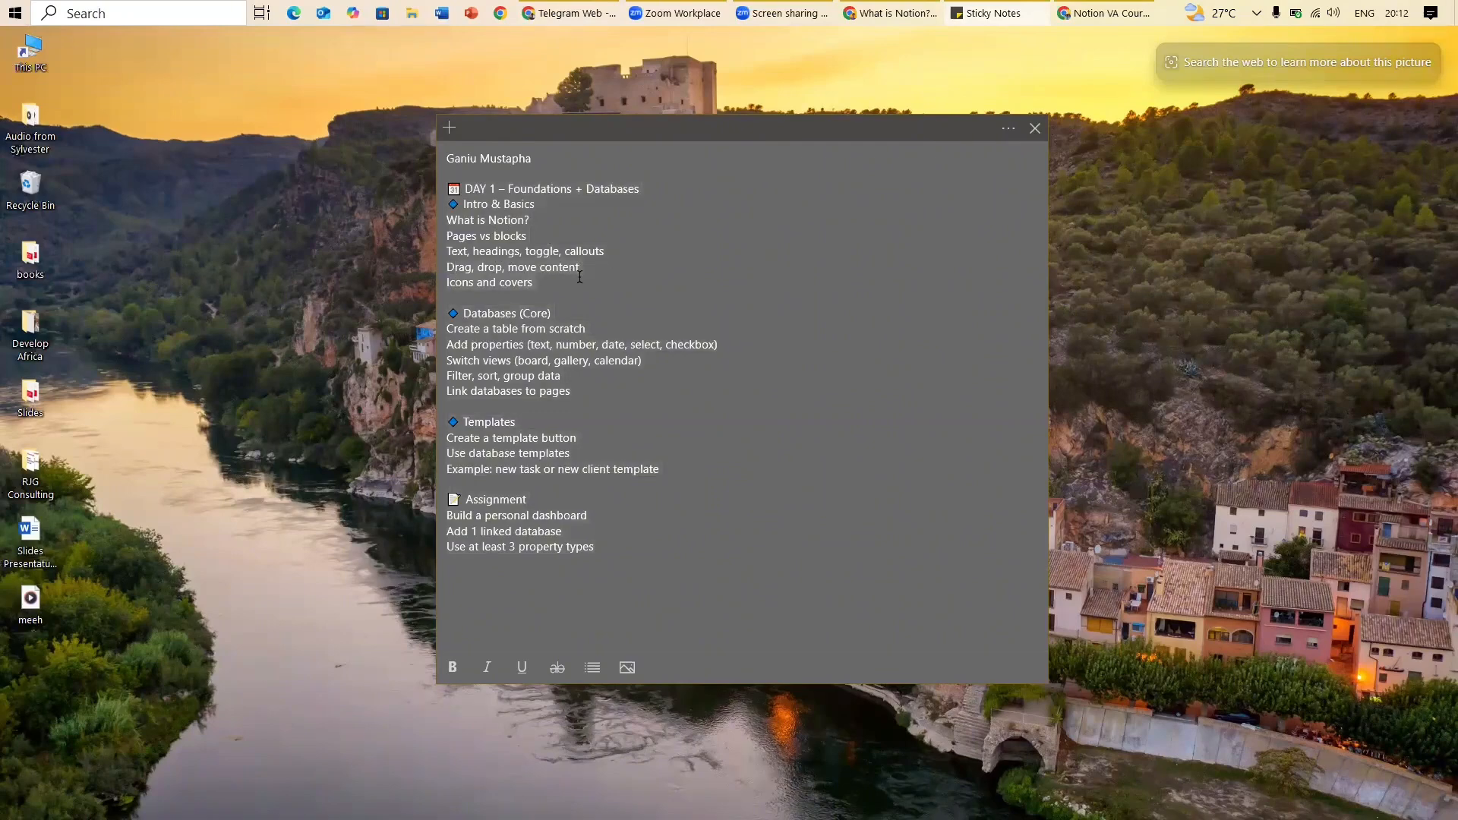
# Step: Bring up the Notion workspace in Chrome and reposition the Sticky Notes course outline on top of it
pyautogui.click(554, 292)
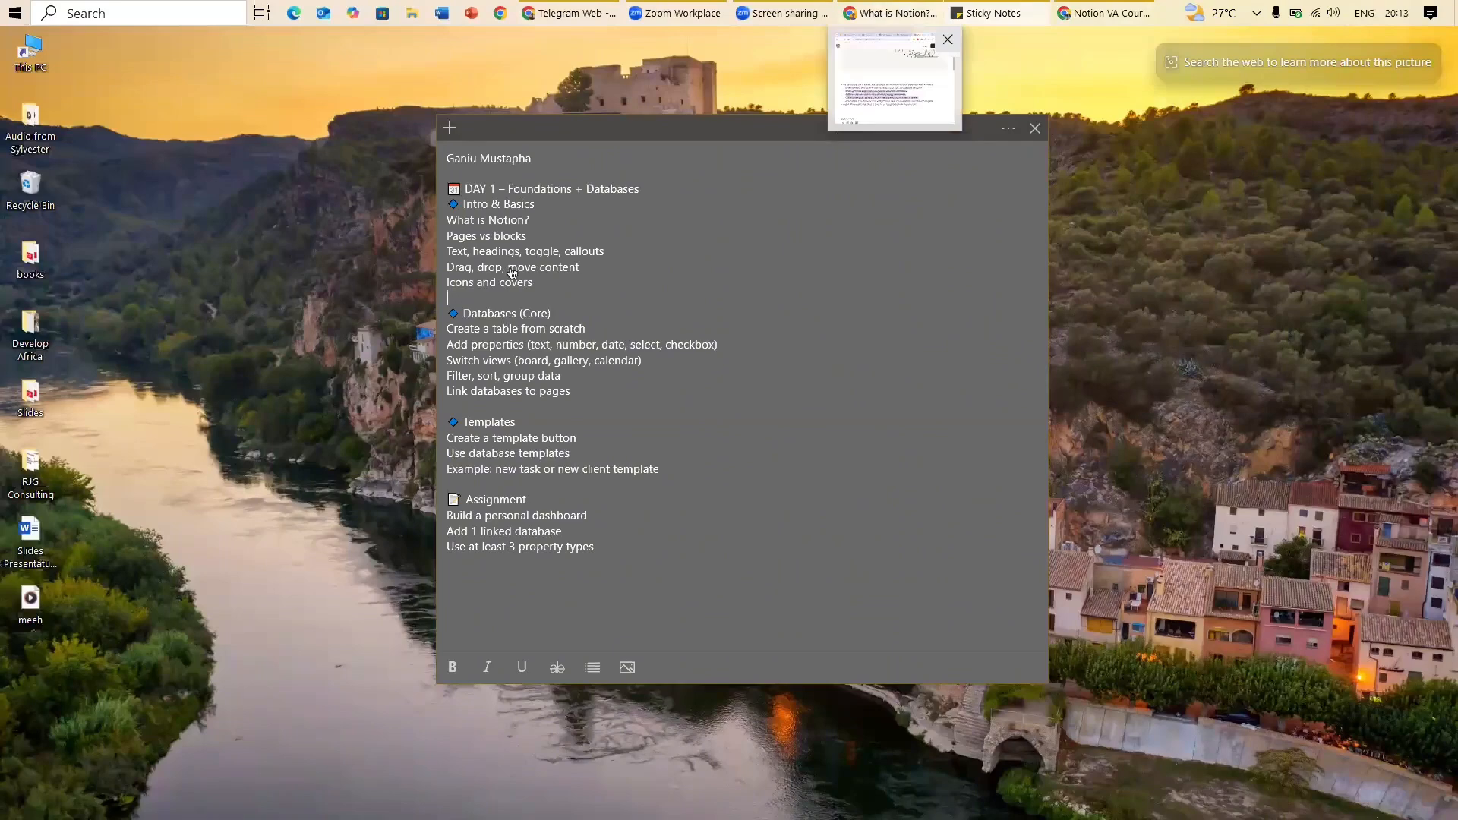
pyautogui.click(873, 9)
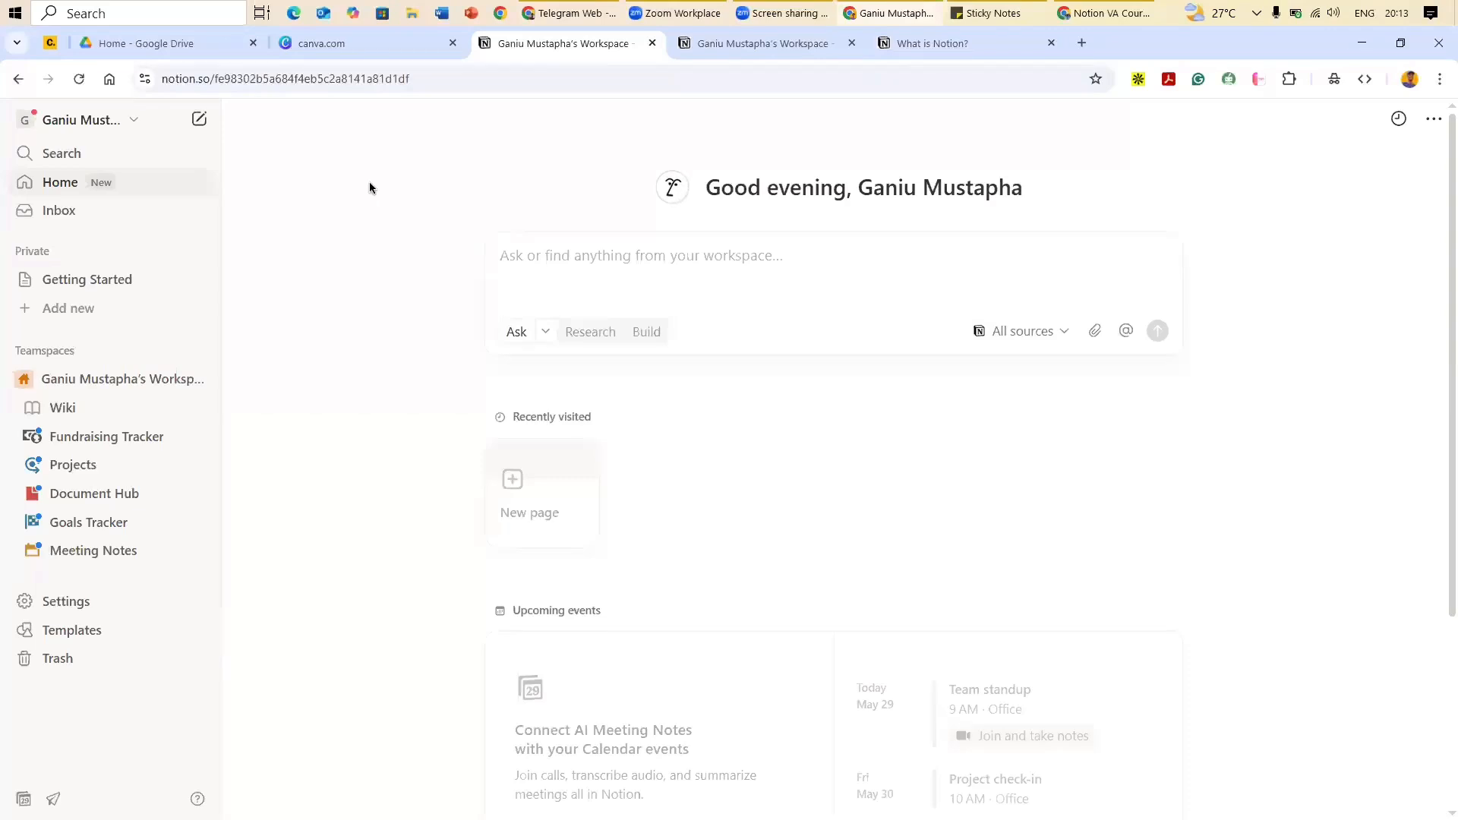
pyautogui.click(1016, 9)
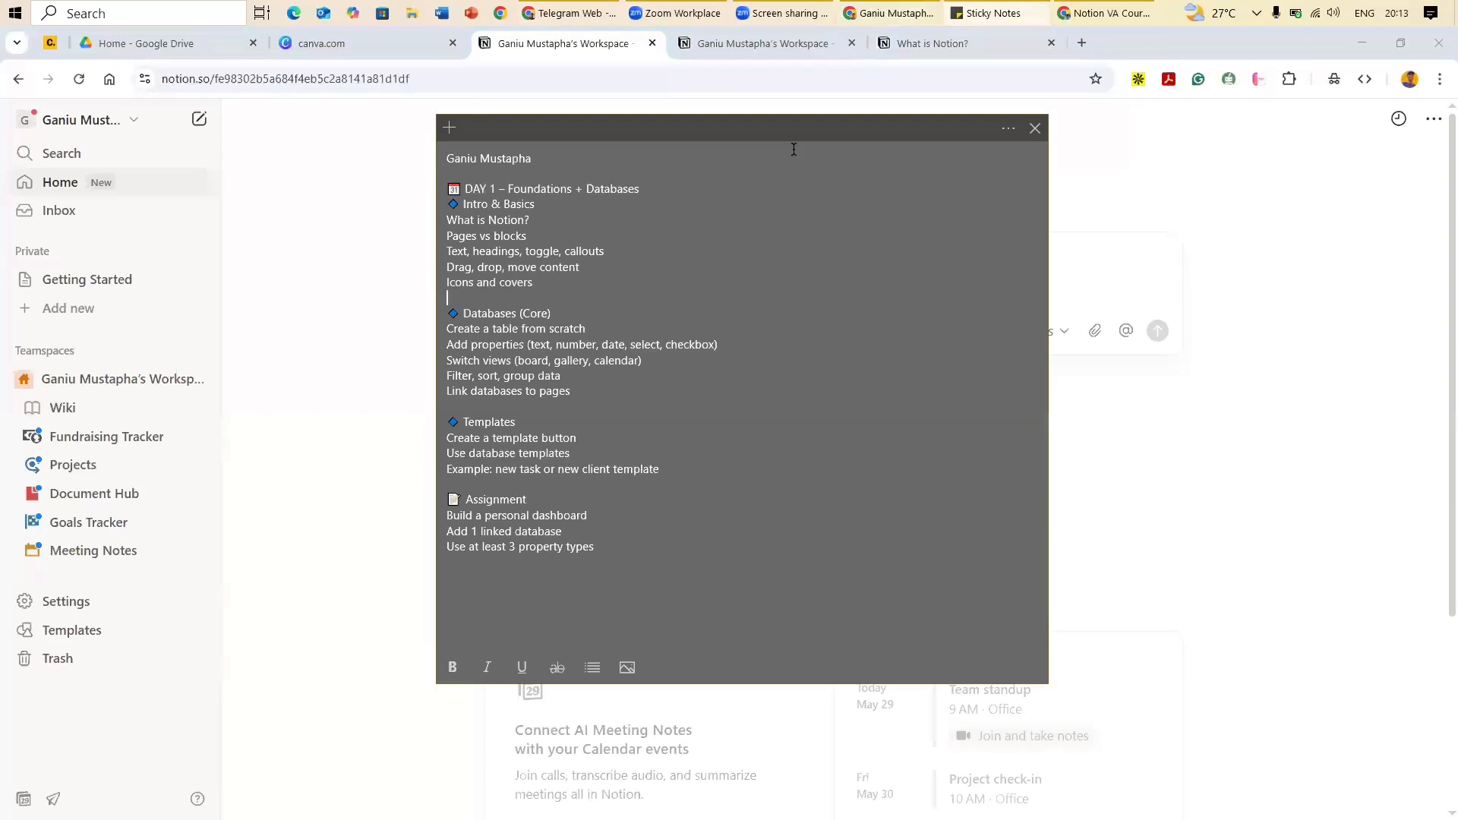
pyautogui.moveTo(820, 137); pyautogui.dragTo(971, 147)
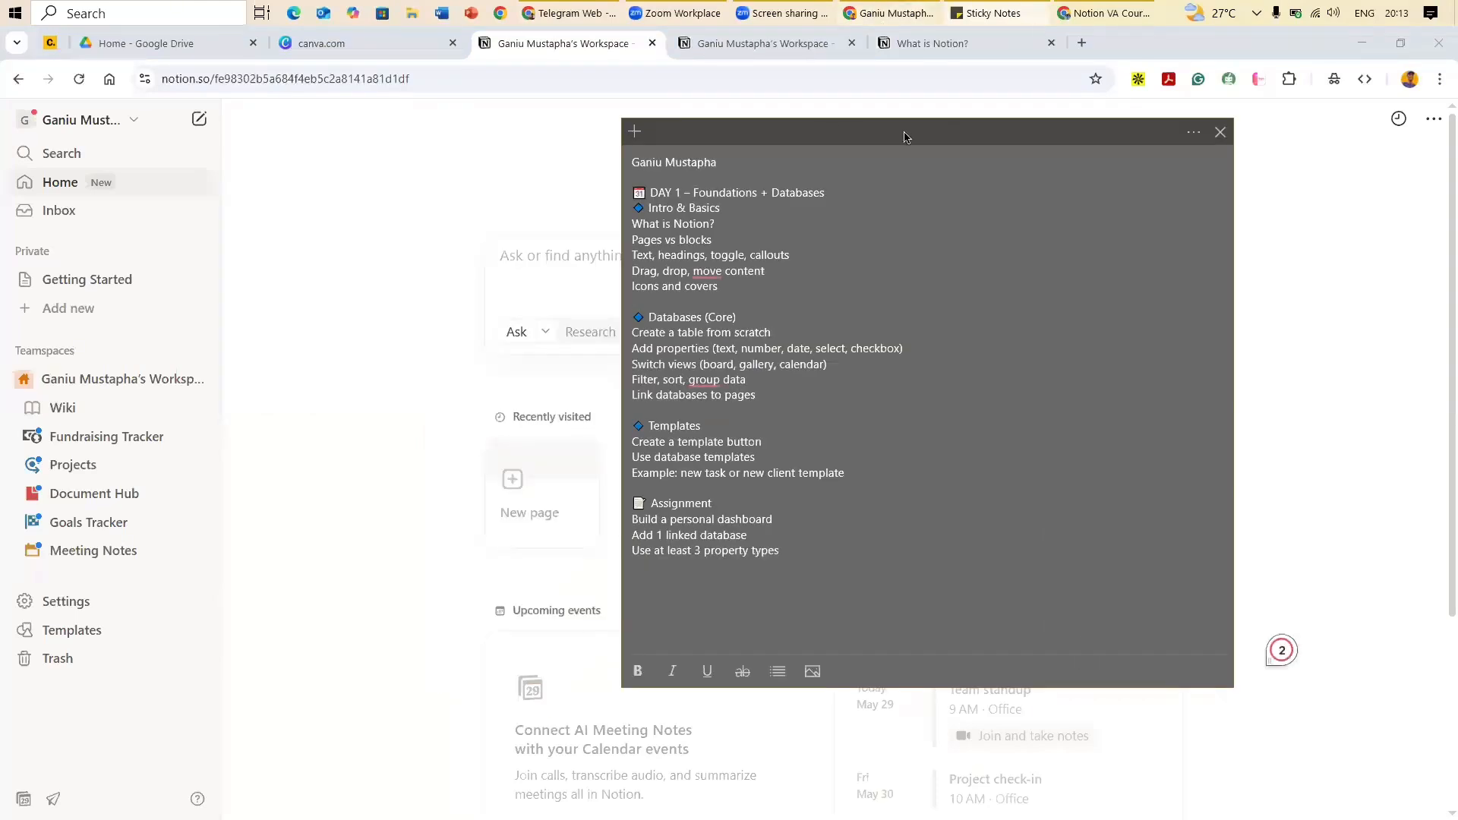
# Step: Read the overview on the "What is Notion?" help page in Chrome and return to the Notion workspace home
pyautogui.moveTo(1091, 10)
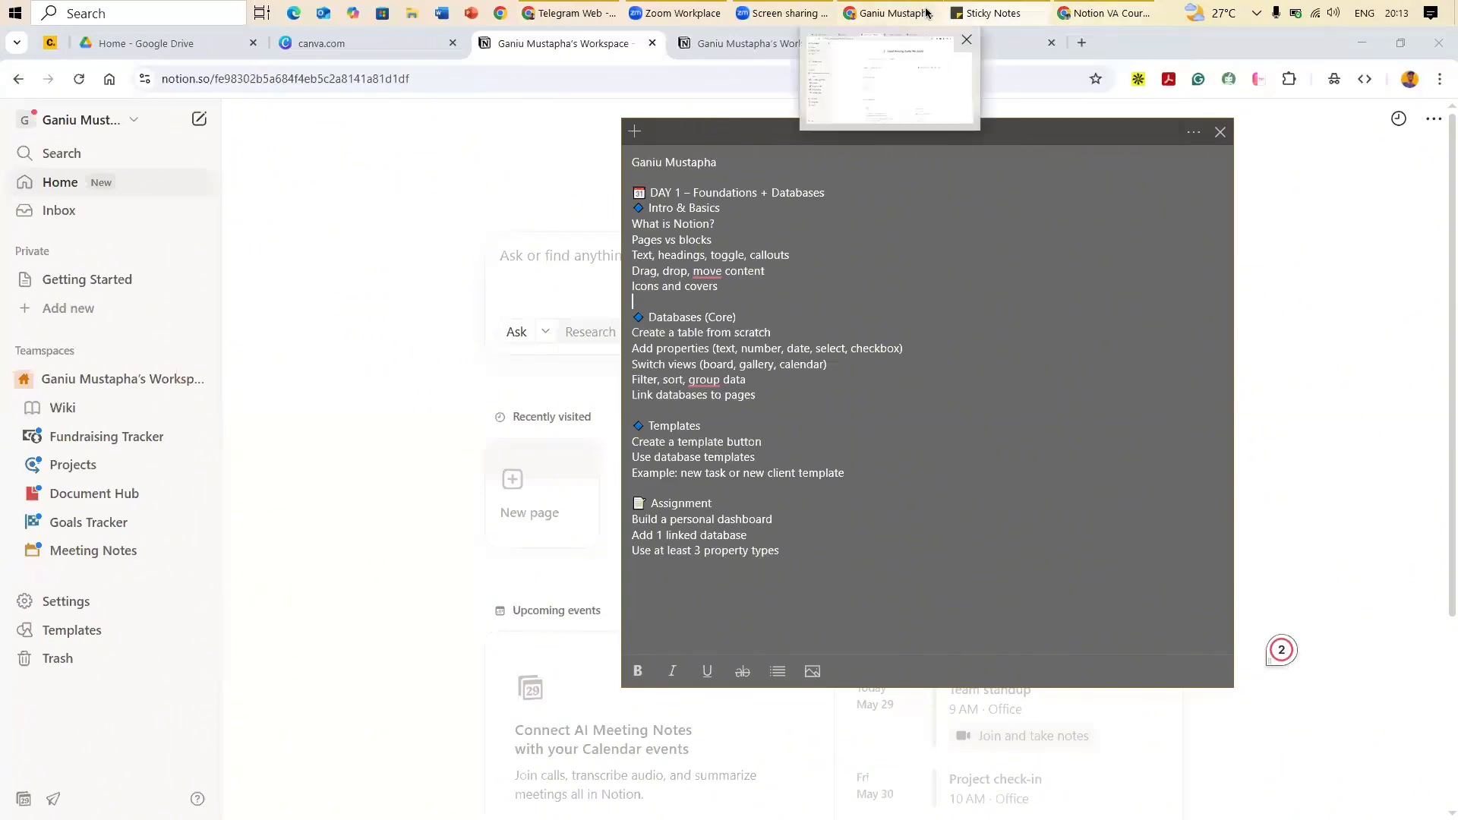
pyautogui.moveTo(564, 11)
pyautogui.click(788, 47)
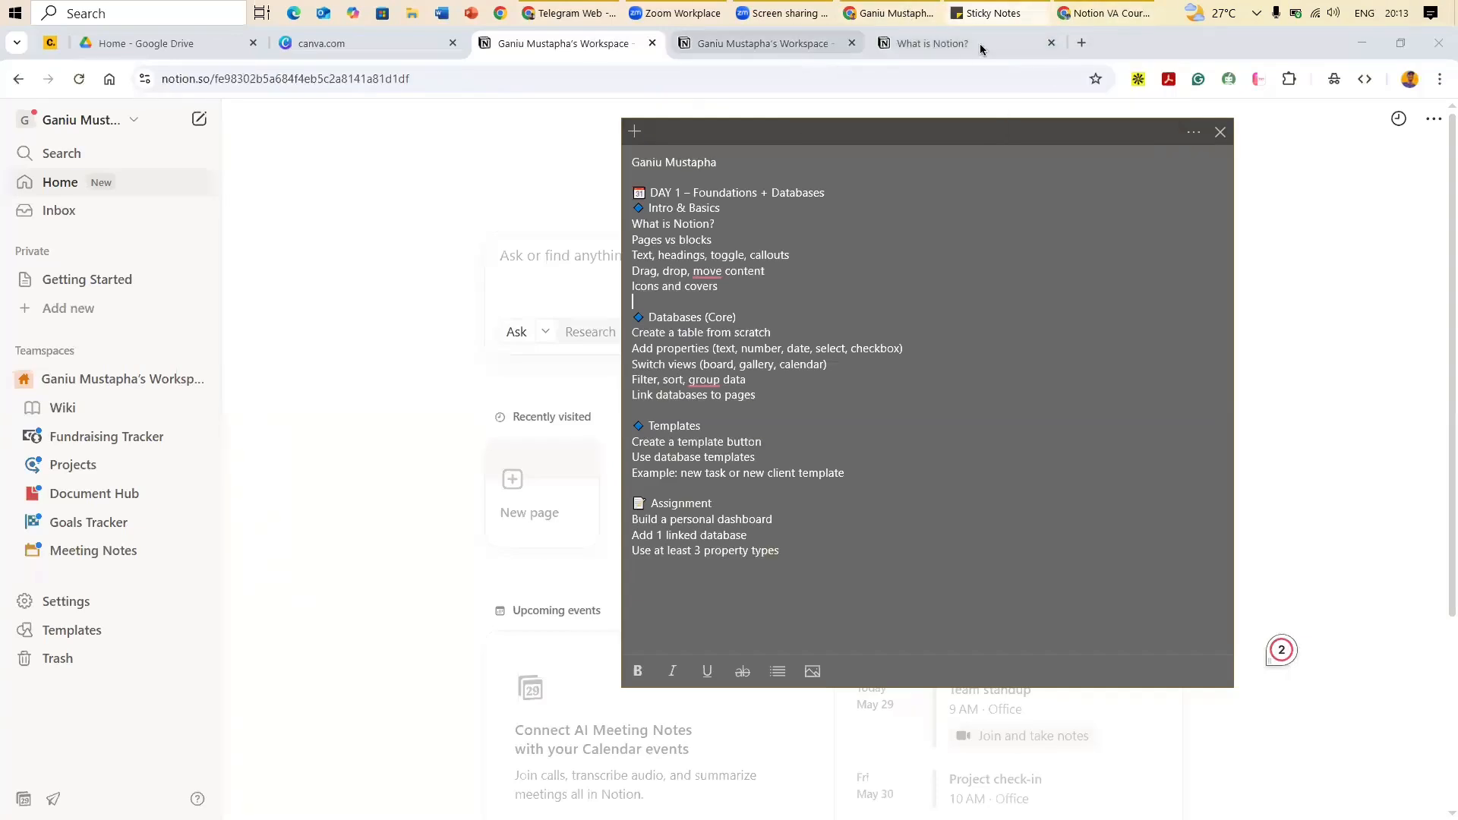
pyautogui.click(981, 46)
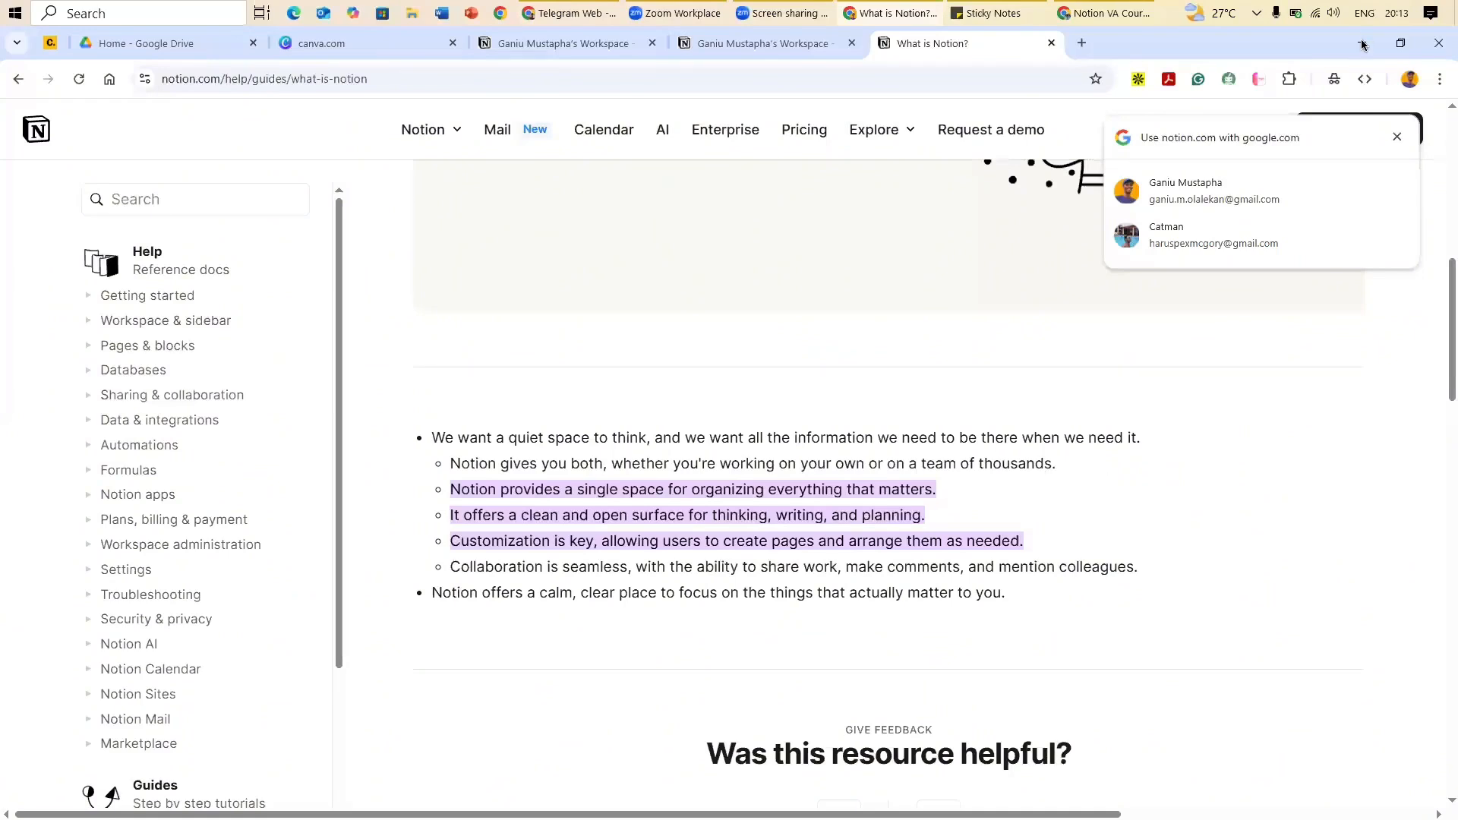
pyautogui.click(559, 47)
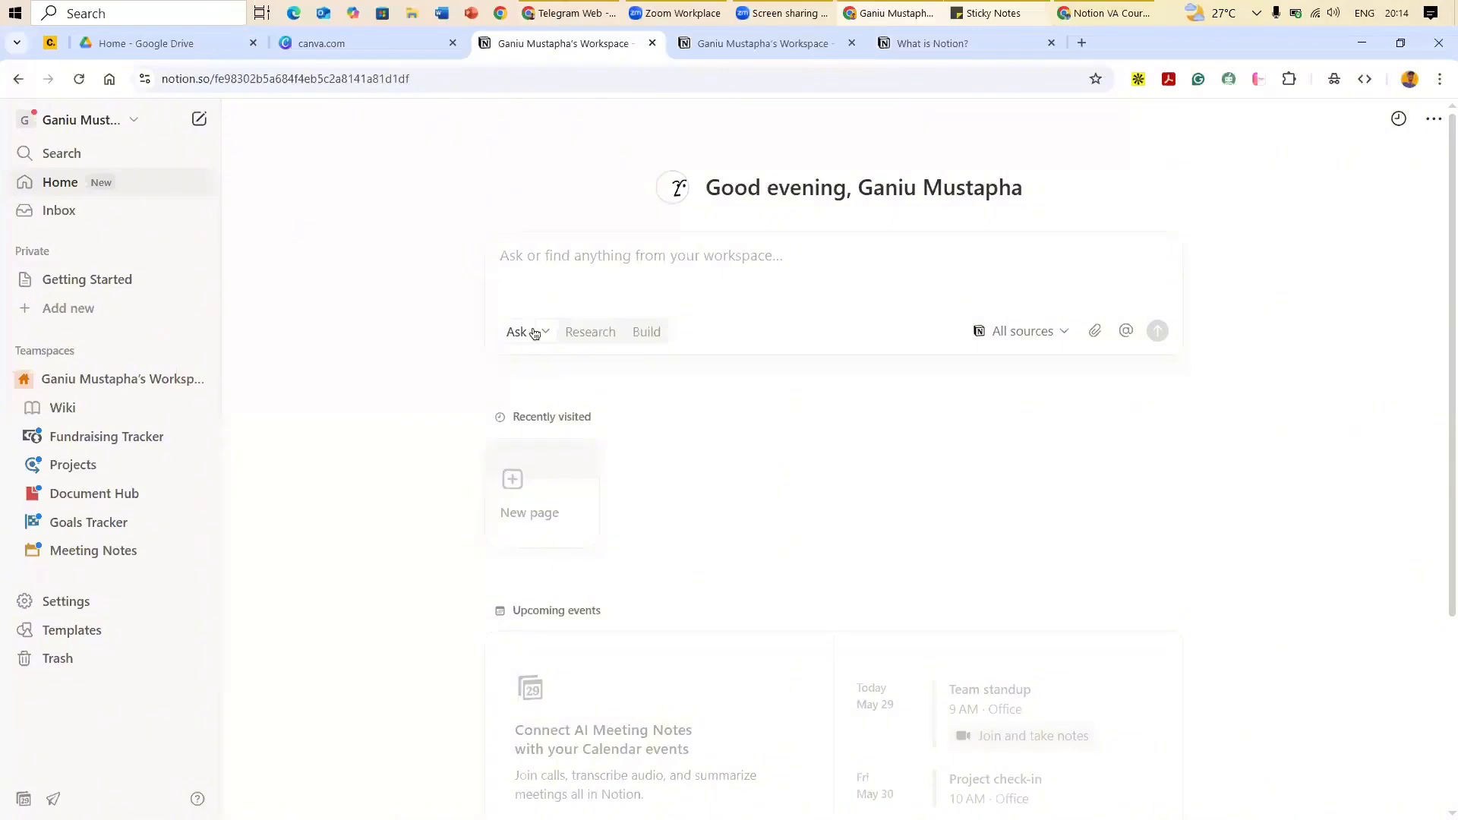
pyautogui.hotkey('alt', 'Tab')
pyautogui.click(440, 226)
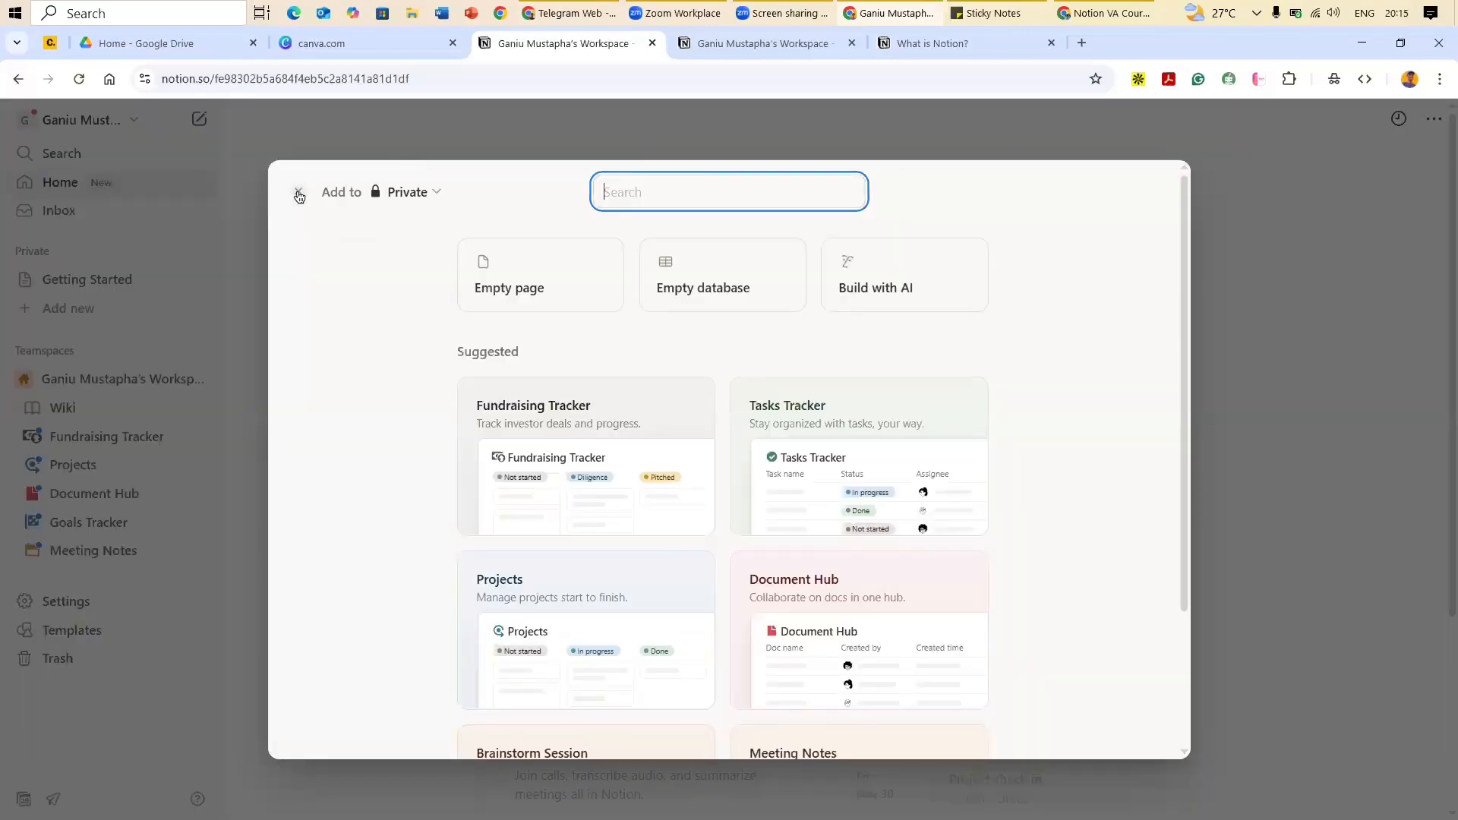
pyautogui.click(42, 150)
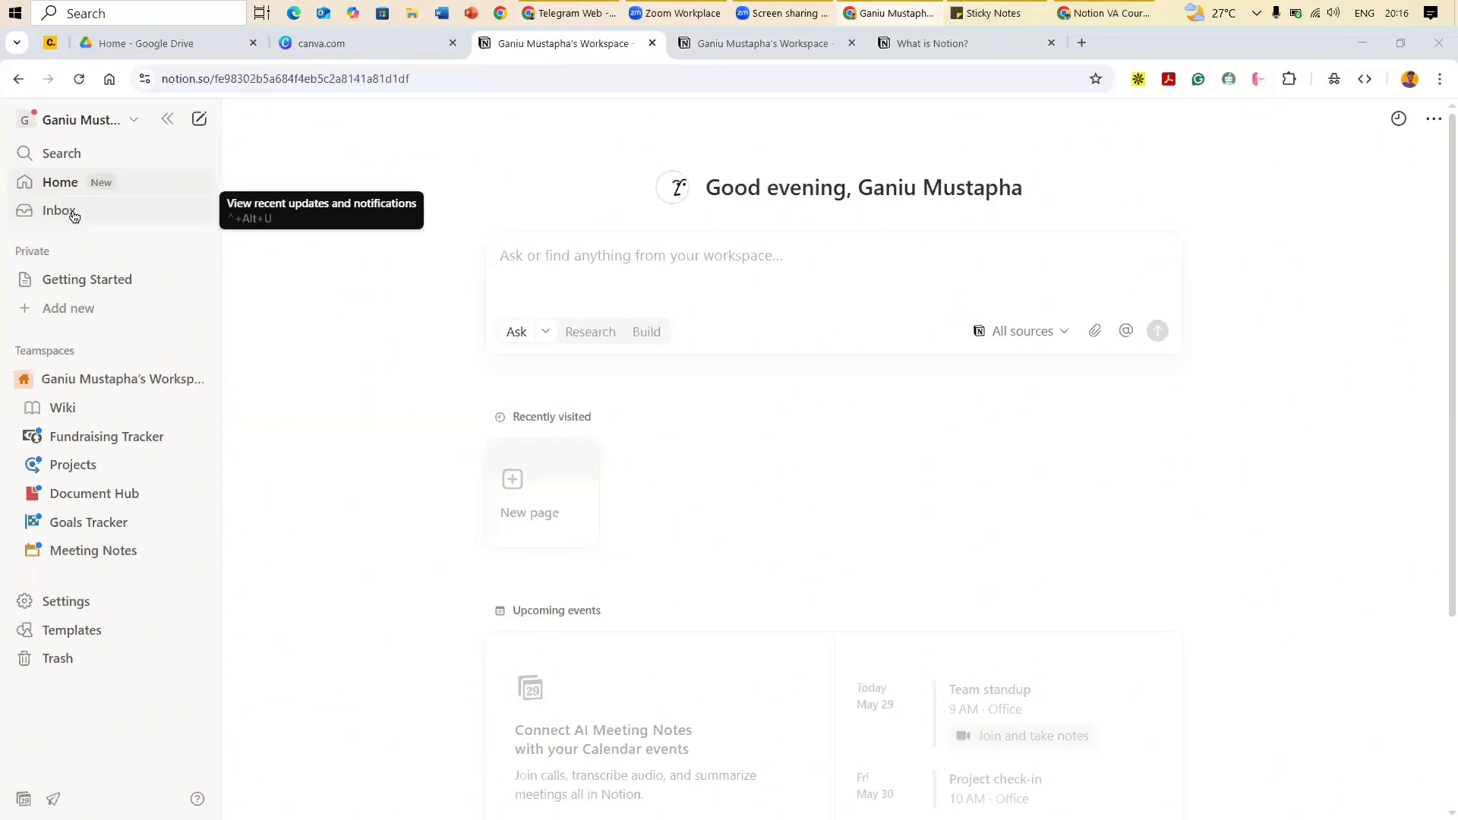
# Step: Create an empty page in the Private section of the workspace
pyautogui.click(91, 308)
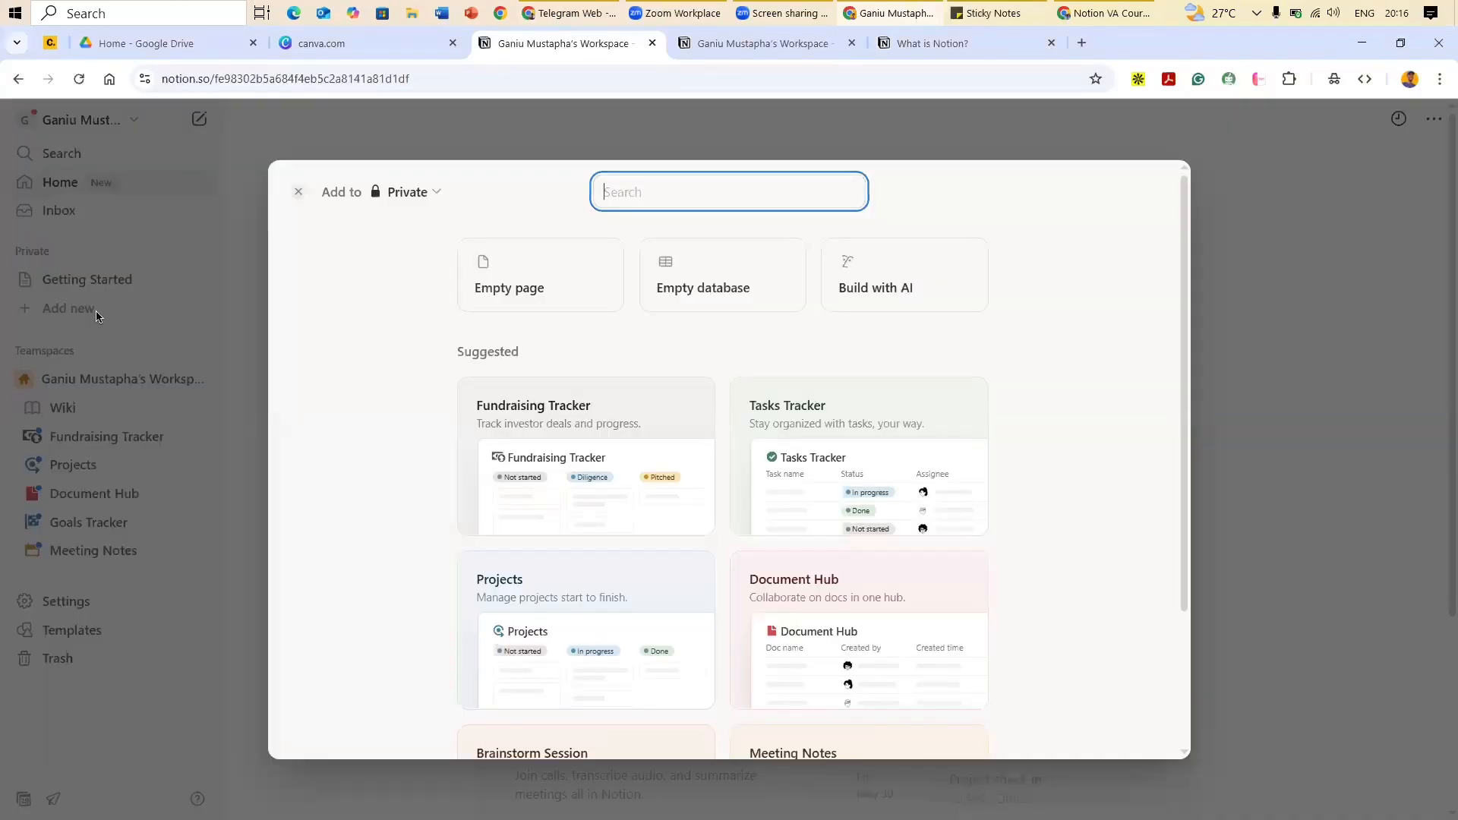
pyautogui.click(76, 319)
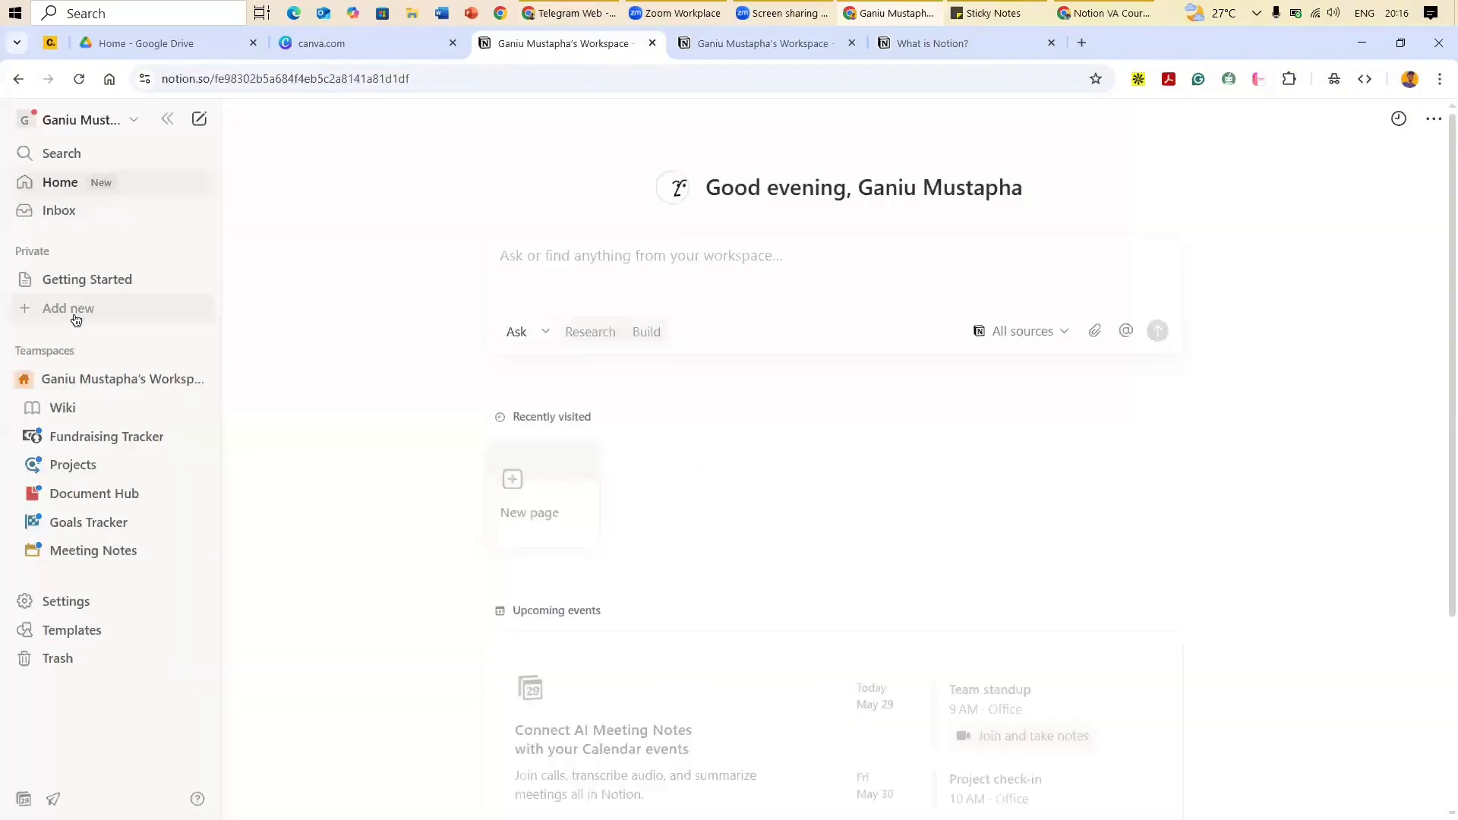
pyautogui.click(73, 317)
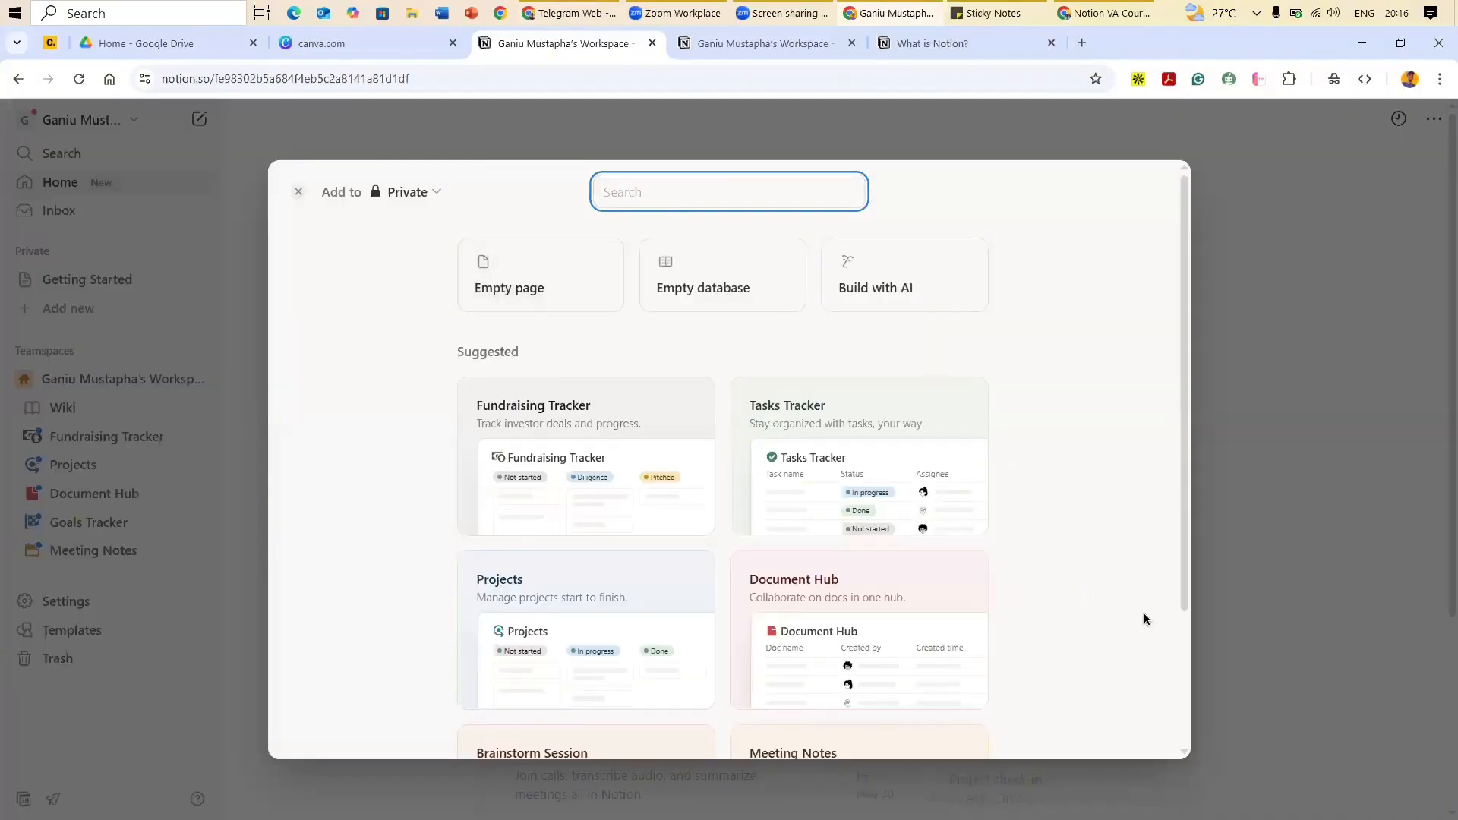
pyautogui.scroll(-3, 1136, 686)
pyautogui.moveTo(1182, 454); pyautogui.dragTo(1202, 364)
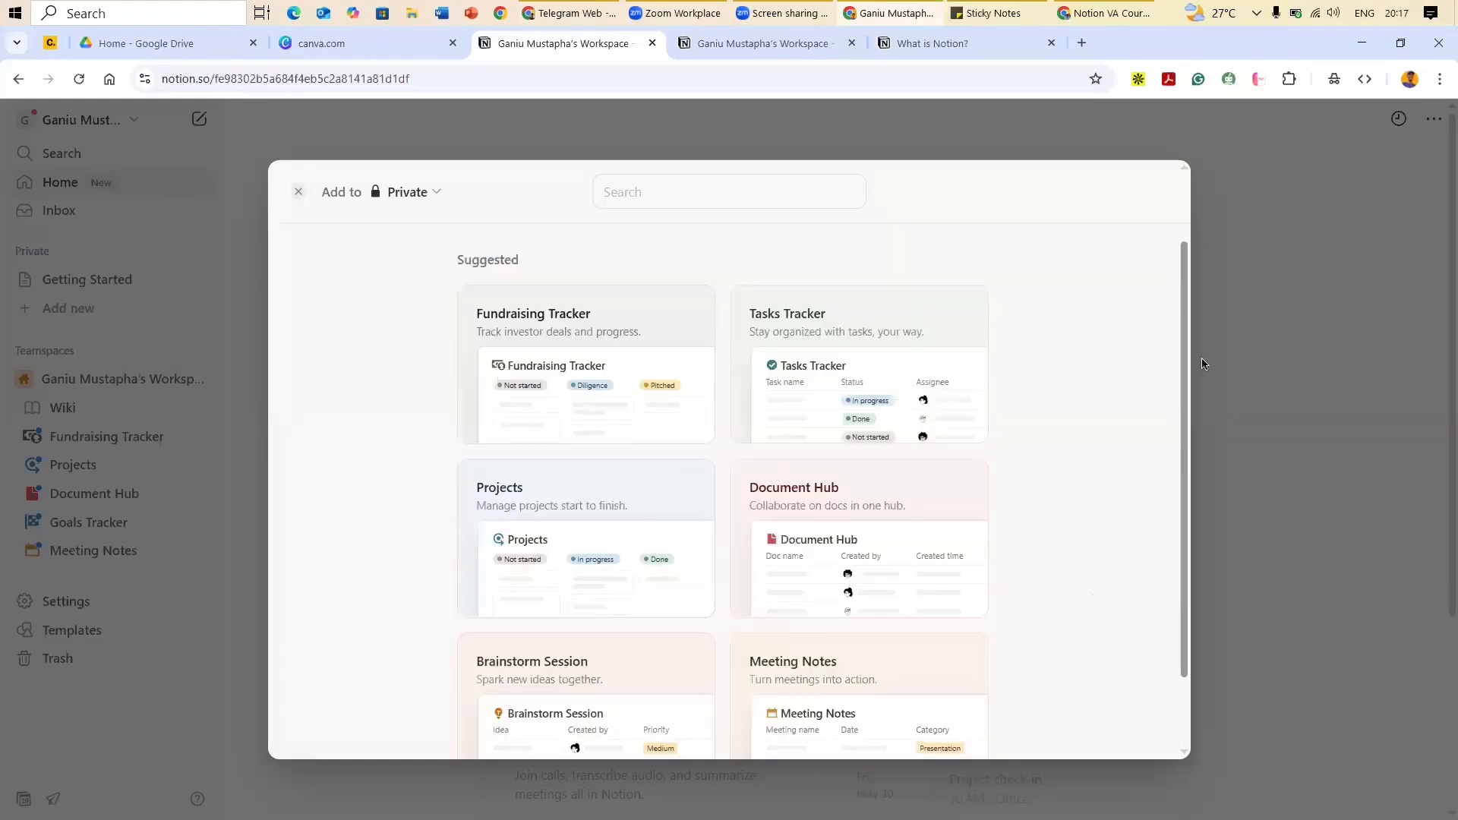
pyautogui.scroll(2, 759, 303)
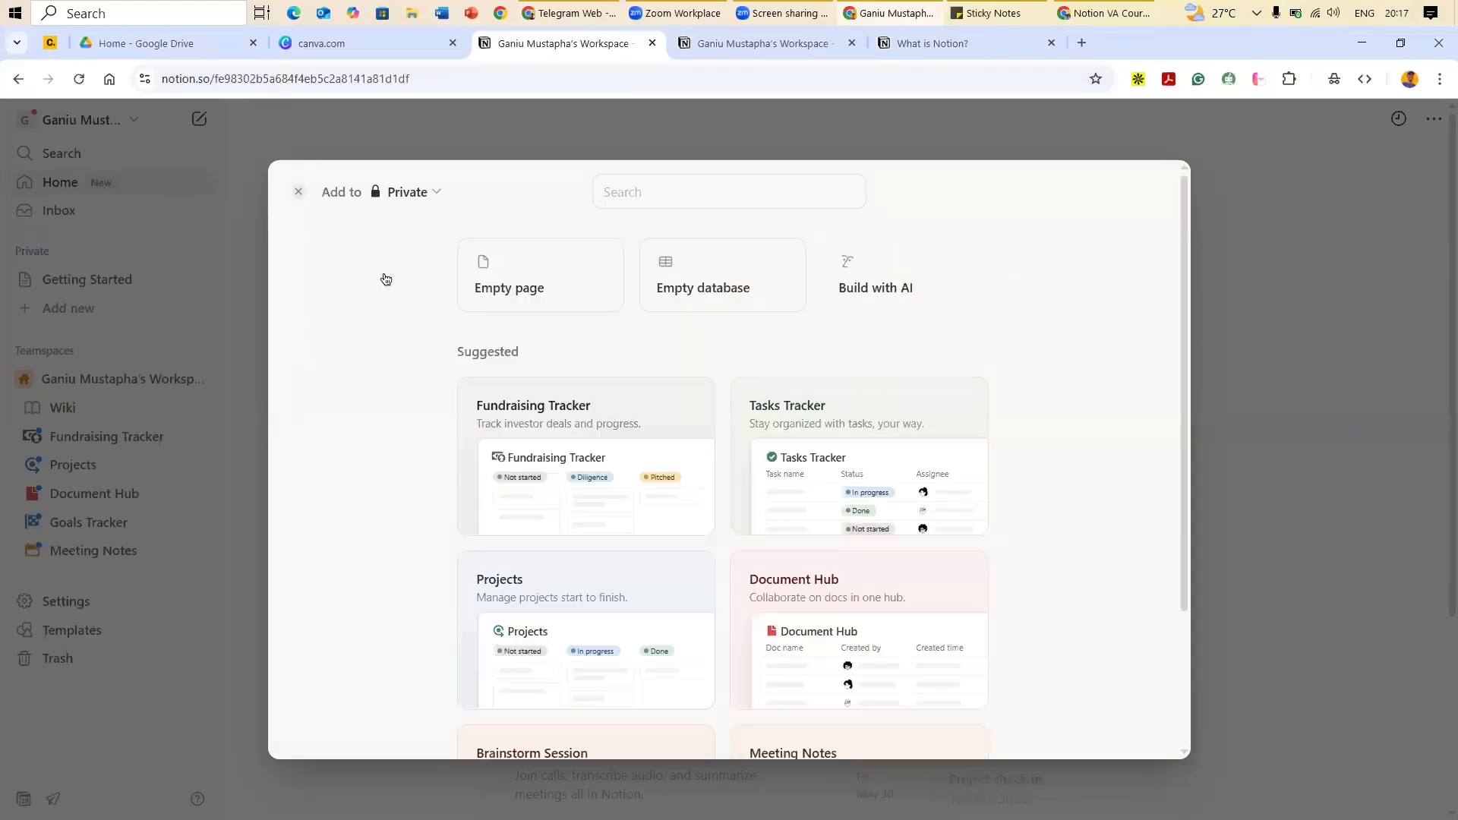
pyautogui.click(554, 265)
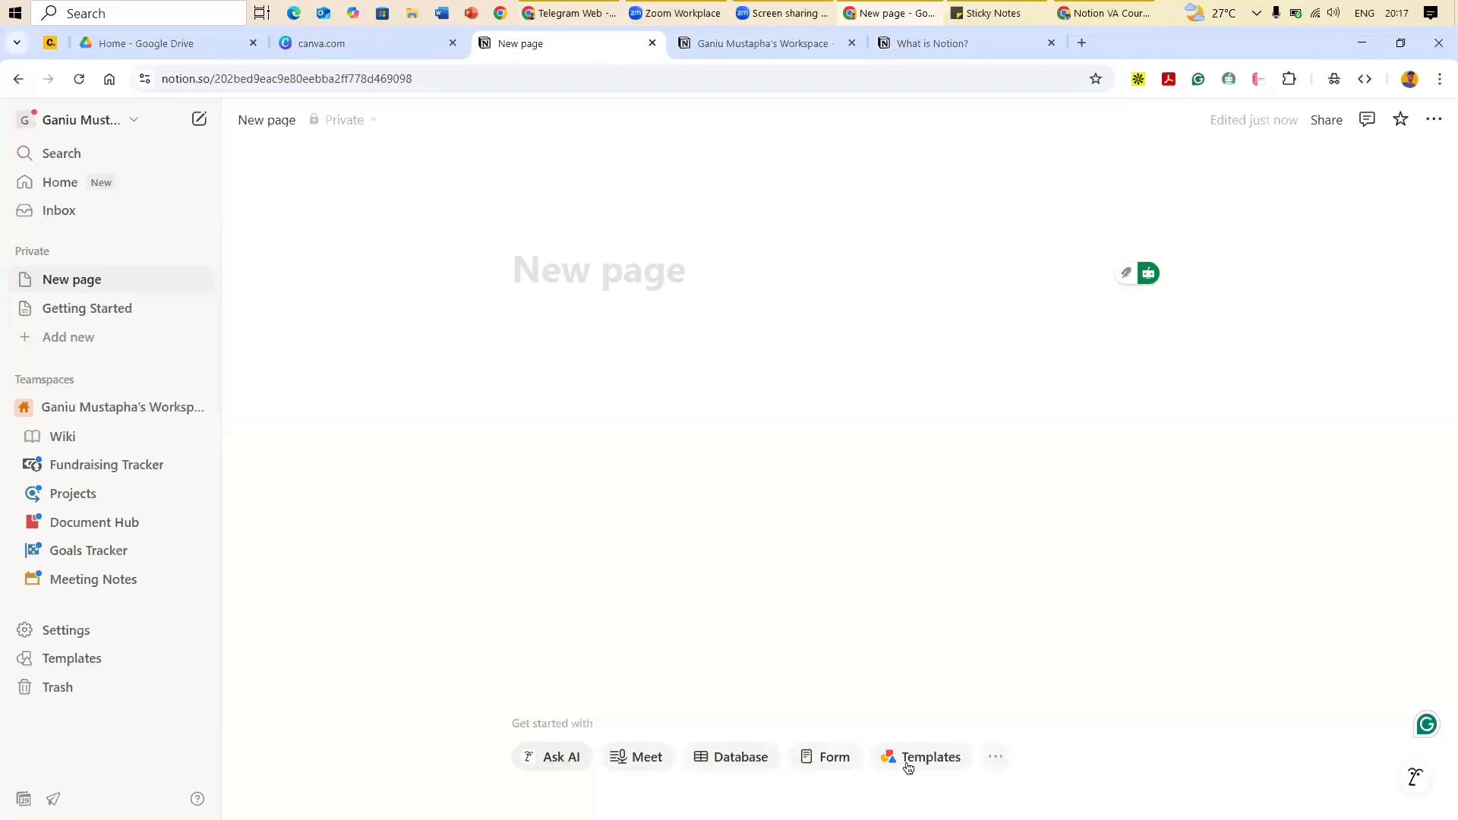
# Step: Examine the additional starting options for the new page and check the Intro & Basics topics in the Sticky Notes outline
pyautogui.click(995, 758)
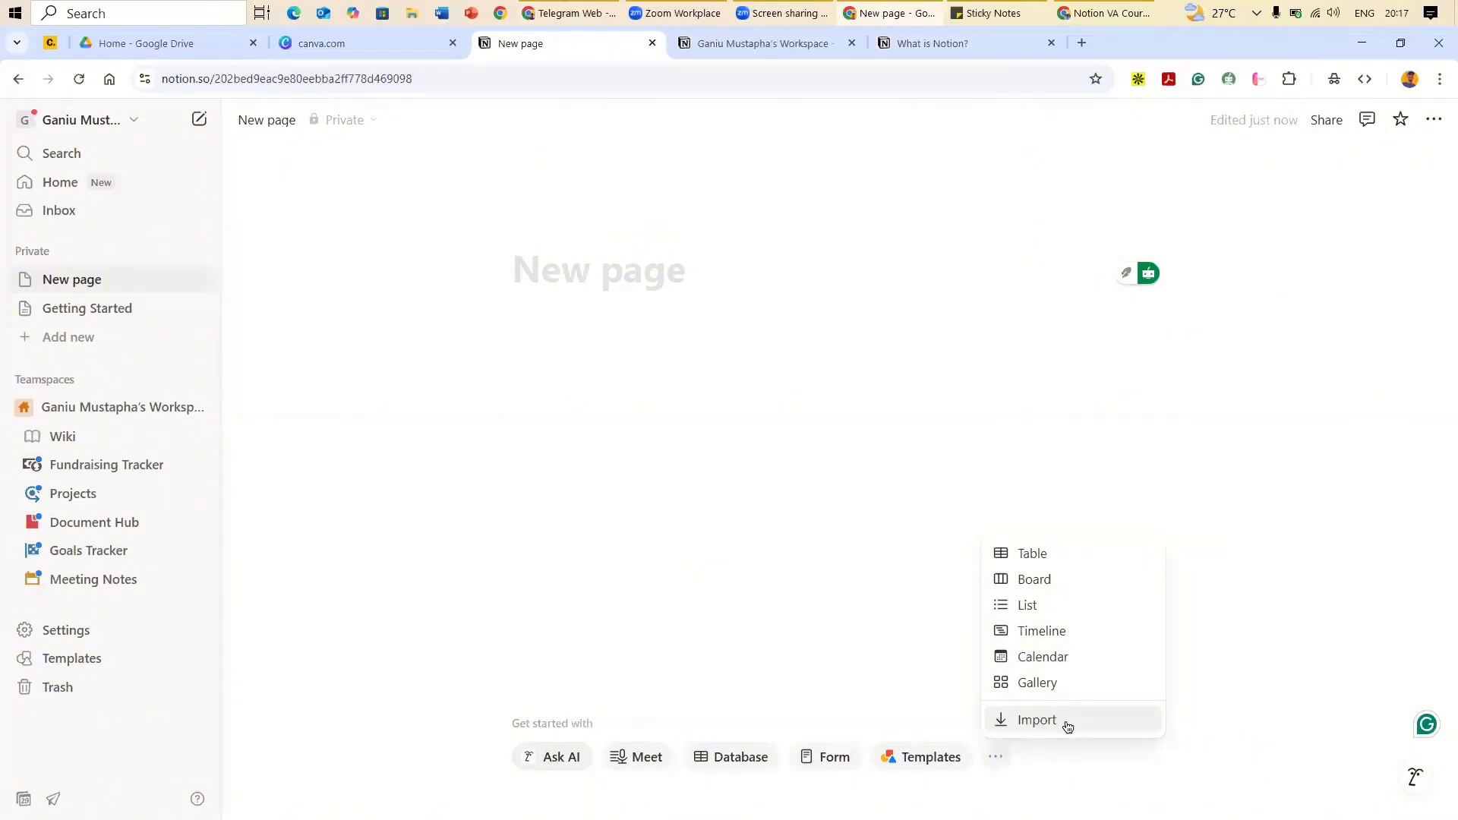
pyautogui.click(555, 268)
pyautogui.click(1028, 12)
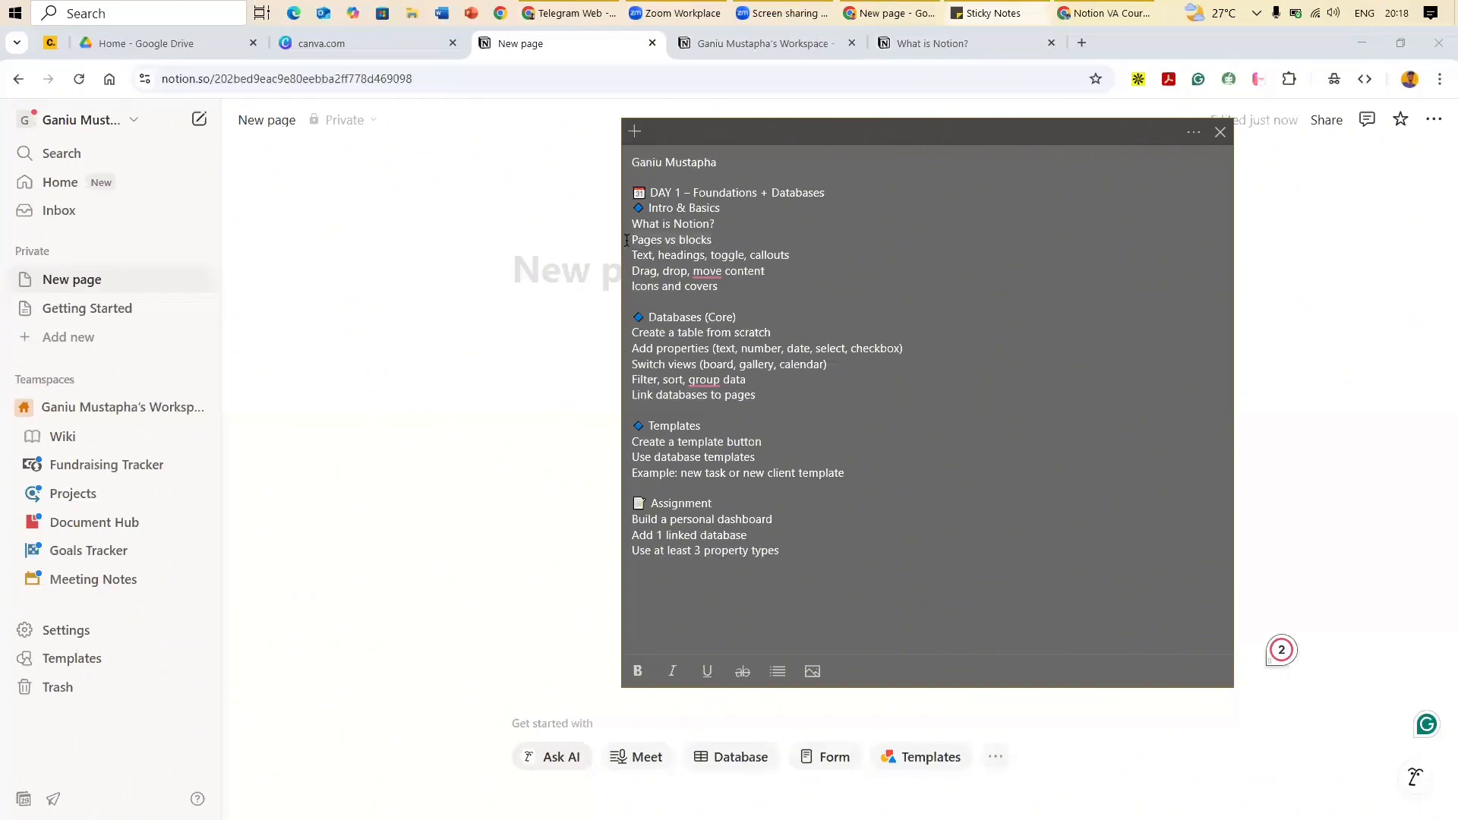
pyautogui.click(561, 272)
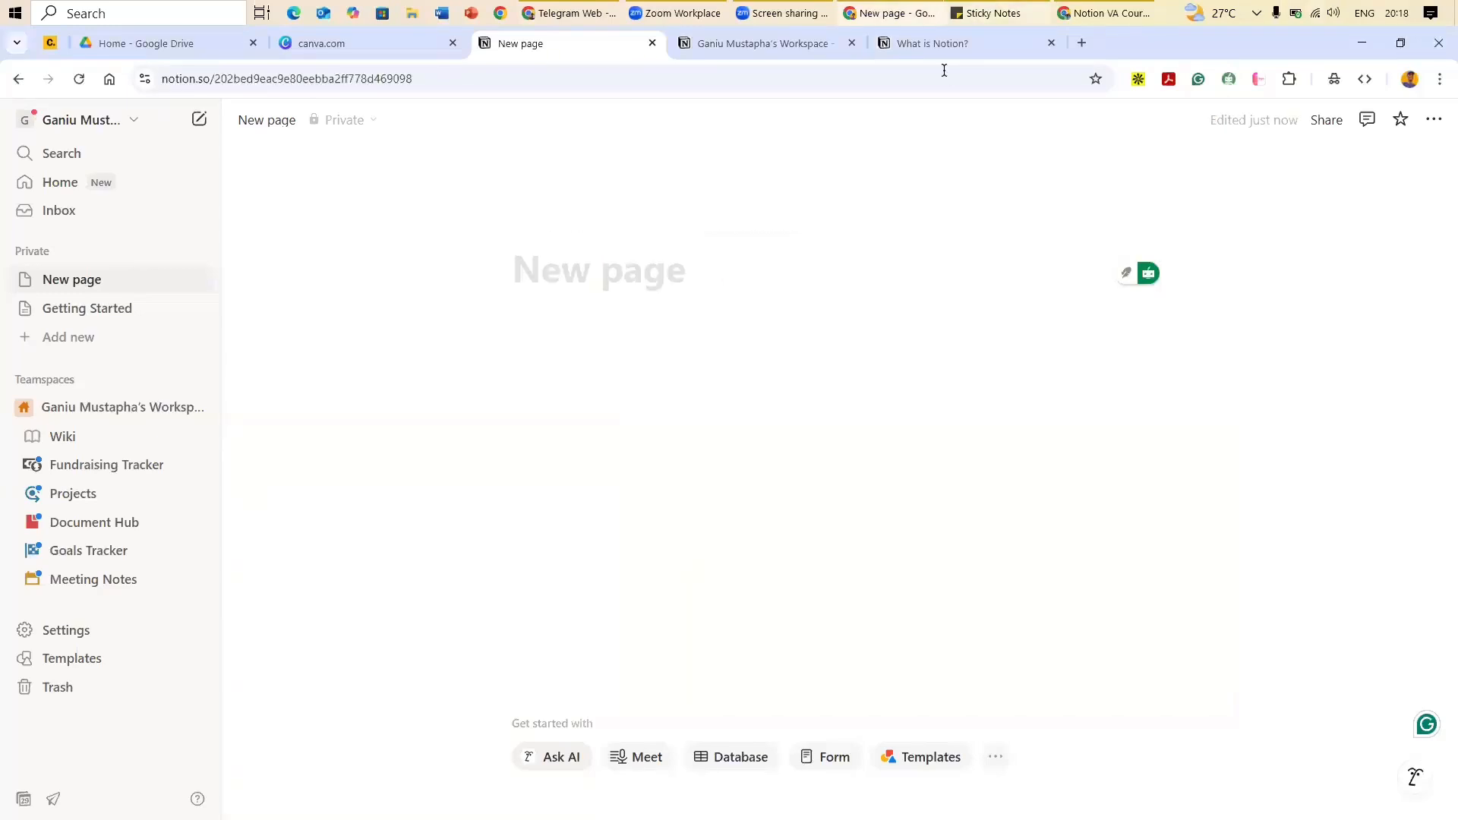
pyautogui.hotkey('alt', 'Tab')
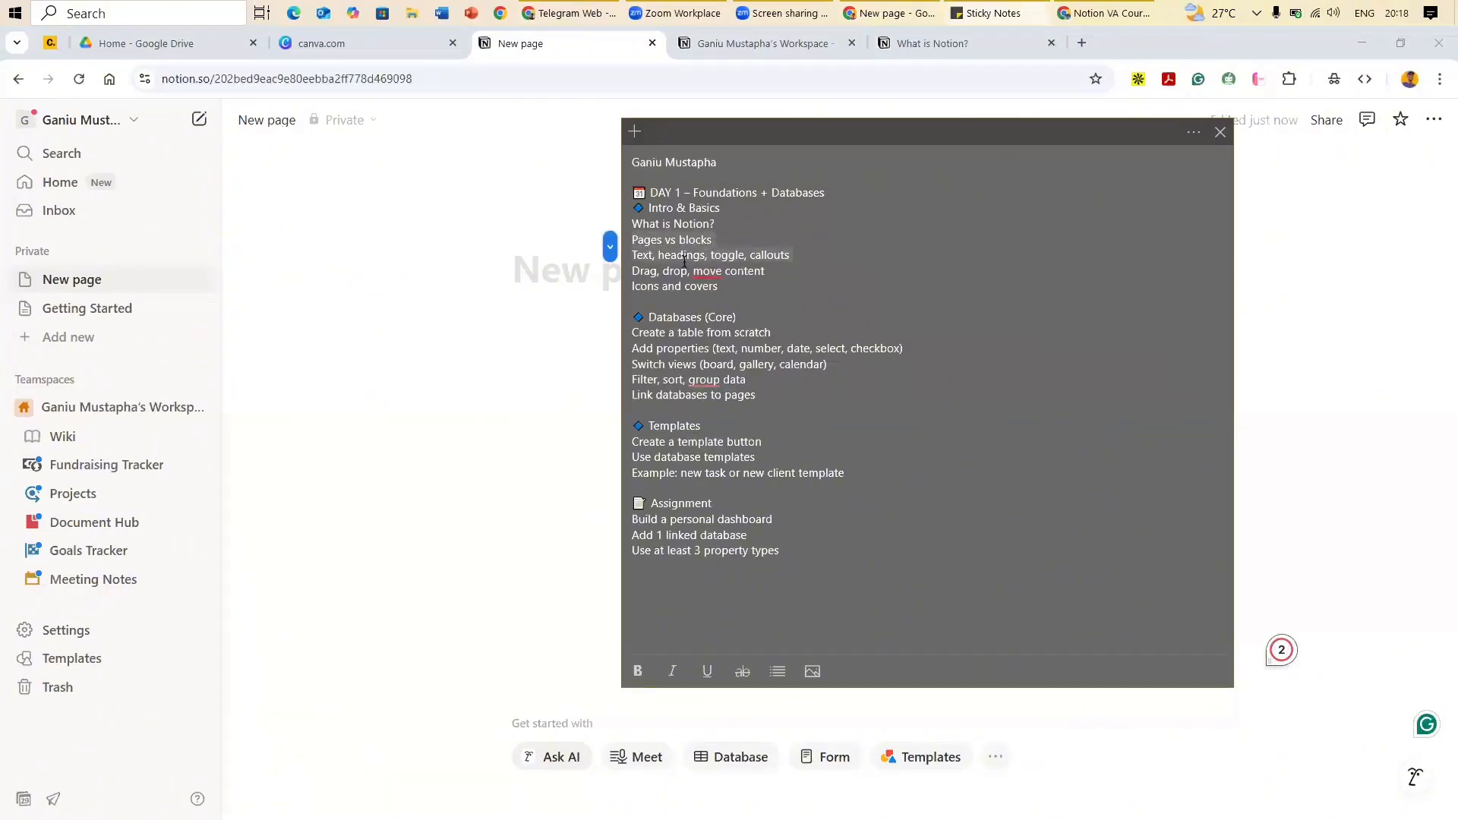
pyautogui.click(645, 257)
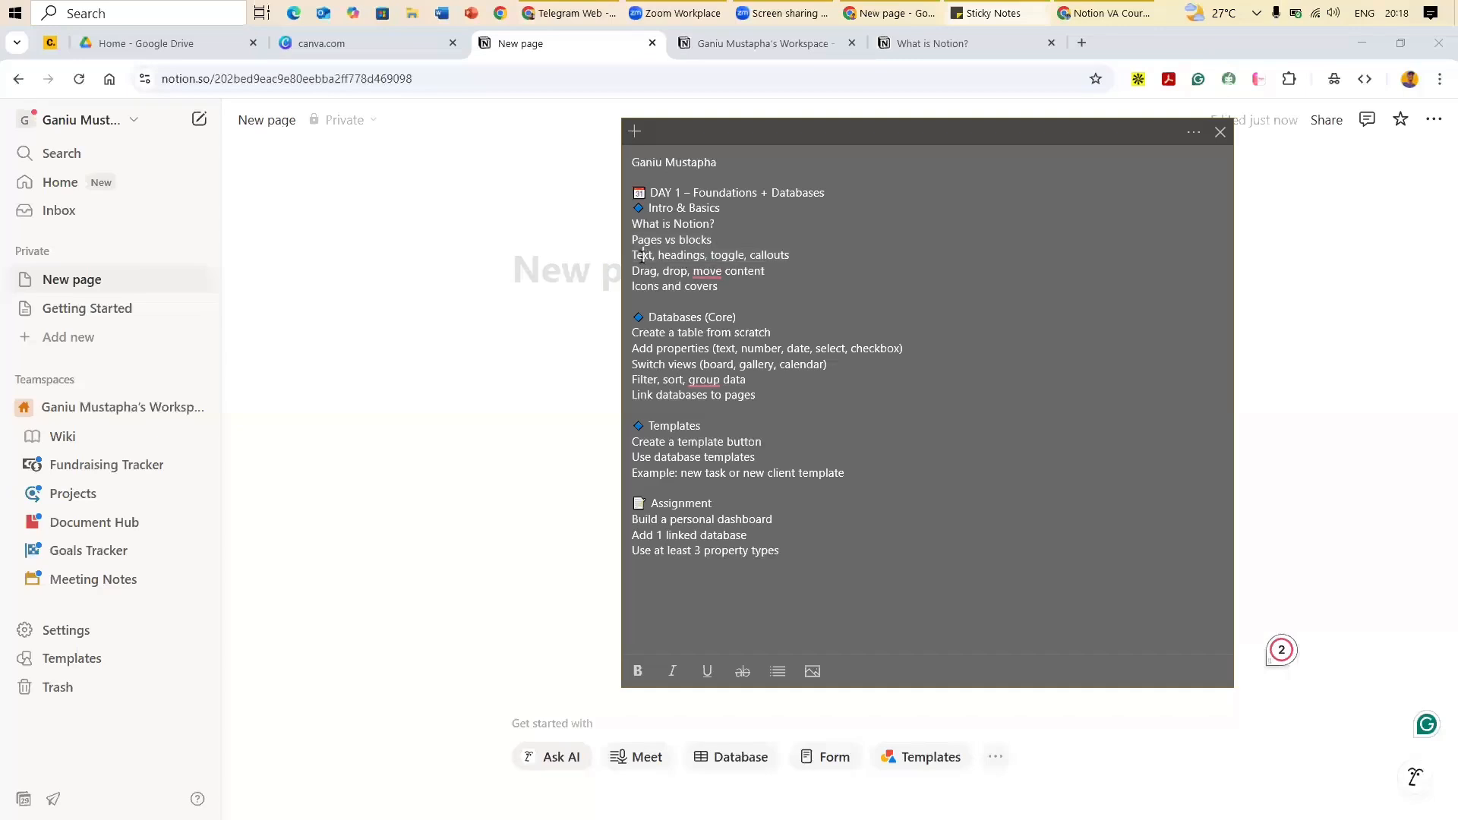
# Step: Add a random icon to the new Notion page and remove it again
pyautogui.click(554, 236)
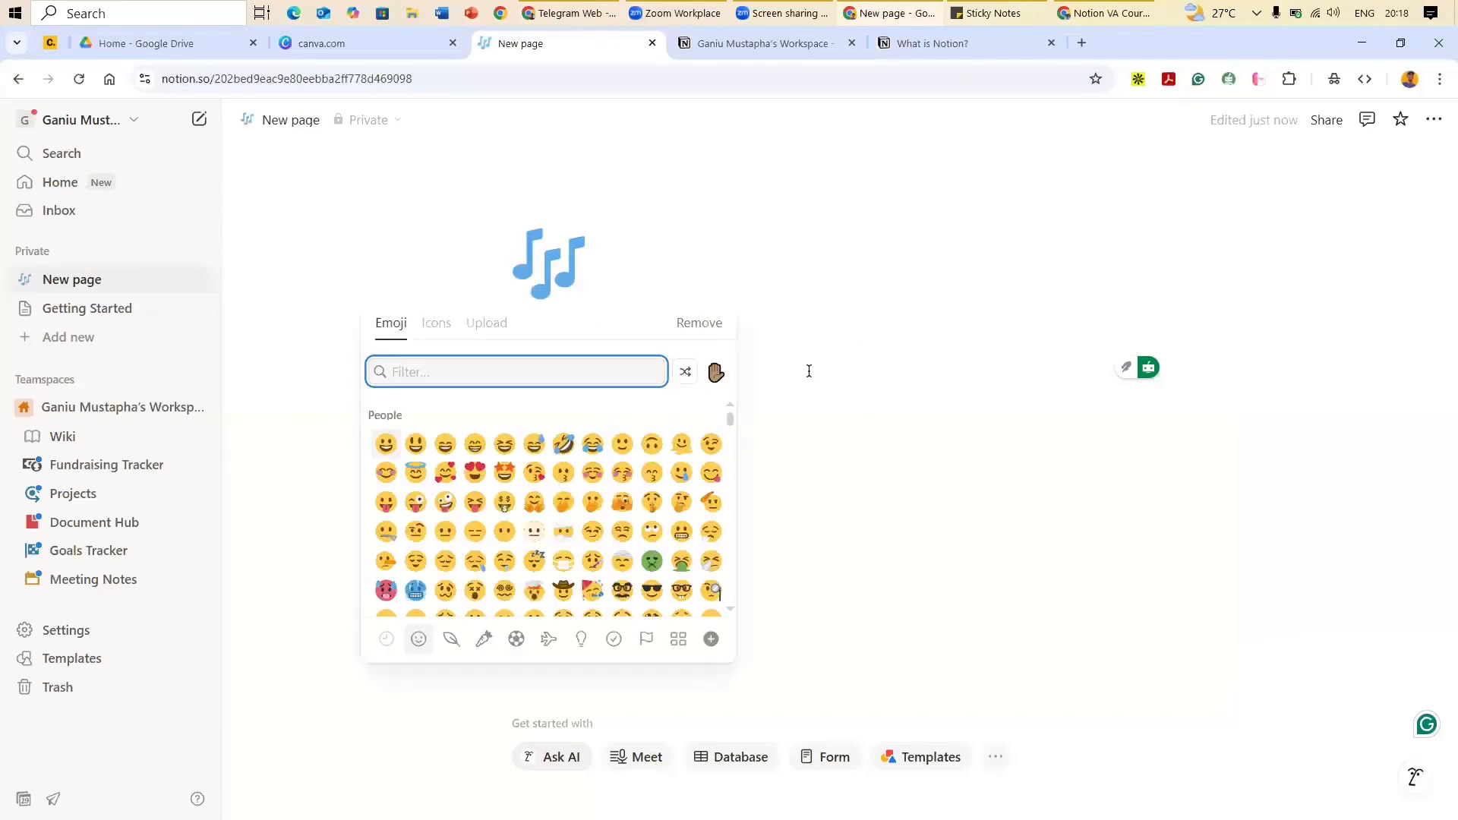
pyautogui.click(568, 264)
pyautogui.click(568, 264)
pyautogui.click(699, 321)
# Step: Title the new page "Skill Afrika VA Launchpad"
pyautogui.click(582, 275)
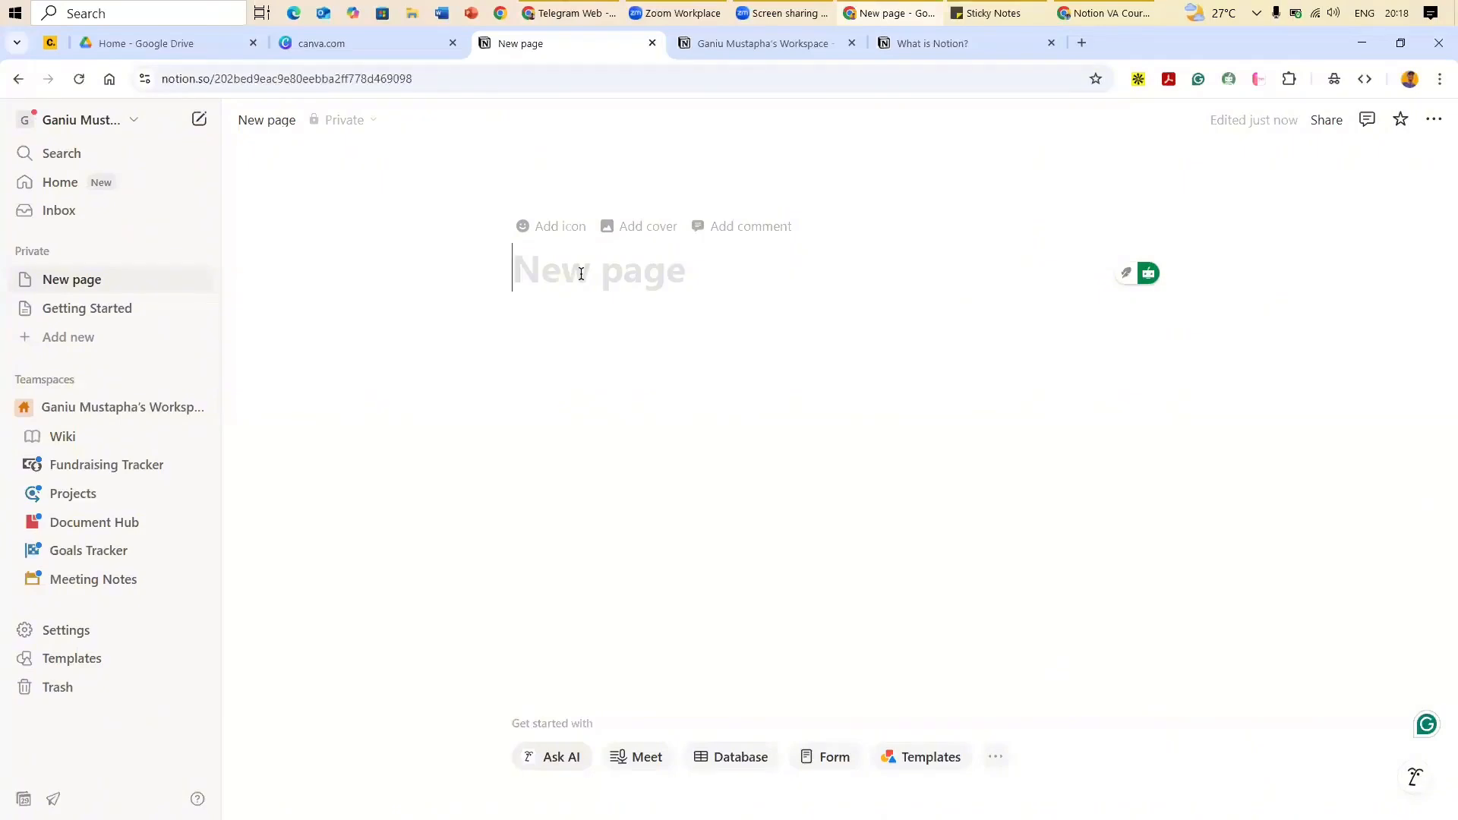
pyautogui.write('sKl')
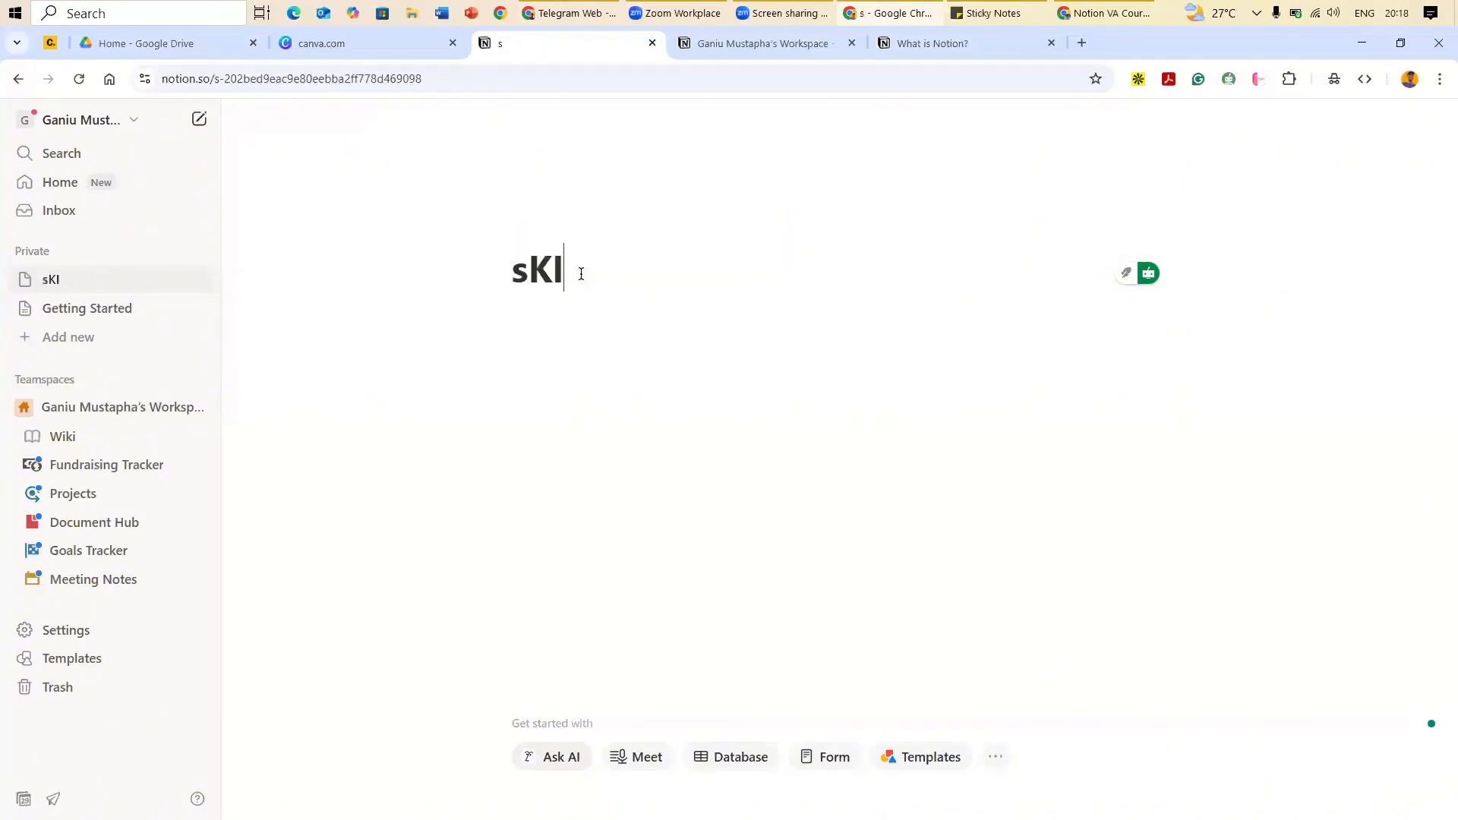
pyautogui.write('LL aFRIC')
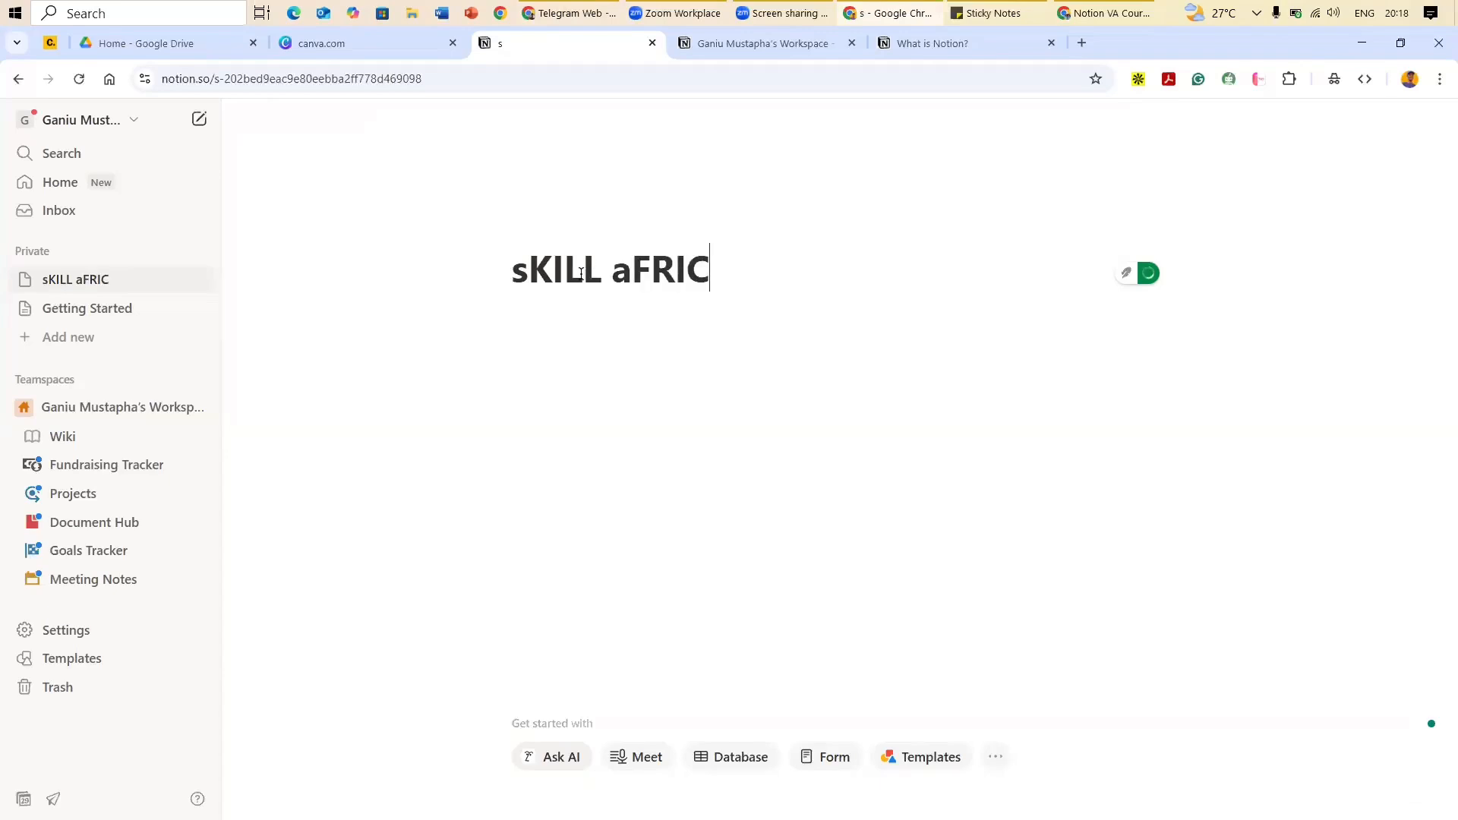
pyautogui.press('BackSpace')
pyautogui.press('BackSpace')
pyautogui.press('BackSpace')
pyautogui.press('BackSpace')
pyautogui.press('BackSpace')
pyautogui.press('BackSpace')
pyautogui.press('BackSpace')
pyautogui.press('BackSpace')
pyautogui.press('BackSpace')
pyautogui.press('BackSpace')
pyautogui.press('BackSpace')
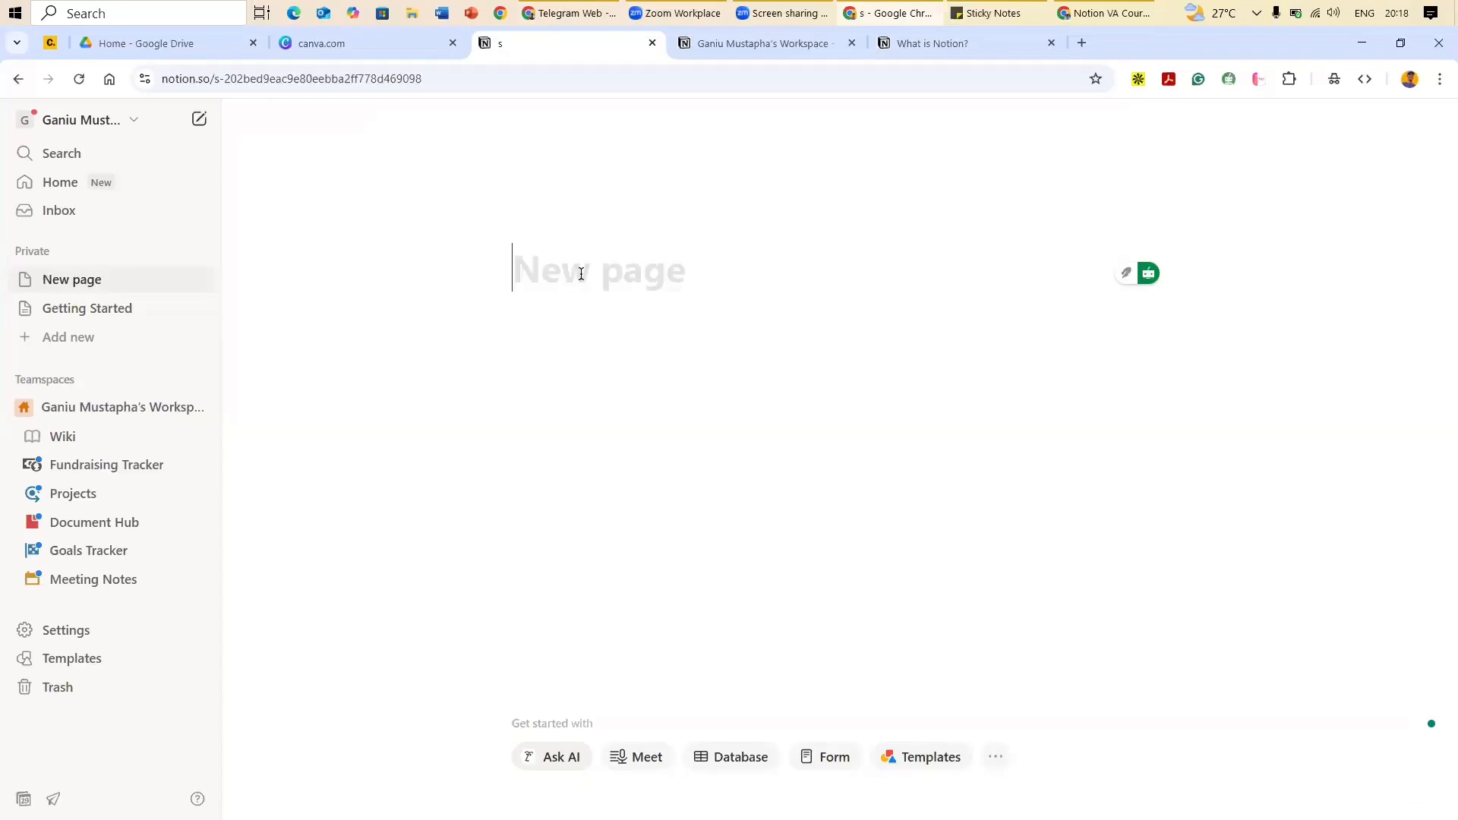
pyautogui.write('Skill ')
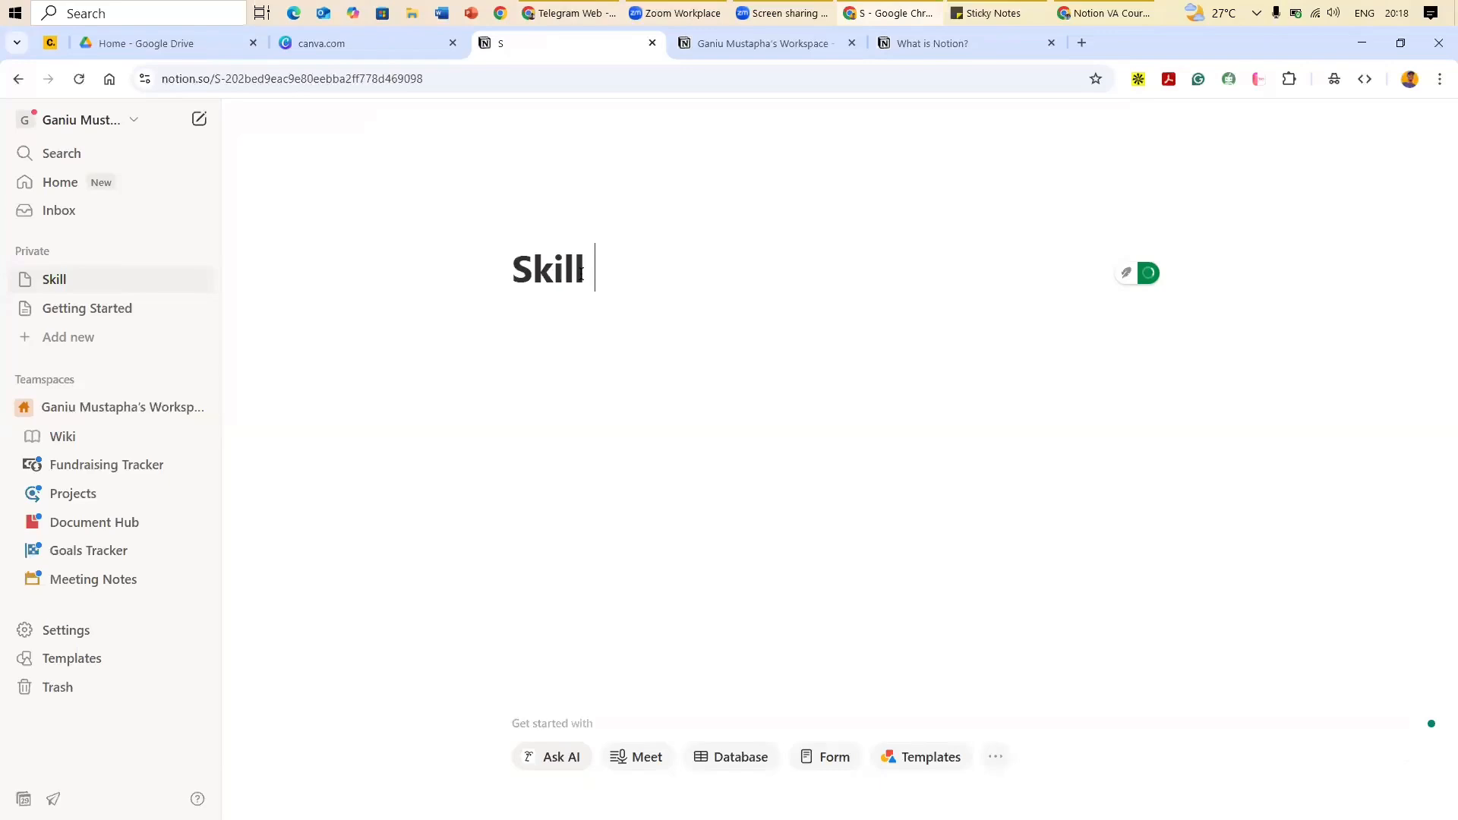
pyautogui.write('Afrika')
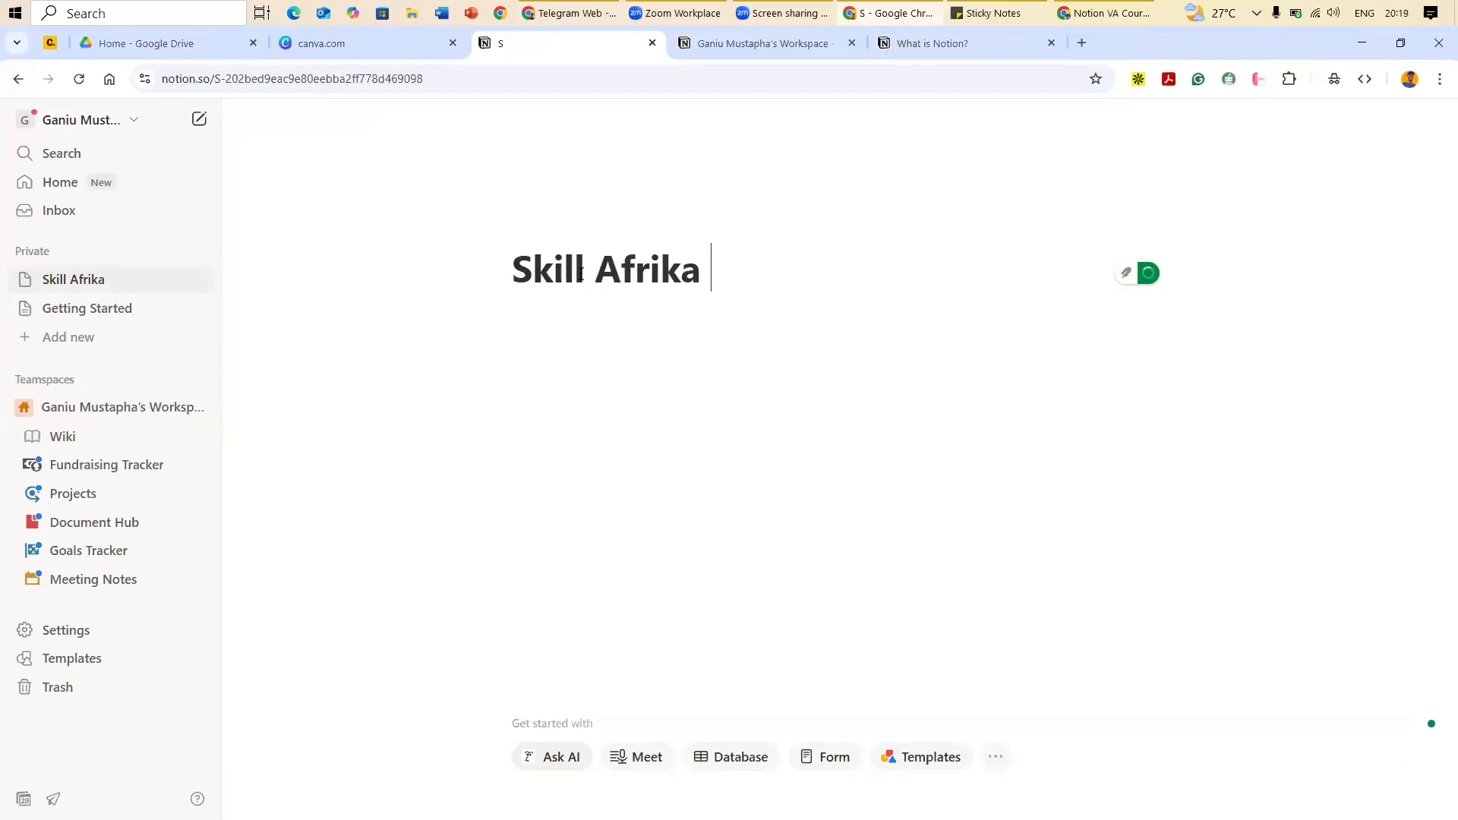
pyautogui.write(' VA Launvh')
pyautogui.press('BackSpace')
pyautogui.press('BackSpace')
pyautogui.write('c')
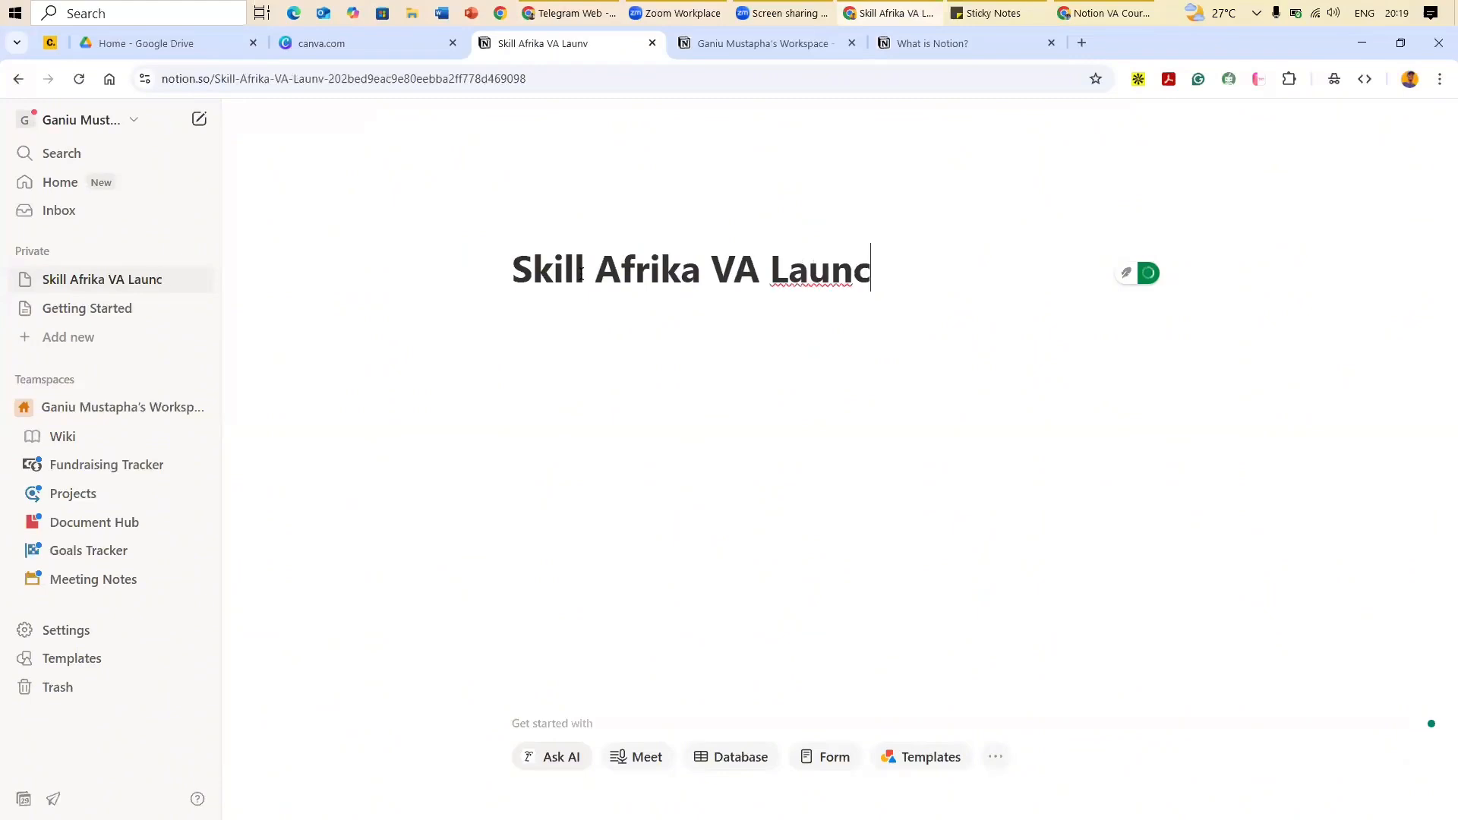
pyautogui.write('hpad')
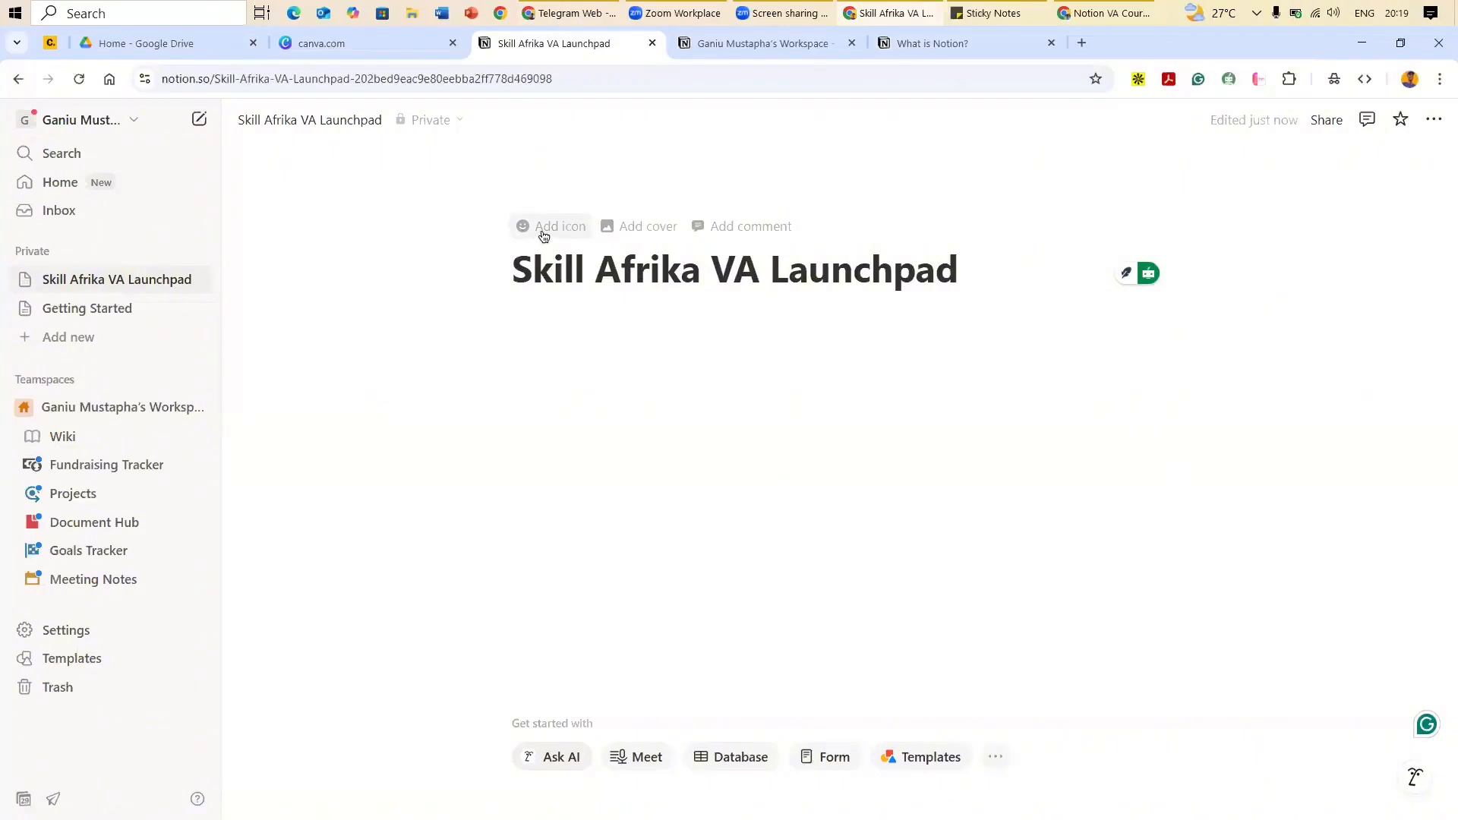
# Step: Give the page a blue forked-arrow icon and bring the course outline in Sticky Notes back up
pyautogui.click(557, 308)
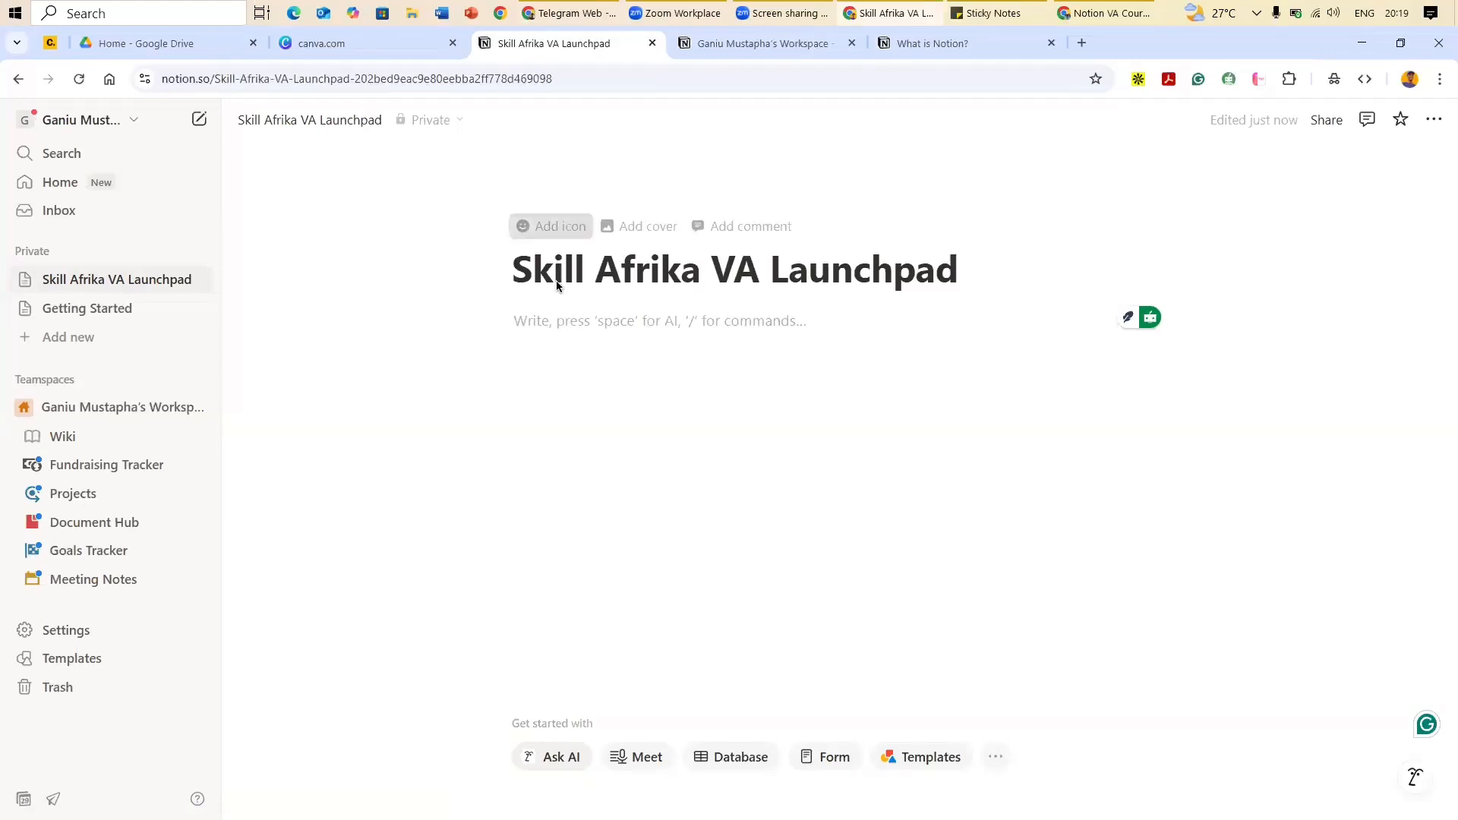
pyautogui.click(552, 225)
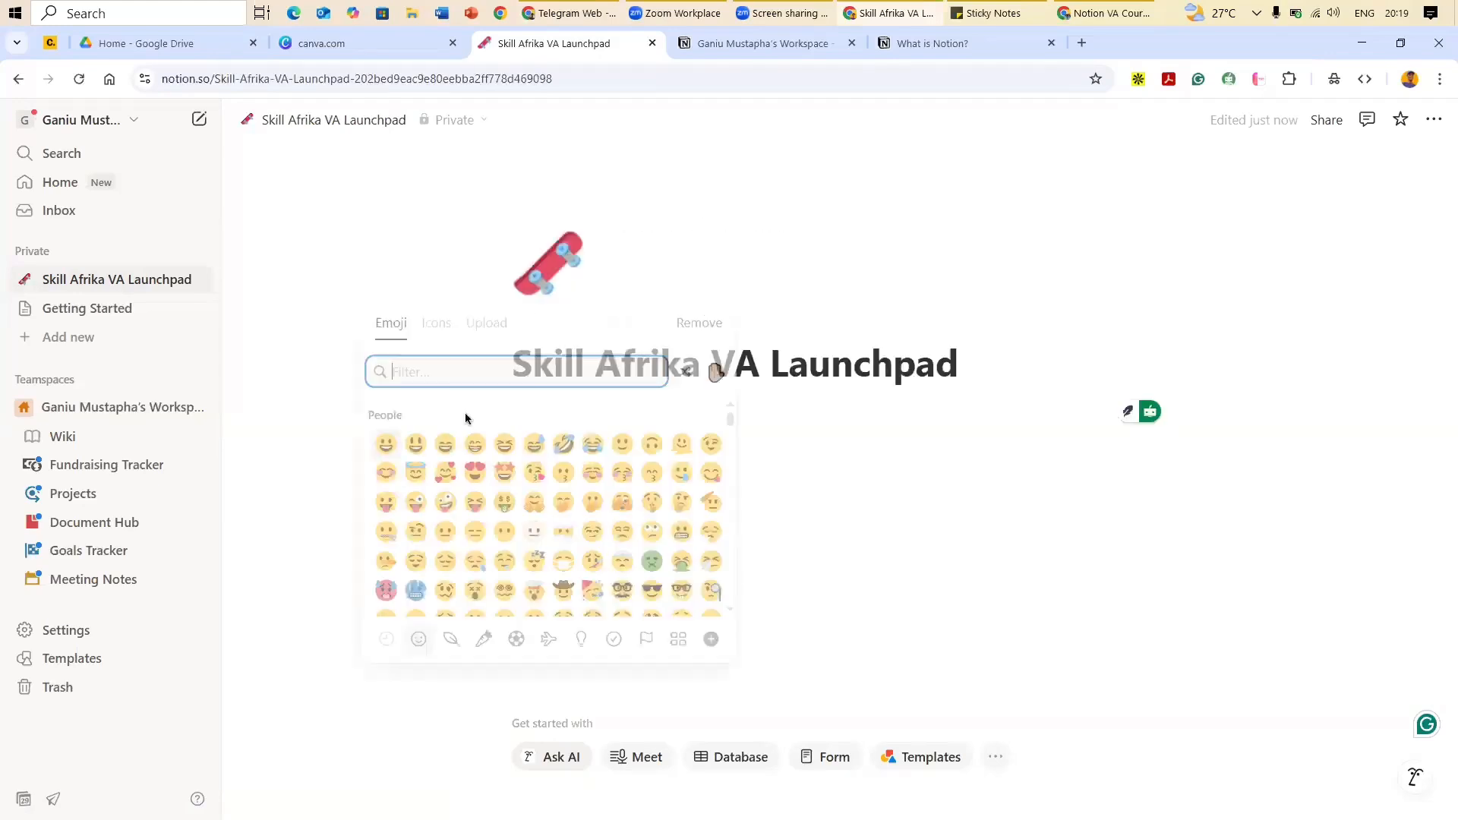
pyautogui.click(392, 451)
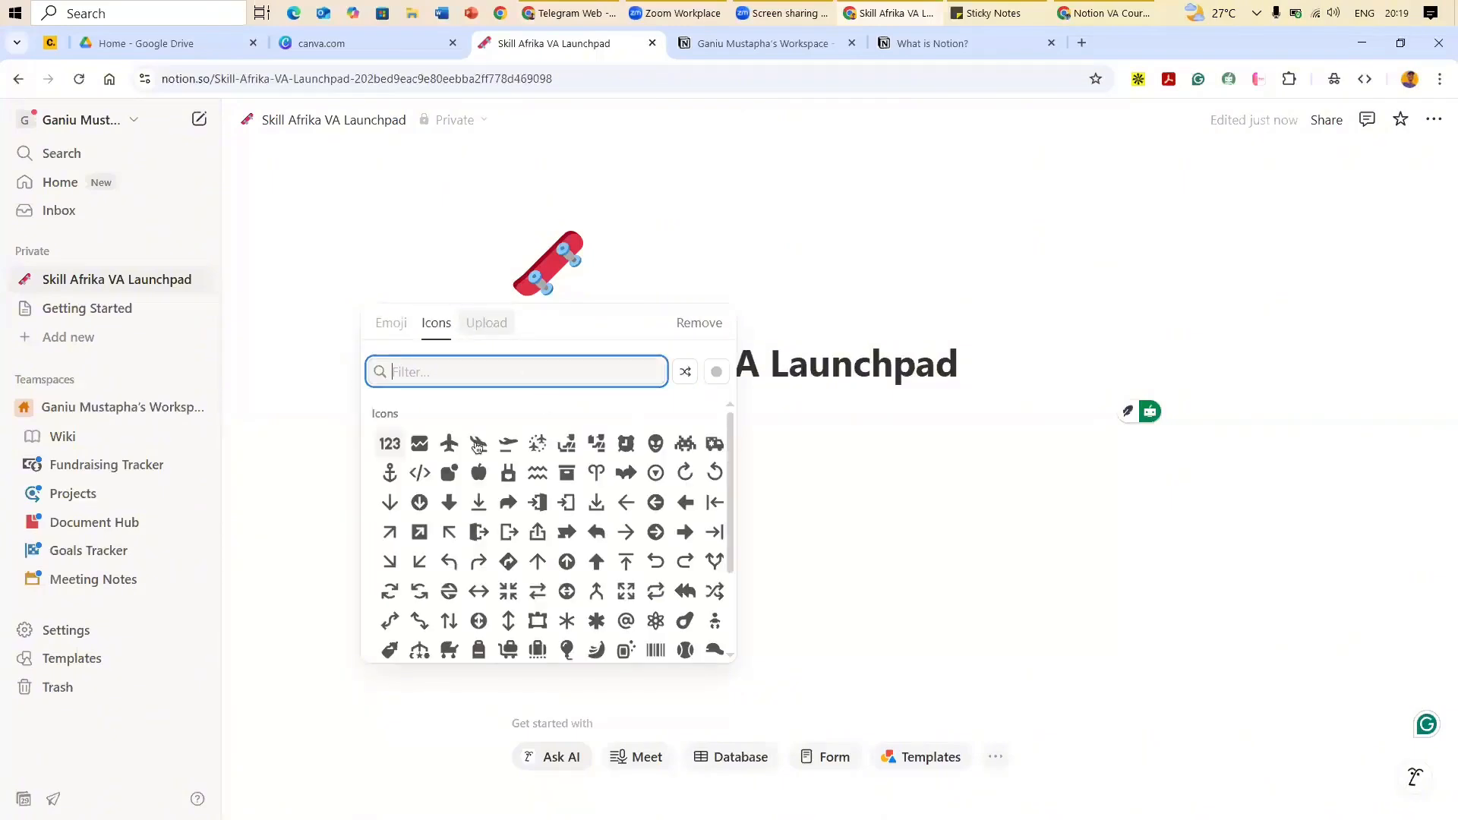
pyautogui.click(627, 484)
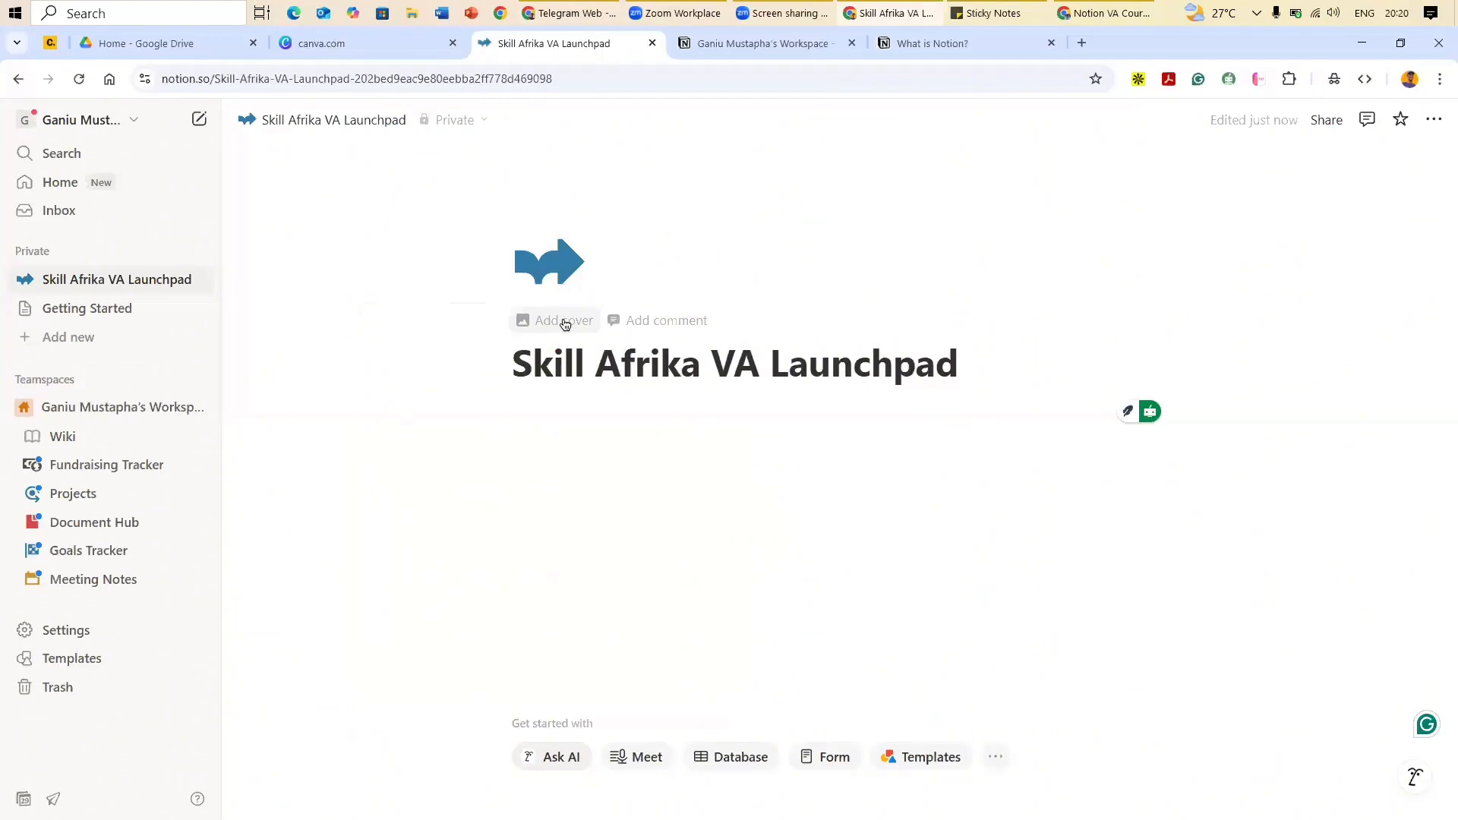
pyautogui.hotkey('alt', 'Tab')
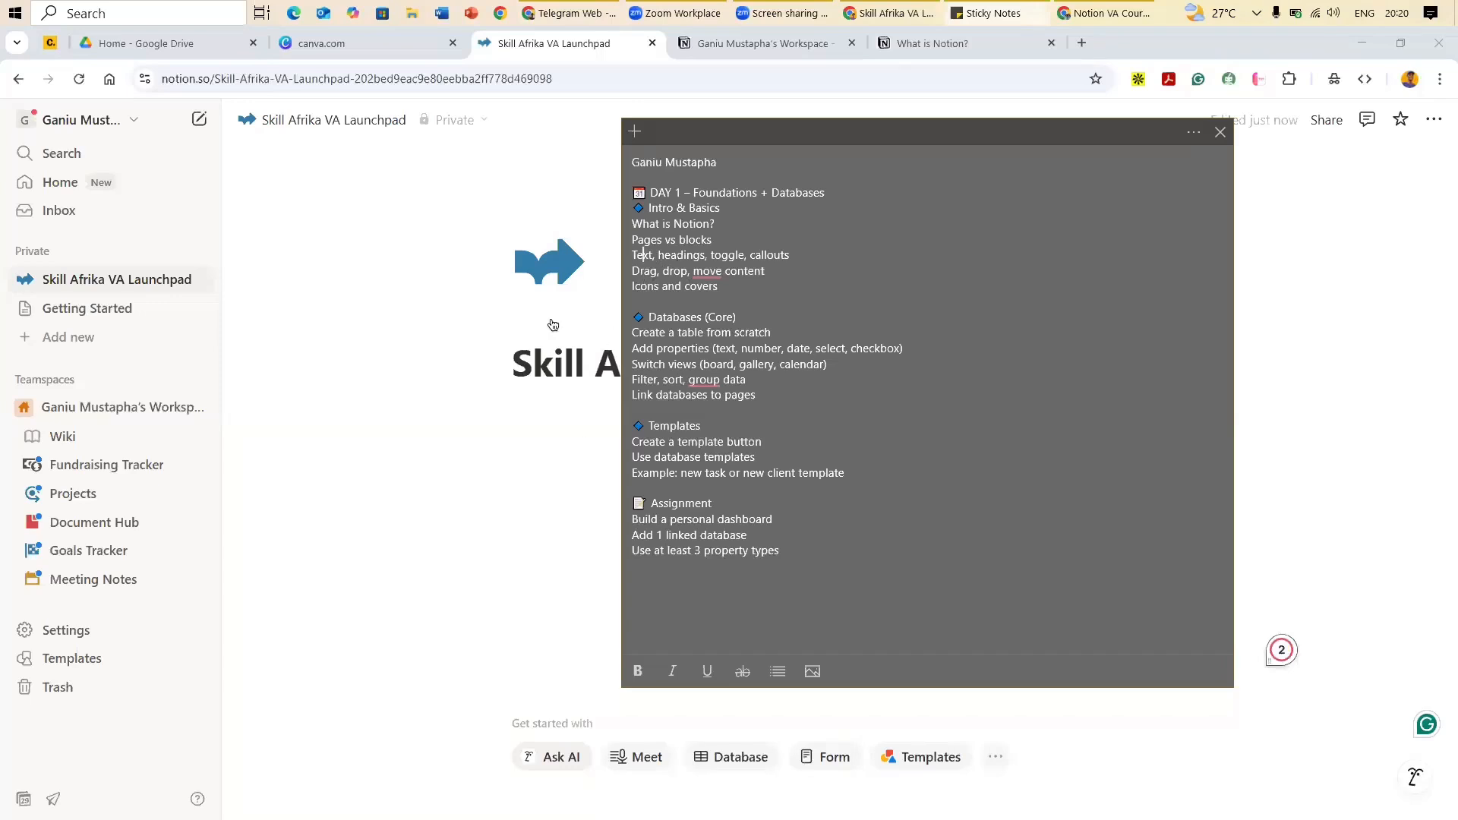
# Step: Add a cover to the Skill Afrika VA Launchpad page and open the option to replace it with an image link
pyautogui.click(553, 325)
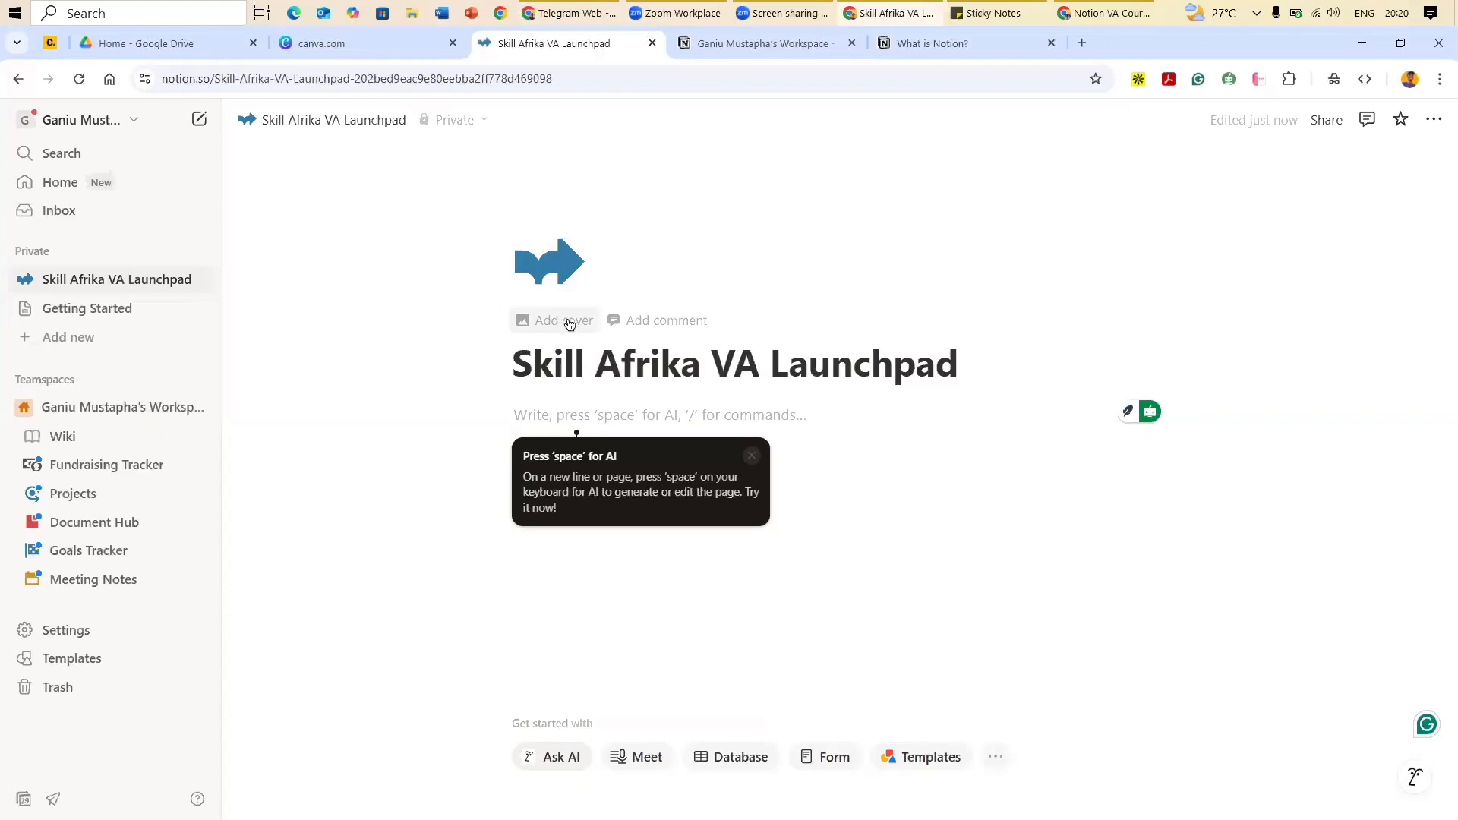
pyautogui.click(571, 322)
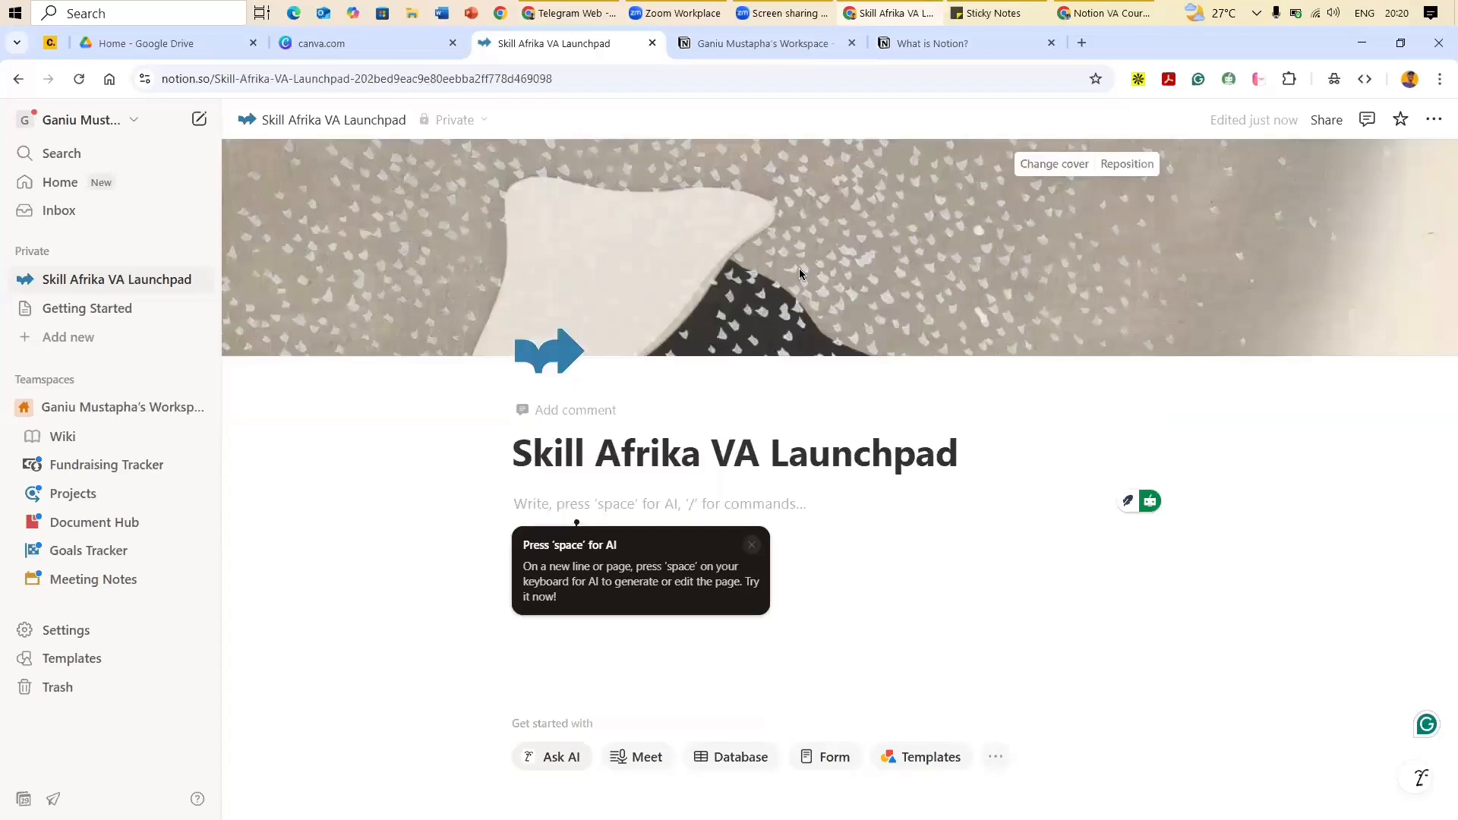
pyautogui.click(1052, 167)
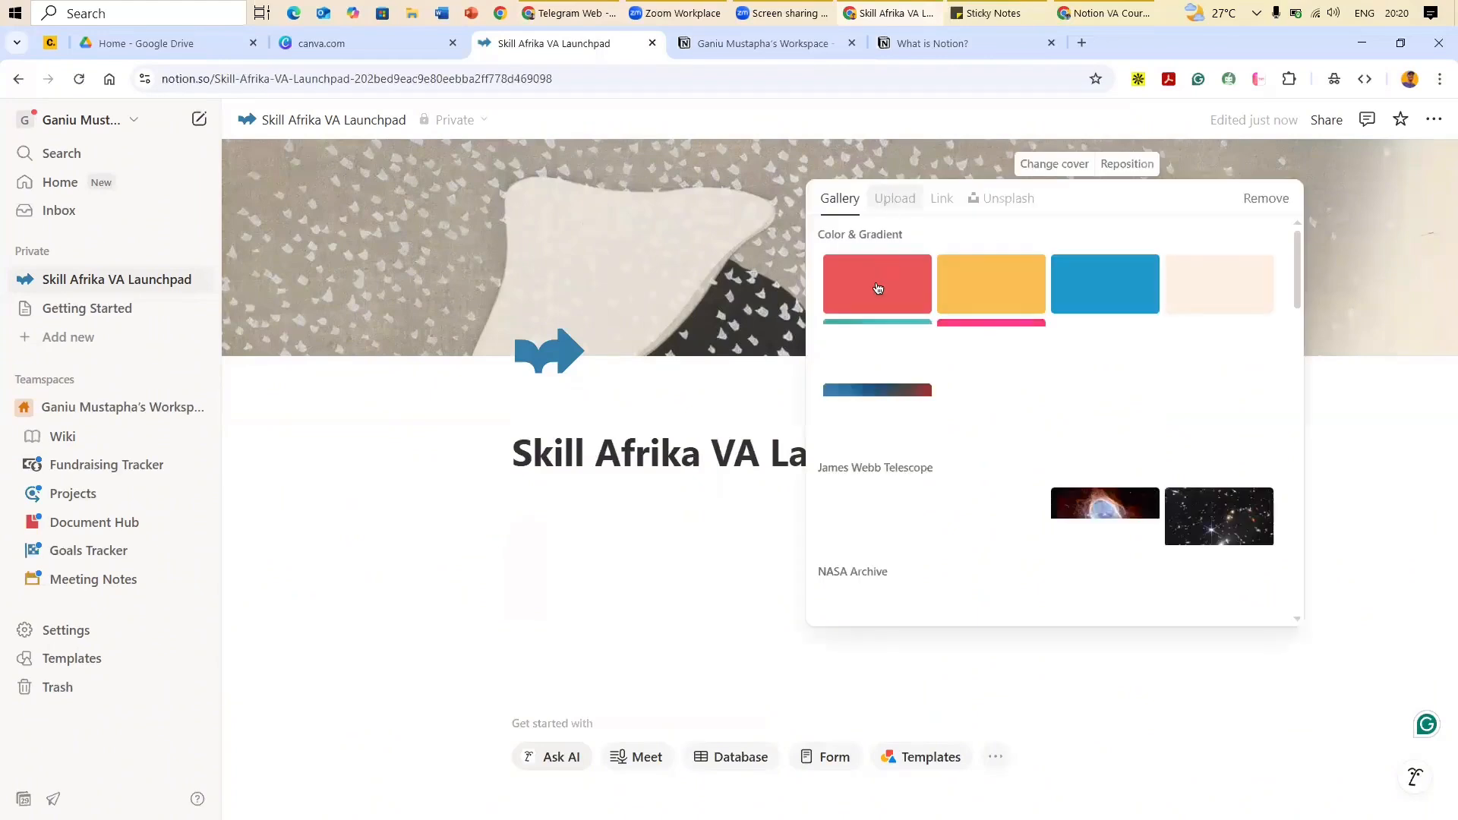
pyautogui.scroll(-5, 928, 368)
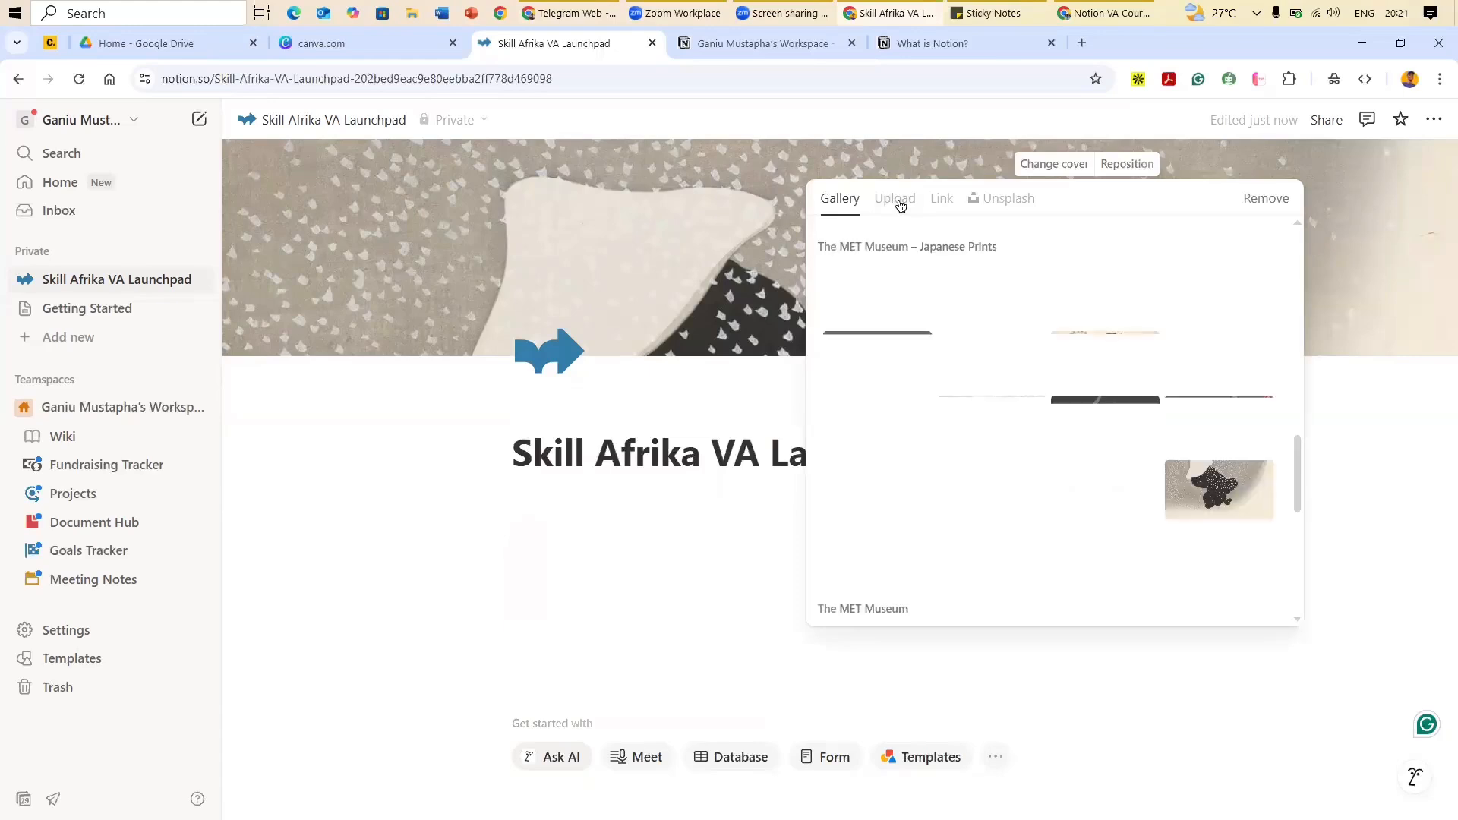
pyautogui.rightClick(942, 205)
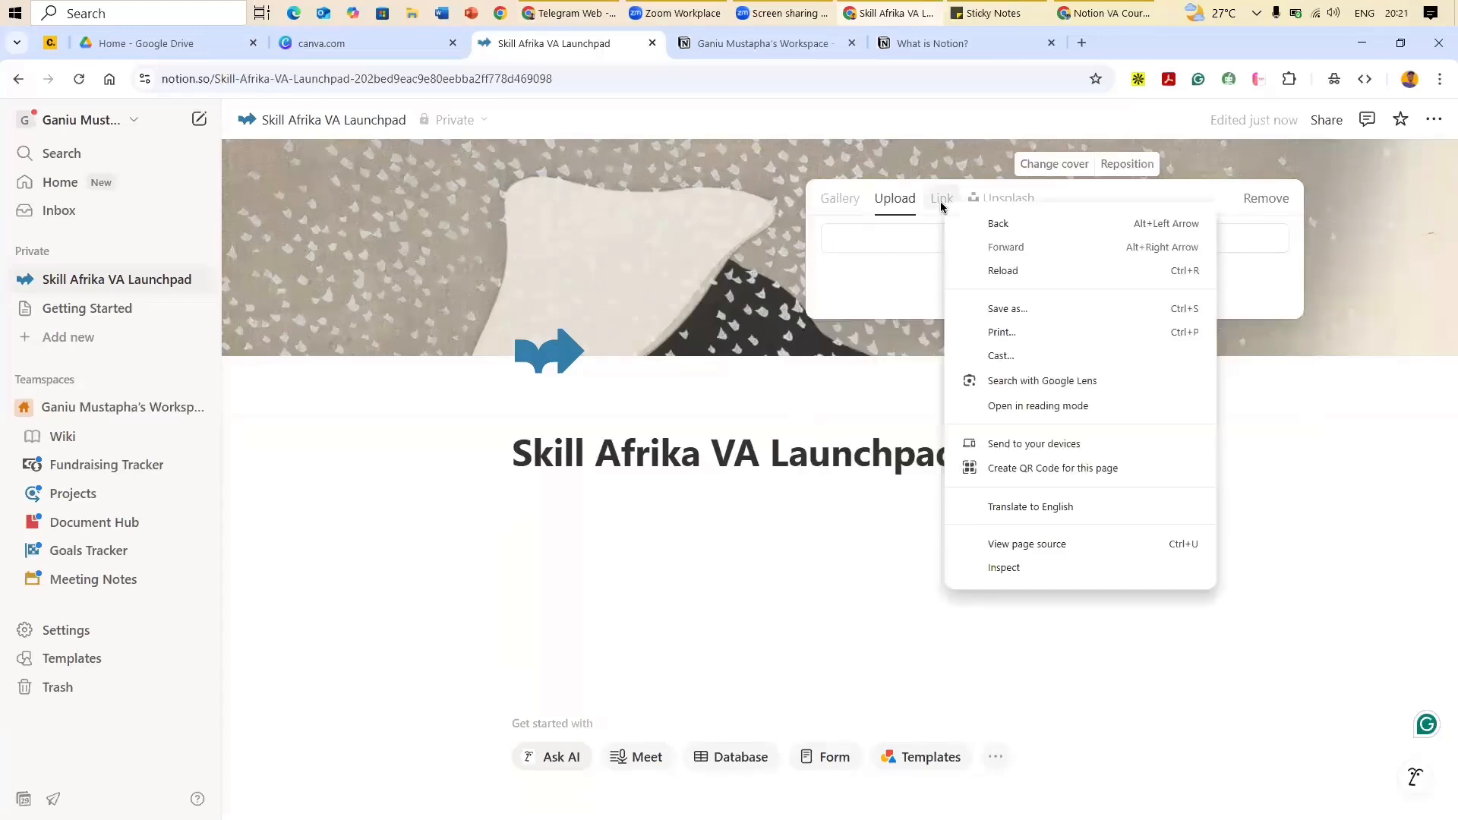
pyautogui.click(942, 203)
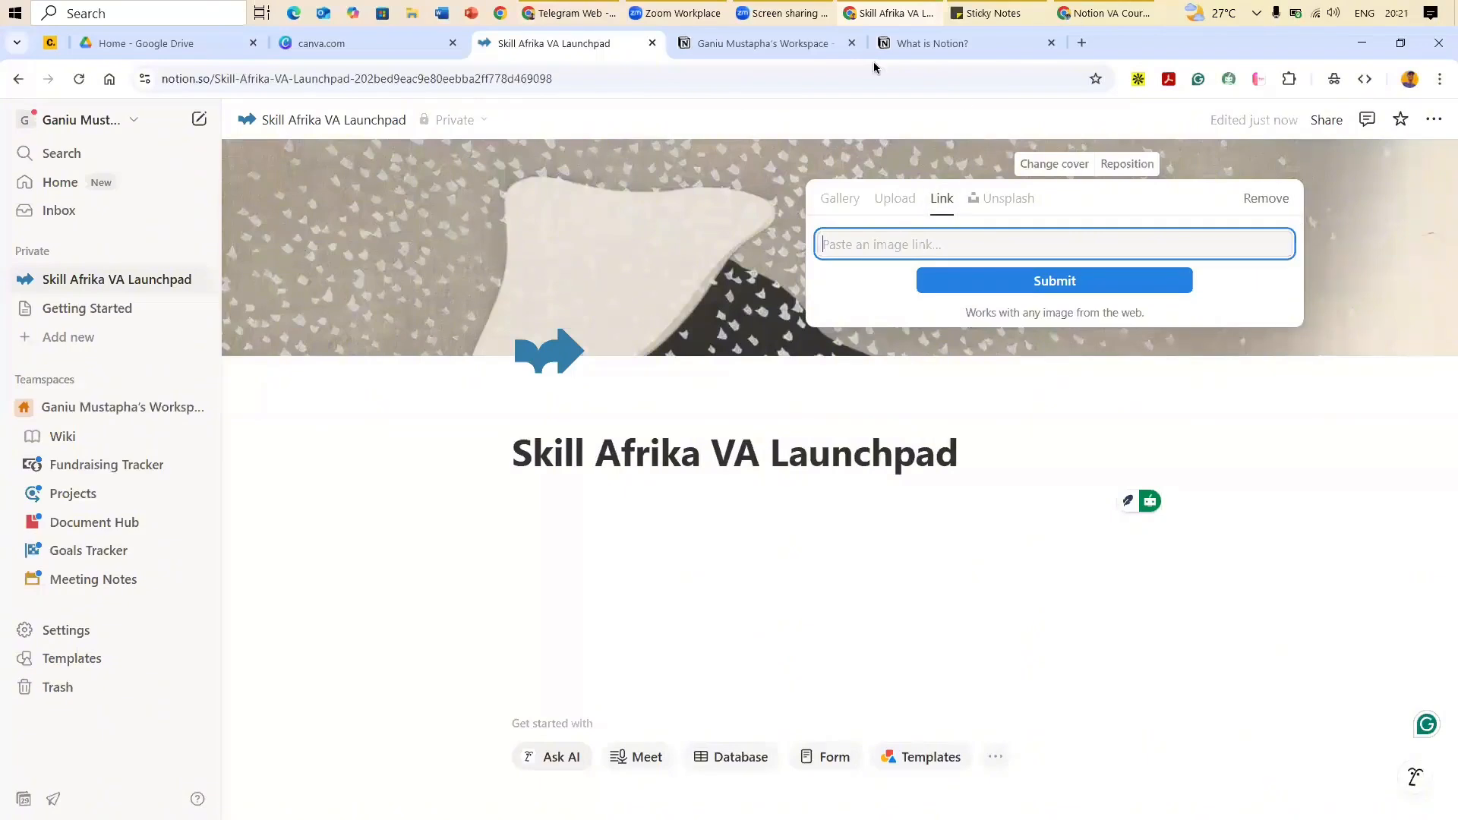
# Step: Search Google in a new browser tab for "virtual assistant learning+image" and show the image results
pyautogui.hotkey('ctrl', 't')
pyautogui.click(804, 85)
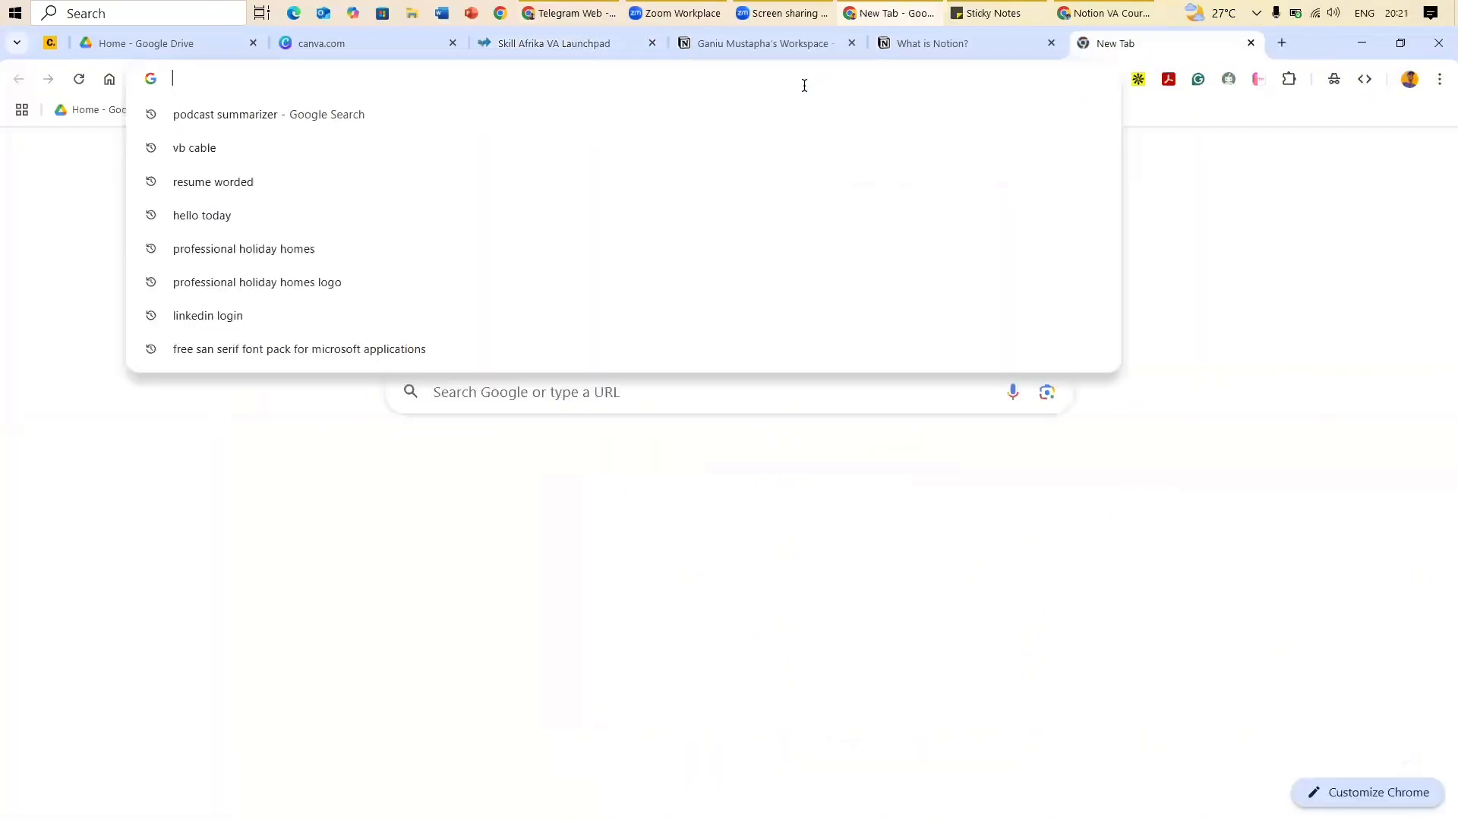
pyautogui.write('image of')
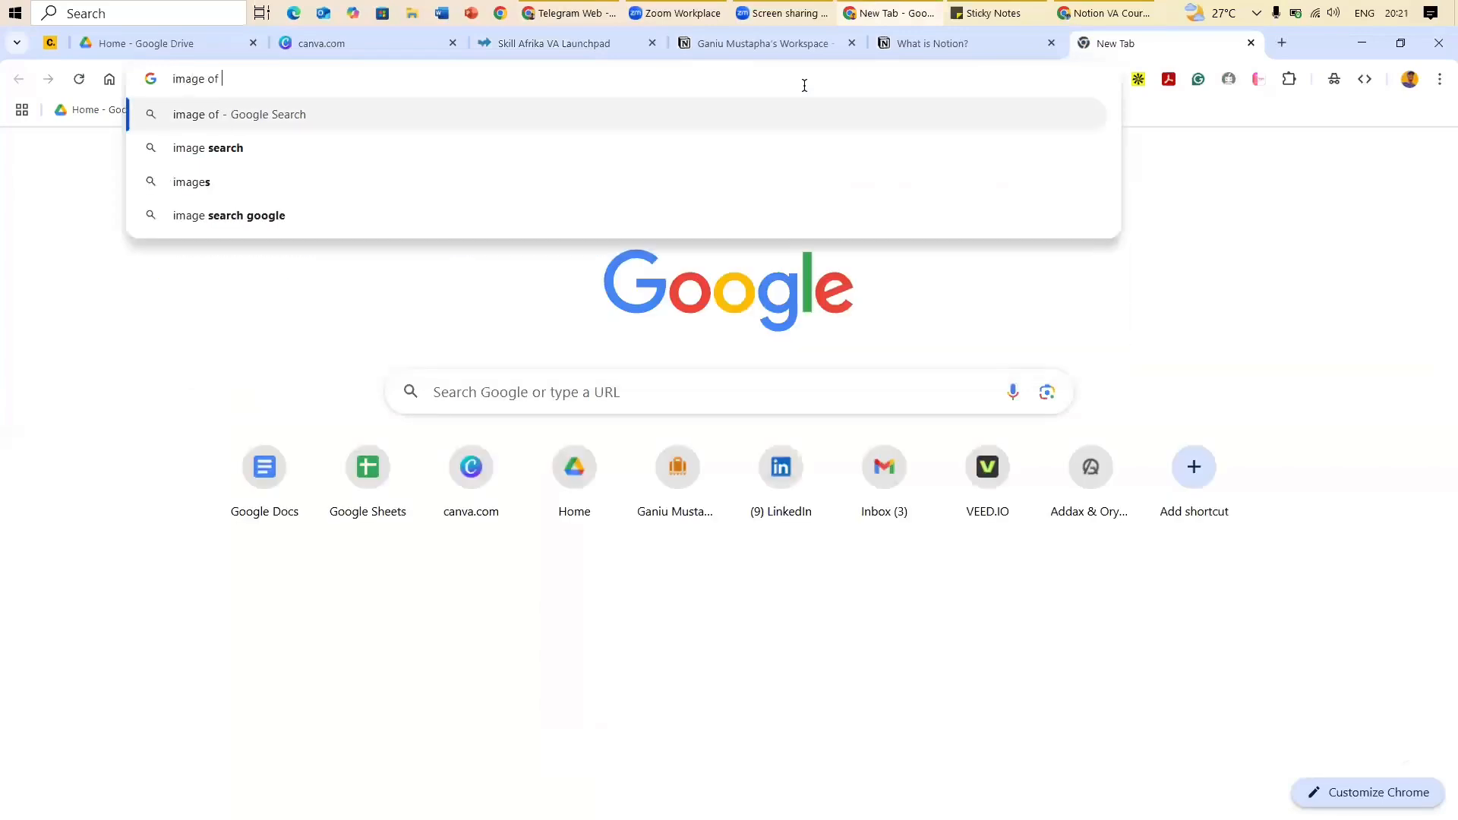
pyautogui.press('BackSpace')
pyautogui.press('BackSpace')
pyautogui.press('BackSpace')
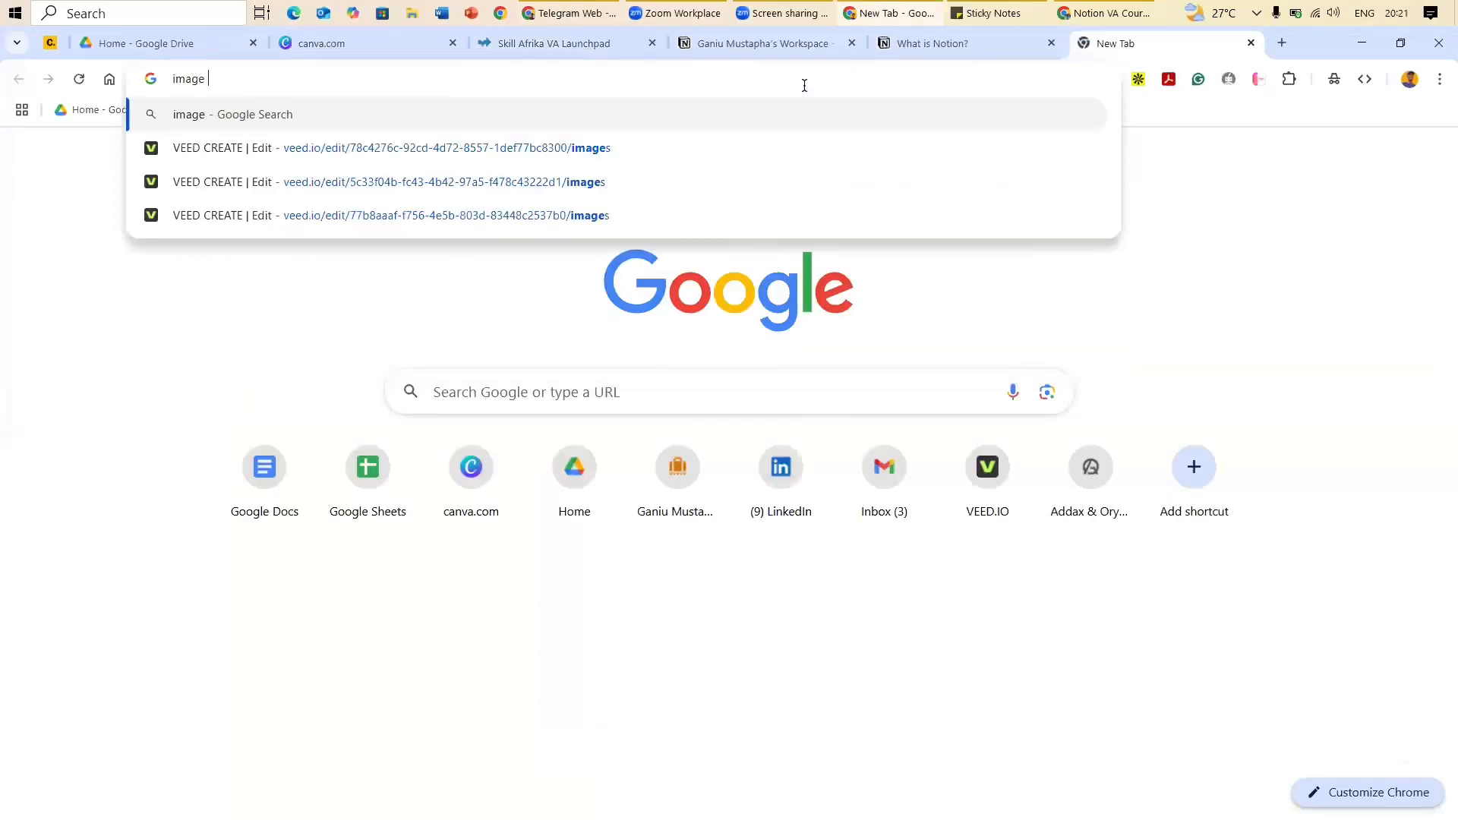
pyautogui.press('BackSpace')
pyautogui.press('BackSpace')
pyautogui.press('BackSpace')
pyautogui.press('BackSpace')
pyautogui.press('BackSpace')
pyautogui.press('BackSpace')
pyautogui.write('virtual')
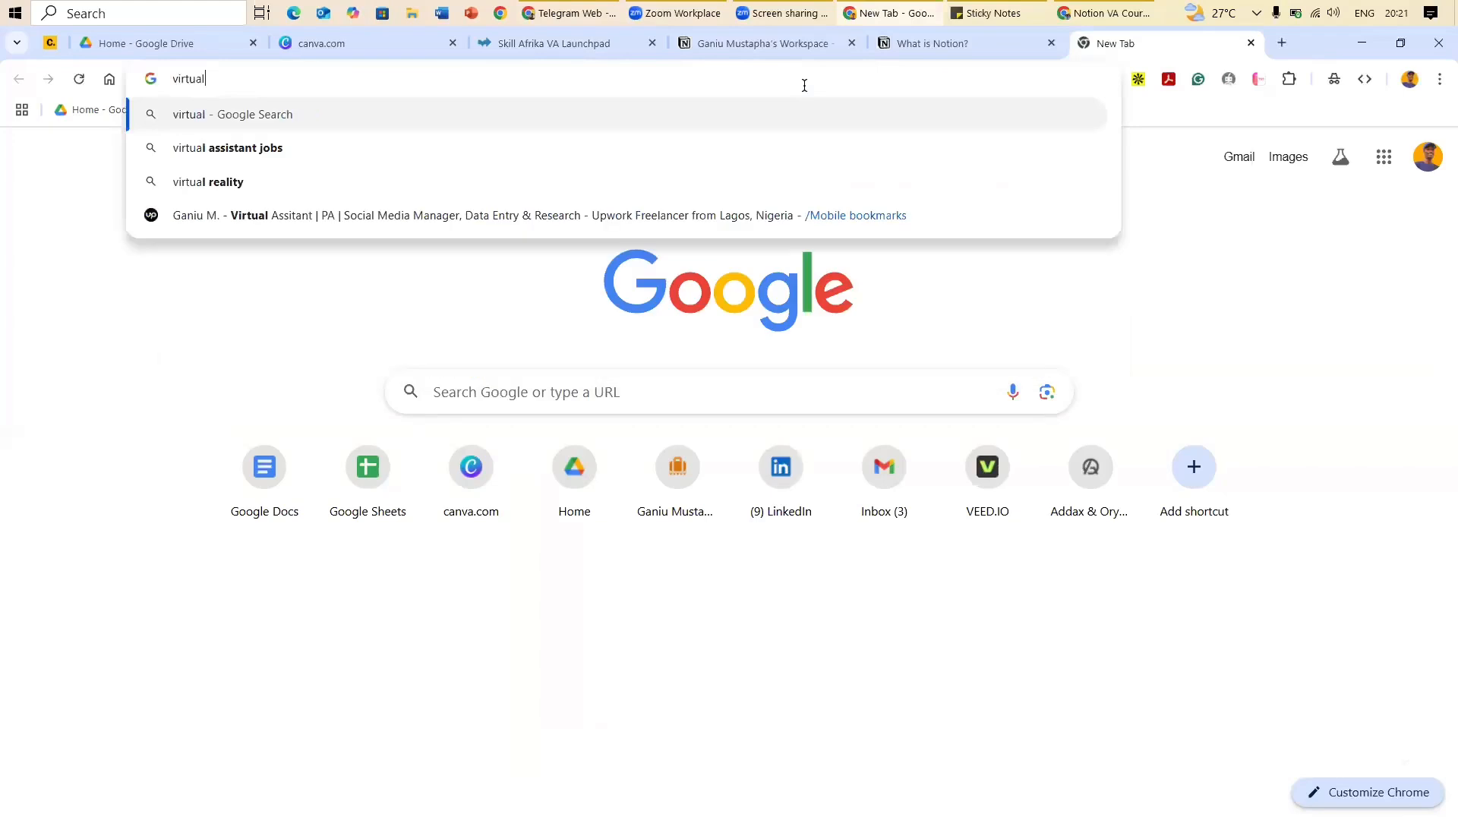
pyautogui.write(' assist')
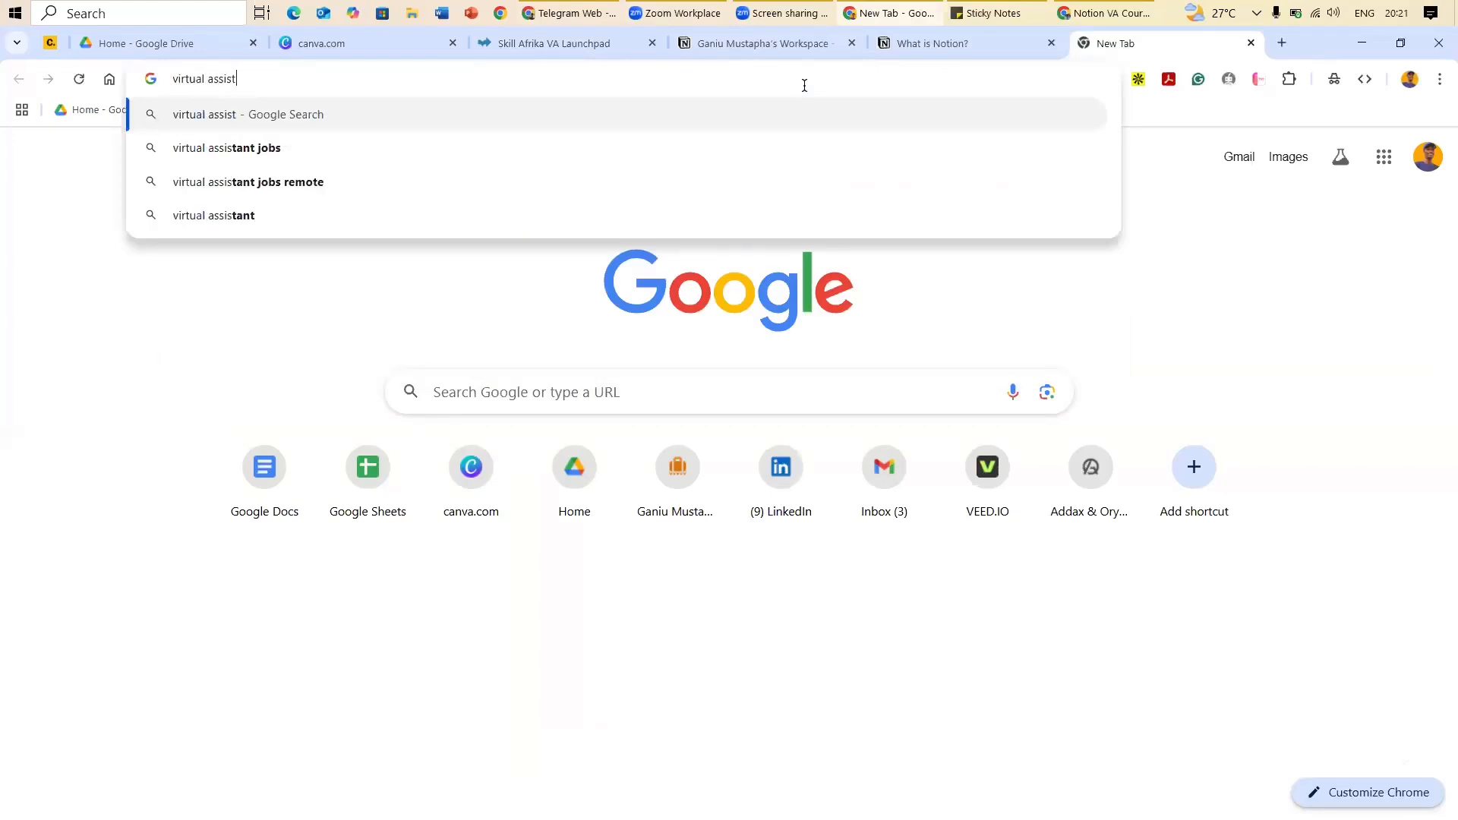
pyautogui.write('ant learning')
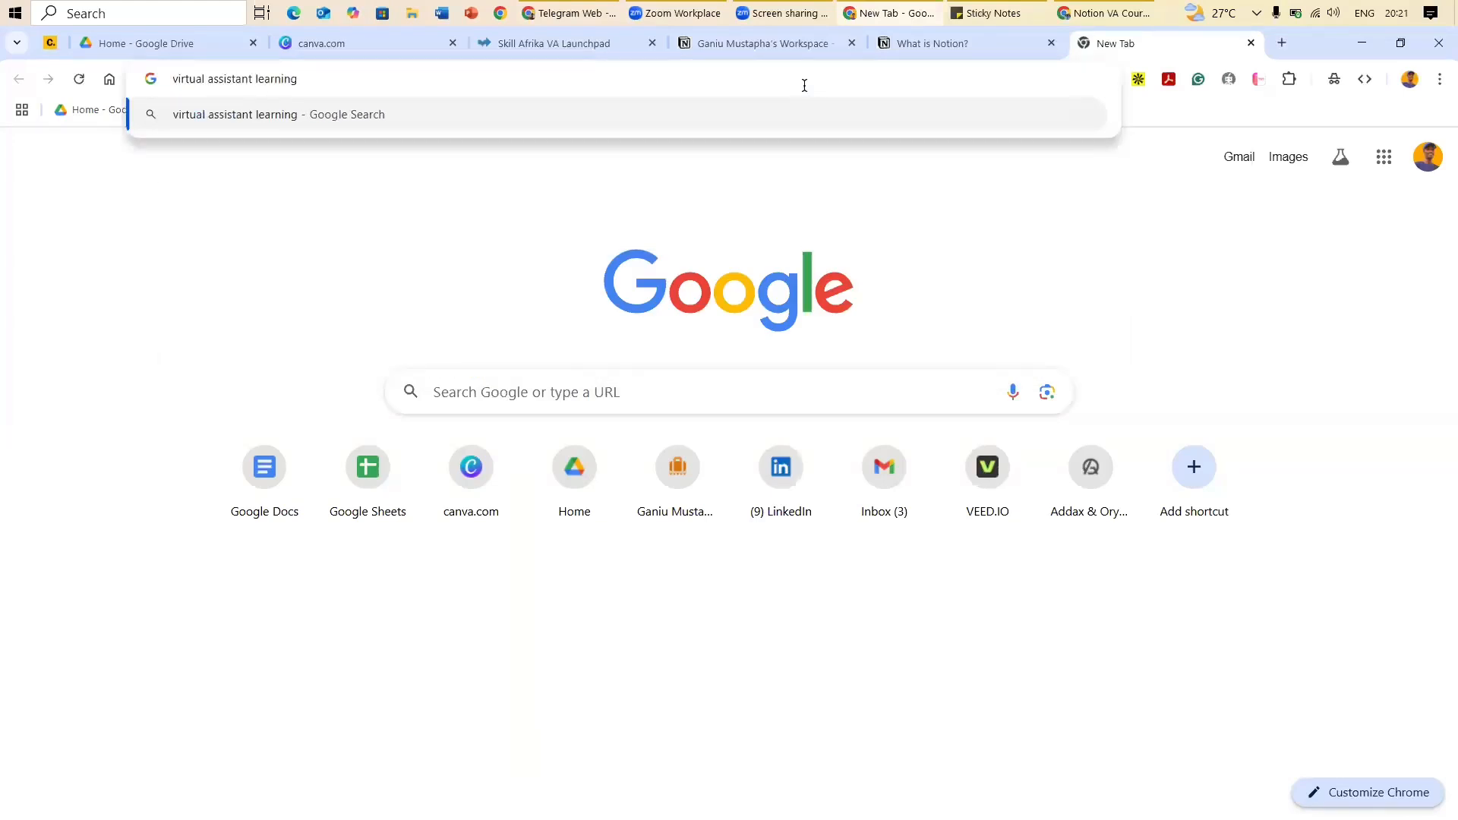
pyautogui.write('+image')
pyautogui.press('Return')
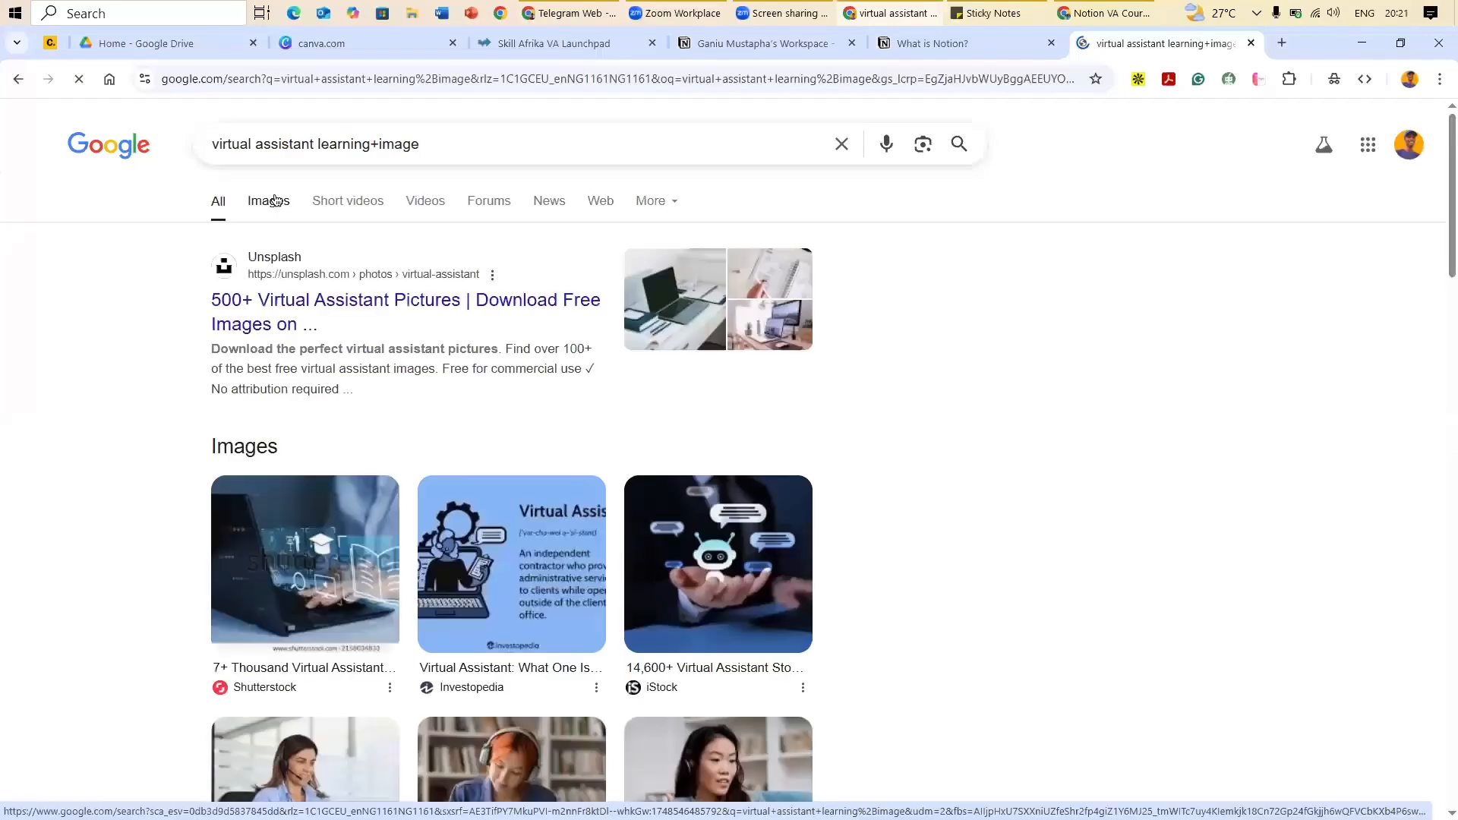
pyautogui.click(275, 199)
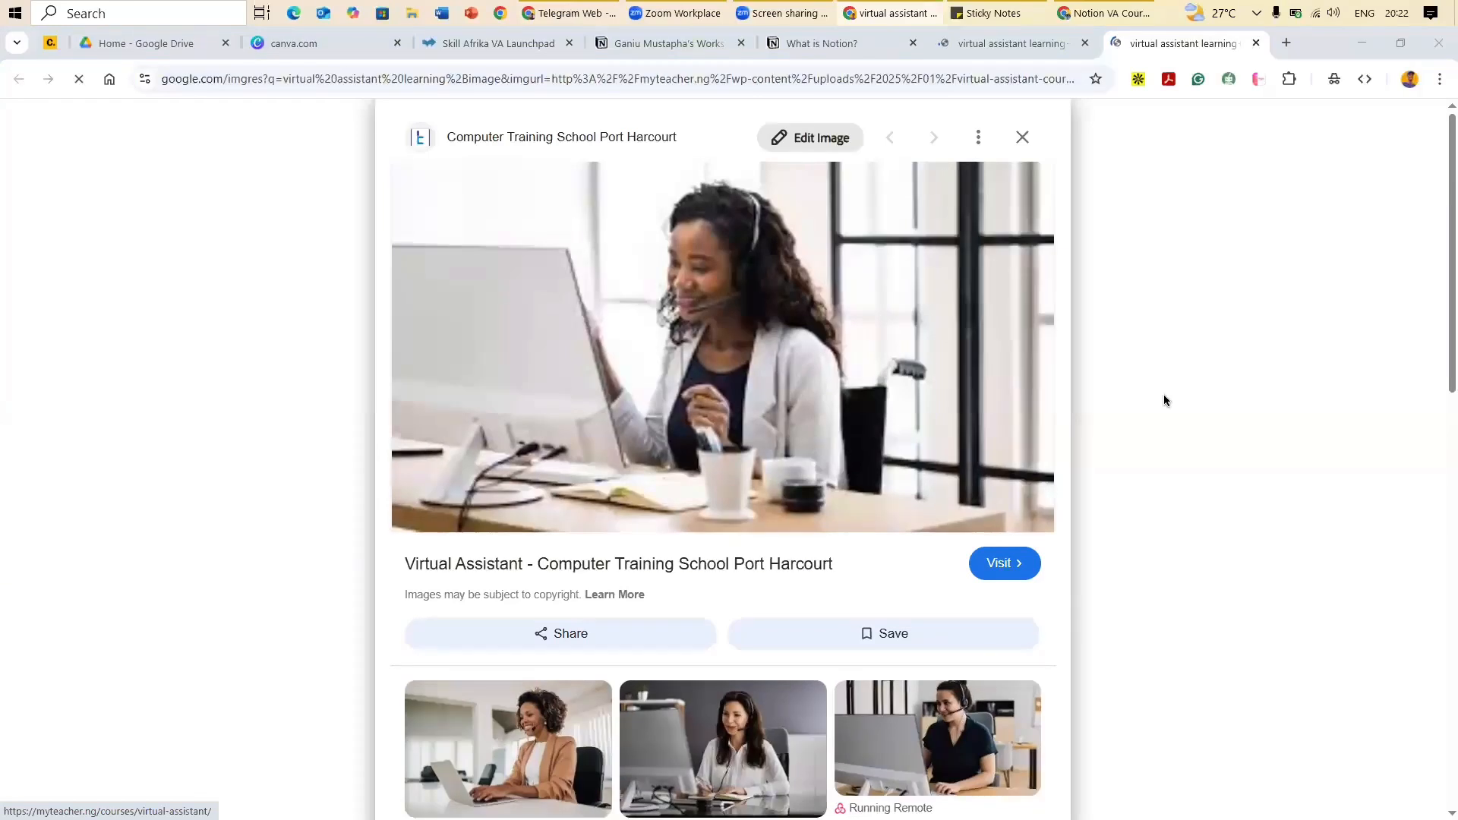
# Step: Return to the Skill Afrika VA Launchpad page in Notion and replace its cover using the copied virtual assistant image link
pyautogui.click(668, 43)
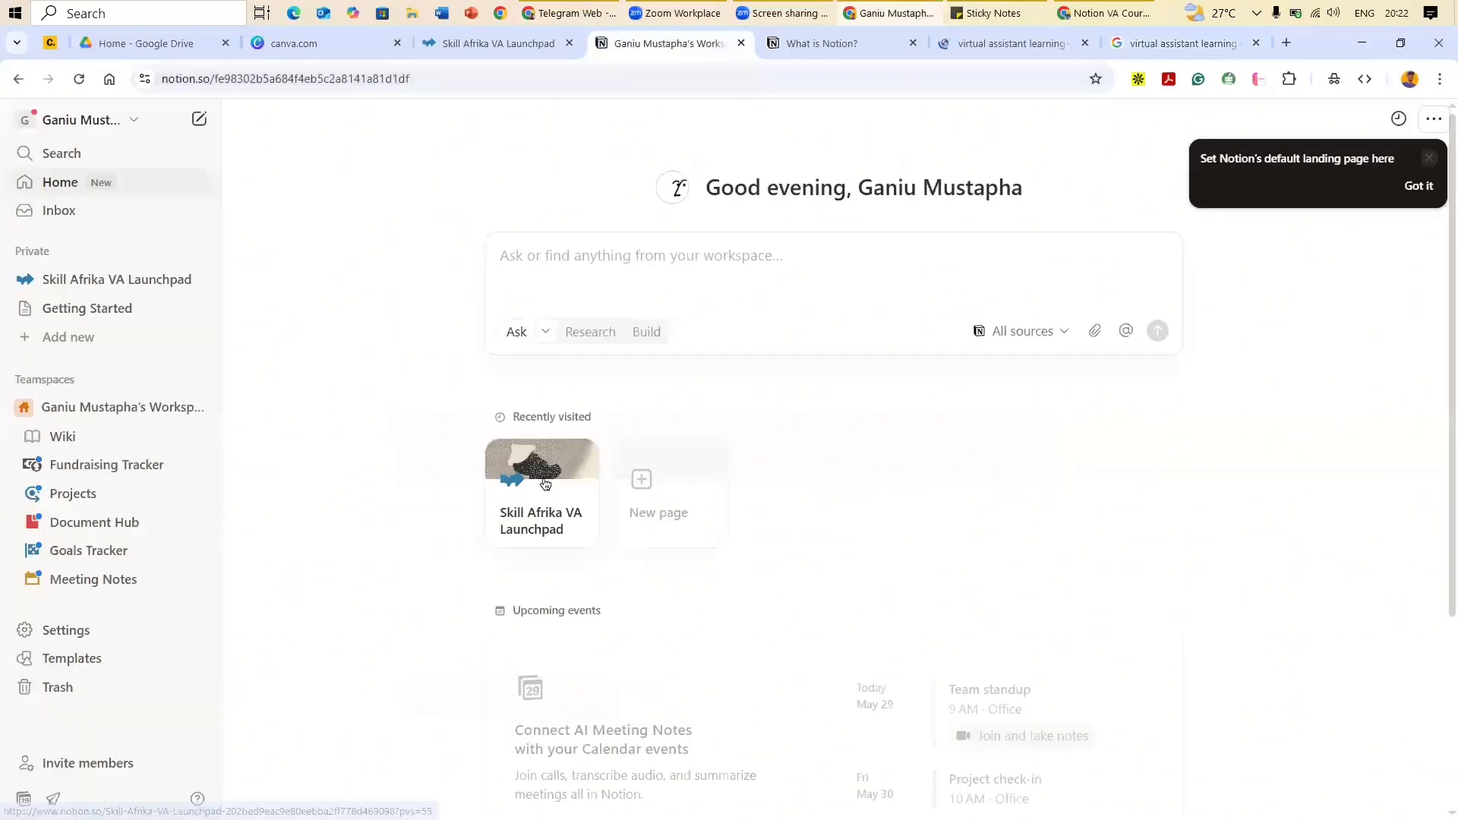
pyautogui.click(544, 484)
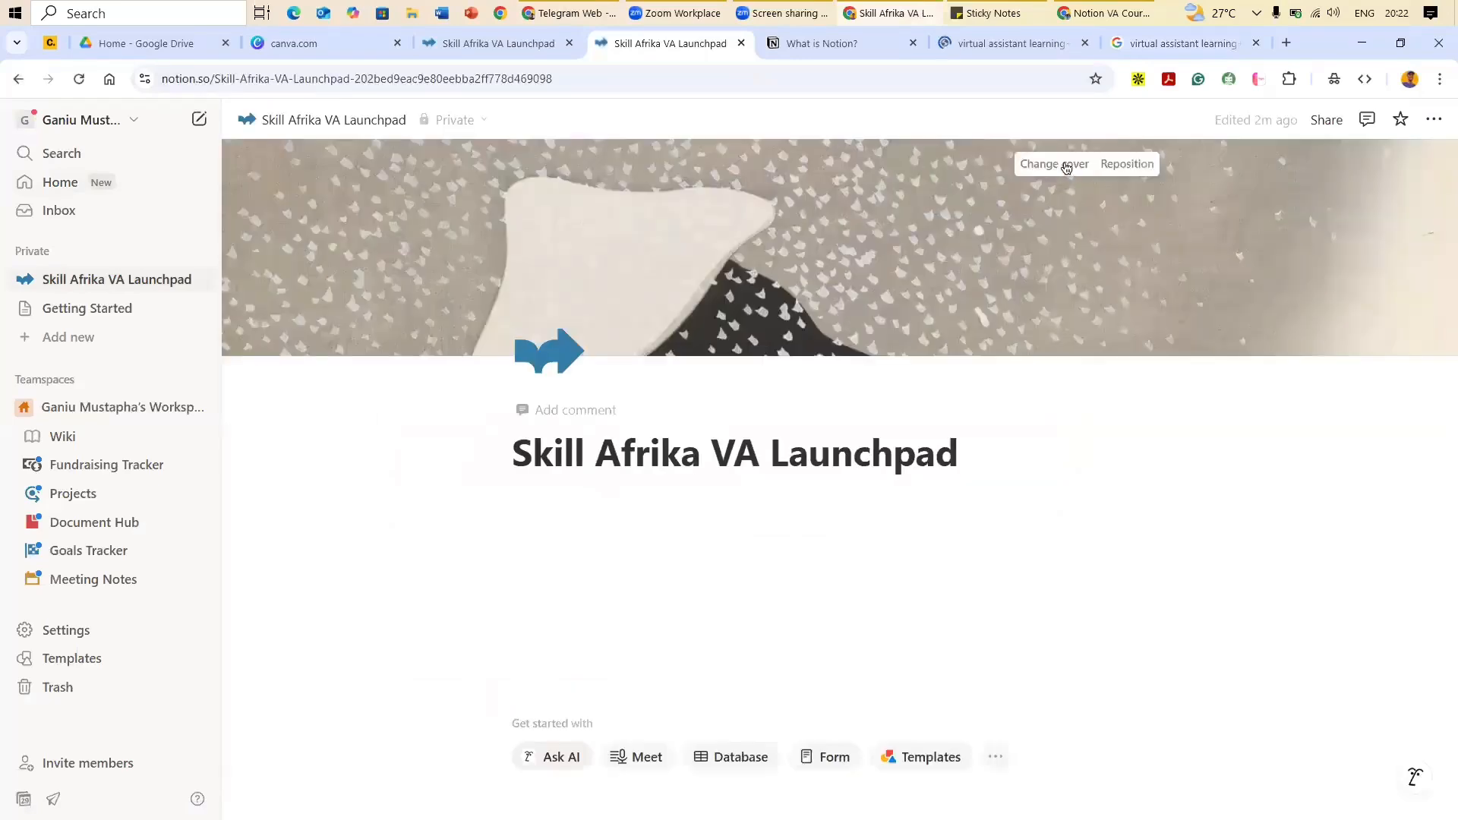
pyautogui.click(1054, 164)
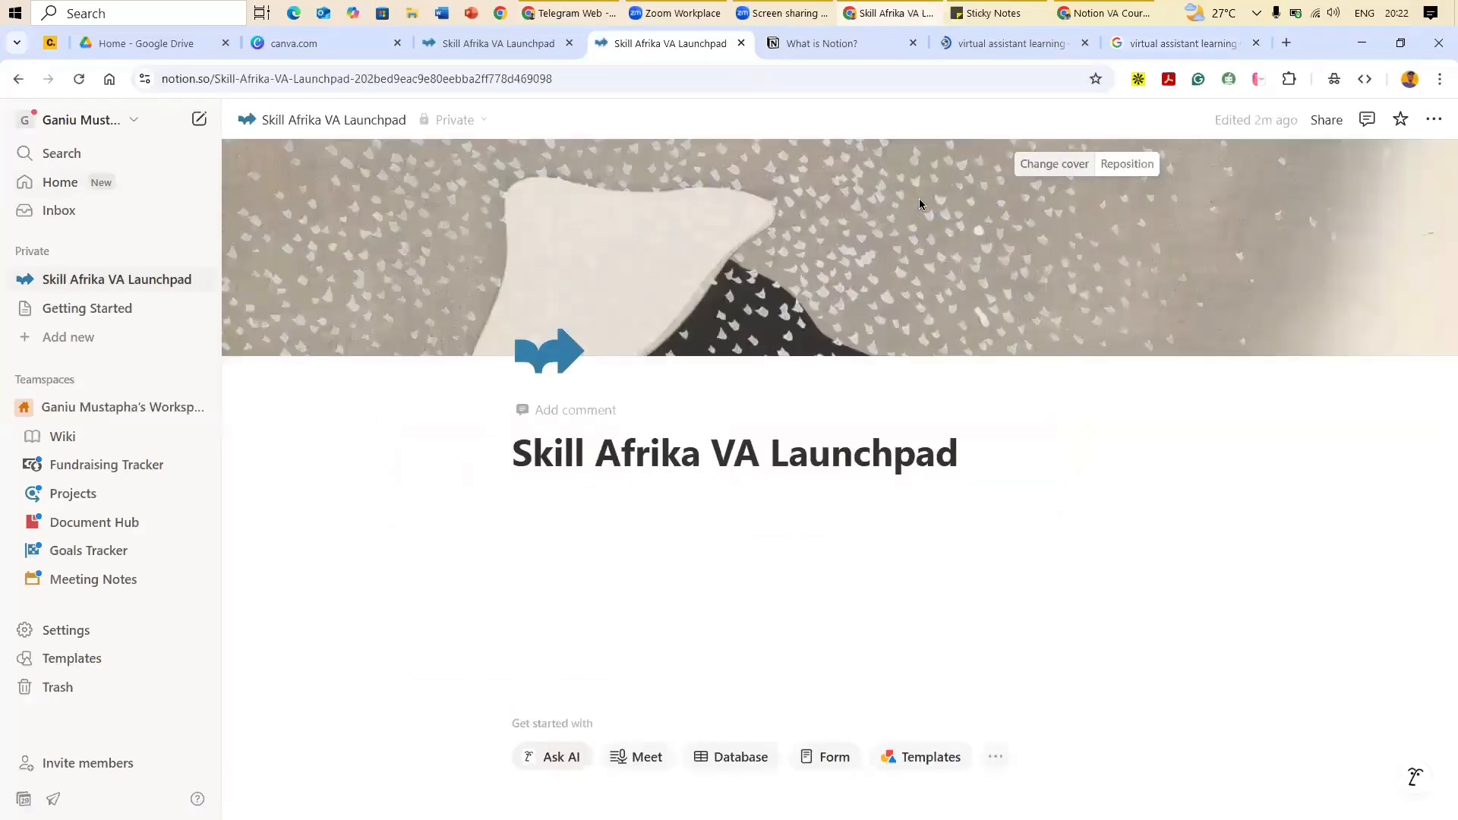
pyautogui.click(939, 198)
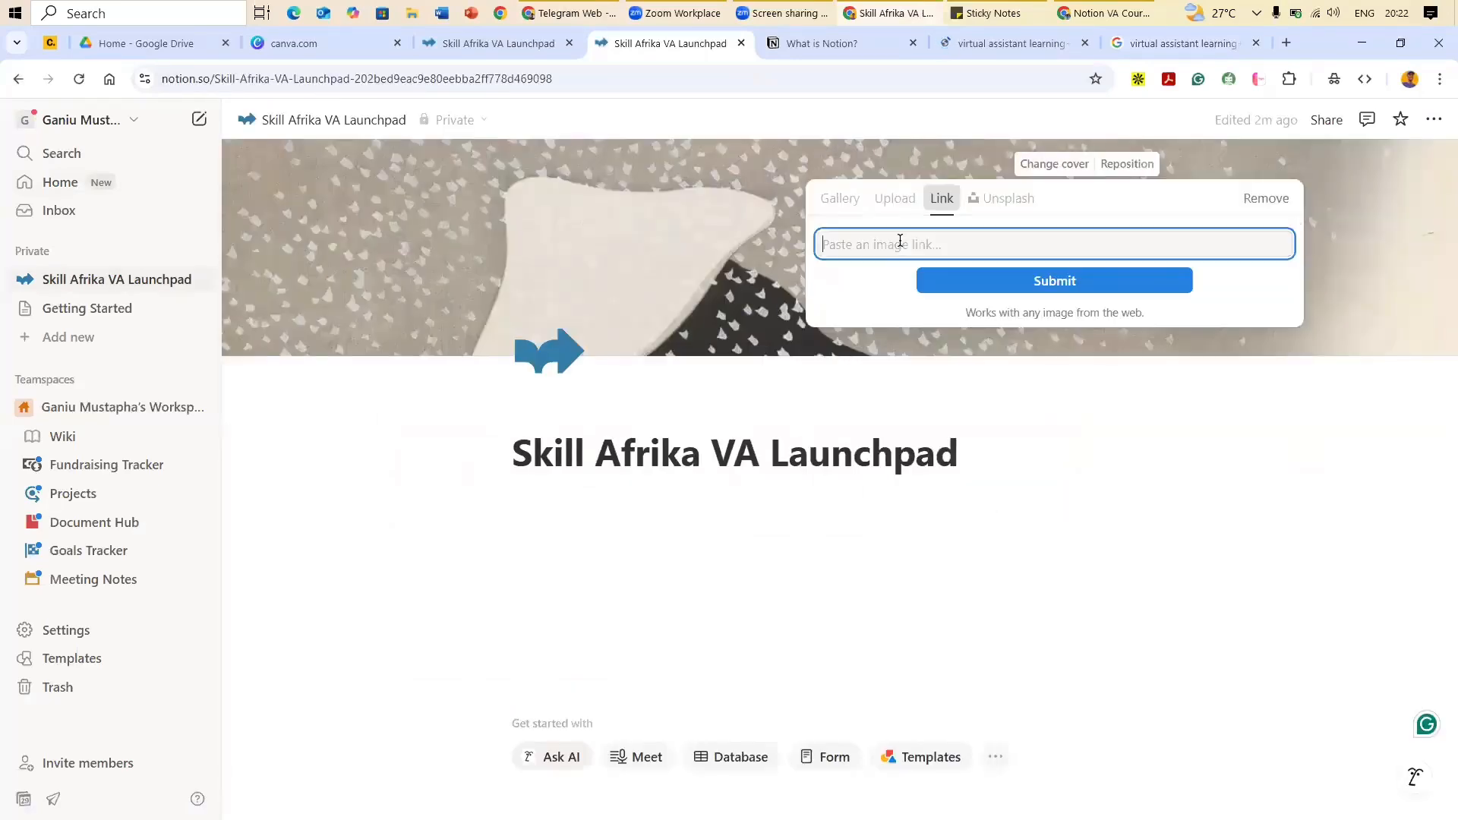
pyautogui.hotkey('ctrl', 'v')
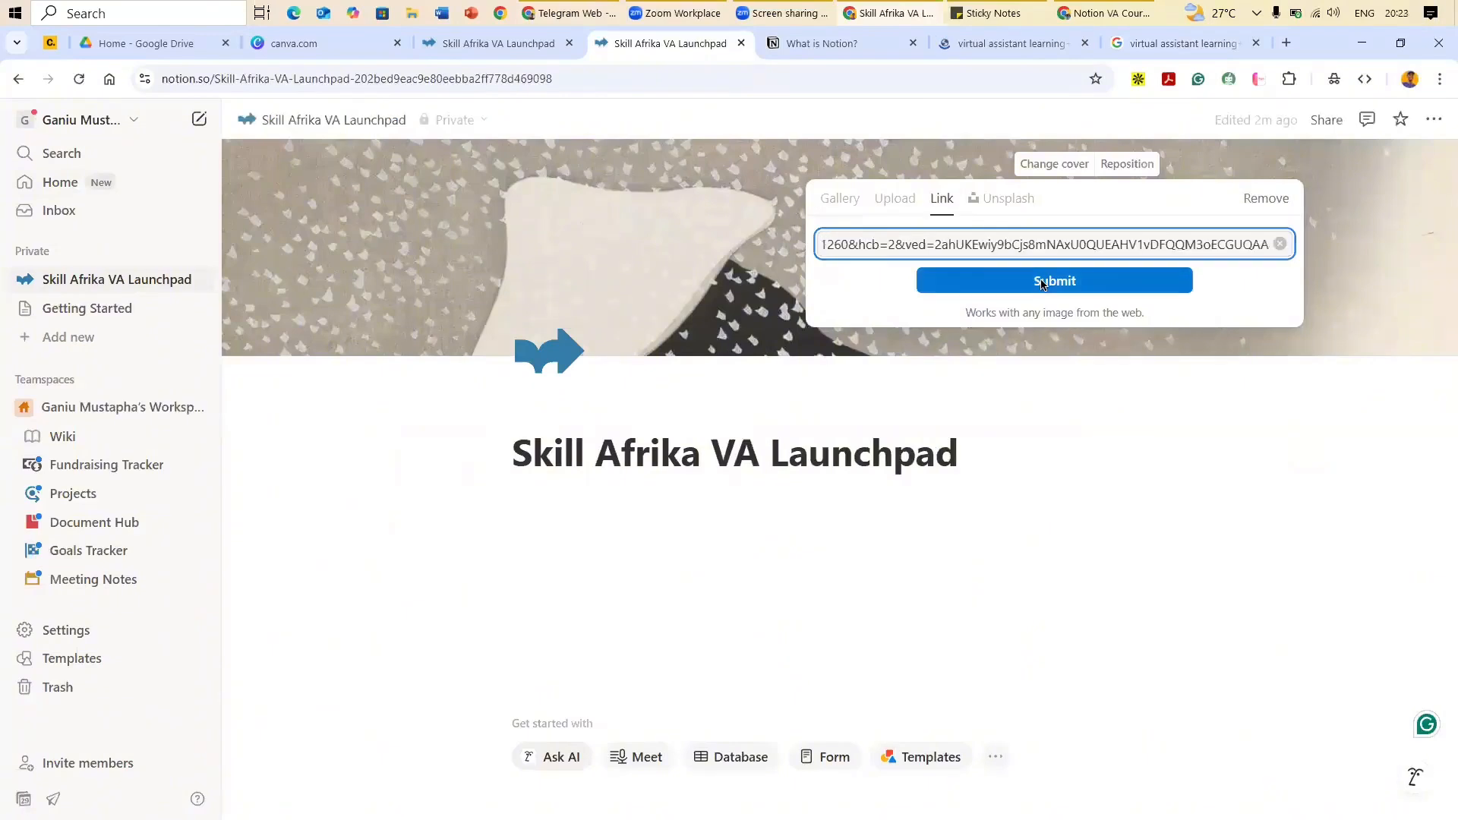
pyautogui.click(1041, 283)
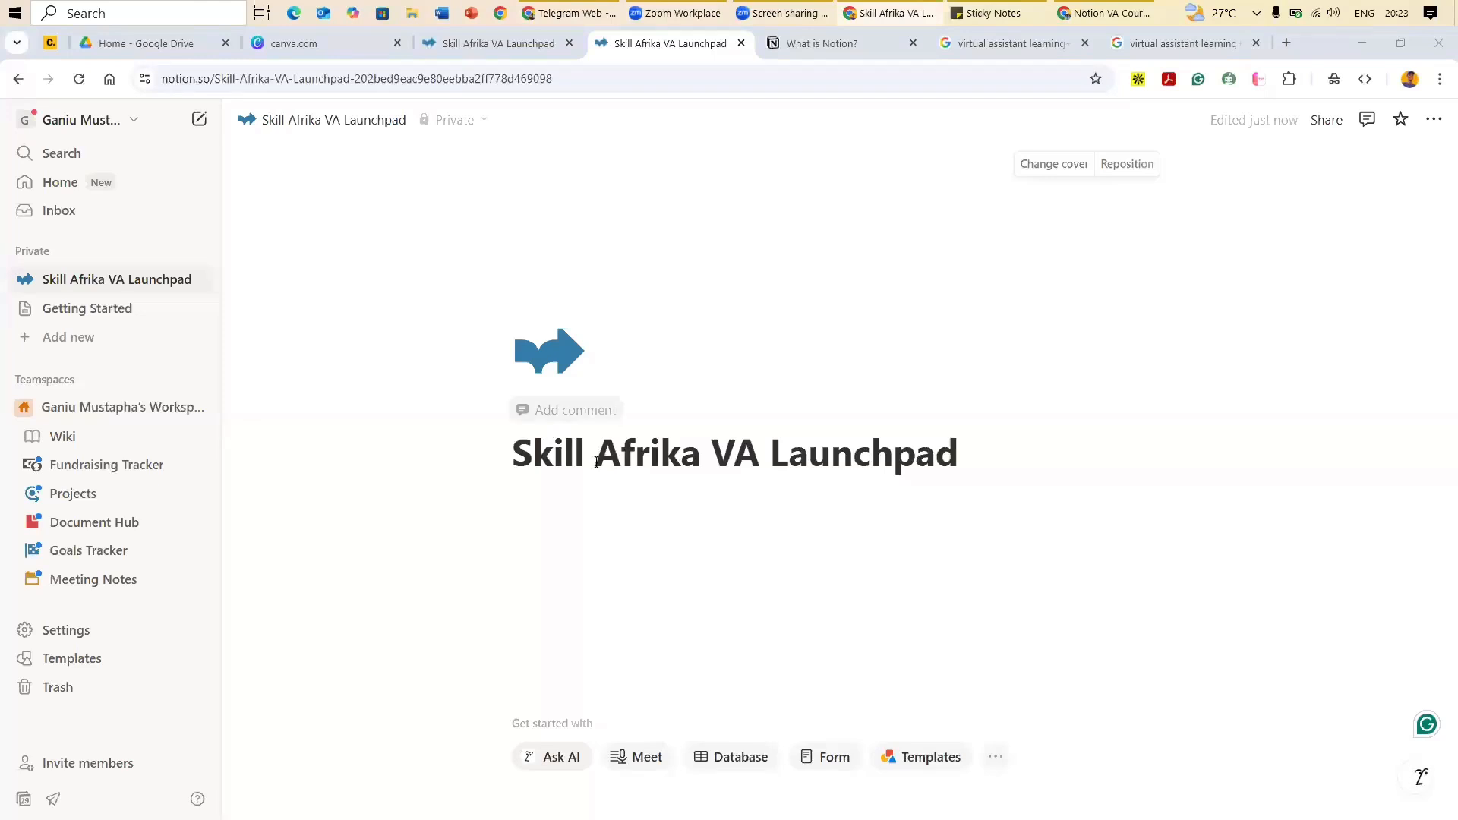
pyautogui.click(509, 448)
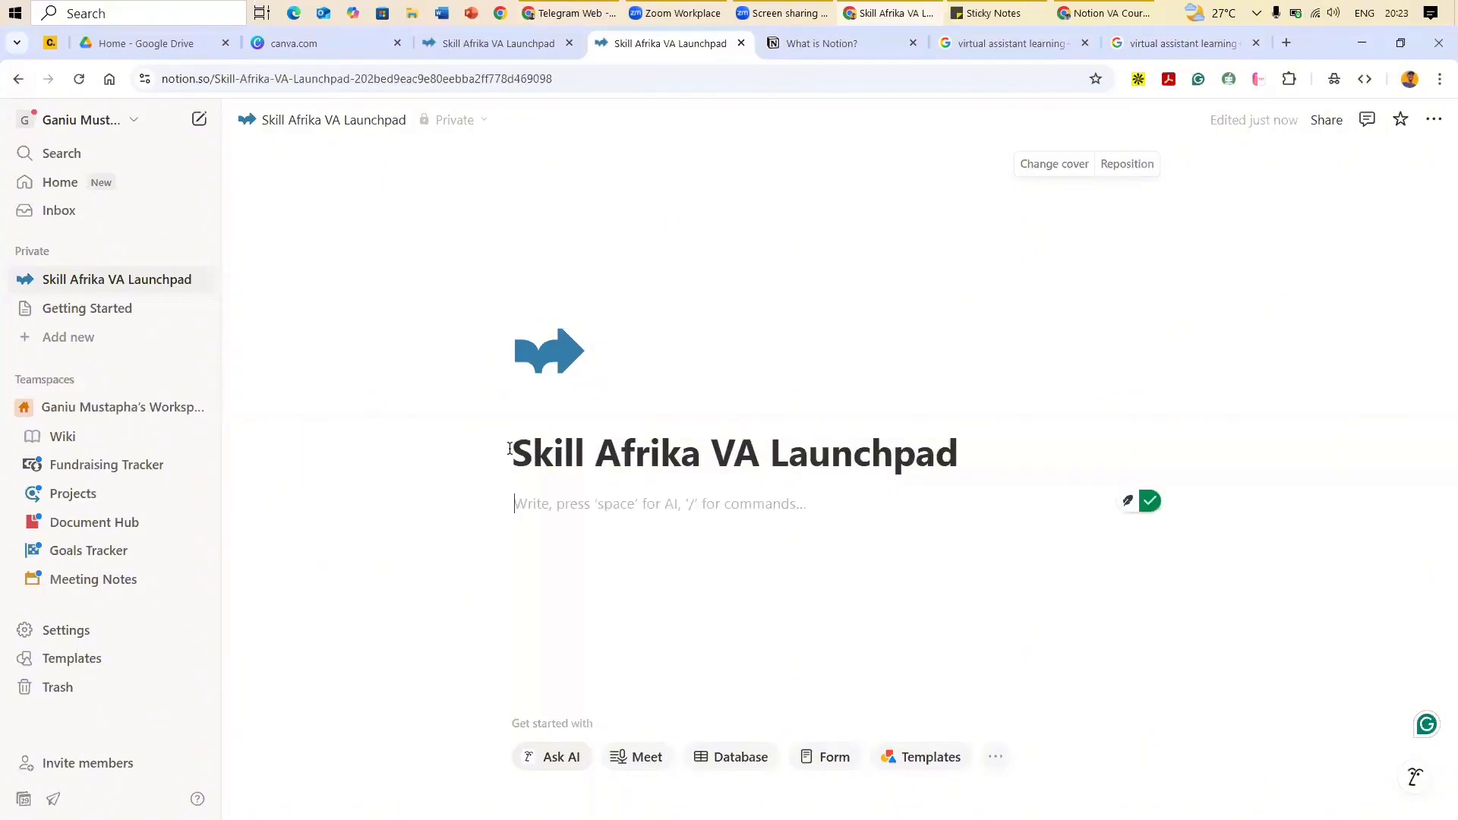
pyautogui.press('Up')
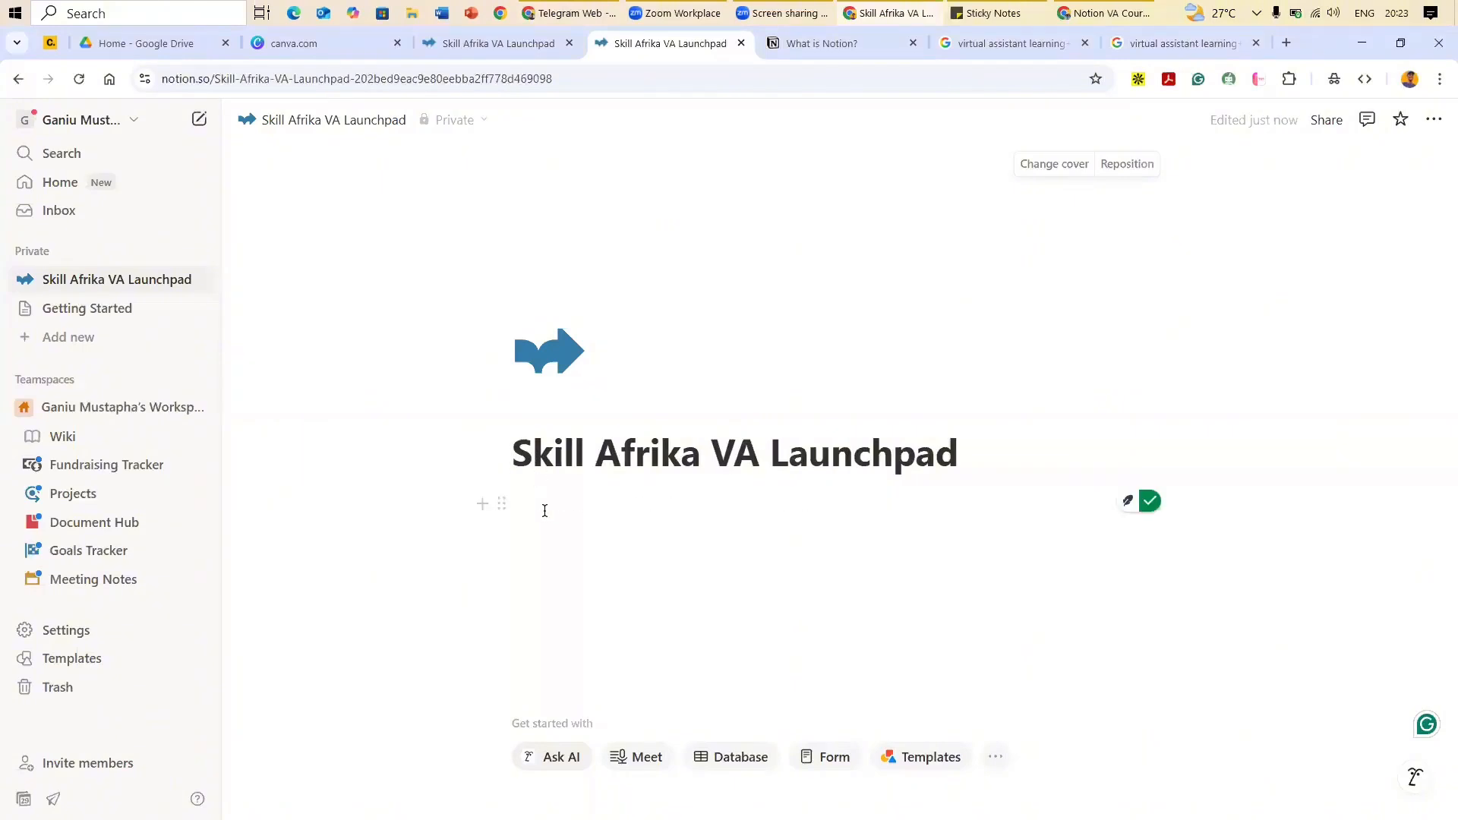
pyautogui.click(574, 520)
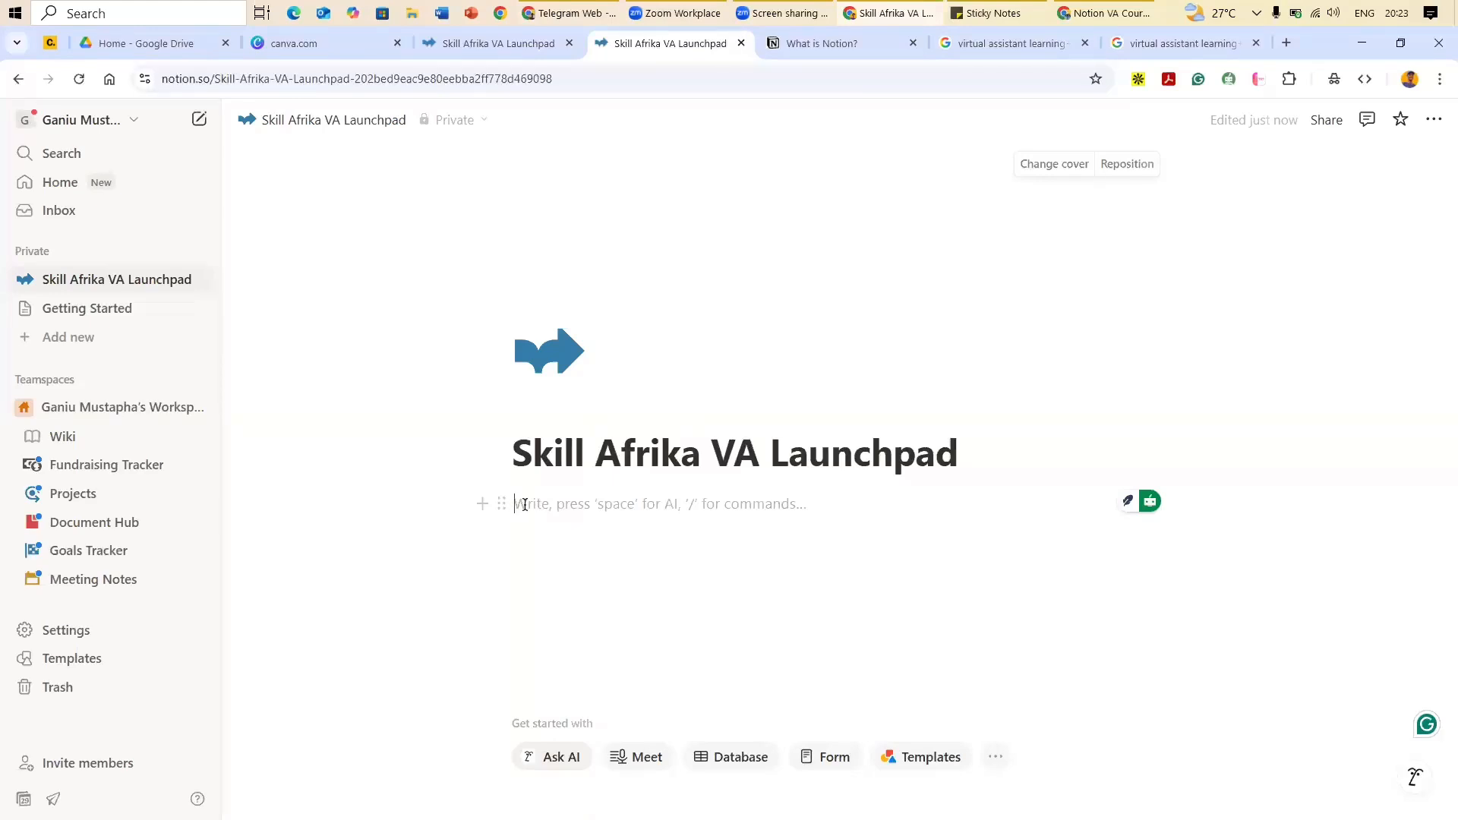
pyautogui.click(979, 14)
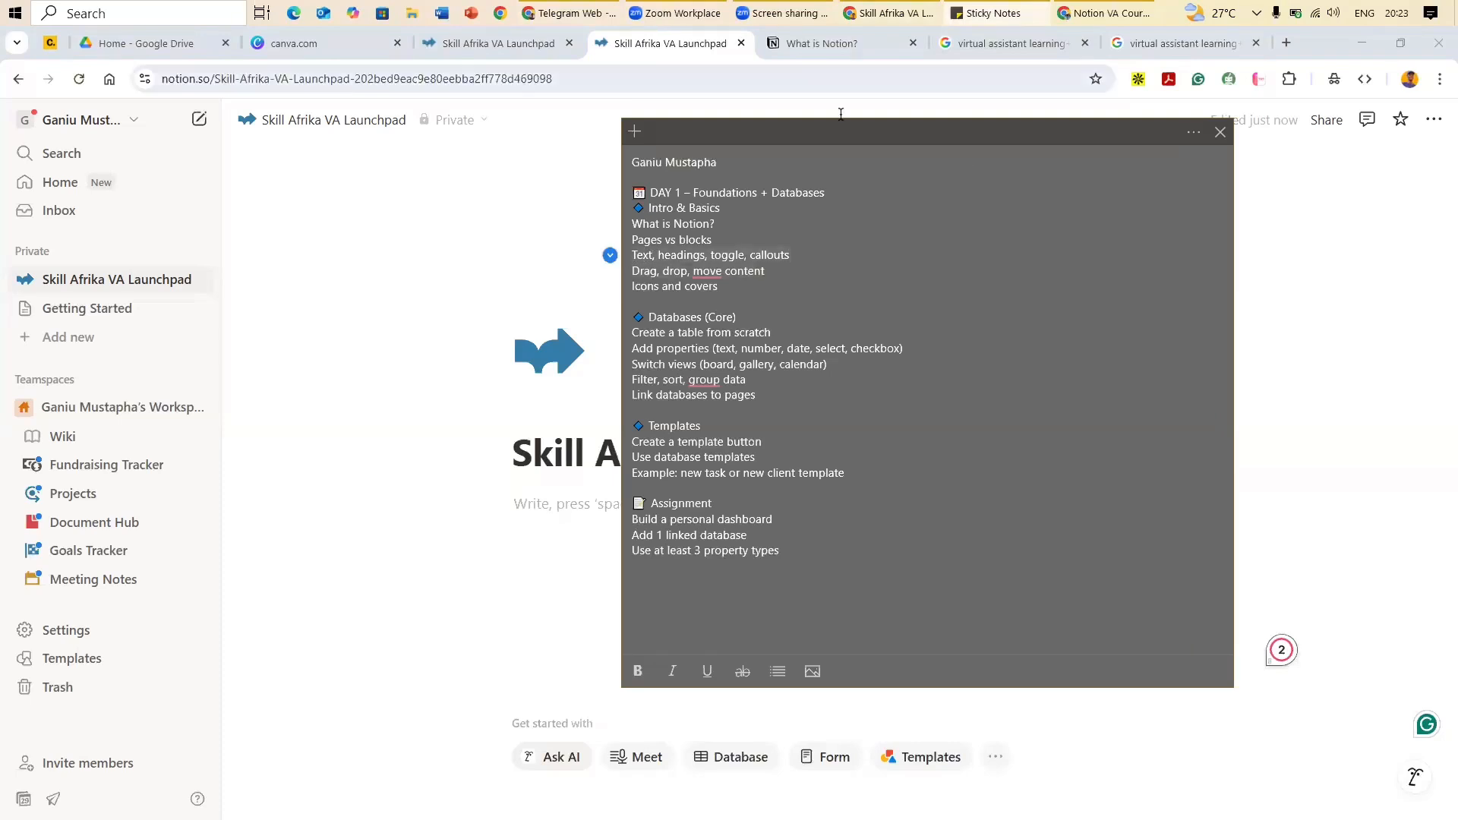
pyautogui.click(548, 512)
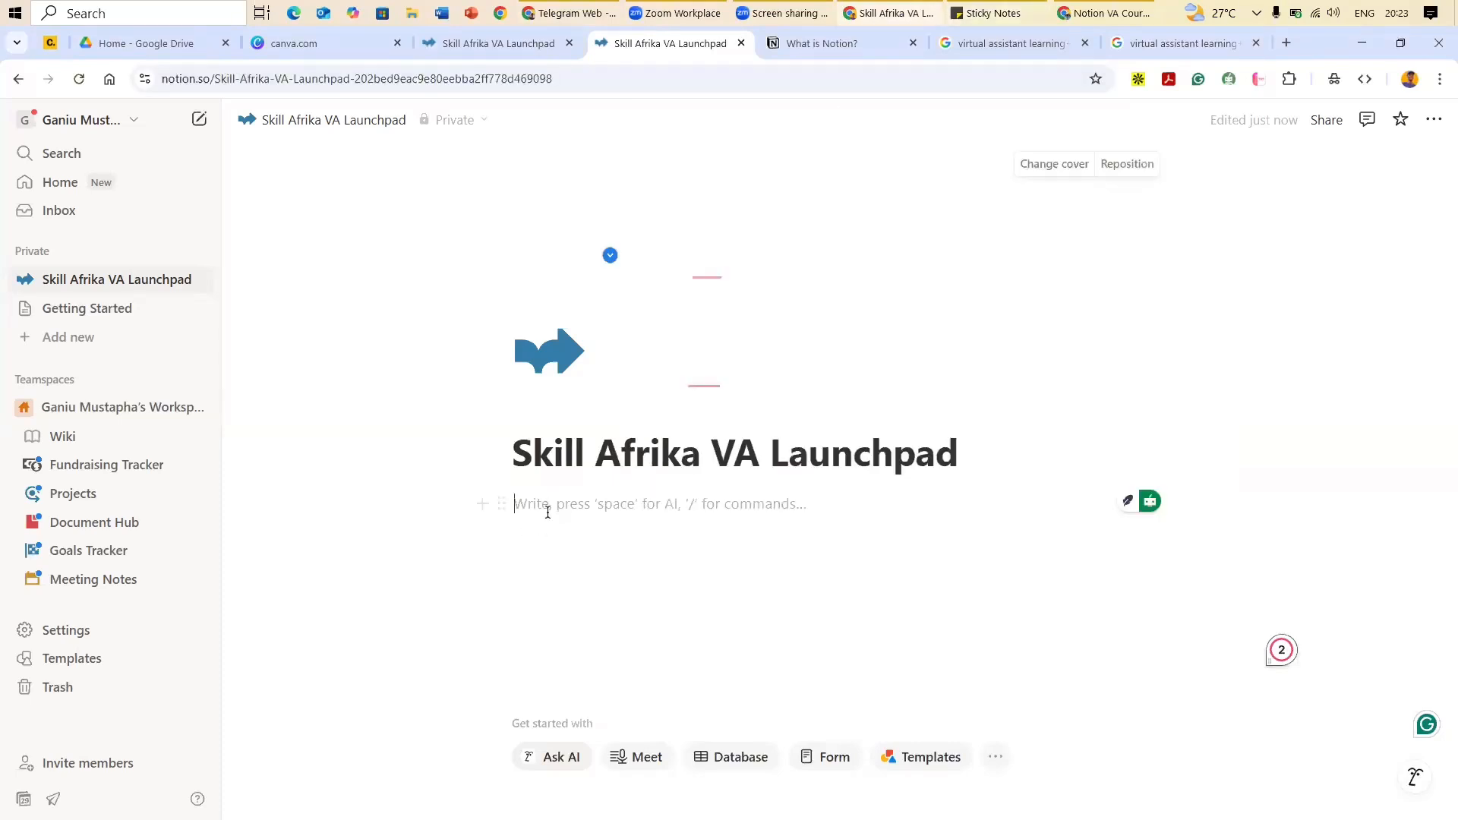
pyautogui.write('https://www.google.com/imgres?q=virtual assistant learning%2Bimage&imgurl=http%3A%2F%2Fmyteacher.ng%2Fwp-content%2Fuploads%2F2025%2F01%2Fvirtual-assistant-course-in-Port-Harcourt-Myteacher-Institute.jpg&imgrefurl=https%3A%2F%2Fmyteacher.ng%2Fcourses%2Fvirtual-assistant%2F&docid=De7bfxIlsBp1rM&tbnid=PnE1ZIDby7xBcM&vet=12ahUKEwiy9bCjs8mNAxU0QUEAHV1vDFQQM3oECGUQAA..i&w=2240&h=1260&hcb=2&ved=2ahUKEwiy9bCjs8mNAxU0QUEAHV1vDFQQM3oECGUQAA')
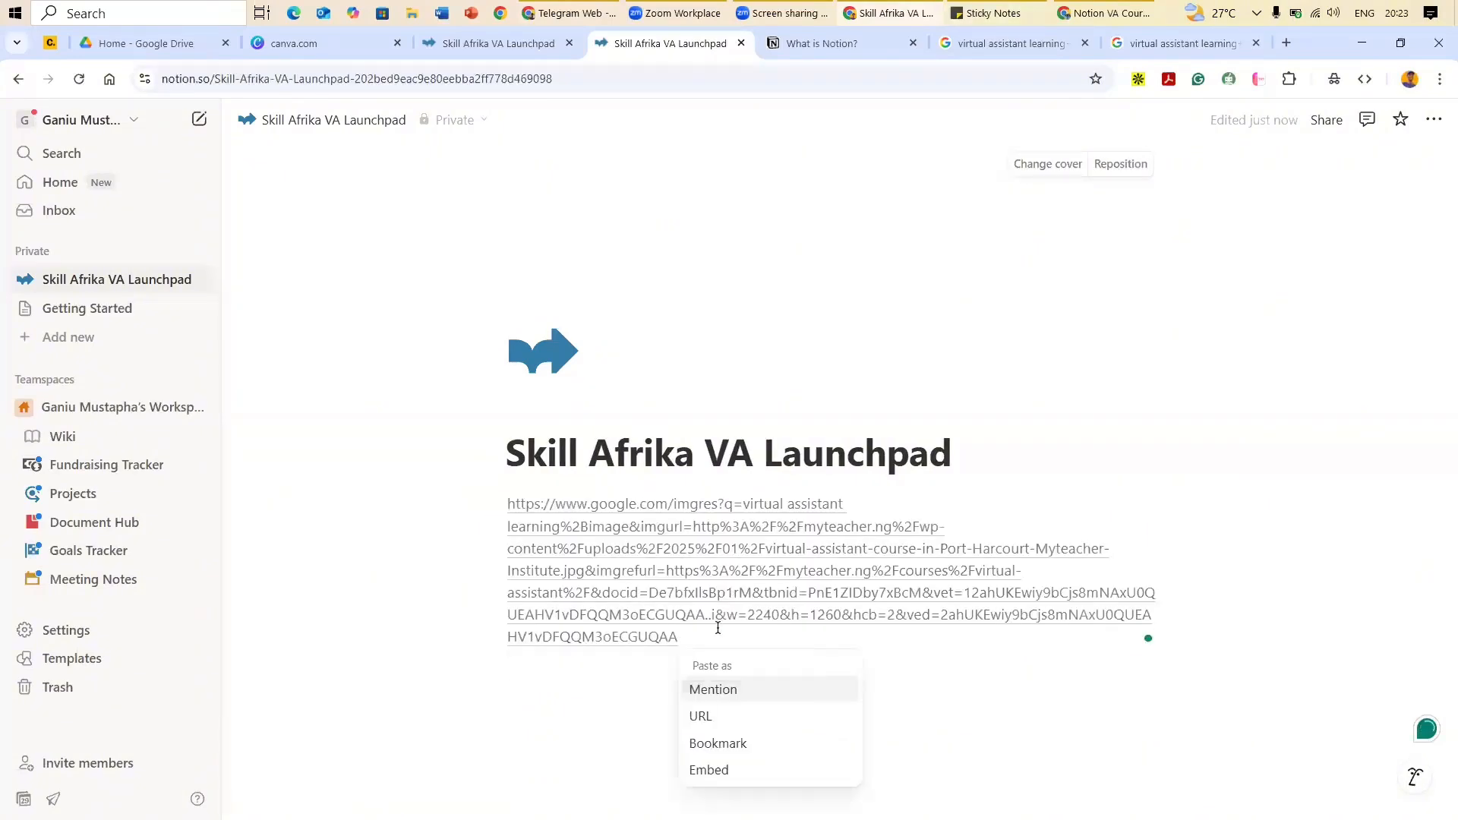
pyautogui.hotkey('ctrl', 'z')
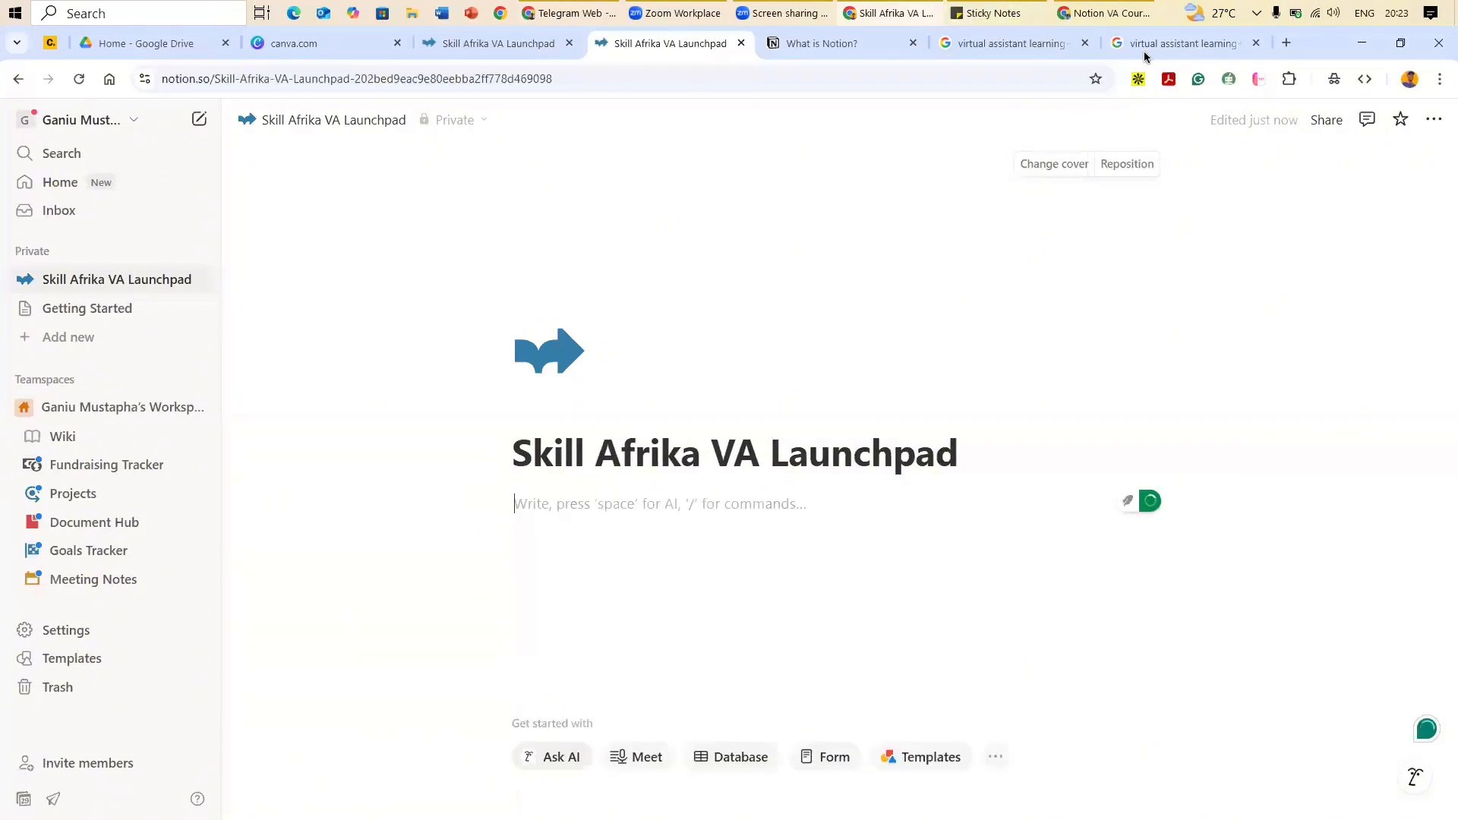
# Step: Copy the outline line "Text, headings, toggle, callouts" from Sticky Notes into the body of the Notion page
pyautogui.click(1023, 9)
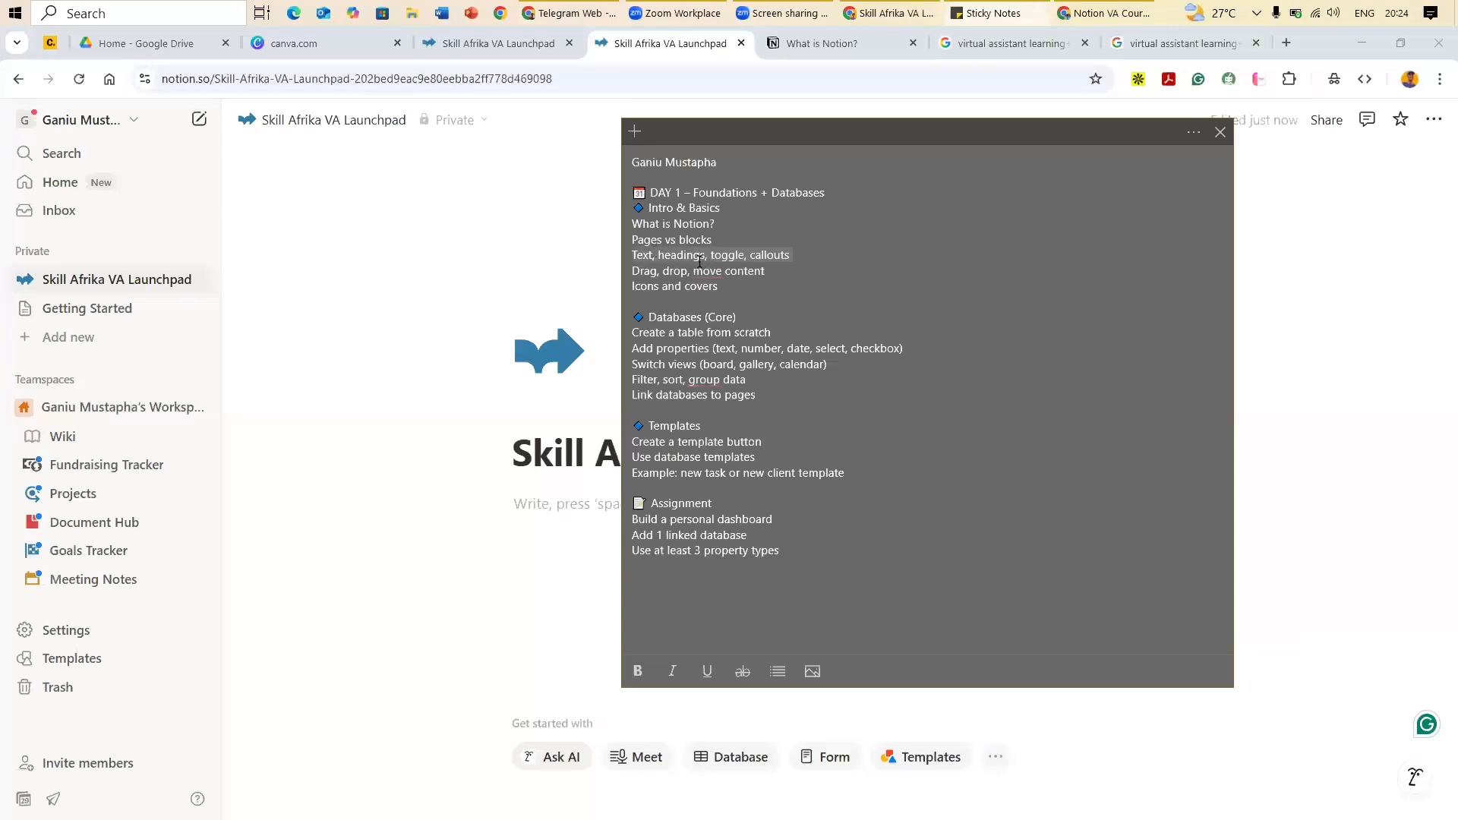
pyautogui.click(546, 503)
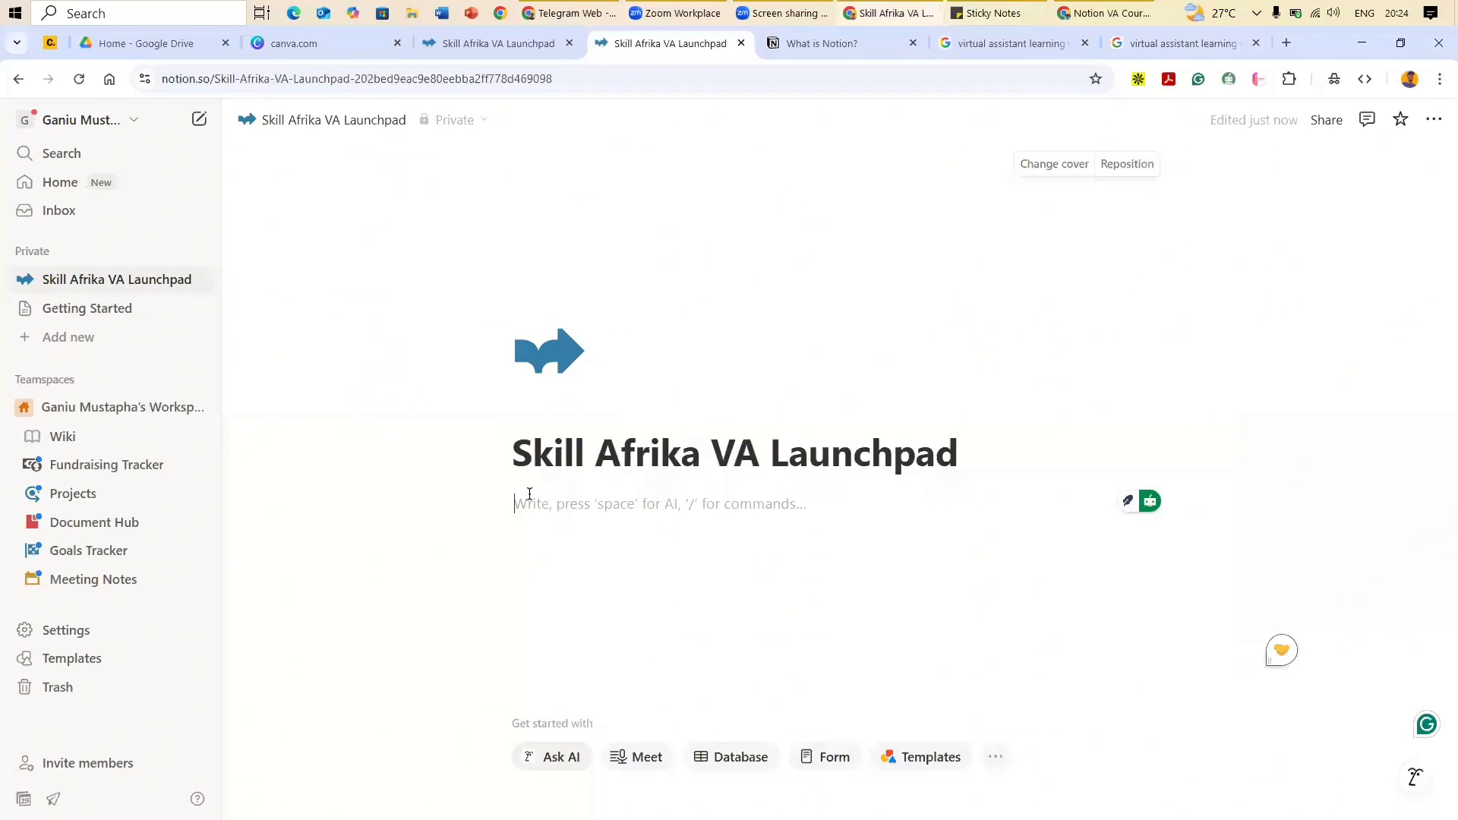
pyautogui.write('Text, headings, toggle, callouts')
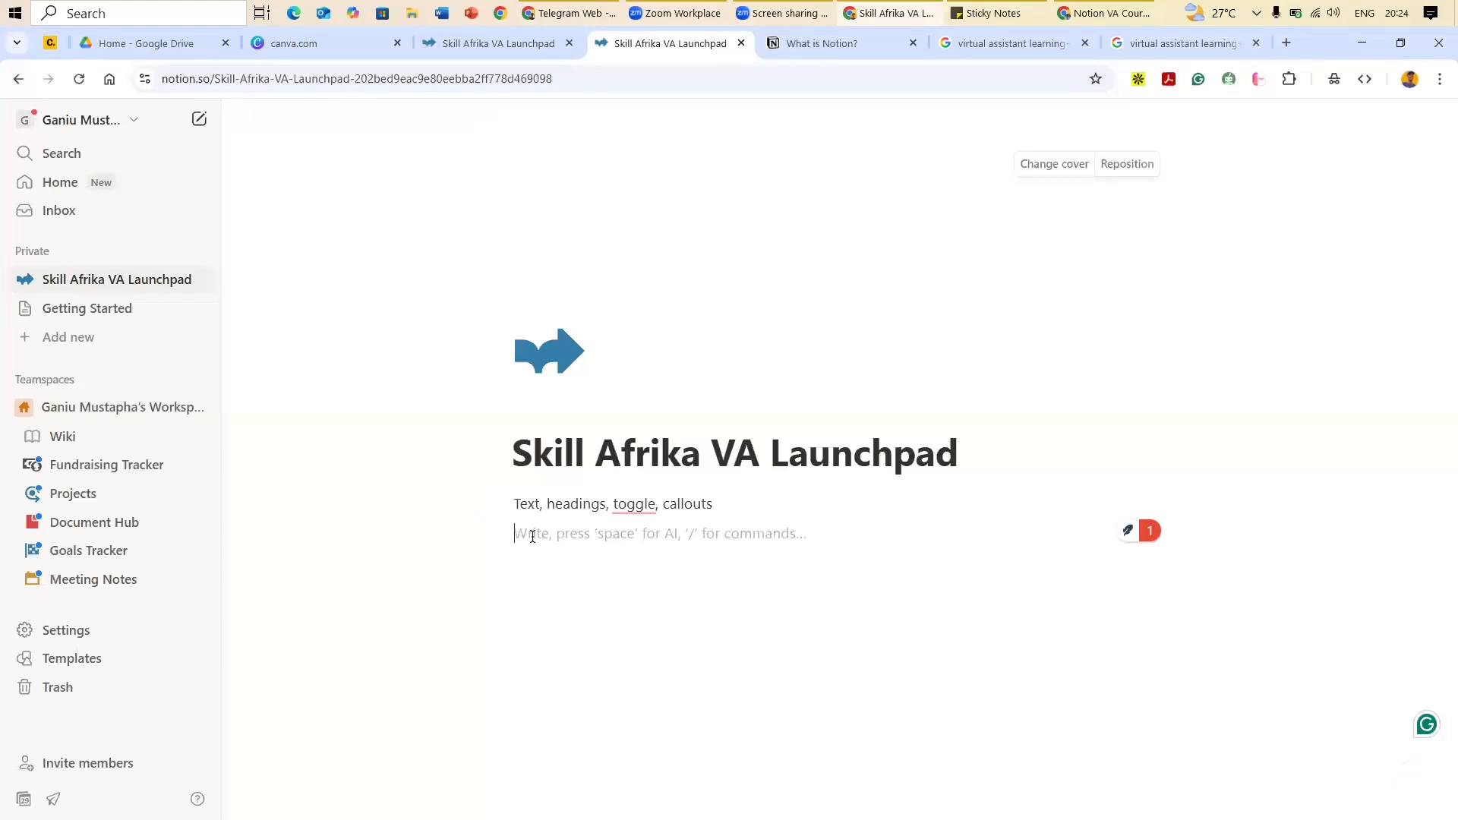
# Step: Add the line "Day 1 of VA Notion" below the pasted topics and select its text
pyautogui.write('day 1')
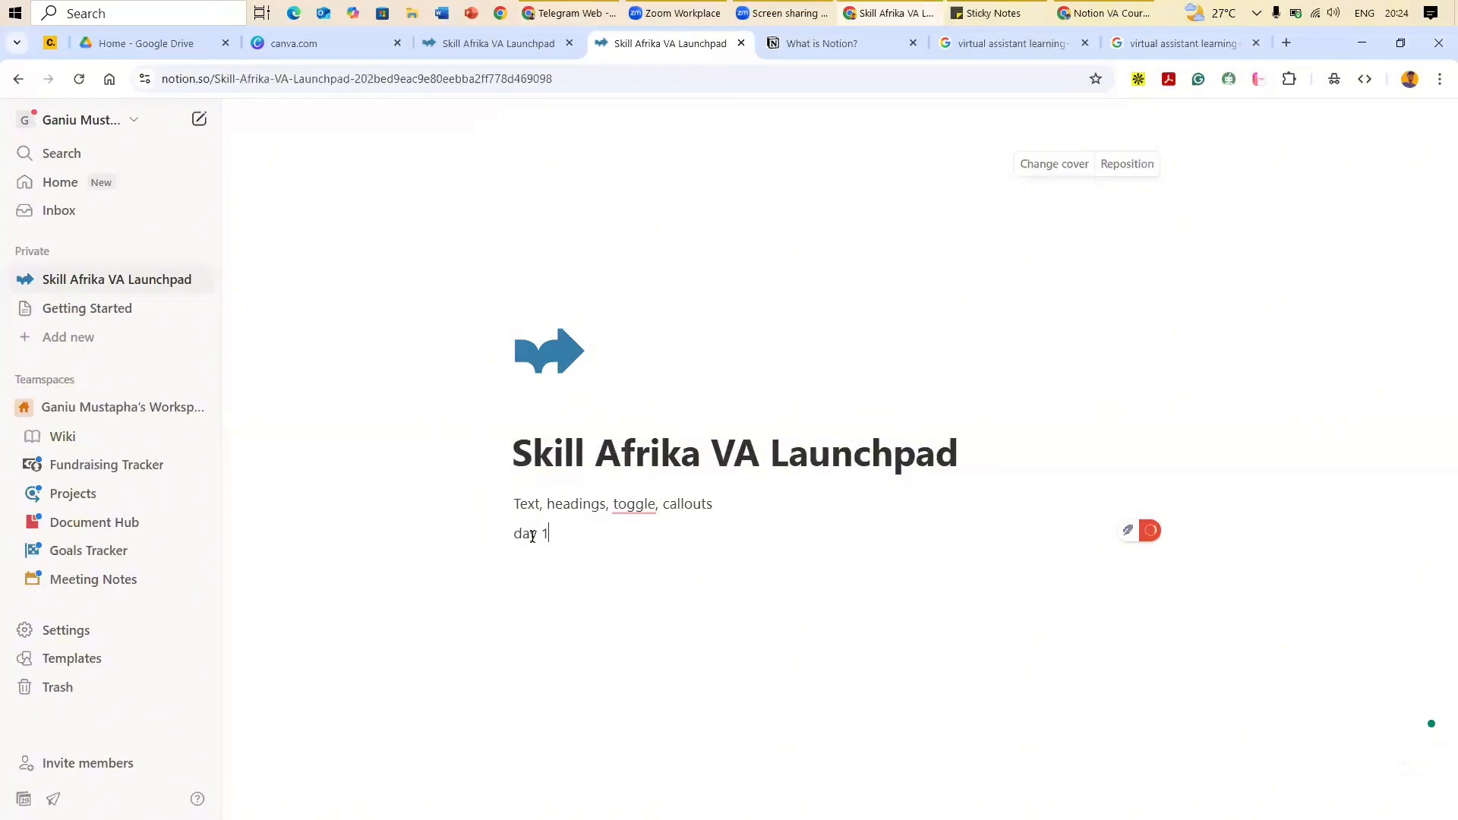
pyautogui.press('BackSpace')
pyautogui.press('BackSpace')
pyautogui.press('BackSpace')
pyautogui.press('BackSpace')
pyautogui.press('BackSpace')
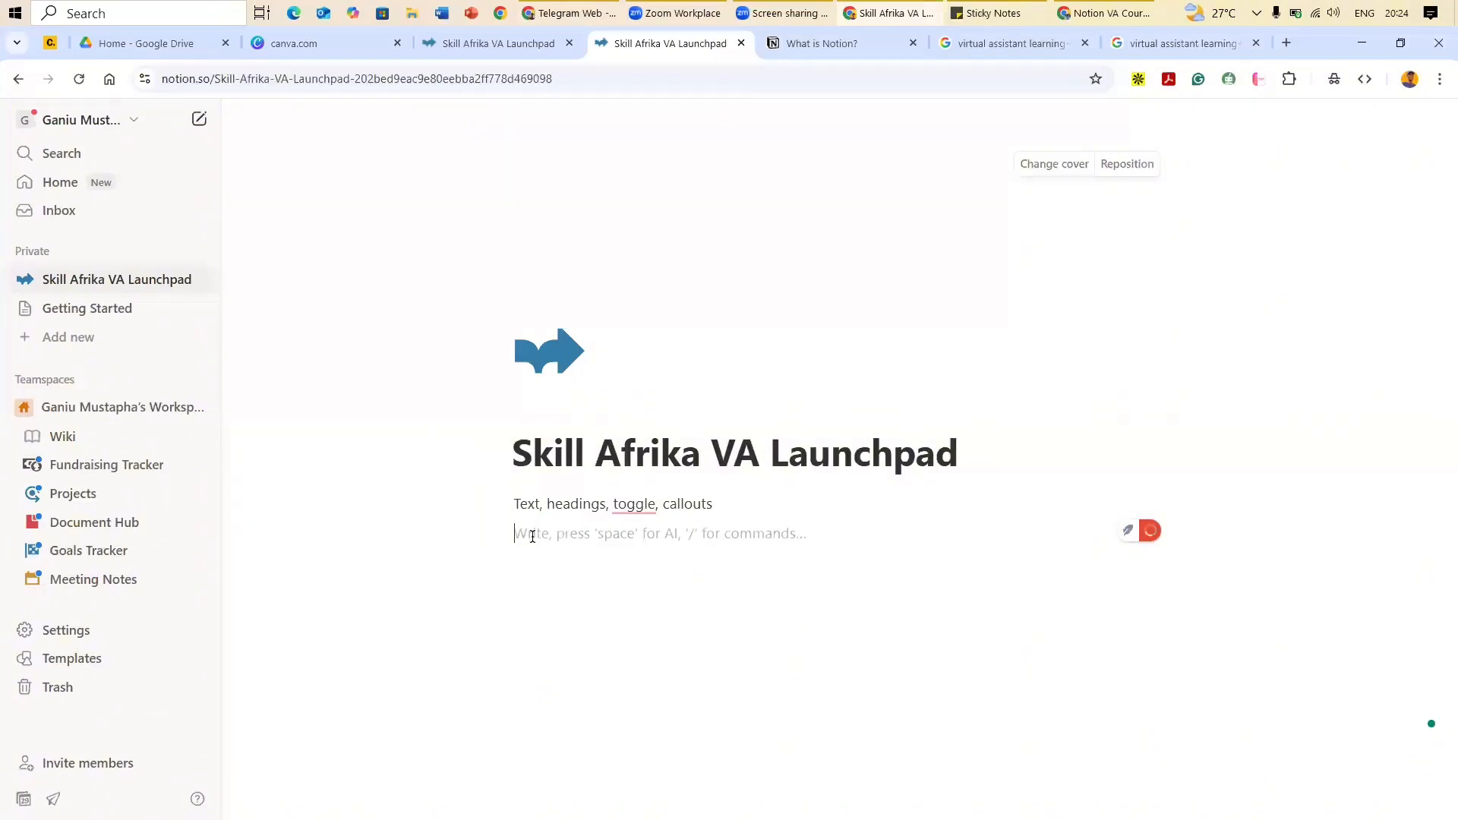
pyautogui.write('Day 1 ')
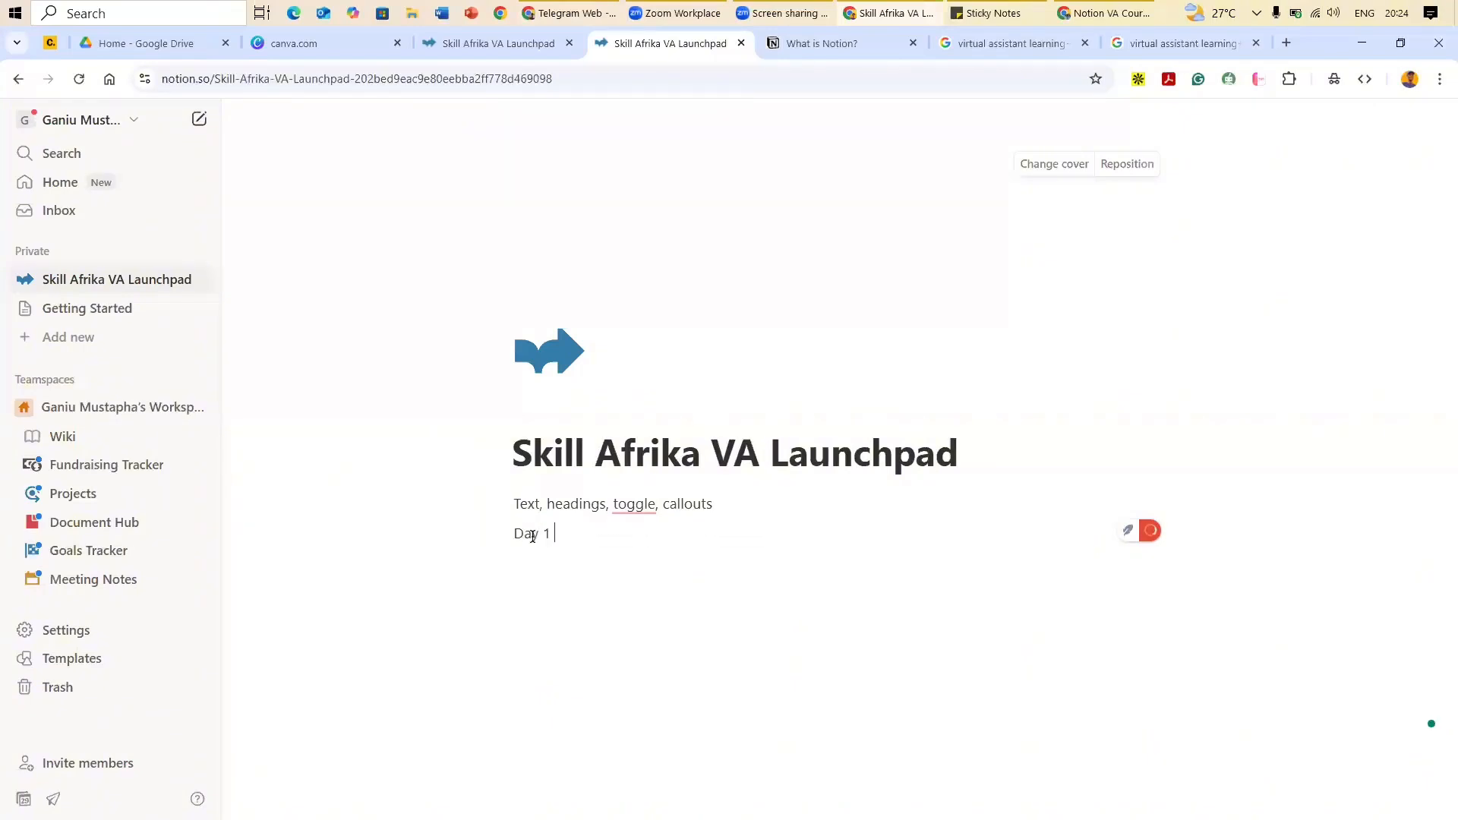
pyautogui.write('of VA Notion')
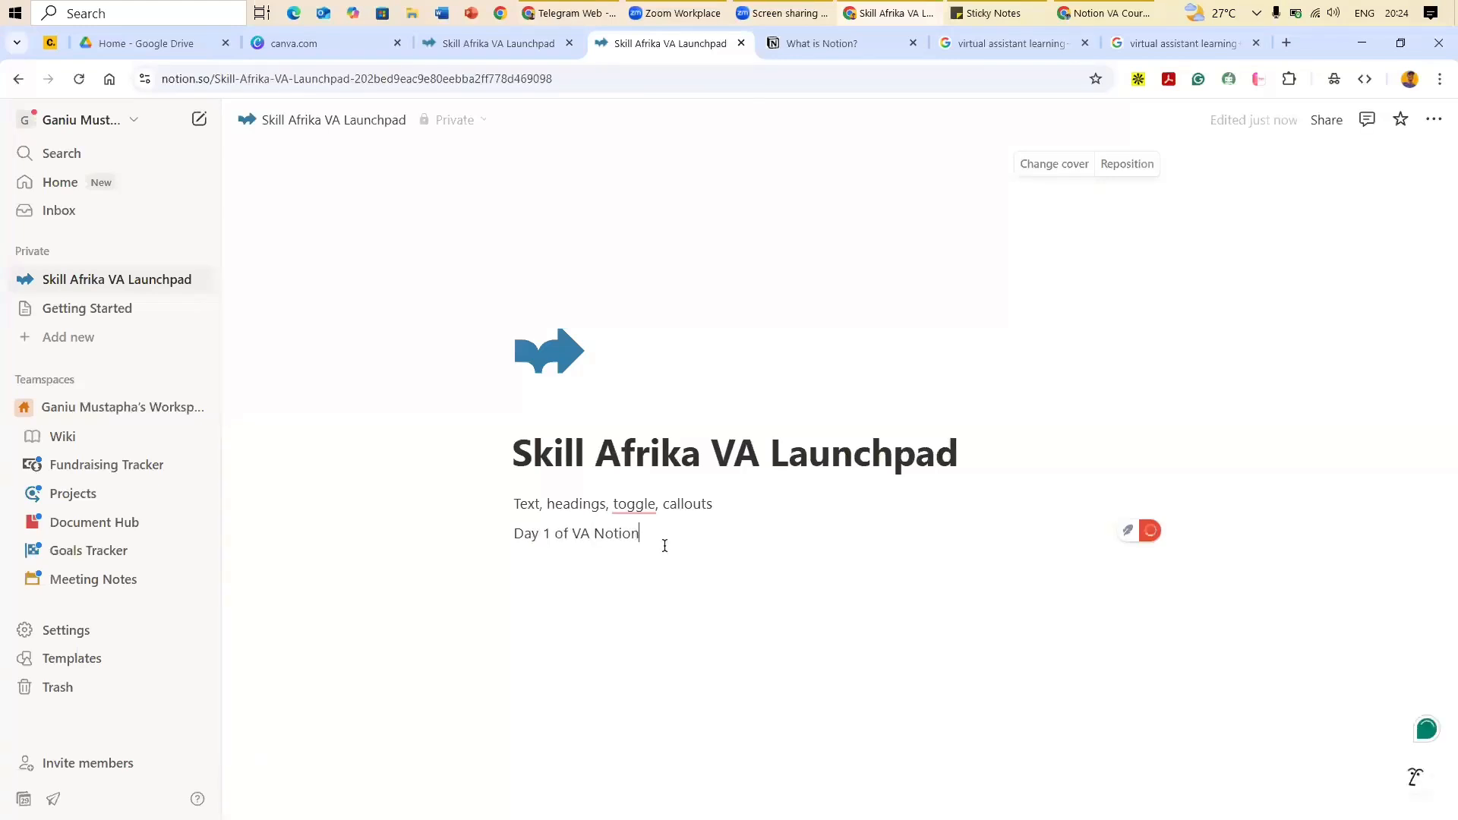
pyautogui.hotkey('ctrl', 'a')
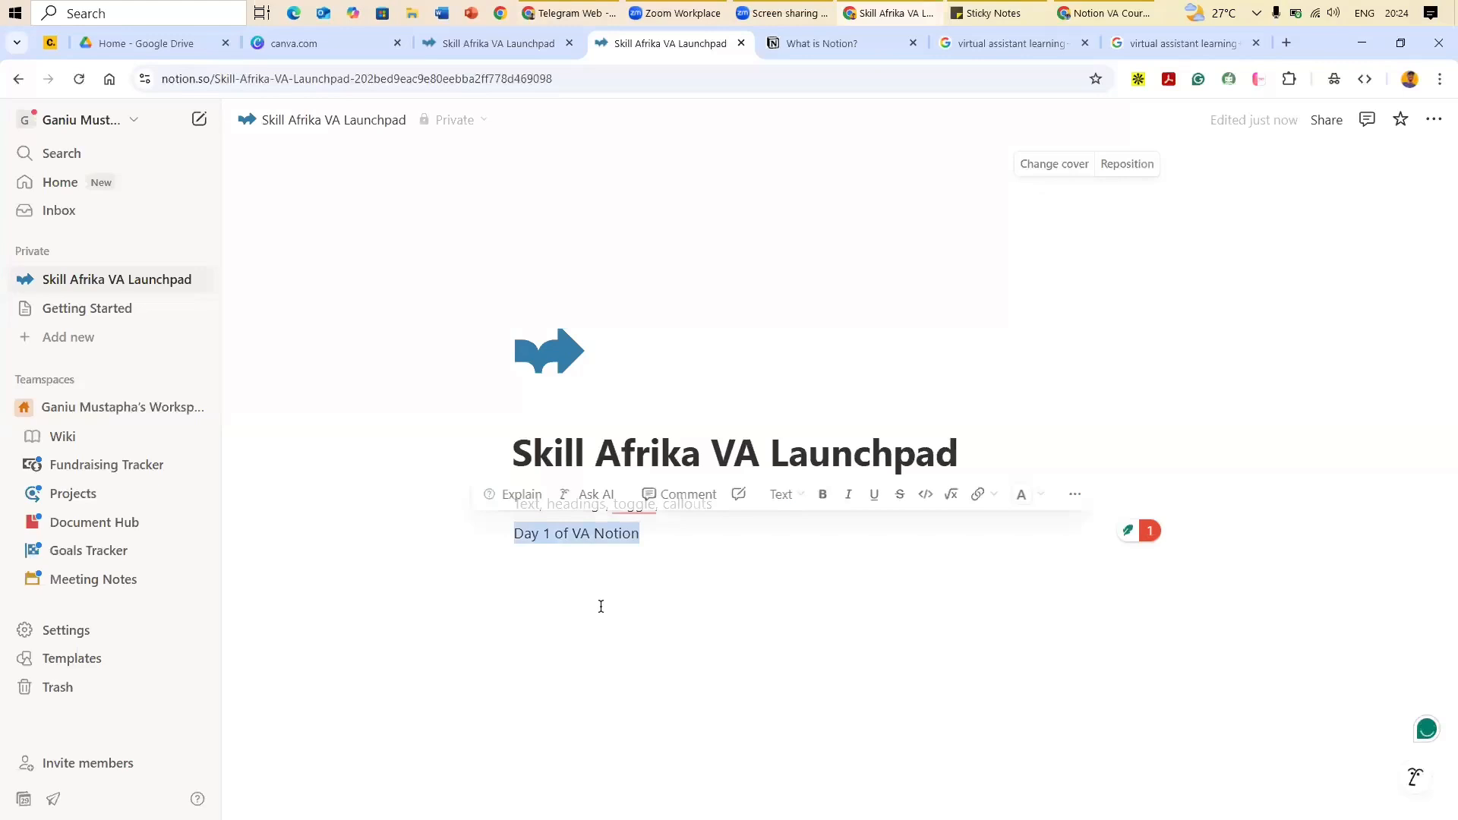
# Step: Move the "Day 1 of VA Notion" line above the "Text, headings, toggle, callouts" line
pyautogui.click(583, 585)
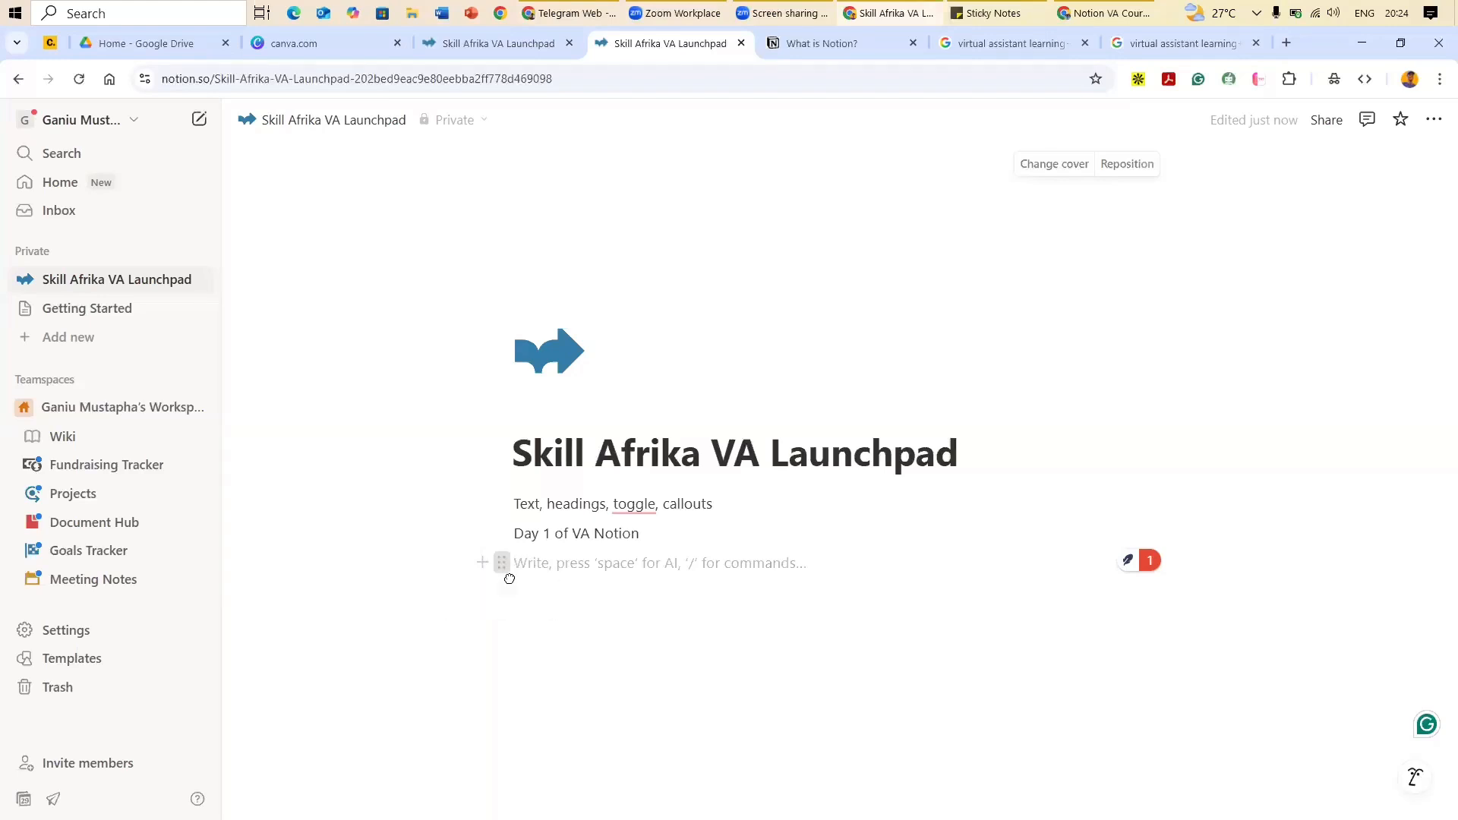
pyautogui.click(501, 563)
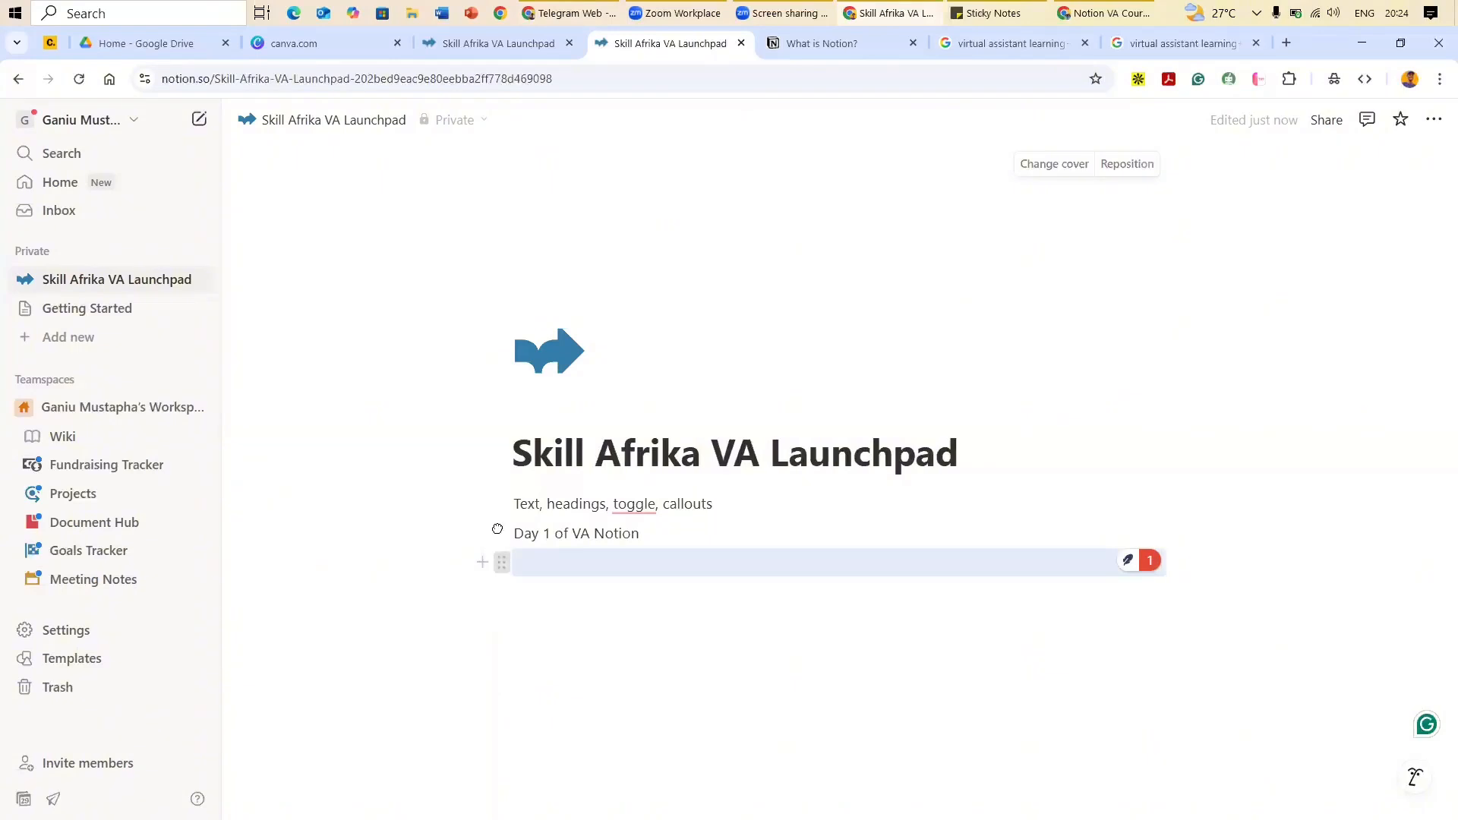
pyautogui.moveTo(497, 520); pyautogui.dragTo(499, 503)
pyautogui.moveTo(503, 545); pyautogui.dragTo(497, 497)
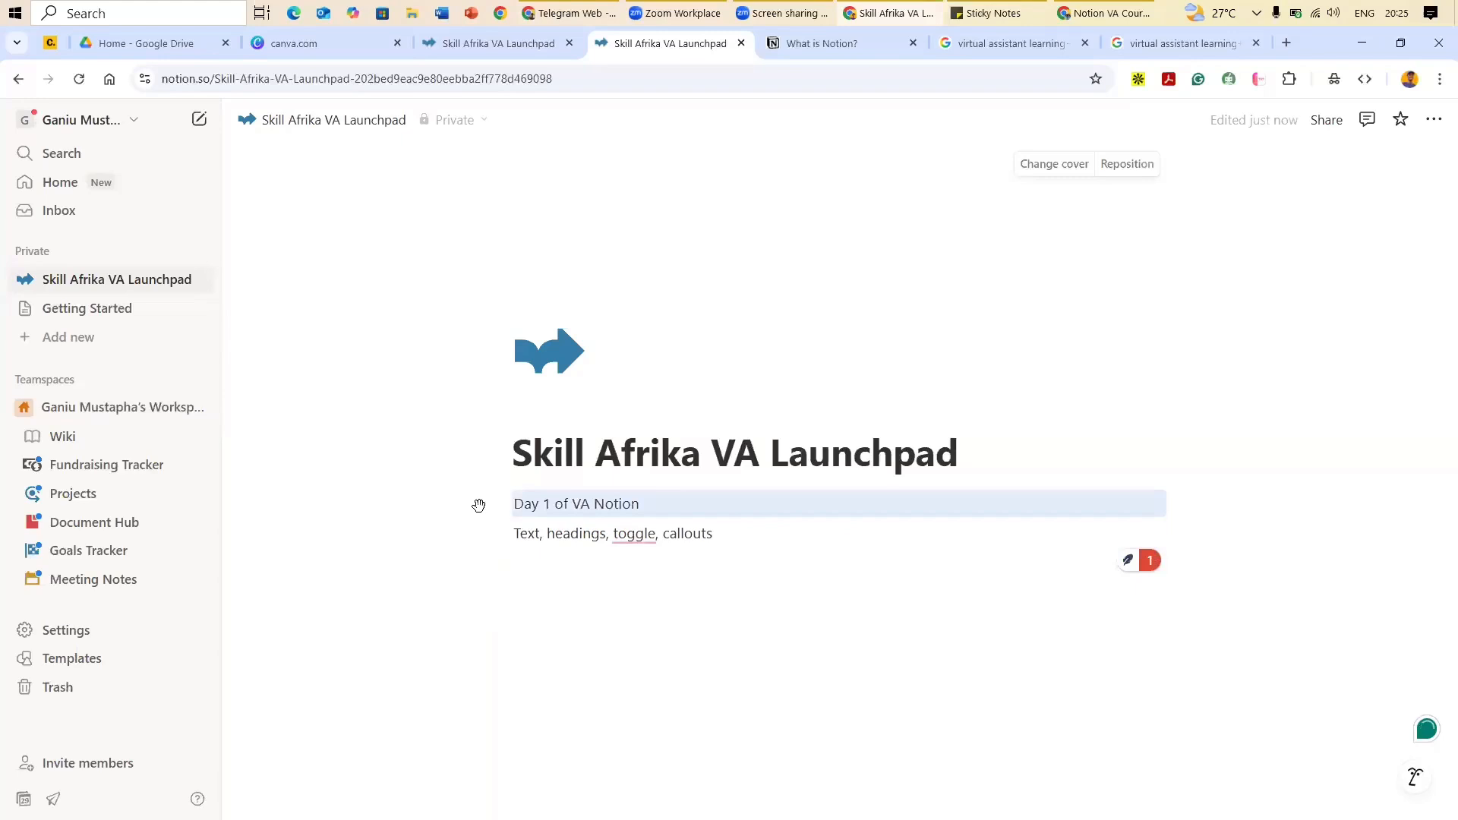
# Step: Add an empty block below "Day 1 of VA Notion" and another below "Text, headings, toggle, callouts"
pyautogui.click(480, 504)
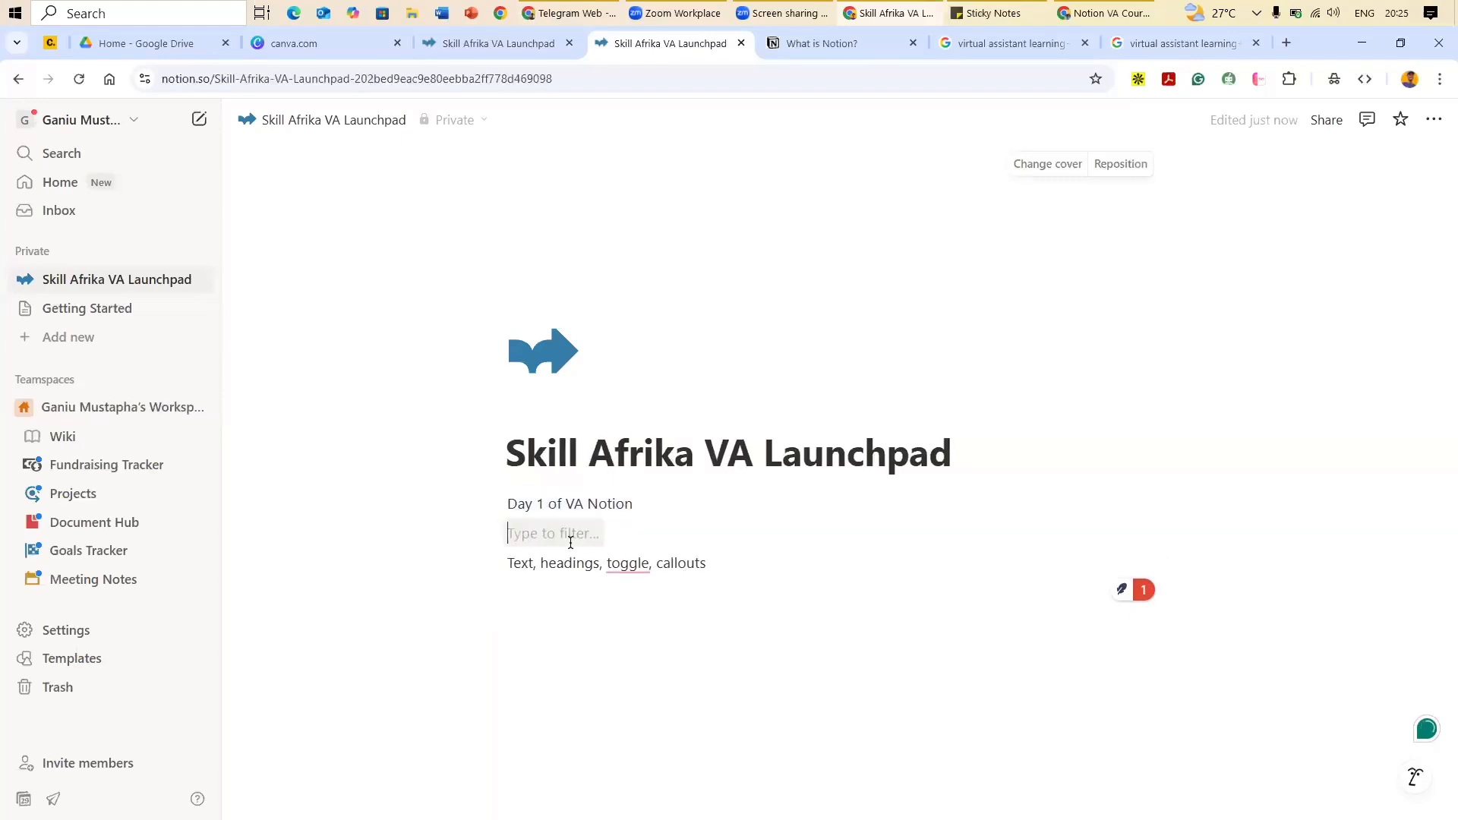
pyautogui.click(569, 541)
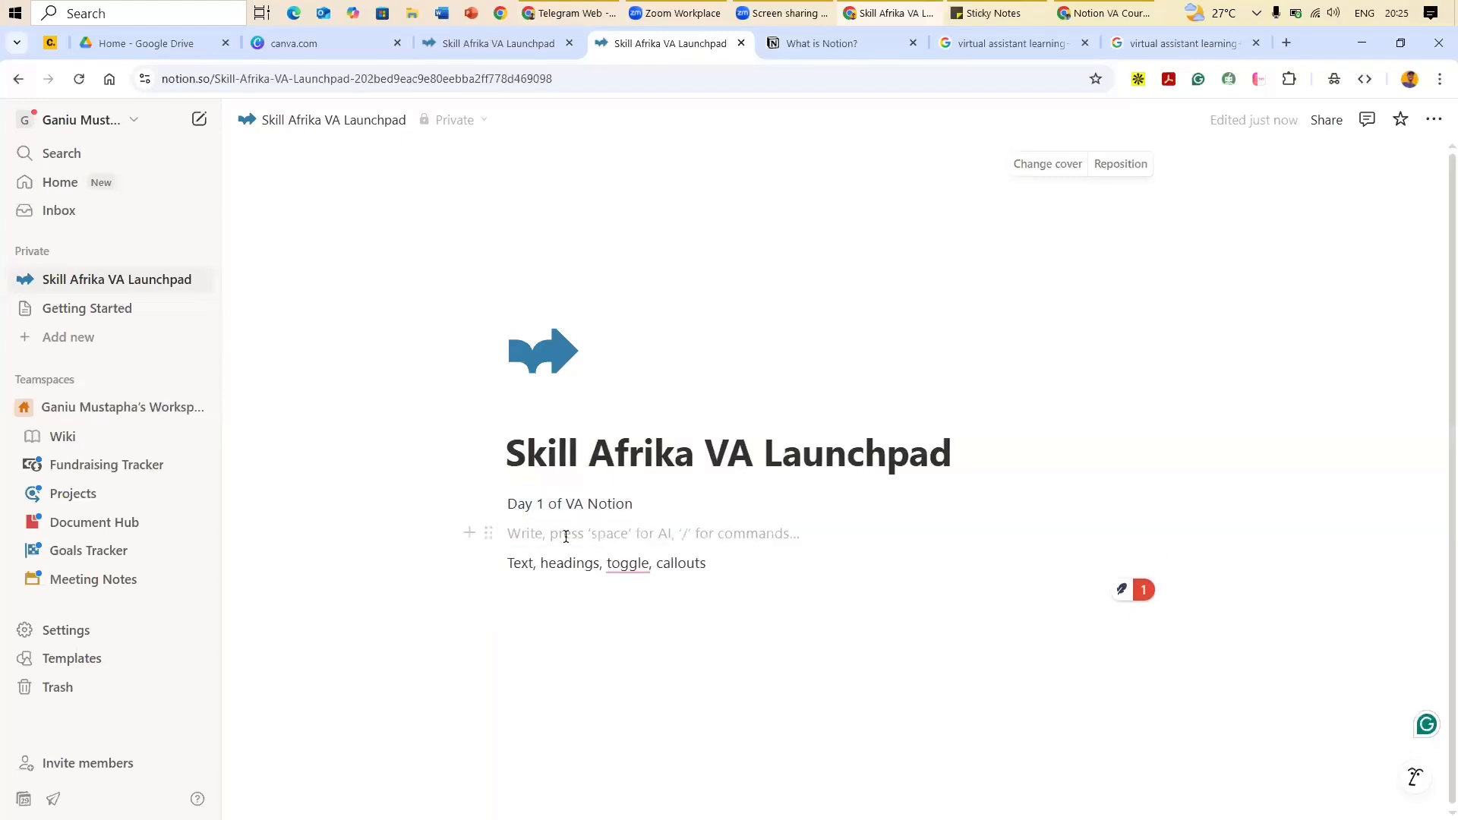
pyautogui.click(466, 530)
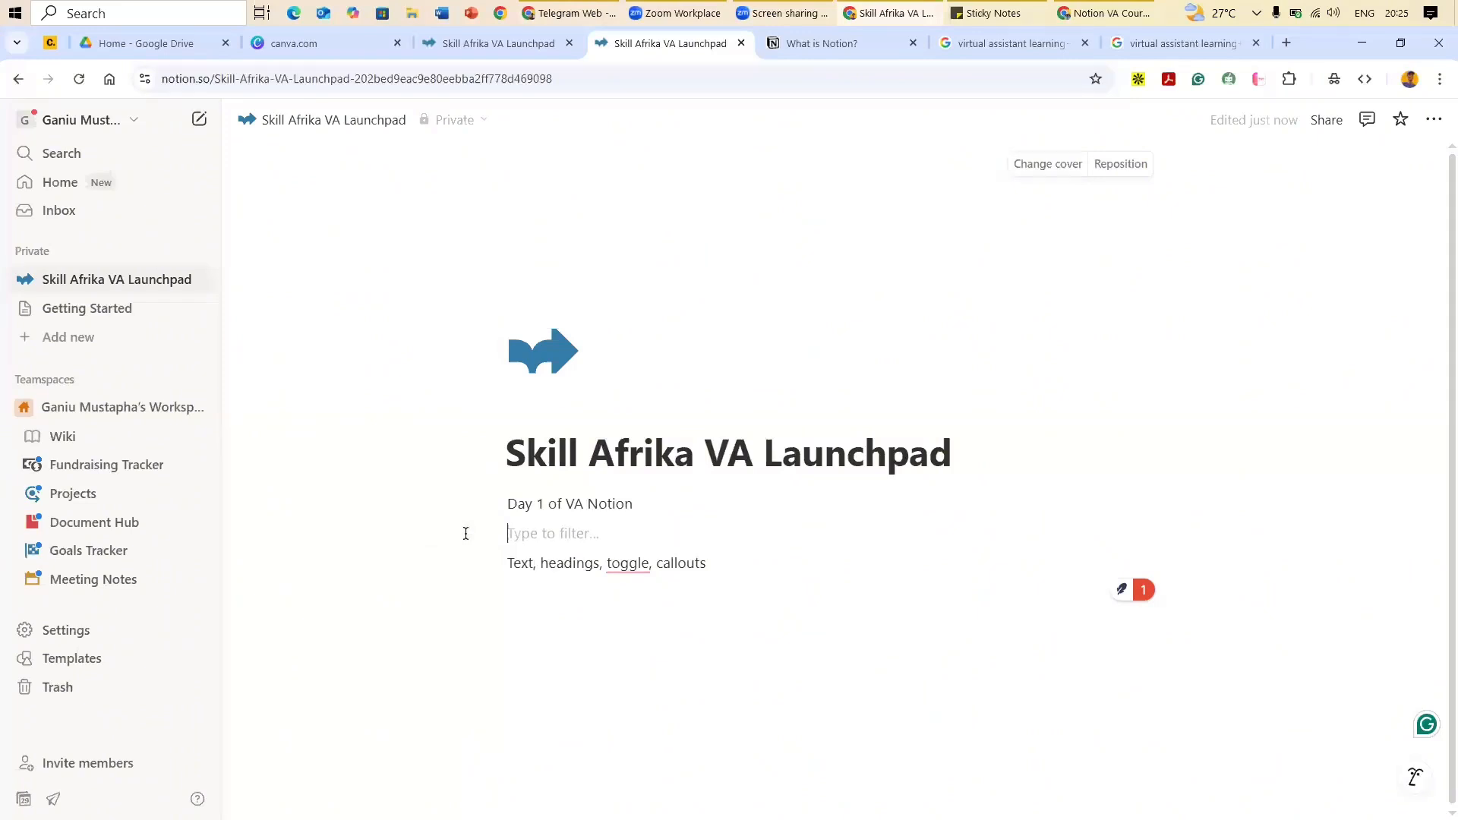
pyautogui.click(476, 536)
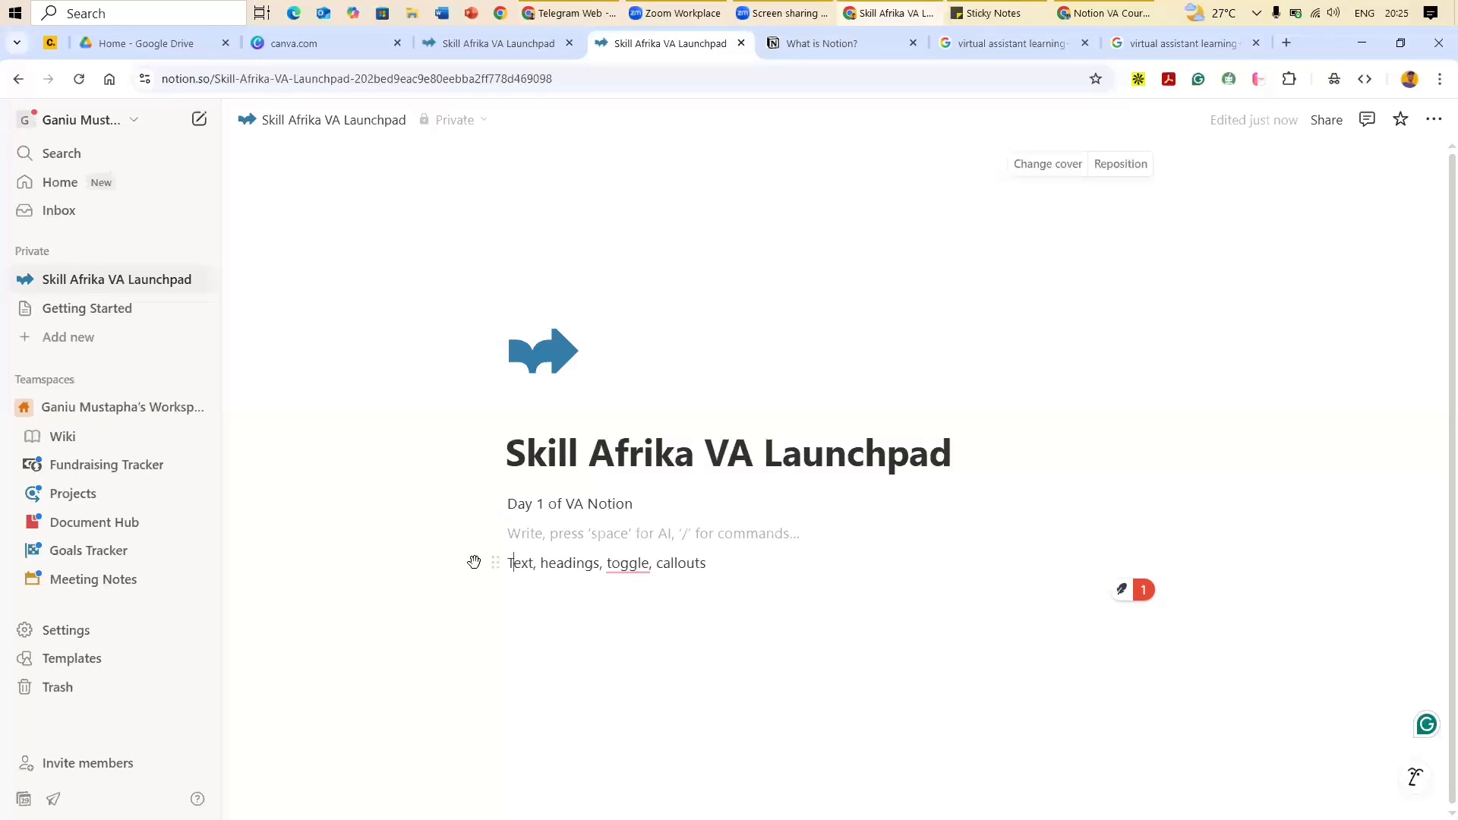
pyautogui.click(473, 563)
pyautogui.press('Escape')
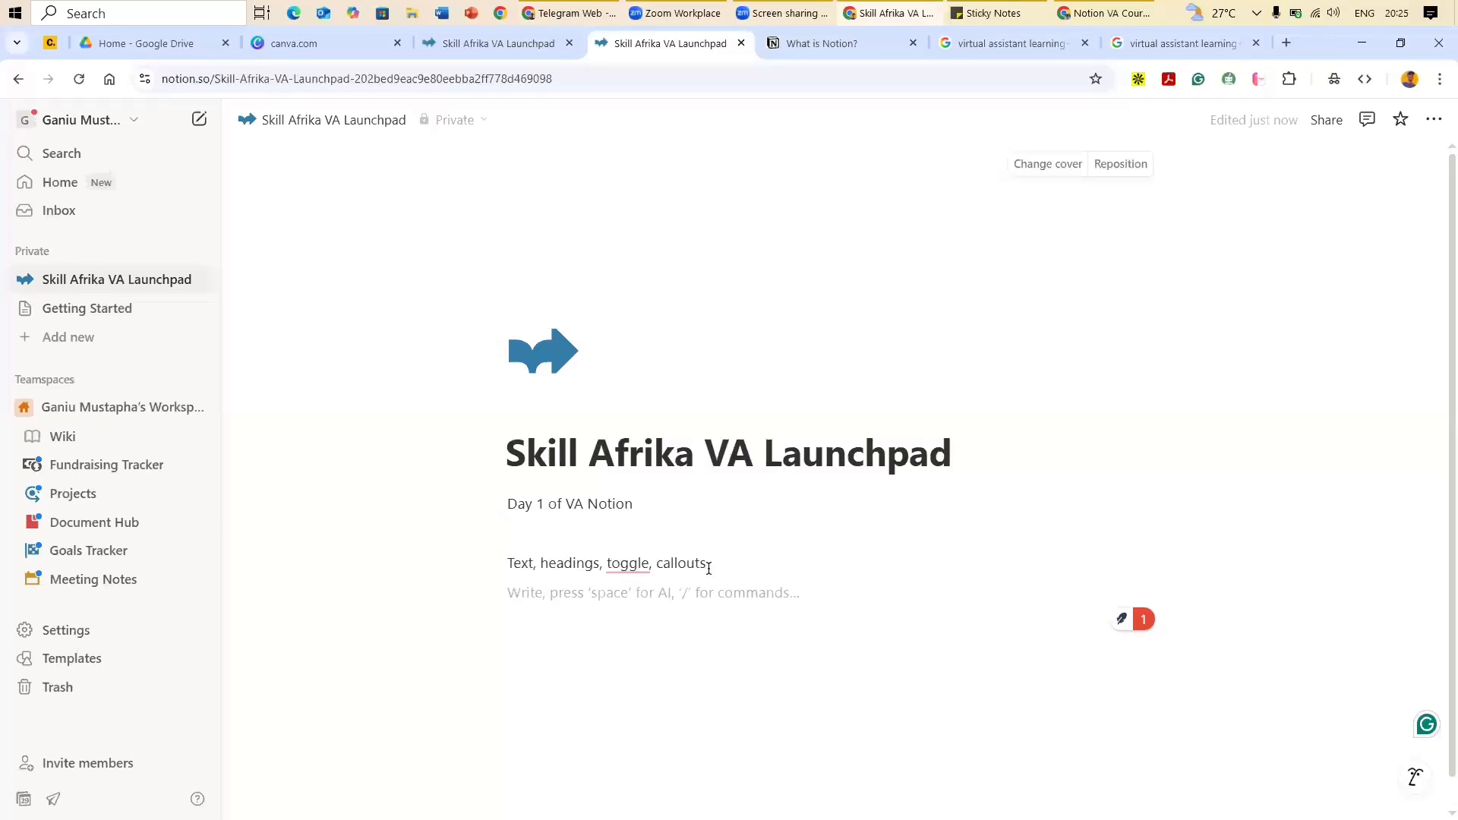
# Step: Examine the basic block types that can be inserted at the empty line and below the topics line
pyautogui.click(511, 525)
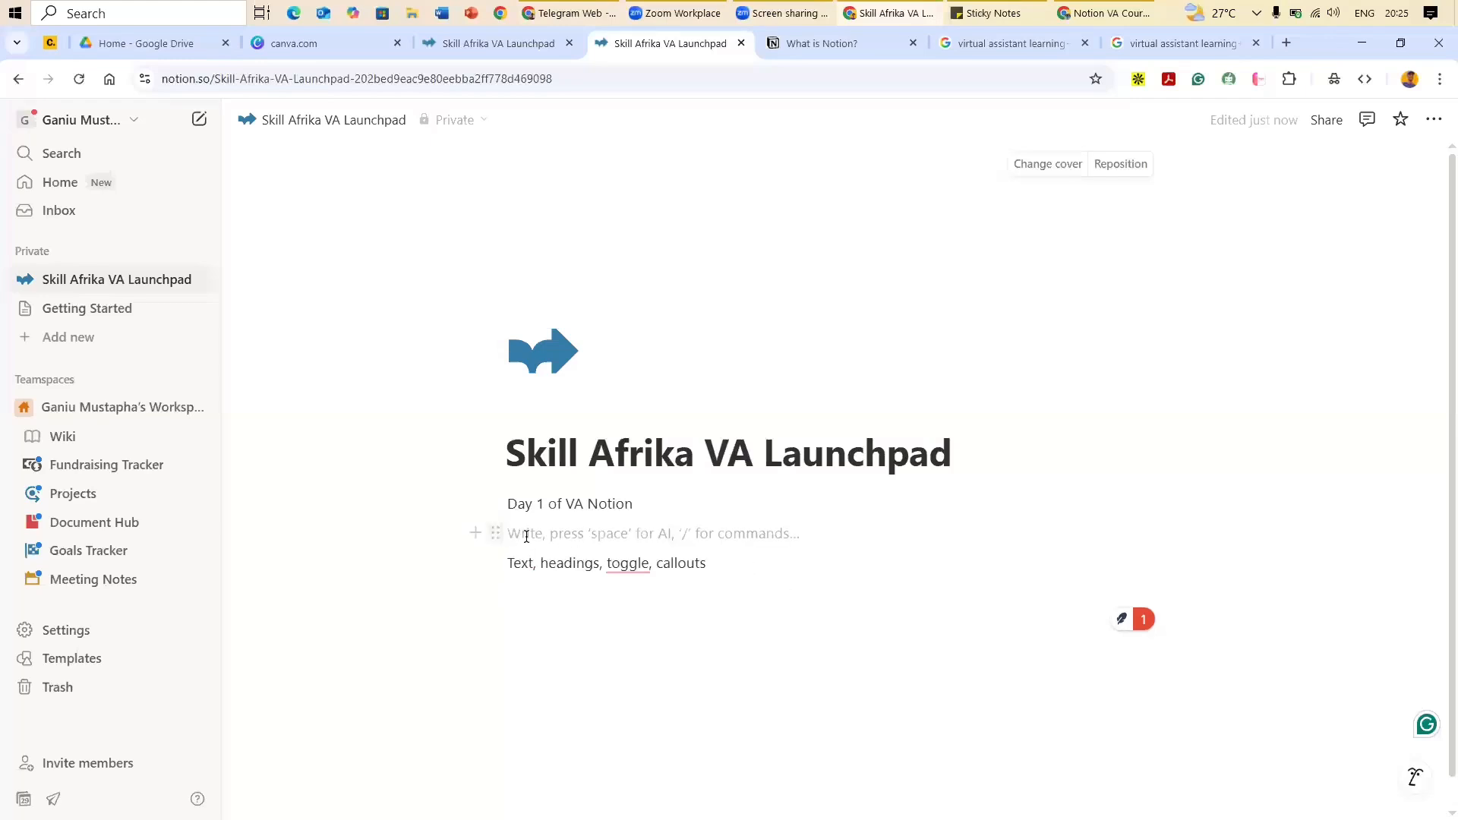
pyautogui.click(477, 534)
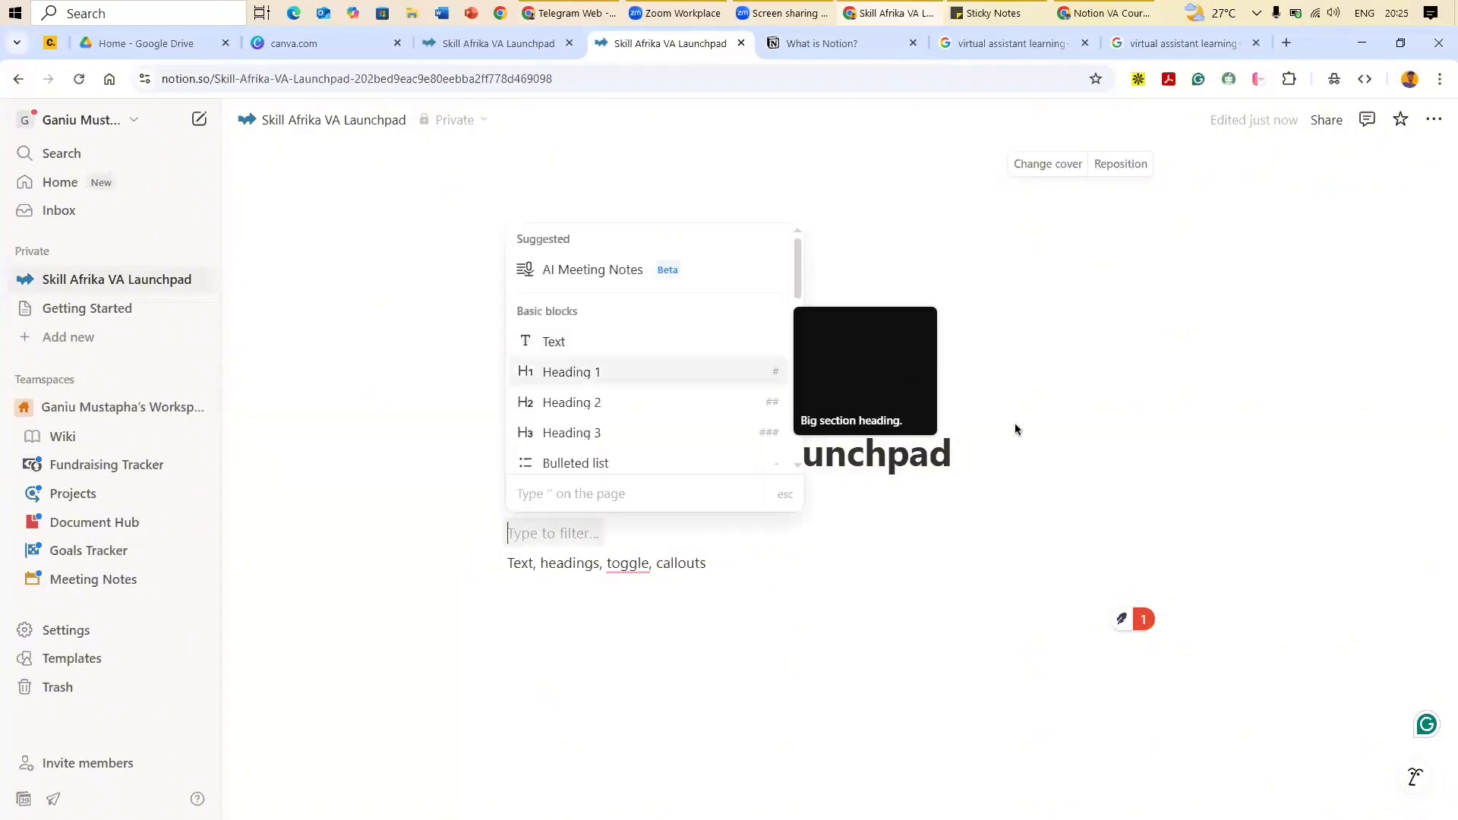
pyautogui.click(516, 534)
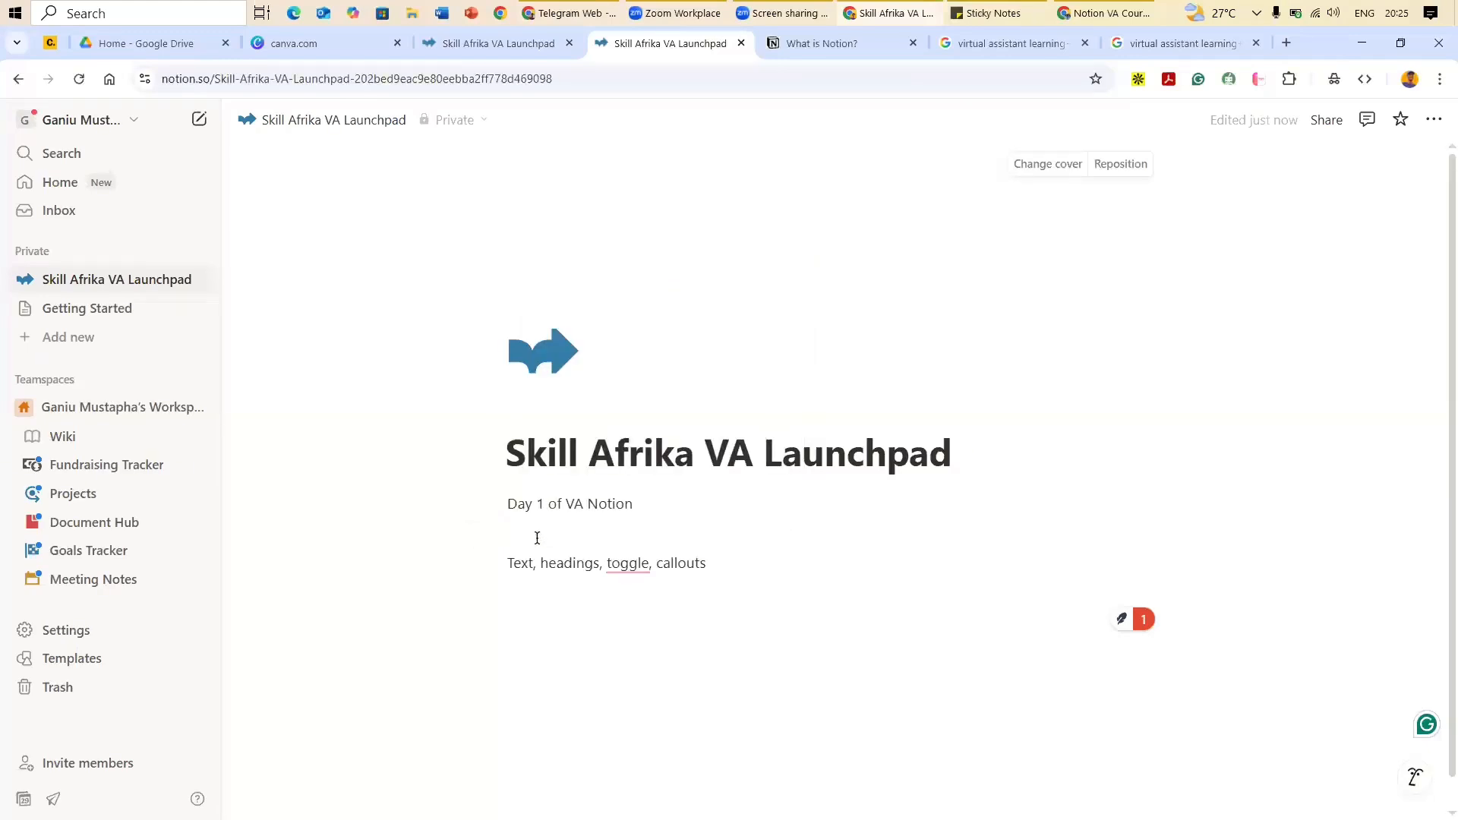
pyautogui.click(476, 536)
pyautogui.click(476, 536)
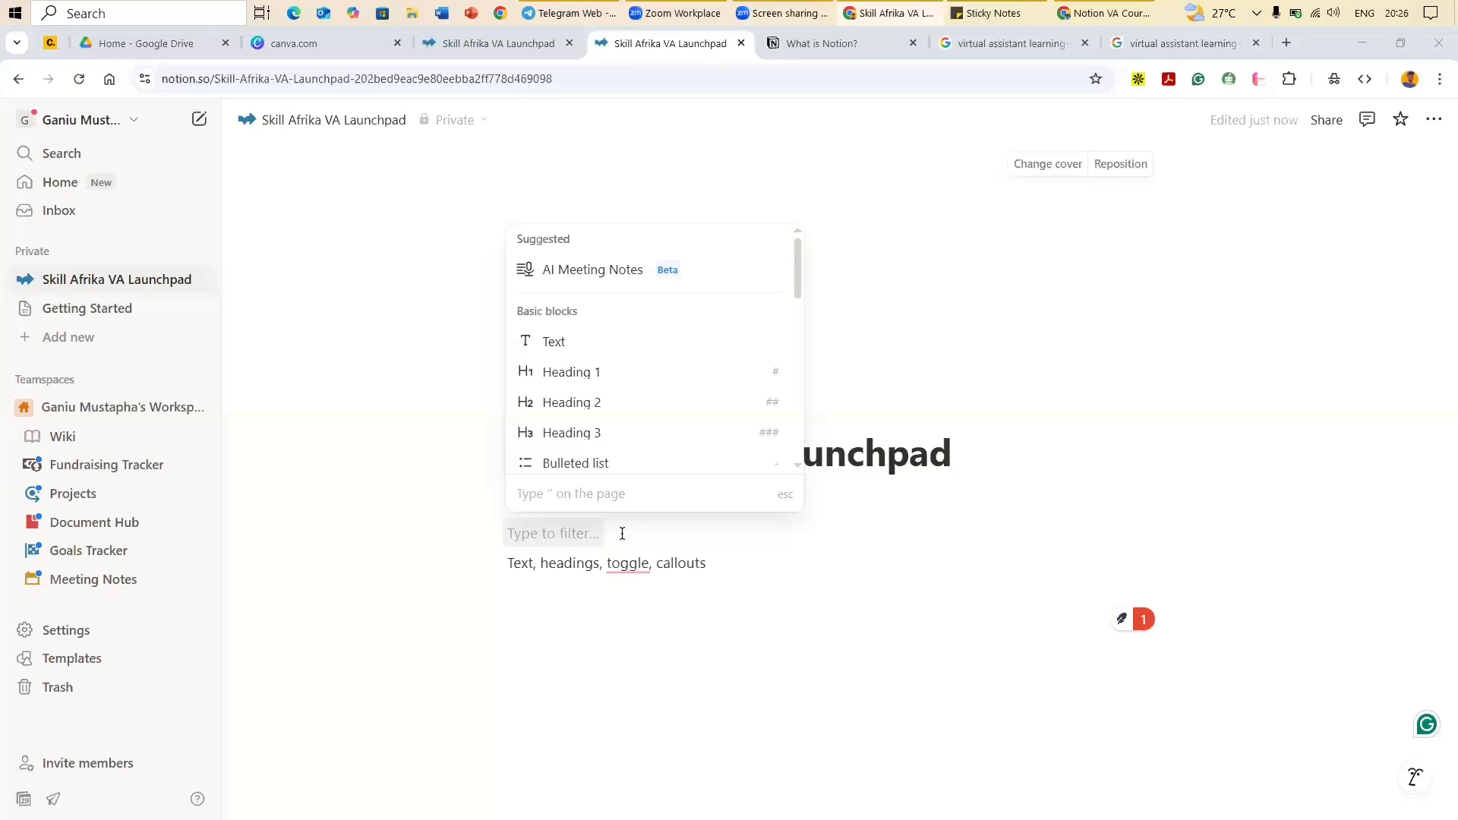
pyautogui.press('Escape')
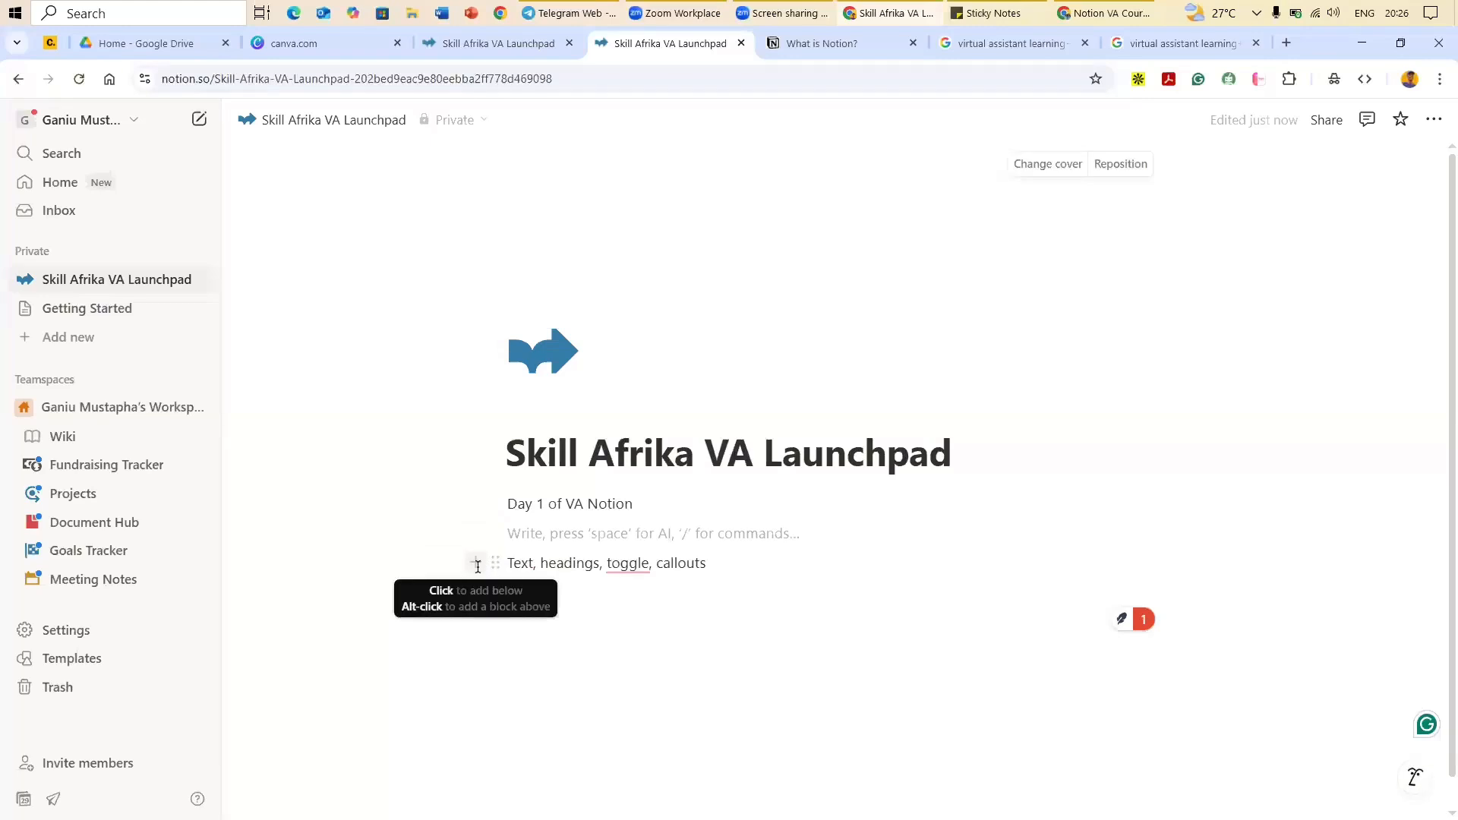
pyautogui.click(478, 563)
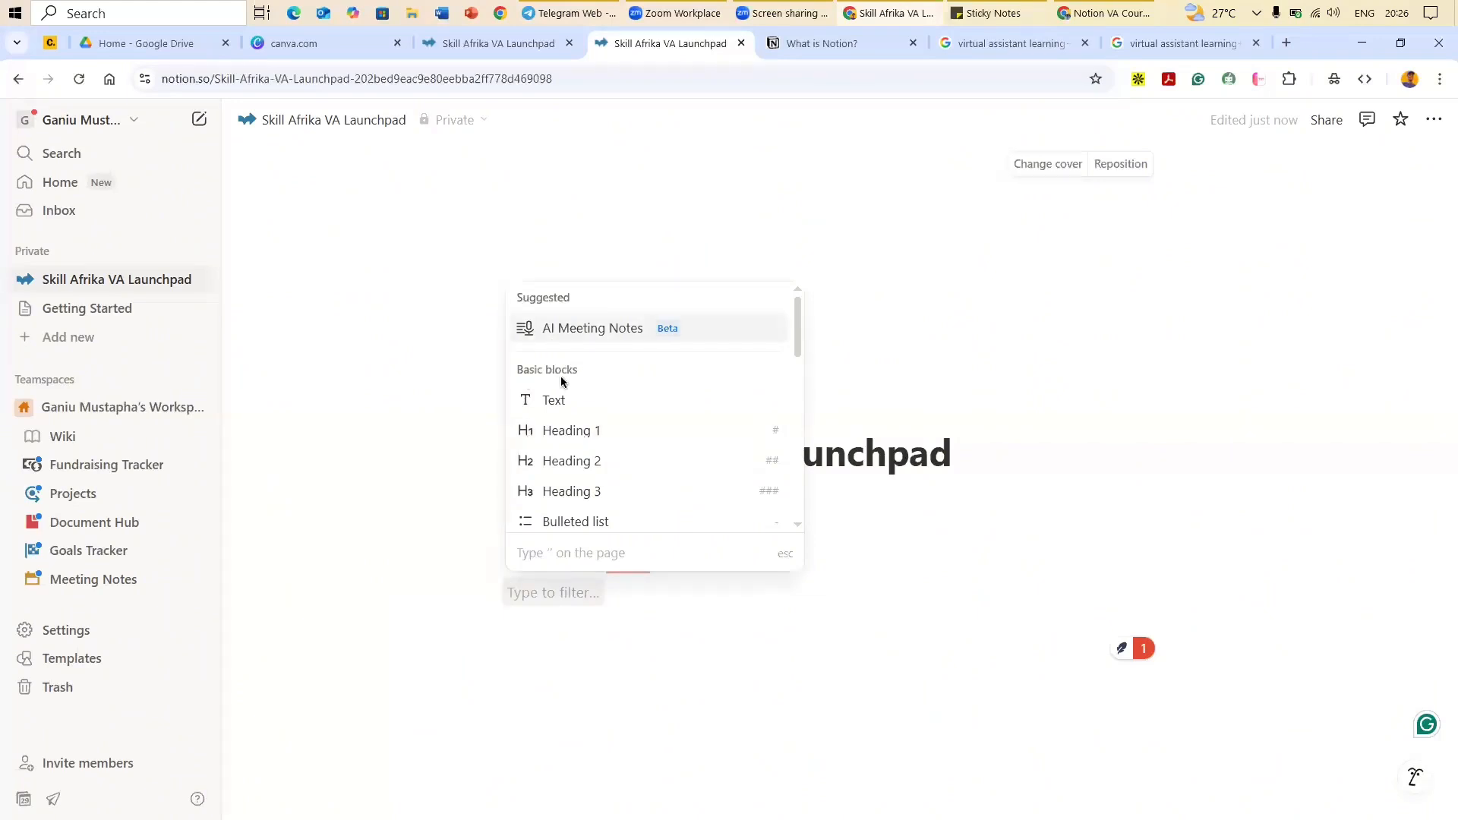
pyautogui.press('Escape')
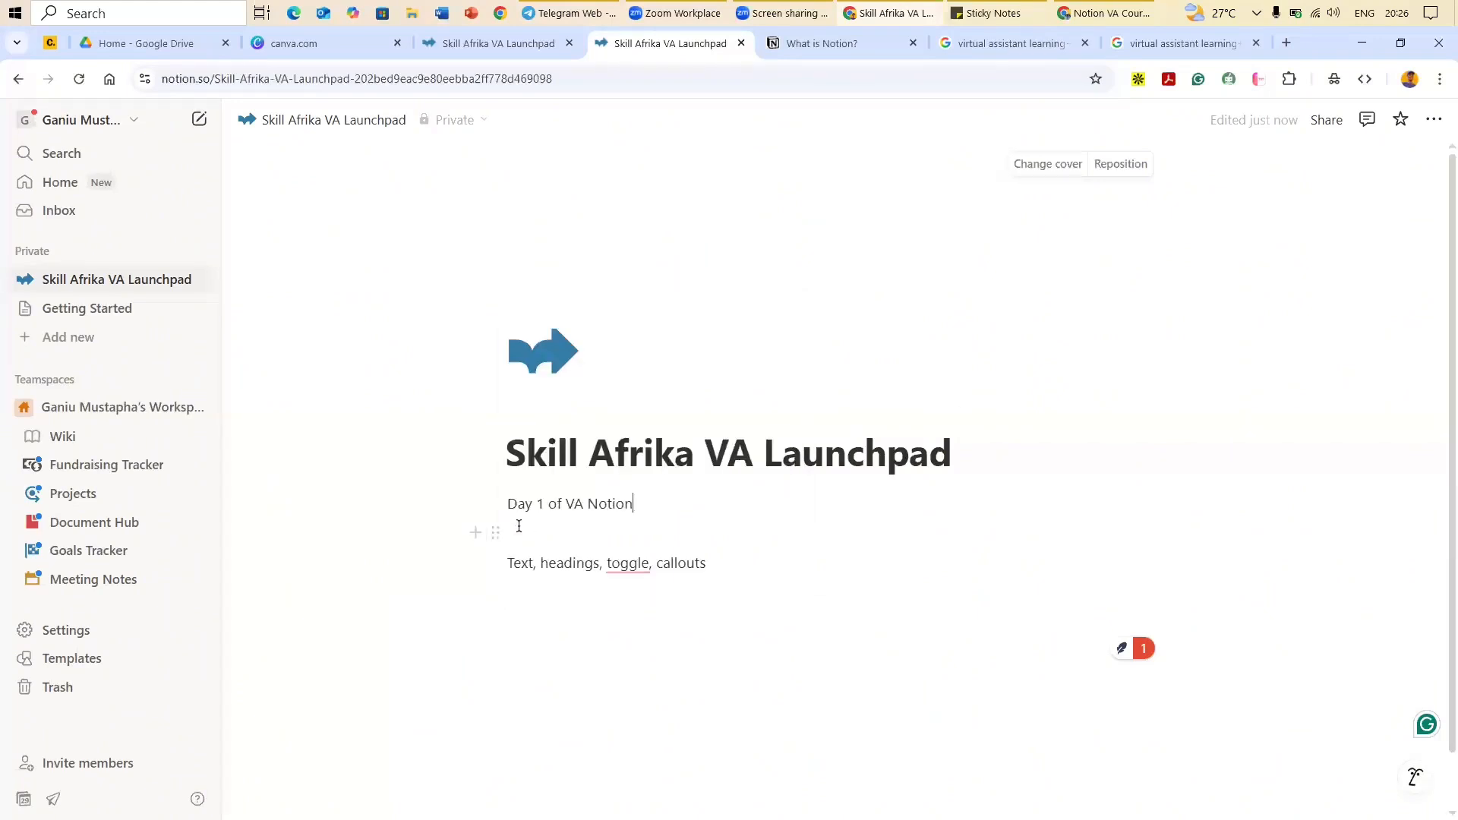
pyautogui.click(519, 528)
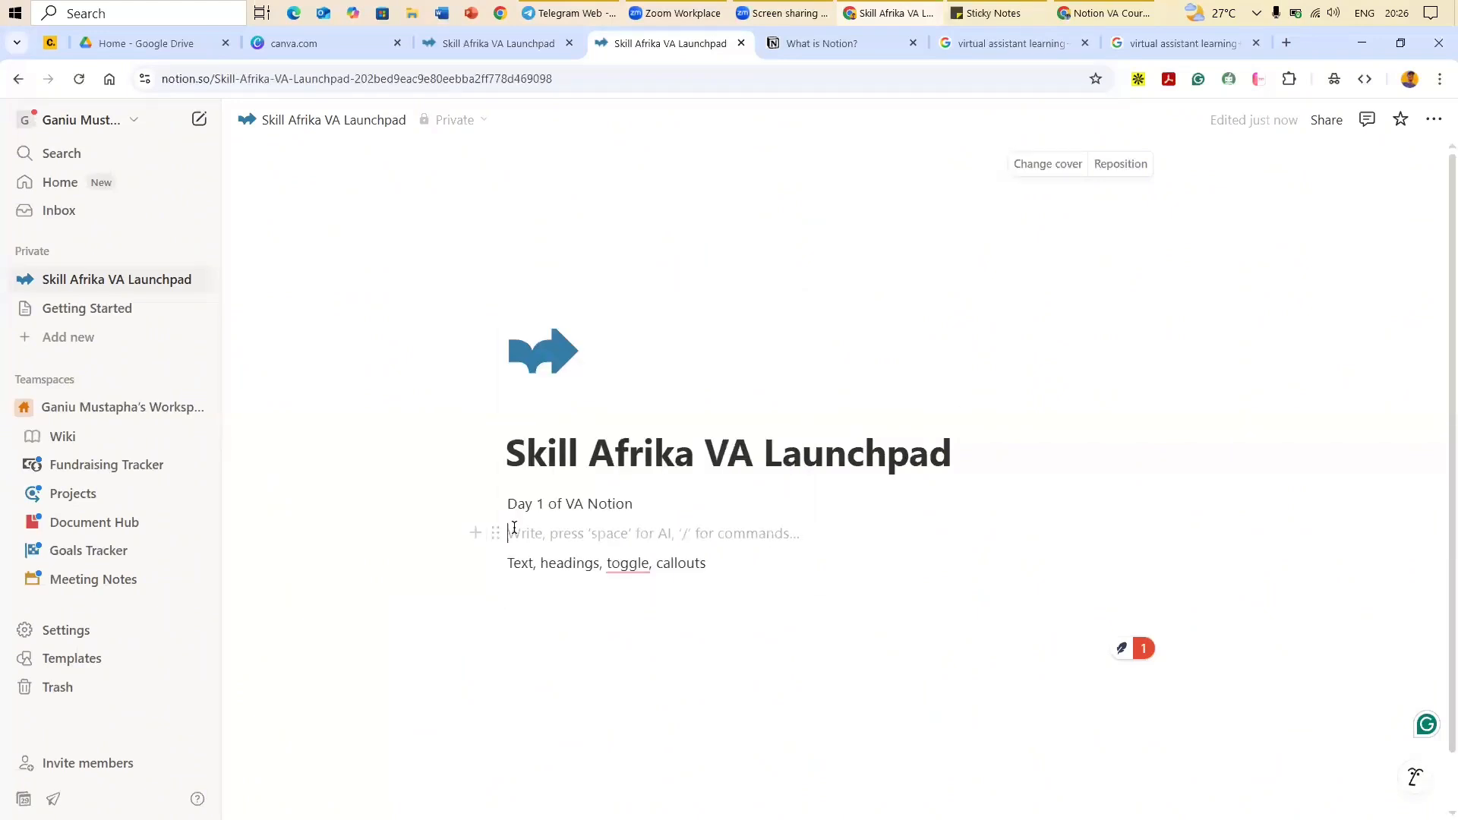
pyautogui.click(474, 532)
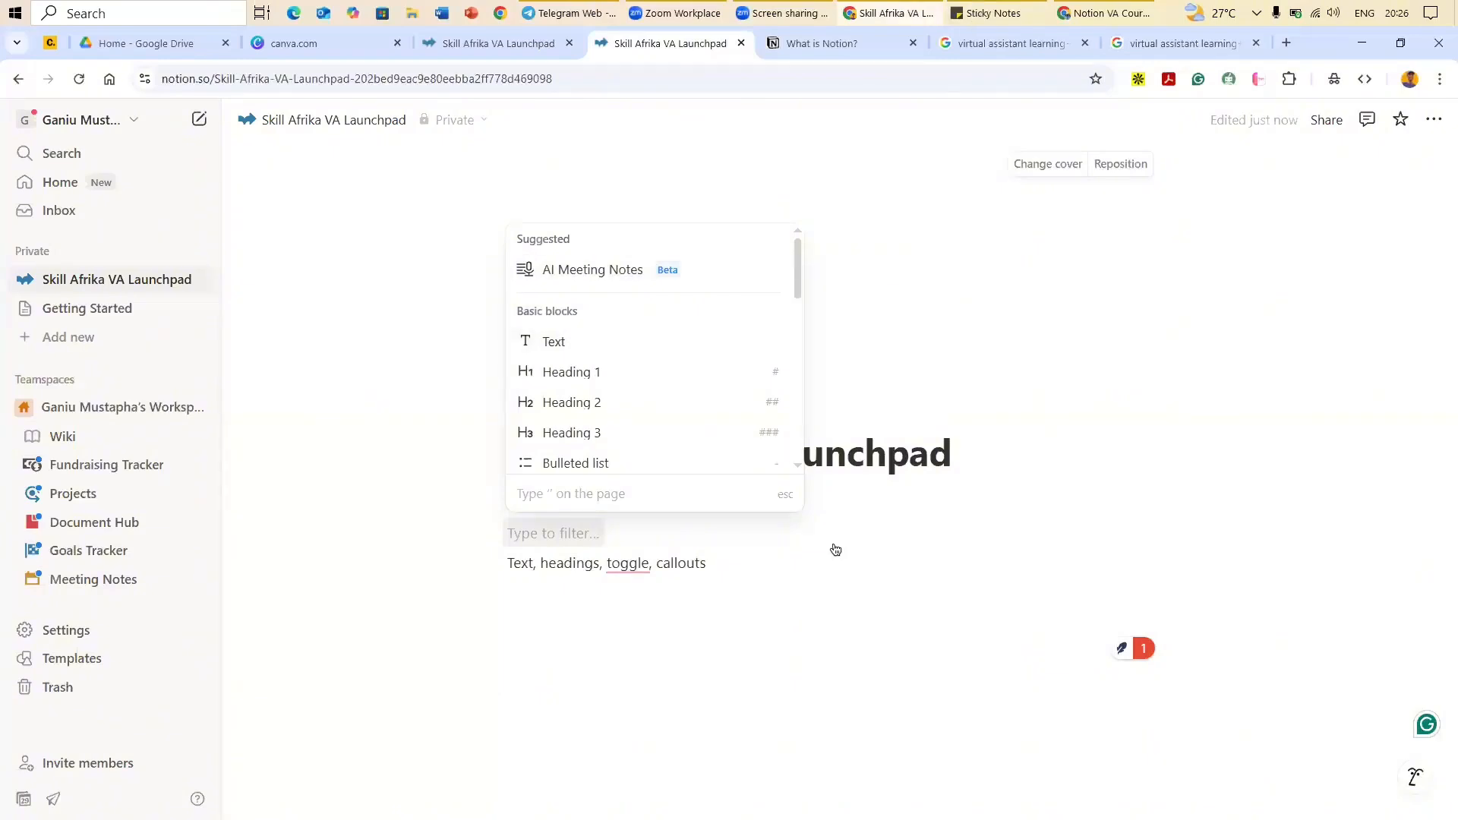
pyautogui.press('Escape')
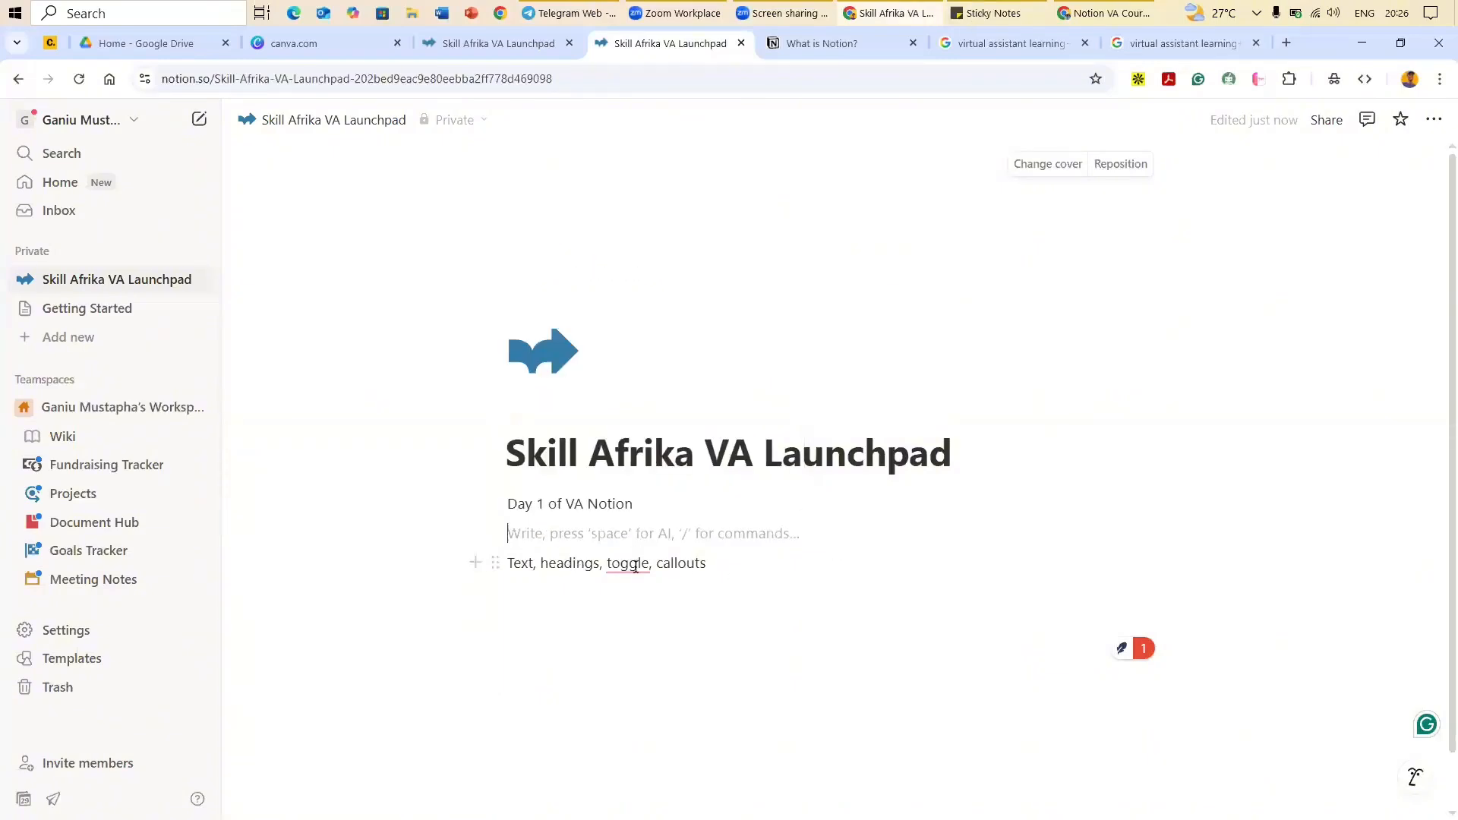
# Step: Turn the empty line below "Day 1 of VA Notion" into a Heading 1 block reading "Day 1"
pyautogui.moveTo(628, 561)
pyautogui.click(480, 534)
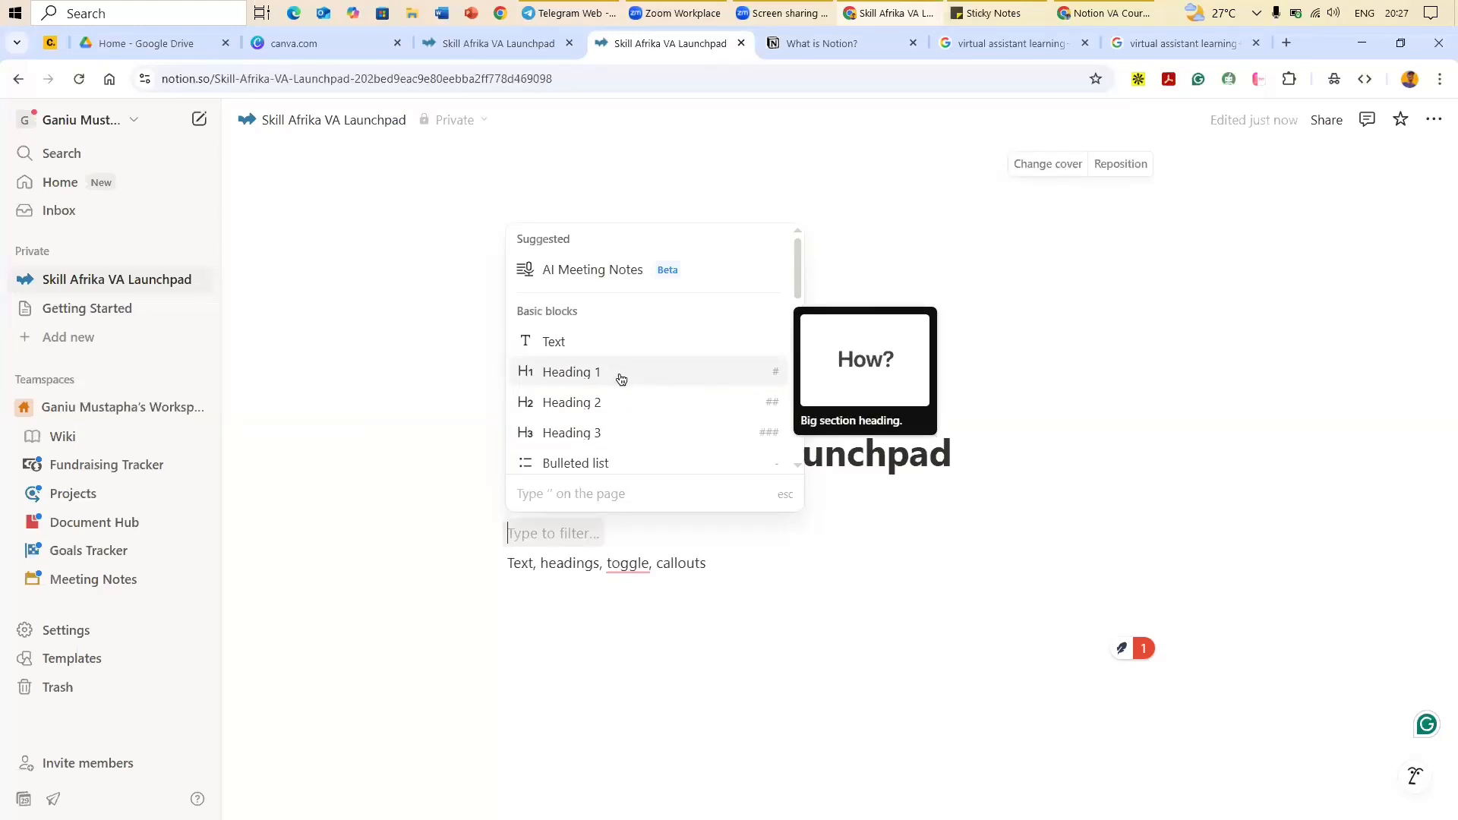
pyautogui.press('Return')
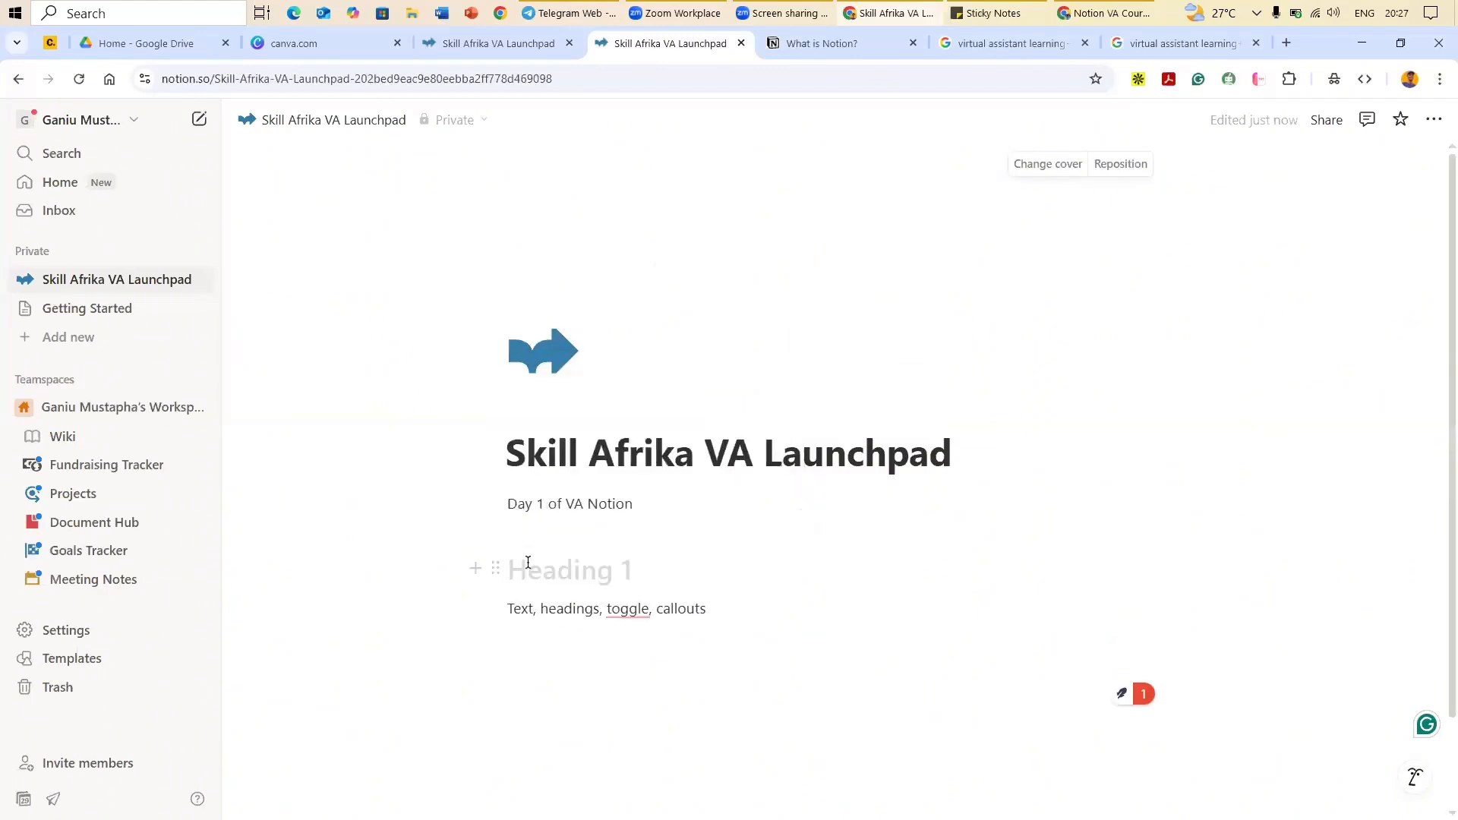
pyautogui.write('Day 1')
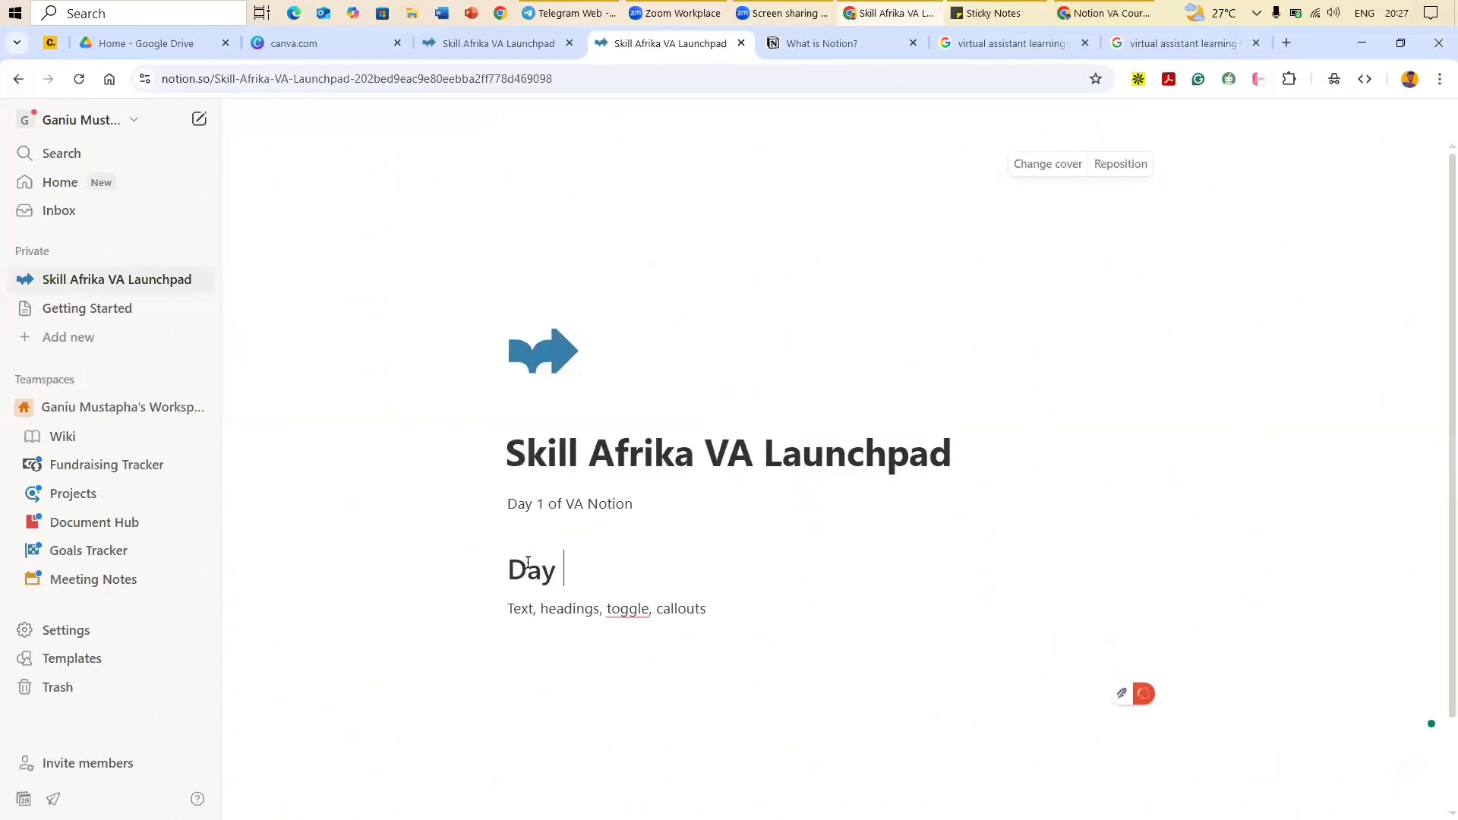
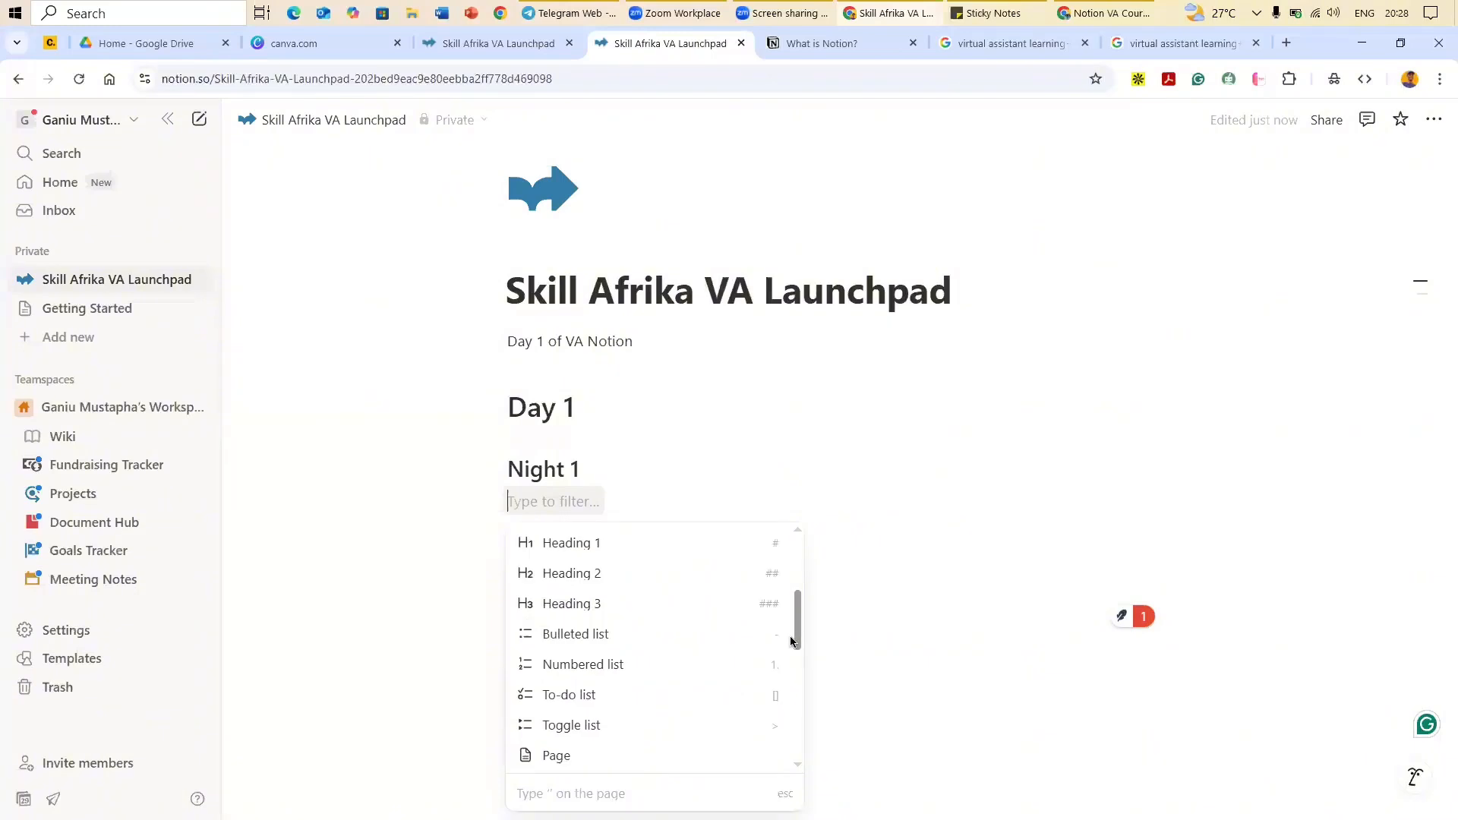
# Step: Insert a Toggle list block below the "Night 1" heading and title it "Toggle 1"
pyautogui.scroll(-1, 653, 634)
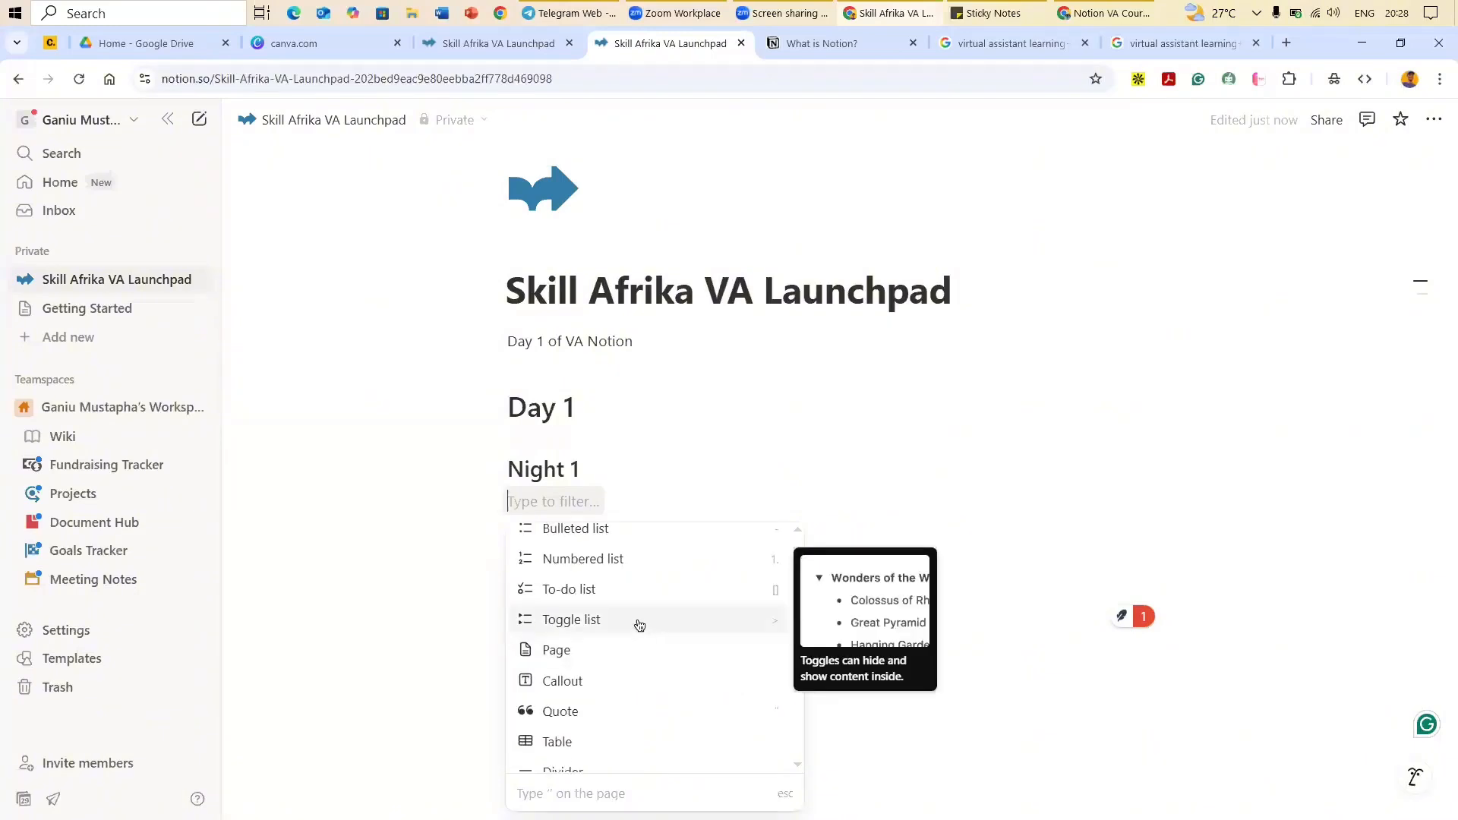
pyautogui.press('Return')
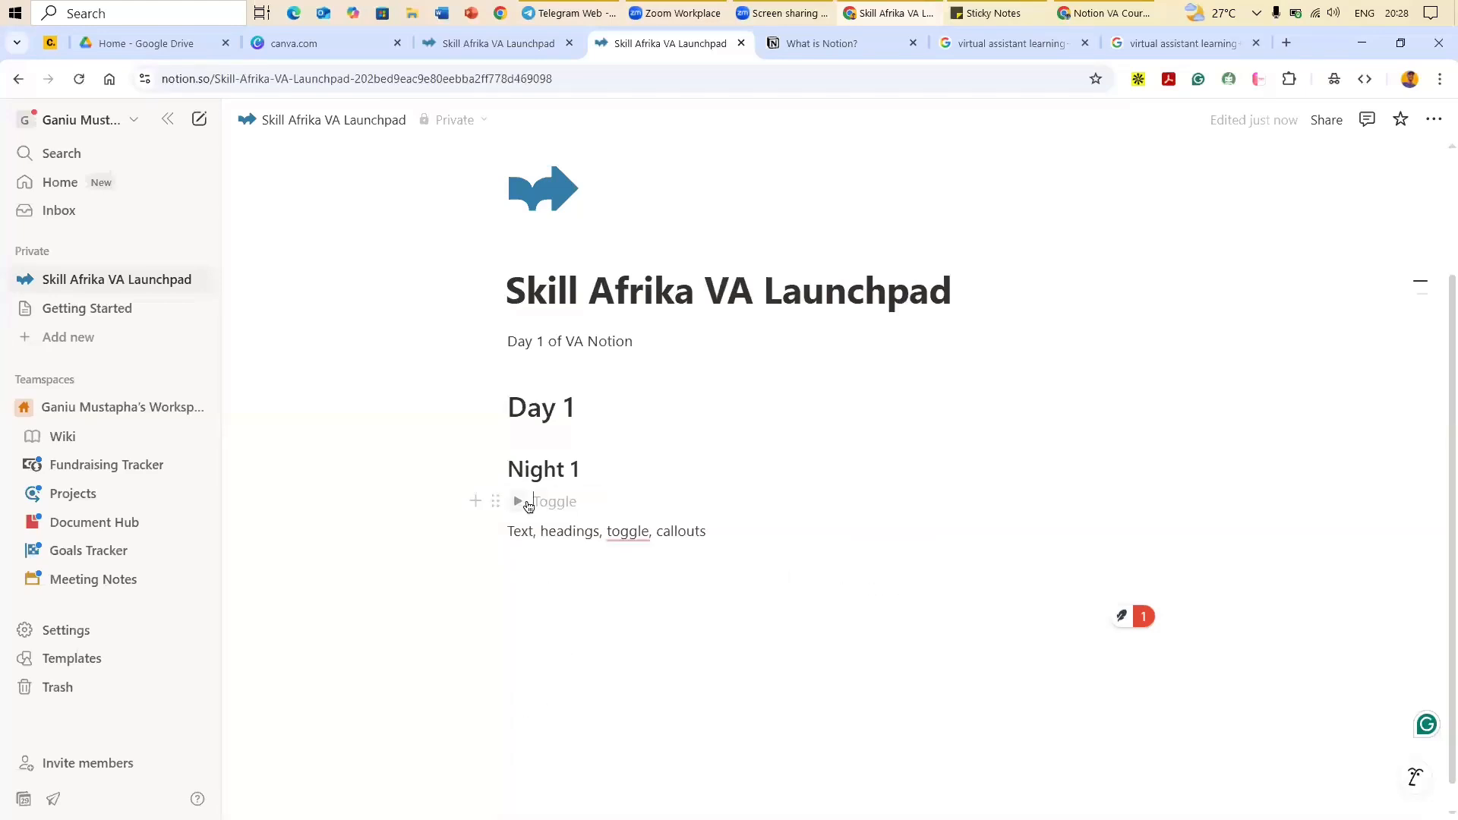
pyautogui.write('To')
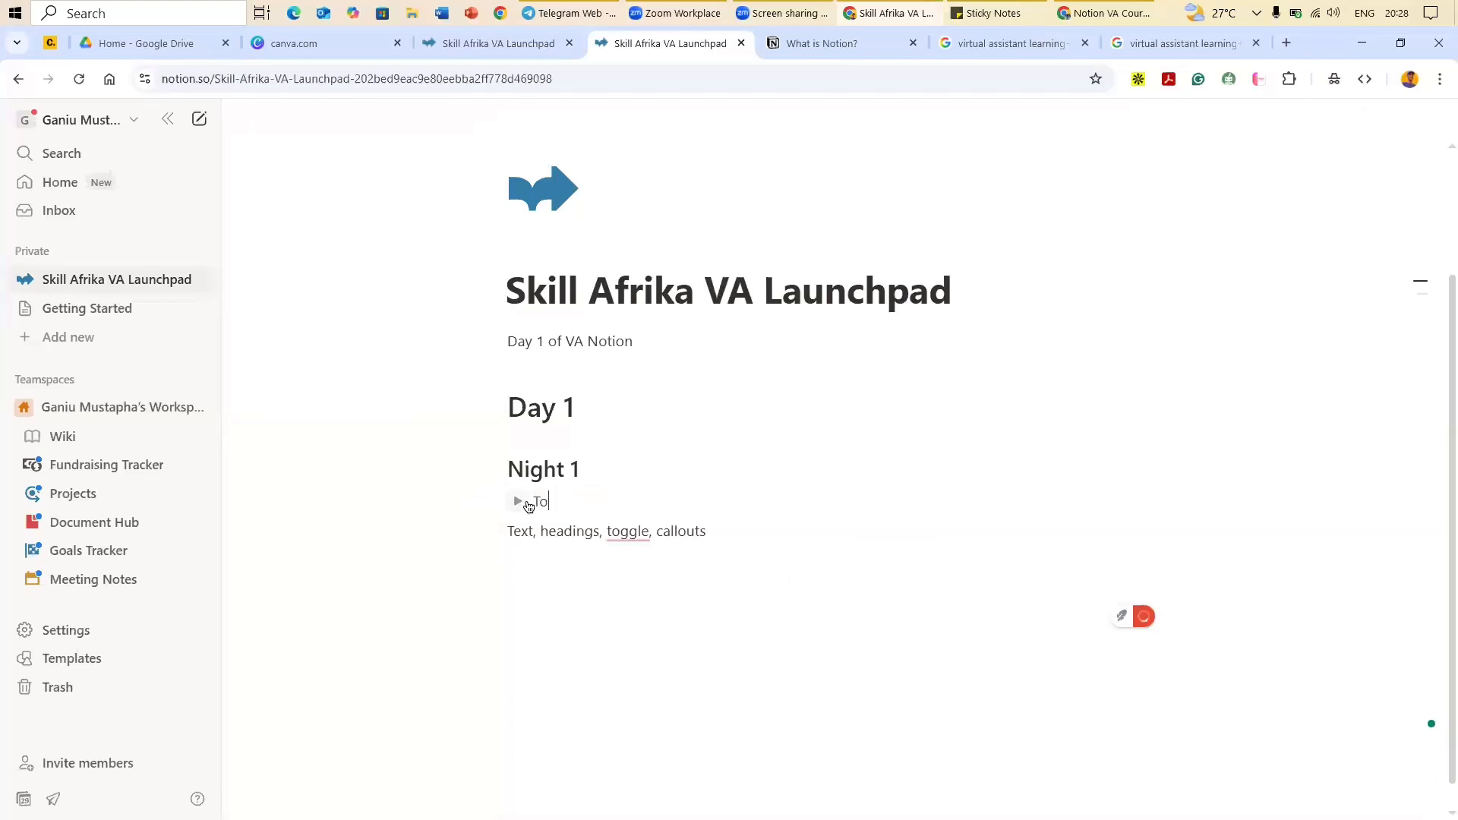
pyautogui.write('ggle 1')
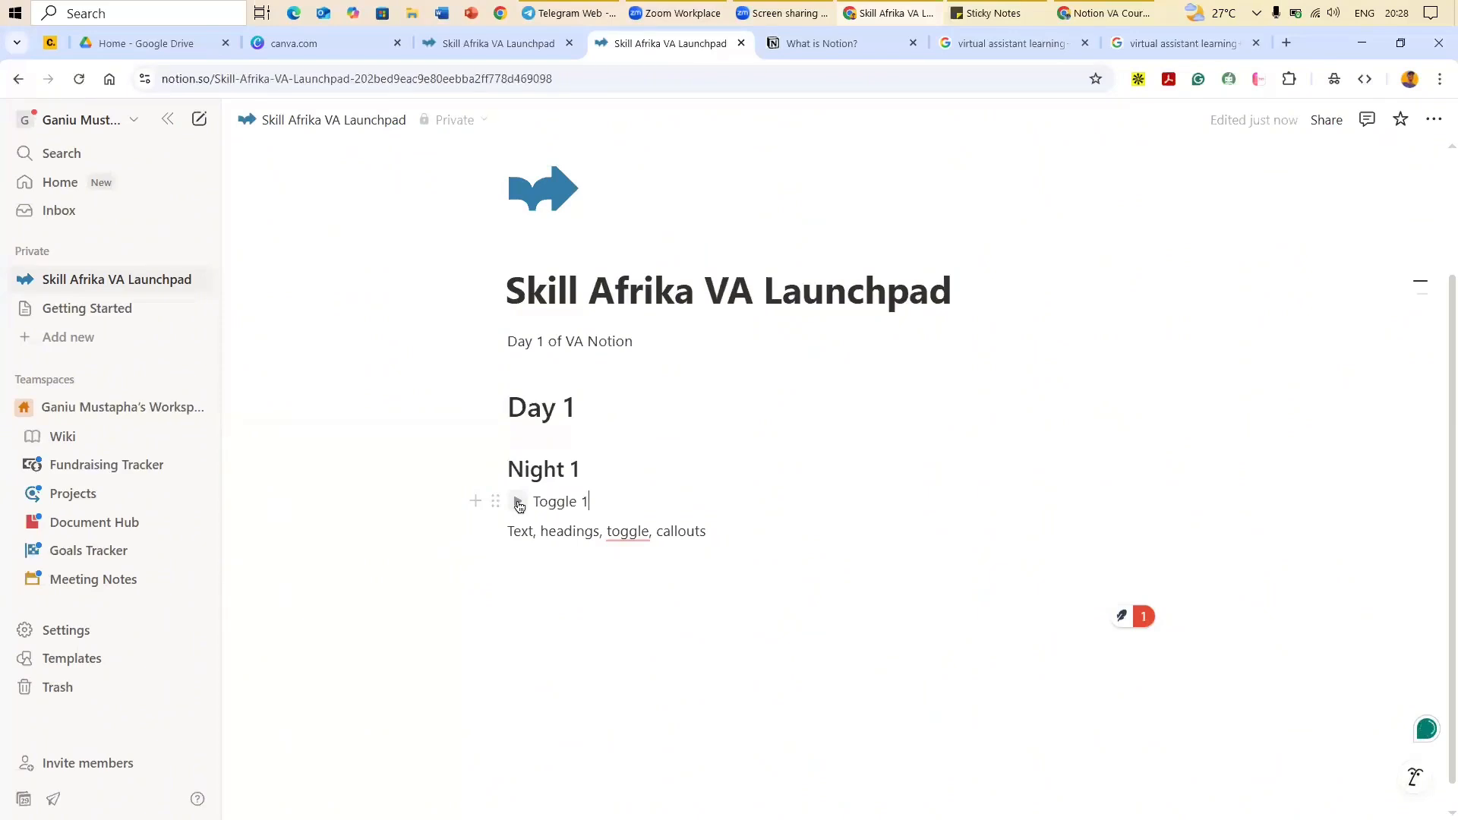
# Step: Expand Toggle 1 and write "What is Notion" as the first line inside it
pyautogui.click(518, 502)
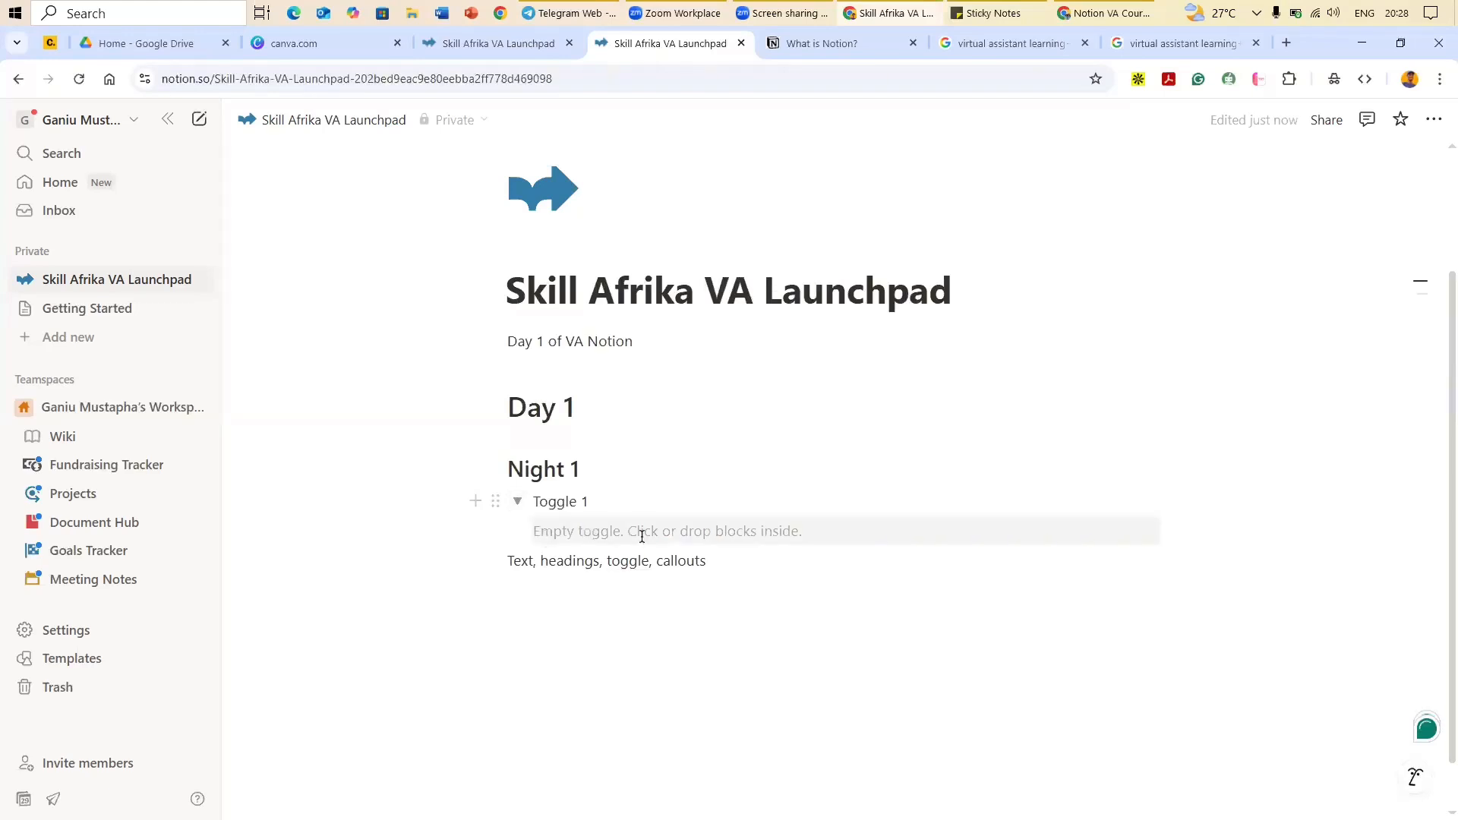
pyautogui.click(783, 531)
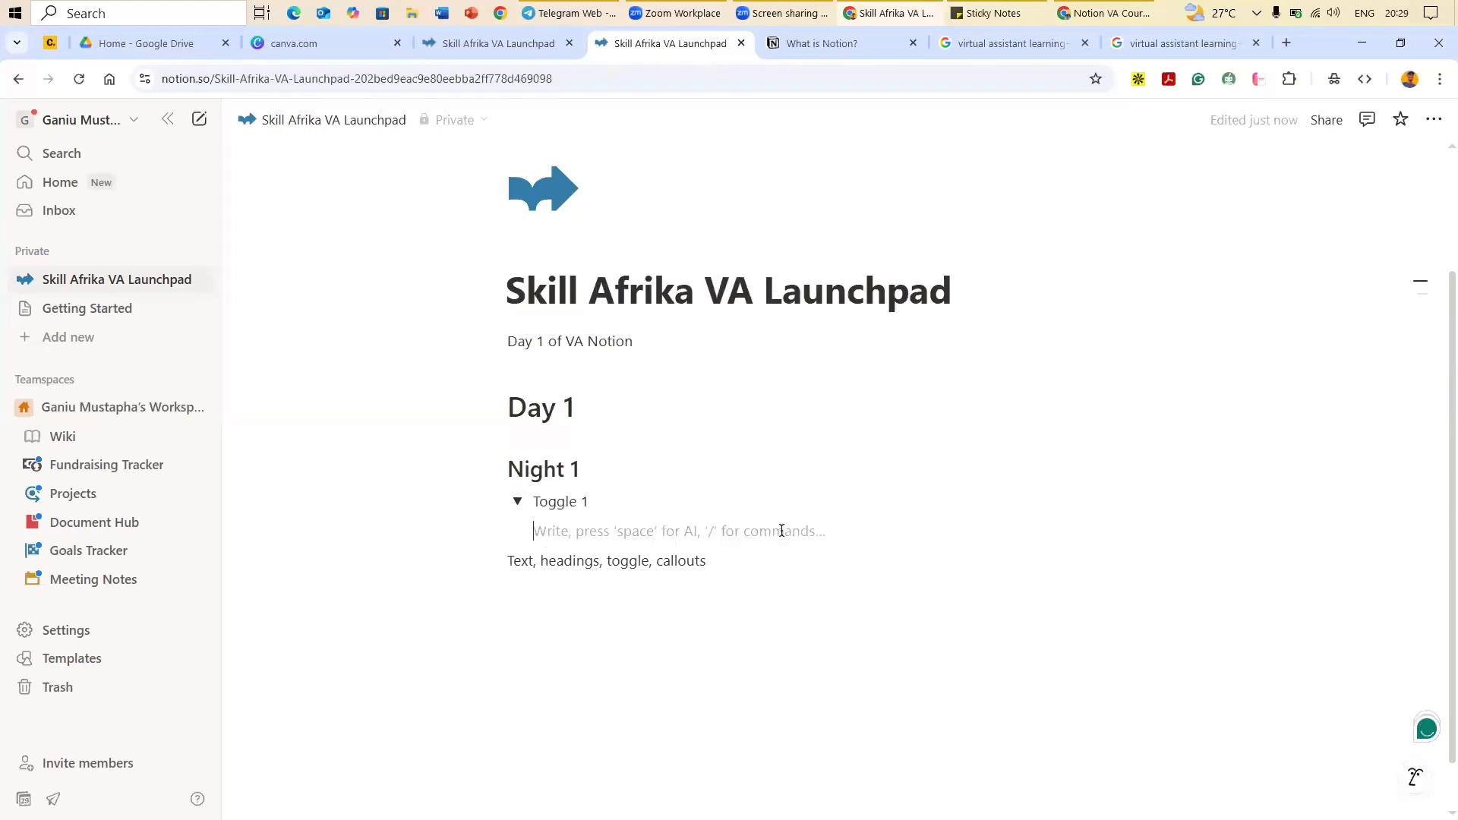
pyautogui.write('W')
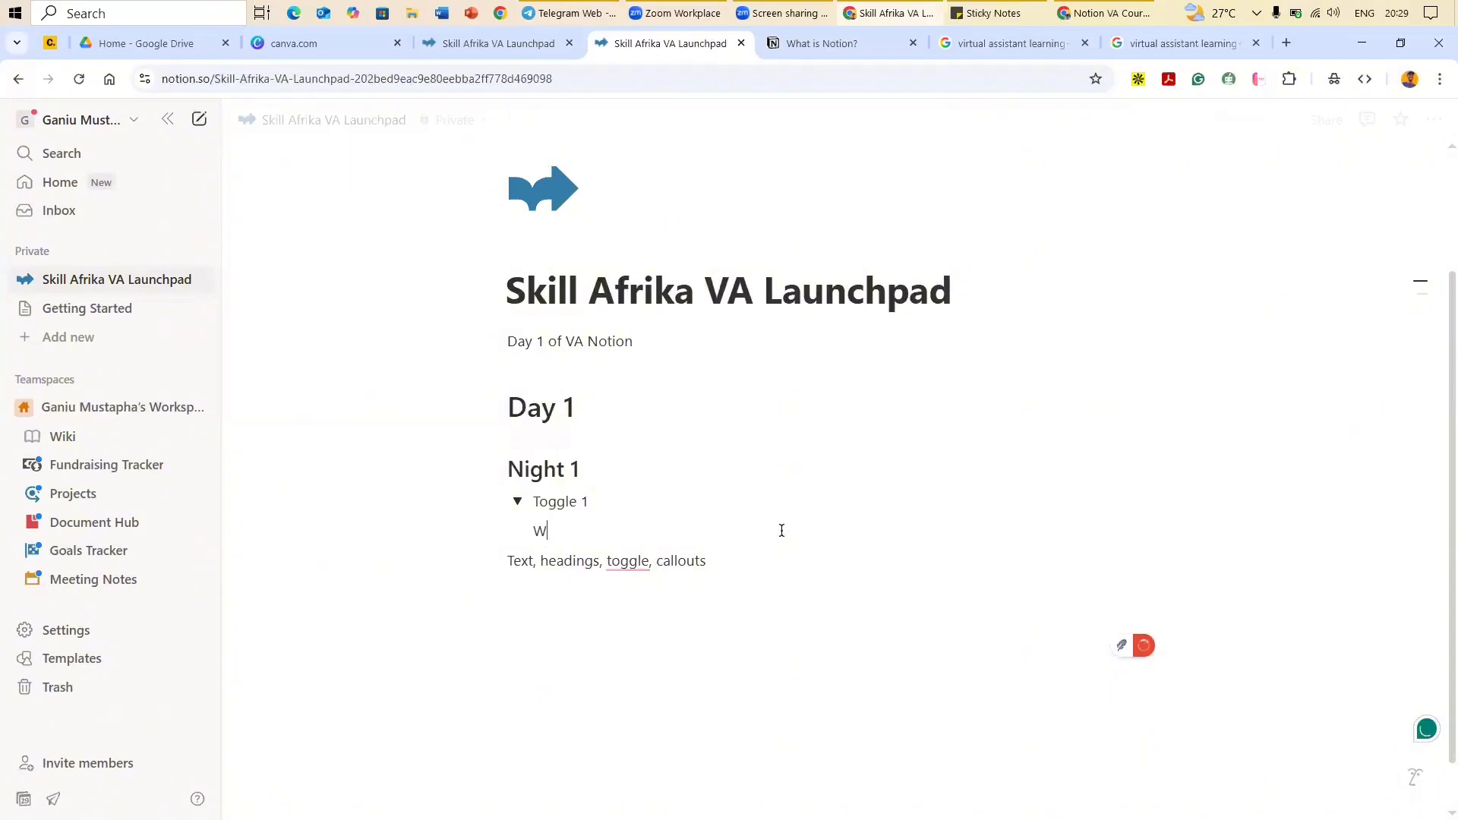
pyautogui.write('hat is No')
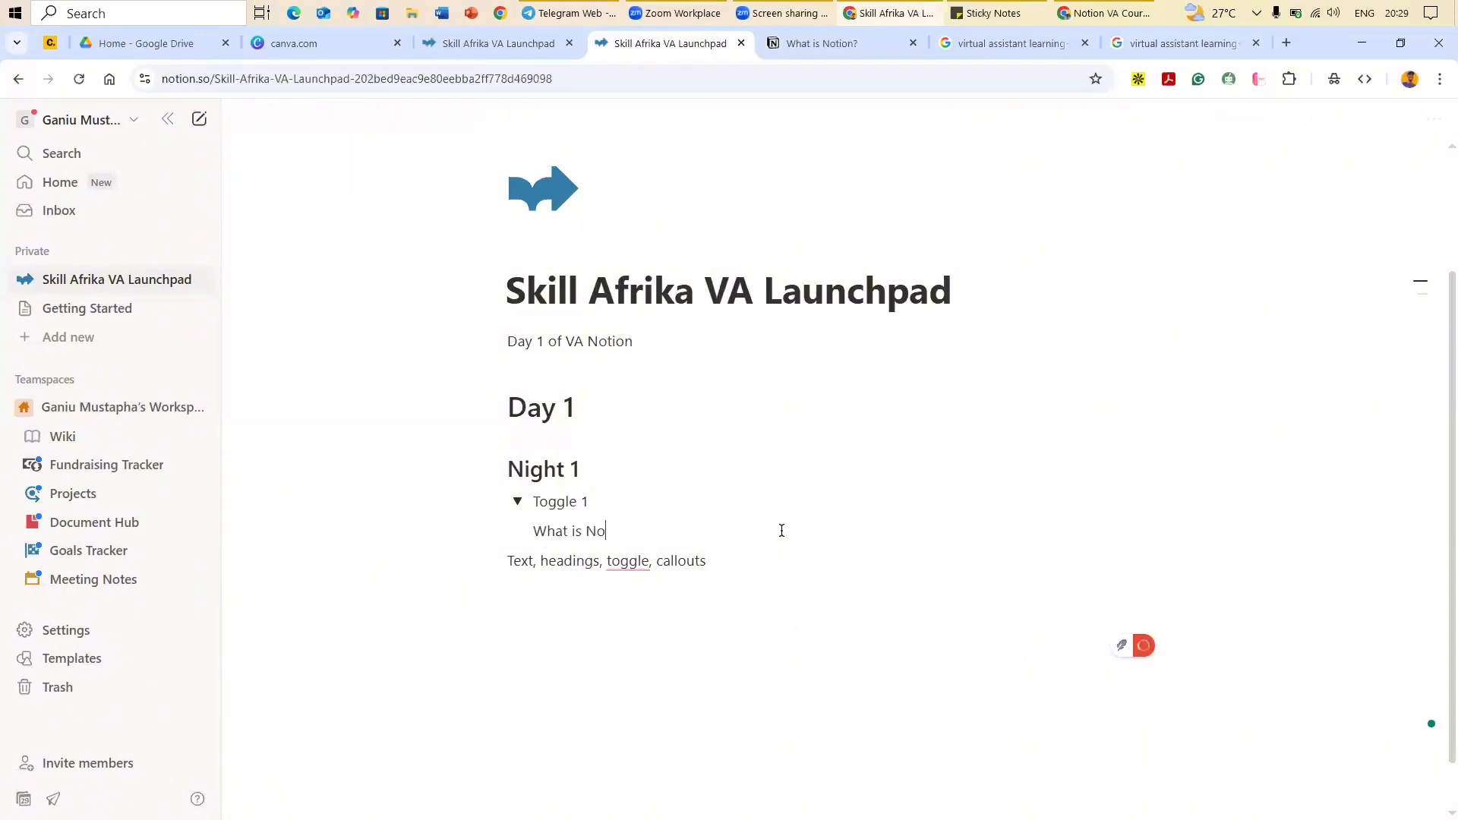
pyautogui.write('tion')
pyautogui.press('Return')
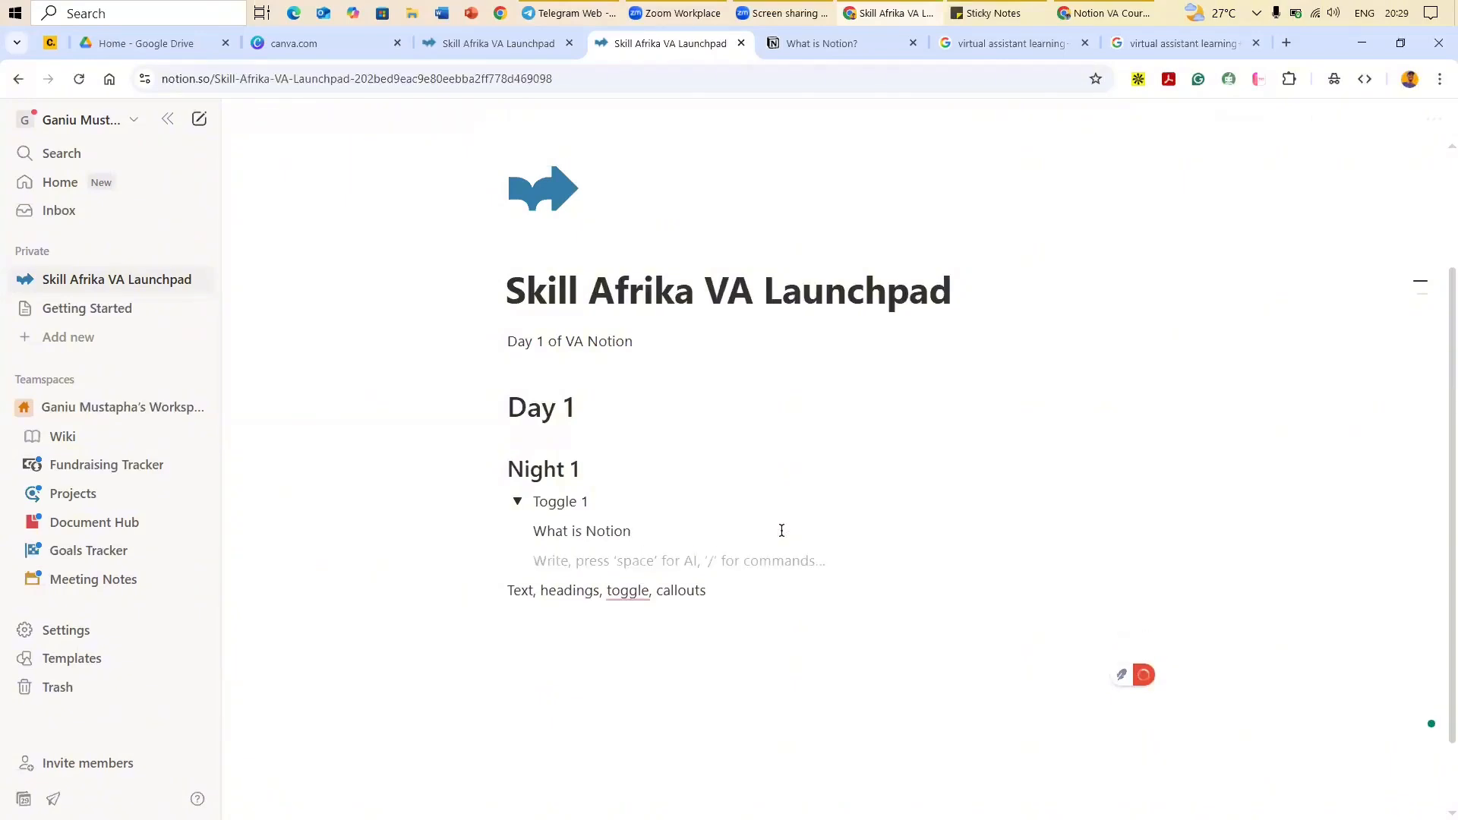
# Step: Add the lines "Notion for VA" and "LEarning Notion to Scale a business" inside Toggle 1
pyautogui.write('No')
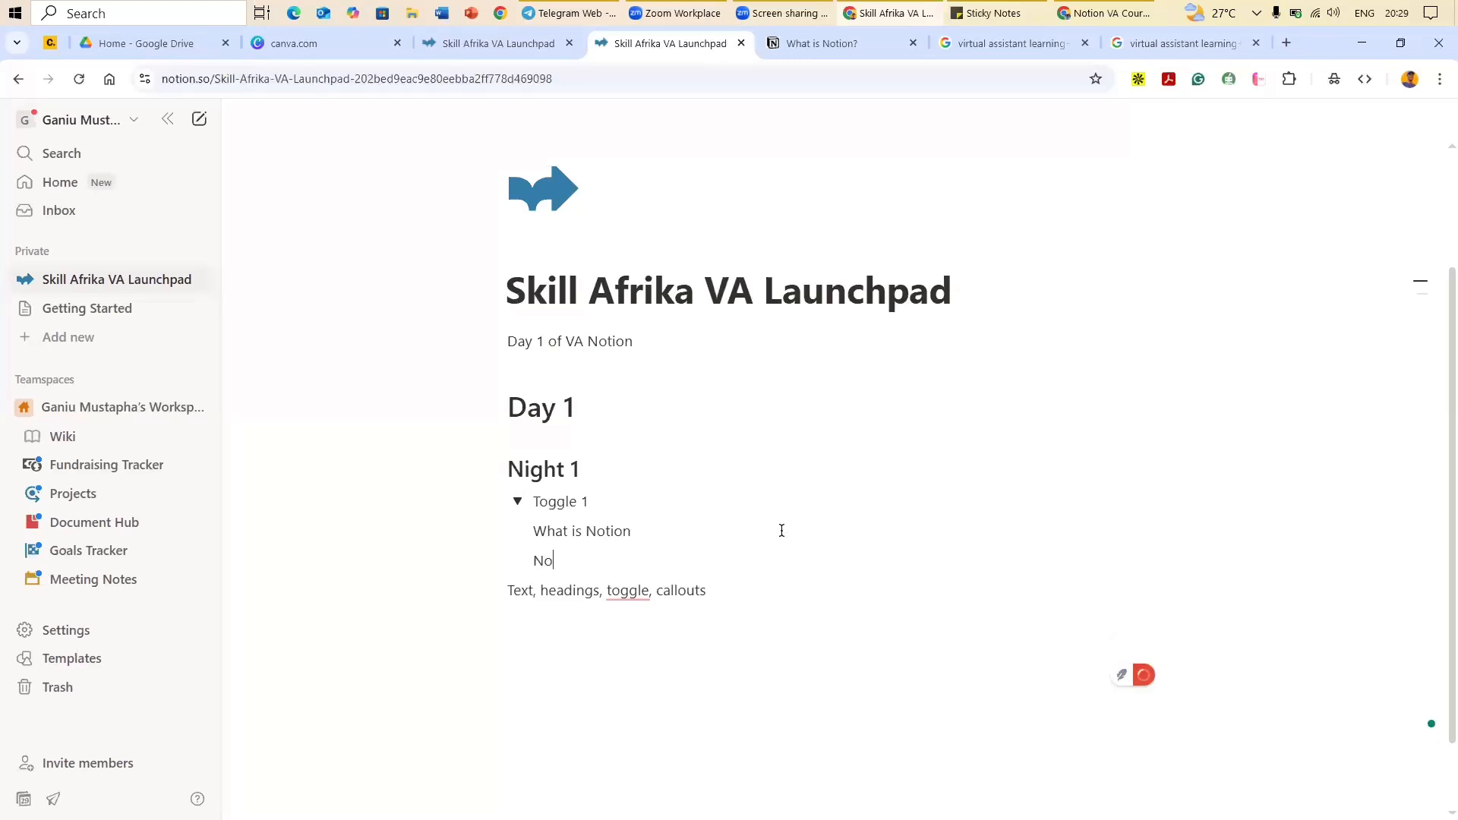
pyautogui.write('tion for VA')
pyautogui.press('Return')
pyautogui.write('LE')
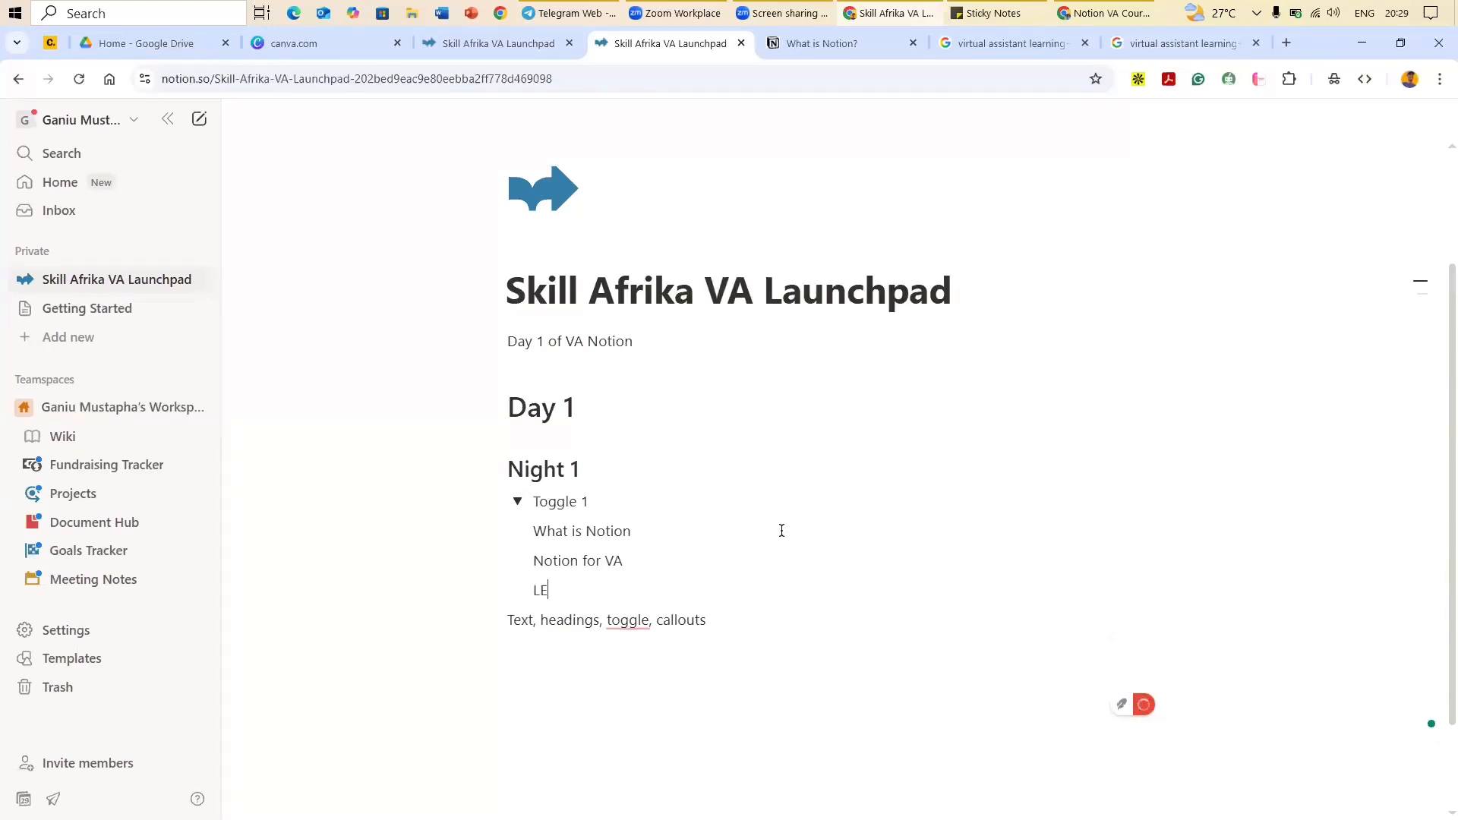
pyautogui.write('arning Notion to Scale a busi')
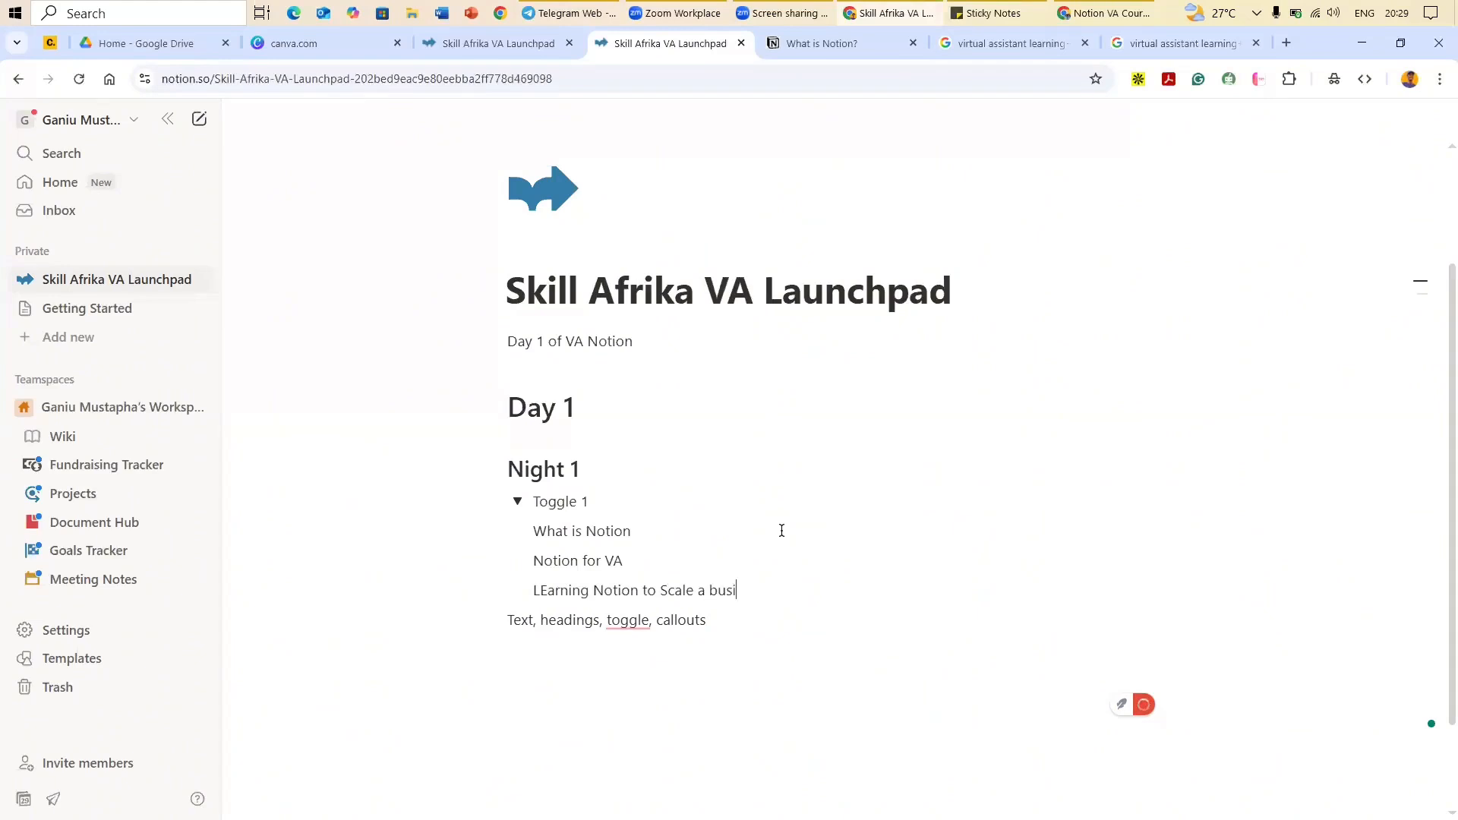
pyautogui.write('ness')
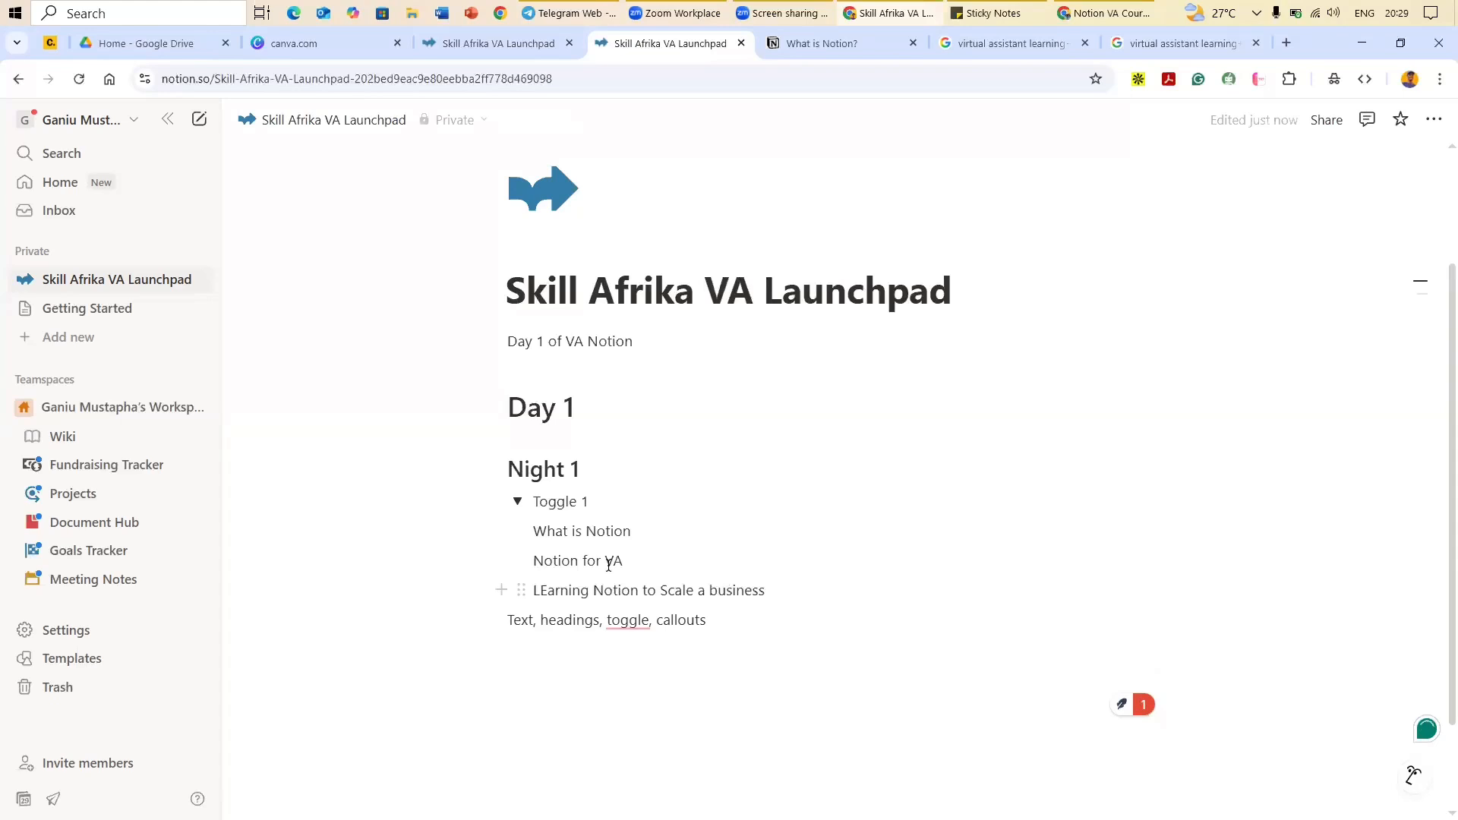
# Step: Collapse Toggle 1, expand it again to show its lines, and leave it collapsed
pyautogui.click(517, 503)
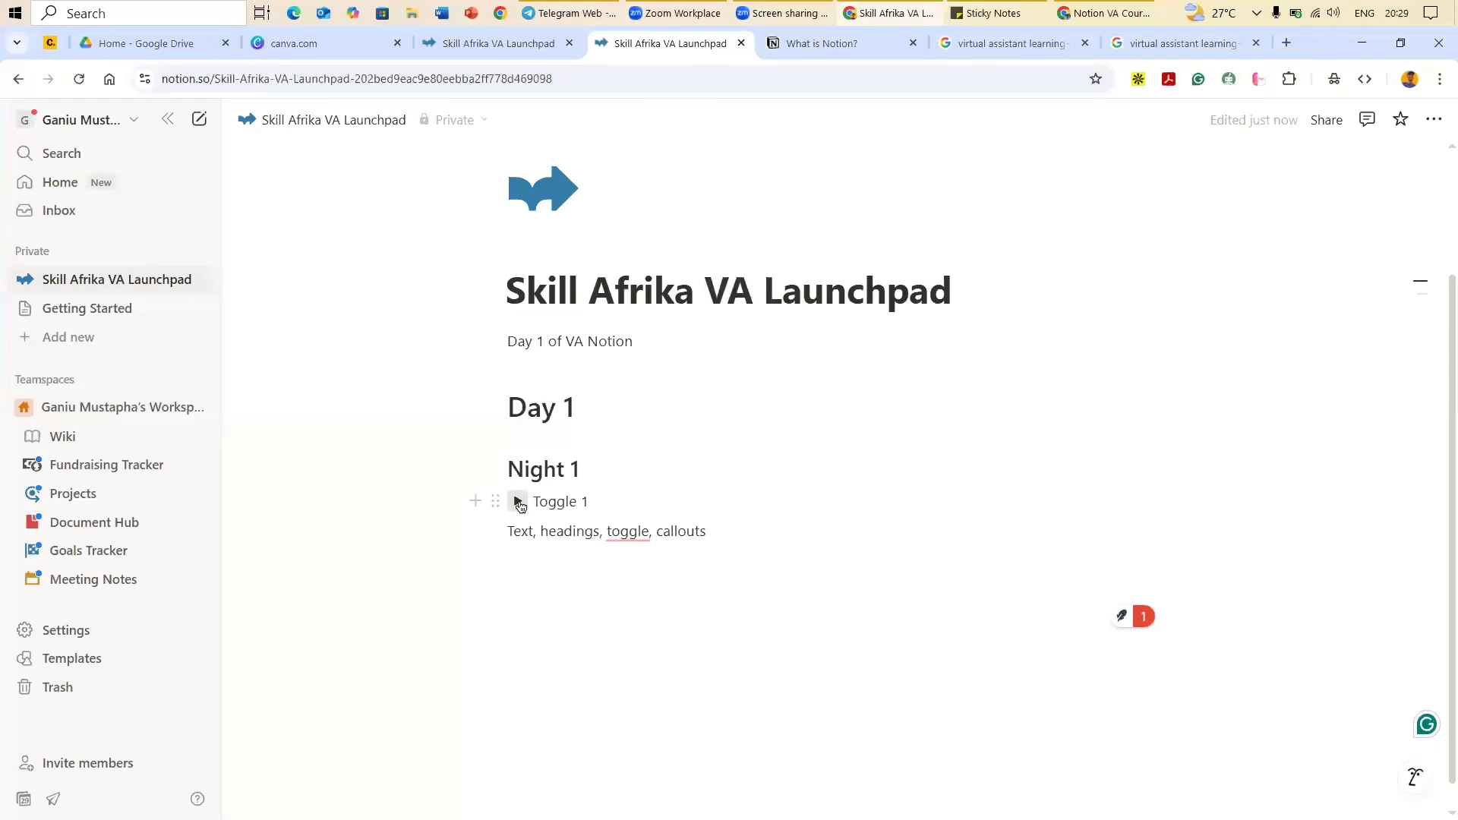
pyautogui.click(518, 503)
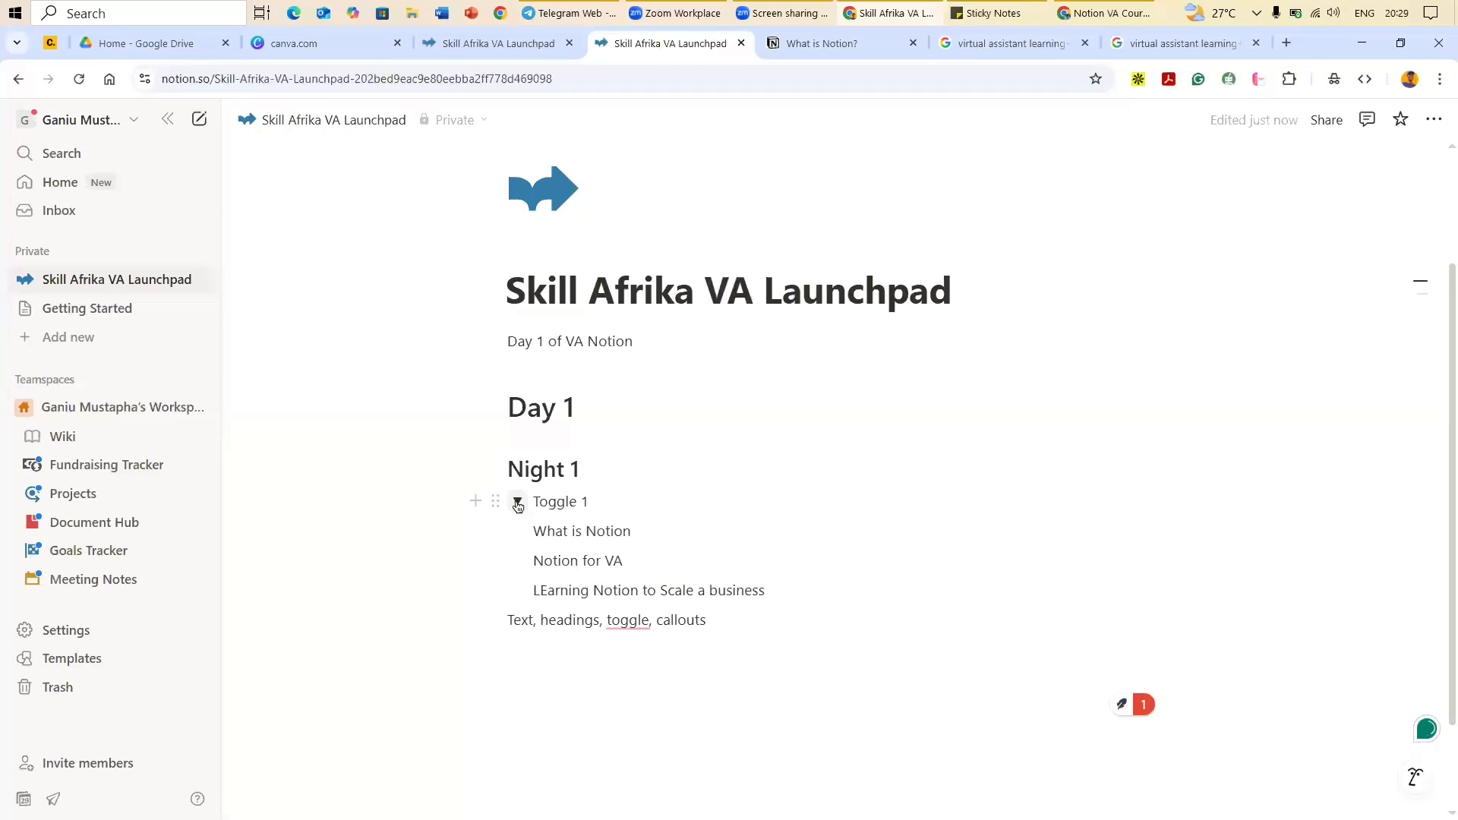
pyautogui.click(518, 503)
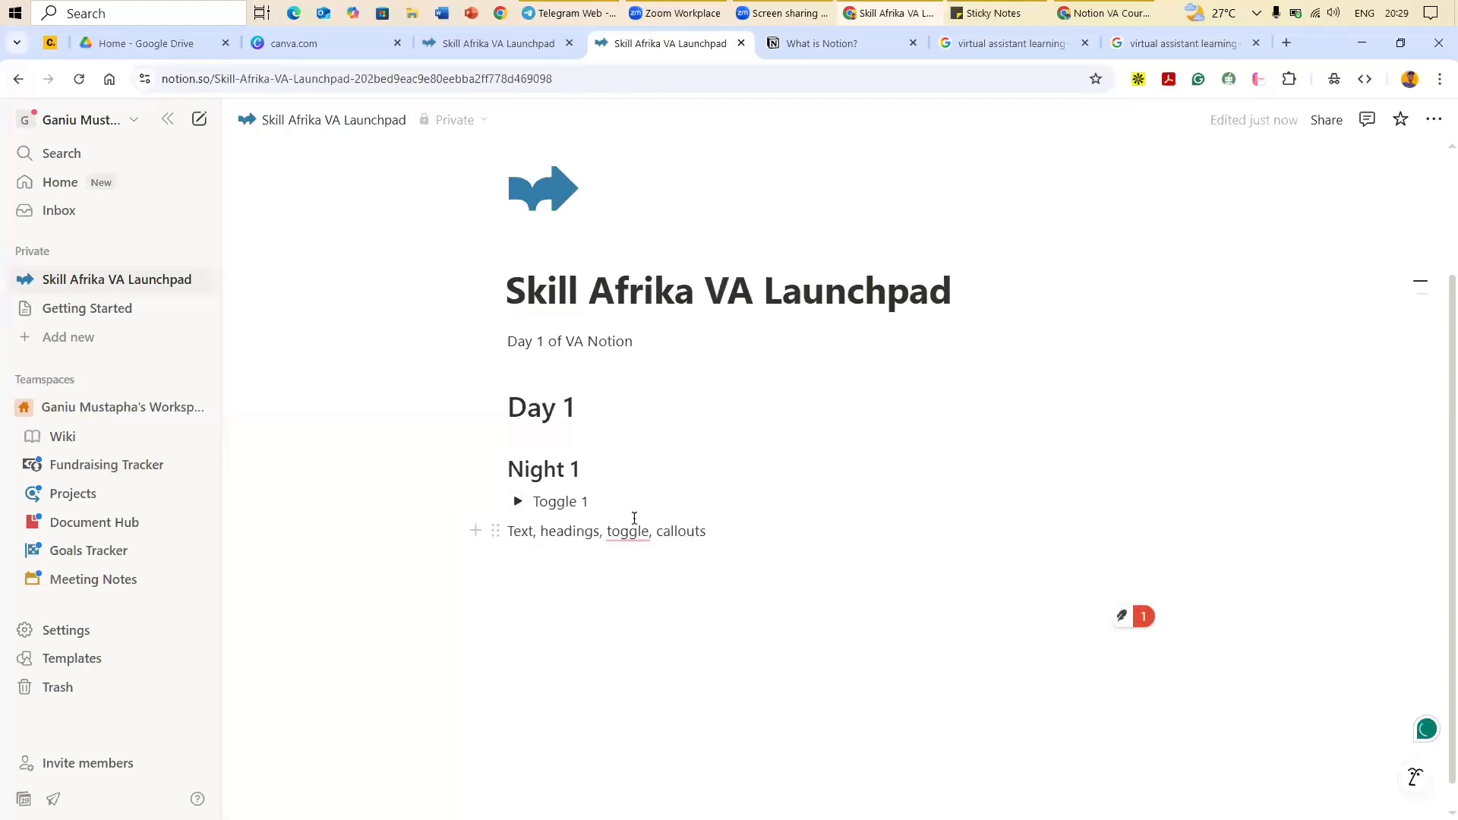
pyautogui.click(599, 498)
pyautogui.press('Return')
pyautogui.press('BackSpace')
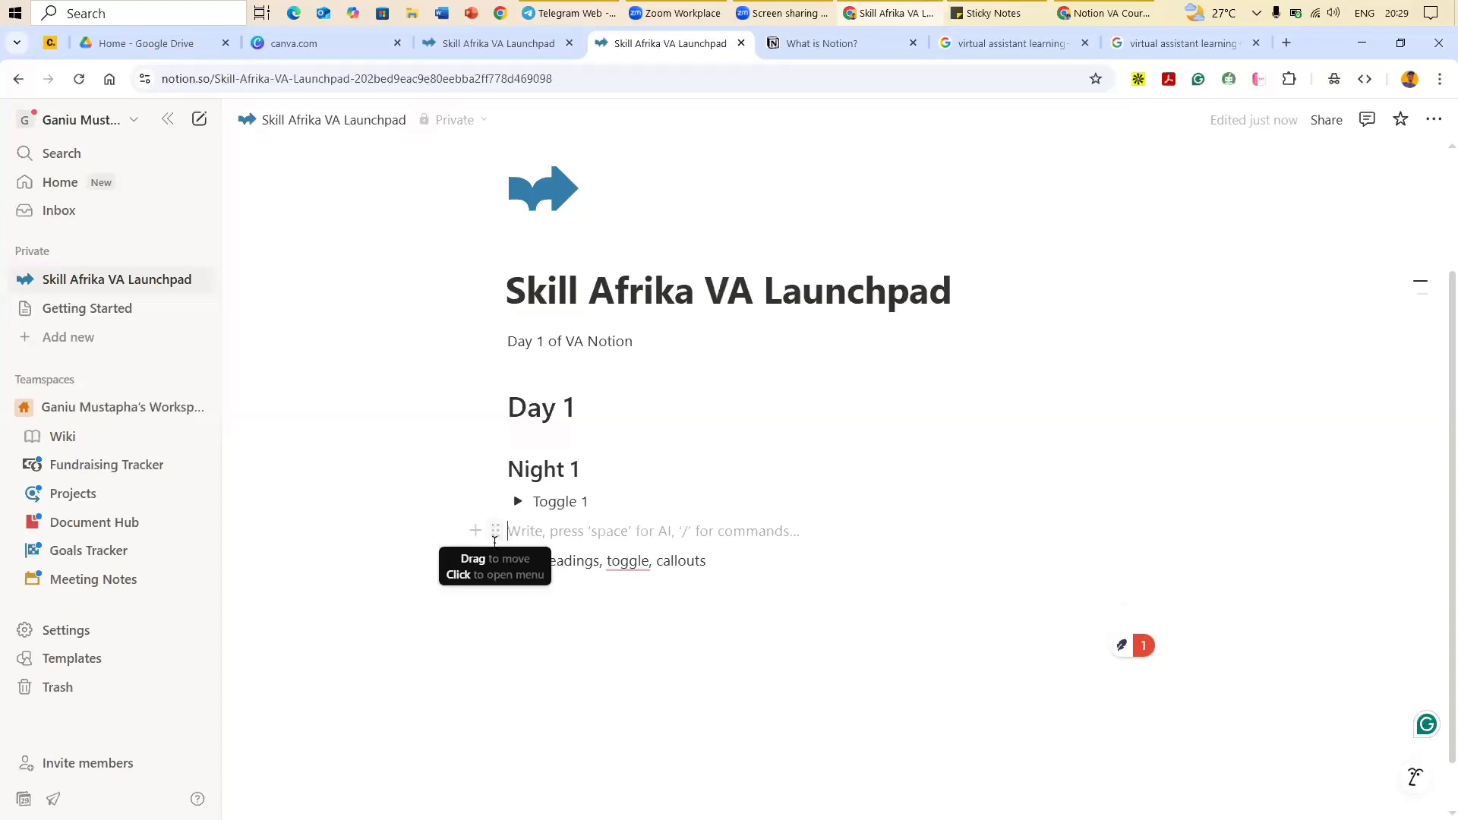
pyautogui.press('BackSpace')
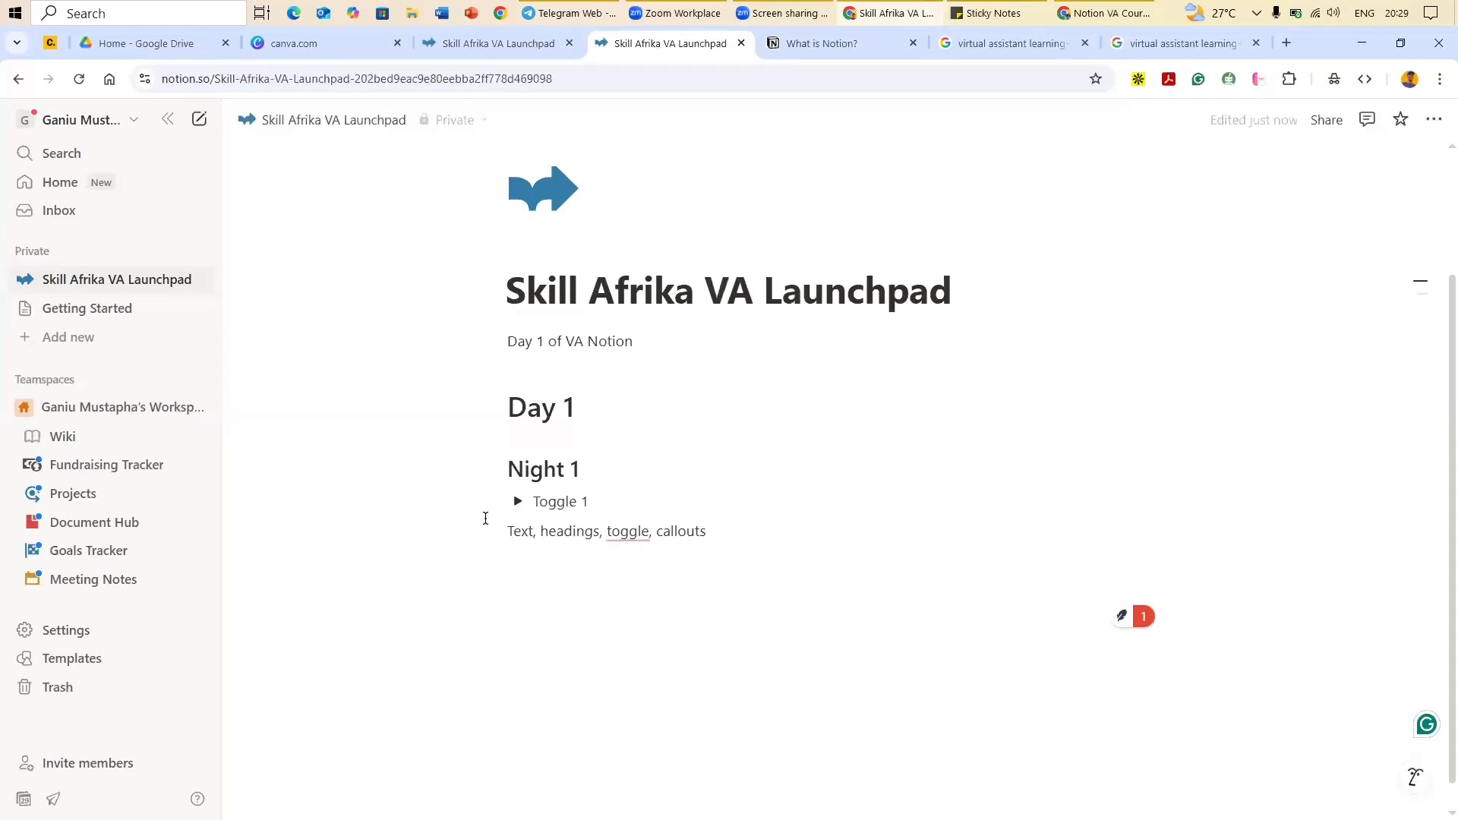
pyautogui.click(476, 509)
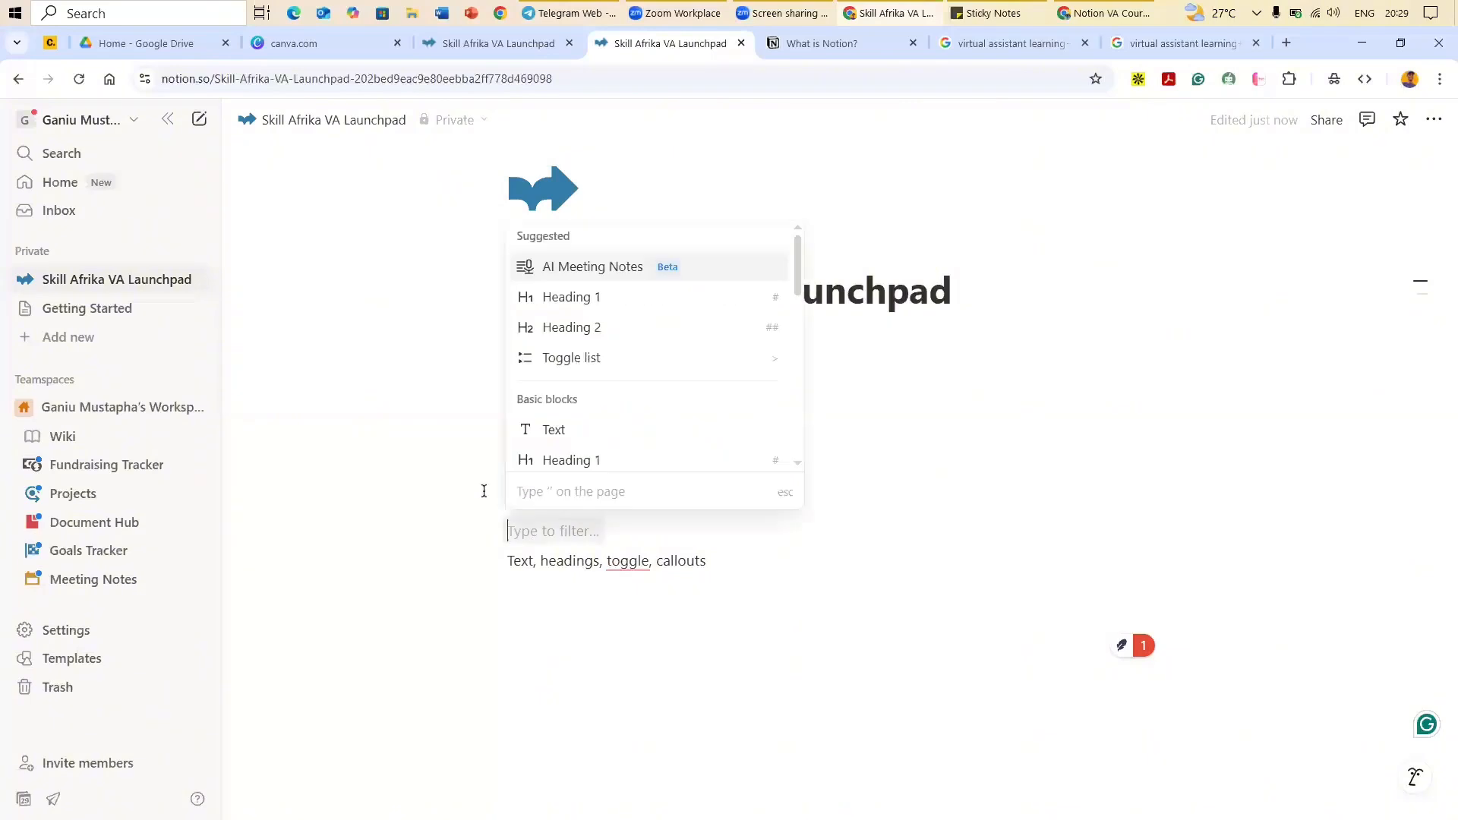
pyautogui.press('Escape')
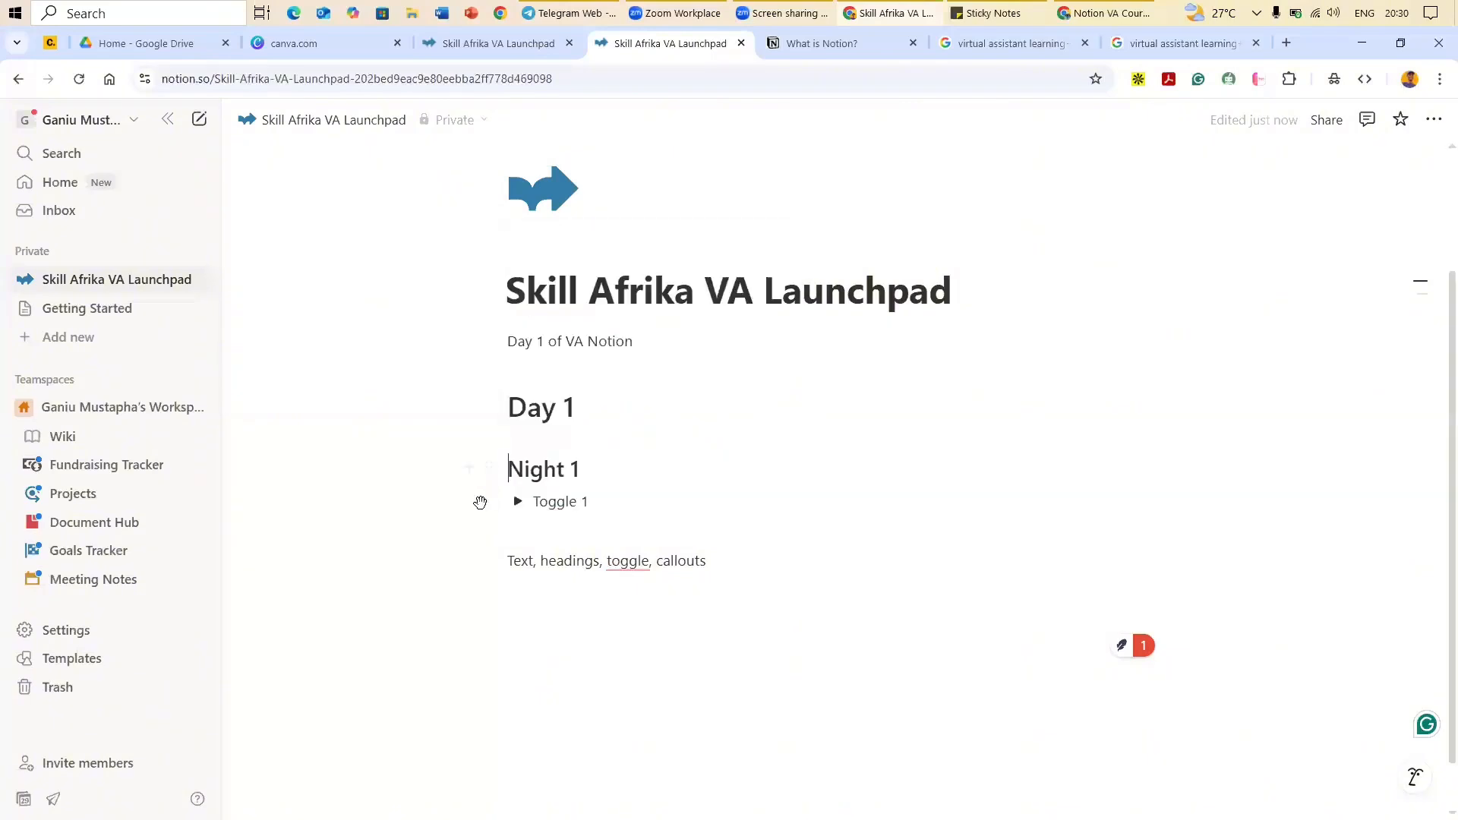
# Step: Insert a Callout block directly below Toggle 1
pyautogui.click(476, 502)
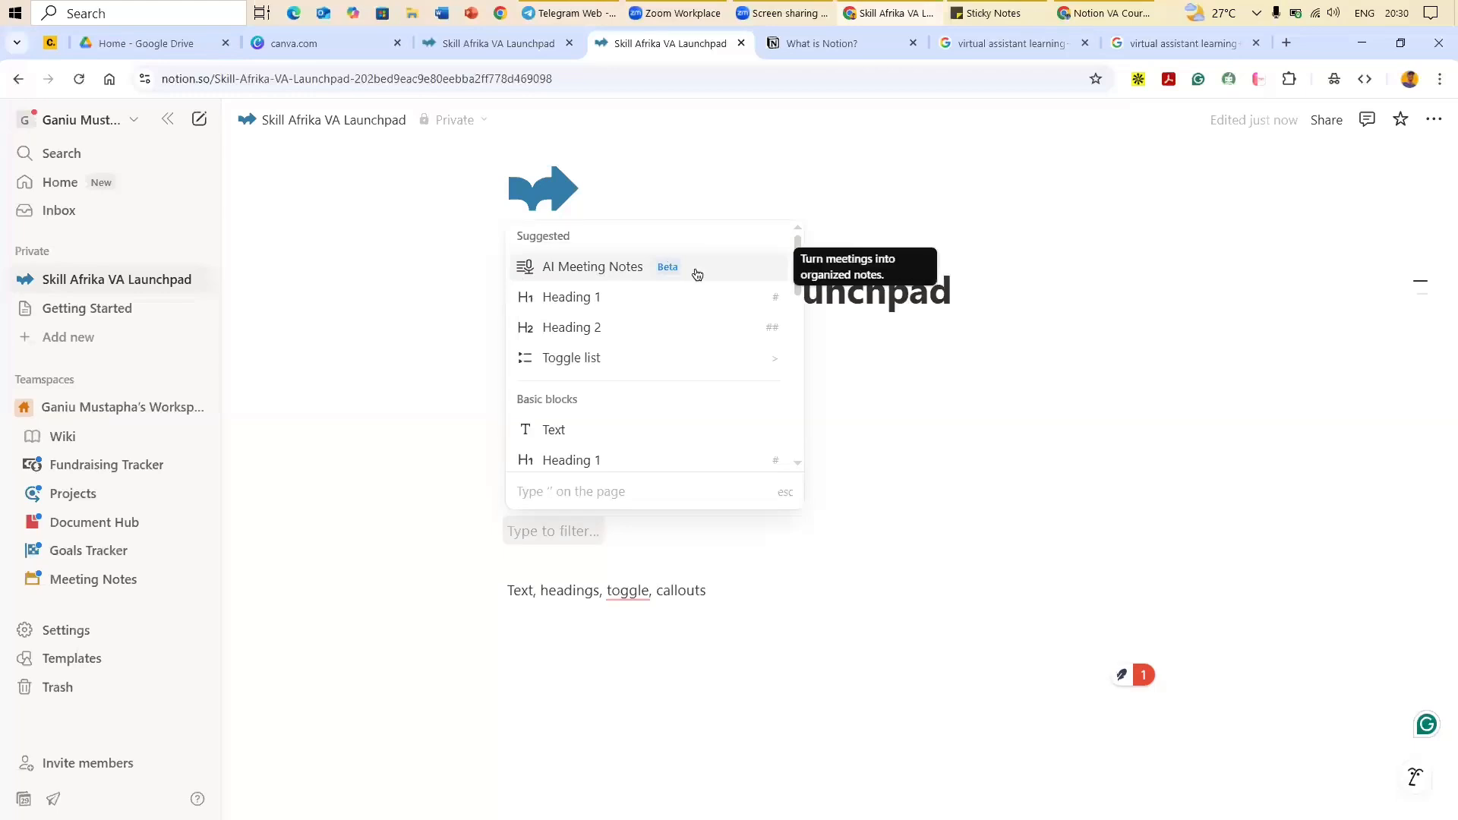
pyautogui.moveTo(797, 274); pyautogui.dragTo(797, 277)
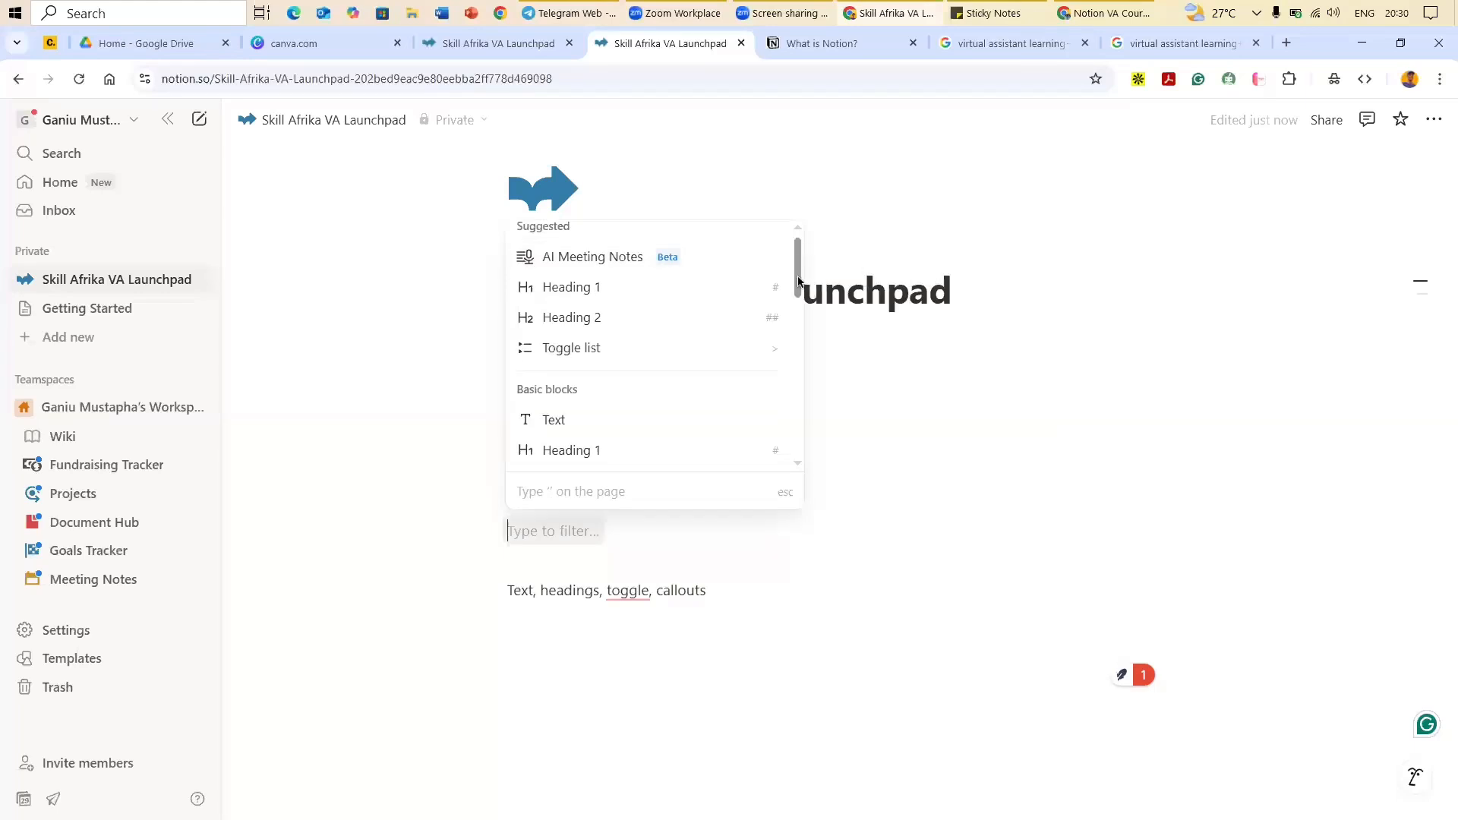
pyautogui.scroll(-3, 793, 302)
pyautogui.scroll(-1, 790, 330)
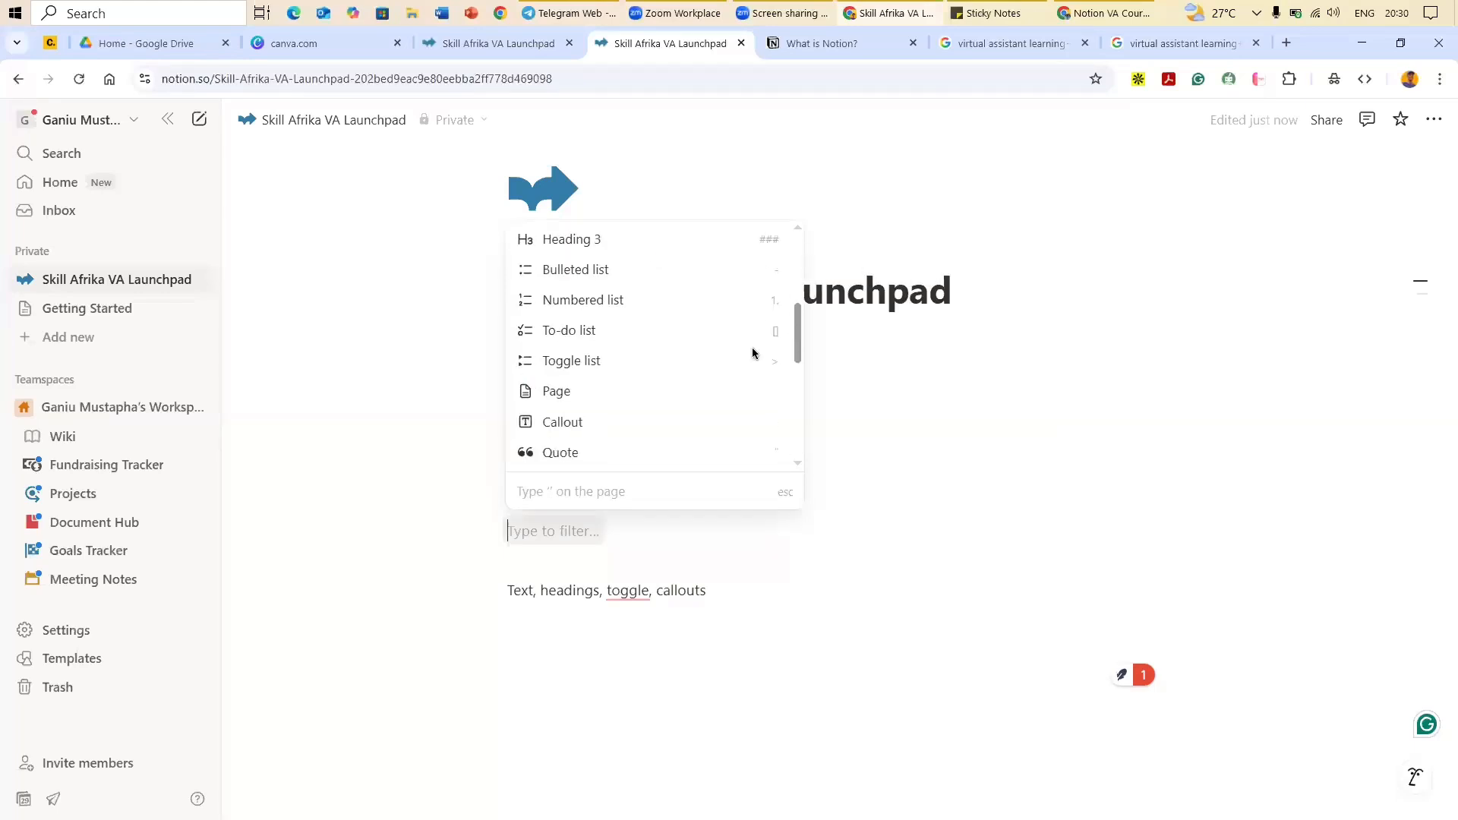
pyautogui.scroll(-1, 586, 352)
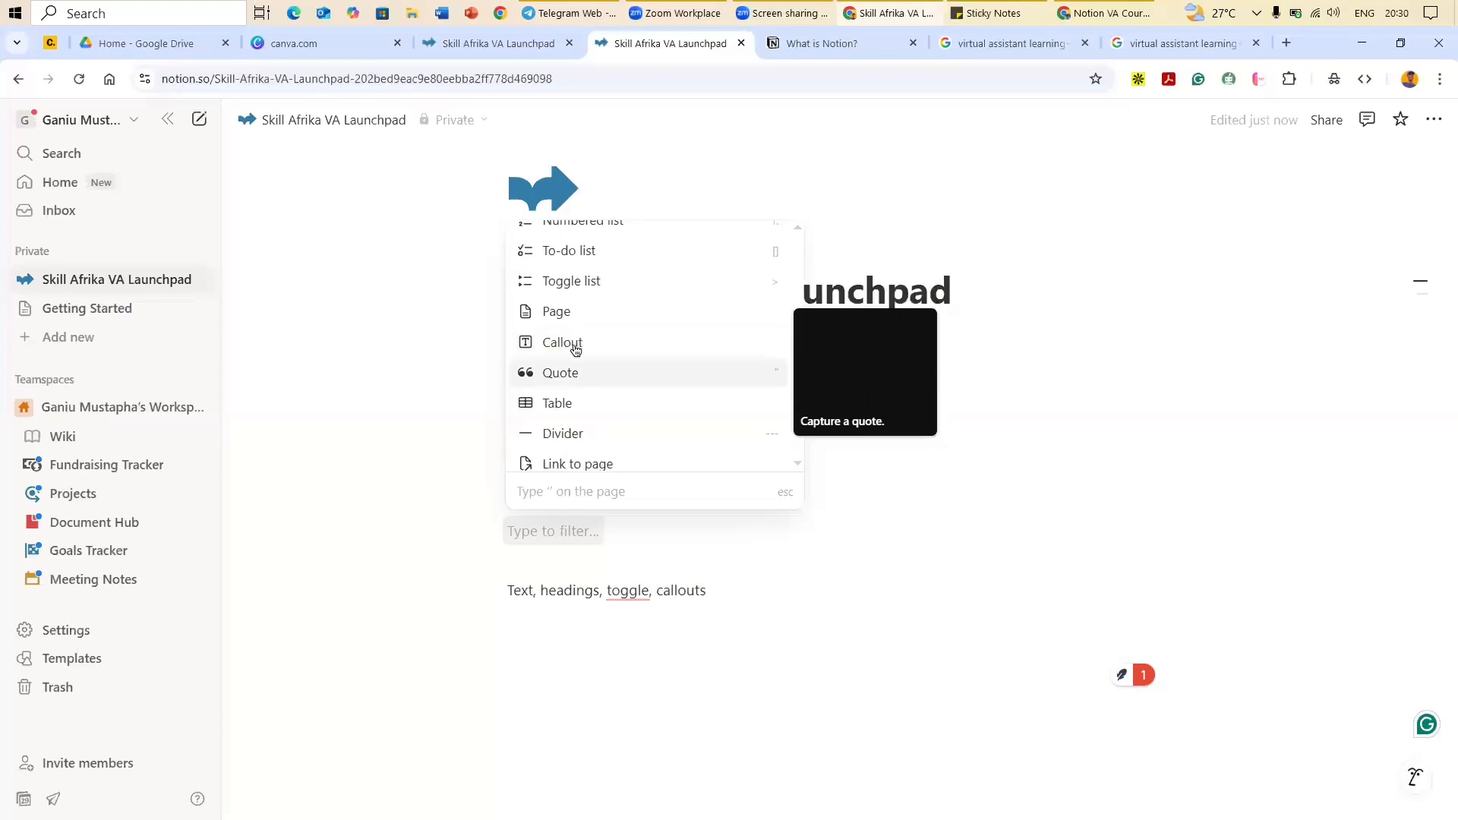
pyautogui.press('Return')
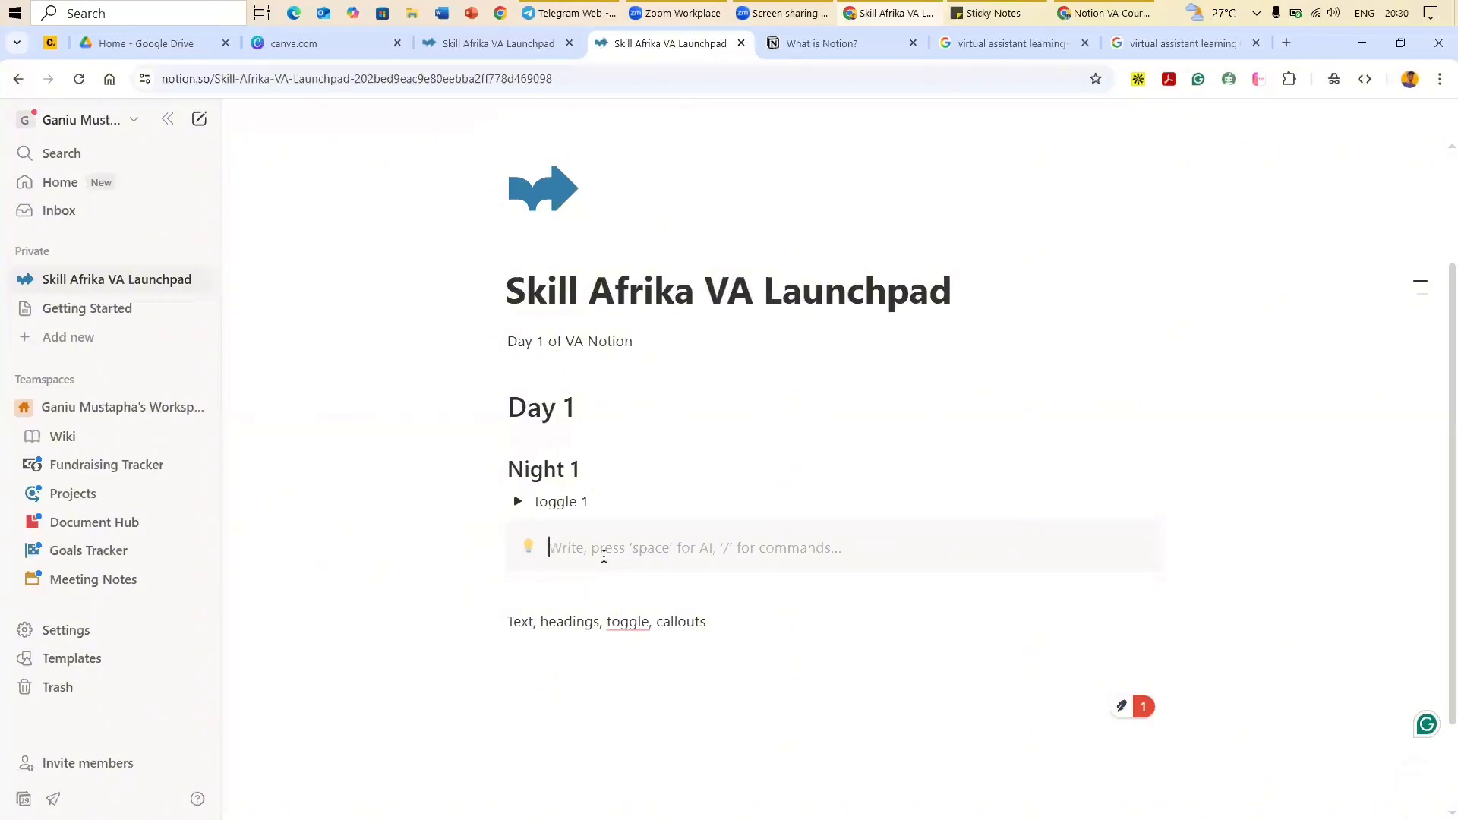
# Step: Write "THIS CLASS IS NOT ONLY FOR VIRTUAL ASSISTANTS" inside the new callout
pyautogui.write('THIS')
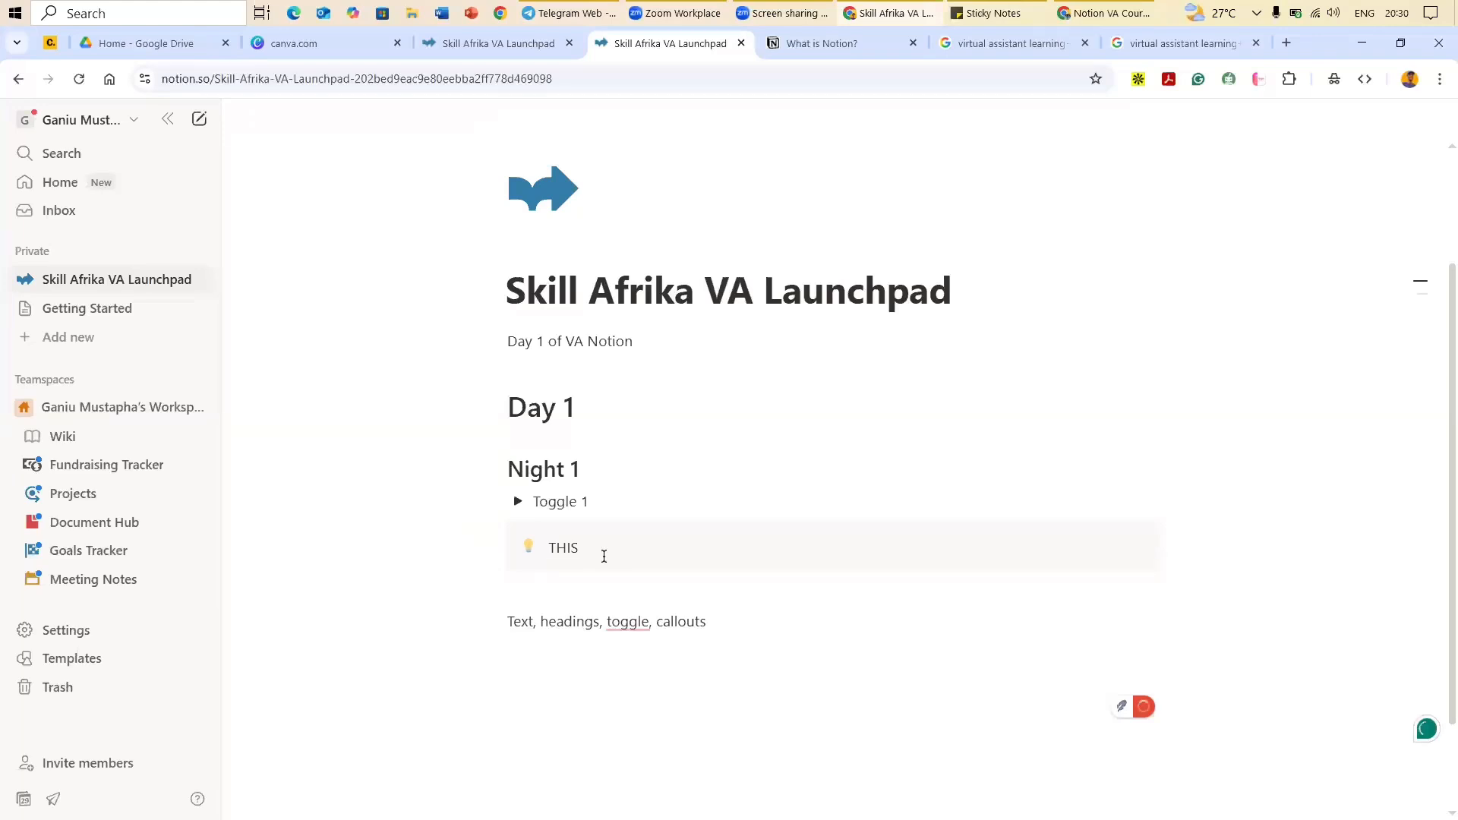
pyautogui.write(' CLASS IS NOT ONLY FO')
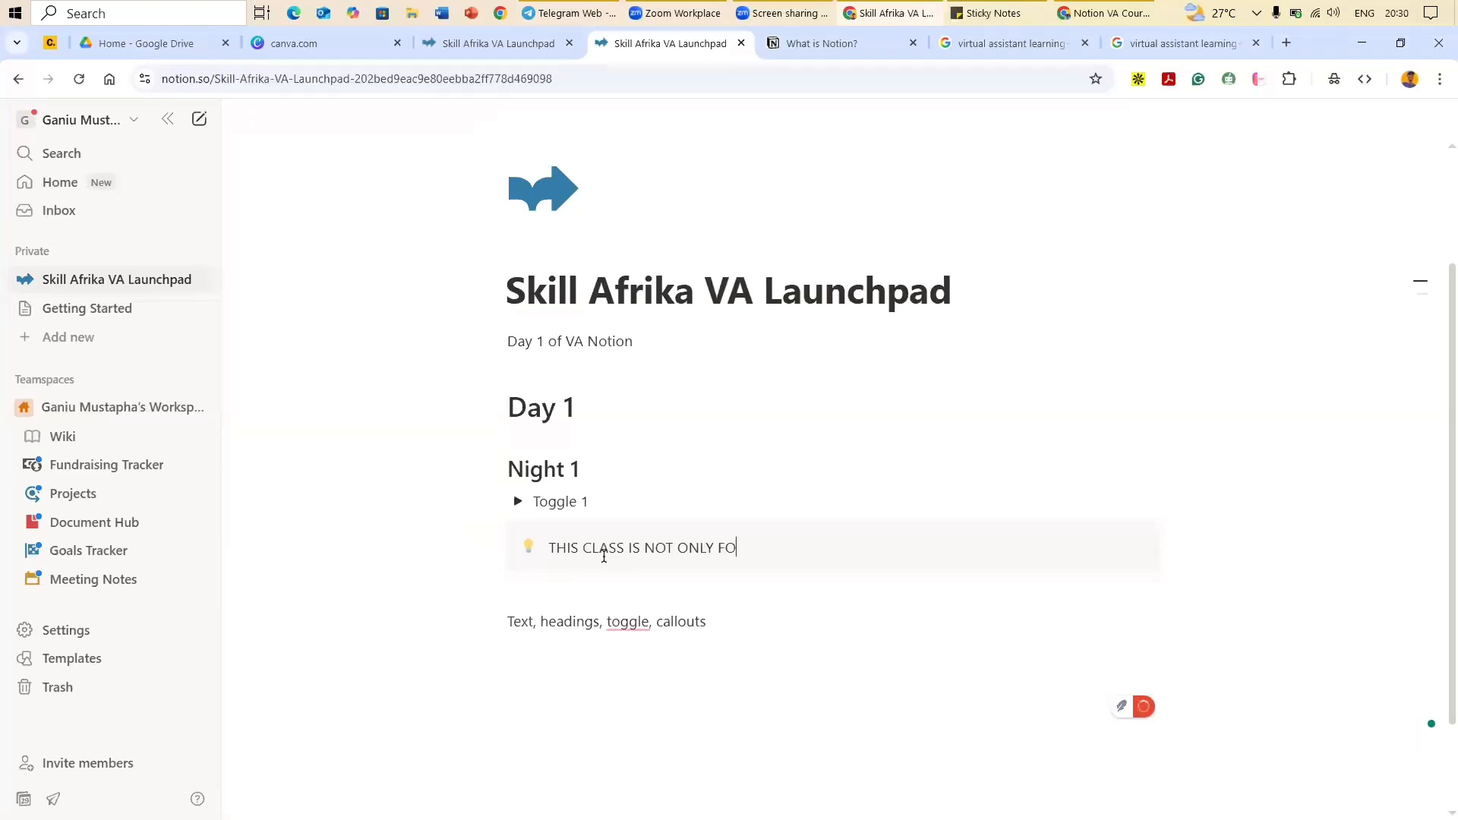
pyautogui.write('R VIRTUAL ASSISTANTS')
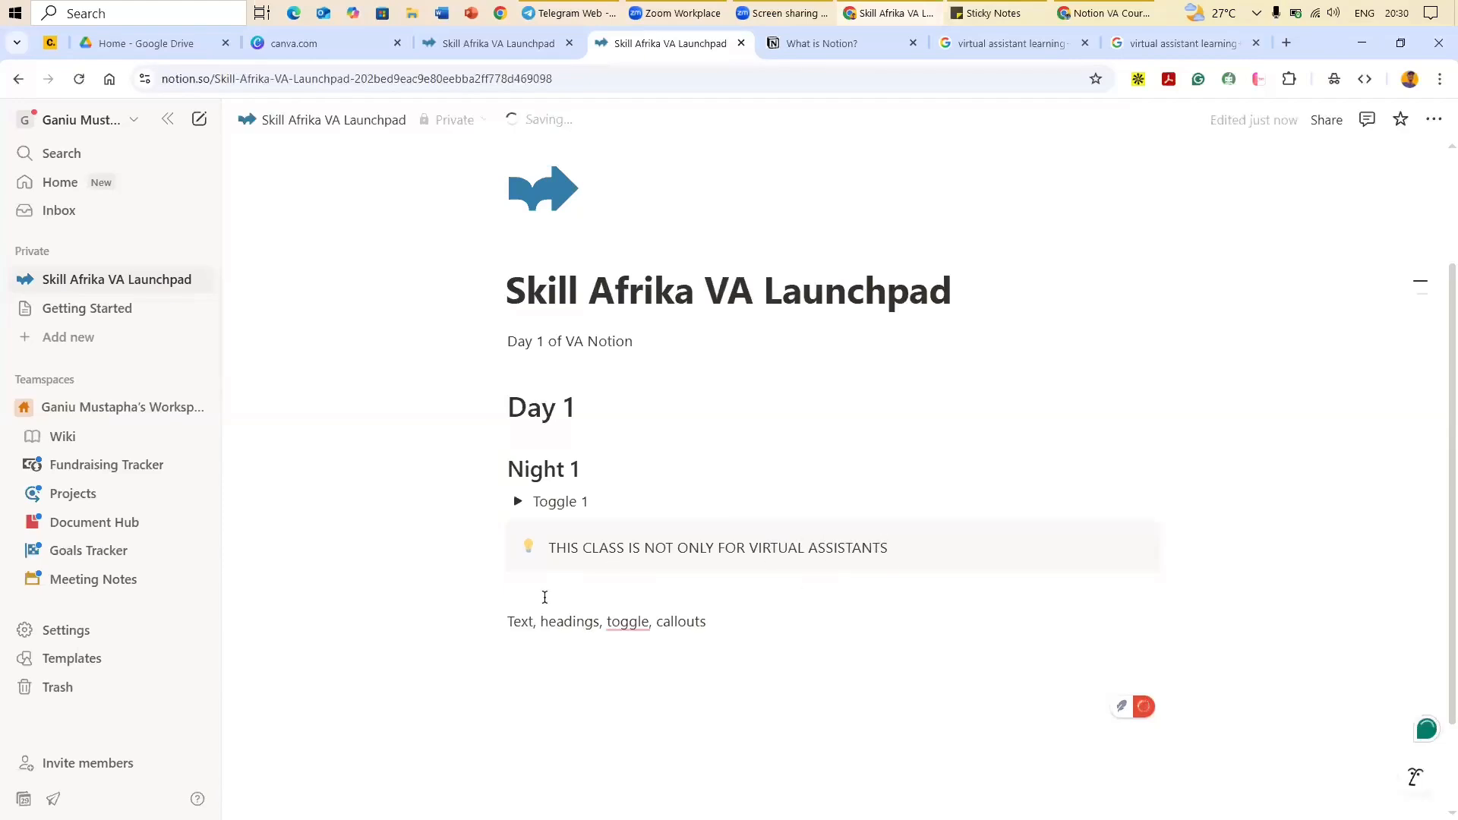
pyautogui.press('Escape')
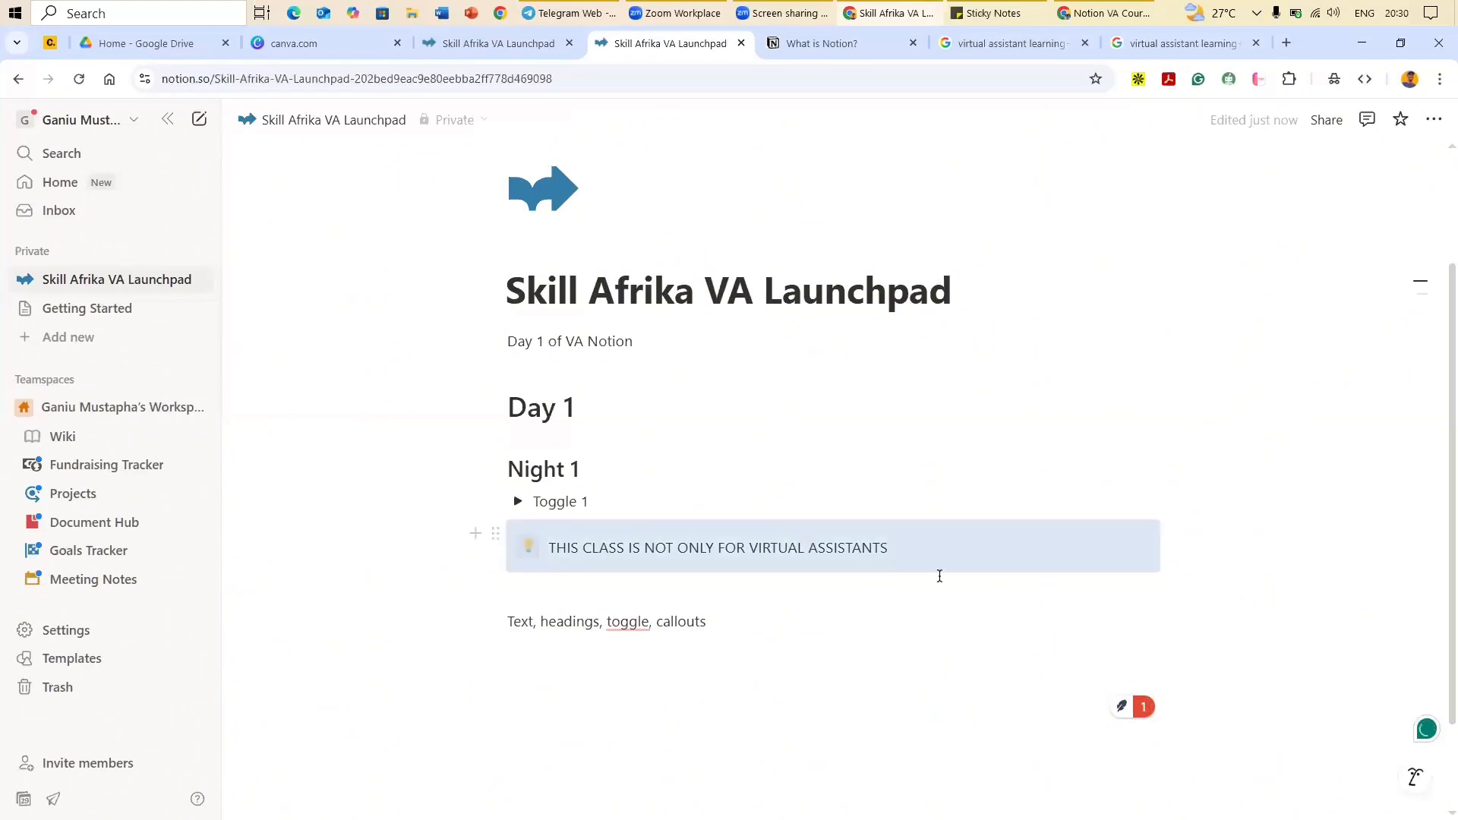
pyautogui.click(660, 577)
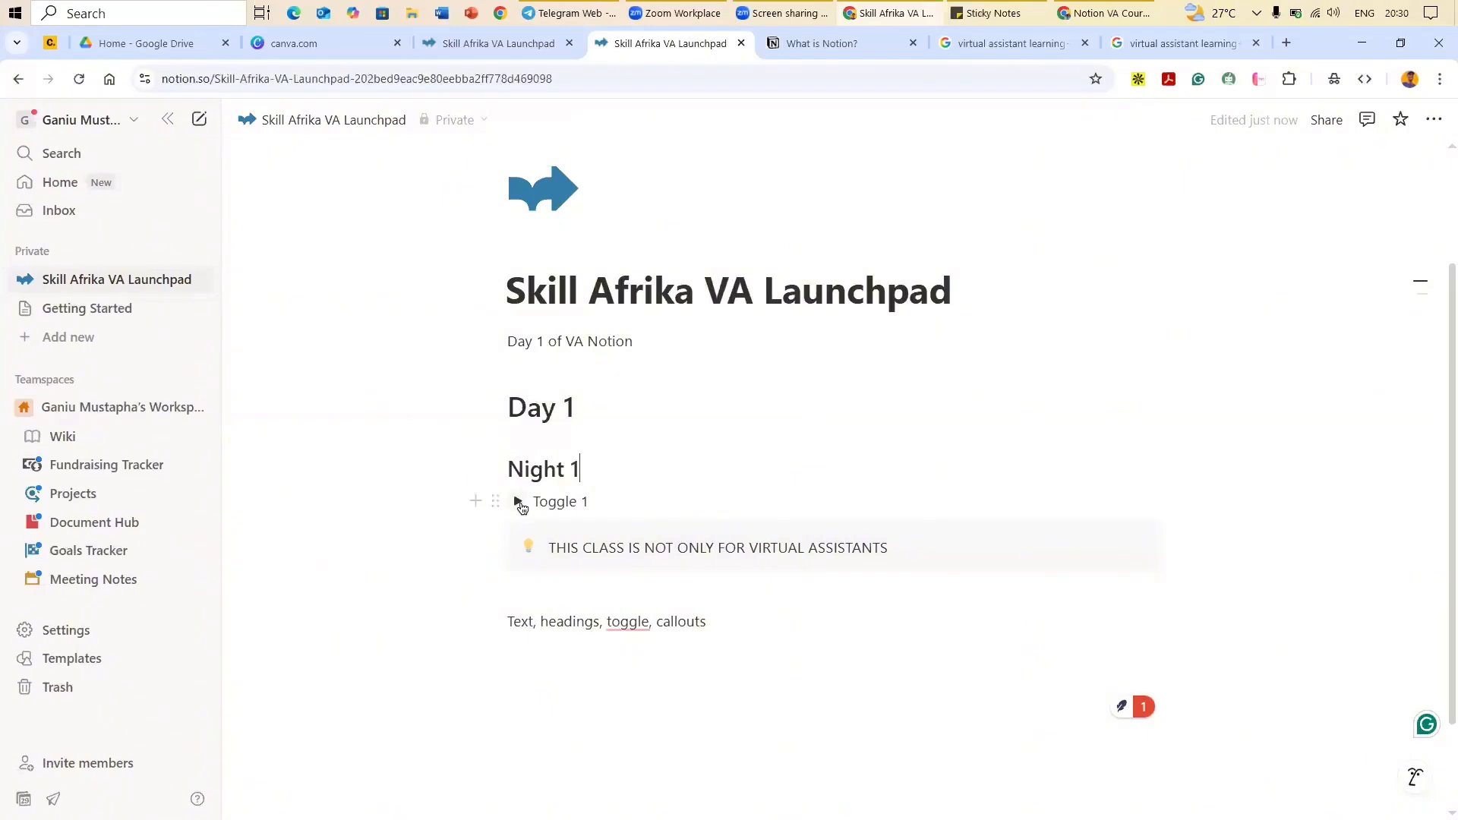
# Step: Review the lines hidden inside Toggle 1 and the Day 1 course outline in Sticky Notes
pyautogui.click(519, 502)
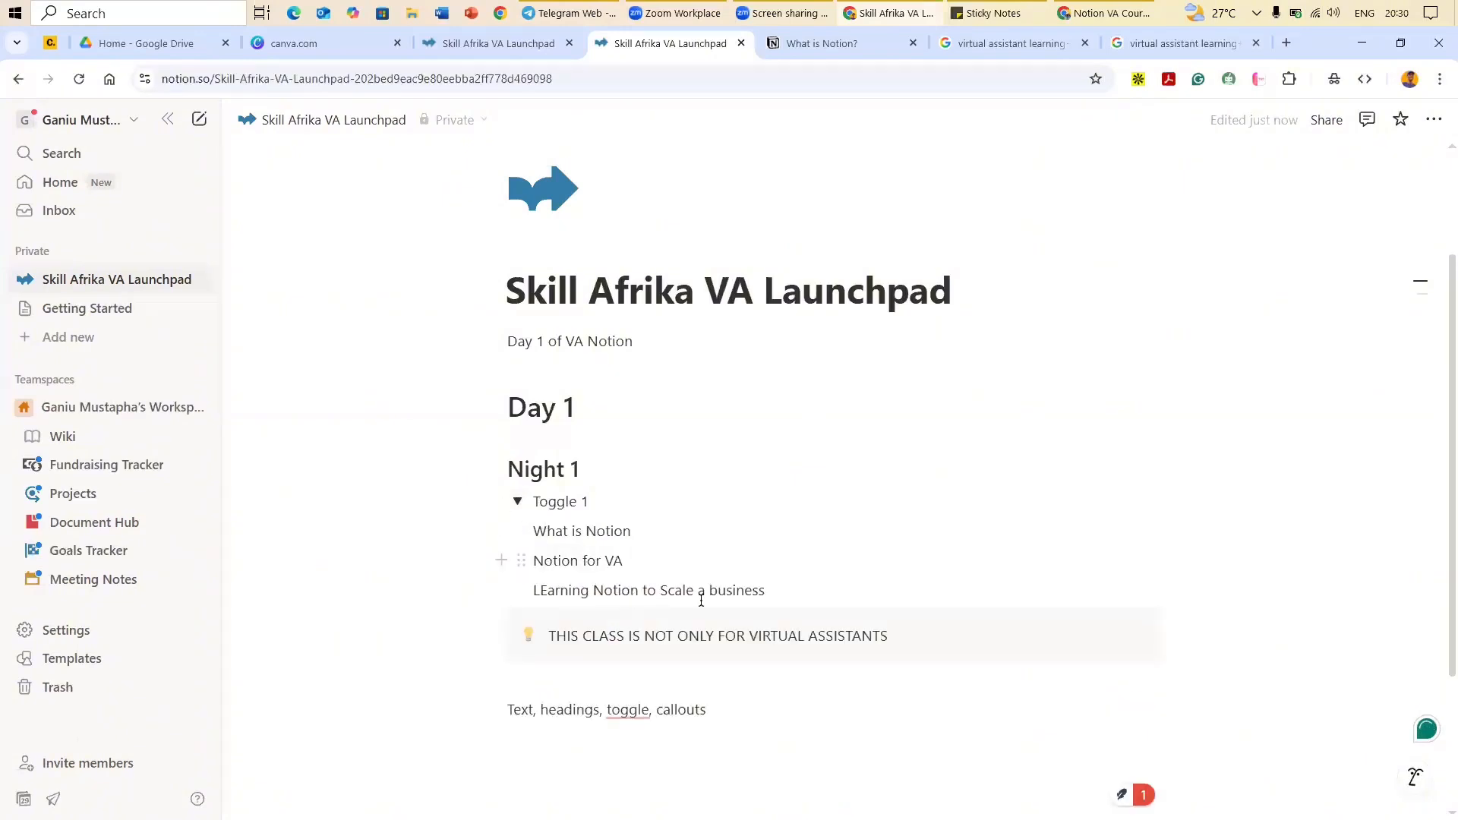
pyautogui.click(517, 501)
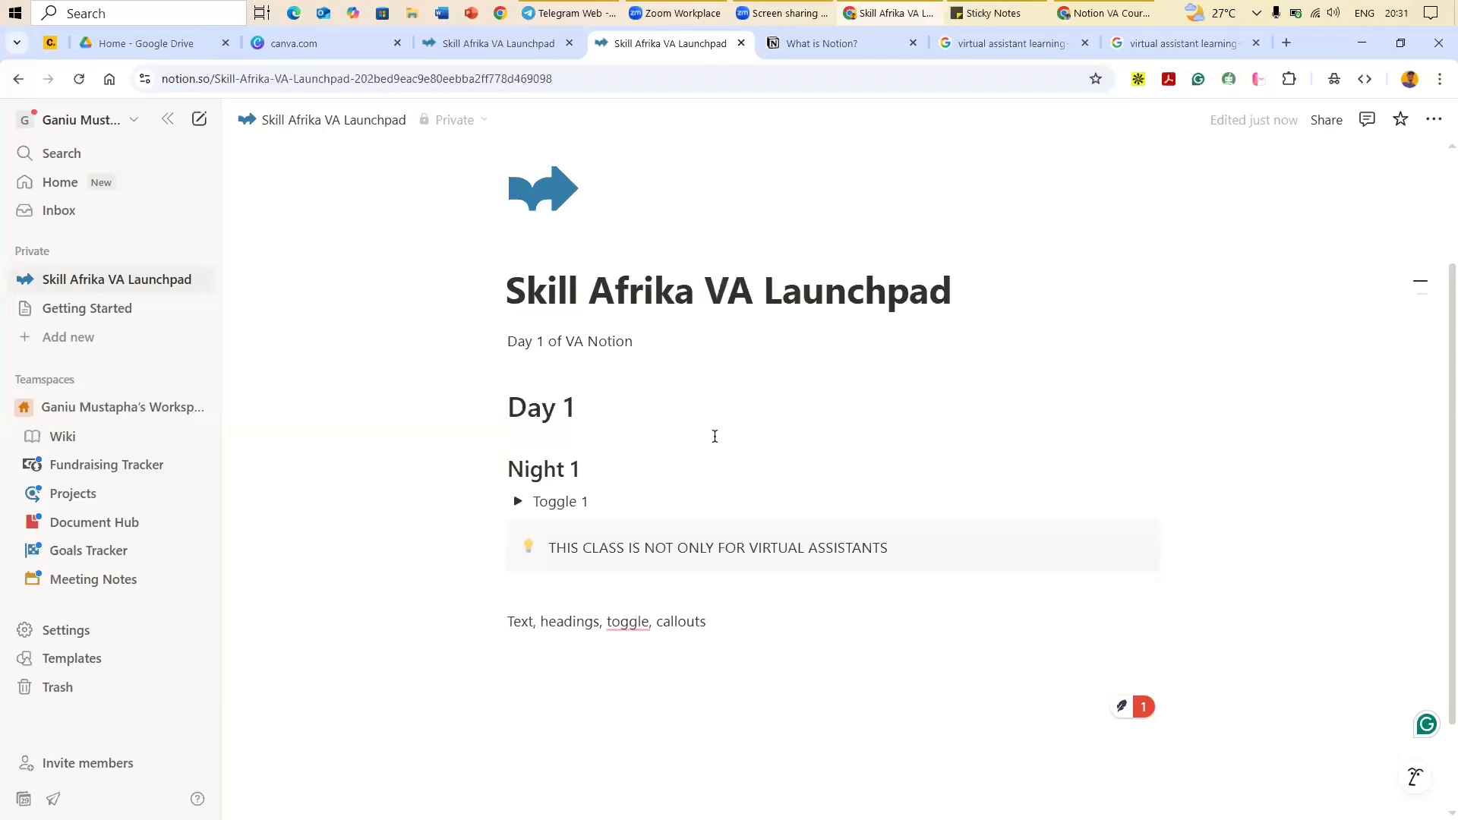
pyautogui.click(1019, 9)
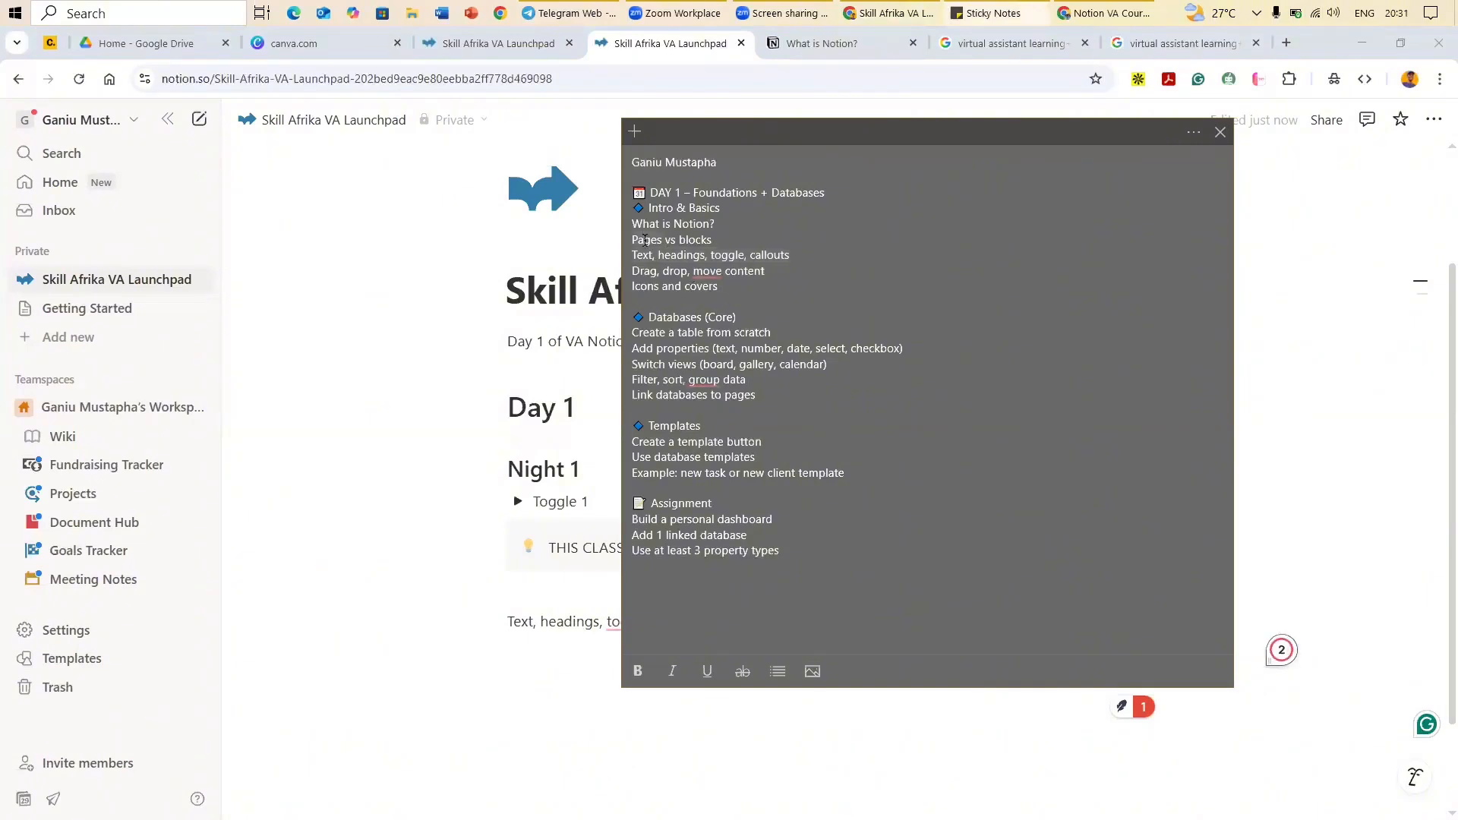
pyautogui.click(466, 313)
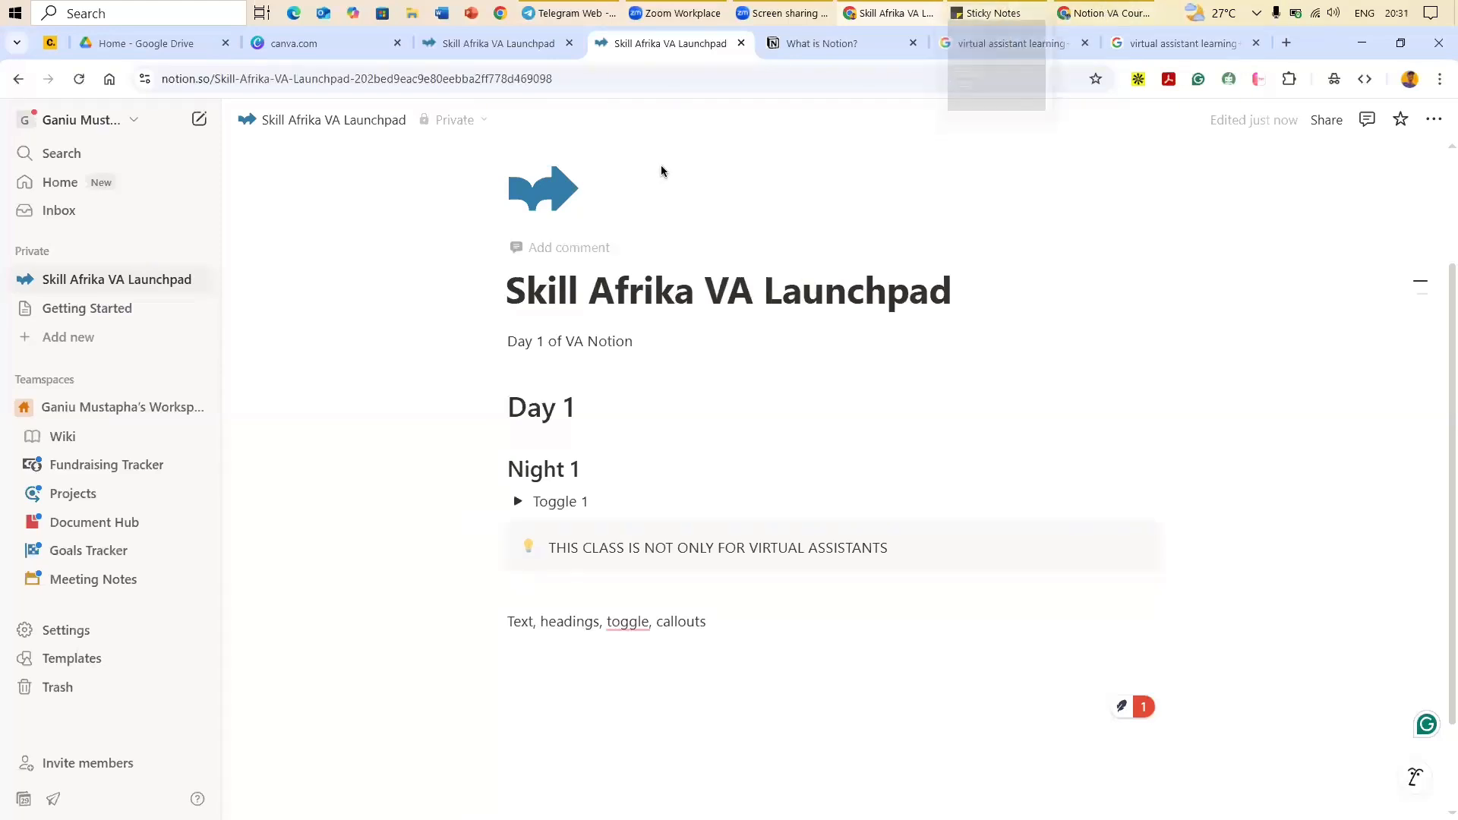
# Step: Open the cover choices for the Skill Afrika VA Launchpad page and look through the gallery images
pyautogui.scroll(3, 781, 194)
pyautogui.moveTo(1038, 170)
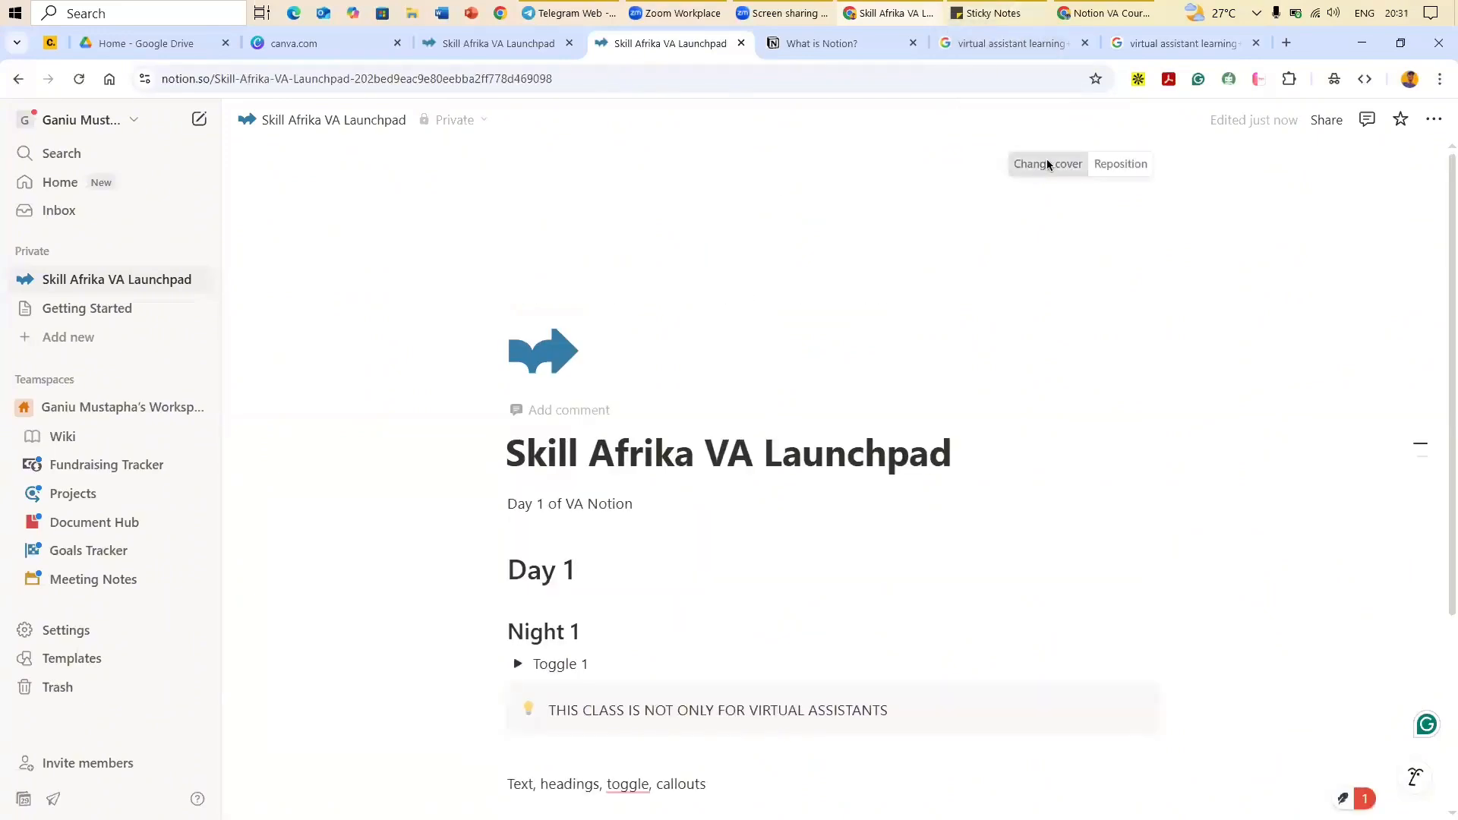
pyautogui.click(1047, 162)
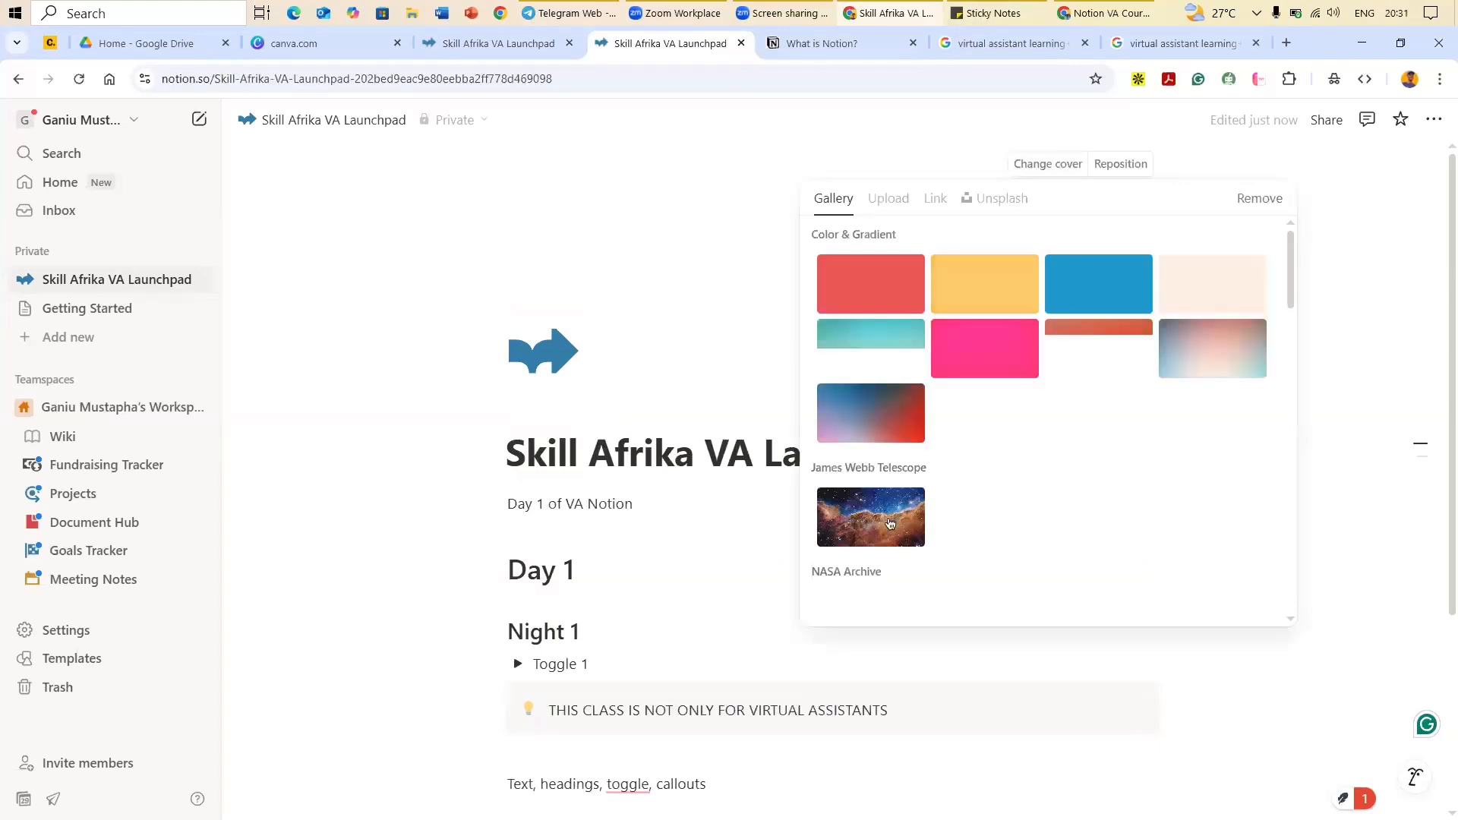
pyautogui.scroll(-5, 979, 267)
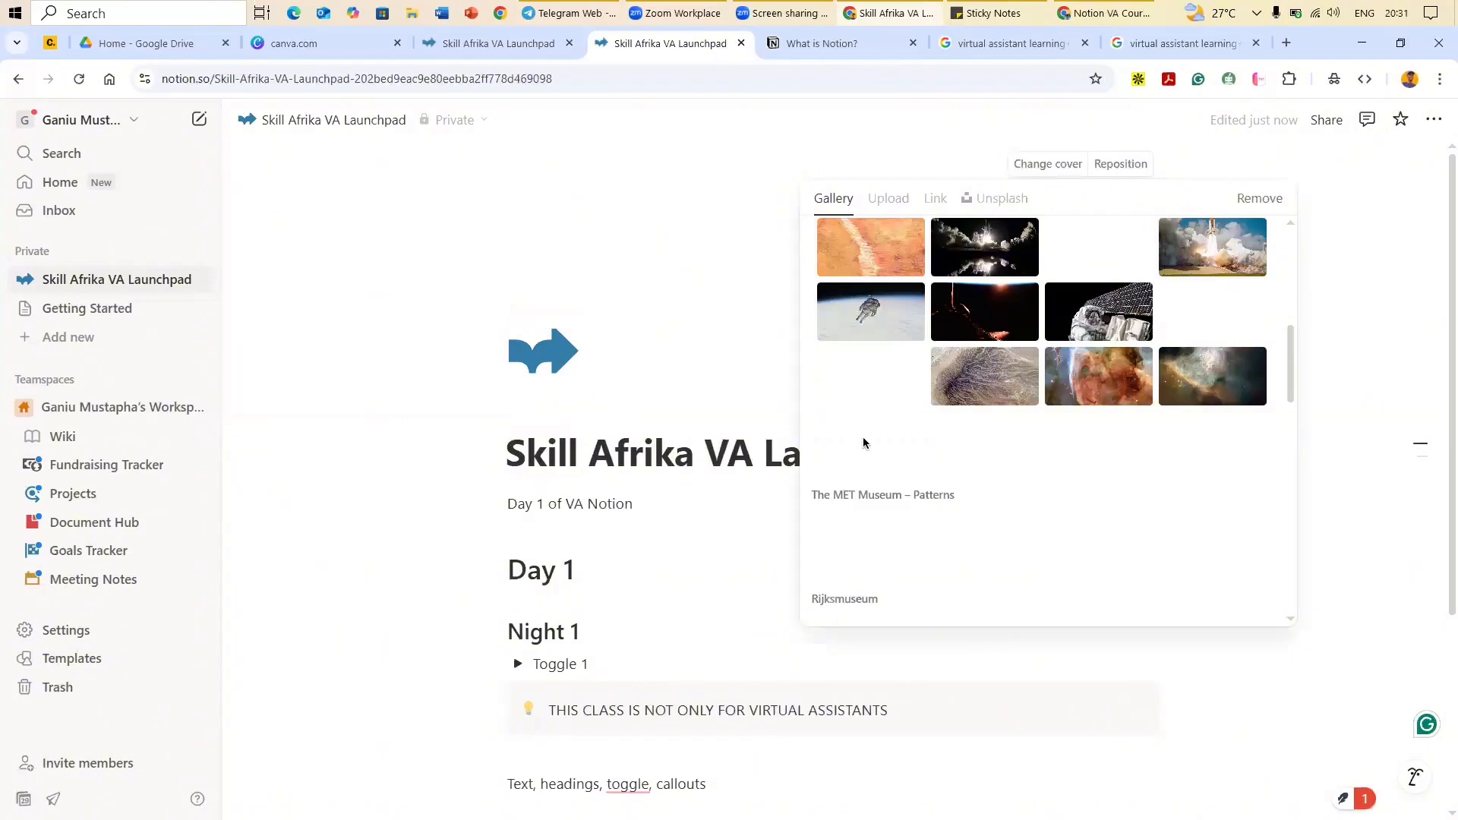
pyautogui.scroll(-5, 980, 368)
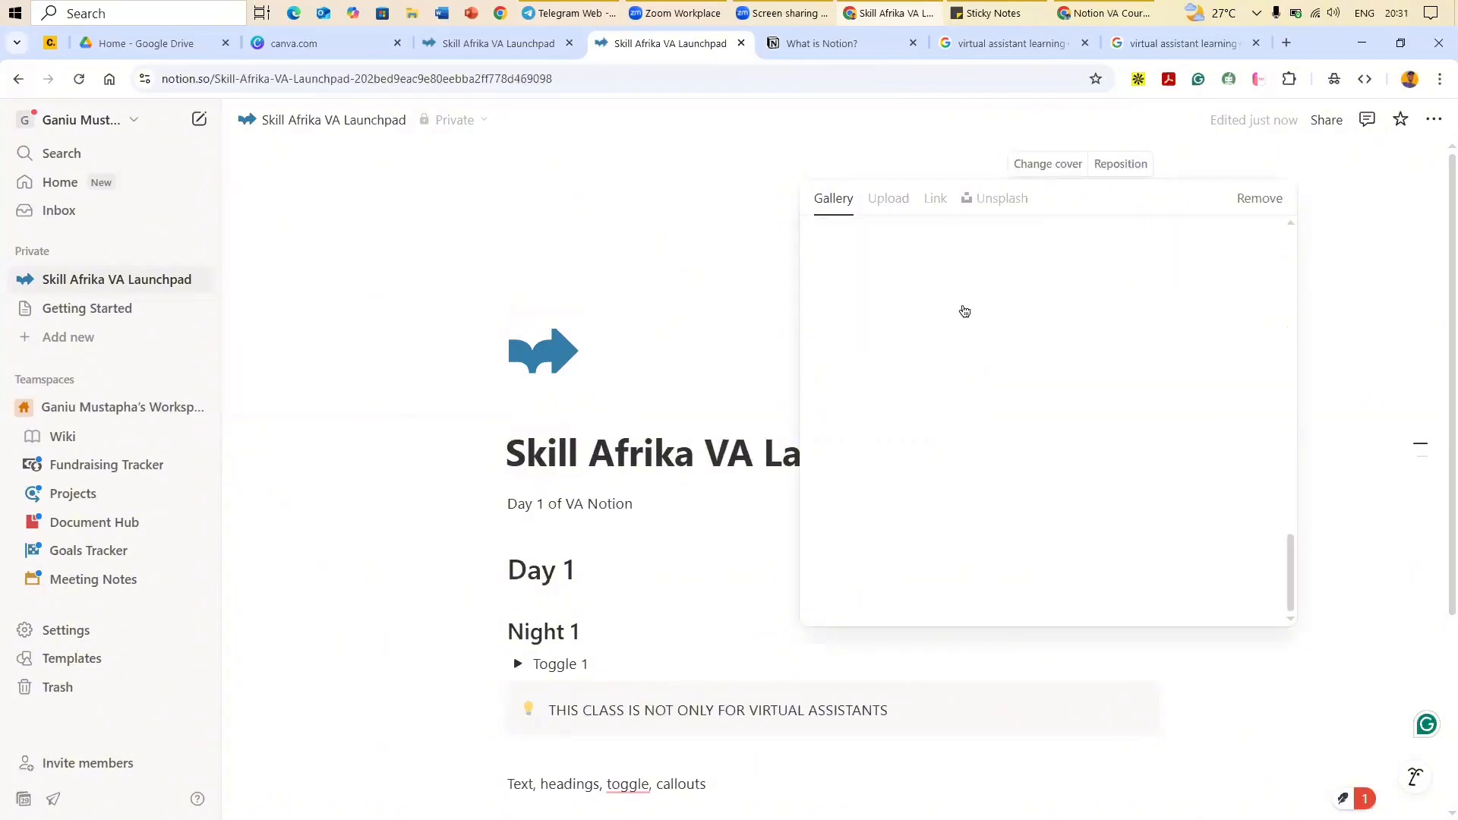
# Step: Search Unsplash for cover images matching "VIRTUAL ASSISTANT"
pyautogui.click(994, 198)
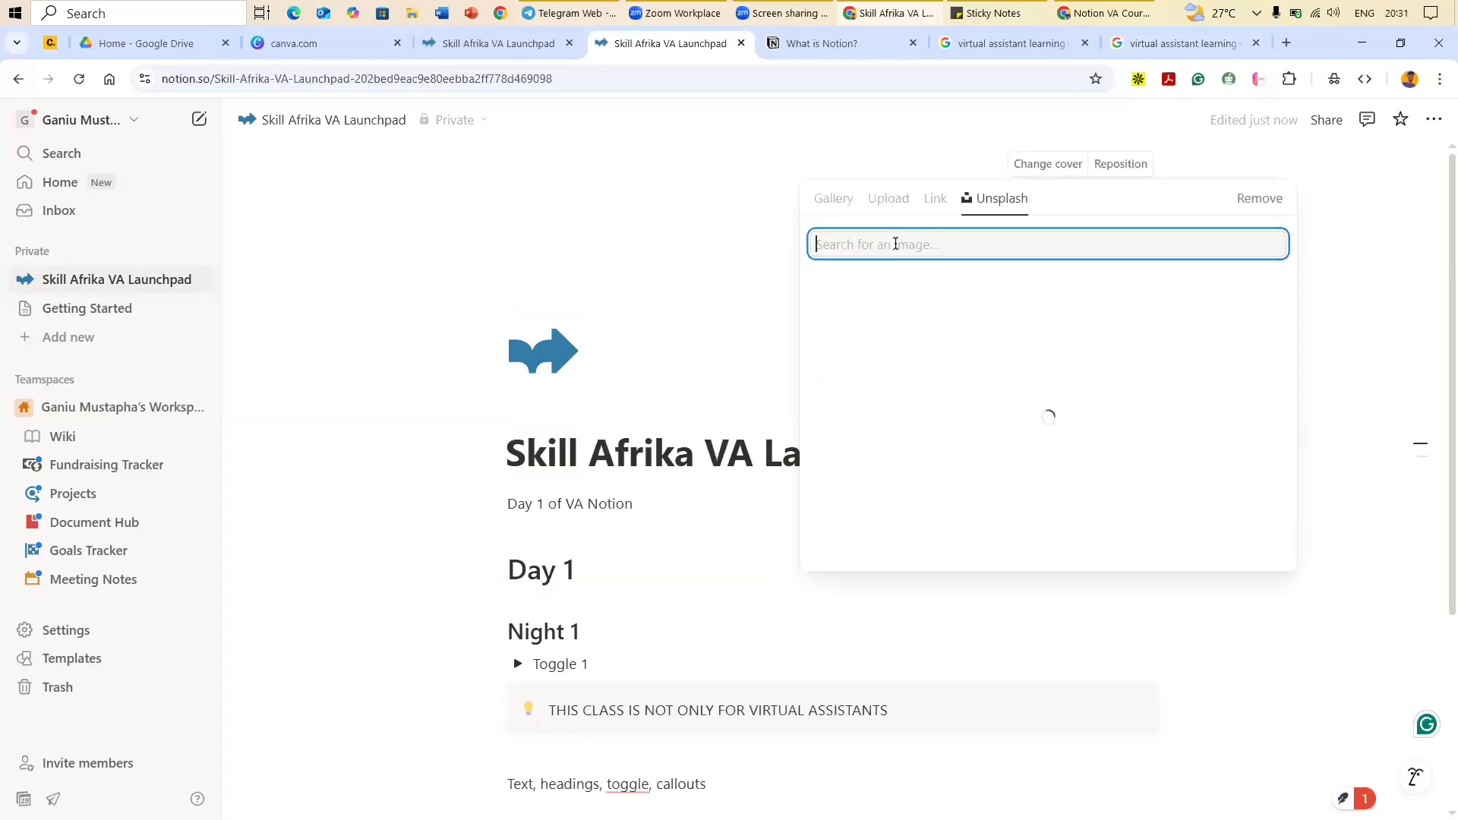
pyautogui.write('V')
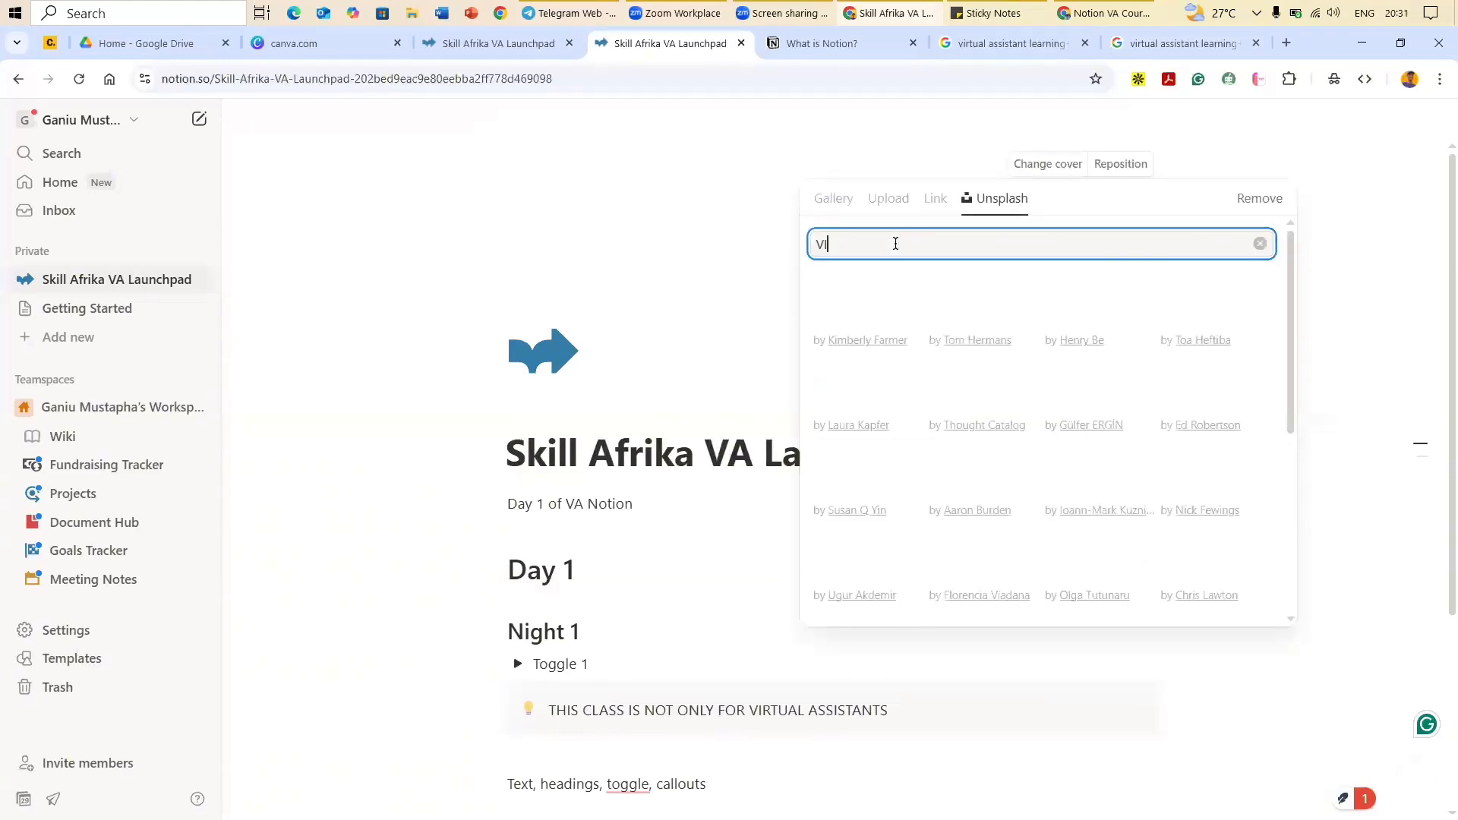
pyautogui.write('IRTUAL ASSIST')
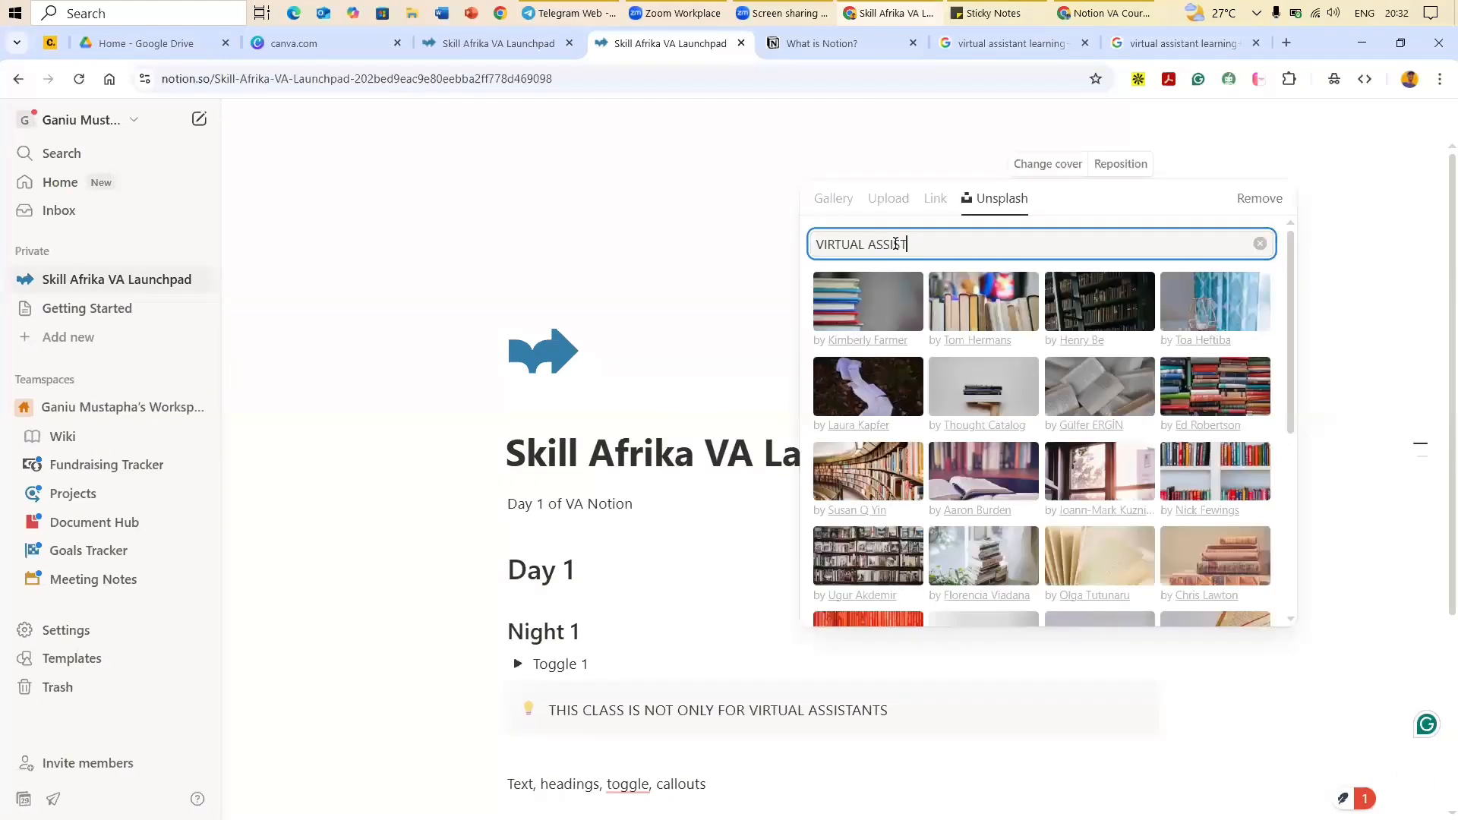
pyautogui.write('ANT')
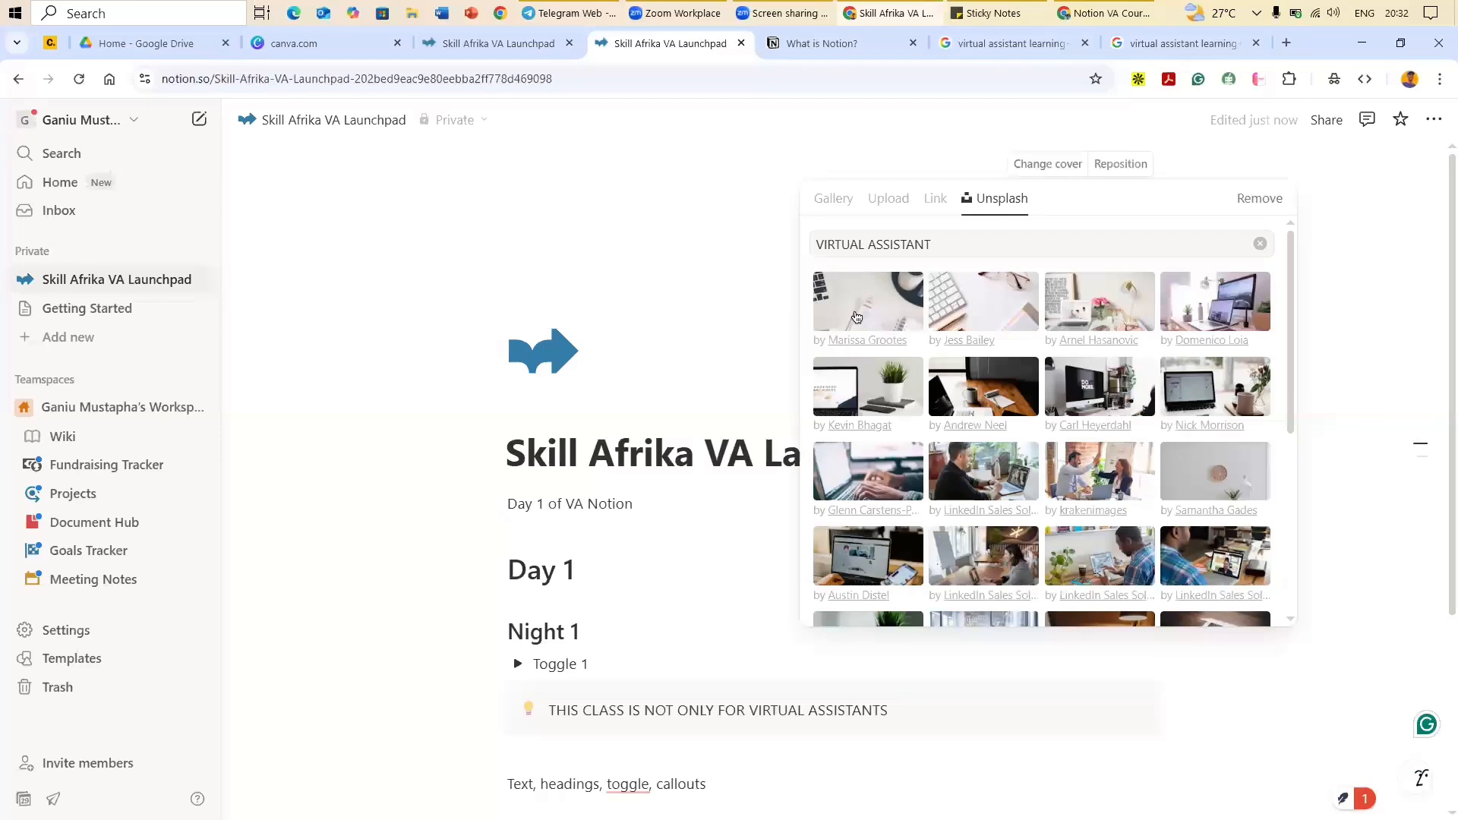
# Step: Set the page cover to the NASA Archive gallery's black-and-white photo of people working at a control panel
pyautogui.click(845, 200)
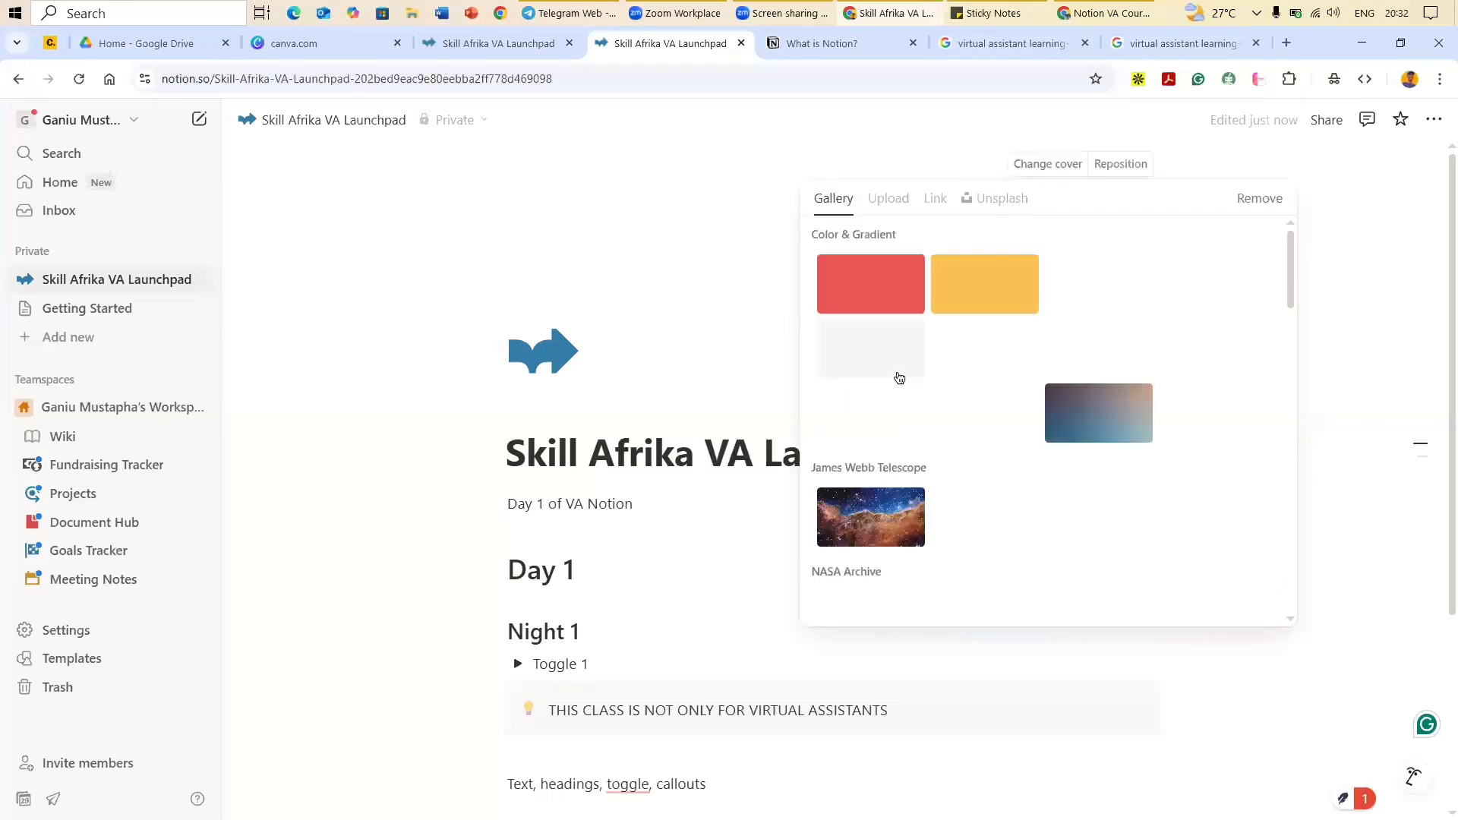
pyautogui.scroll(-5, 1100, 423)
pyautogui.scroll(2, 1061, 423)
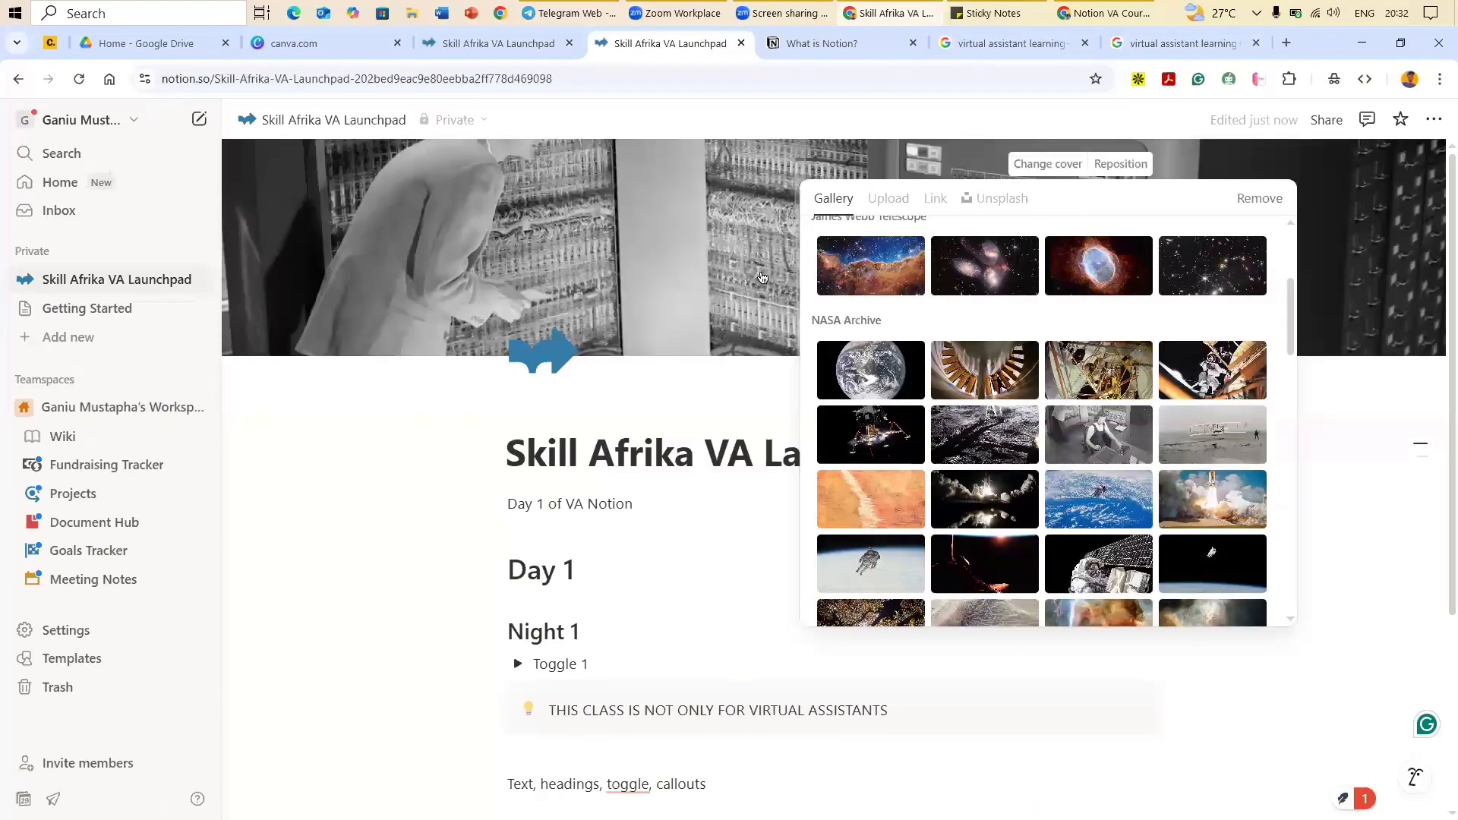
pyautogui.click(1113, 447)
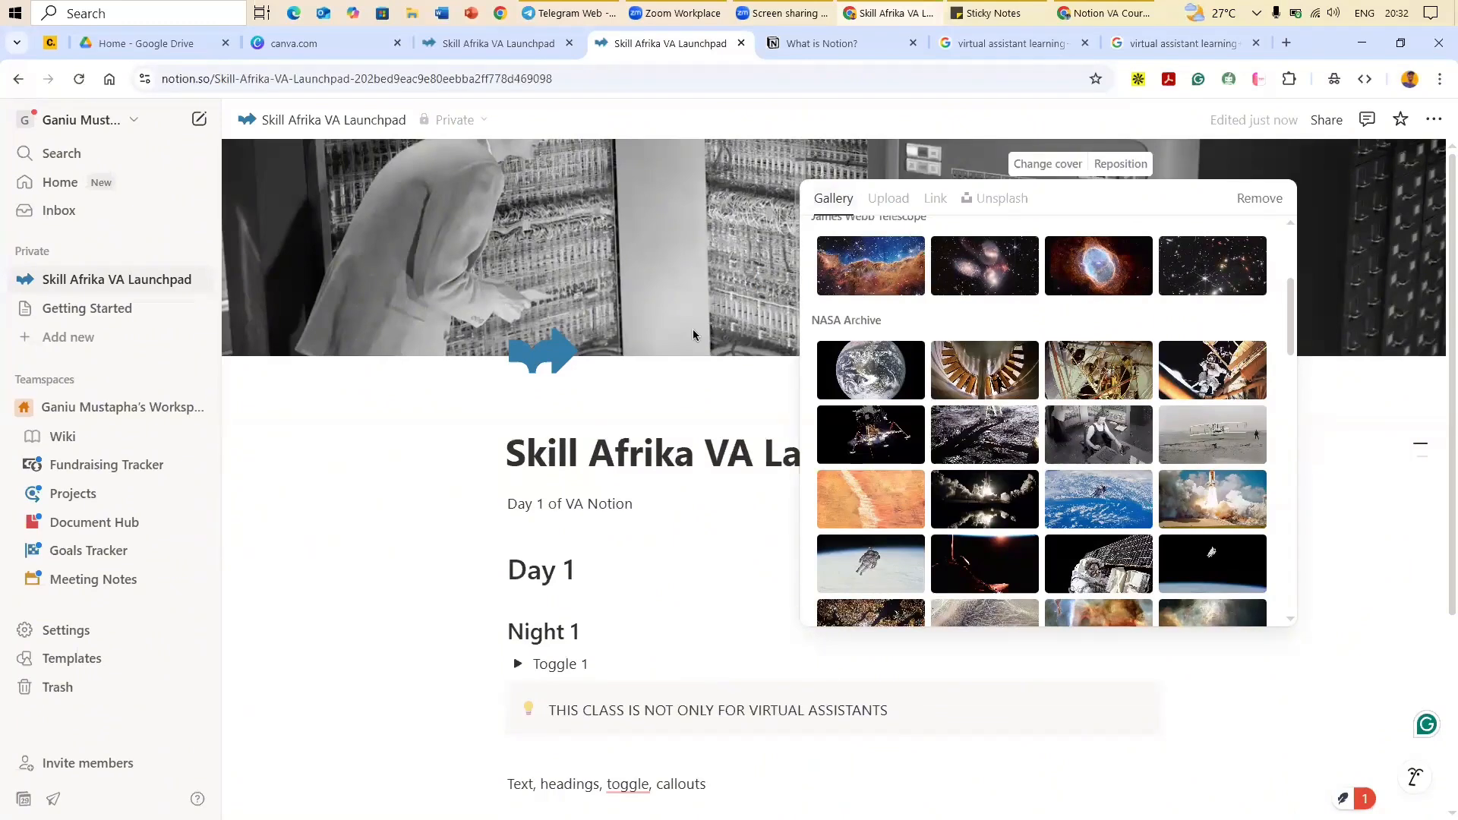
pyautogui.click(481, 234)
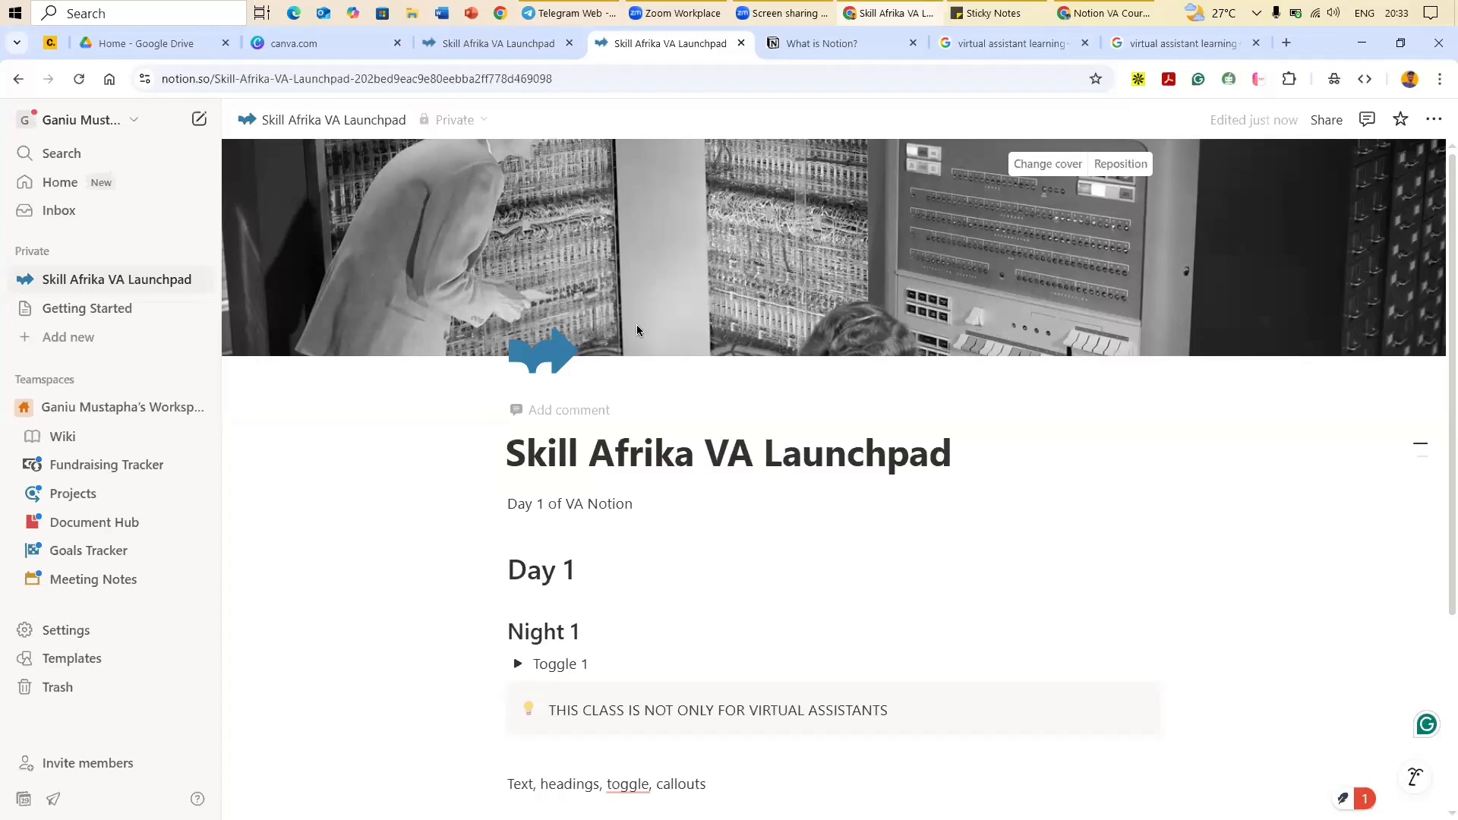
pyautogui.scroll(-4, 735, 273)
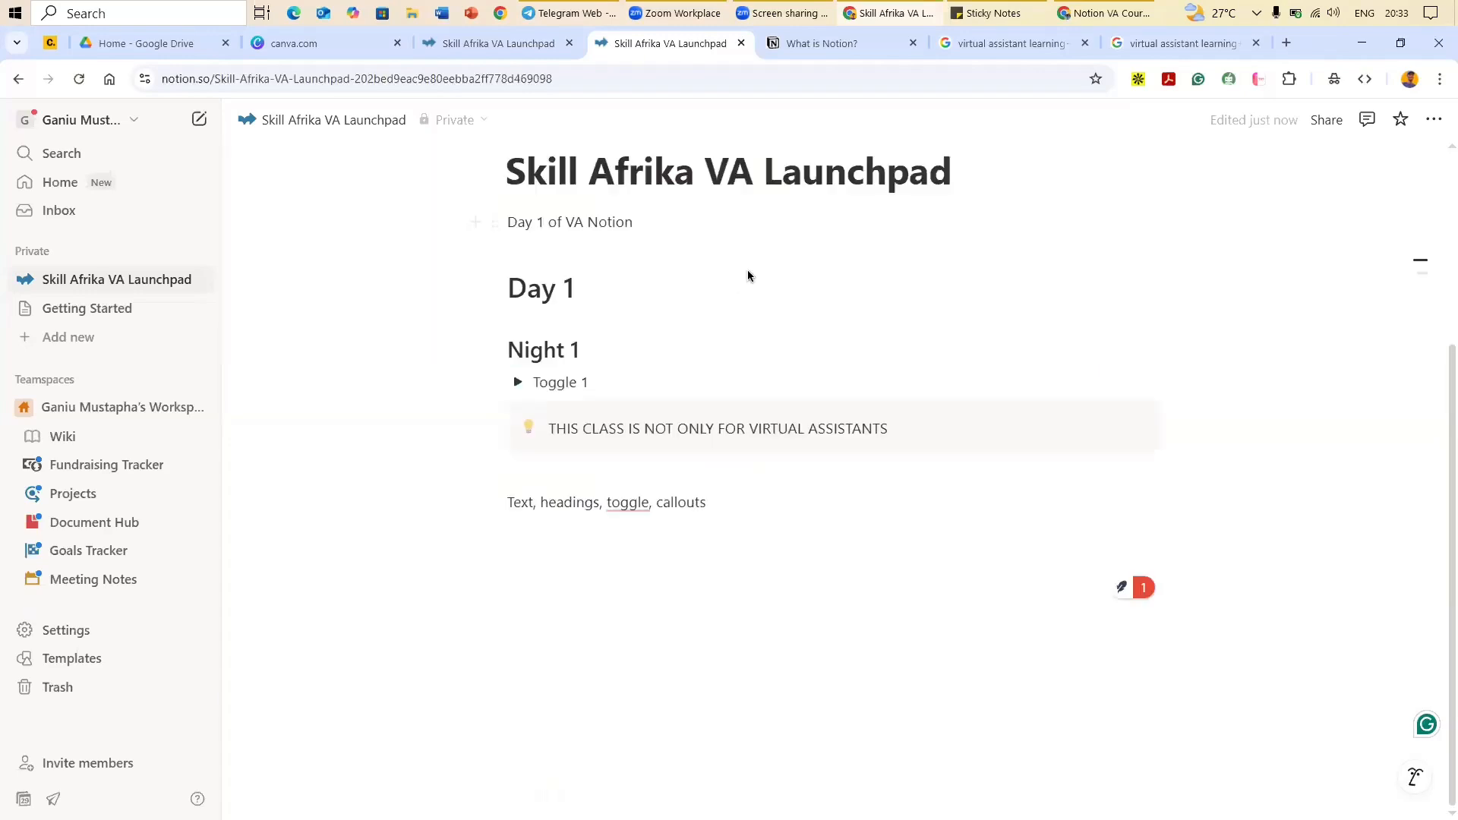
pyautogui.scroll(-1, 665, 425)
pyautogui.scroll(4, 659, 431)
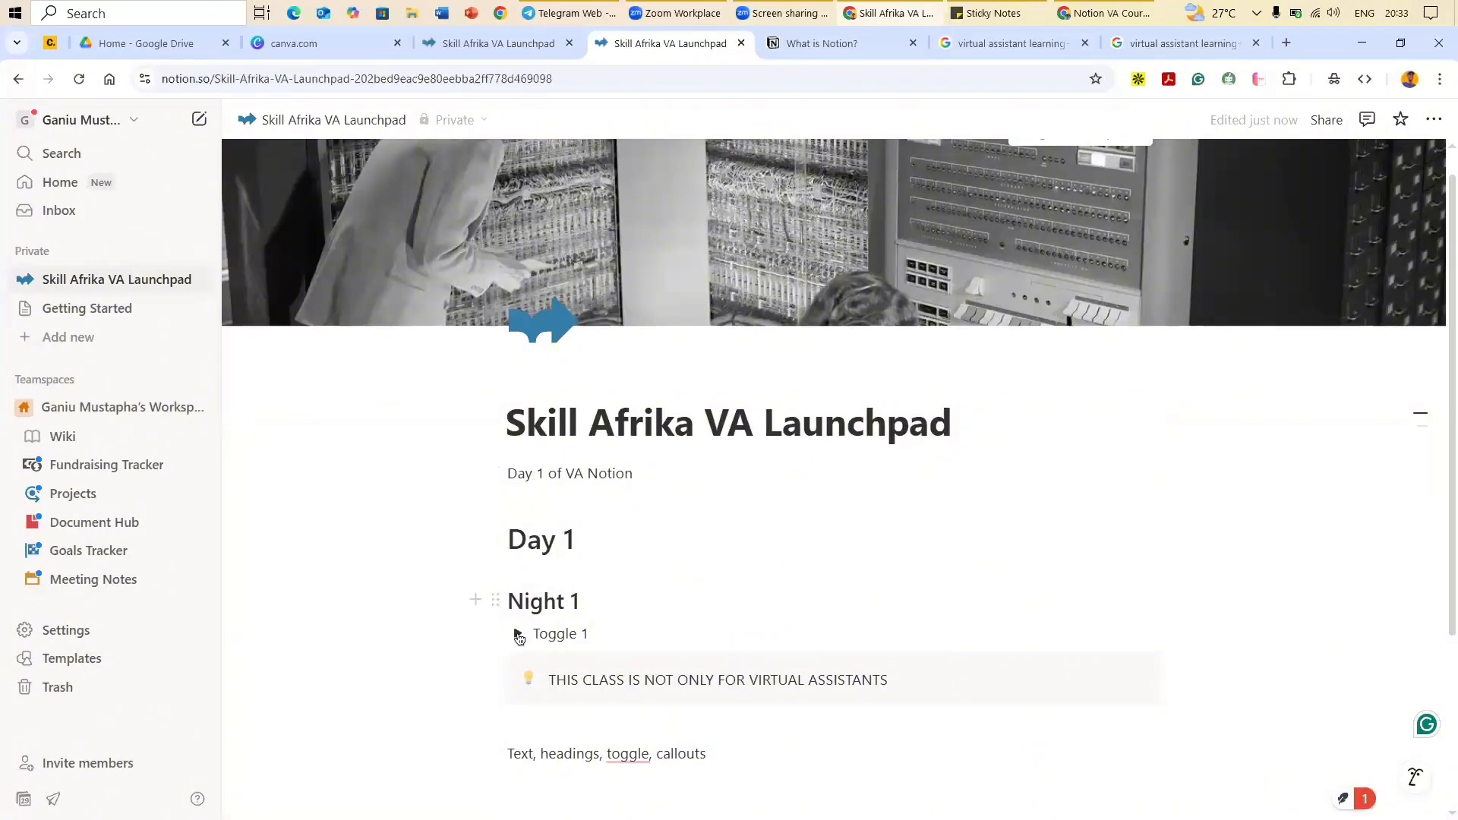
# Step: Expand Toggle 1 under Night 1 to view its hidden lines, and collapse it again
pyautogui.click(519, 634)
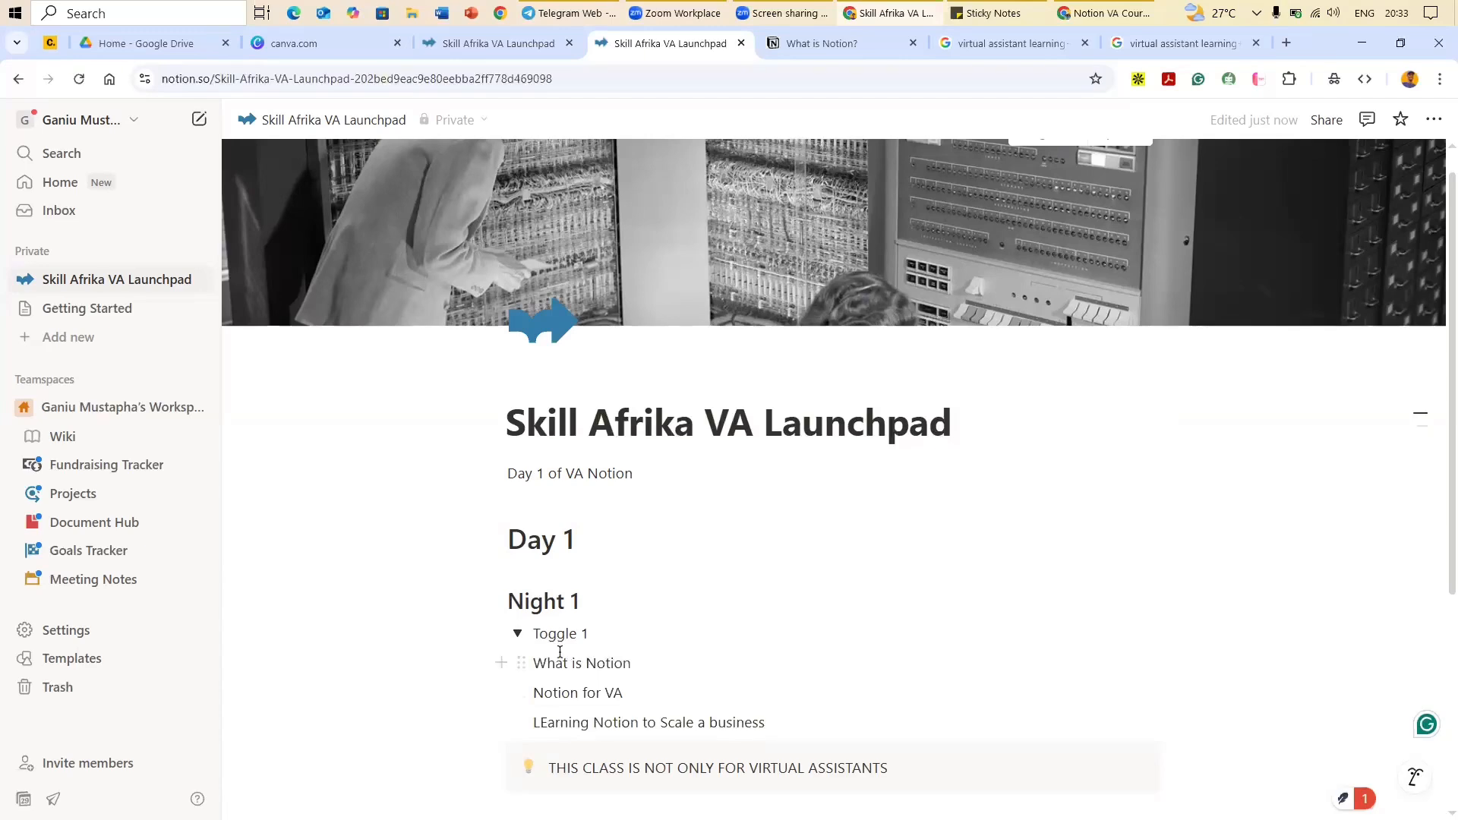
pyautogui.click(517, 633)
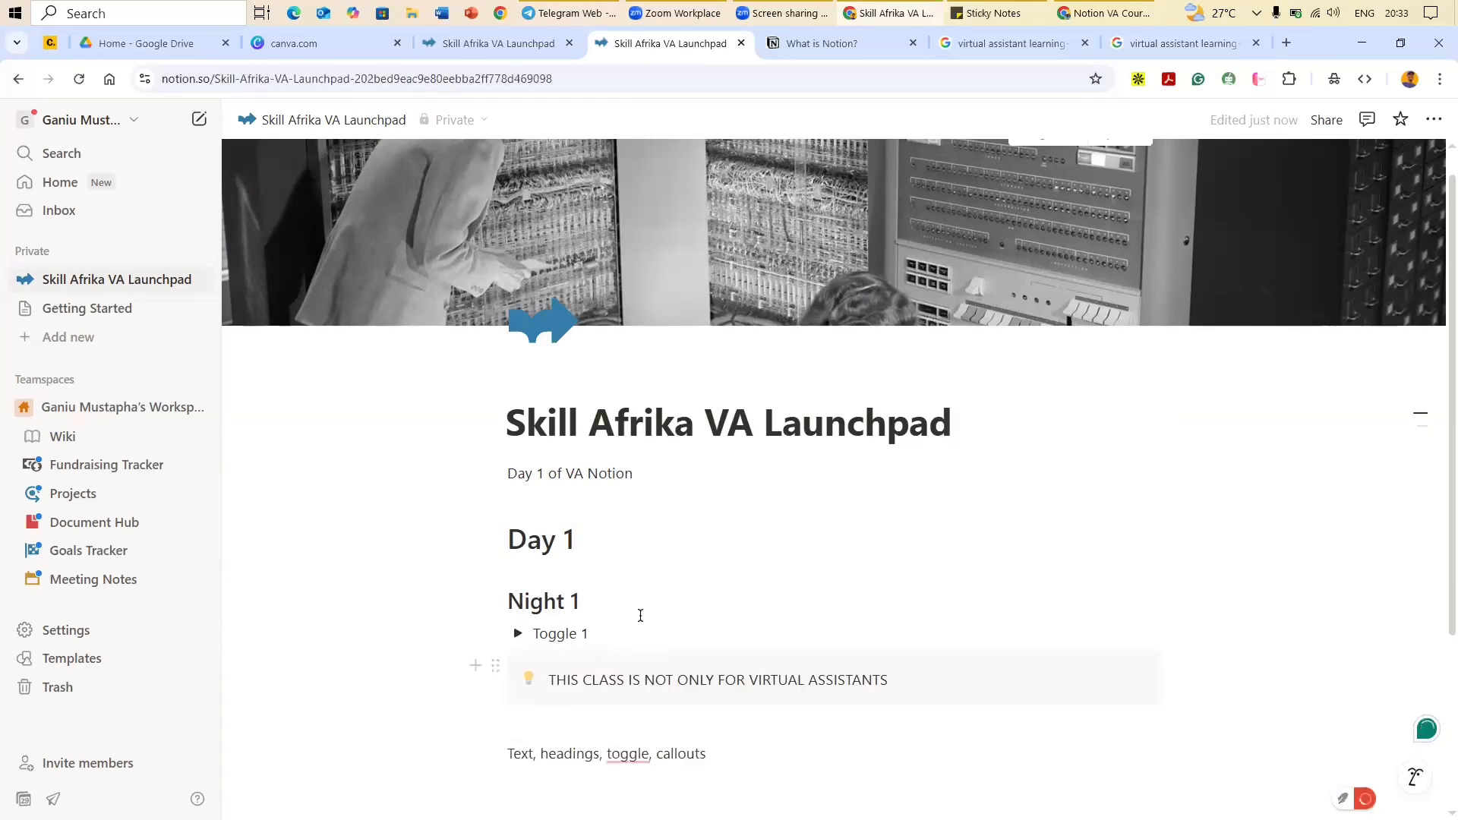
pyautogui.scroll(-1, 739, 607)
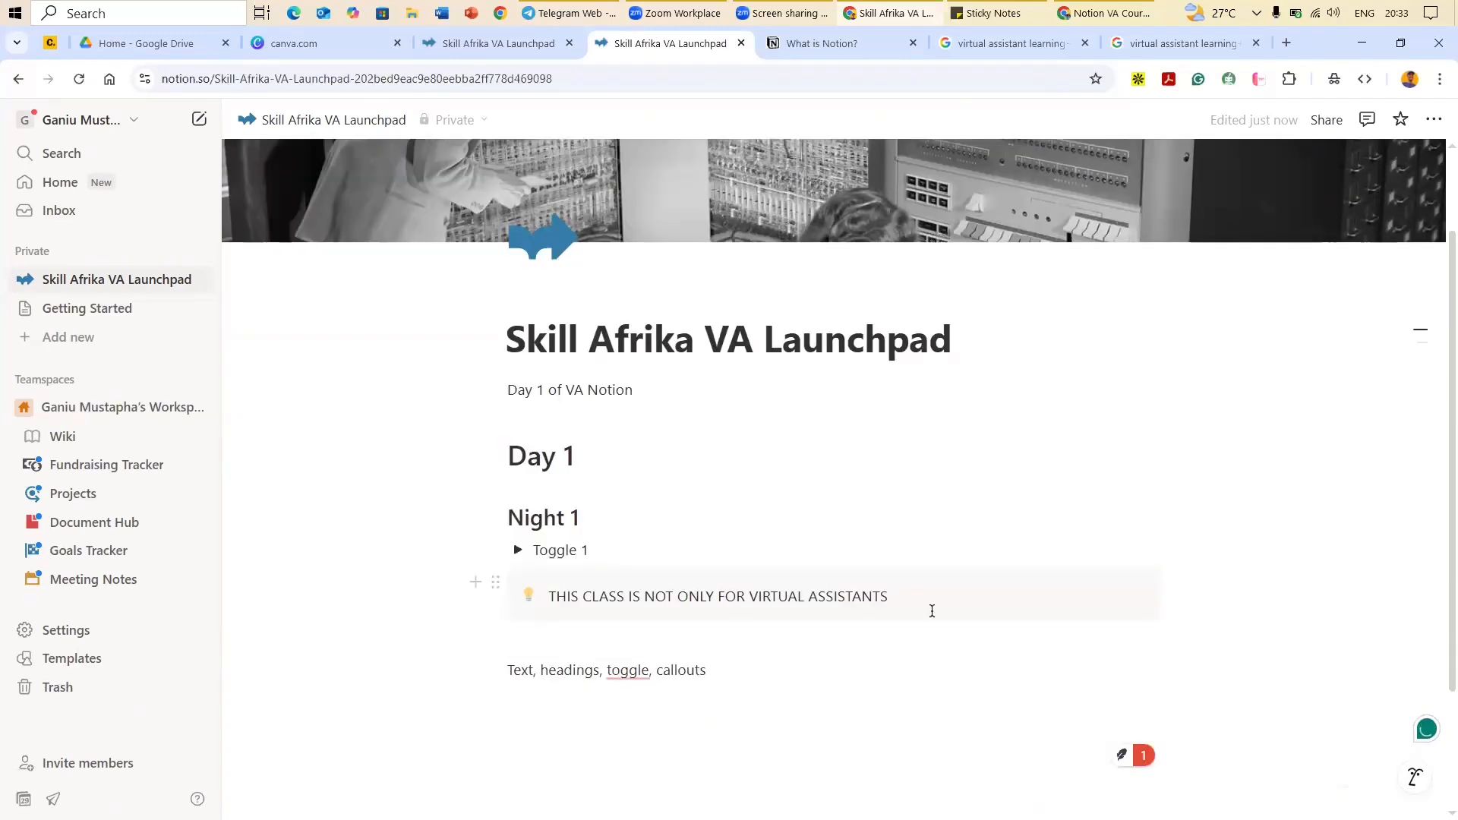
# Step: Copy the five lines under Databases (Core) from the Sticky Notes outline and paste them below "Text, headings, toggle, callouts" on the Notion page
pyautogui.click(991, 13)
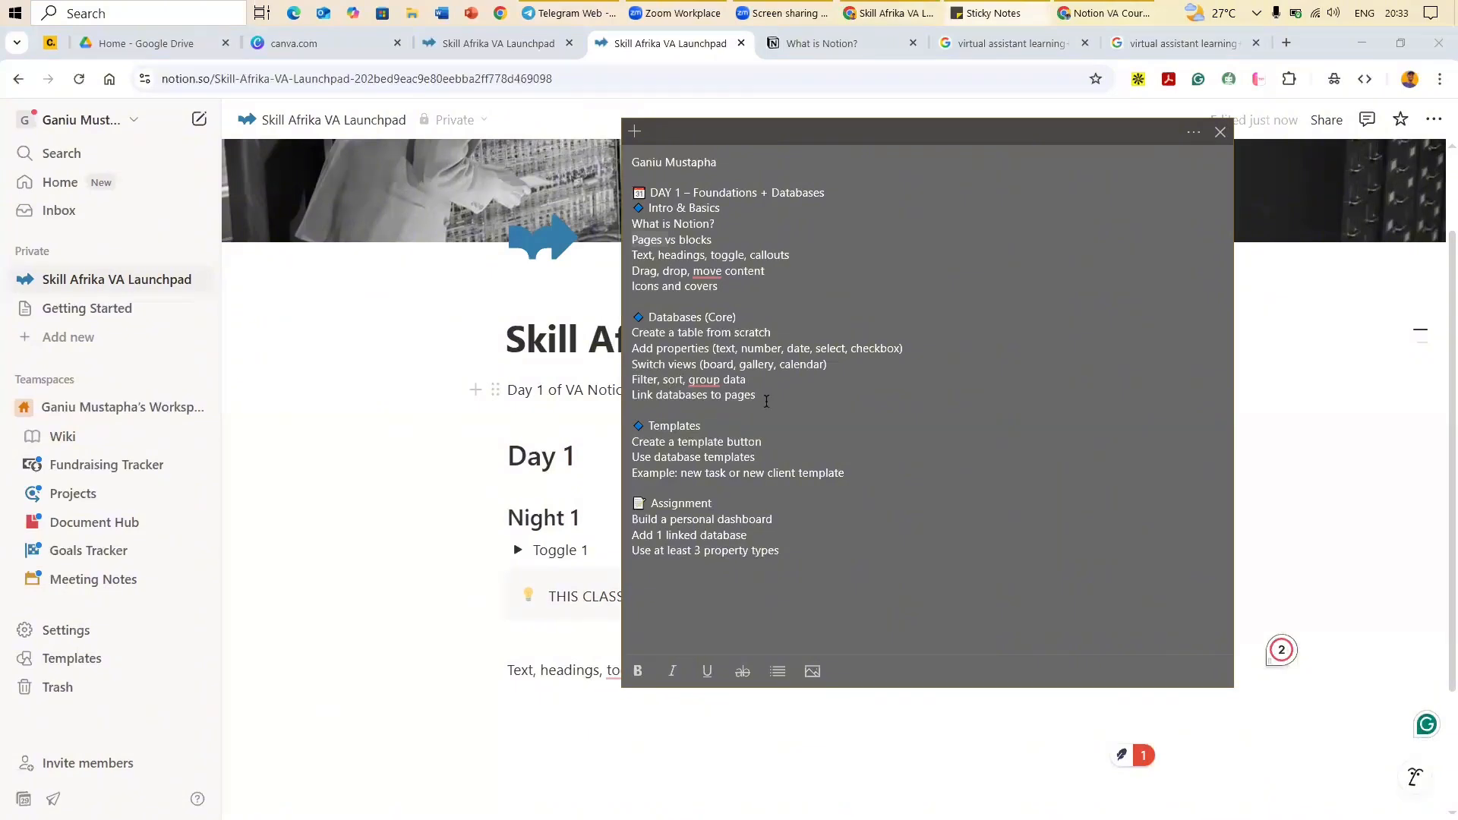
pyautogui.moveTo(759, 398); pyautogui.dragTo(630, 338)
pyautogui.hotkey('ctrl', 'c')
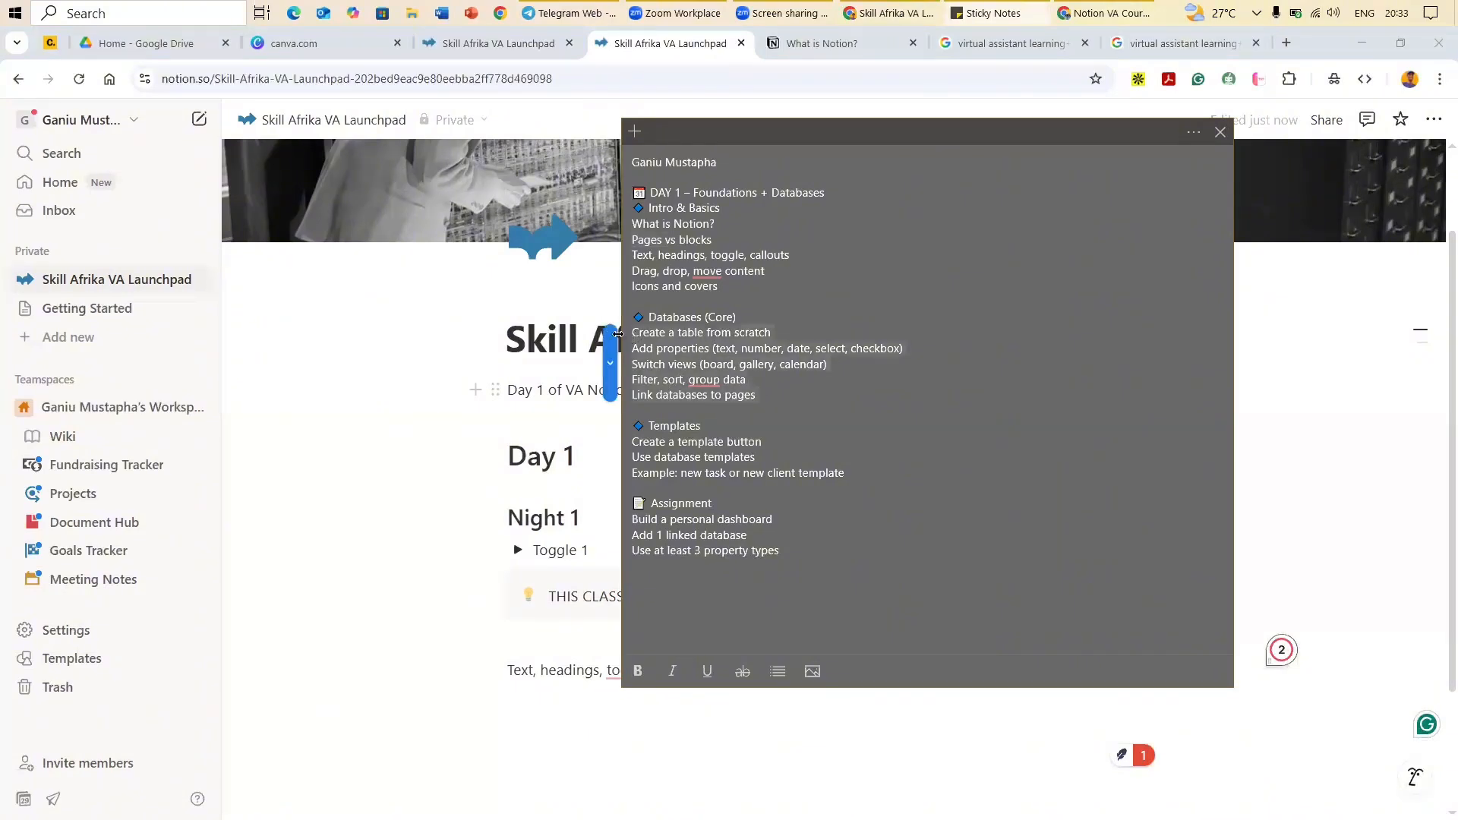
pyautogui.click(455, 666)
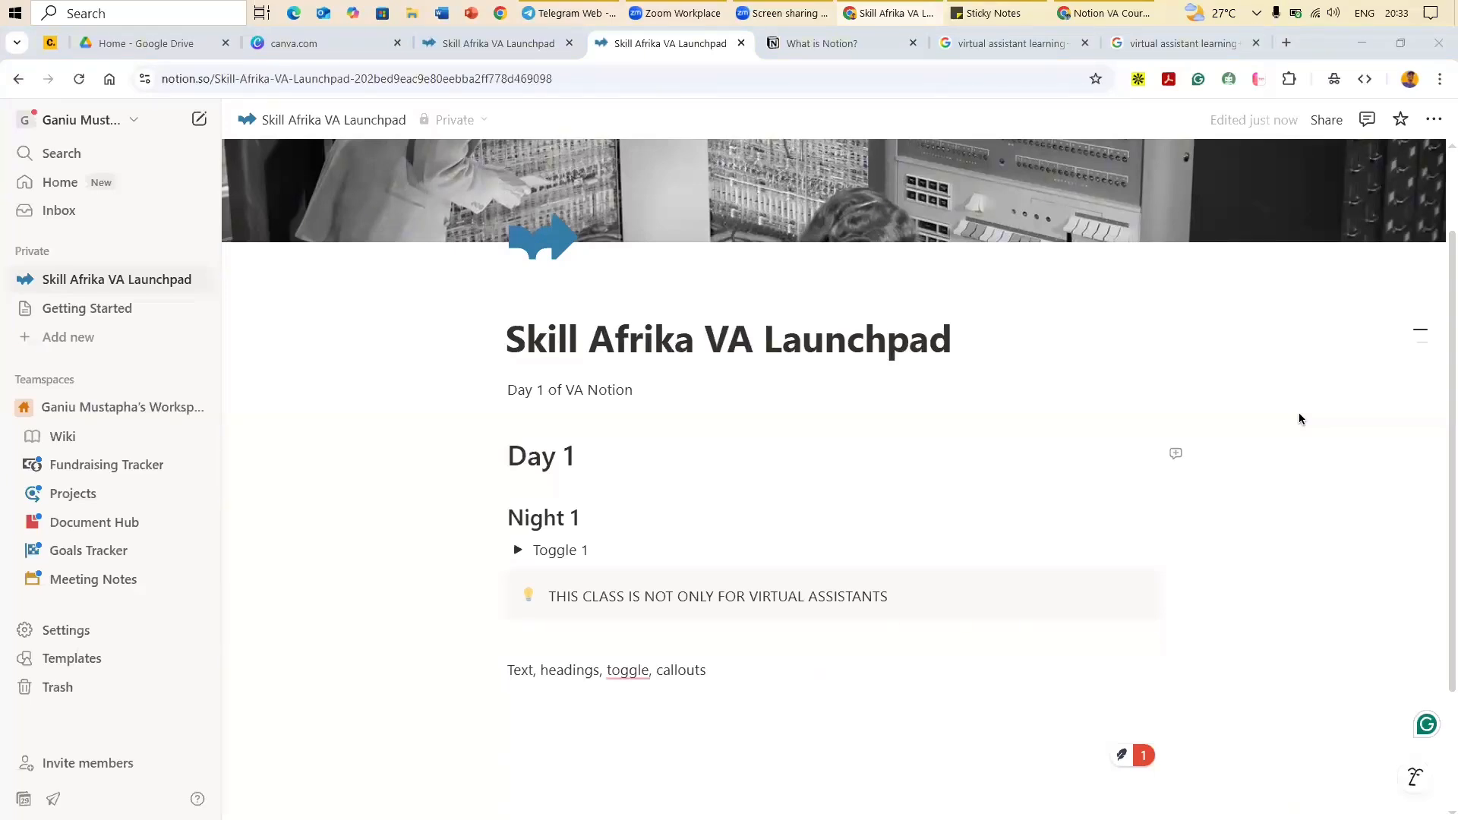
pyautogui.click(554, 729)
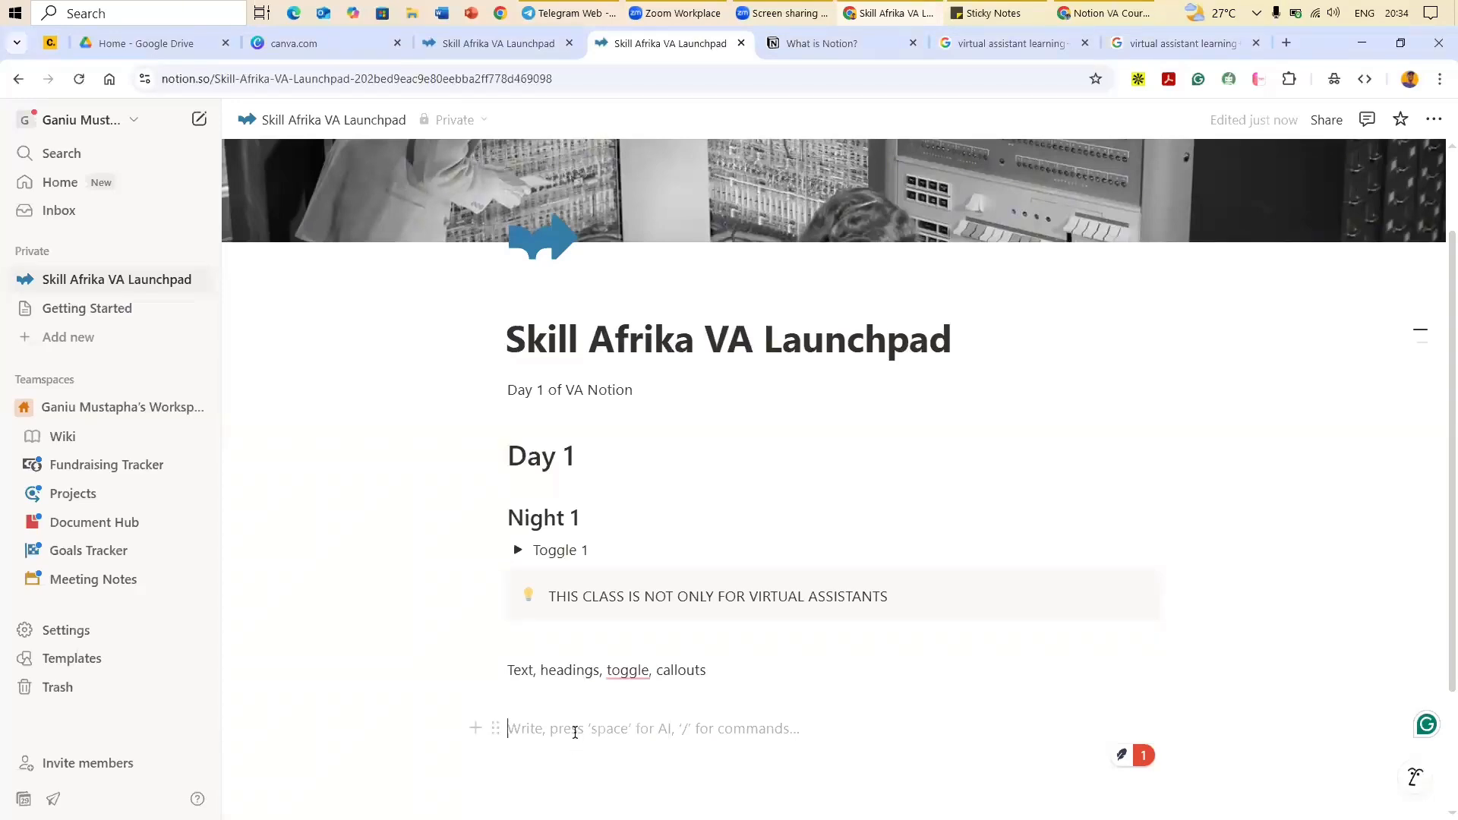
pyautogui.hotkey('ctrl', 'v')
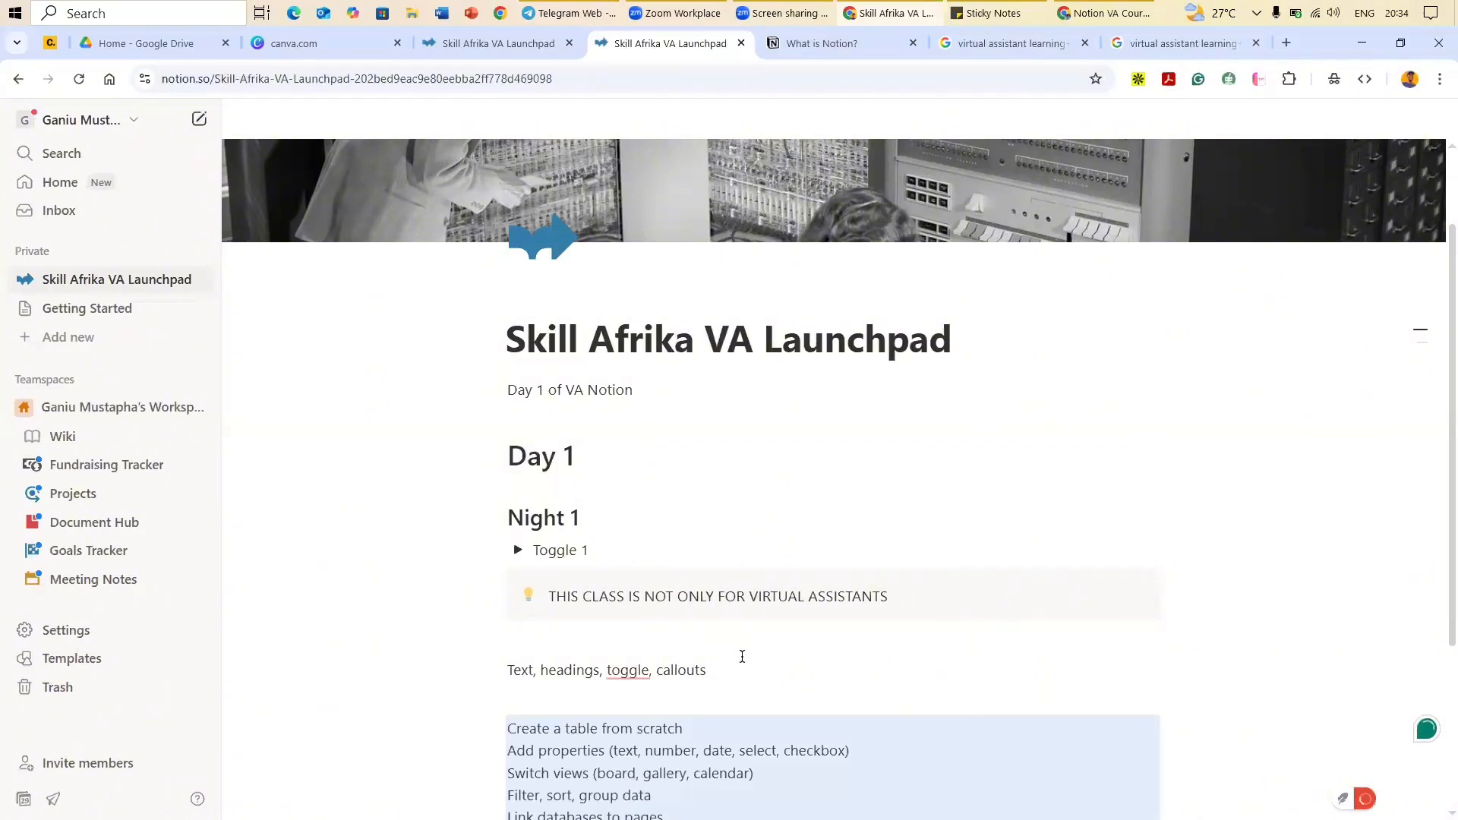
pyautogui.scroll(-1, 782, 592)
pyautogui.scroll(-2, 577, 478)
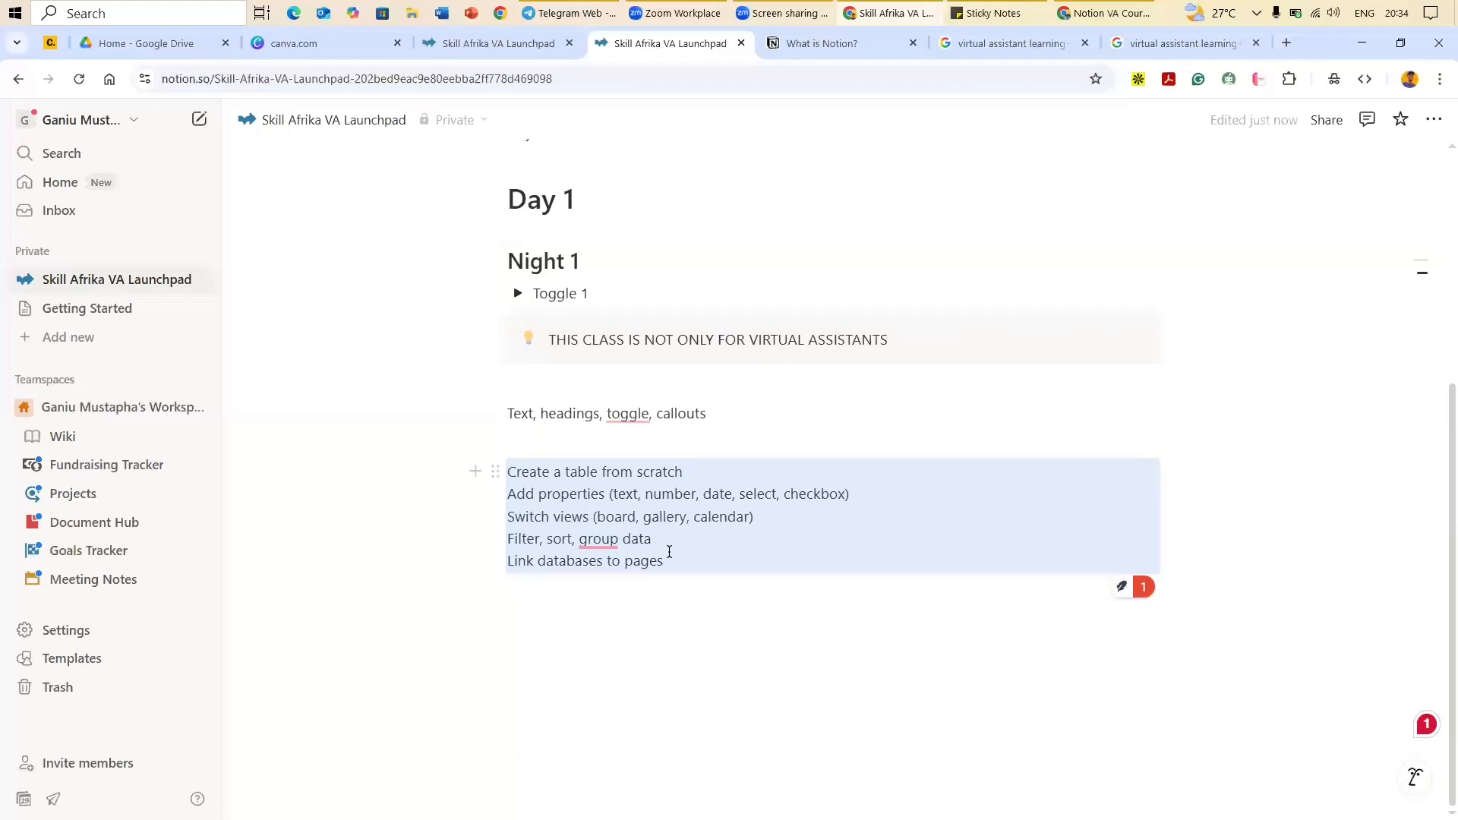
# Step: Insert a simple table block directly below the "Link databases to pages" line
pyautogui.click(514, 584)
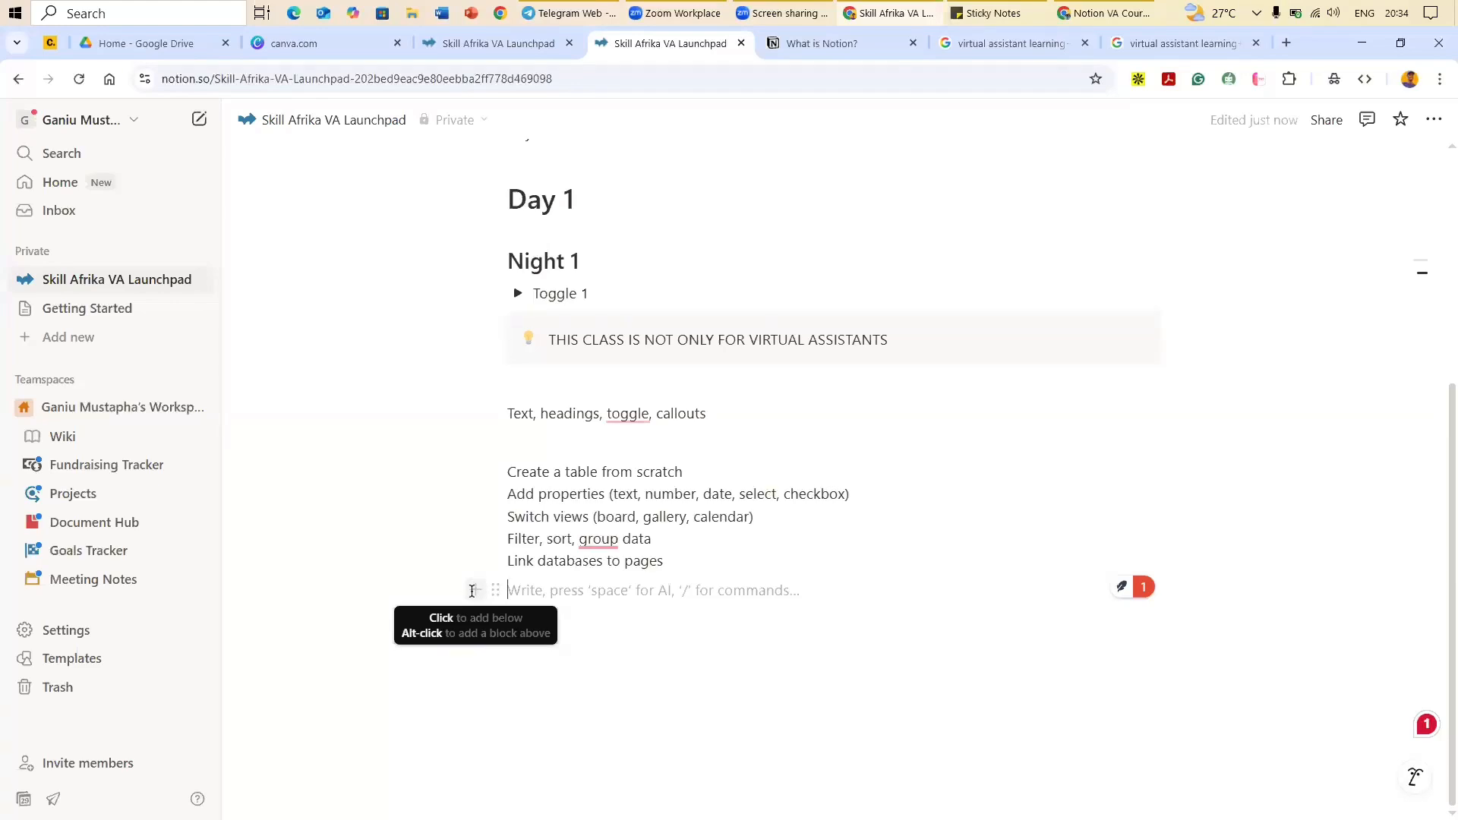
pyautogui.click(471, 590)
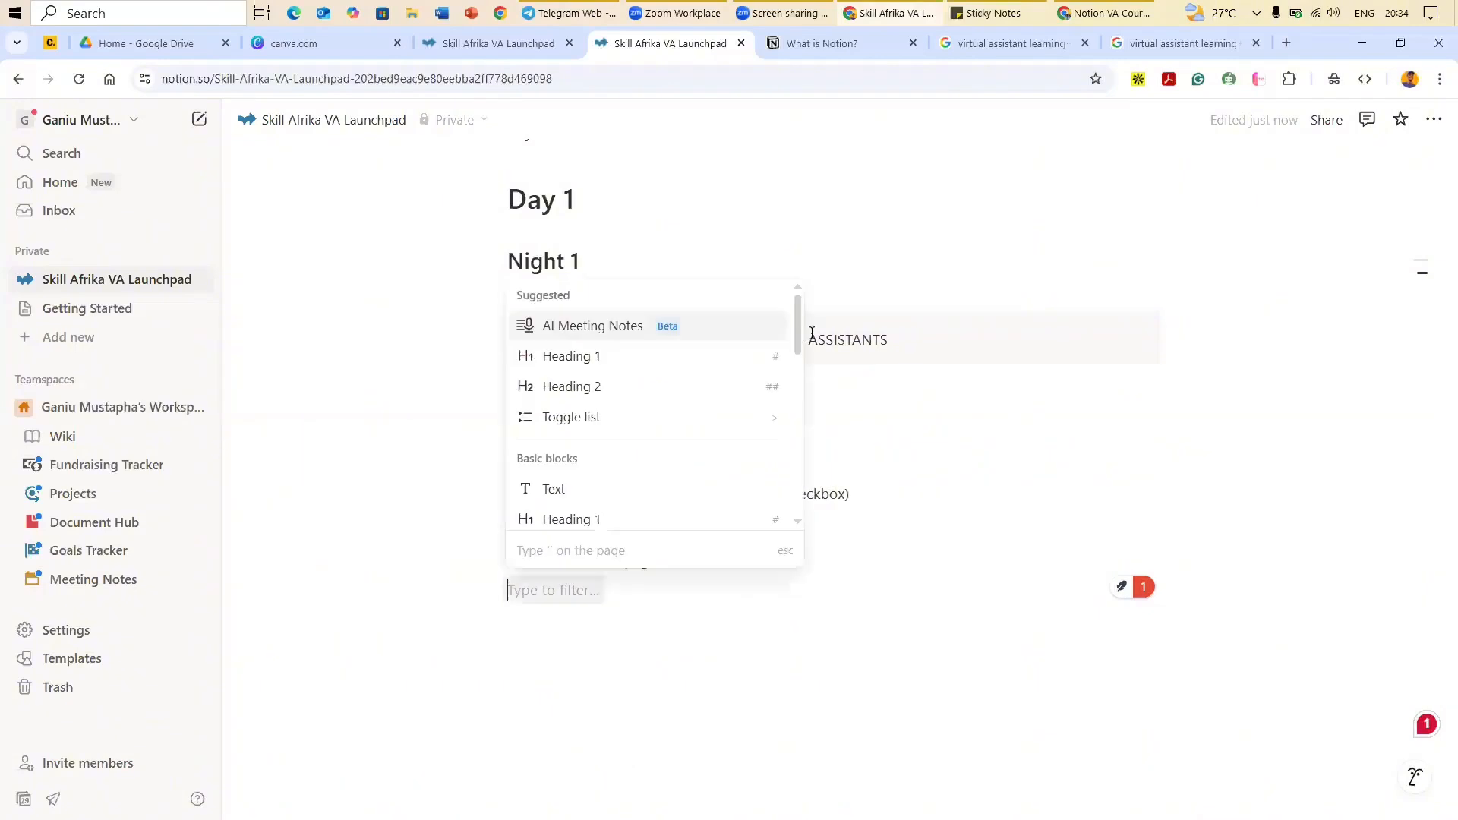
pyautogui.scroll(-1, 797, 349)
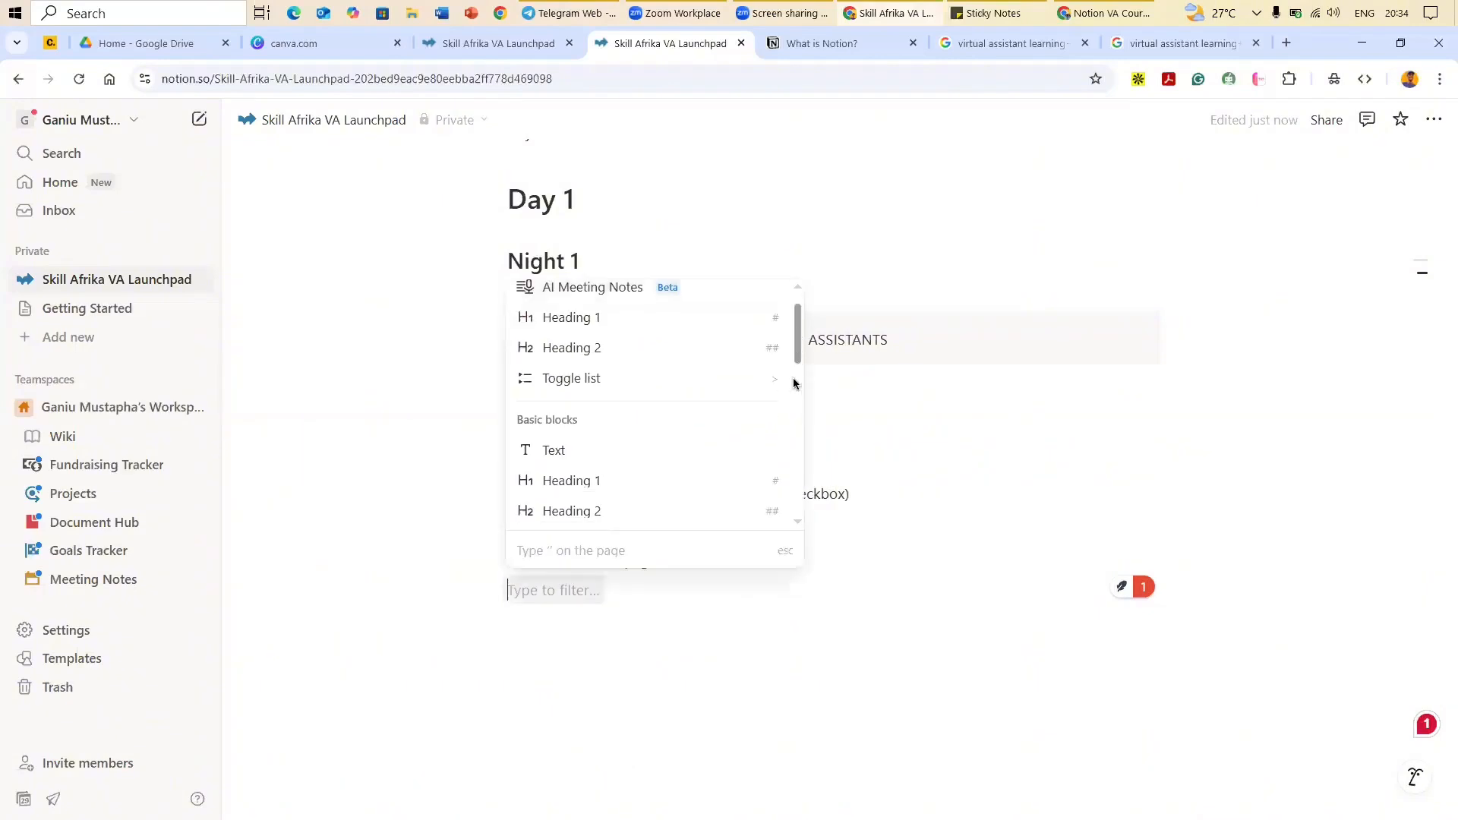
pyautogui.scroll(-4, 794, 381)
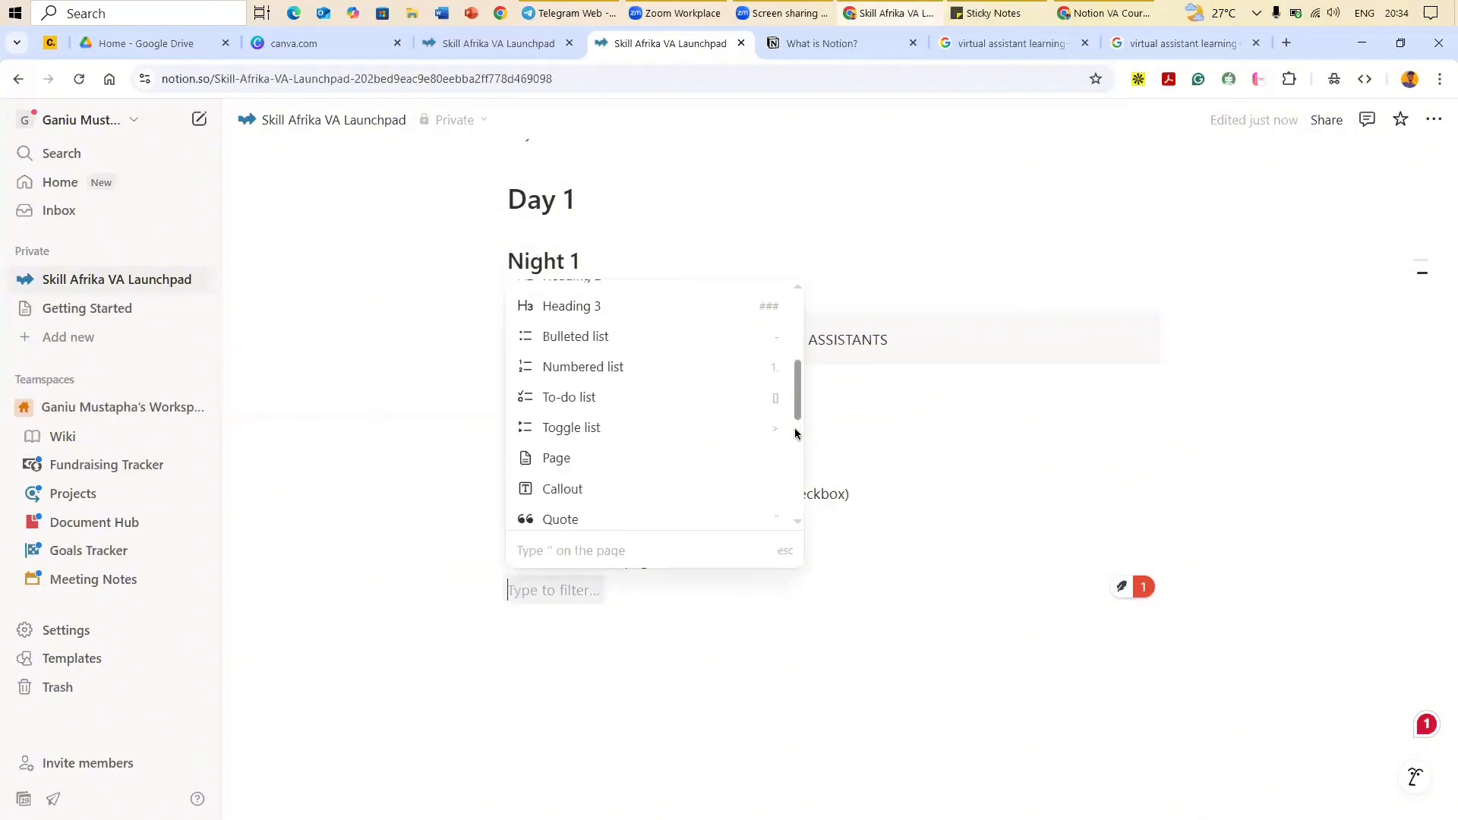
pyautogui.scroll(-4, 794, 434)
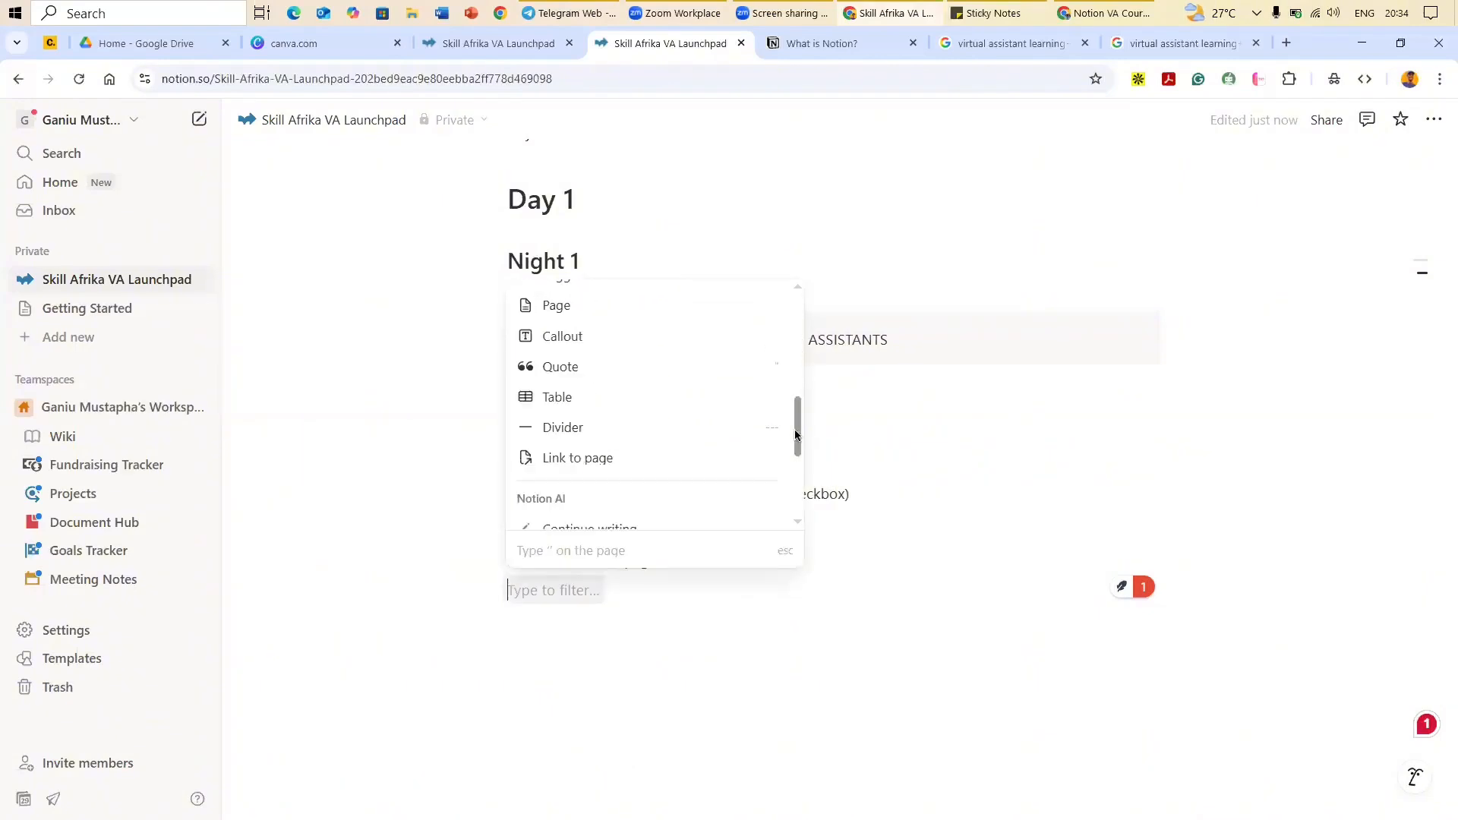
pyautogui.click(599, 400)
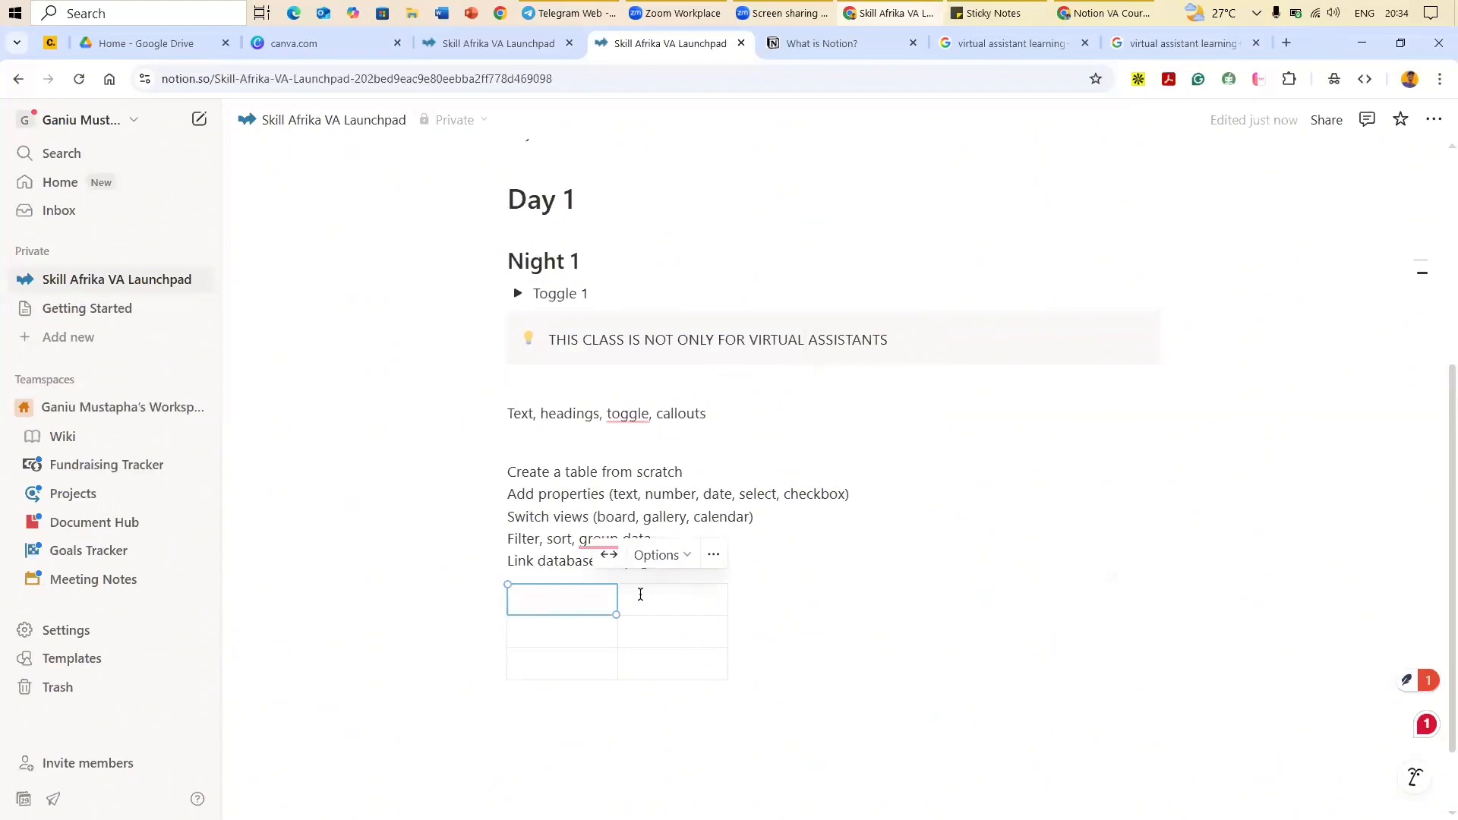
# Step: Look through the new table's header options and block actions, and try selecting its cells
pyautogui.scroll(-1, 536, 515)
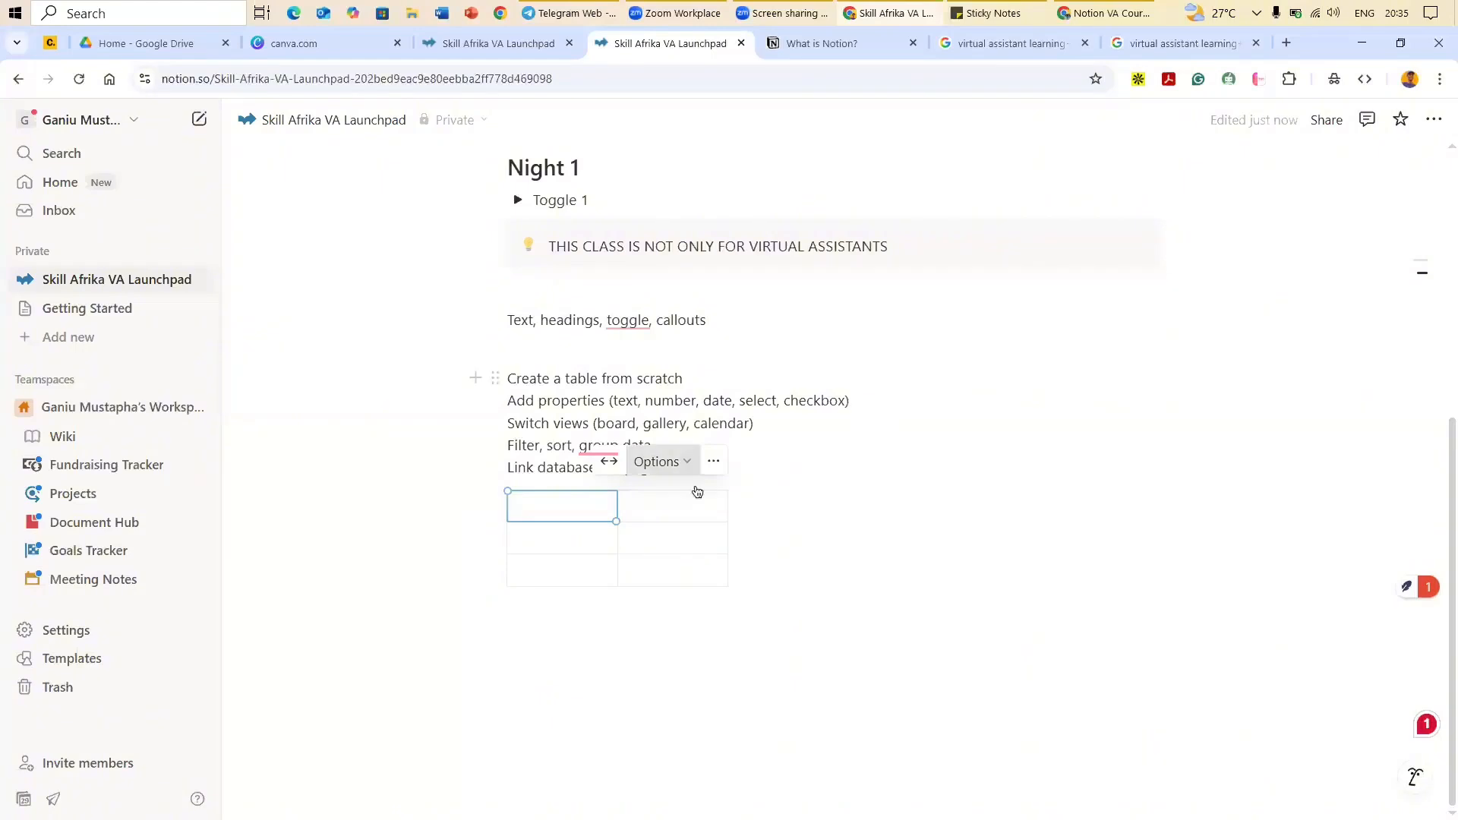
pyautogui.click(693, 464)
pyautogui.click(714, 462)
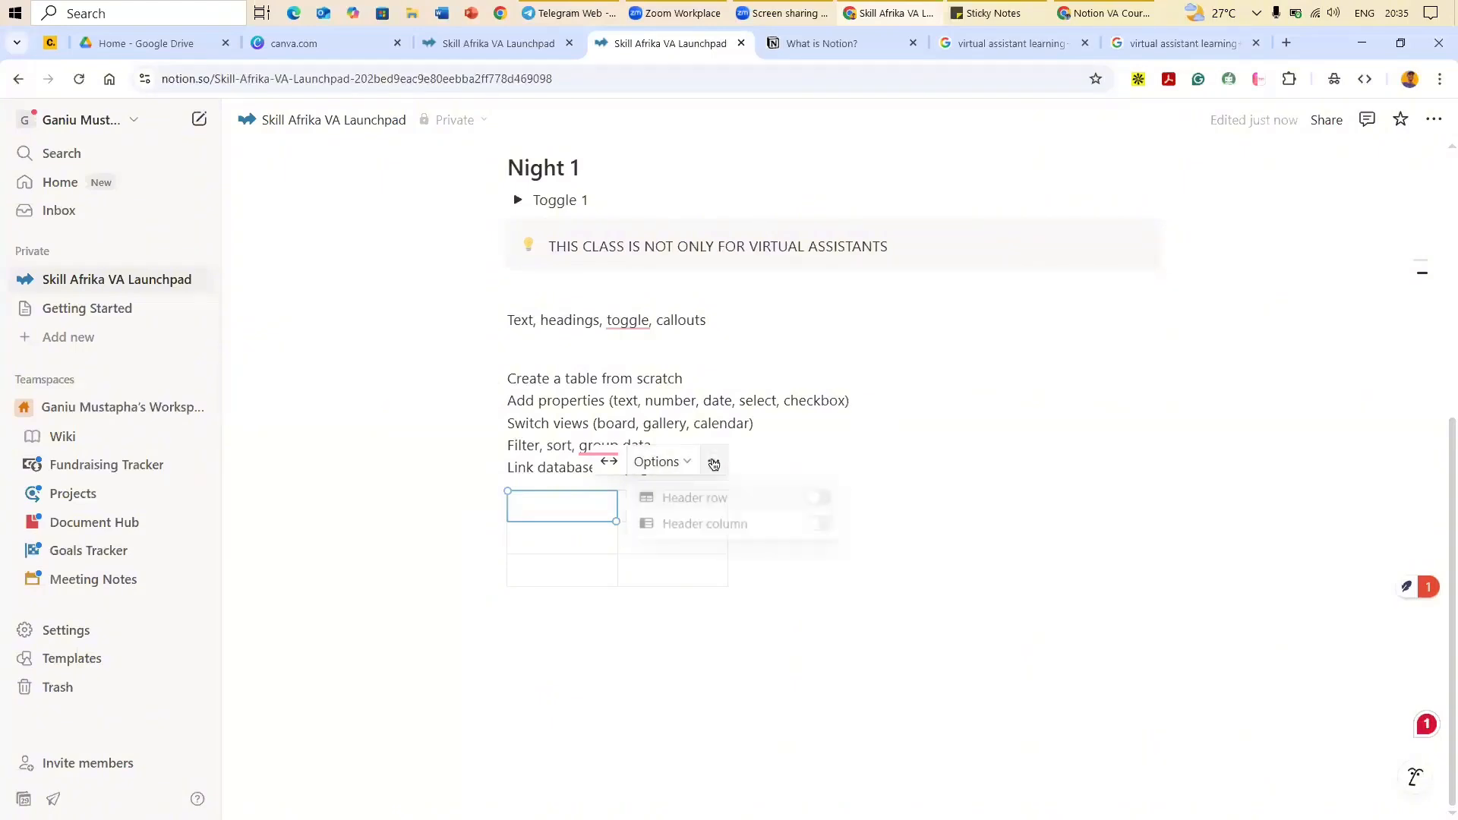
pyautogui.click(713, 461)
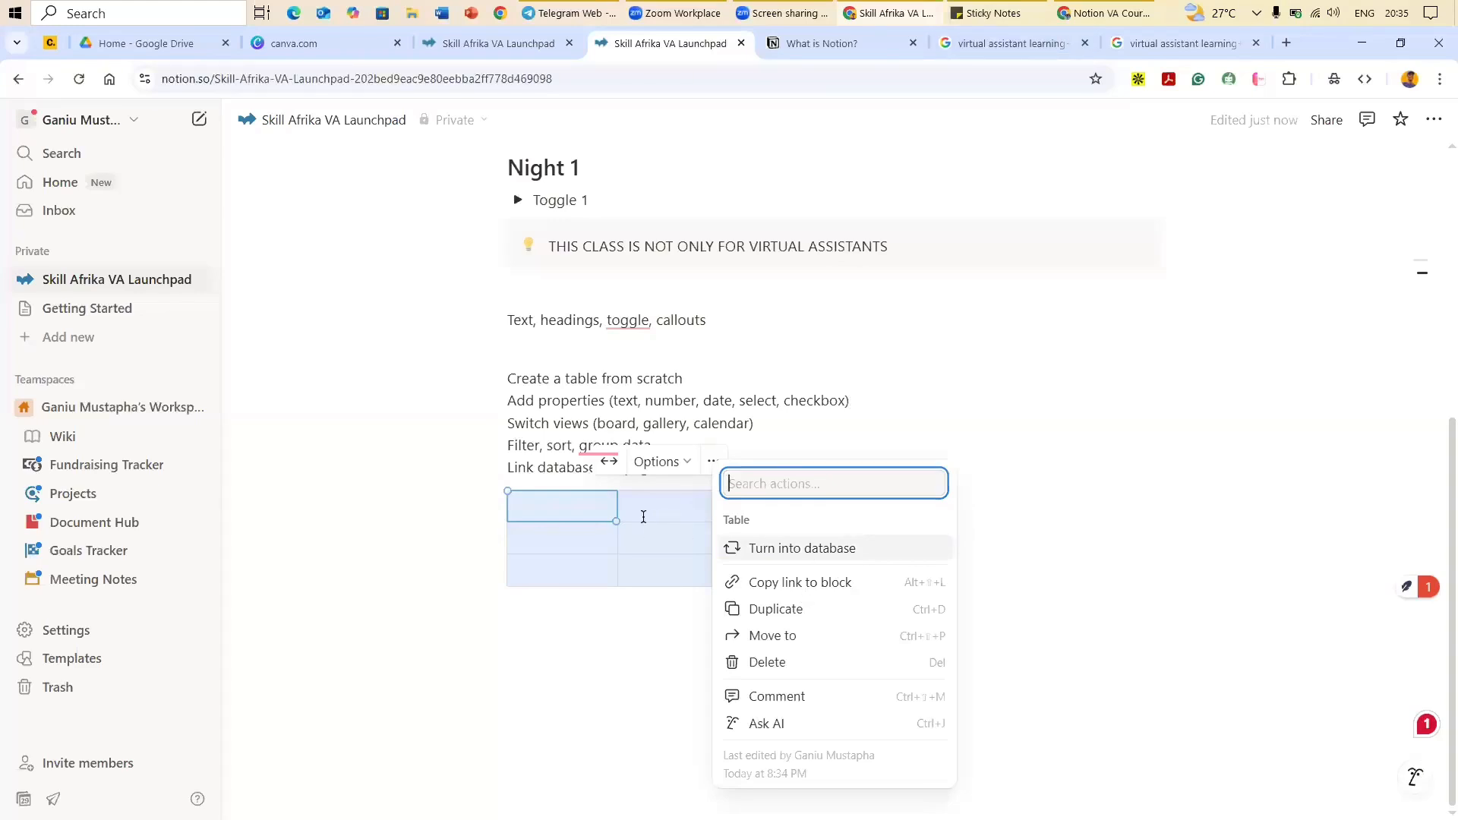
pyautogui.click(561, 527)
pyautogui.click(555, 525)
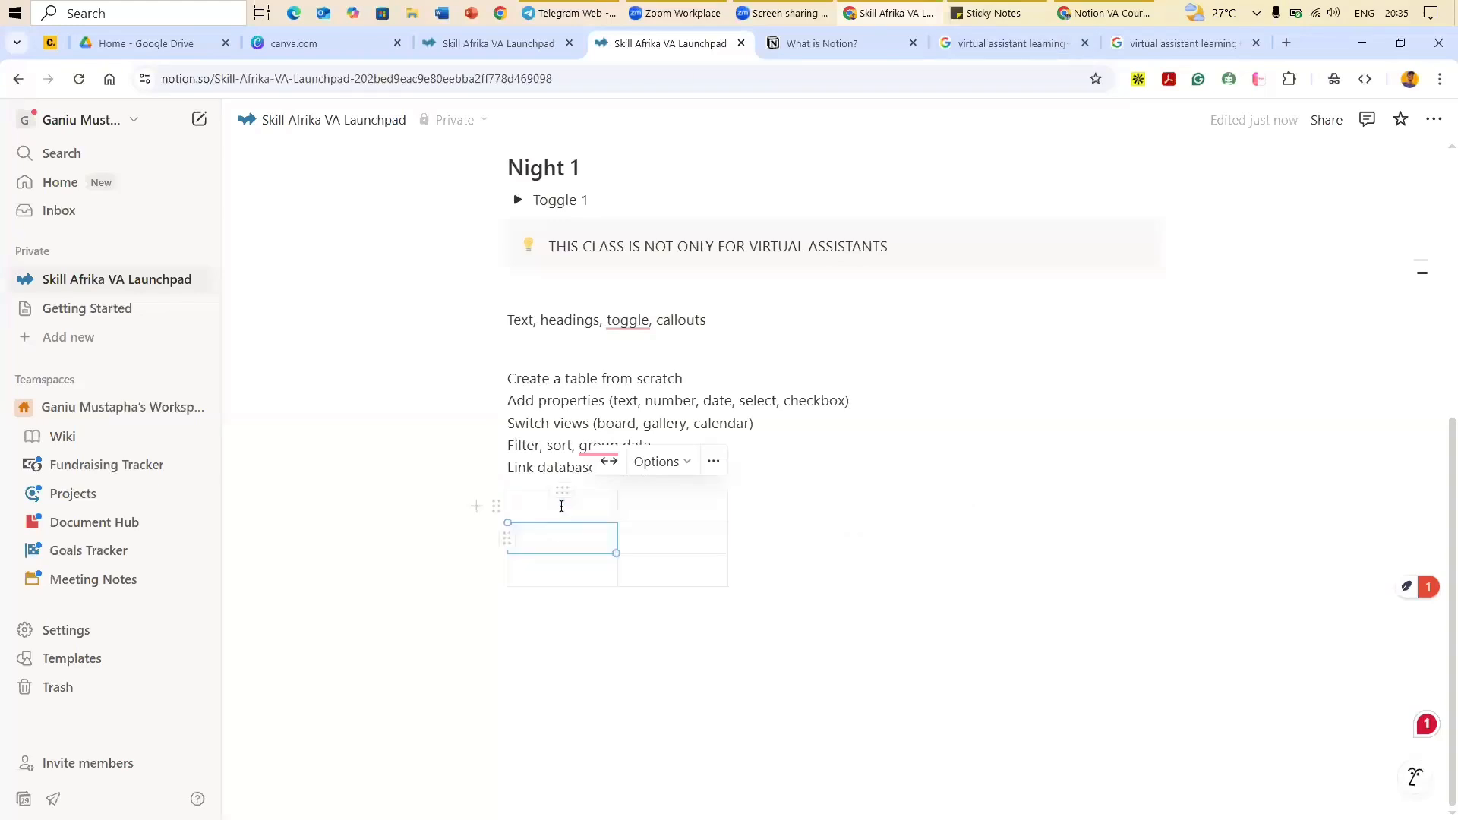
pyautogui.click(525, 507)
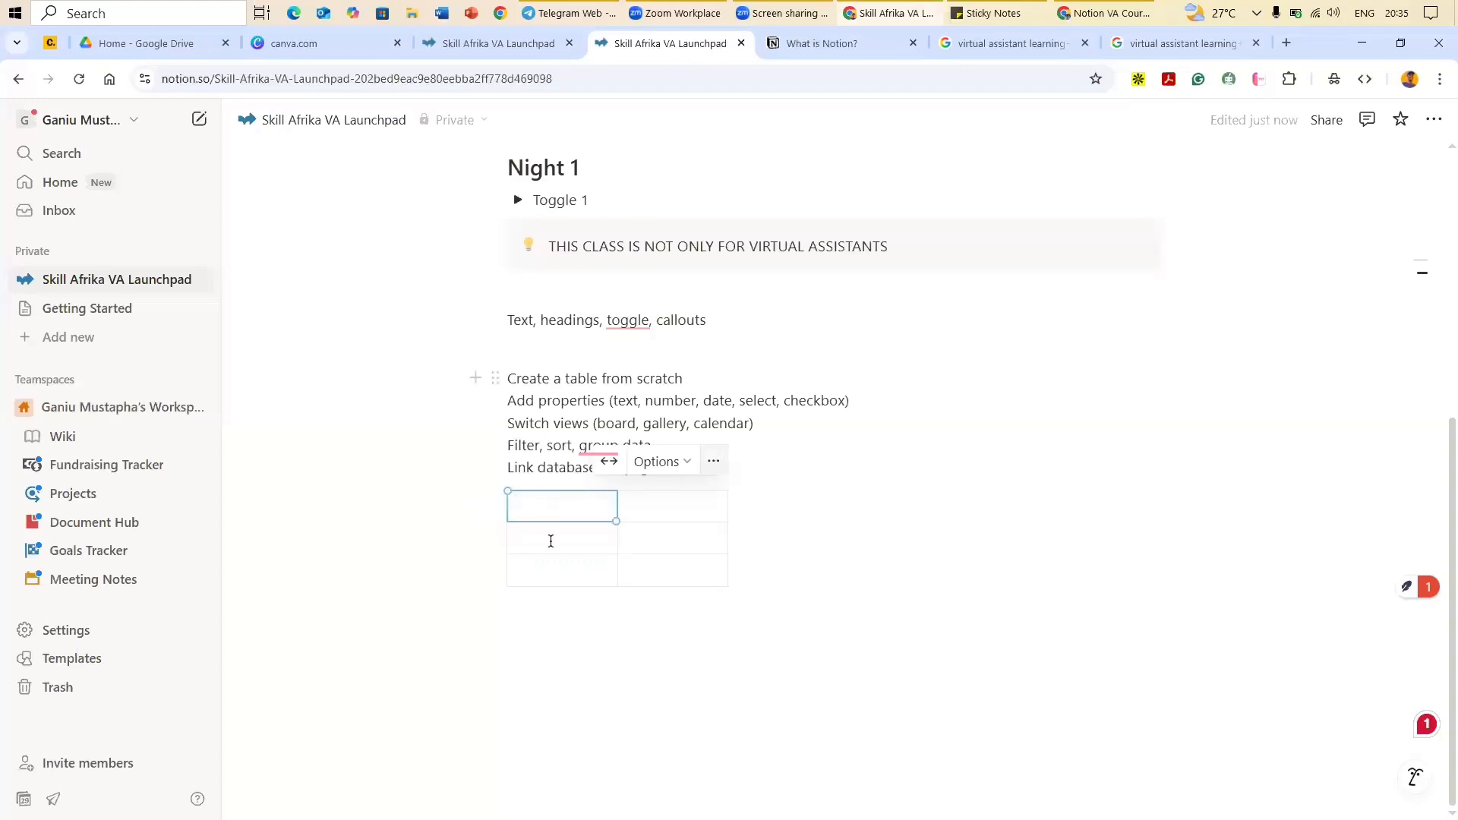
pyautogui.moveTo(687, 513); pyautogui.dragTo(508, 496)
pyautogui.press('Left')
# Step: Turn the simple table below the pasted outline lines into a database
pyautogui.click(714, 461)
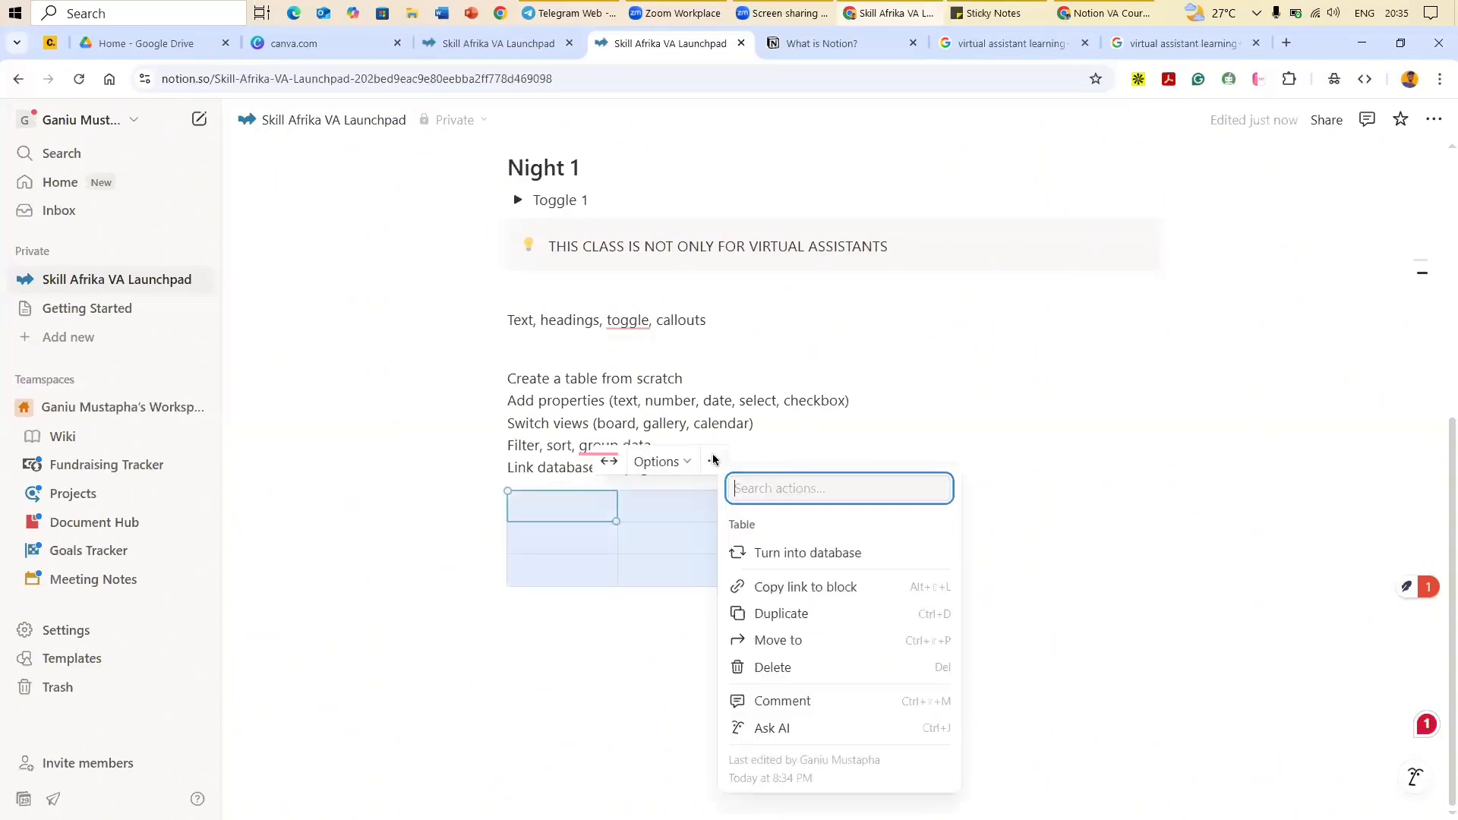
pyautogui.click(787, 556)
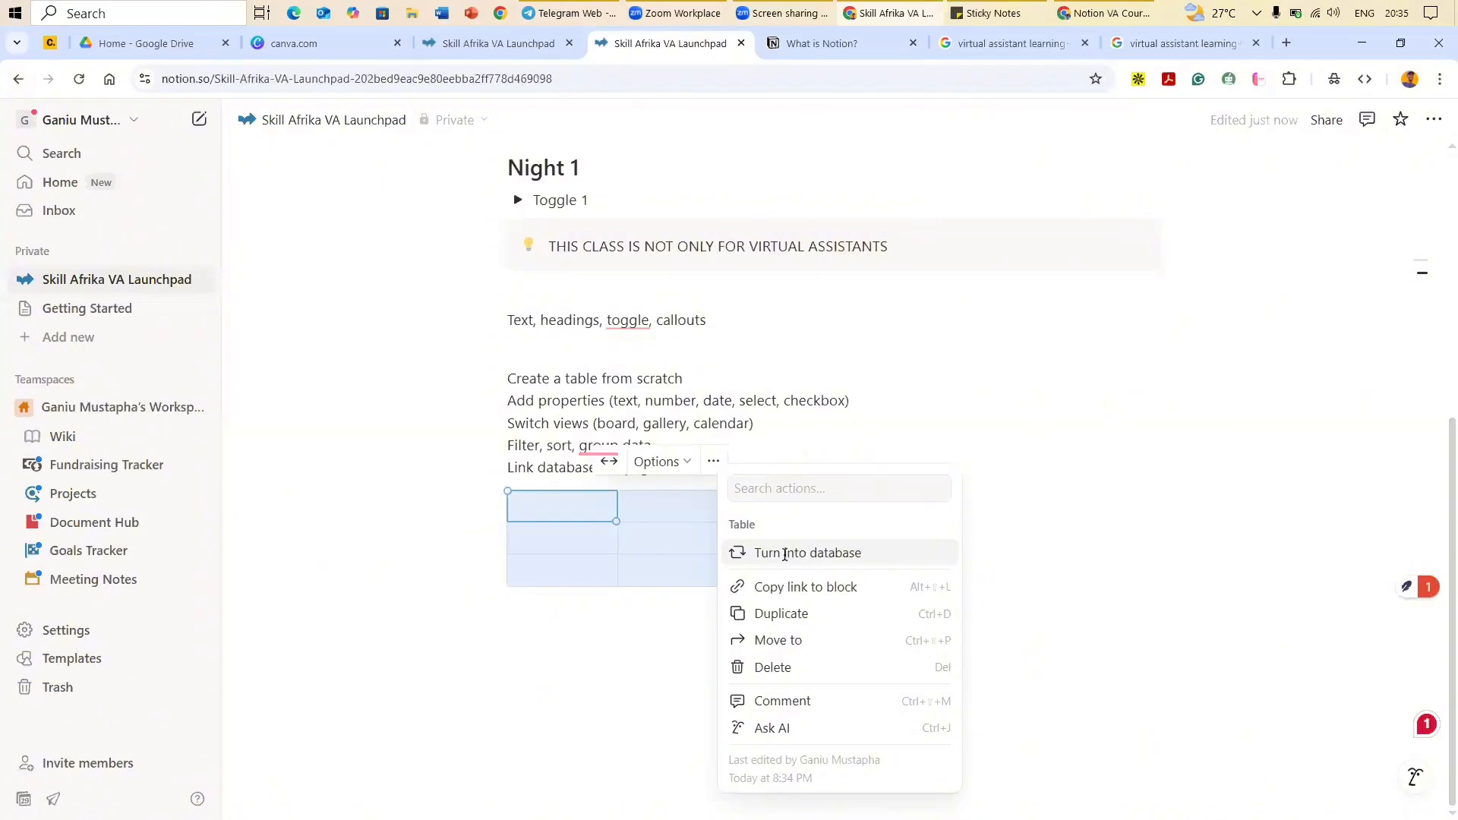
pyautogui.click(785, 553)
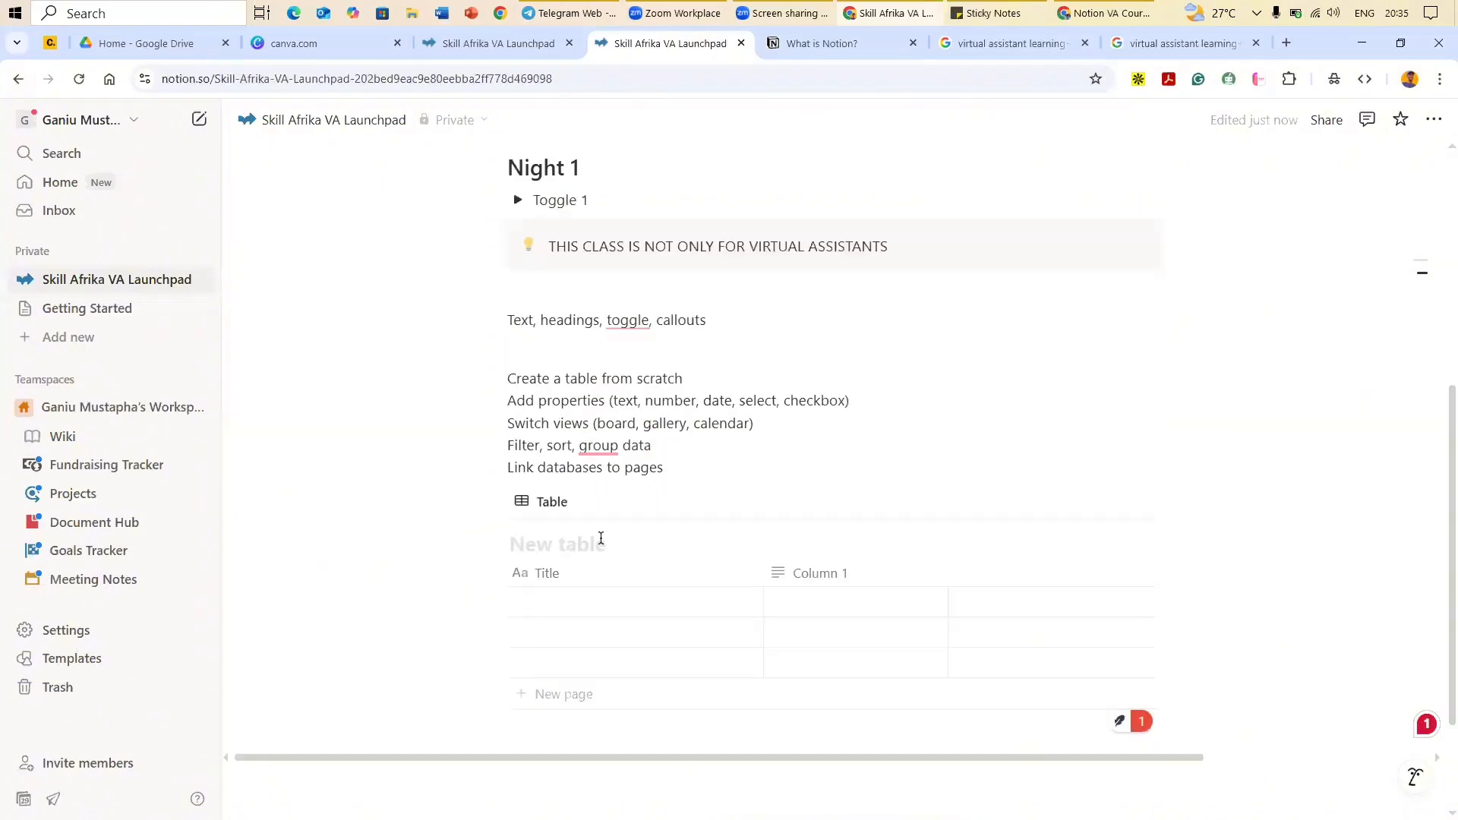
# Step: Name the new database "Database Testing"
pyautogui.scroll(-2, 634, 425)
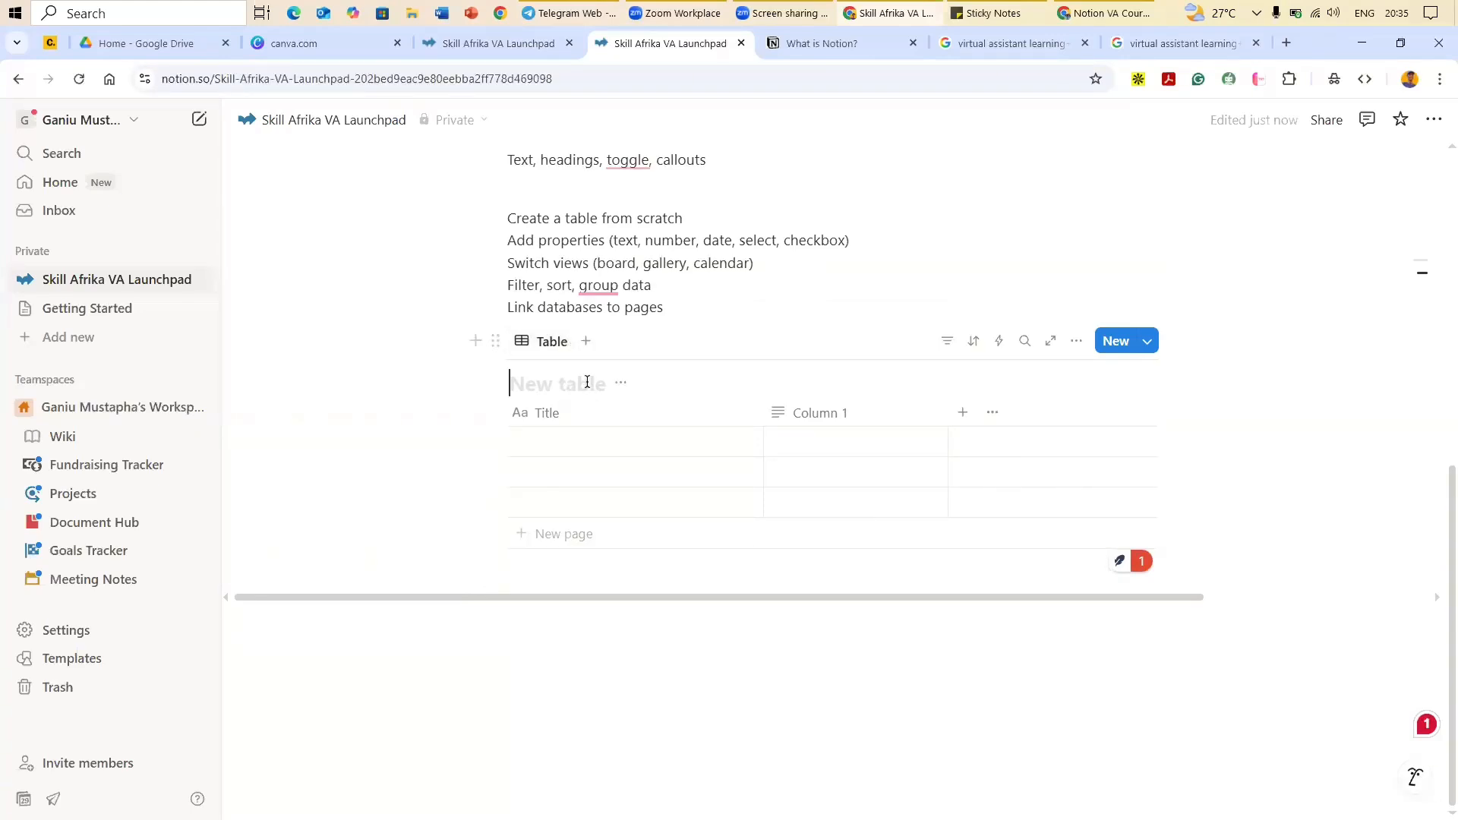
pyautogui.write('dAT')
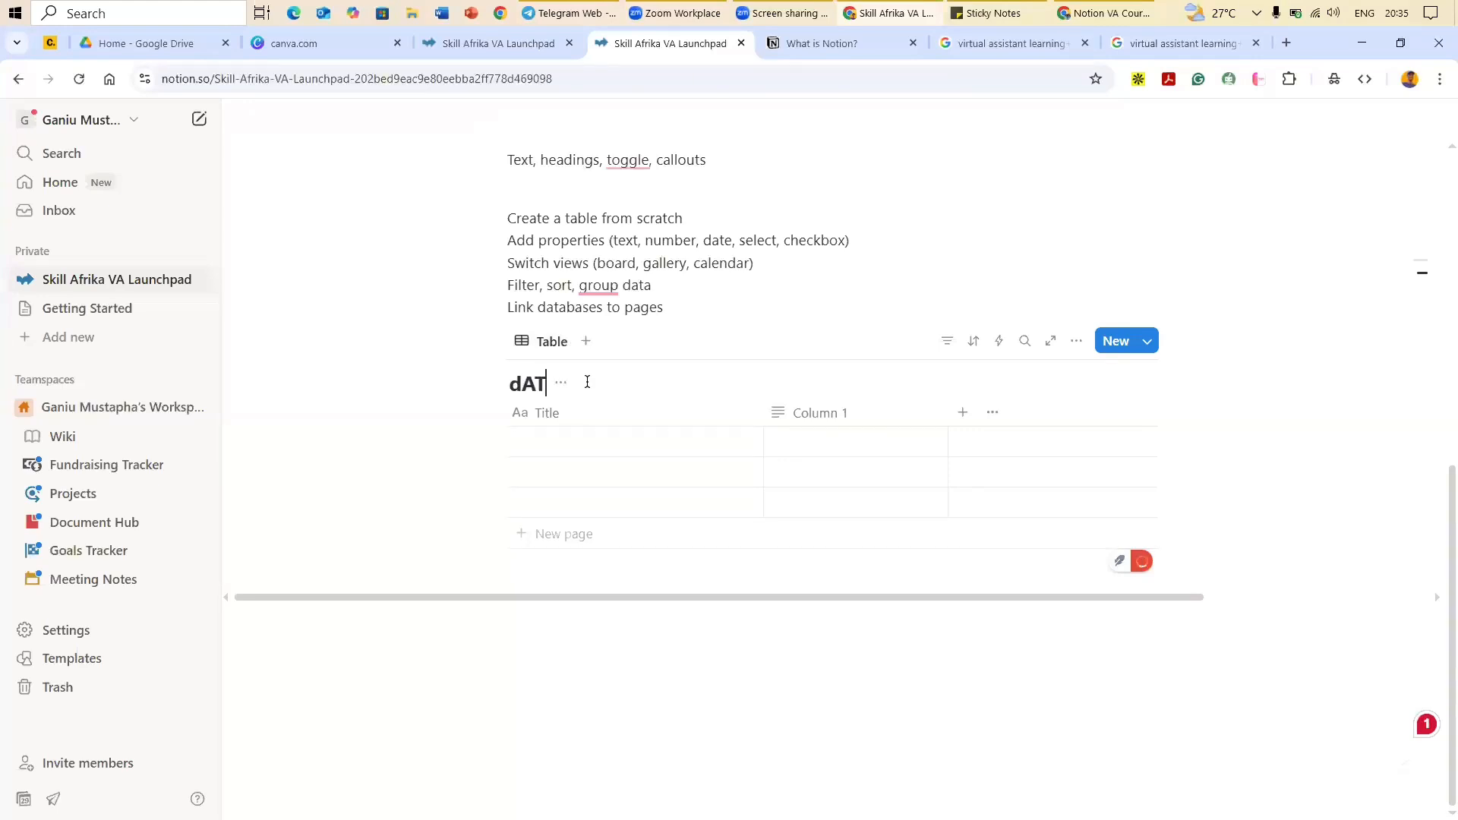
pyautogui.press('BackSpace')
pyautogui.press('BackSpace')
pyautogui.press('BackSpace')
pyautogui.write('Database Testing')
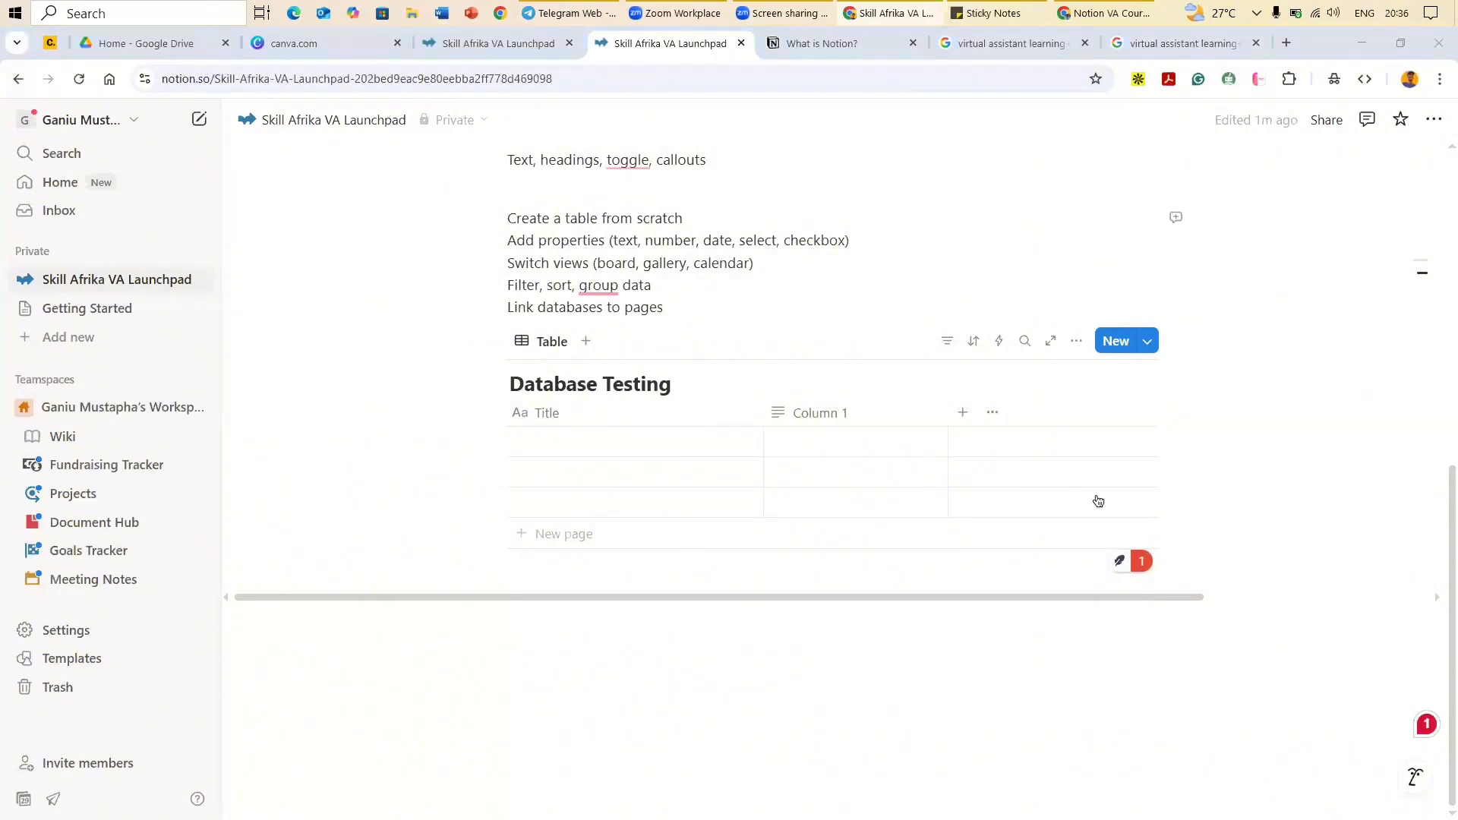
# Step: Enter "Night 1" as the title of the first row in Database Testing
pyautogui.moveTo(682, 216); pyautogui.dragTo(521, 202)
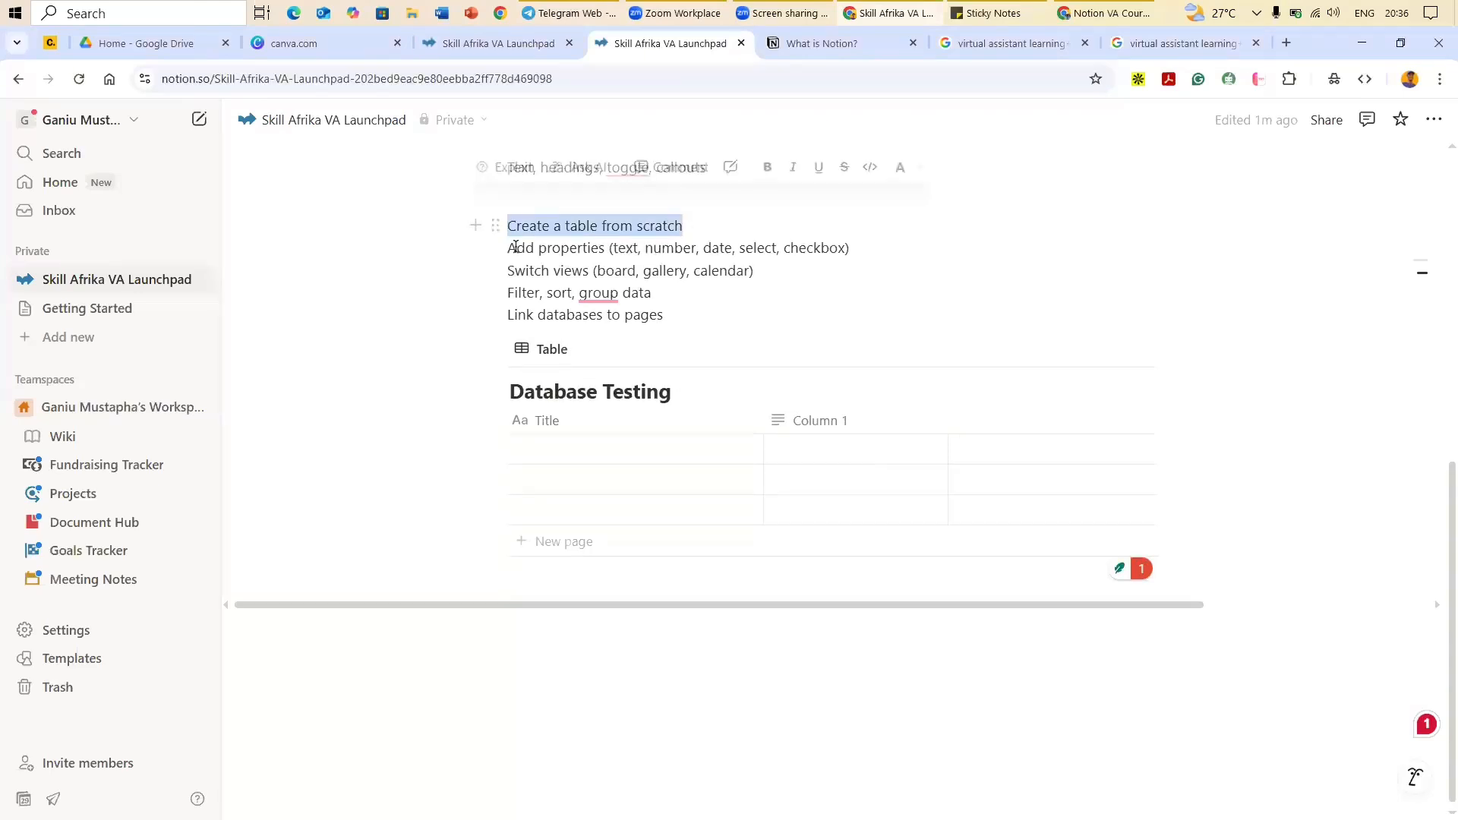
pyautogui.click(603, 254)
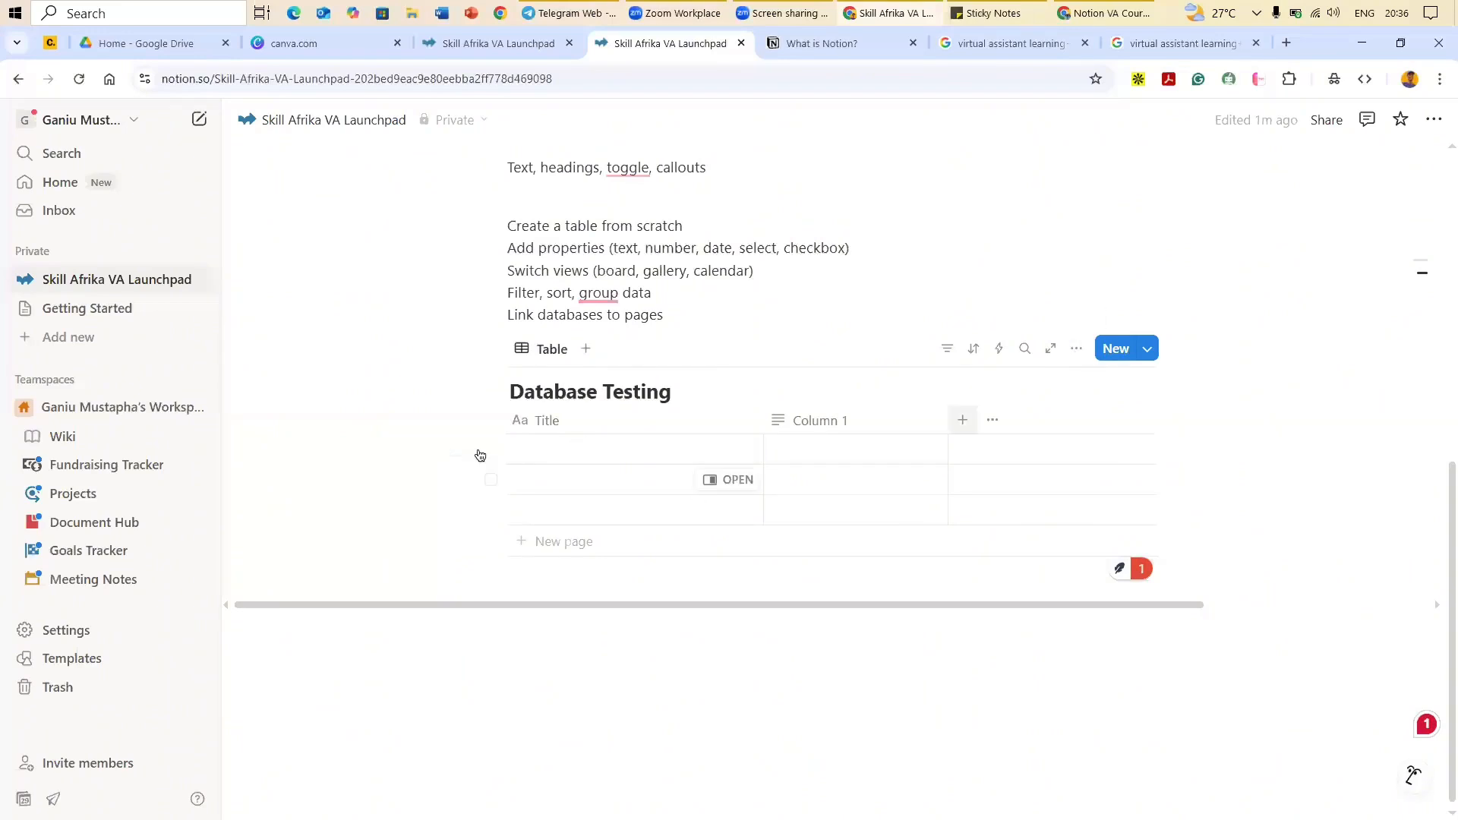
pyautogui.click(561, 445)
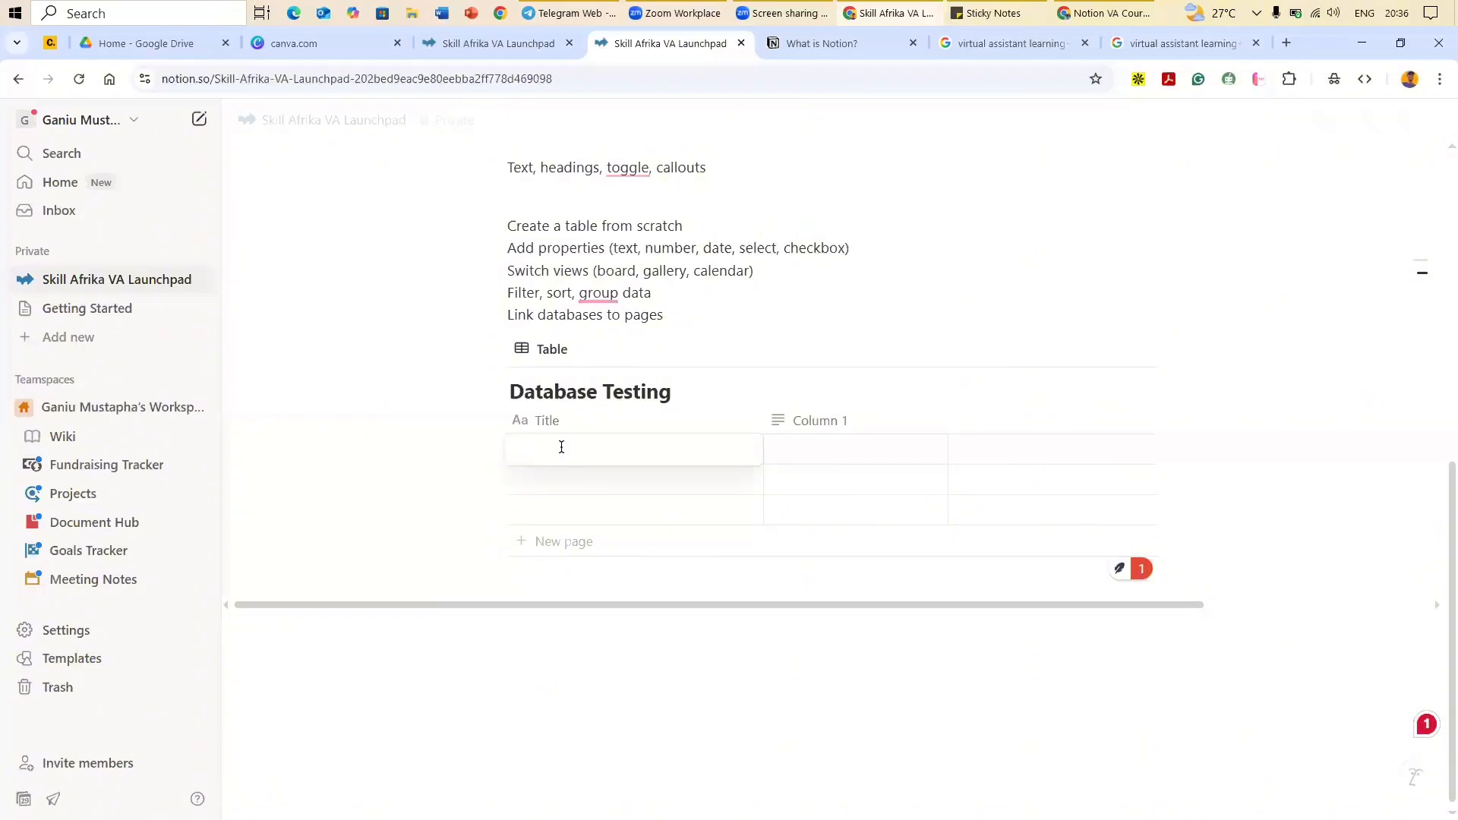
pyautogui.write('Night 1')
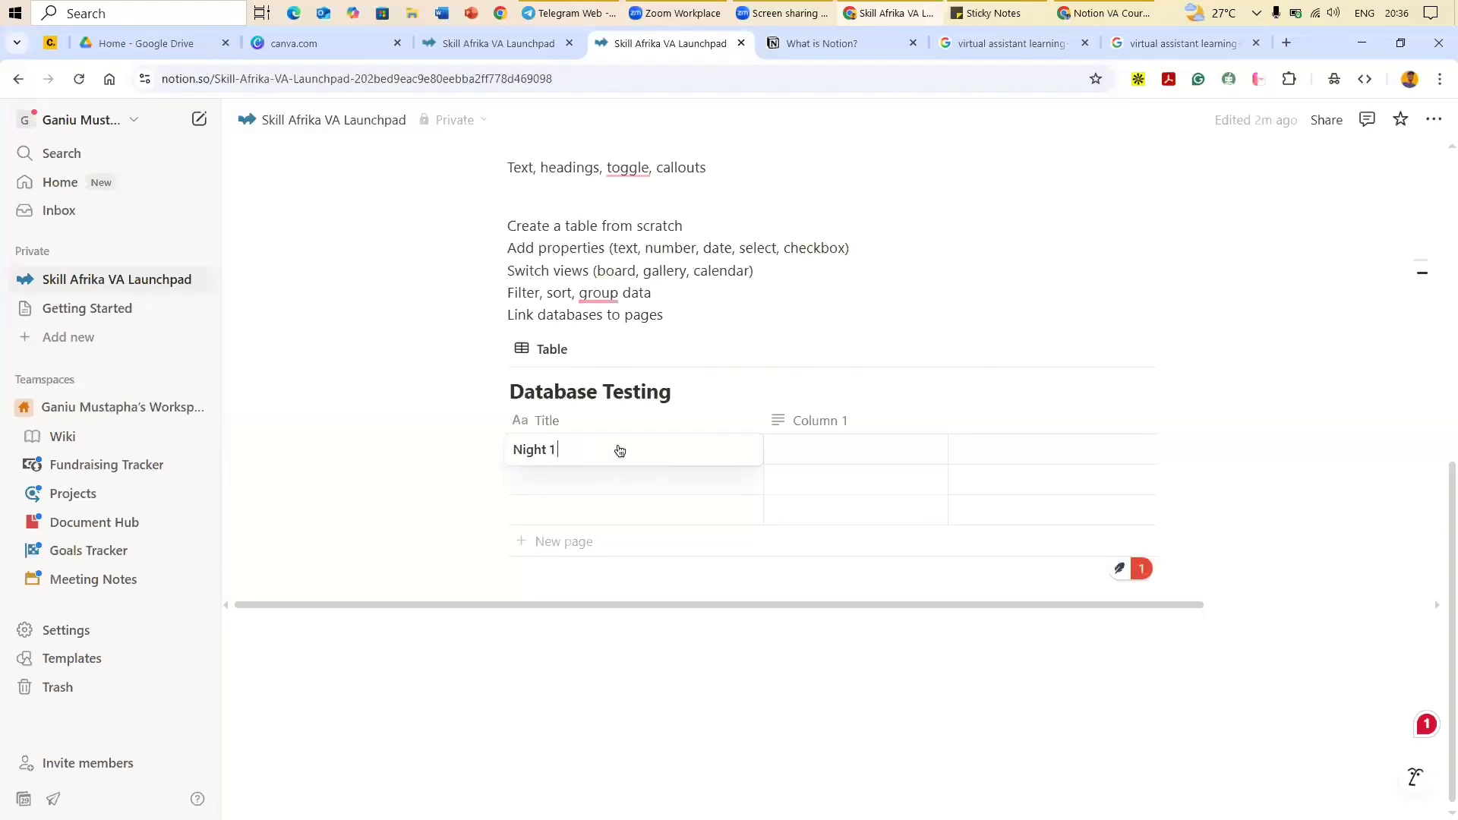
pyautogui.press('Escape')
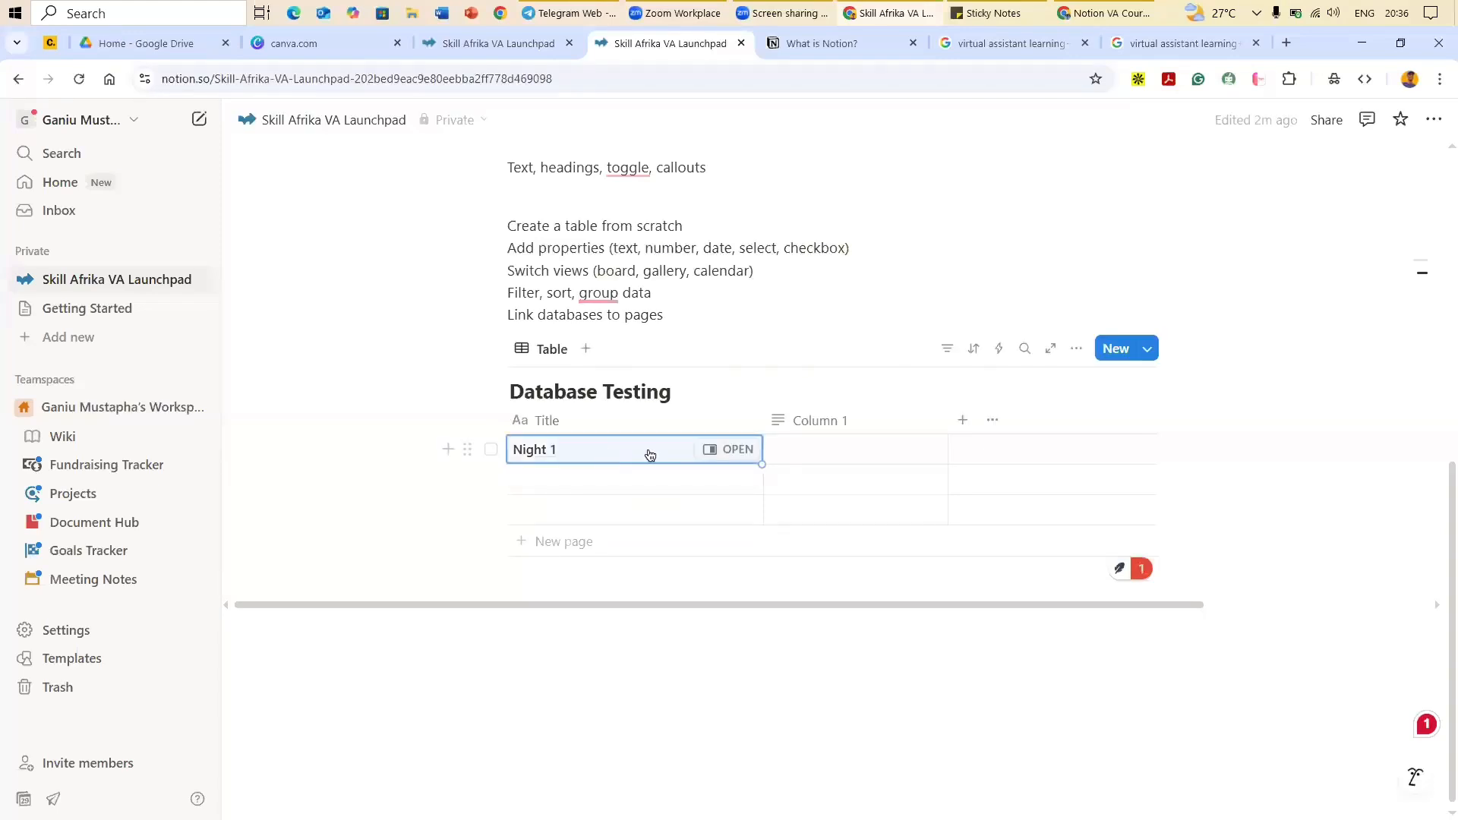
# Step: Enter "Learning Notion from scratch" in Column 1 of the Night 1 row
pyautogui.click(820, 448)
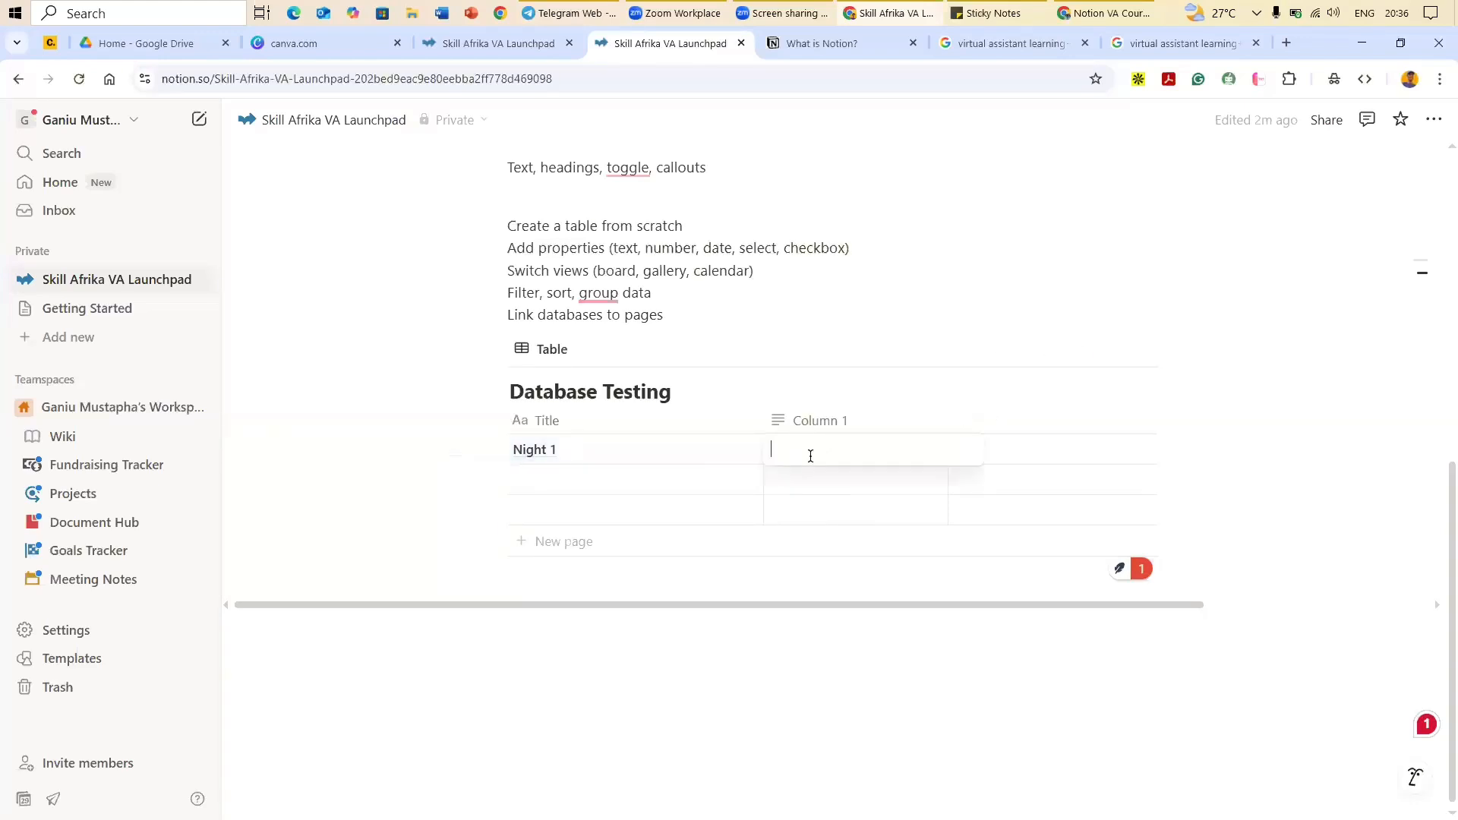
pyautogui.write('Learnin')
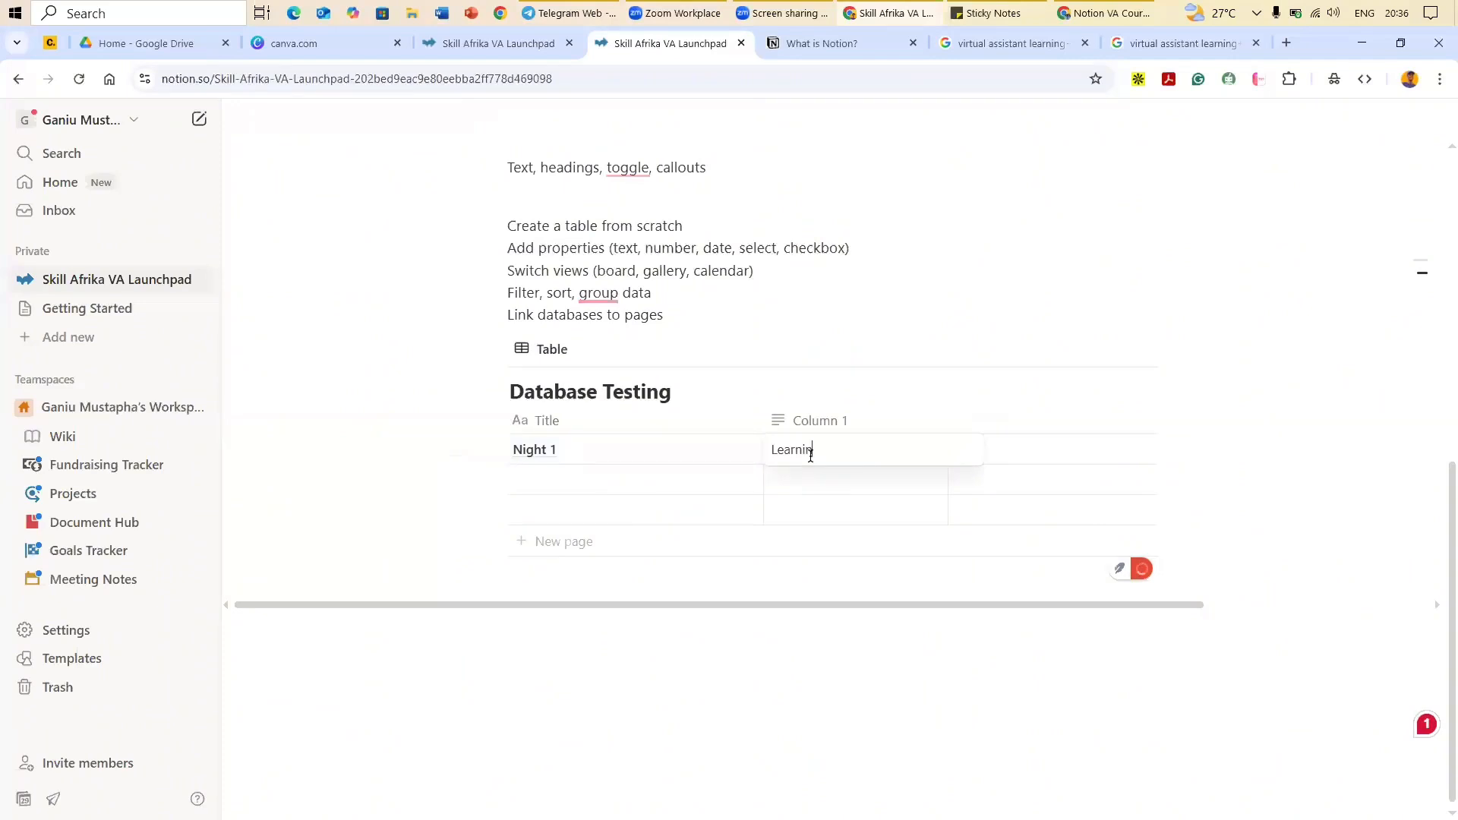
pyautogui.write('g Nioti')
pyautogui.write('n')
pyautogui.press('BackSpace')
pyautogui.press('BackSpace')
pyautogui.press('BackSpace')
pyautogui.press('BackSpace')
pyautogui.press('BackSpace')
pyautogui.write('otion from scratch')
pyautogui.press('Escape')
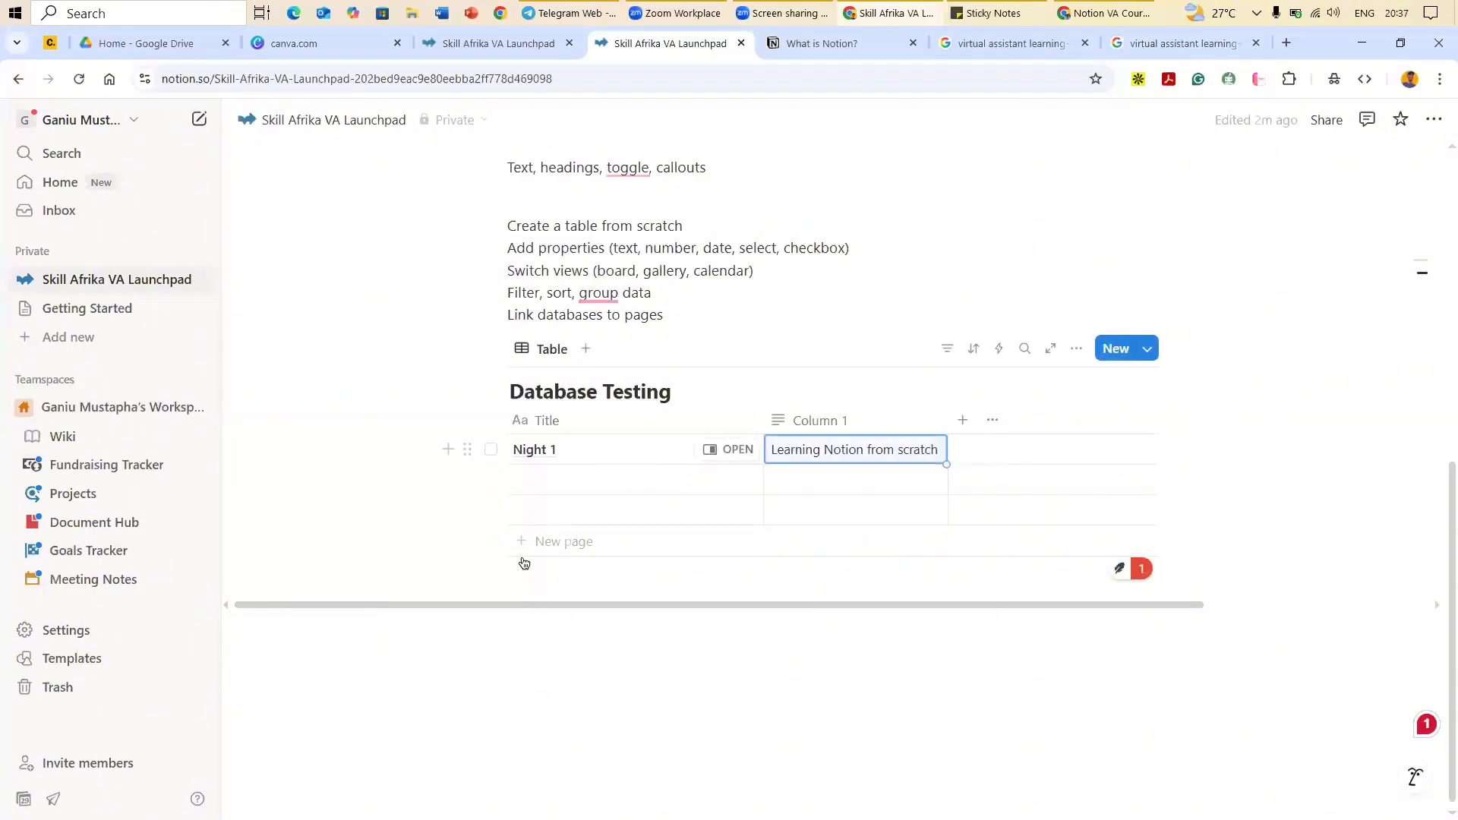
# Step: Rename the Column 1 property of the Database Testing table as "Descriotion"
pyautogui.click(844, 425)
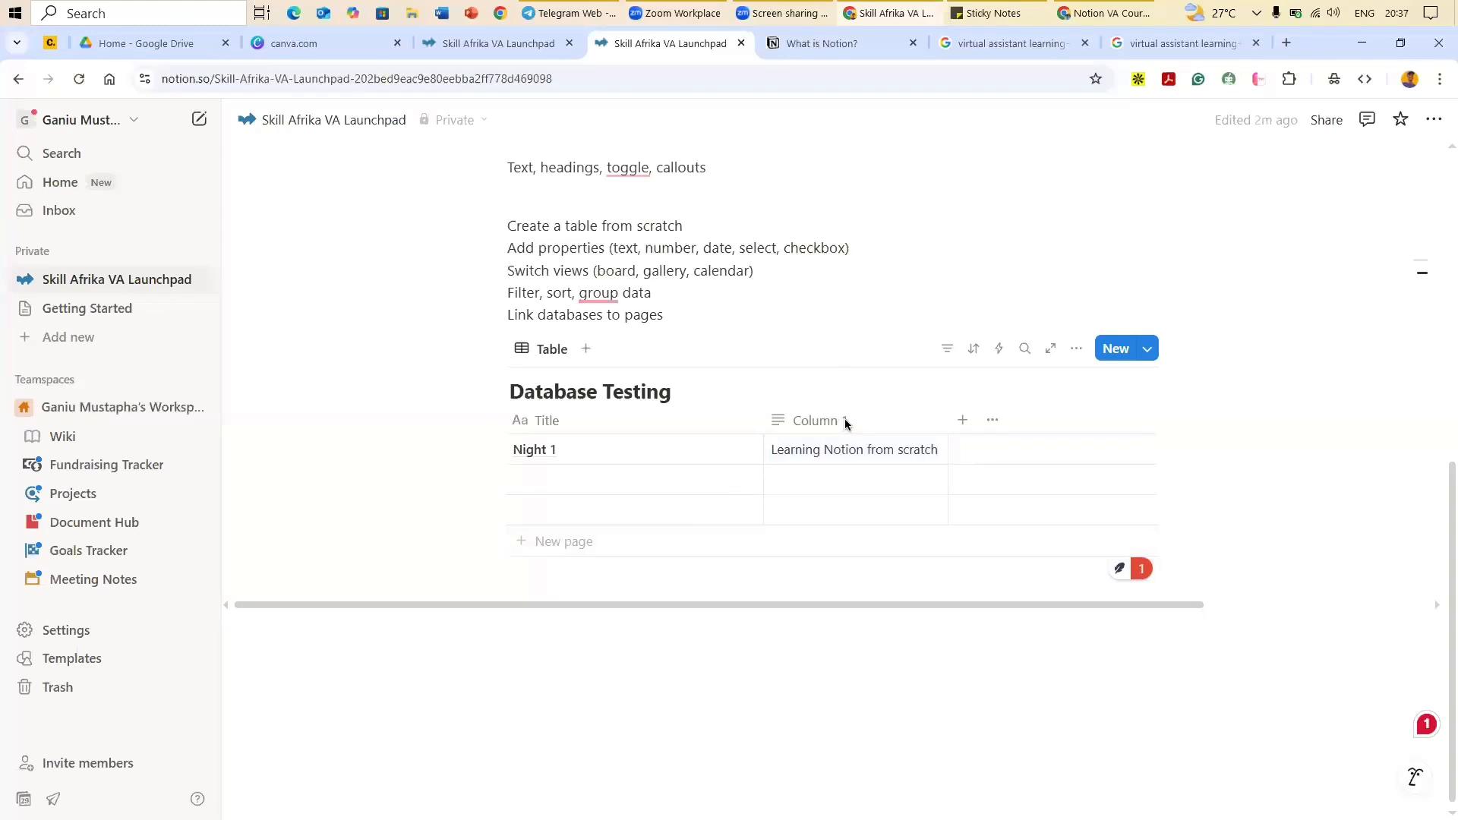
pyautogui.click(846, 423)
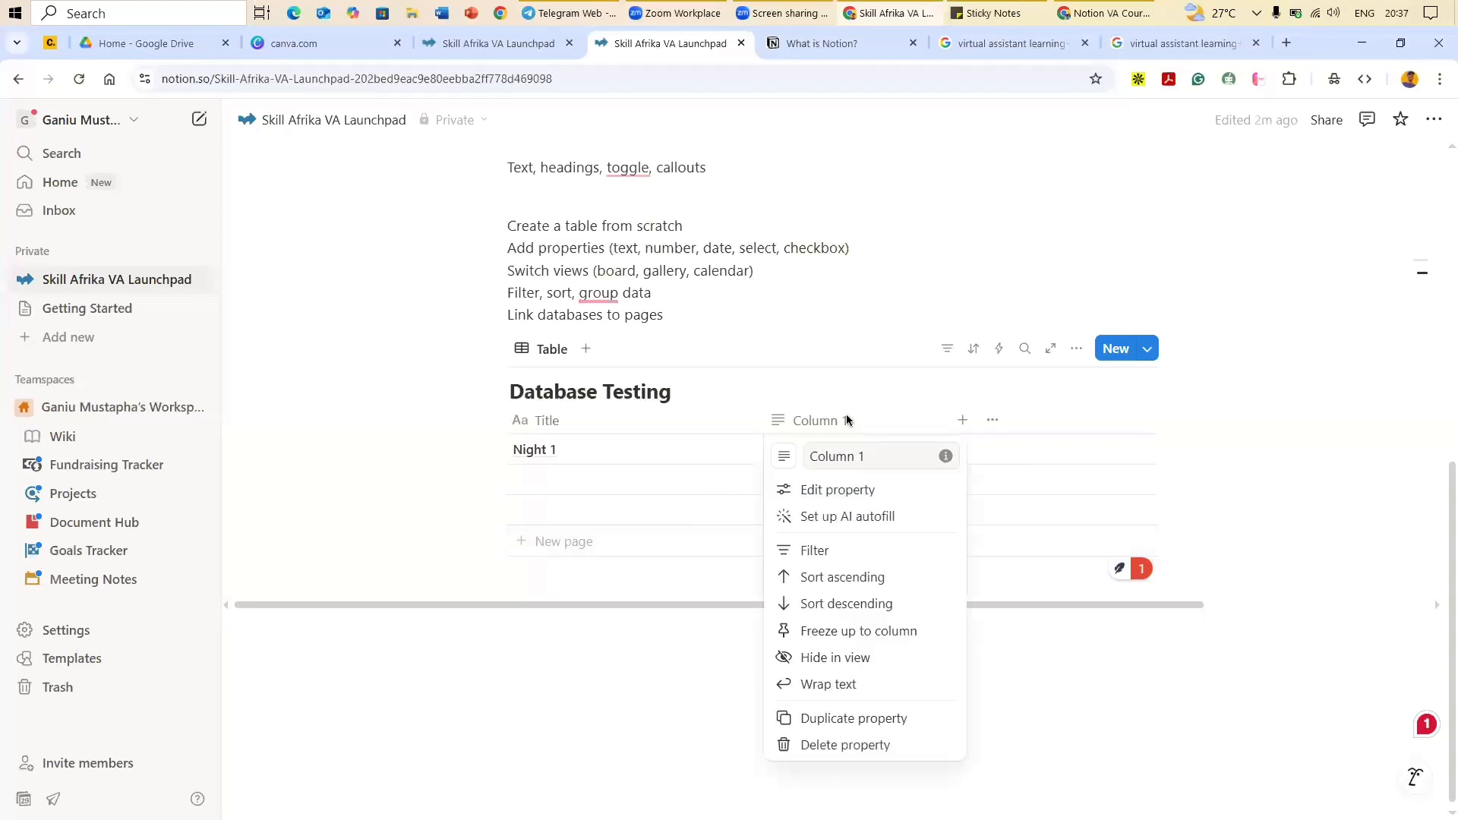
pyautogui.click(846, 417)
pyautogui.click(847, 418)
pyautogui.click(874, 455)
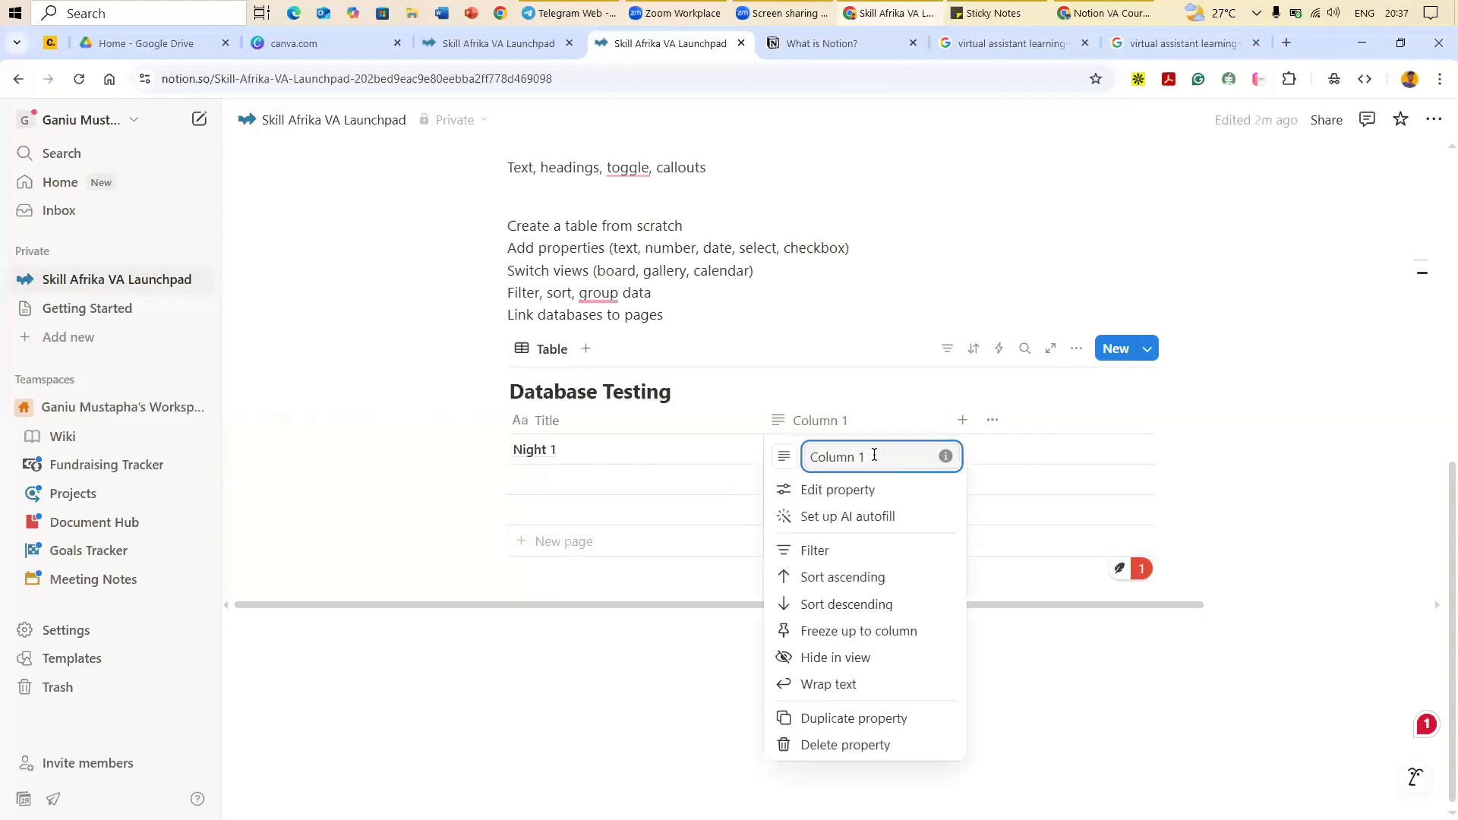
pyautogui.press('BackSpace')
pyautogui.press('BackSpace')
pyautogui.press('BackSpace')
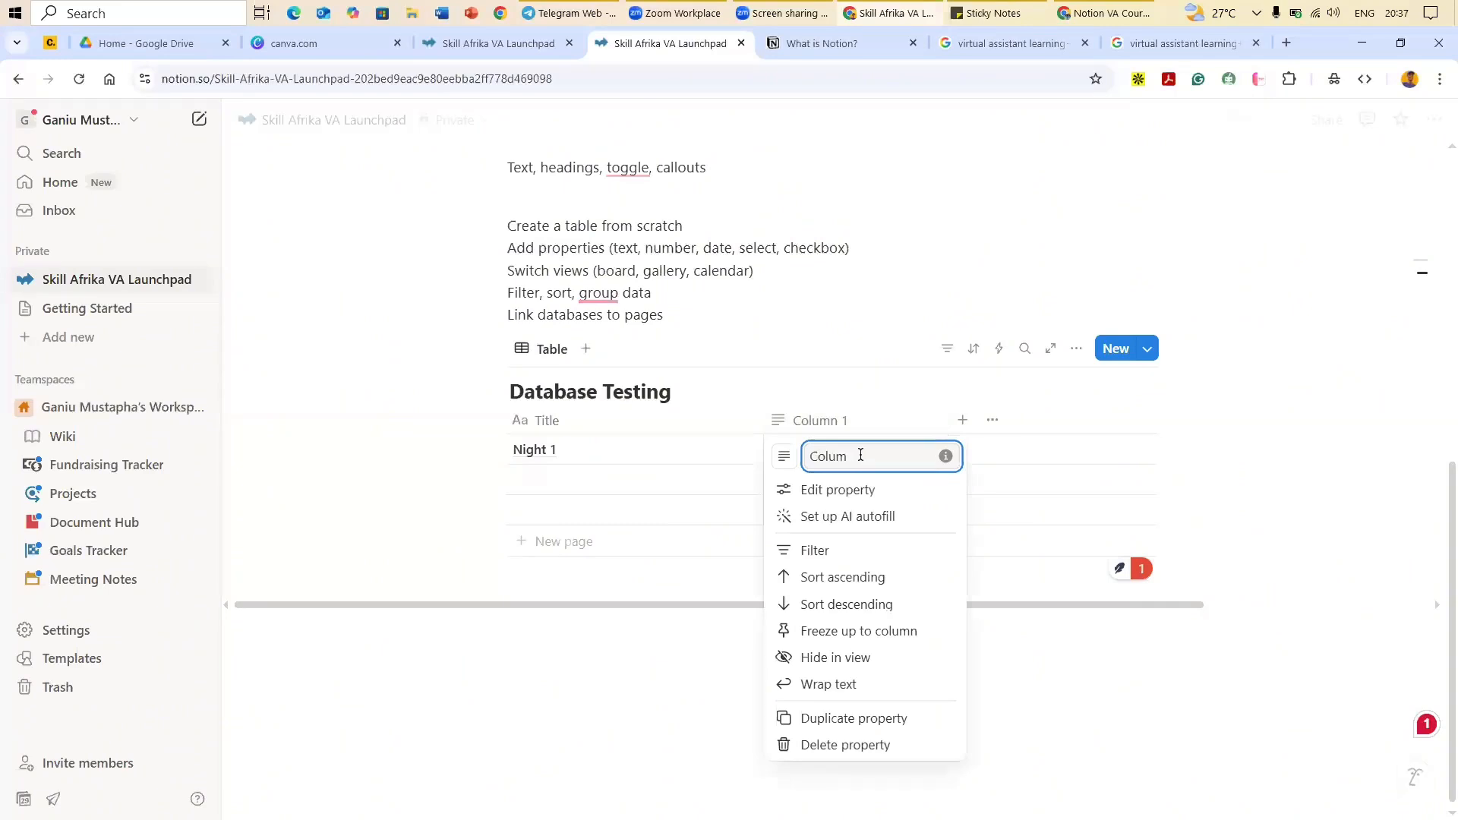
pyautogui.press('BackSpace')
pyautogui.press('BackSpace')
pyautogui.press('BackSpace')
pyautogui.press('BackSpace')
pyautogui.press('BackSpace')
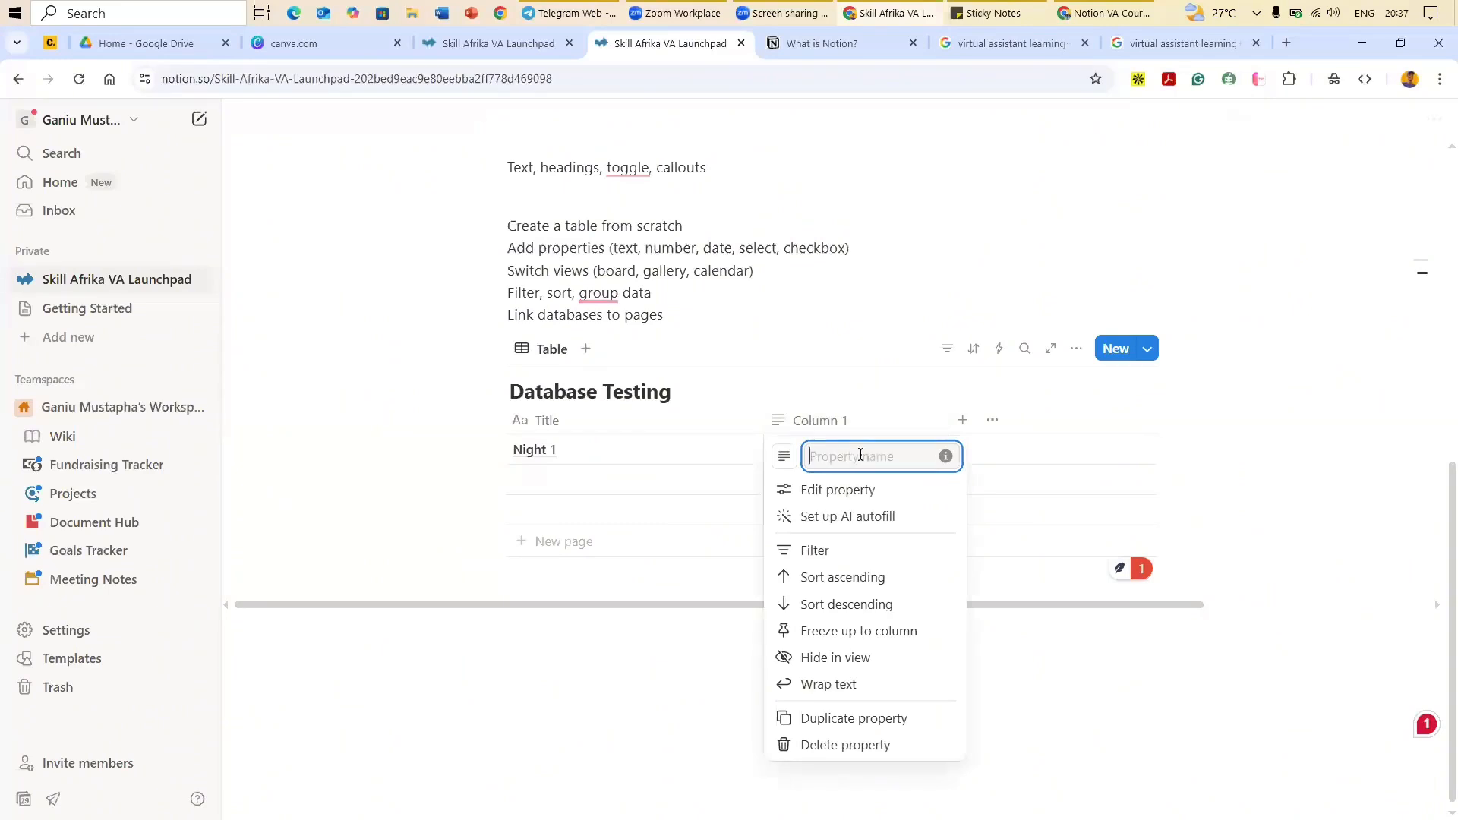
pyautogui.write('Desc')
pyautogui.write('fiotib')
pyautogui.press('BackSpace')
pyautogui.press('BackSpace')
pyautogui.press('BackSpace')
pyautogui.press('BackSpace')
pyautogui.press('BackSpace')
pyautogui.write('riotio')
pyautogui.press('BackSpace')
pyautogui.press('BackSpace')
pyautogui.write('ion')
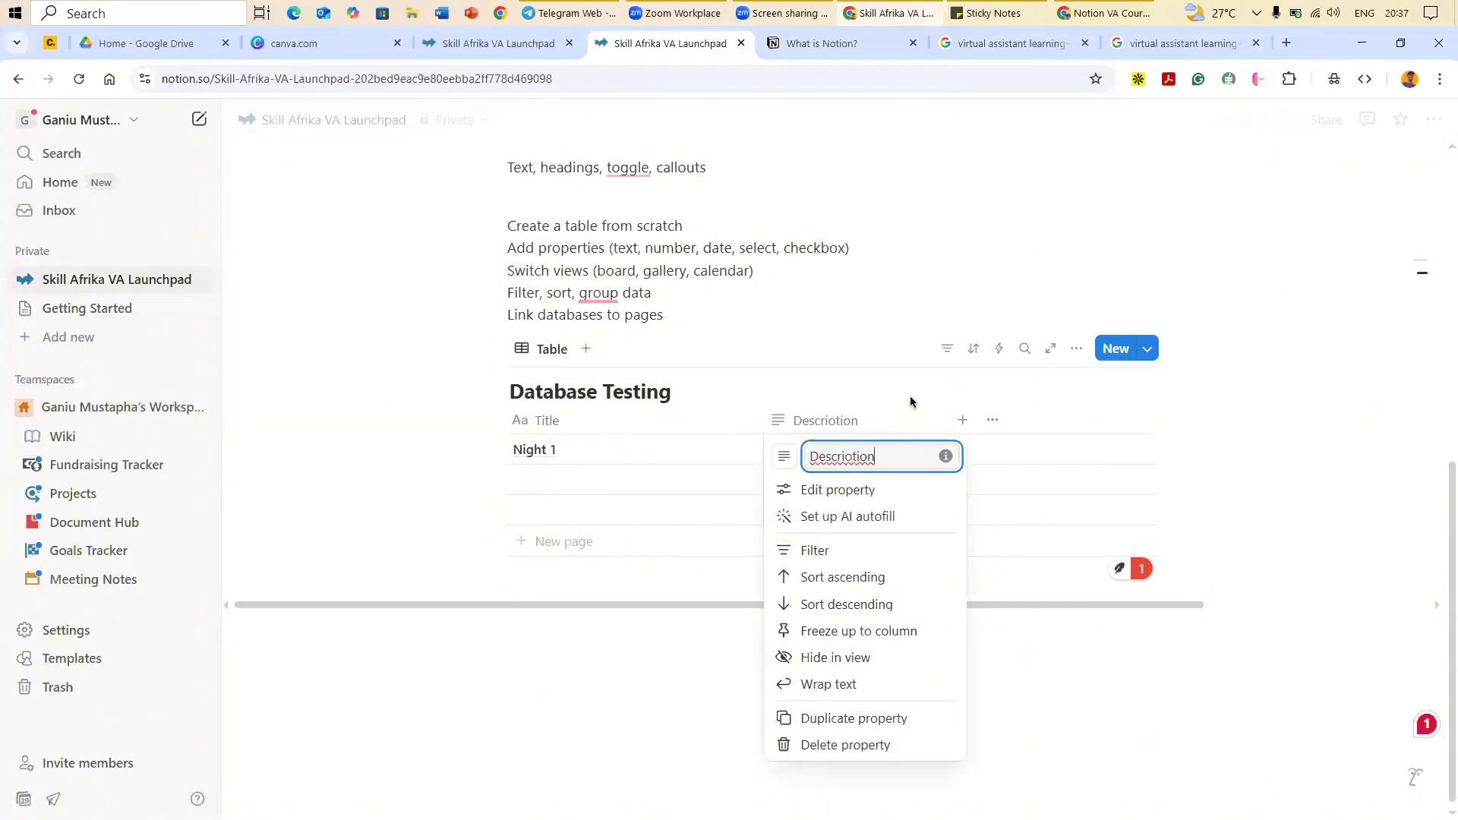
pyautogui.click(693, 256)
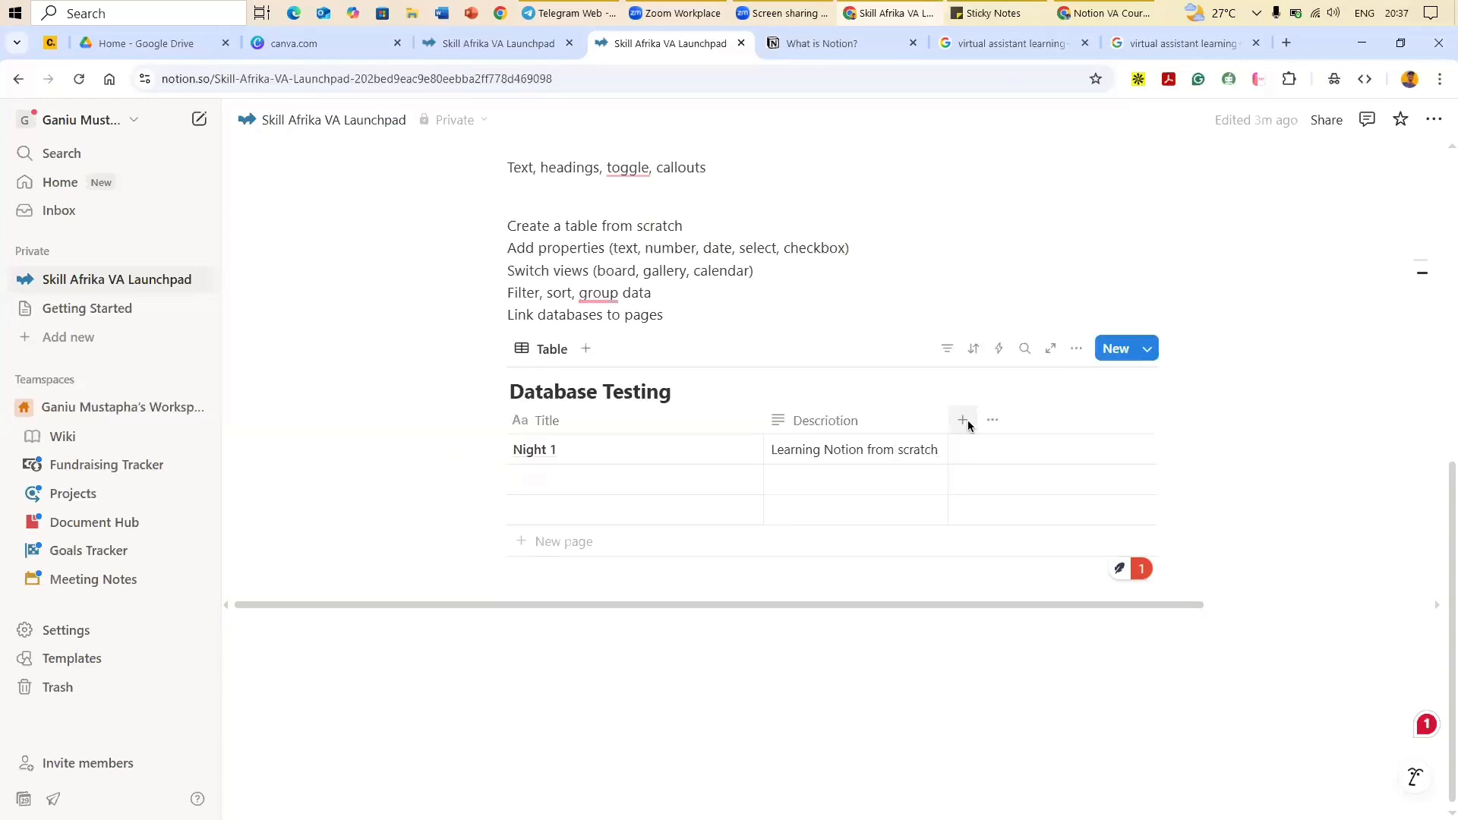
pyautogui.click(964, 420)
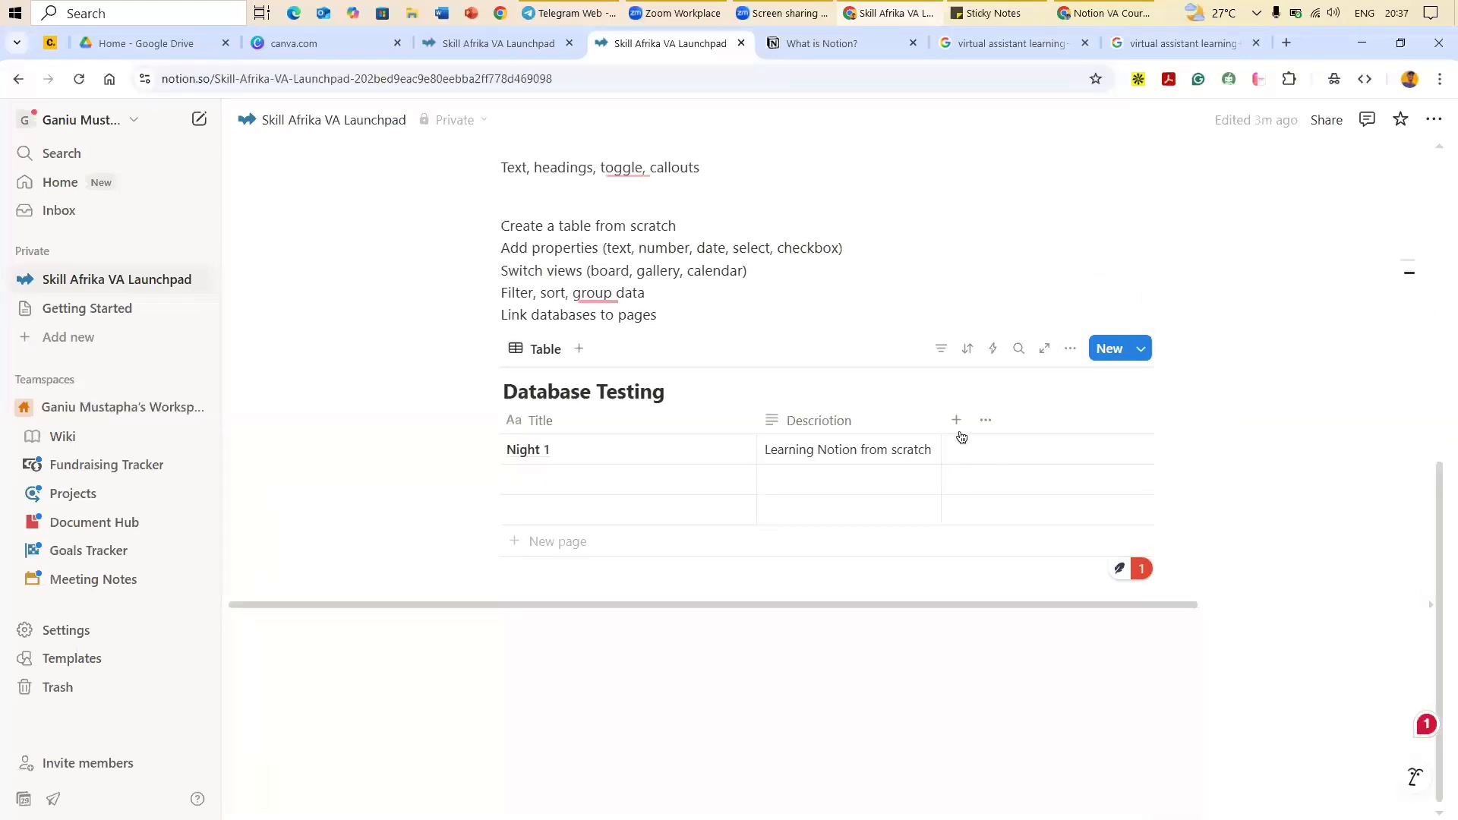
pyautogui.click(1055, 414)
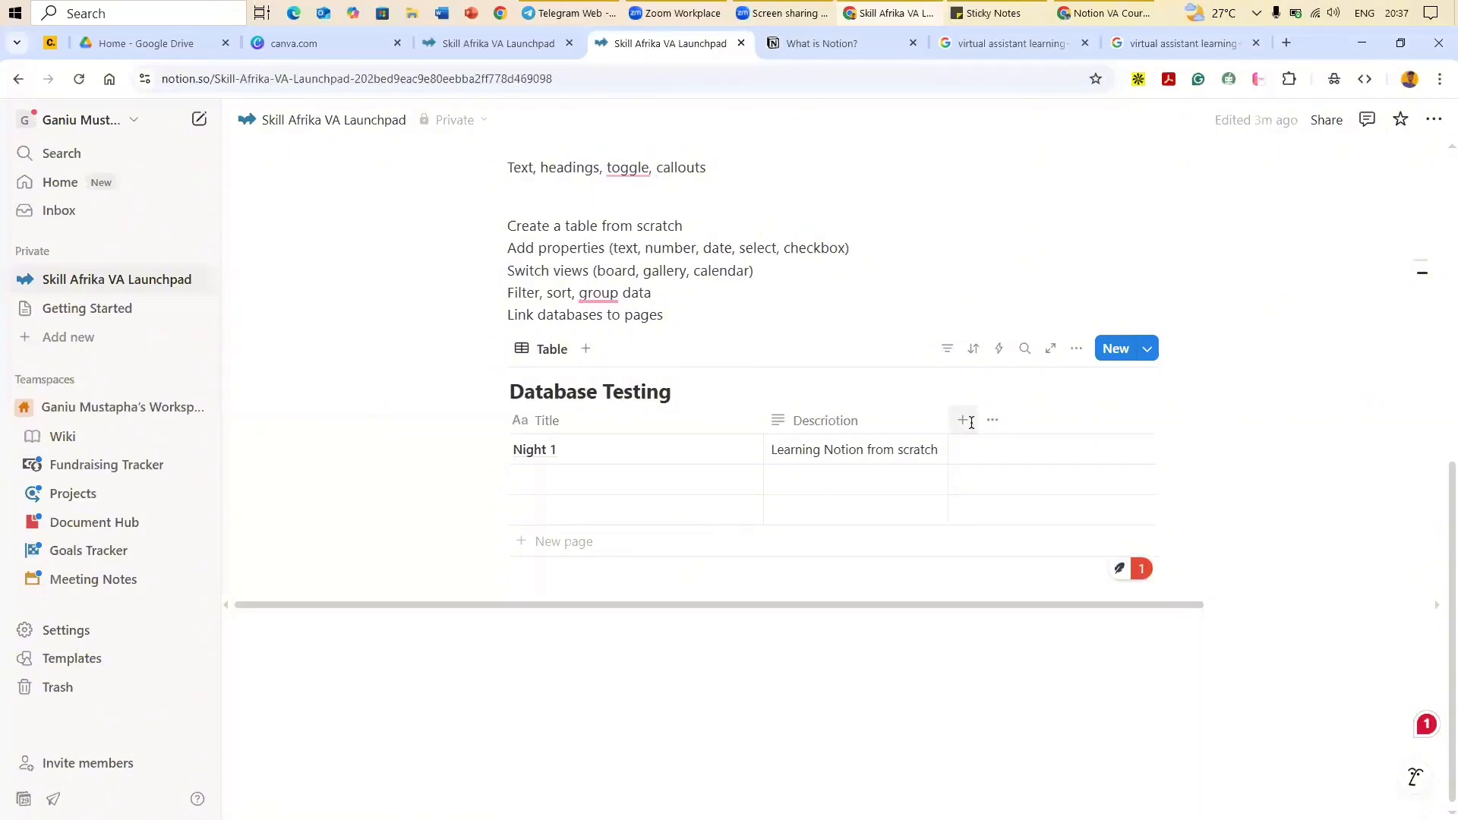
pyautogui.doubleClick(681, 255)
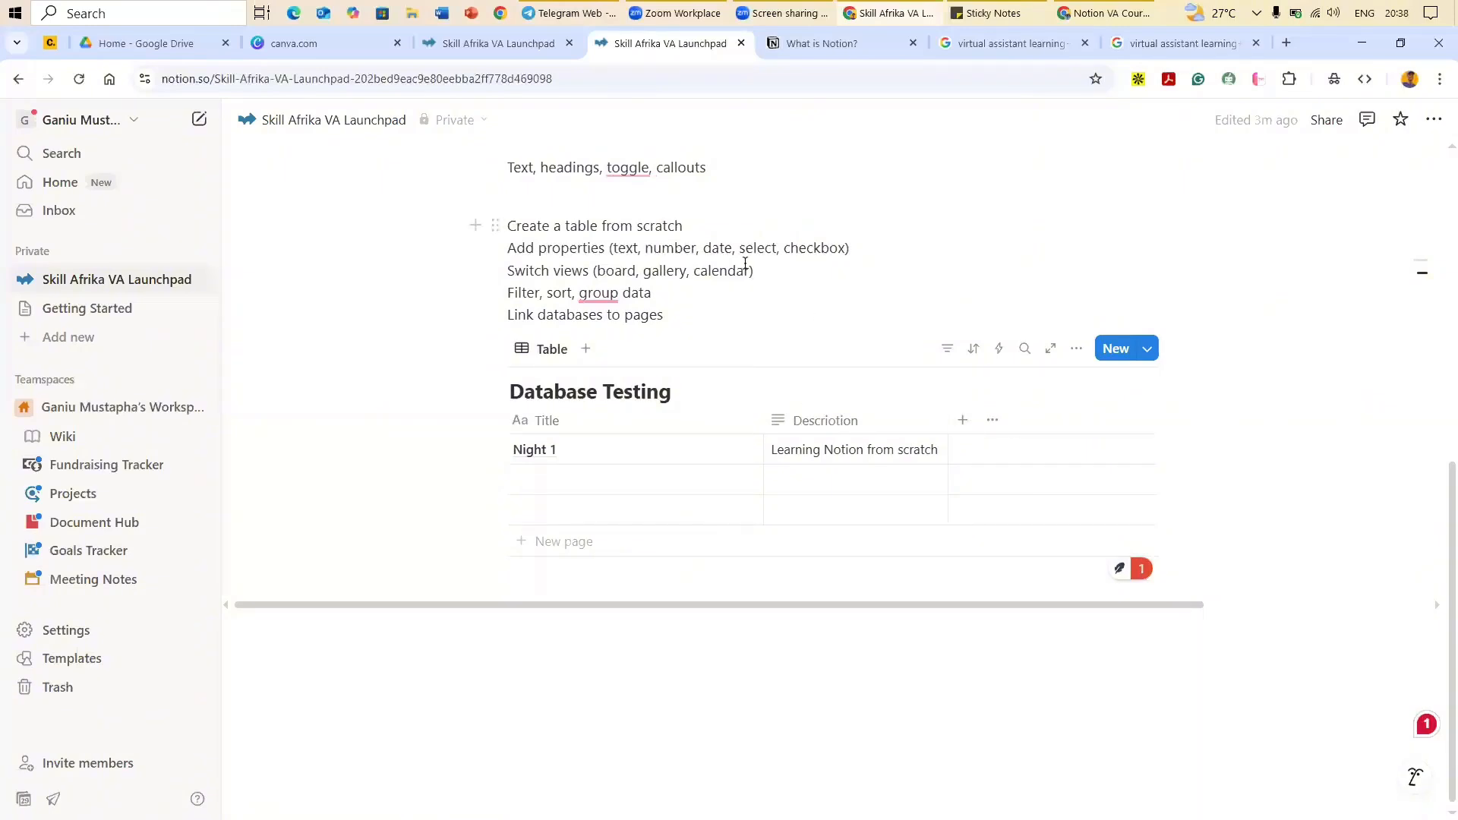
# Step: Add a new property of type Number to the Database Testing table
pyautogui.click(968, 420)
pyautogui.click(966, 420)
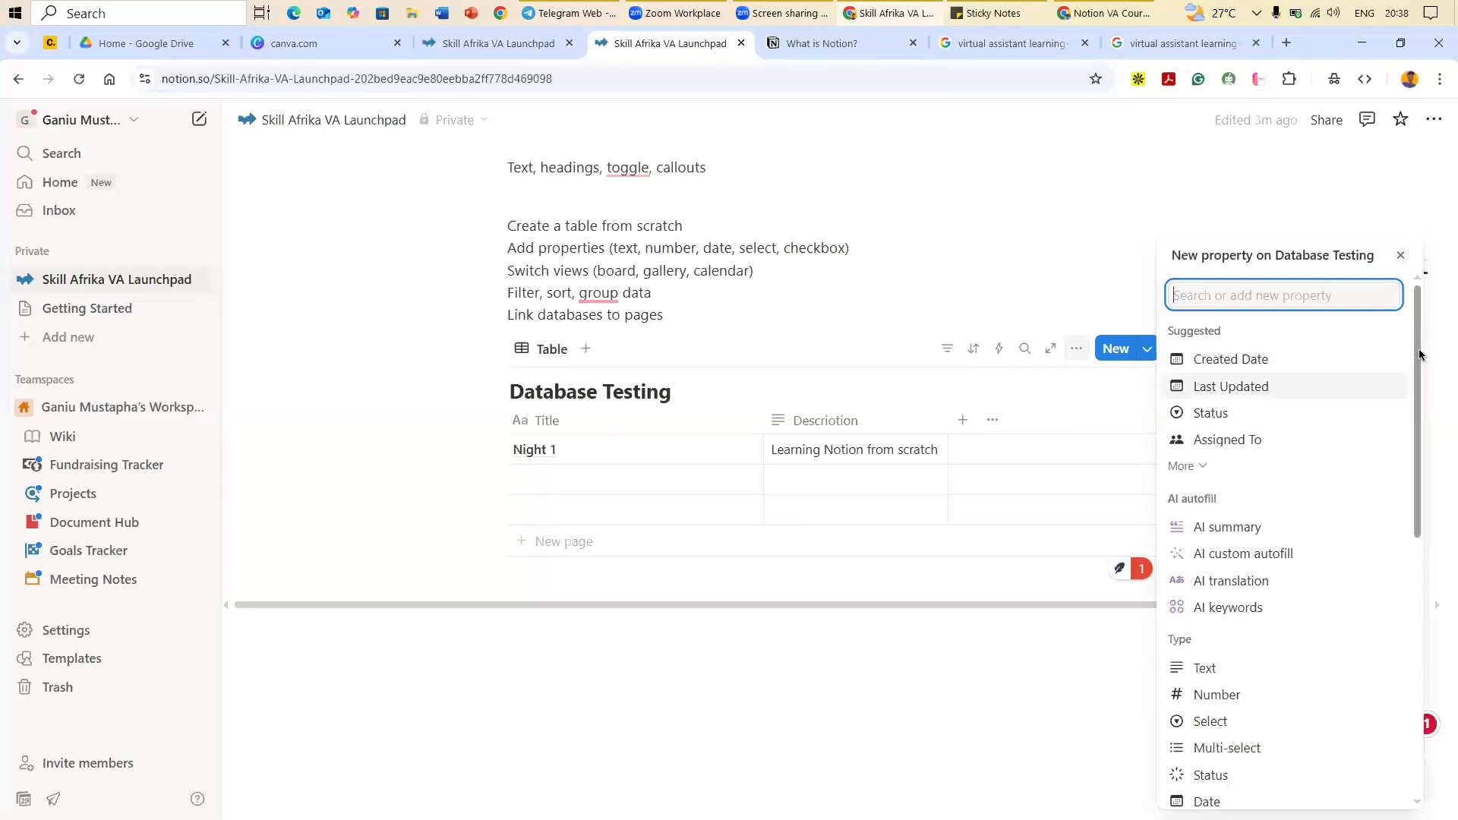
pyautogui.scroll(-1, 1413, 375)
pyautogui.scroll(-1, 1409, 410)
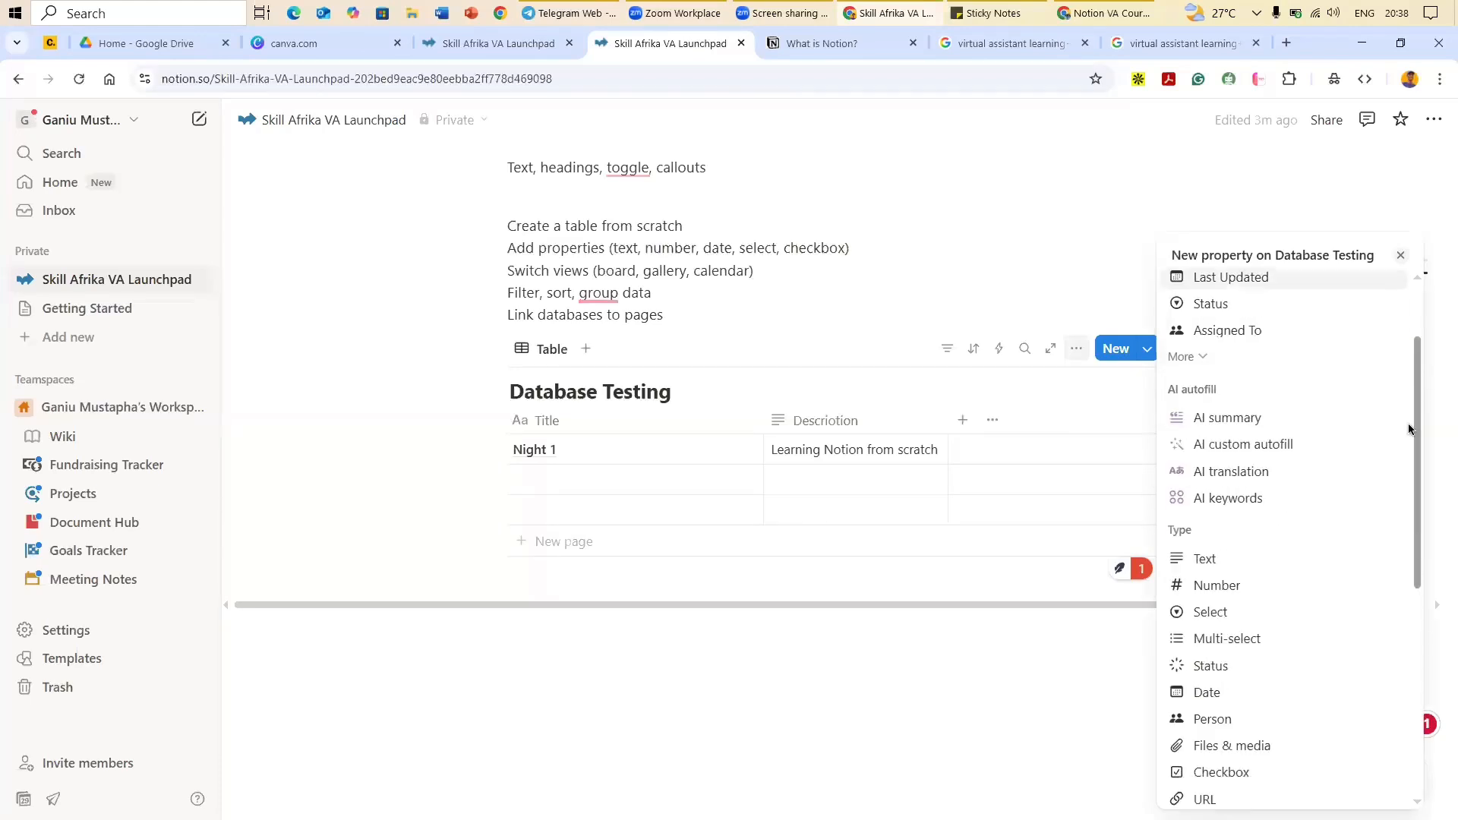
pyautogui.scroll(-1, 1408, 440)
pyautogui.scroll(-1, 1233, 420)
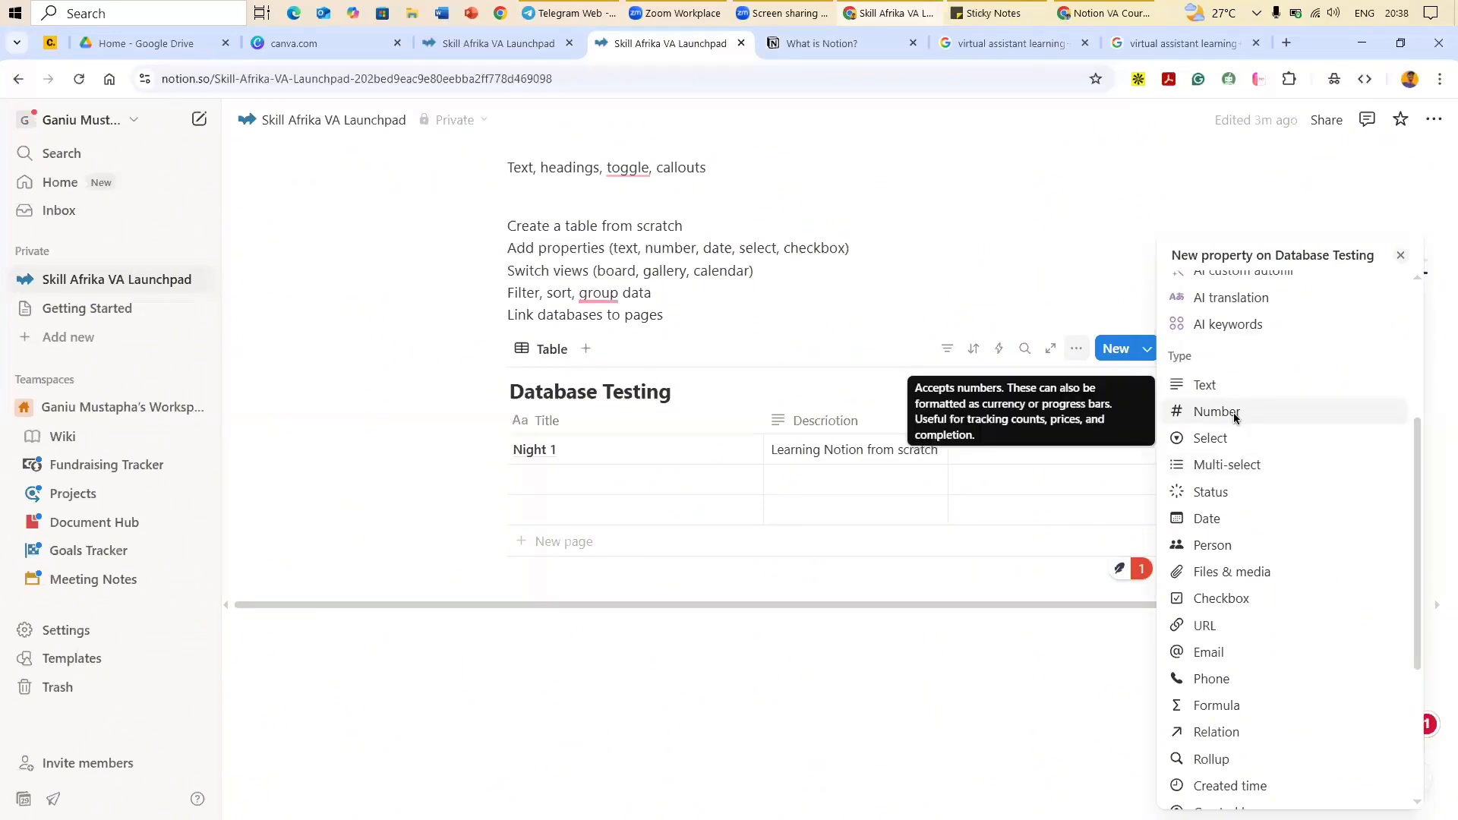
pyautogui.click(1233, 413)
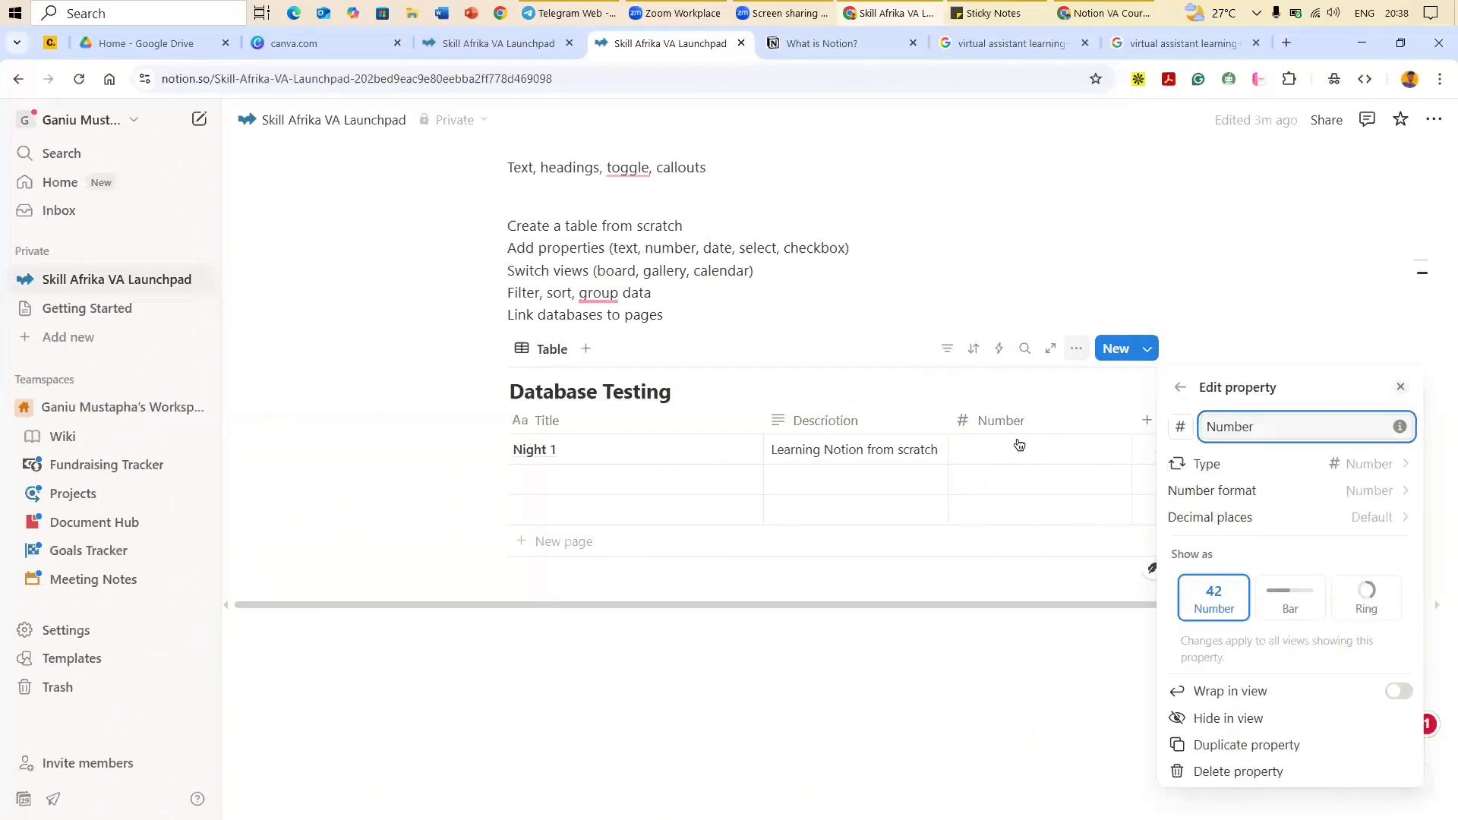
# Step: Enter 14 in the Number column of the Night 1 row
pyautogui.click(1015, 443)
pyautogui.click(1015, 443)
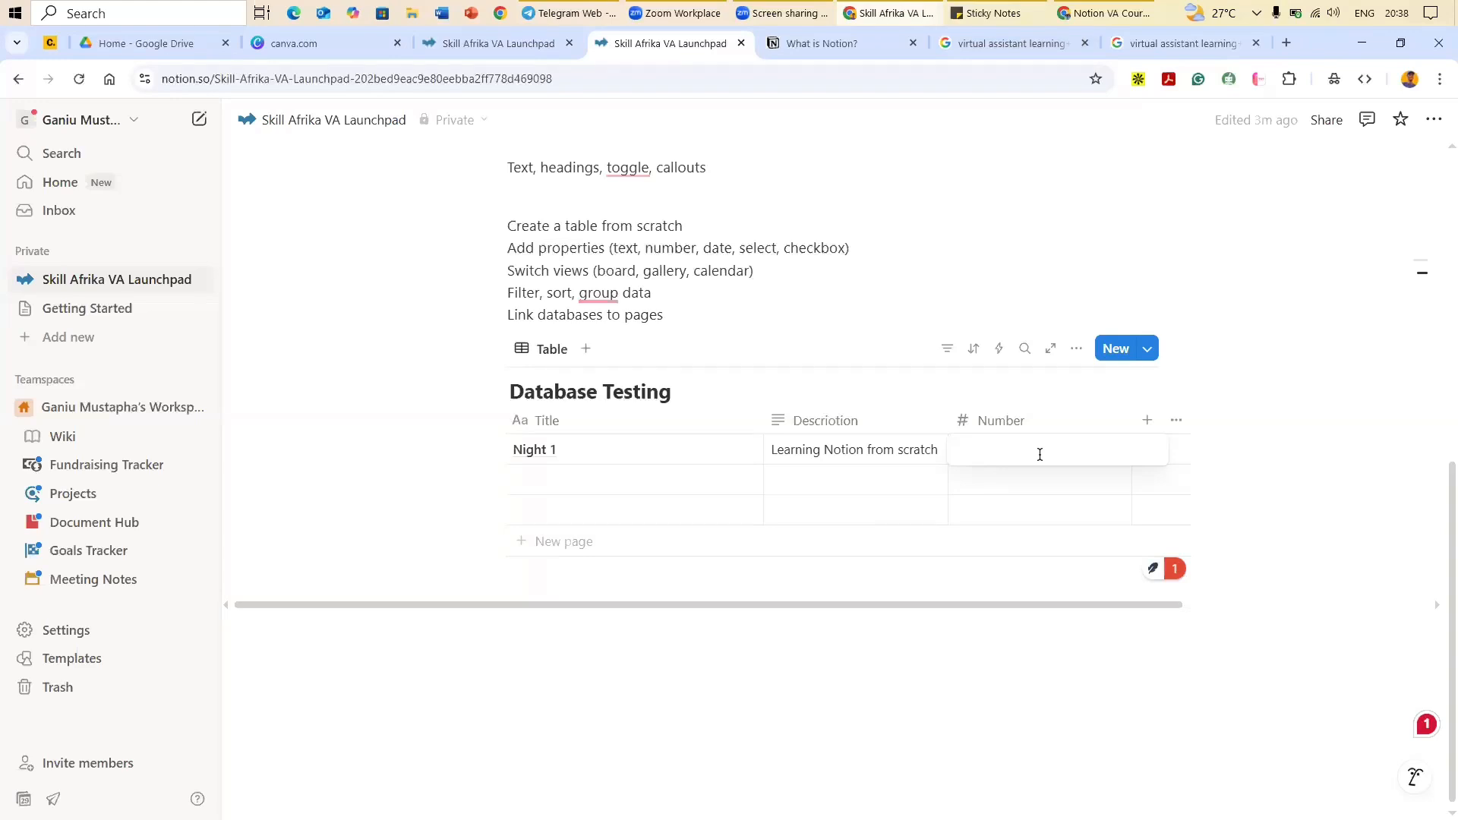
pyautogui.write('14')
pyautogui.press('Return')
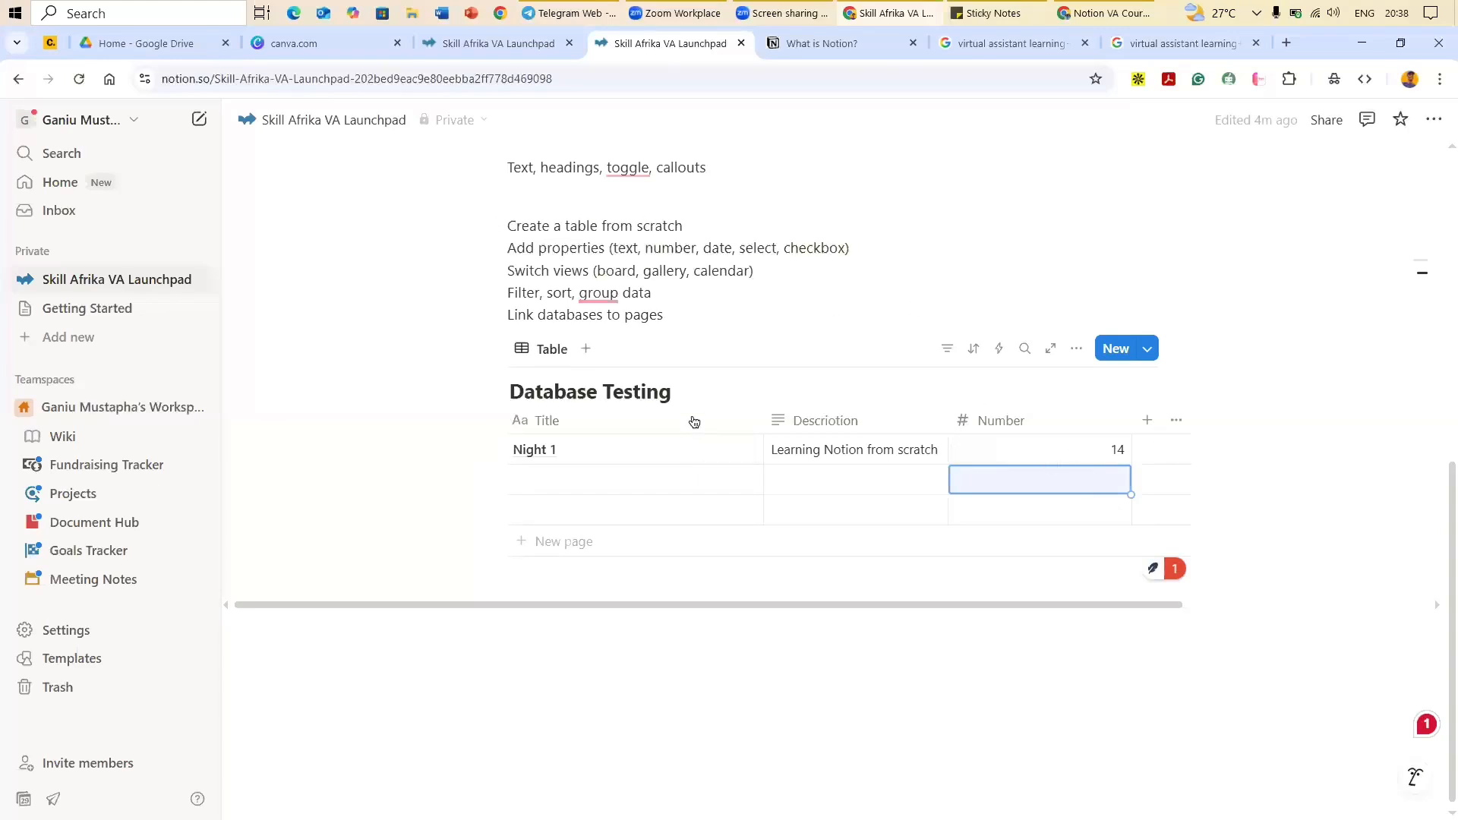
pyautogui.press('Escape')
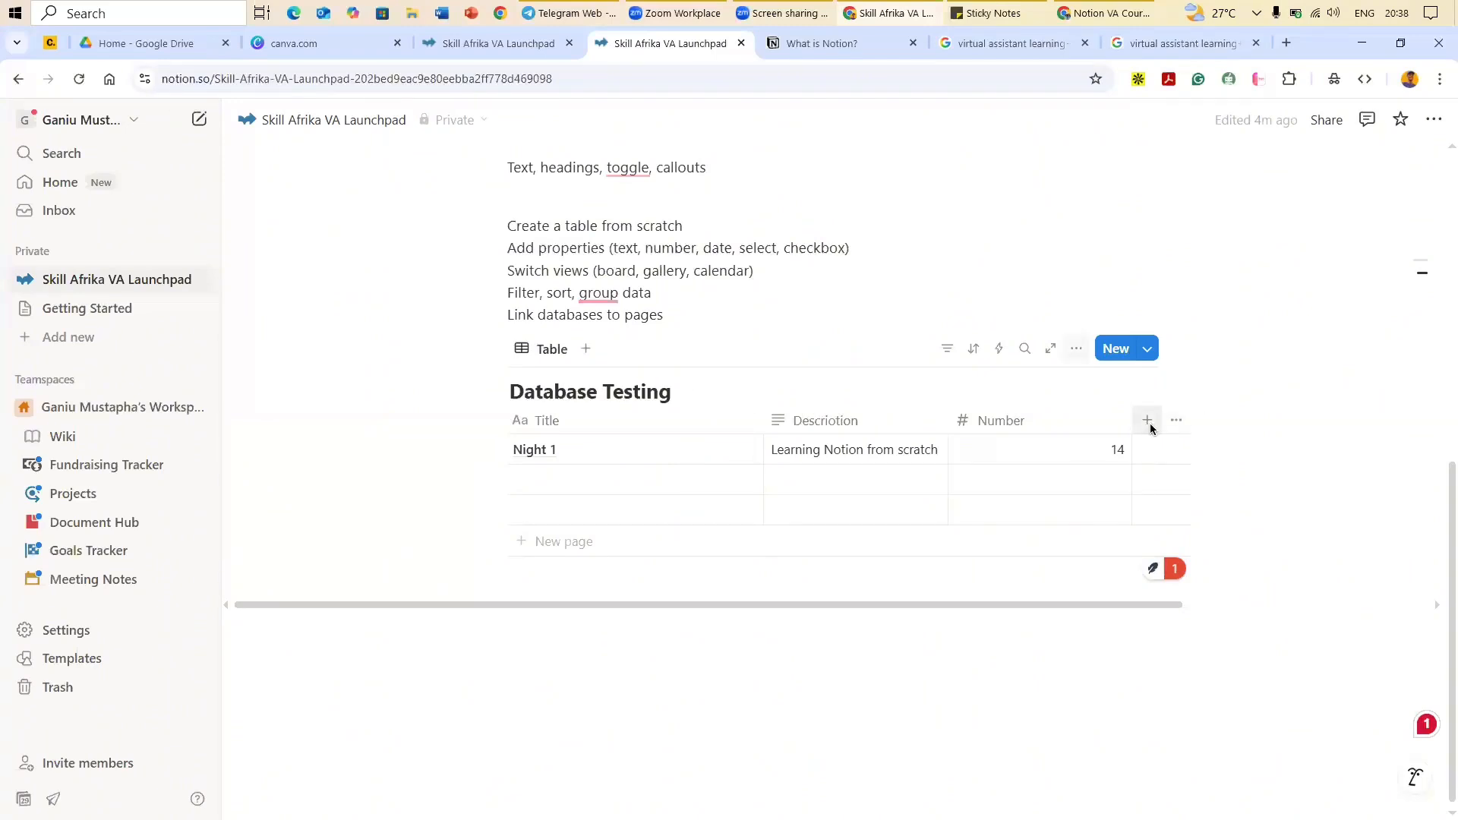
# Step: Add a new property of type Date to the Database Testing table
pyautogui.click(1148, 422)
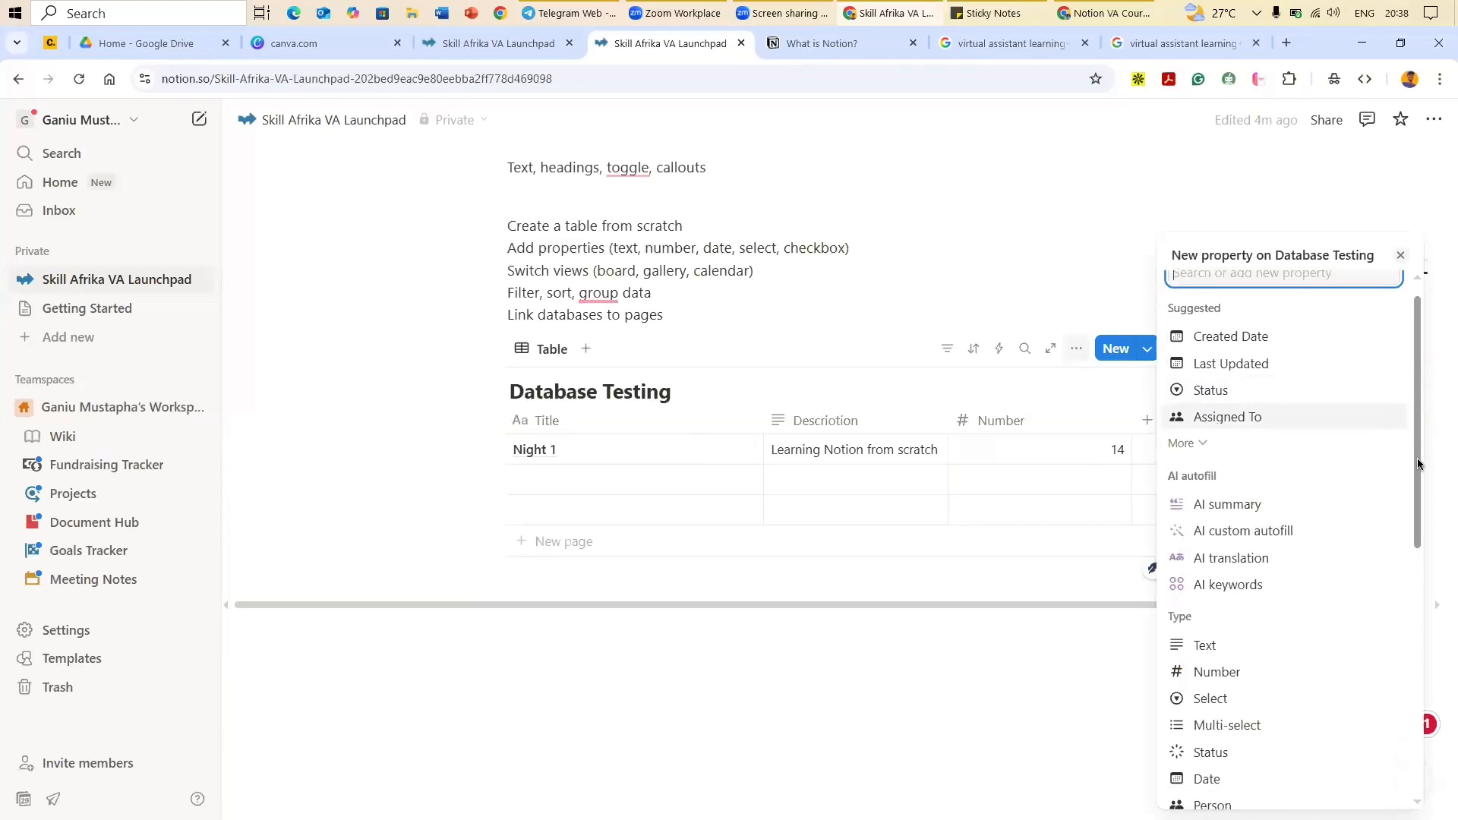
pyautogui.scroll(-3, 1415, 476)
pyautogui.scroll(-1, 1417, 494)
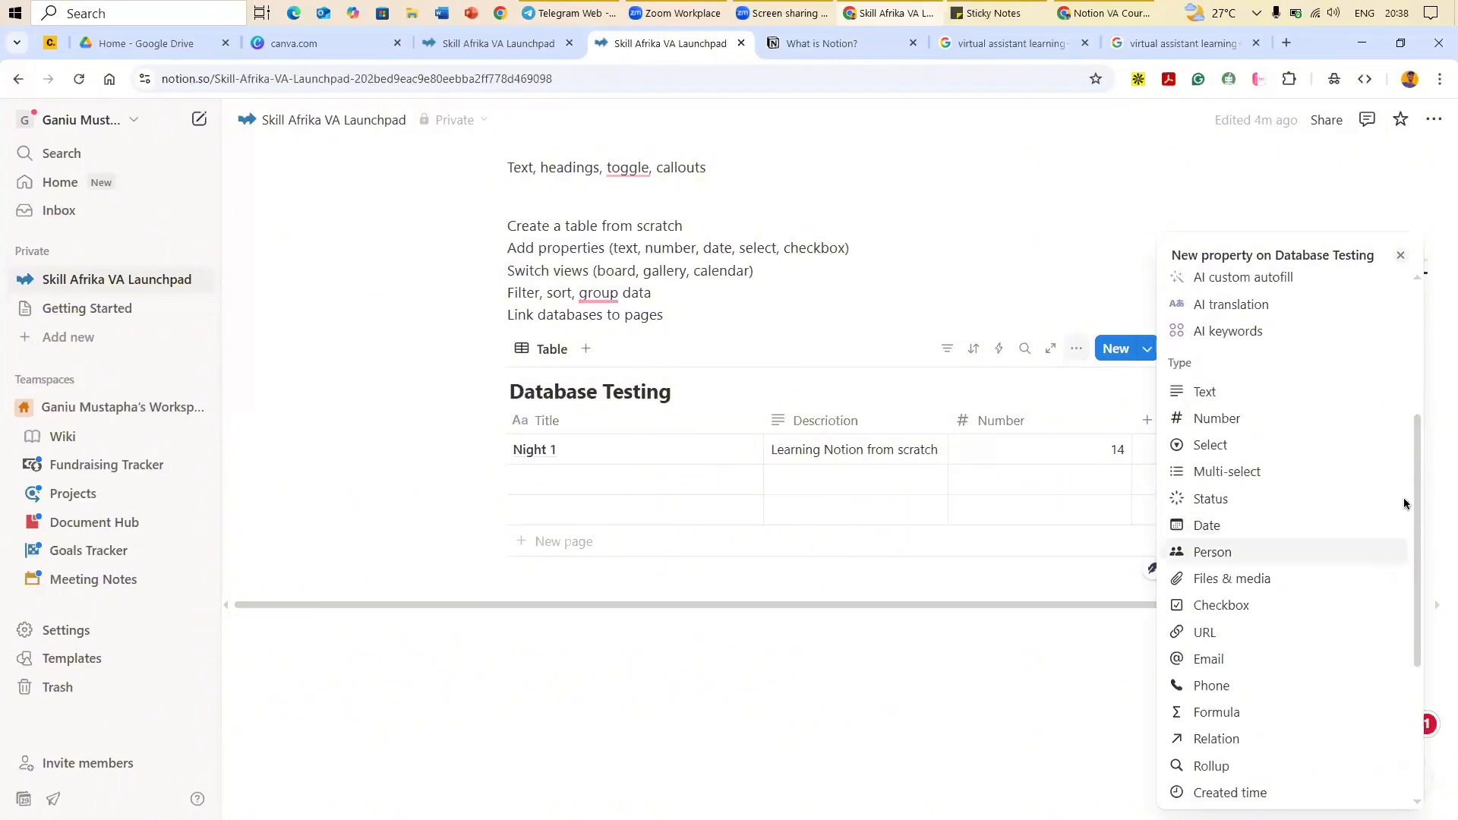
pyautogui.scroll(5, 1406, 393)
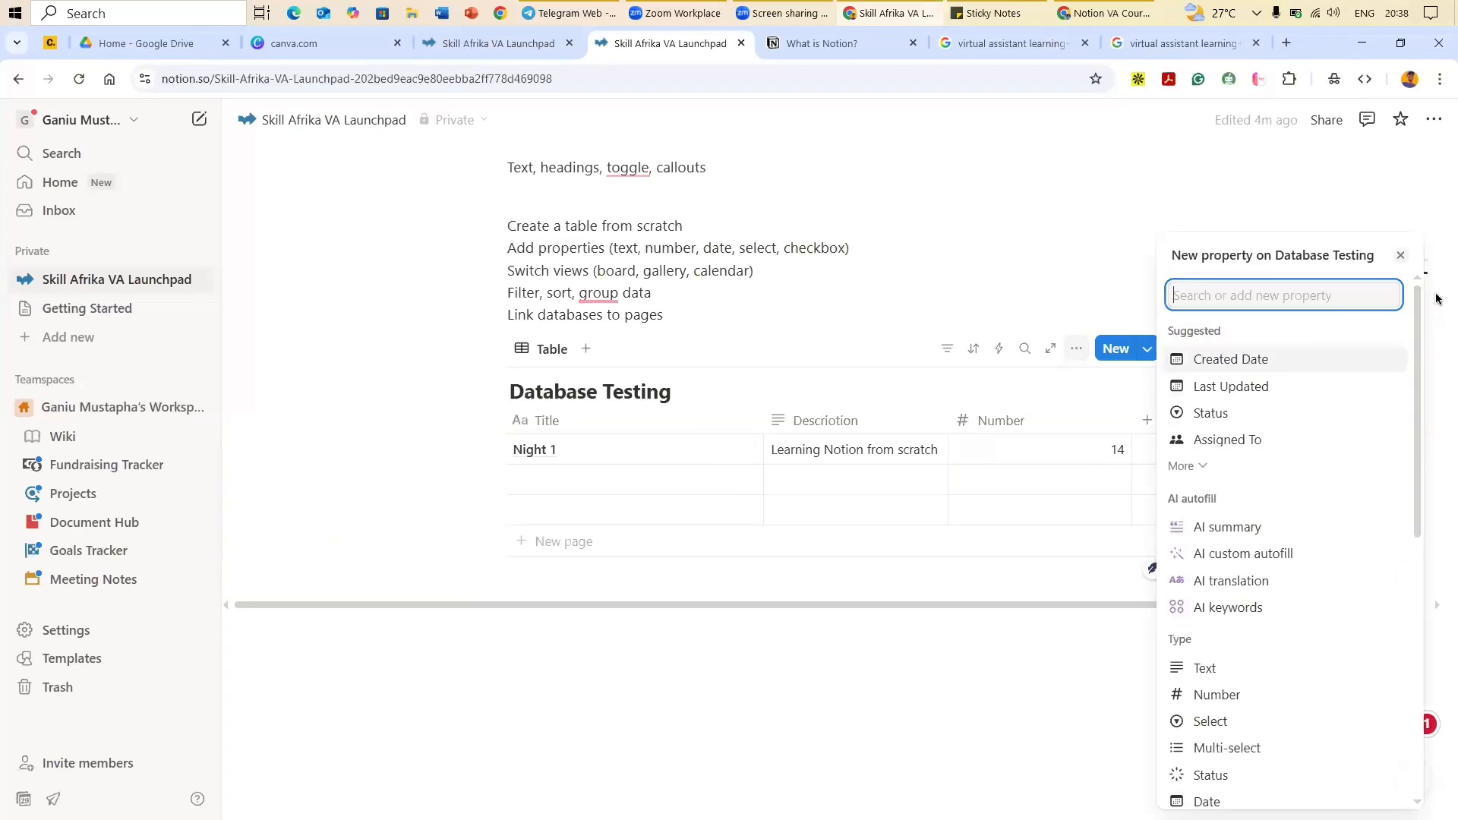
pyautogui.scroll(-4, 1420, 534)
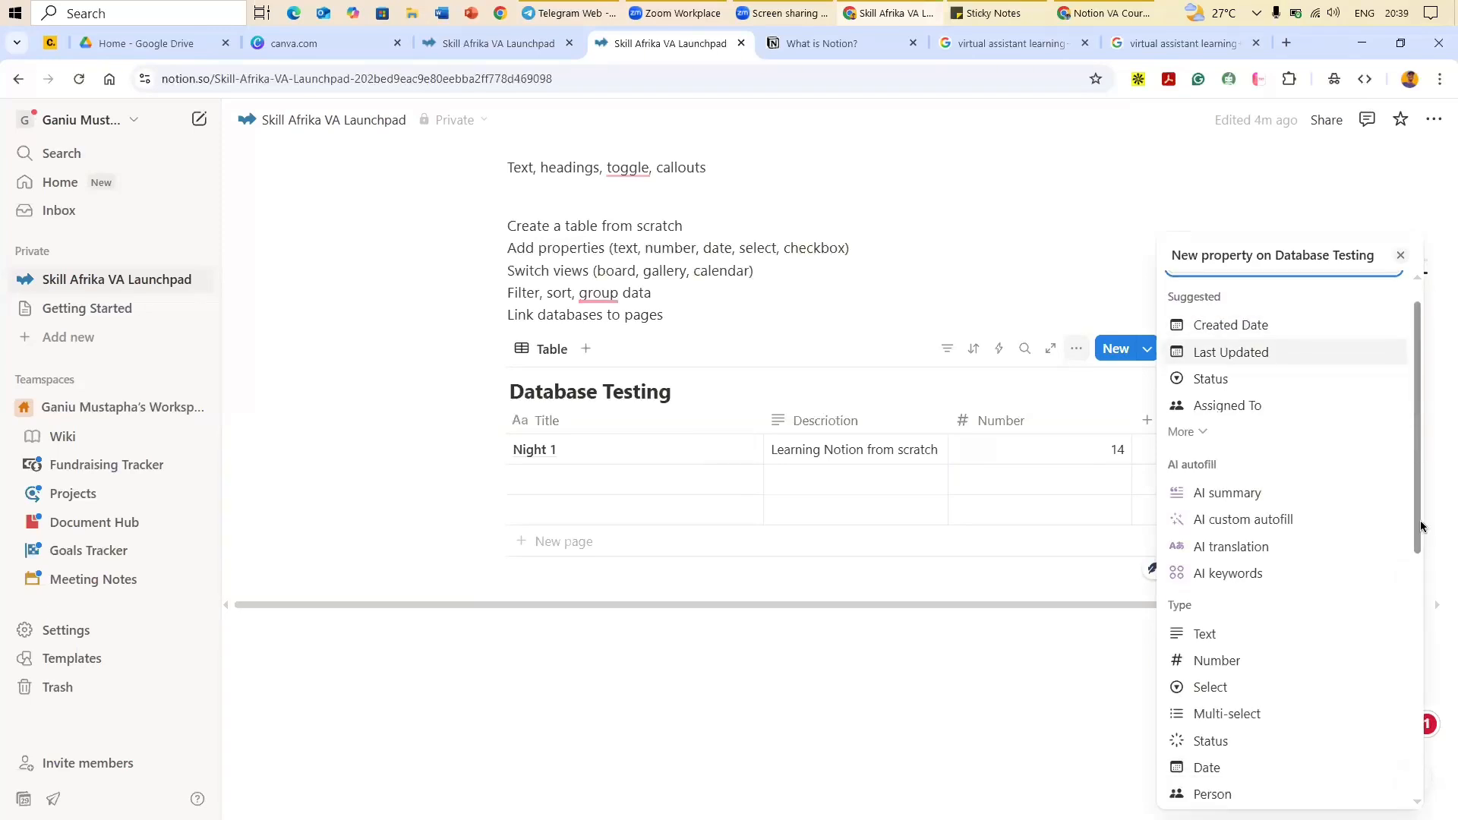
pyautogui.scroll(-1, 1419, 535)
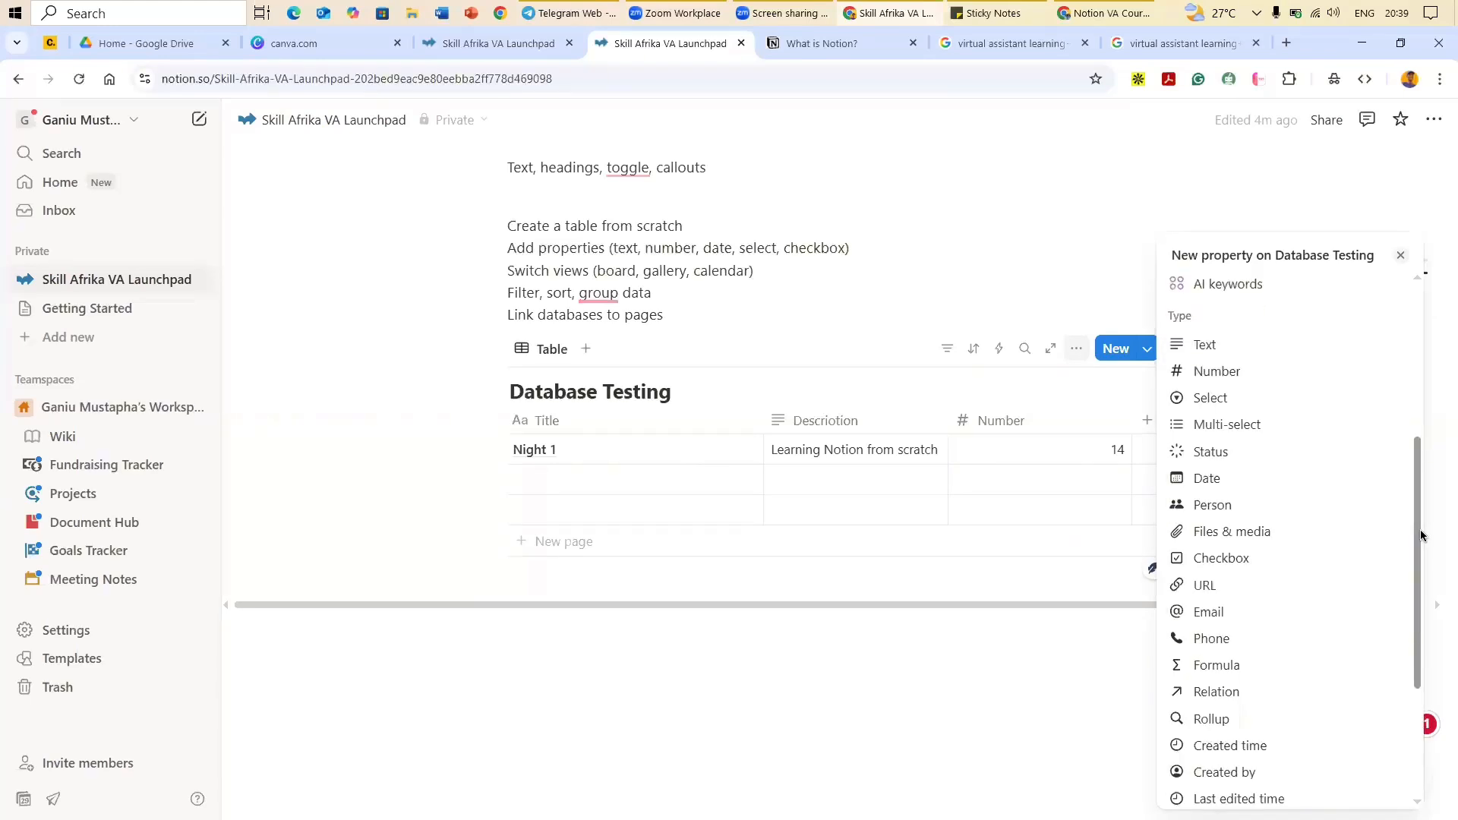
pyautogui.click(1237, 480)
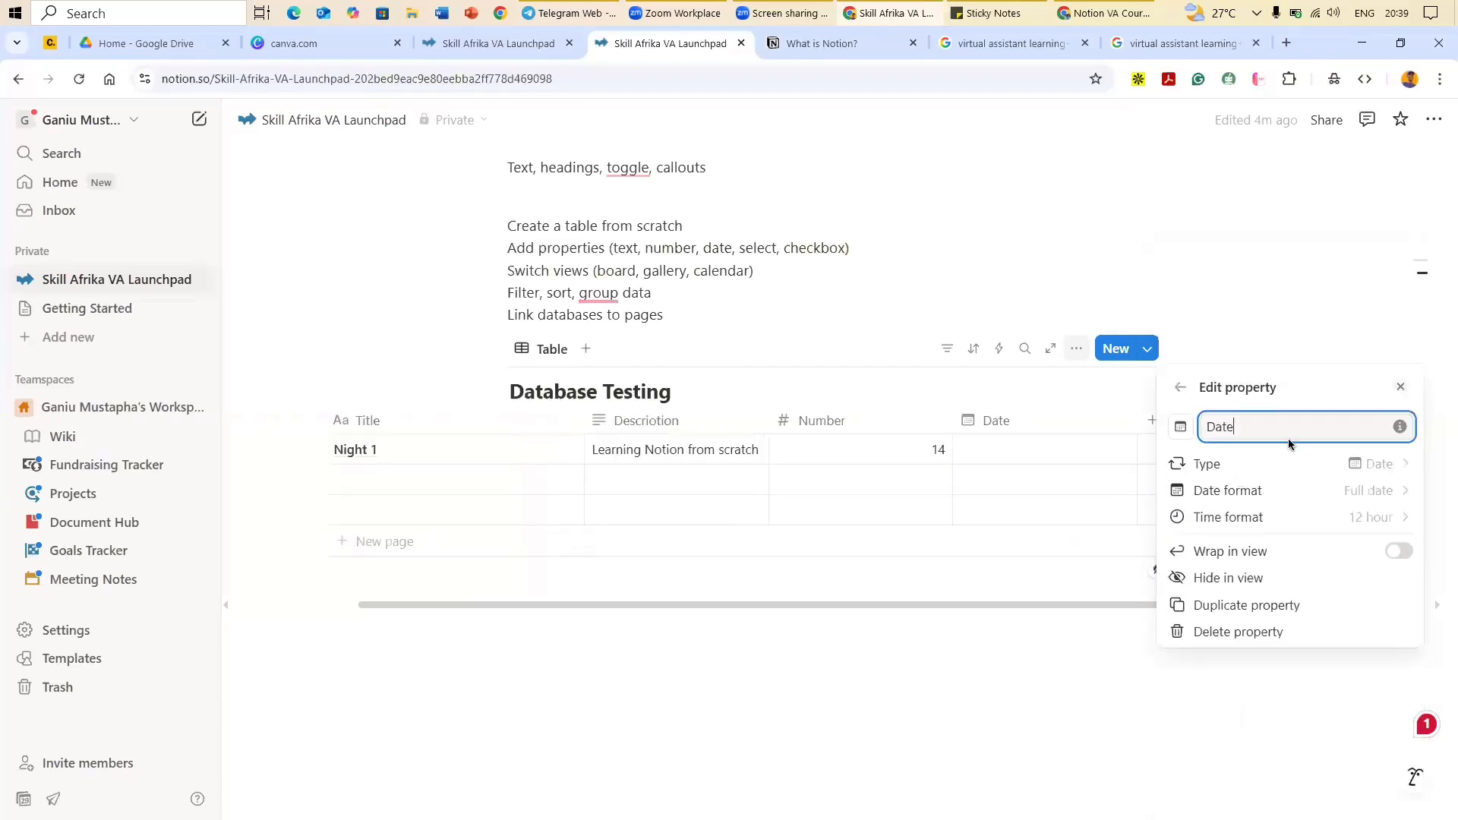
# Step: Set the Date property to Day/Month/Year format with 24 hour time, and turn on Wrap in view
pyautogui.click(1388, 494)
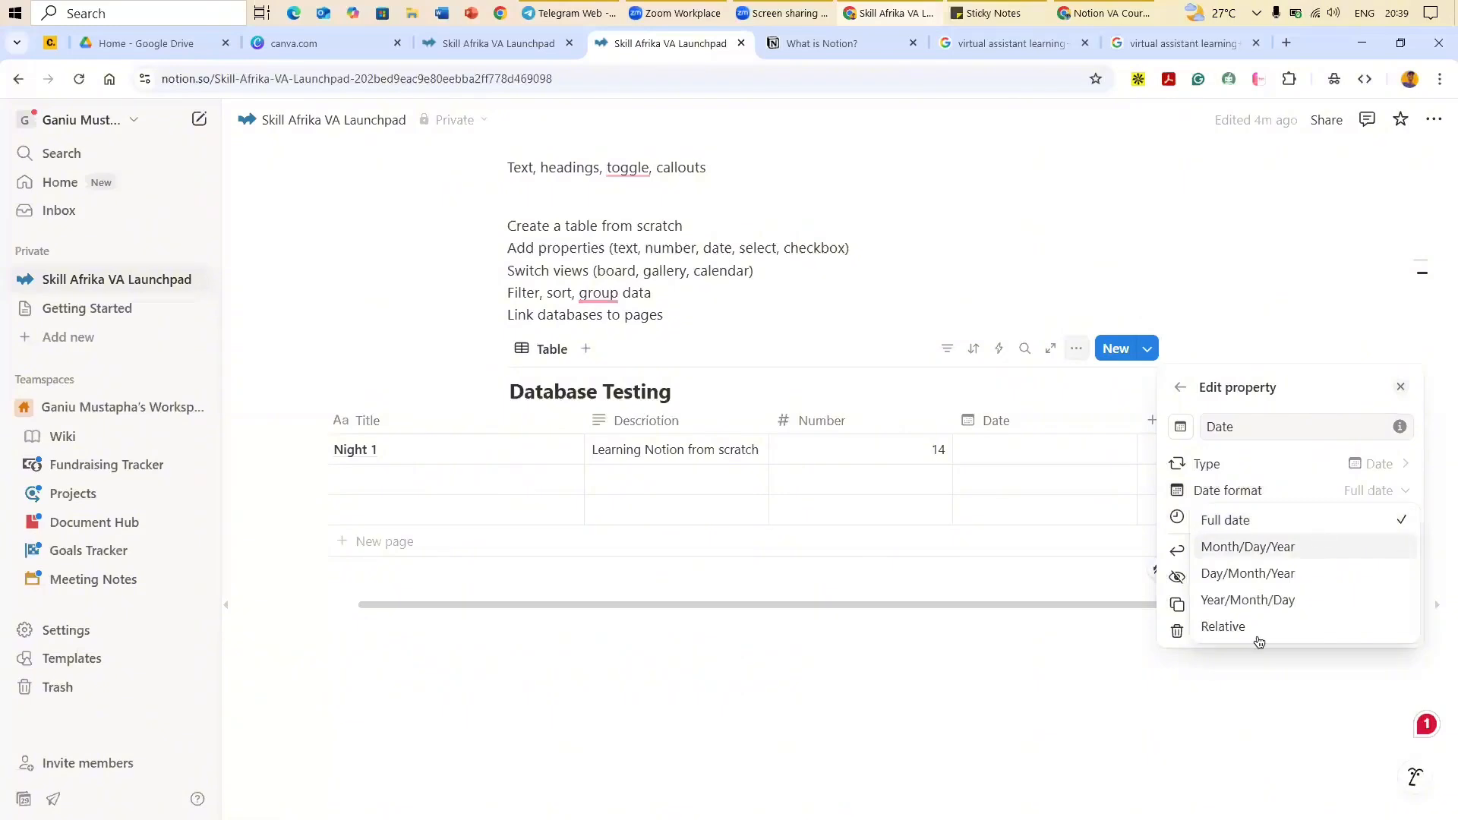
pyautogui.click(1258, 575)
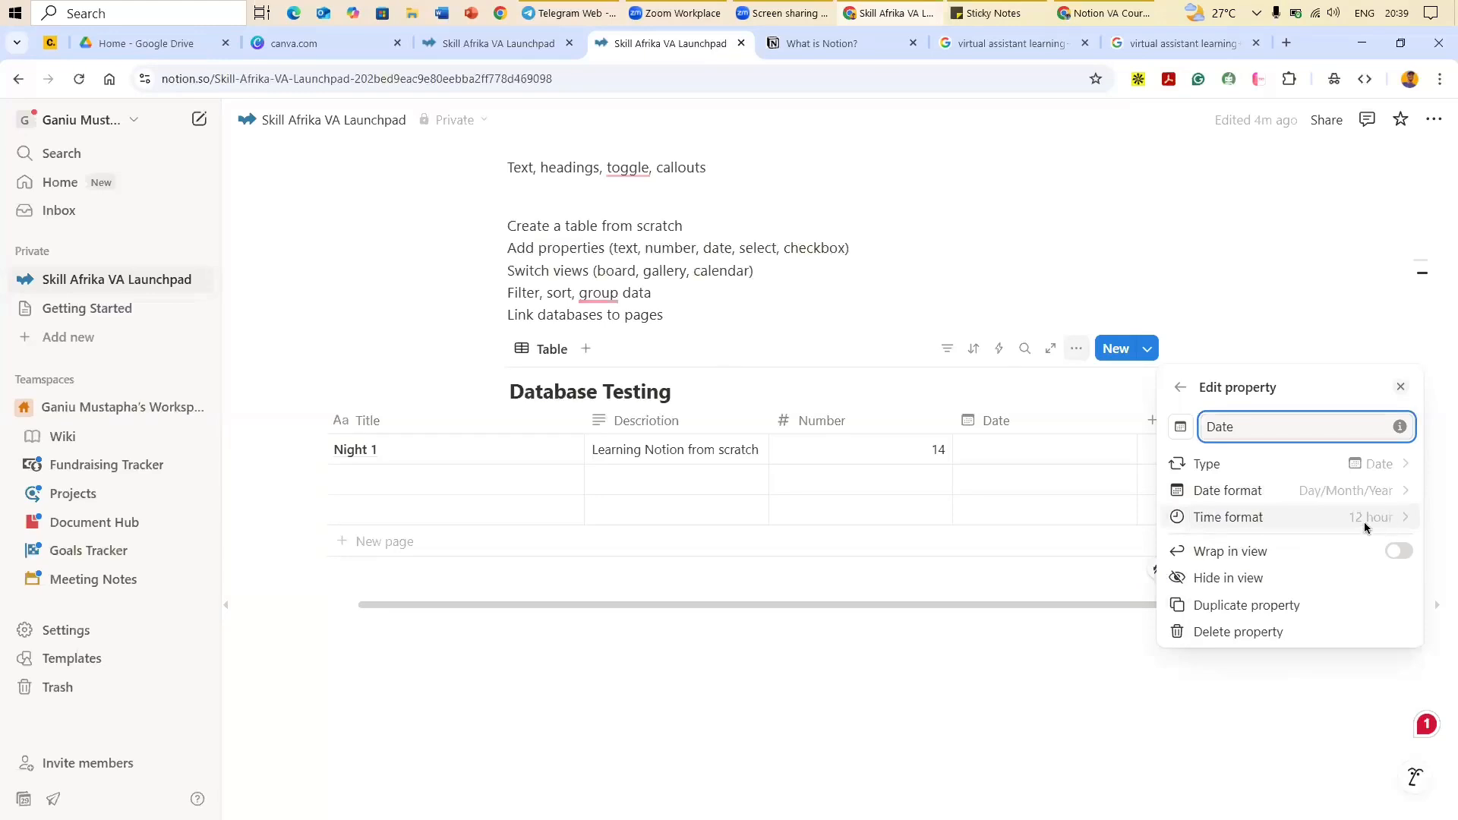
pyautogui.click(1363, 521)
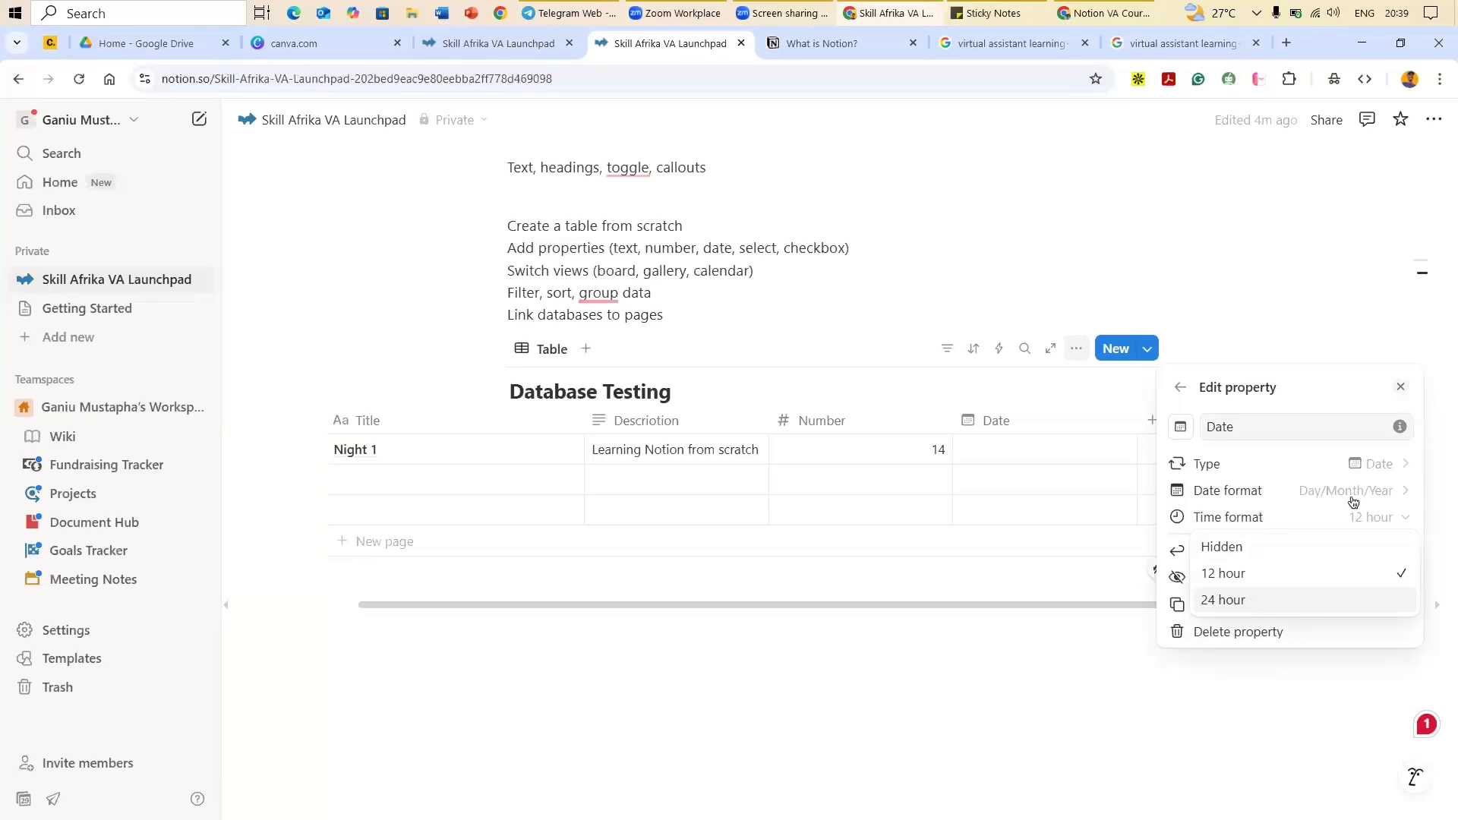
pyautogui.click(1249, 598)
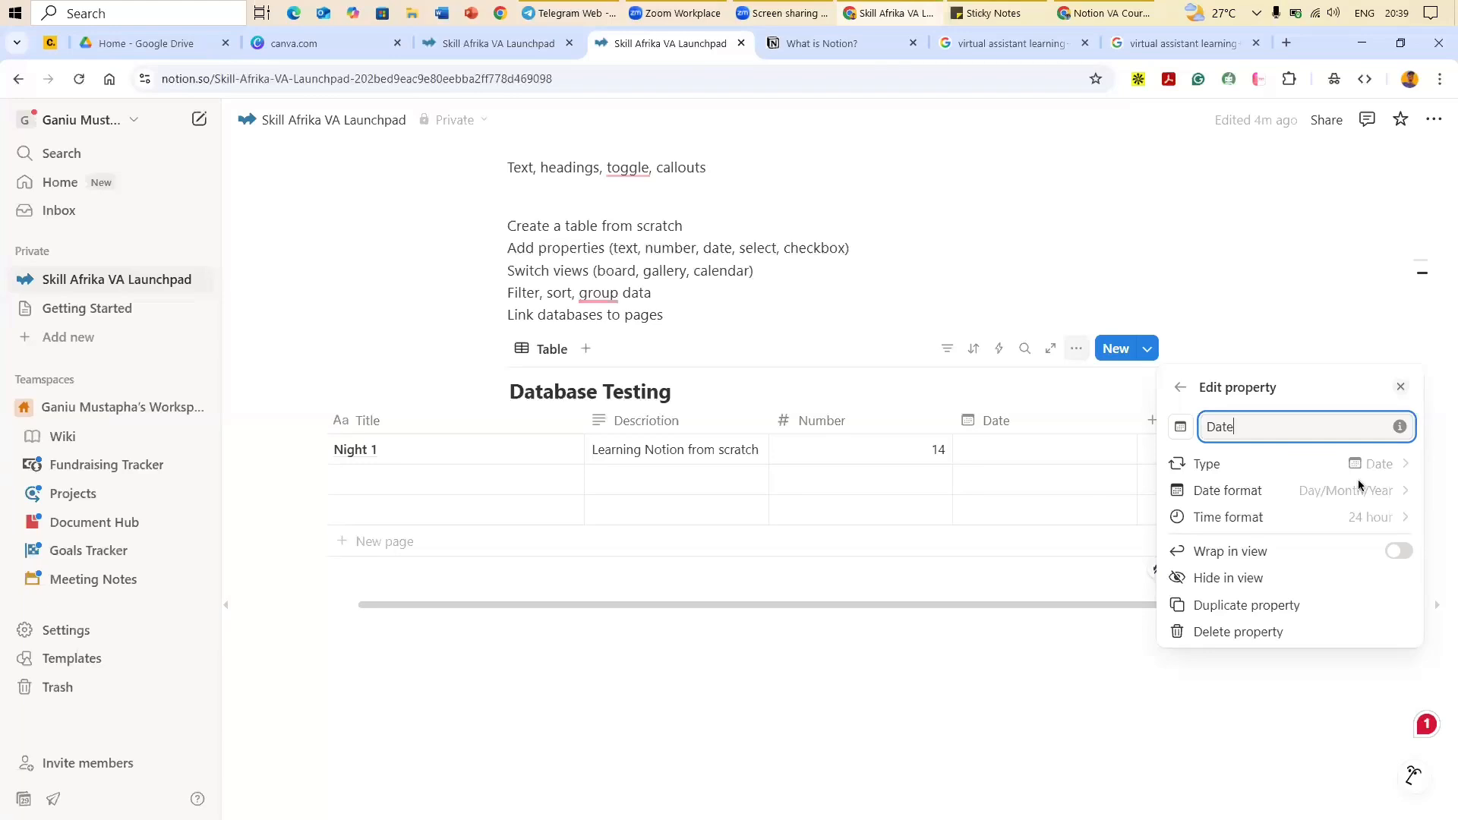
pyautogui.click(1399, 551)
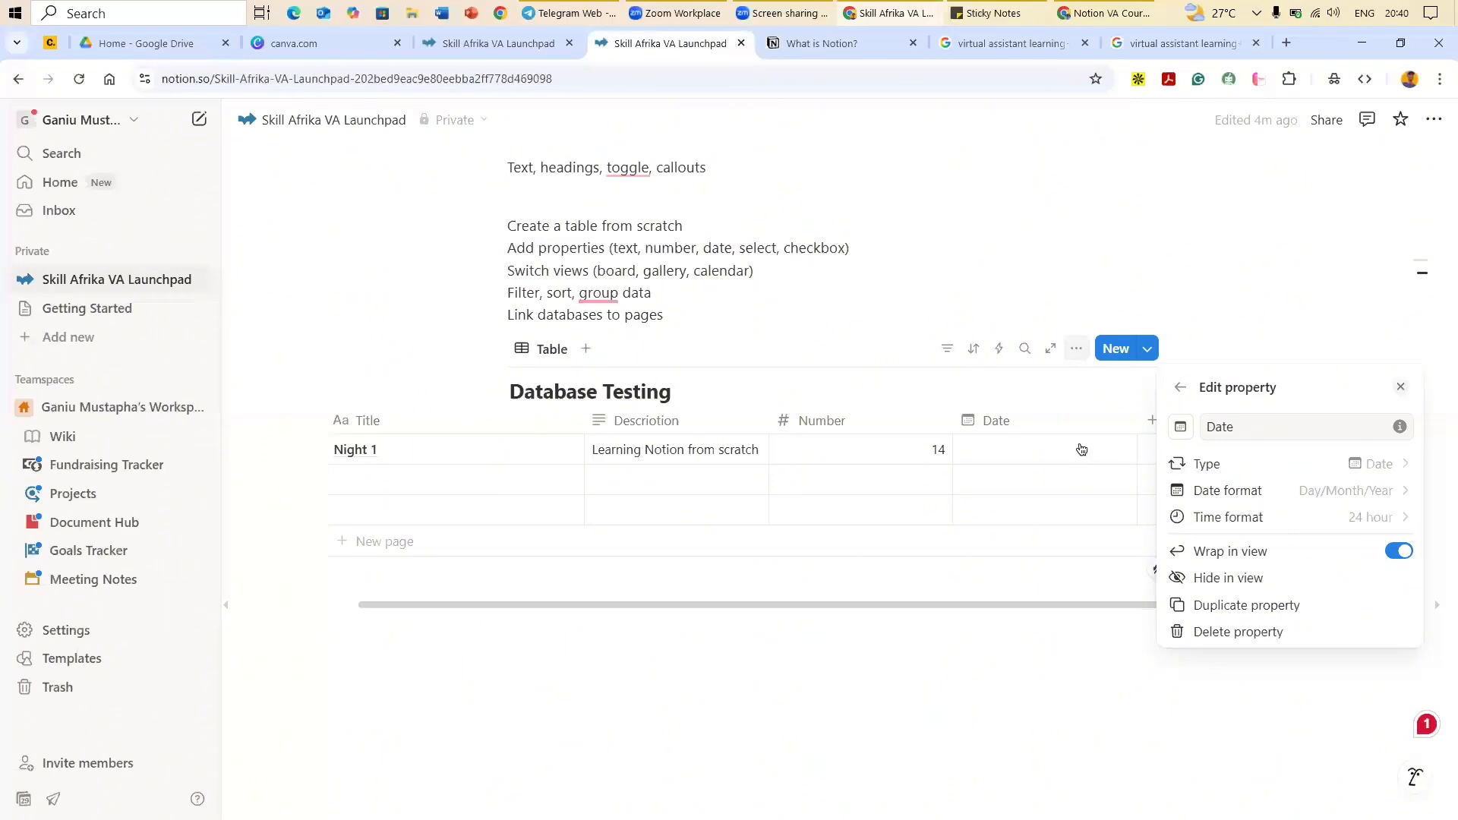
# Step: Set the date of the Night 1 row to 29/05/2025
pyautogui.click(1015, 453)
pyautogui.click(1016, 455)
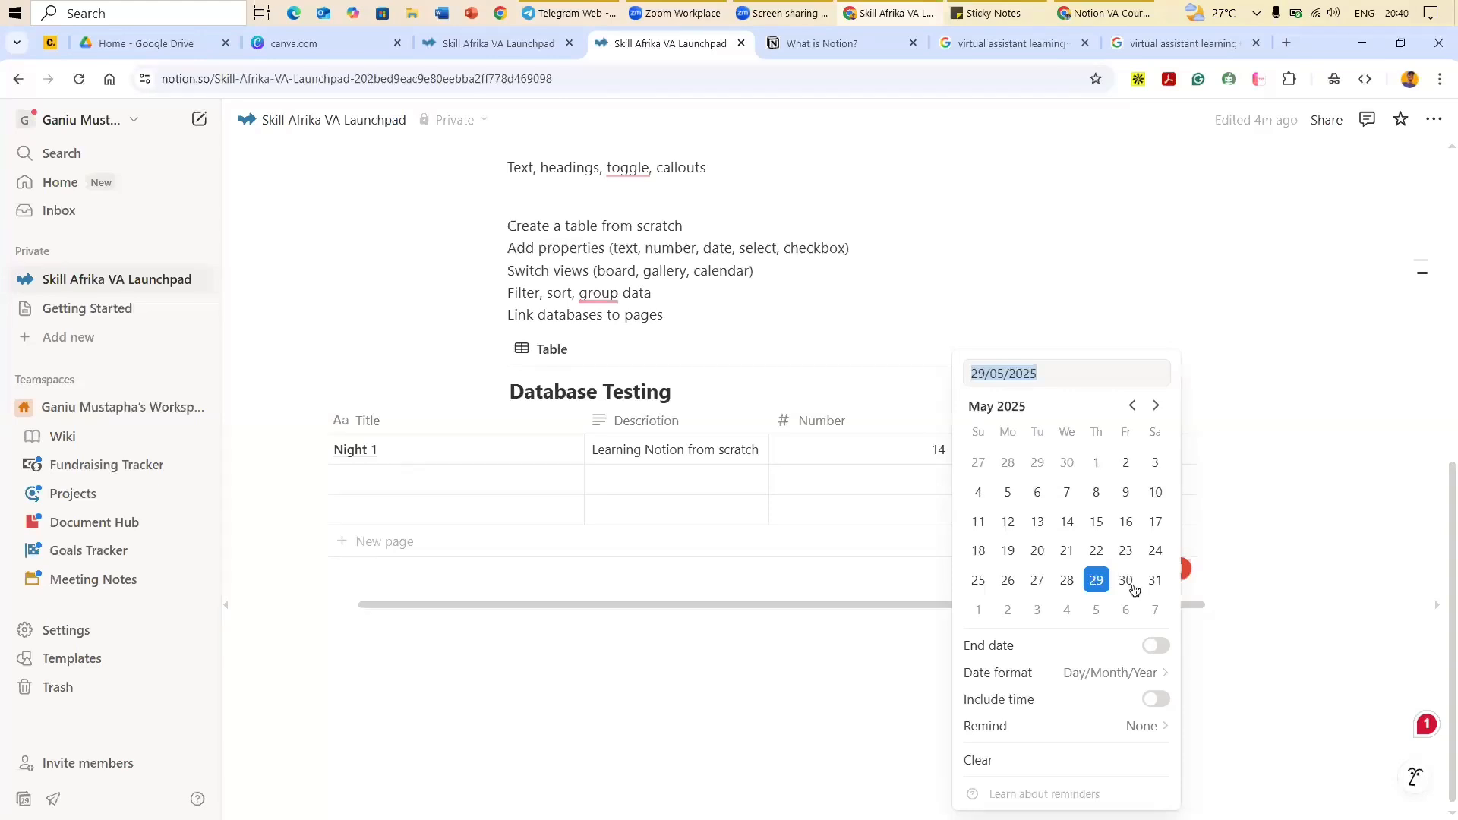
pyautogui.click(1094, 524)
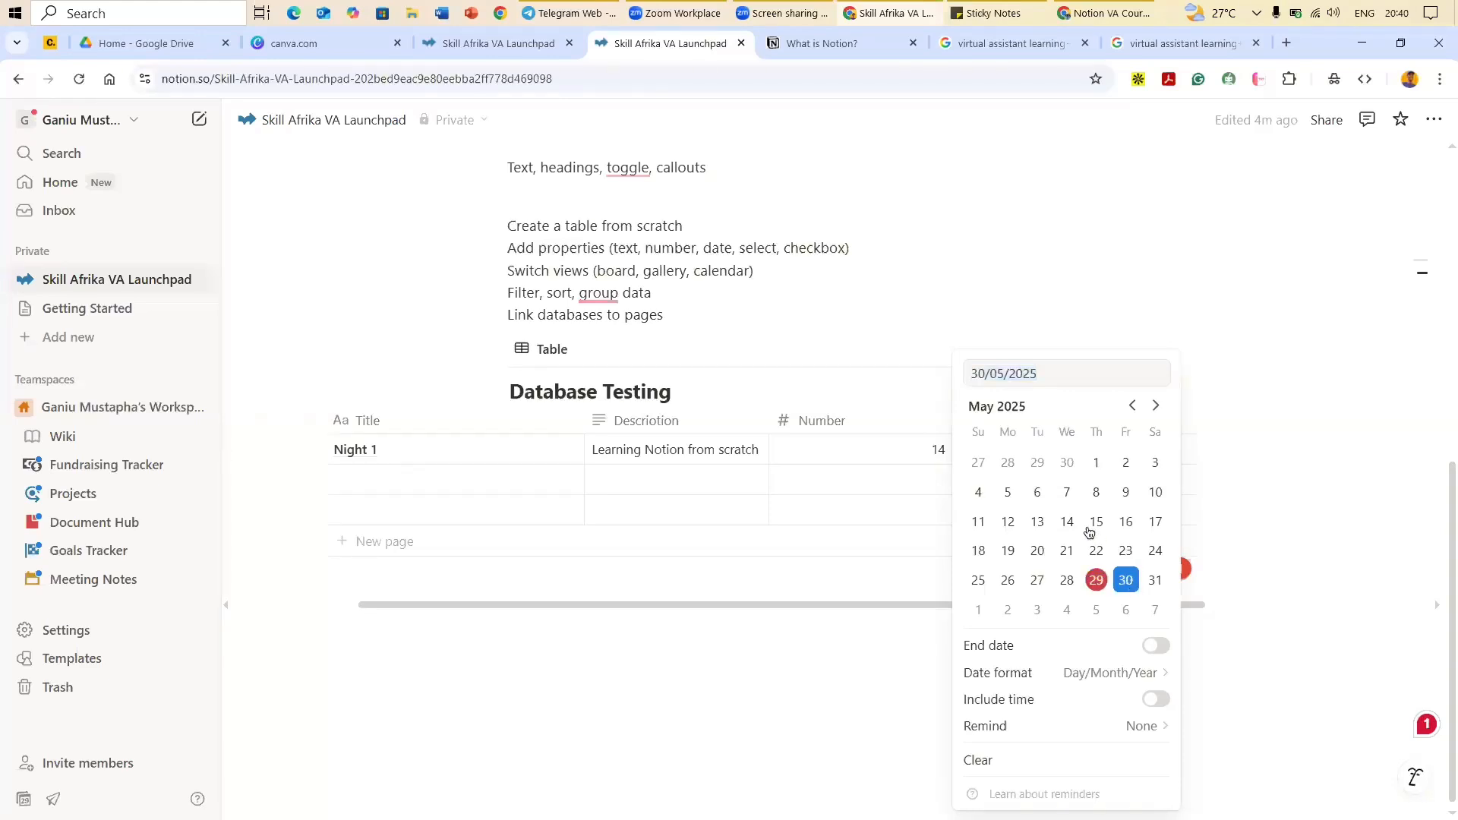
pyautogui.click(1039, 545)
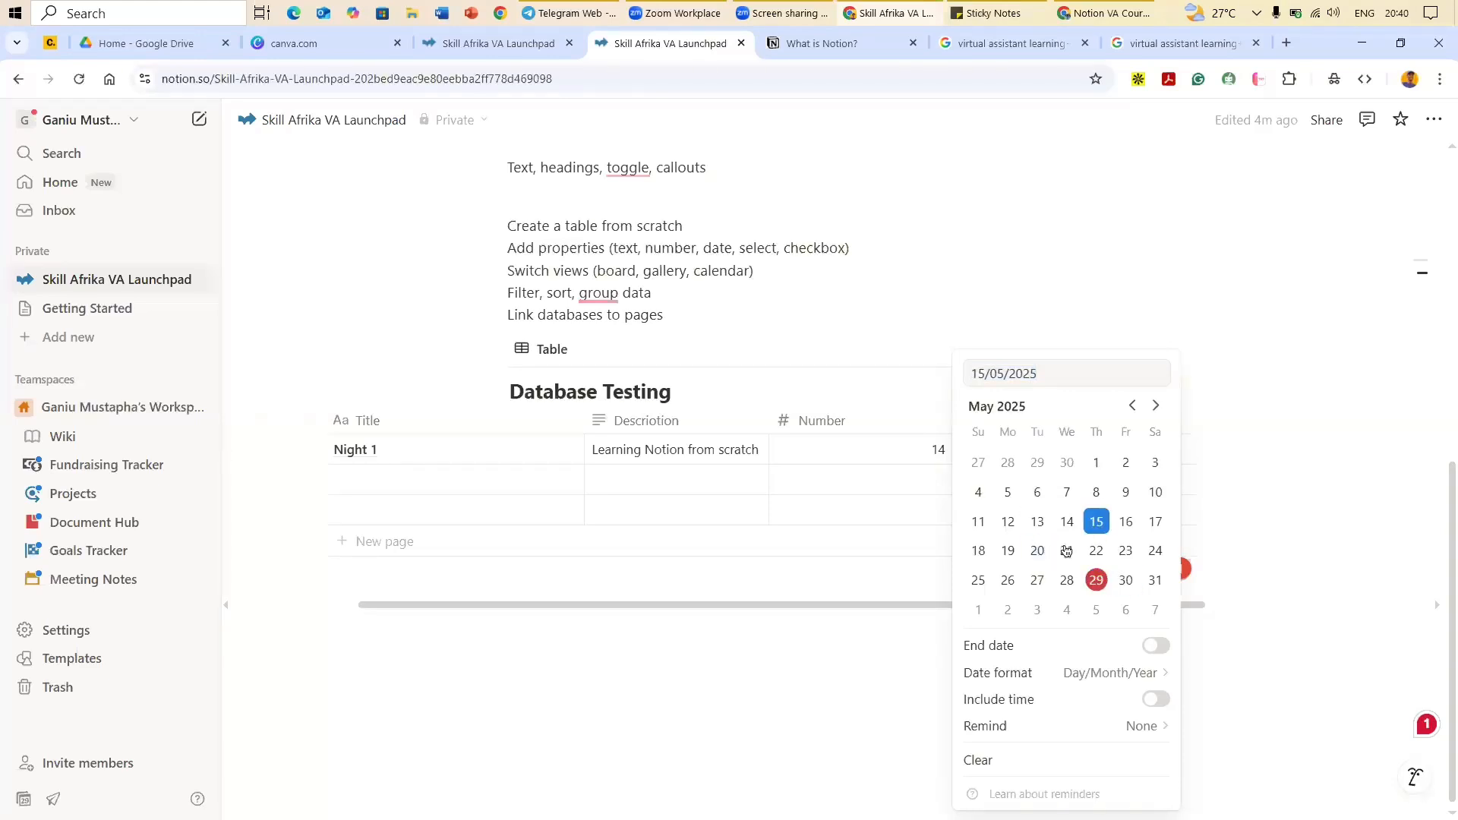
pyautogui.click(1095, 580)
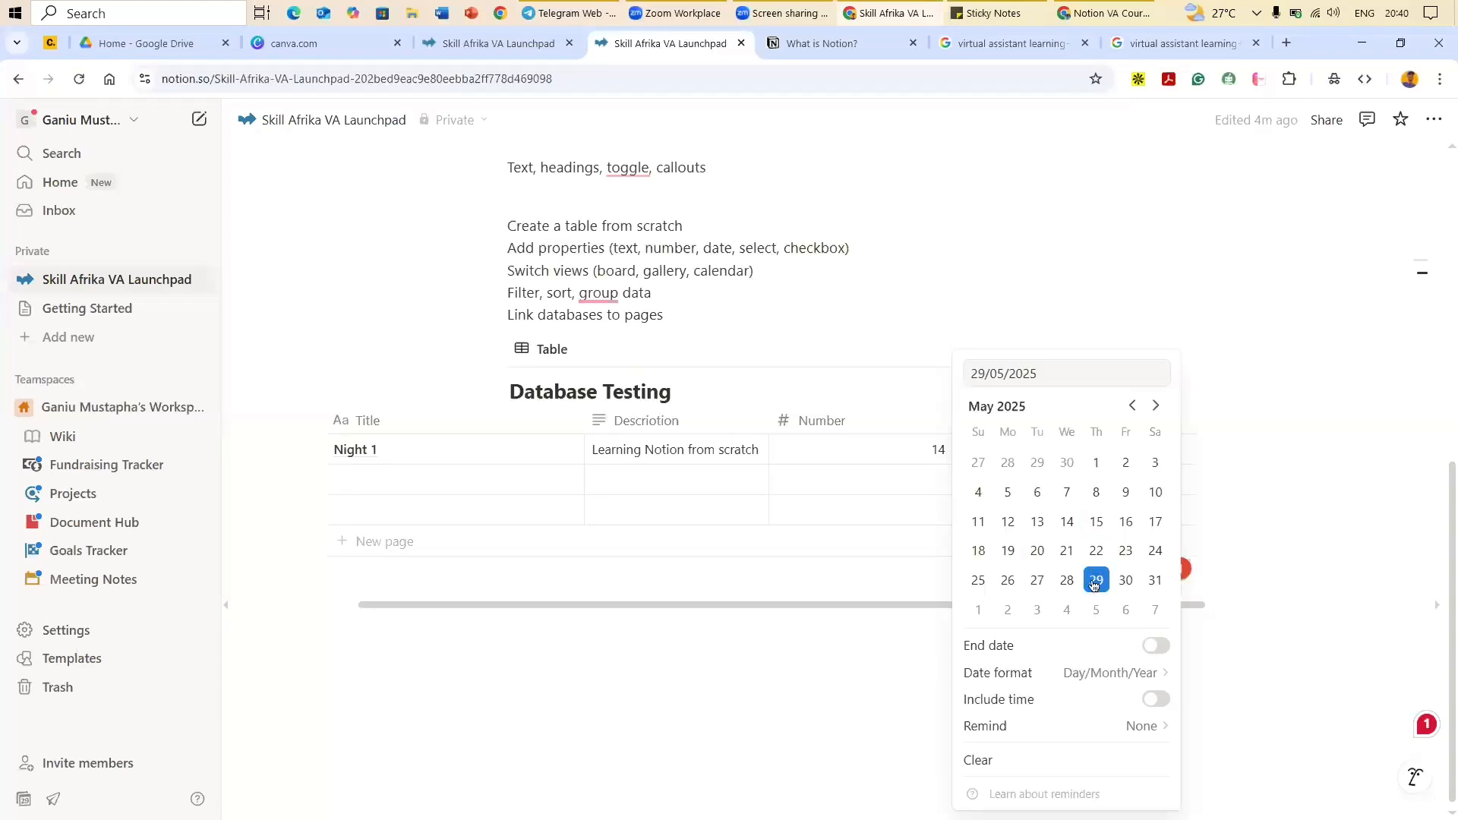
# Step: Enable an end date for the Night 1 date and set it to 29/05/2025
pyautogui.click(1157, 647)
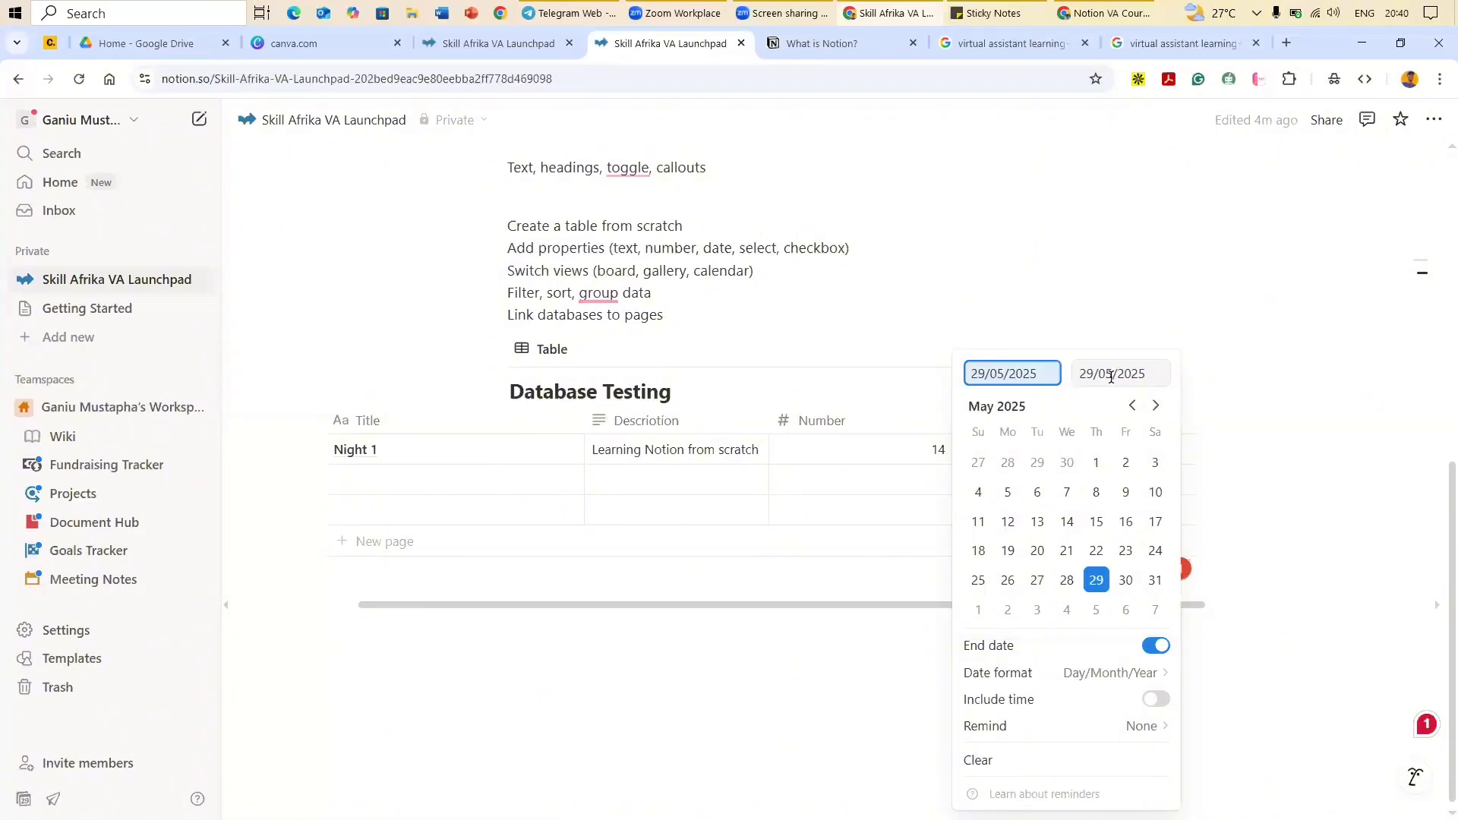
pyautogui.click(1140, 384)
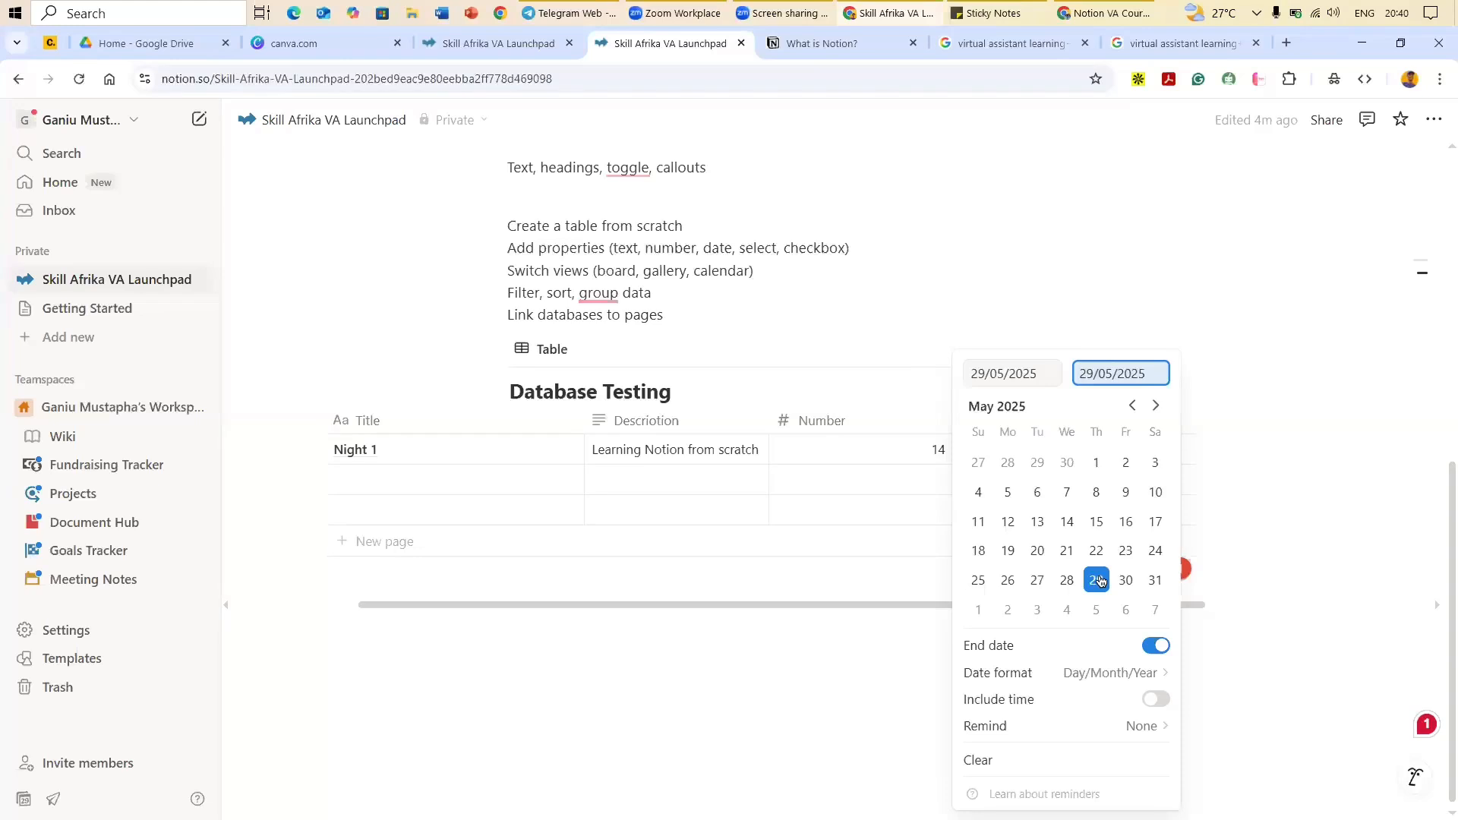
pyautogui.click(1100, 581)
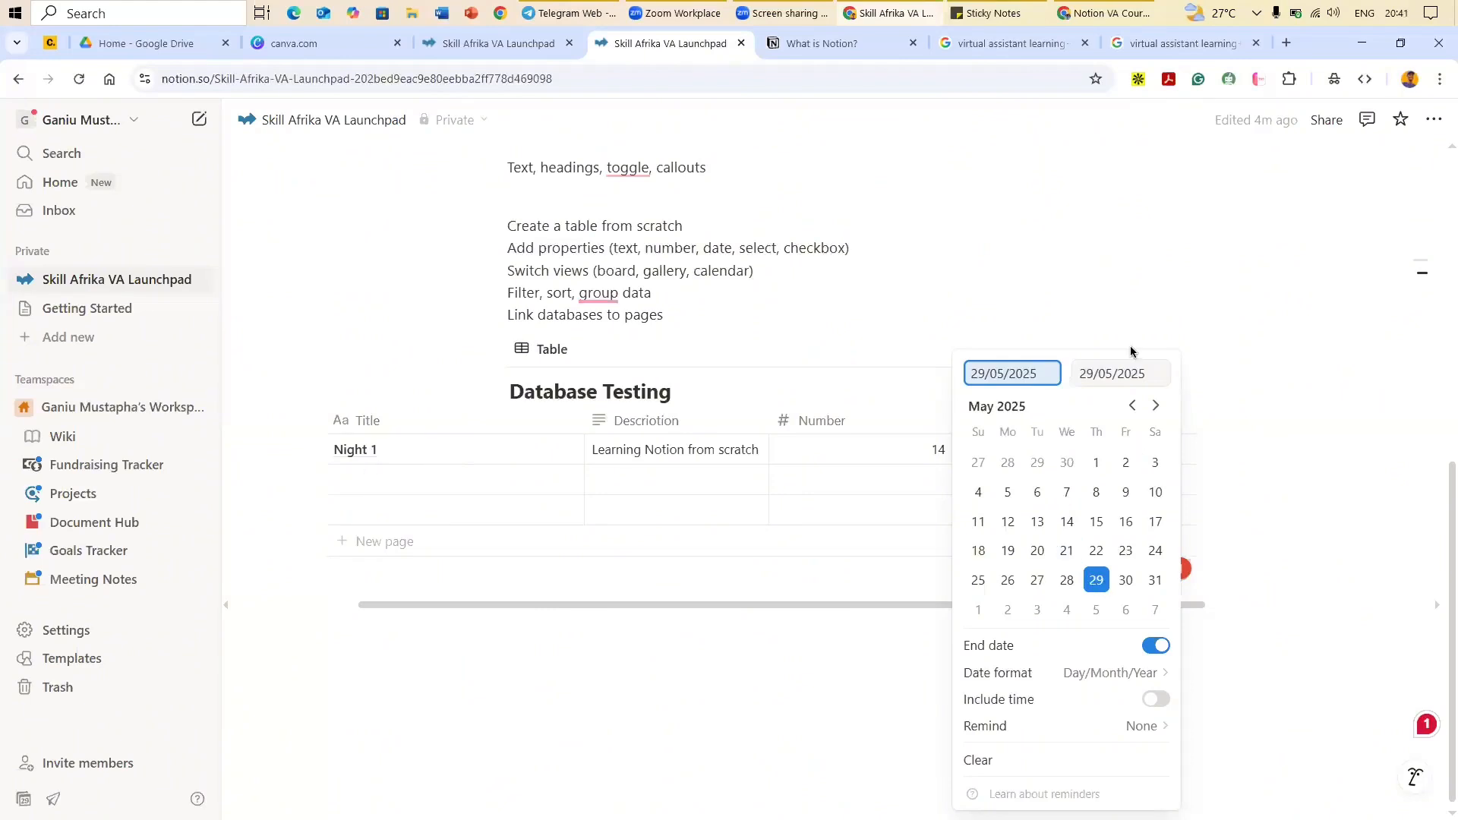
# Step: Include time in the Night 1 date and set the end time to 22:00
pyautogui.click(1097, 582)
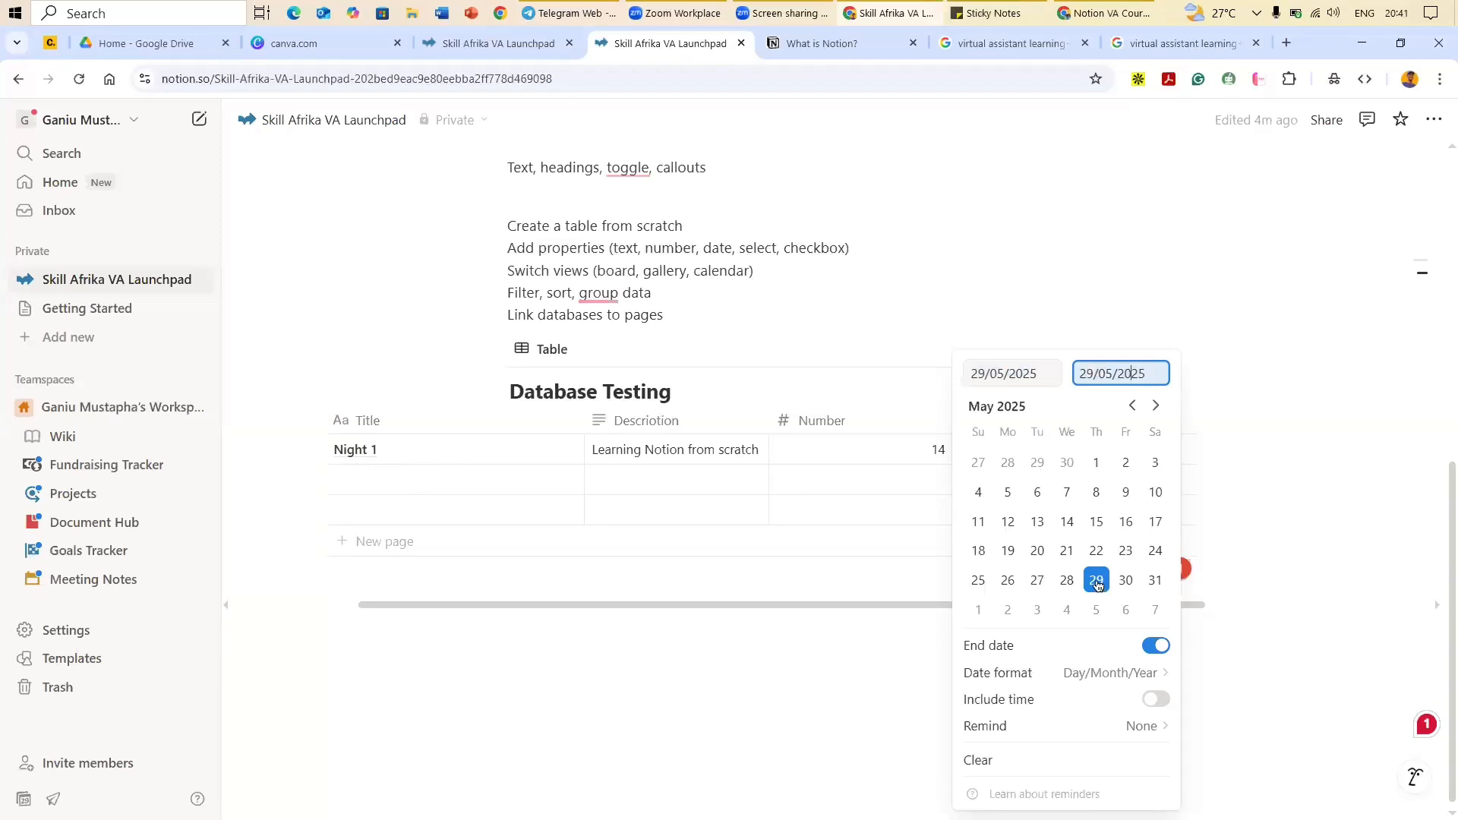
pyautogui.click(1156, 701)
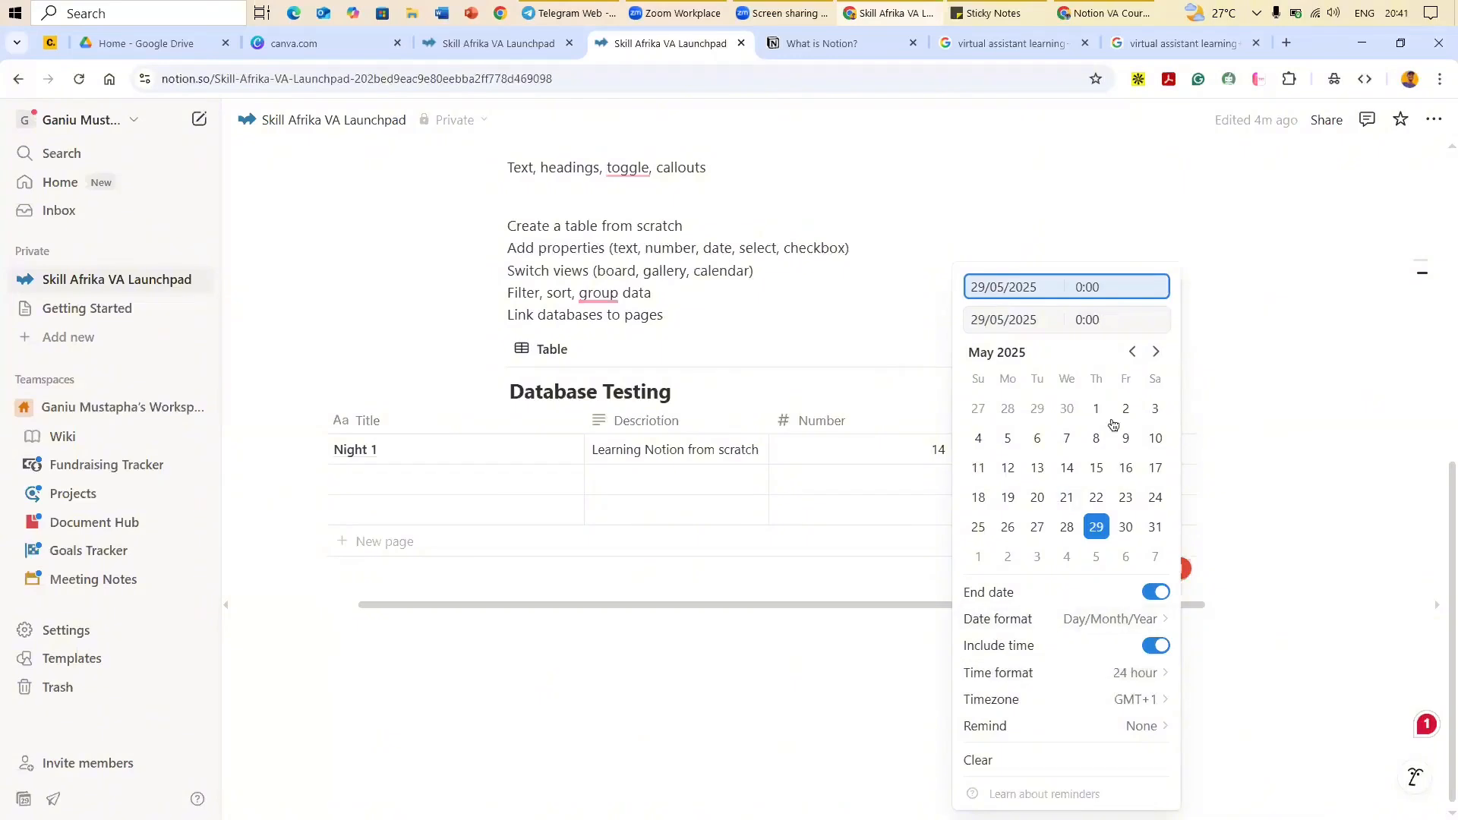
pyautogui.click(1094, 321)
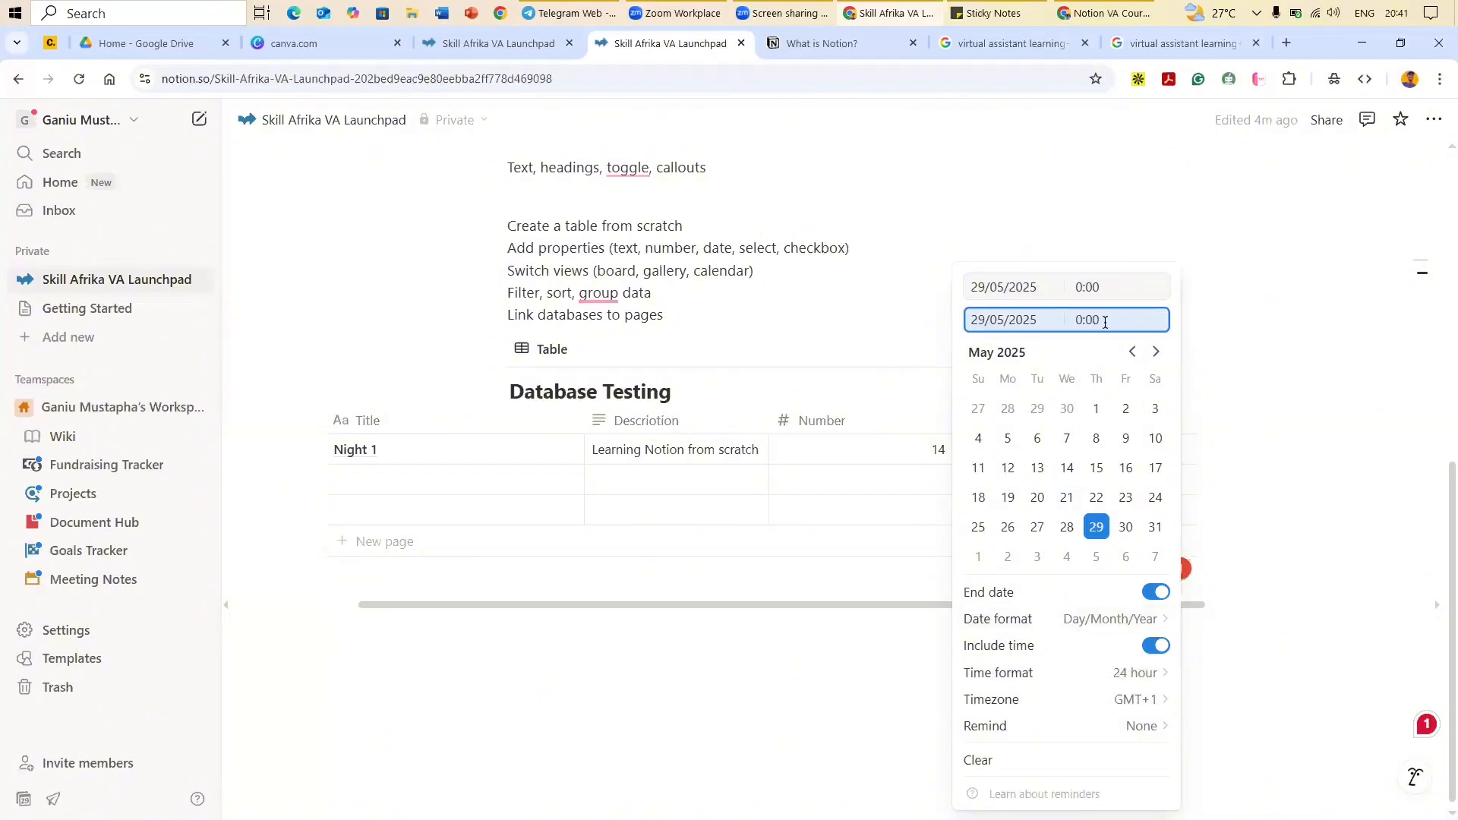
pyautogui.doubleClick(1096, 321)
pyautogui.press('BackSpace')
pyautogui.press('BackSpace')
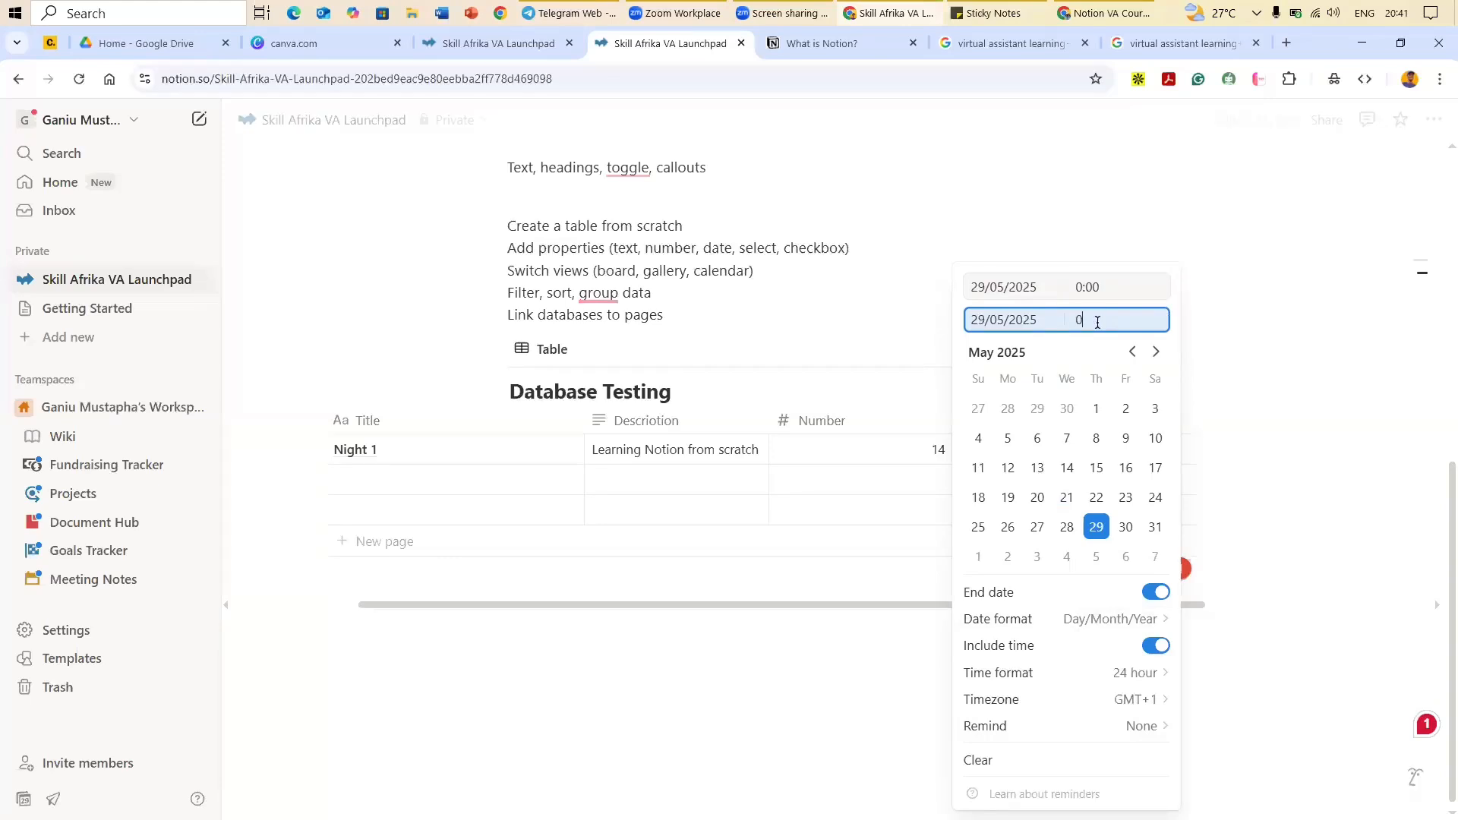
pyautogui.press('BackSpace')
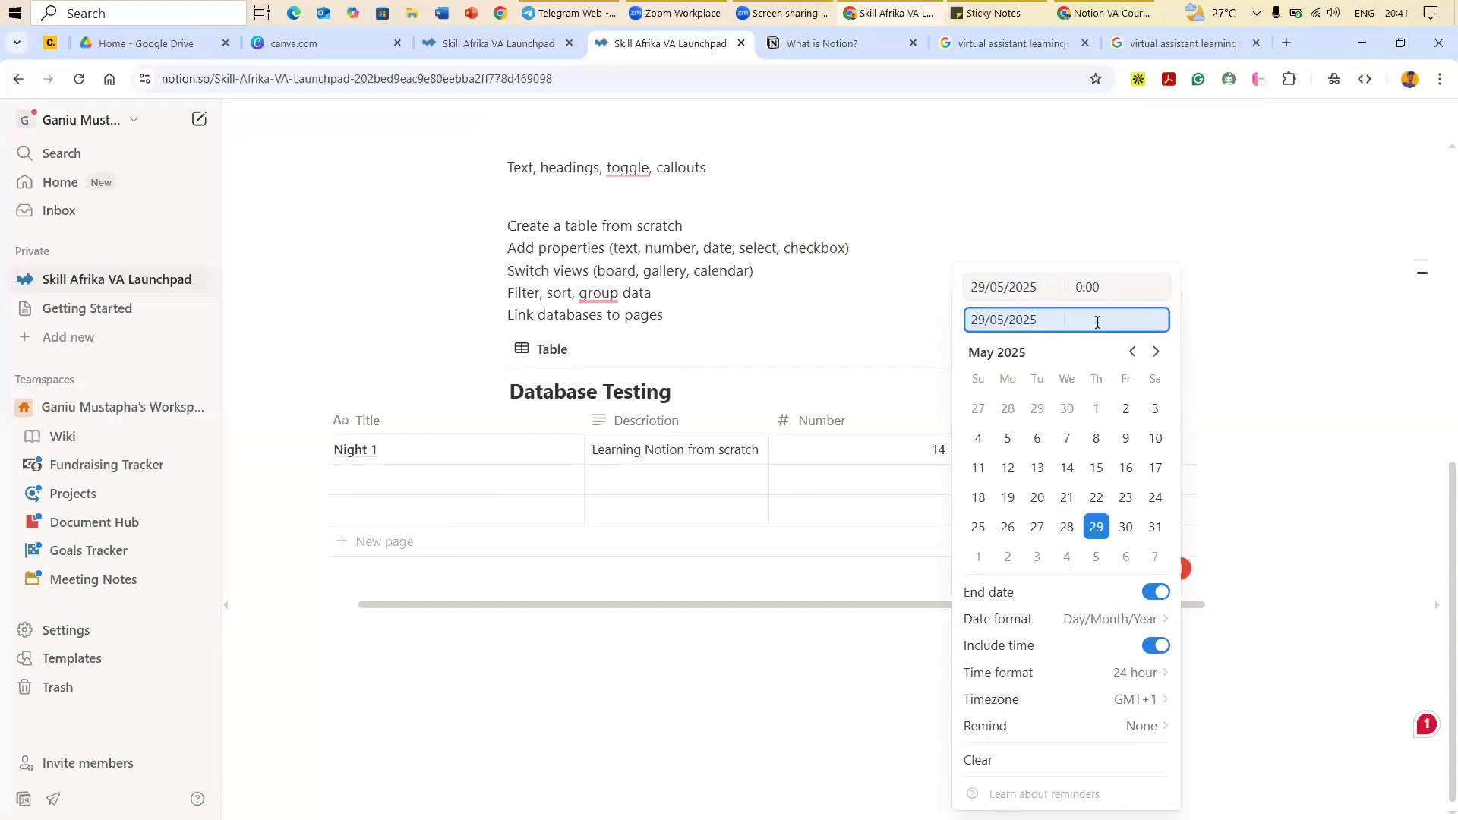
pyautogui.write('22:00')
# Step: Set the start time of the Night 1 date to 20:10
pyautogui.click(1103, 285)
pyautogui.press('BackSpace')
pyautogui.press('BackSpace')
pyautogui.press('BackSpace')
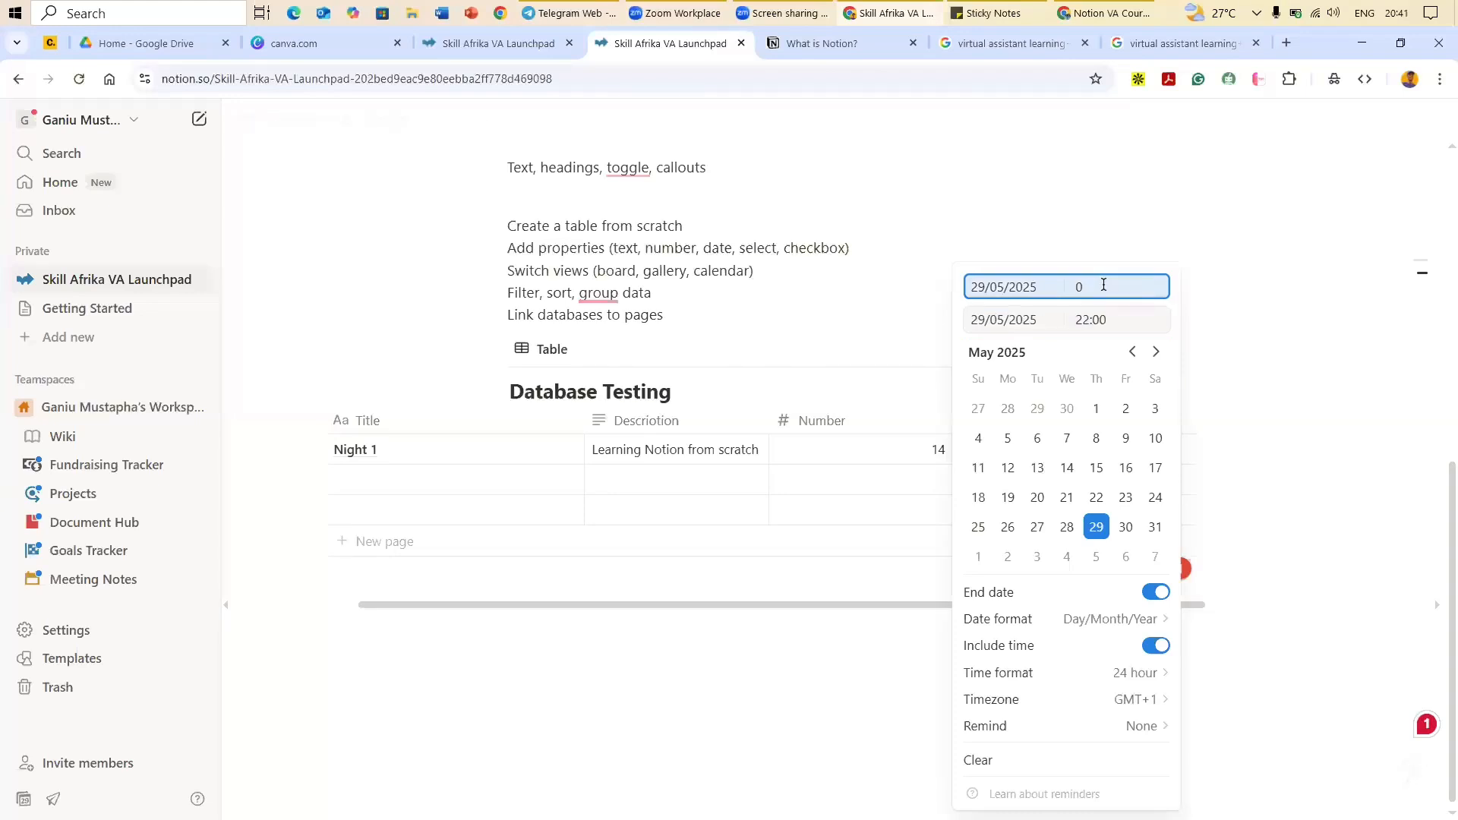
pyautogui.press('BackSpace')
pyautogui.write('20:10')
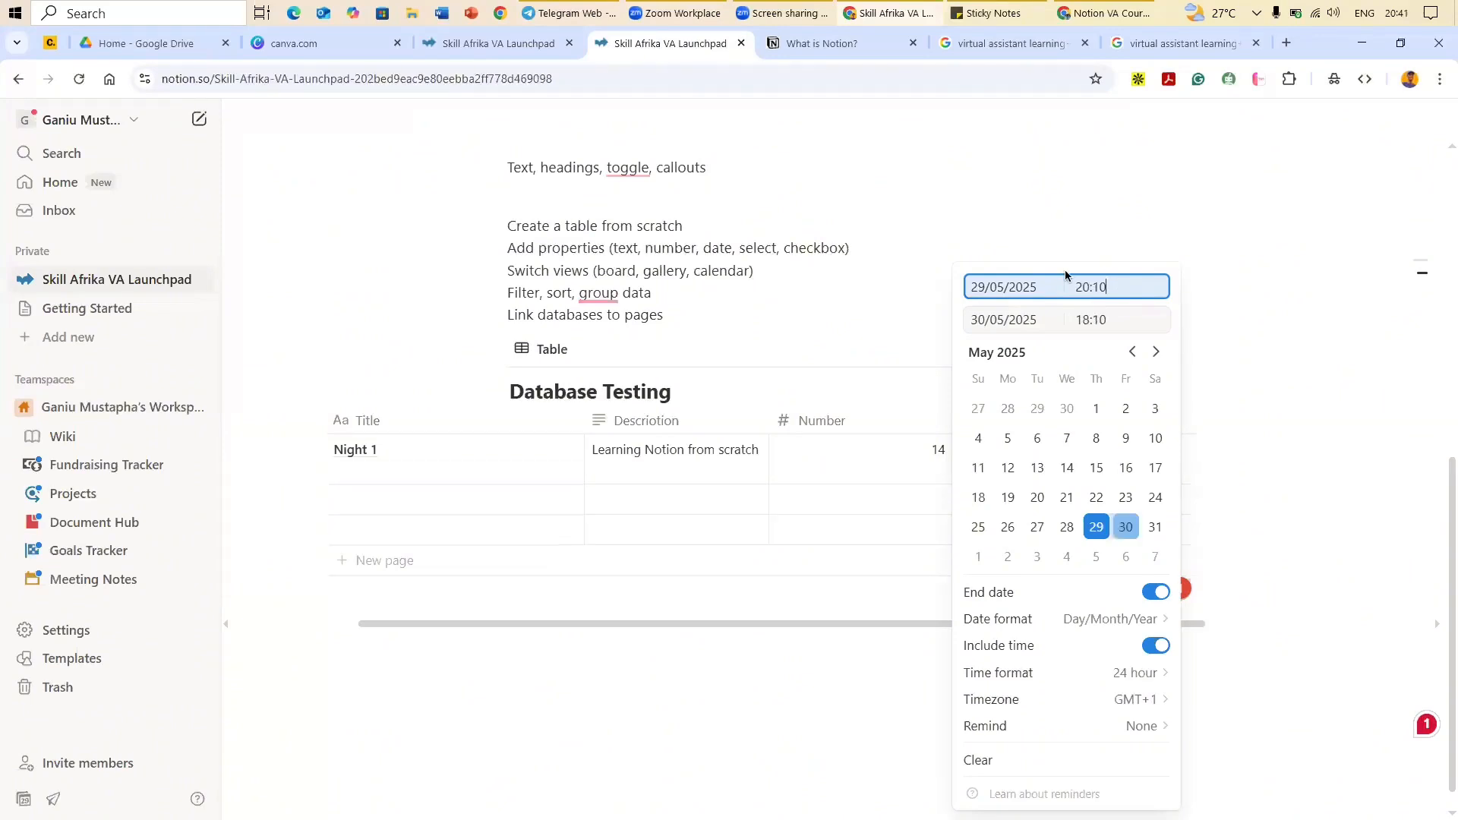
# Step: Set the end of the Night 1 date range to 29/05/2025 at 22:00
pyautogui.click(1092, 324)
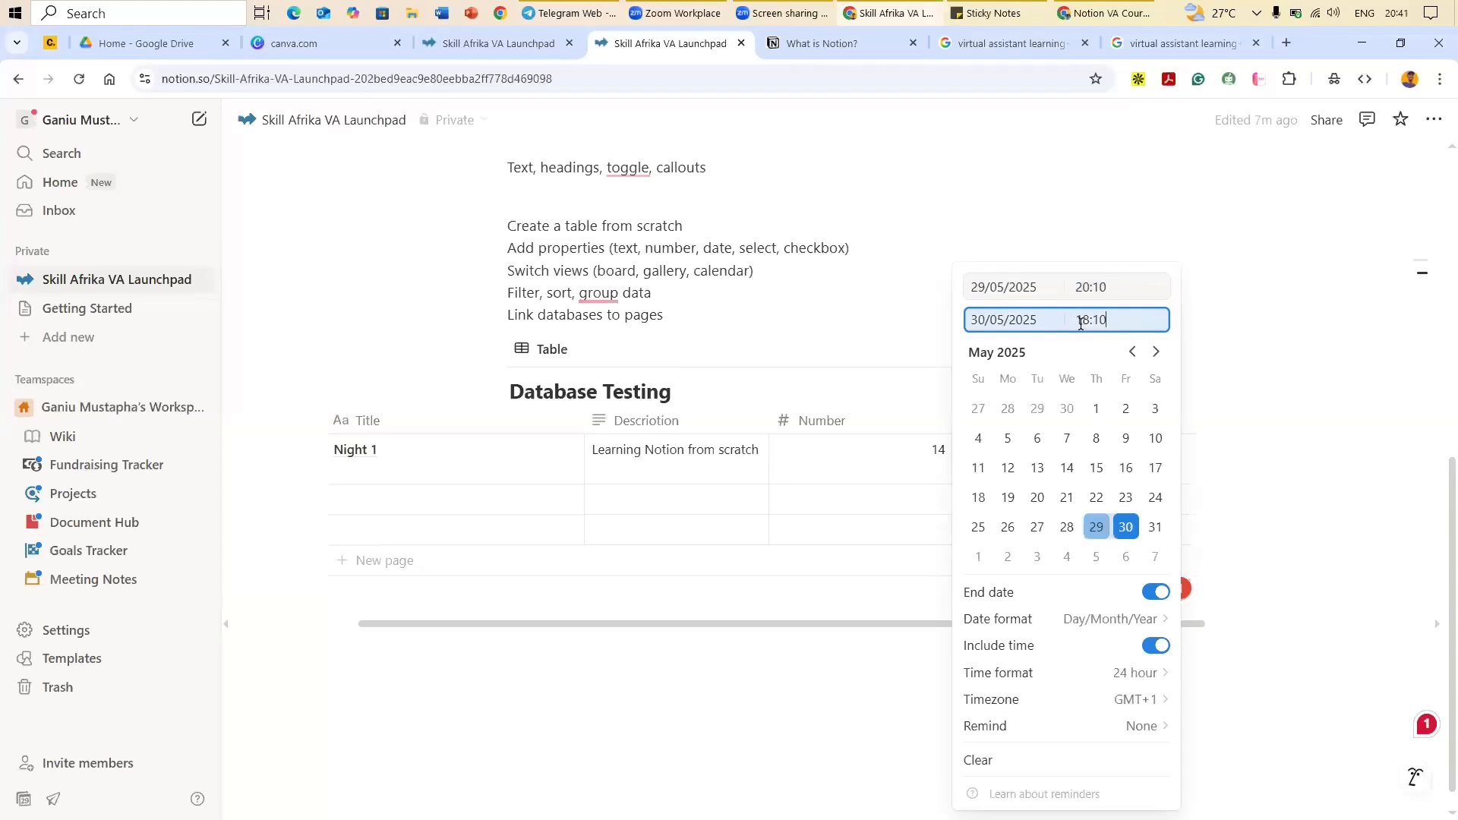
pyautogui.doubleClick(1081, 323)
pyautogui.press('BackSpace')
pyautogui.write('22')
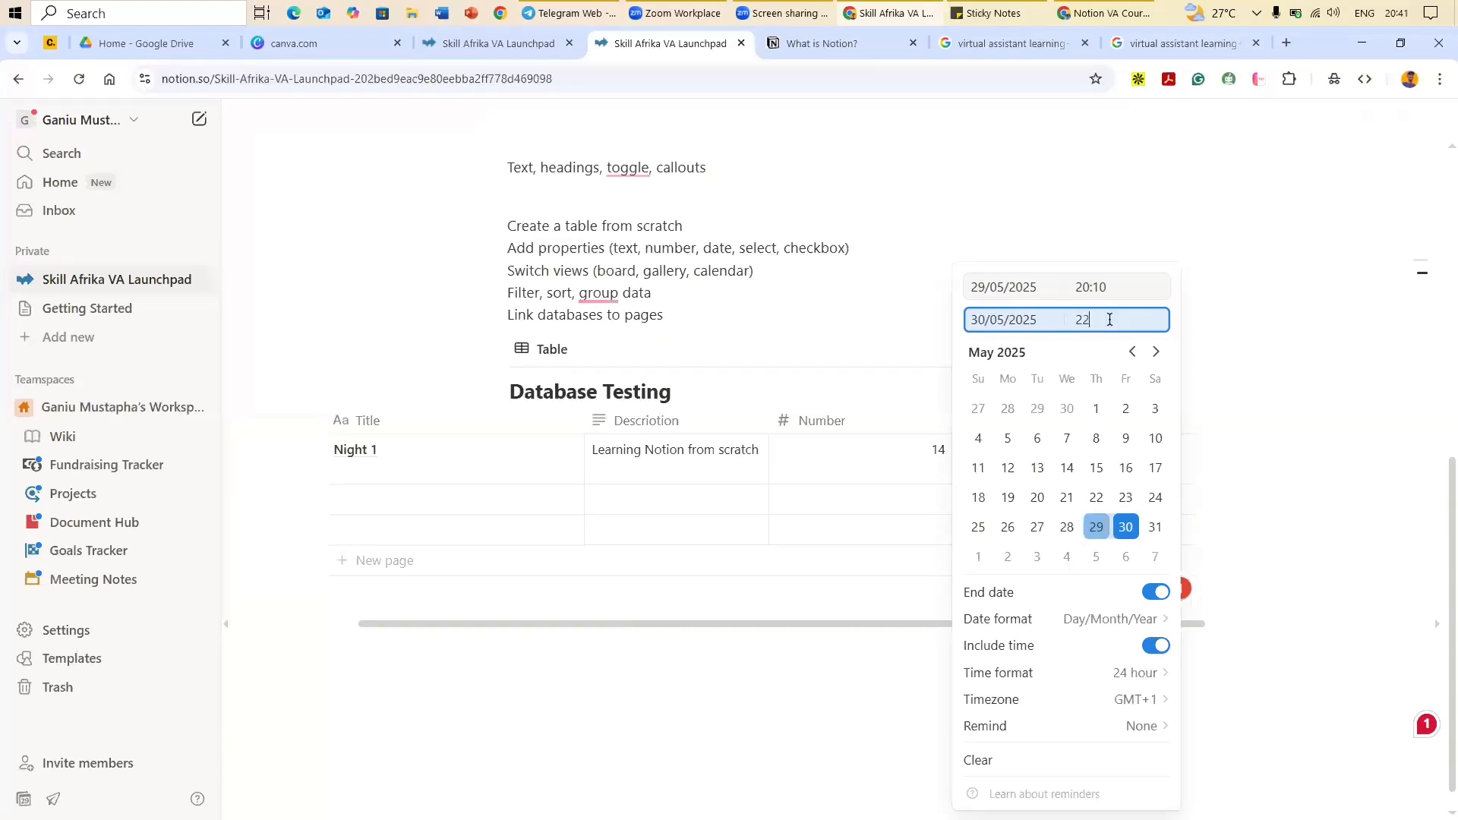
pyautogui.write(':00')
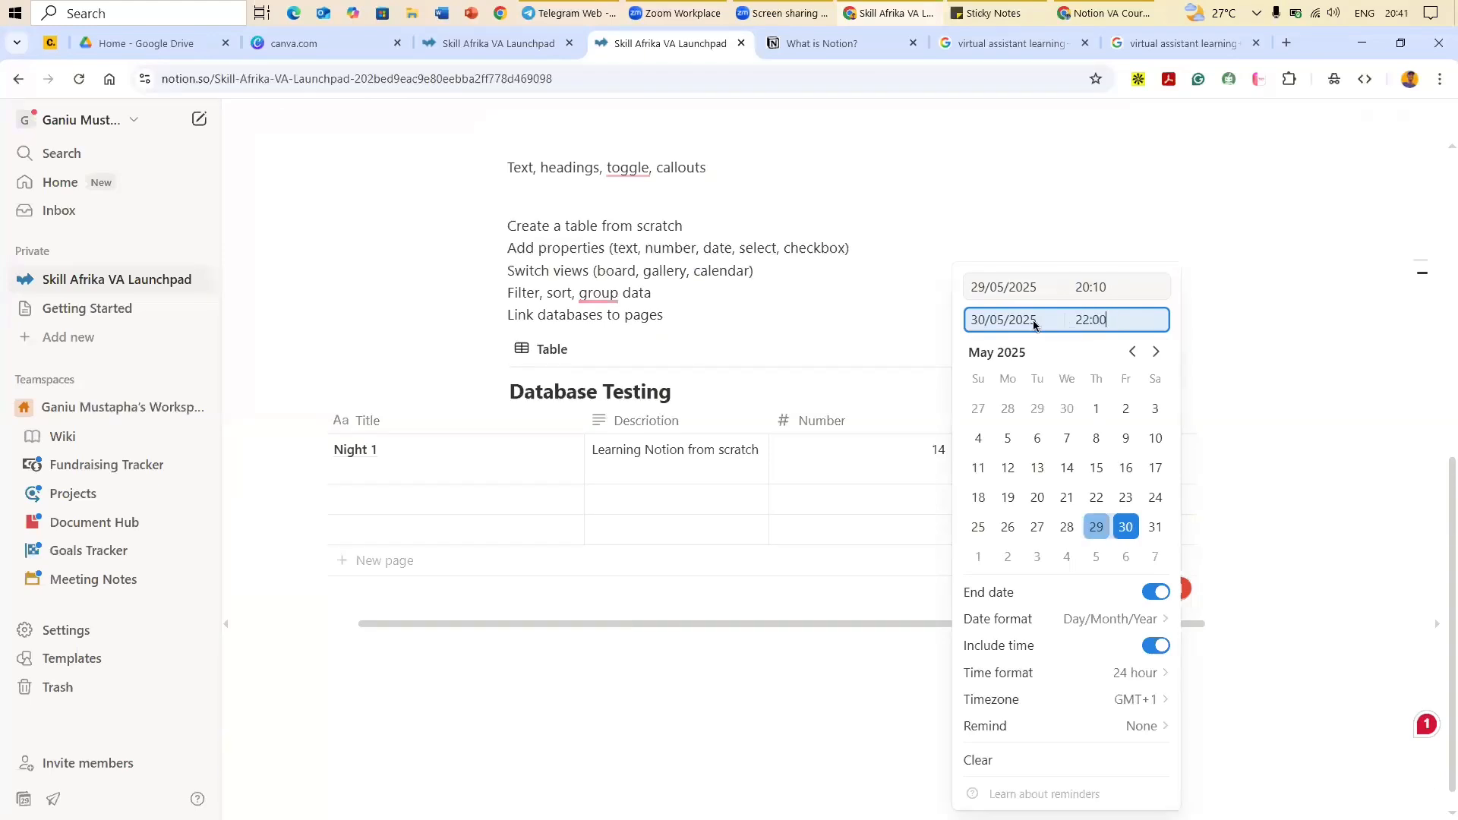
pyautogui.click(1103, 521)
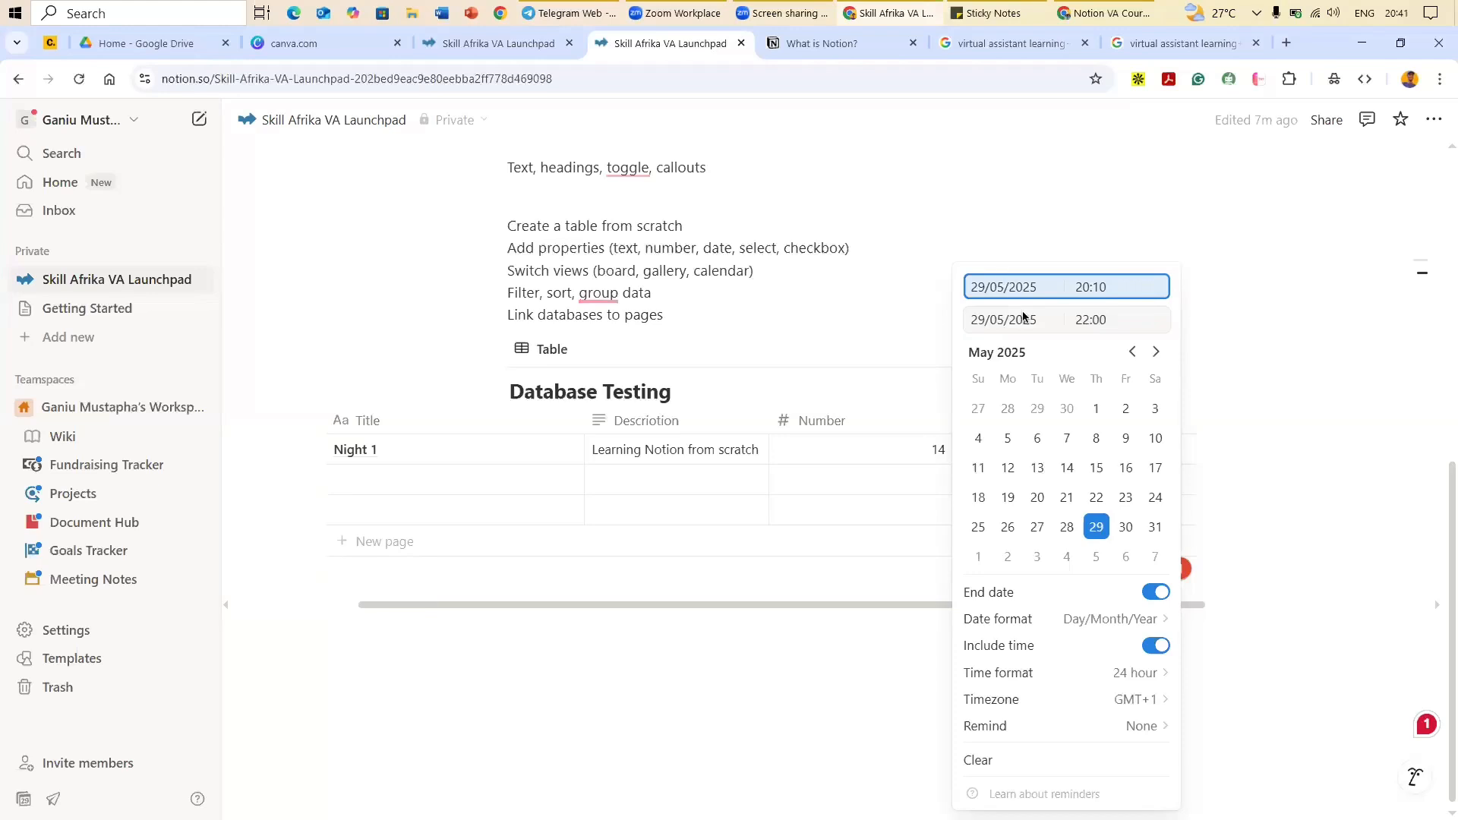
# Step: Look at the reminder and timezone options of the Night 1 date and close the date editor
pyautogui.click(1142, 733)
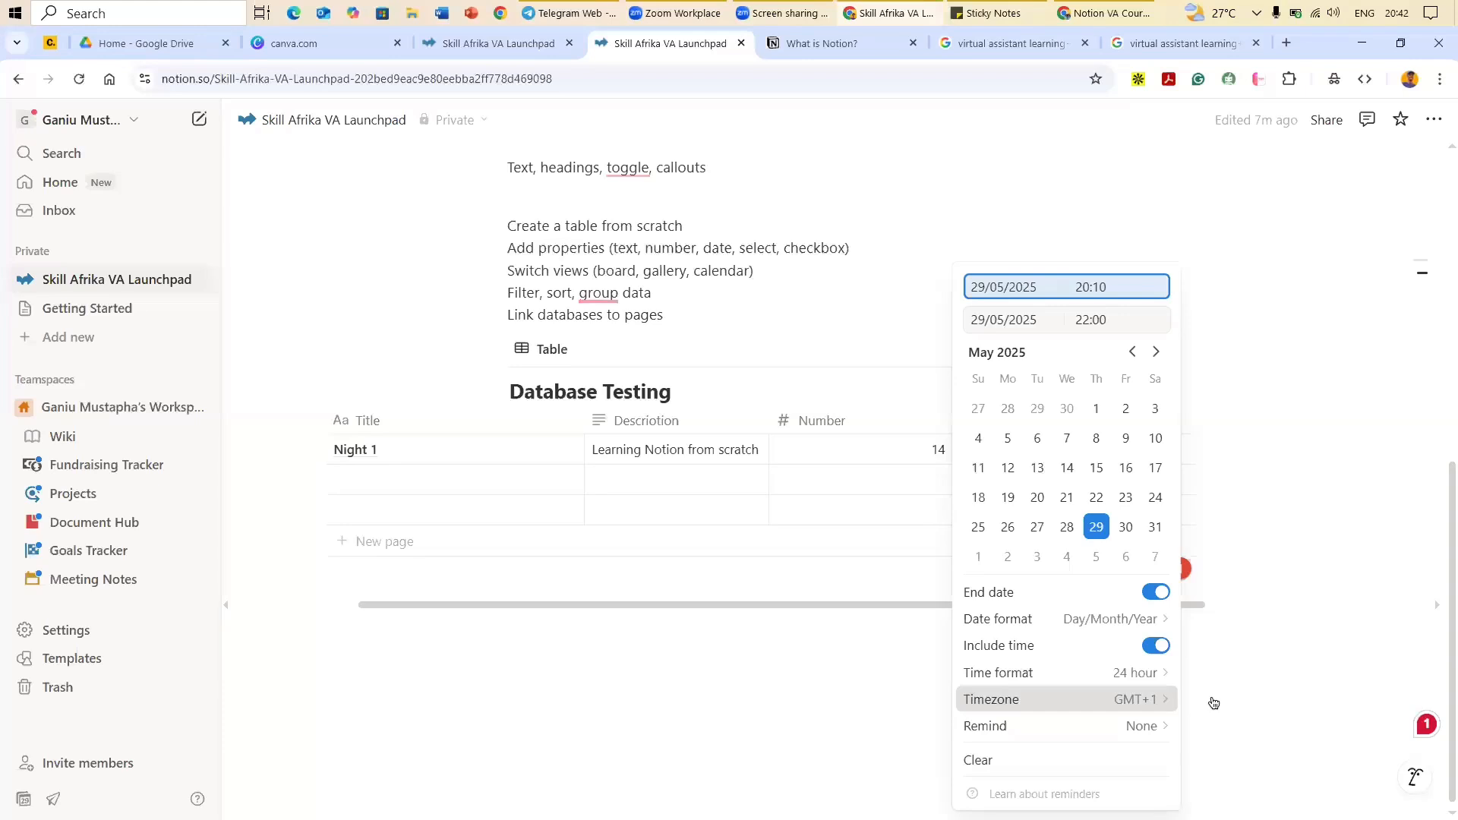
pyautogui.click(1132, 700)
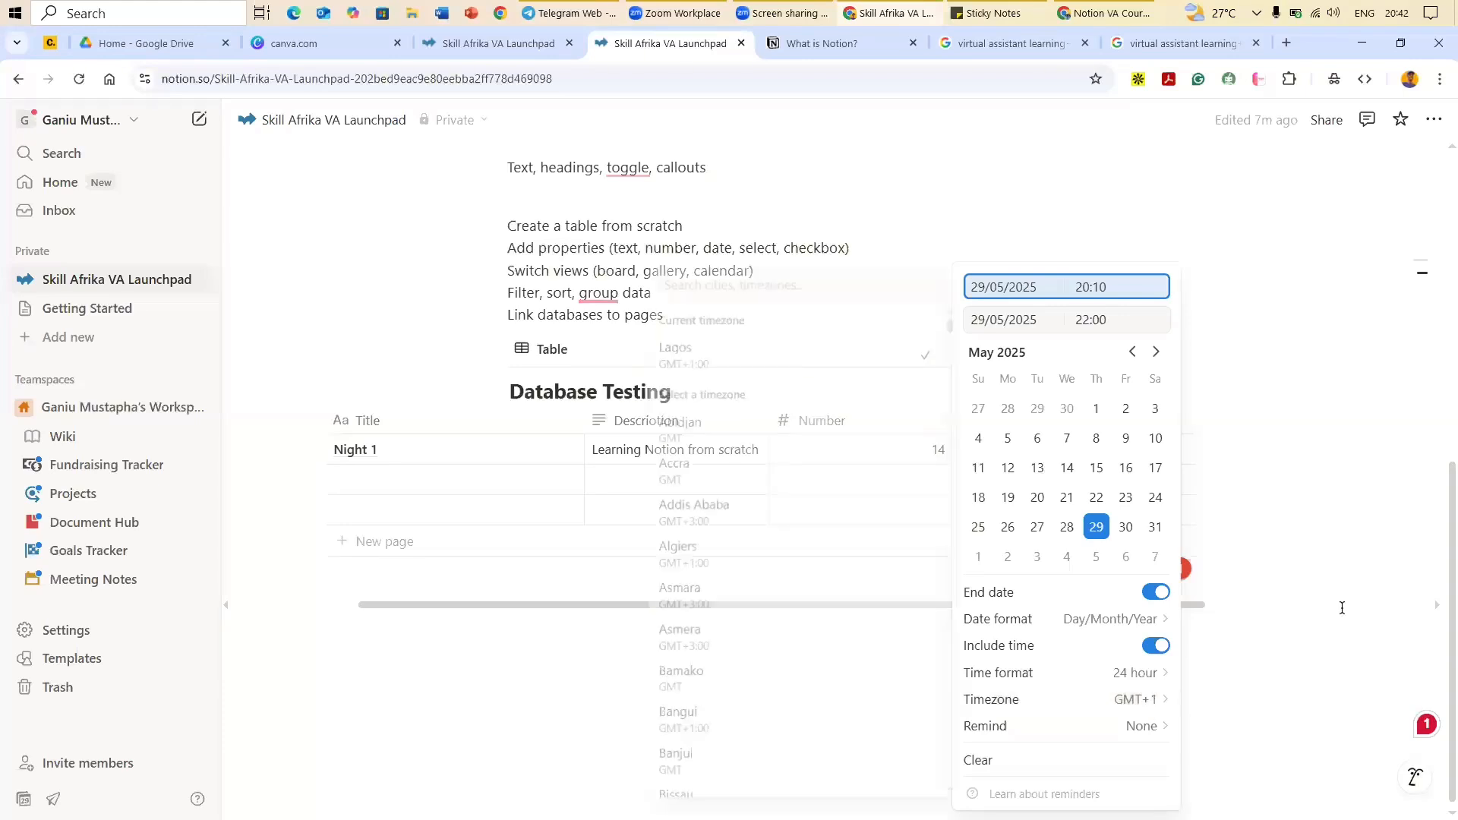
pyautogui.press('Escape')
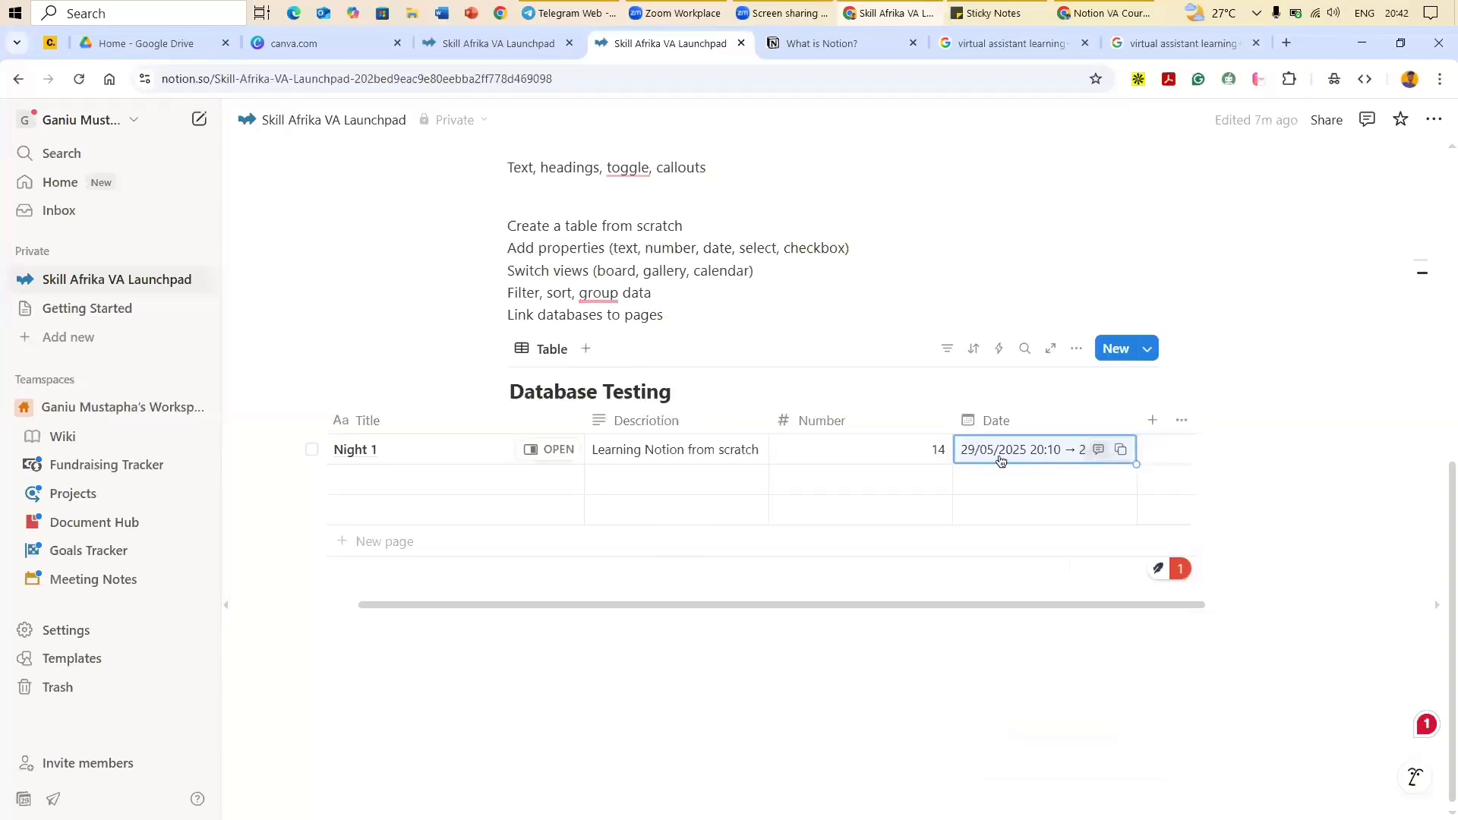
pyautogui.press('Escape')
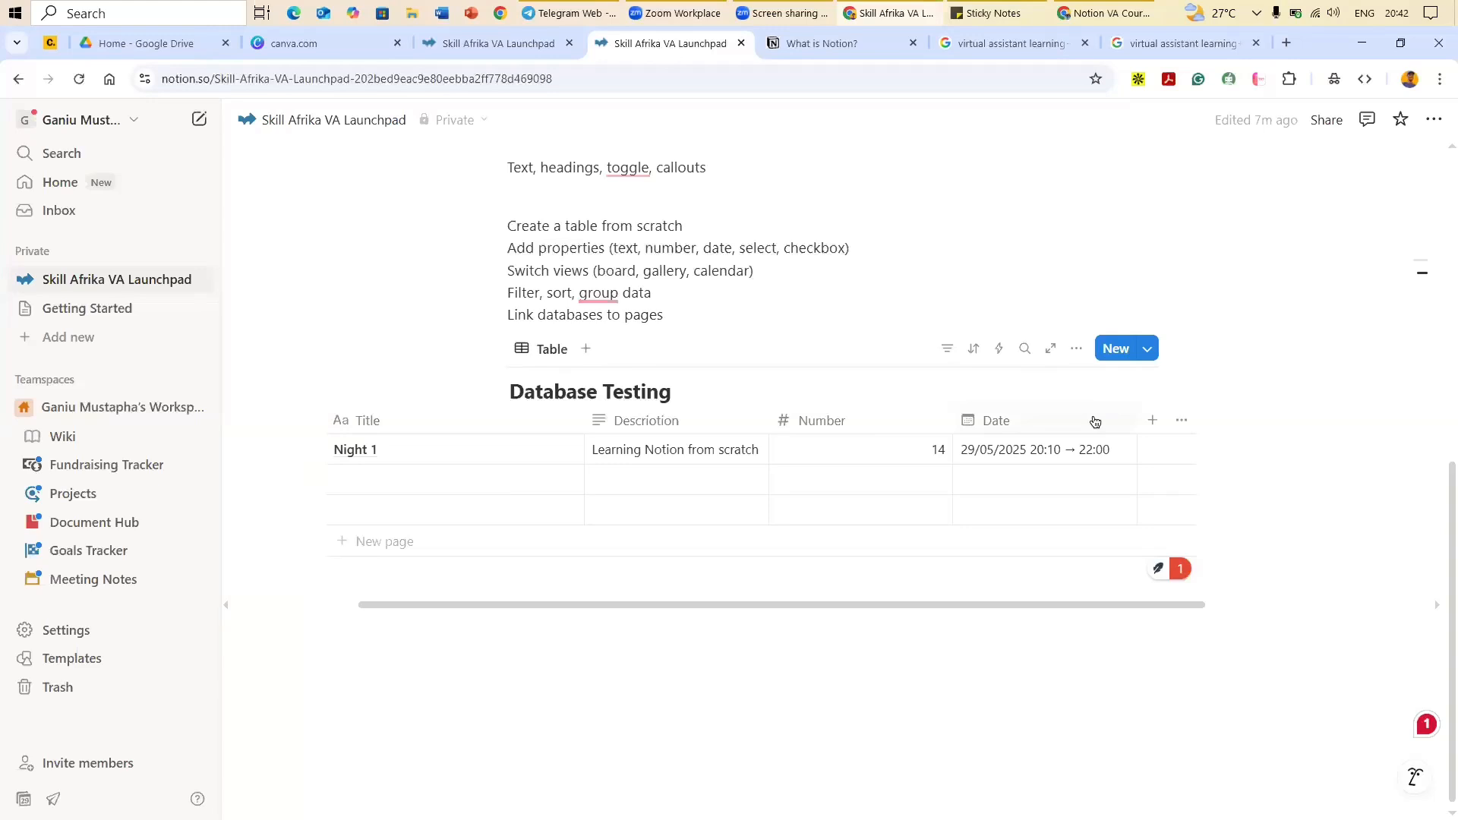
pyautogui.click(1153, 422)
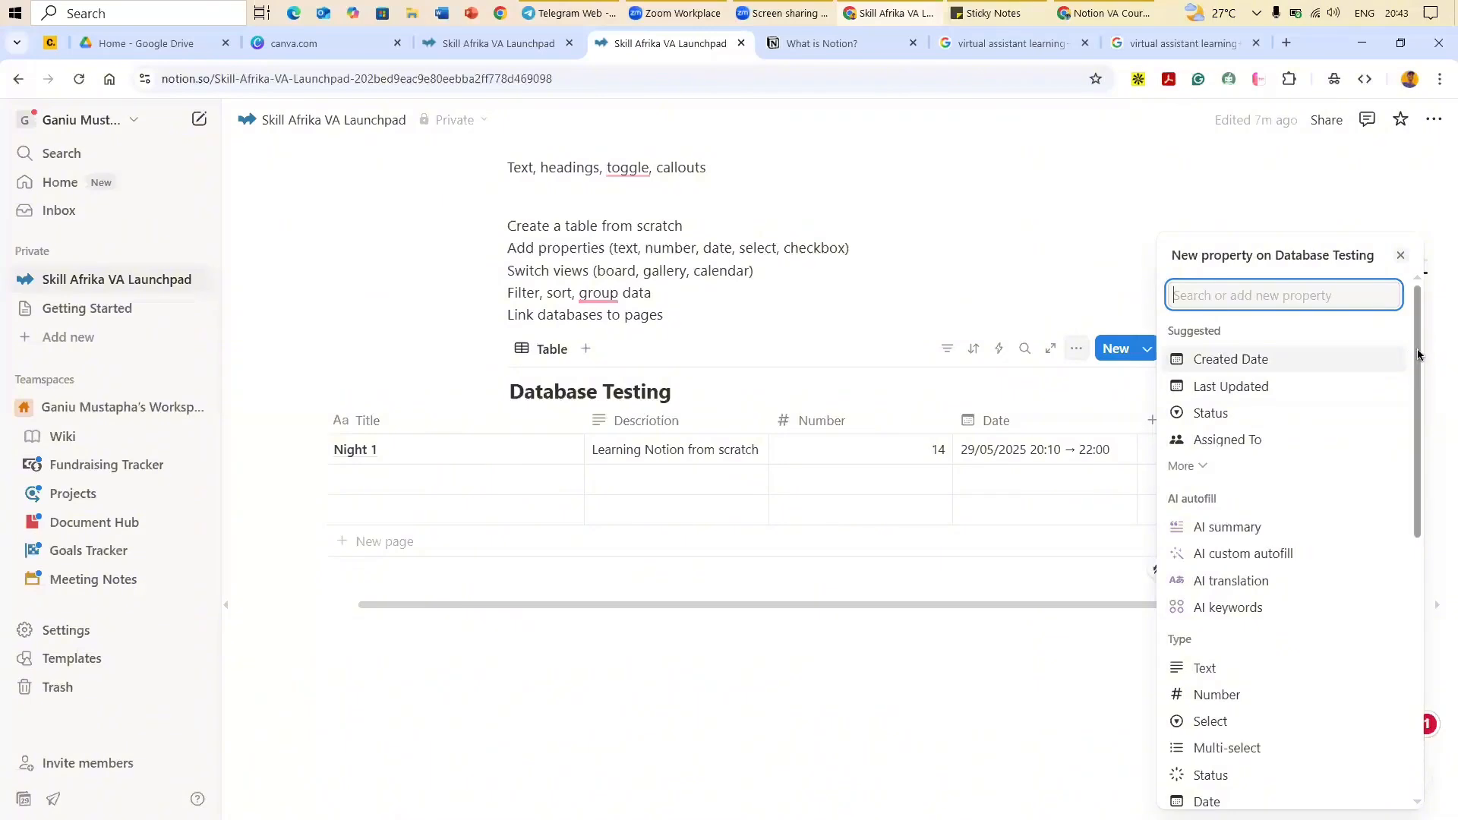
pyautogui.scroll(-1, 1290, 425)
pyautogui.scroll(-2, 1237, 463)
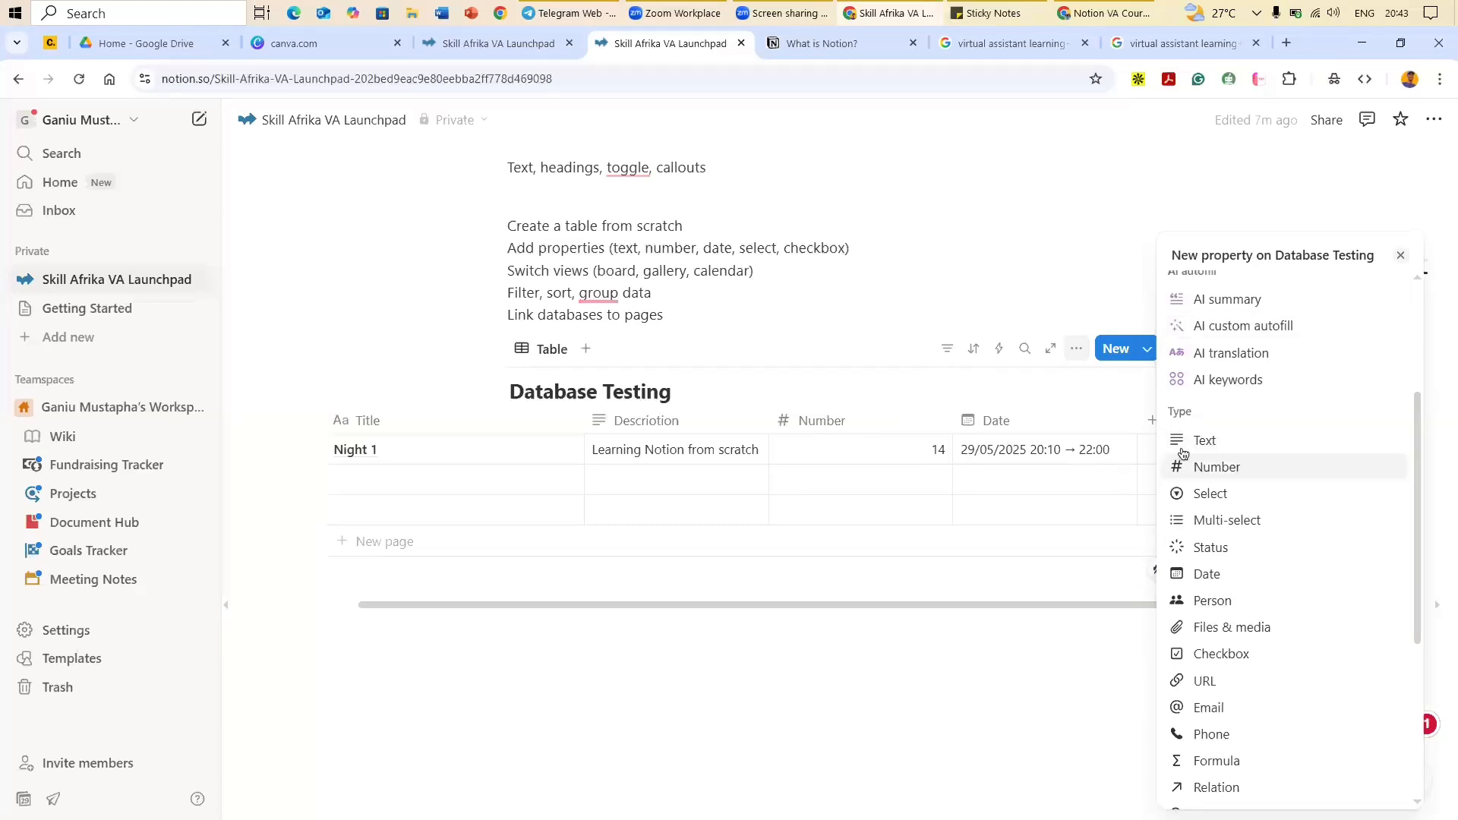
pyautogui.click(1153, 429)
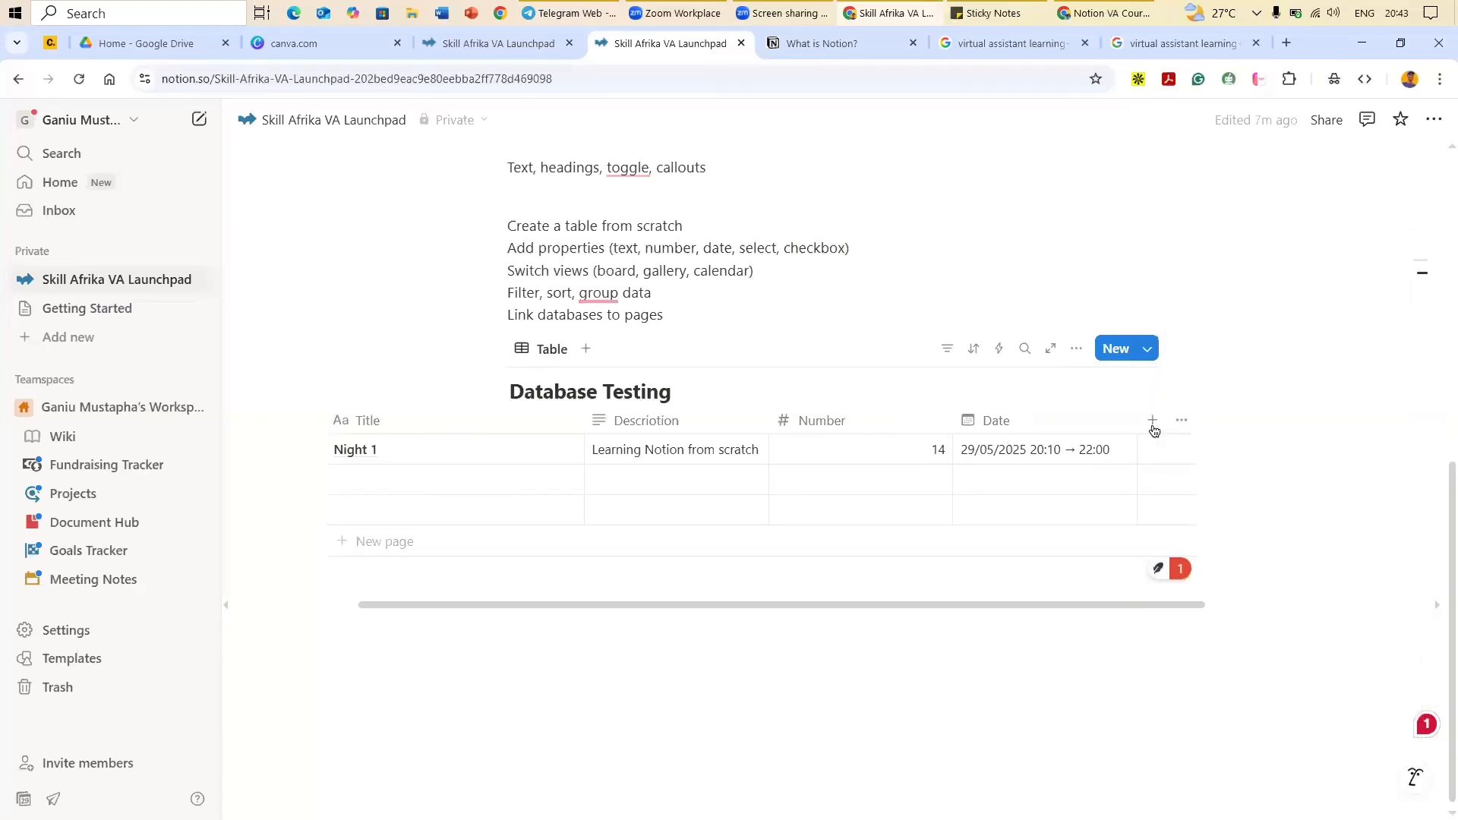
# Step: Add a new property of type Select to the Database Testing table
pyautogui.click(1152, 425)
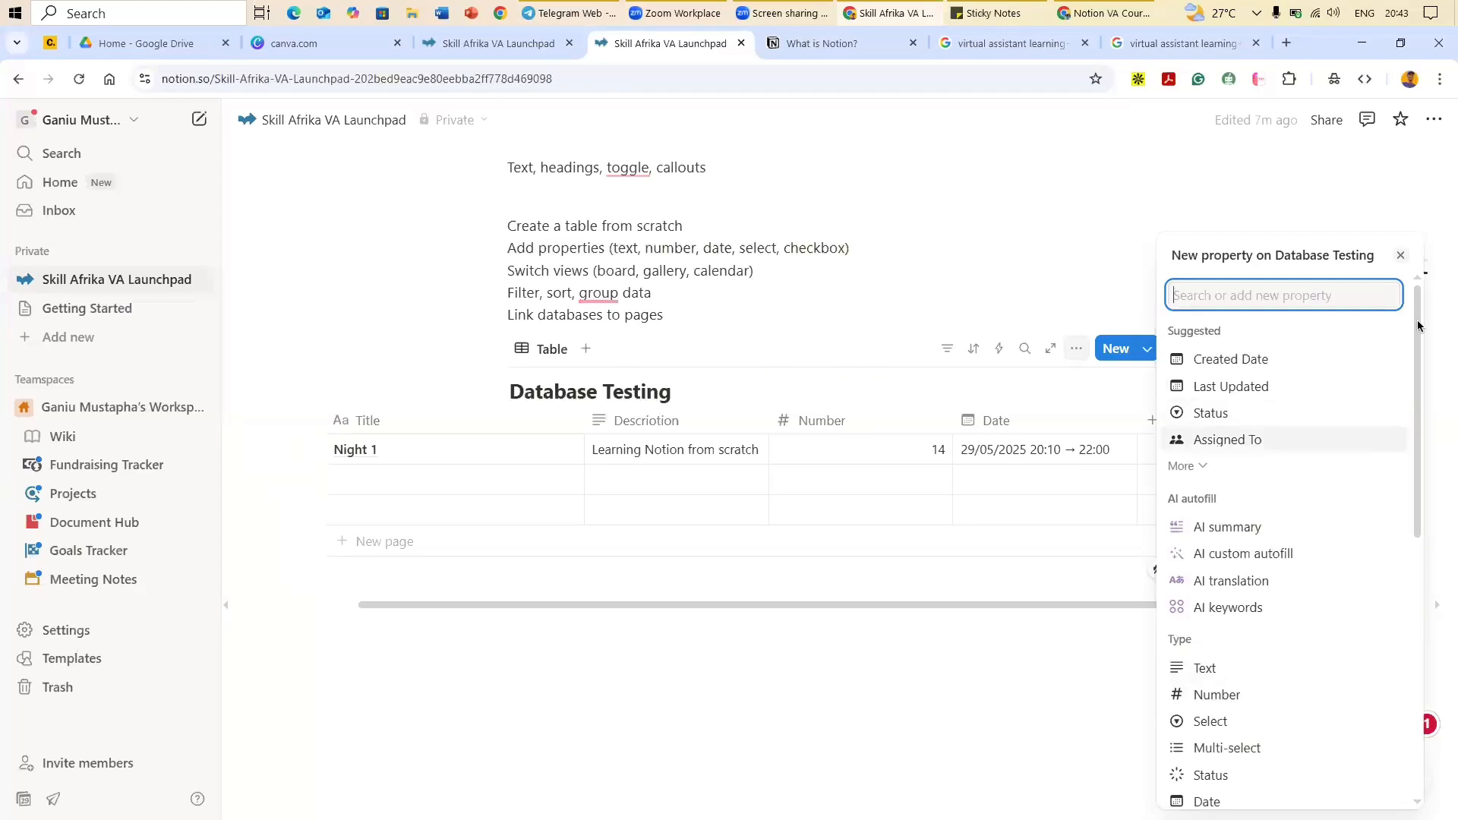
pyautogui.scroll(-2, 1401, 448)
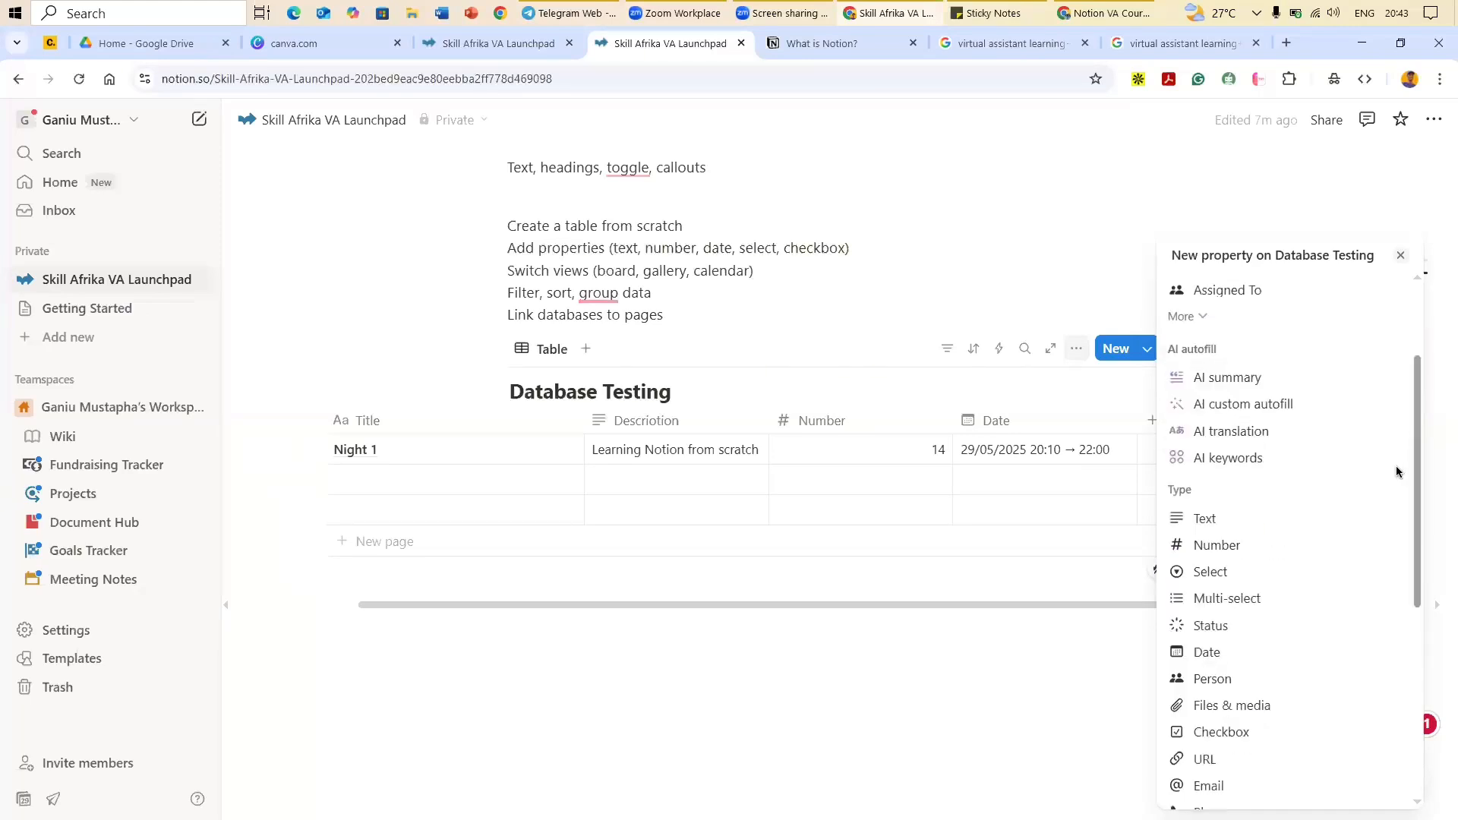
pyautogui.scroll(-3, 1385, 517)
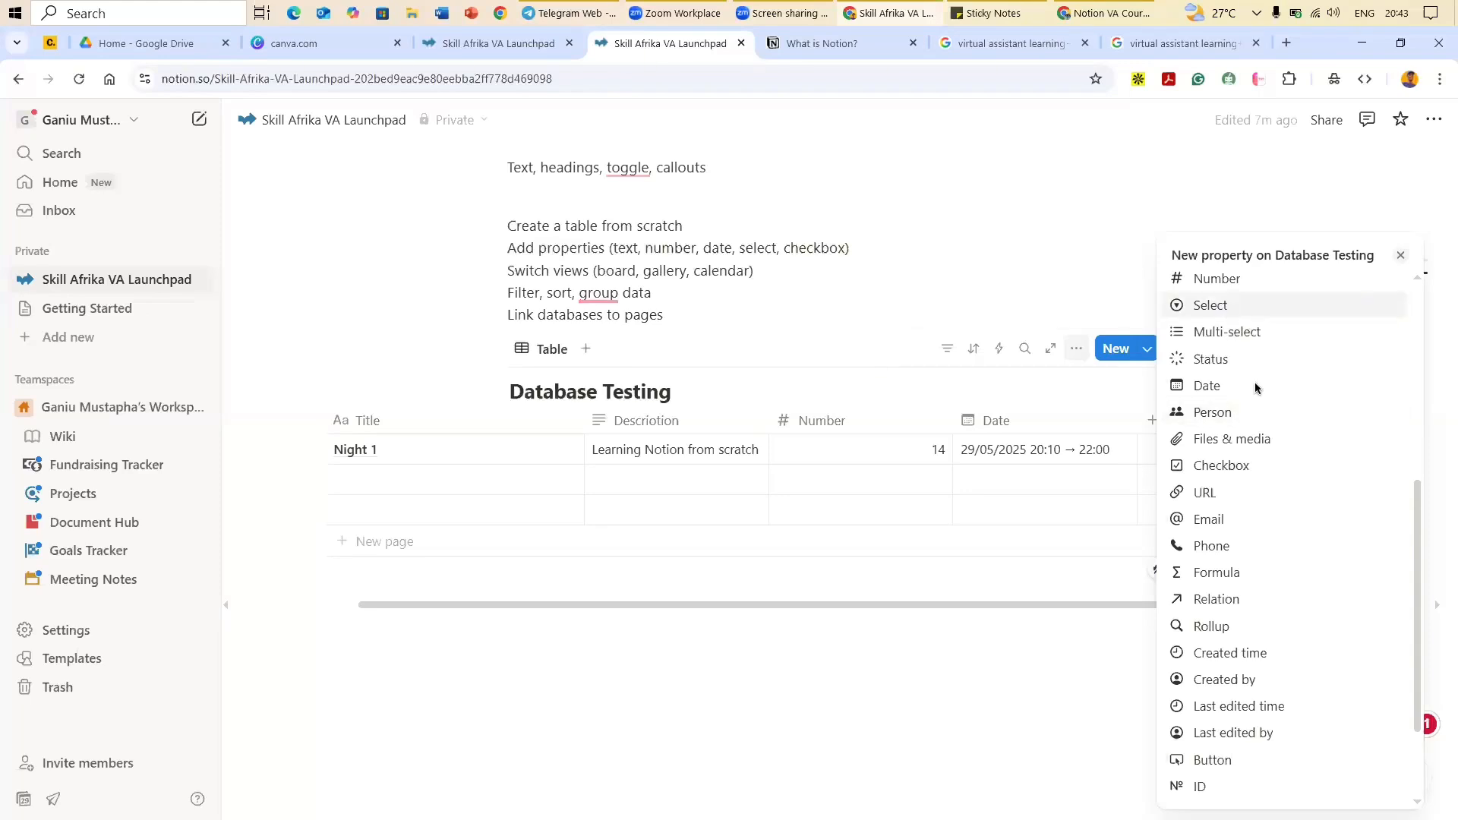
pyautogui.press('Return')
# Step: Rename the new Select property to Status and keep its options sorted manually
pyautogui.moveTo(1243, 429); pyautogui.dragTo(1201, 427)
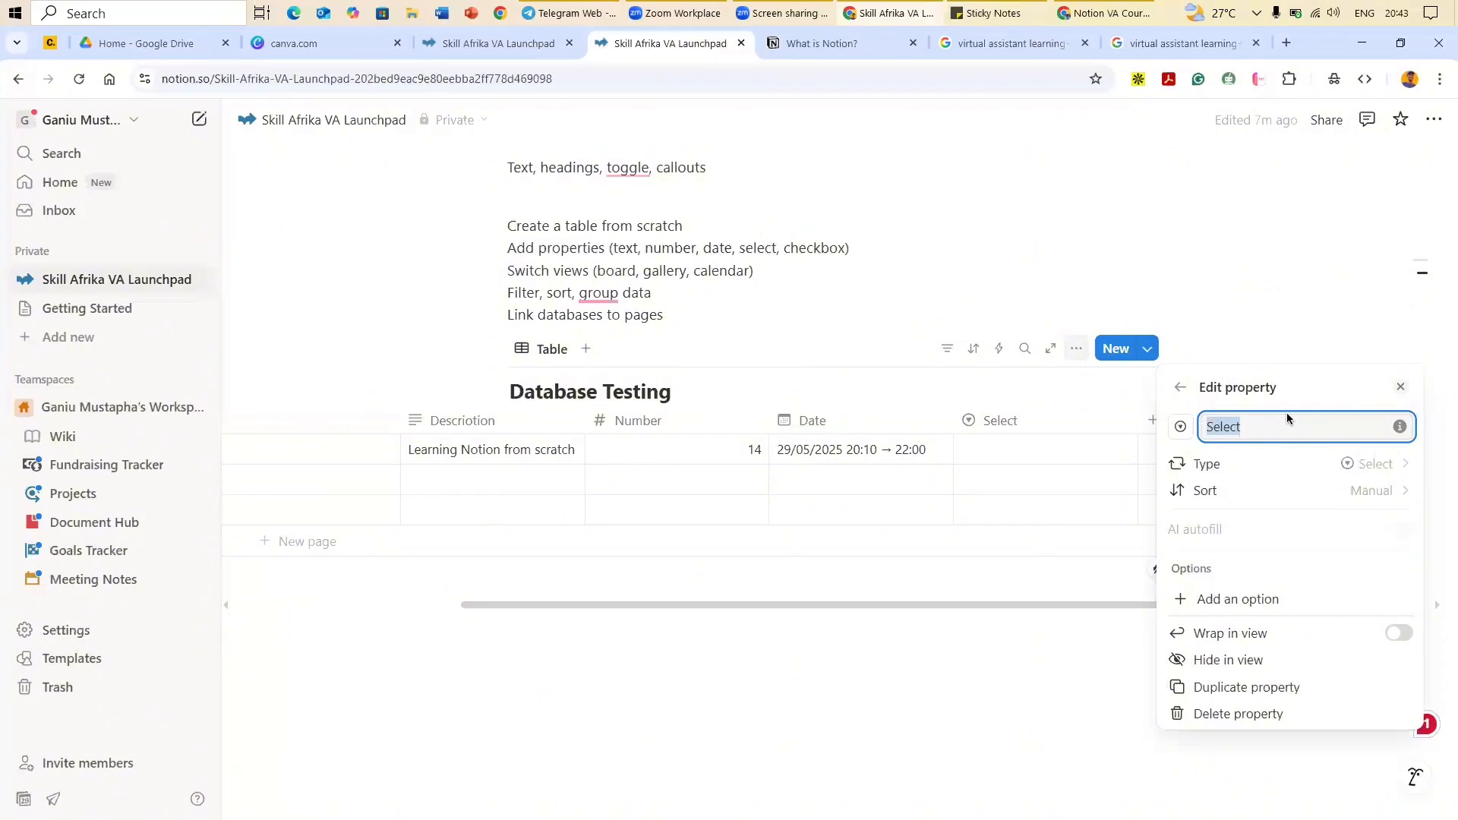
pyautogui.press('BackSpace')
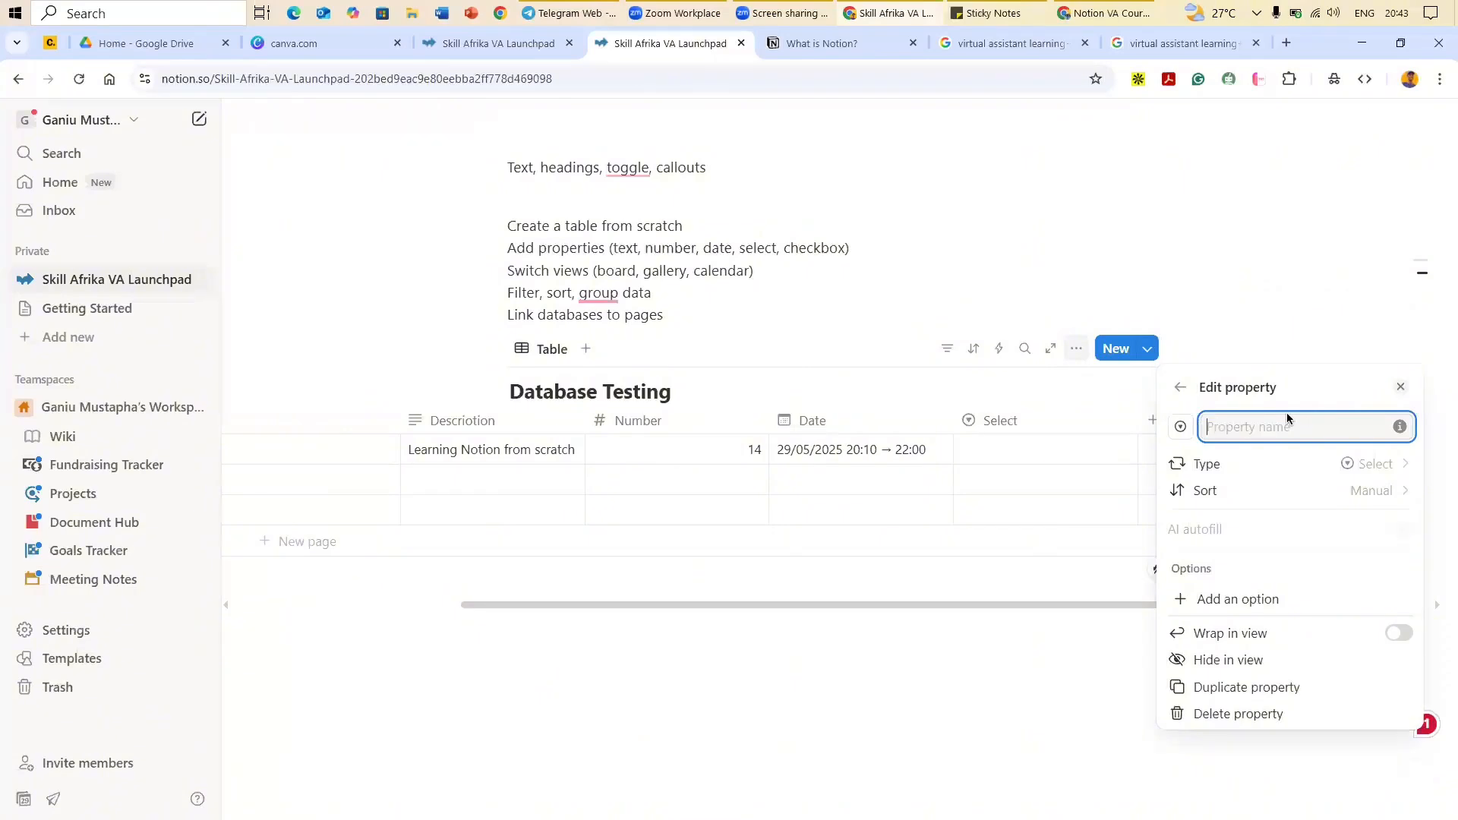
pyautogui.write('LEarning')
pyautogui.hotkey('ctrl', 'a')
pyautogui.press('BackSpace')
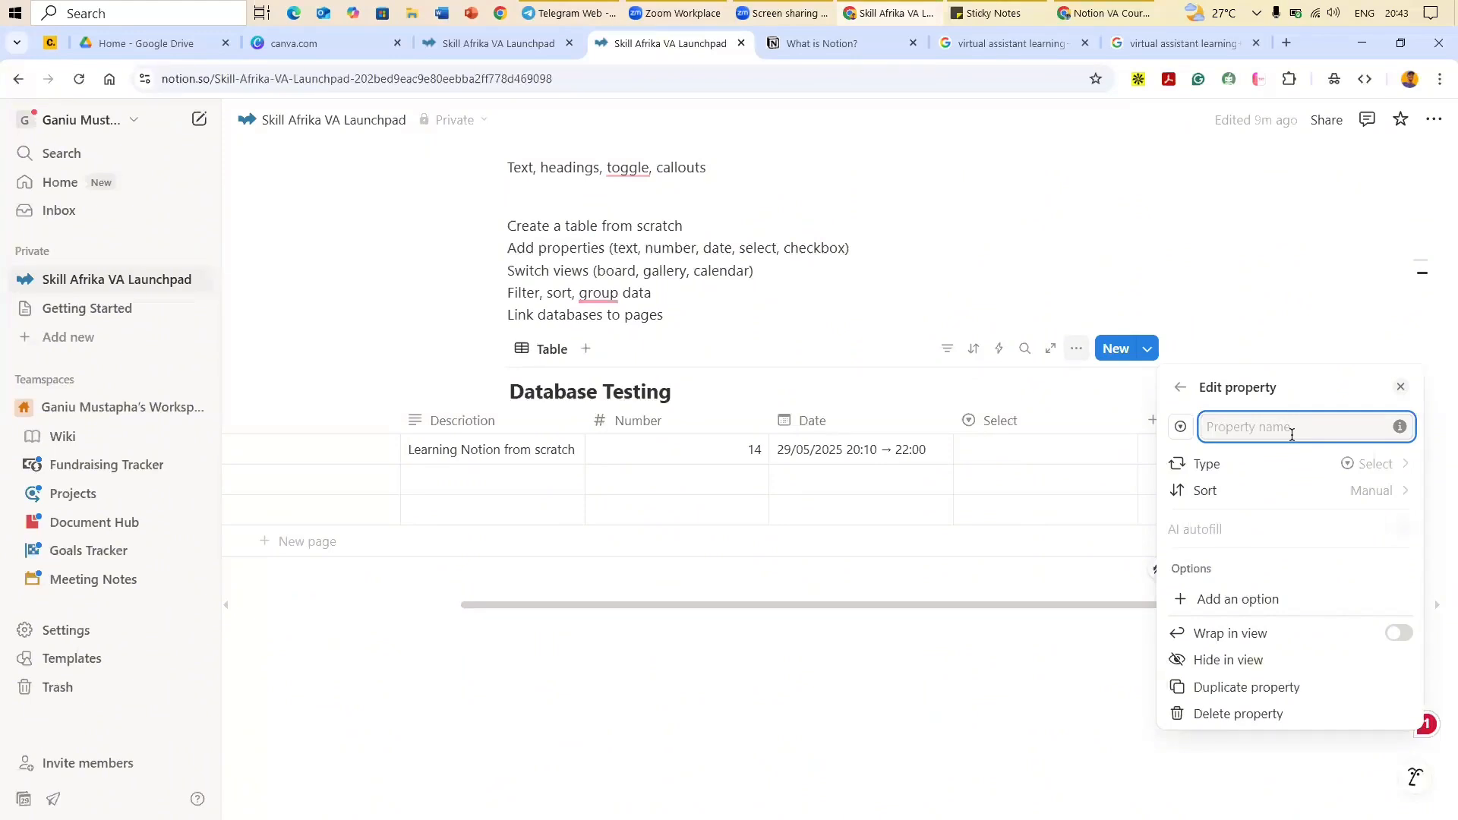
pyautogui.write('Status')
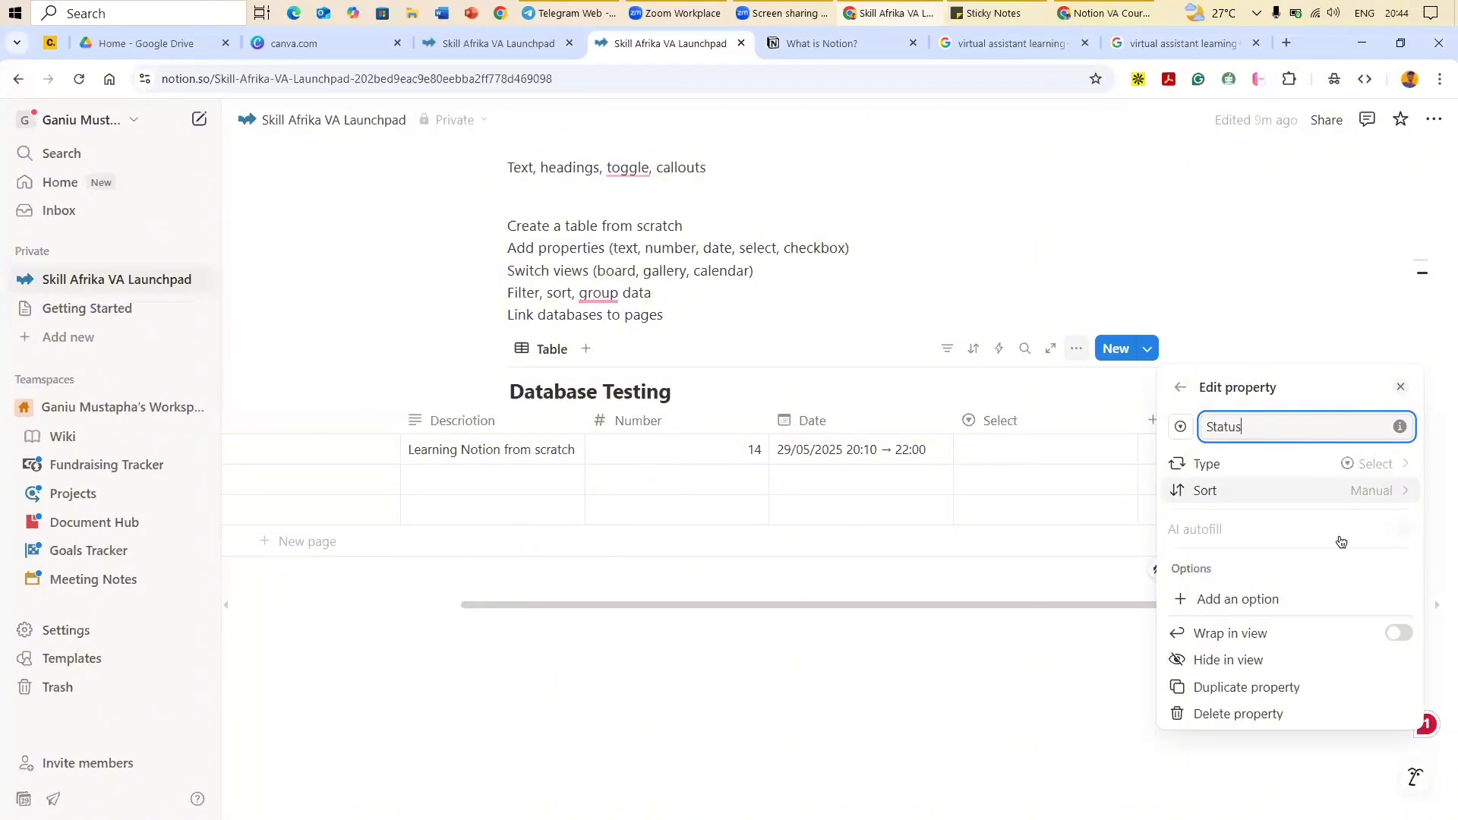
pyautogui.click(1384, 491)
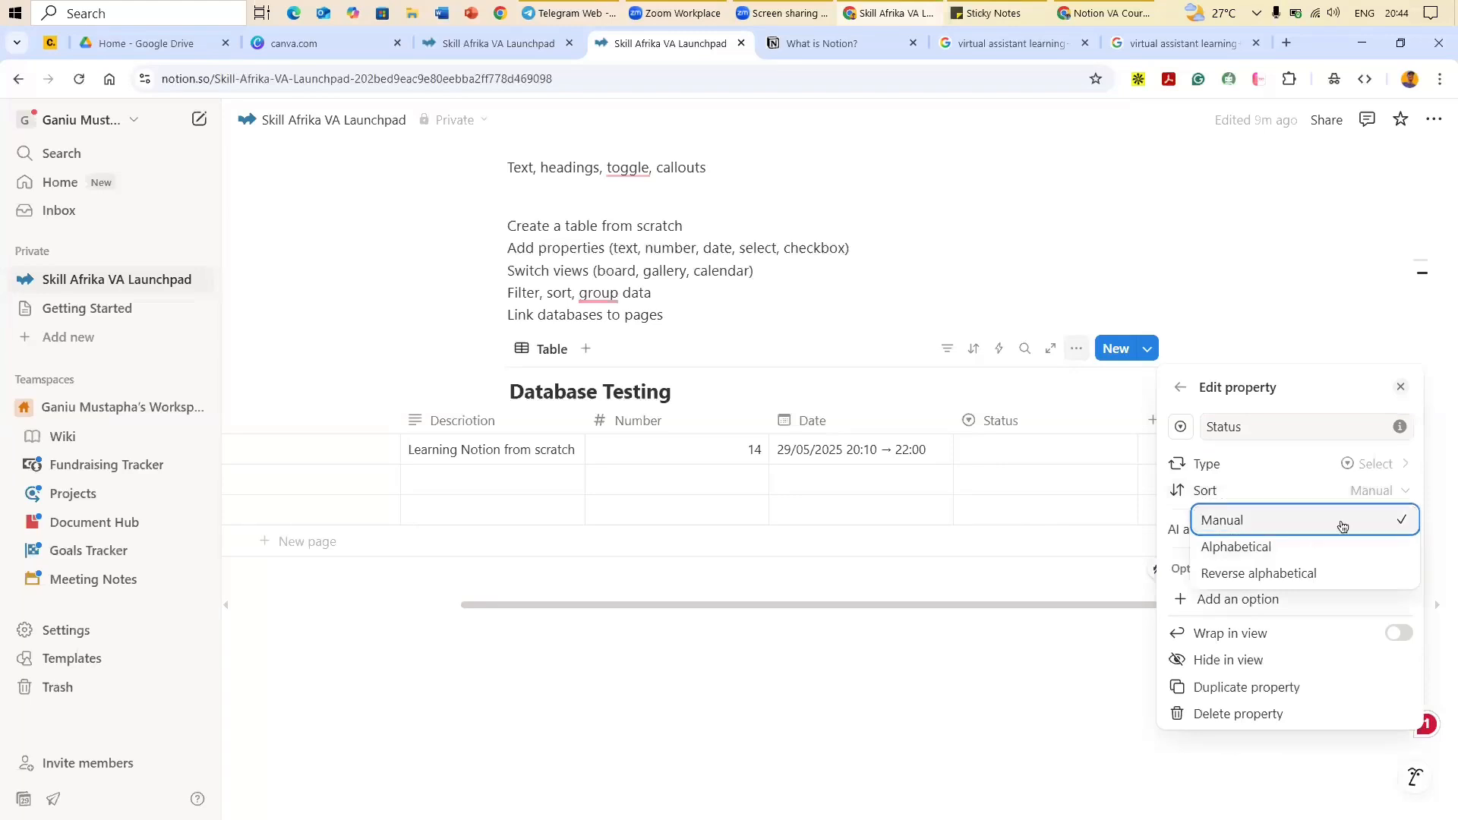
pyautogui.press('Escape')
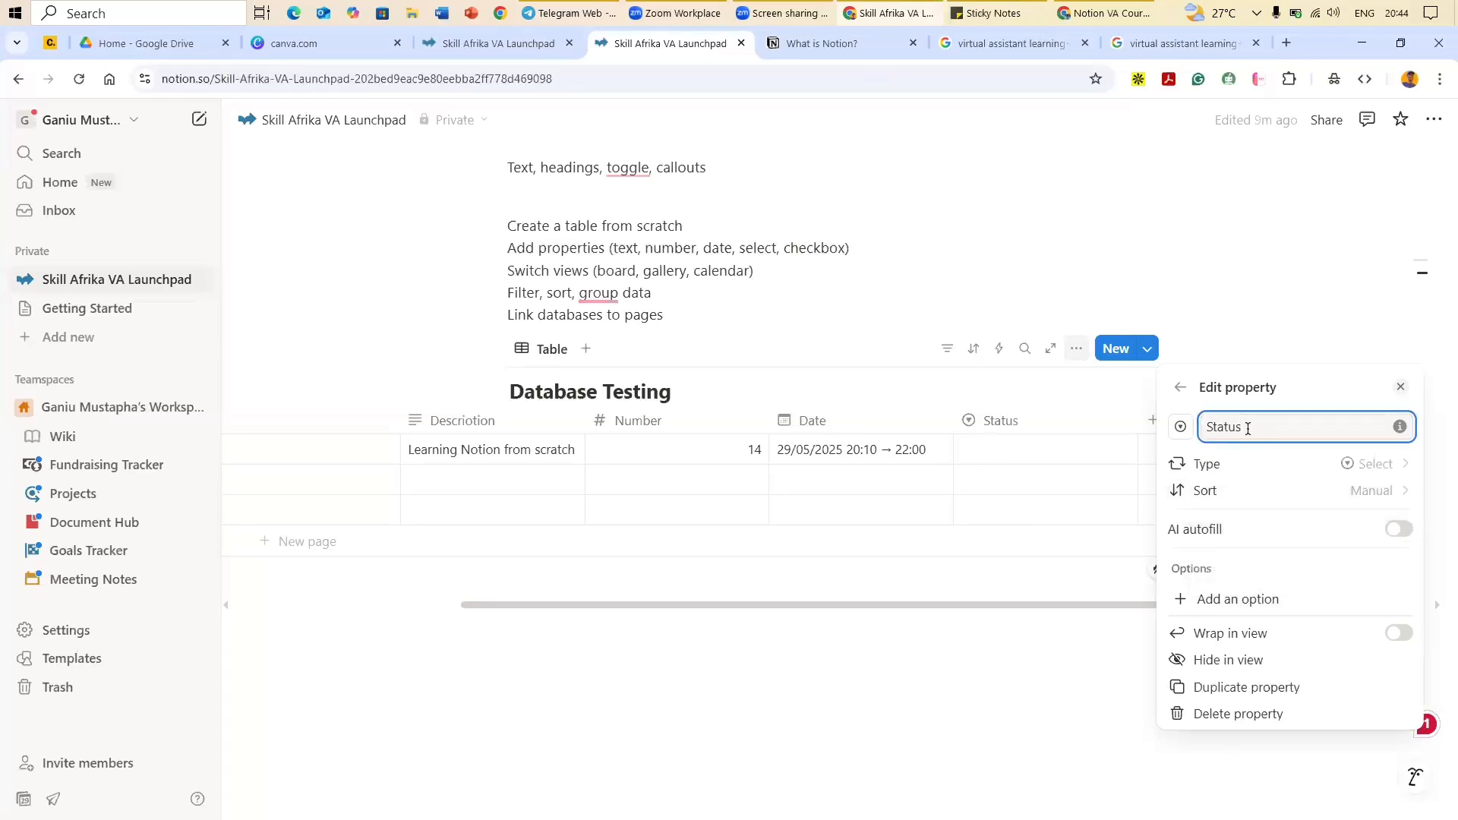
# Step: Add an option named Not Done to the Status property
pyautogui.click(1227, 595)
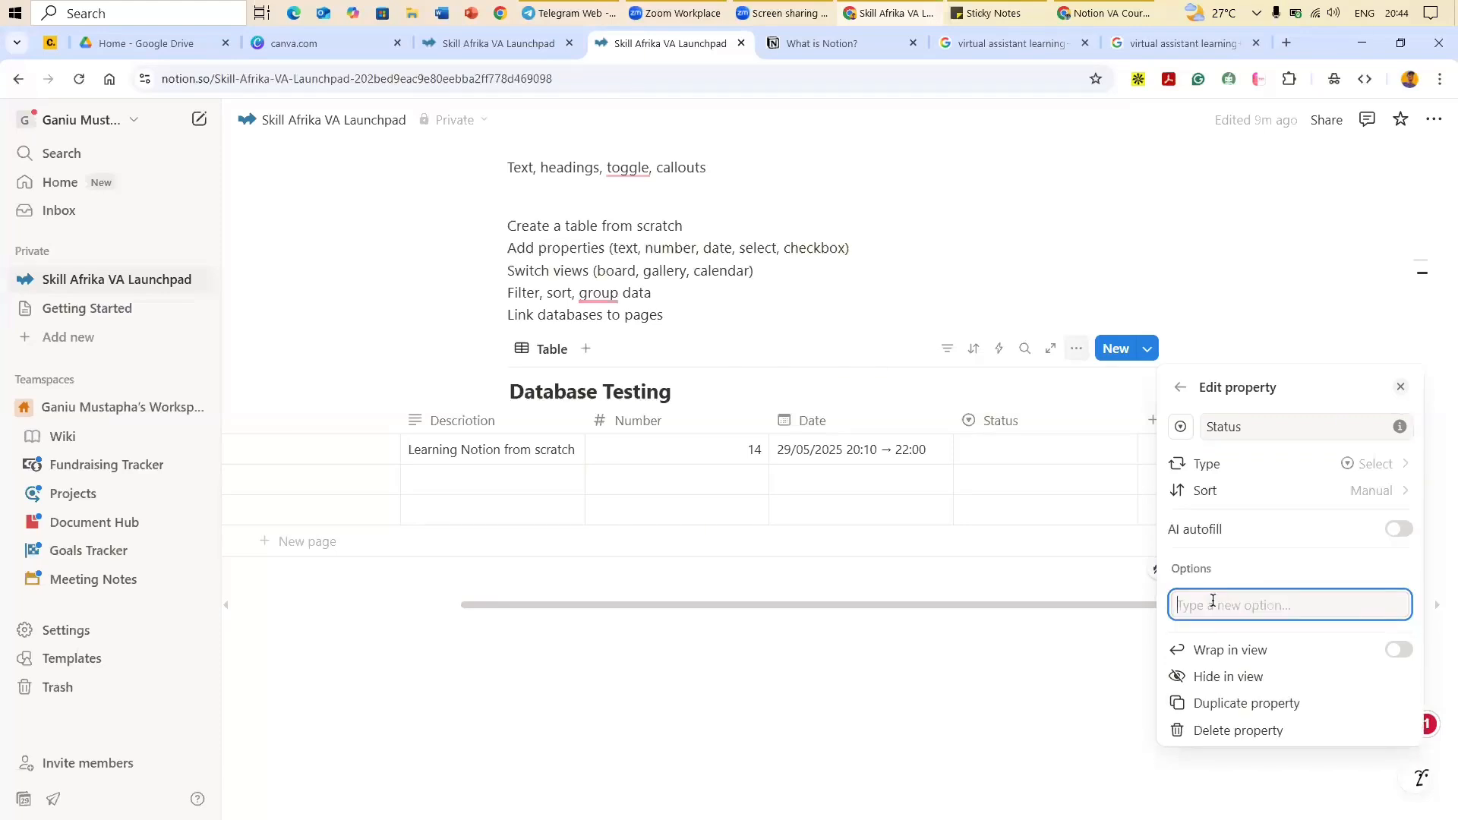
pyautogui.write('Not Done')
pyautogui.press('Return')
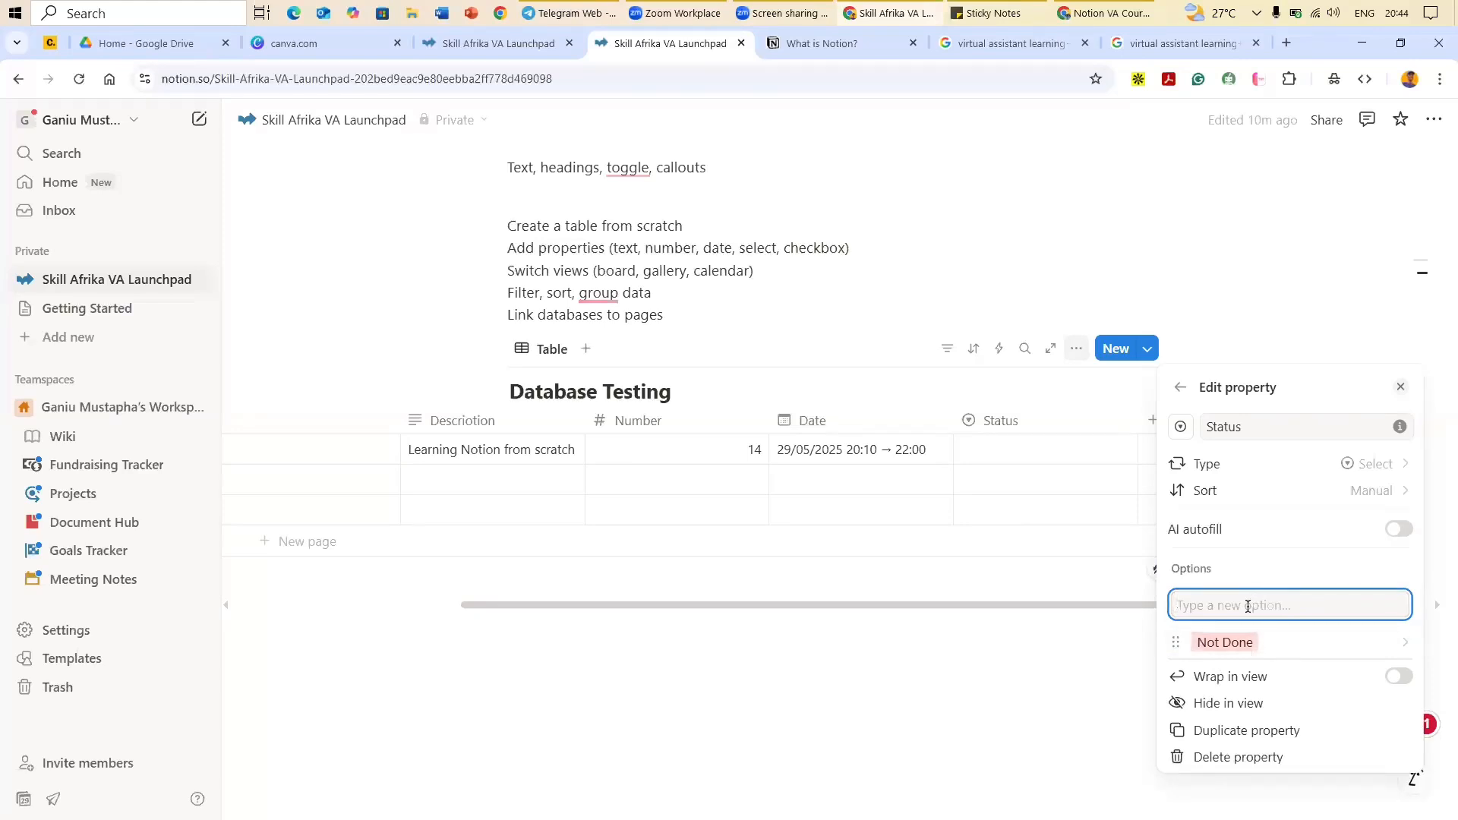
# Step: Add a second option named In progress to the Status property
pyautogui.write('Started')
pyautogui.press('BackSpace')
pyautogui.press('BackSpace')
pyautogui.press('BackSpace')
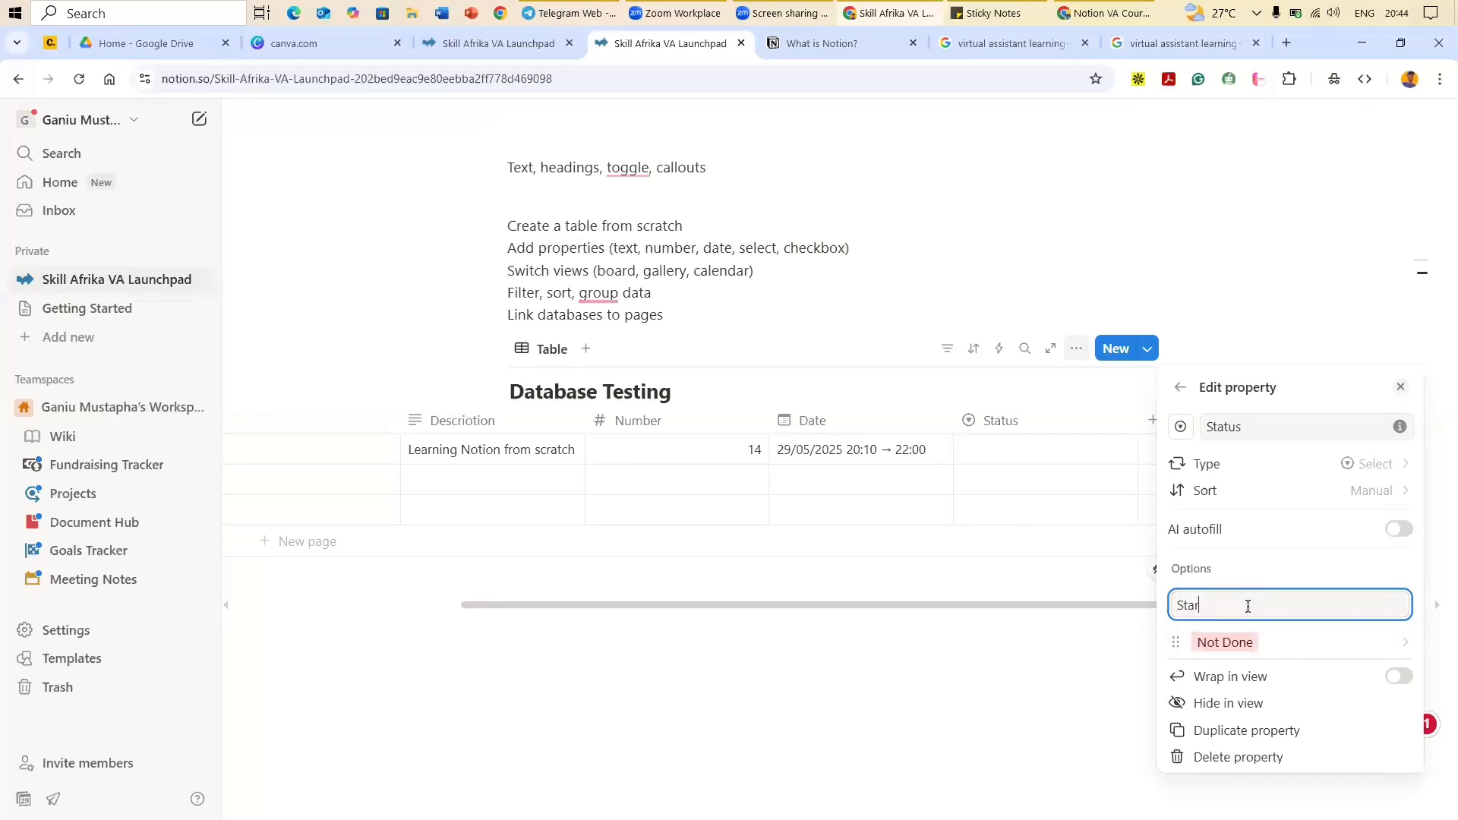
pyautogui.press('BackSpace')
pyautogui.press('BackSpace')
pyautogui.press('BackSpace')
pyautogui.press('BackSpace')
pyautogui.write('In progresse')
pyautogui.press('Return')
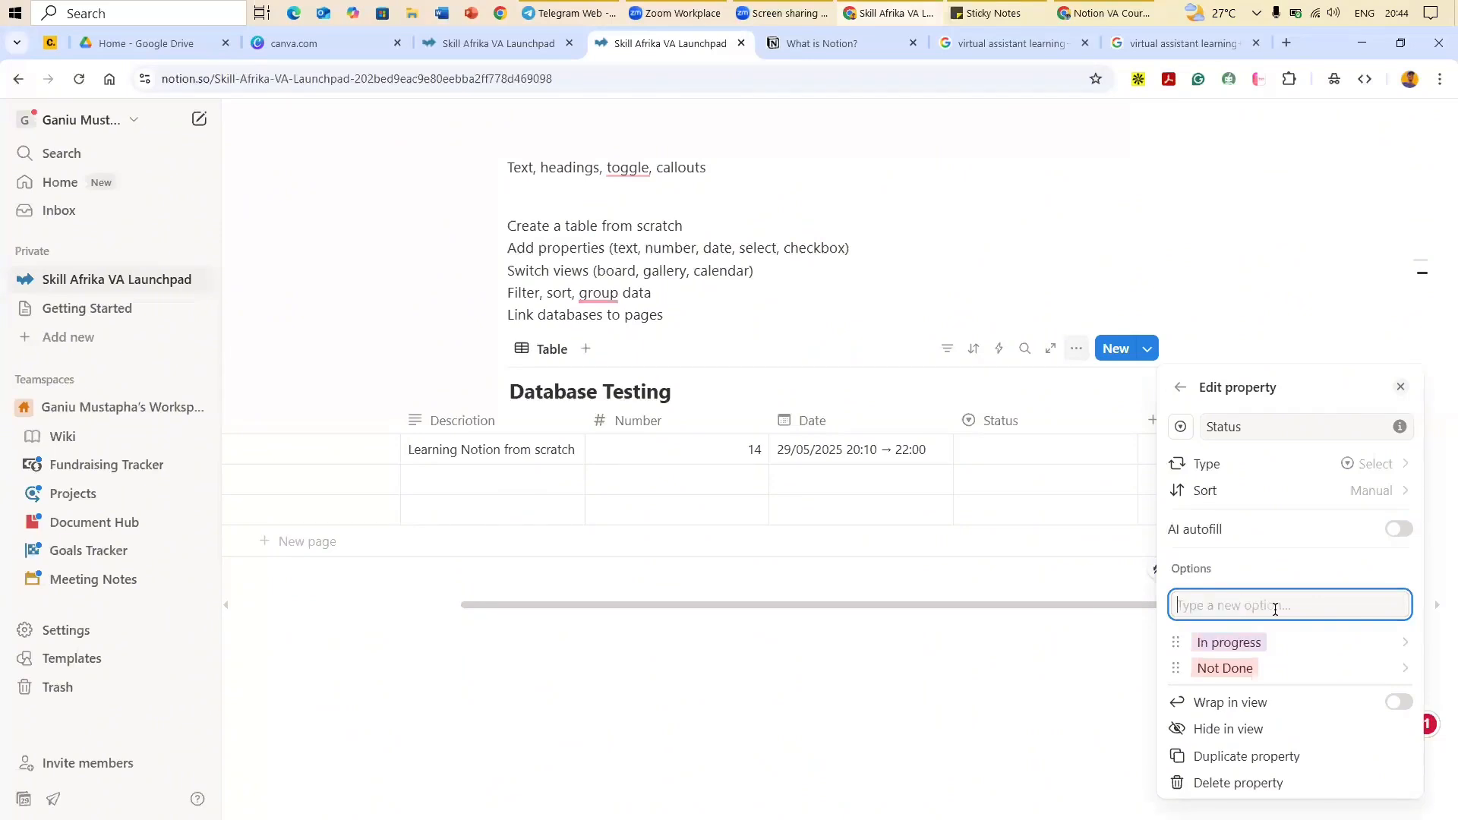
# Step: Add a third option named Completed to the Status property
pyautogui.write('PEndin')
pyautogui.press('BackSpace')
pyautogui.press('BackSpace')
pyautogui.press('BackSpace')
pyautogui.press('BackSpace')
pyautogui.press('BackSpace')
pyautogui.press('BackSpace')
pyautogui.write('Cp')
pyautogui.press('BackSpace')
pyautogui.write('ompleted')
pyautogui.press('Return')
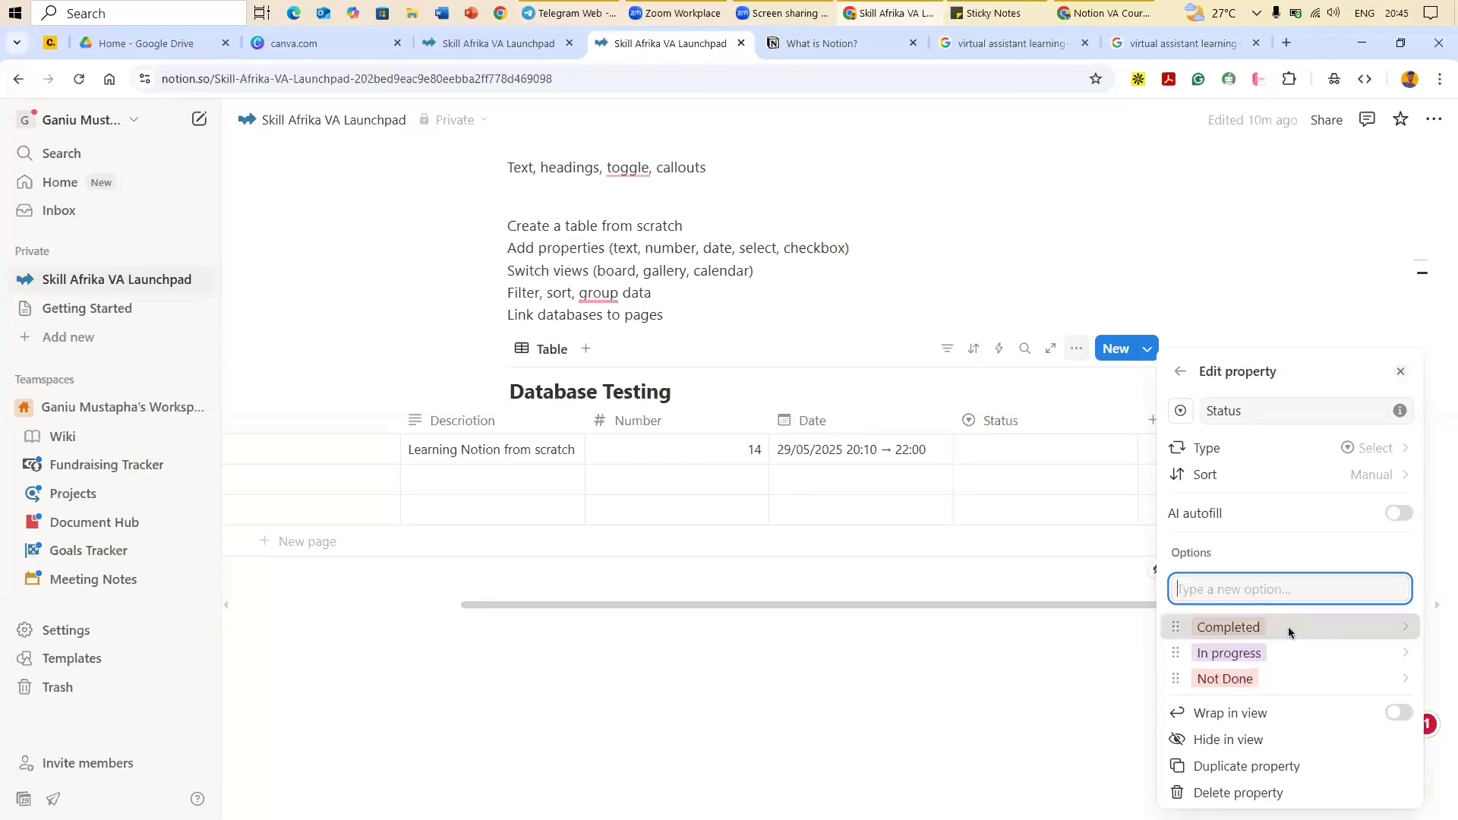
# Step: Color the Completed option of the Status property green and the In progress option yellow
pyautogui.click(1288, 628)
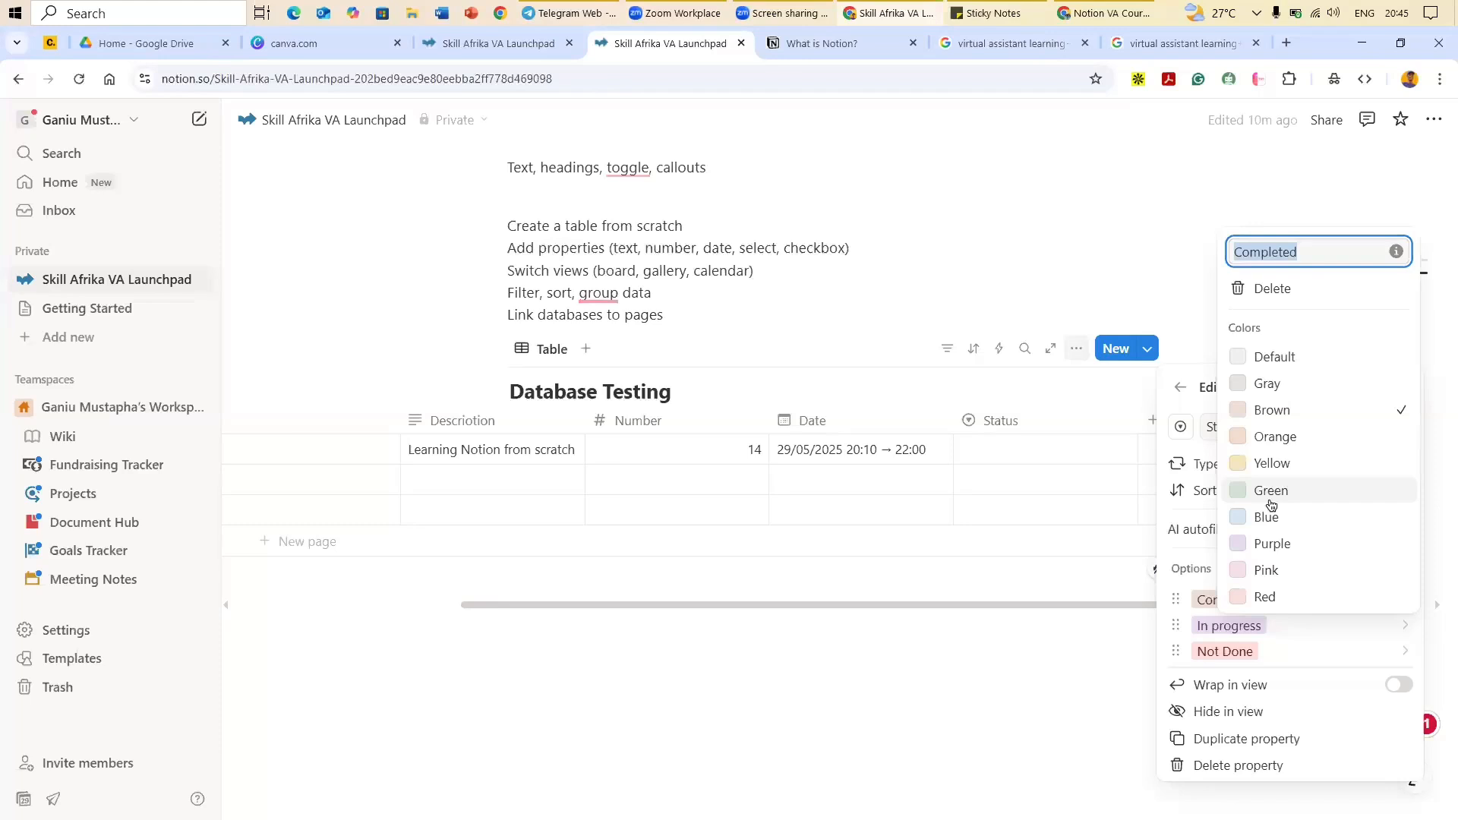
pyautogui.press('Return')
pyautogui.click(1237, 627)
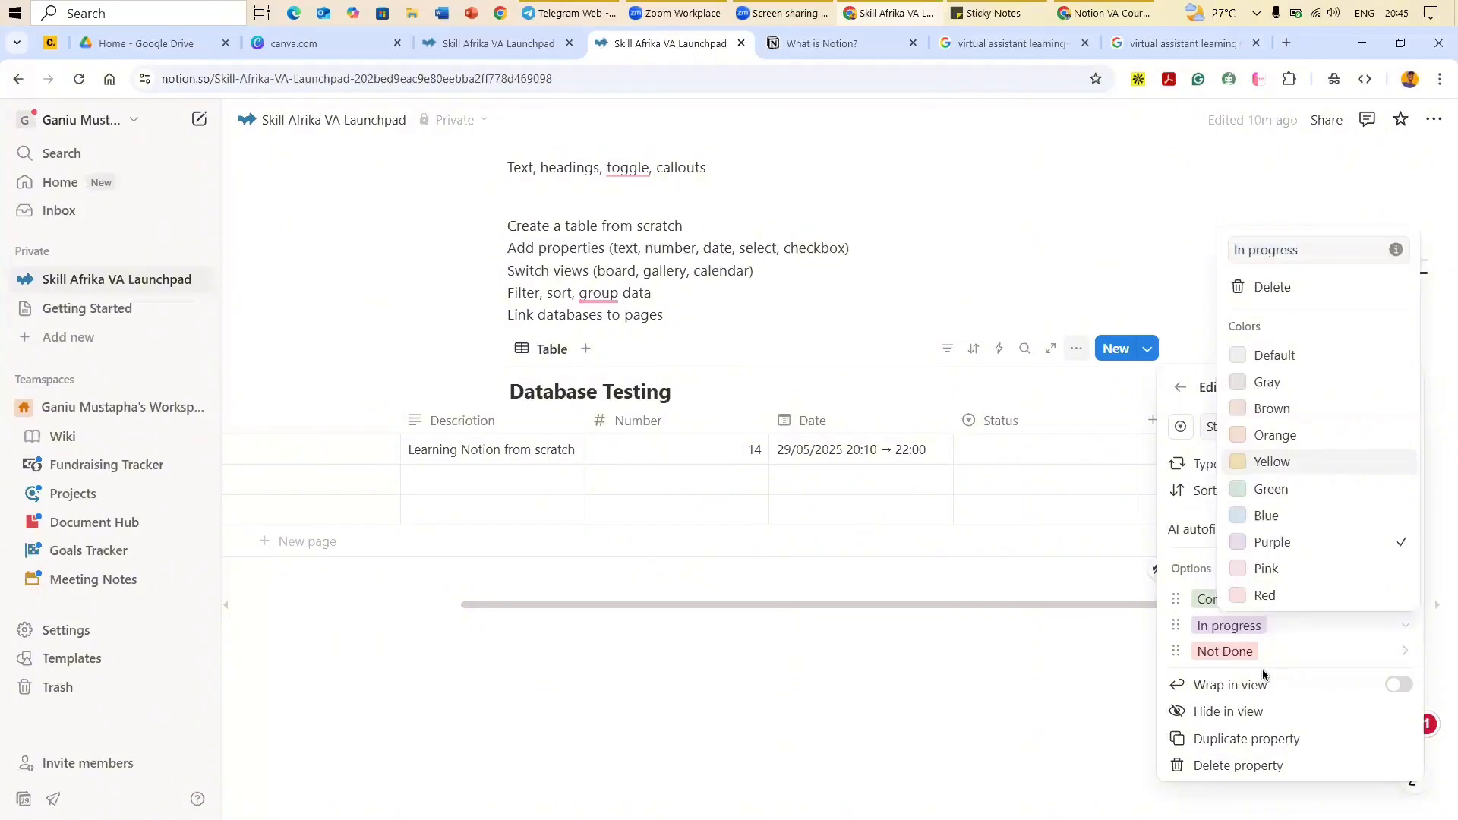
pyautogui.press('Return')
# Step: Keep the Not Done option red and turn on Wrap in view for the Status property
pyautogui.click(1246, 654)
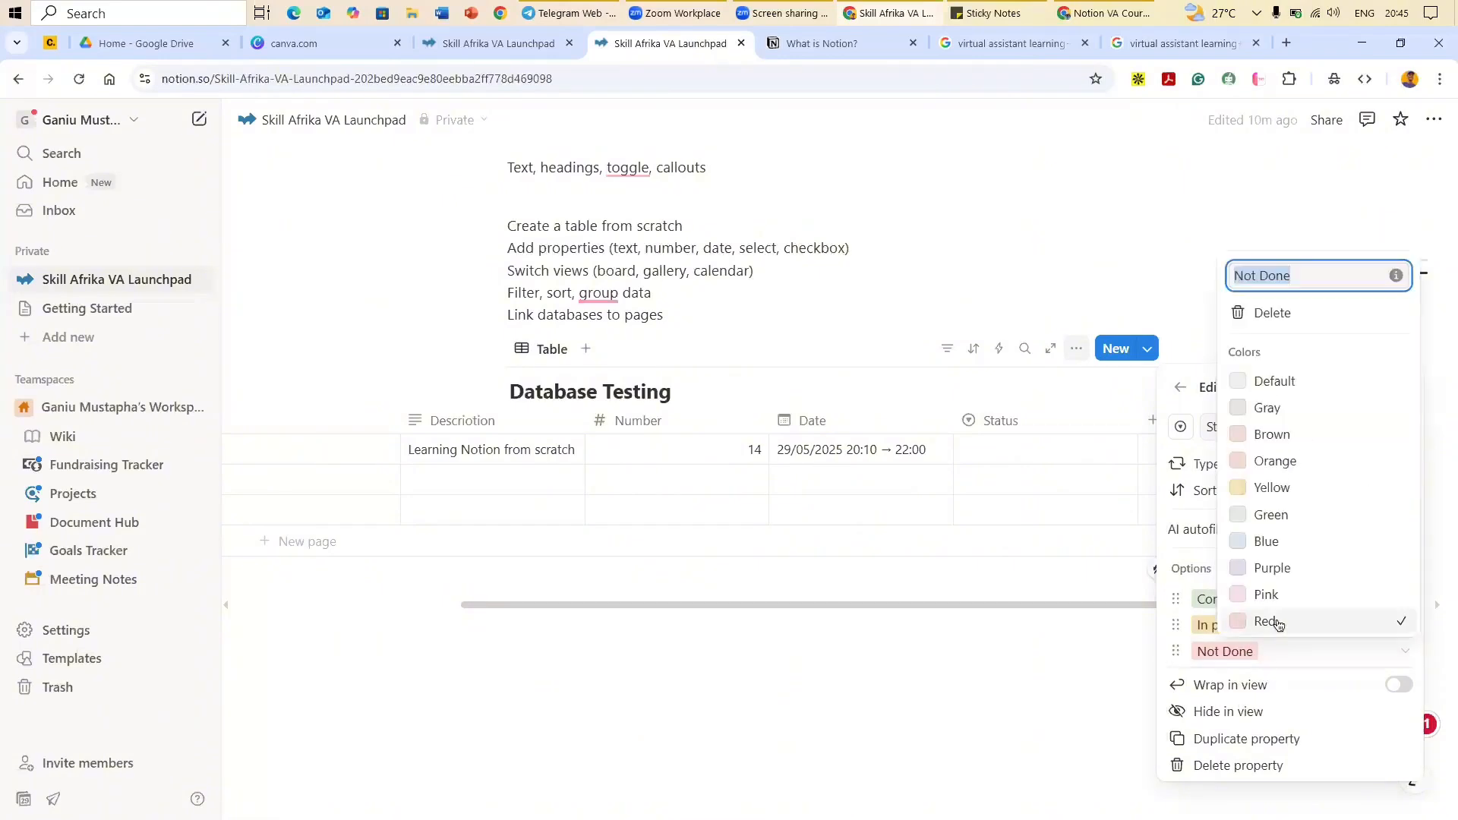
pyautogui.click(1289, 652)
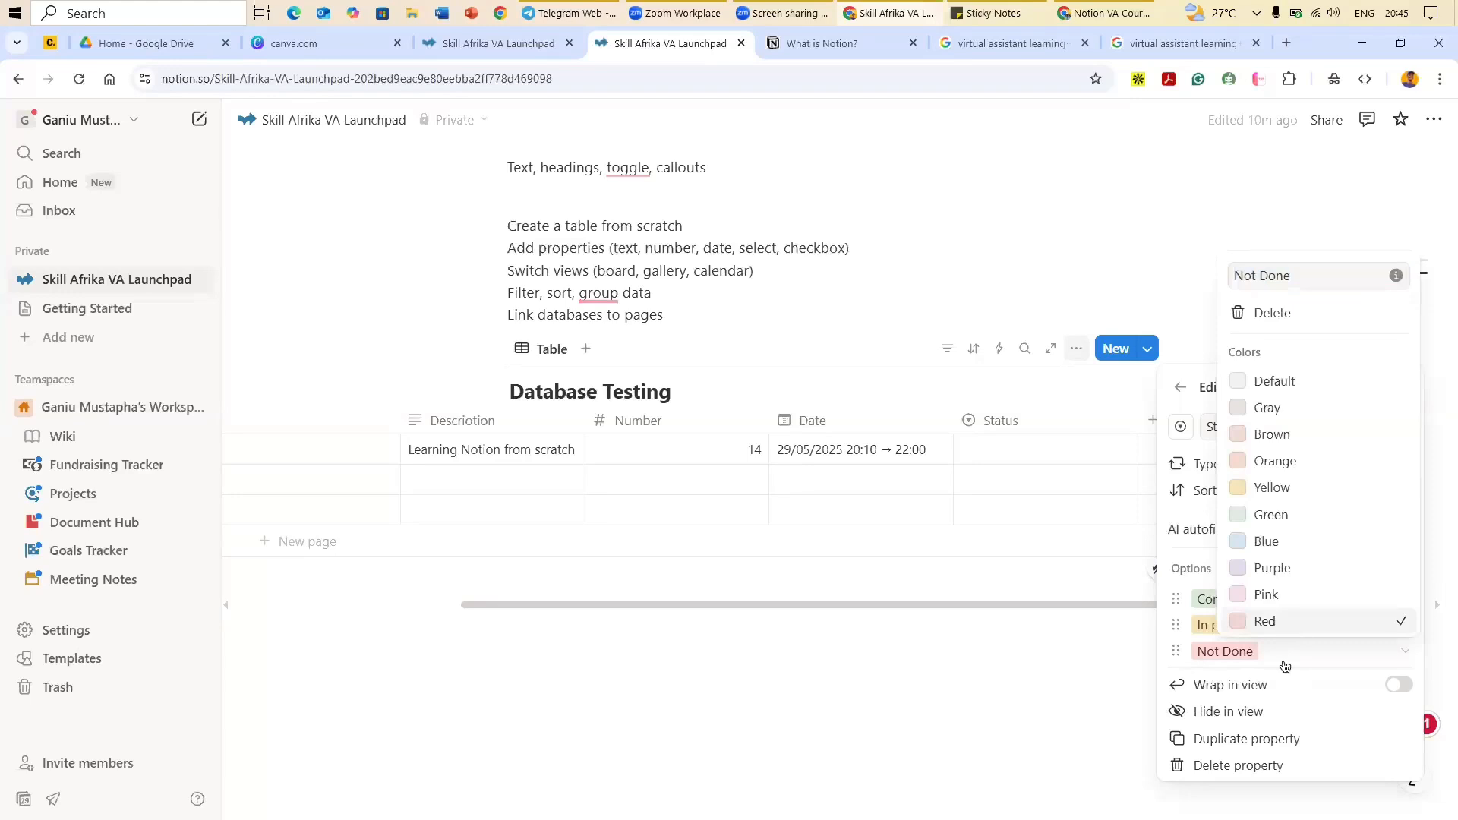
pyautogui.click(1284, 666)
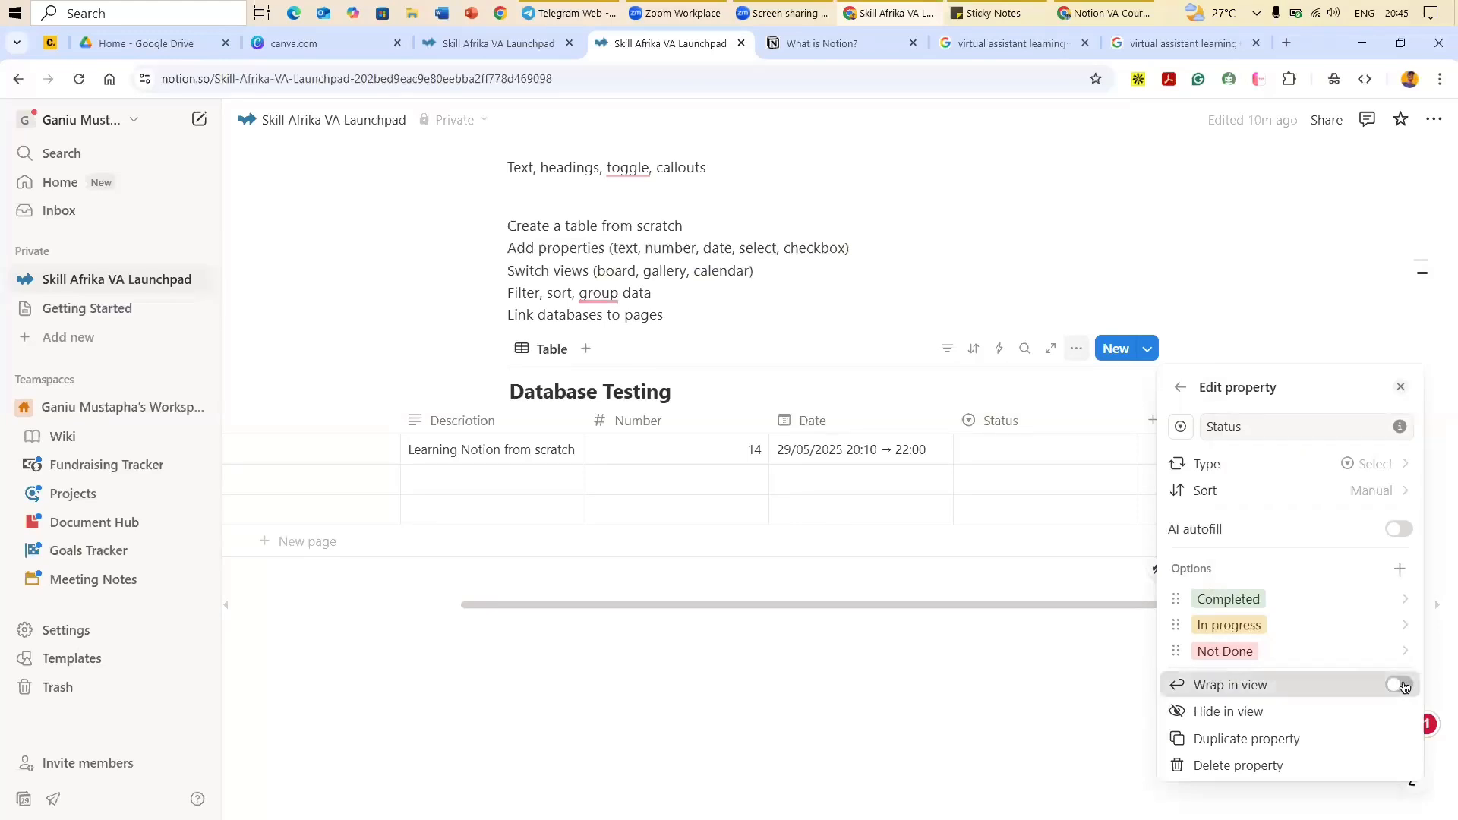
pyautogui.click(1404, 686)
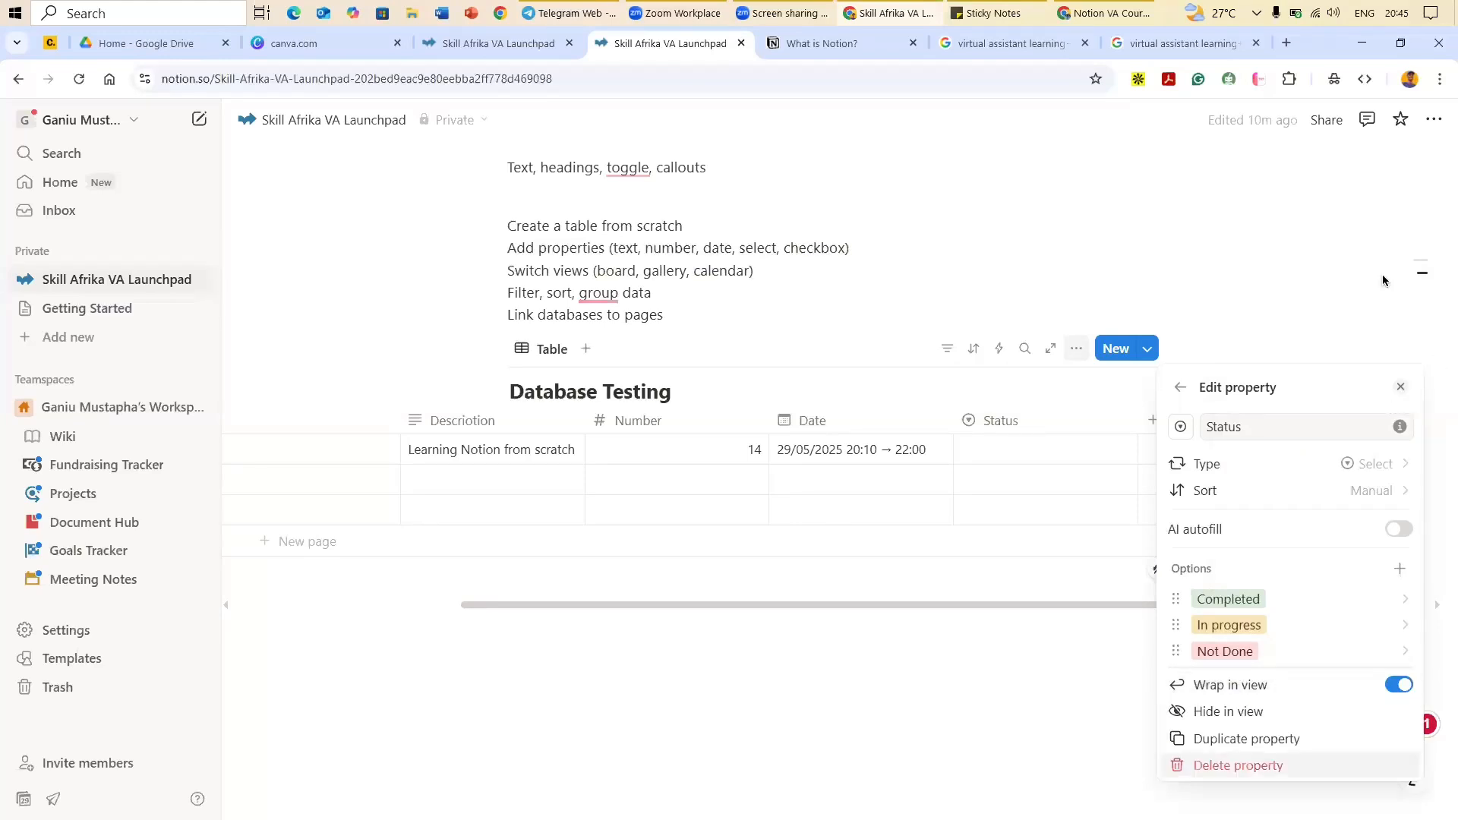
pyautogui.click(1401, 386)
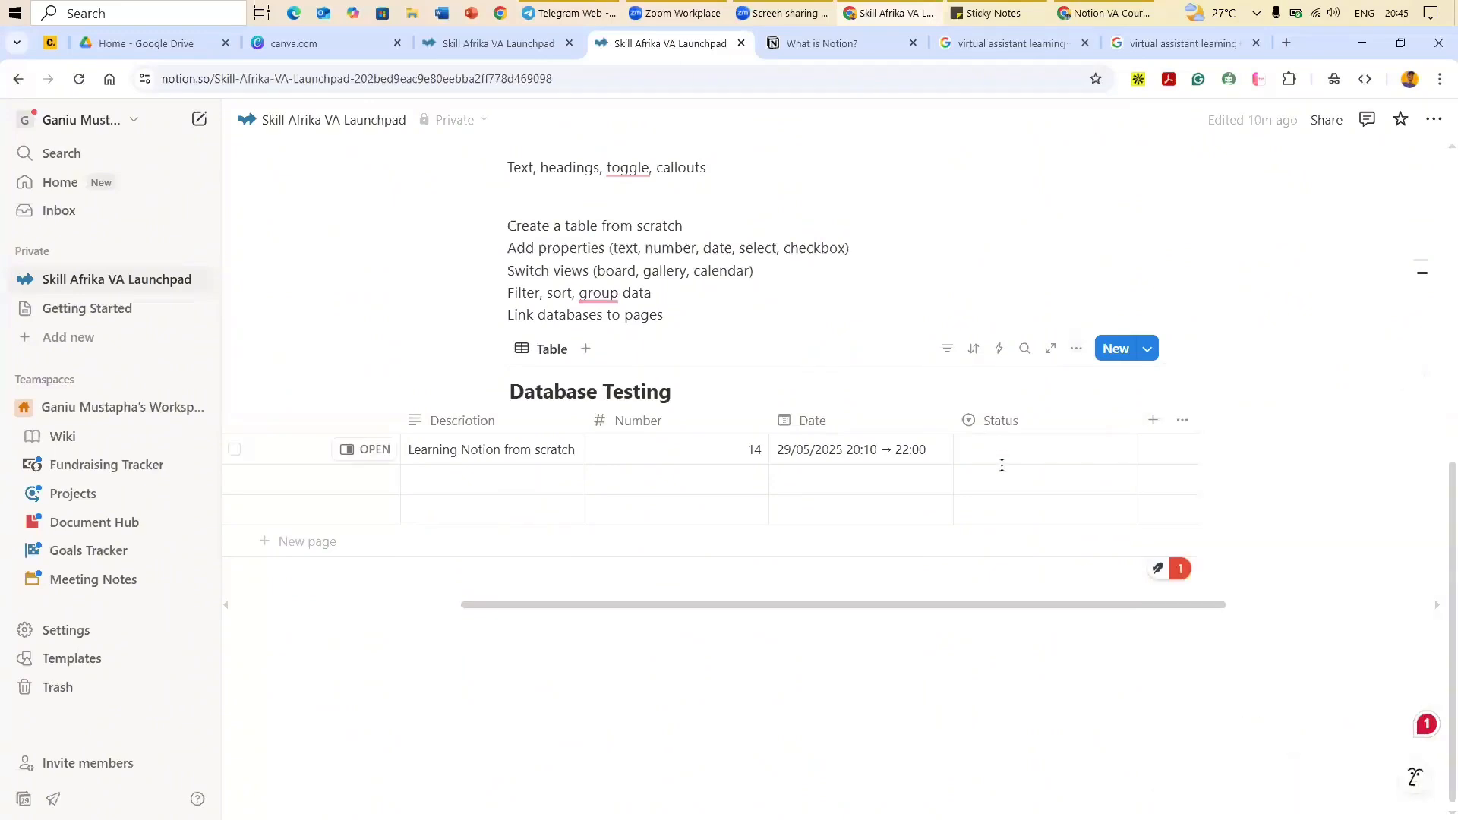
# Step: Set the Status of the Night 1 row to In progress and replace it with Completed
pyautogui.click(1006, 509)
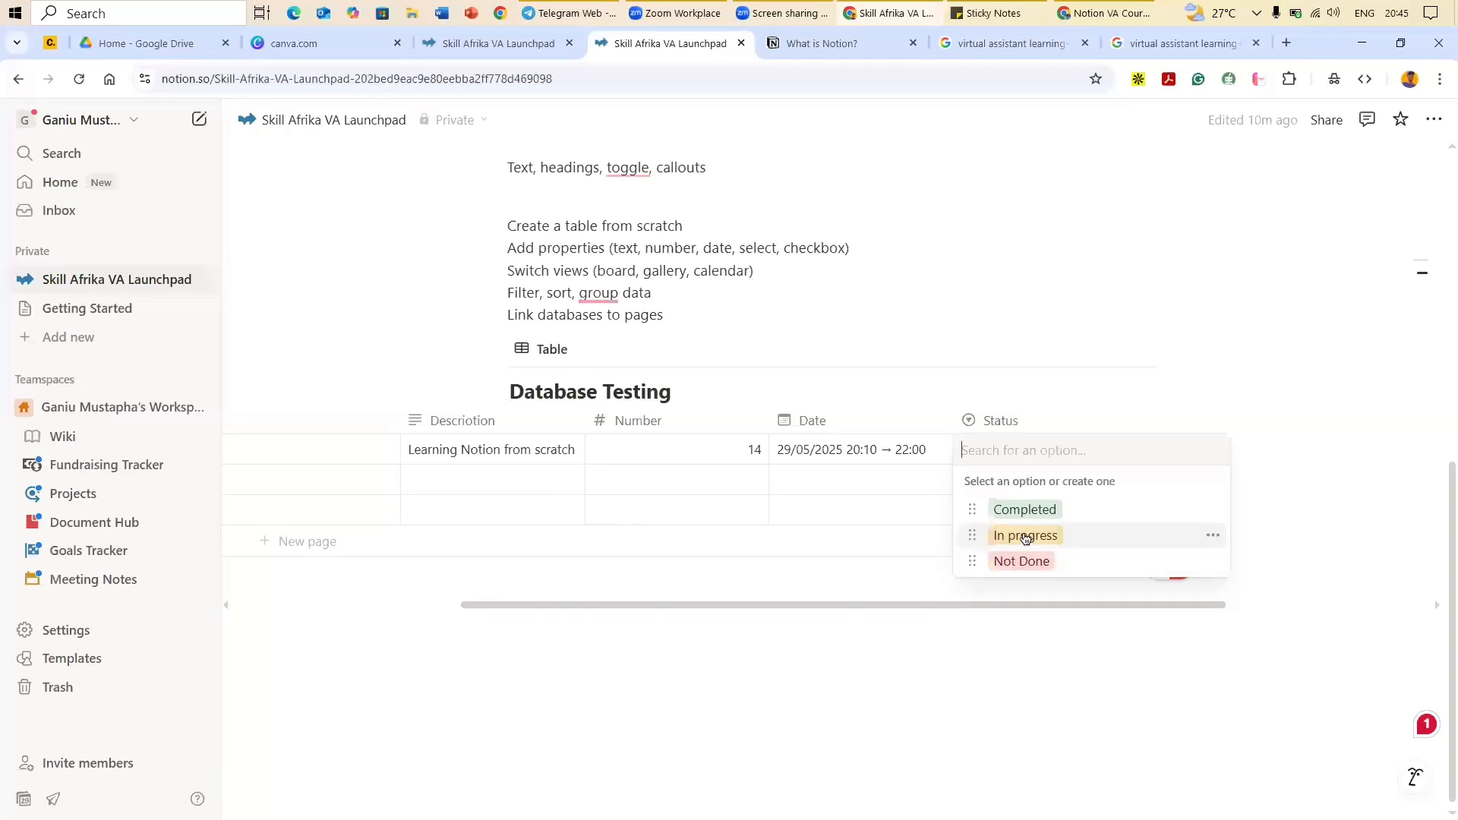
pyautogui.click(1006, 449)
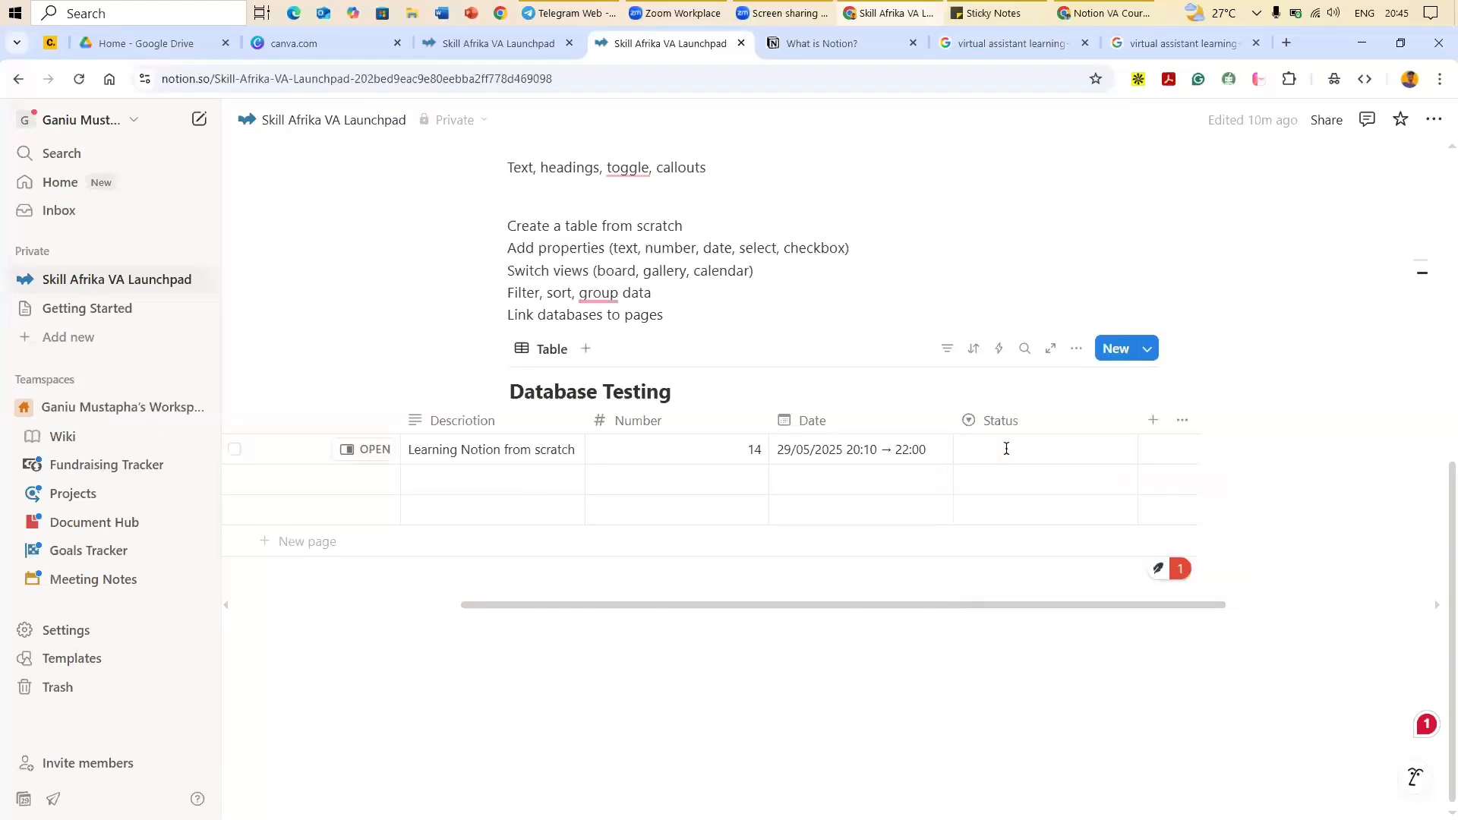
pyautogui.click(1006, 450)
pyautogui.click(1015, 535)
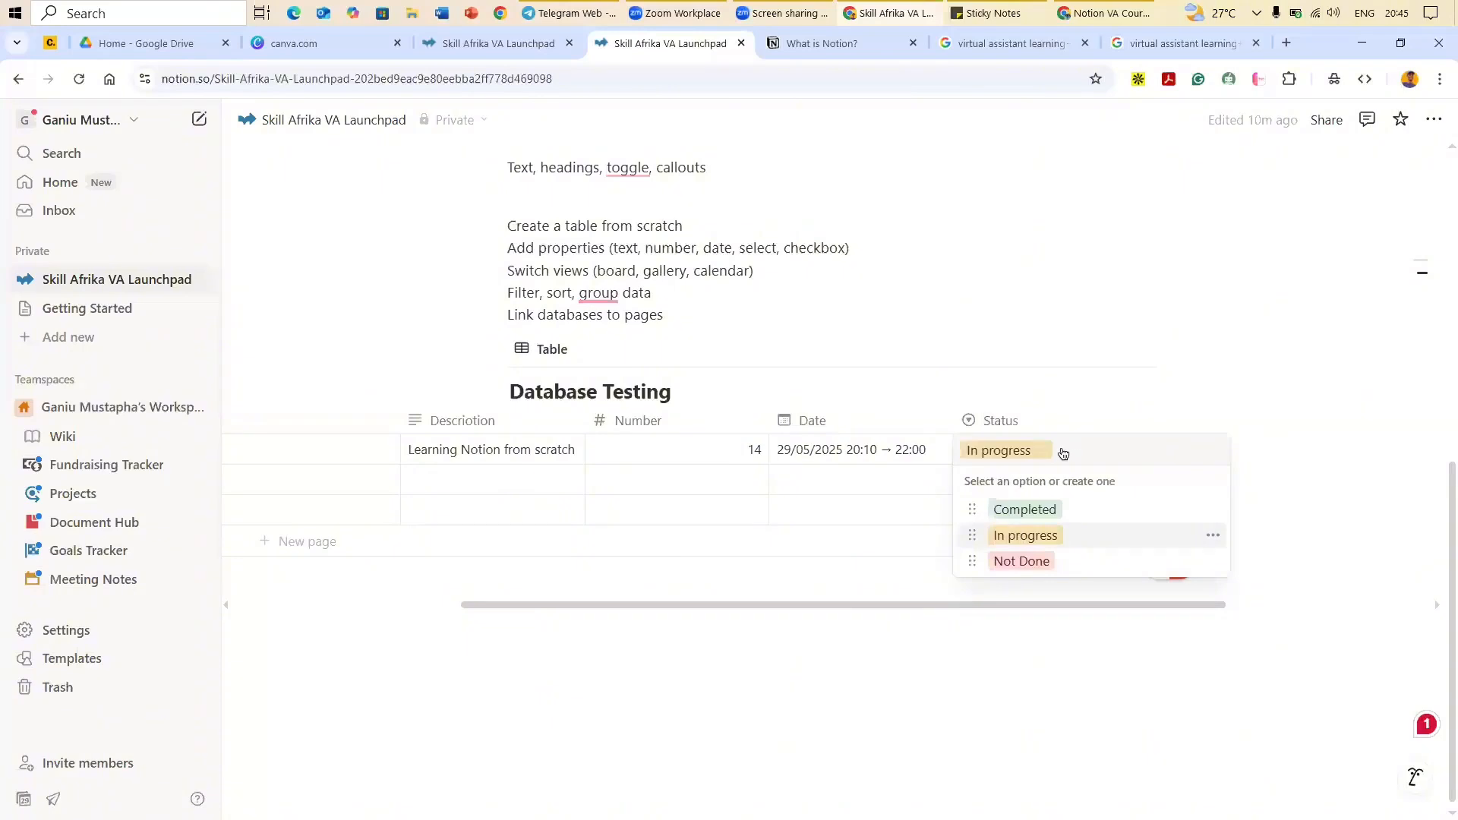
pyautogui.press('Escape')
pyautogui.press('Return')
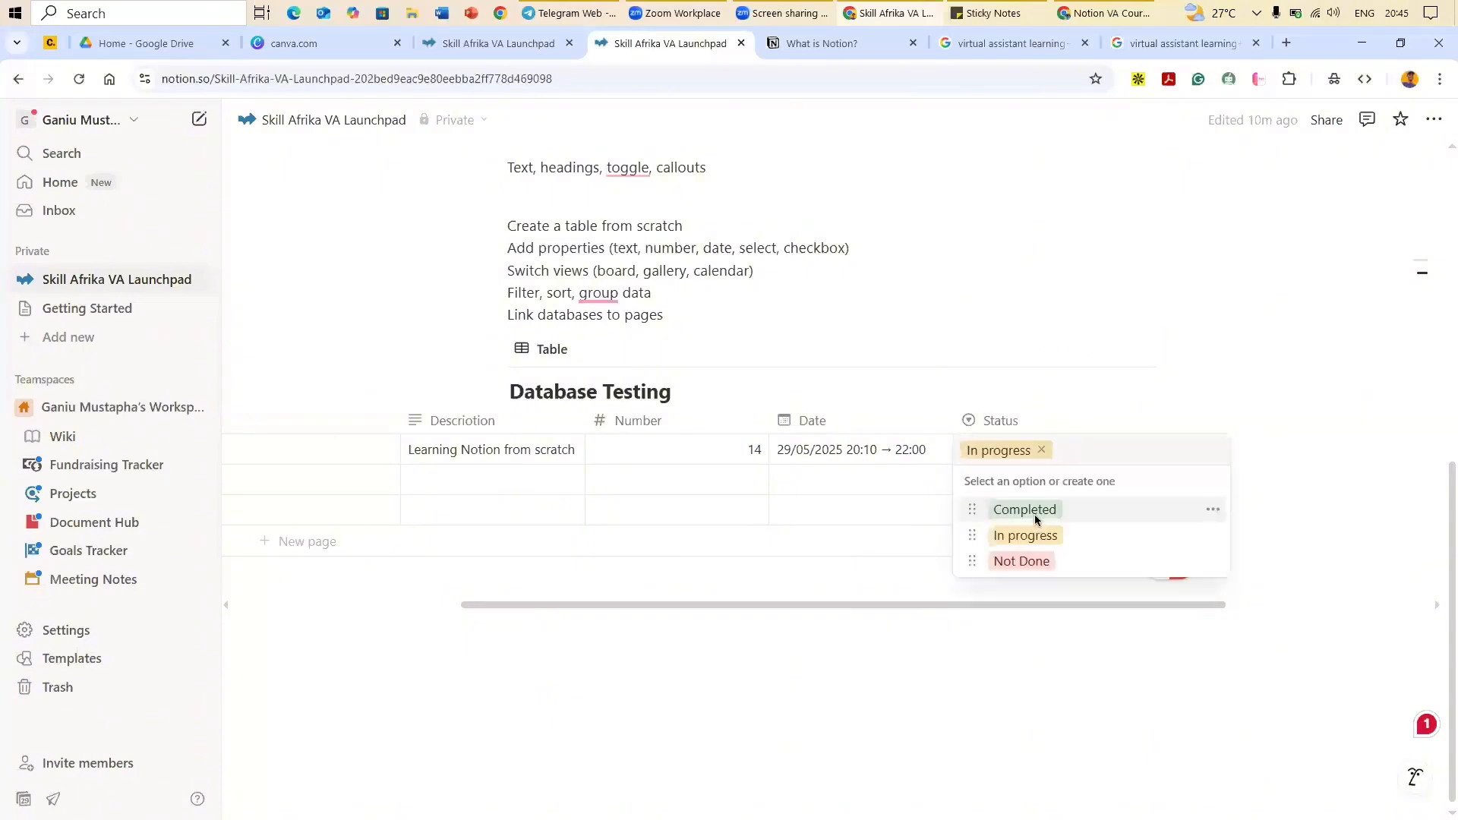
pyautogui.click(1042, 451)
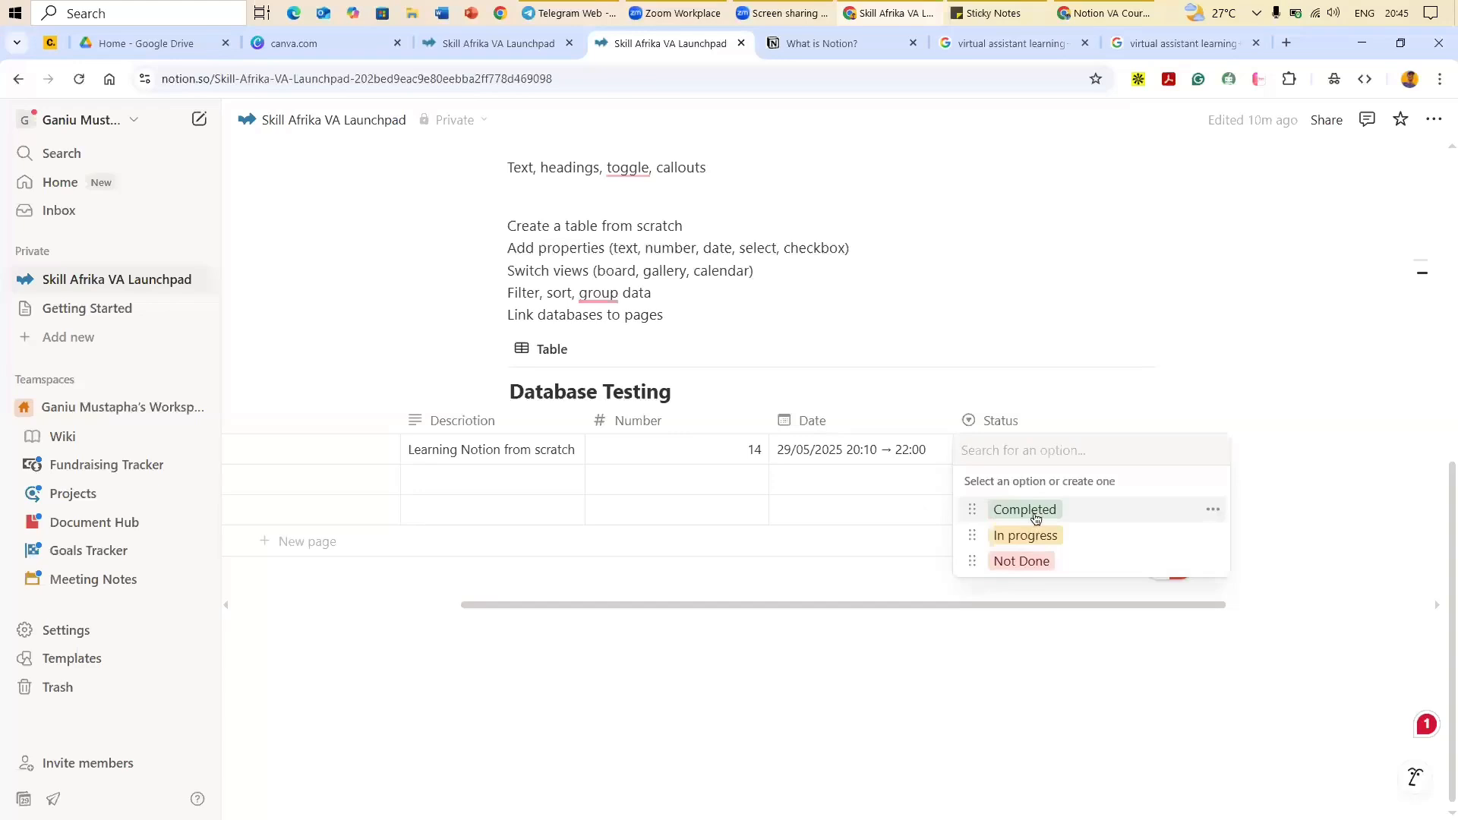
pyautogui.press('Return')
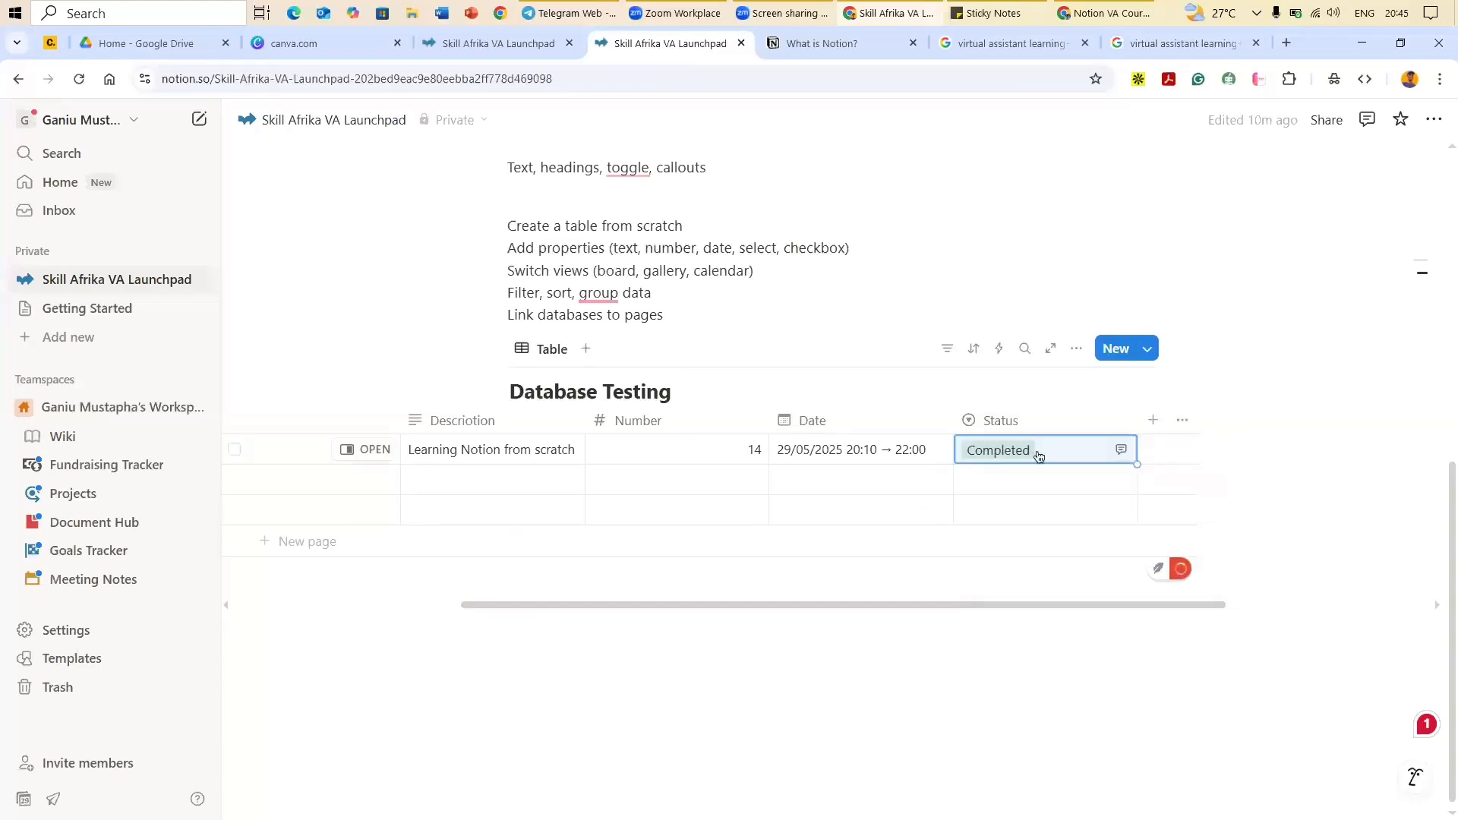
# Step: Set the Status of the Night 1 row to Not Done
pyautogui.click(1035, 450)
pyautogui.click(1030, 563)
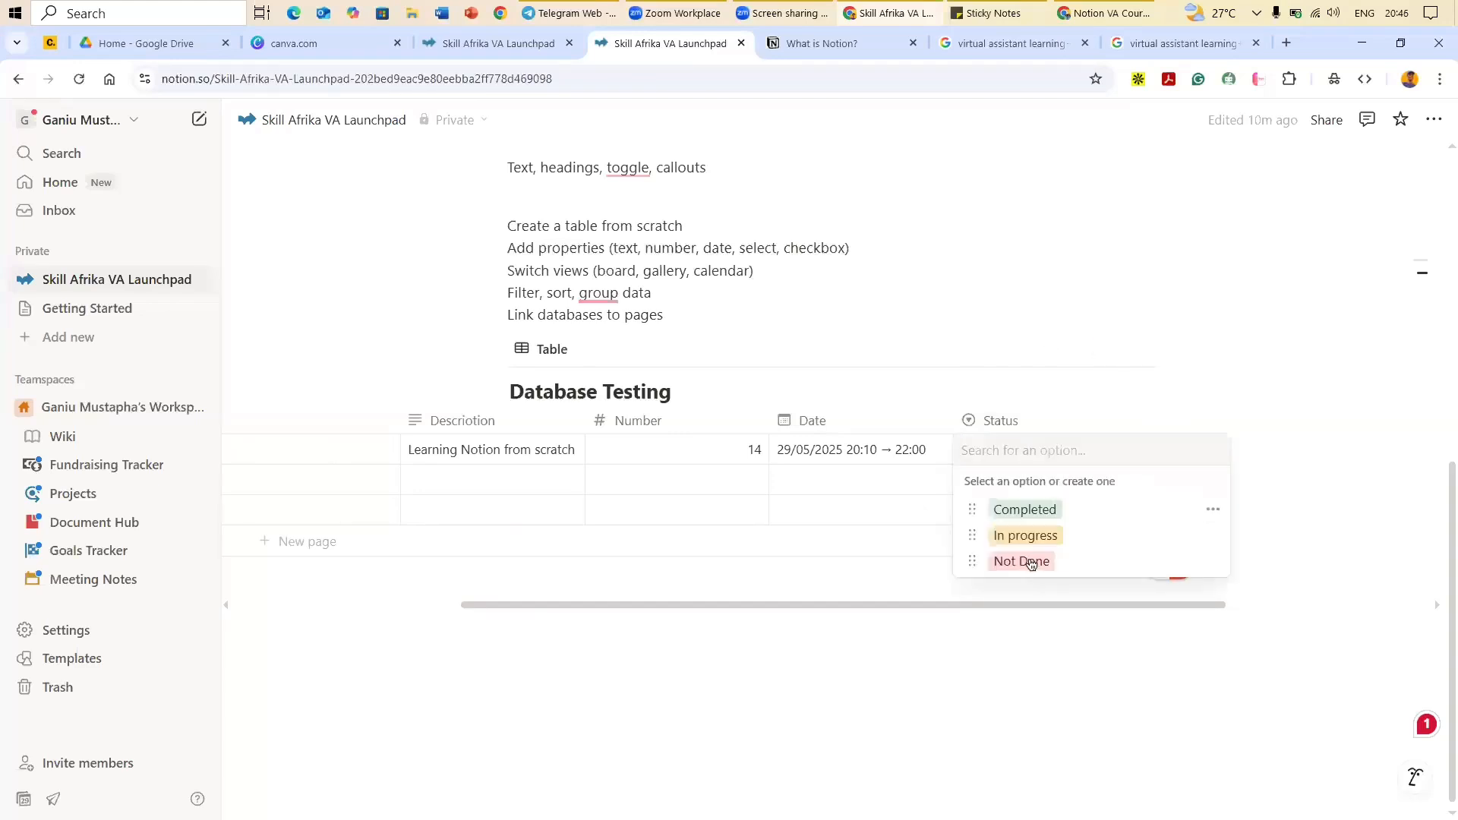
pyautogui.click(1039, 444)
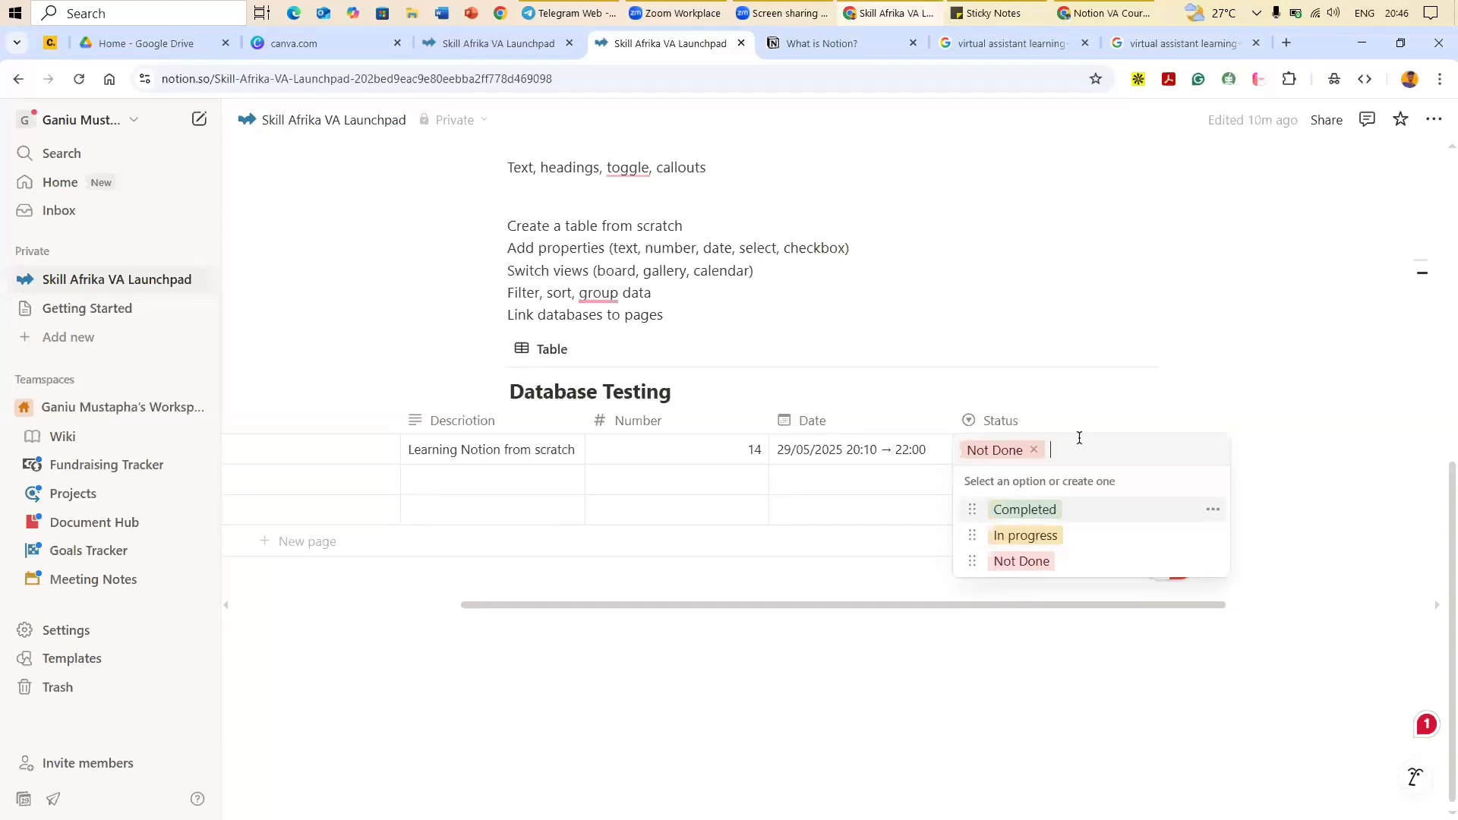
pyautogui.press('Escape')
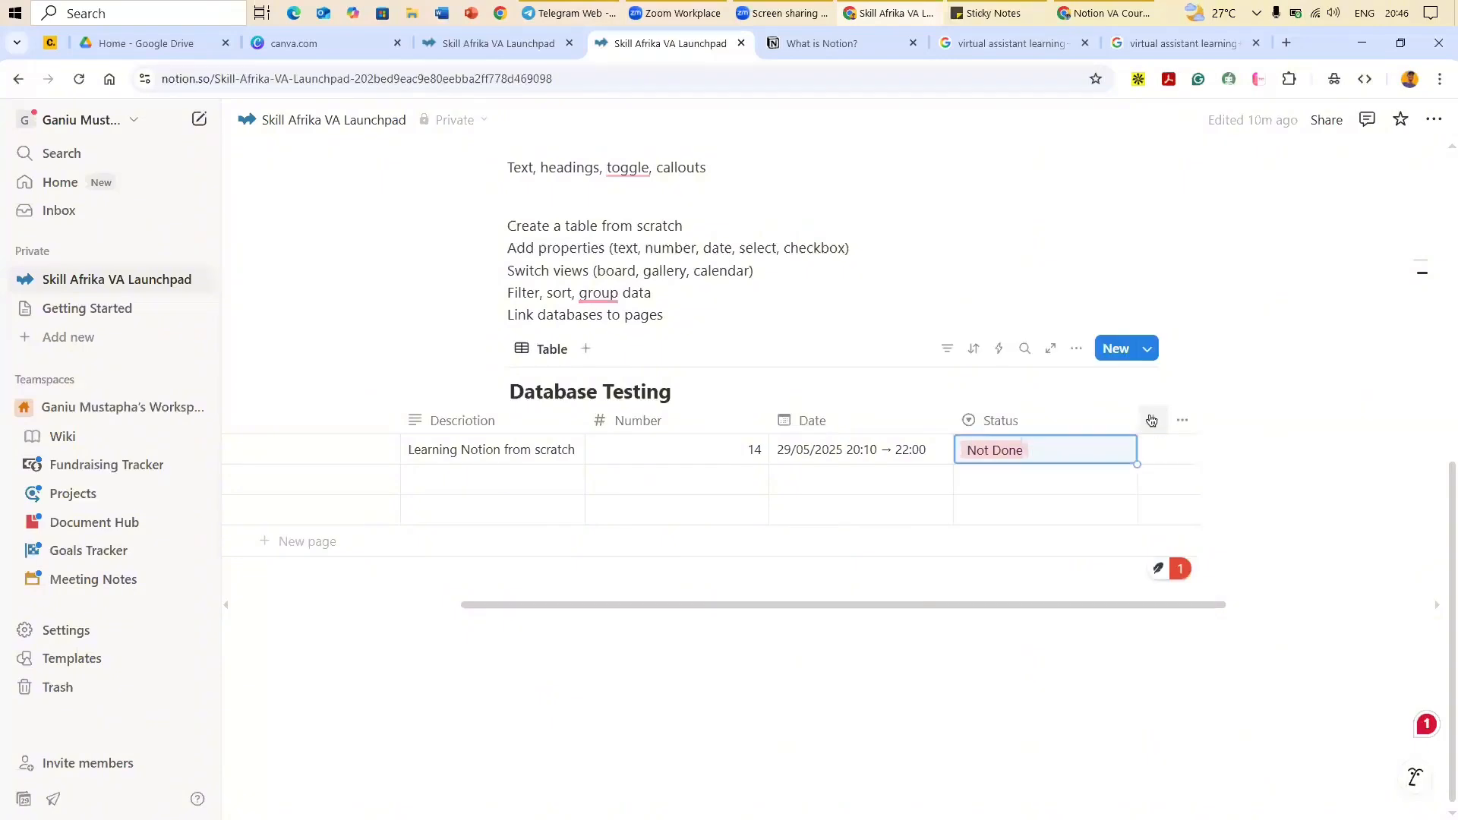
# Step: Add a Checkbox property to the Database Testing table and tick it for the Night 1 row
pyautogui.click(1151, 422)
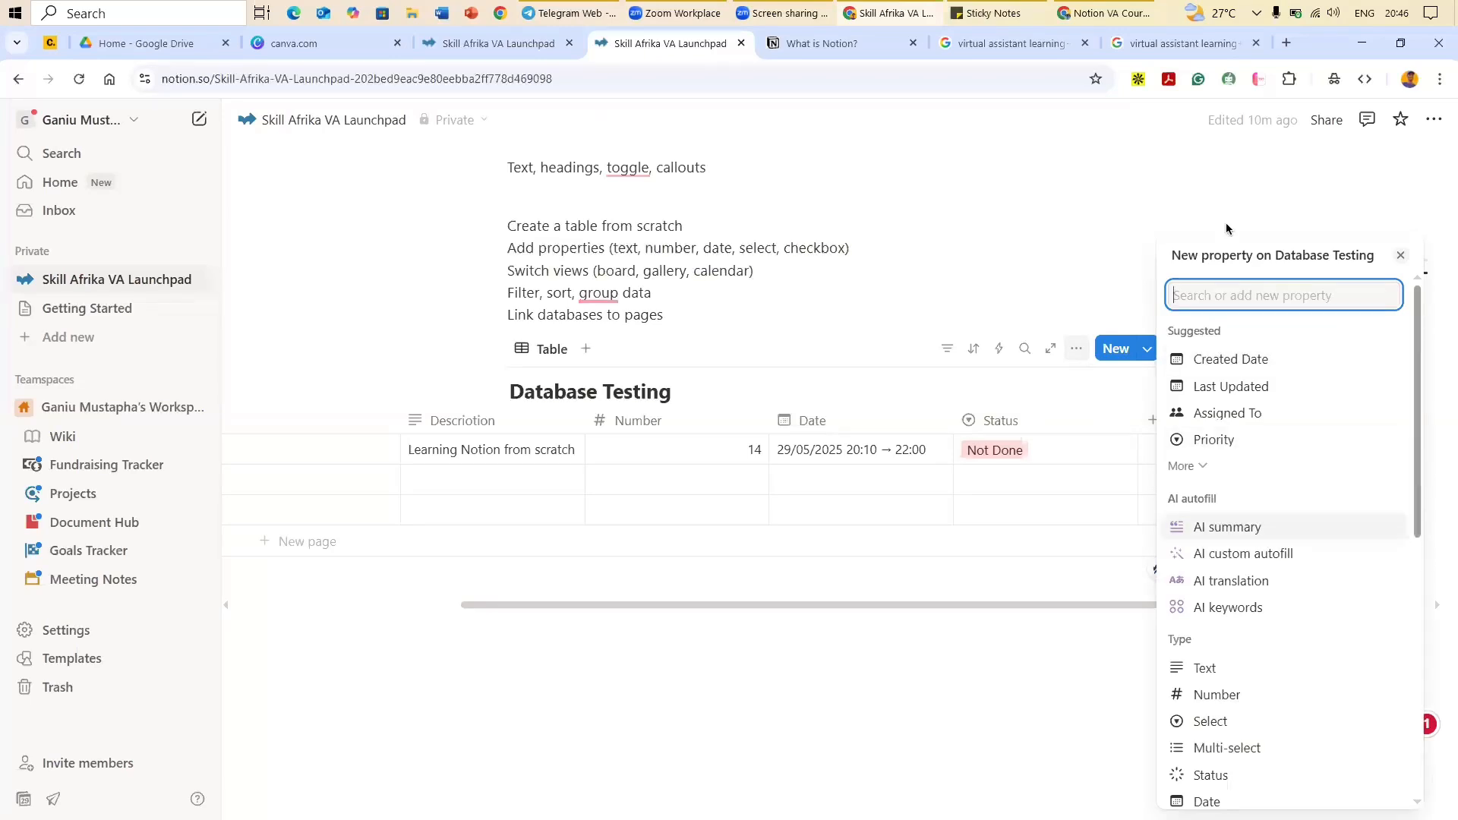
pyautogui.click(1152, 426)
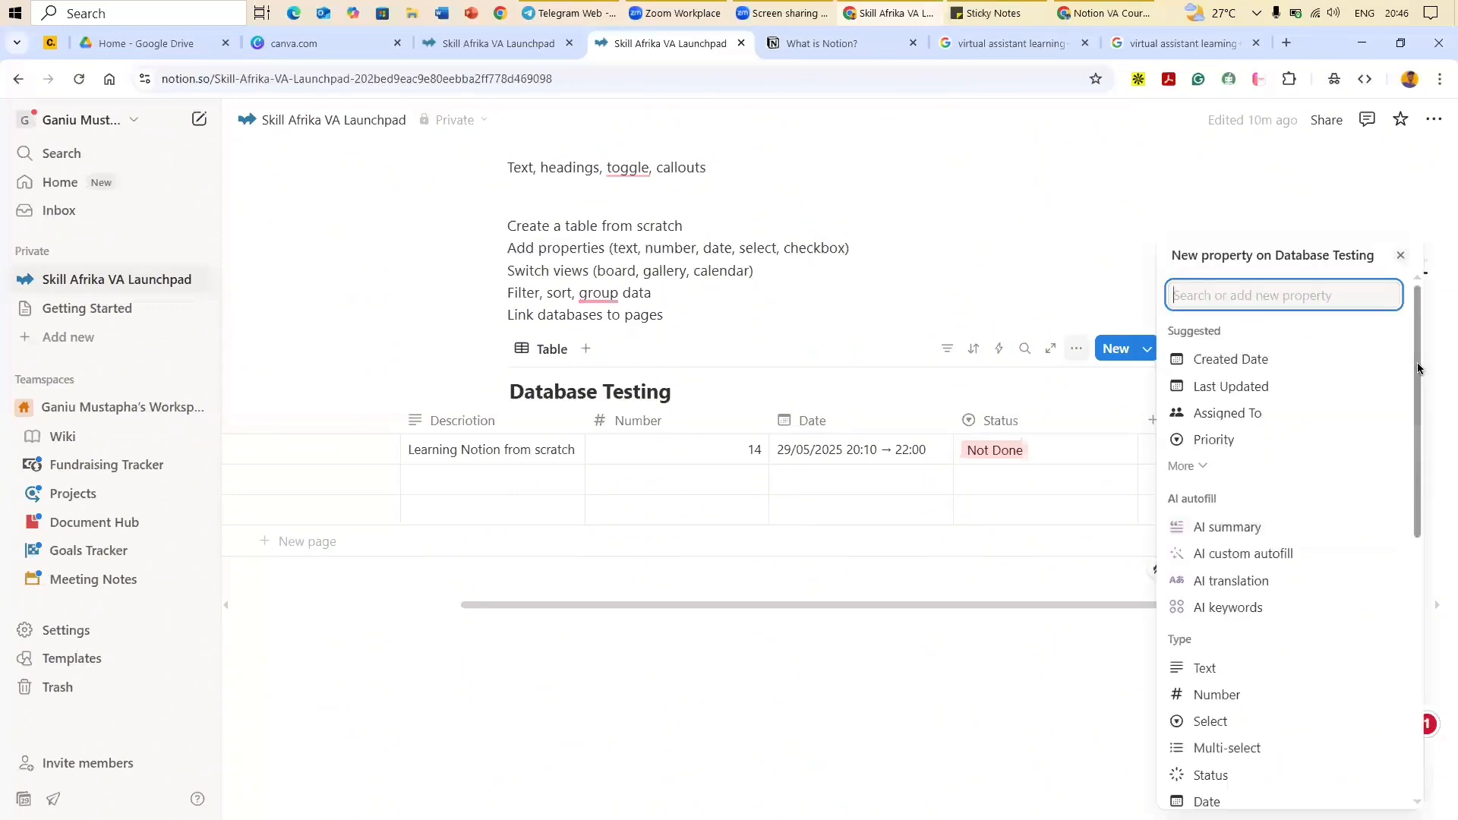
pyautogui.scroll(-1, 1417, 417)
pyautogui.scroll(-2, 1413, 420)
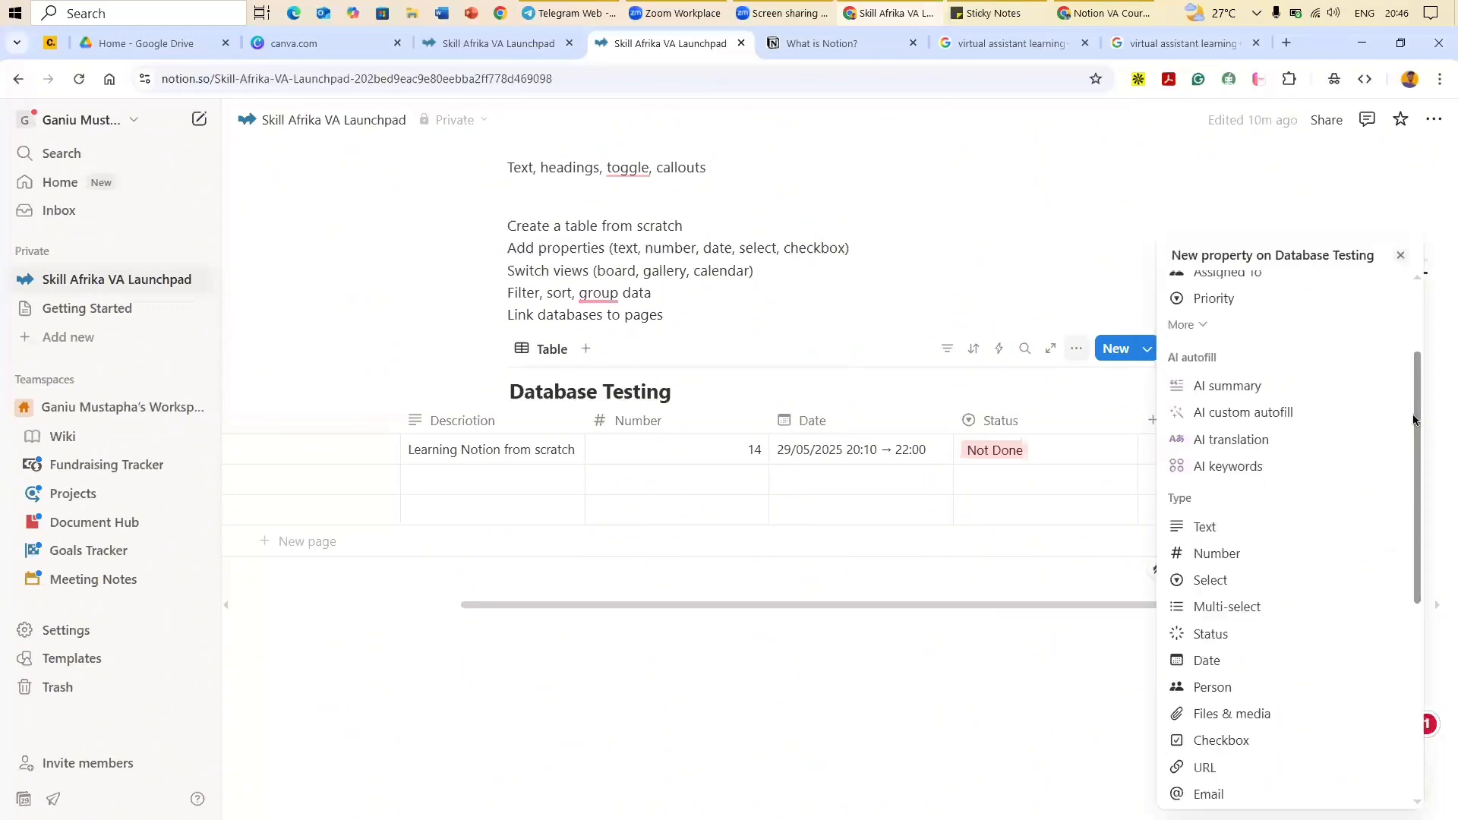
pyautogui.scroll(-2, 1428, 486)
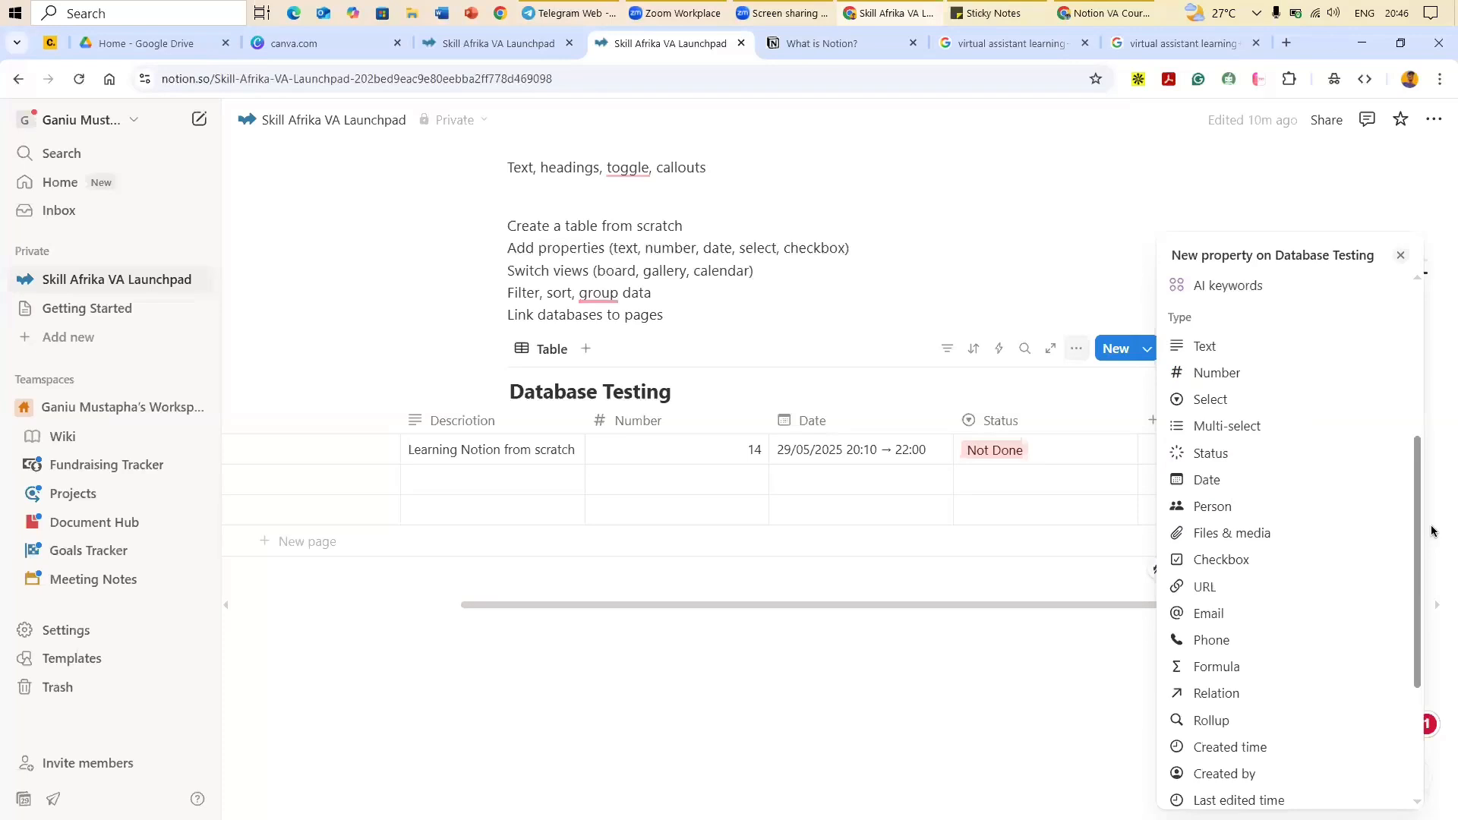
pyautogui.scroll(-1, 1170, 499)
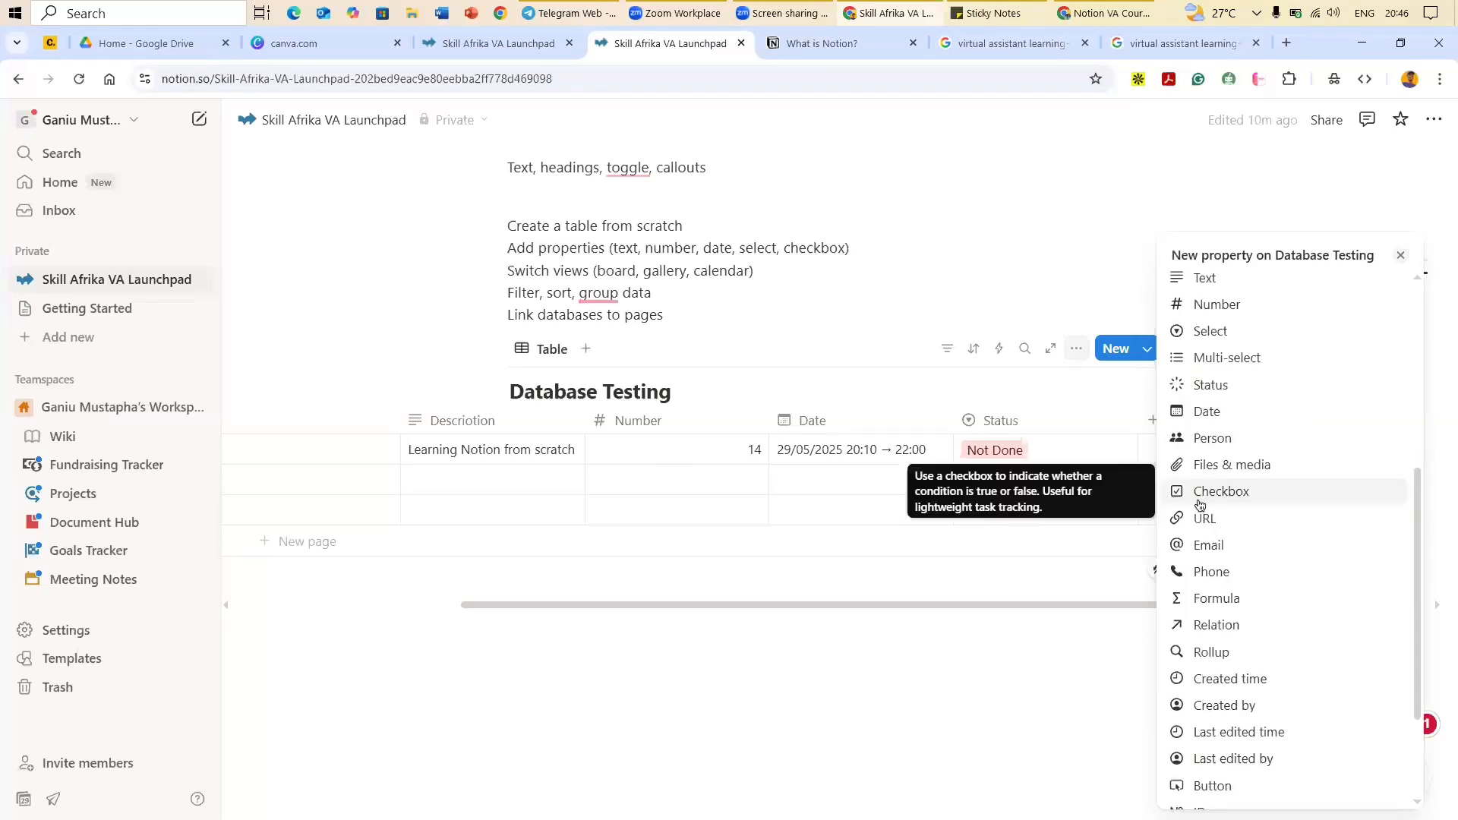
pyautogui.click(1199, 501)
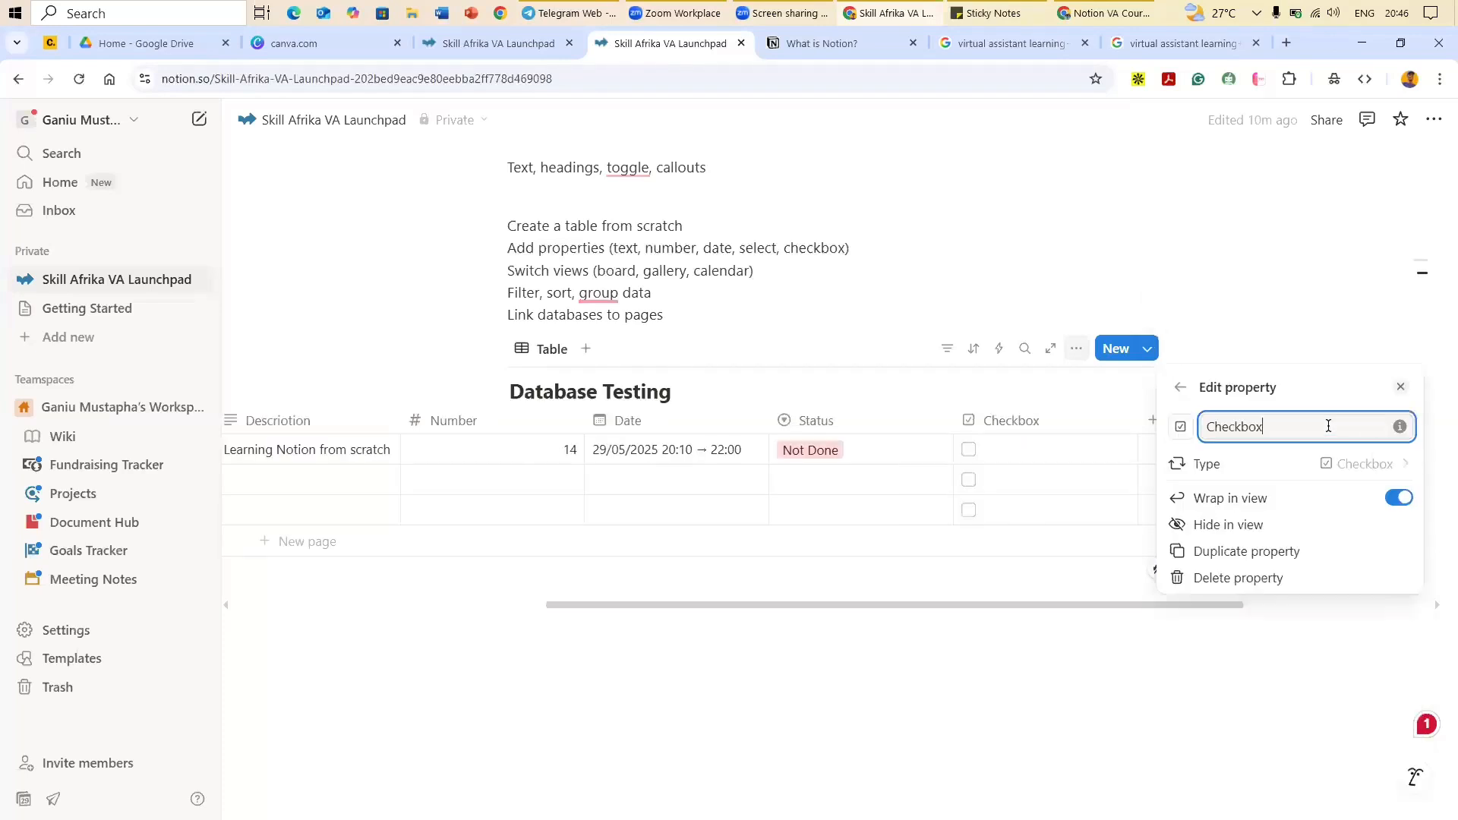
pyautogui.moveTo(1227, 420); pyautogui.dragTo(1187, 426)
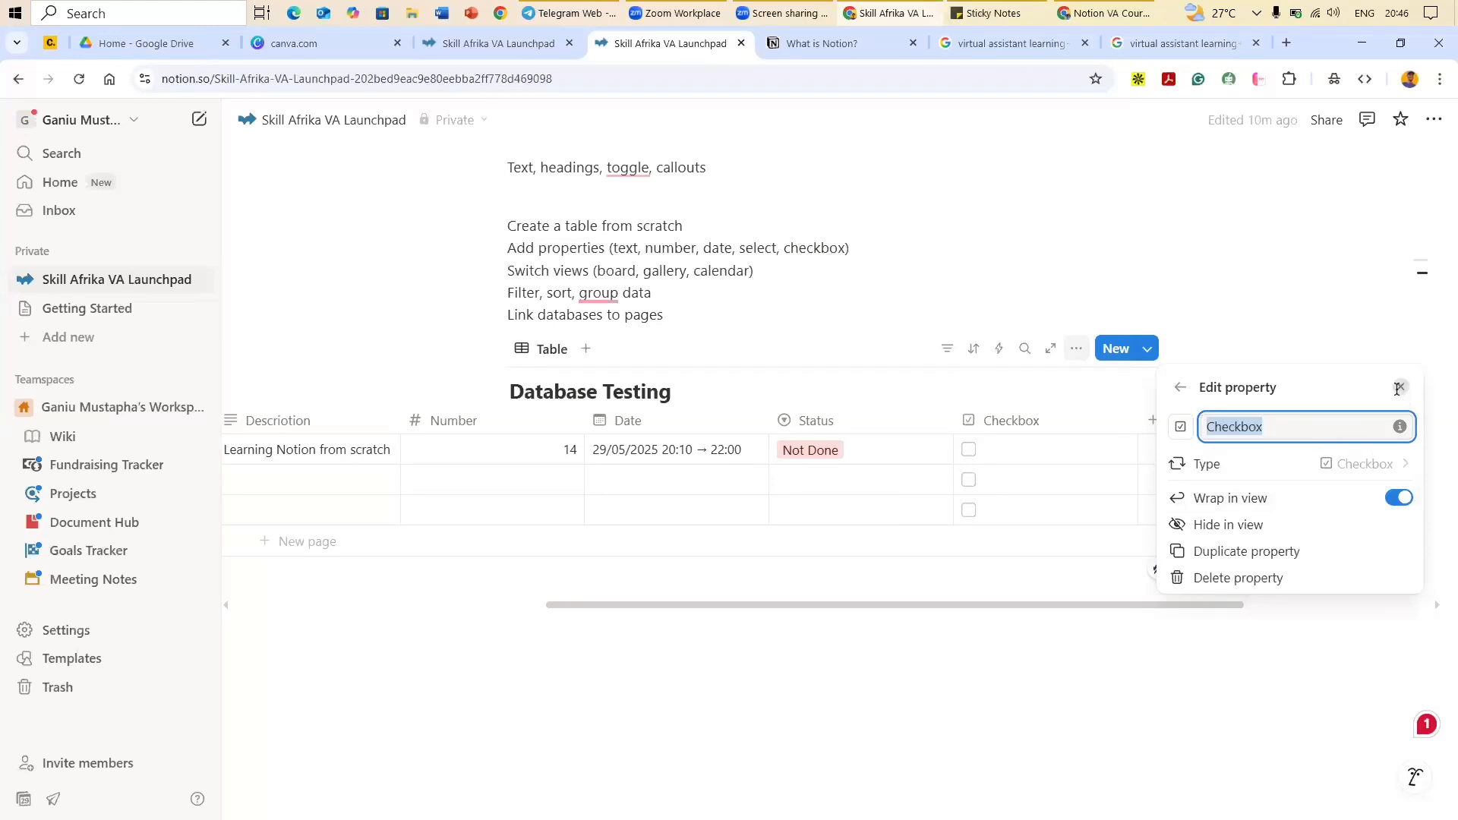
pyautogui.click(991, 453)
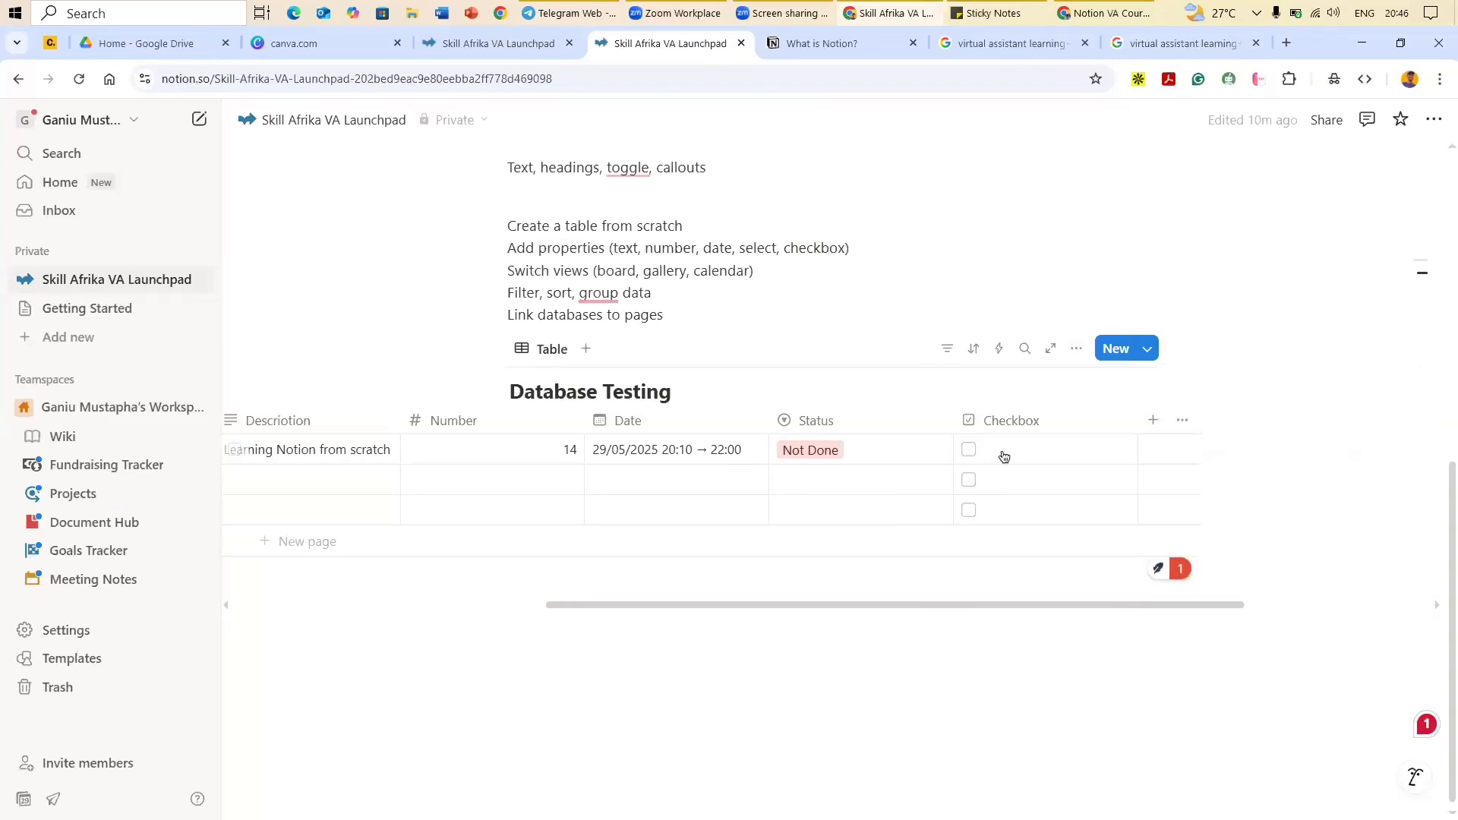
pyautogui.click(999, 451)
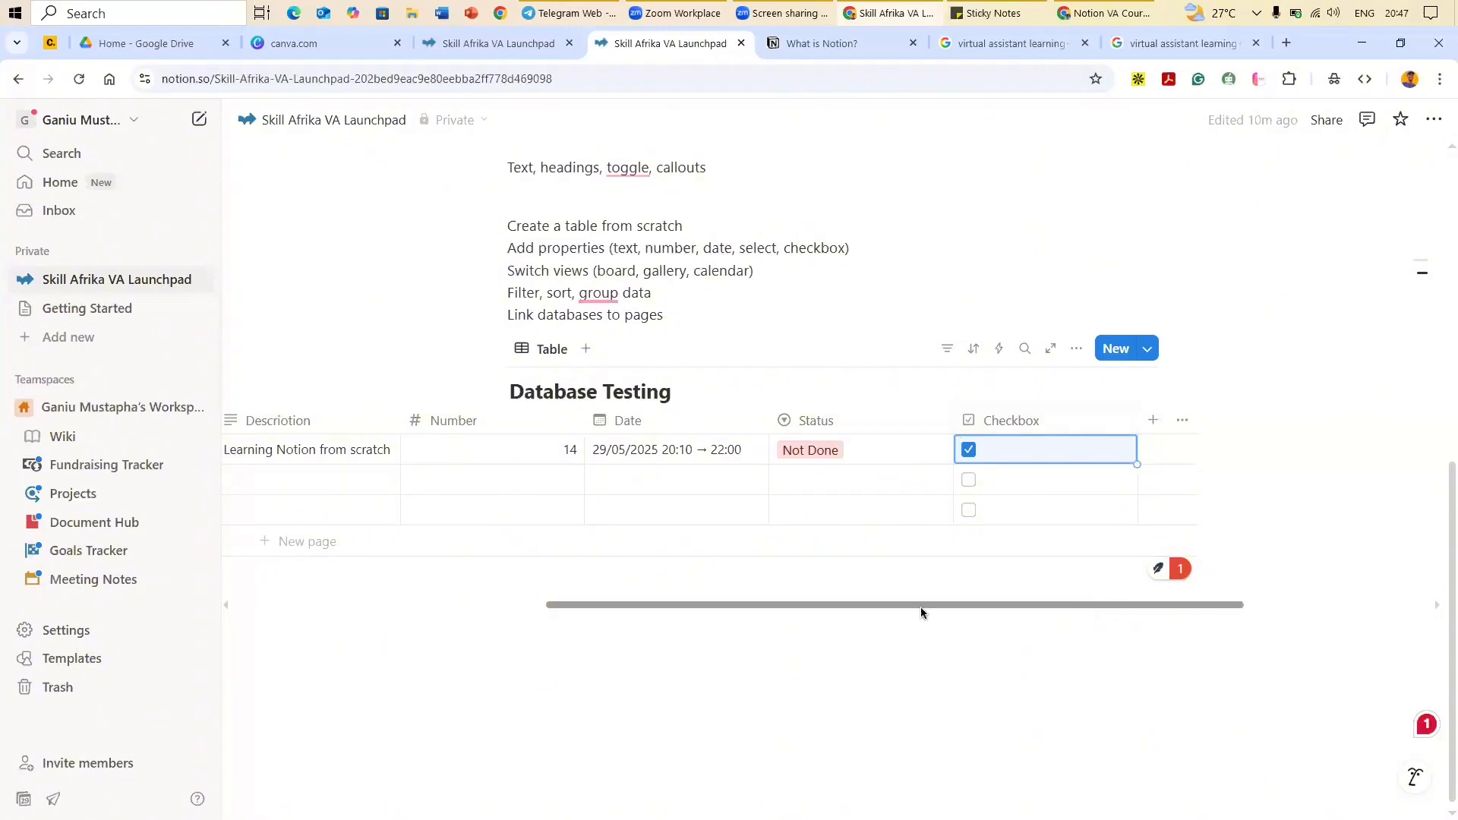
# Step: Move the Date column between the Title and Description columns of the Database Testing table
pyautogui.hscroll(-5, 763, 607)
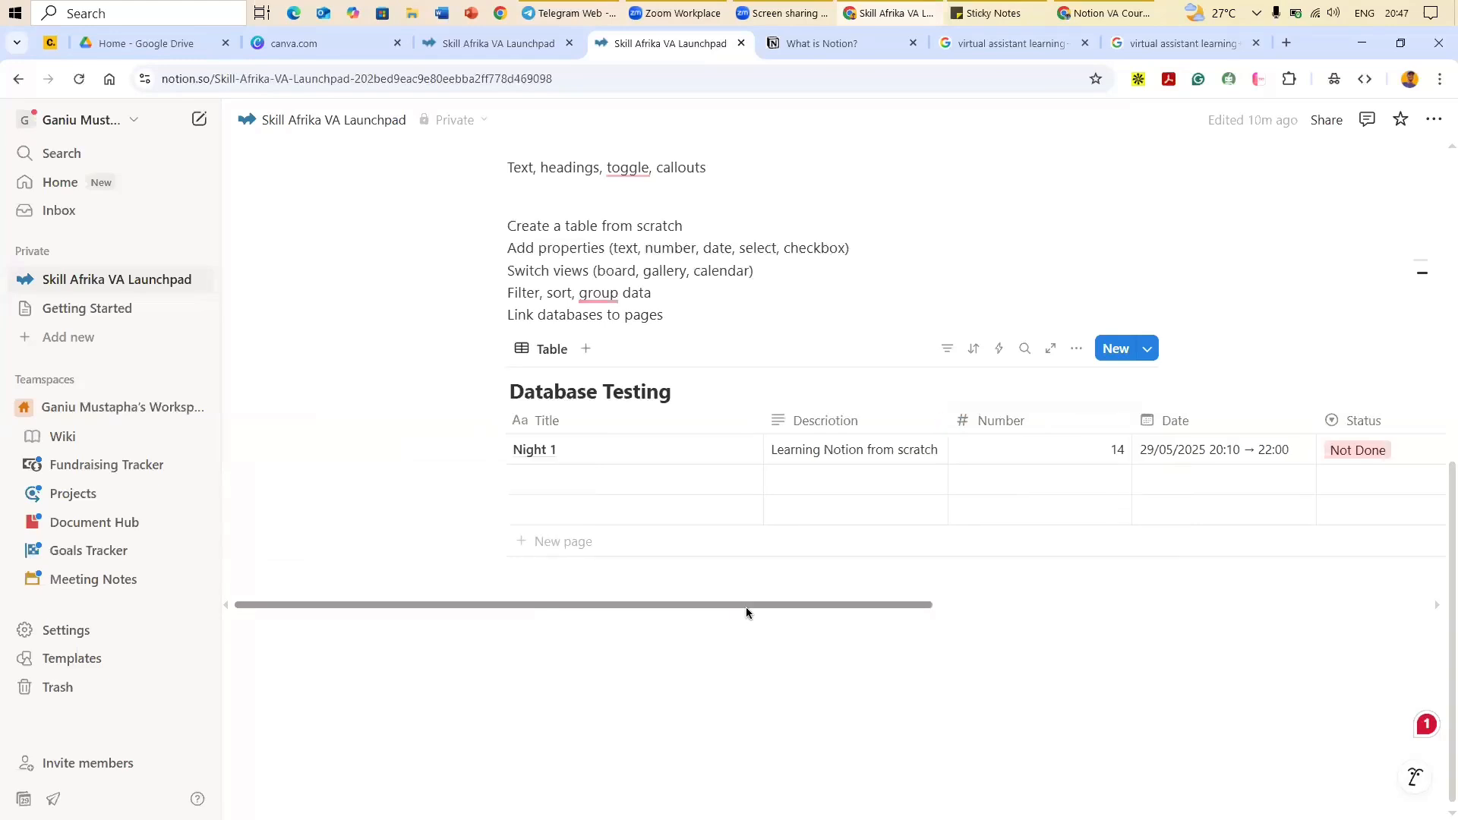
pyautogui.hscroll(1, 790, 626)
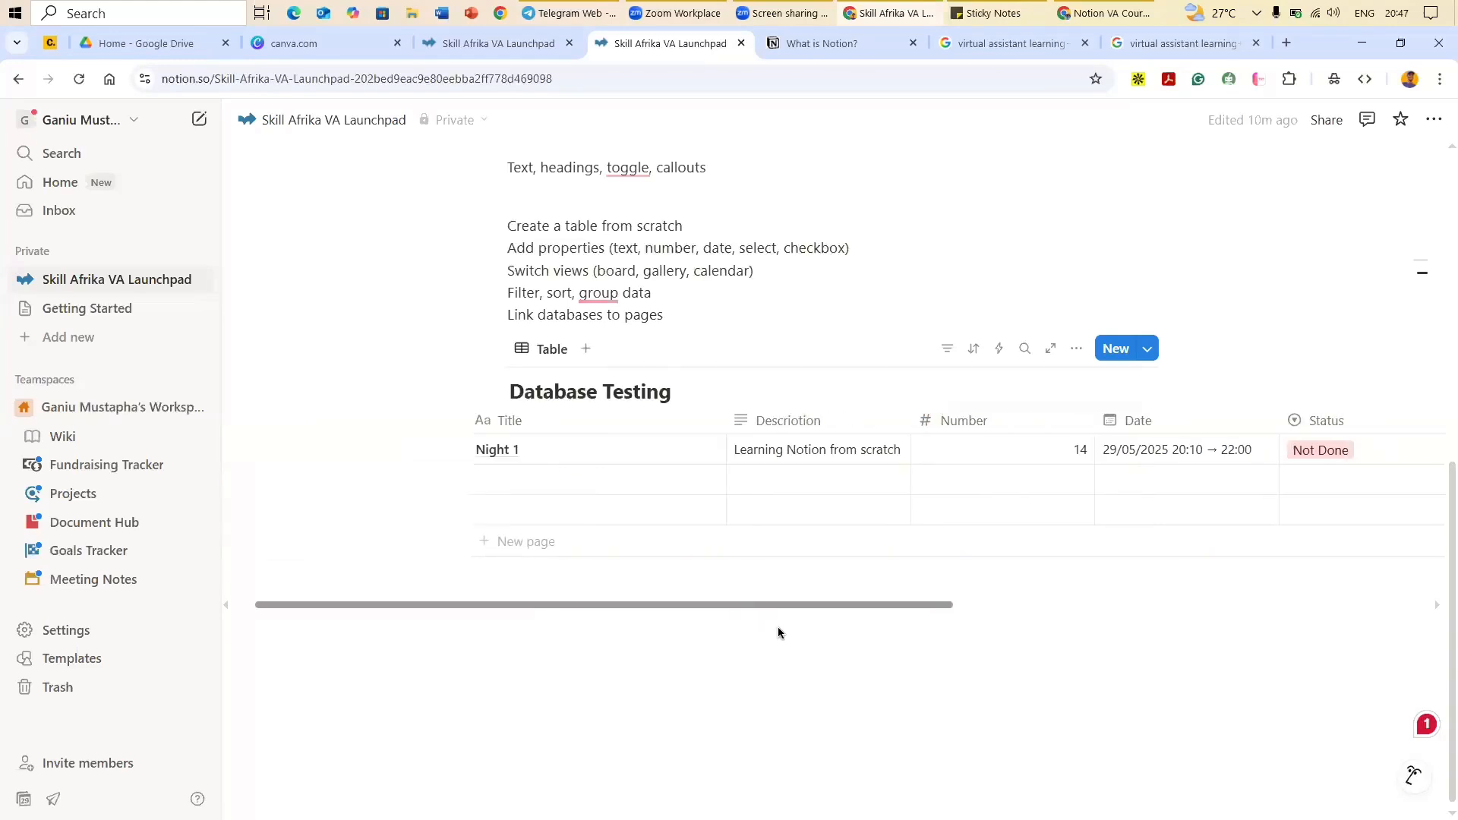
pyautogui.hscroll(-1, 615, 448)
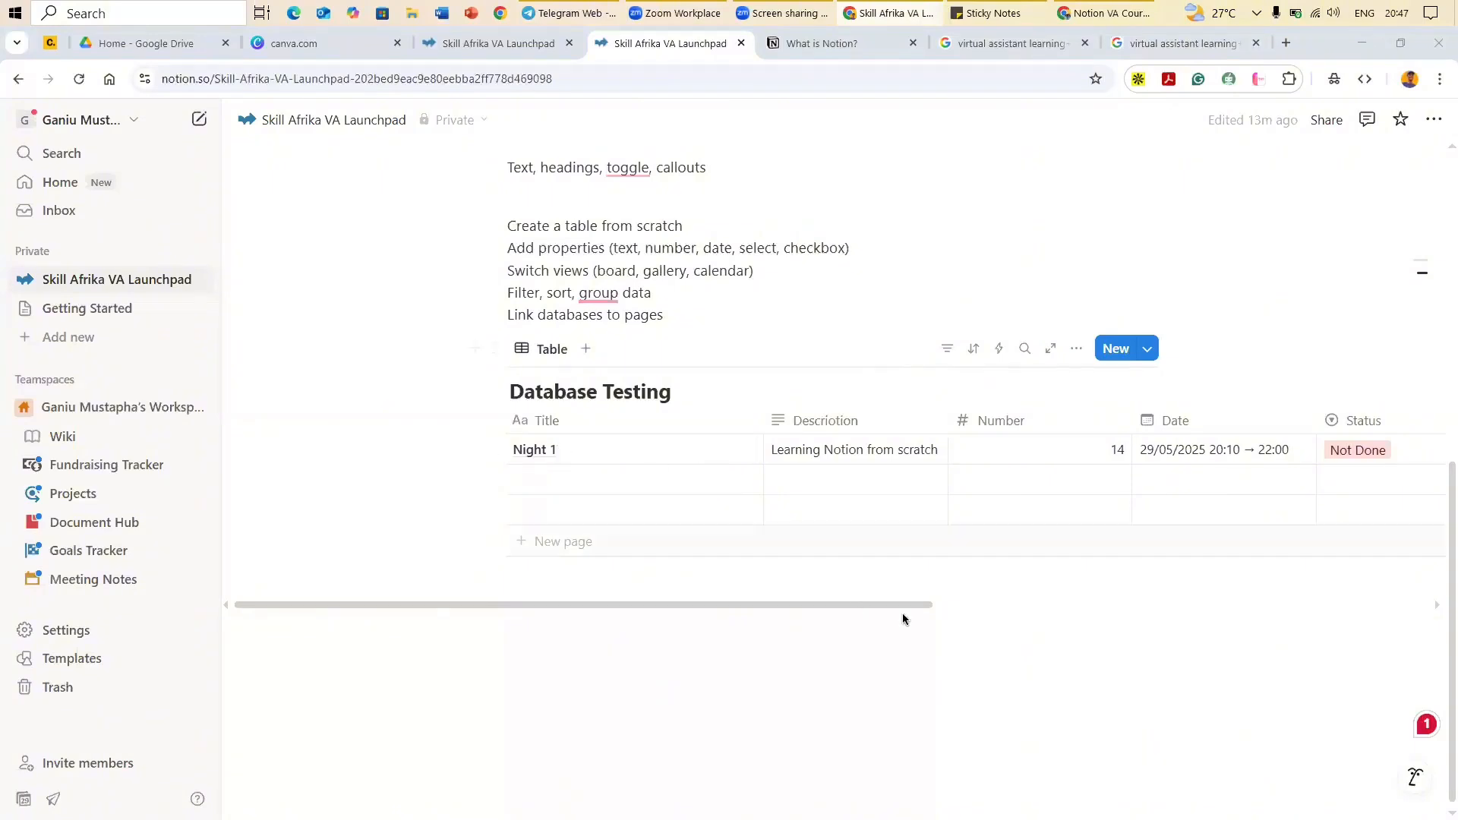
pyautogui.hscroll(2, 1071, 522)
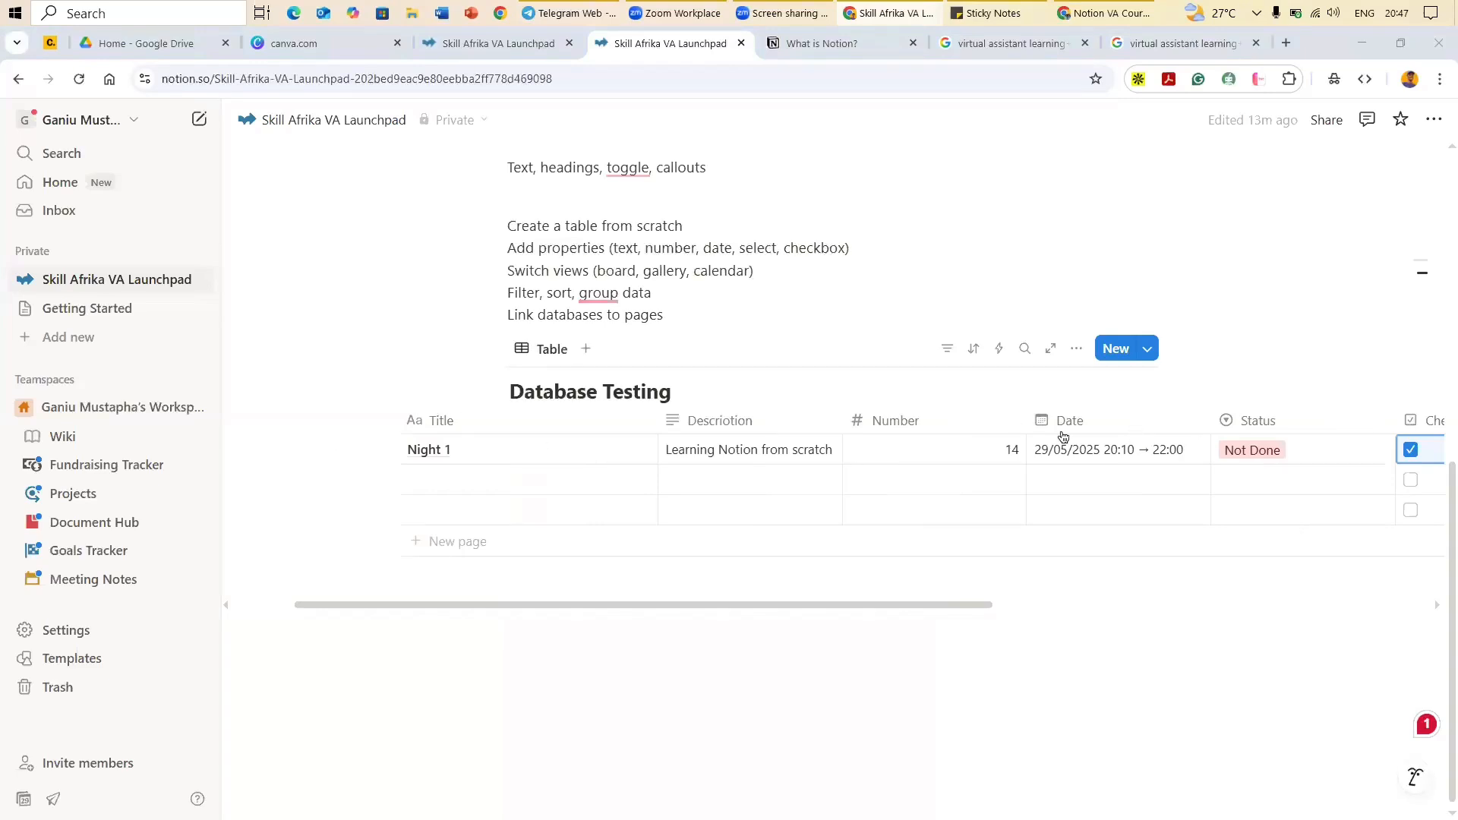
pyautogui.moveTo(1063, 436); pyautogui.dragTo(760, 419)
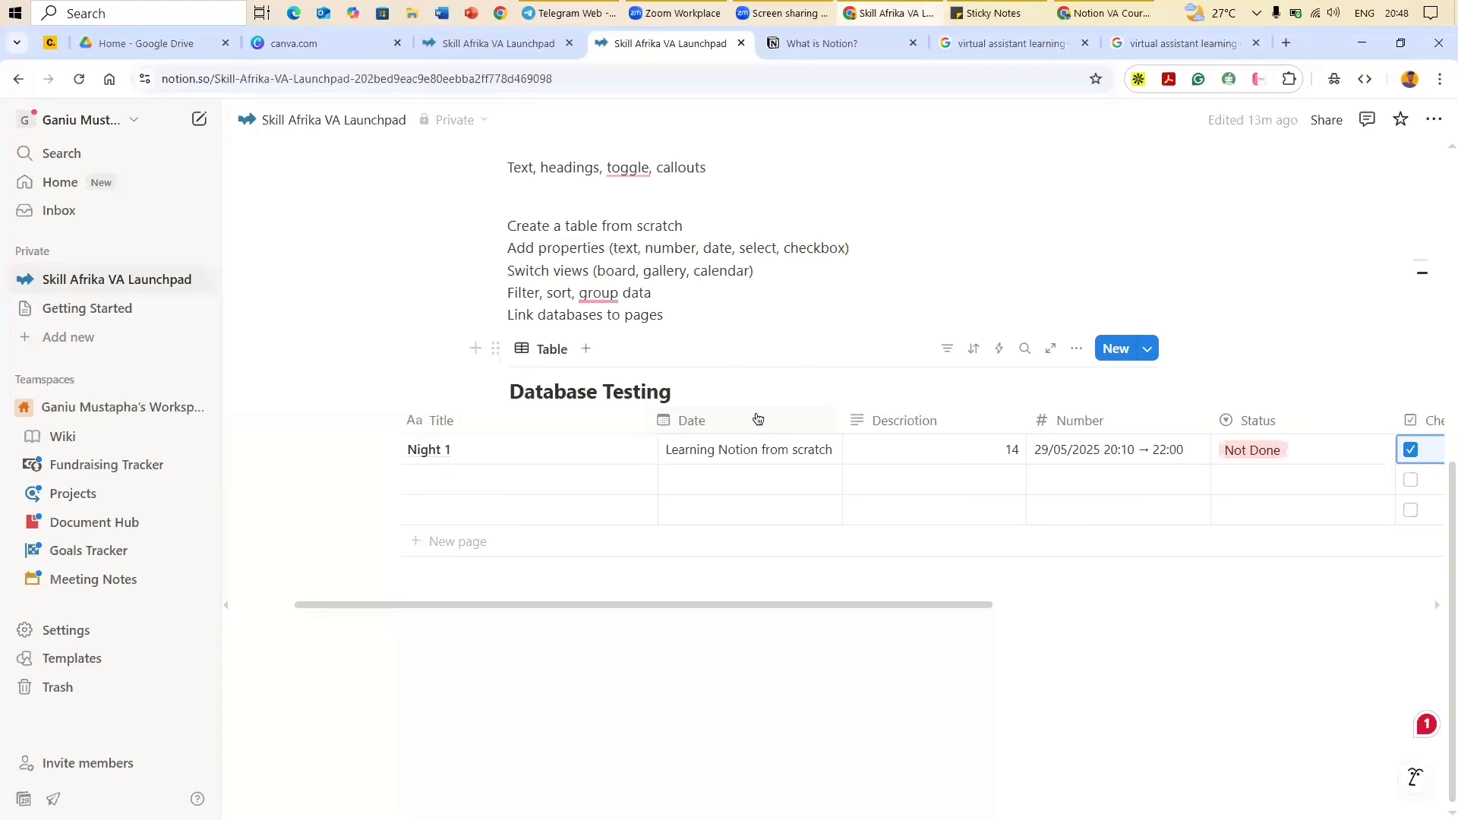
pyautogui.moveTo(757, 418); pyautogui.dragTo(979, 425)
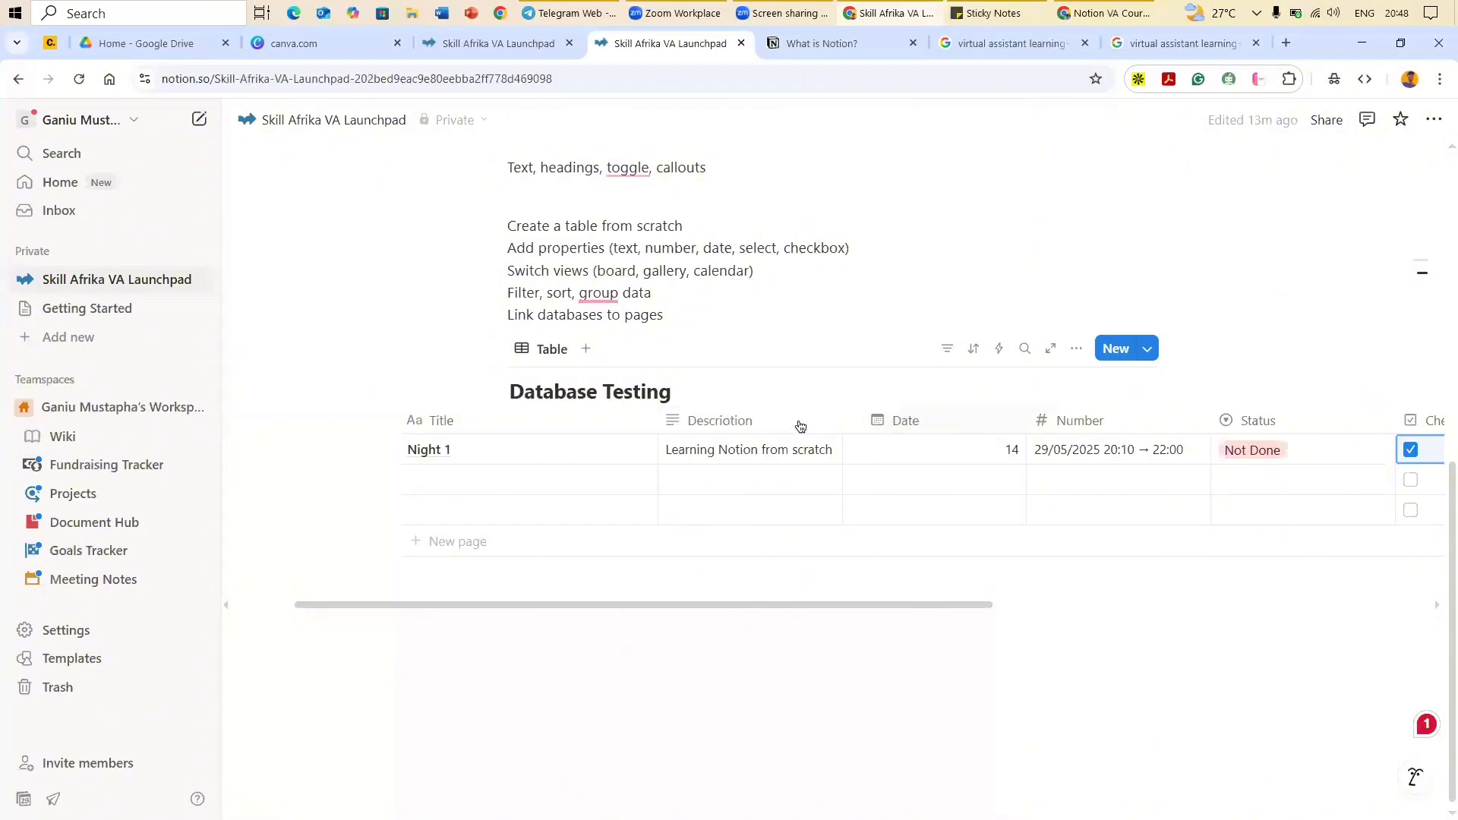
pyautogui.moveTo(782, 424); pyautogui.dragTo(814, 445)
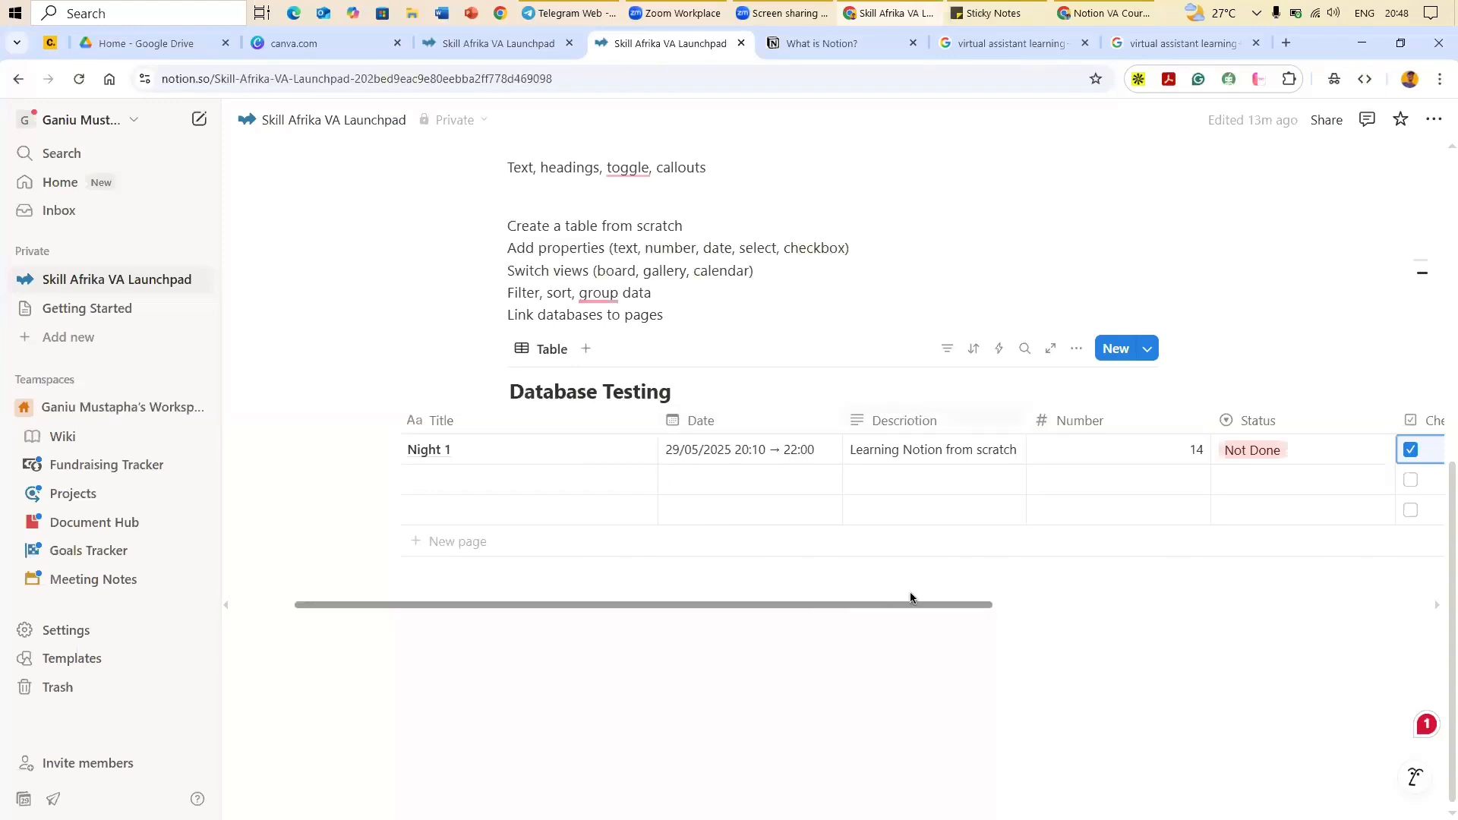
# Step: Set the Number property's format to Percent and leave its decimal places at Default
pyautogui.hscroll(3, 933, 586)
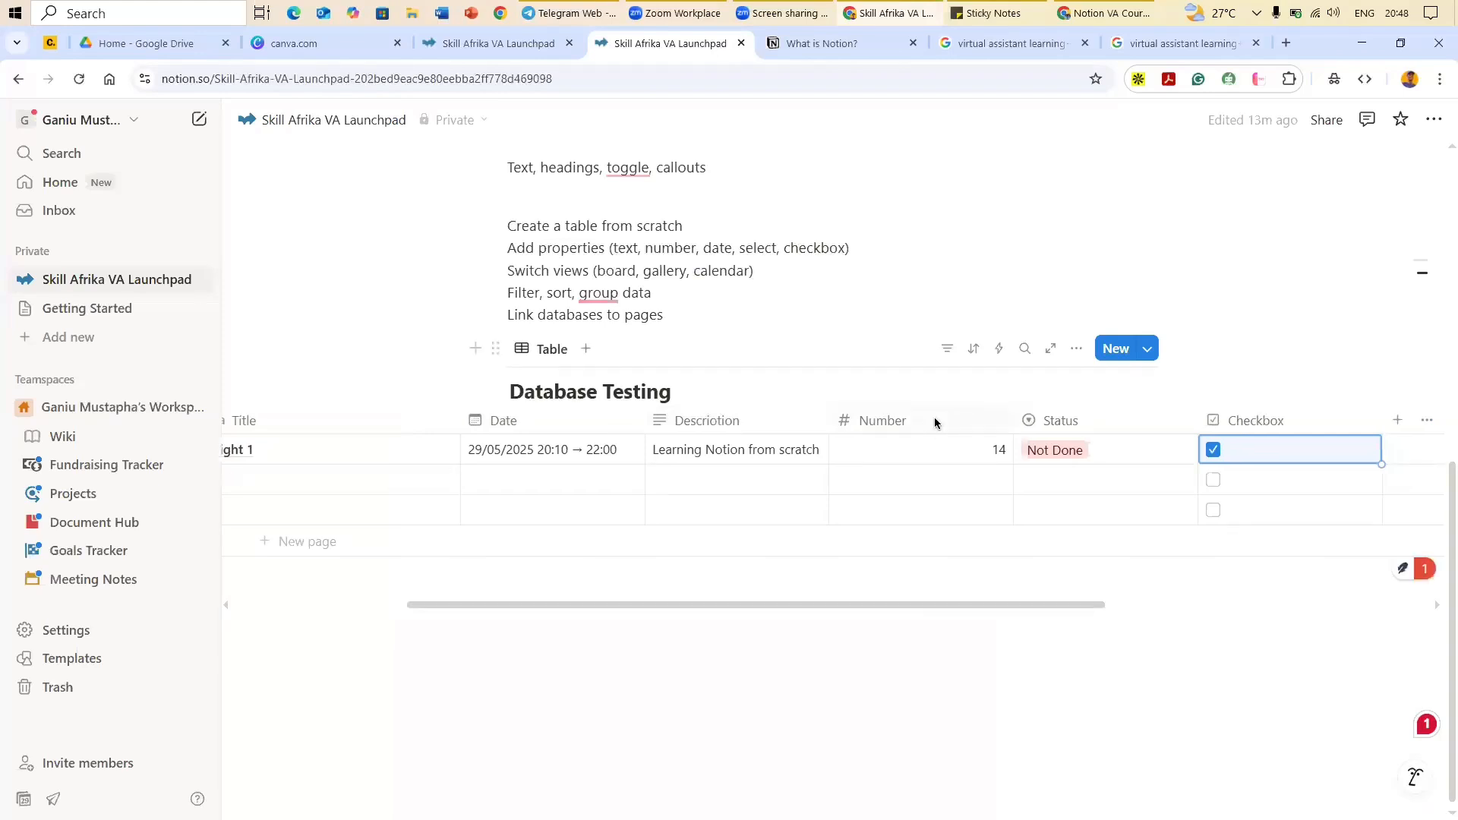
pyautogui.click(938, 420)
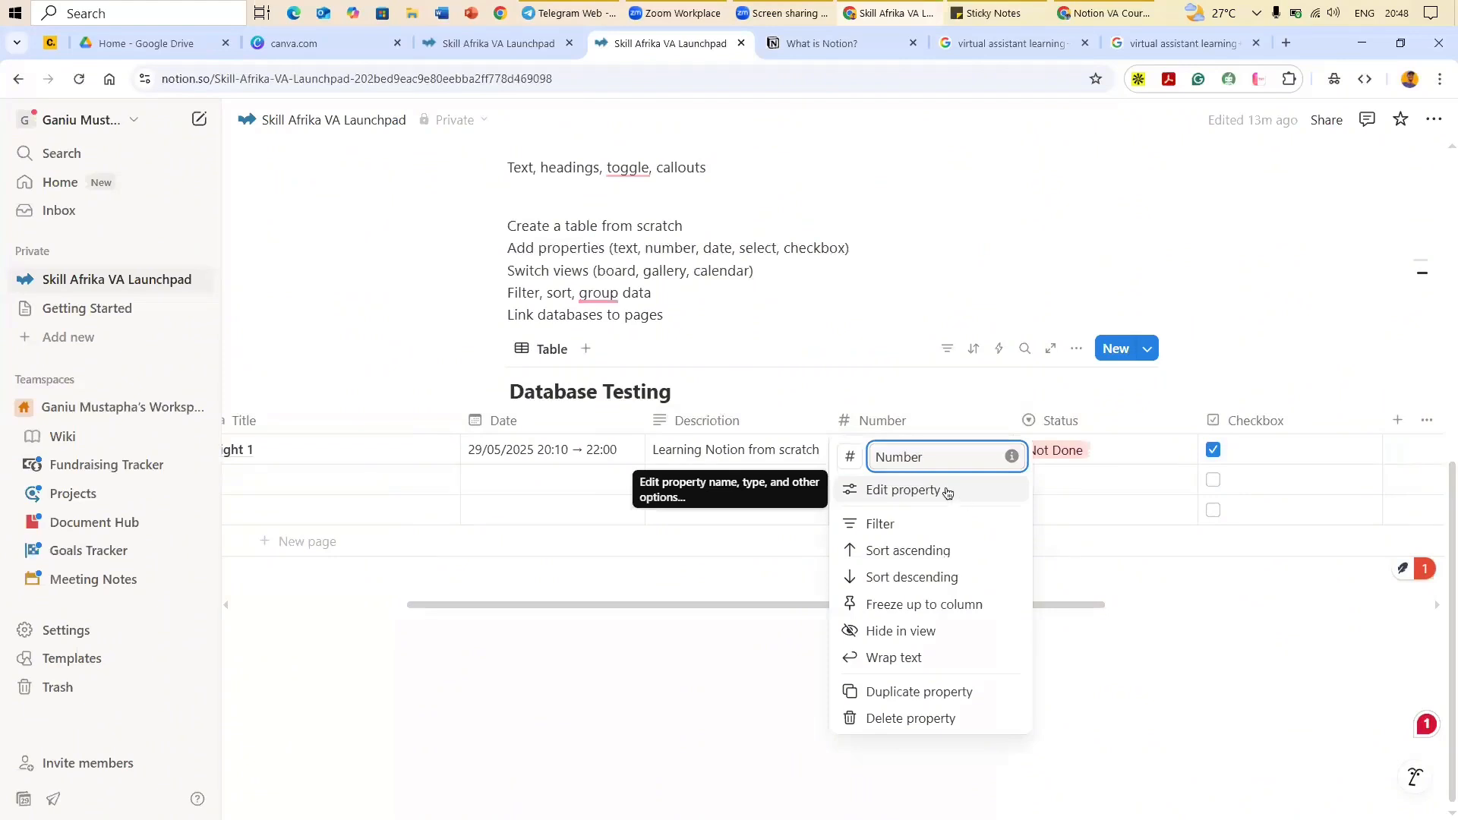
pyautogui.click(949, 491)
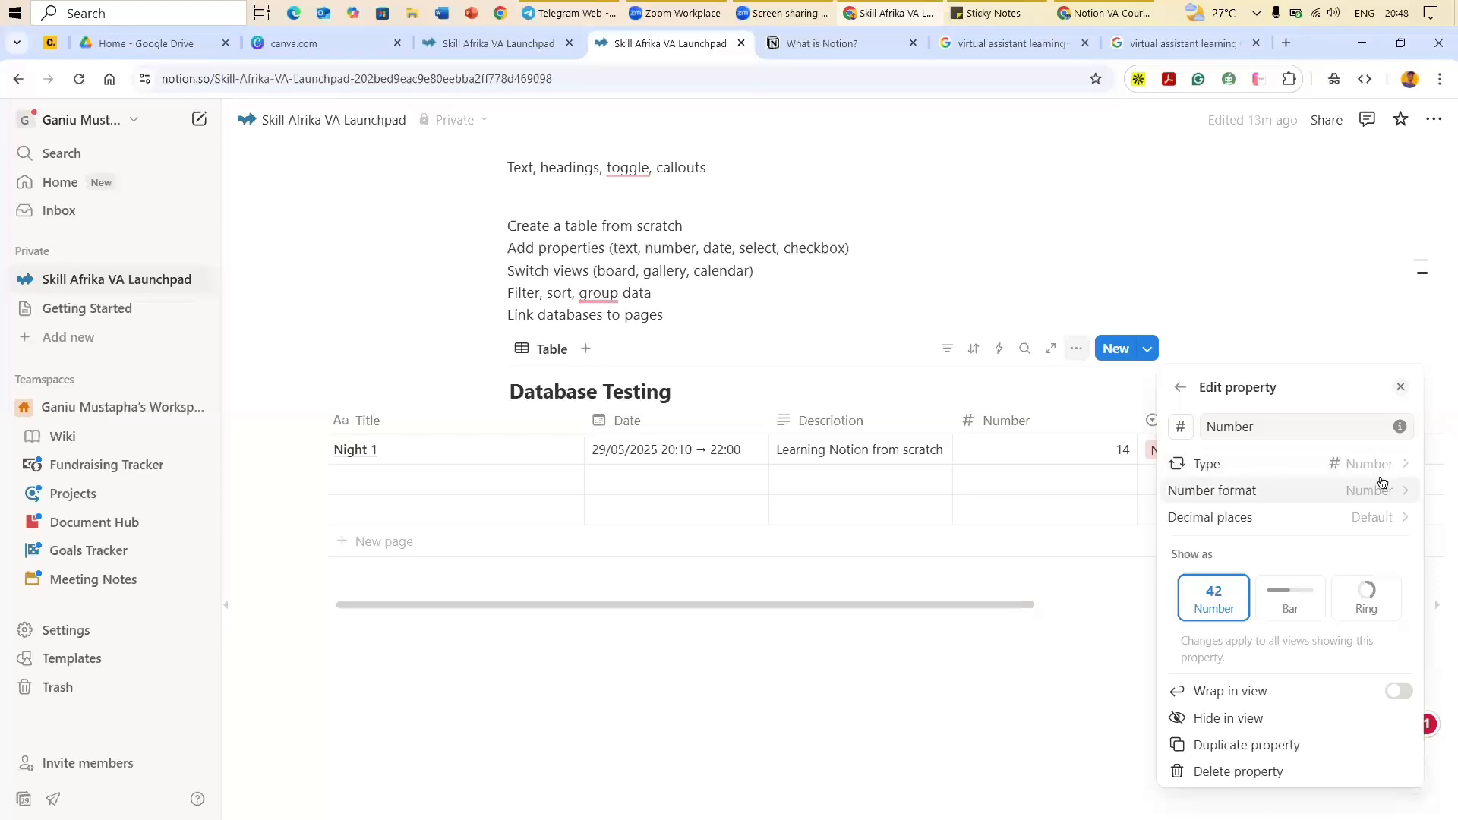
pyautogui.click(1368, 489)
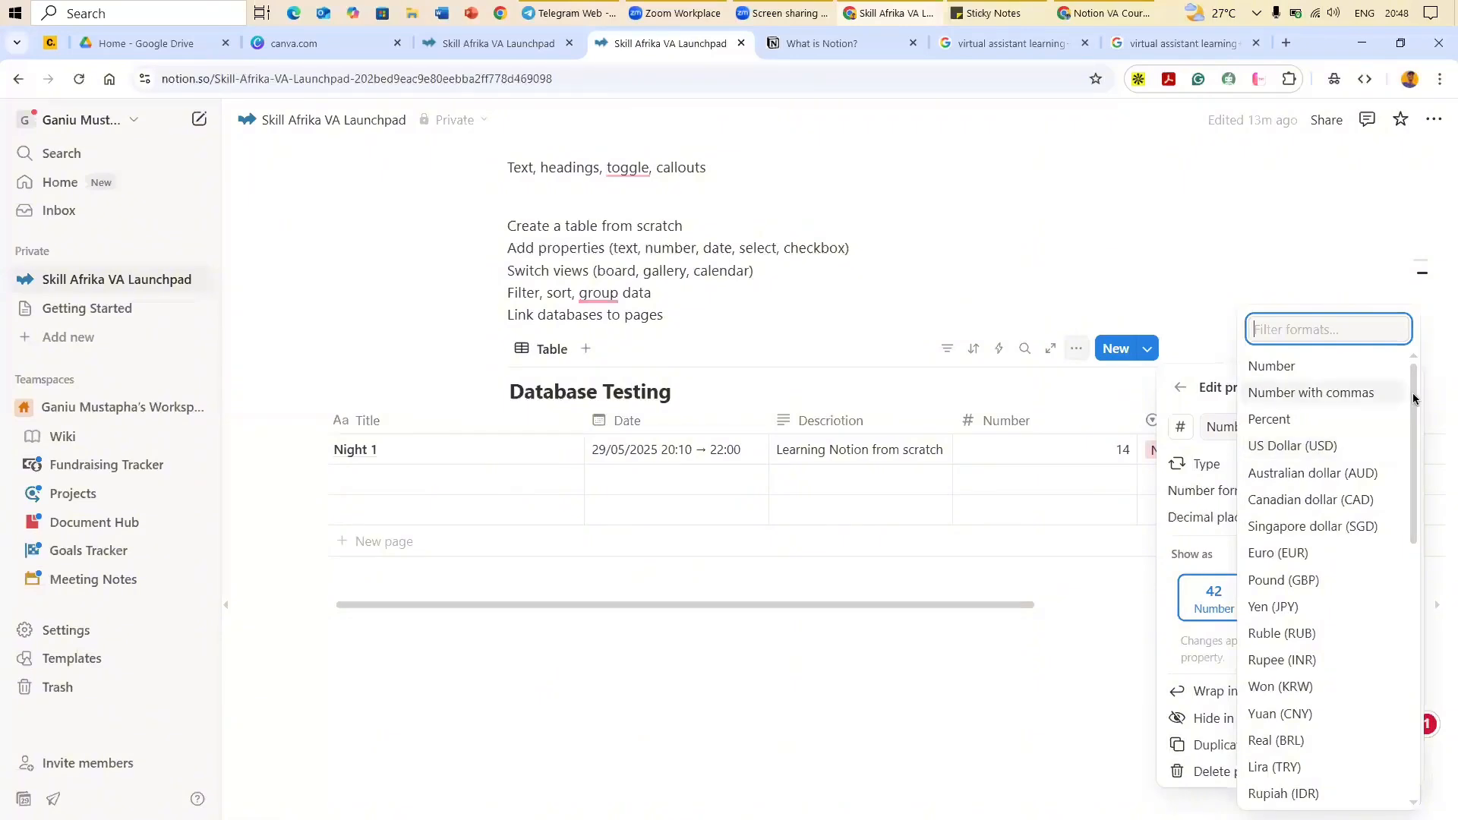
pyautogui.moveTo(1413, 393)
pyautogui.mouseDown()
pyautogui.moveTo(1417, 691)
pyautogui.moveTo(1414, 372)
pyautogui.mouseUp()
pyautogui.scroll(2, 1378, 371)
pyautogui.click(1293, 418)
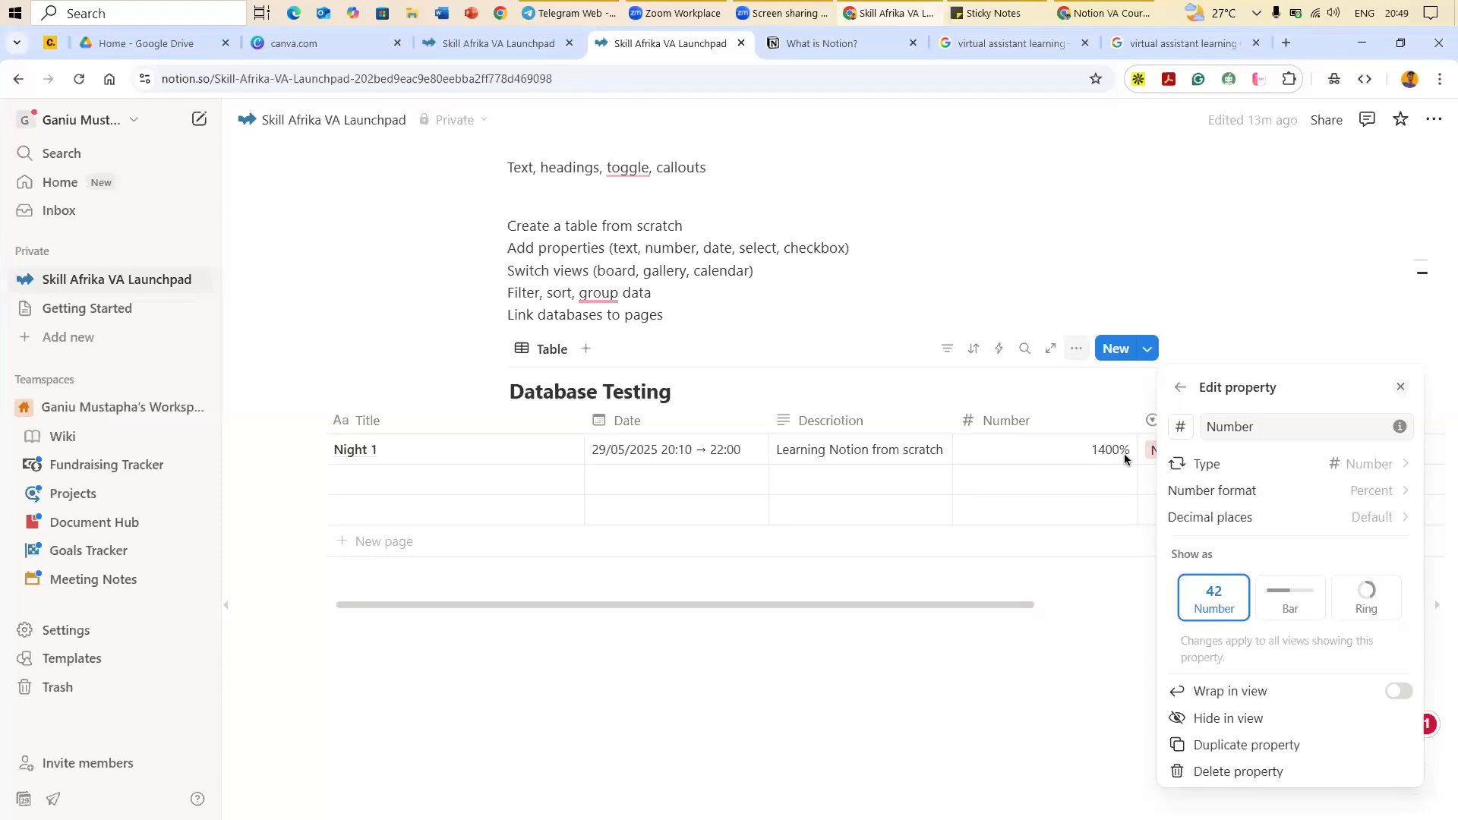
pyautogui.click(1391, 520)
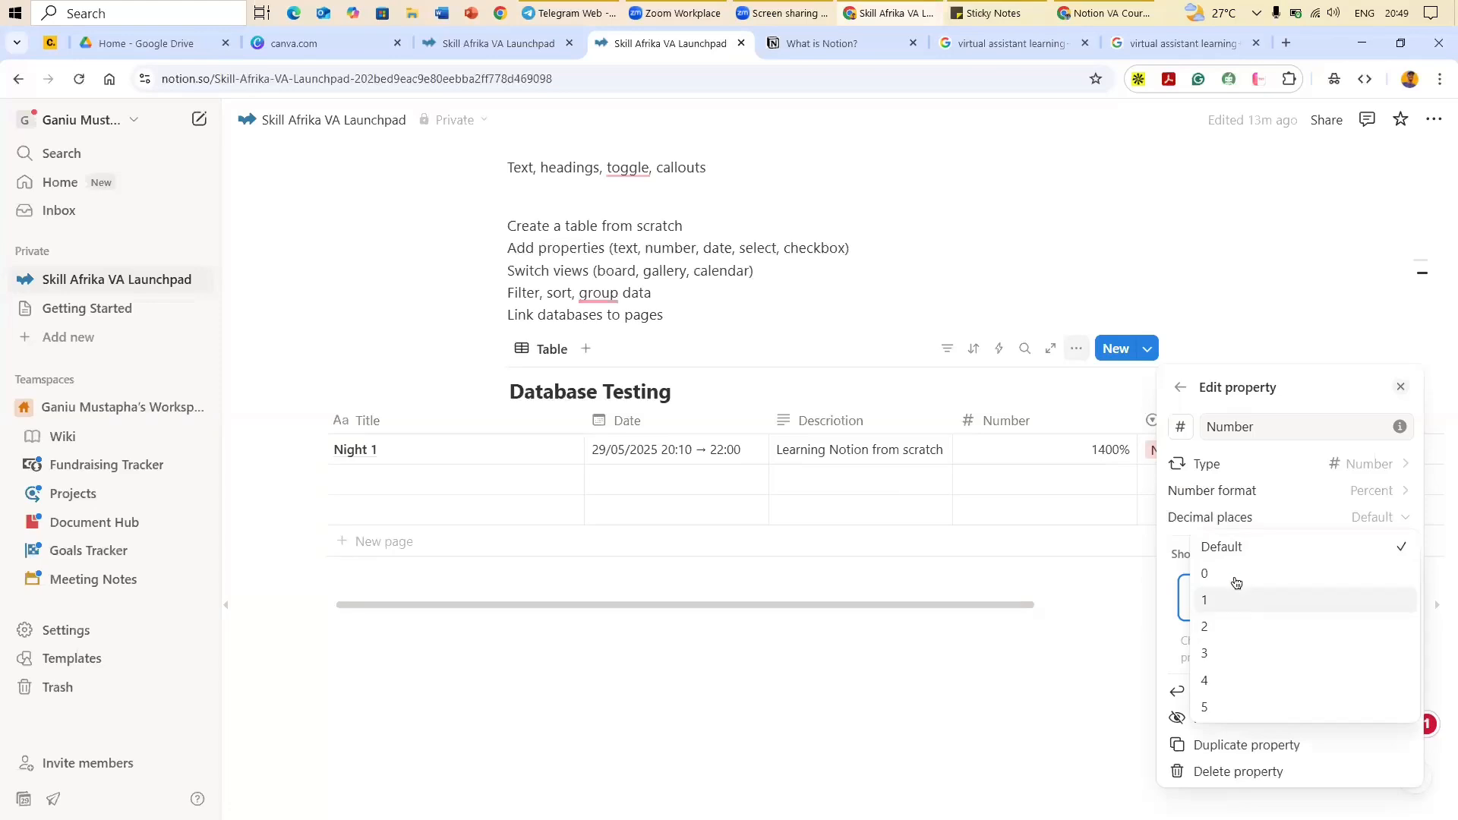
pyautogui.click(1268, 544)
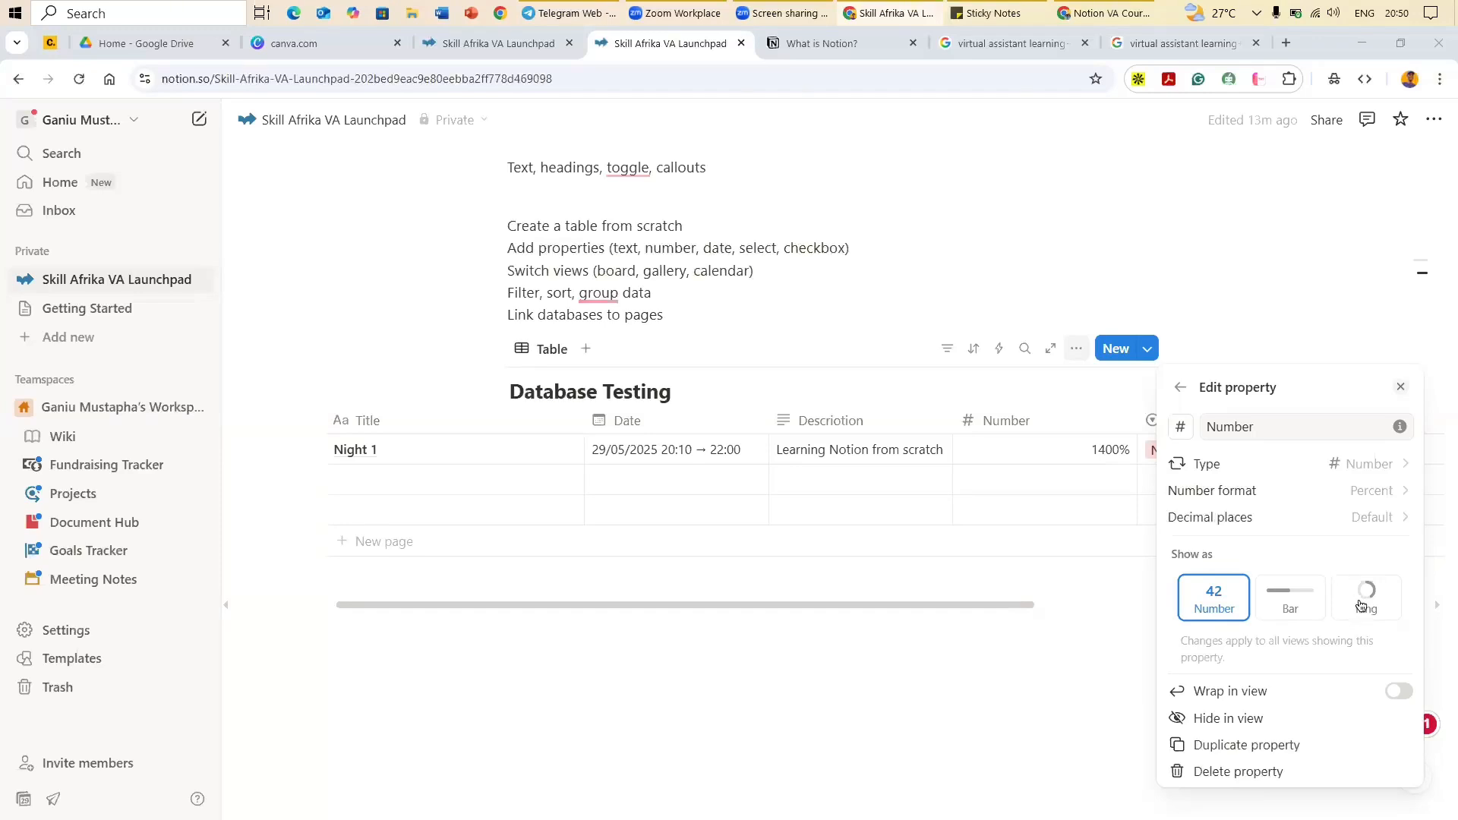
# Step: Show the Number property as a Ring coloured Blue and finish editing the property
pyautogui.click(1361, 604)
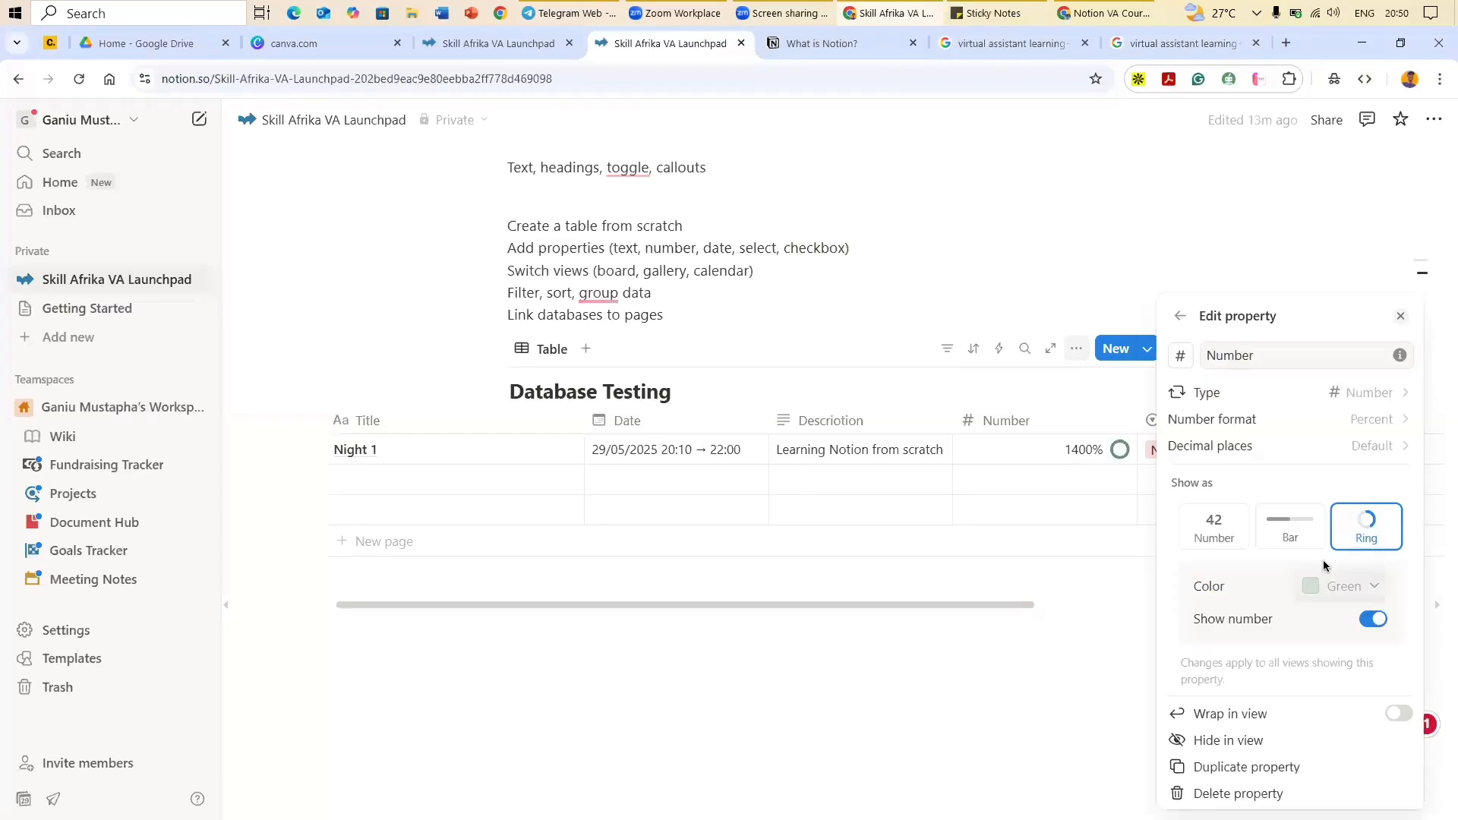
pyautogui.click(1365, 591)
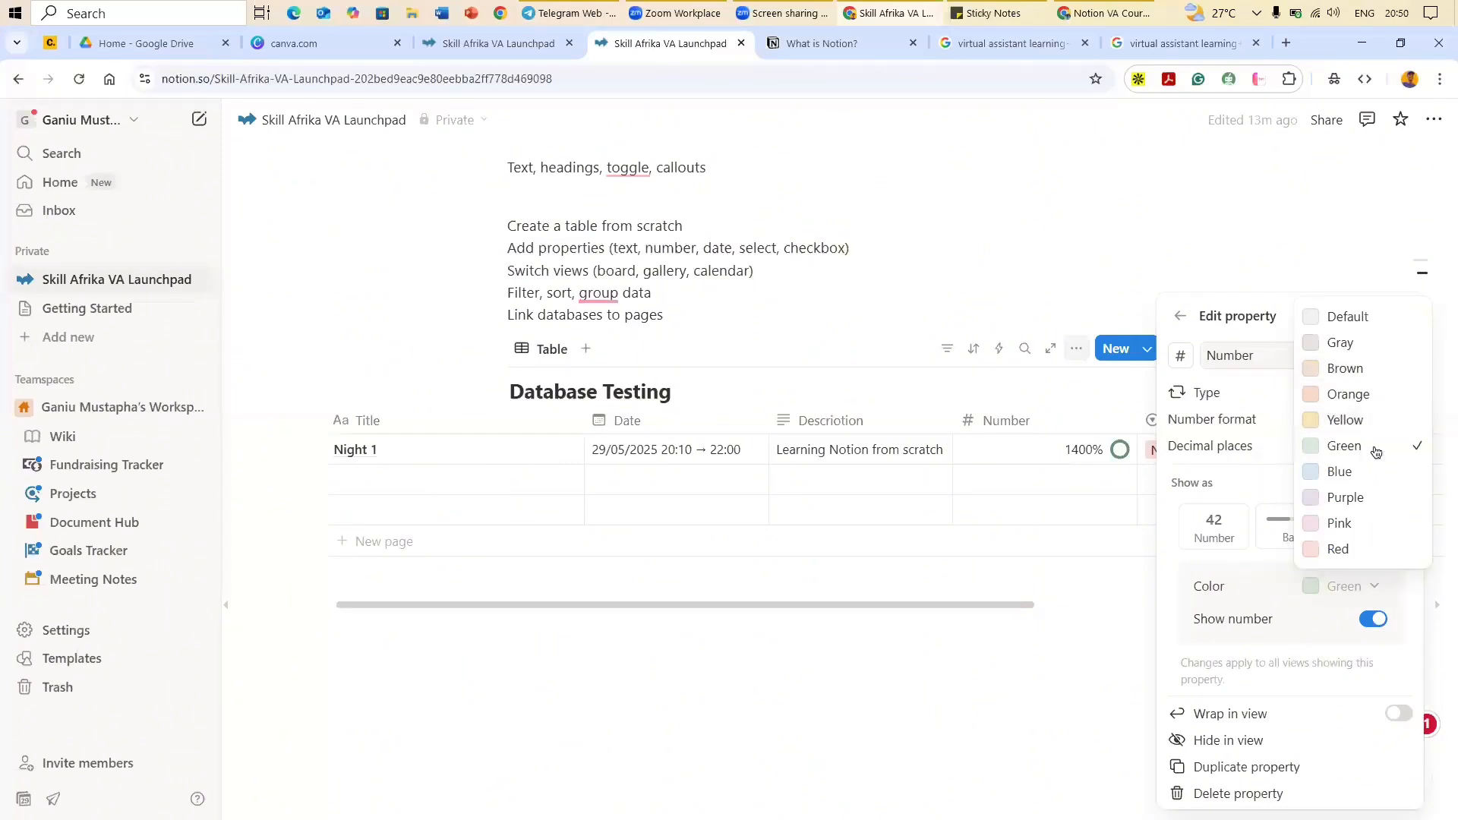
pyautogui.click(1363, 474)
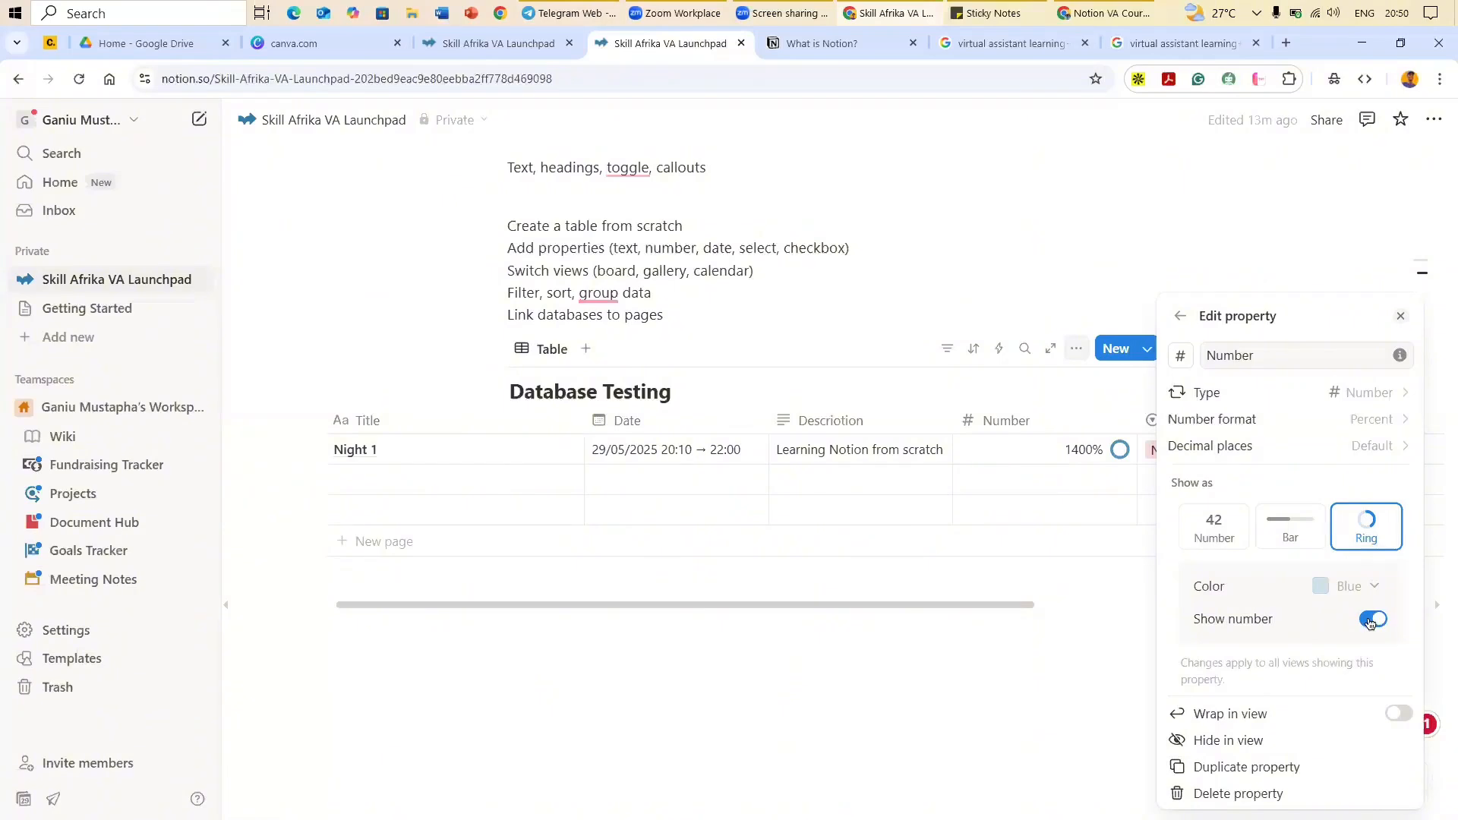
pyautogui.click(1401, 315)
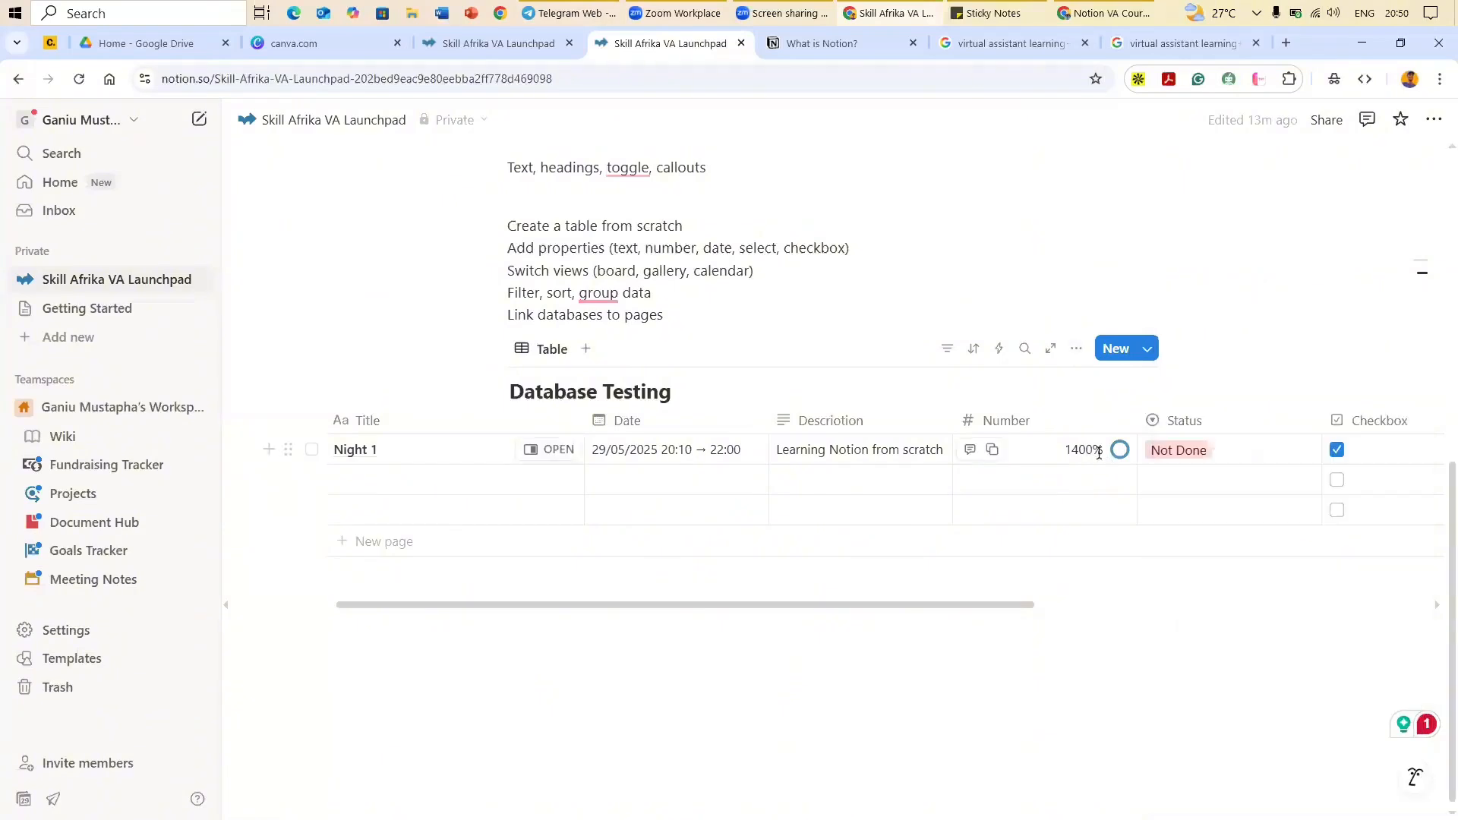
# Step: Replace the Number value of the Night 1 row with 35.1%
pyautogui.click(1098, 451)
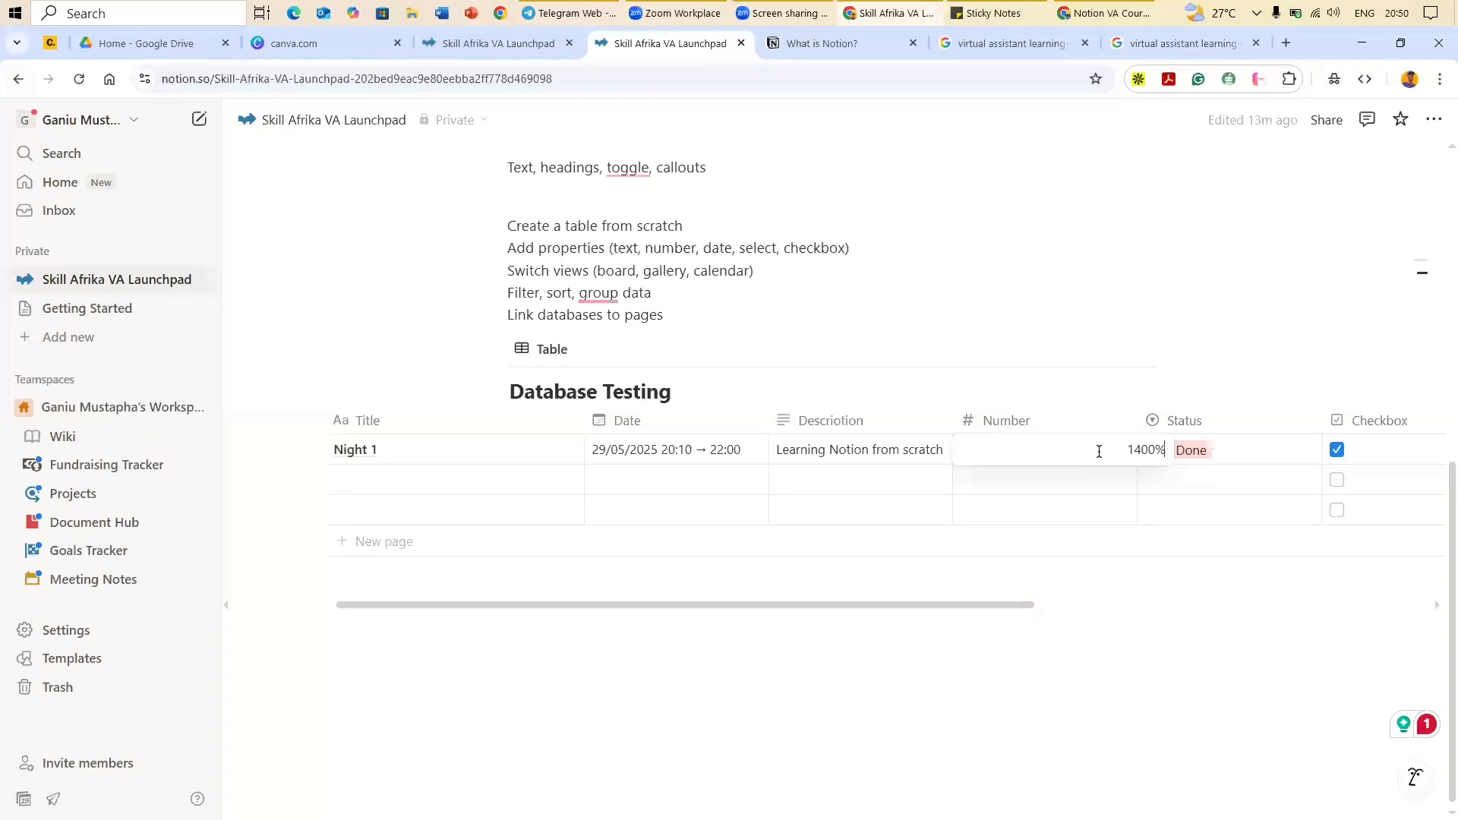
pyautogui.press('BackSpace')
pyautogui.press('BackSpace')
pyautogui.press('BackSpace')
pyautogui.press('BackSpace')
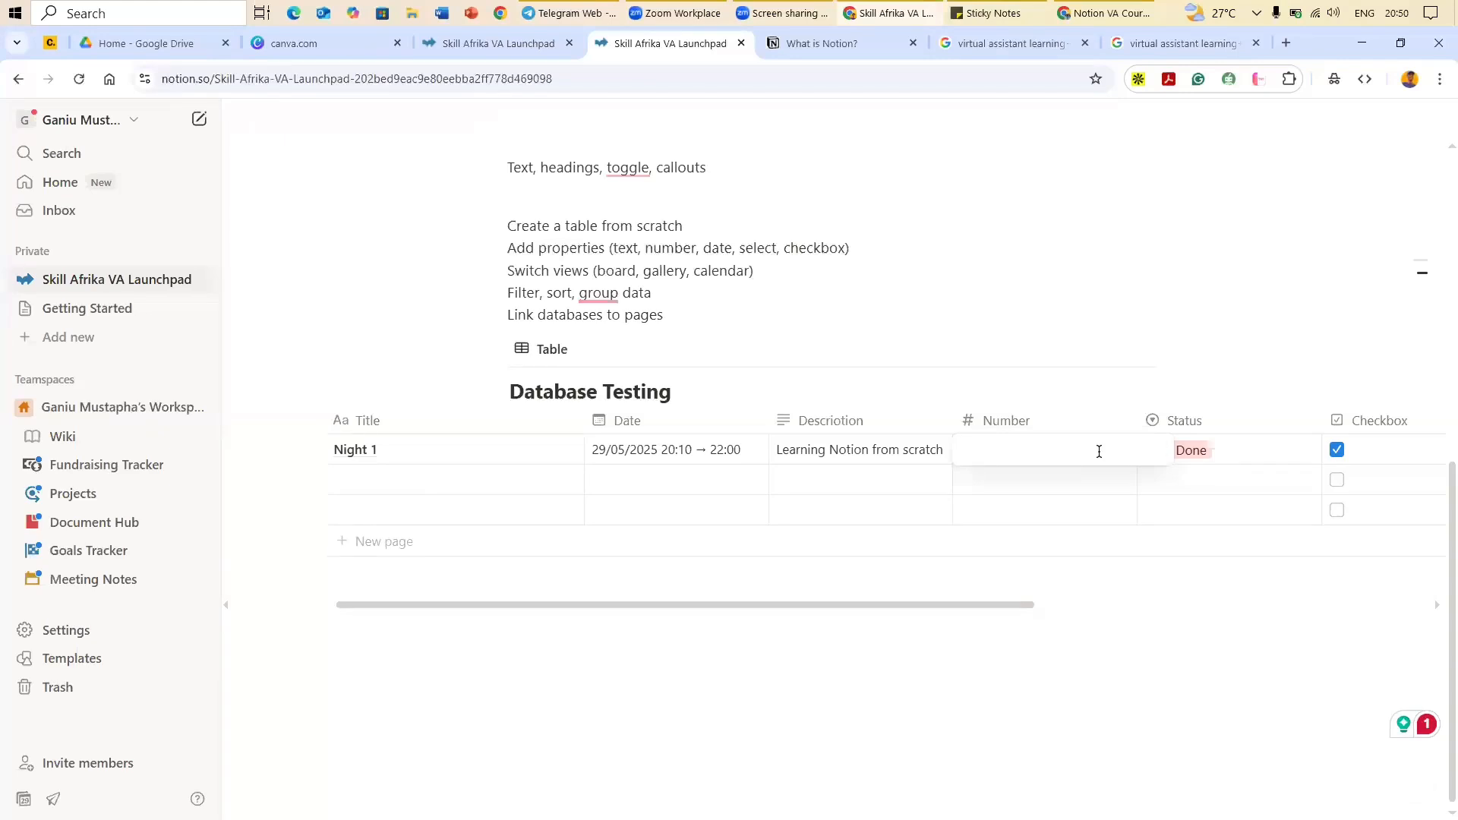
pyautogui.write('35')
pyautogui.press('Return')
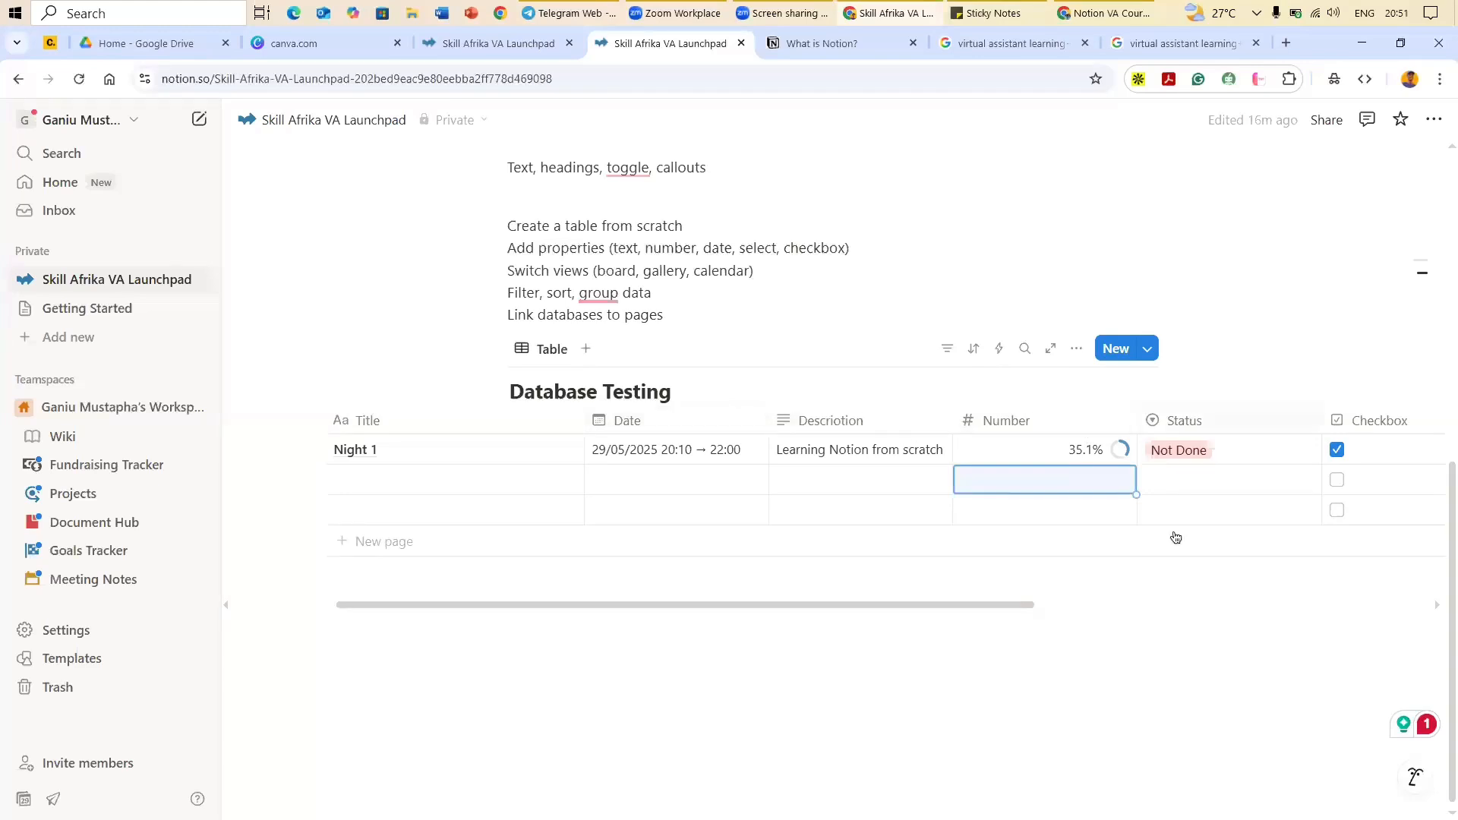
# Step: Move the Checkbox column in front of the Title column of the Database Testing table
pyautogui.click(1003, 609)
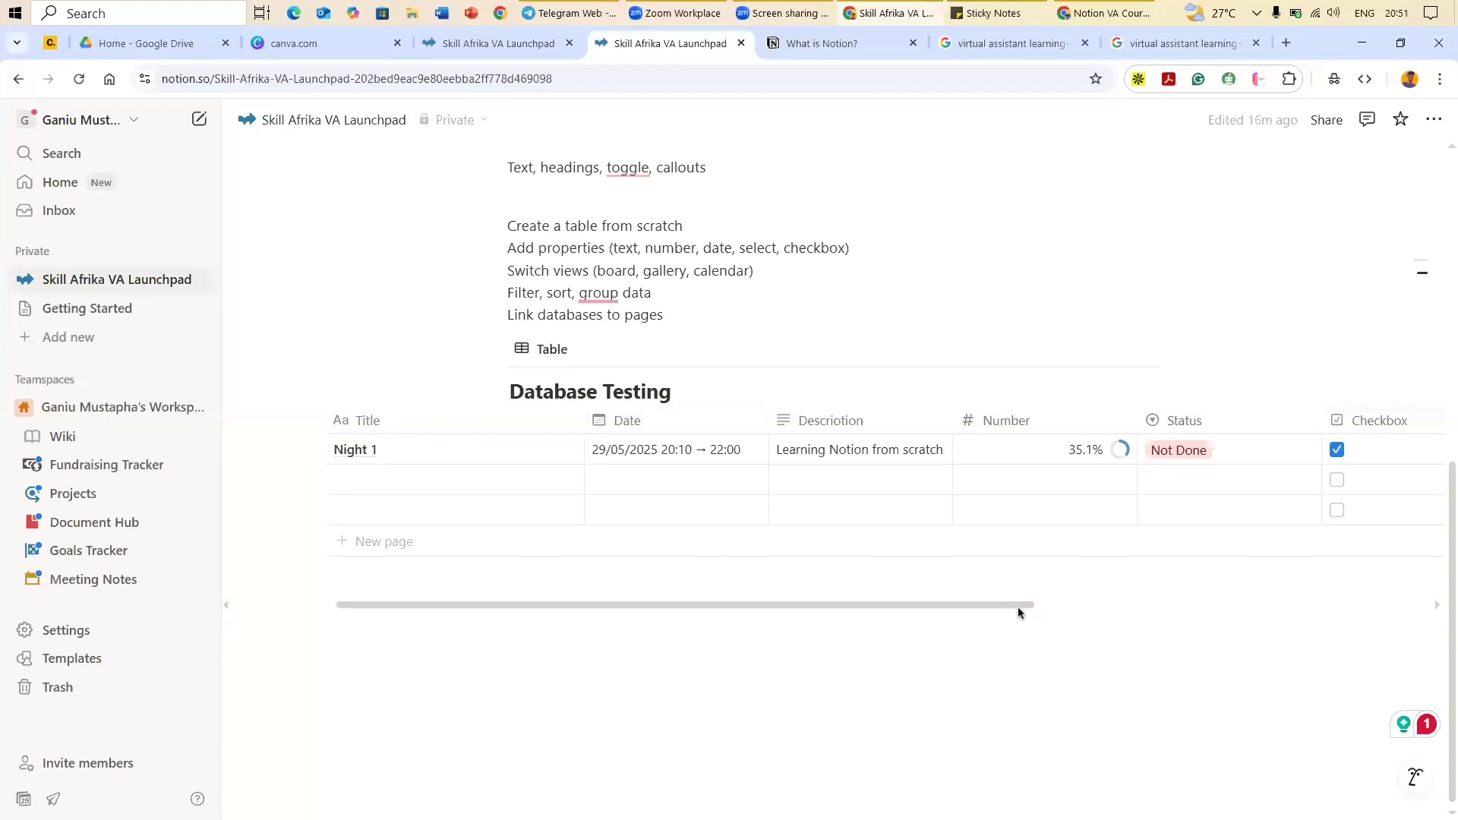
pyautogui.click(1163, 644)
pyautogui.hscroll(3, 614, 458)
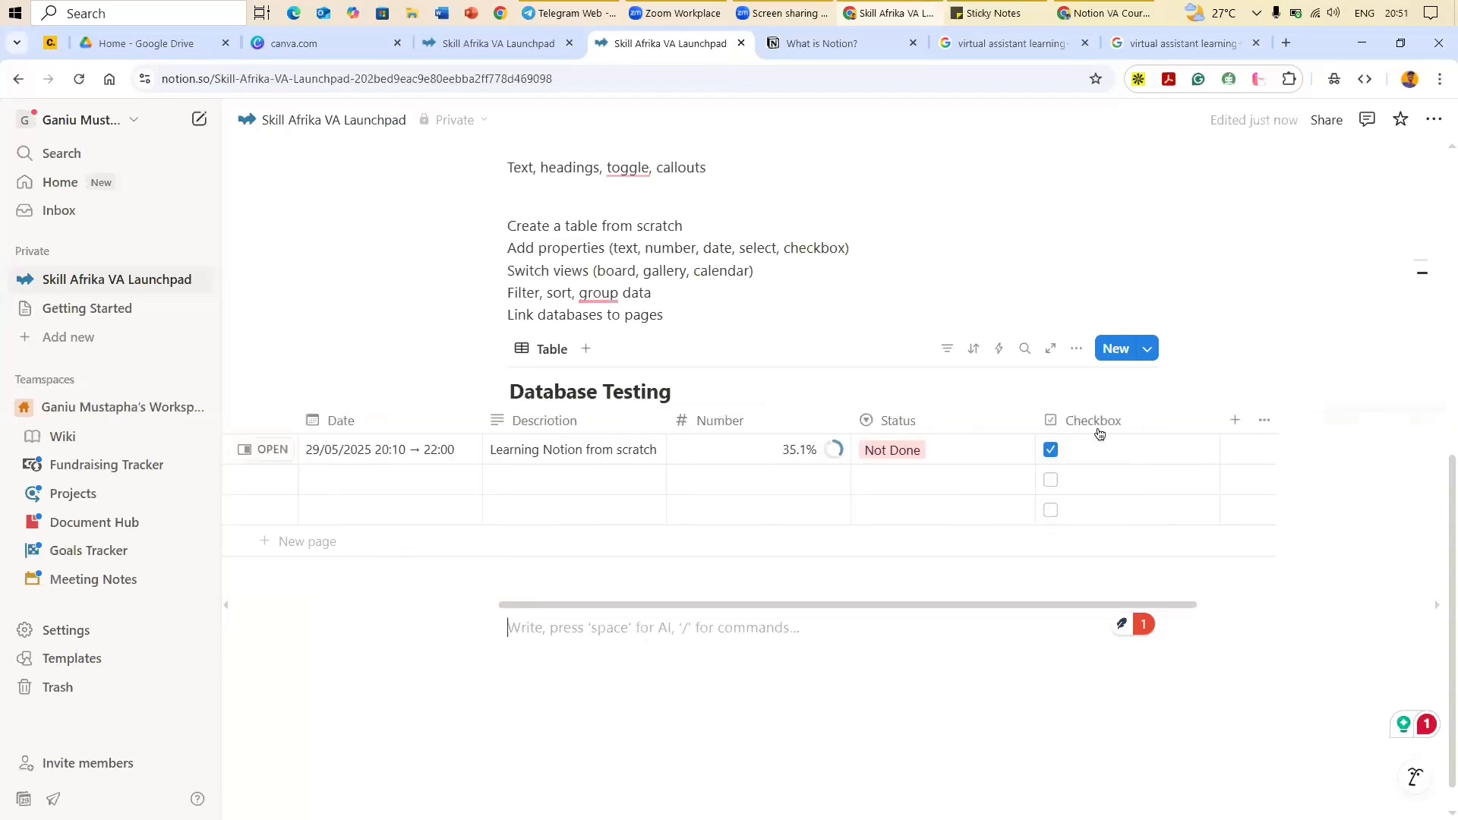
pyautogui.moveTo(614, 458); pyautogui.dragTo(255, 440)
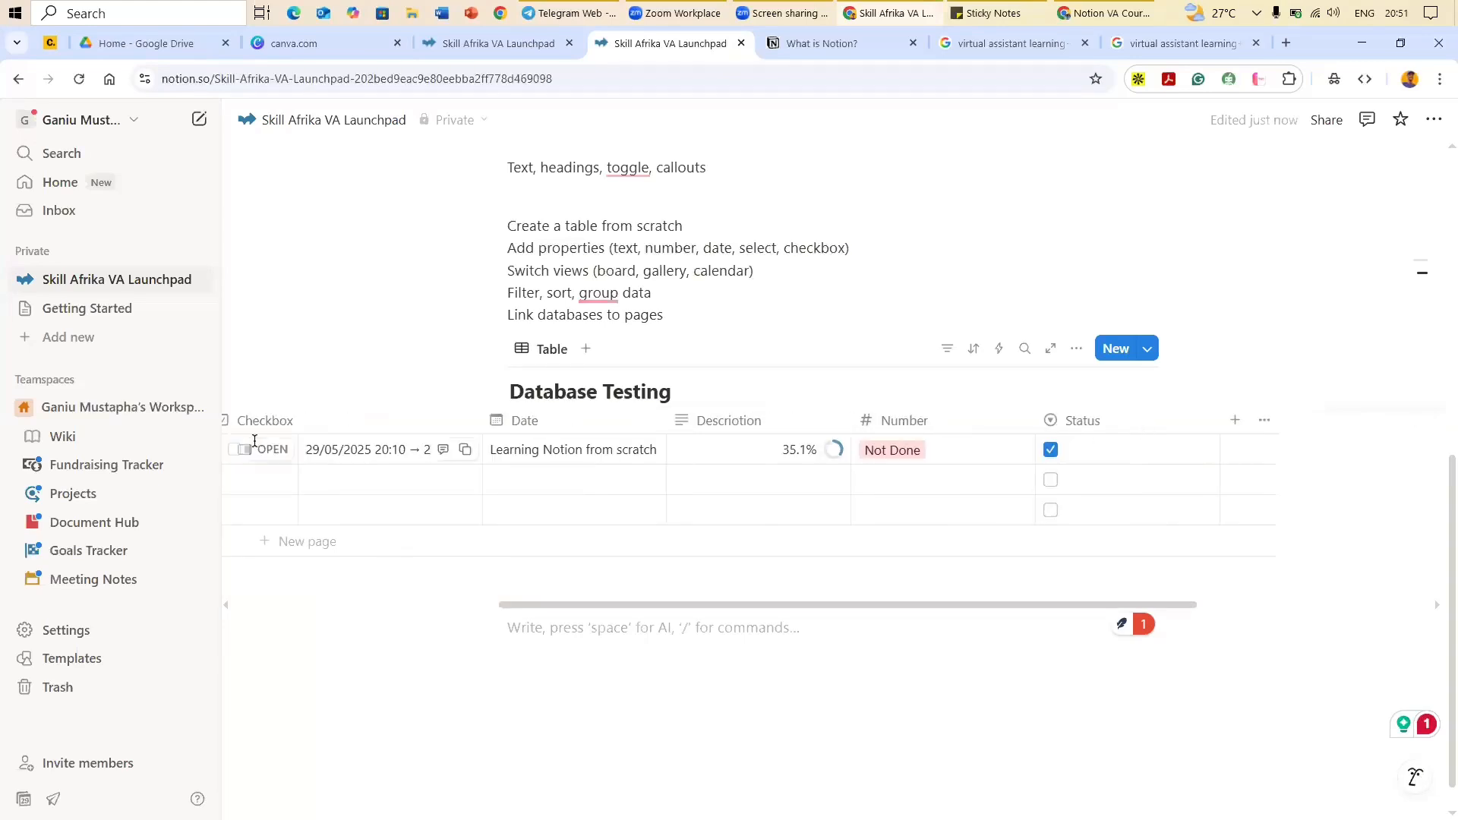
pyautogui.moveTo(477, 442); pyautogui.dragTo(540, 422)
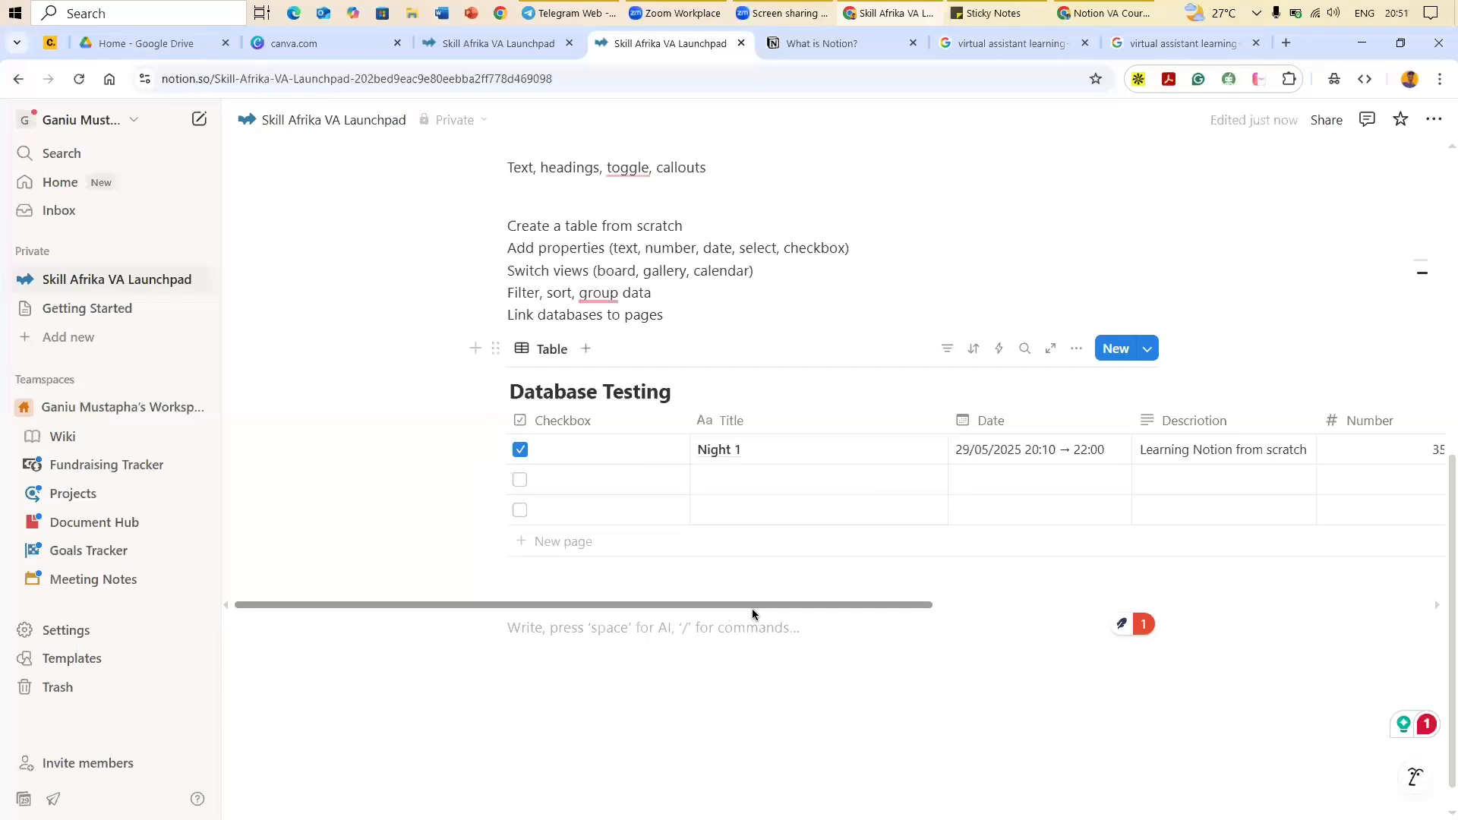
# Step: Untick the checkbox of the Night 1 row
pyautogui.hscroll(6, 843, 603)
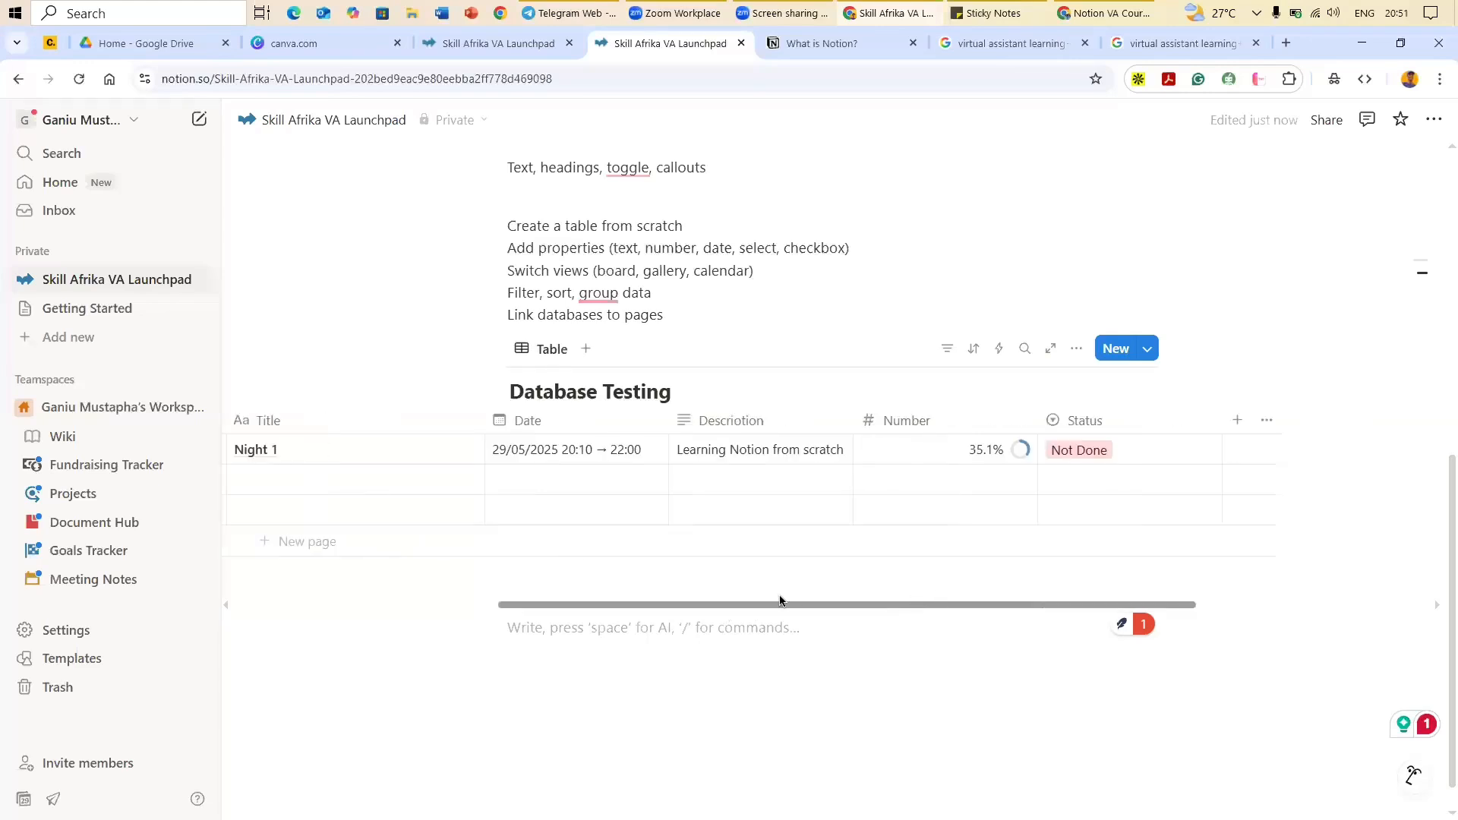
pyautogui.hscroll(-1, 525, 593)
pyautogui.hscroll(-6, 606, 612)
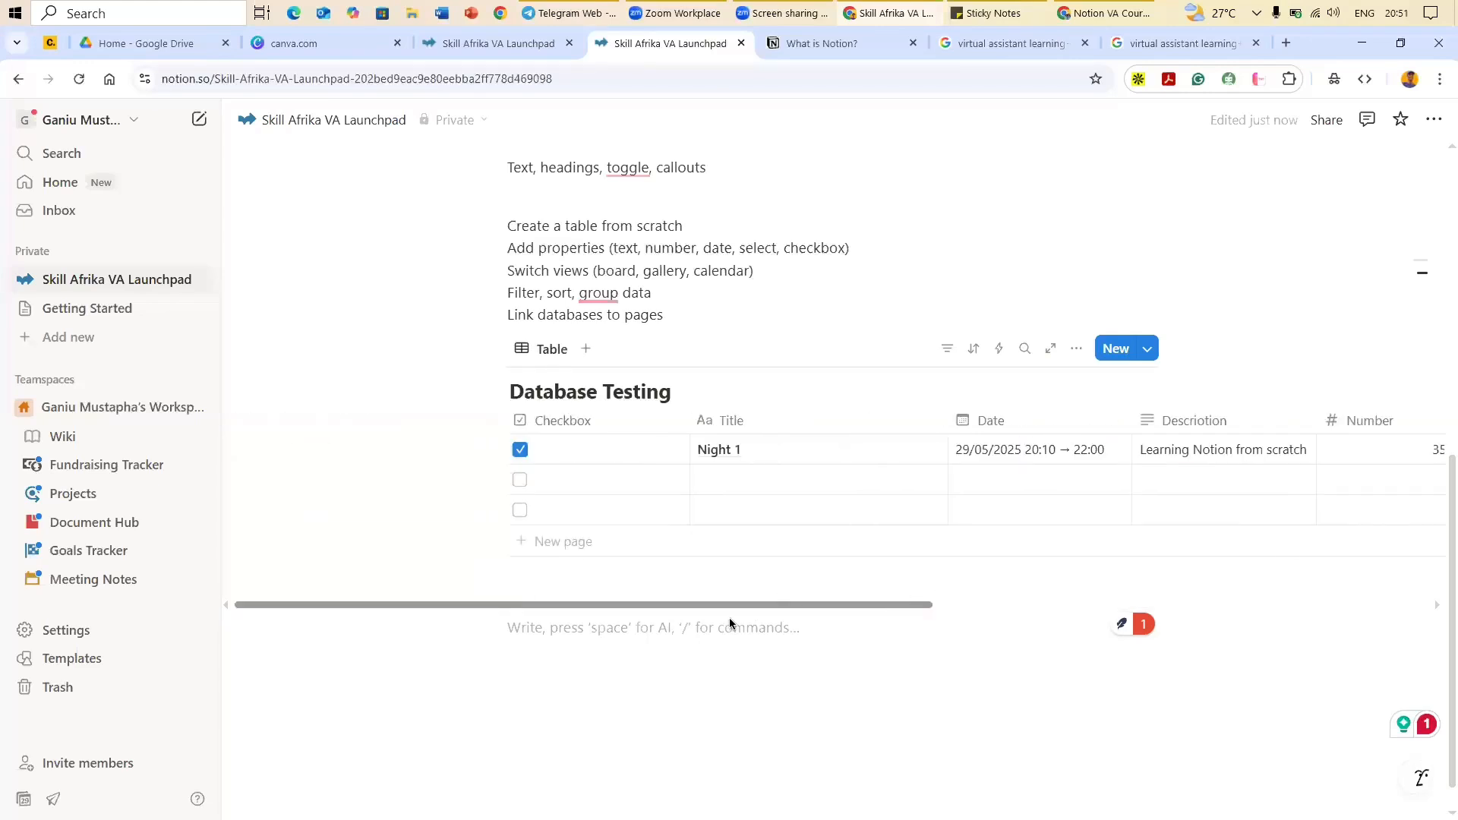
pyautogui.hscroll(6, 928, 632)
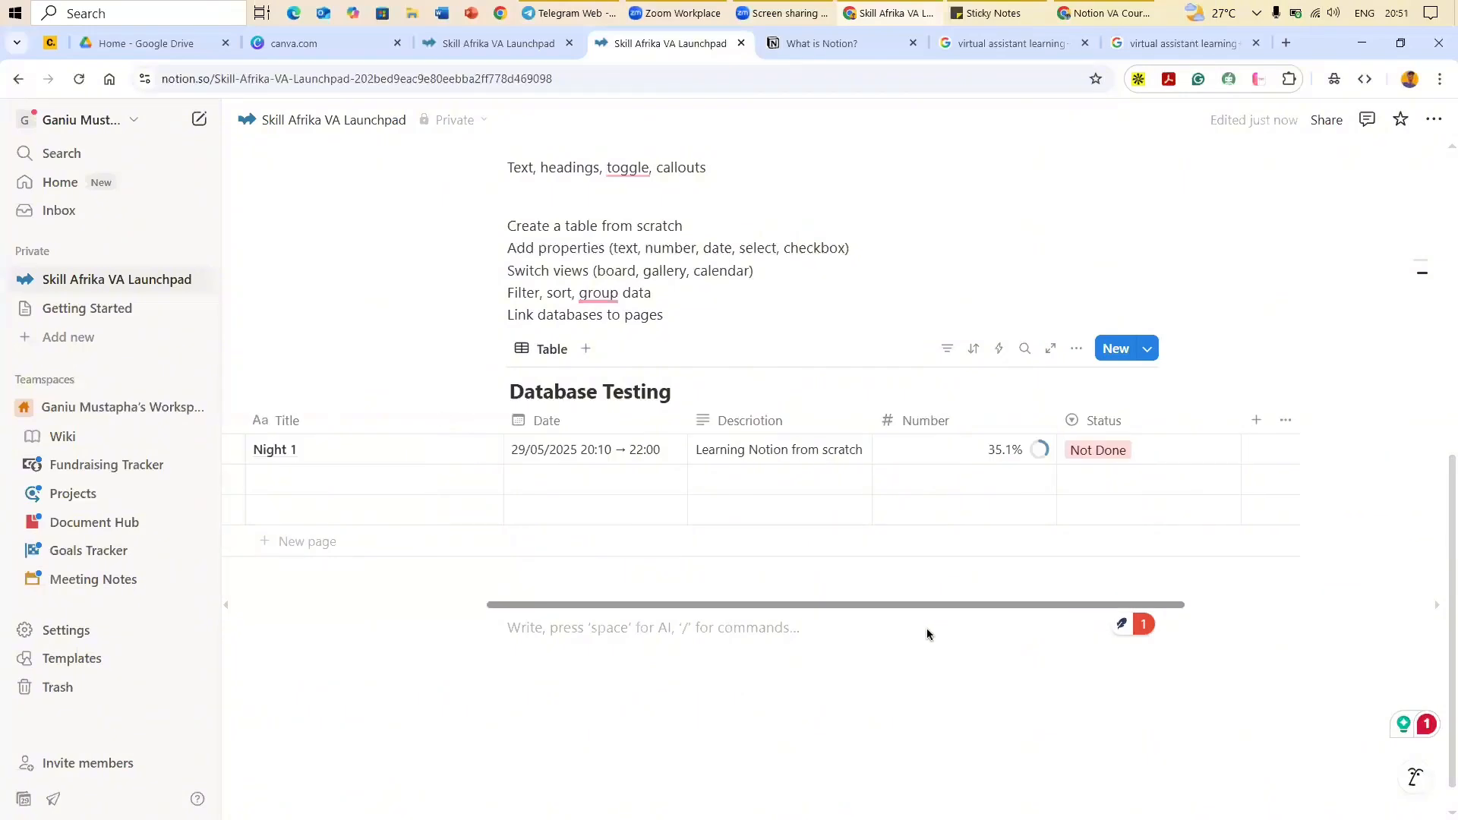
pyautogui.hscroll(-6, 585, 410)
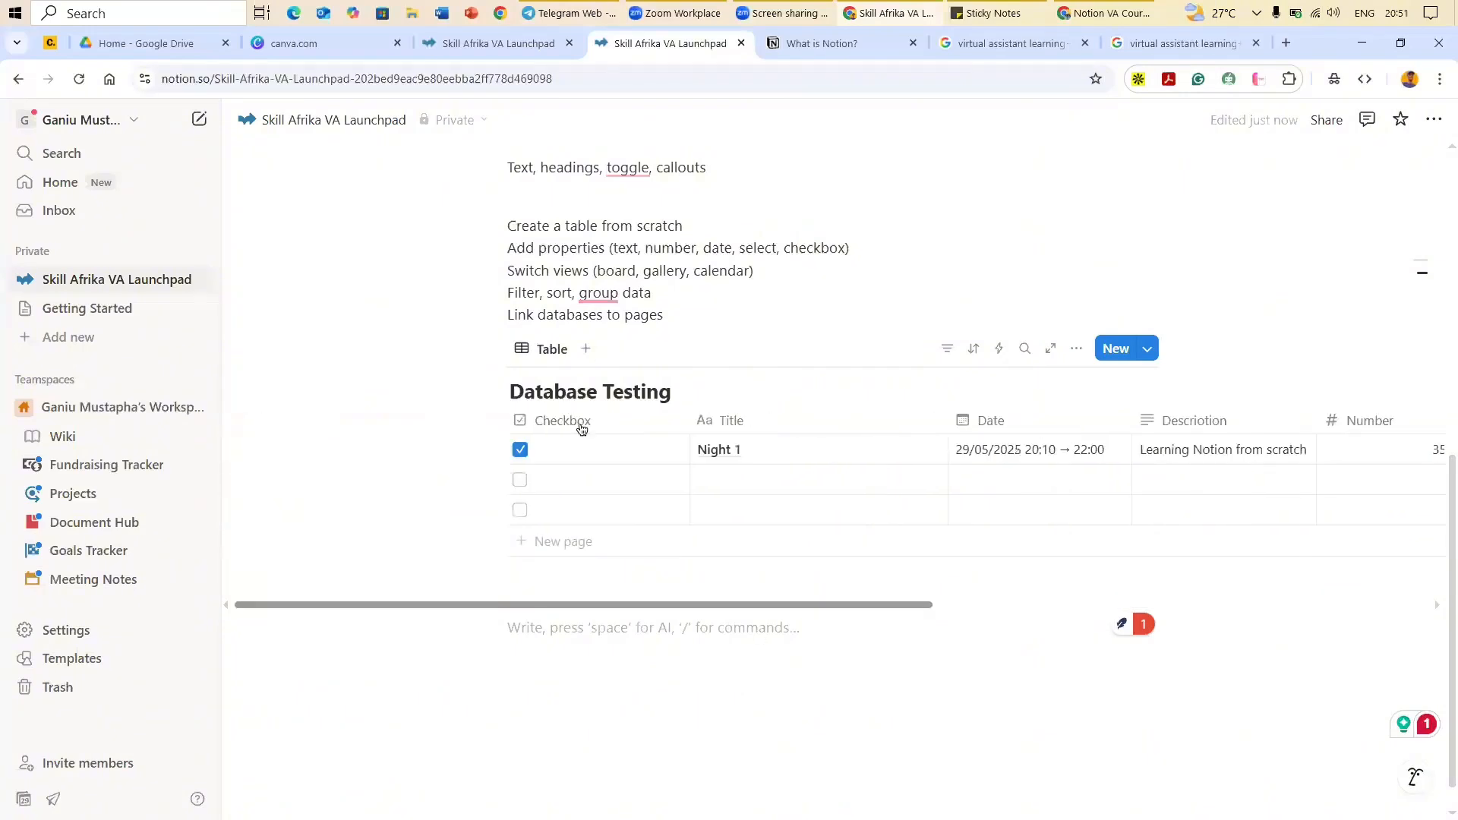
pyautogui.click(521, 449)
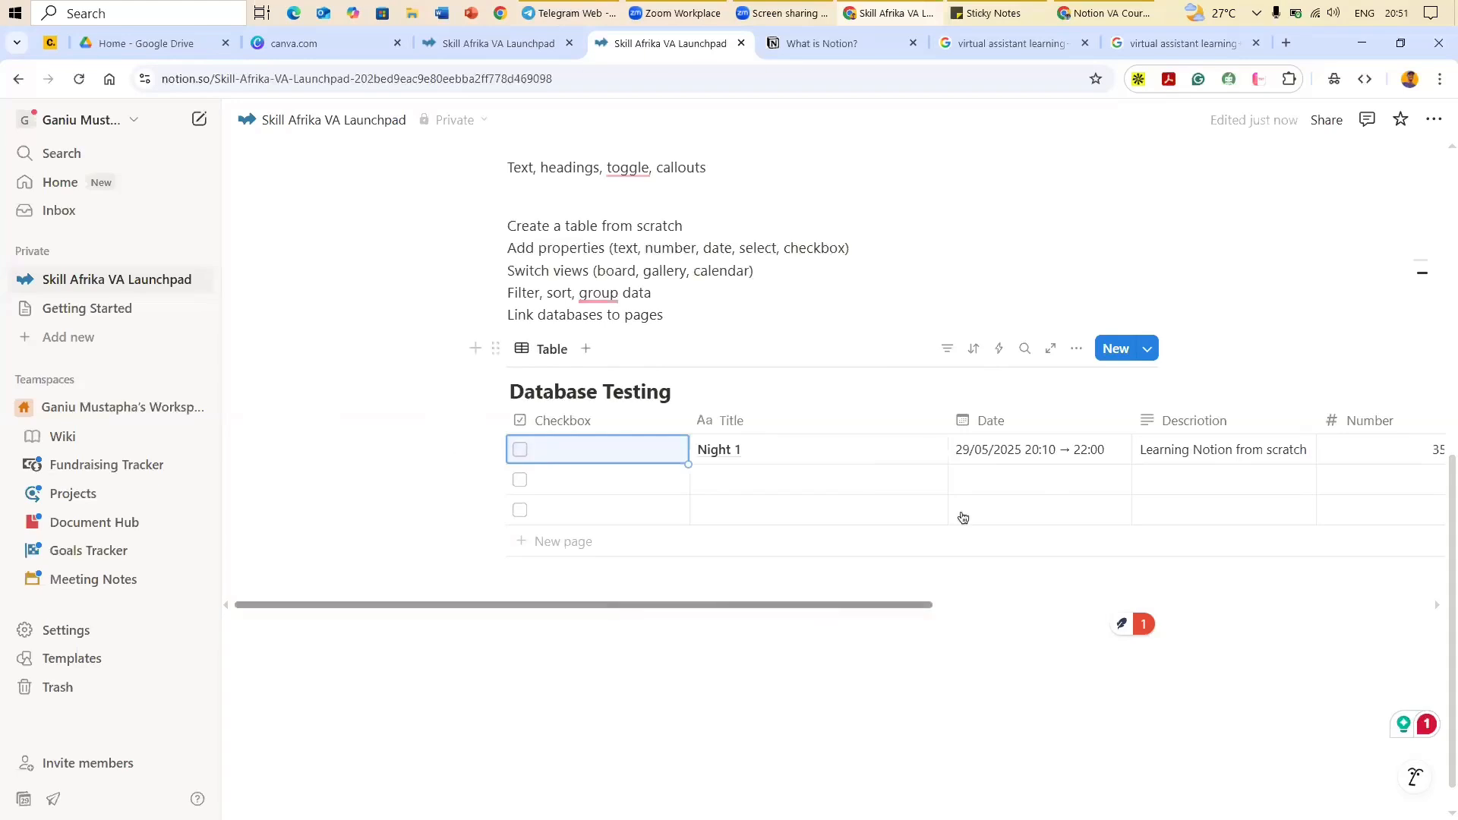
# Step: Open the Status options of the Night 1 row
pyautogui.hscroll(5, 1184, 449)
pyautogui.click(1203, 450)
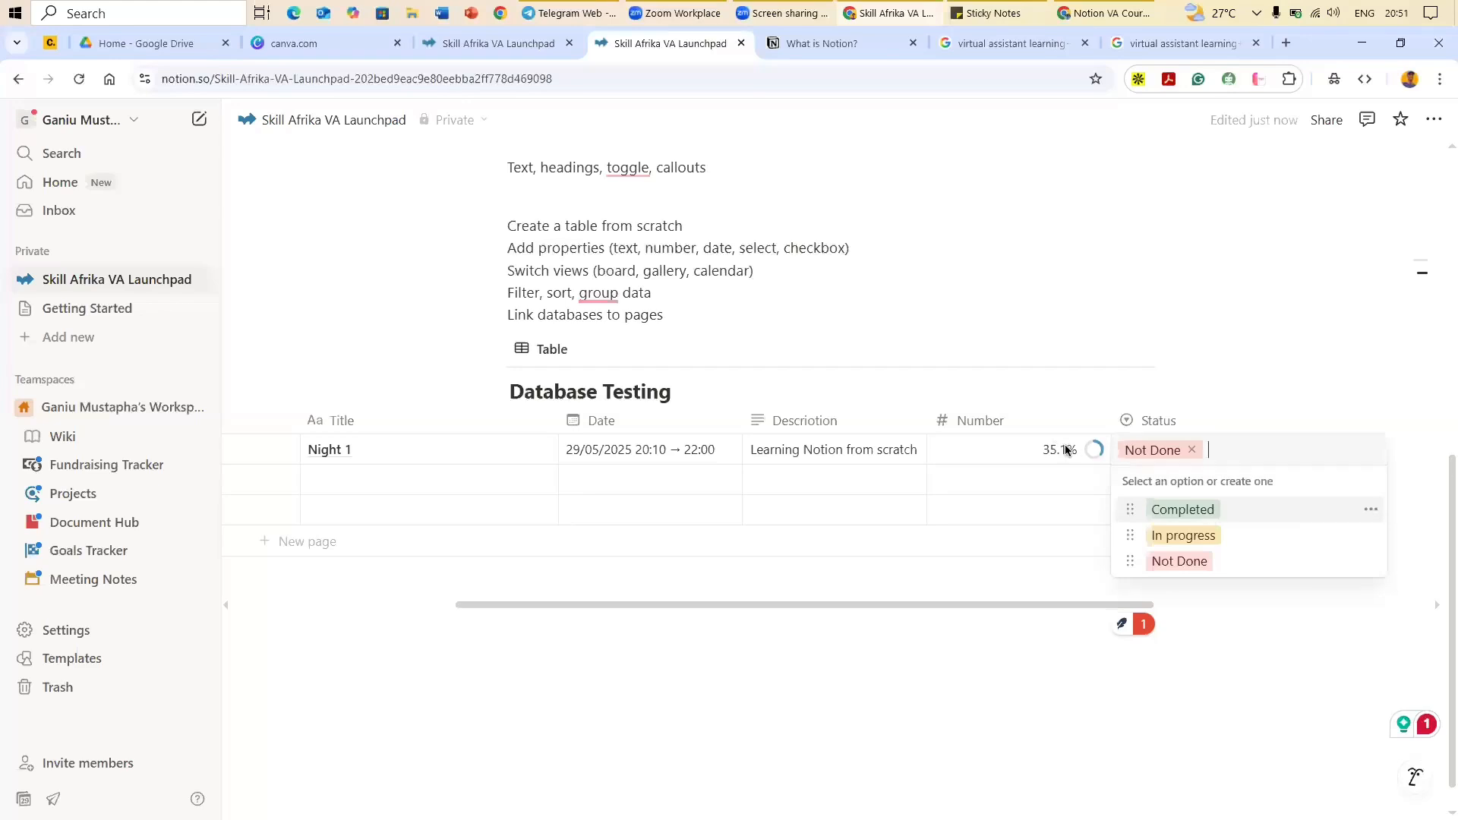
# Step: Set the Night 1 row's Status to In progress and title the second row "Into Text"
pyautogui.click(1208, 537)
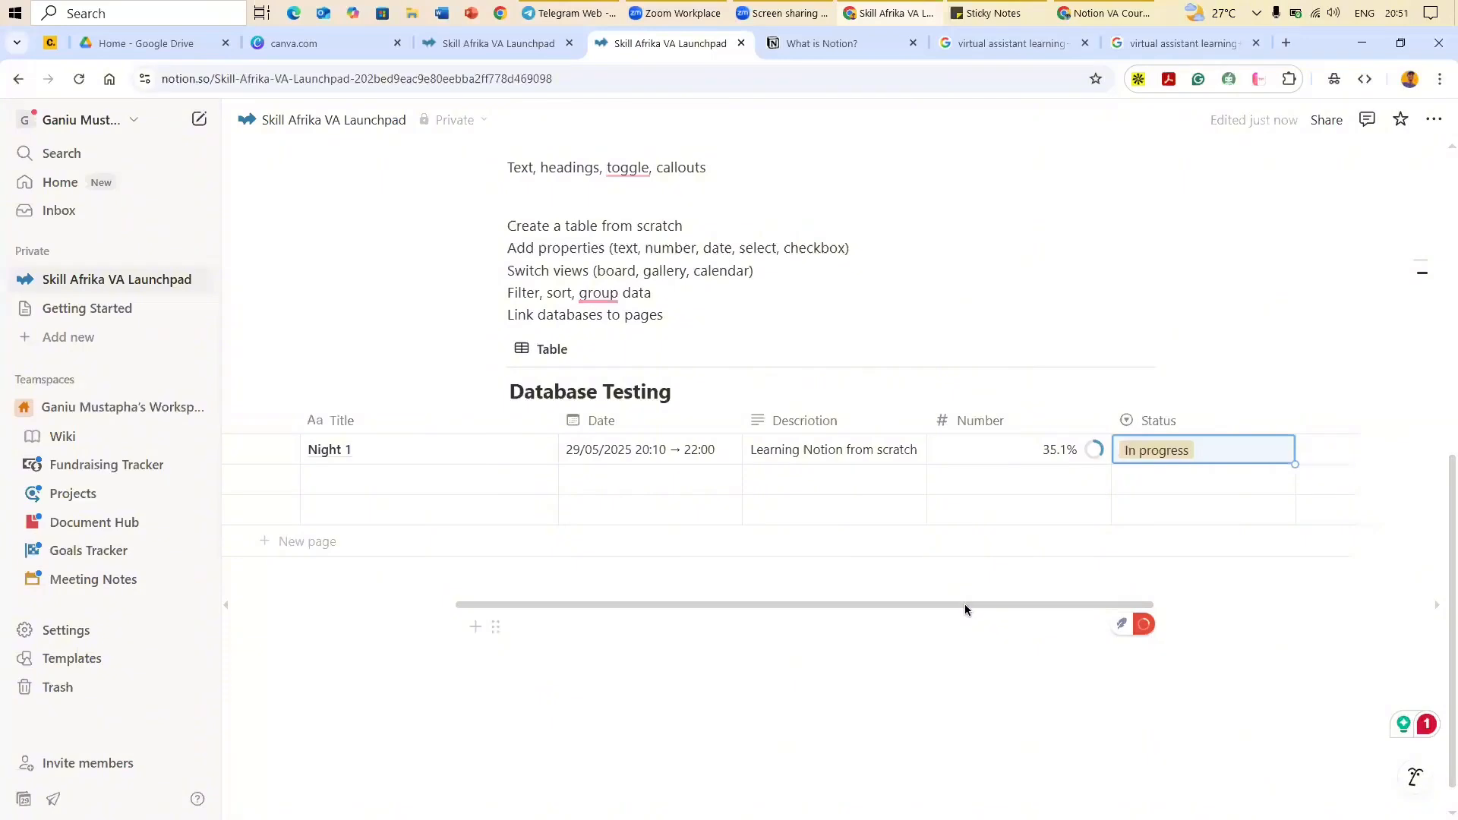
pyautogui.hscroll(-5, 668, 618)
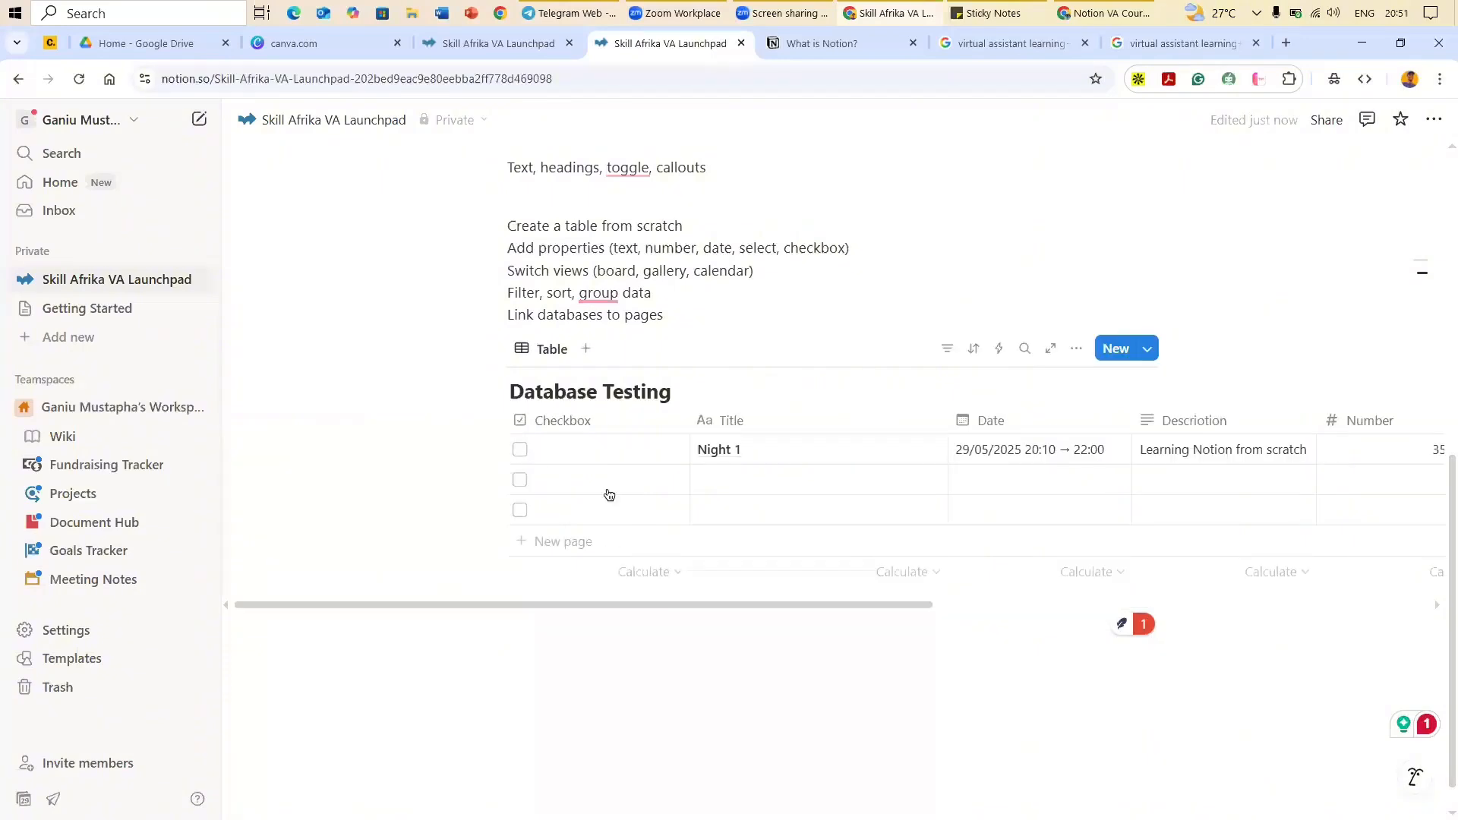
pyautogui.click(766, 471)
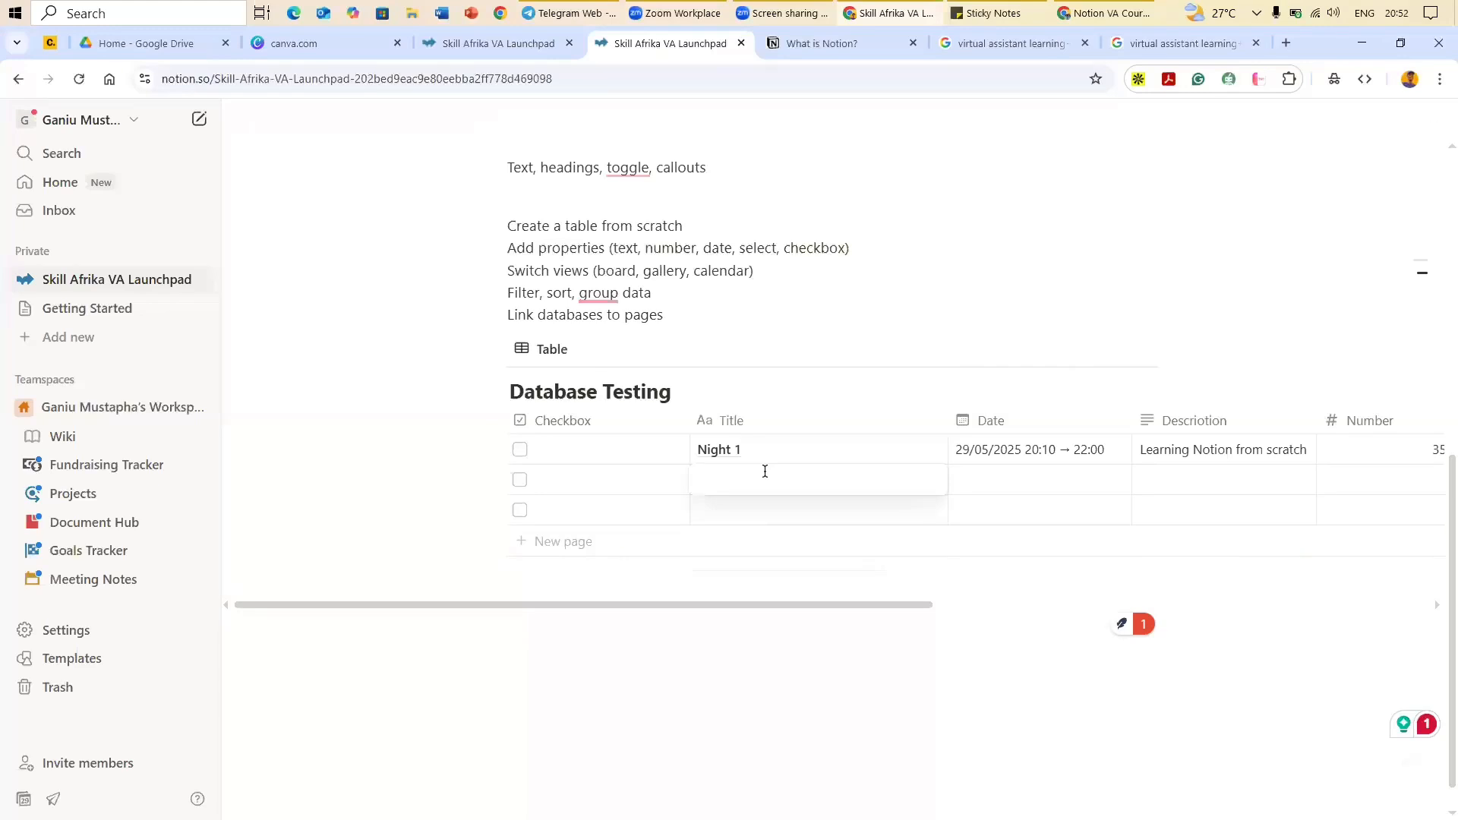
pyautogui.write('Into Text')
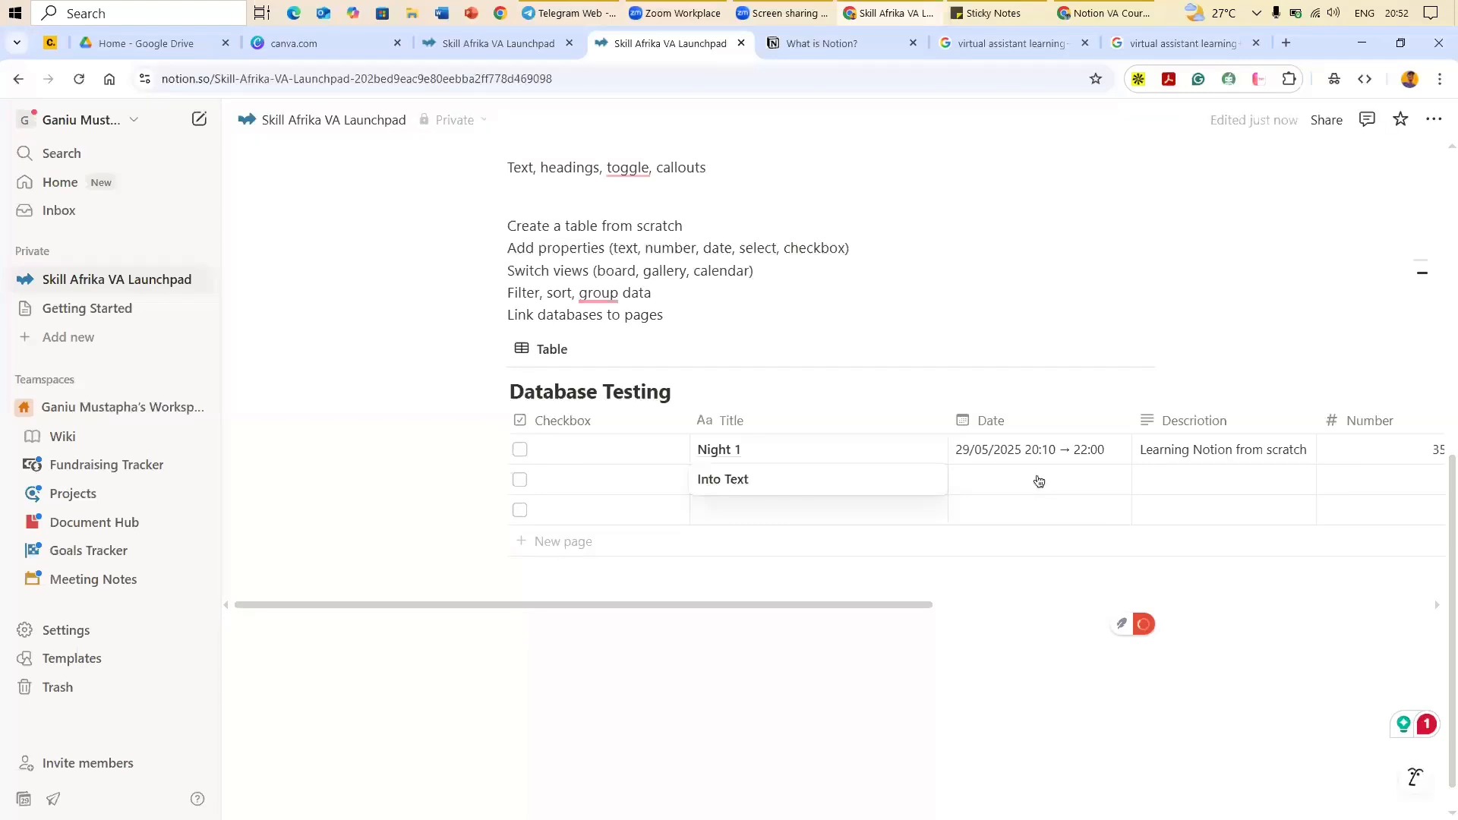
pyautogui.press('Return')
# Step: Set the Into Text row's Date to 29/05/2025 with the time included as 20:00
pyautogui.click(987, 469)
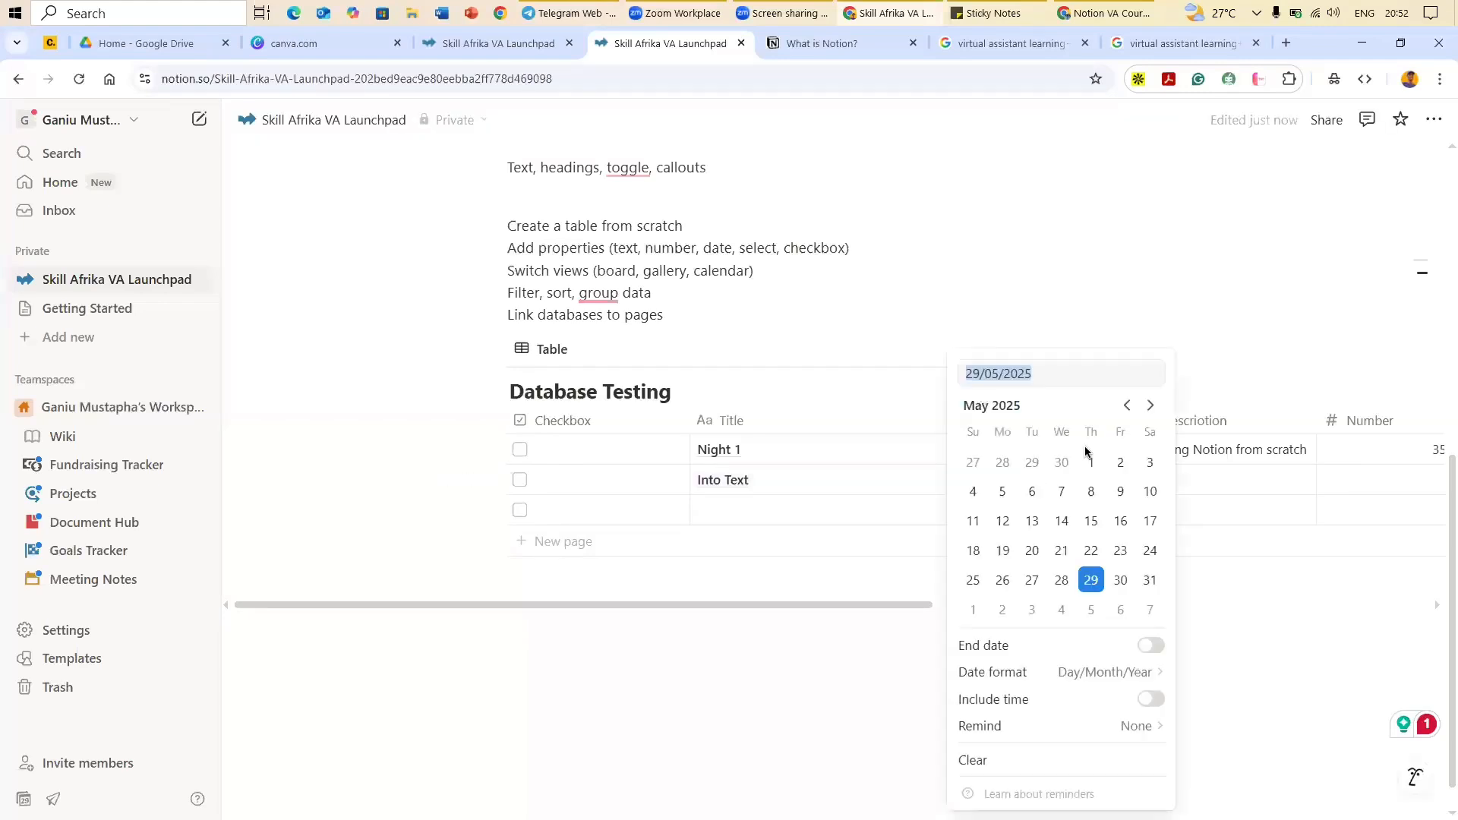
pyautogui.click(1098, 583)
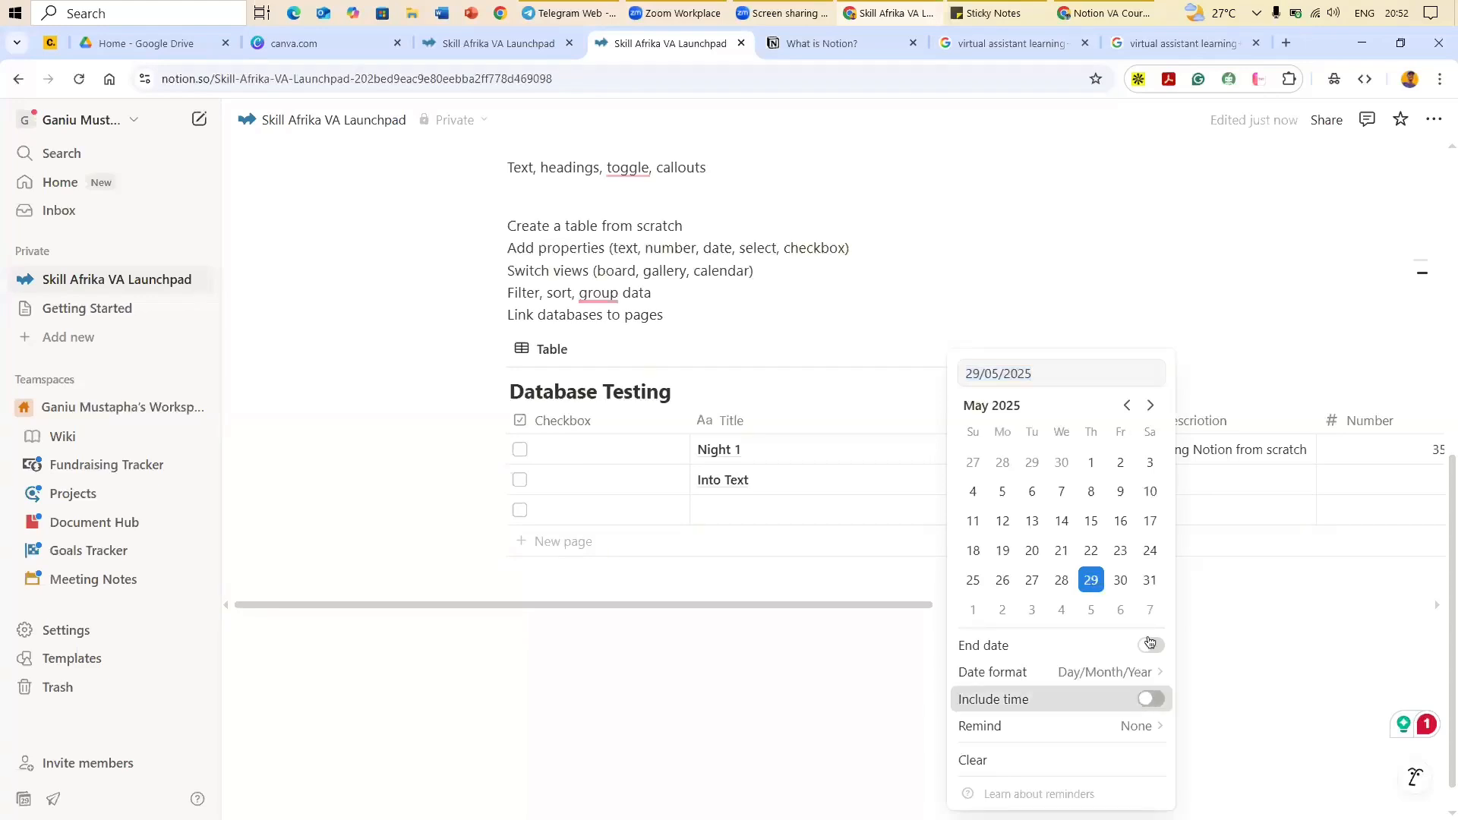
pyautogui.click(1146, 700)
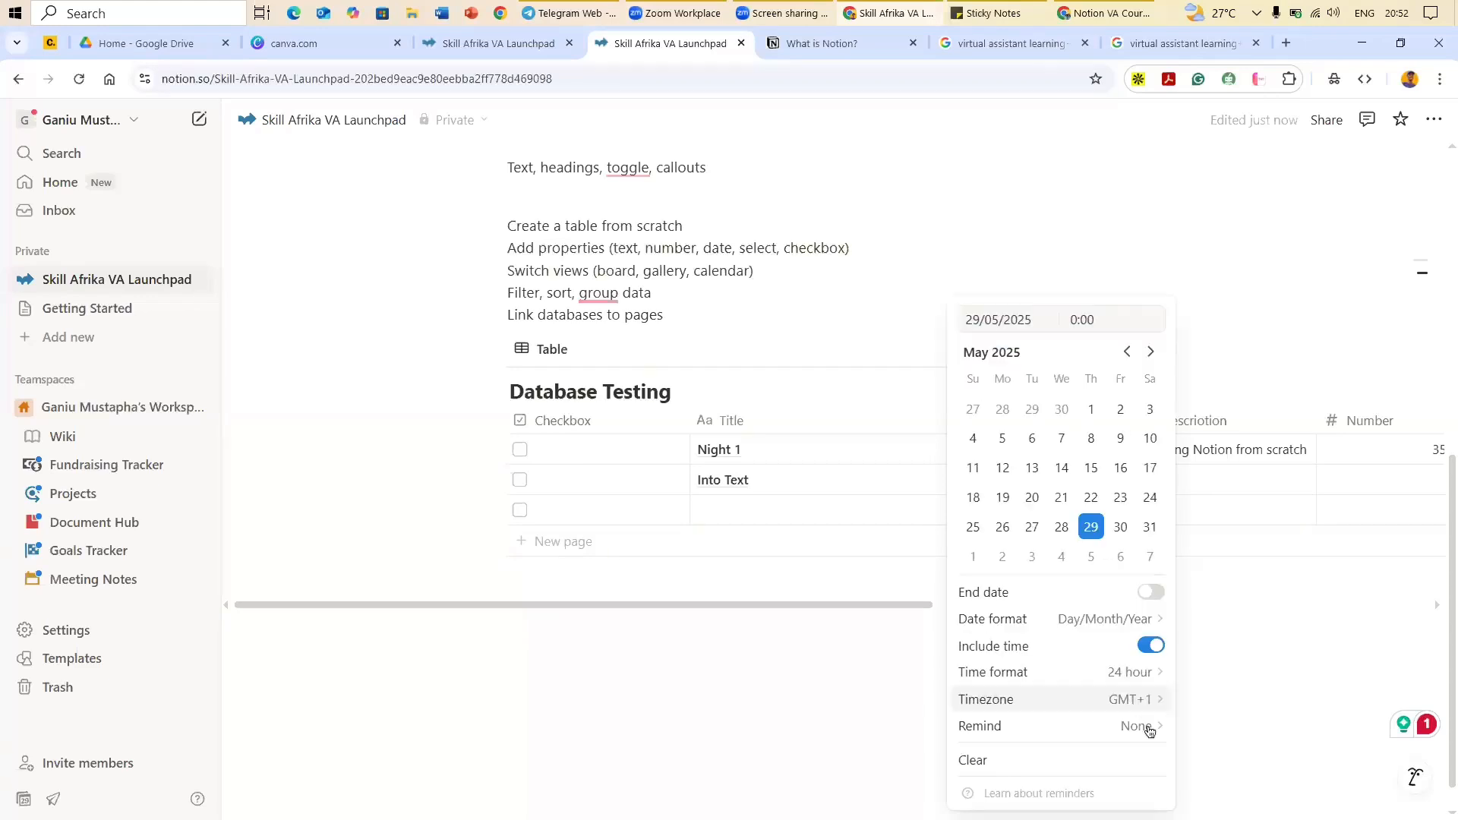
pyautogui.doubleClick(1100, 319)
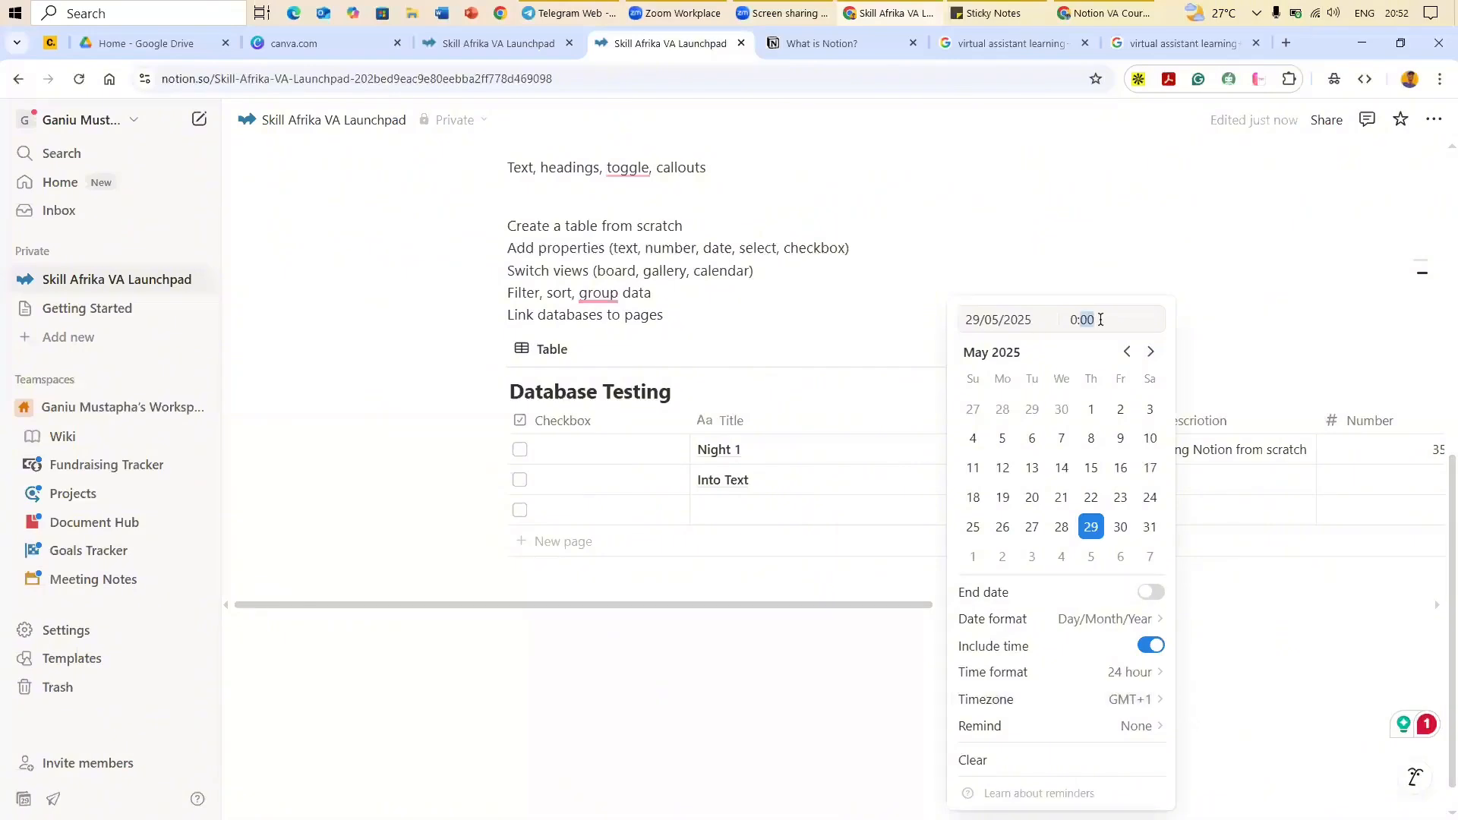
pyautogui.press('BackSpace')
pyautogui.press('BackSpace')
pyautogui.press('BackSpace')
pyautogui.write('2')
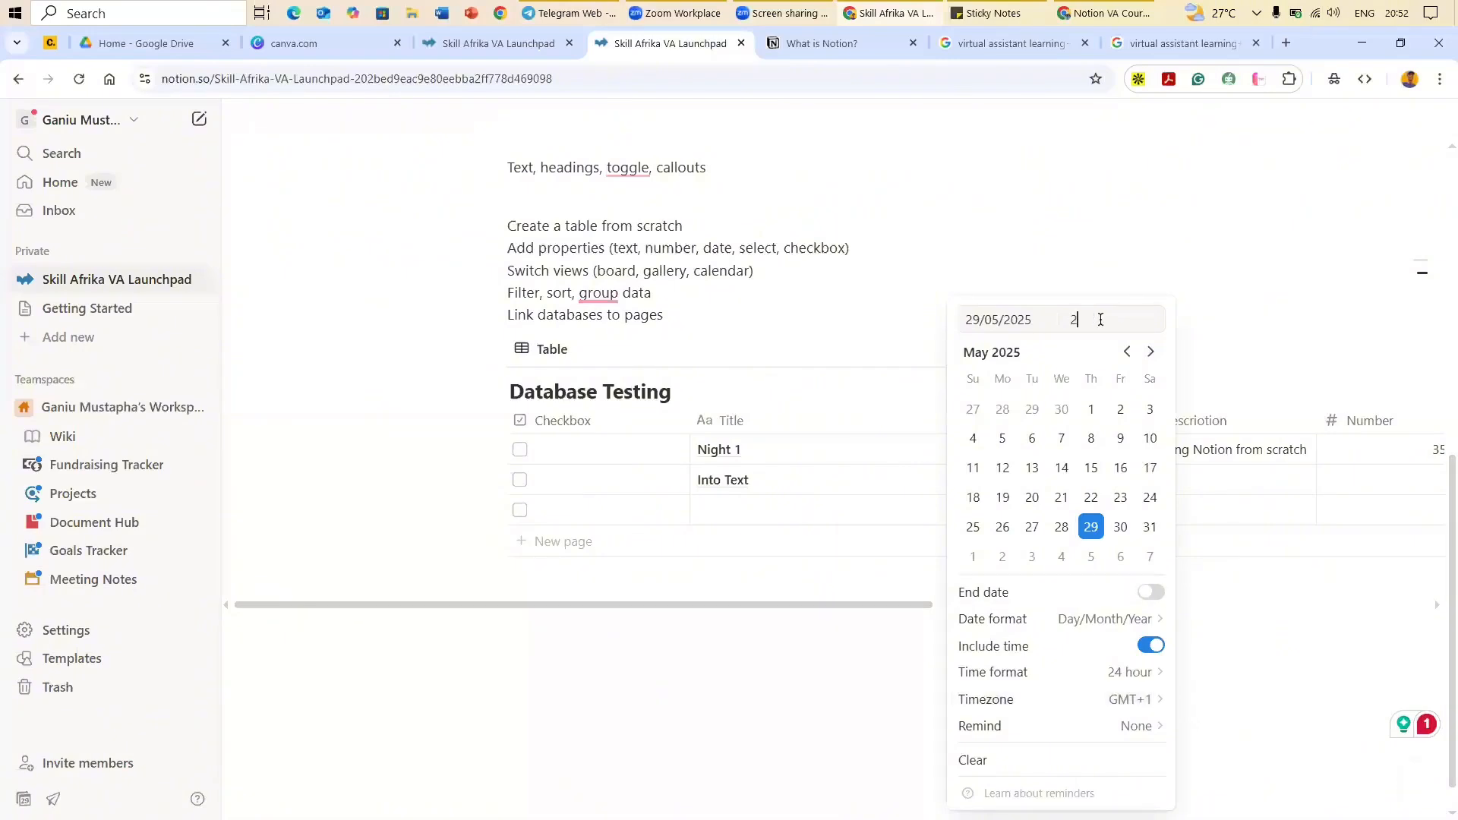
pyautogui.write('0:00')
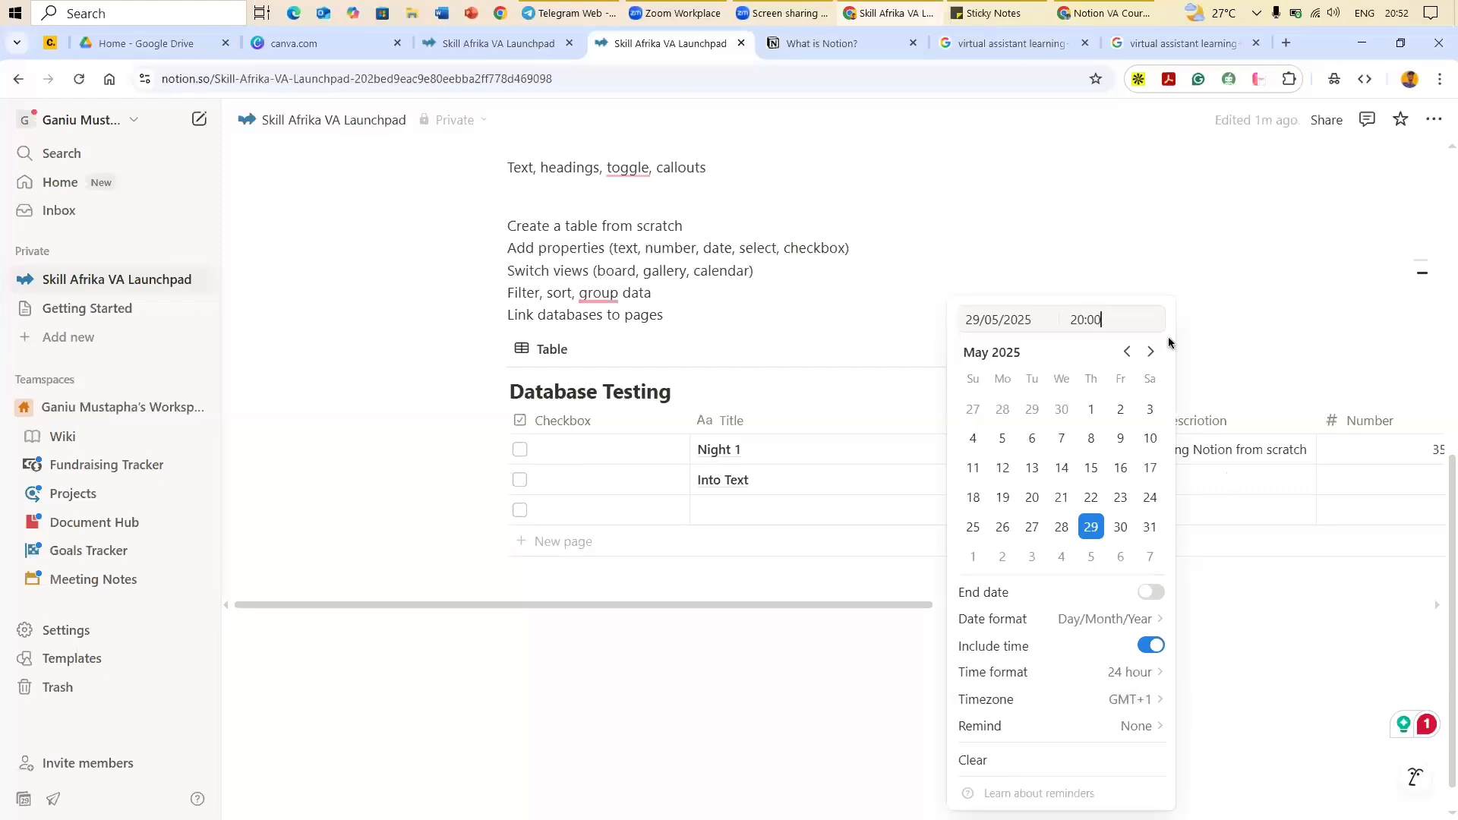
pyautogui.press('Return')
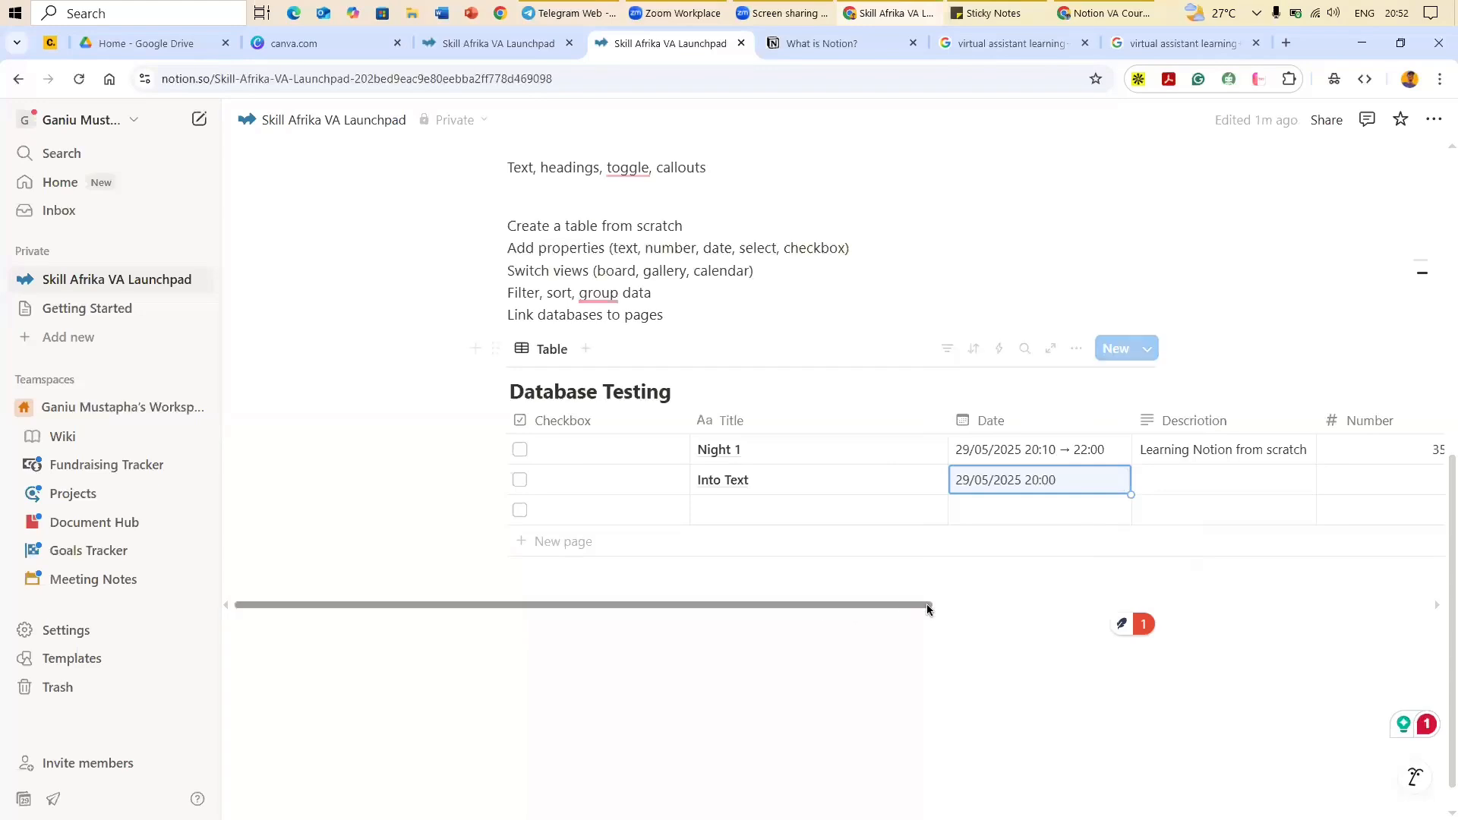
# Step: Enter "Building database from scratch using notion" as the description of the Into Text row
pyautogui.hscroll(3, 1008, 482)
pyautogui.click(1008, 477)
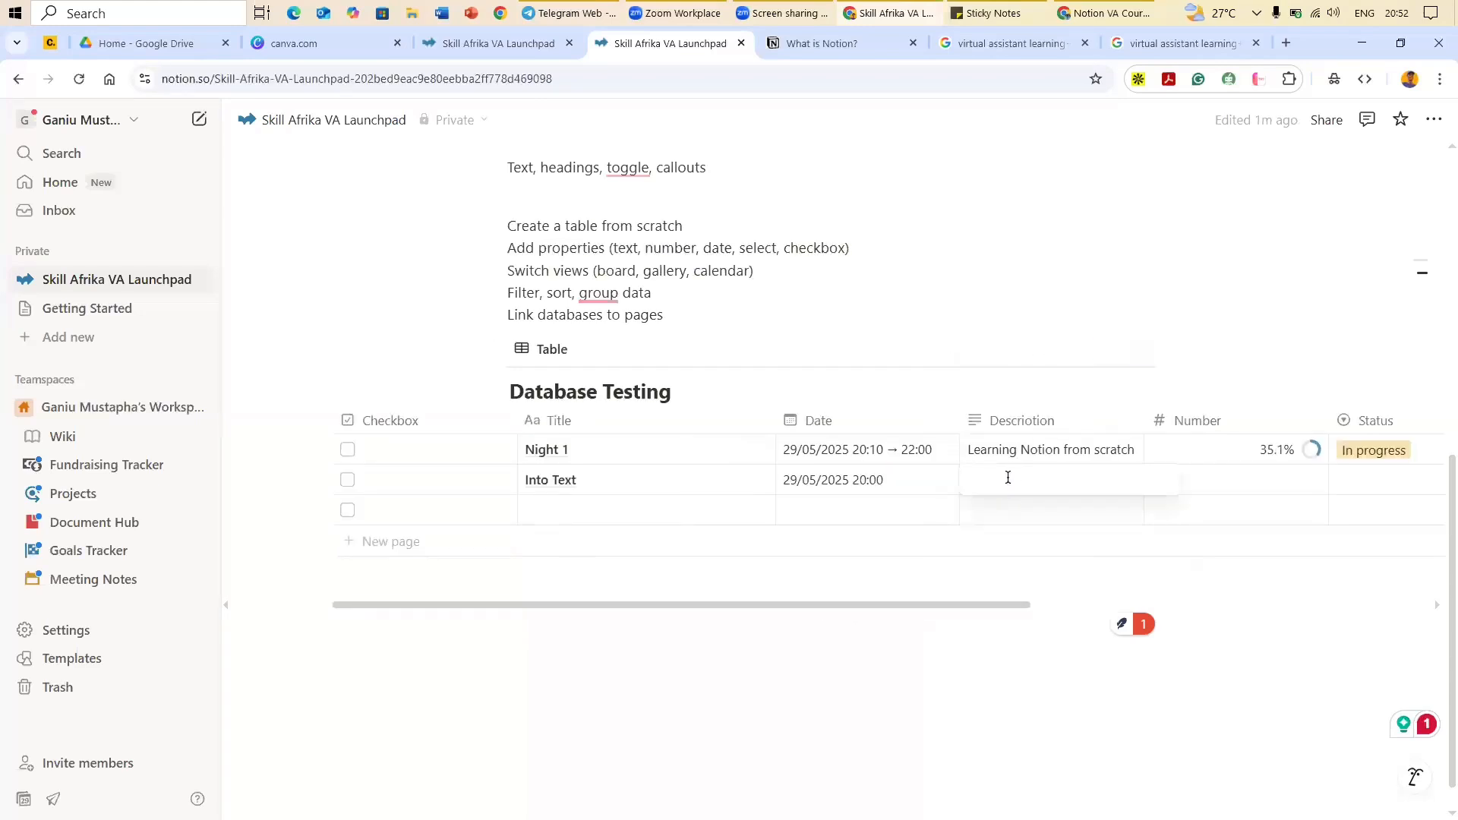
pyautogui.write('Building')
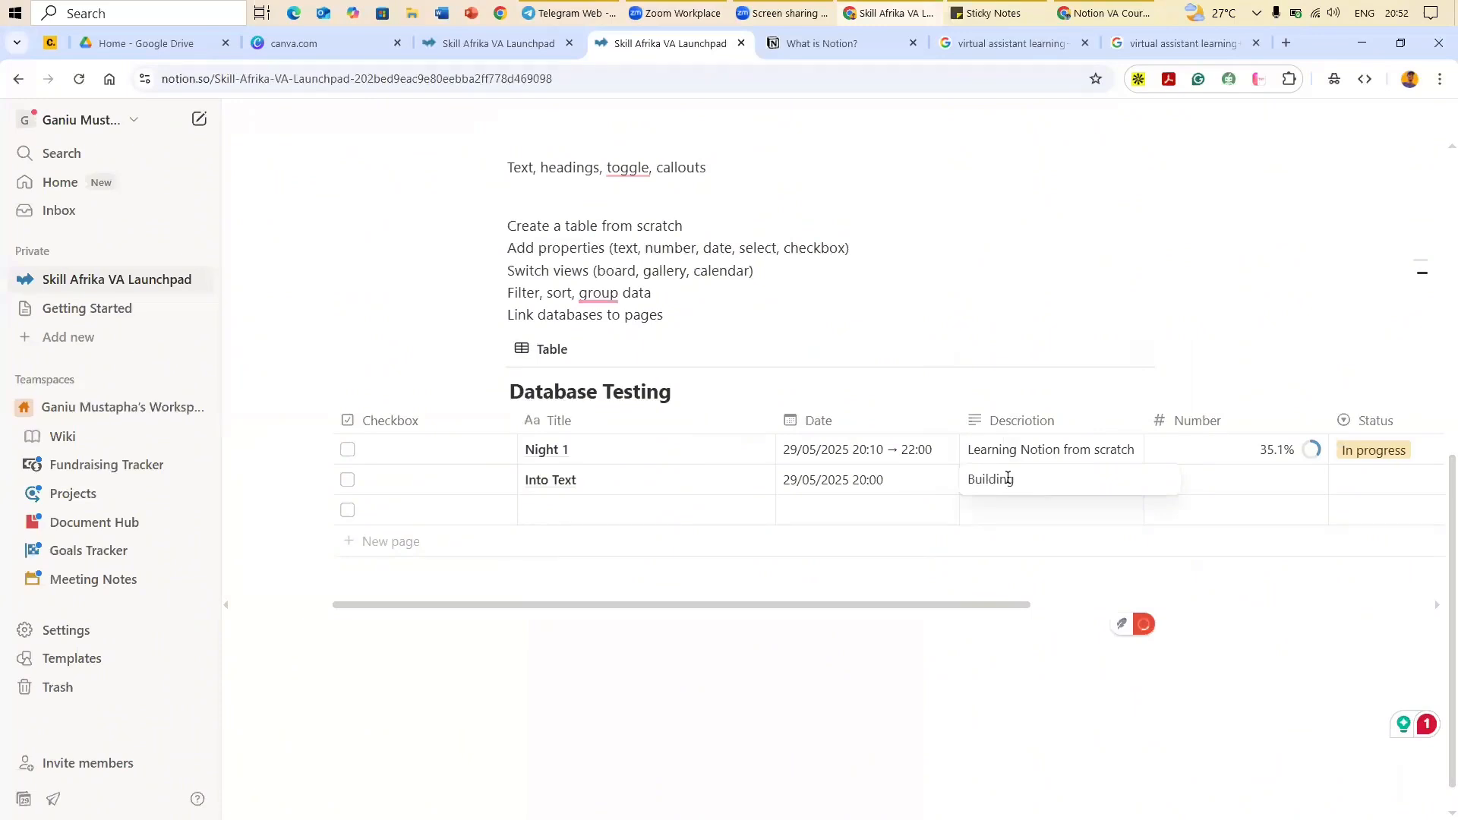
pyautogui.write(' database from scratch using notion')
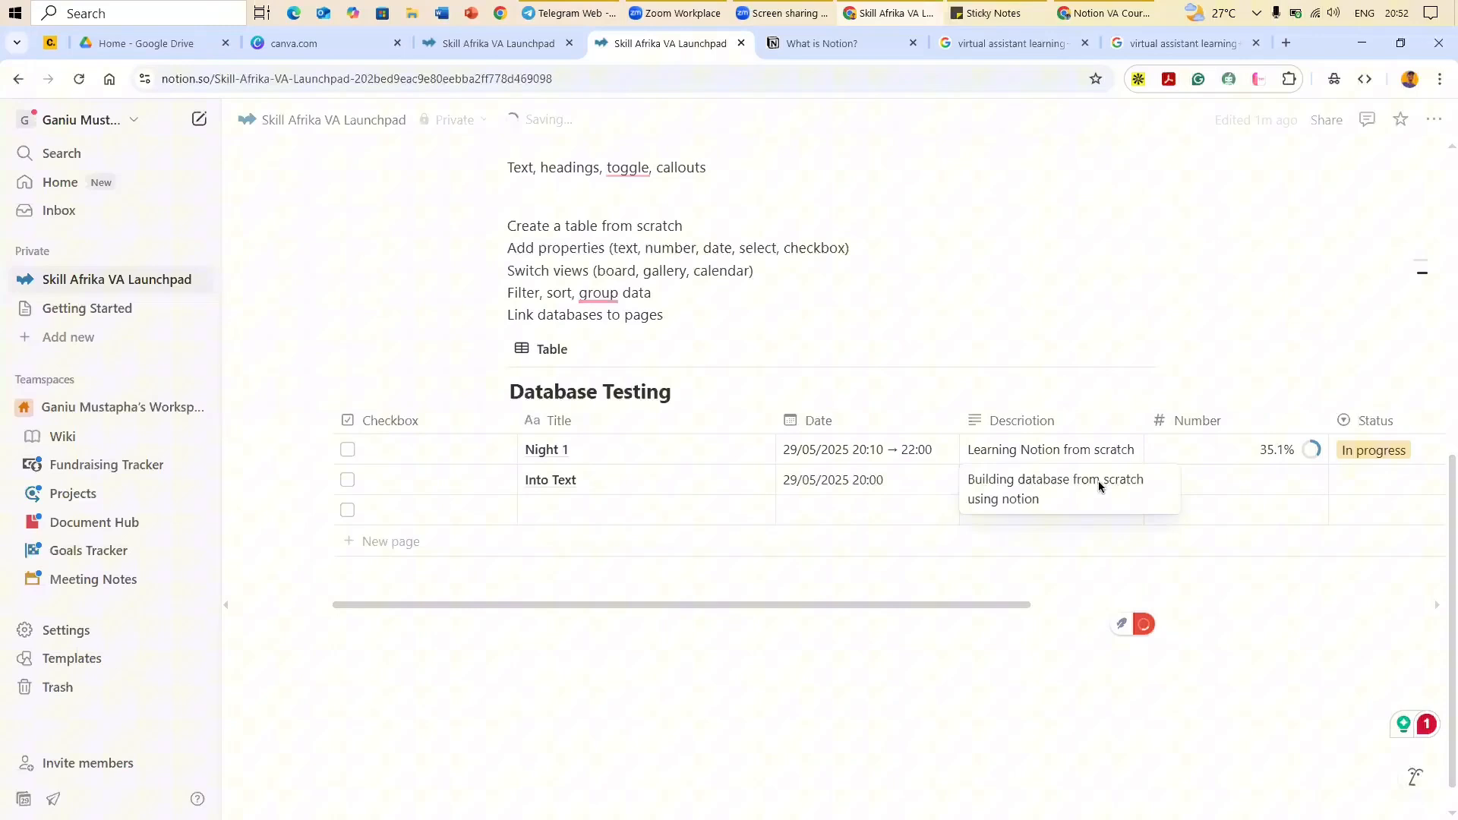
pyautogui.press('Escape')
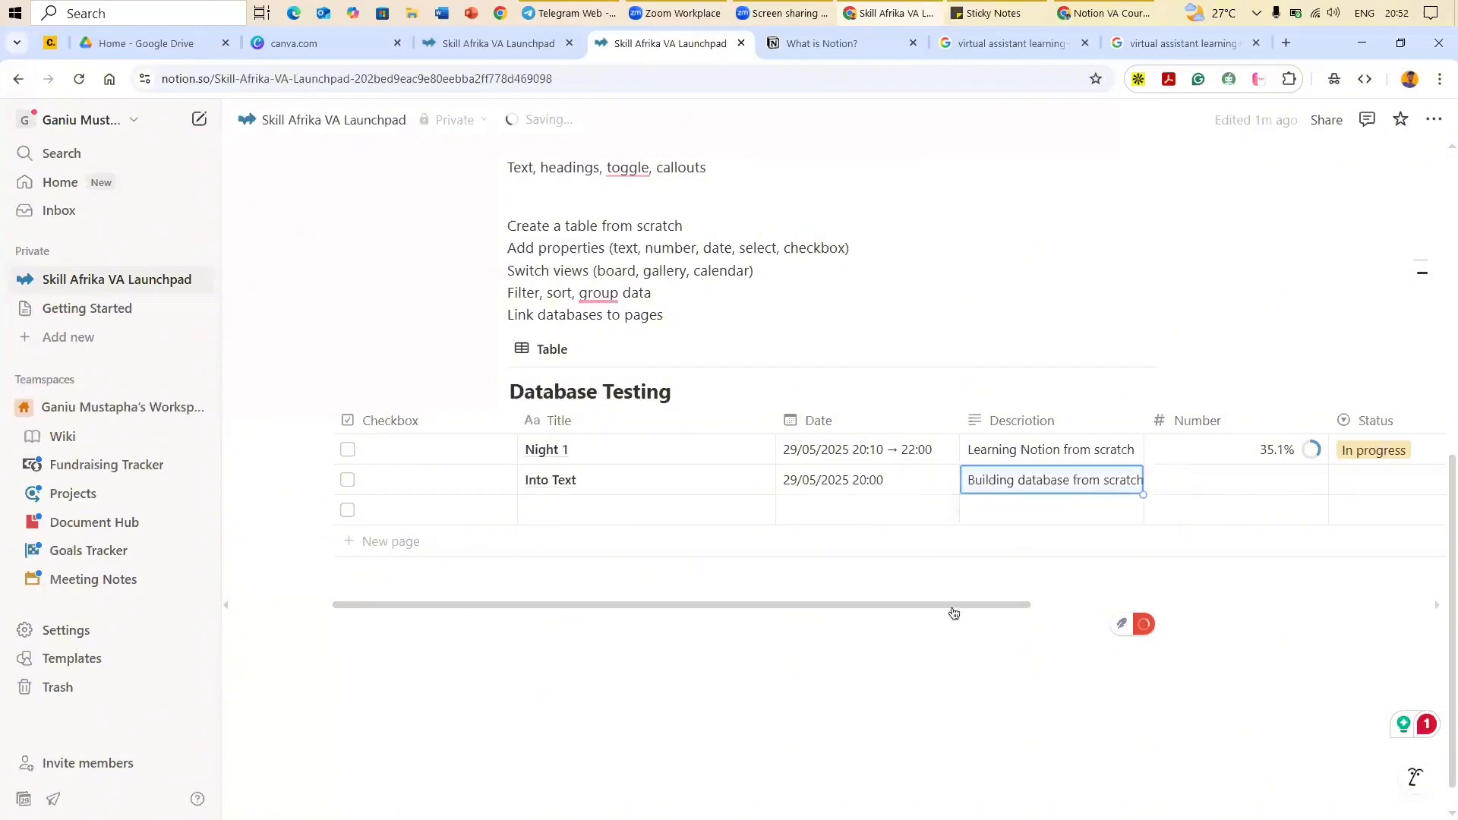
# Step: Set the Into Text row's Number to 75.1% and its Status to In progress
pyautogui.hscroll(3, 1048, 488)
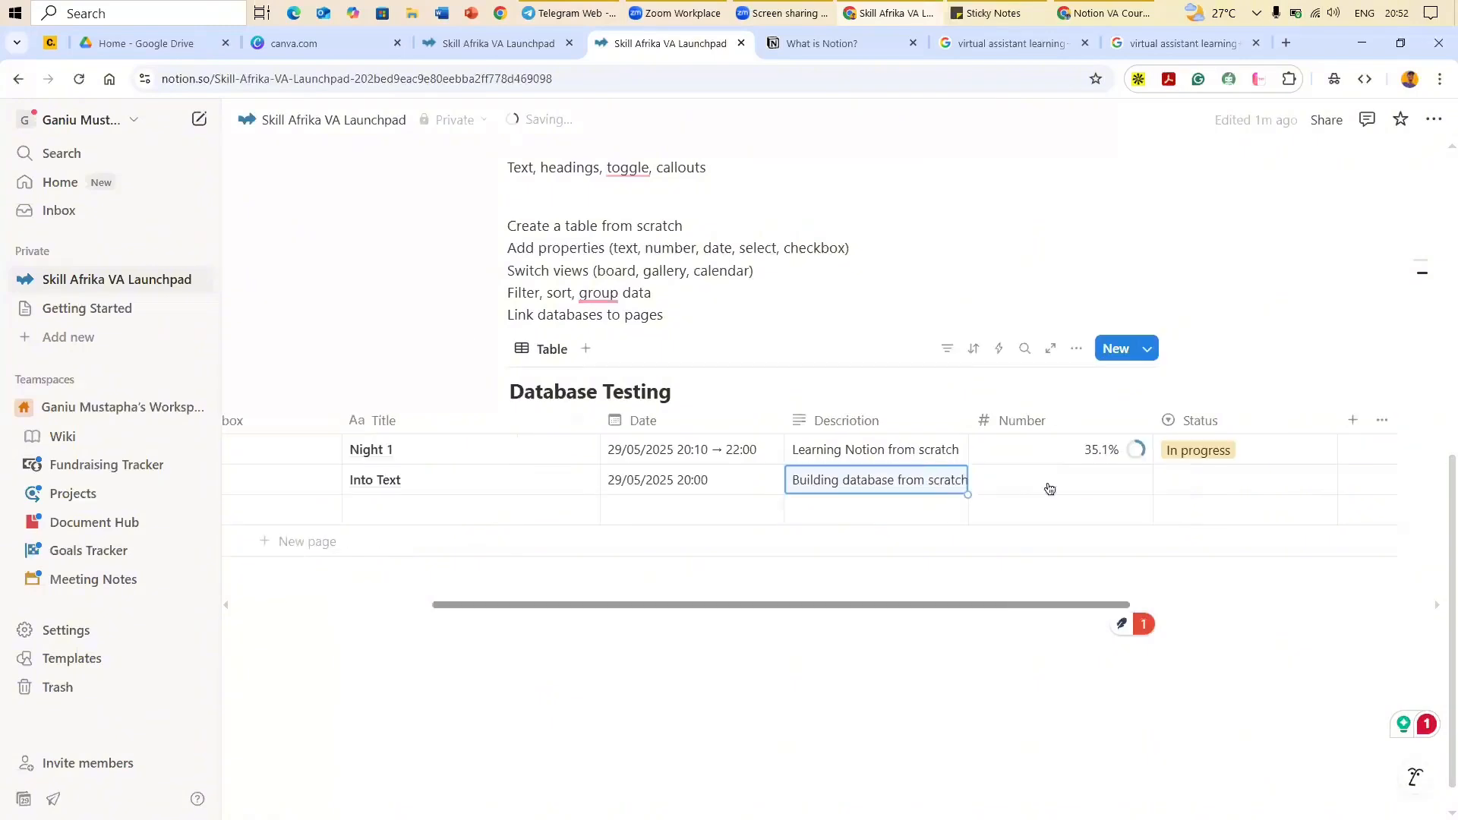
pyautogui.click(1048, 482)
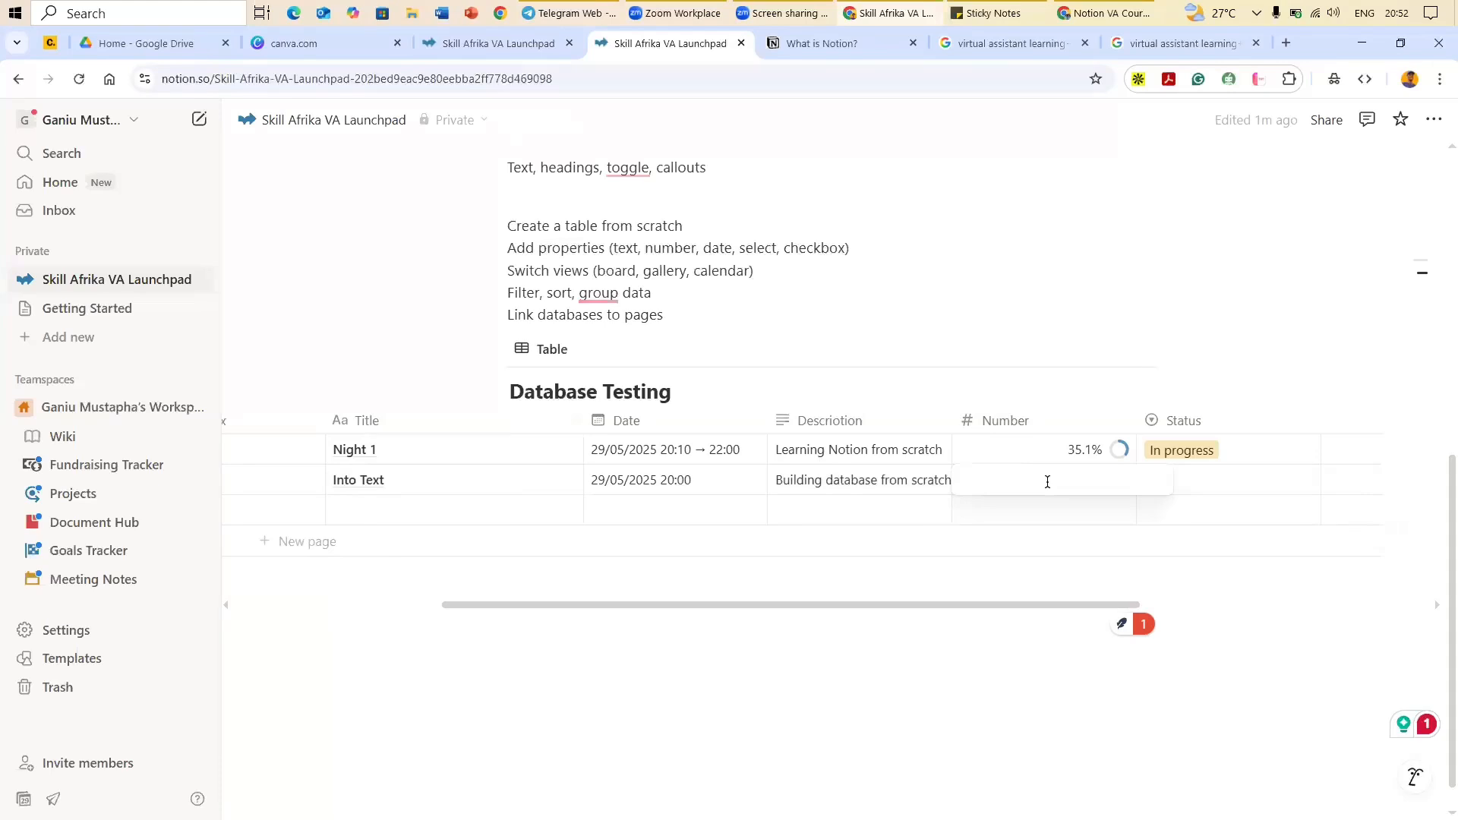
pyautogui.write('75')
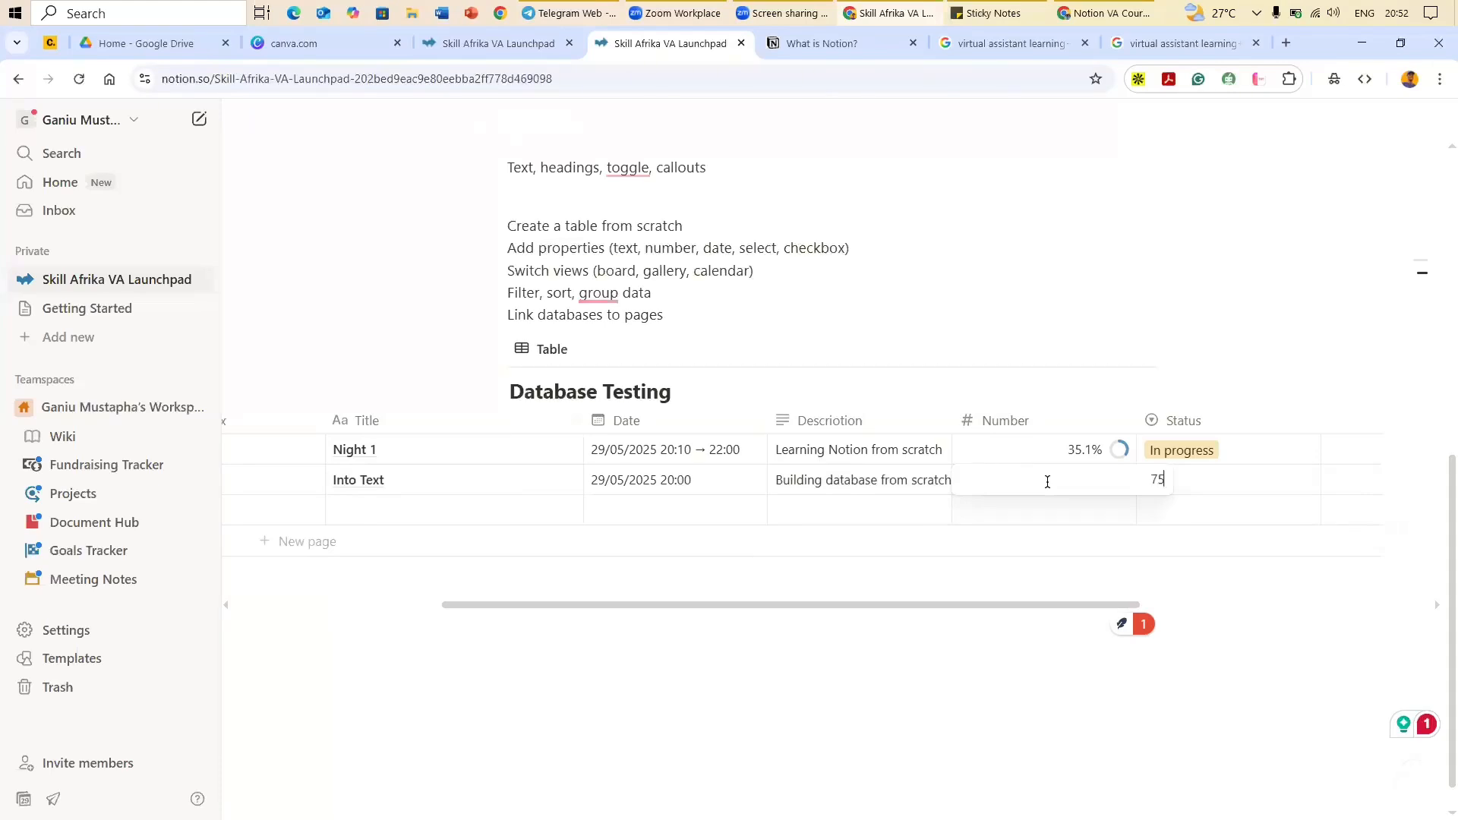
pyautogui.press('BackSpace')
pyautogui.write('5%')
pyautogui.press('BackSpace')
pyautogui.write('.1')
pyautogui.press('Return')
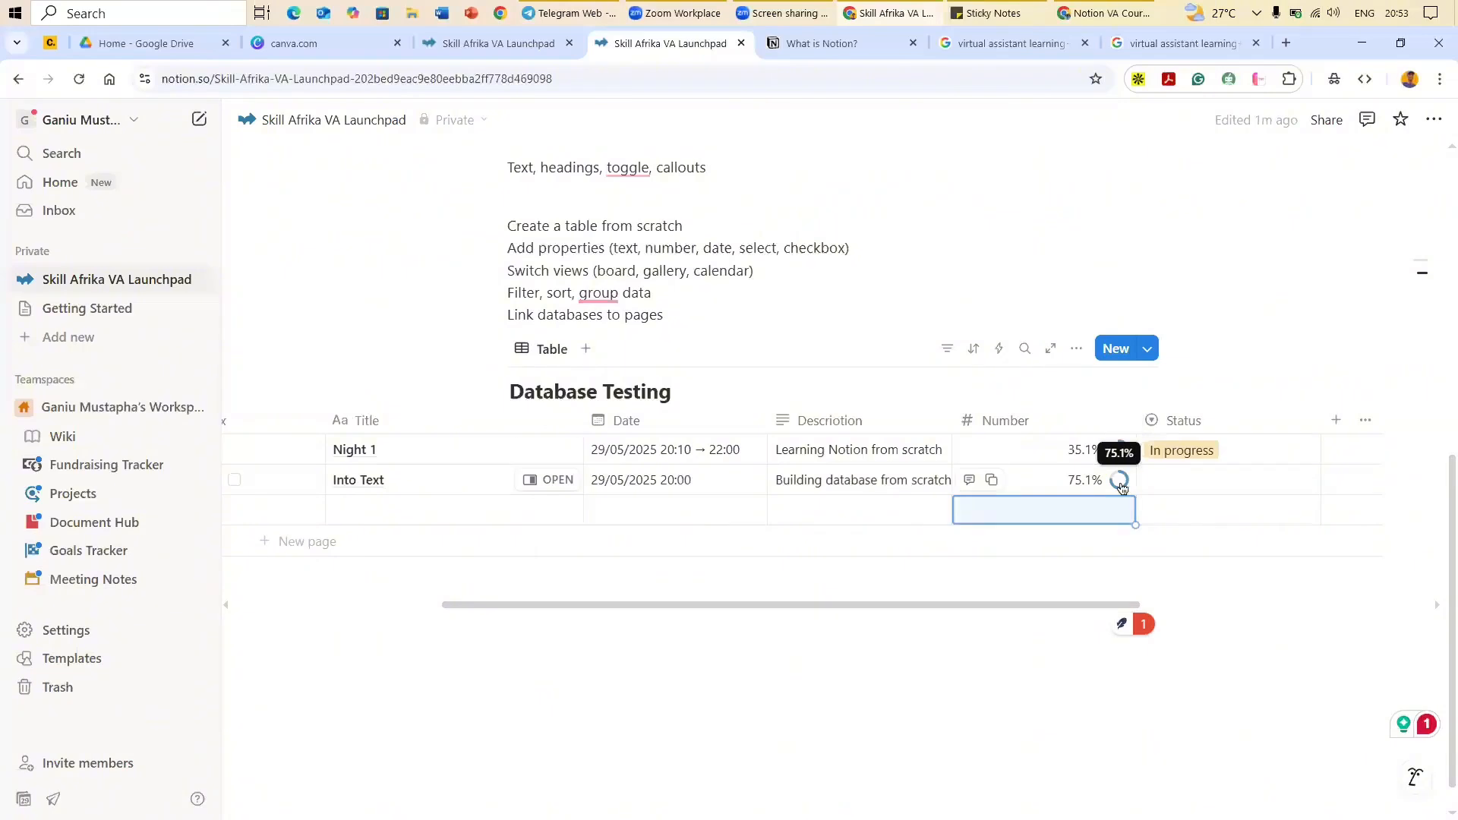
pyautogui.click(1248, 486)
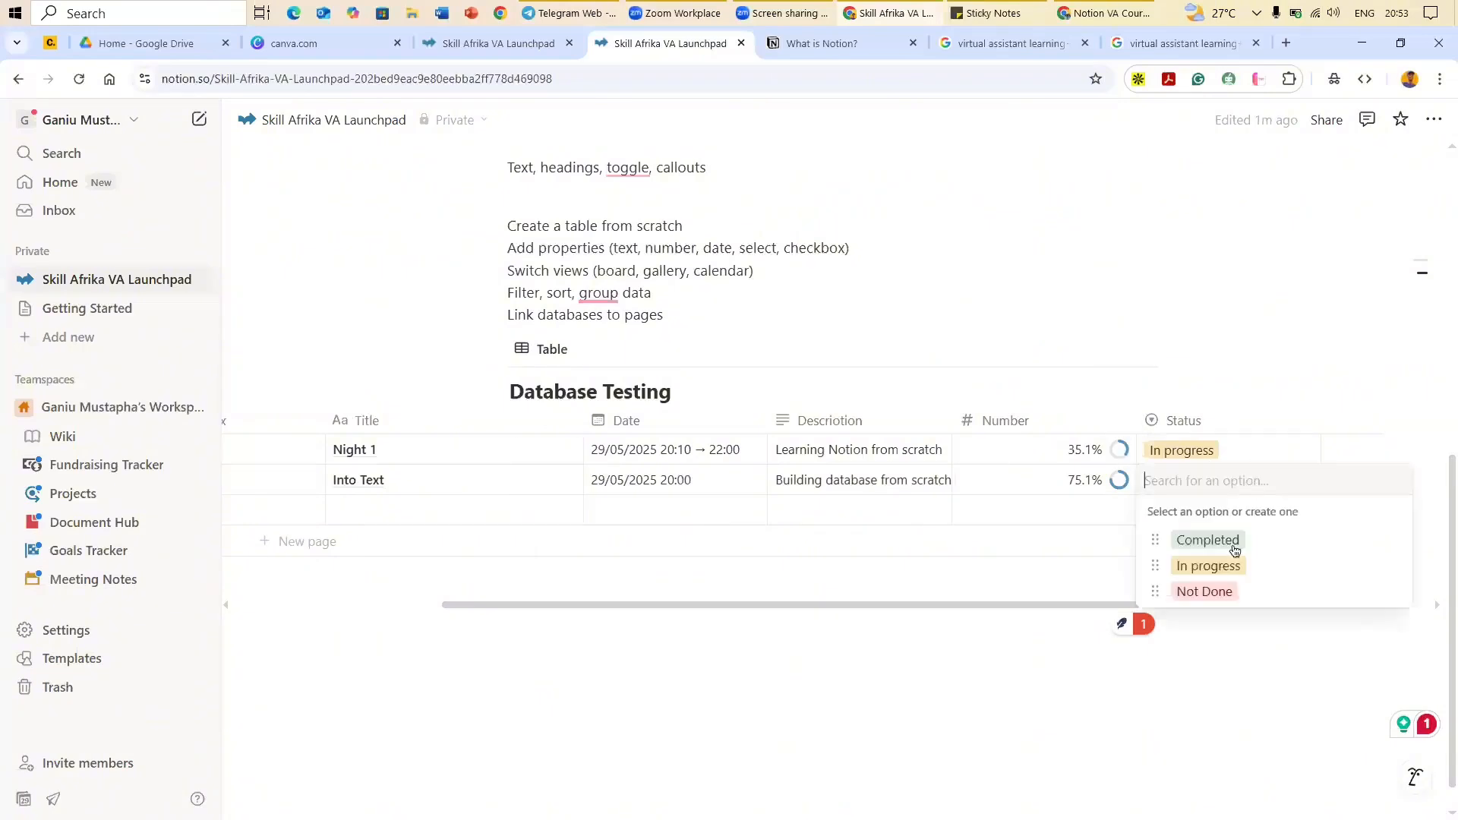
pyautogui.press('Escape')
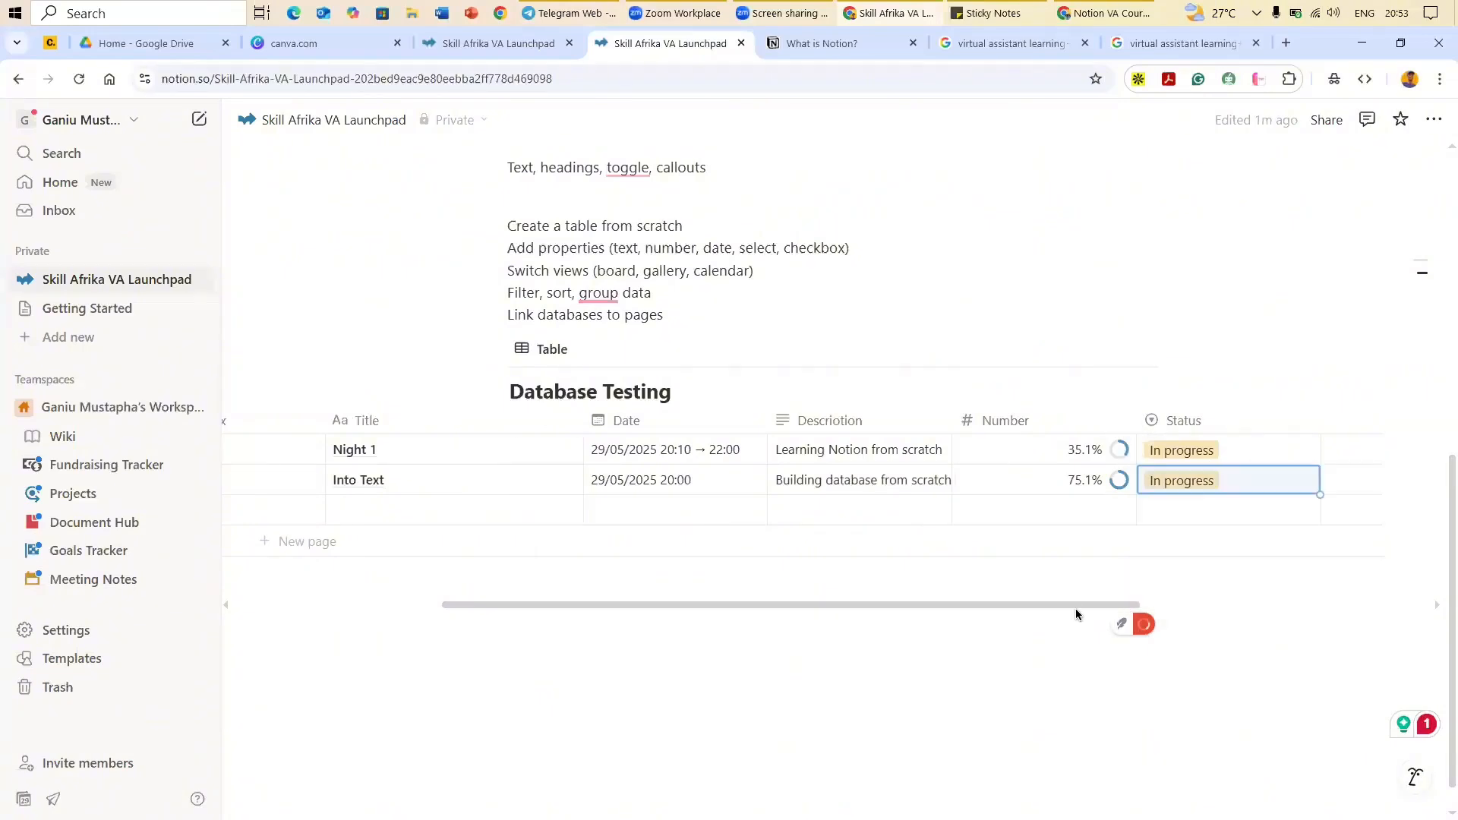
# Step: Review the two filled rows across all columns of the Database Testing table, from Checkbox to Status
pyautogui.moveTo(863, 626); pyautogui.dragTo(1031, 632)
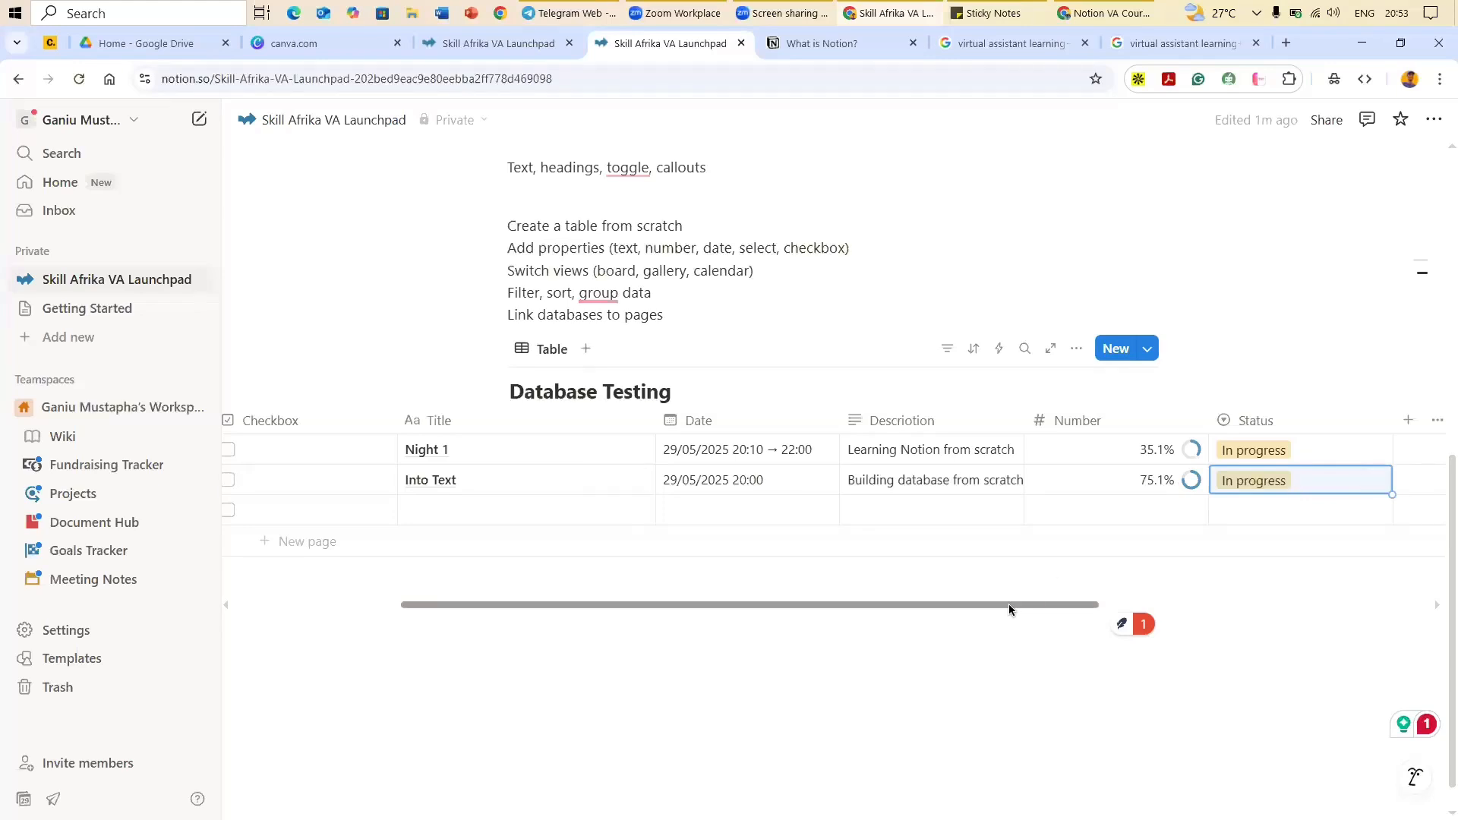
pyautogui.moveTo(1008, 603); pyautogui.dragTo(837, 605)
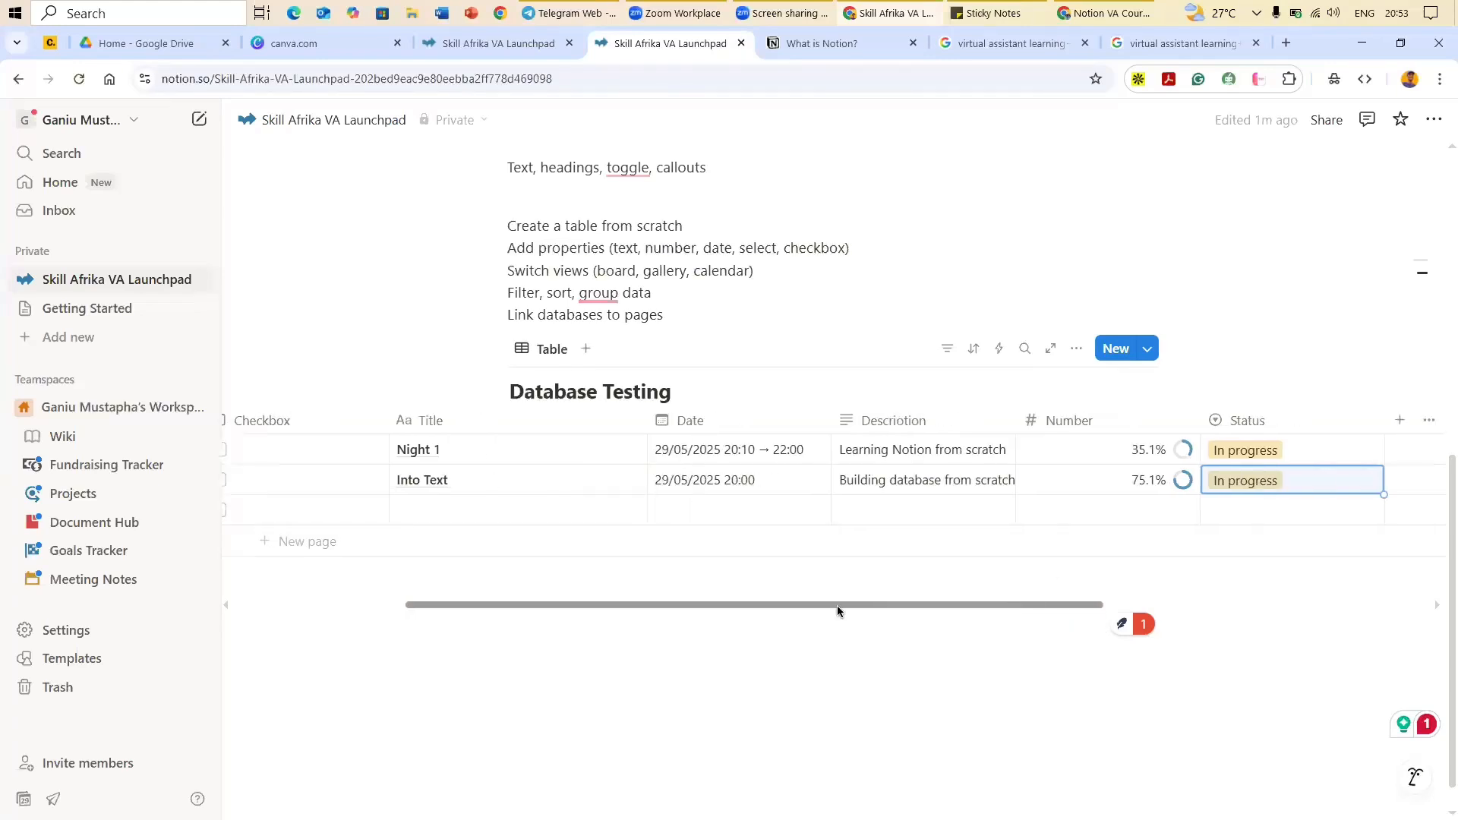
pyautogui.moveTo(1143, 642); pyautogui.dragTo(422, 51)
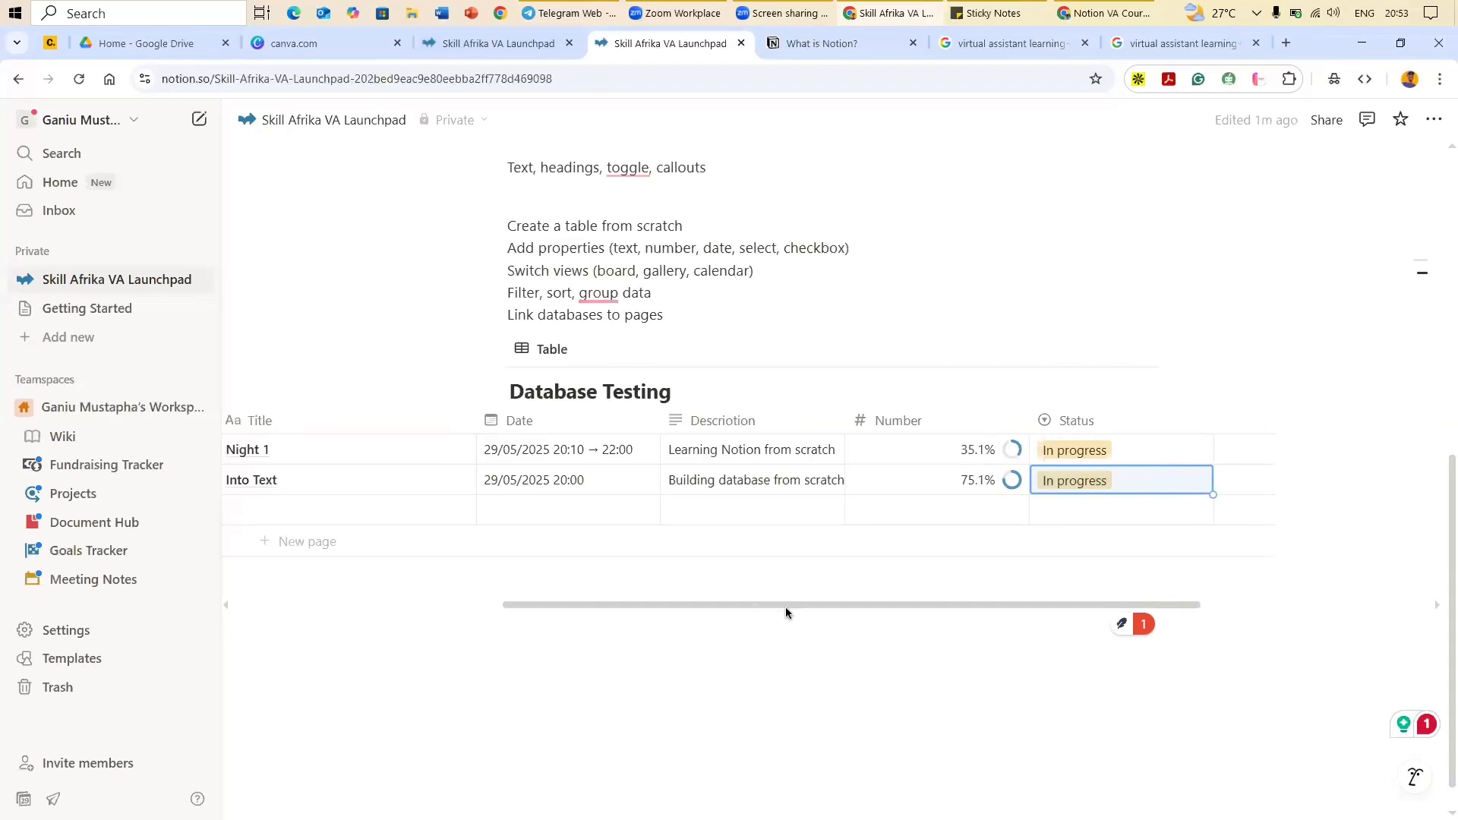
pyautogui.click(487, 612)
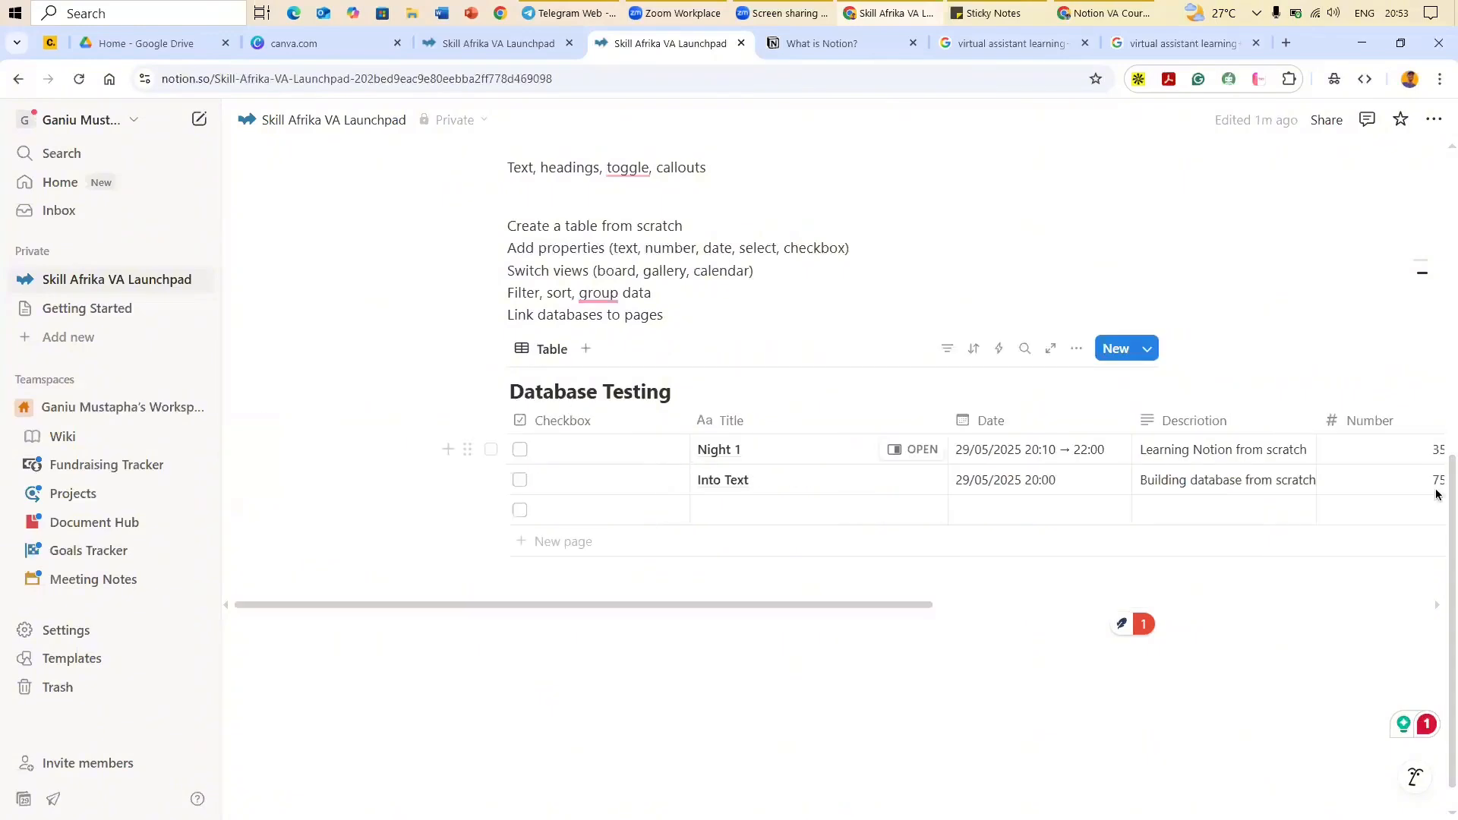
pyautogui.moveTo(876, 608); pyautogui.dragTo(945, 623)
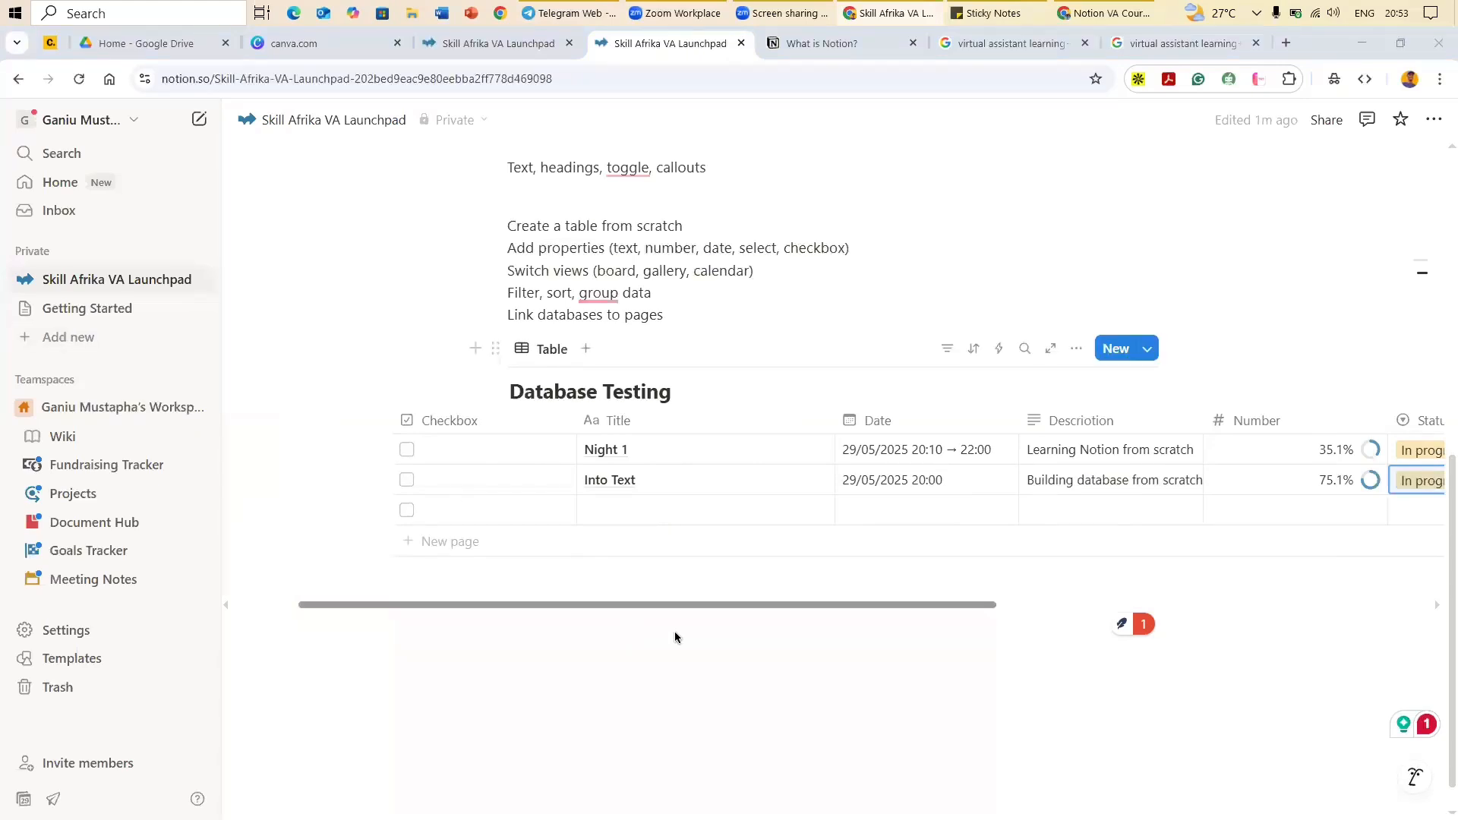
pyautogui.hscroll(3, 600, 508)
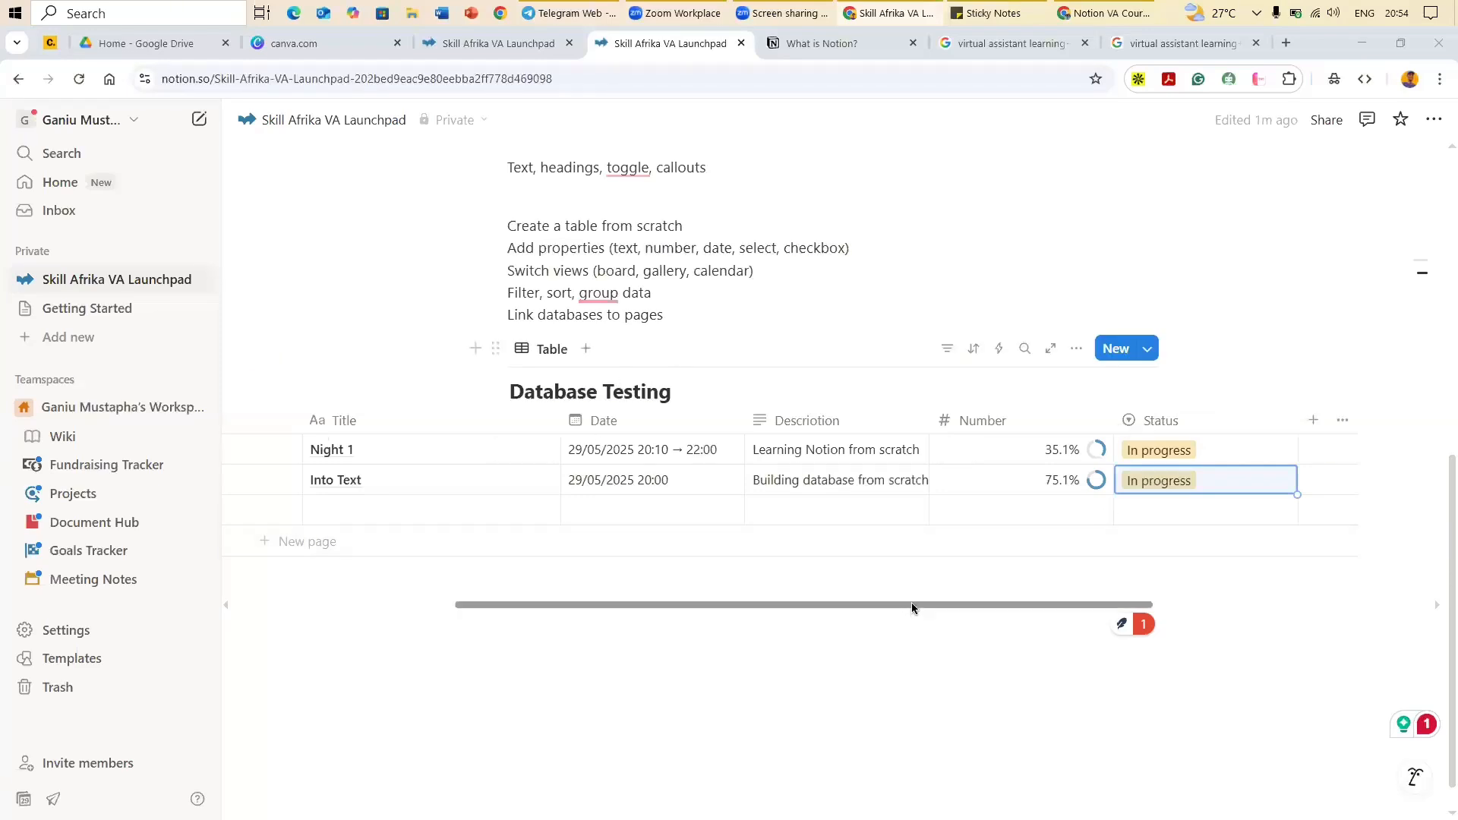
pyautogui.moveTo(765, 614); pyautogui.dragTo(559, 524)
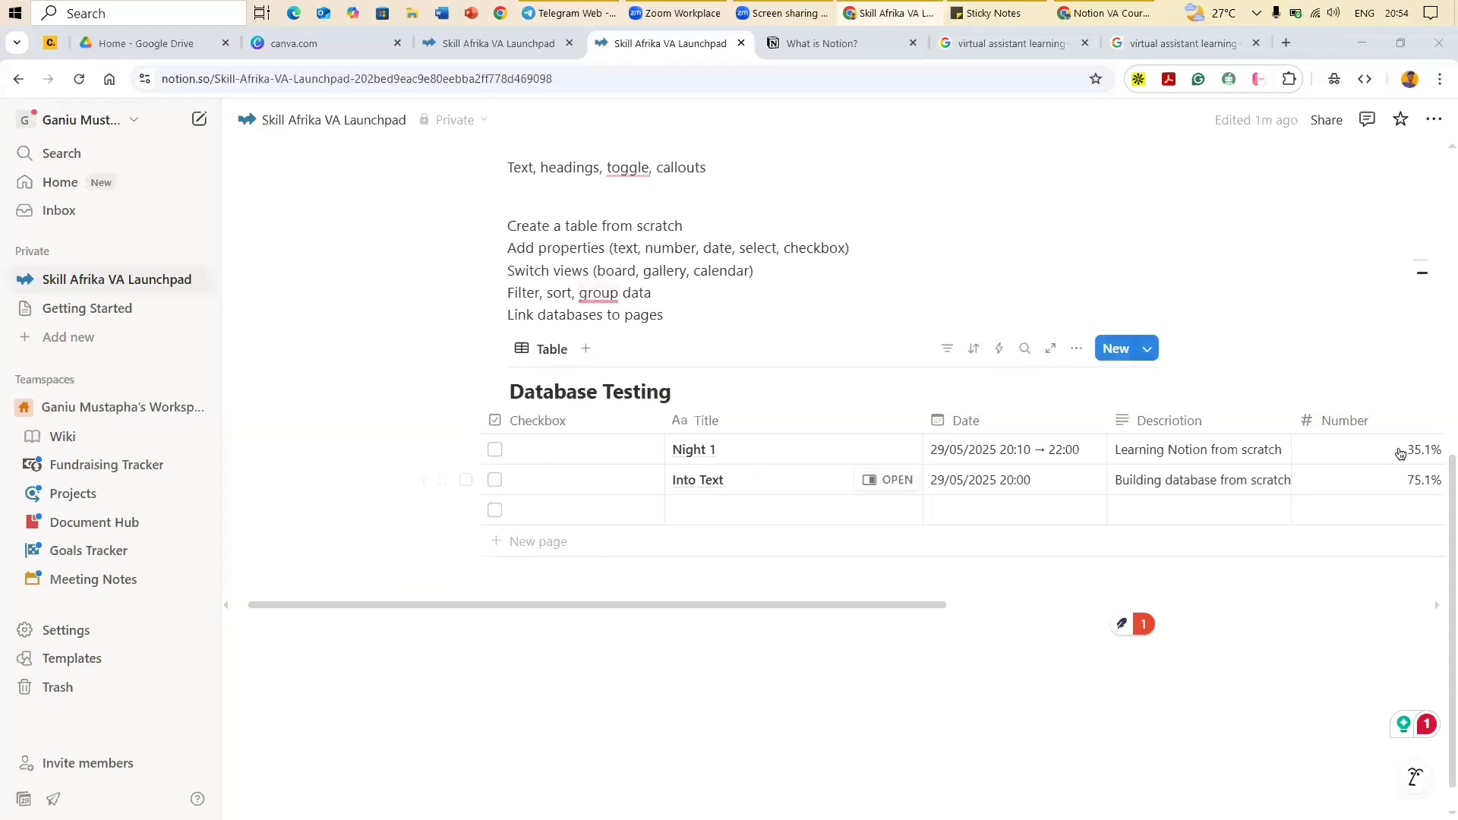
pyautogui.click(623, 269)
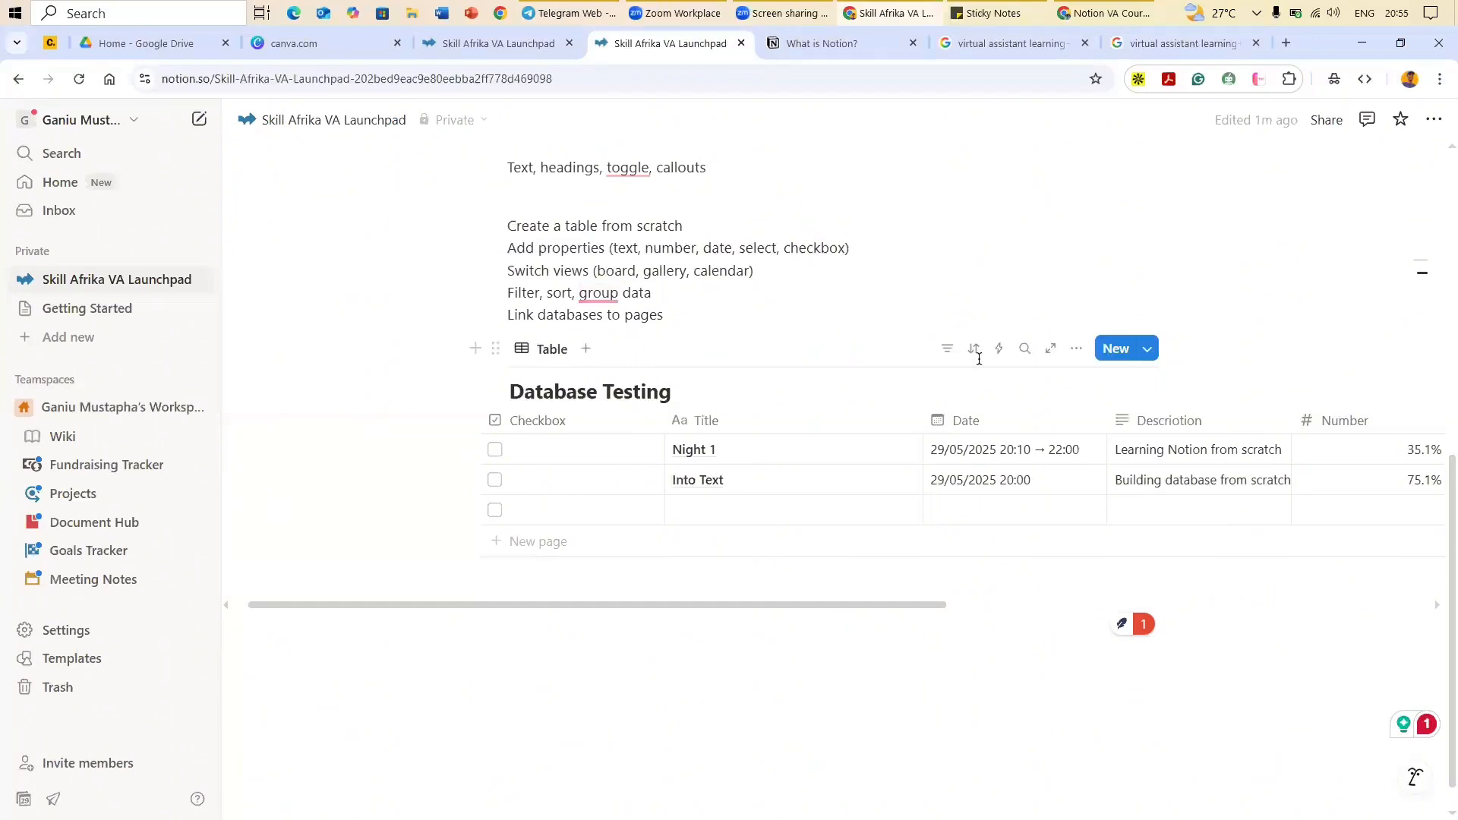
# Step: Change the Database Testing view's layout to Board and look through its status columns
pyautogui.click(1075, 349)
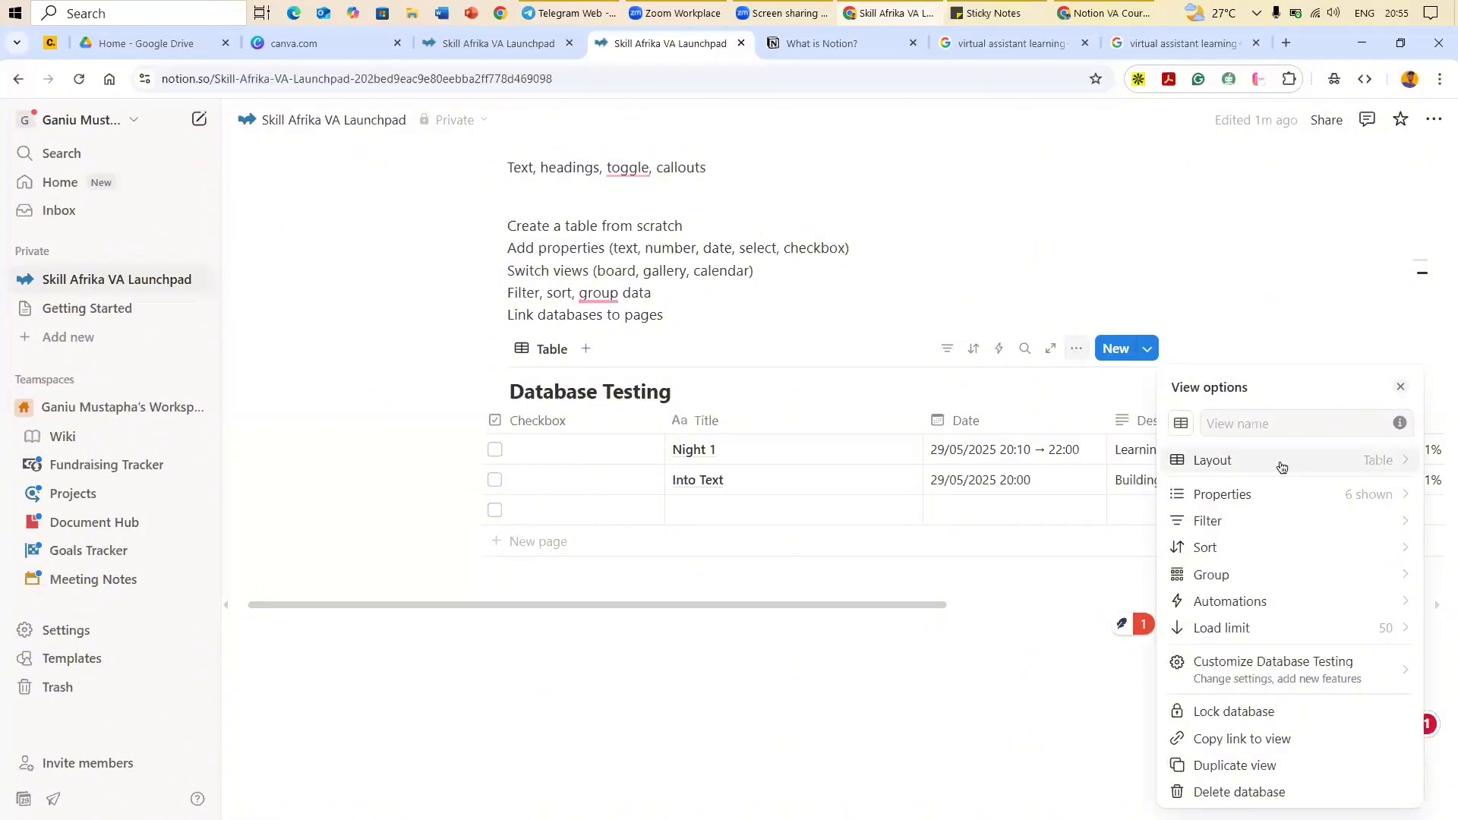
pyautogui.click(1384, 459)
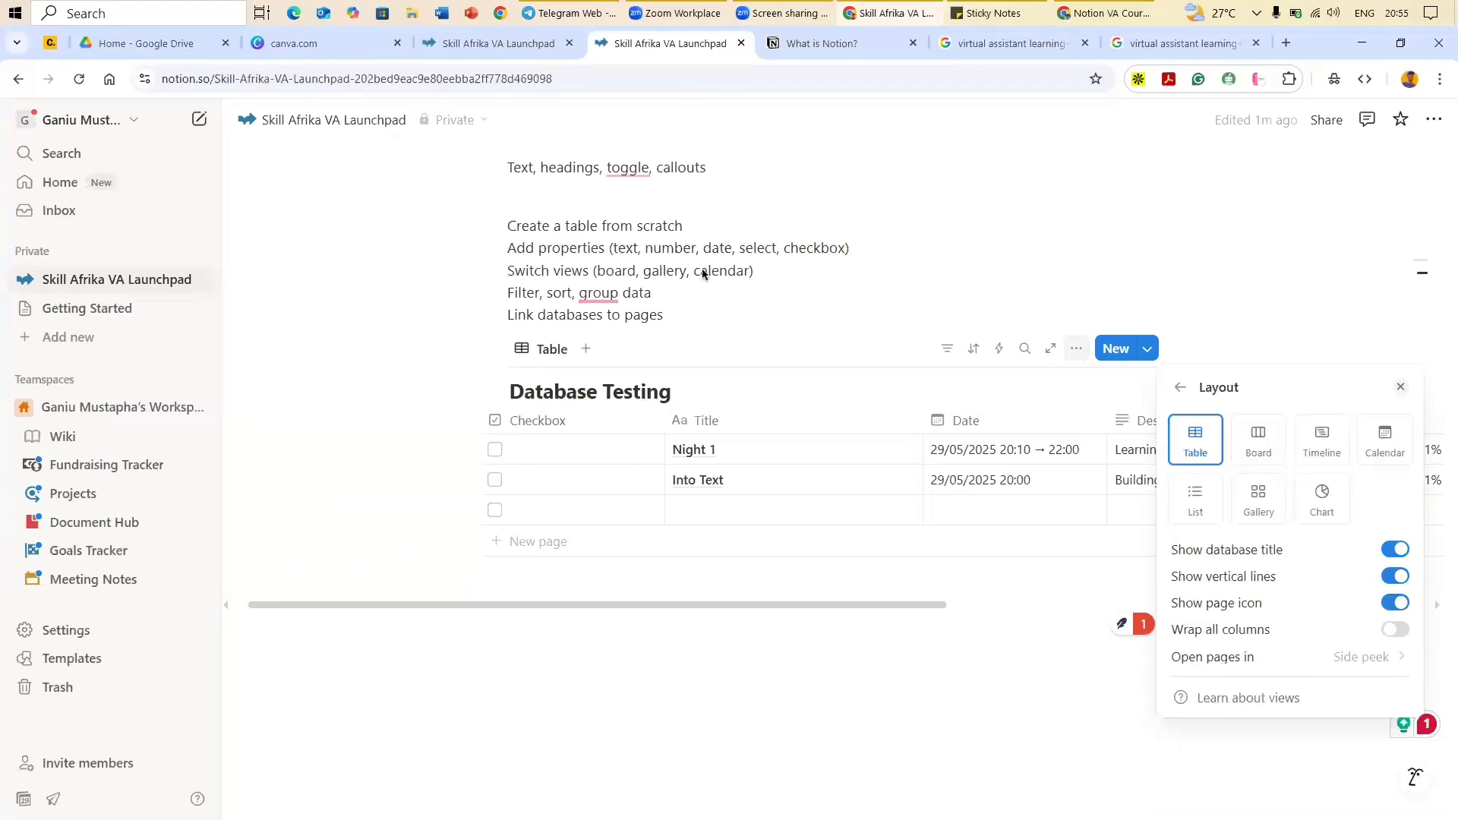
pyautogui.click(1259, 438)
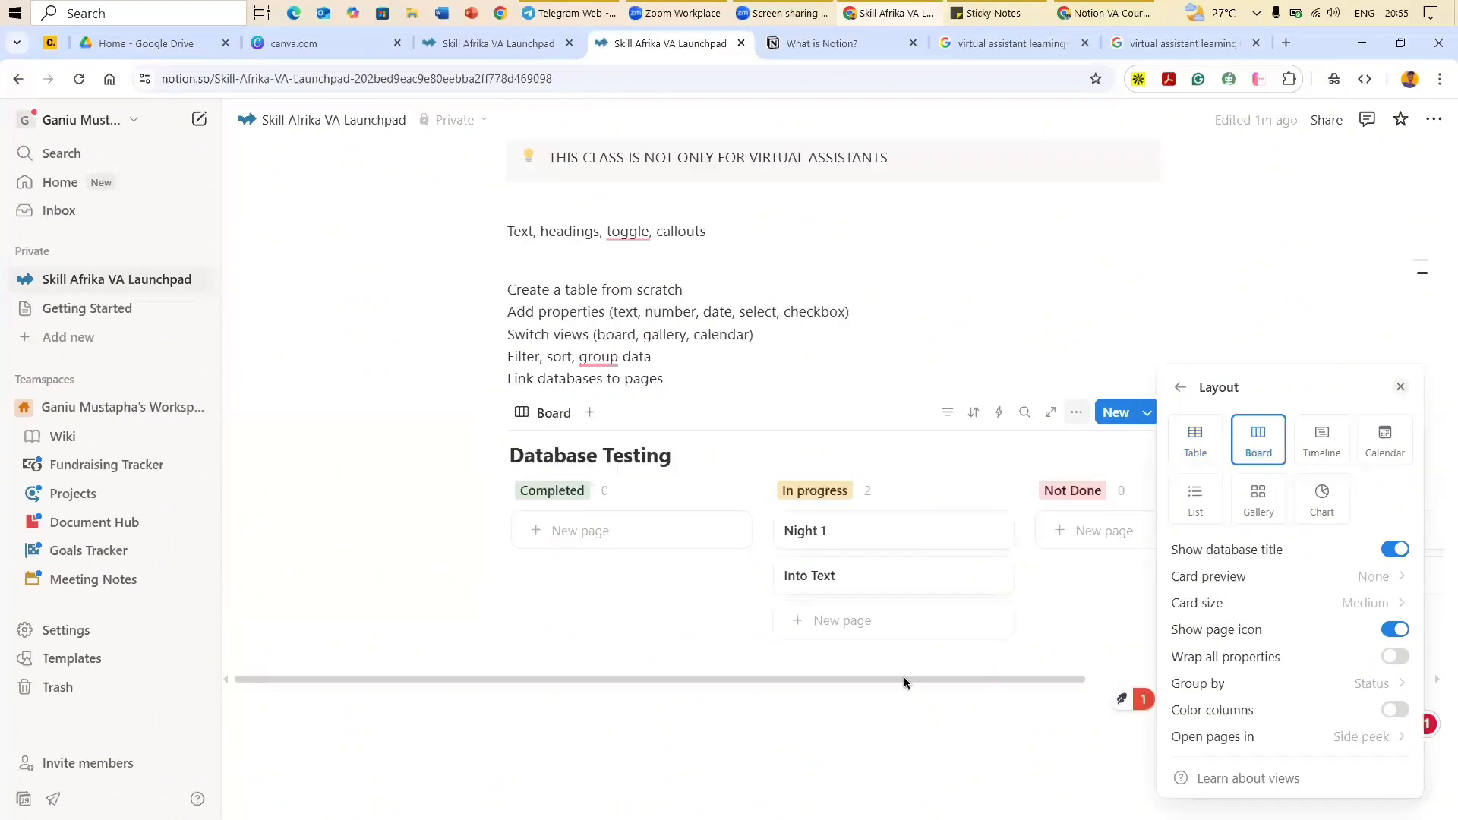
pyautogui.click(878, 708)
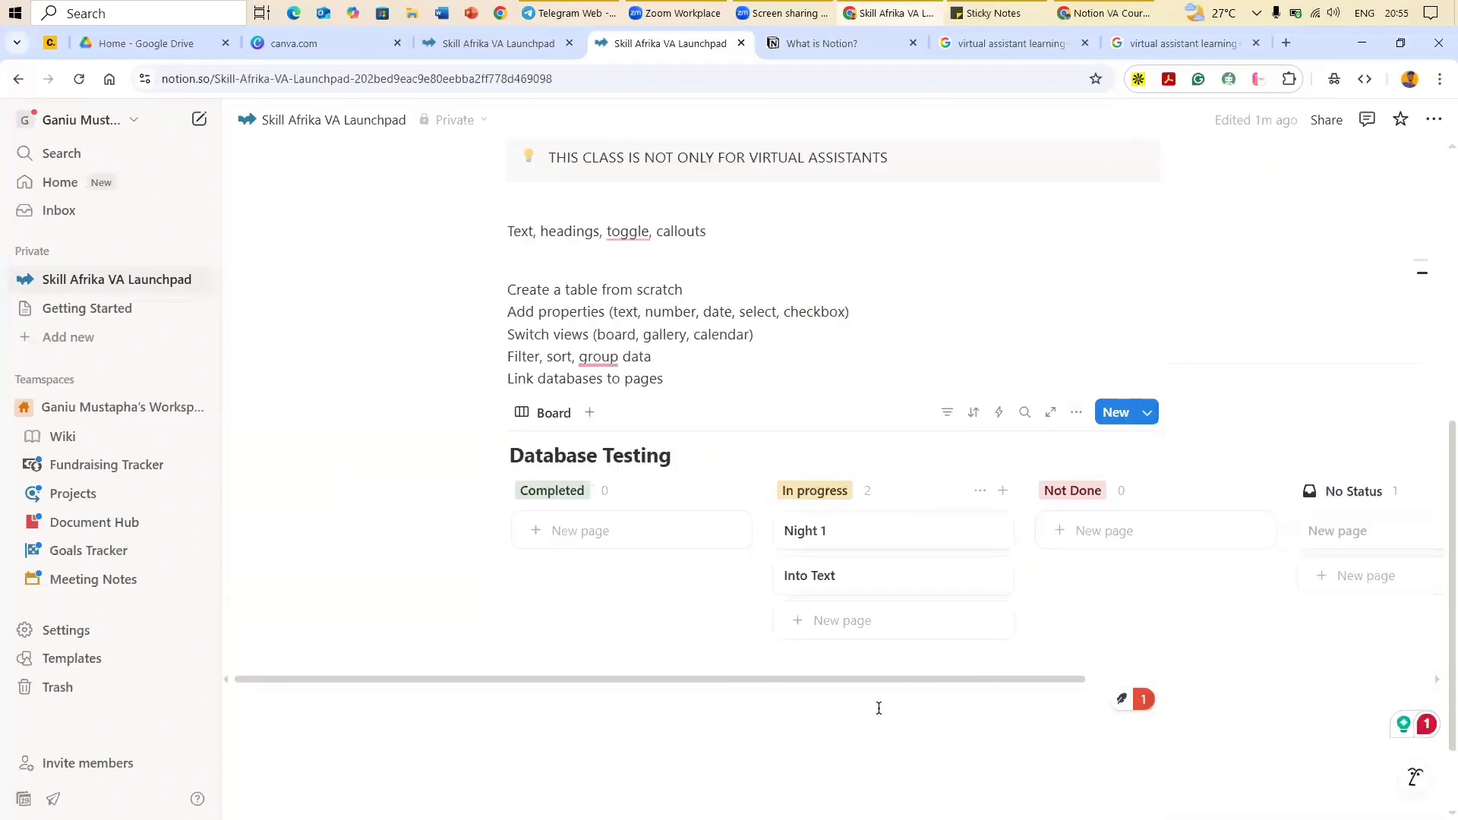
pyautogui.moveTo(1069, 680); pyautogui.dragTo(854, 684)
pyautogui.hscroll(3, 1044, 693)
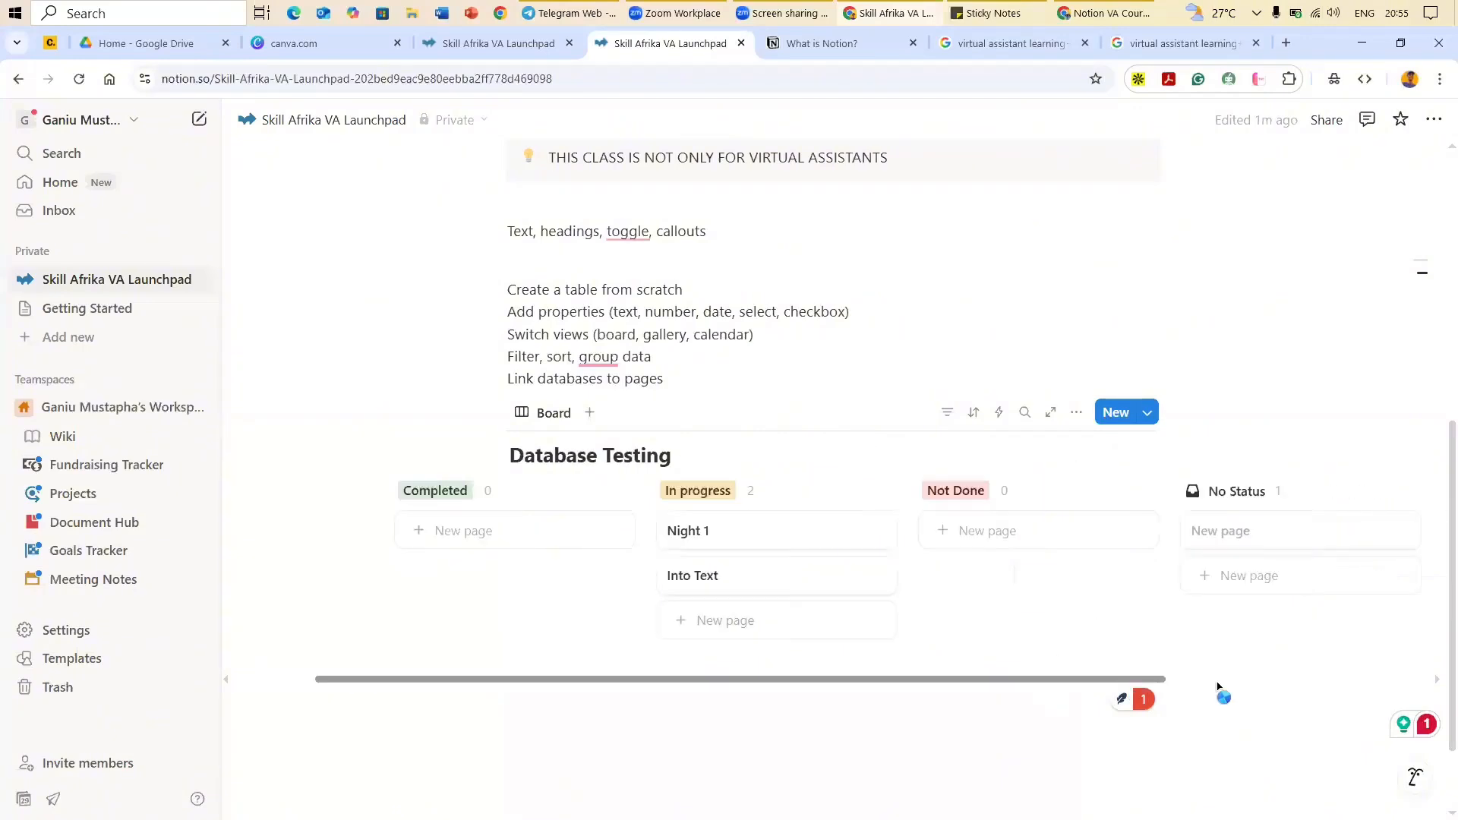
pyautogui.hscroll(3, 1252, 687)
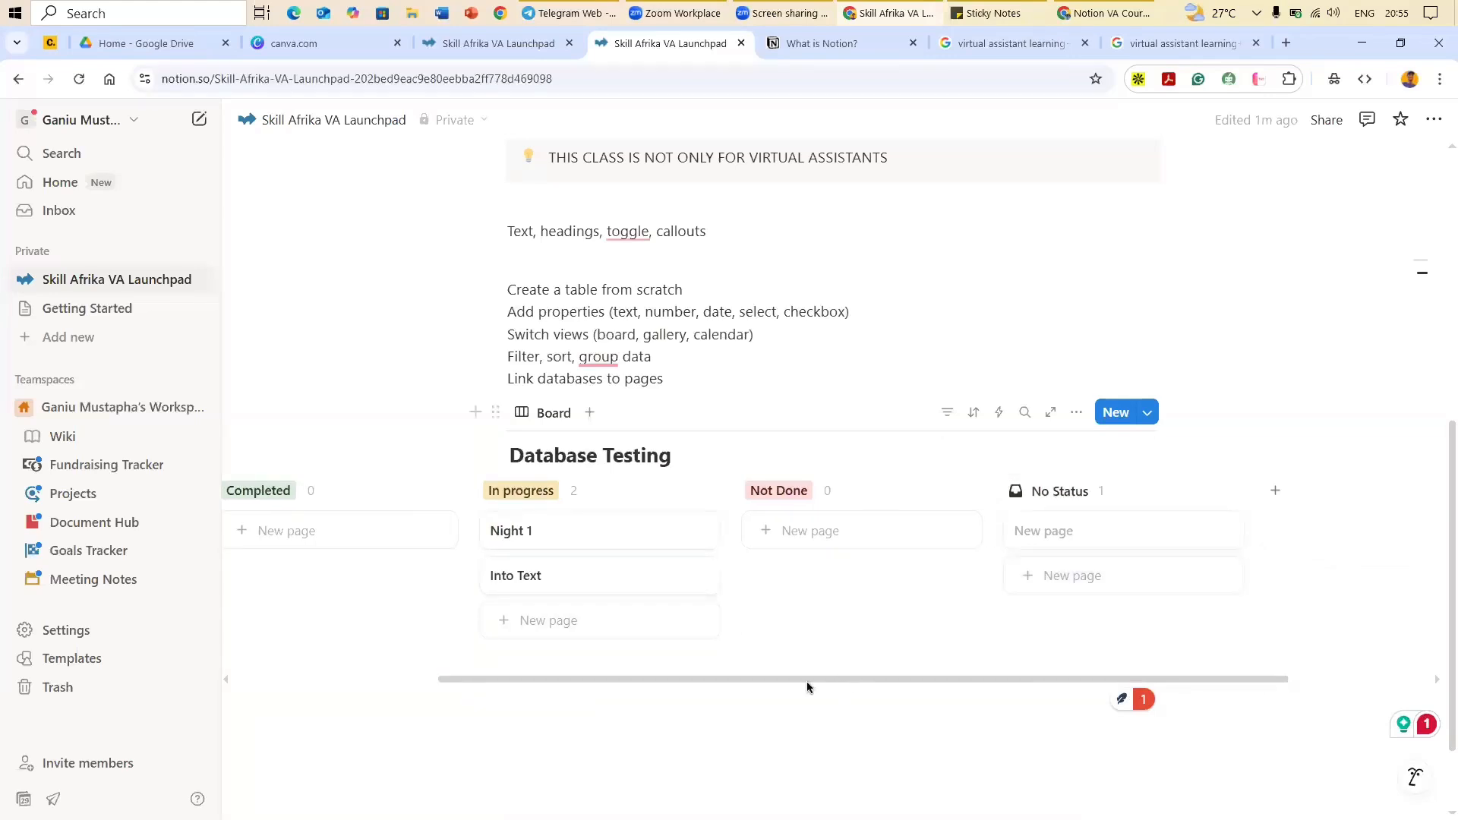
# Step: Change the Database Testing view's layout to Gallery and look through its page cards
pyautogui.hscroll(-3, 669, 680)
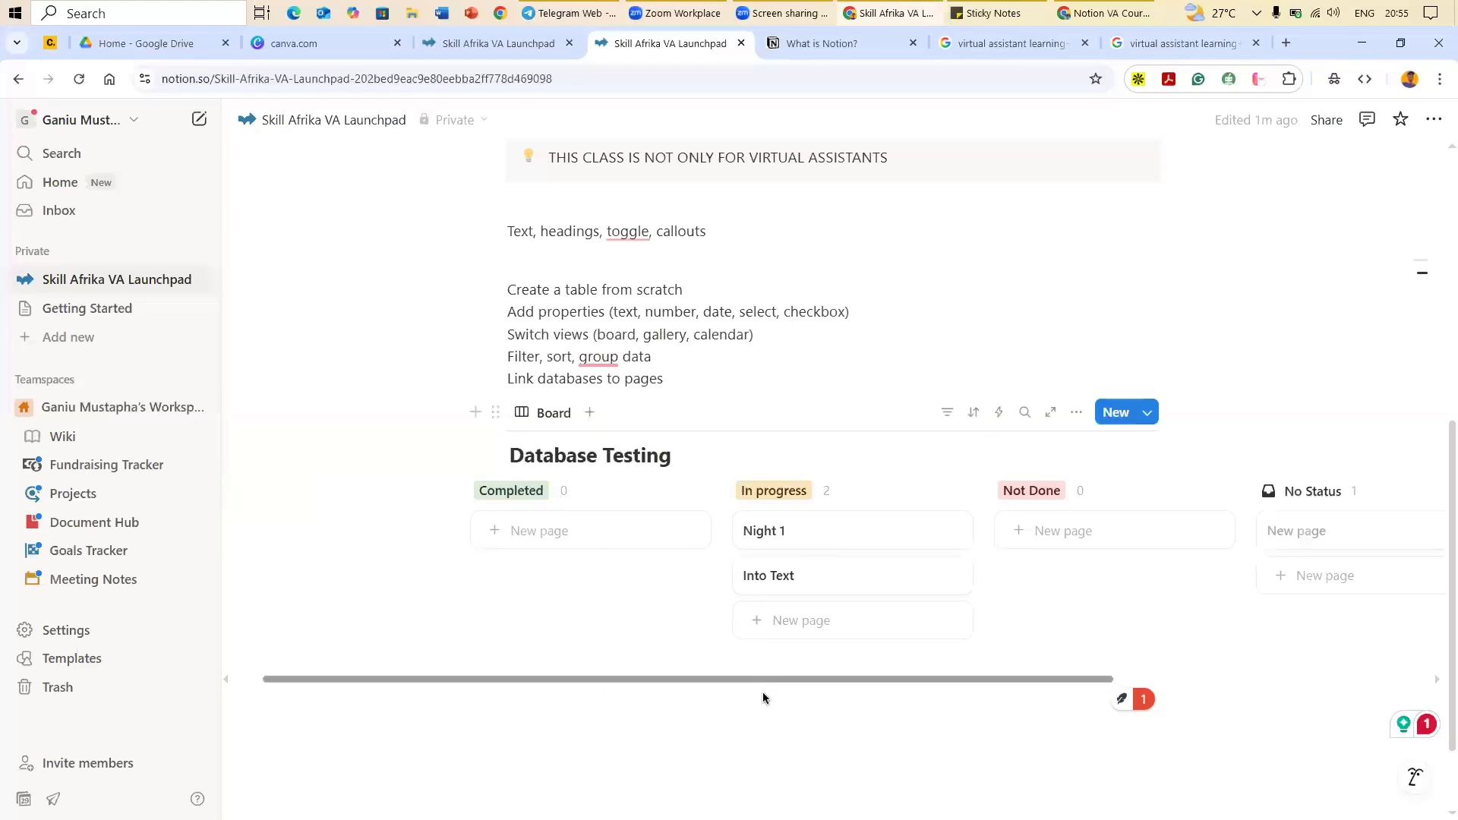
pyautogui.hscroll(2, 710, 693)
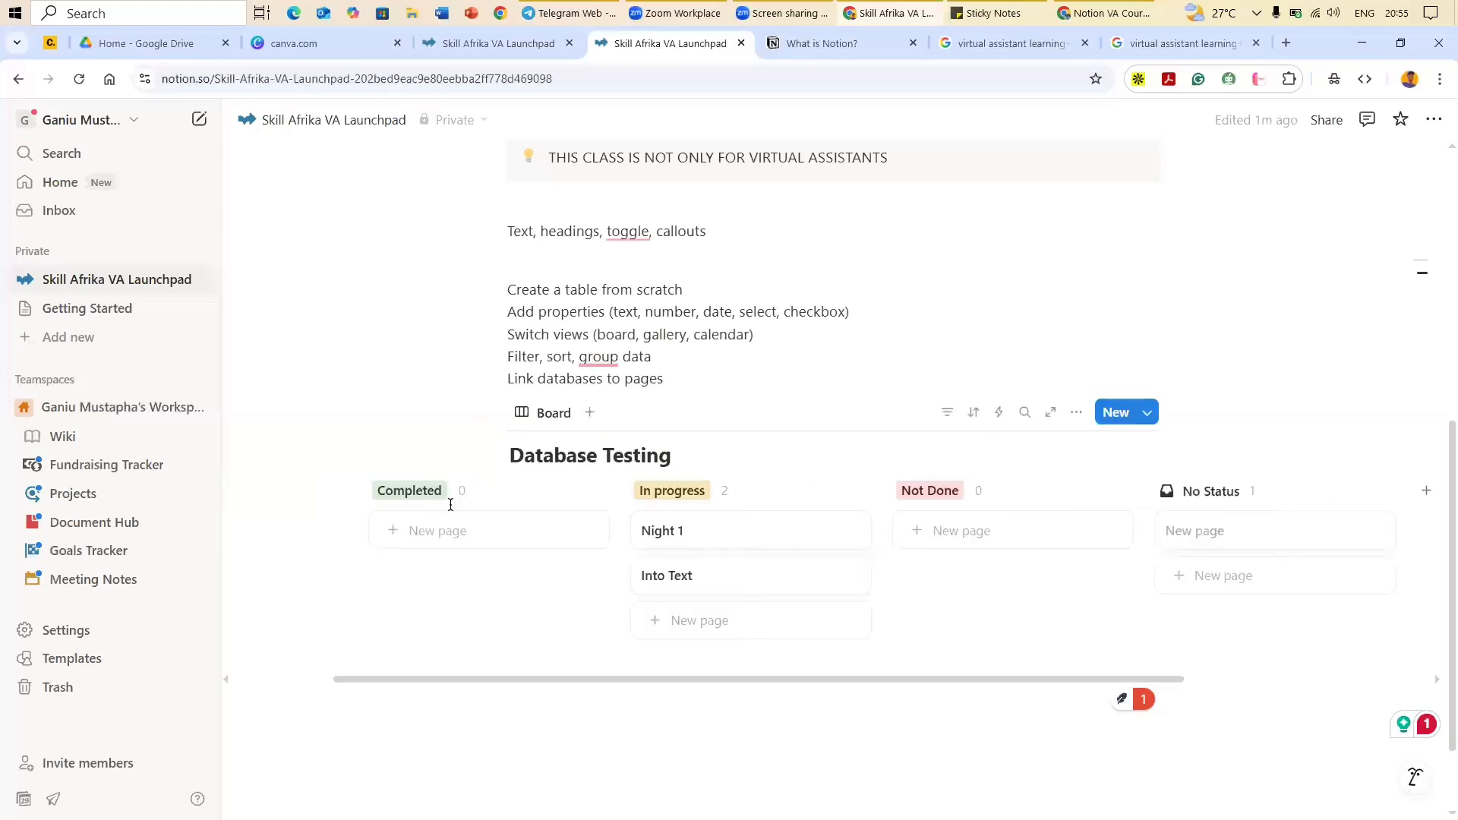
pyautogui.click(1075, 418)
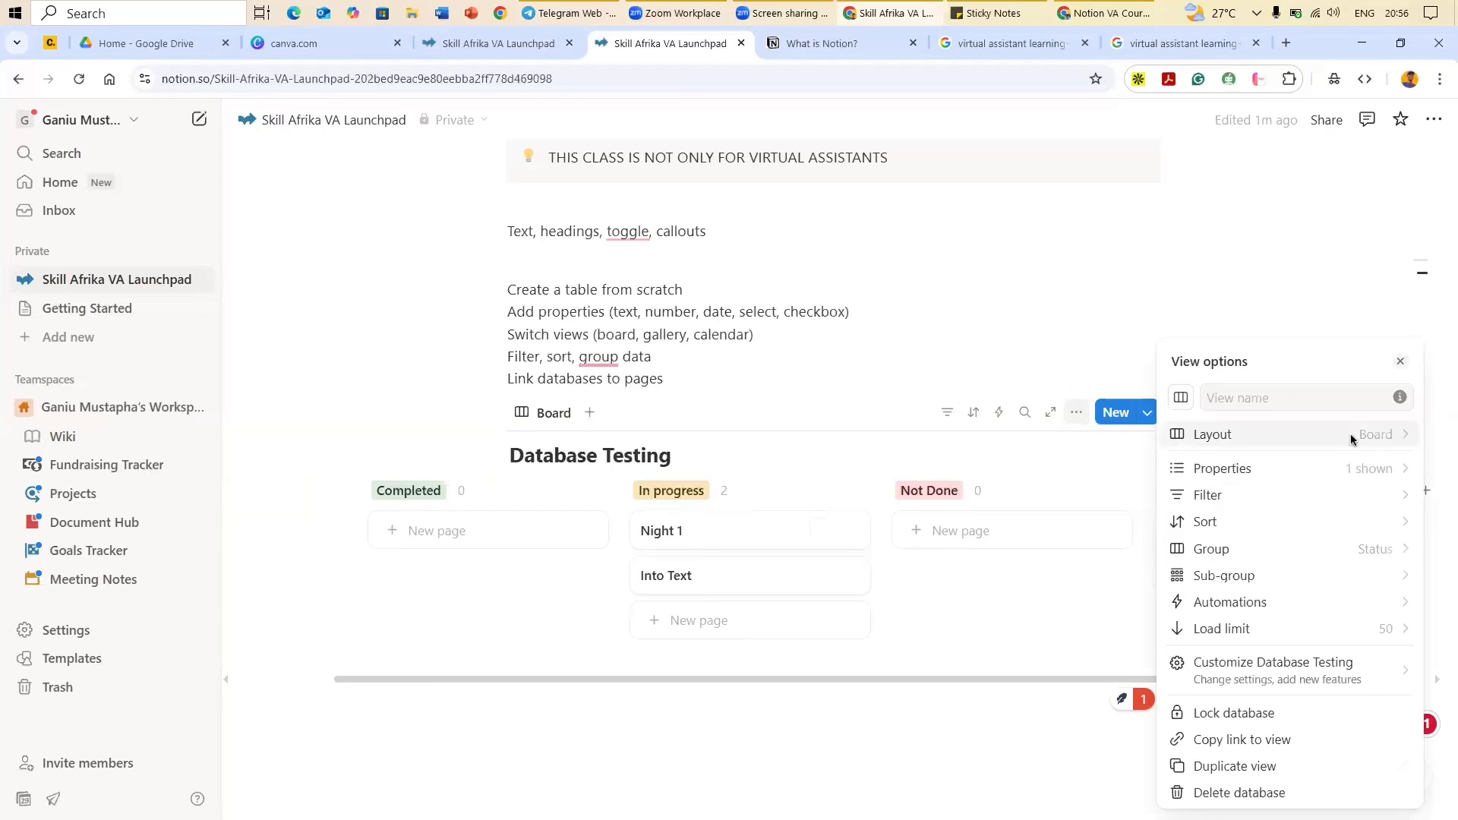
pyautogui.click(1325, 447)
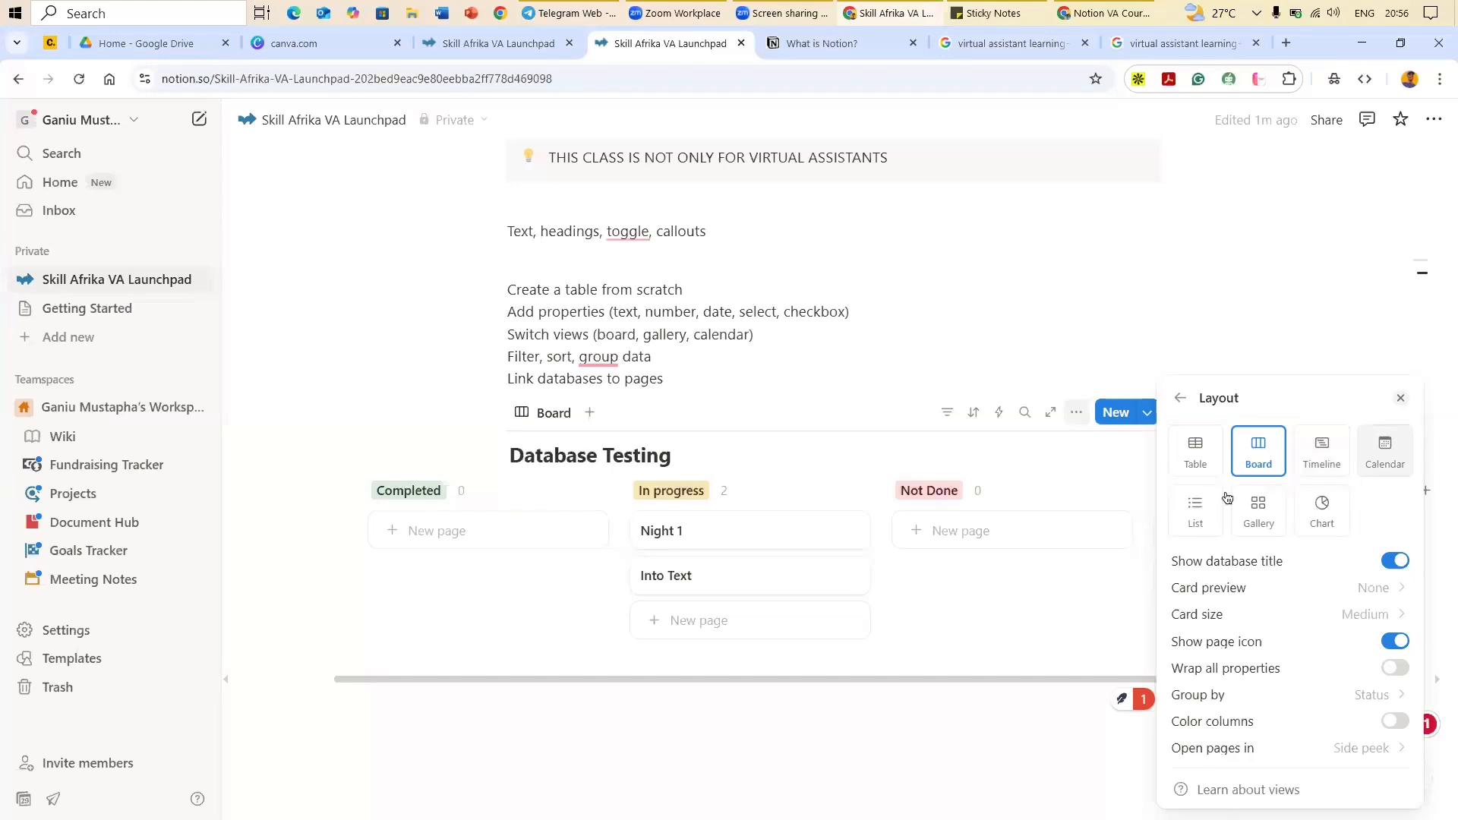
pyautogui.click(1258, 511)
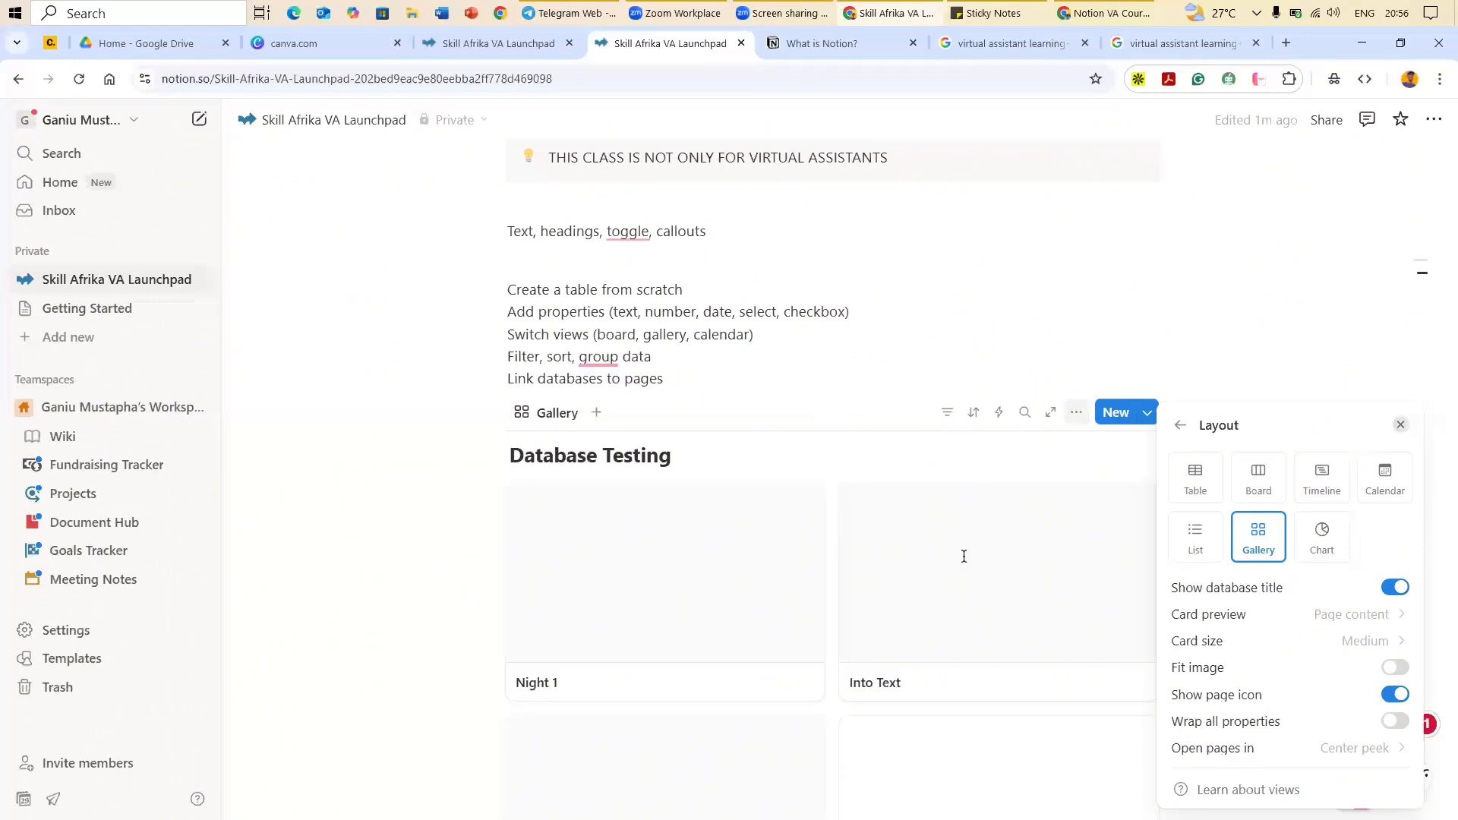
pyautogui.click(849, 605)
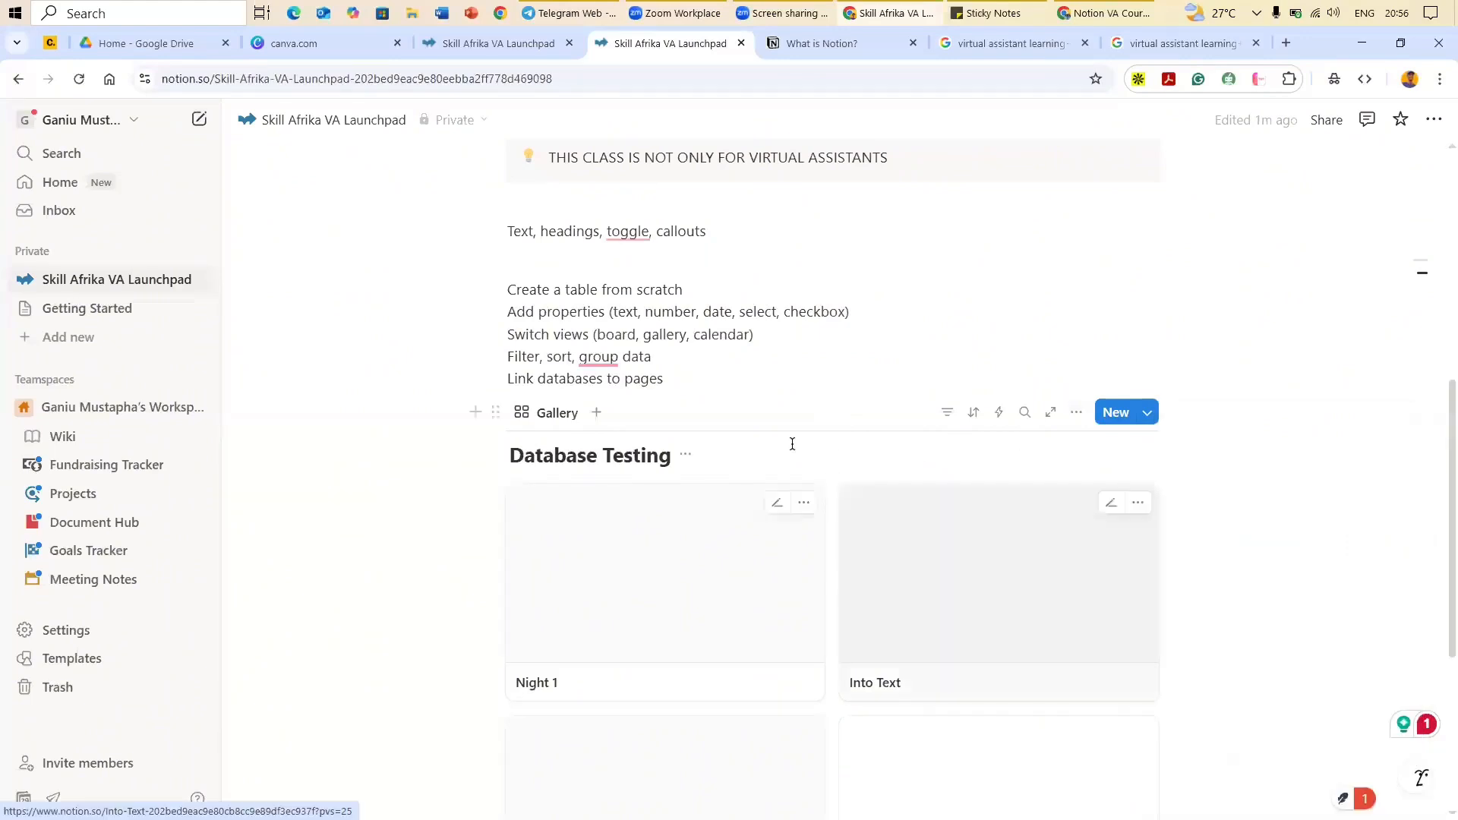
pyautogui.scroll(-5, 840, 653)
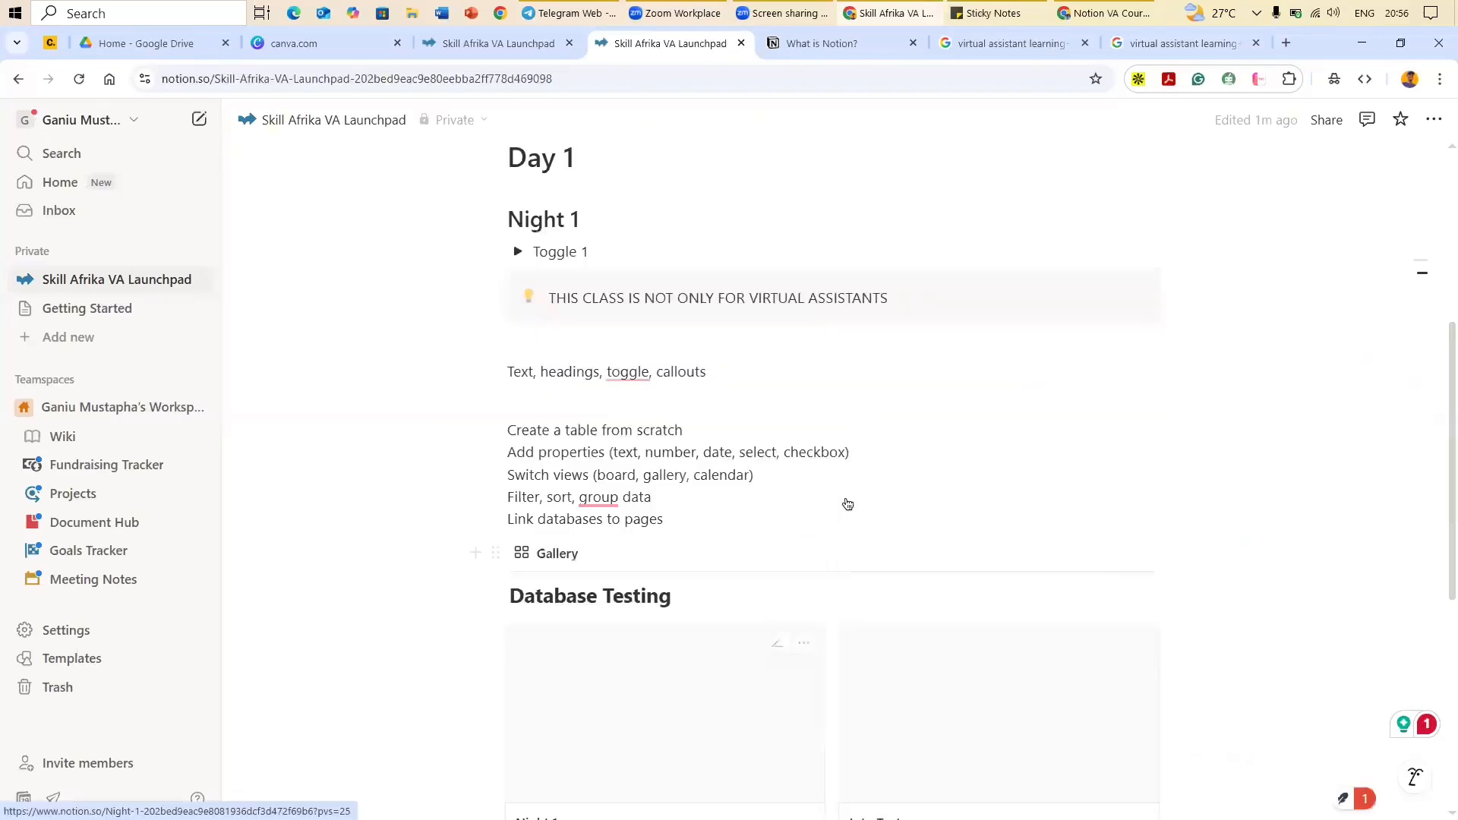
pyautogui.scroll(2, 1181, 469)
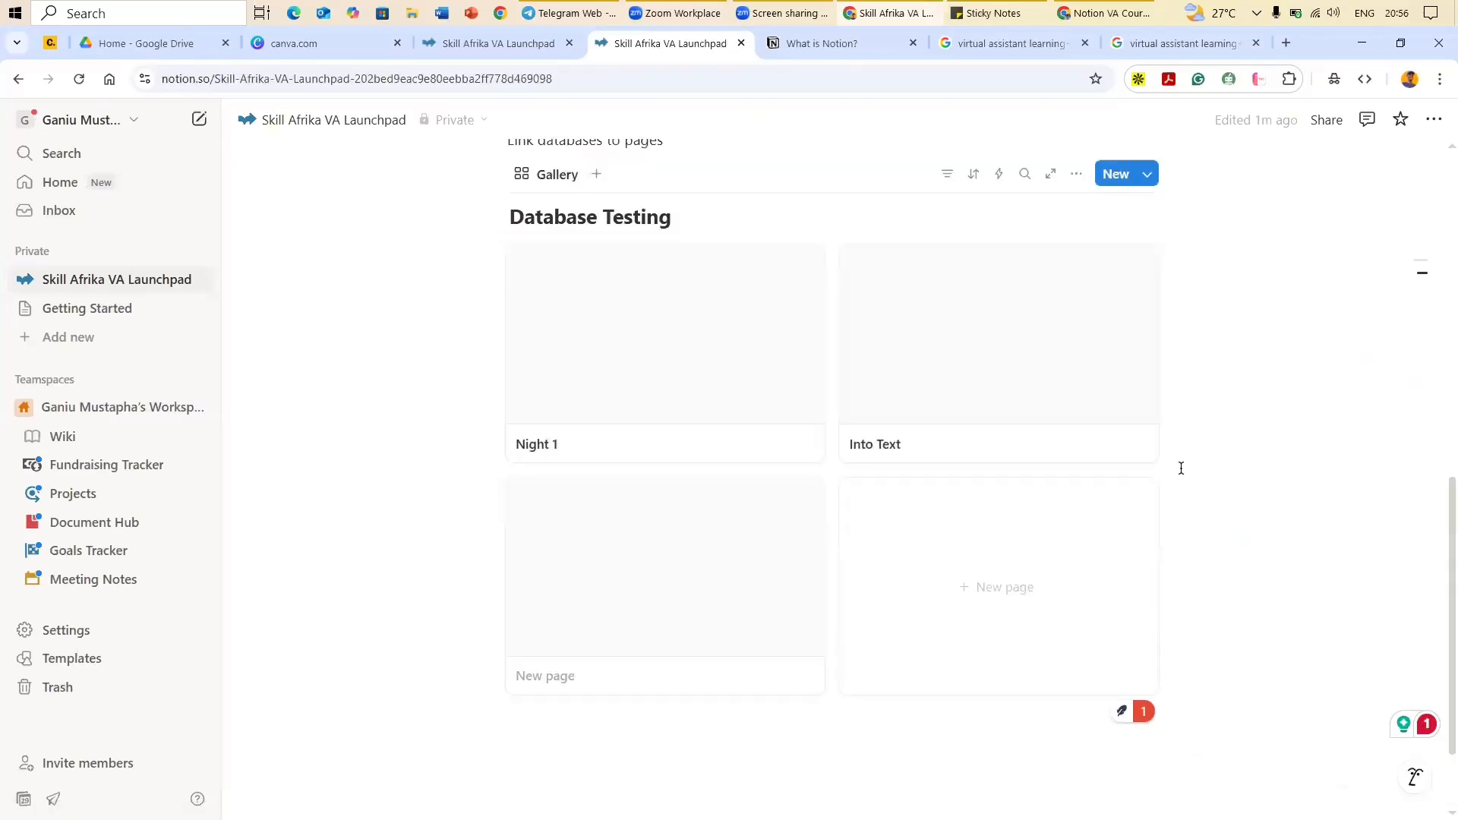
pyautogui.scroll(10, 983, 452)
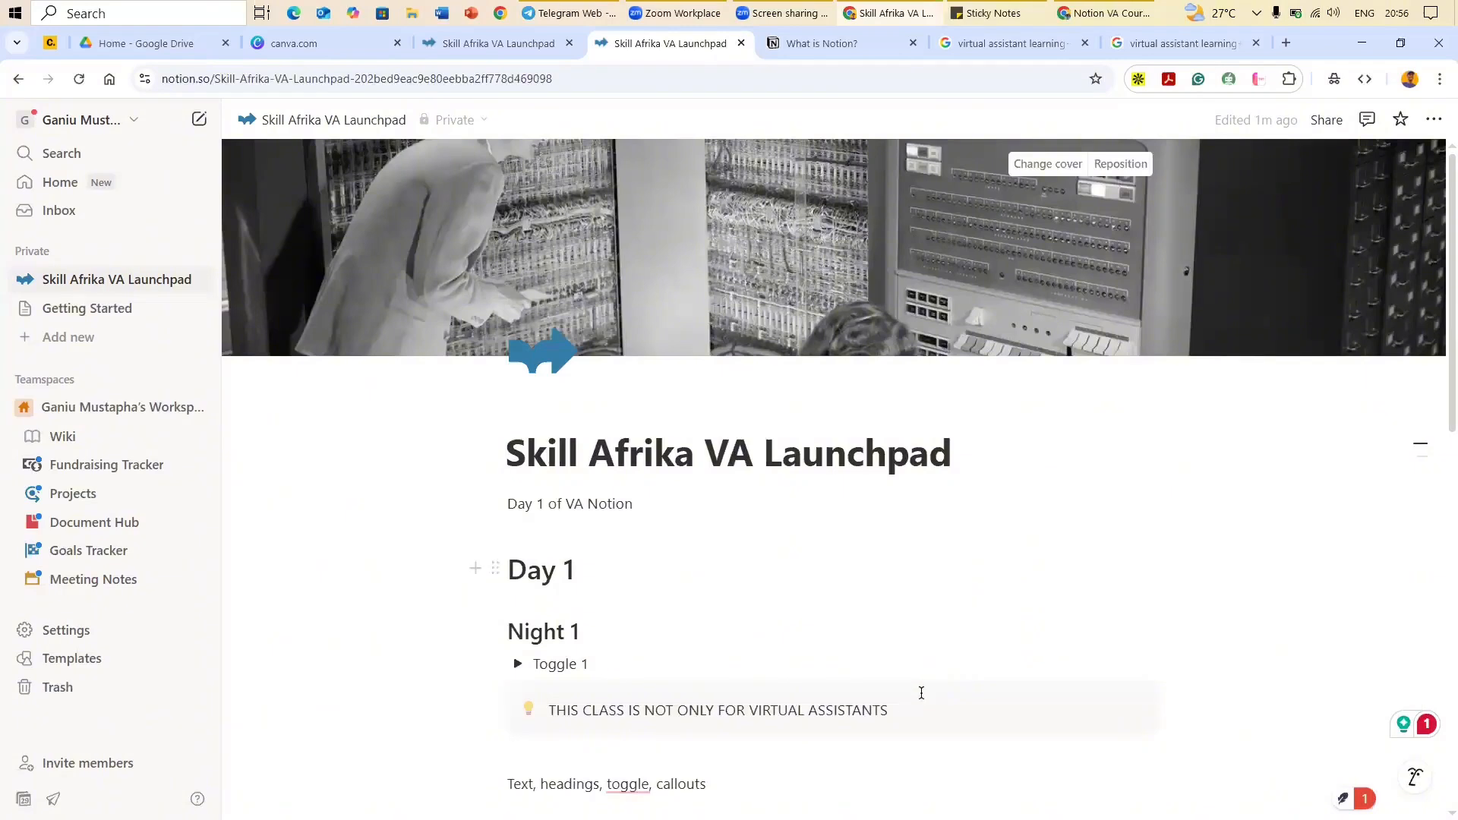
pyautogui.scroll(-10, 679, 498)
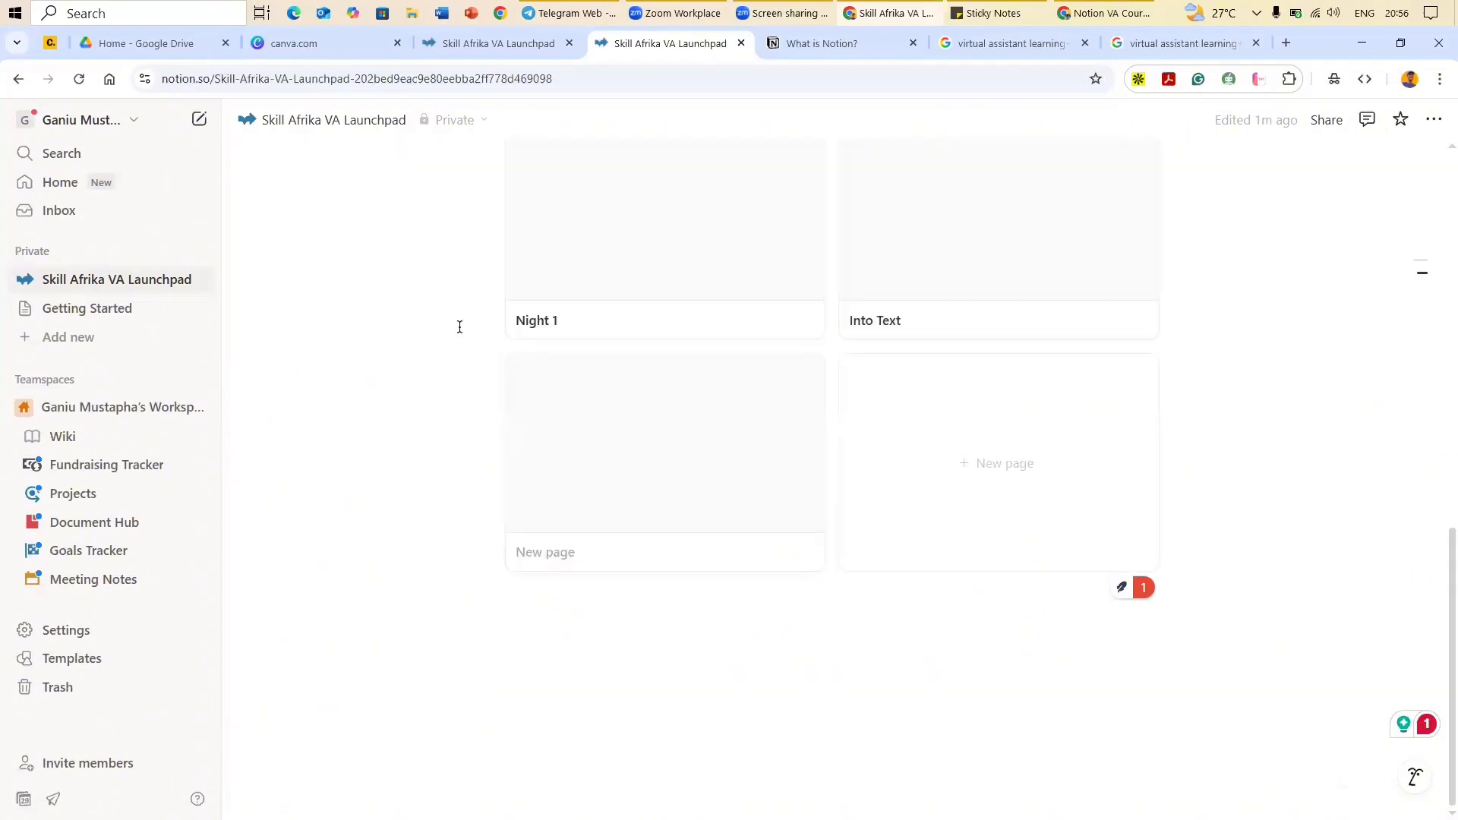
pyautogui.scroll(3, 657, 407)
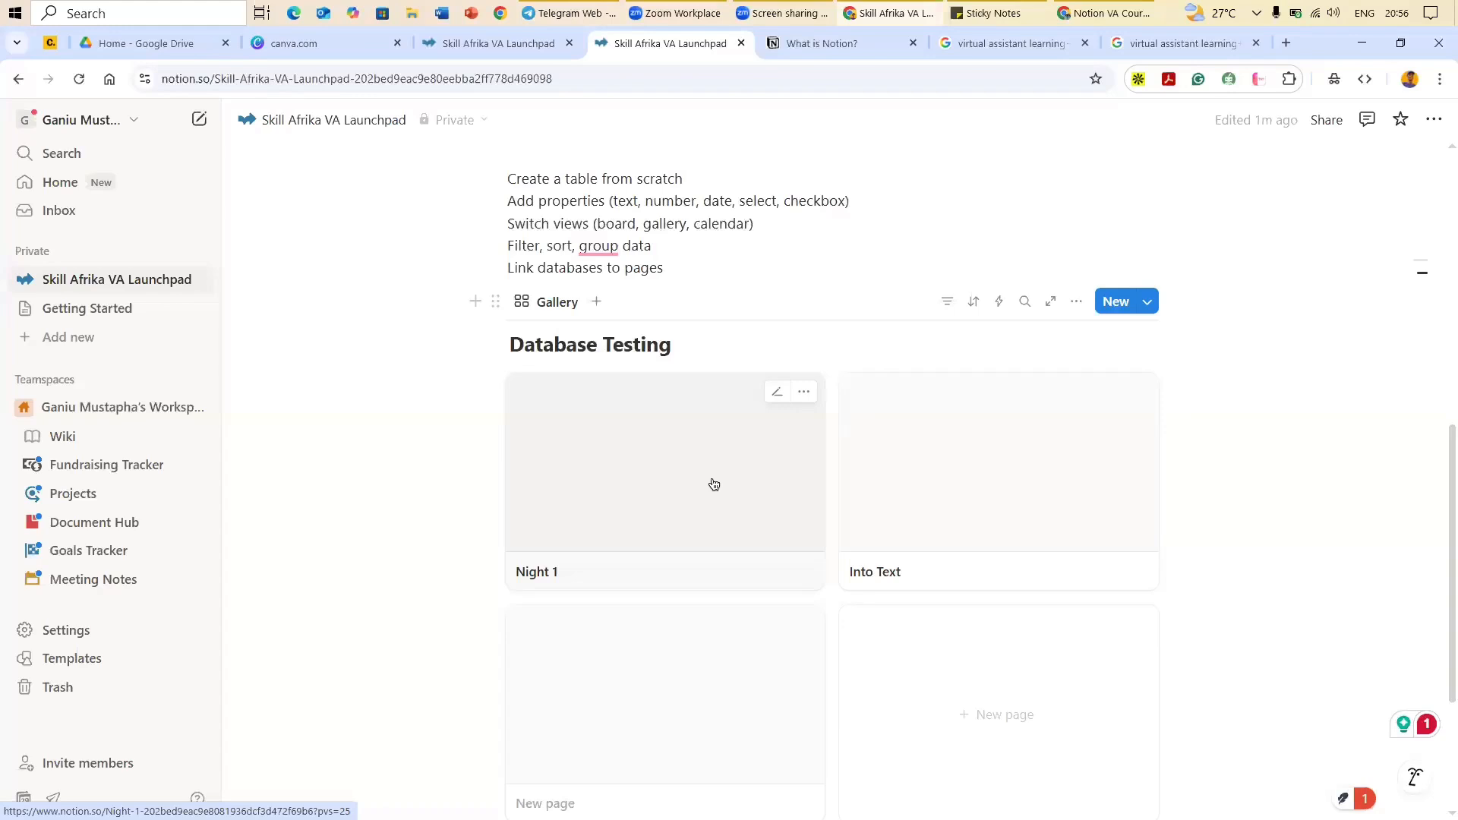
# Step: Change the Database Testing view's layout to Calendar and look through the May 2025 entries
pyautogui.click(1077, 302)
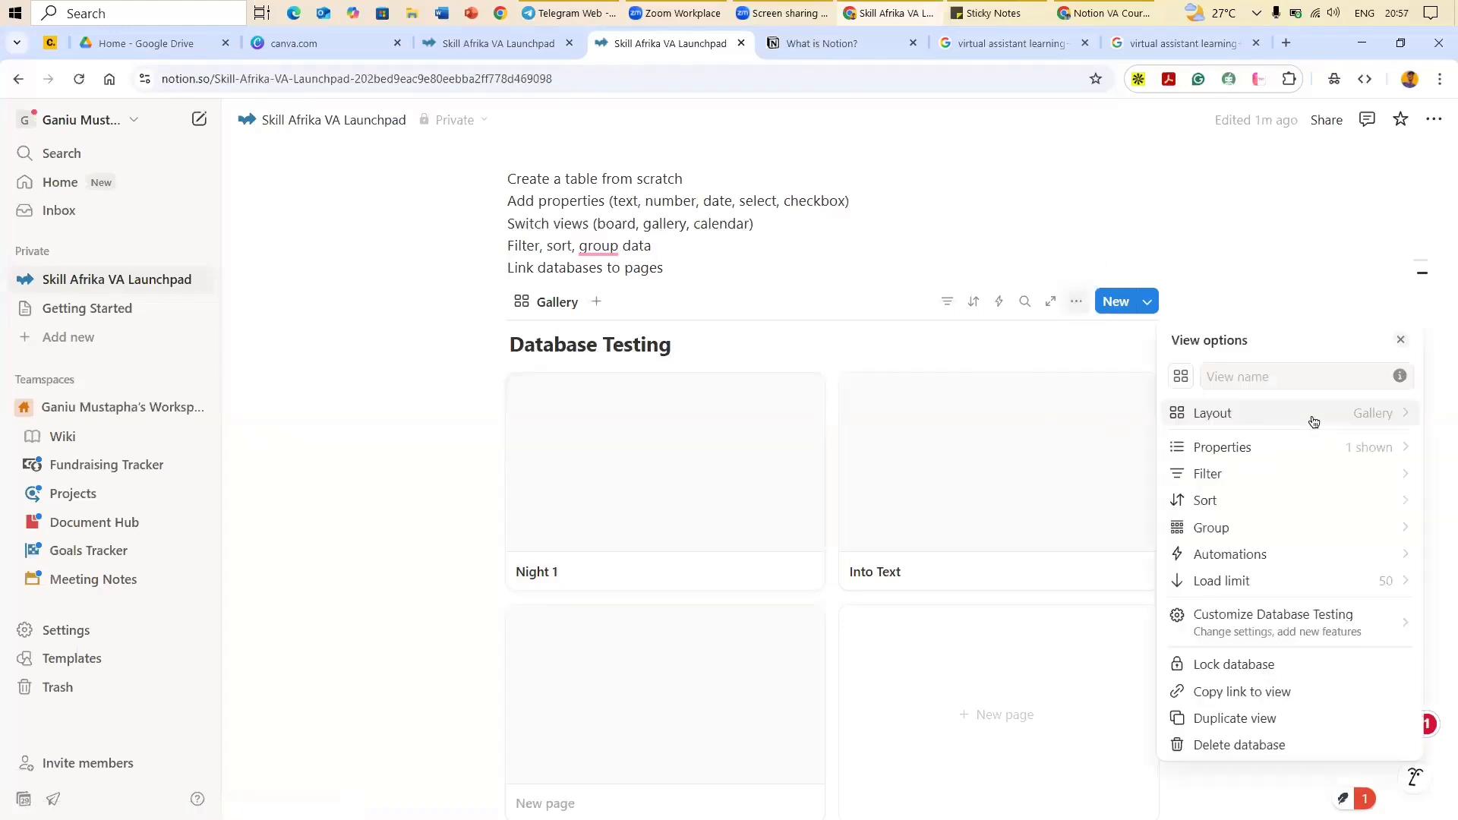
pyautogui.click(1321, 415)
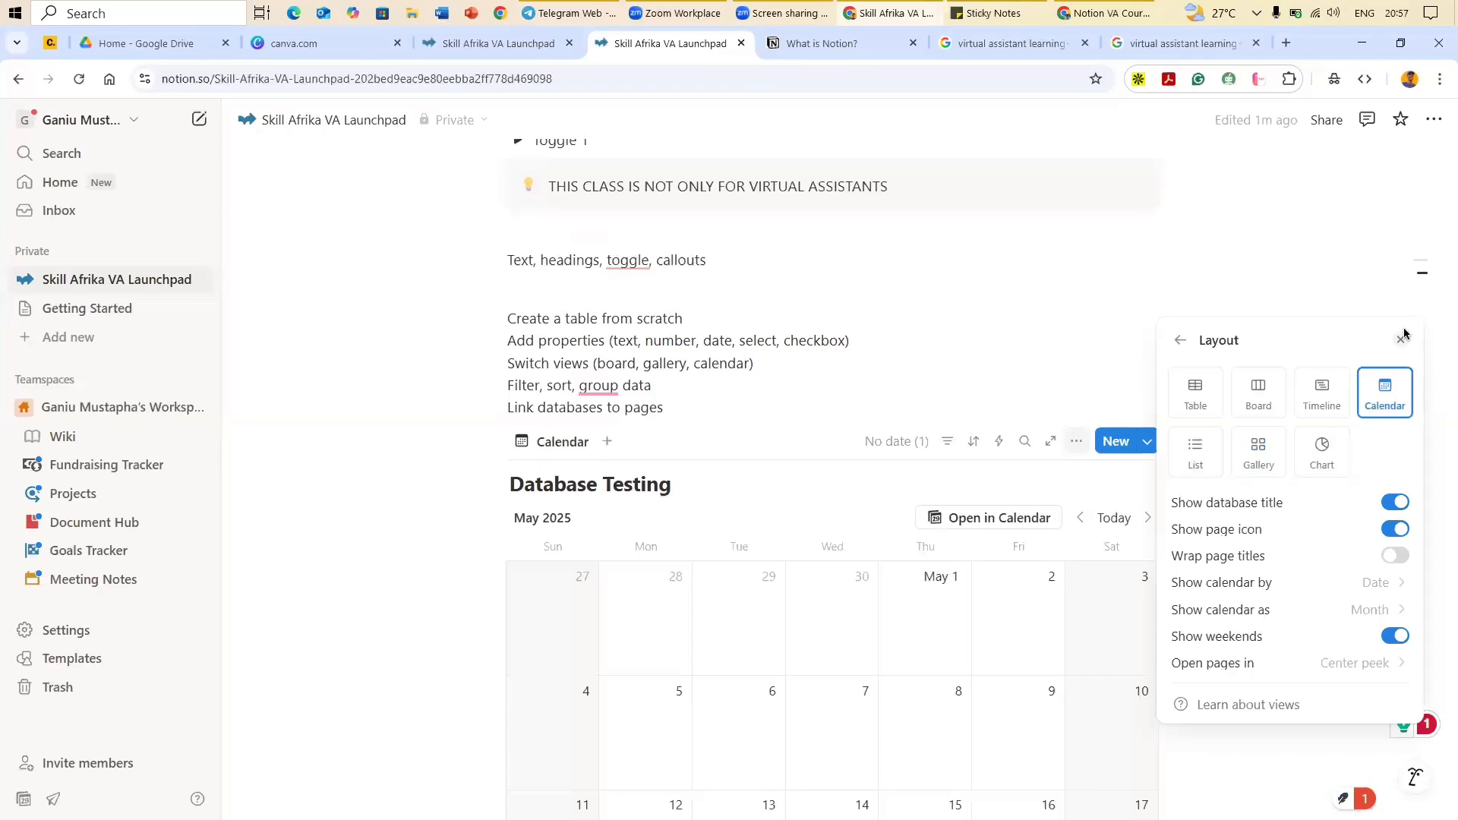
pyautogui.click(1149, 463)
pyautogui.scroll(-4, 1012, 681)
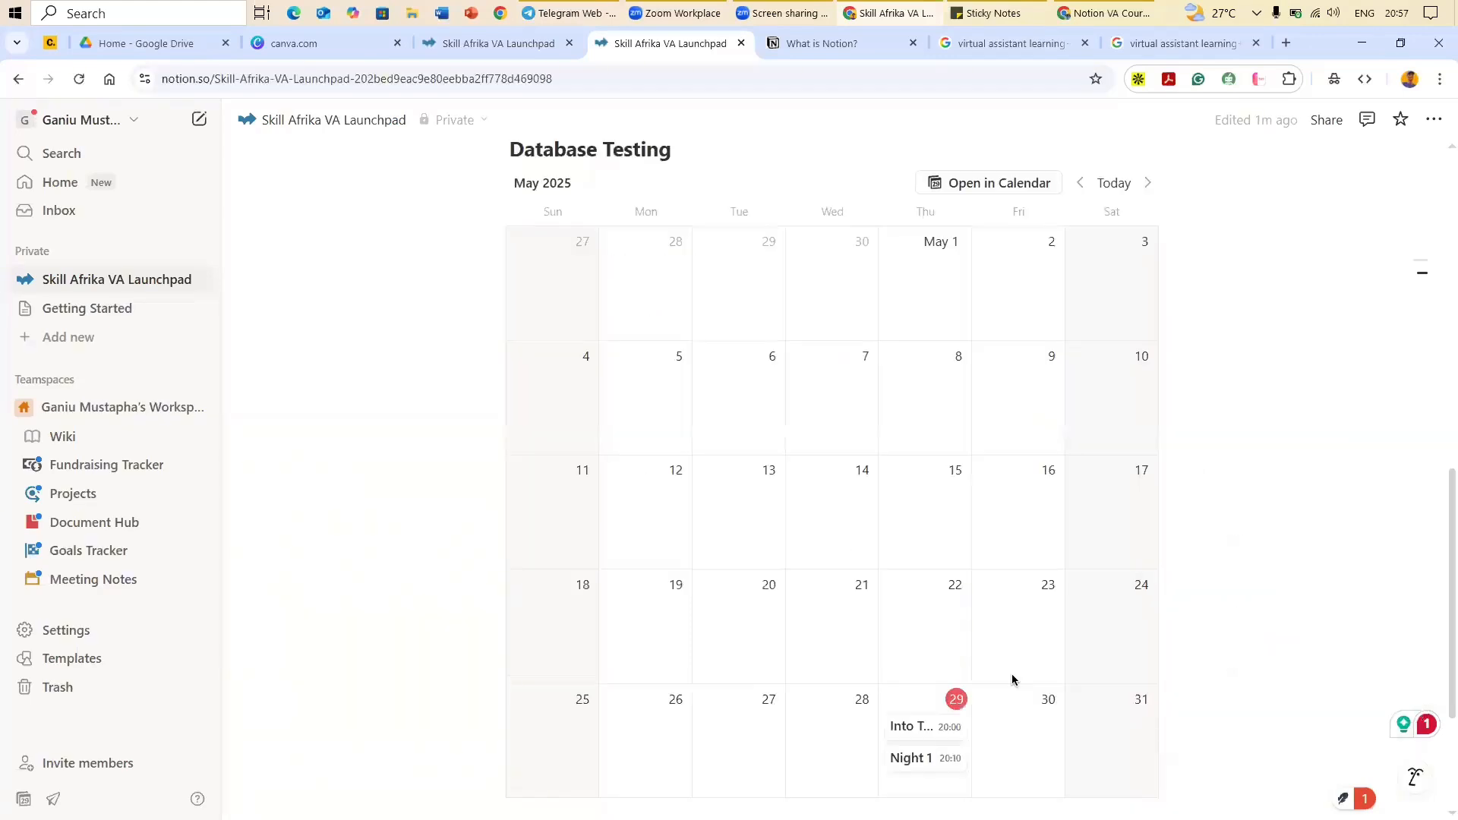
pyautogui.scroll(-2, 987, 517)
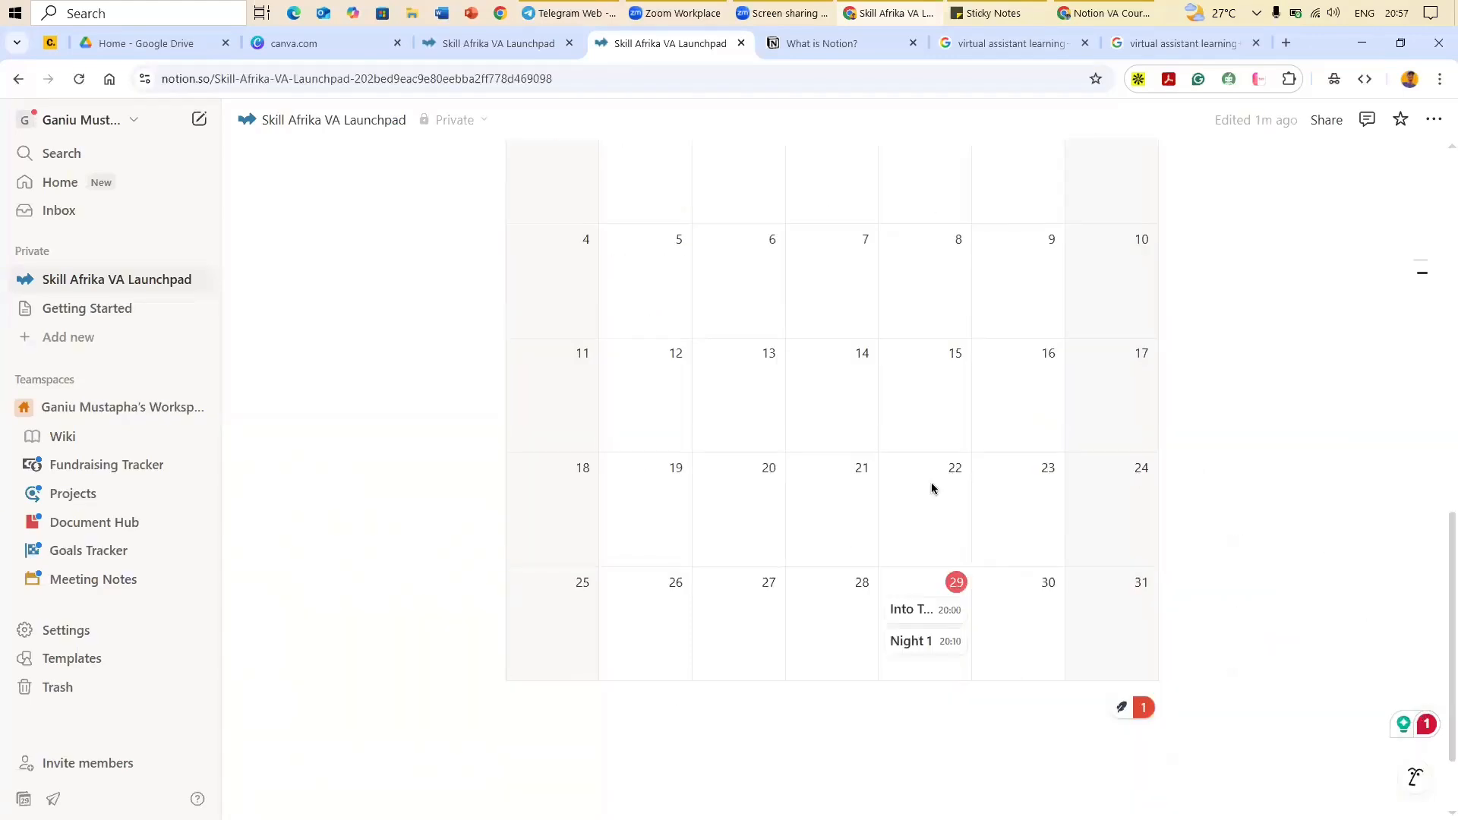
pyautogui.scroll(-2, 911, 489)
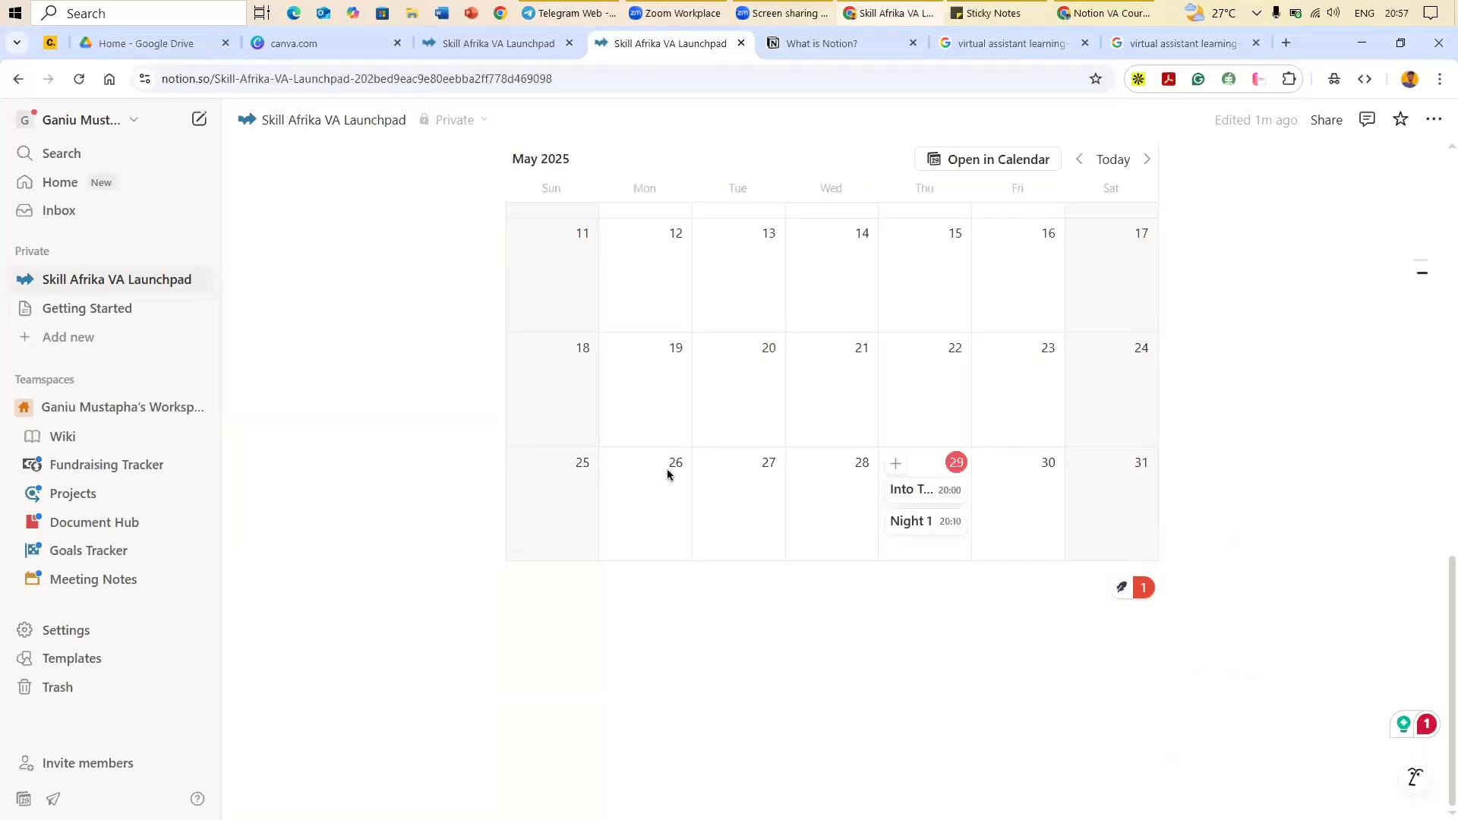
pyautogui.scroll(5, 1143, 570)
pyautogui.scroll(-5, 963, 525)
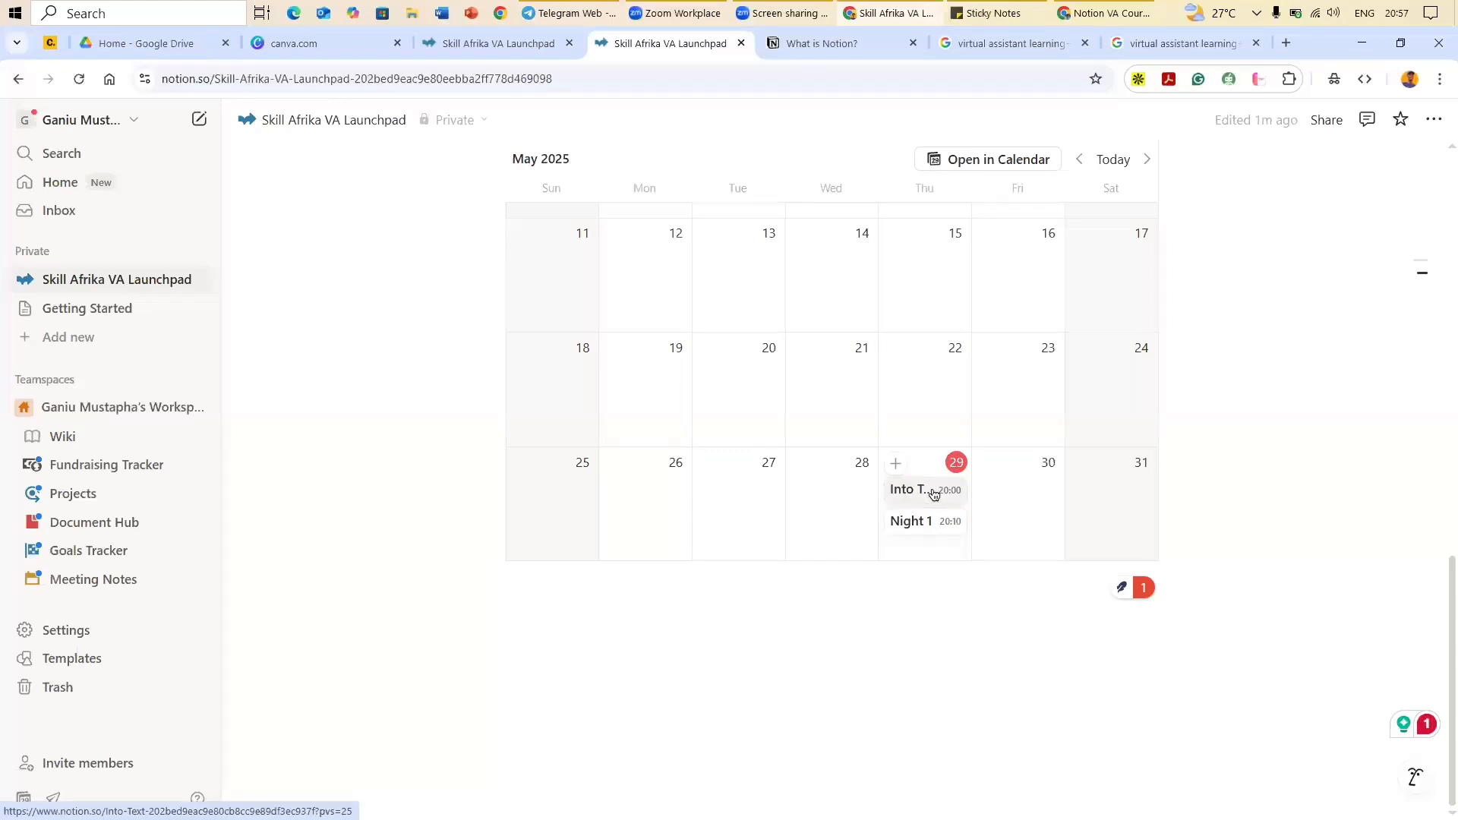
# Step: Open the Into Text entry from May 29 in the calendar, review its properties and close it
pyautogui.click(934, 494)
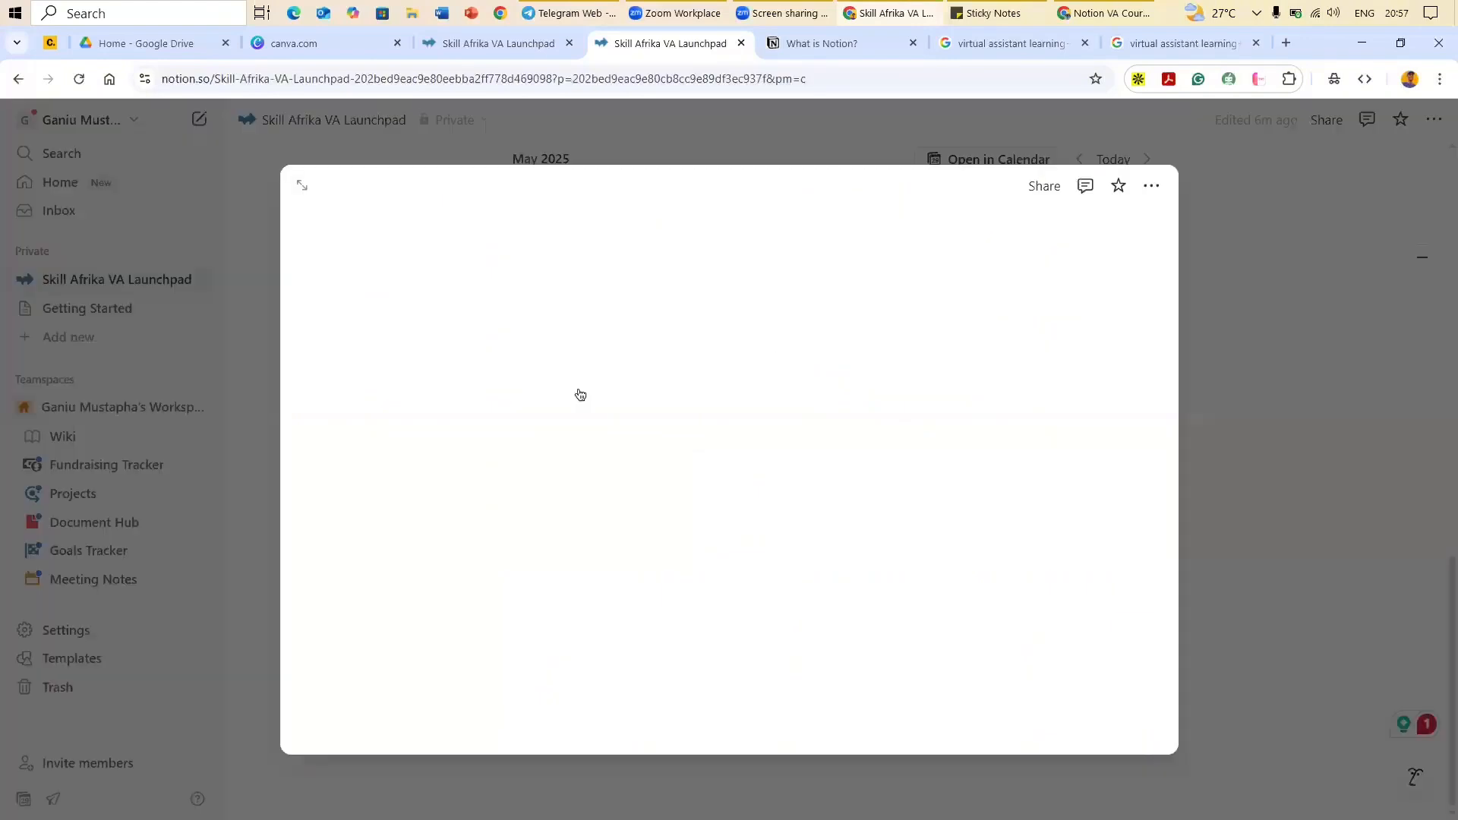
pyautogui.scroll(-3, 616, 411)
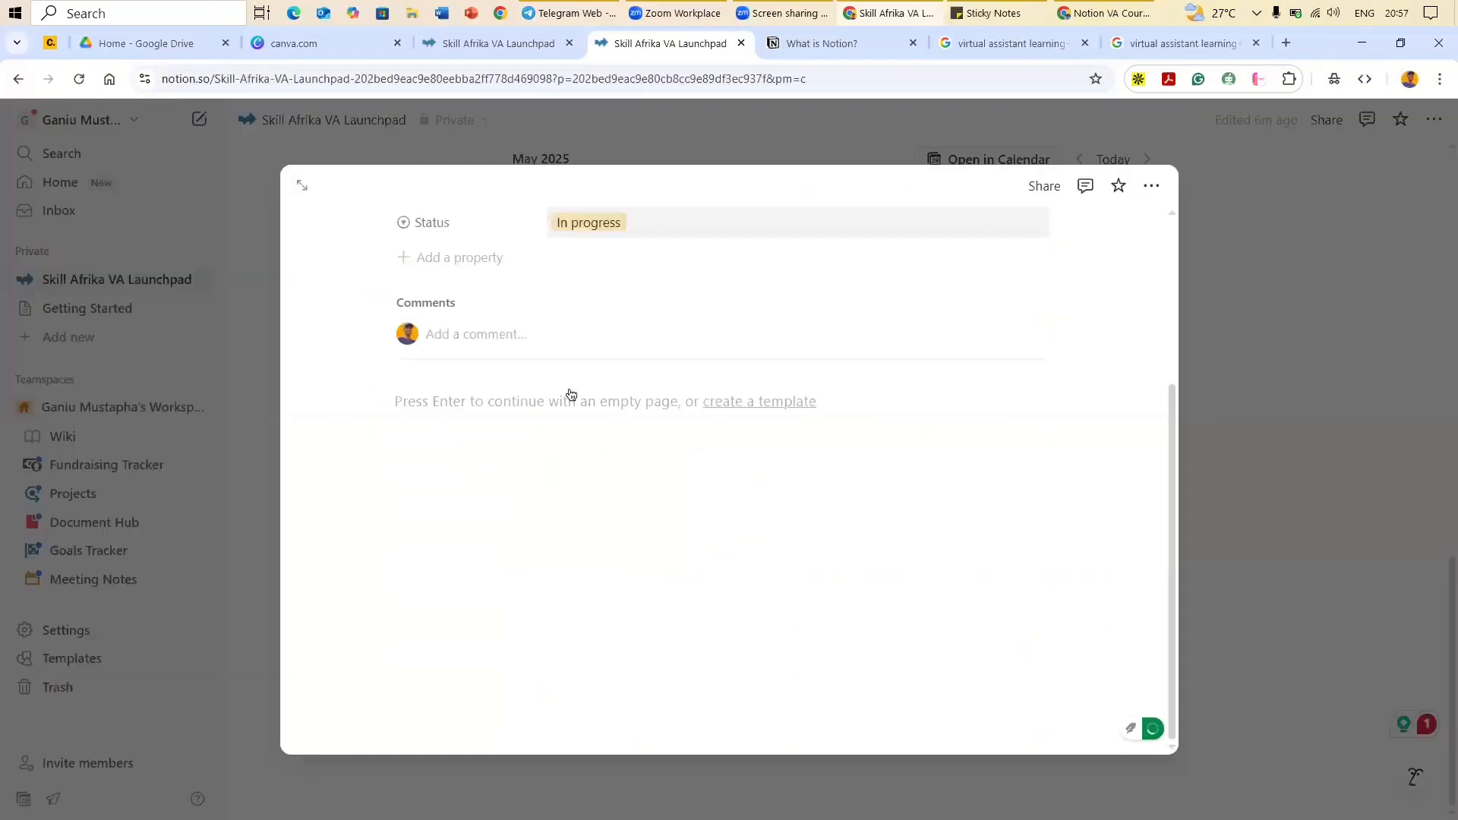
pyautogui.scroll(3, 1173, 187)
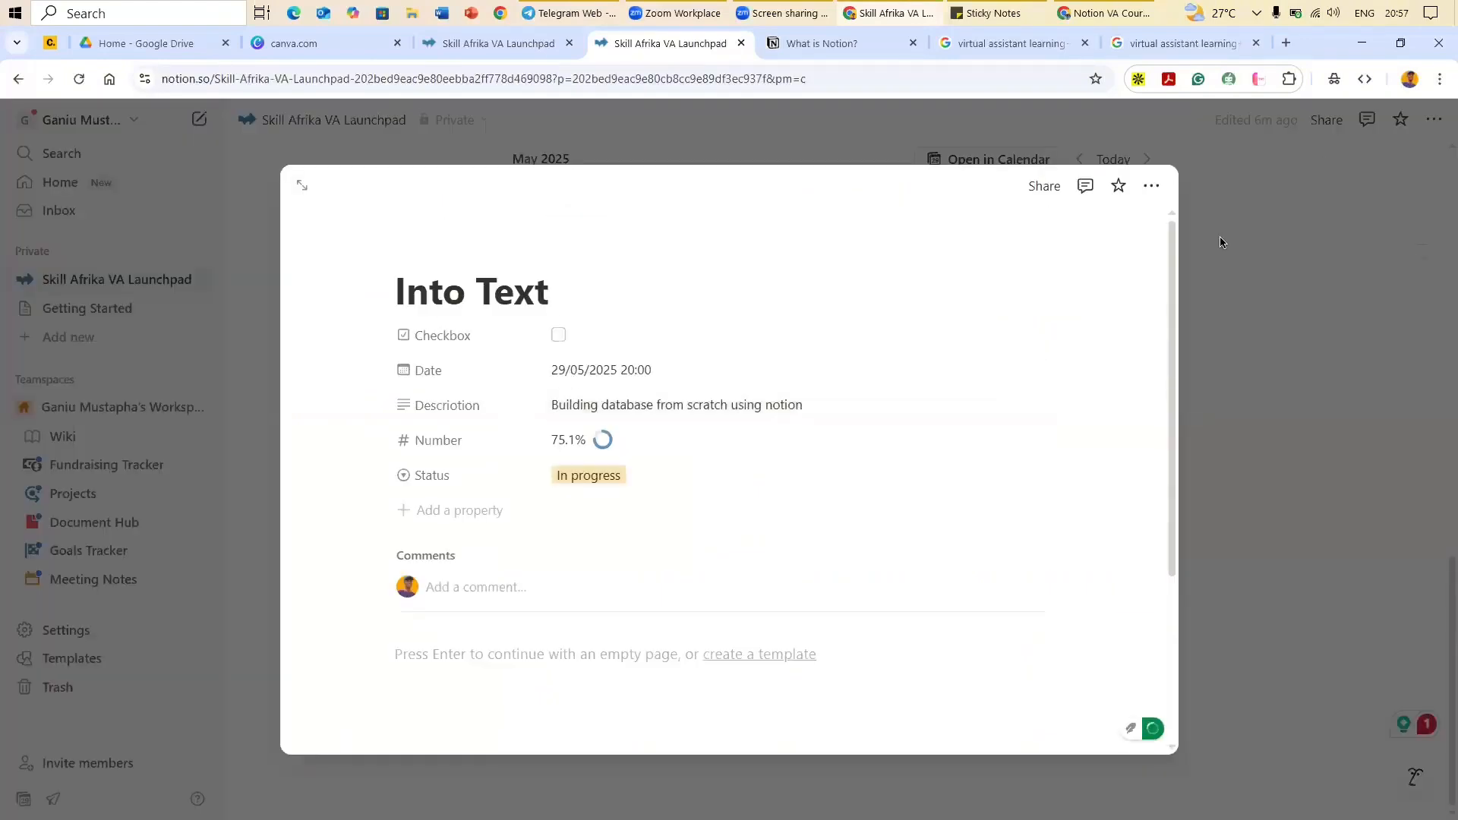
pyautogui.press('Escape')
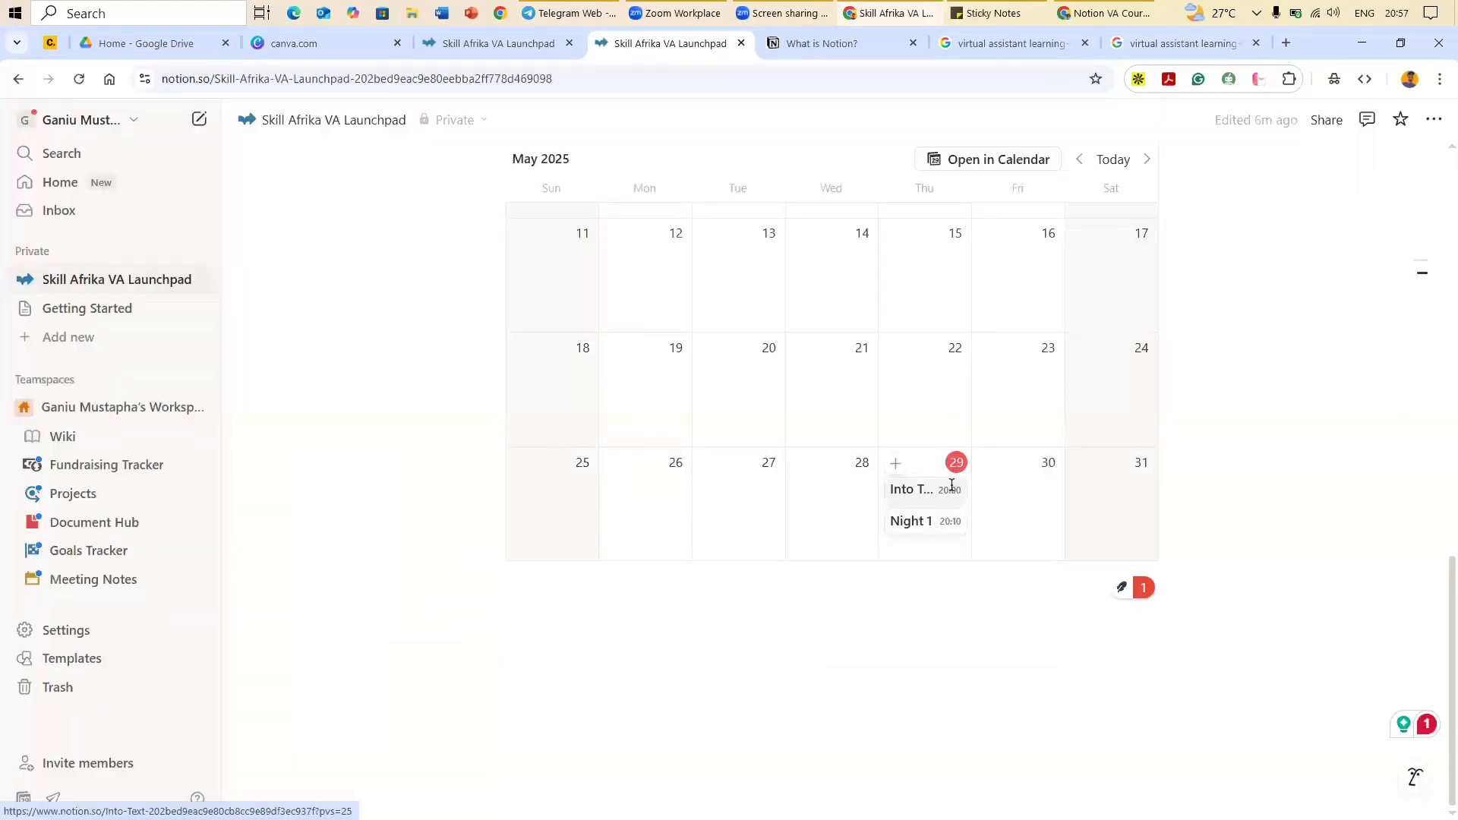
# Step: Change the Database Testing view's layout to Timeline and close the layout settings
pyautogui.scroll(6, 1089, 506)
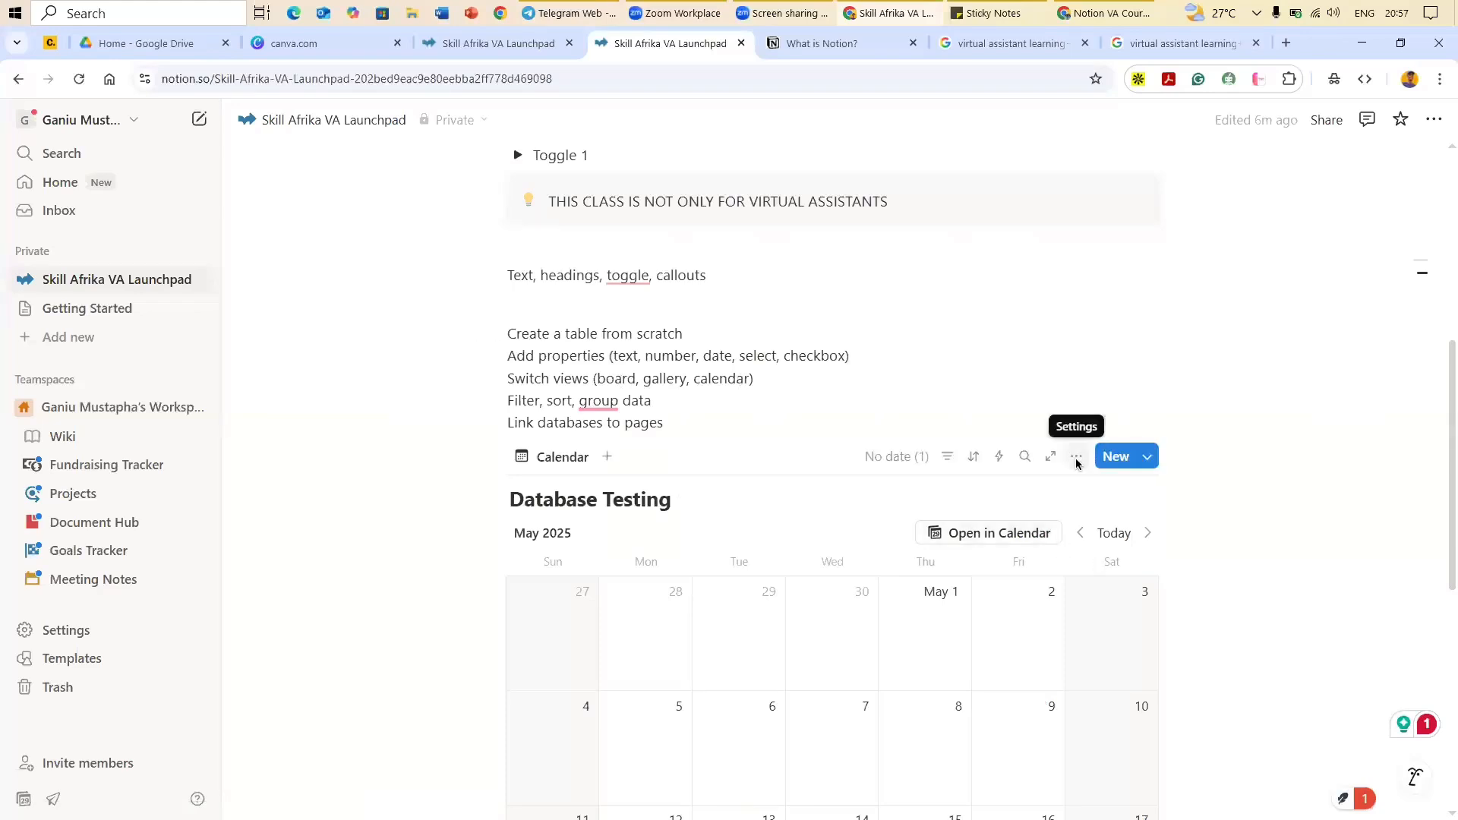
pyautogui.click(1076, 456)
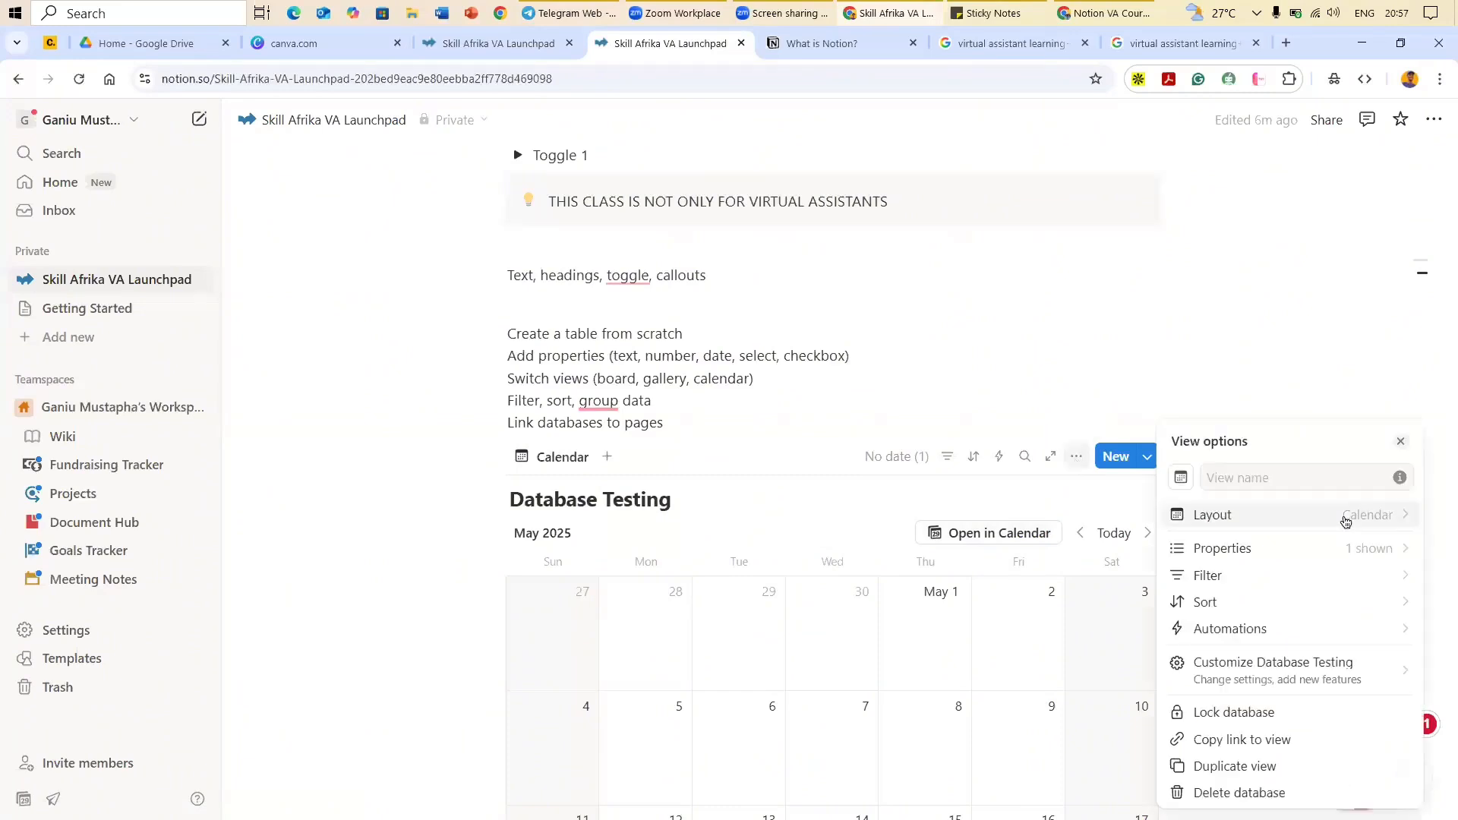
pyautogui.click(1344, 515)
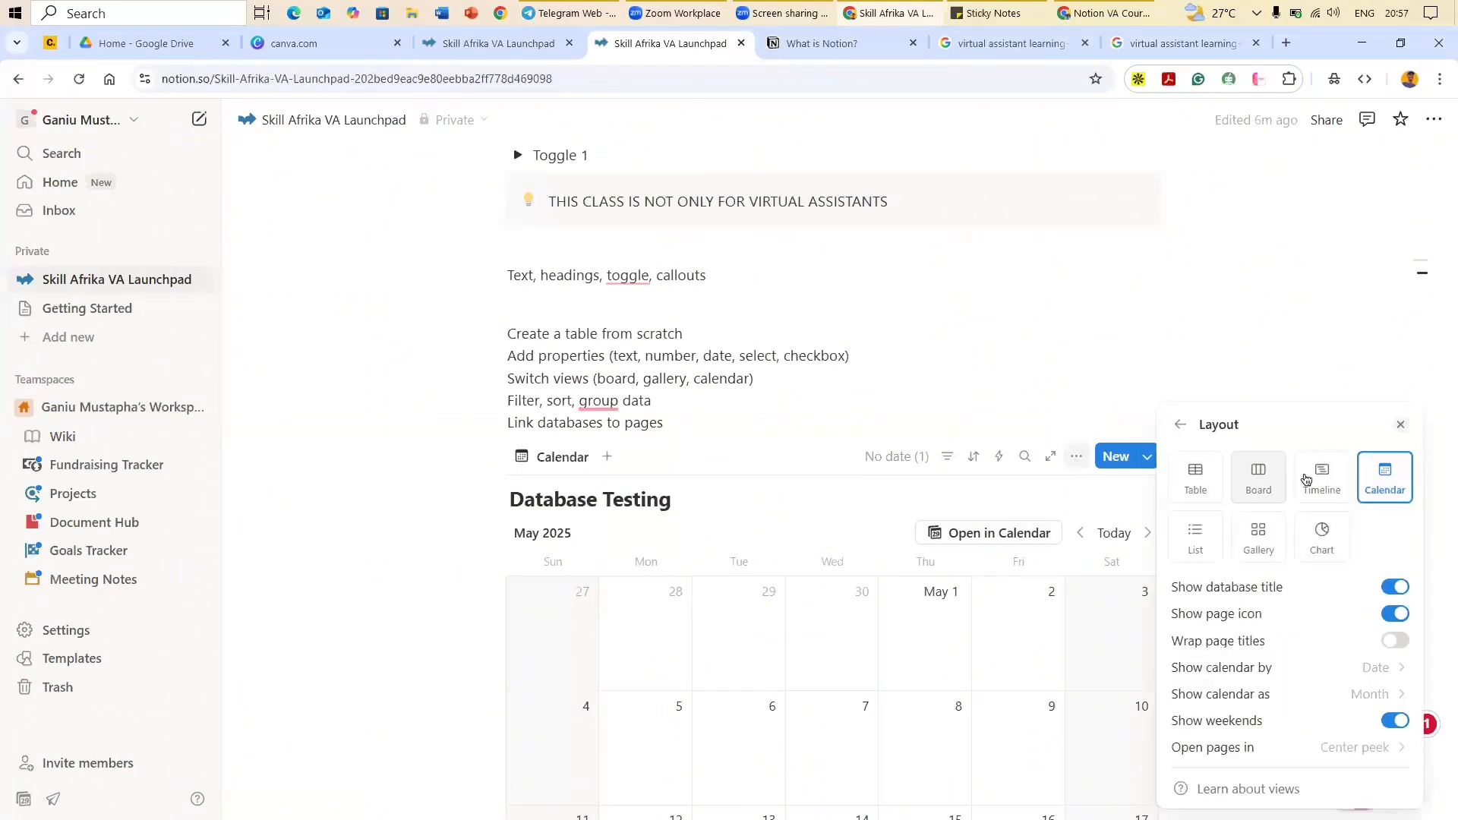
pyautogui.click(1317, 481)
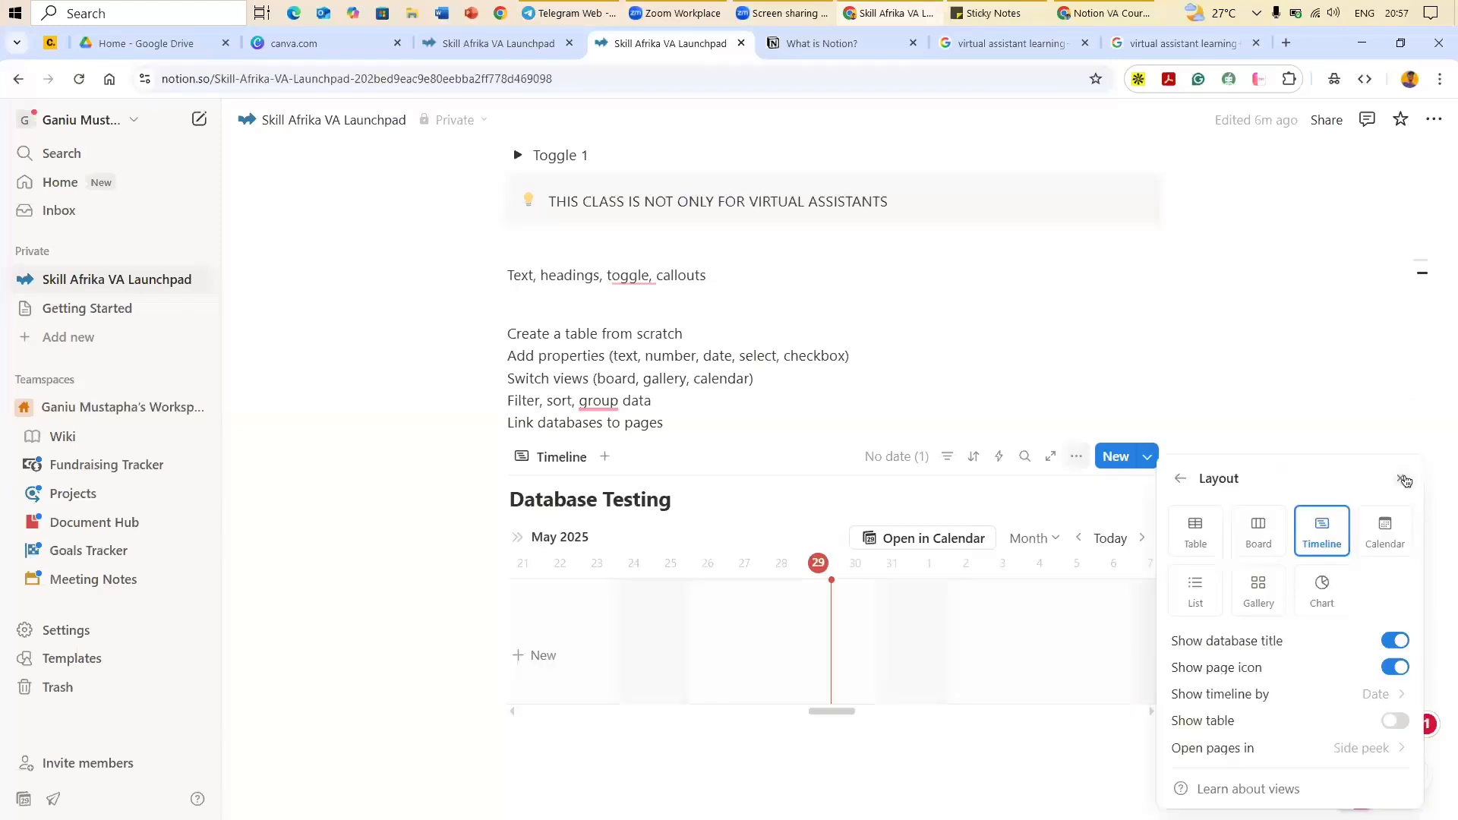
pyautogui.click(1397, 479)
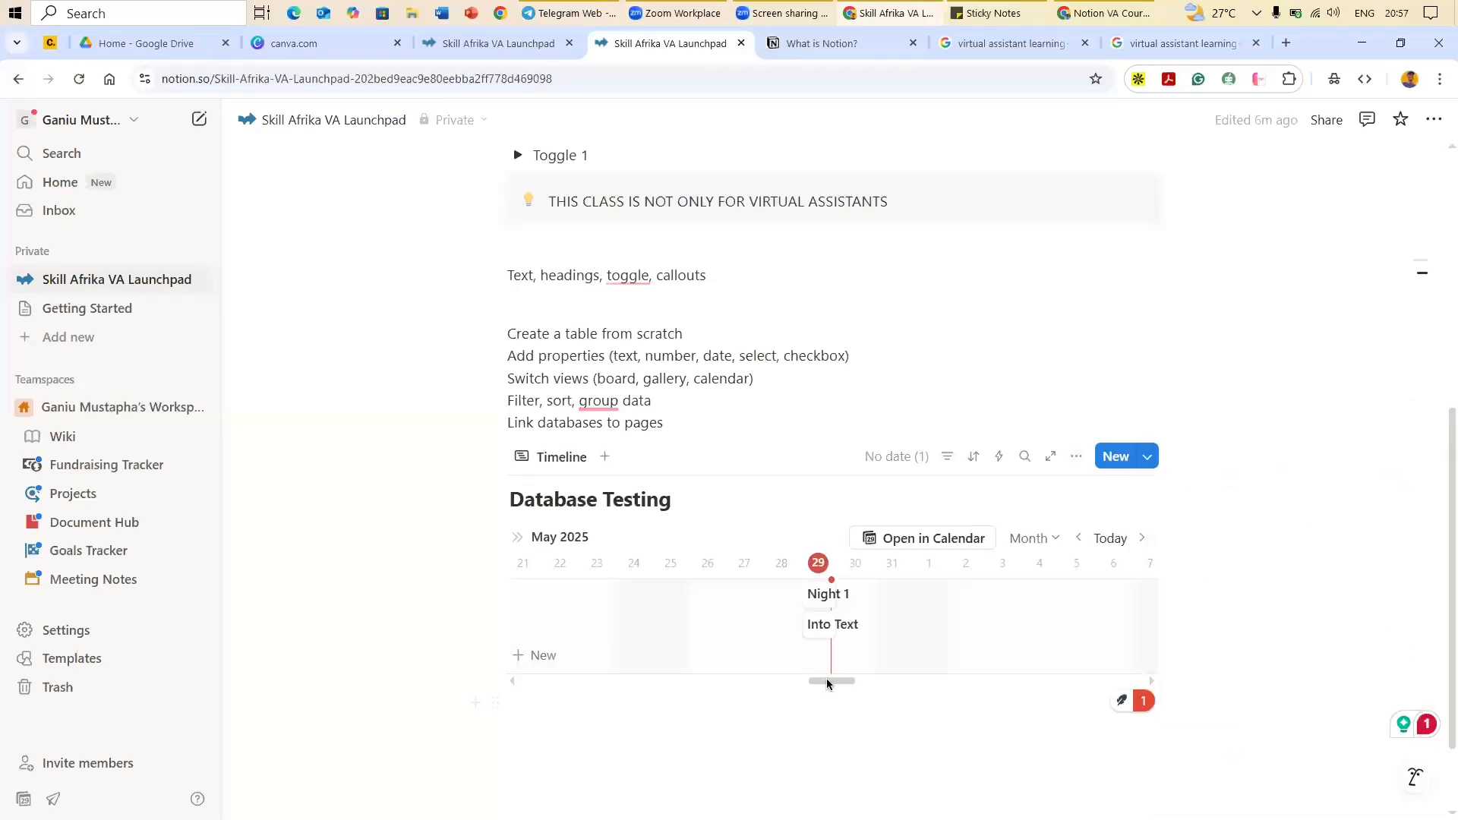
# Step: Browse the timeline's dates, stretch the Night 1 bar from May 29 to June 2, and shorten it back to May 29
pyautogui.click(768, 688)
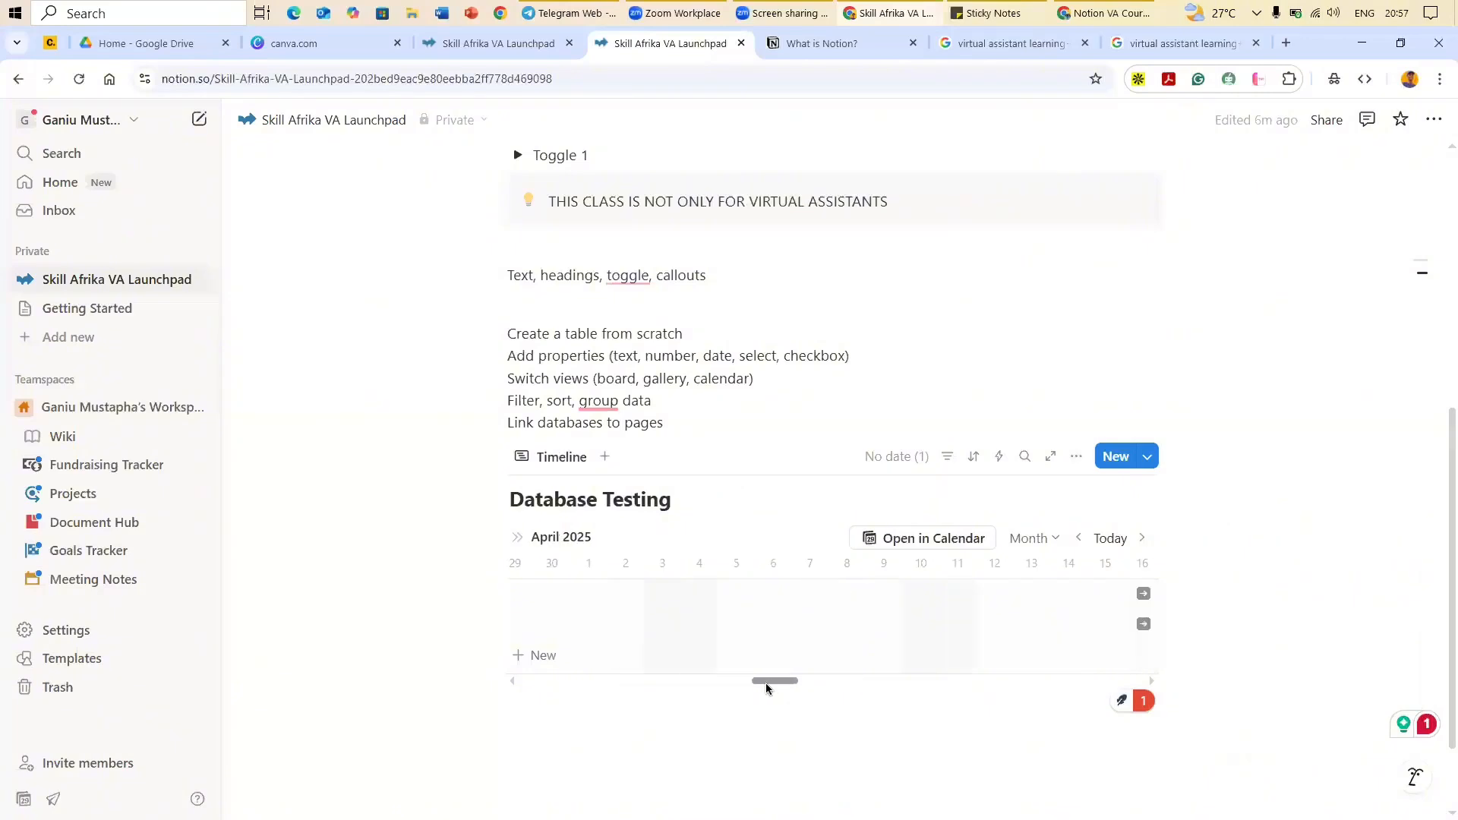
pyautogui.moveTo(767, 684); pyautogui.dragTo(764, 684)
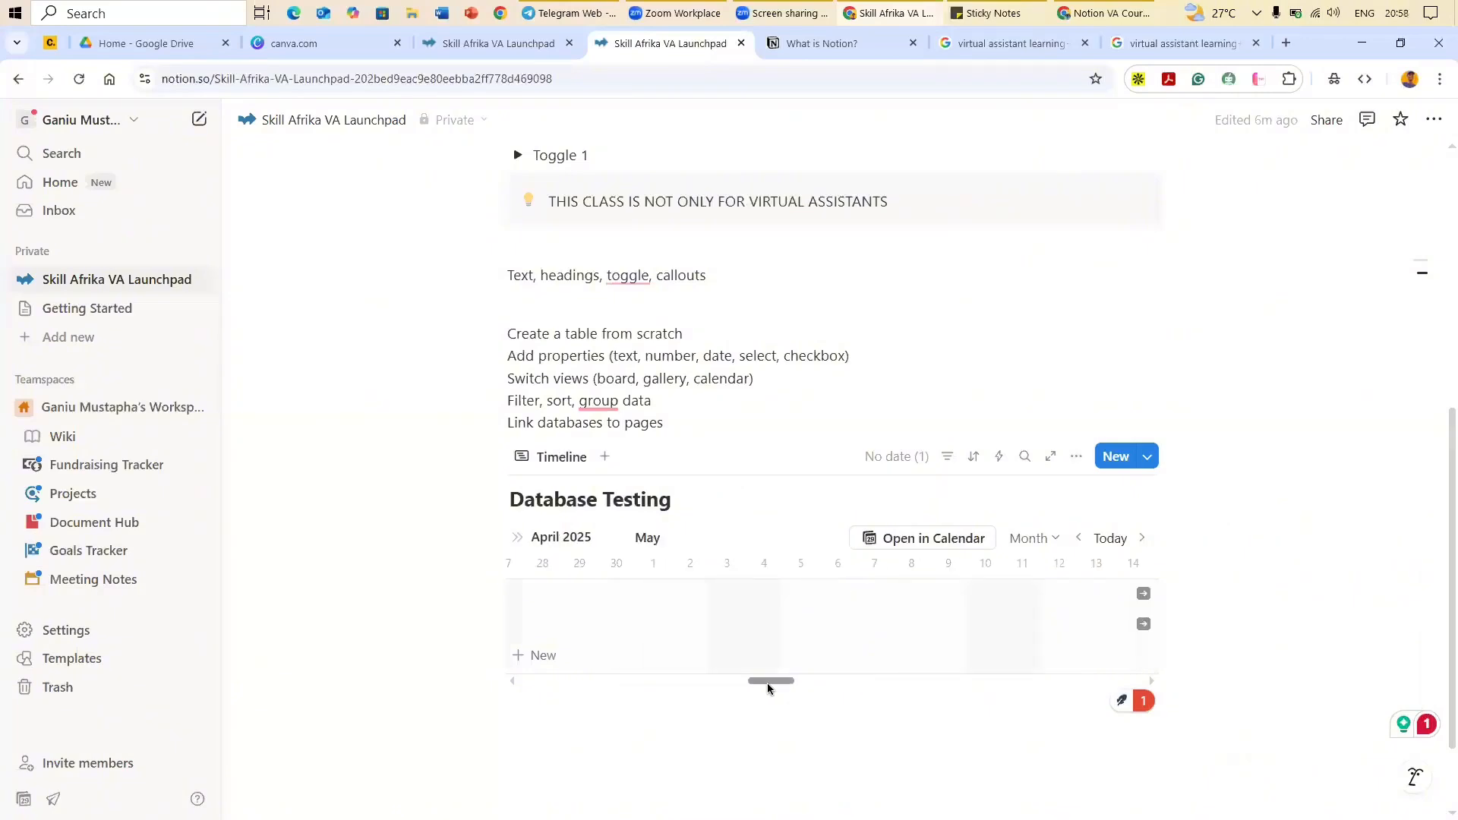
pyautogui.click(835, 681)
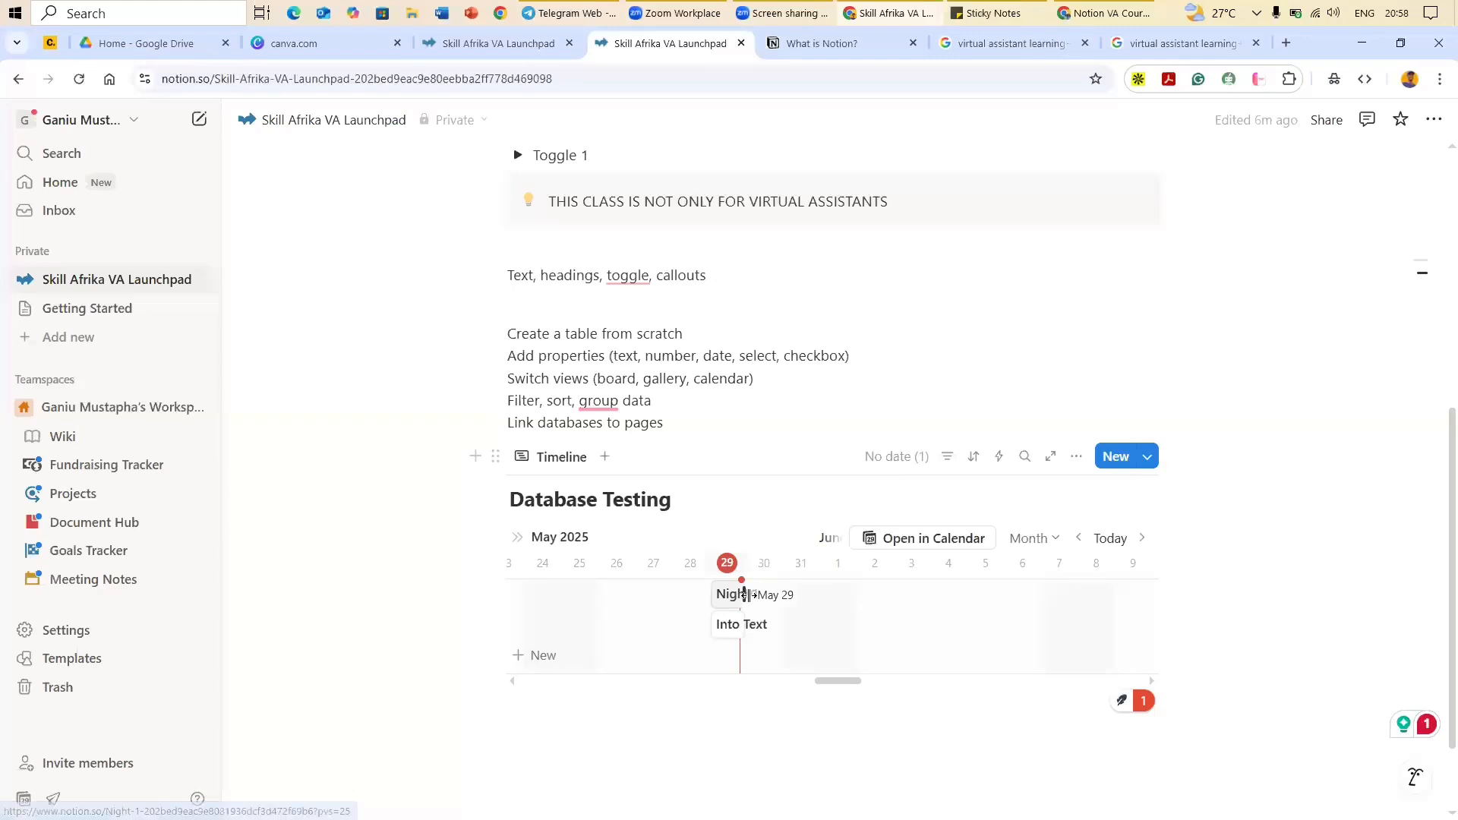
pyautogui.moveTo(744, 594); pyautogui.dragTo(896, 593)
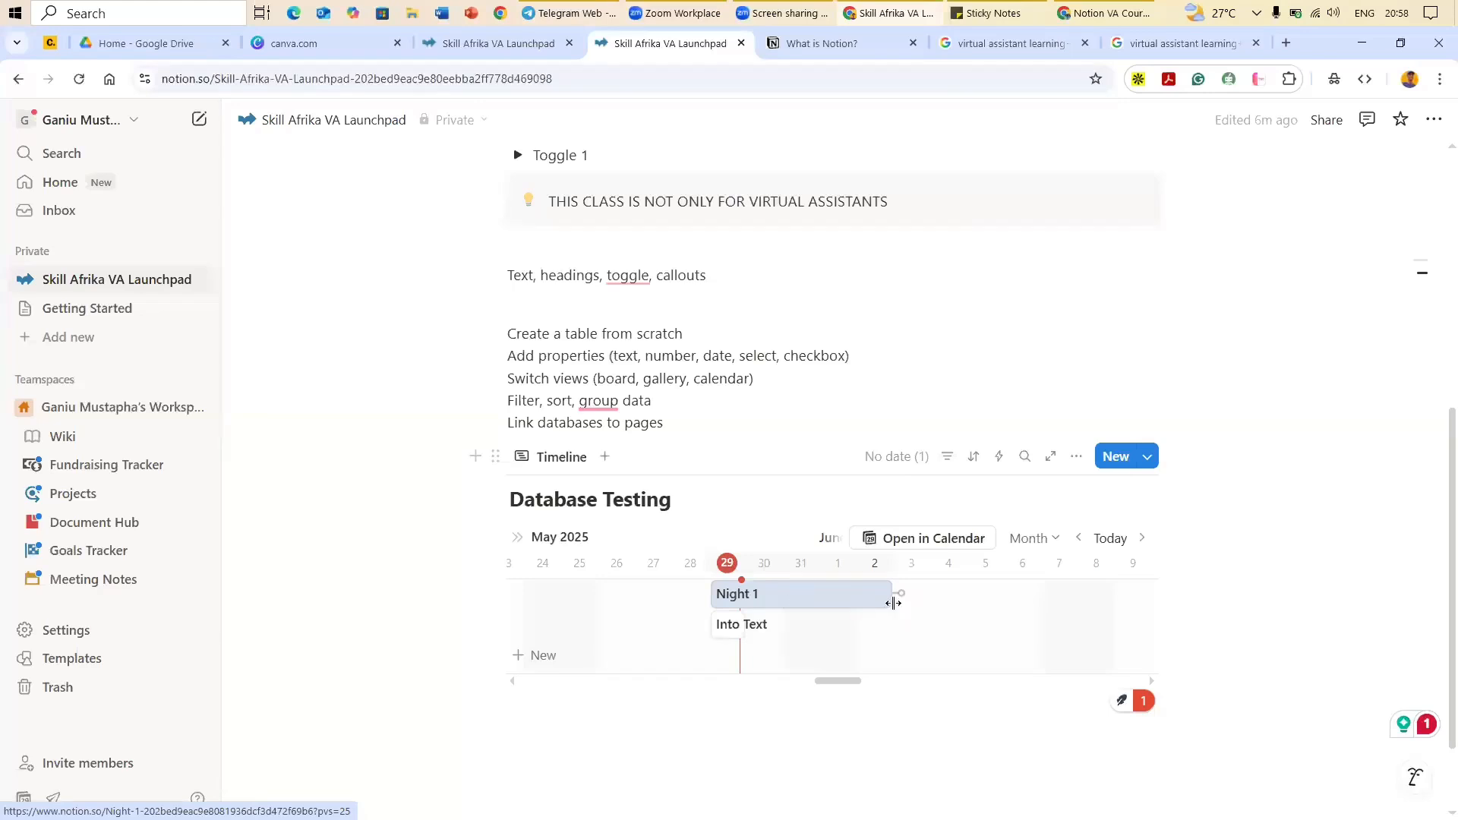
pyautogui.moveTo(880, 608); pyautogui.dragTo(738, 619)
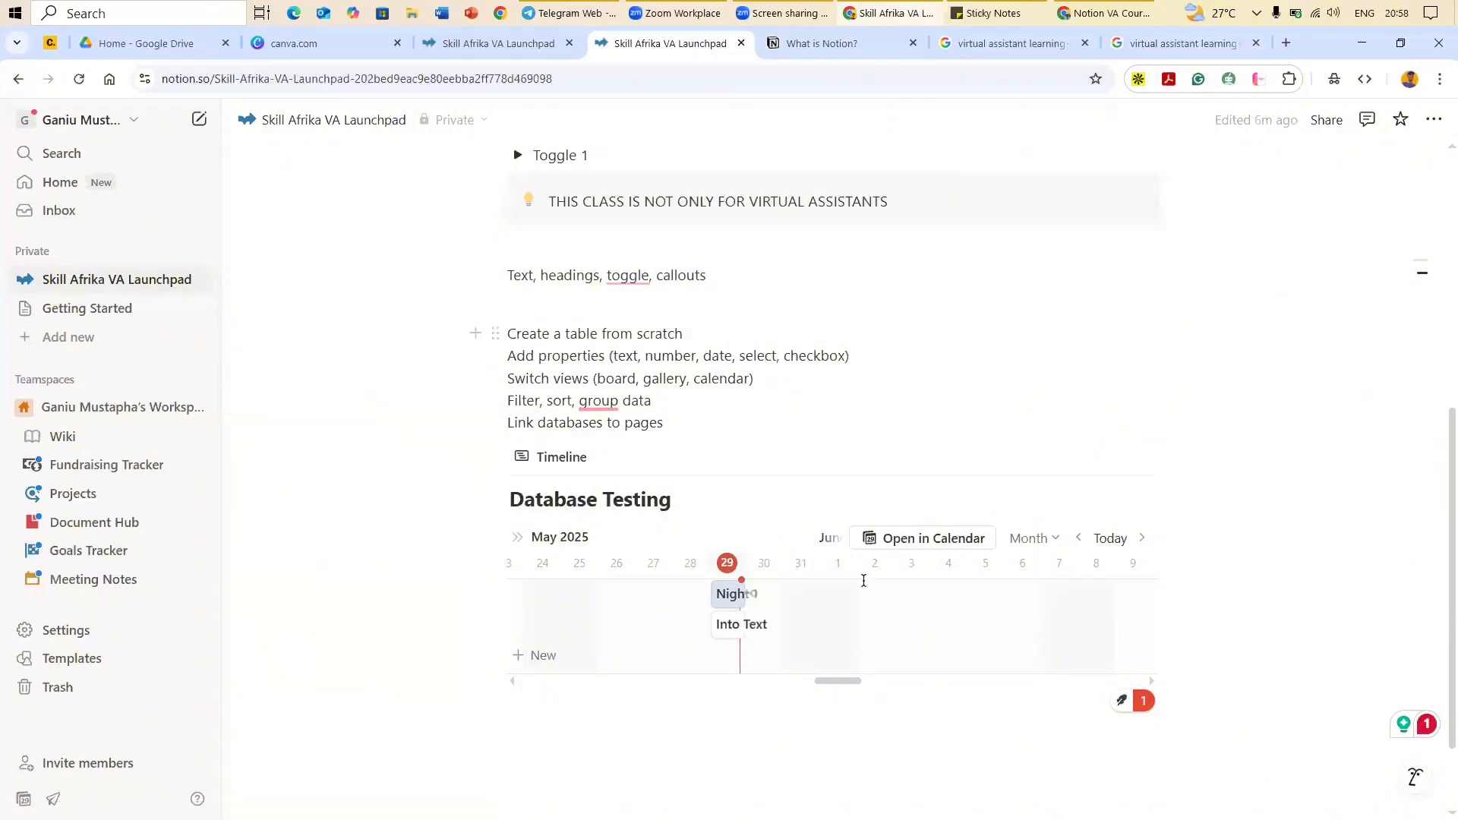
# Step: Change the Database Testing view's layout to List and close the layout settings
pyautogui.click(1075, 457)
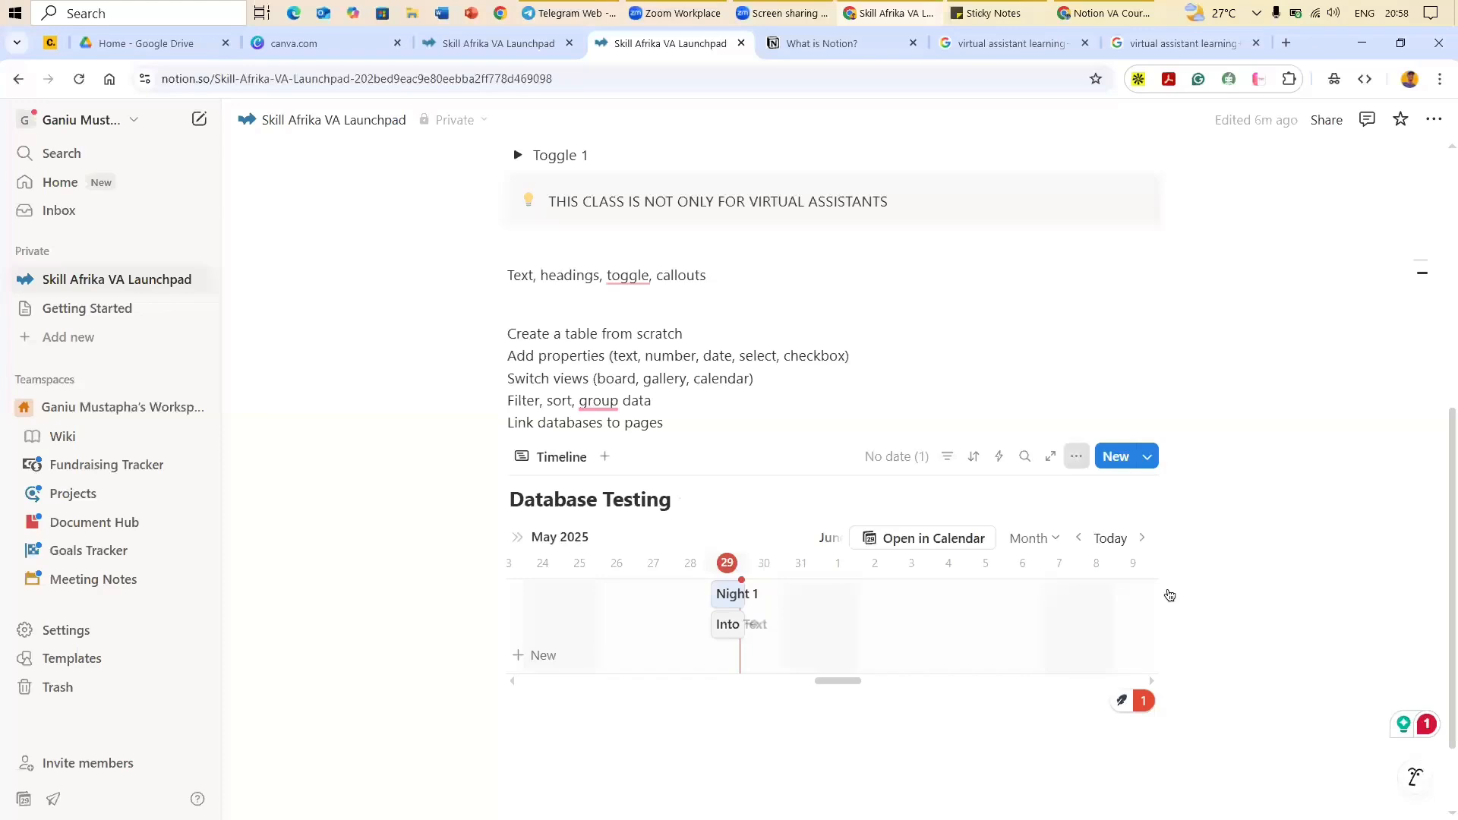
pyautogui.click(1393, 473)
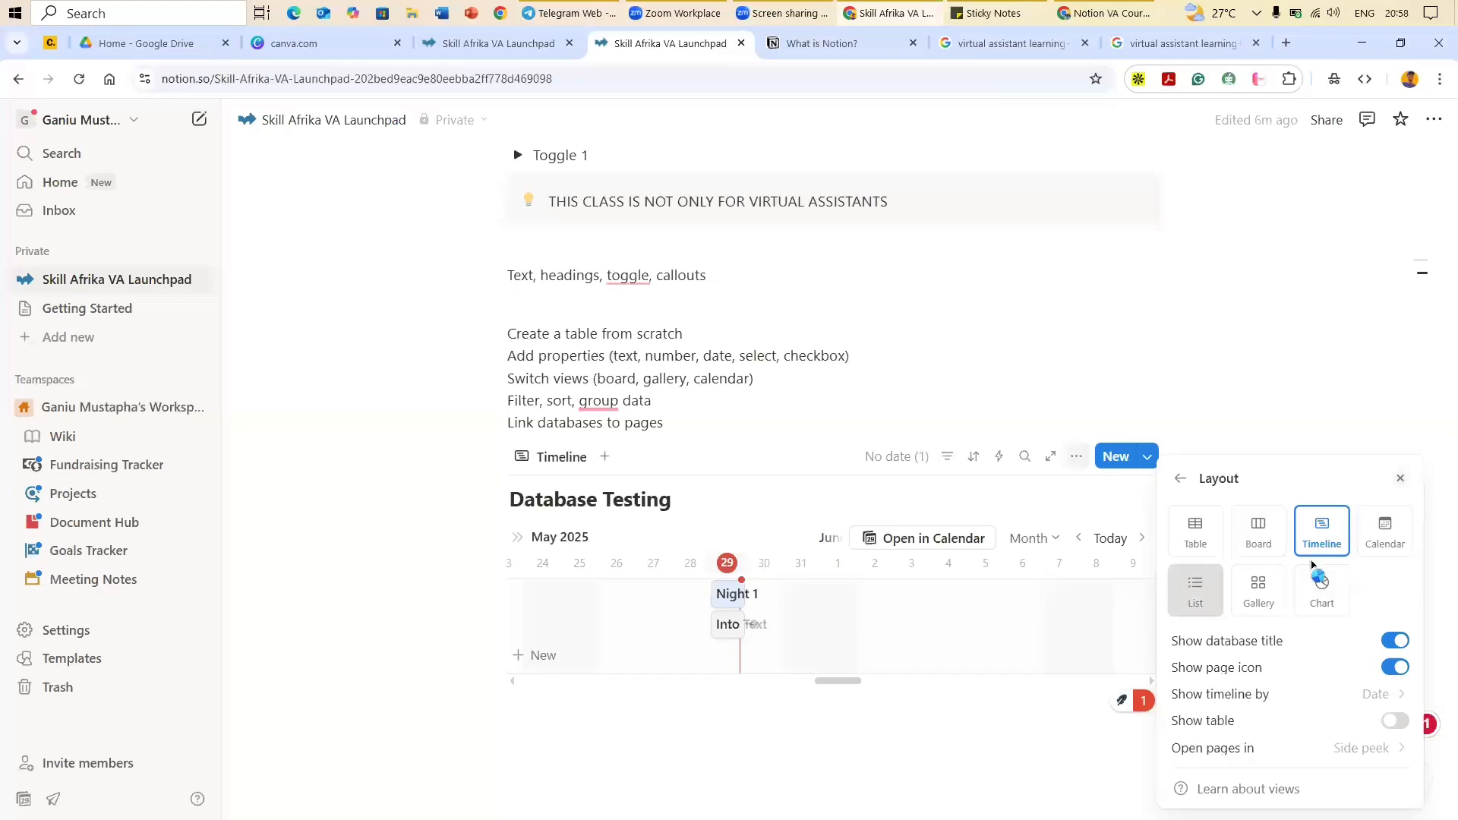
pyautogui.click(1406, 492)
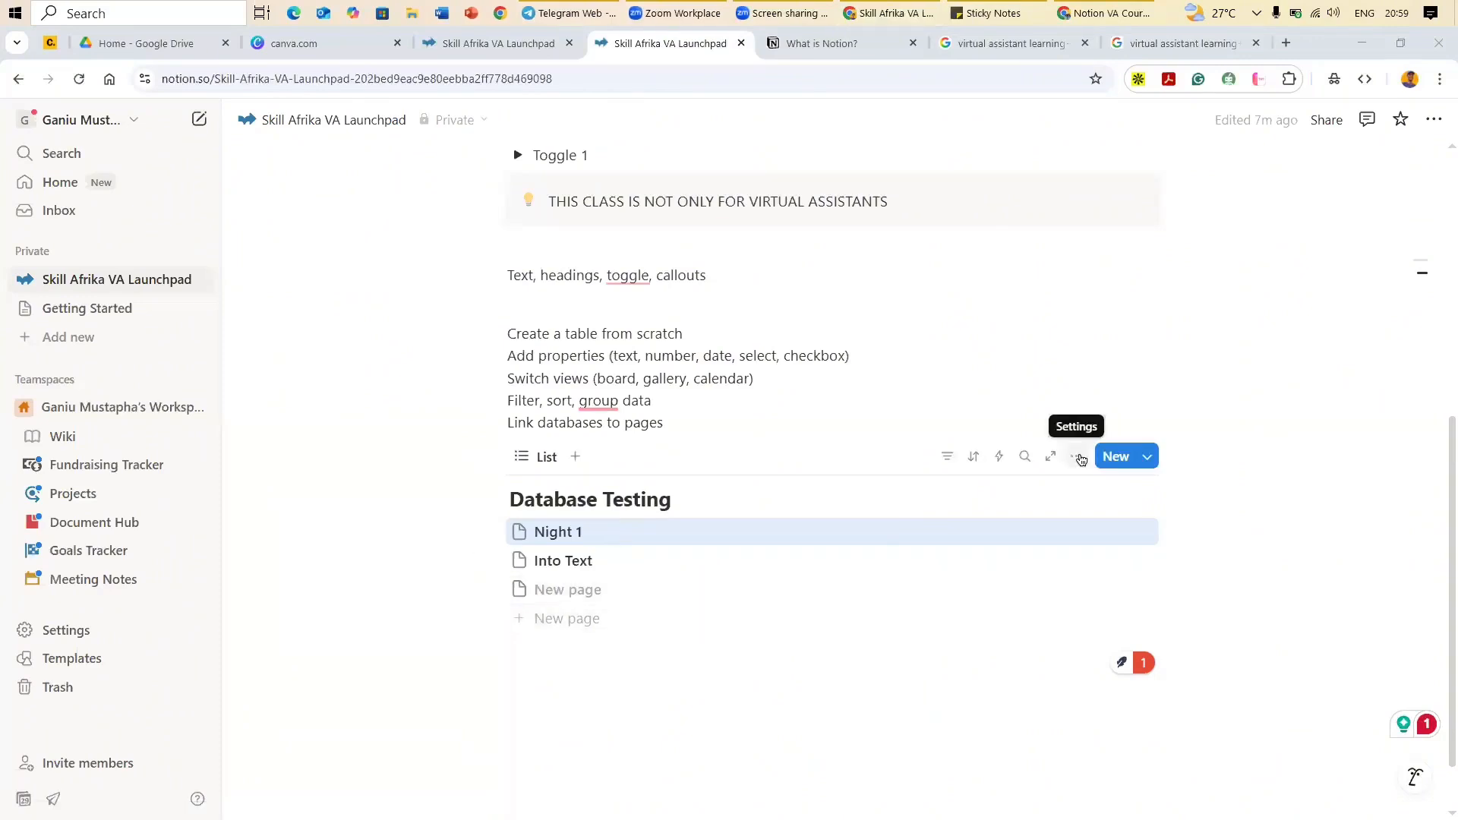
# Step: Insert a simple table between the topic list and the Database Testing database, and extend it to three columns
pyautogui.click(1079, 458)
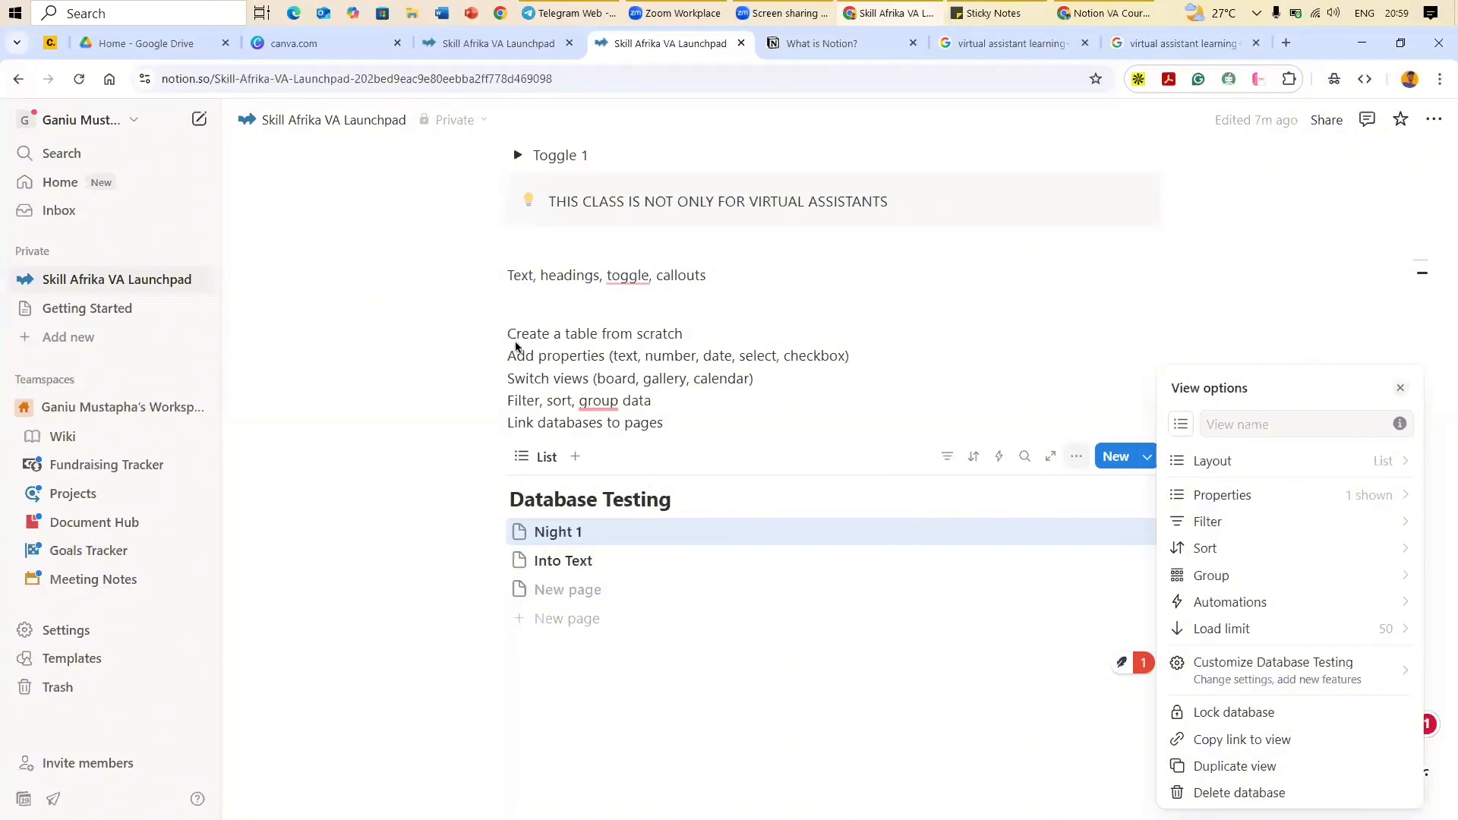
pyautogui.click(255, 329)
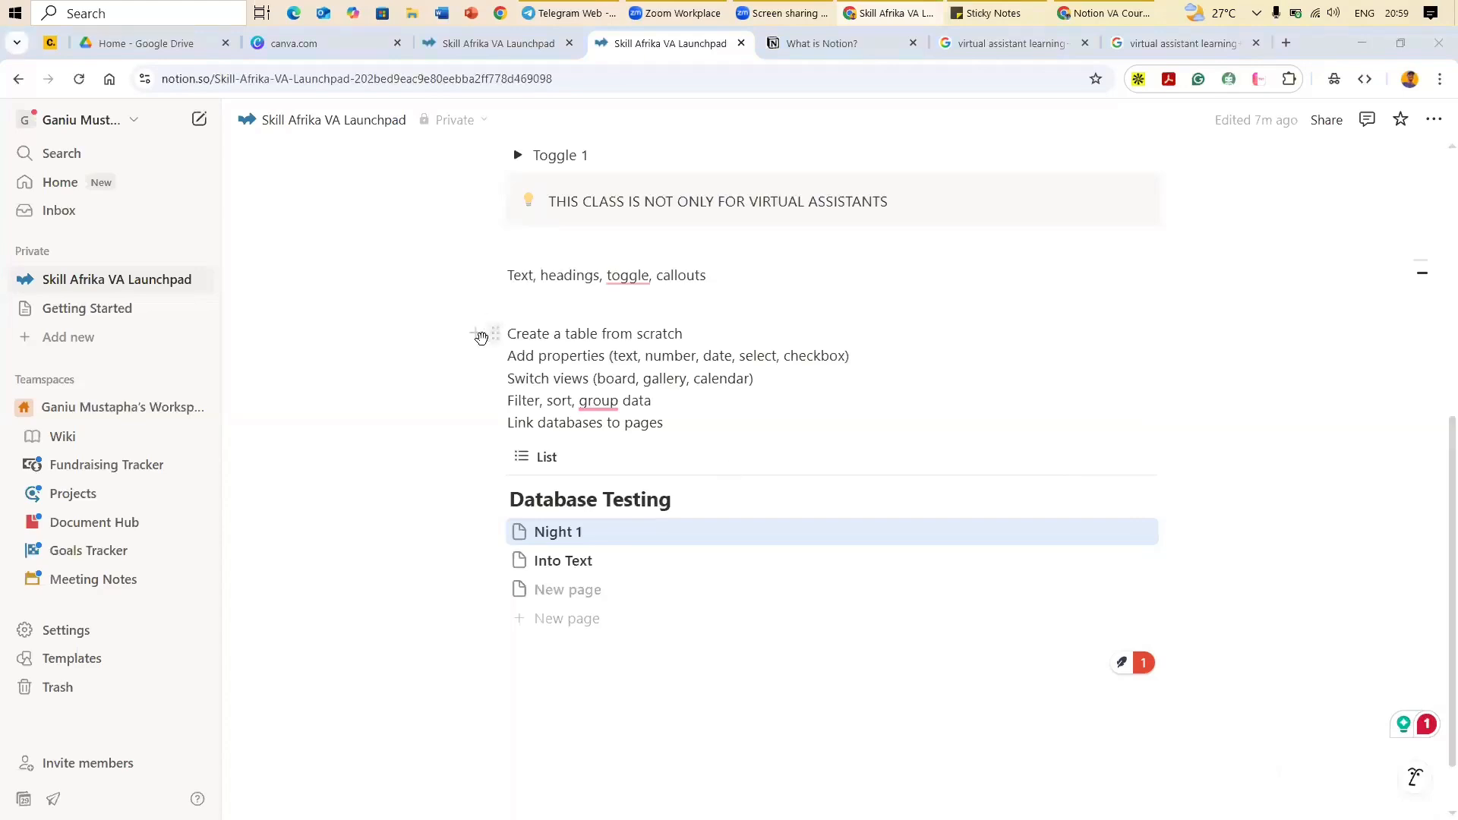
pyautogui.click(478, 336)
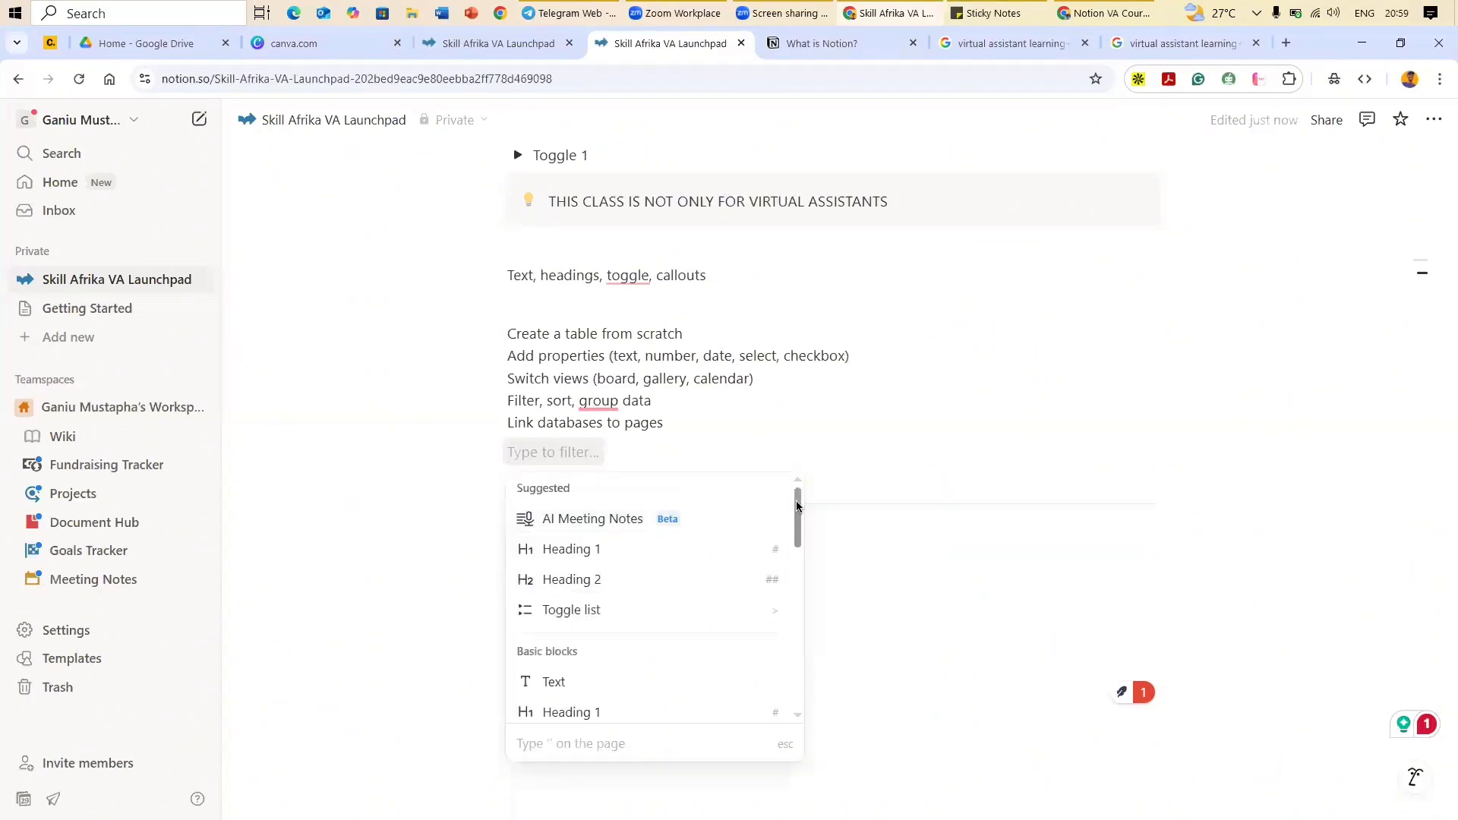
pyautogui.scroll(-1, 796, 523)
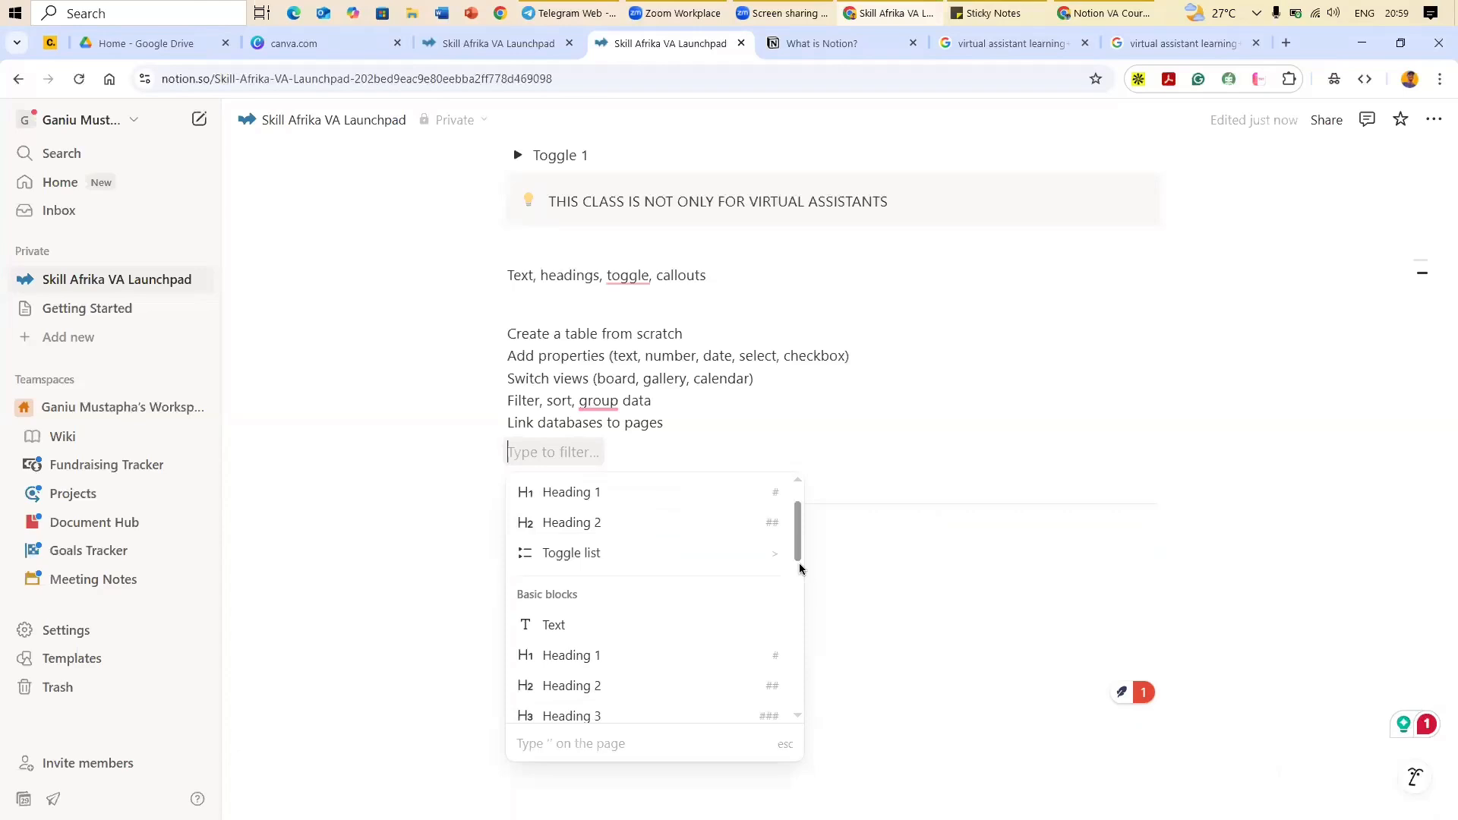
pyautogui.scroll(-5, 796, 597)
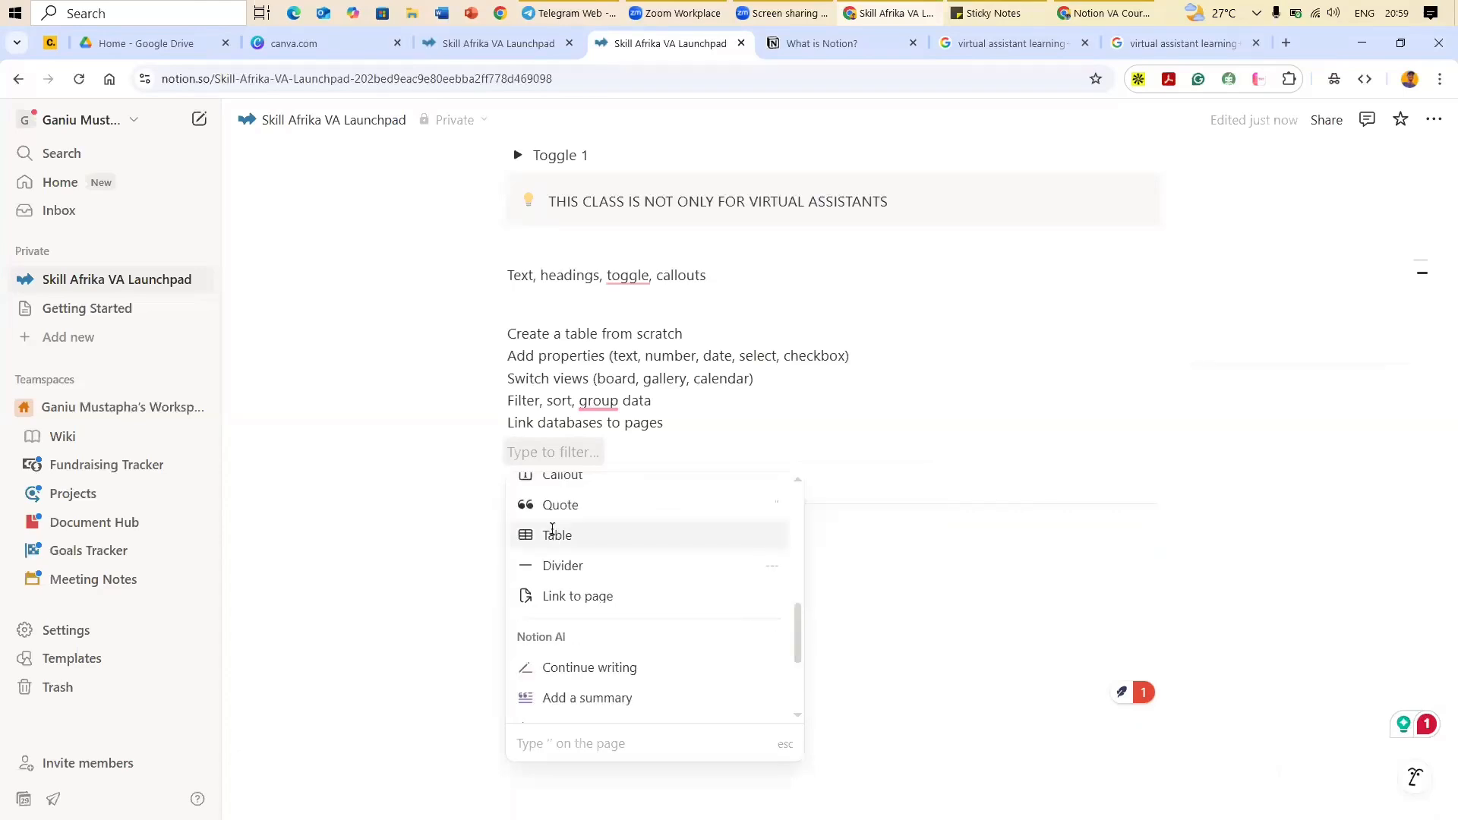
pyautogui.press('Return')
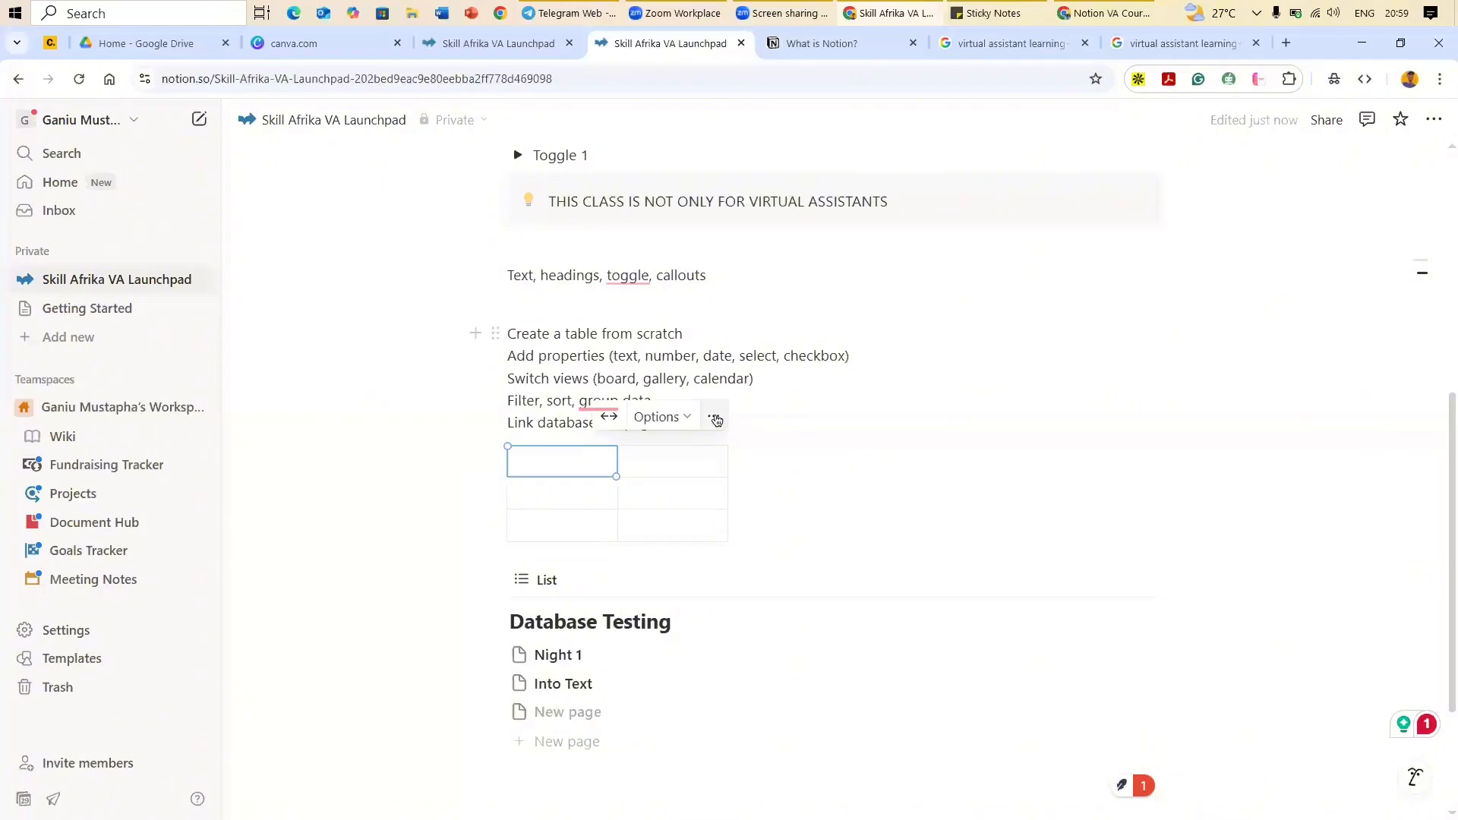
pyautogui.click(714, 418)
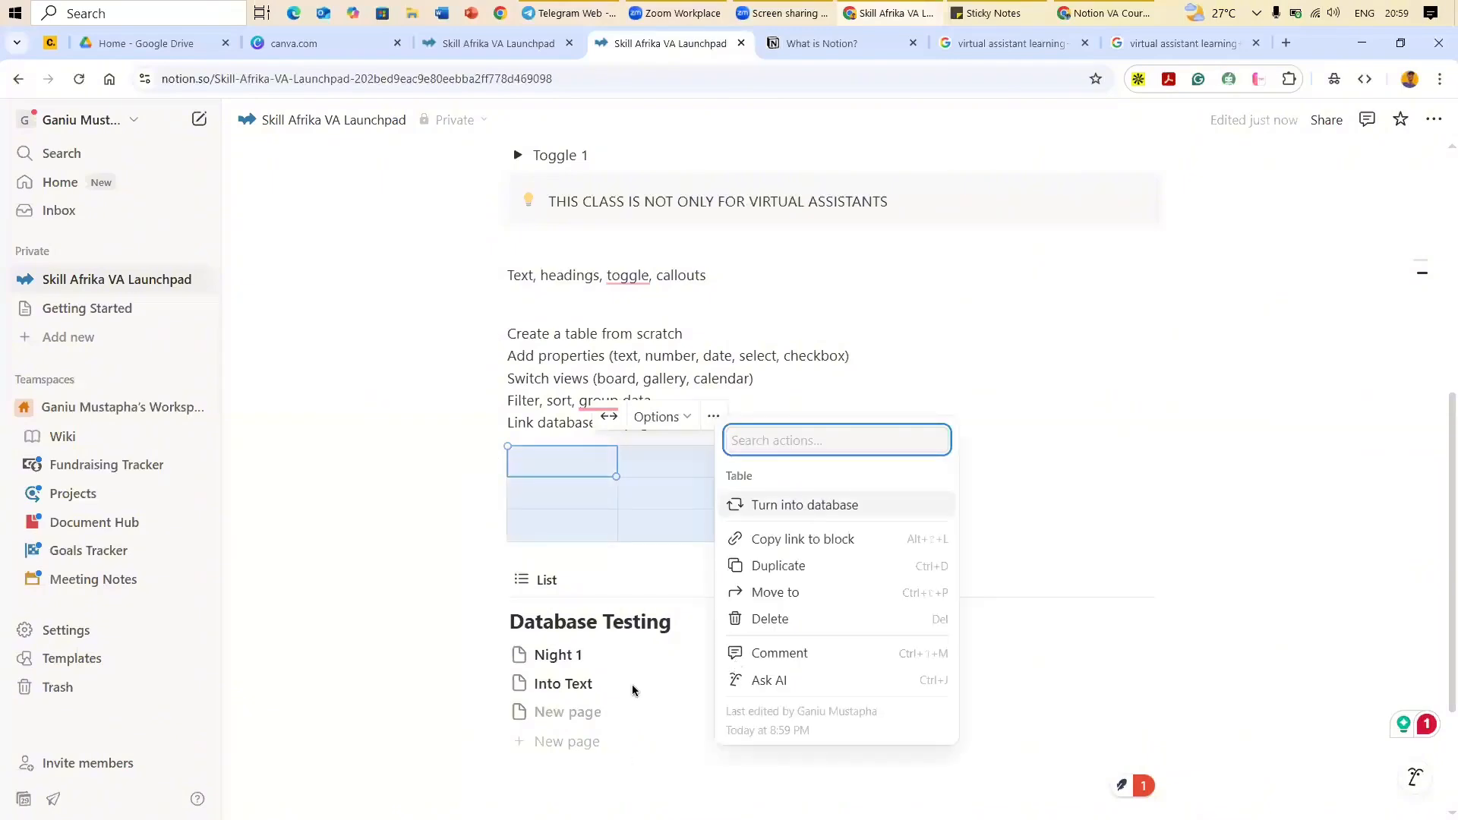
pyautogui.press('Escape')
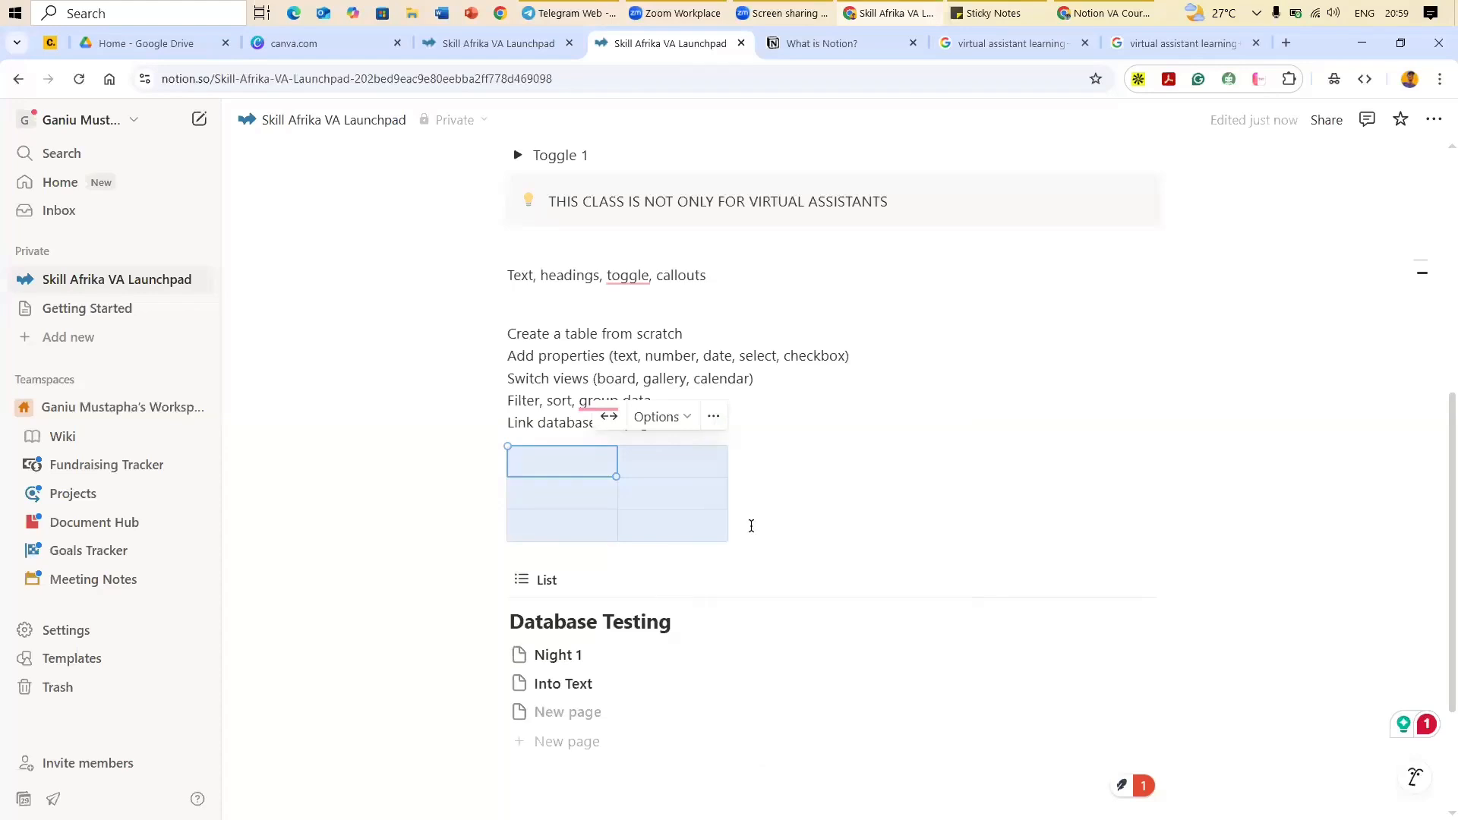
pyautogui.moveTo(736, 523); pyautogui.dragTo(893, 530)
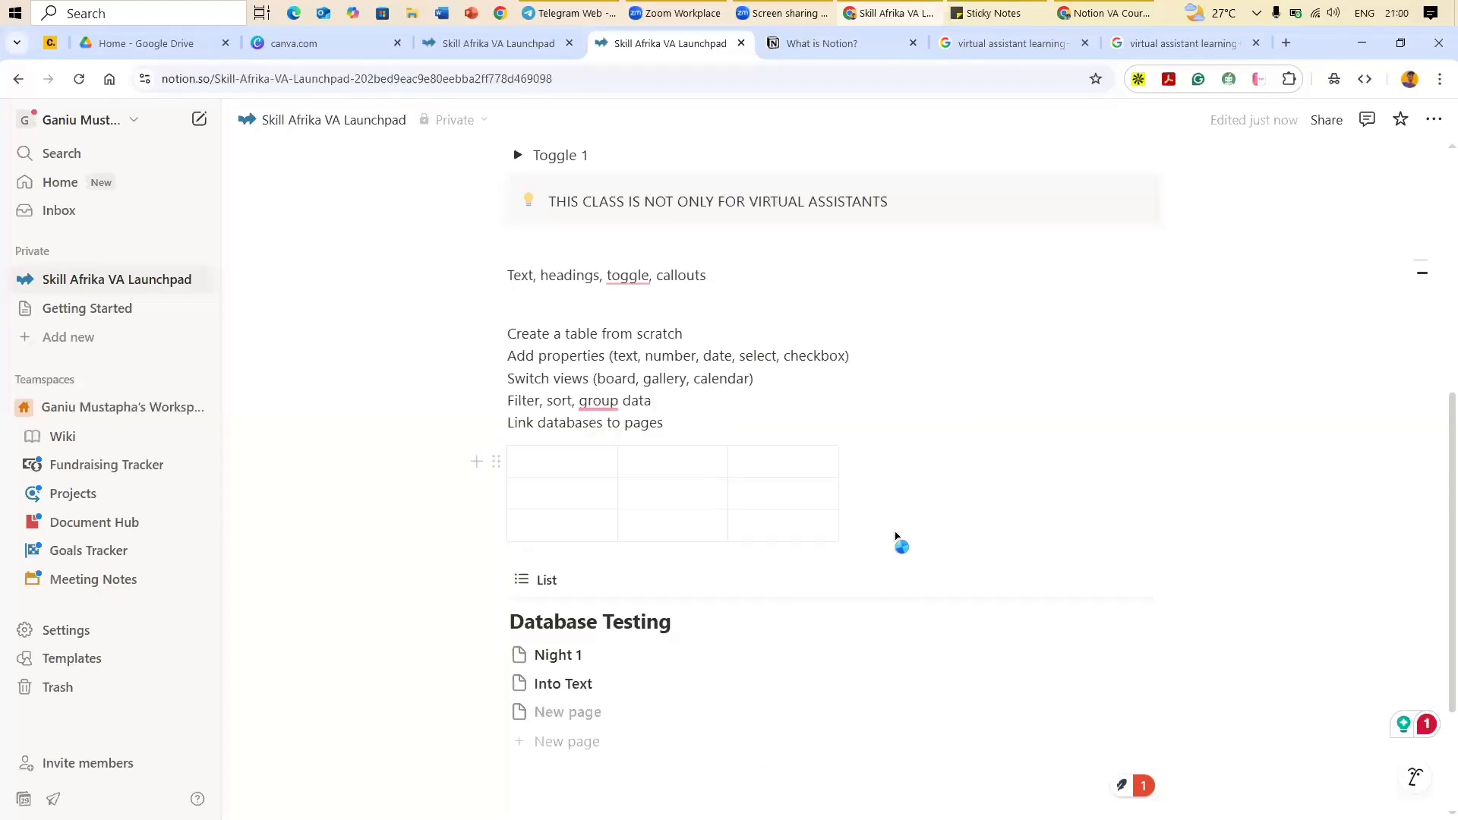
# Step: Delete the simple three-column table above the Database Testing database
pyautogui.rightClick(531, 469)
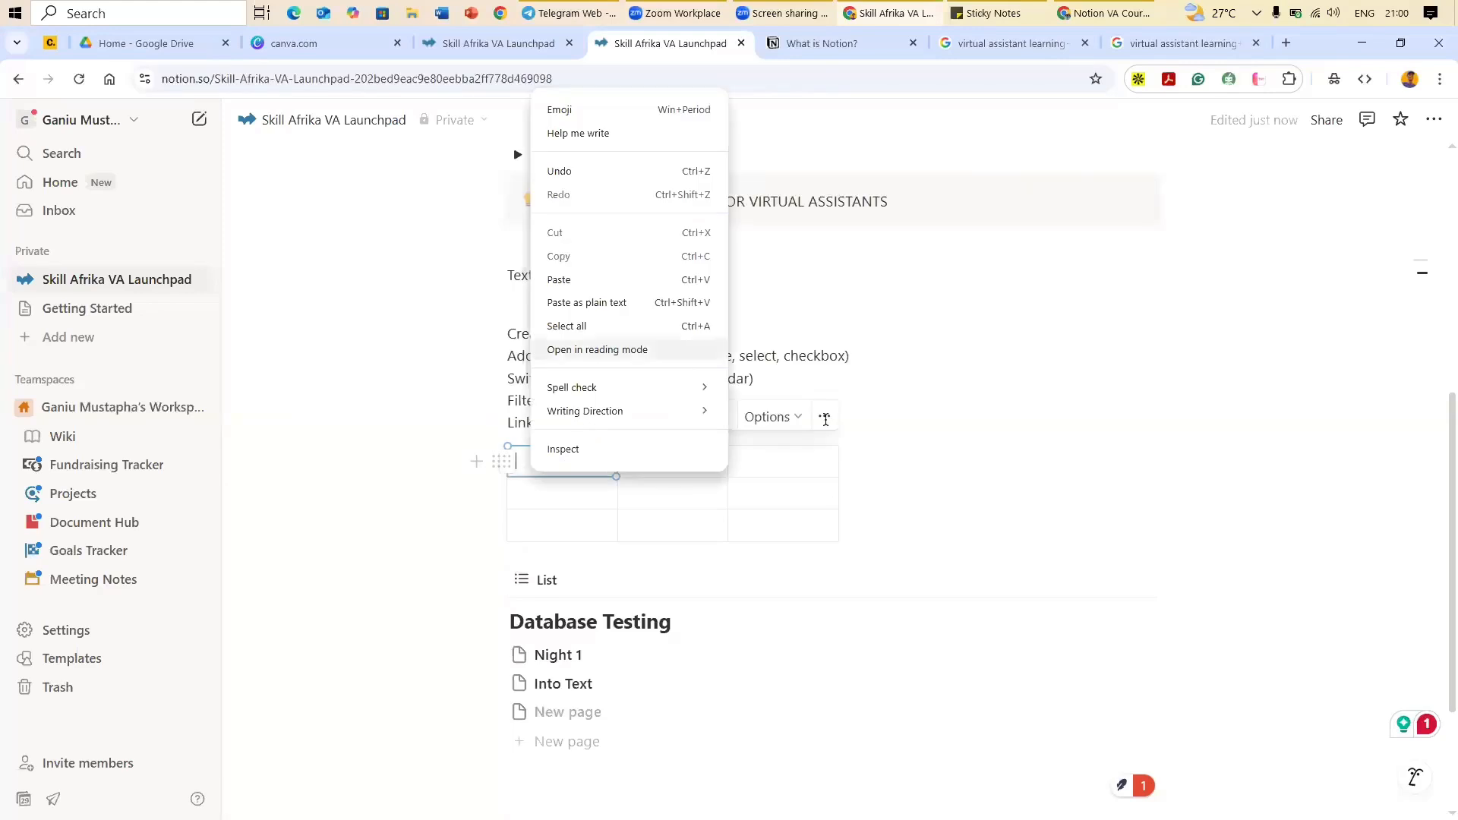
pyautogui.click(827, 416)
pyautogui.click(831, 417)
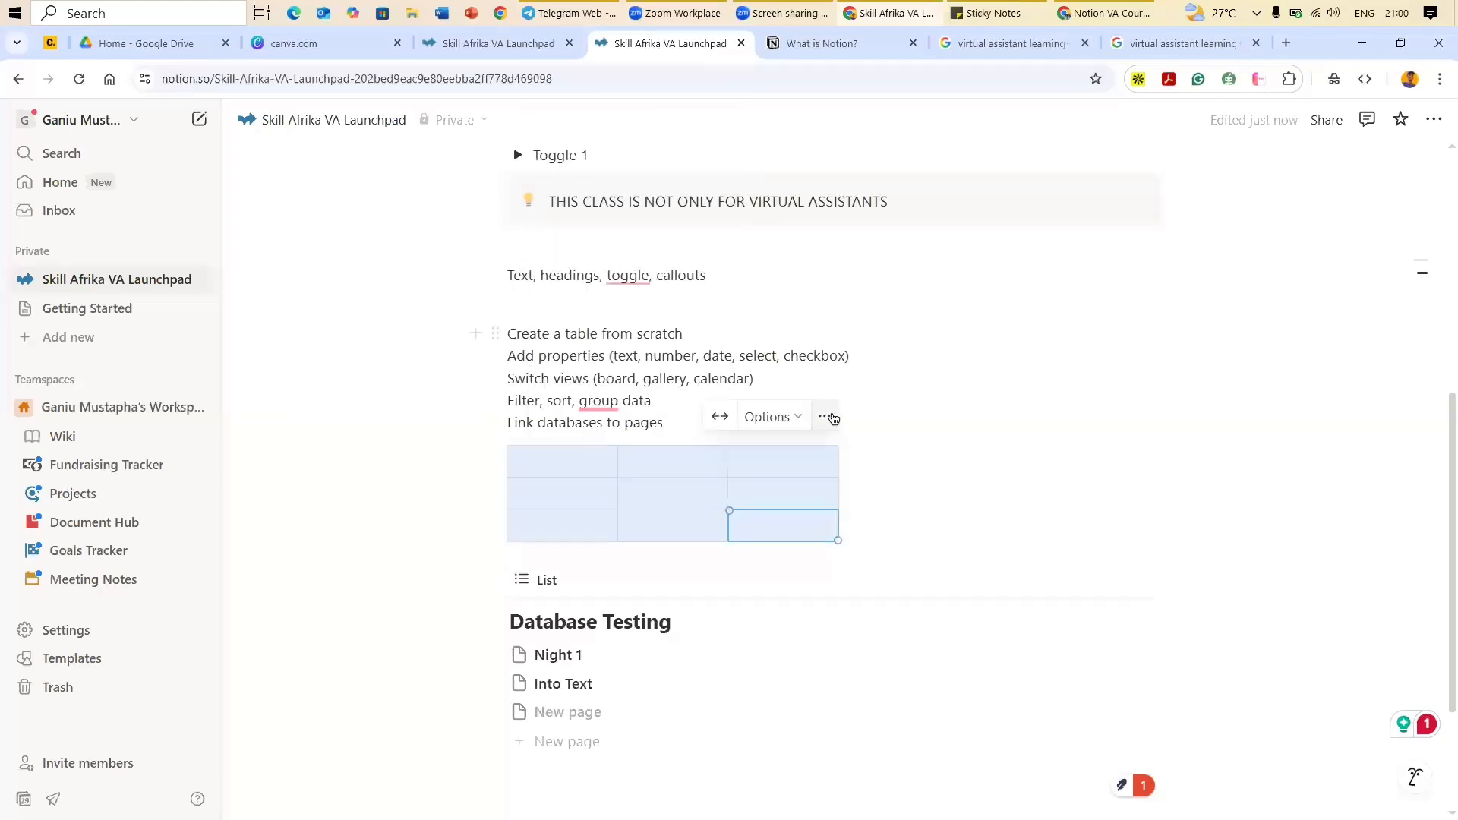
pyautogui.click(833, 418)
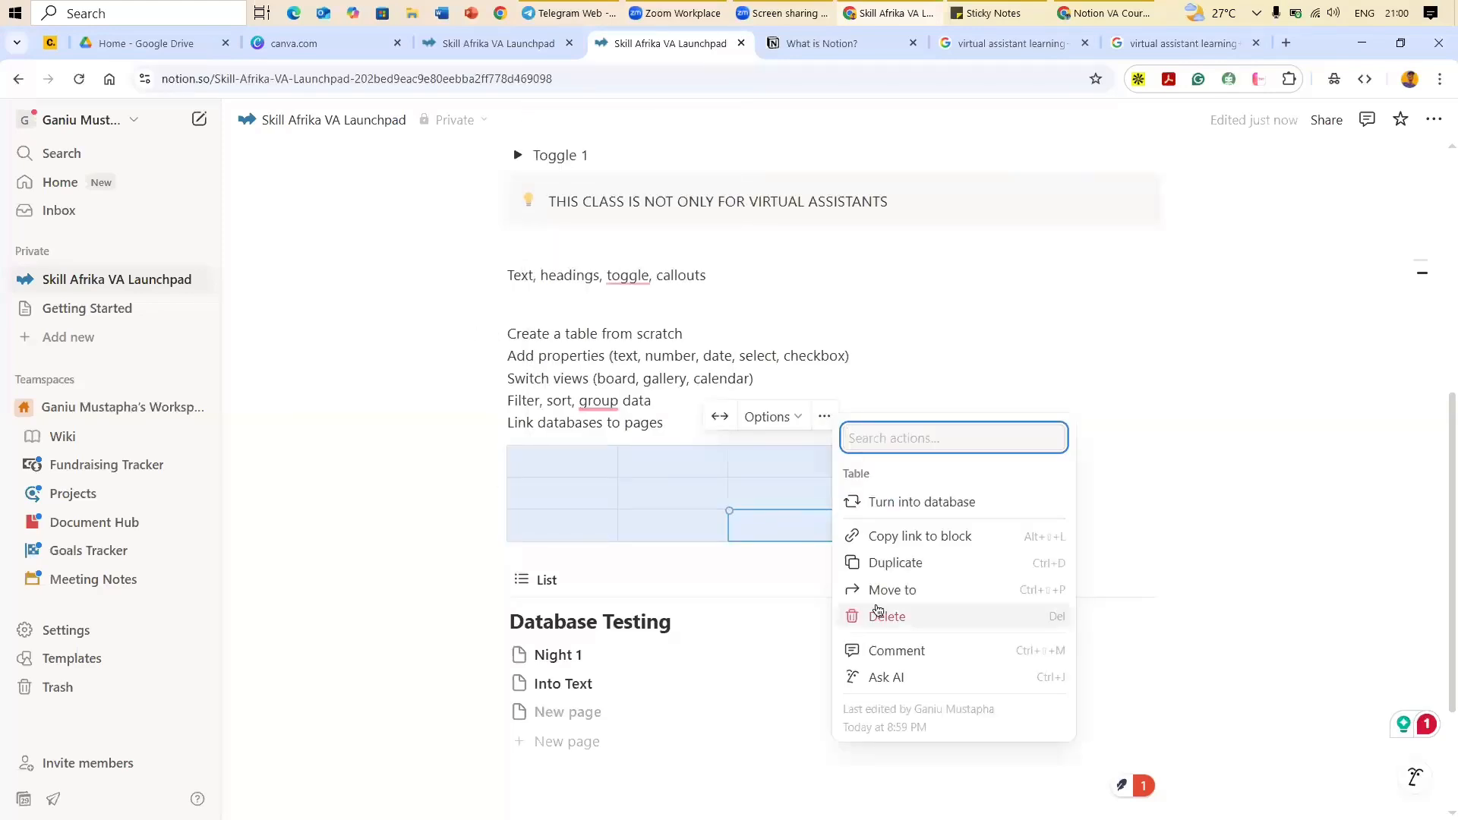
pyautogui.press('Delete')
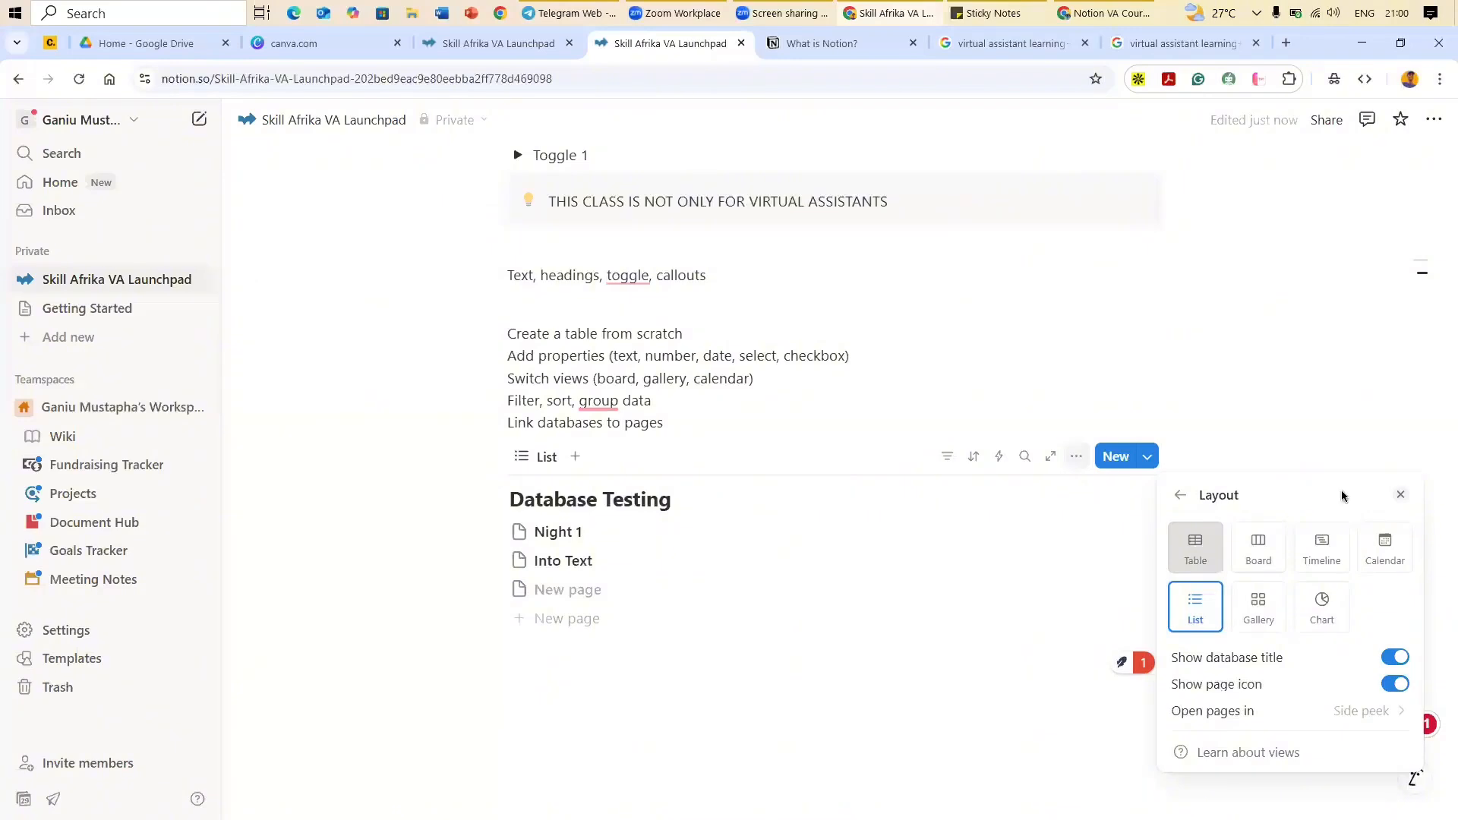
# Step: Change the Database Testing view's layout to Table, review the available layout options and close the settings
pyautogui.click(513, 603)
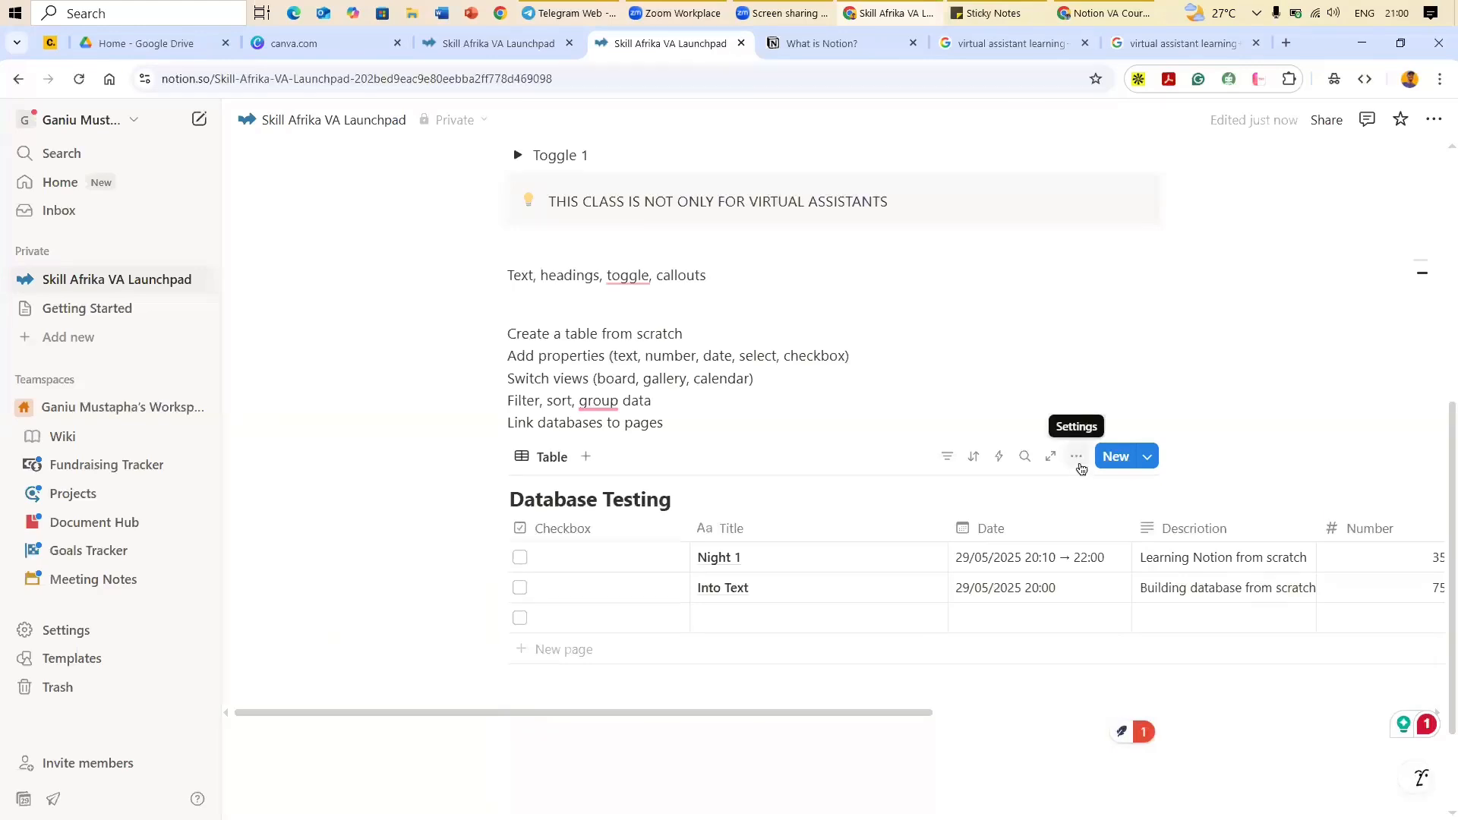
pyautogui.click(1077, 464)
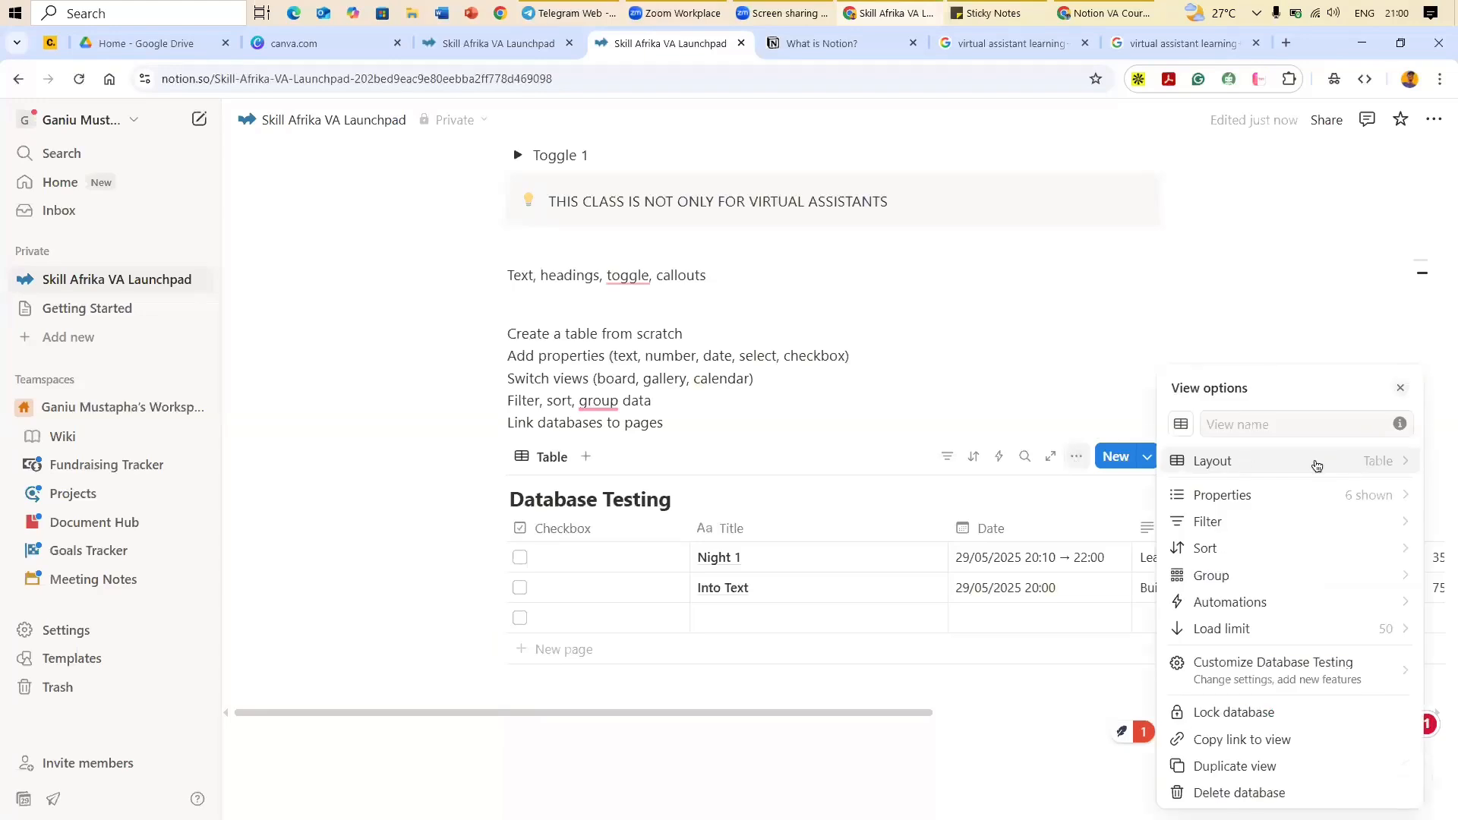
pyautogui.click(1319, 462)
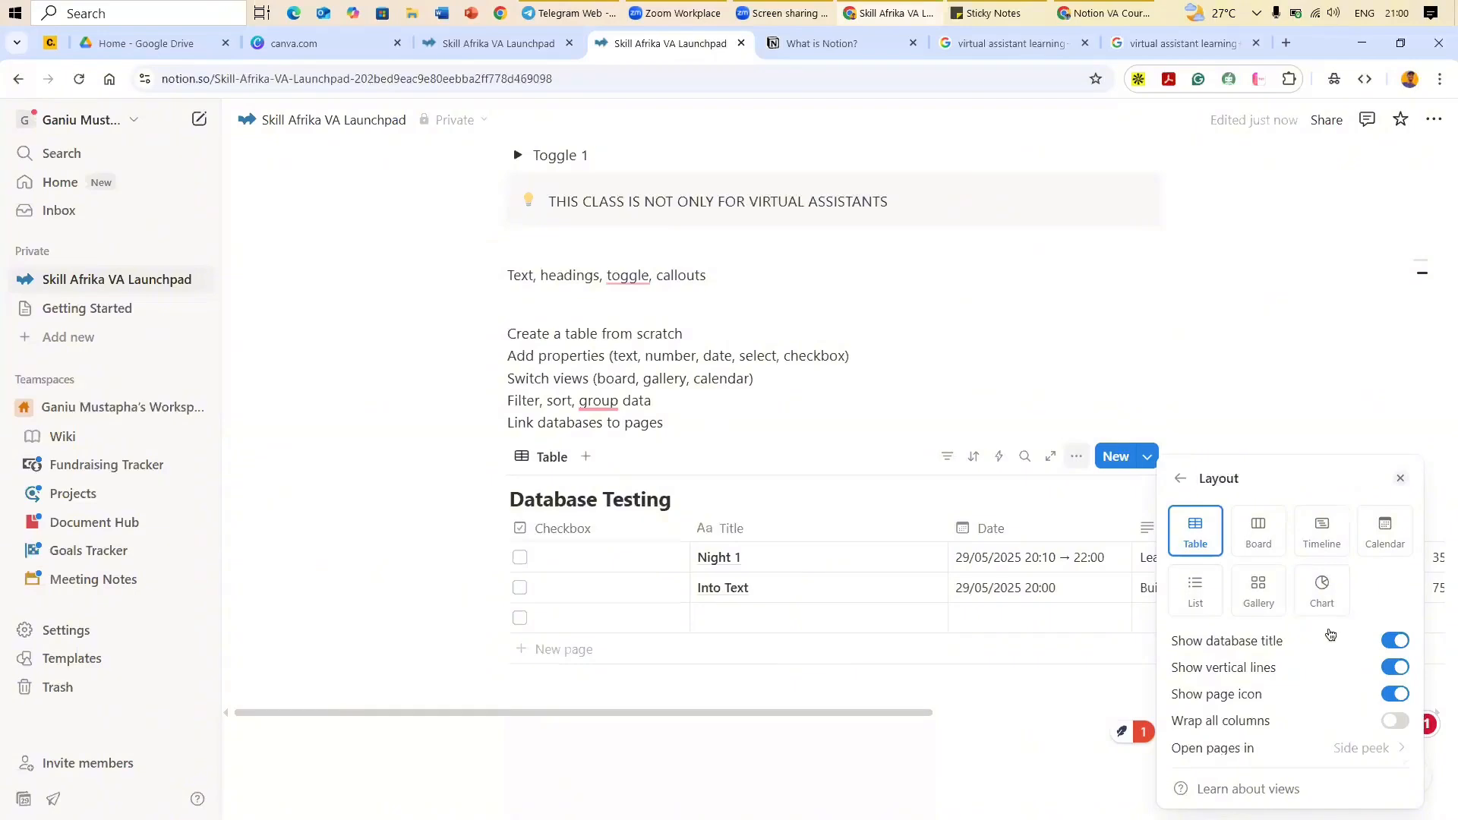
pyautogui.click(1400, 478)
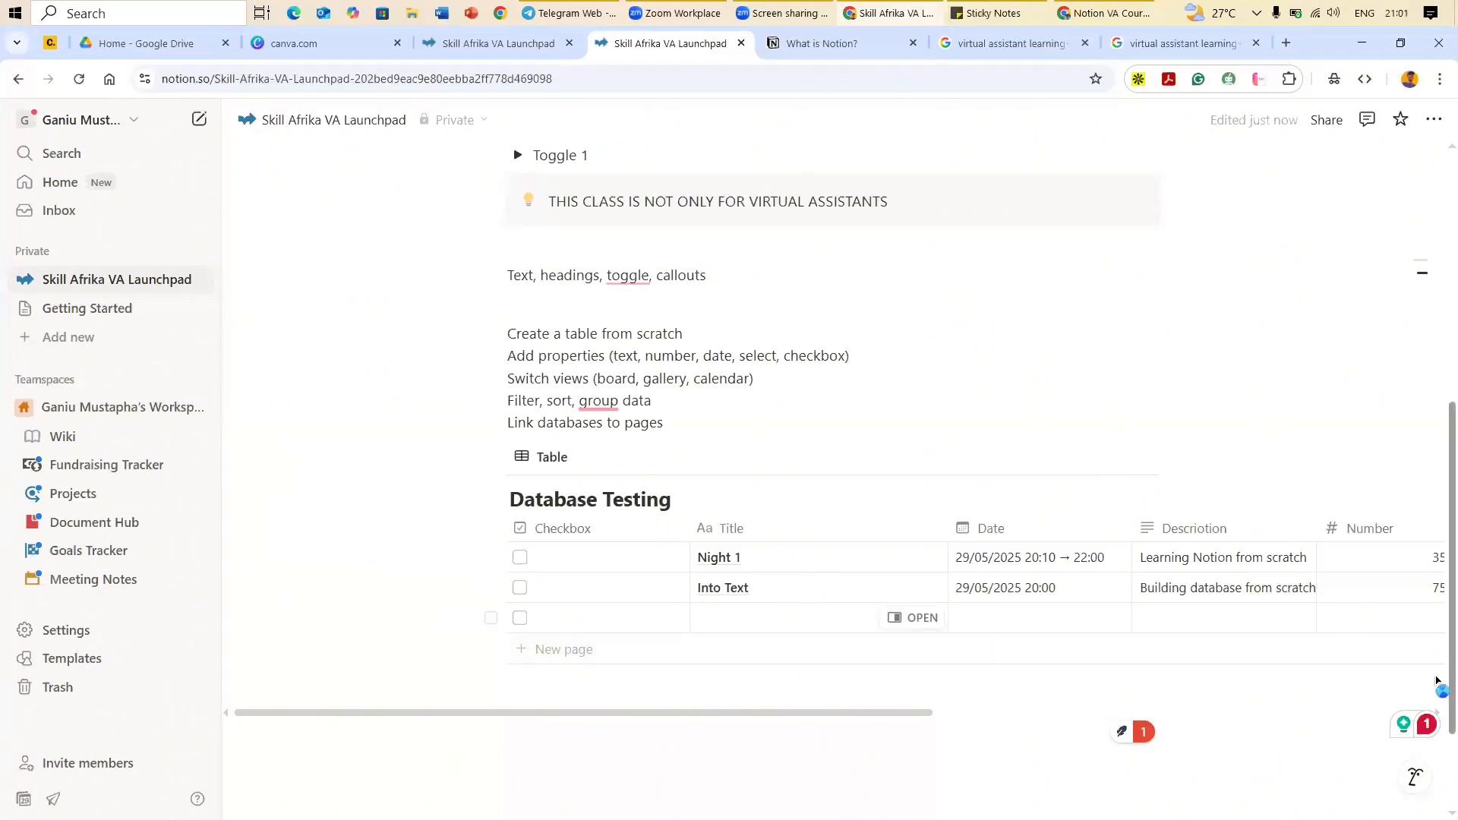
# Step: Look over the Database Testing table's view options and its columns from Checkbox through Status
pyautogui.scroll(-2, 684, 583)
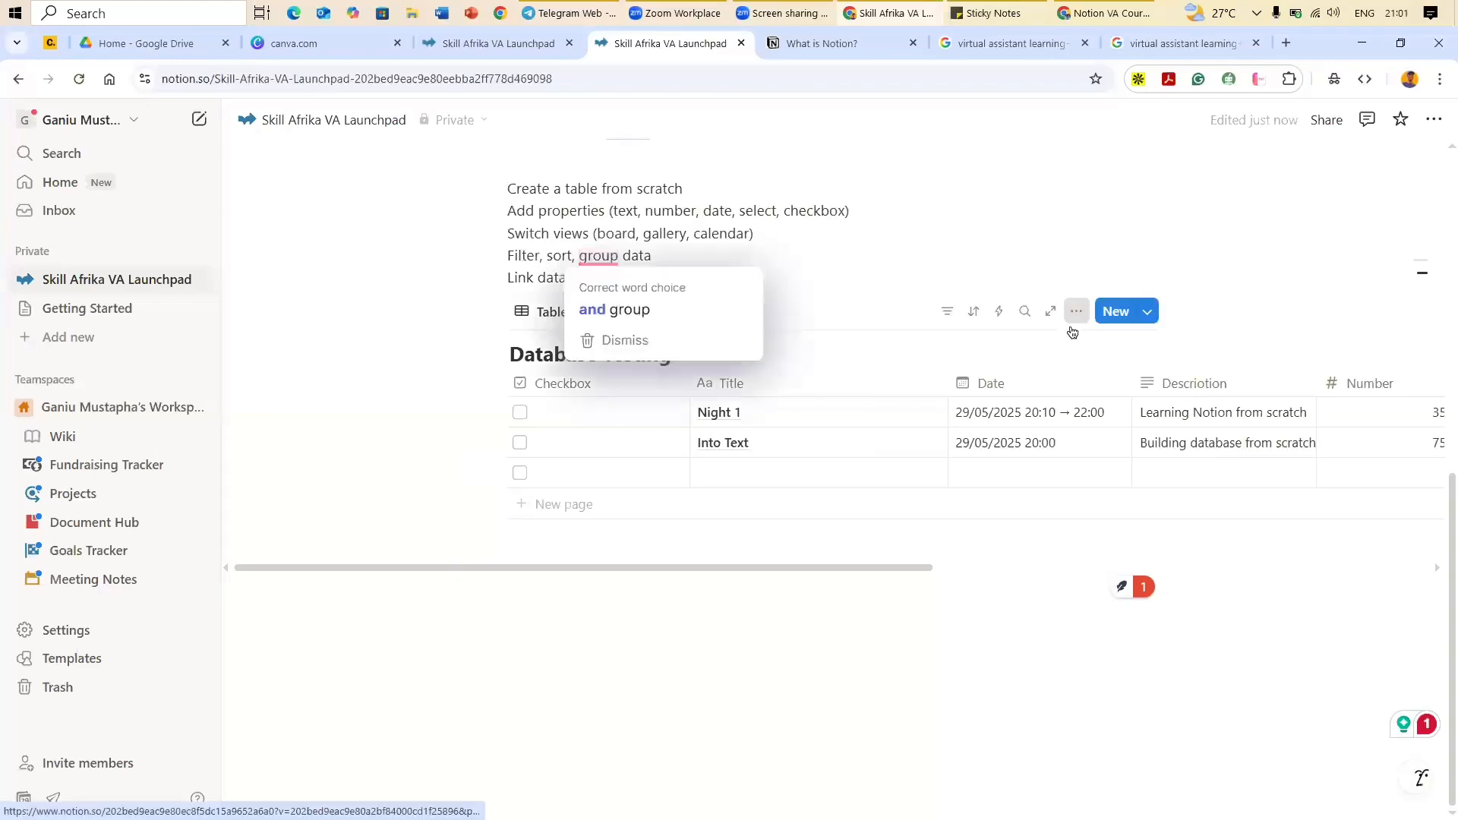
pyautogui.click(1075, 311)
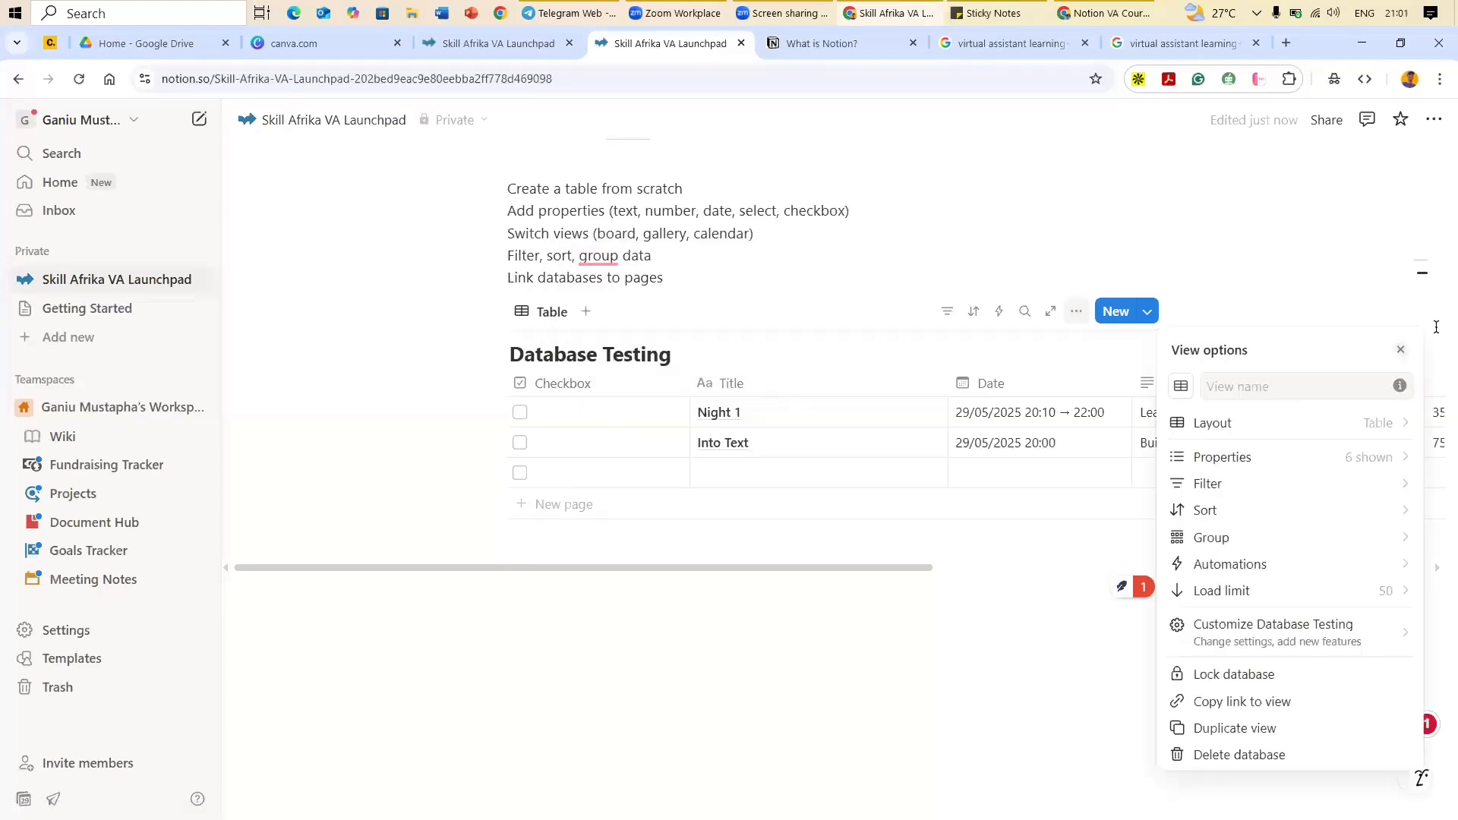
pyautogui.click(1435, 326)
pyautogui.moveTo(815, 568); pyautogui.dragTo(958, 591)
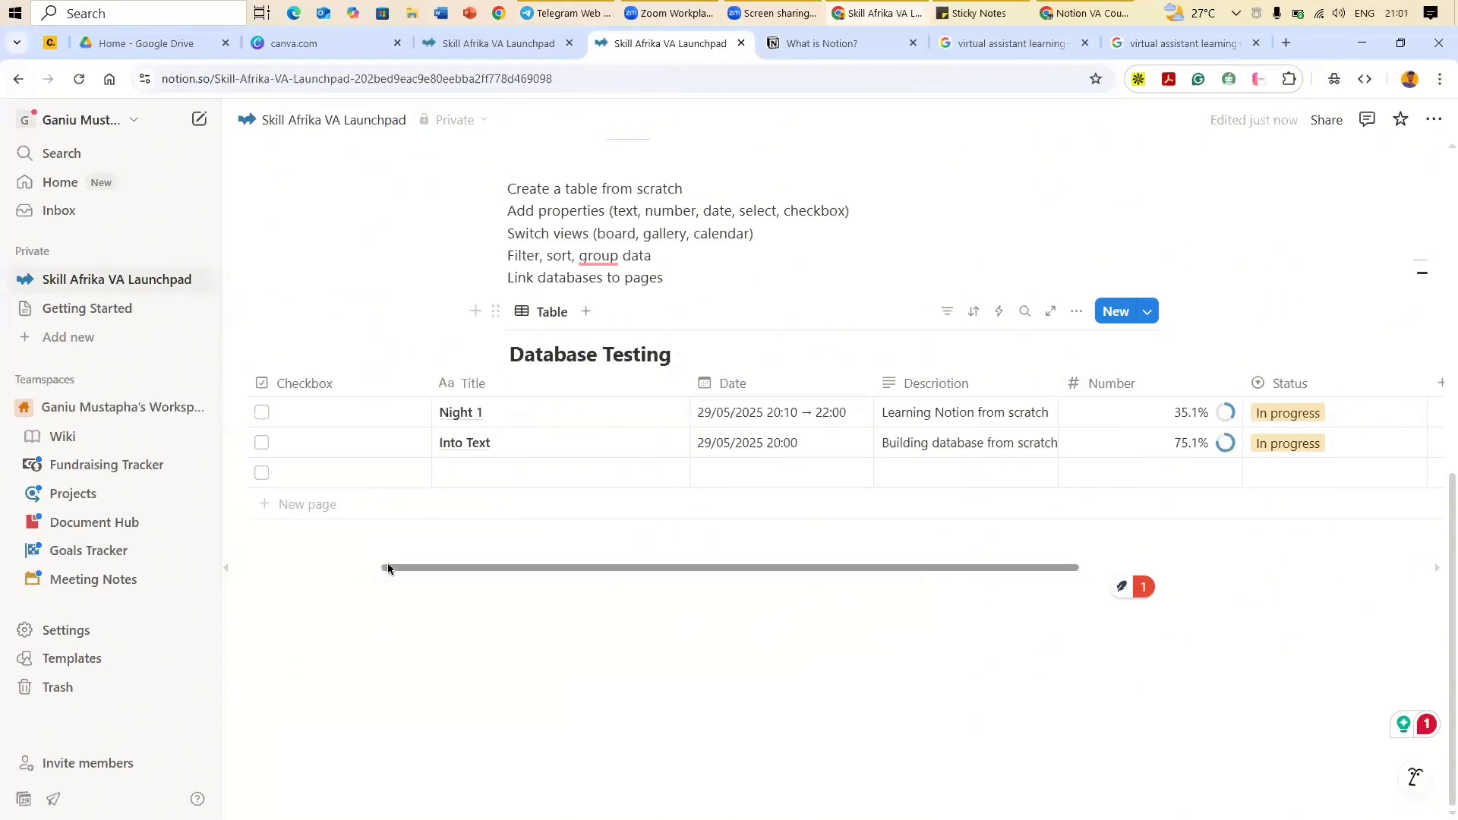
pyautogui.hscroll(-3, 387, 567)
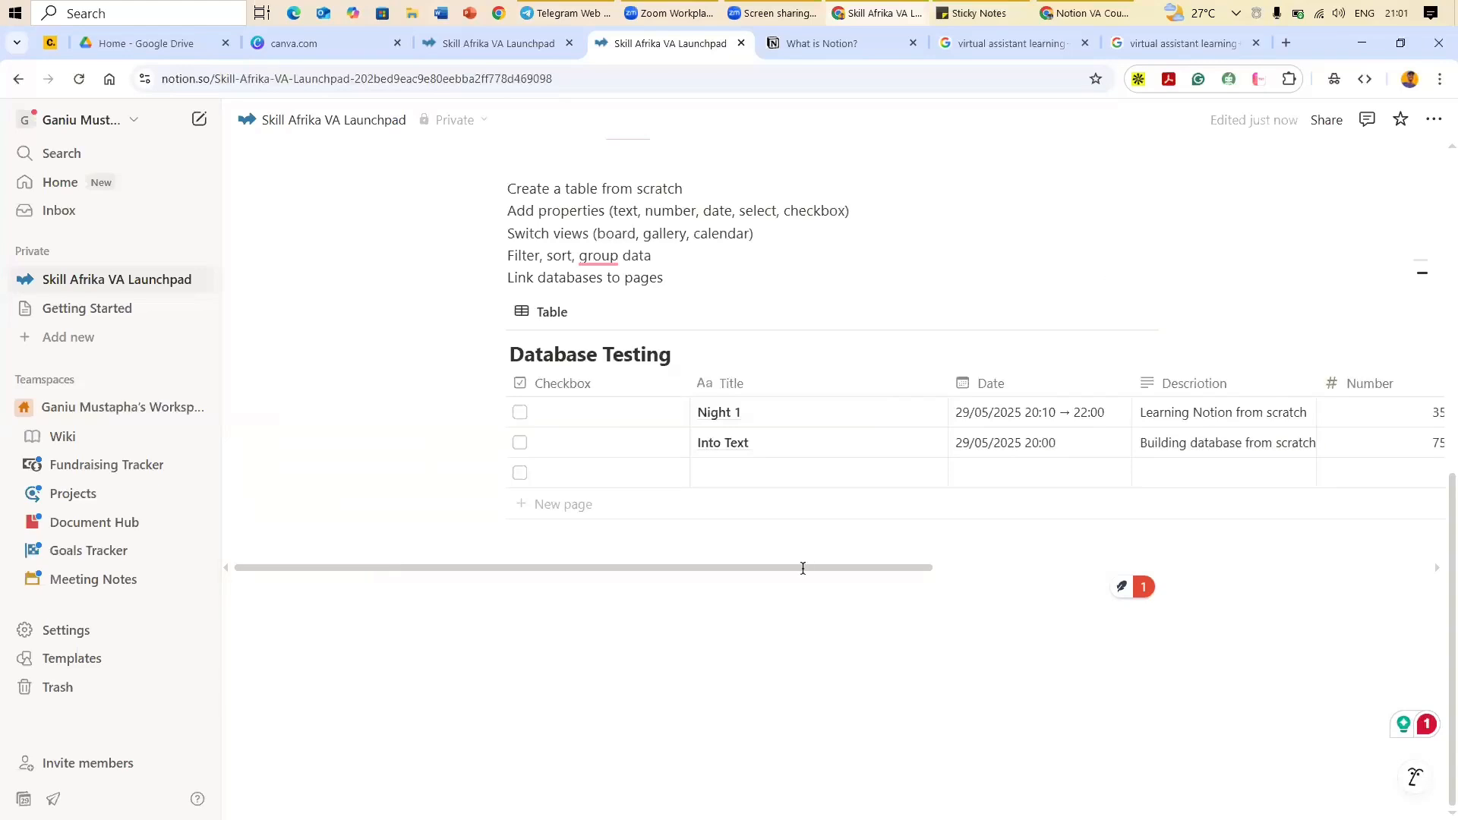
pyautogui.hscroll(2, 873, 577)
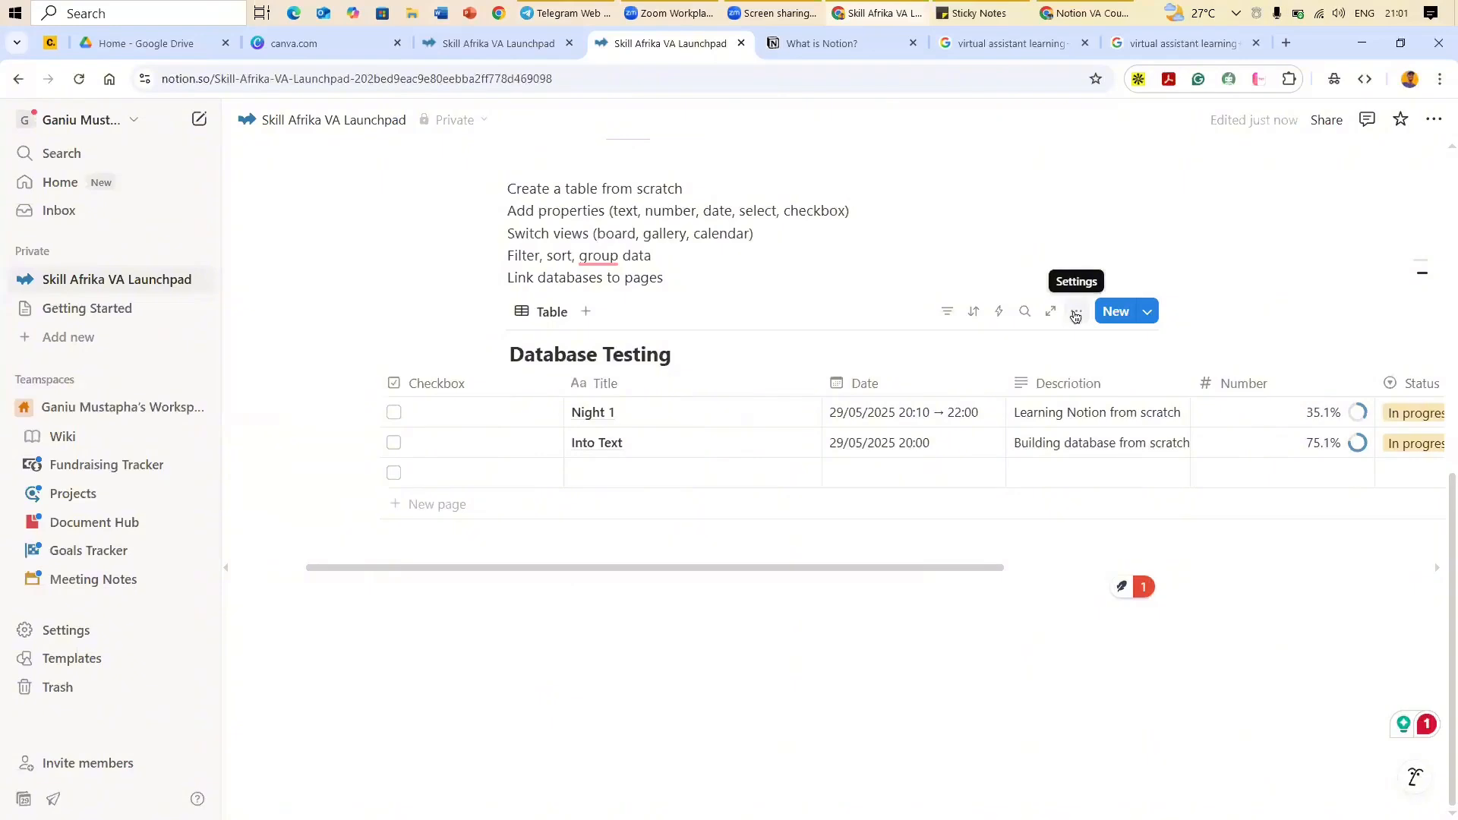
# Step: Add an advanced filter with a Title rule to the Database Testing view and delete that filter
pyautogui.click(1077, 317)
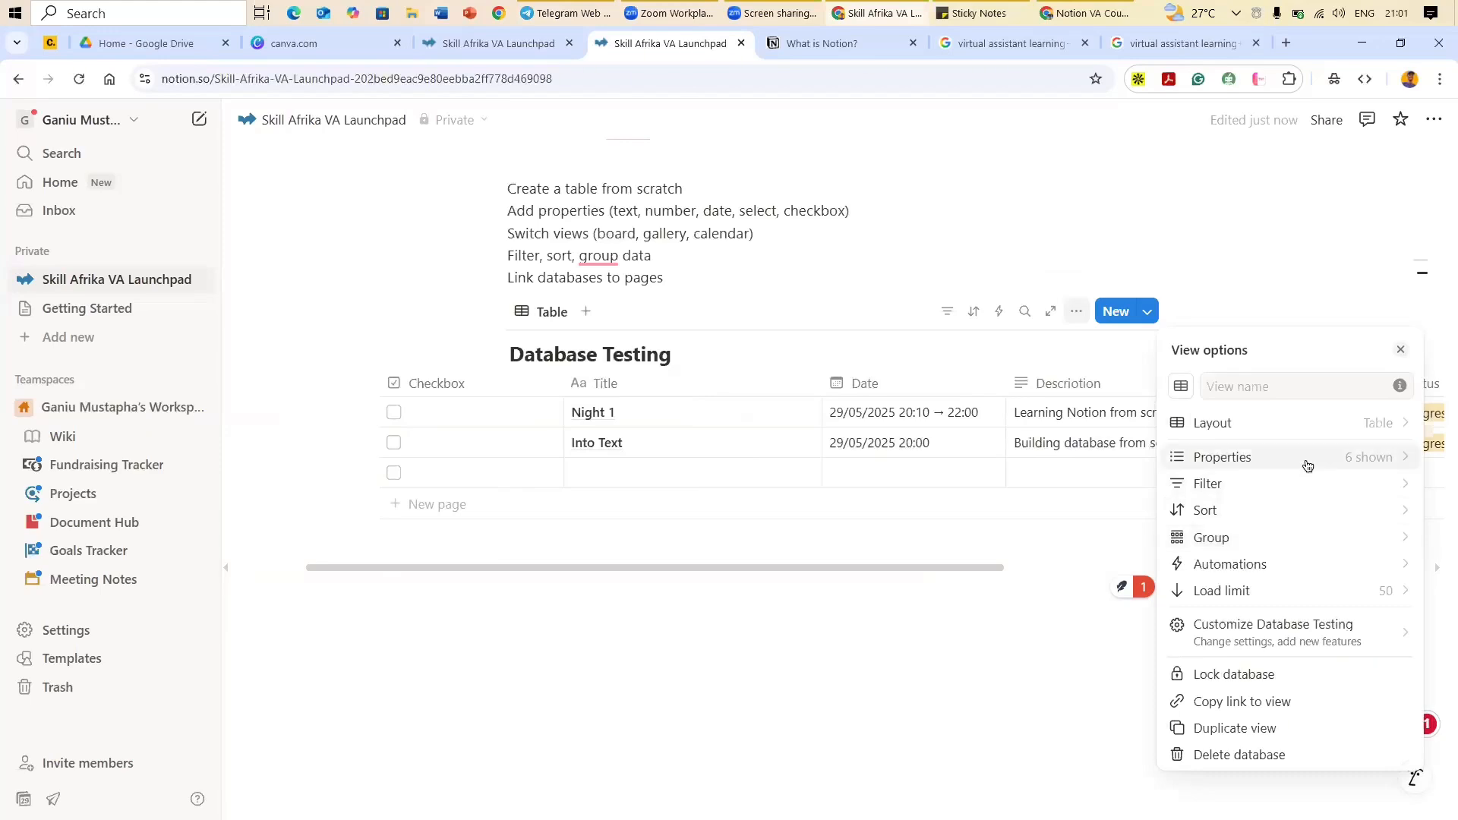
pyautogui.click(1222, 485)
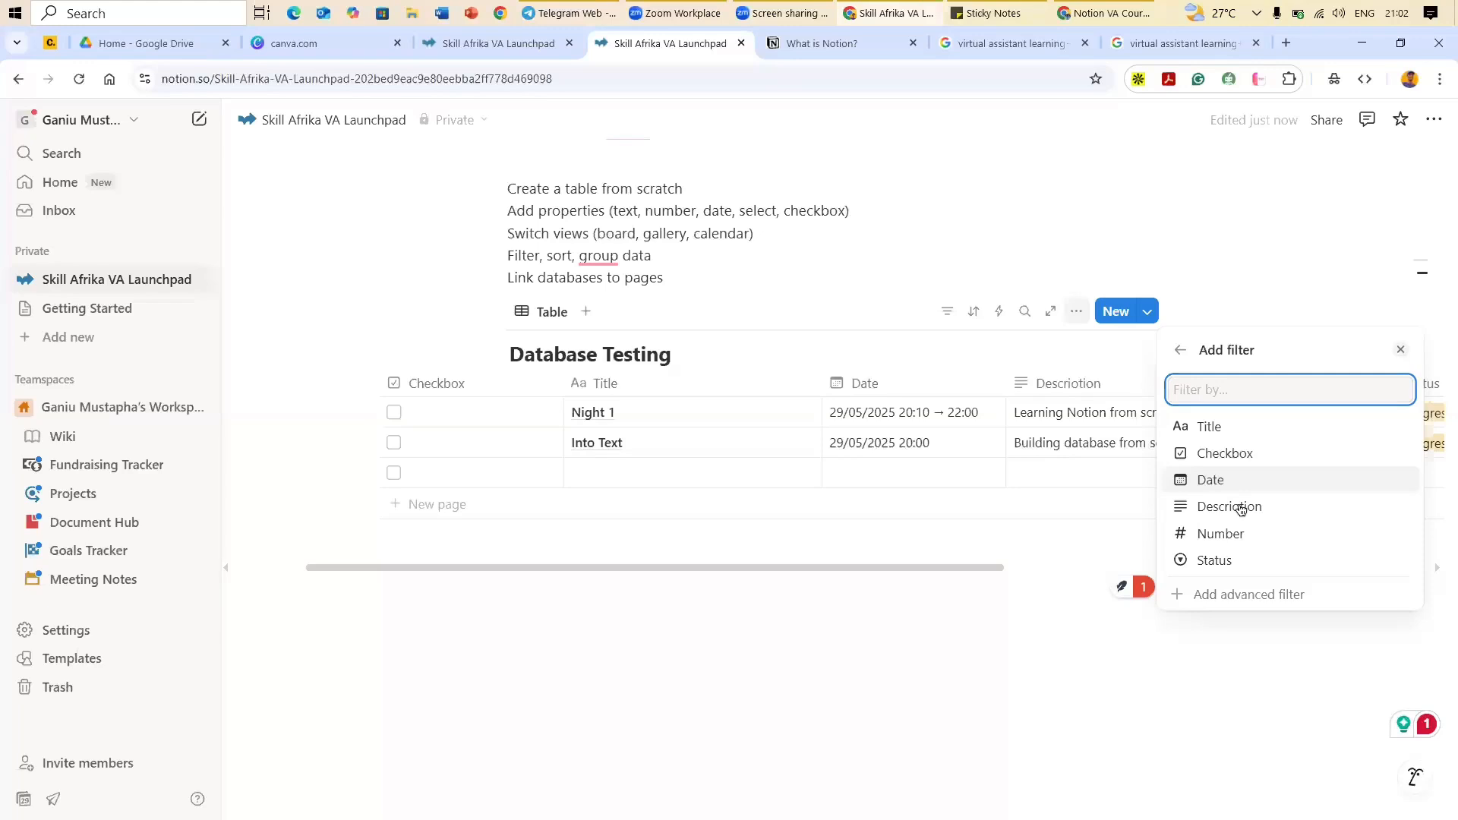
pyautogui.click(1242, 600)
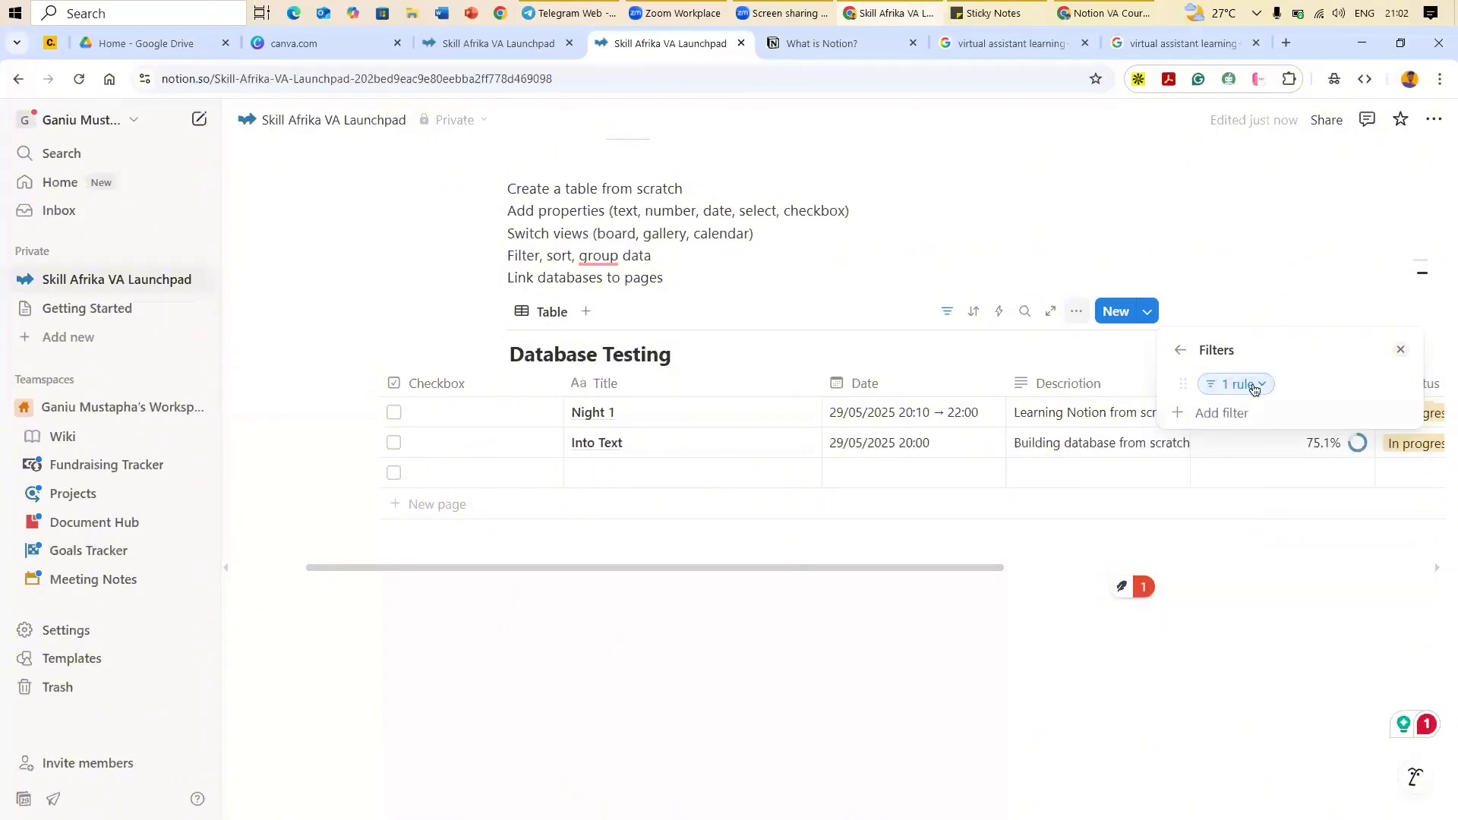
pyautogui.click(1182, 352)
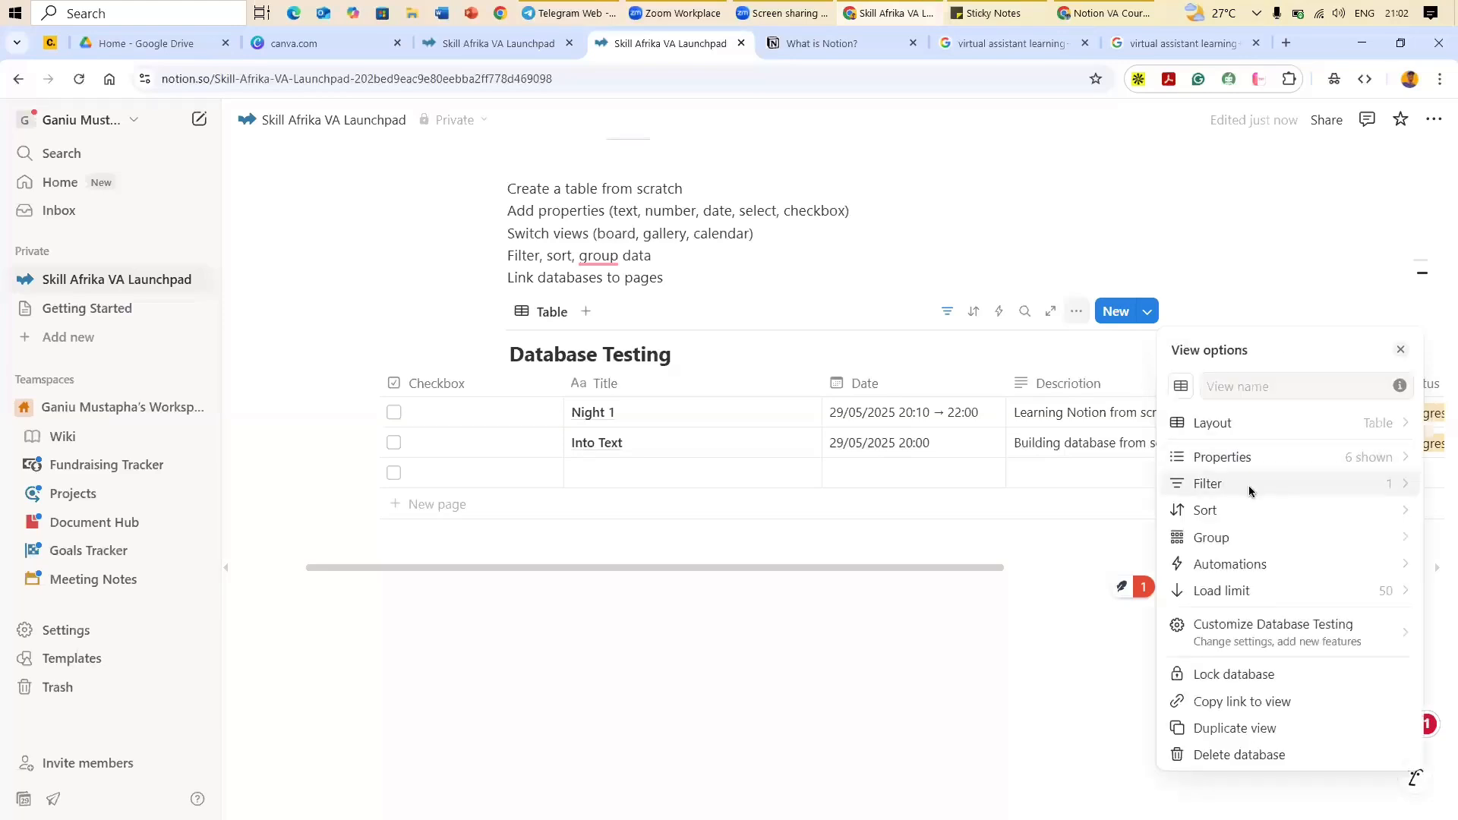
pyautogui.click(1249, 485)
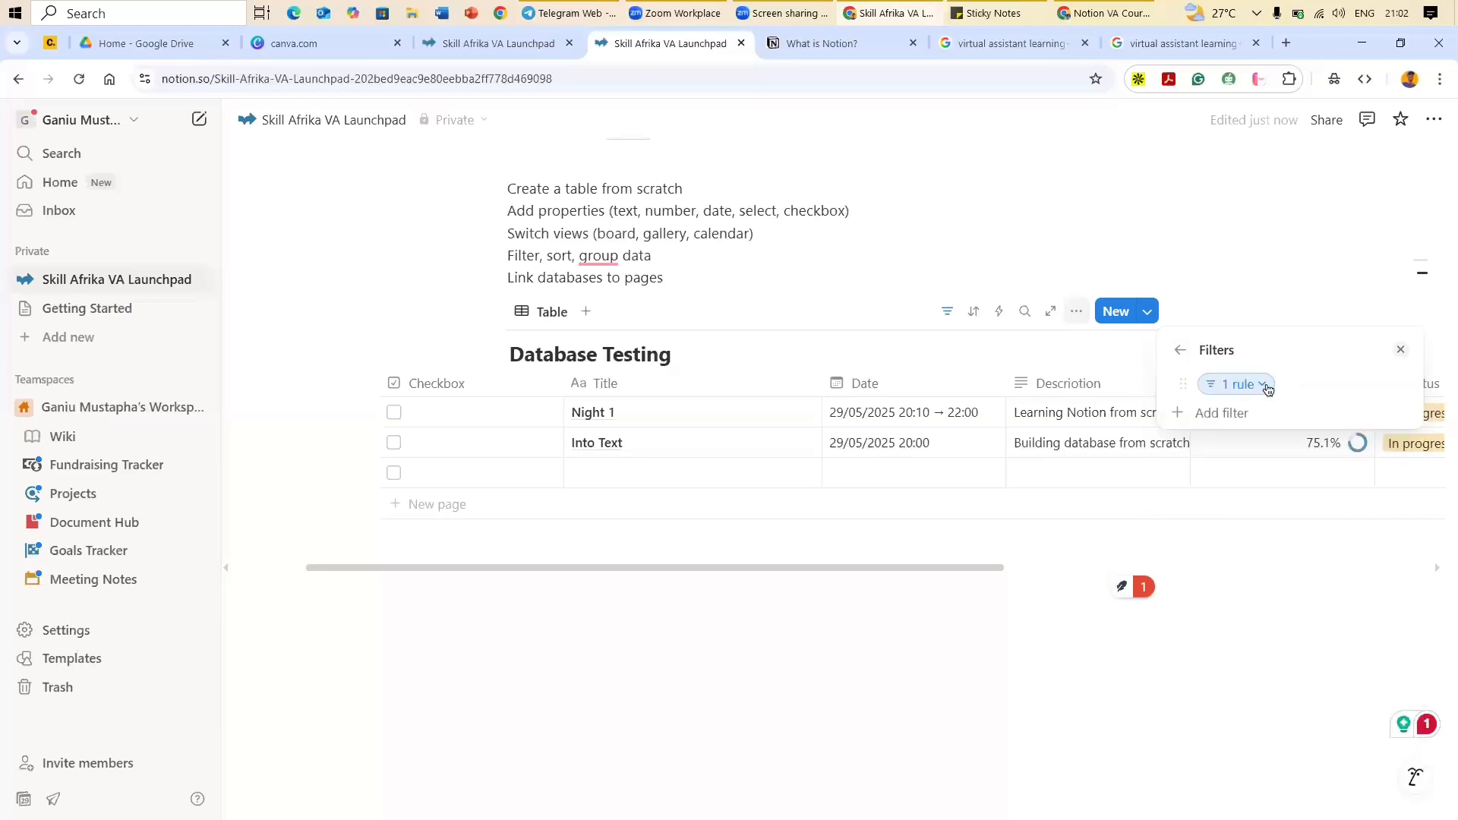
pyautogui.click(1265, 386)
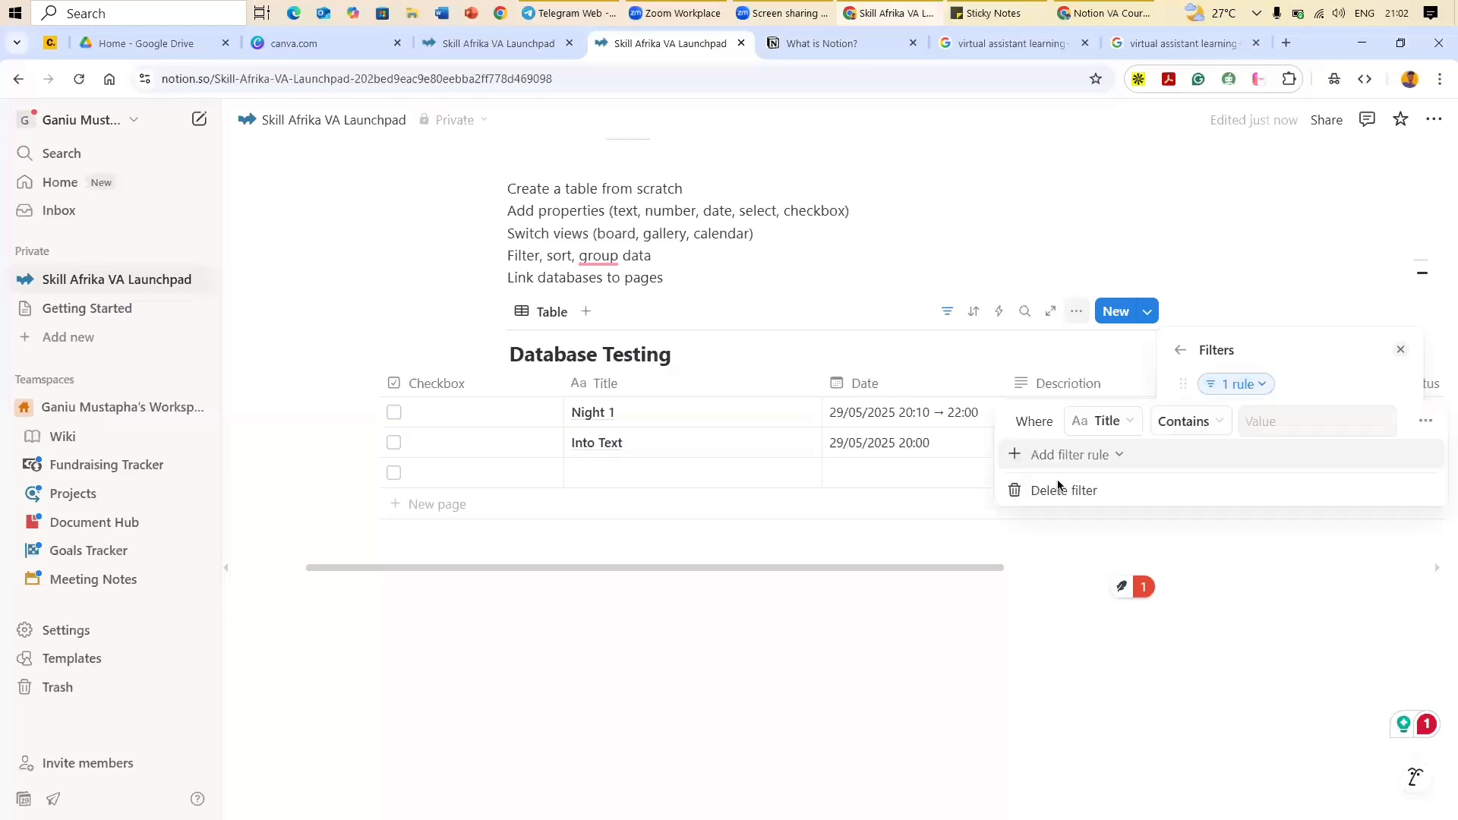
pyautogui.click(1187, 381)
pyautogui.click(1183, 382)
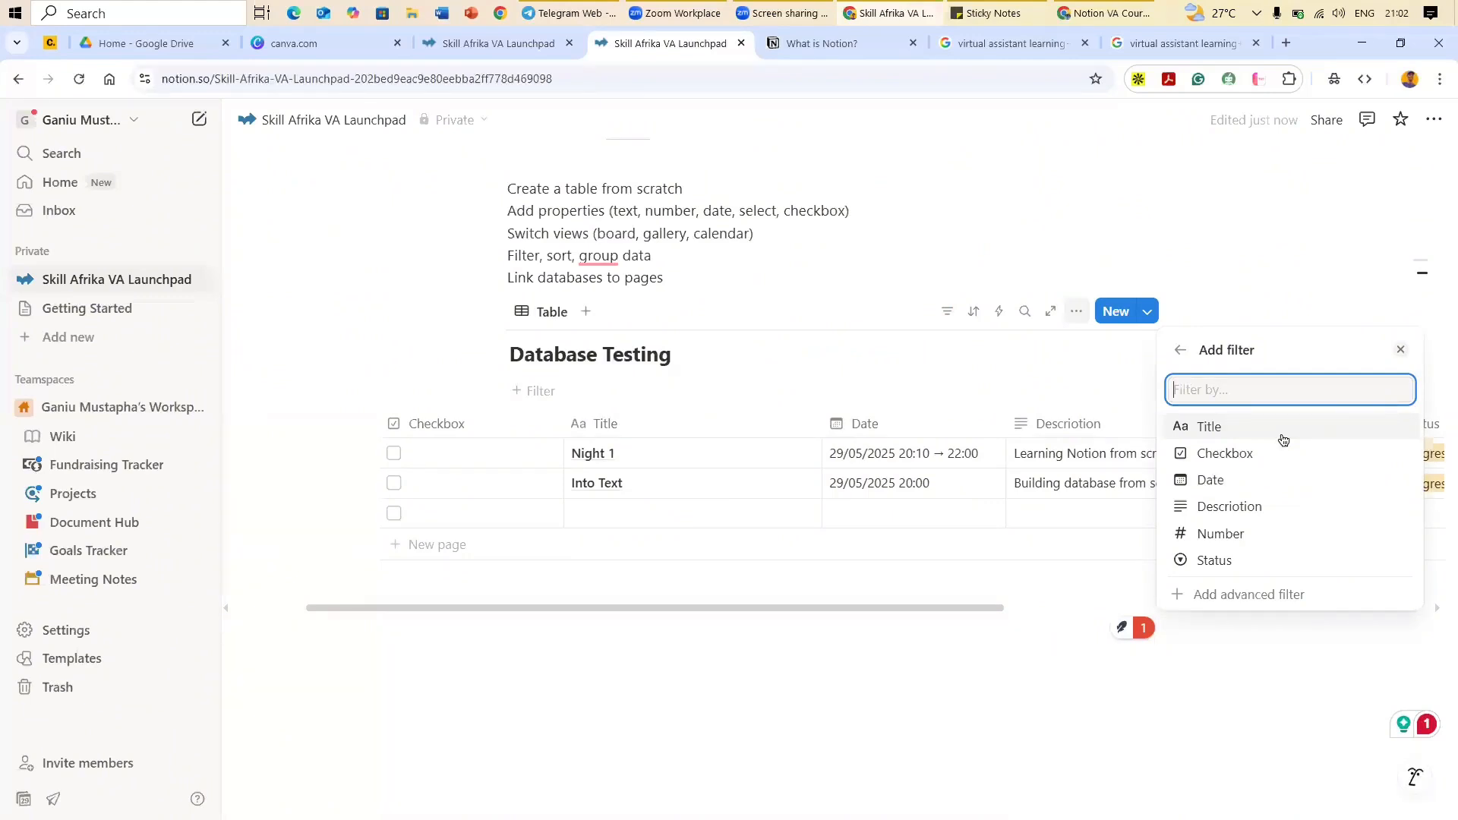
# Step: Add Status, Checkbox, Date and Number filters to the Database Testing view and close the filter settings
pyautogui.click(1263, 566)
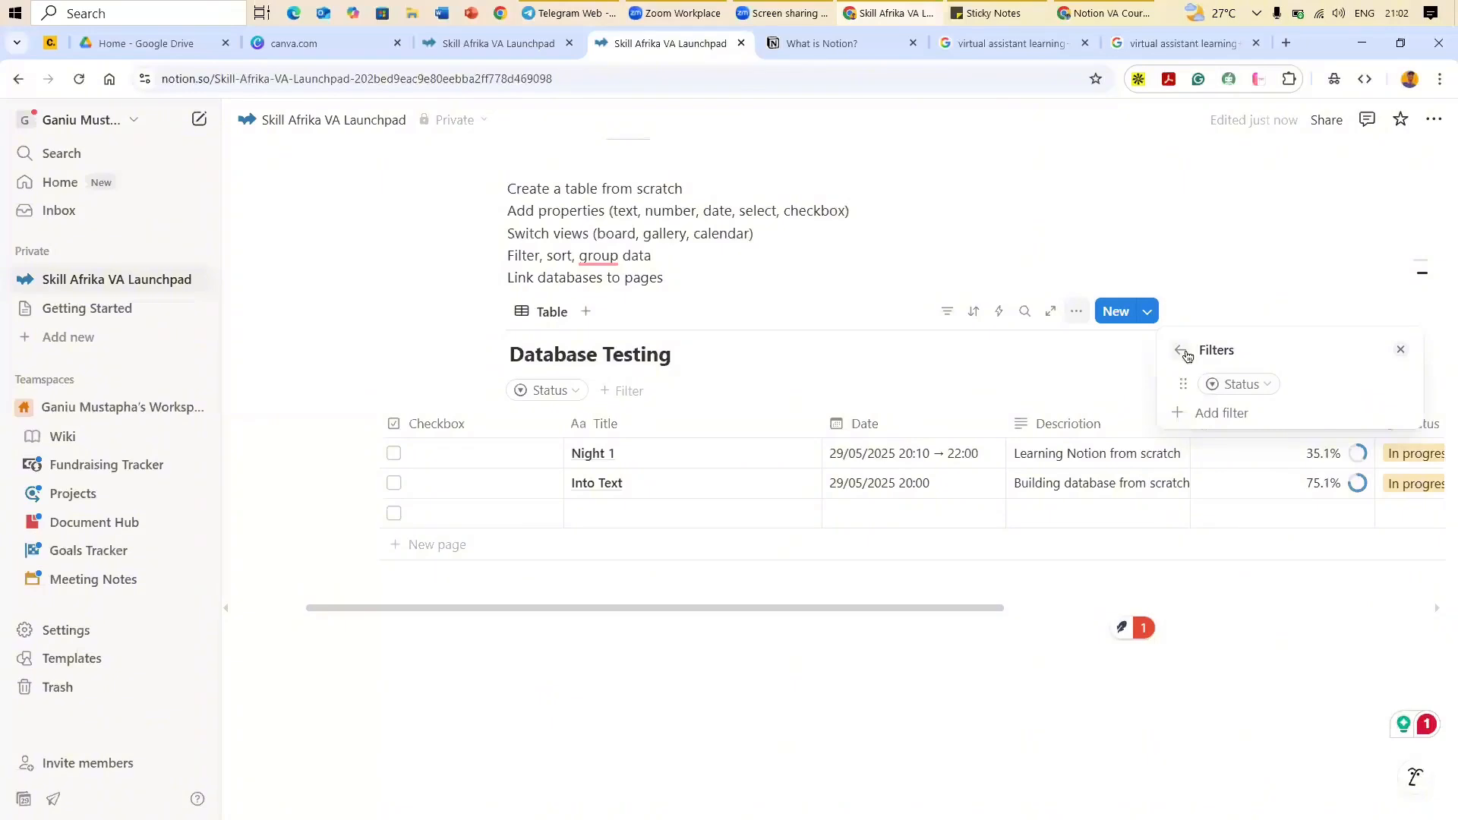
pyautogui.click(1232, 417)
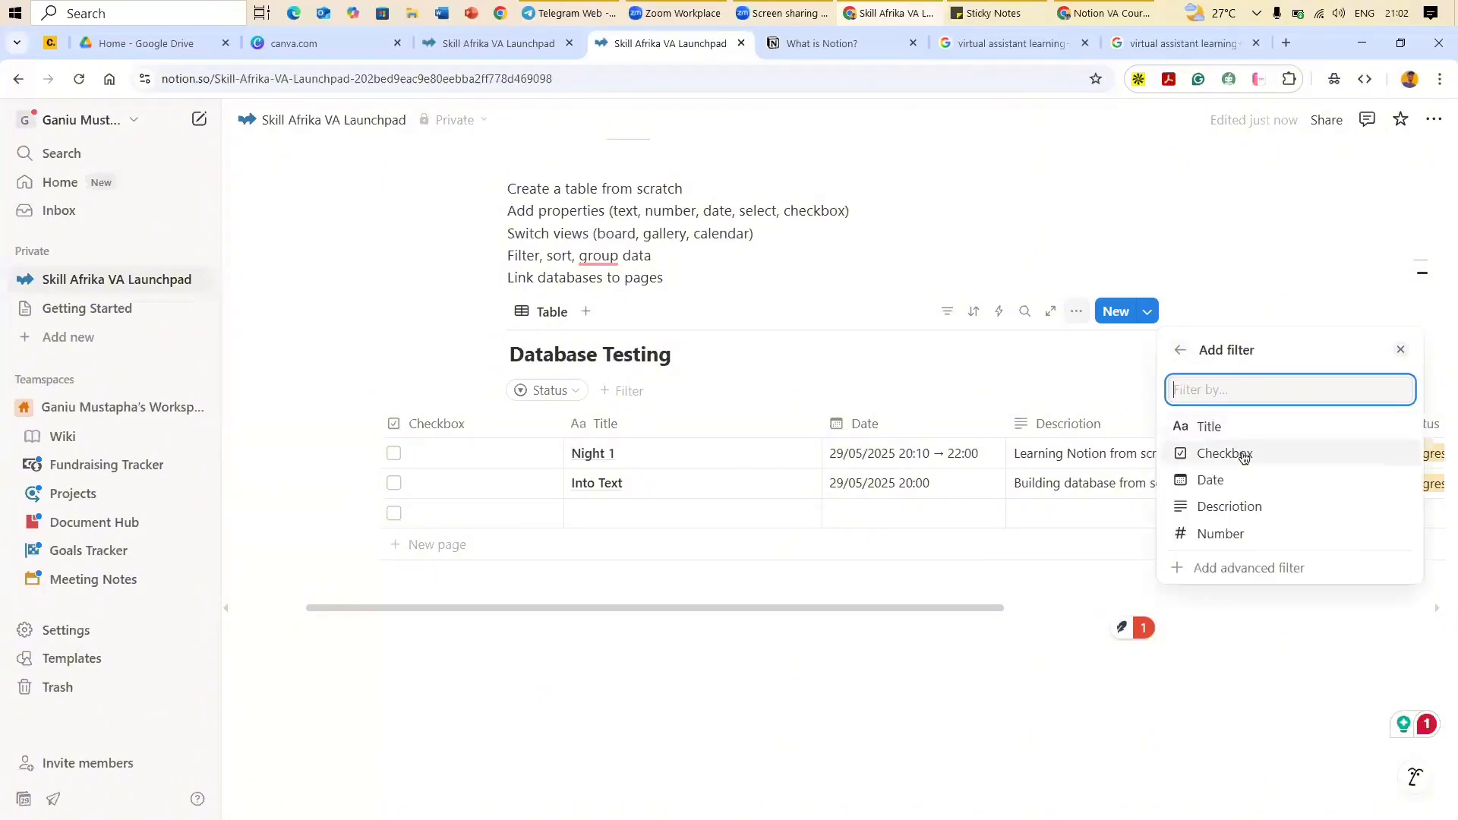
pyautogui.click(1204, 451)
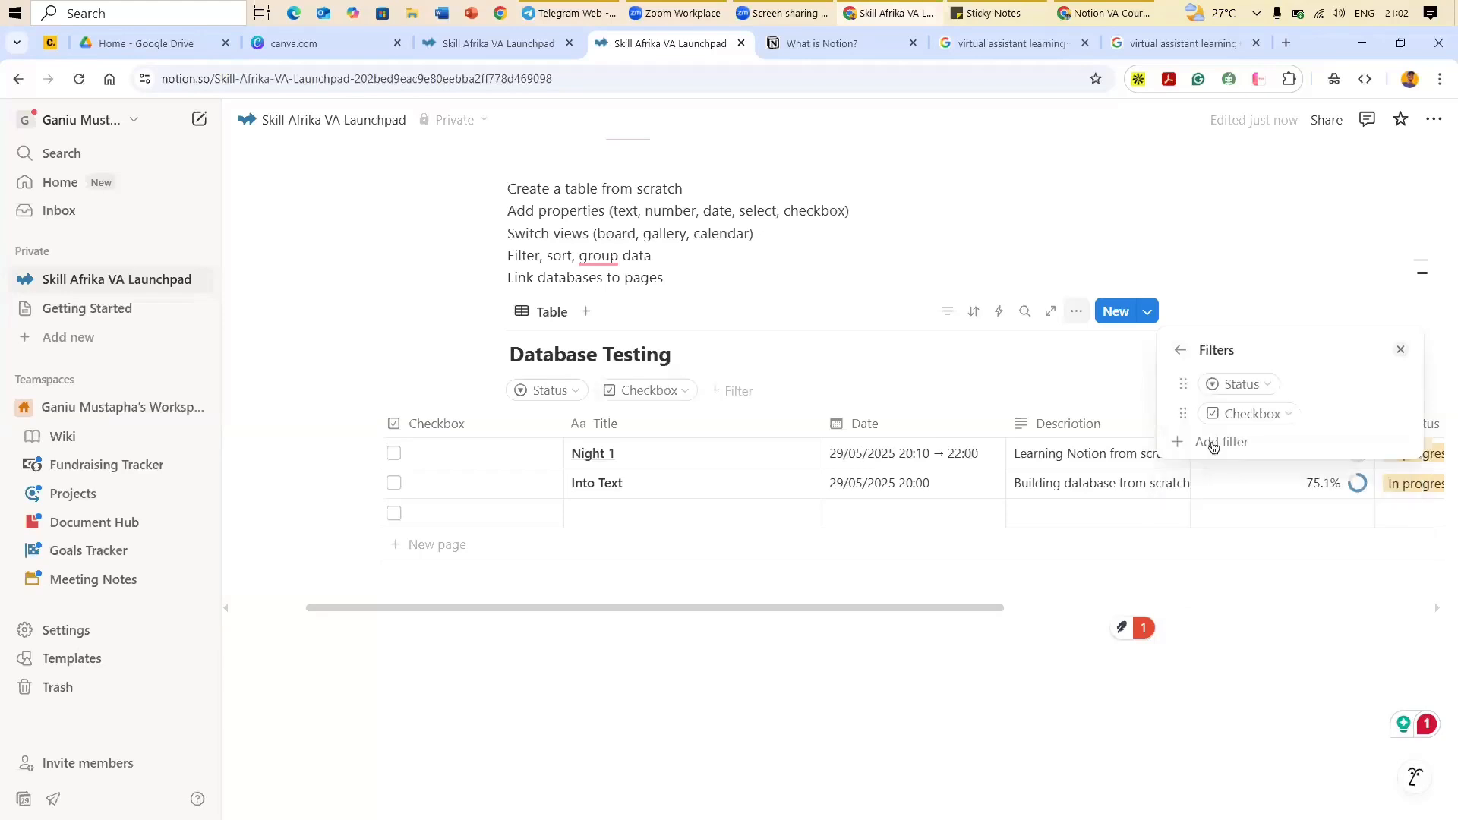
pyautogui.click(1234, 449)
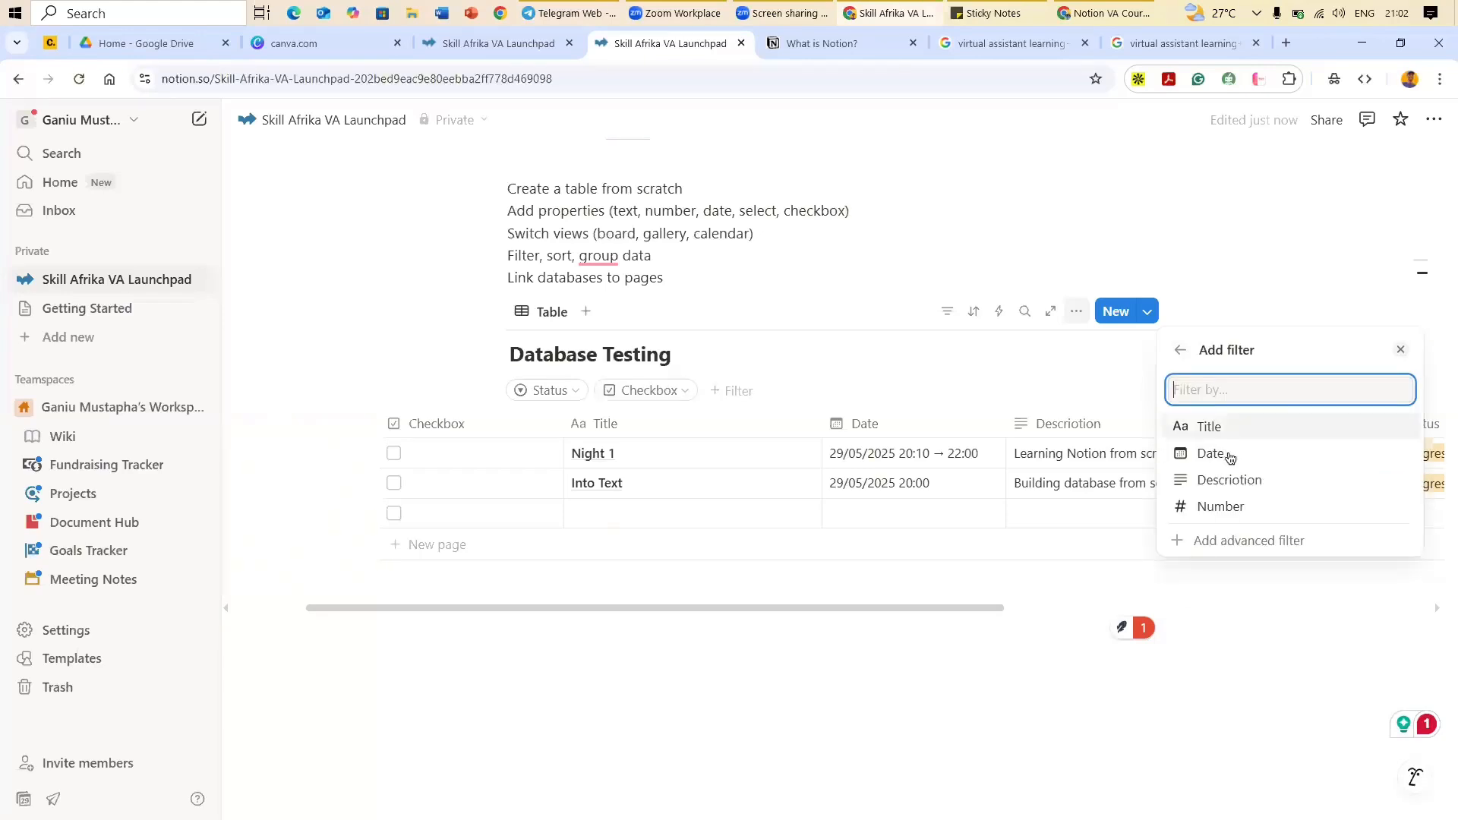
pyautogui.click(1214, 452)
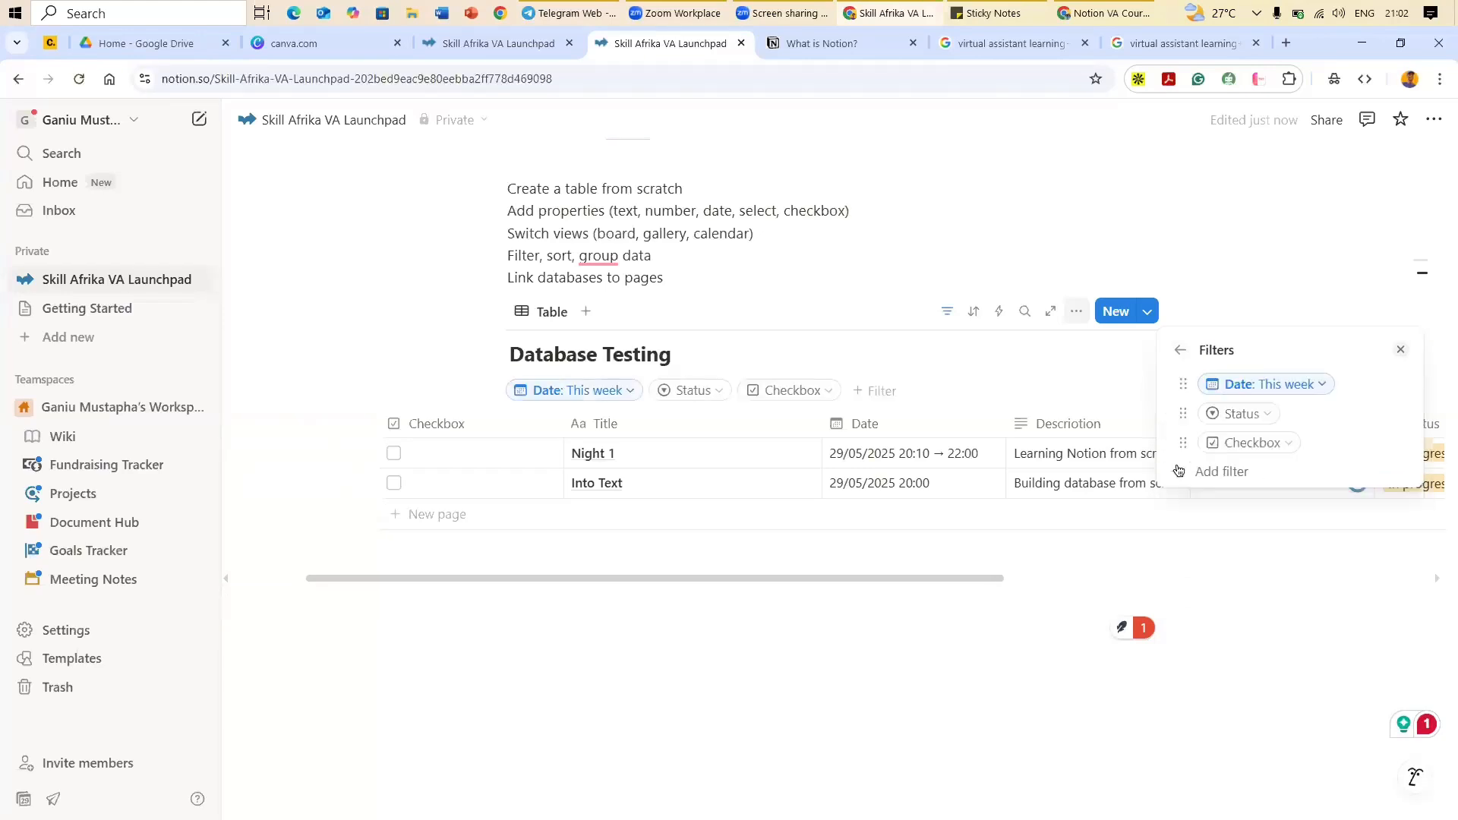
pyautogui.click(1239, 472)
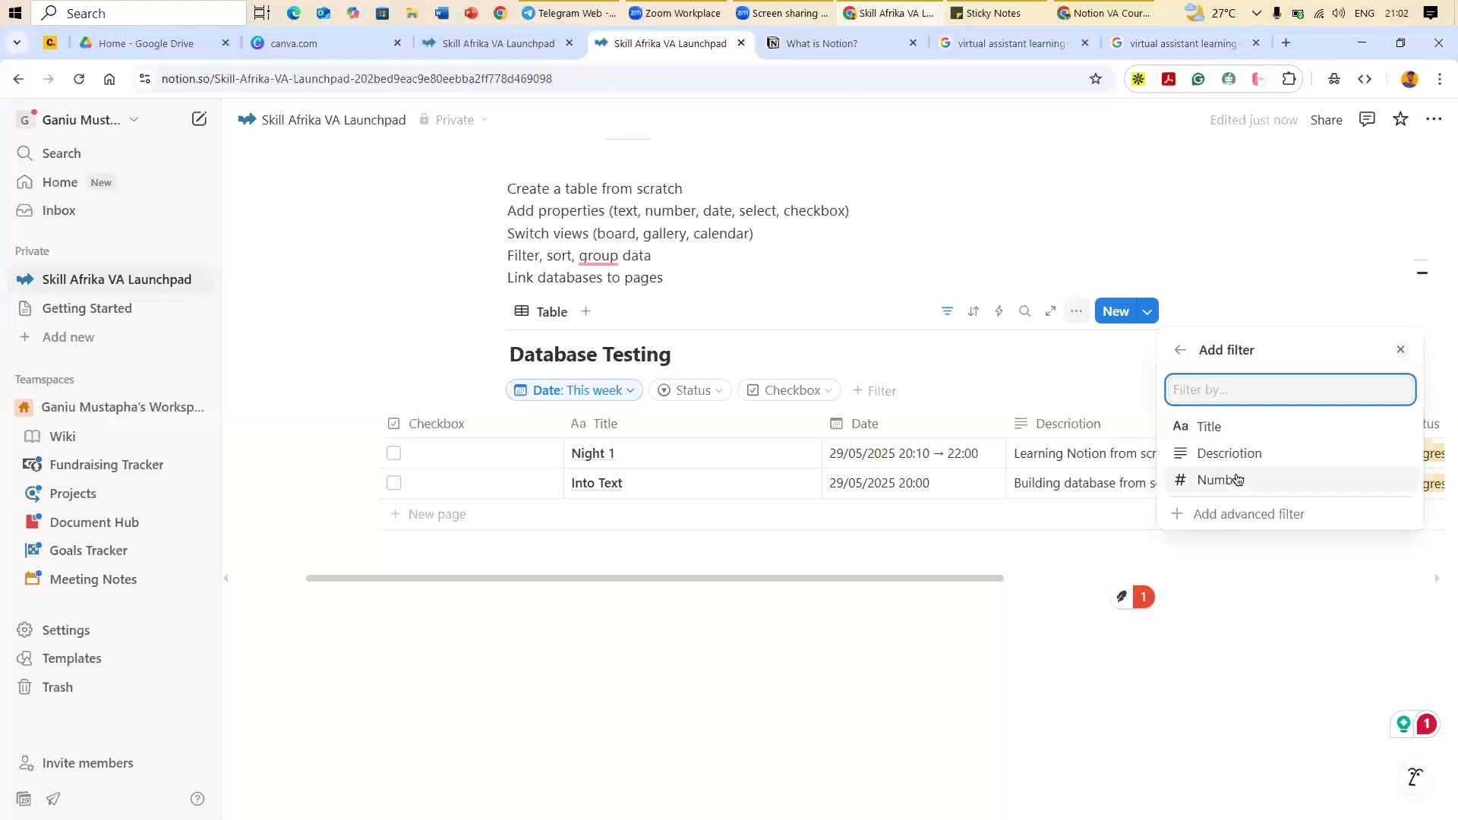
pyautogui.click(1237, 479)
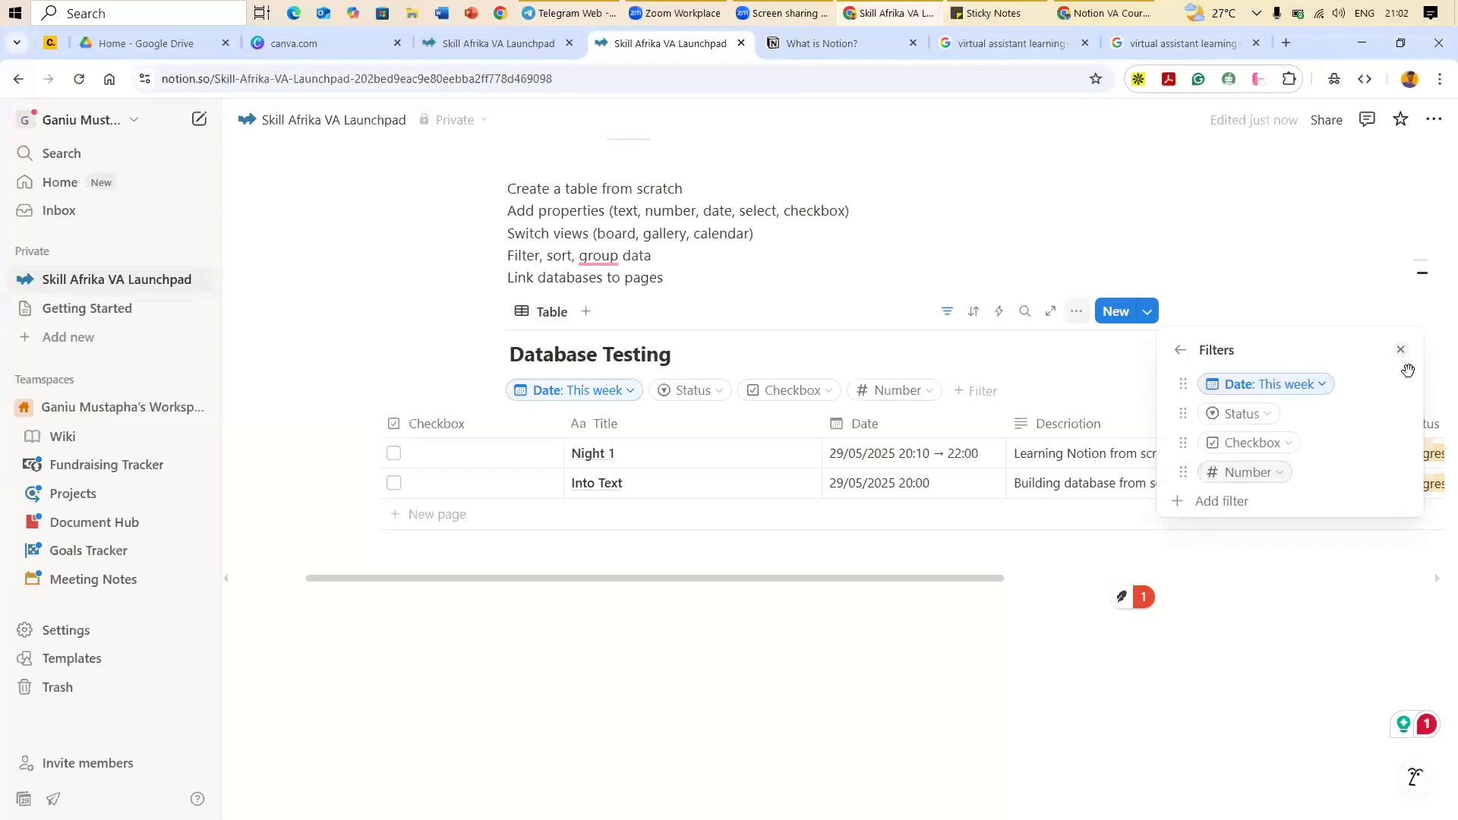
pyautogui.click(1068, 367)
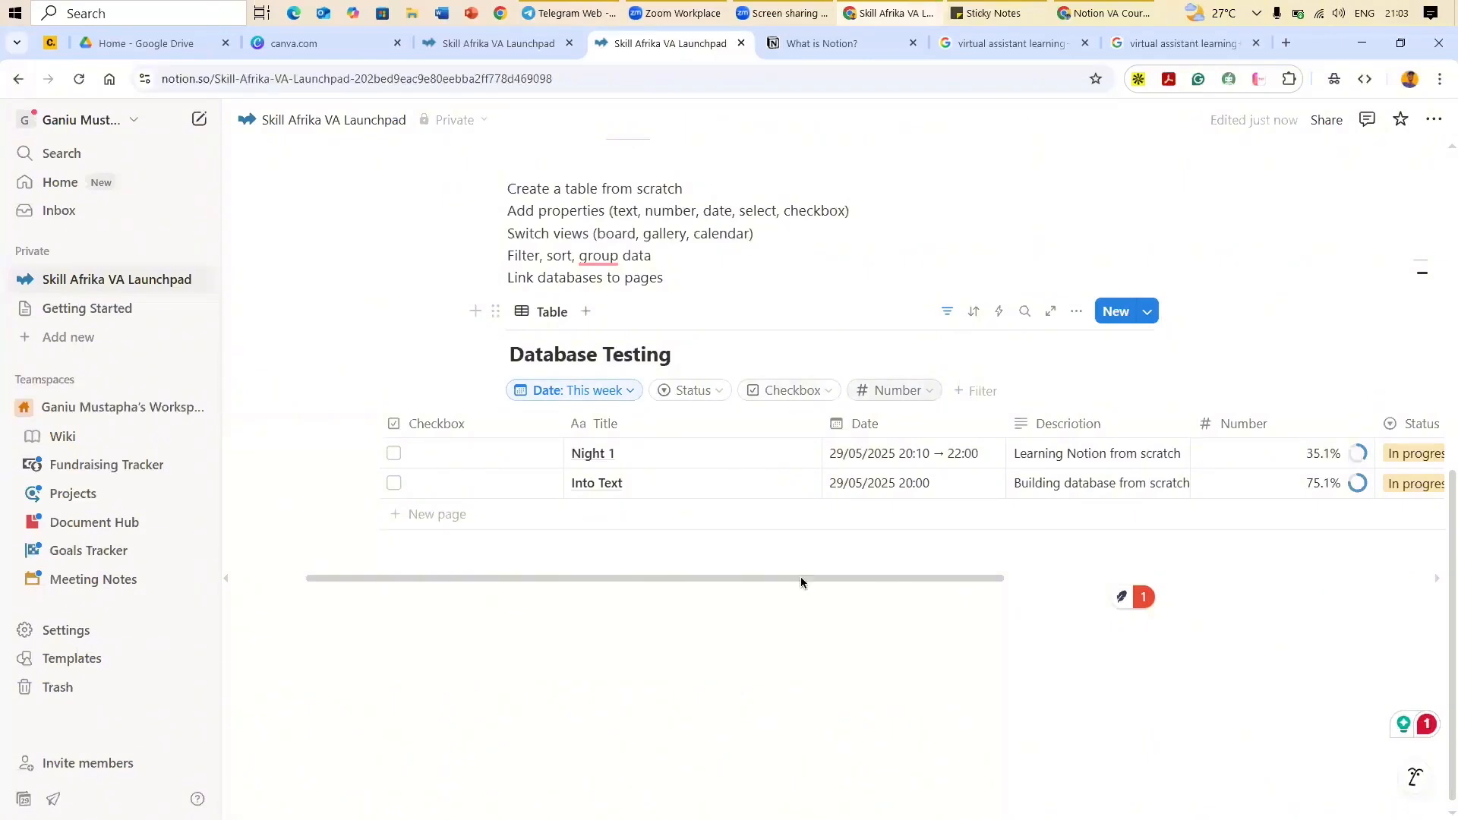
# Step: Set the Date filter to this day, relative to today
pyautogui.click(570, 393)
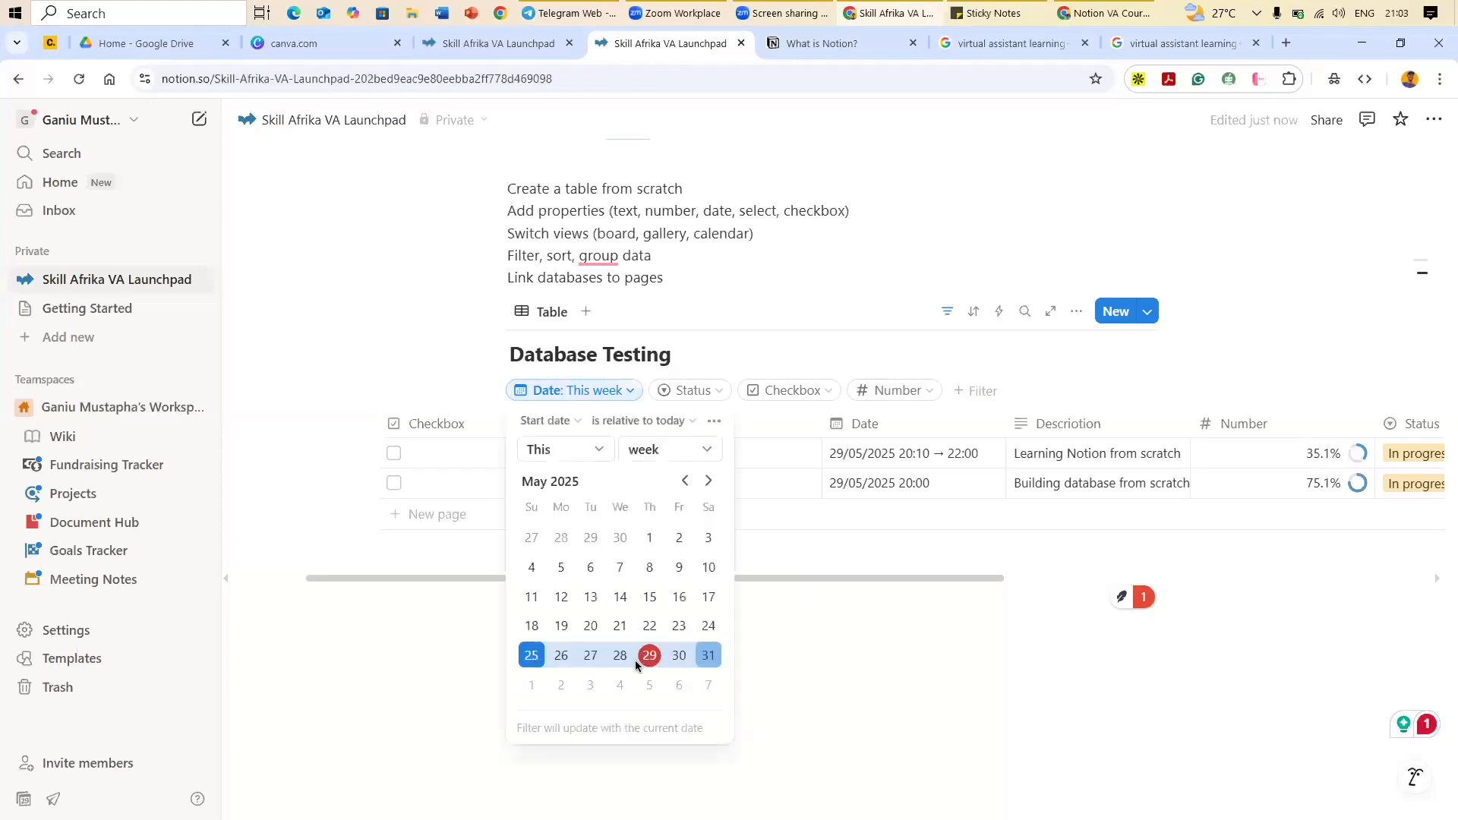
pyautogui.click(657, 454)
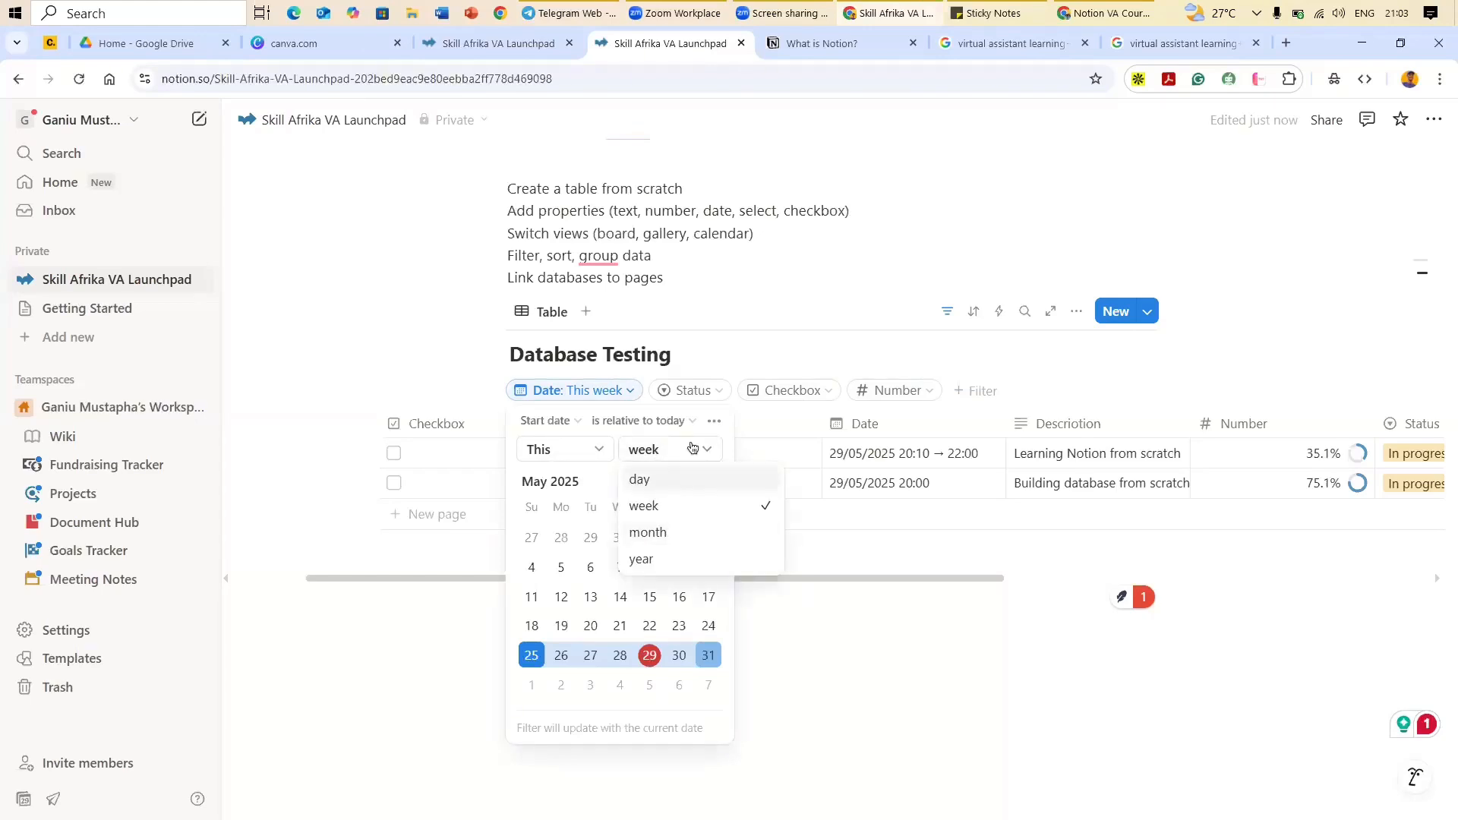
pyautogui.press('Return')
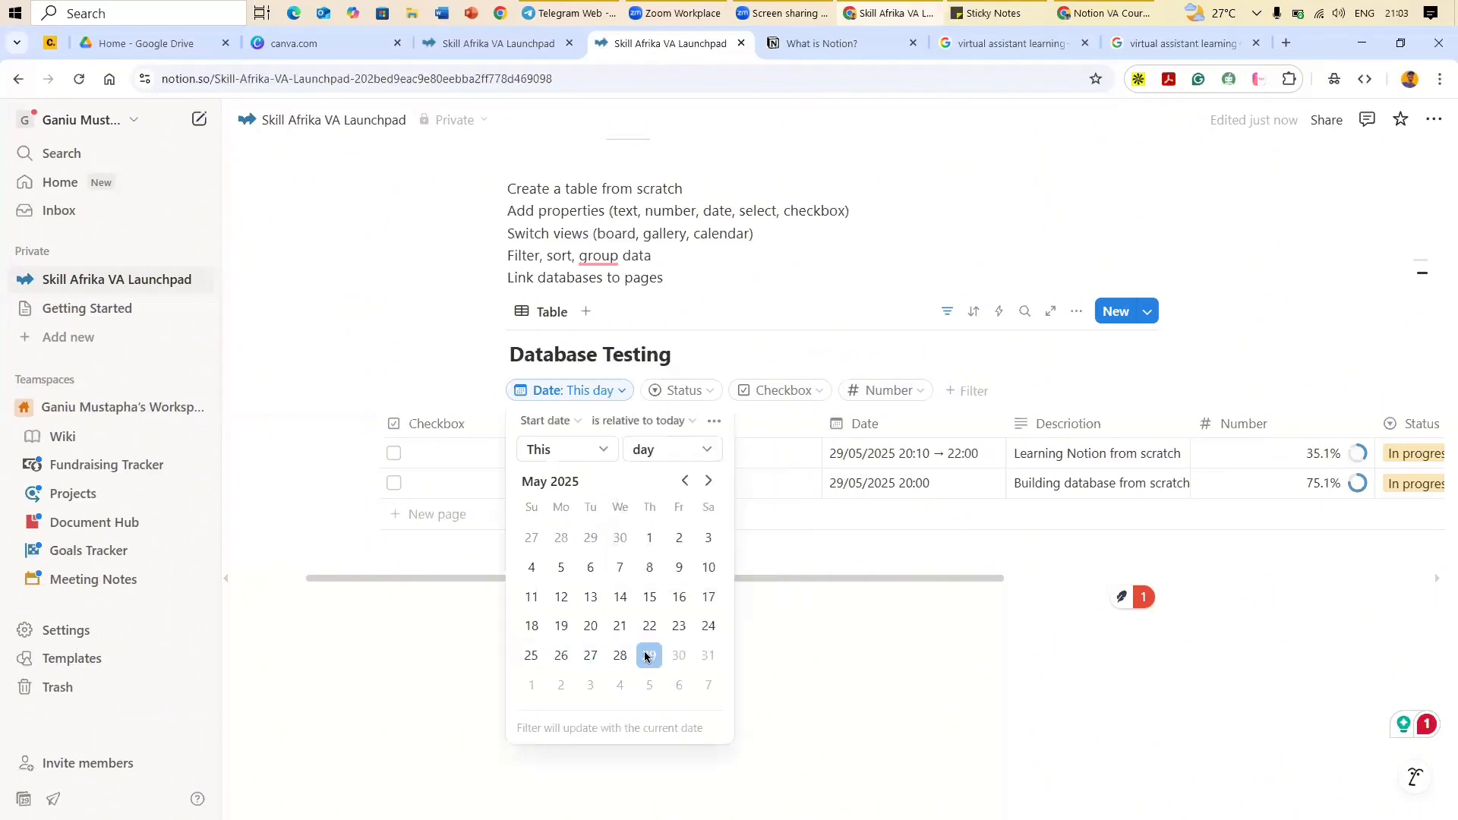
pyautogui.press('Escape')
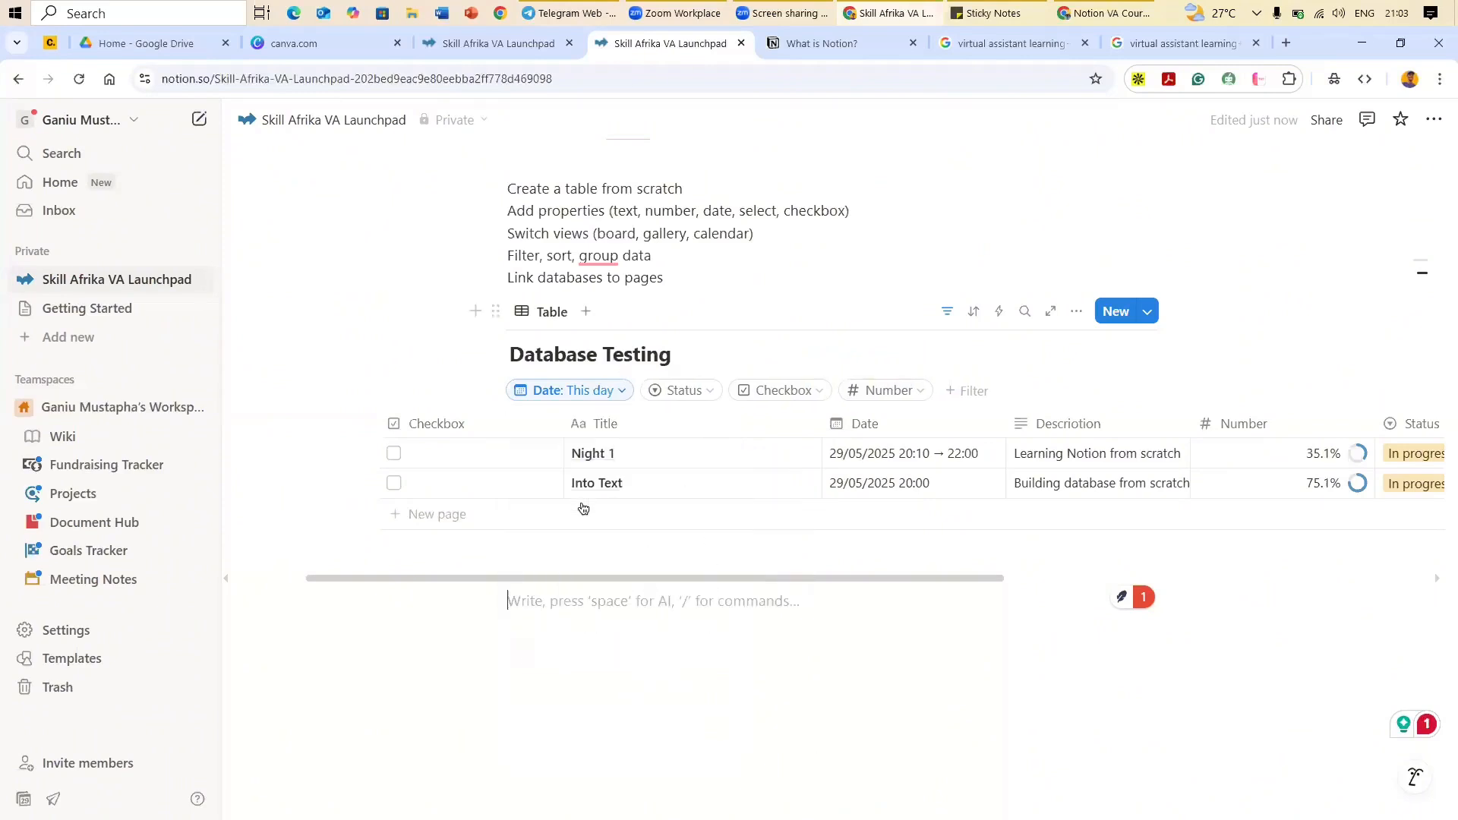
# Step: Set the Date filter's period to this week and close its settings
pyautogui.click(583, 401)
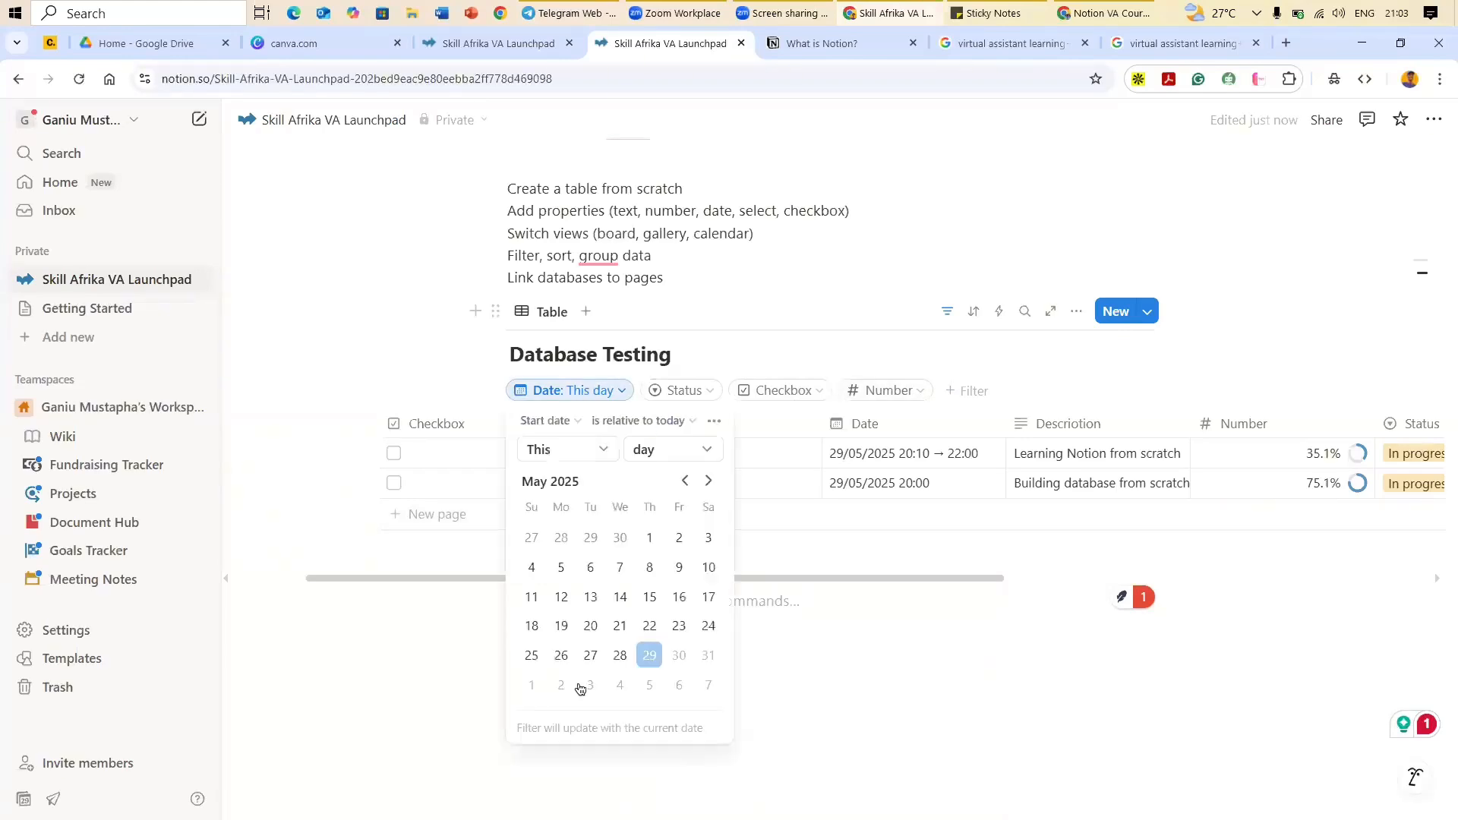
pyautogui.click(678, 454)
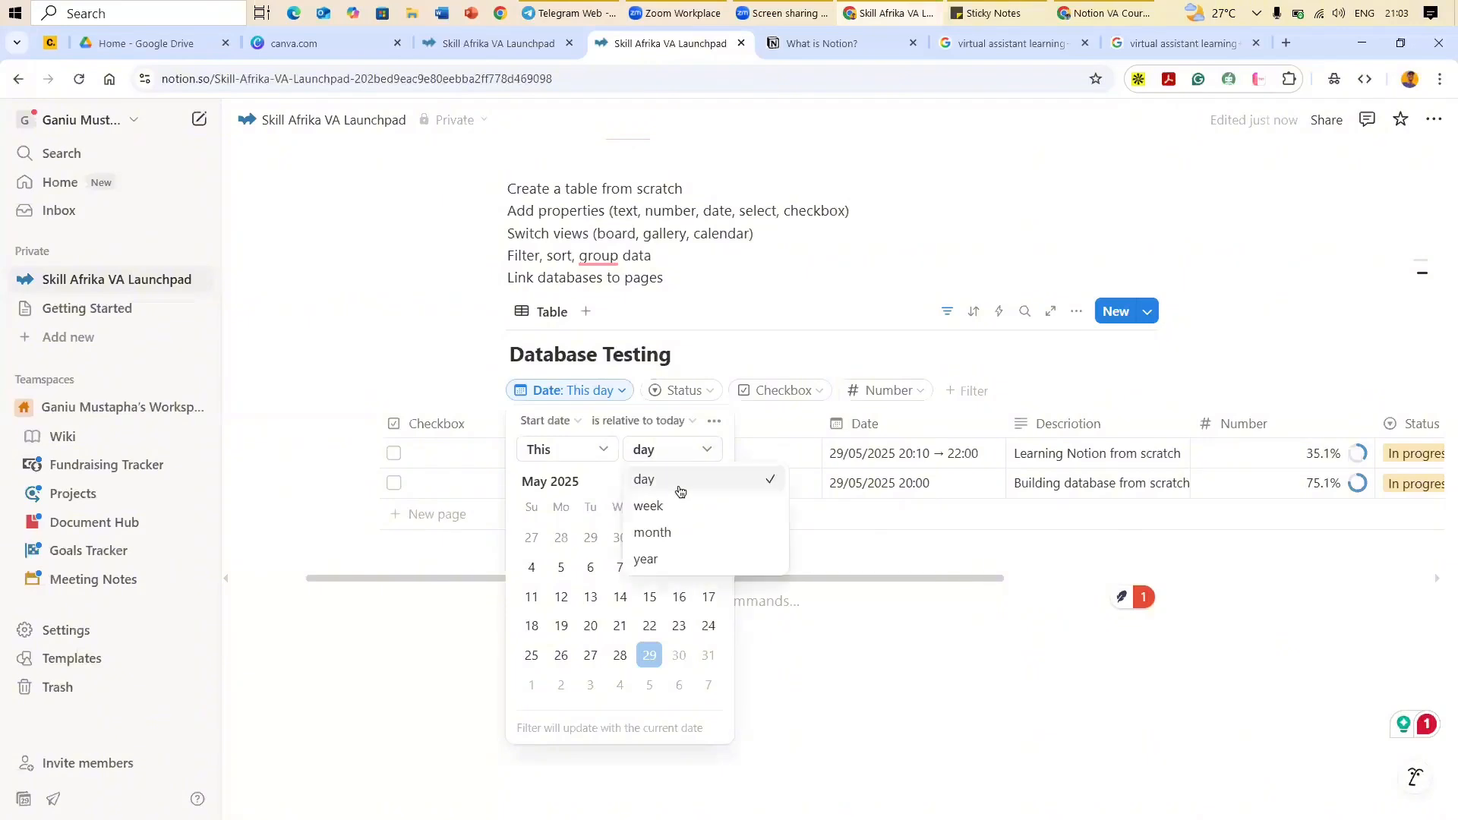
pyautogui.click(708, 486)
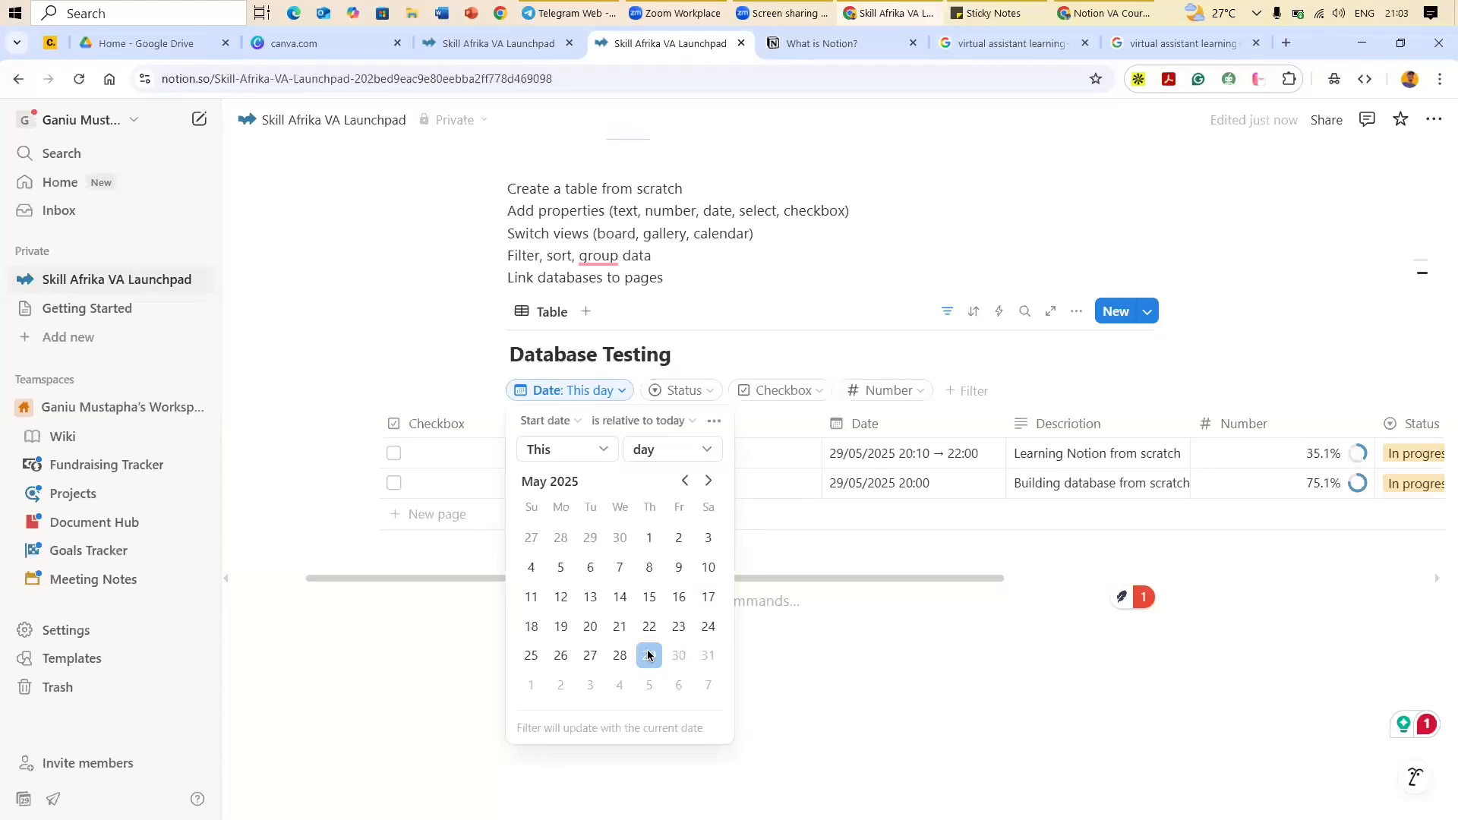
pyautogui.click(708, 452)
pyautogui.click(678, 507)
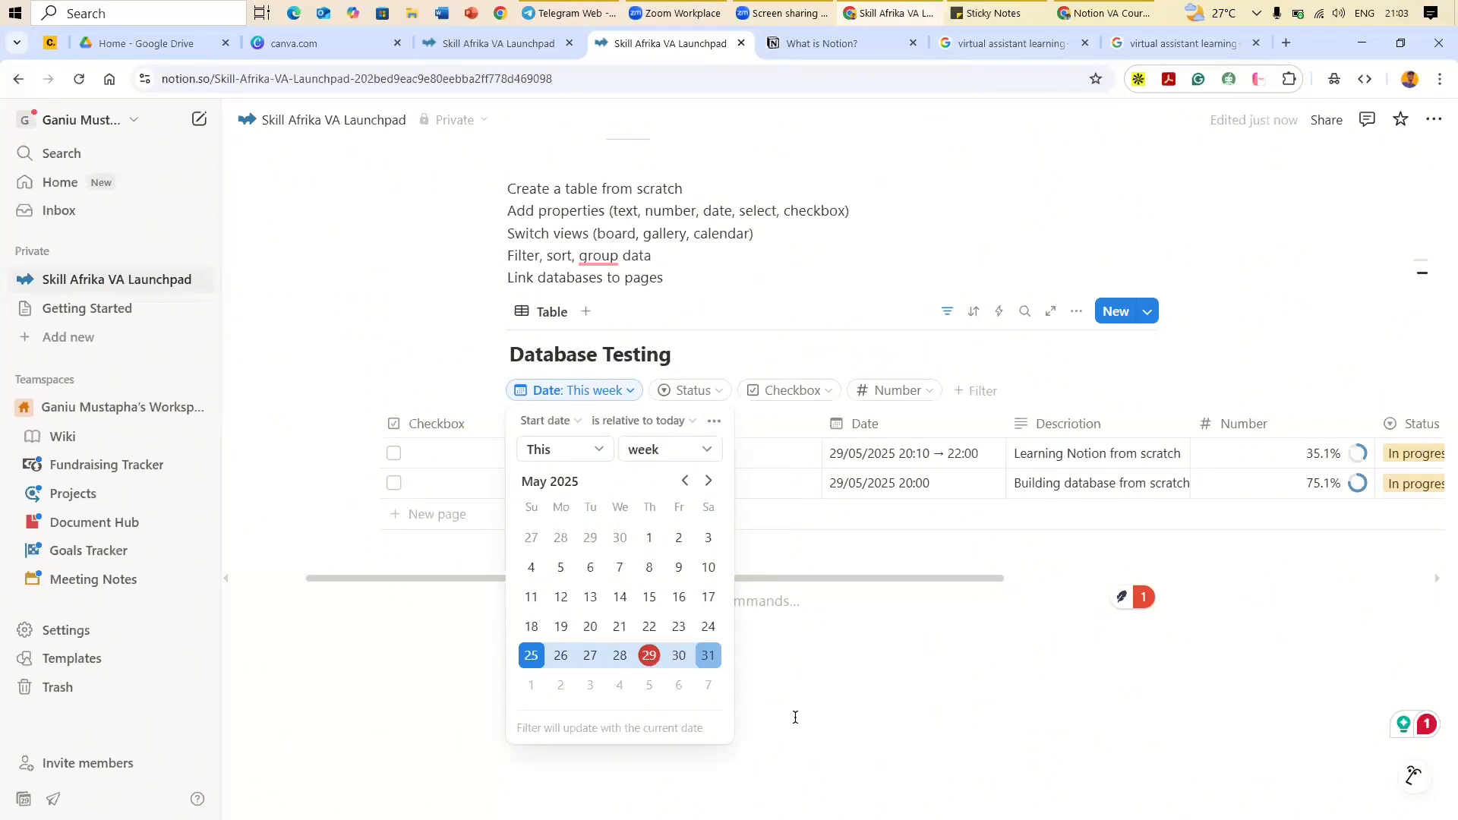
pyautogui.press('Escape')
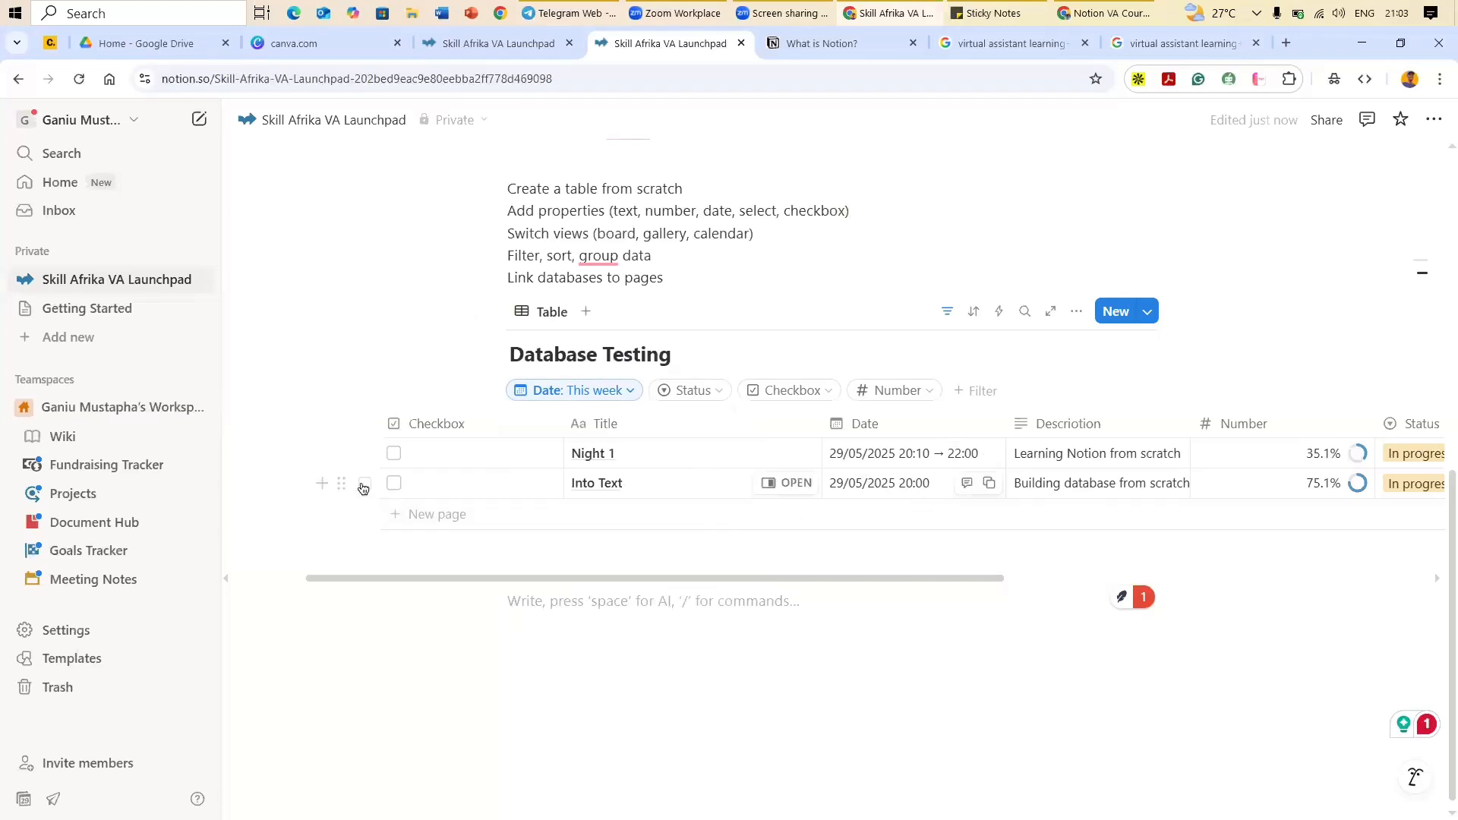
# Step: Add a new row titled "Next Class" to the Database Testing table
pyautogui.click(319, 487)
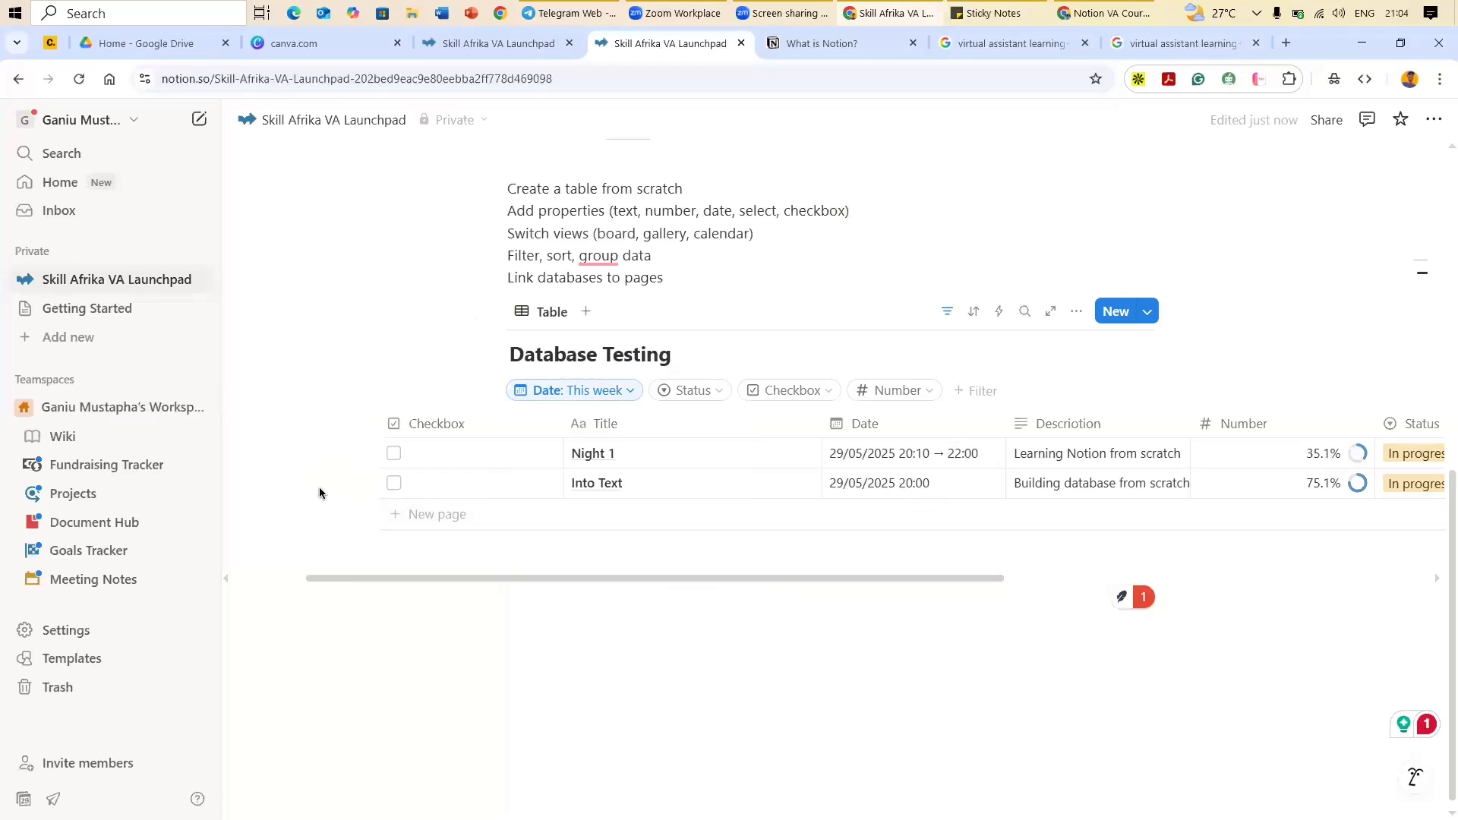
pyautogui.click(465, 515)
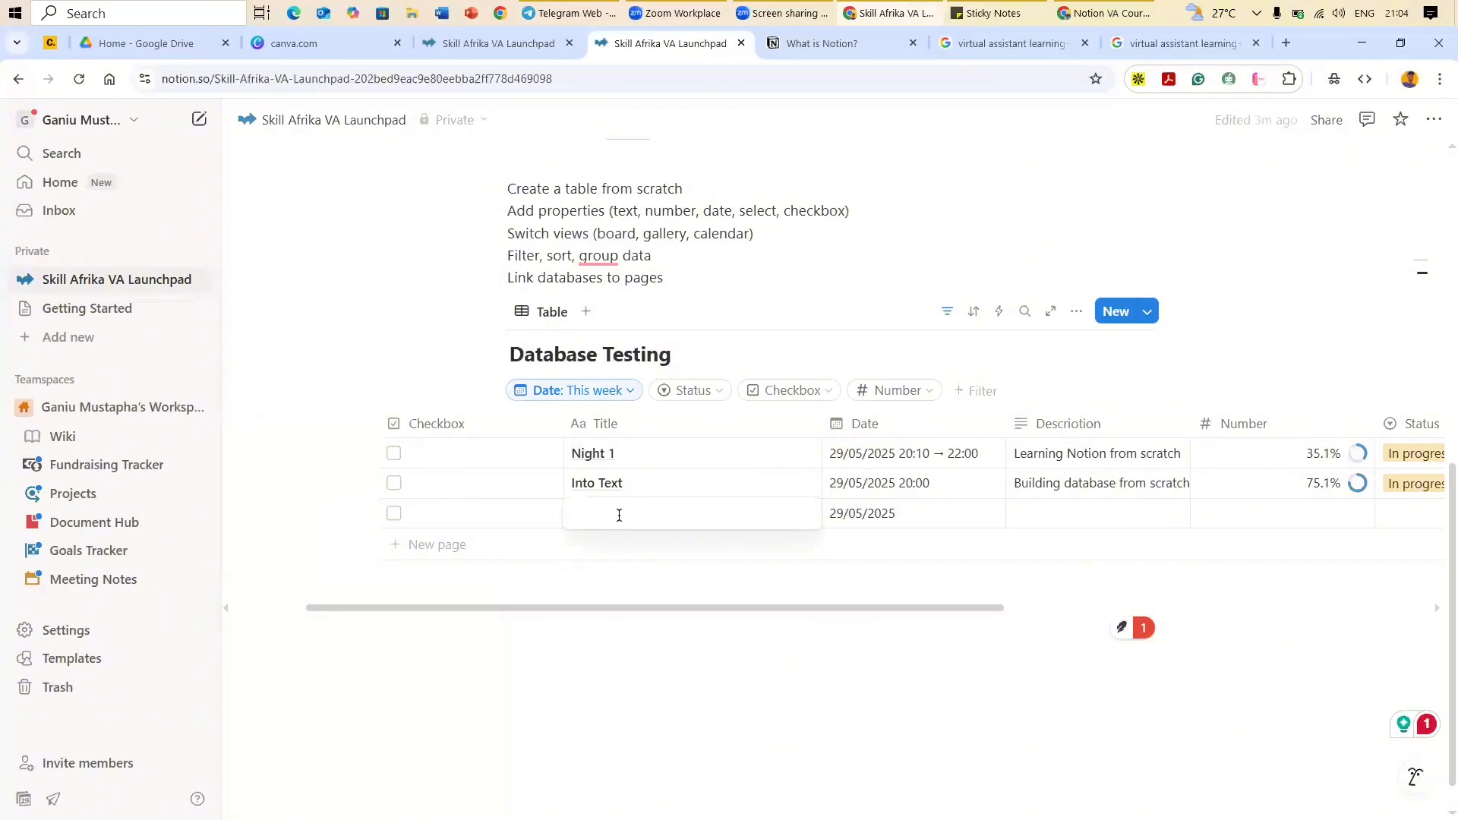
pyautogui.write('Next Cla')
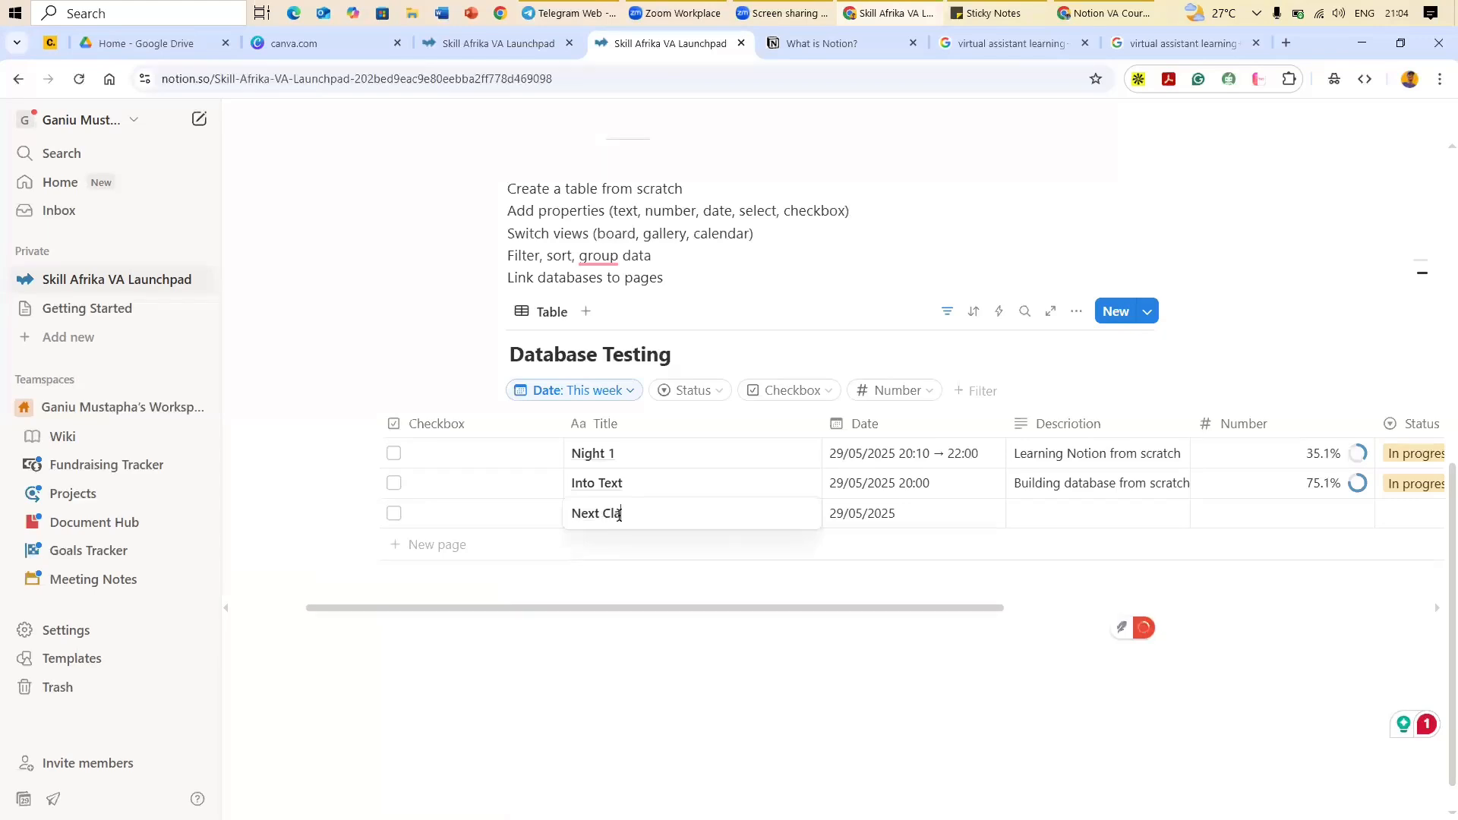
pyautogui.write('ss')
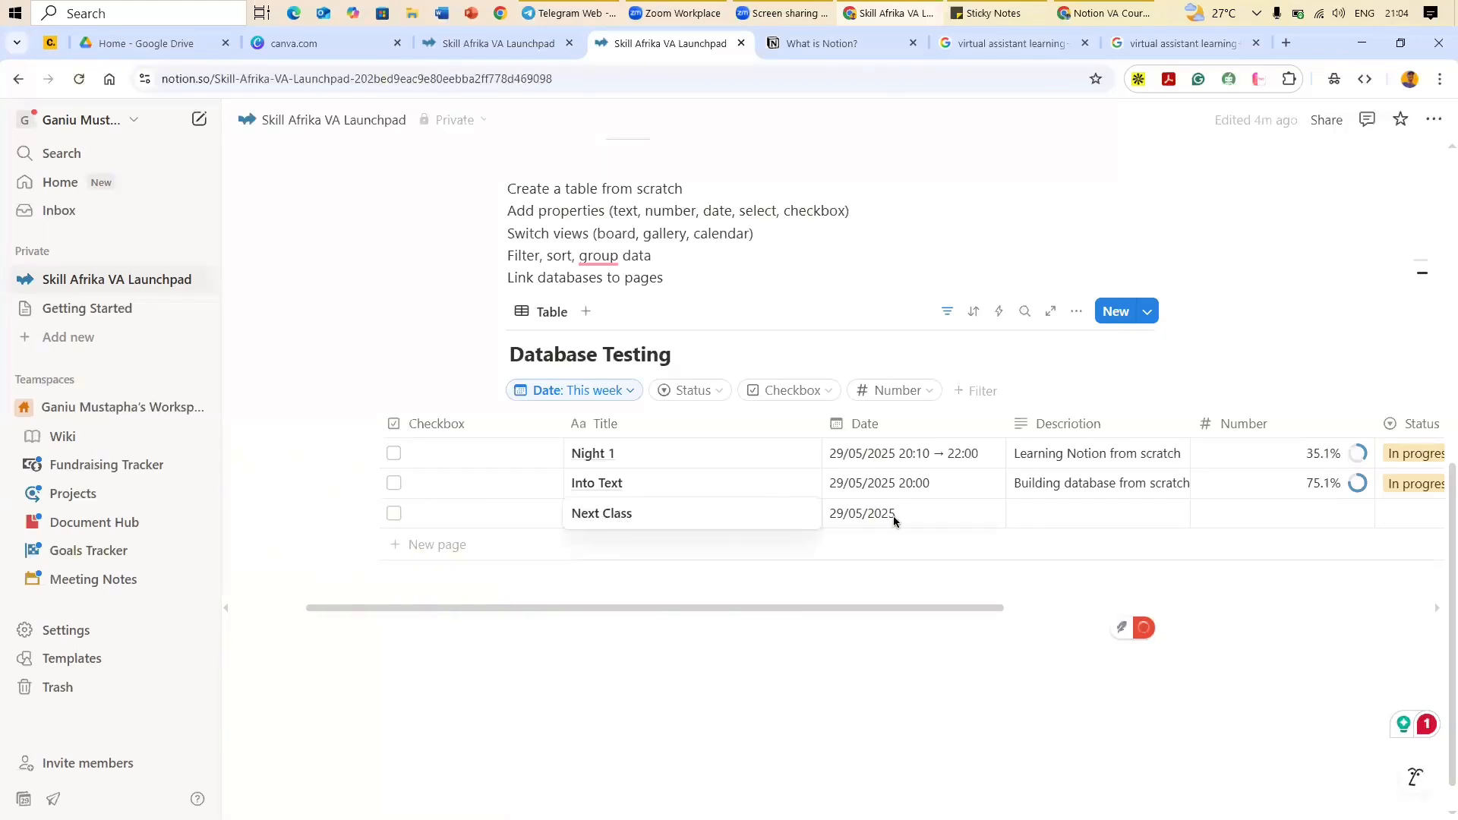
pyautogui.press('Escape')
# Step: Review the Date filter's relative-date choices, calendar range and additional filter actions without changing the filter
pyautogui.click(628, 390)
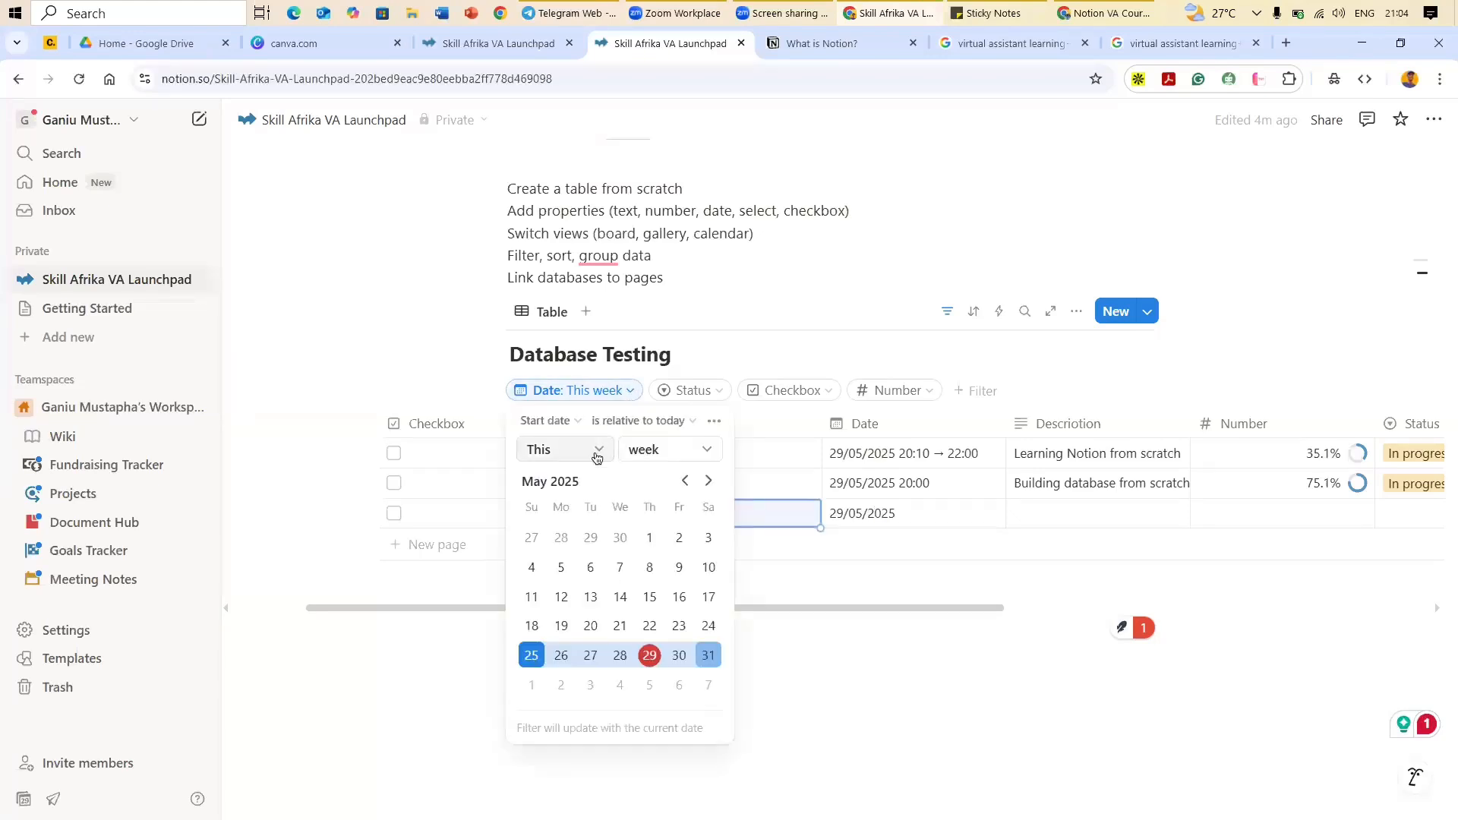
pyautogui.click(598, 451)
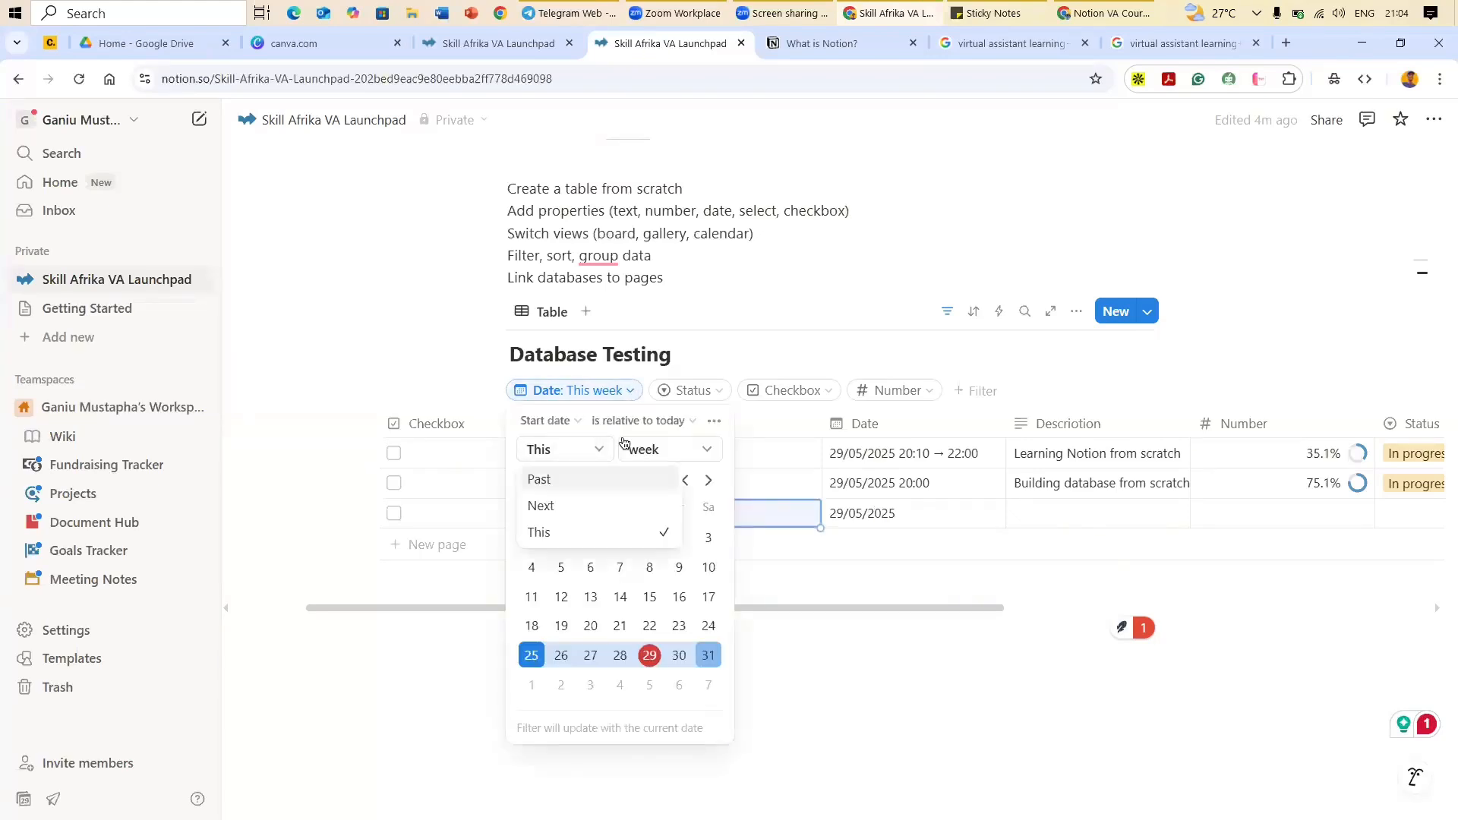
pyautogui.click(684, 448)
pyautogui.click(716, 423)
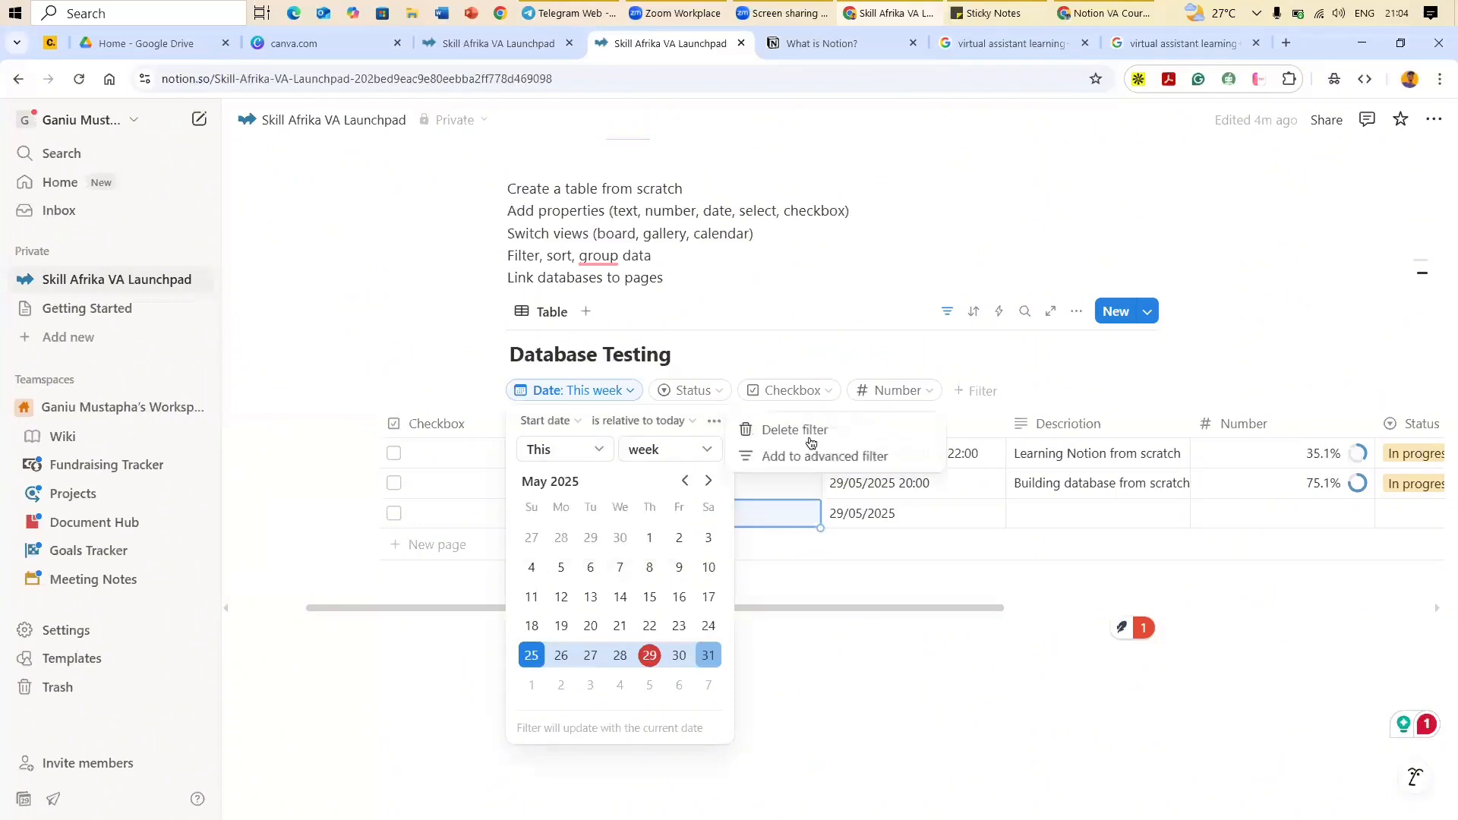
pyautogui.click(595, 395)
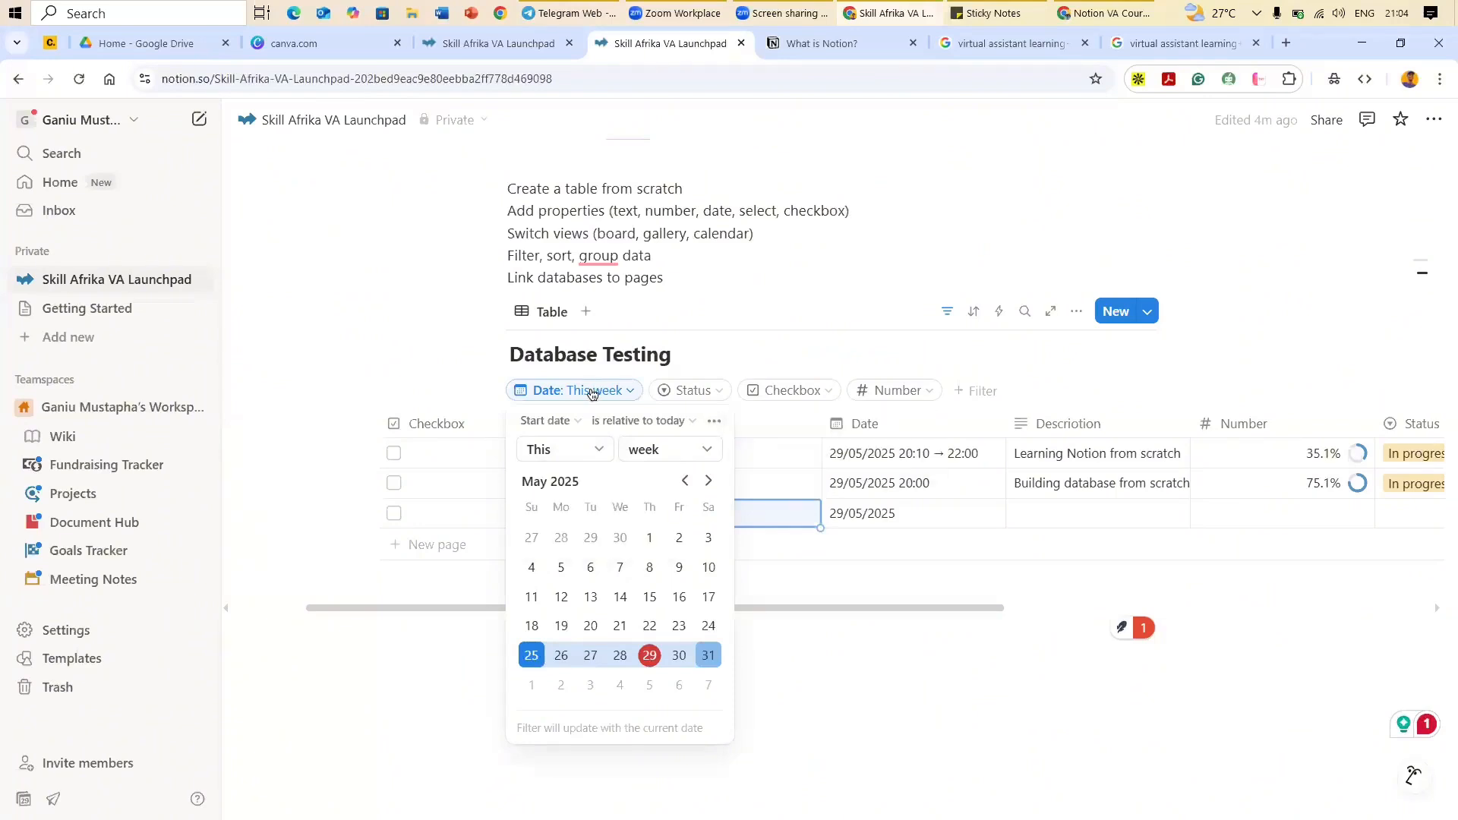
pyautogui.click(576, 394)
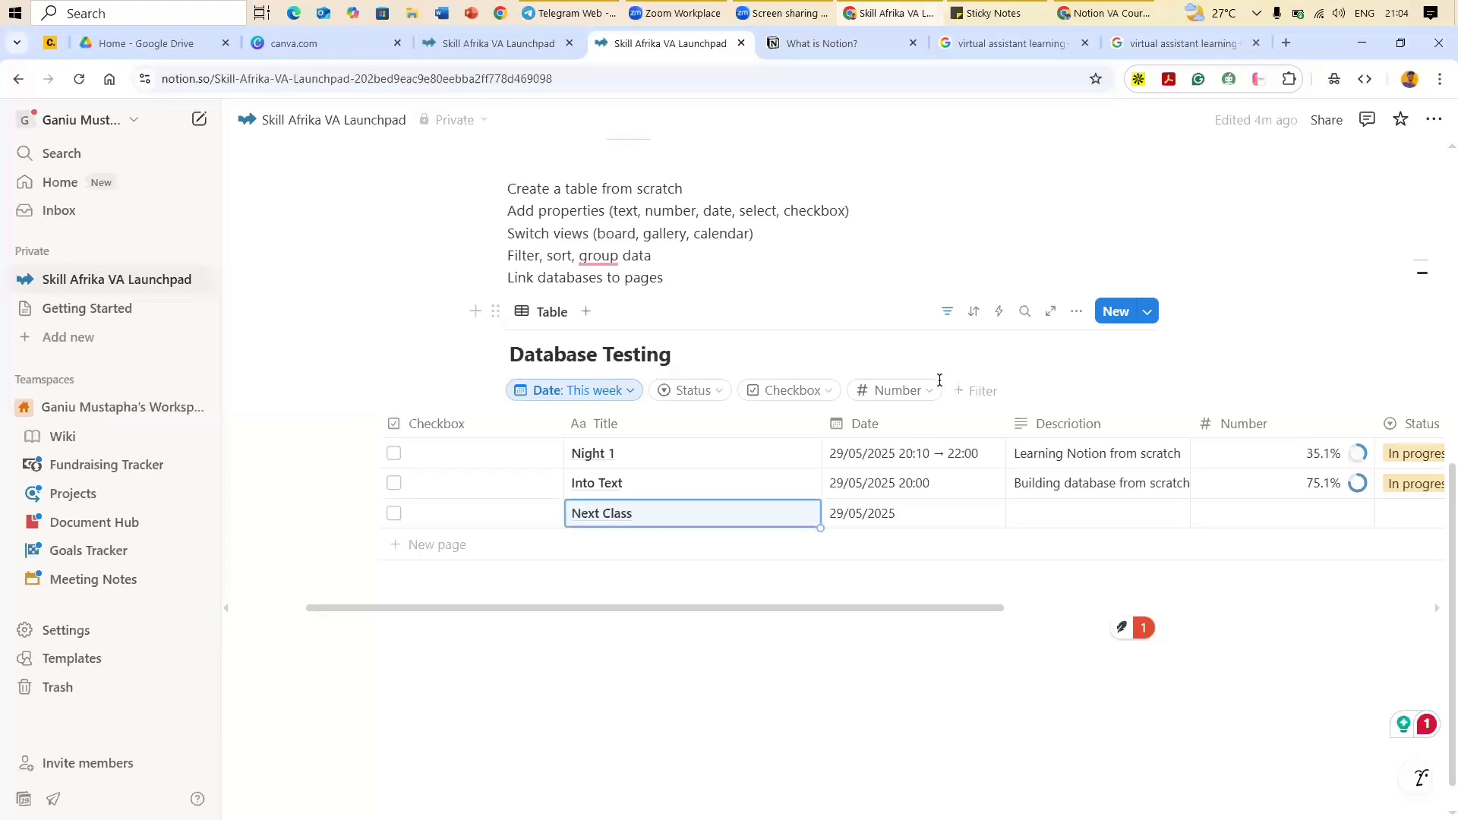
pyautogui.click(600, 390)
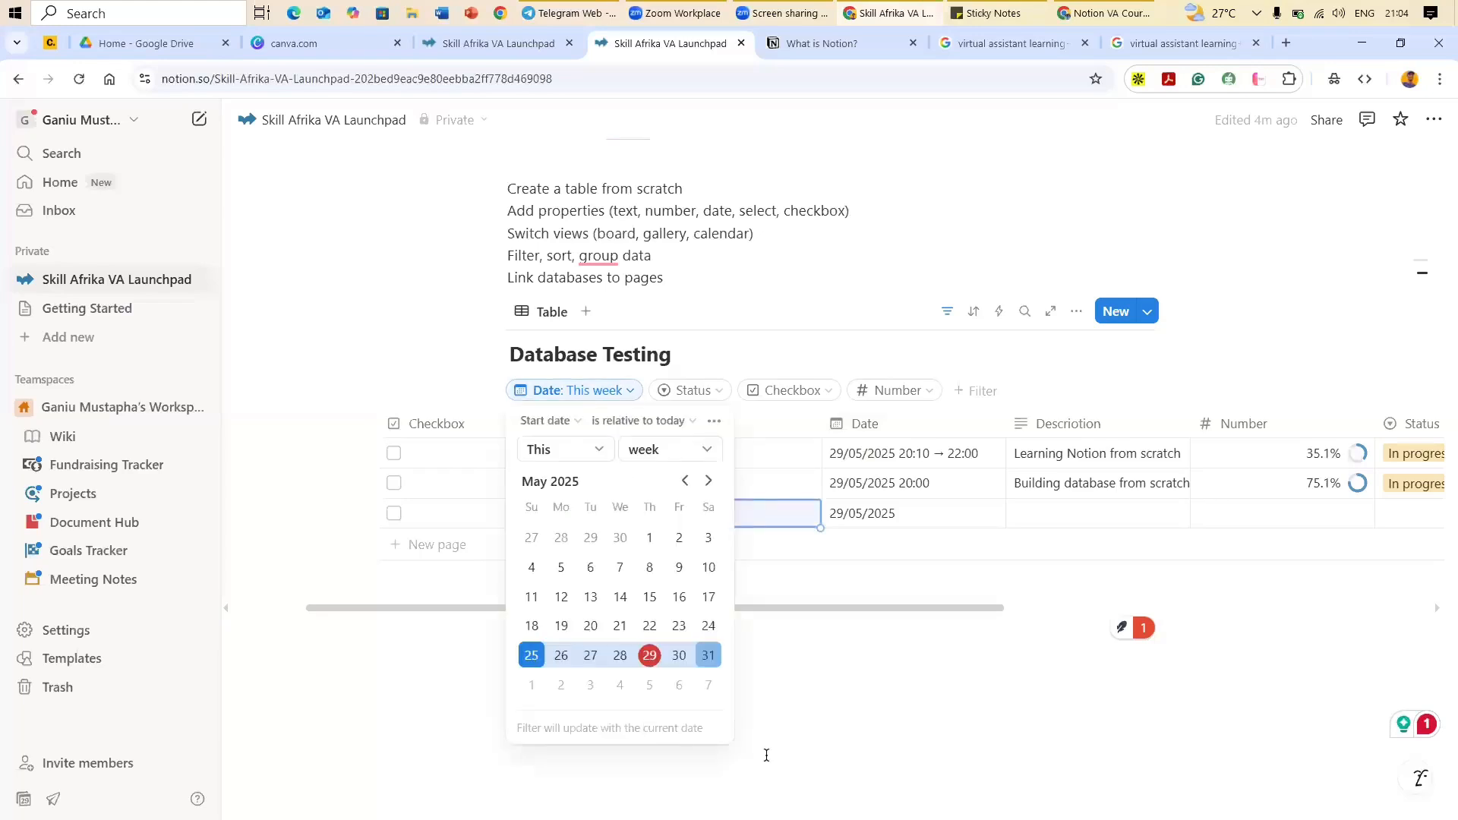
pyautogui.click(829, 517)
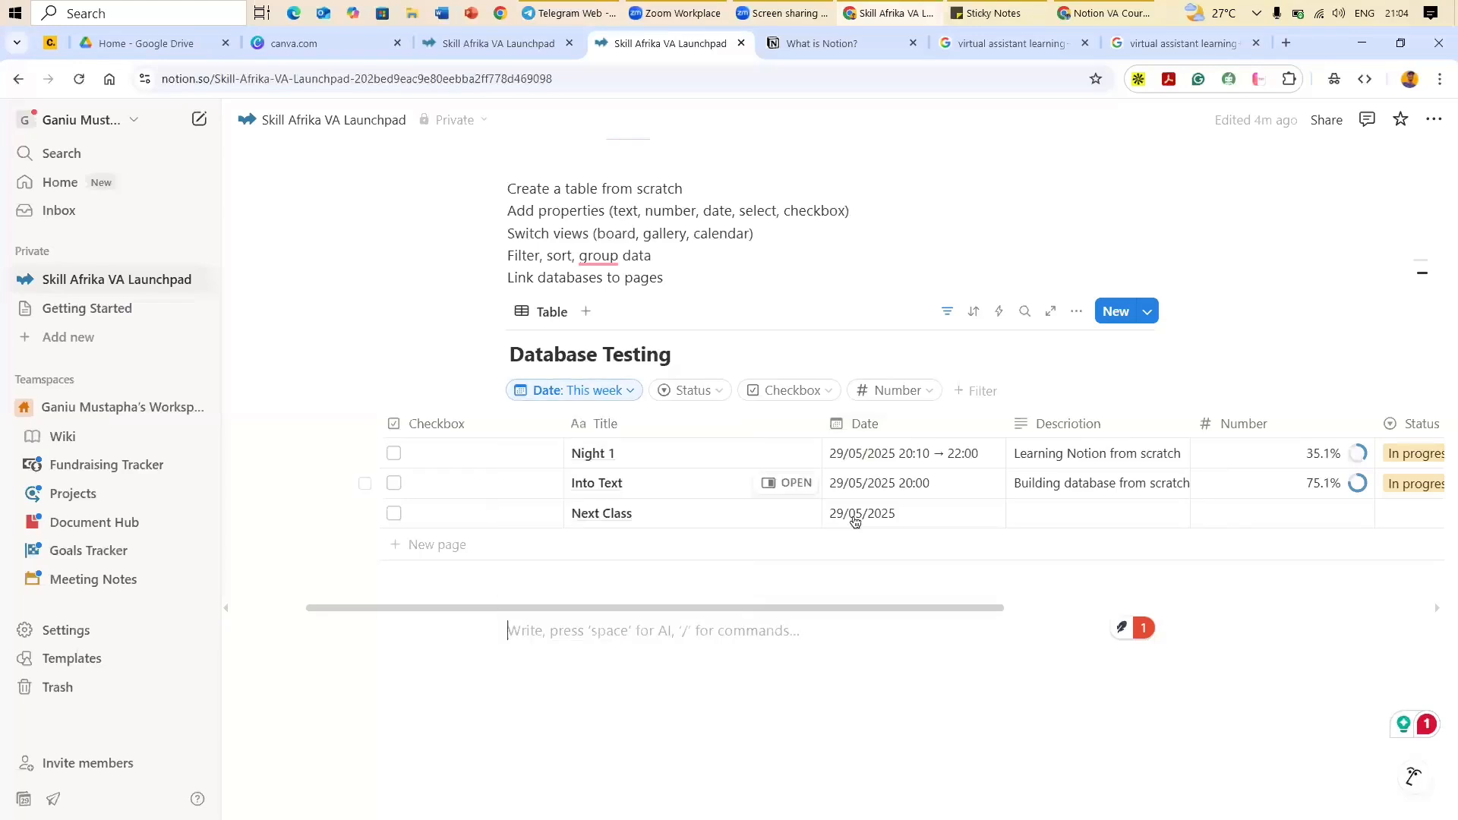
# Step: Set the Next Class row's date to 08/06/2025, trying 31/05/2025 in between, and close the date picker
pyautogui.click(919, 522)
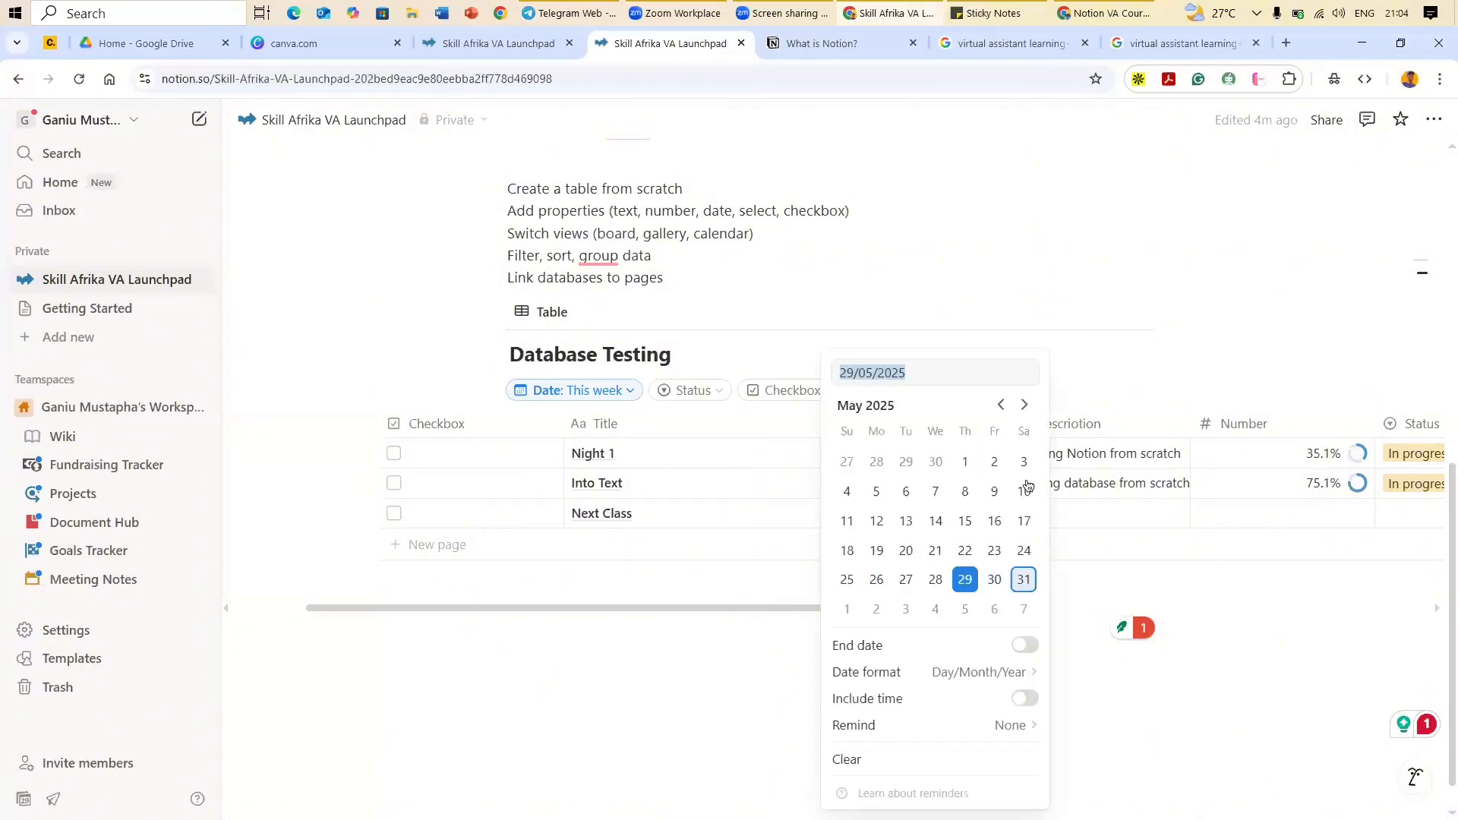
pyautogui.click(1024, 405)
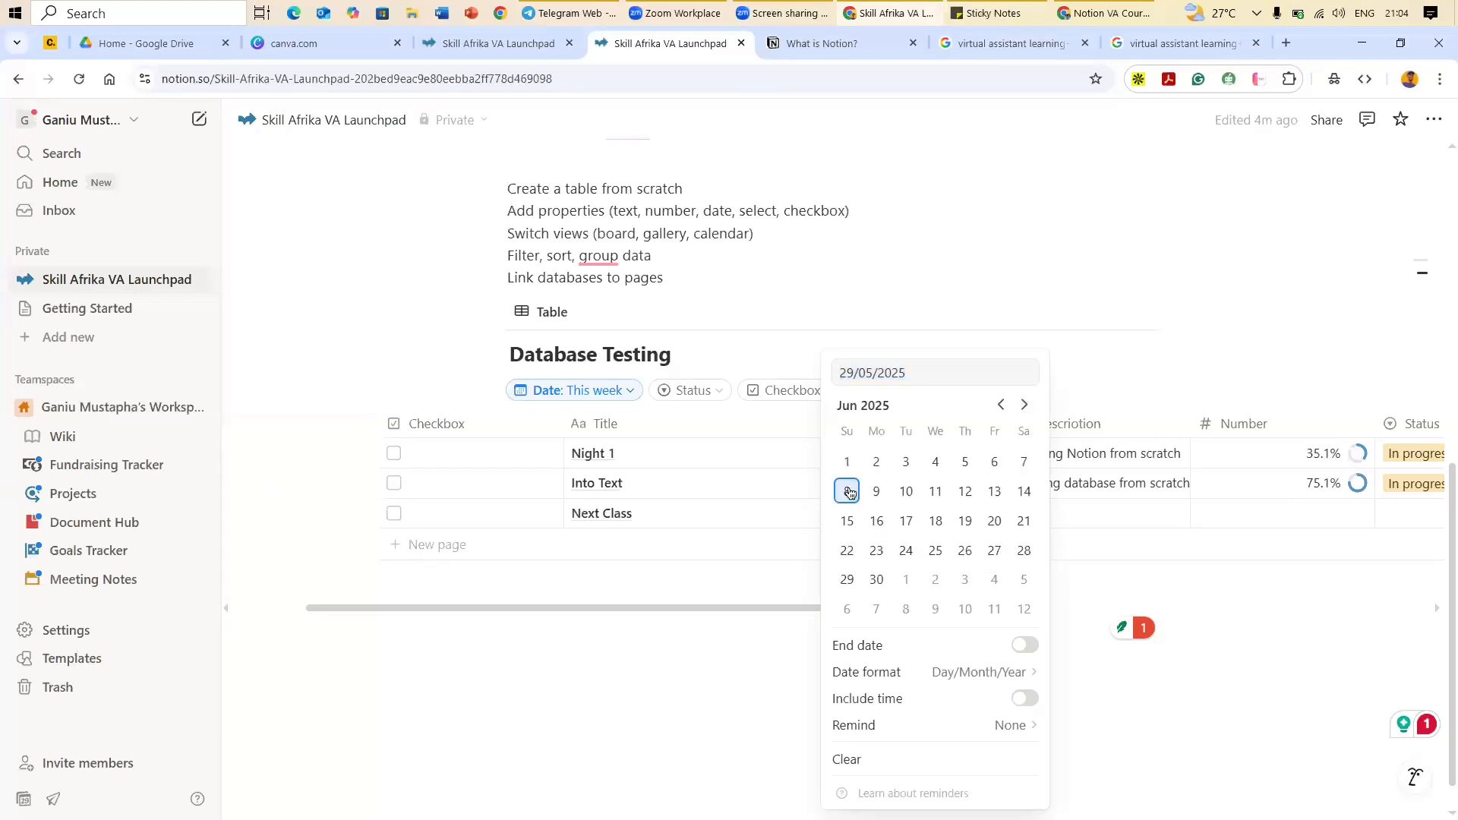
pyautogui.click(848, 492)
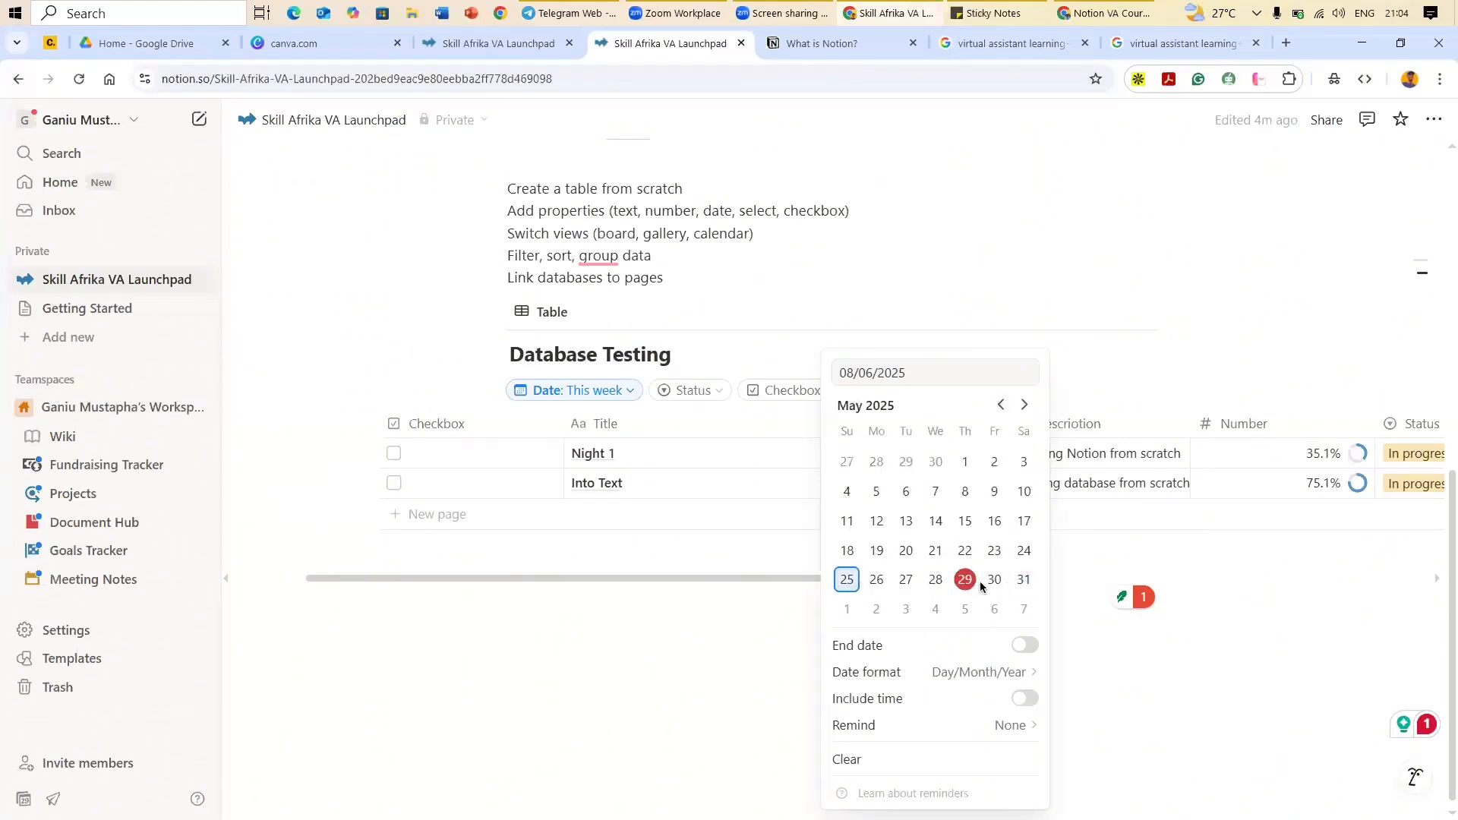
pyautogui.click(1024, 581)
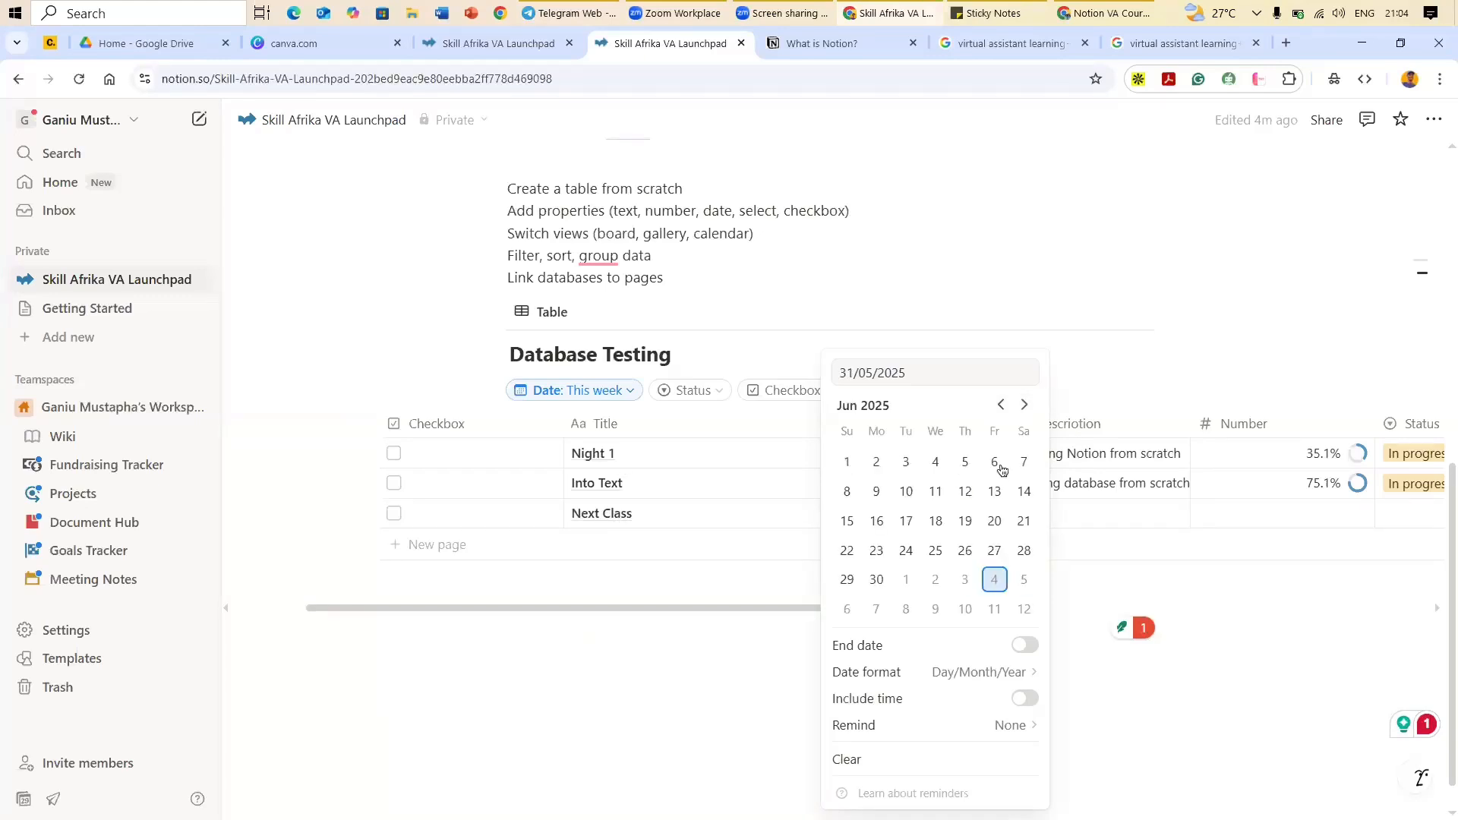
pyautogui.press('Down')
pyautogui.click(849, 491)
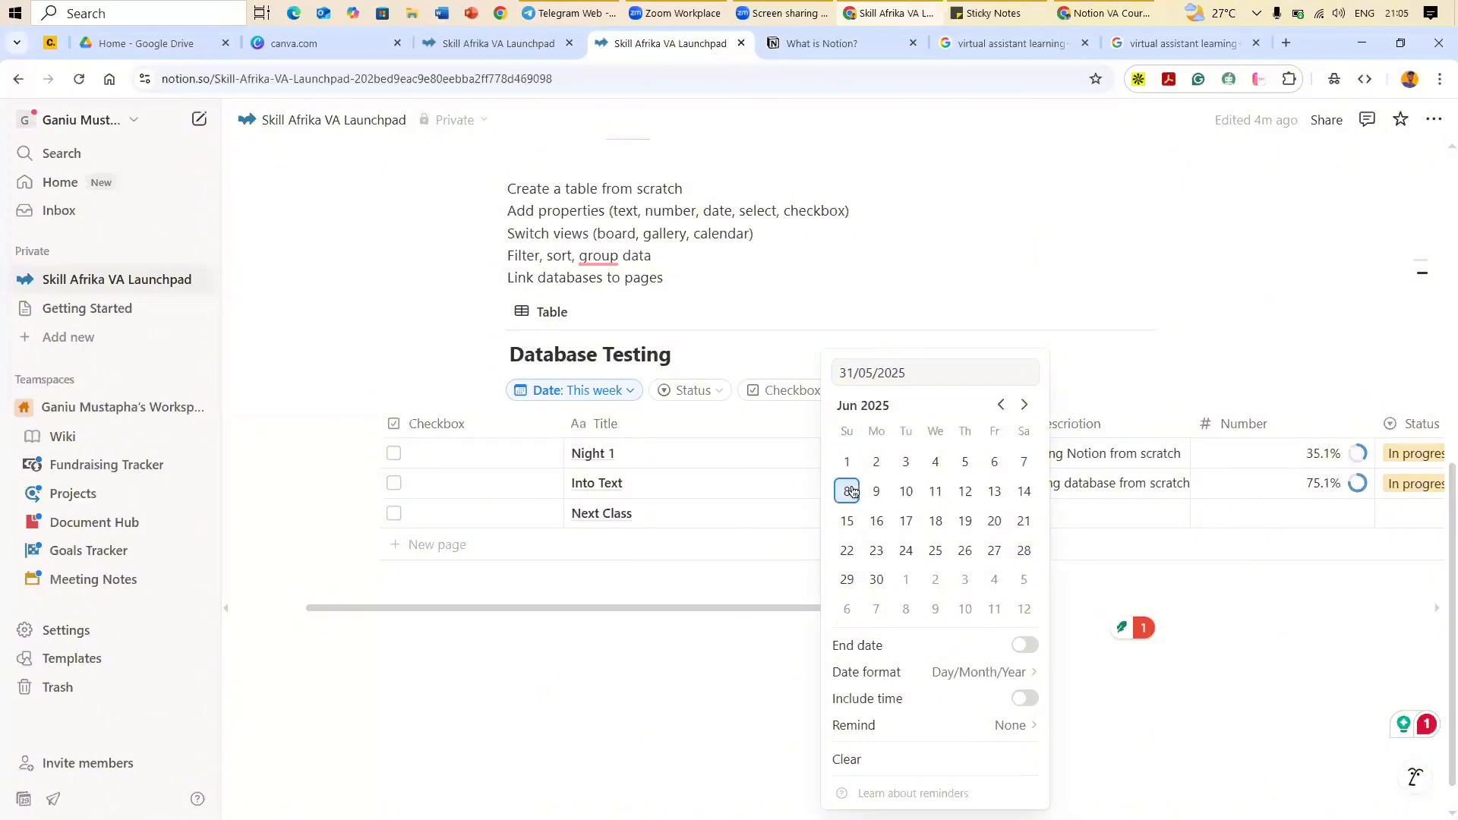
pyautogui.click(563, 430)
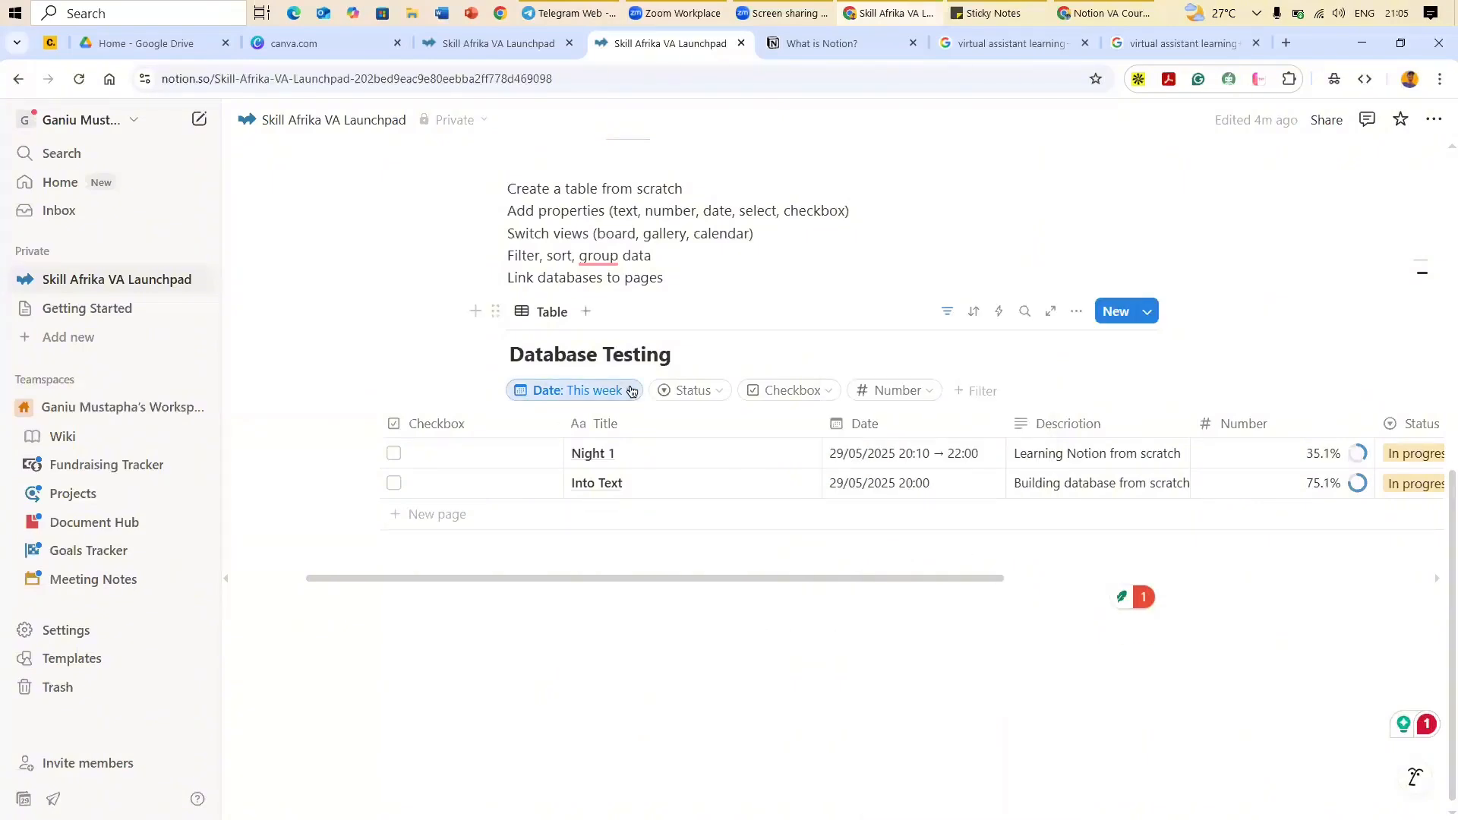
# Step: Delete the Date filter from the Database Testing table, undo the deletion, and close the filter settings
pyautogui.click(631, 391)
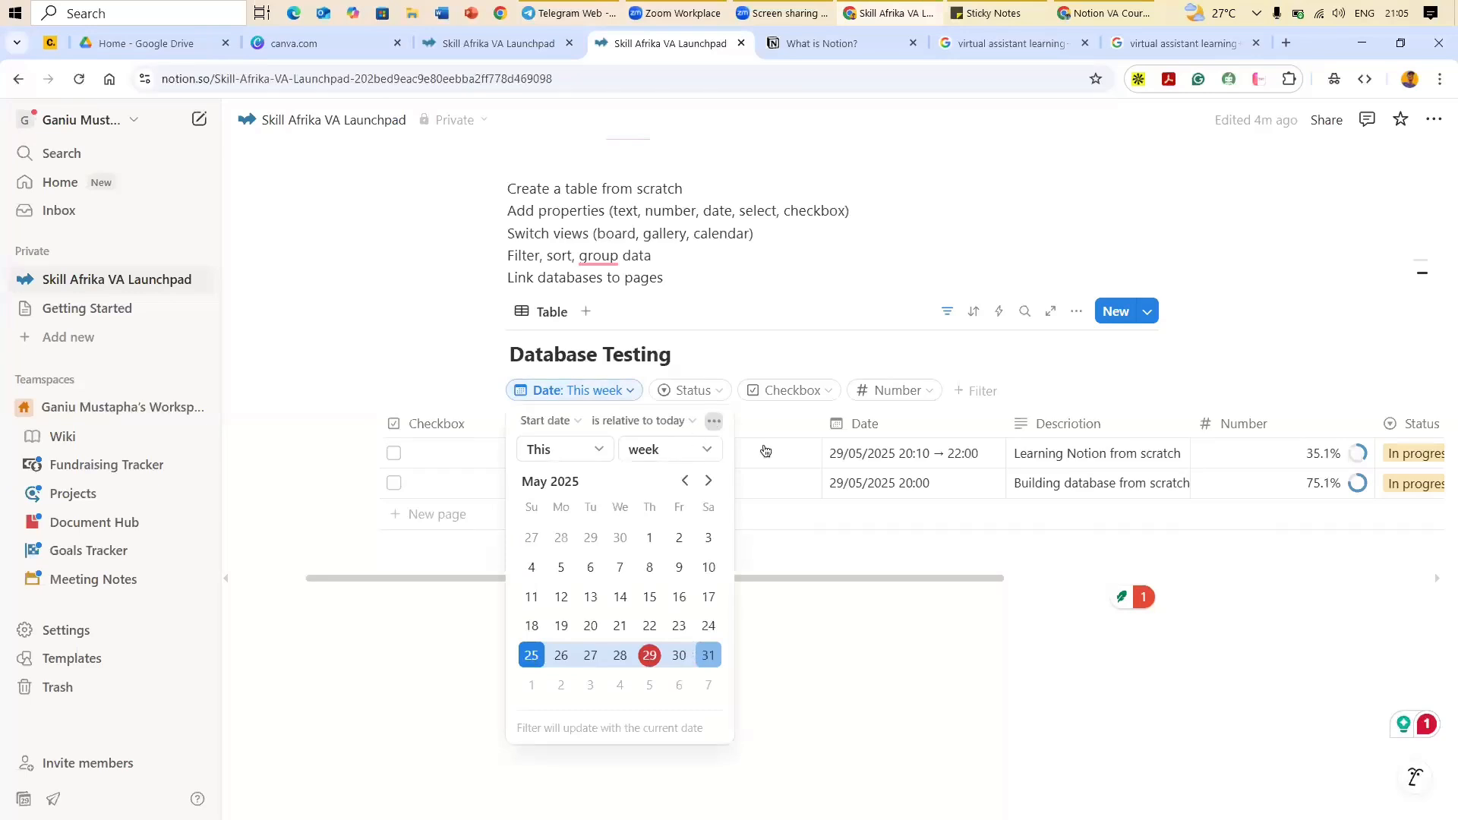
pyautogui.click(713, 422)
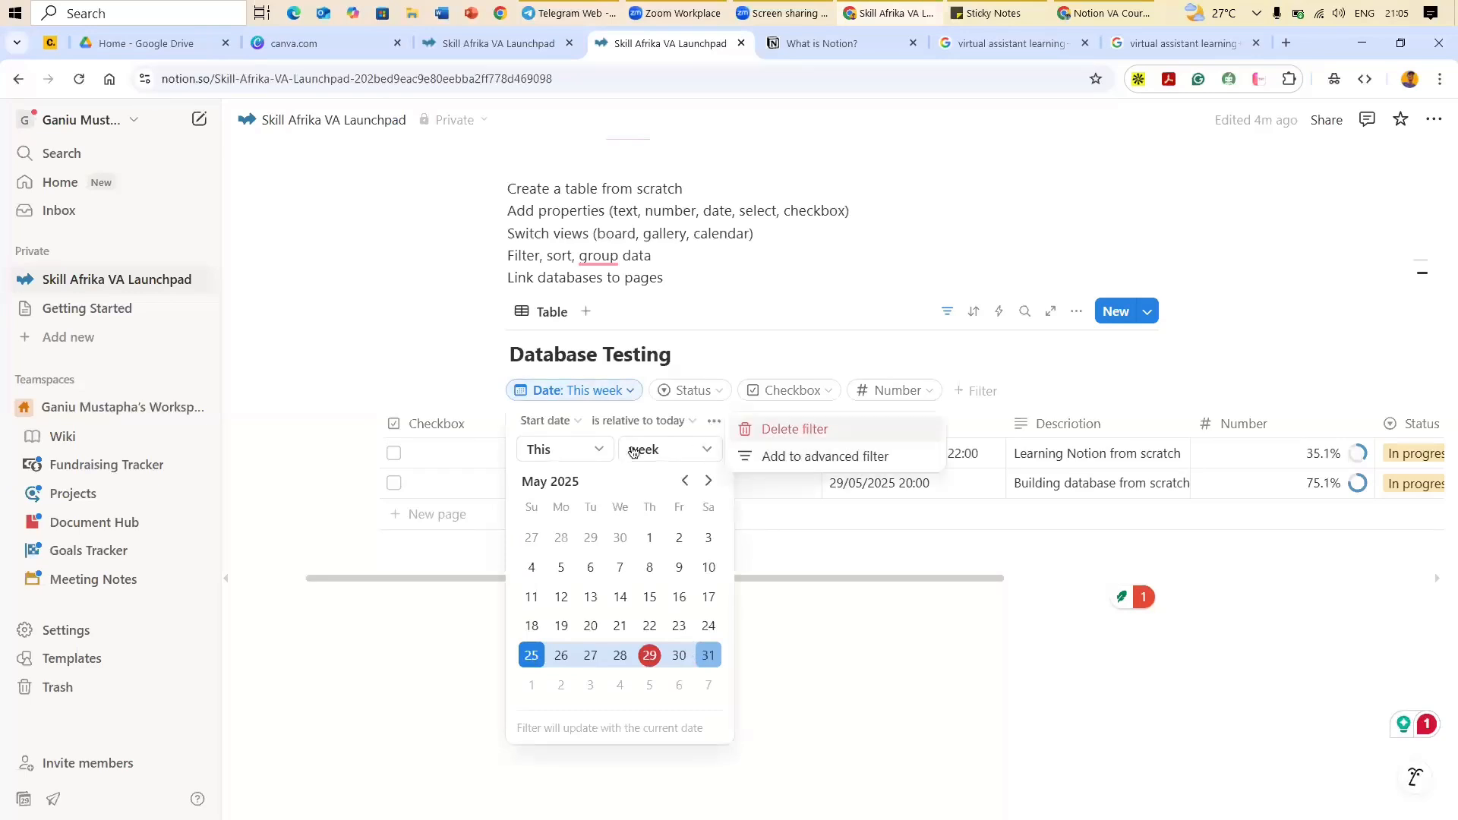
pyautogui.click(915, 437)
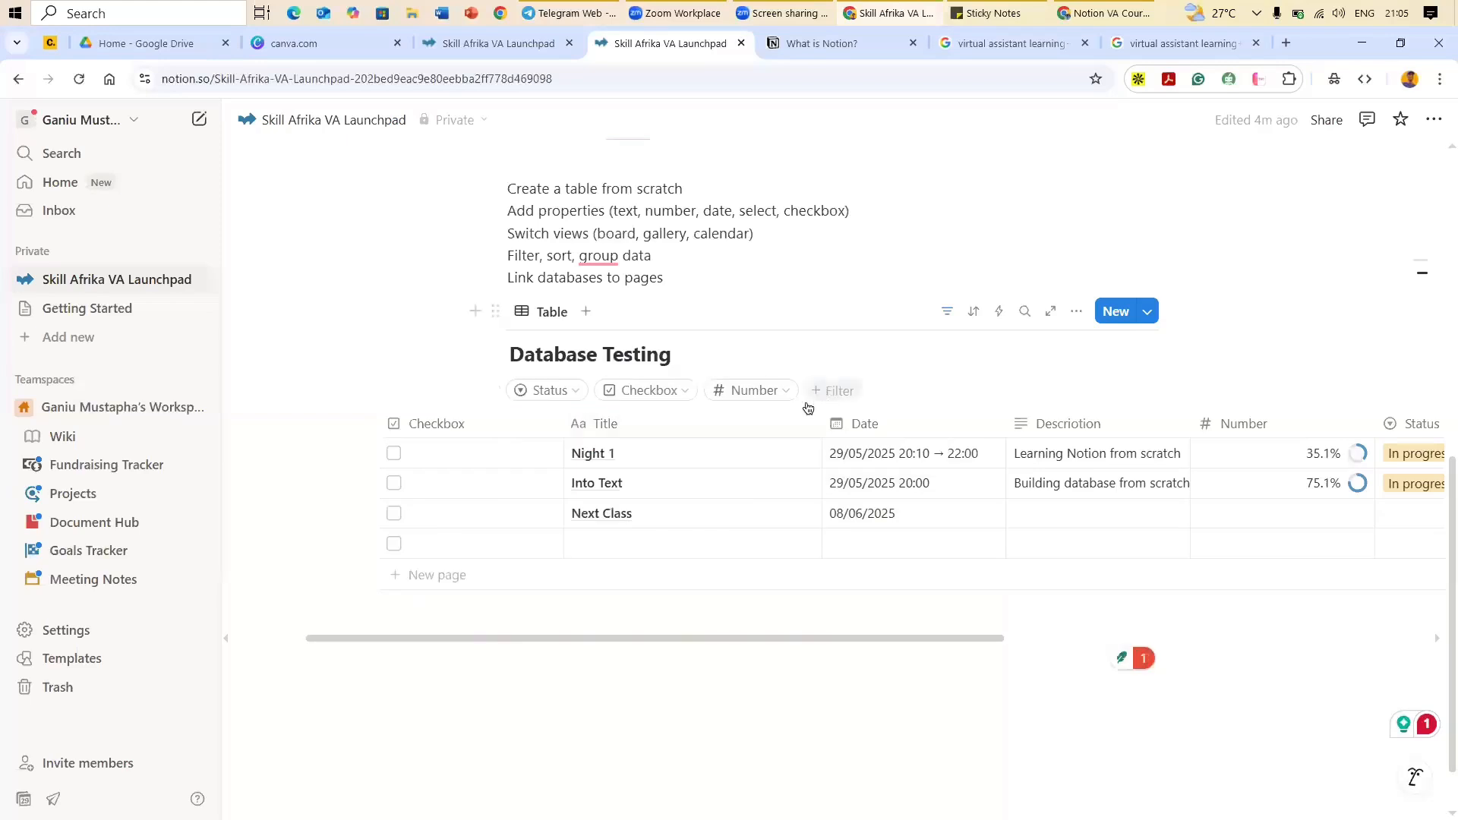
pyautogui.click(834, 390)
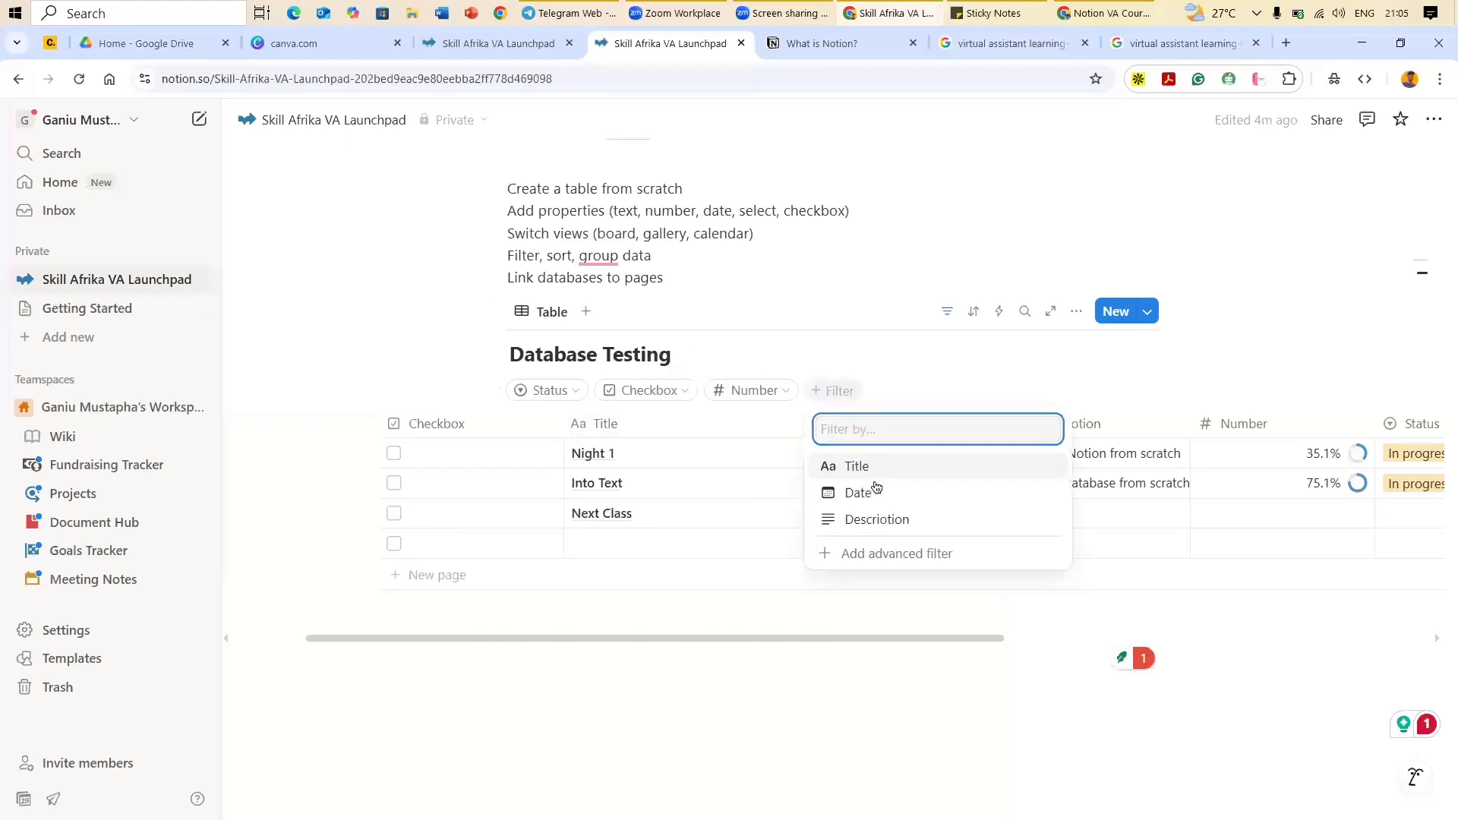
pyautogui.hotkey('ctrl', 'z')
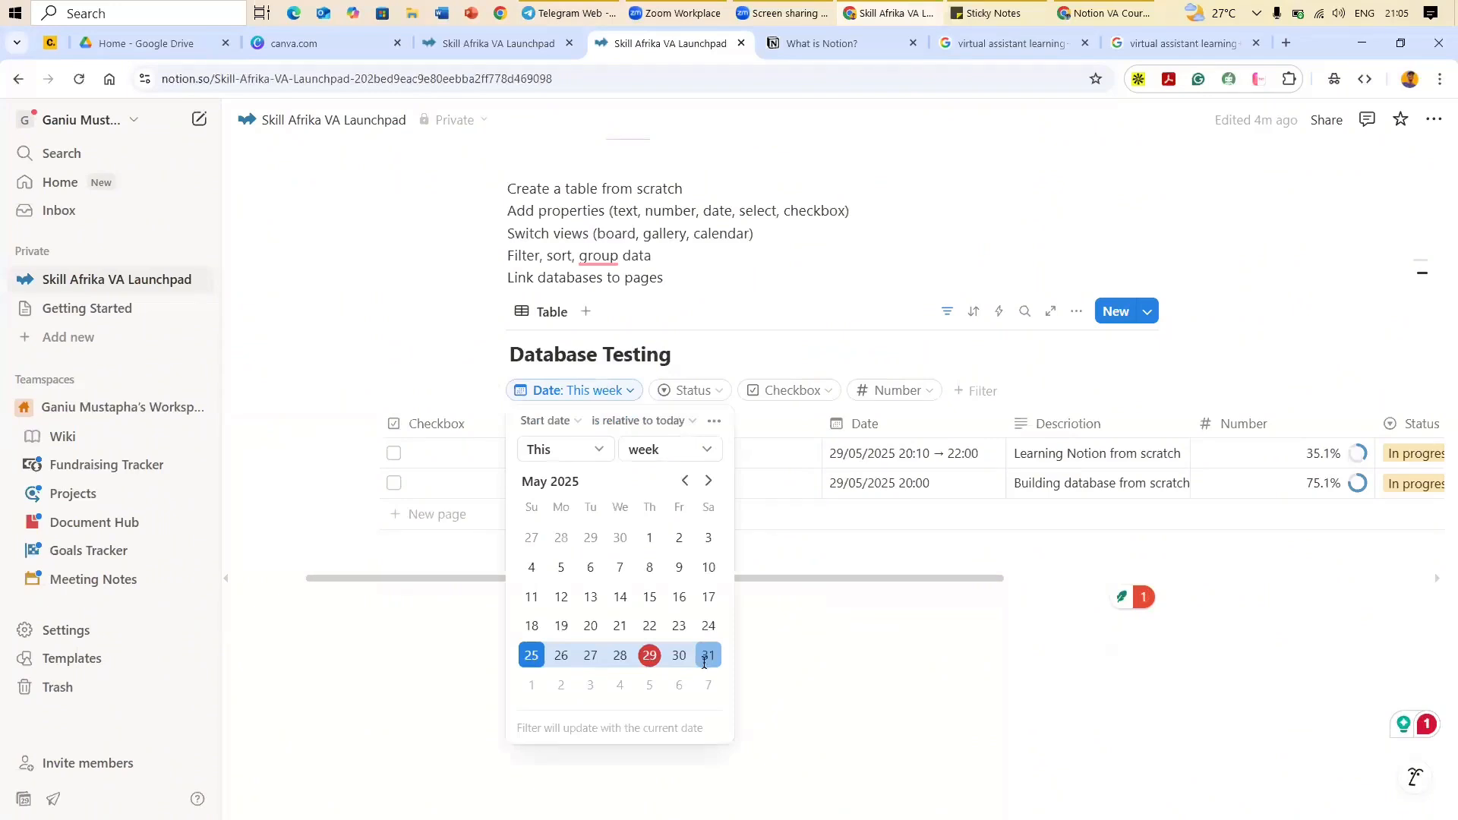
pyautogui.click(505, 514)
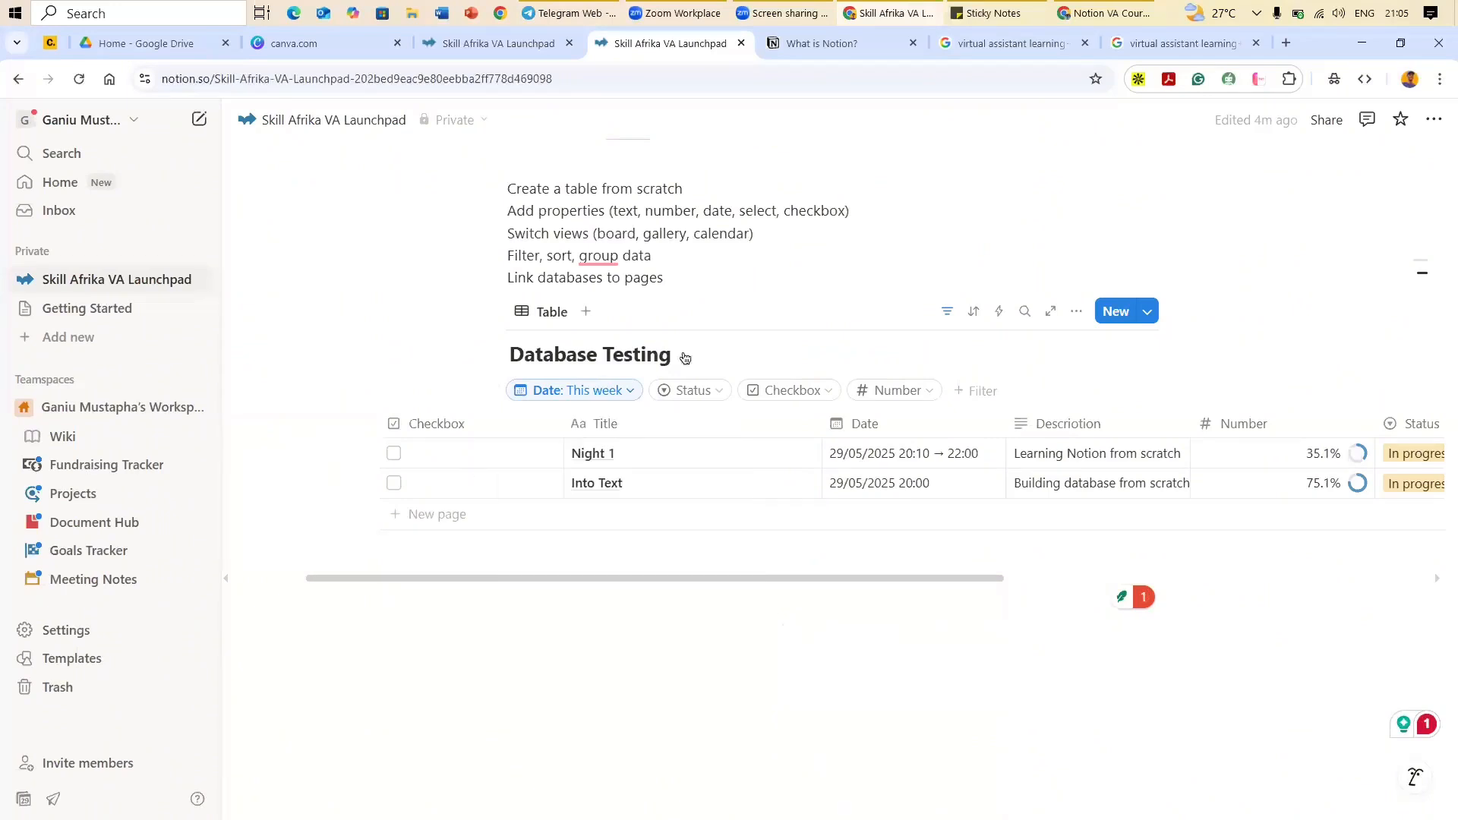
# Step: Check the Status filter's options without selecting any, and set the Date filter's period to this month
pyautogui.click(691, 390)
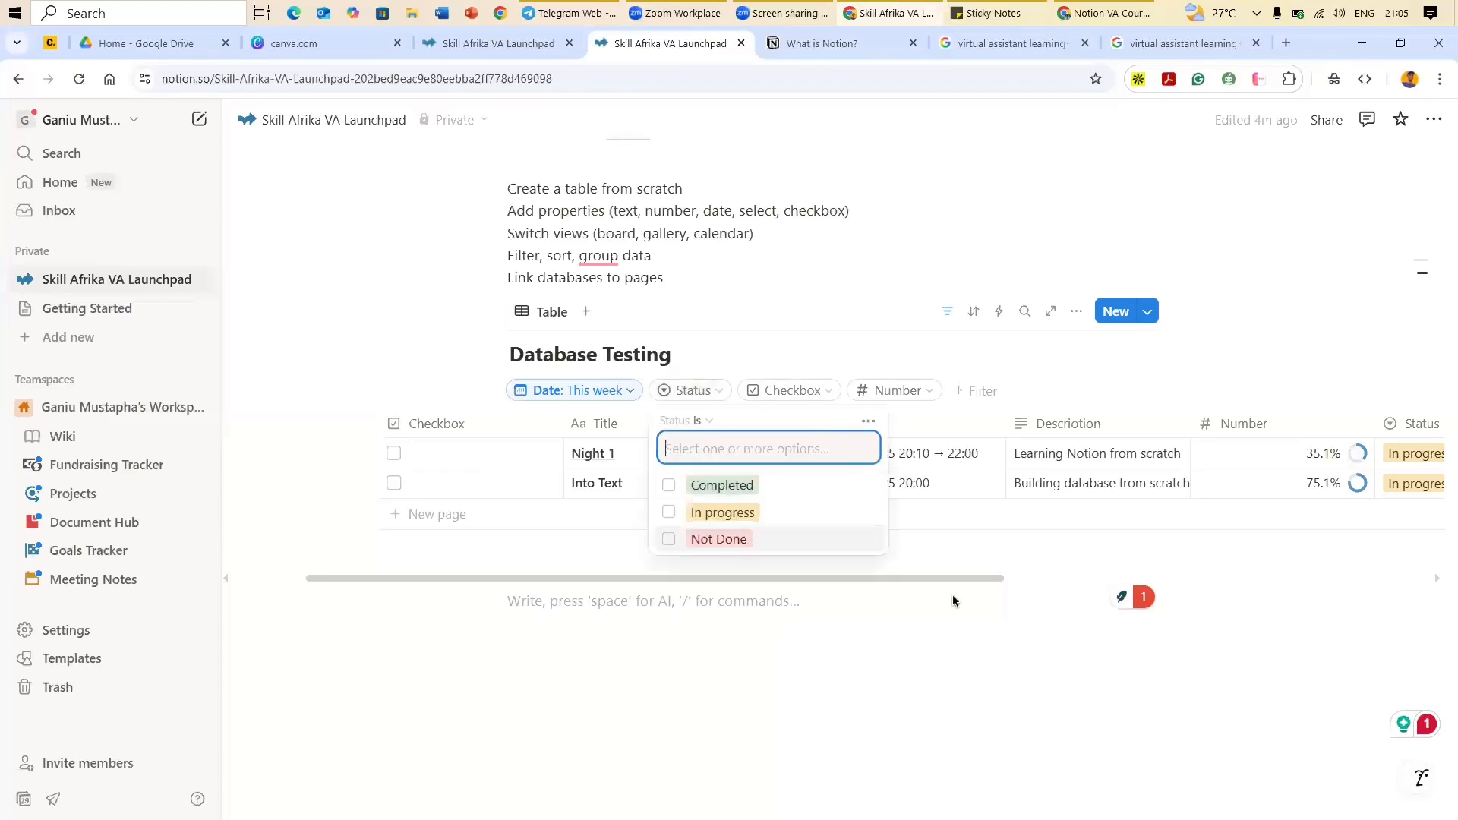
pyautogui.click(647, 603)
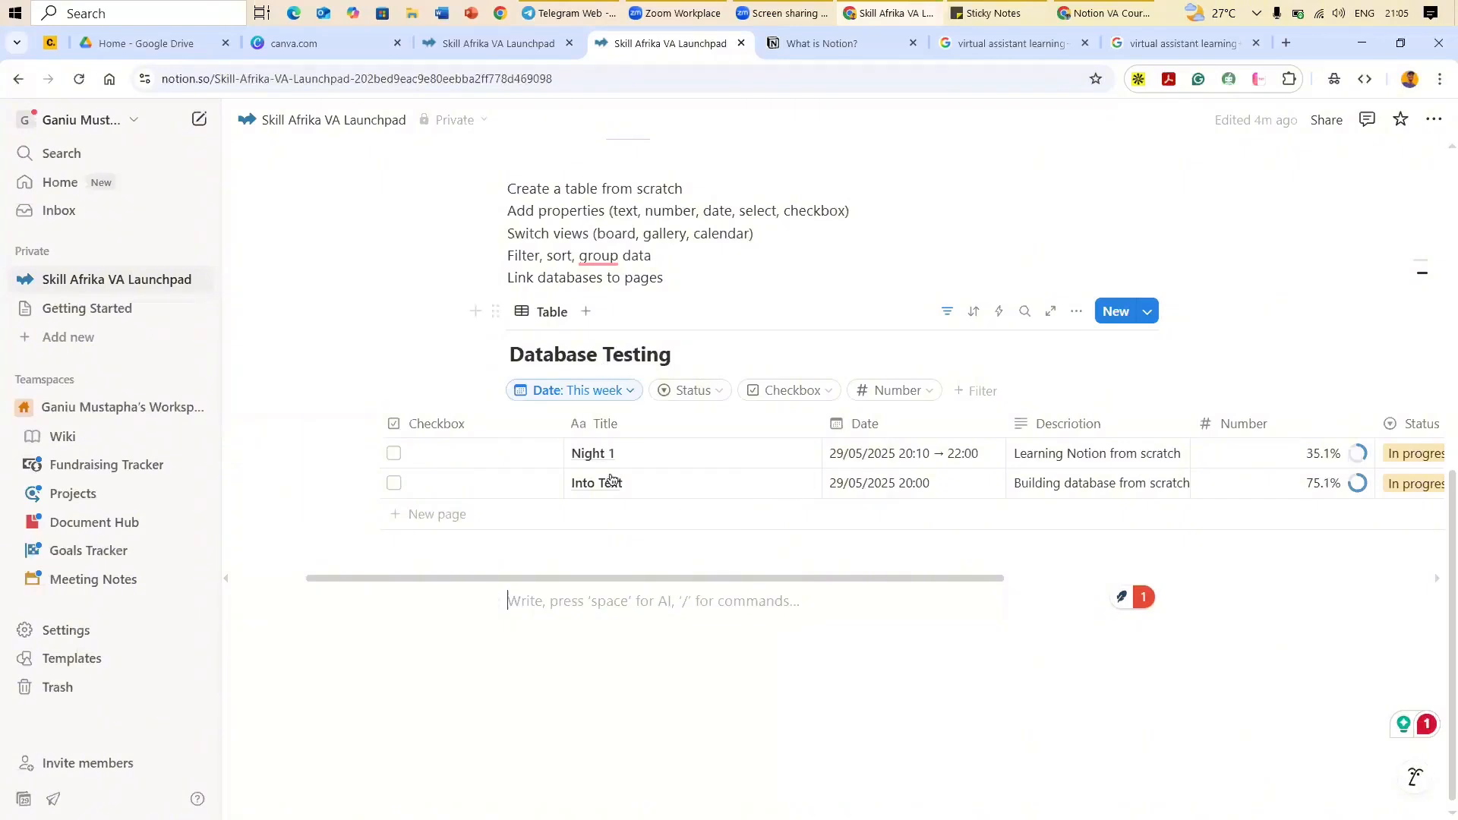
pyautogui.click(630, 391)
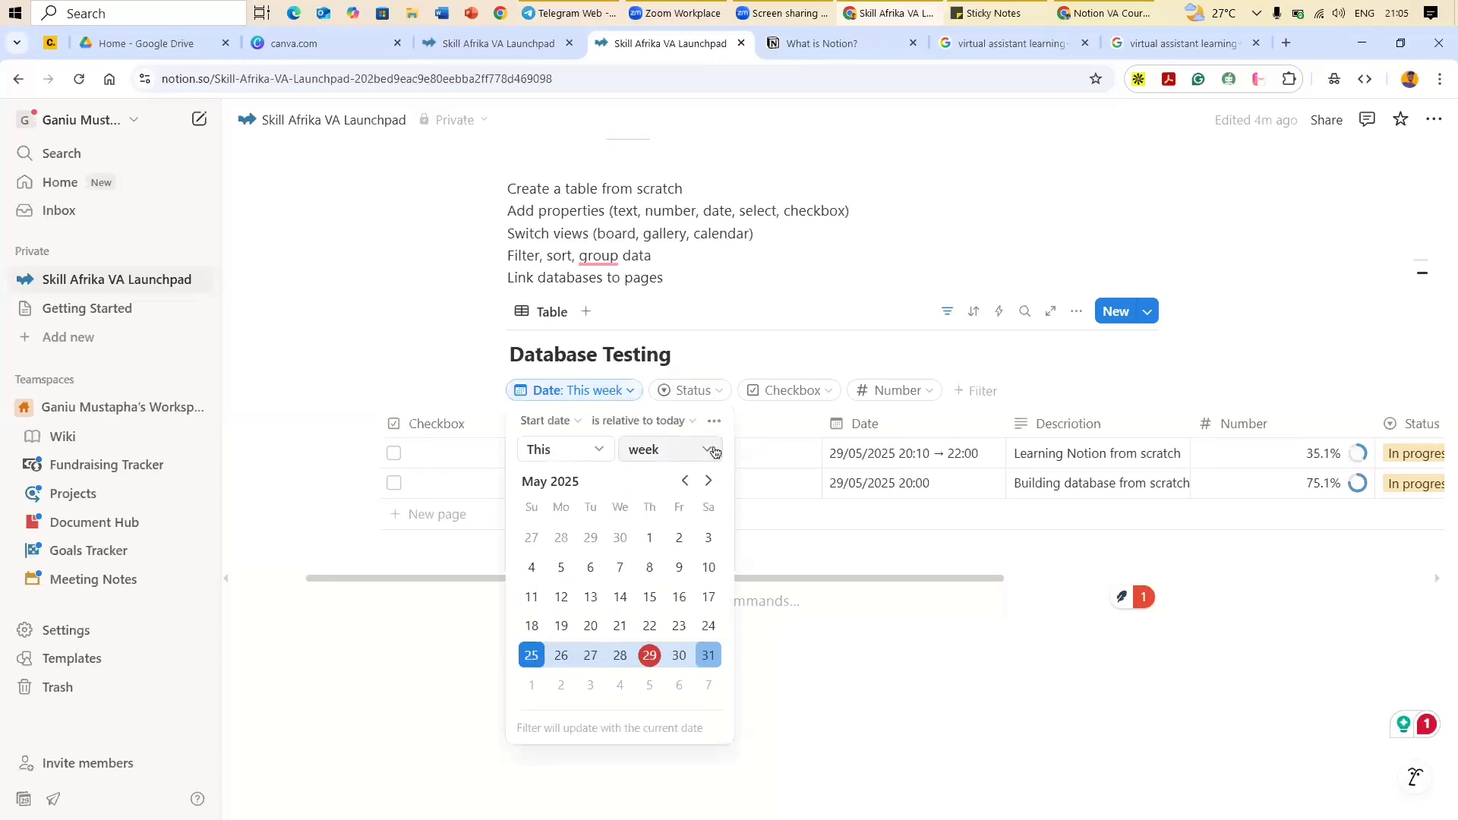
pyautogui.click(683, 450)
pyautogui.click(669, 537)
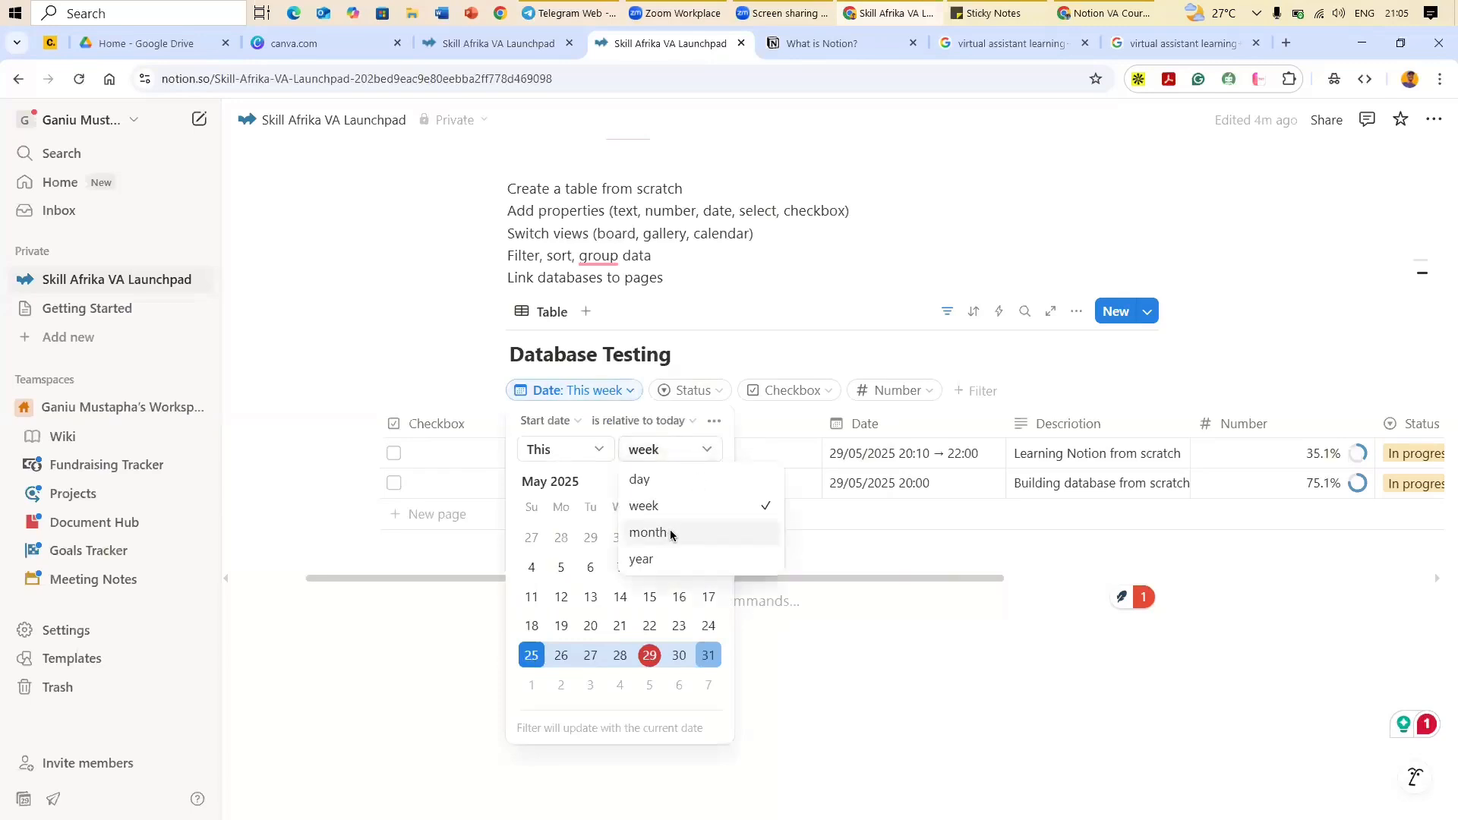
pyautogui.click(803, 653)
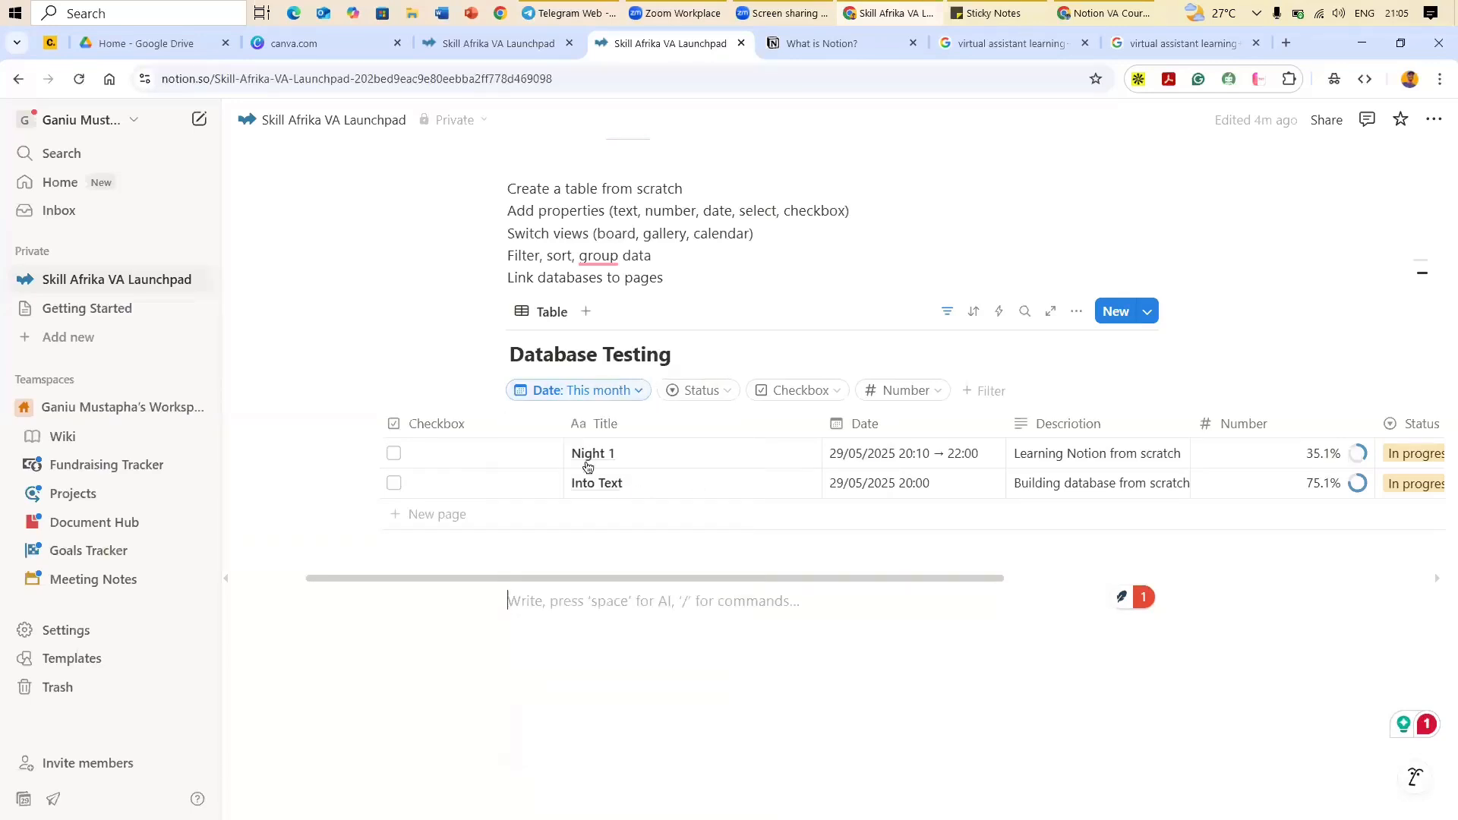
# Step: Set the Date filter's period to this year and close its settings
pyautogui.click(638, 390)
pyautogui.click(708, 450)
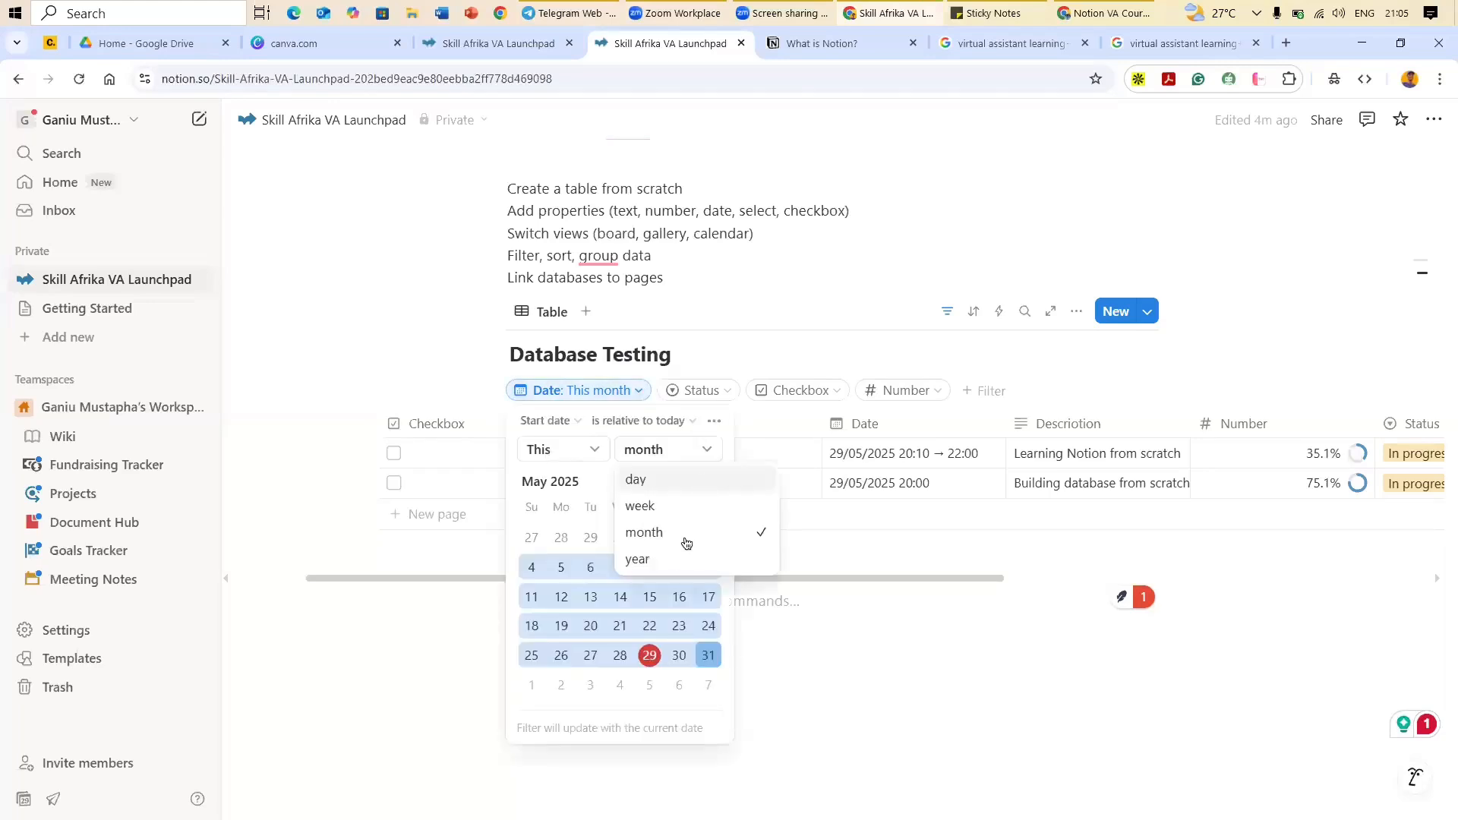
pyautogui.press('Return')
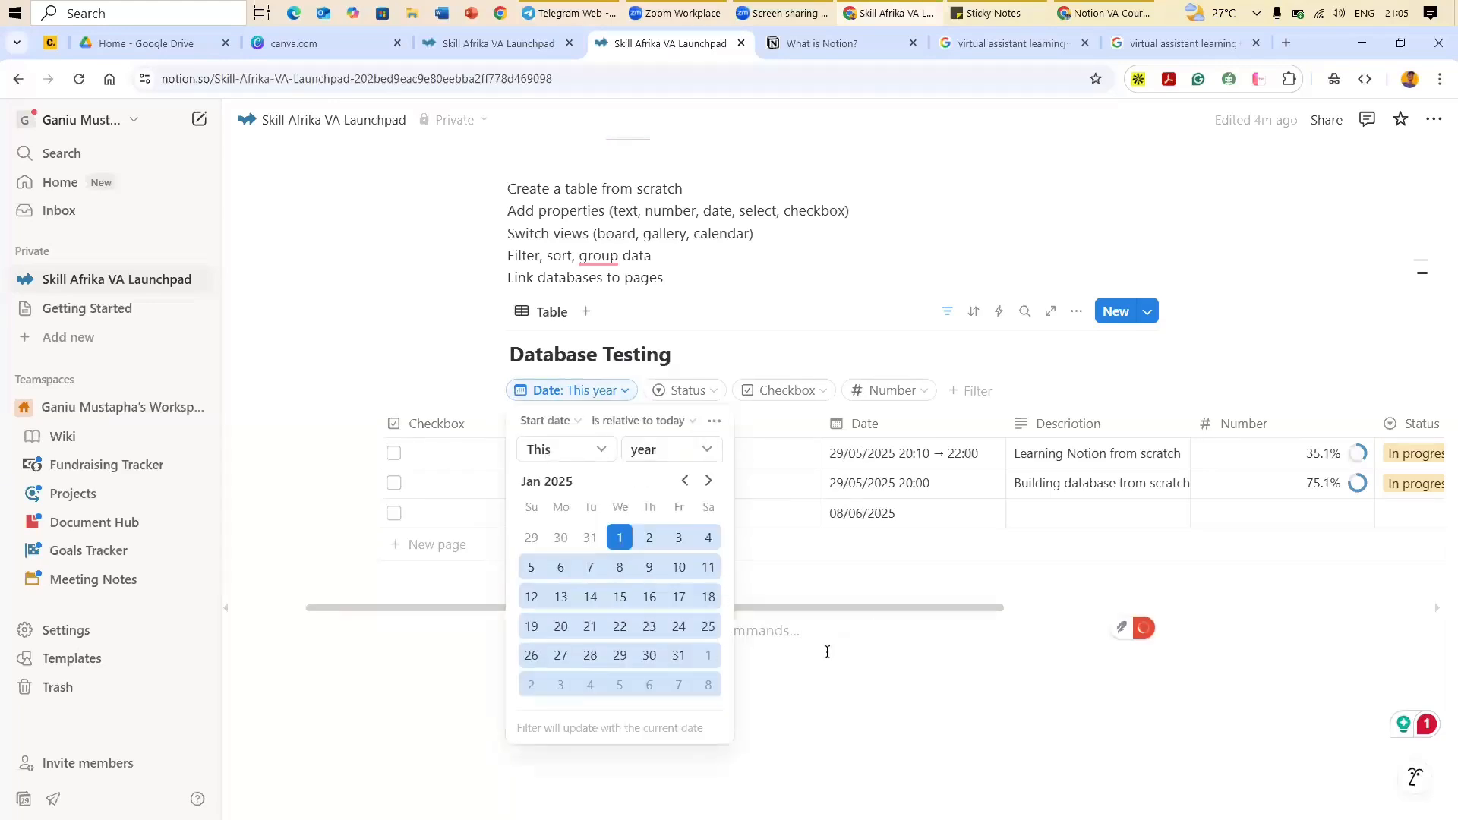
pyautogui.press('Escape')
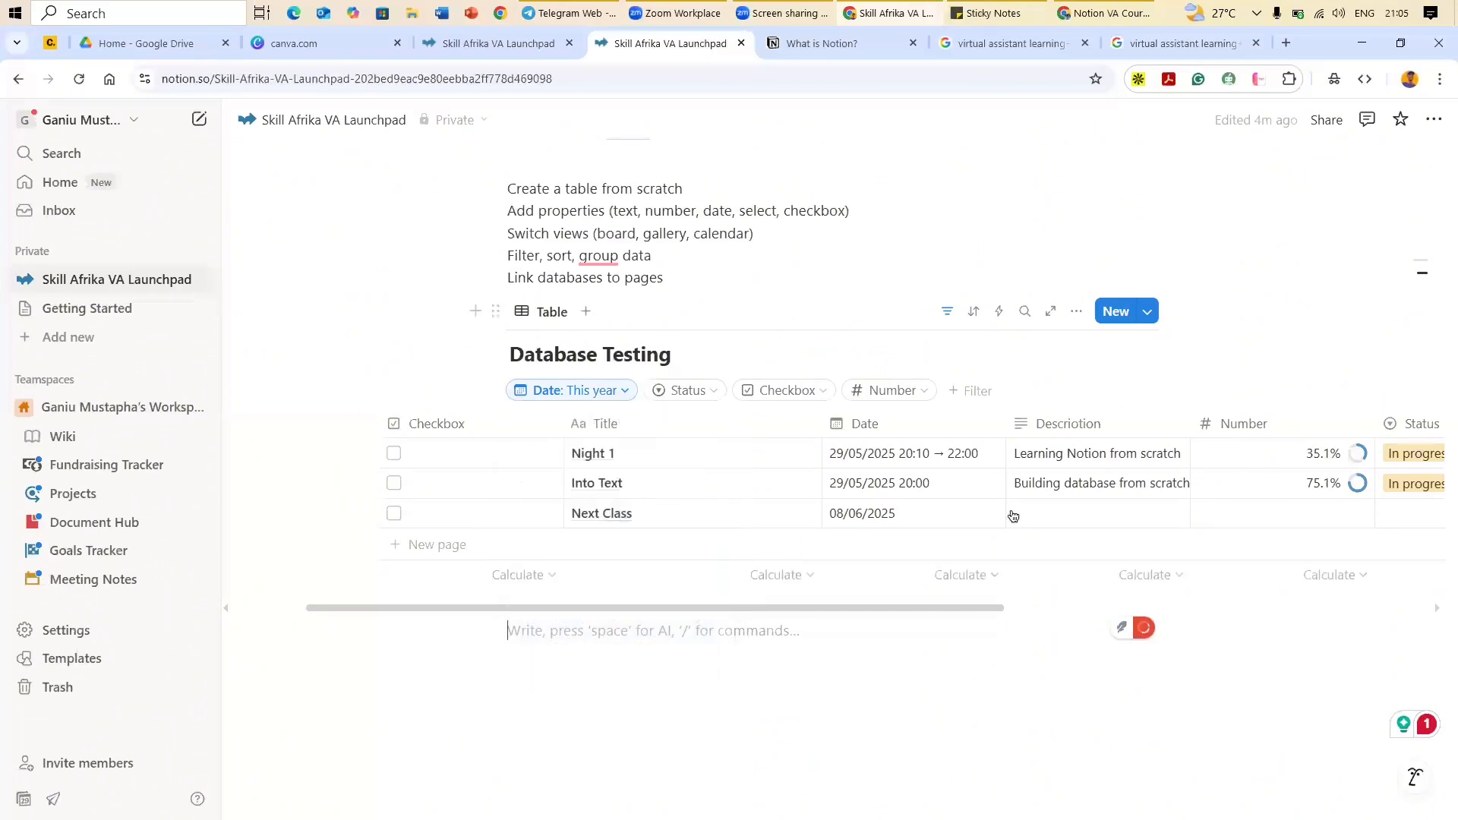
# Step: Fill in the Next Class row's description as "Next class for scaling busness and buildig pitches for reching out to propectib]ve clients"
pyautogui.click(1049, 509)
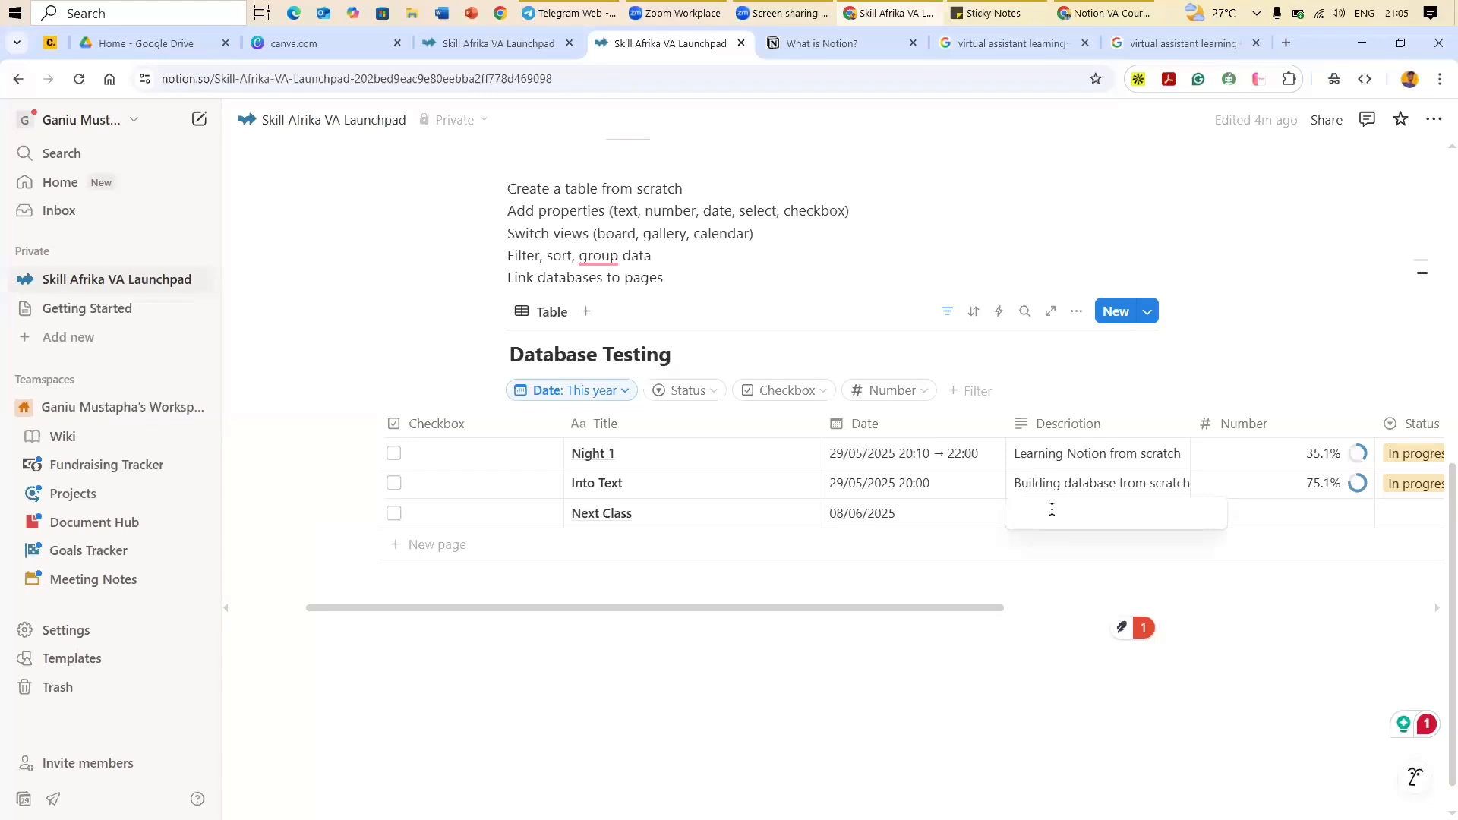
pyautogui.write('Next c')
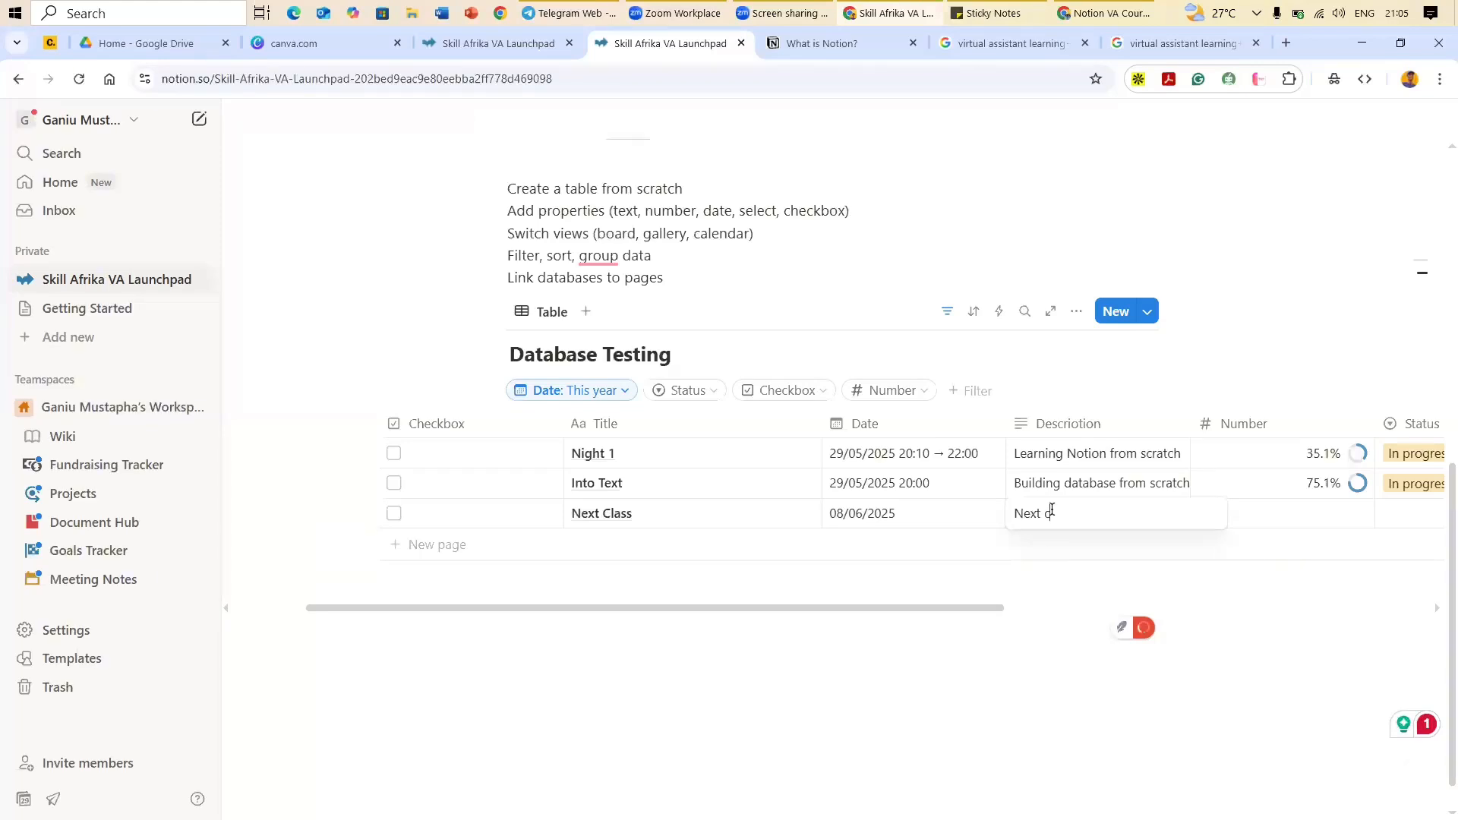
pyautogui.write('lass for scaling busness and bu')
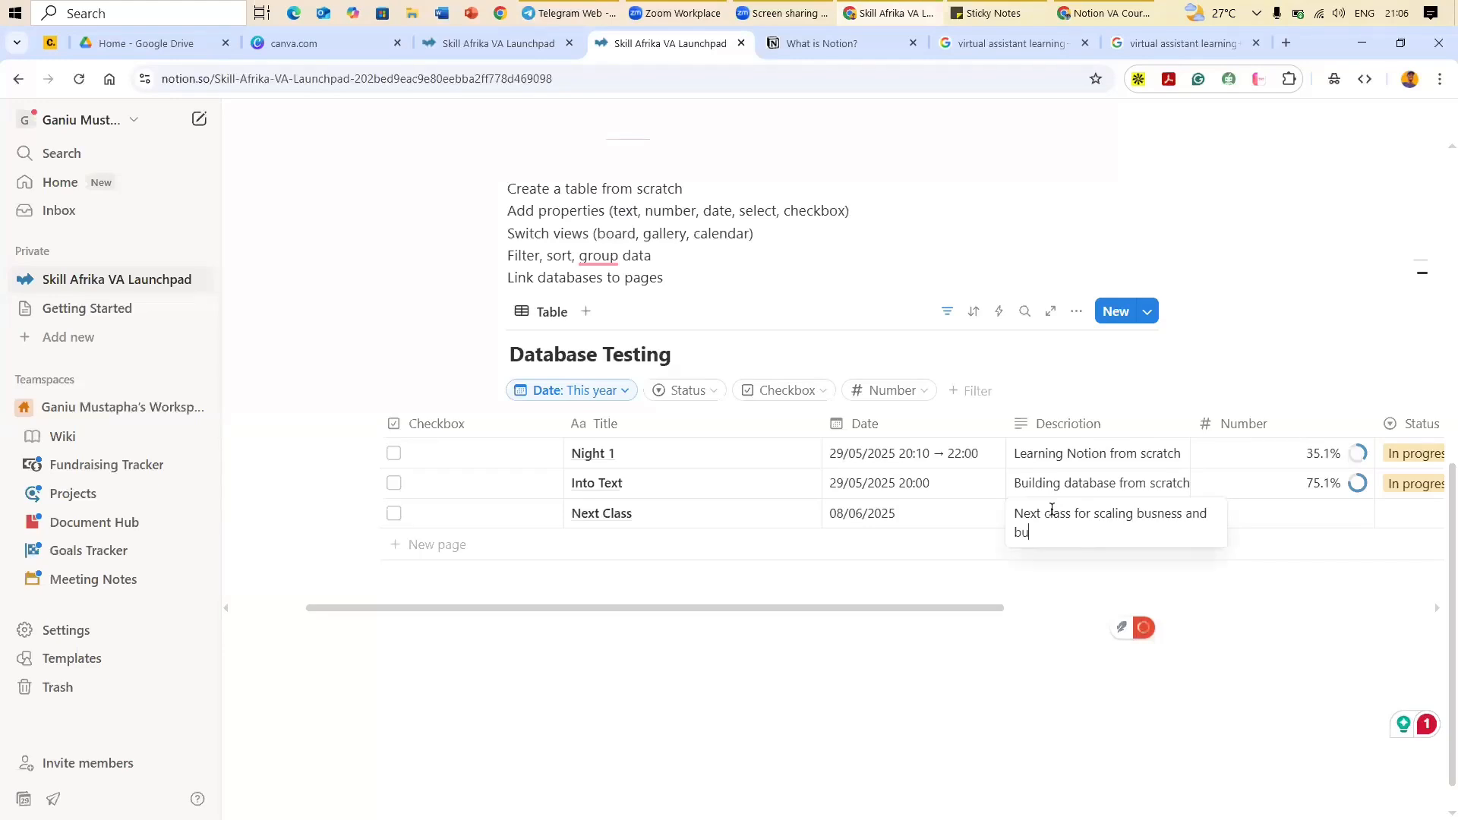
pyautogui.write('ildig pitches for reching out ')
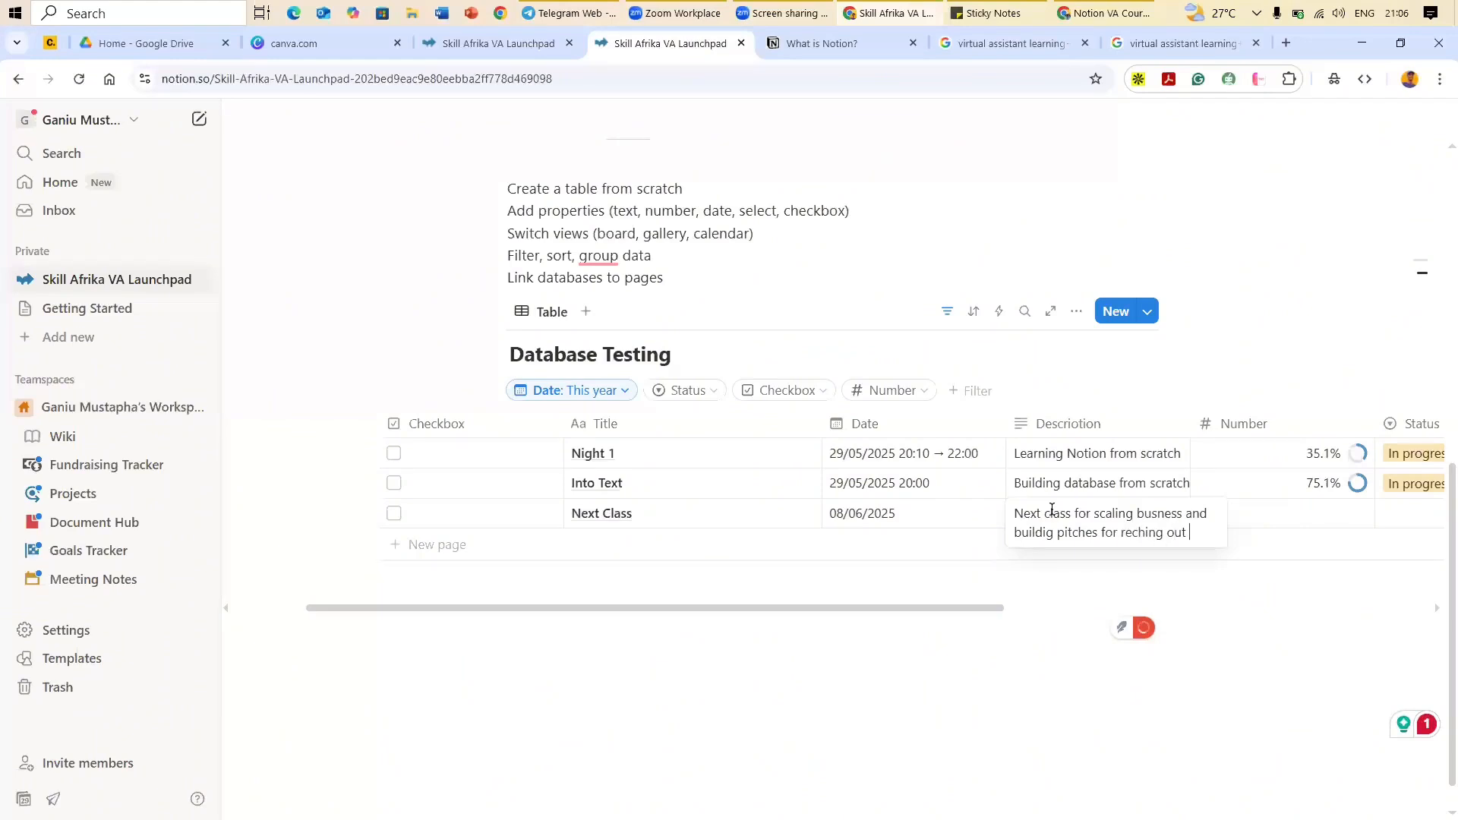
pyautogui.write('to prope')
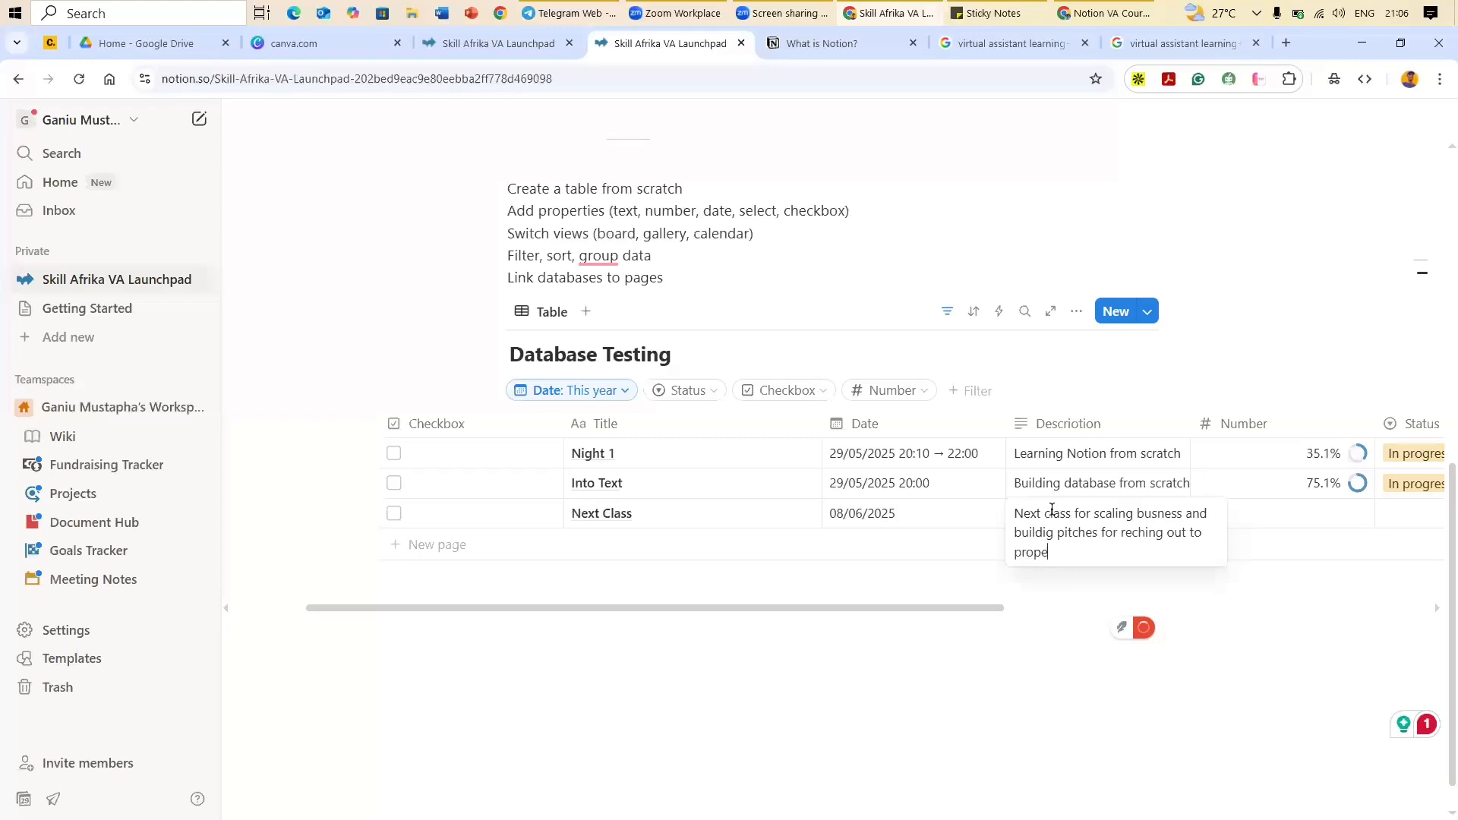
pyautogui.write('ctib]ve clients')
pyautogui.press('Escape')
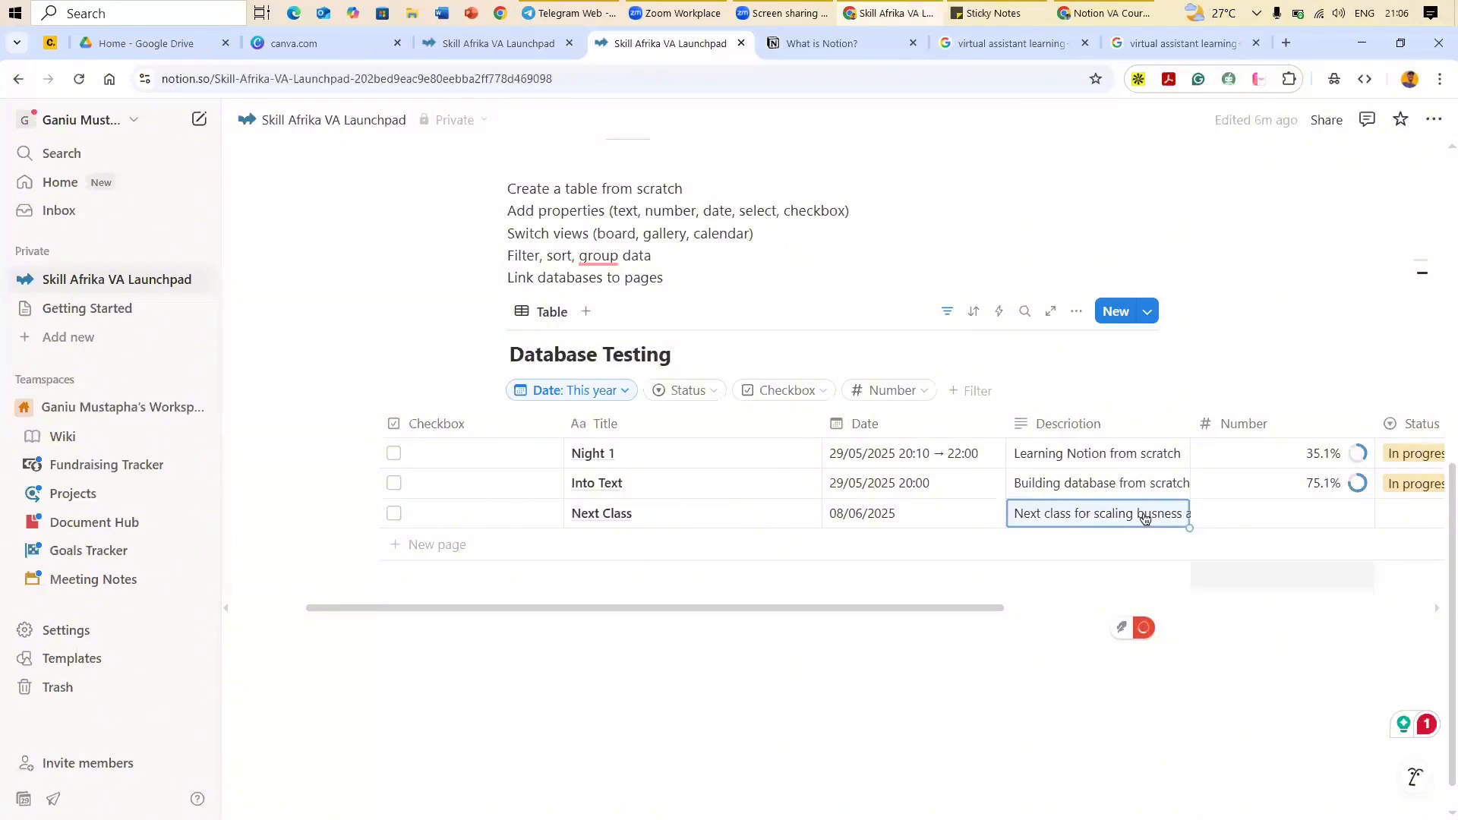
# Step: Set the Next Class row's number to 0 and its status to Not Done
pyautogui.moveTo(1154, 523)
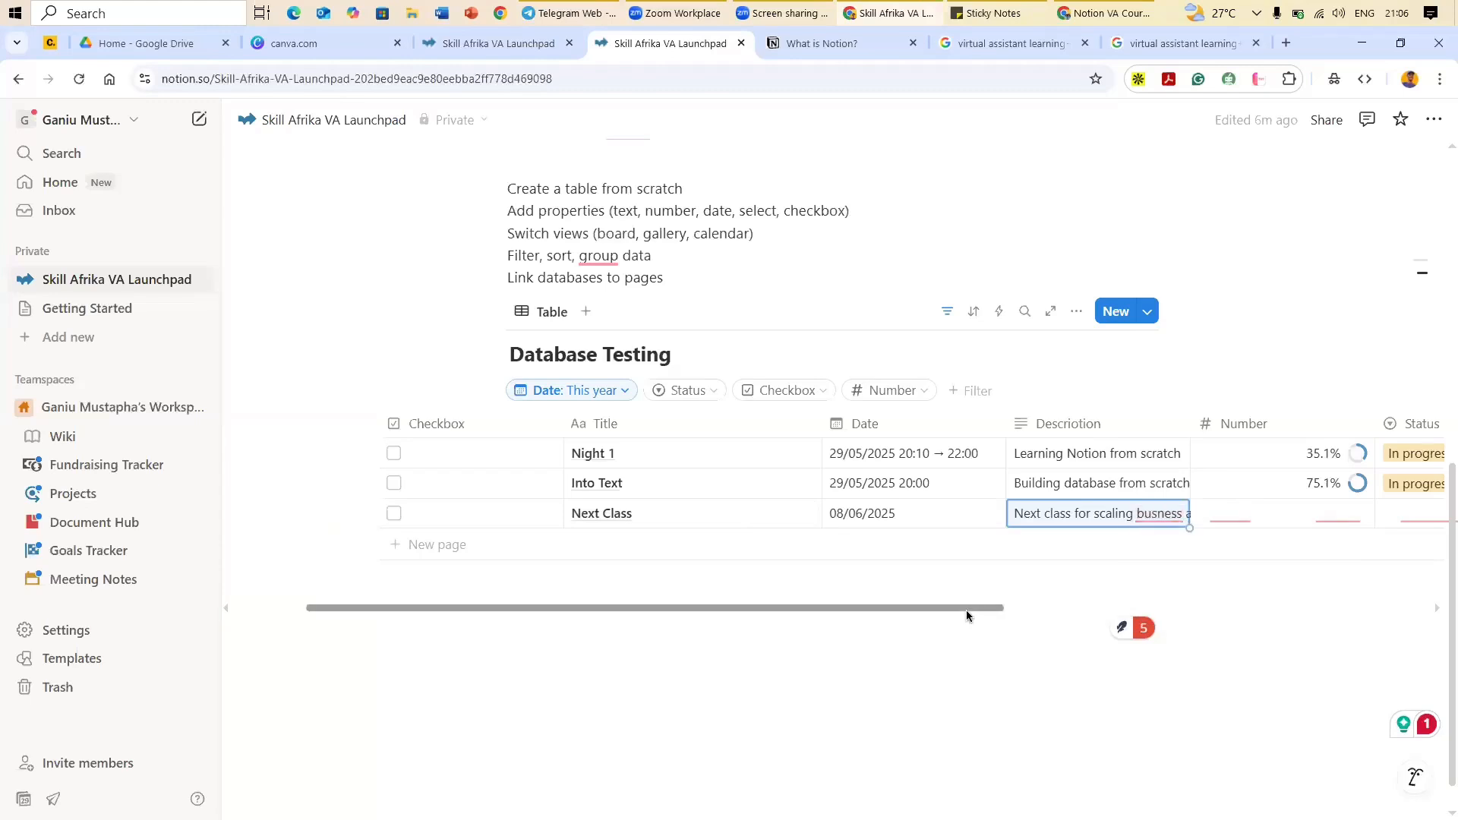
pyautogui.hscroll(3, 1104, 600)
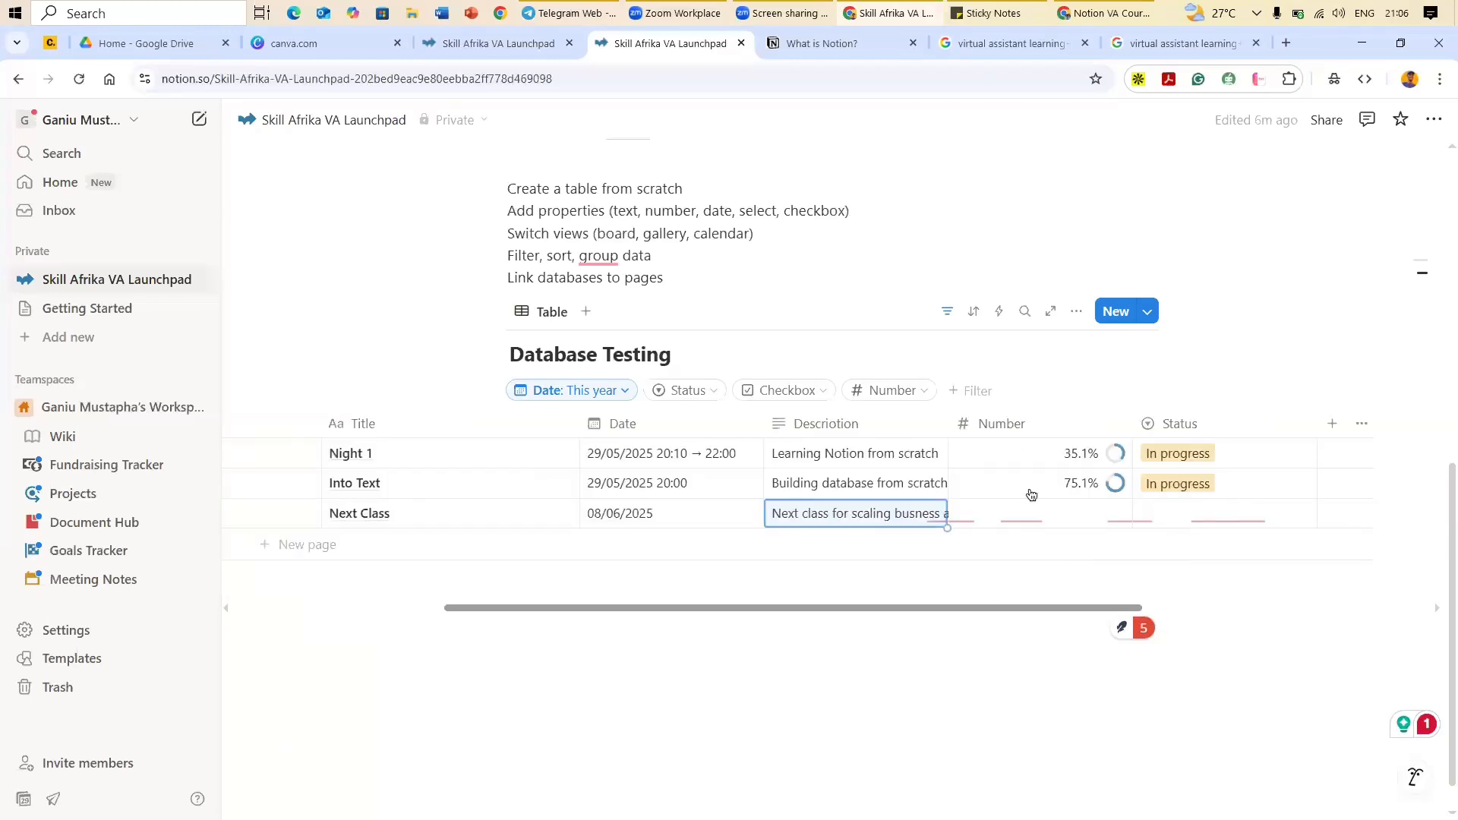
pyautogui.click(1085, 509)
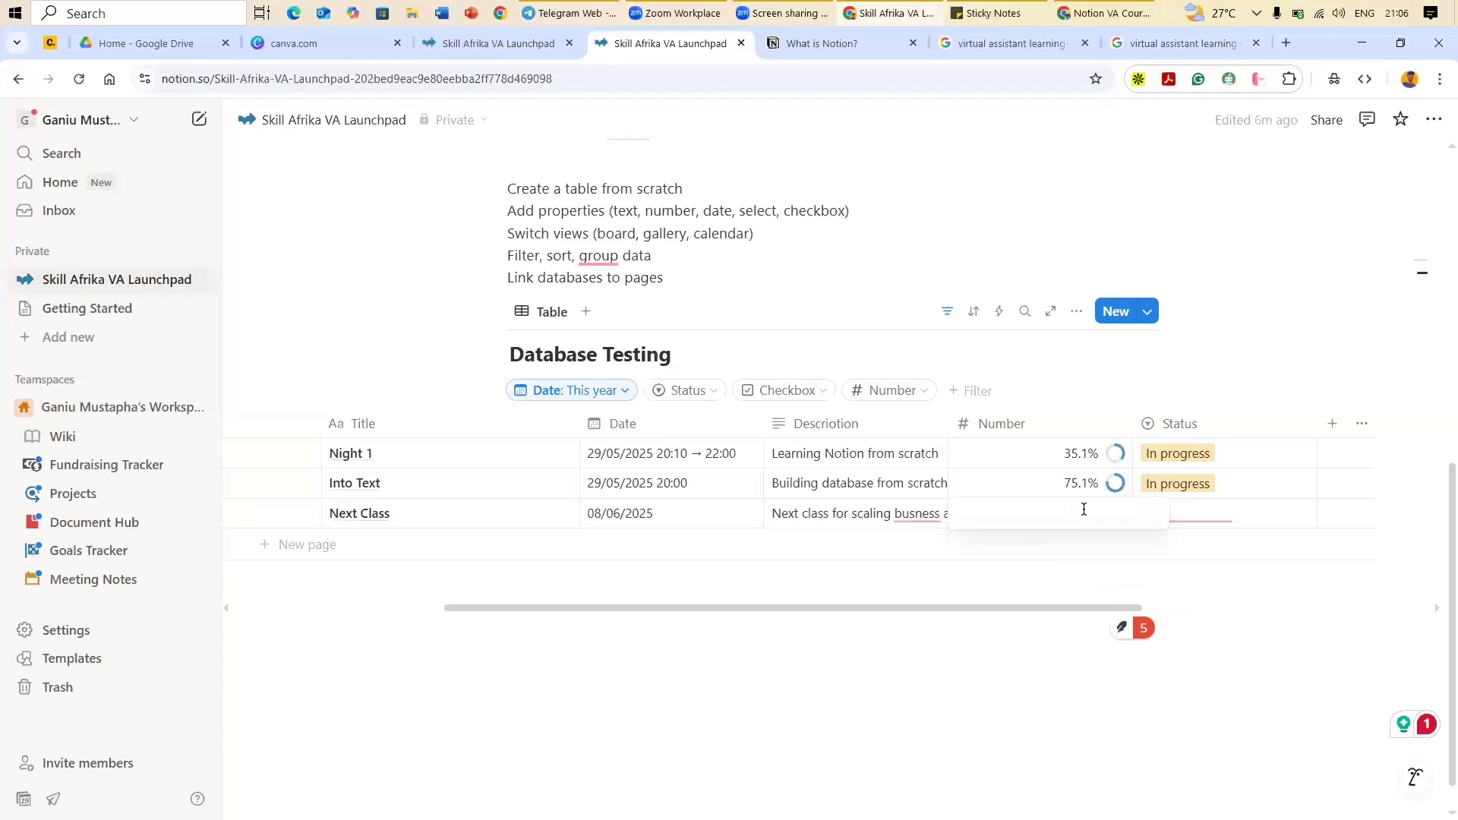
pyautogui.write('0')
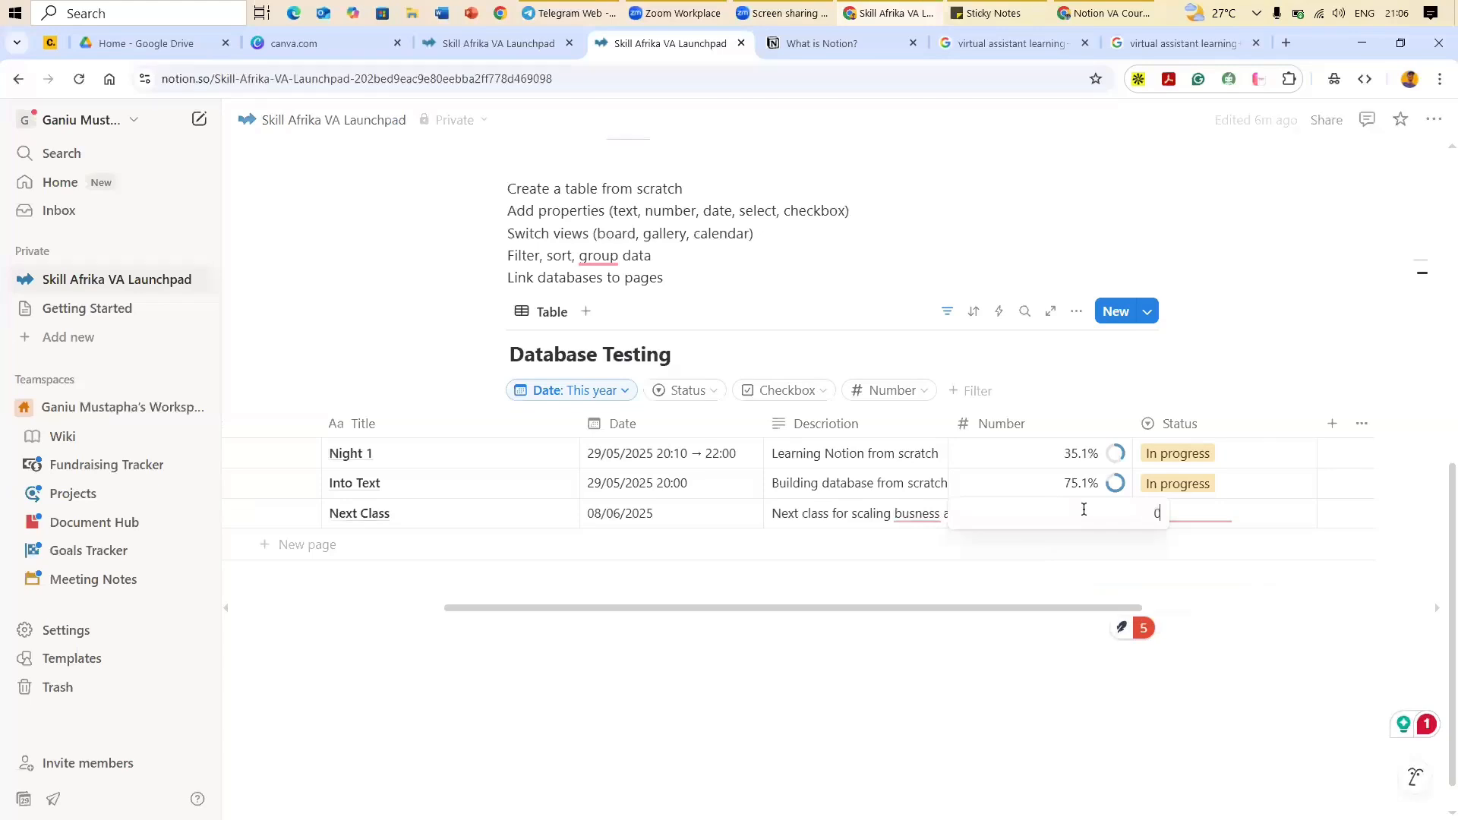
pyautogui.press('Return')
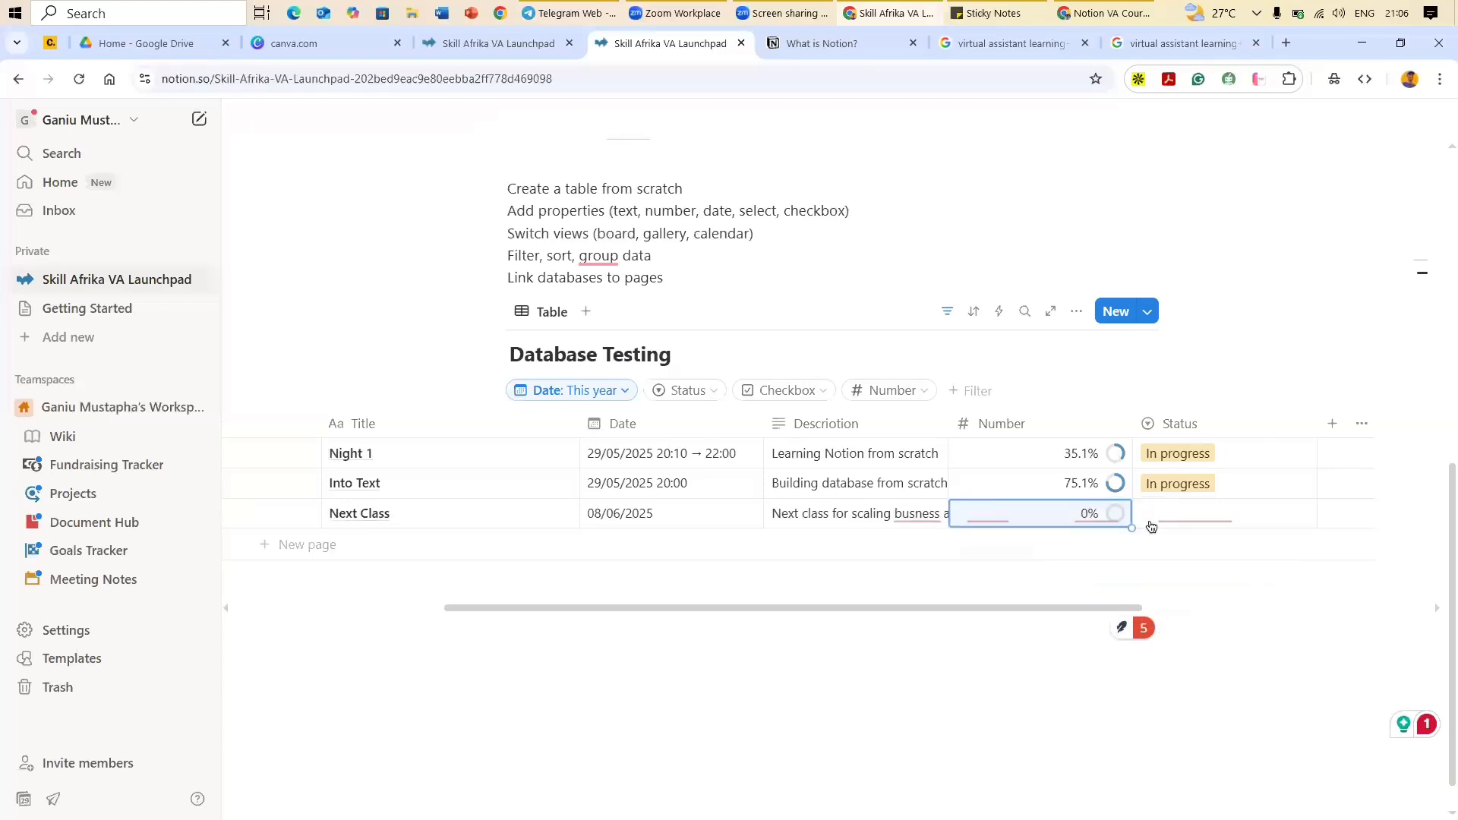
pyautogui.click(1213, 524)
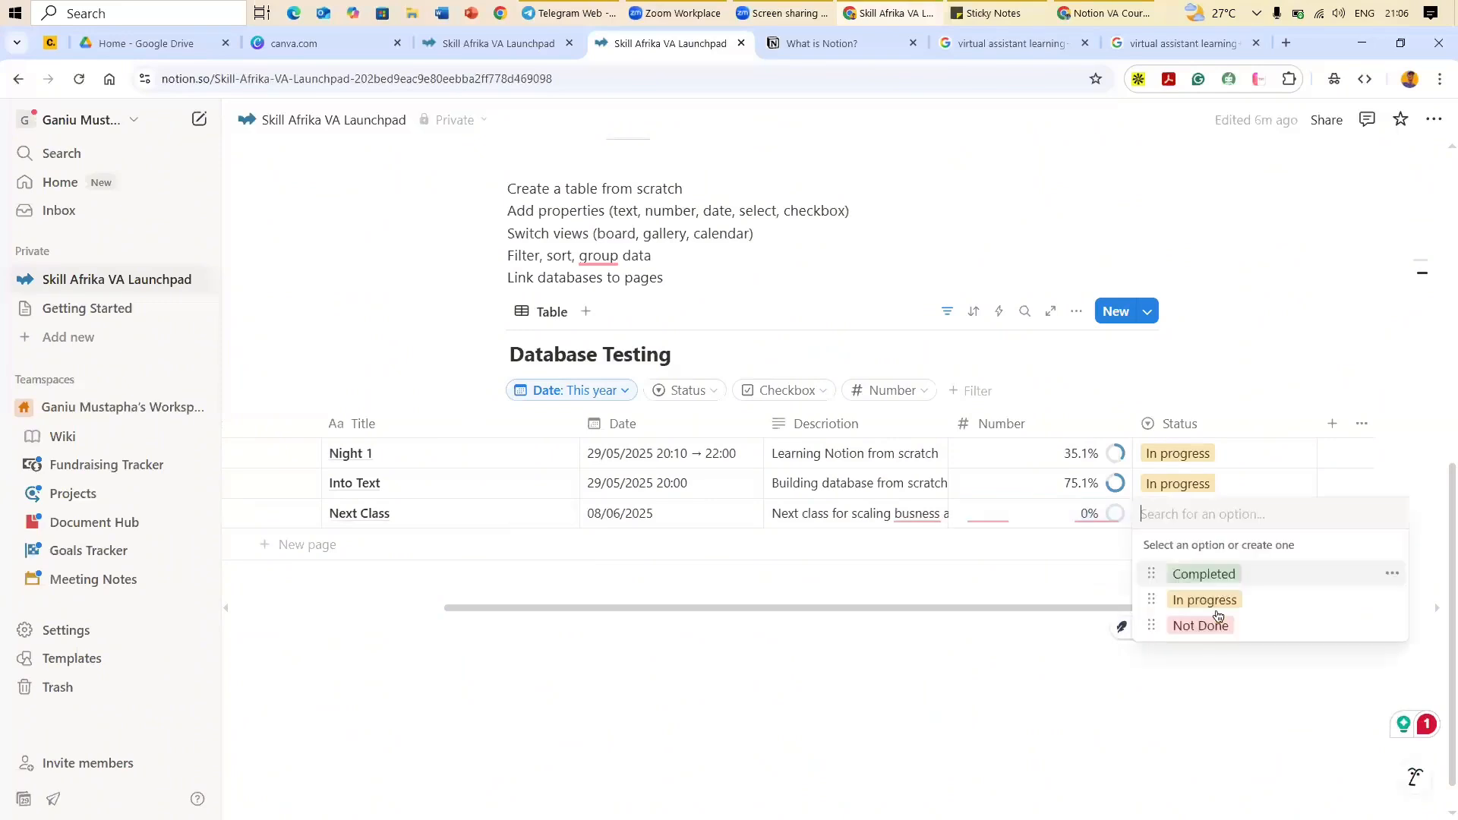
pyautogui.press('Return')
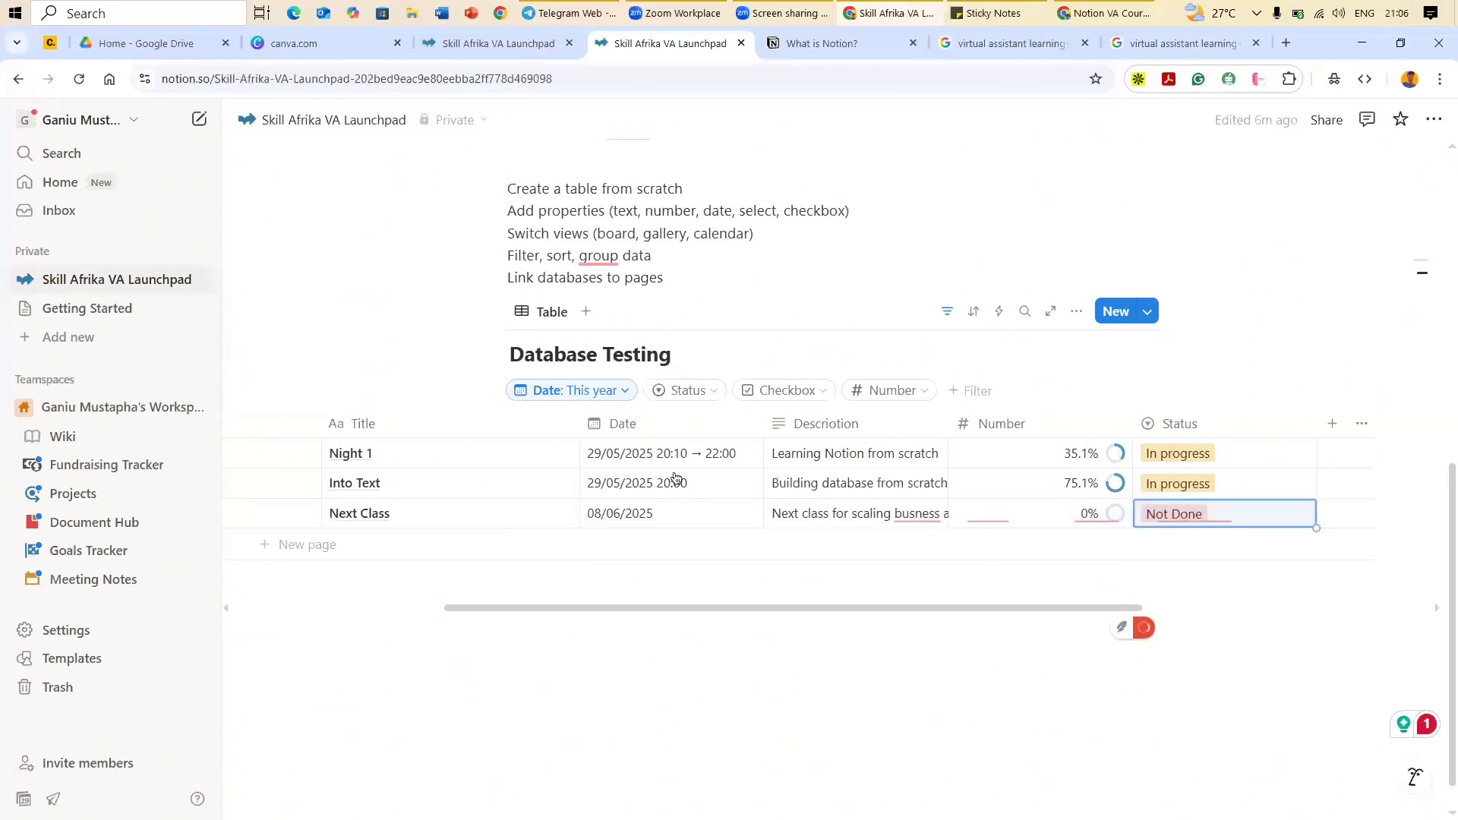
# Step: Set the Night 1 row's number to 100
pyautogui.click(1120, 455)
pyautogui.press('BackSpace')
pyautogui.press('BackSpace')
pyautogui.press('BackSpace')
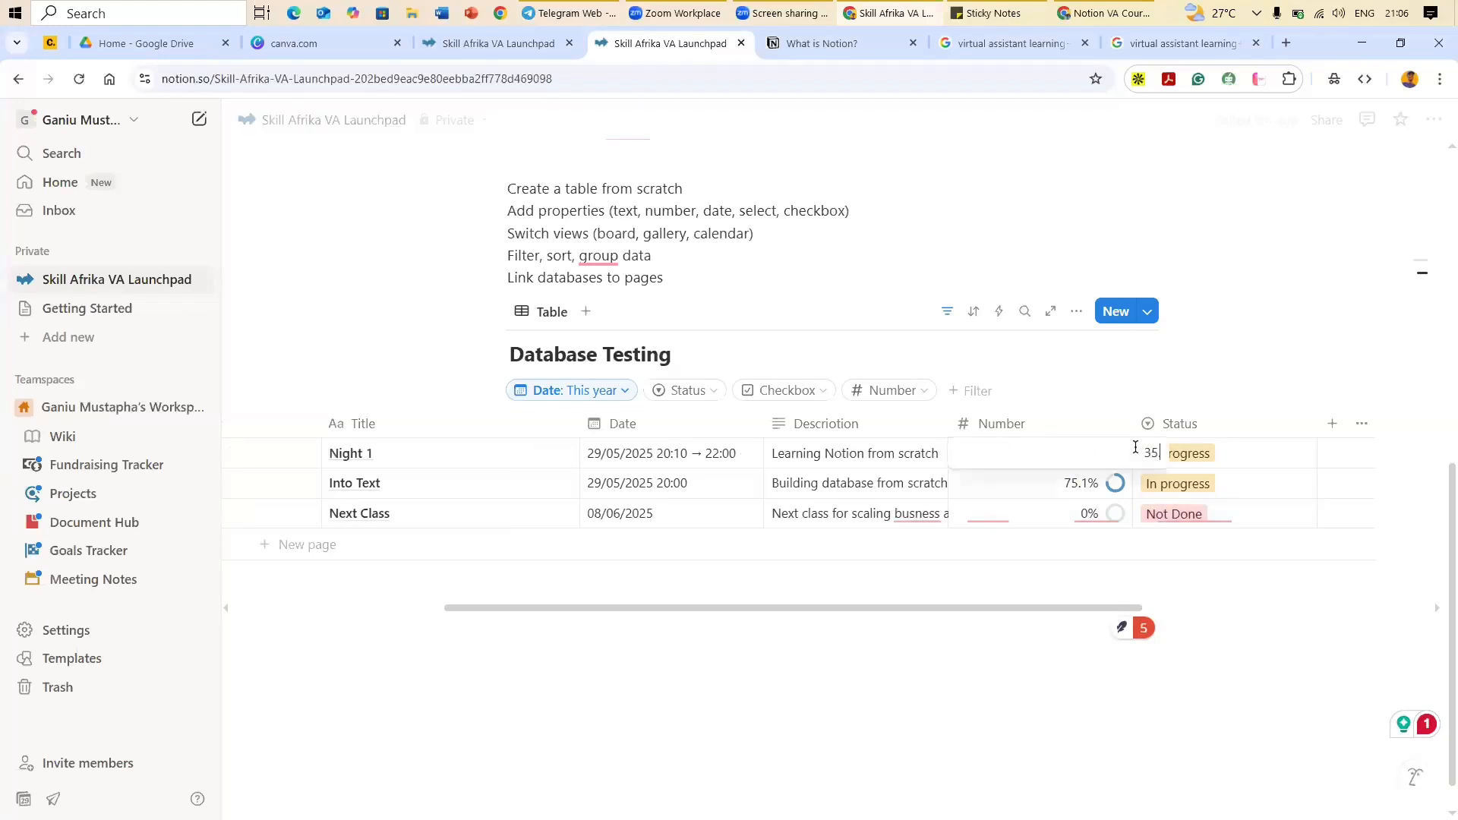
pyautogui.press('BackSpace')
pyautogui.press('BackSpace')
pyautogui.write('100')
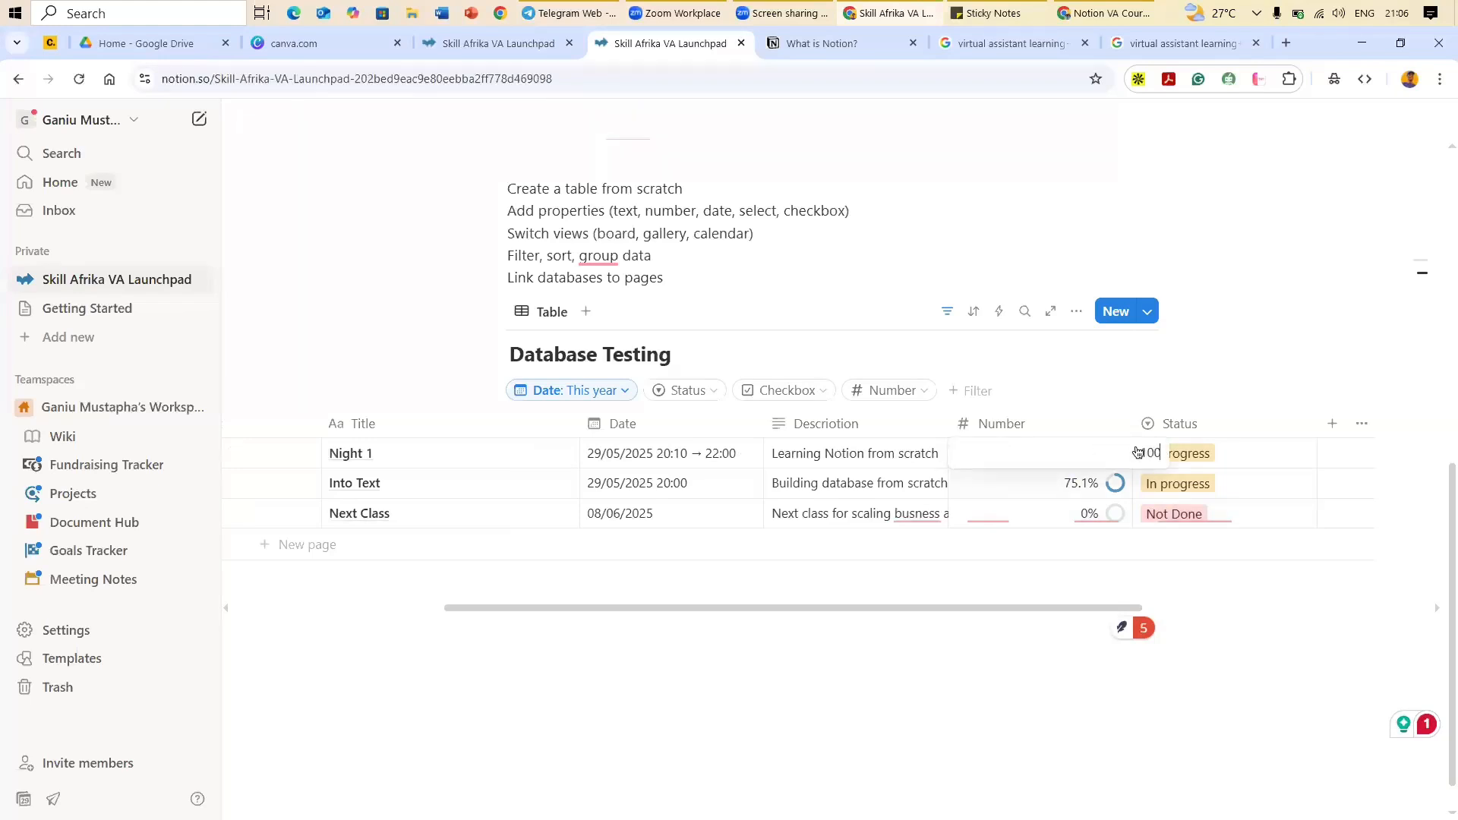
pyautogui.press('Return')
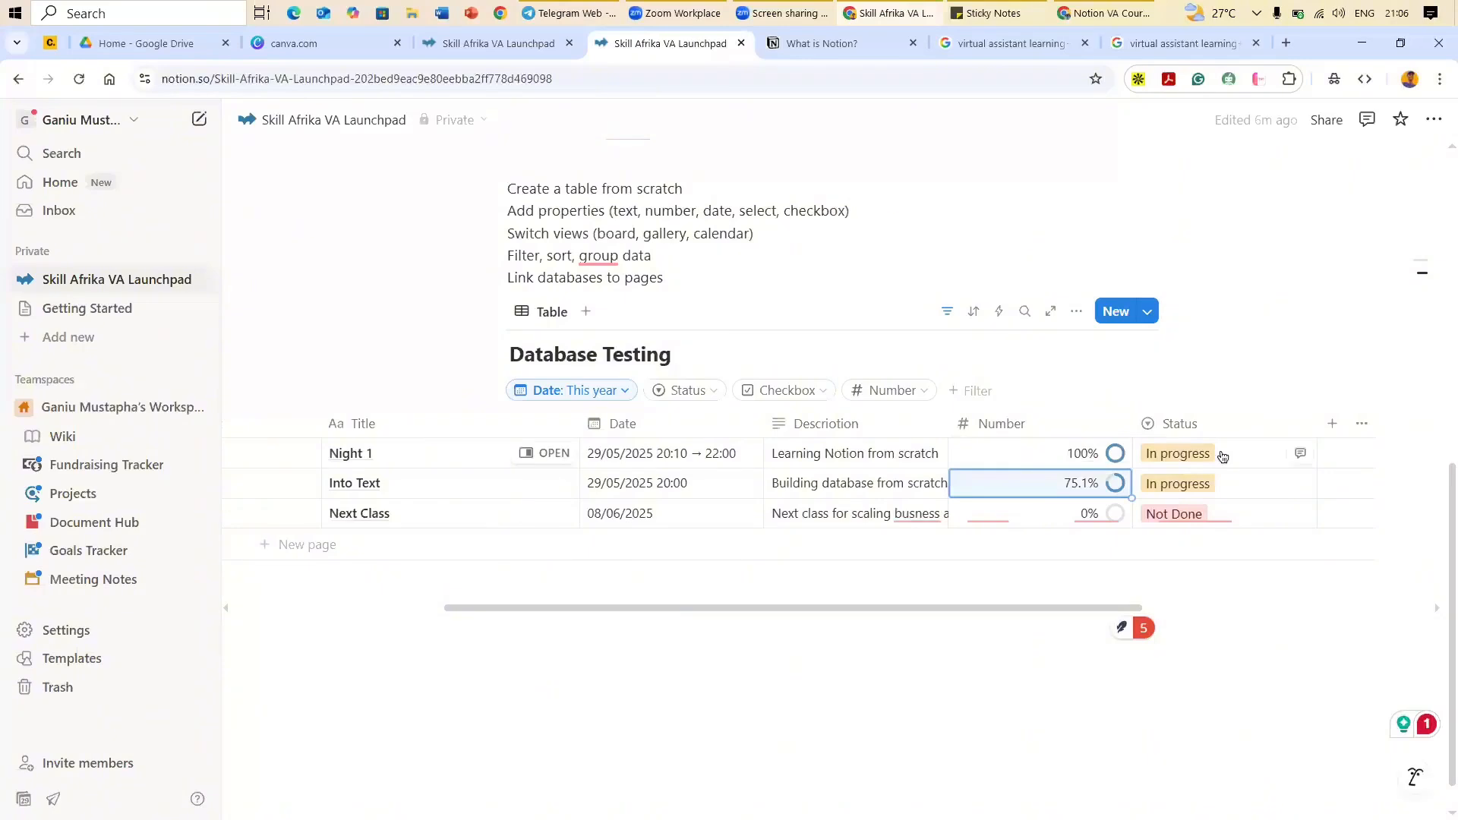
# Step: Replace the Night 1 row's status with Completed
pyautogui.click(1219, 455)
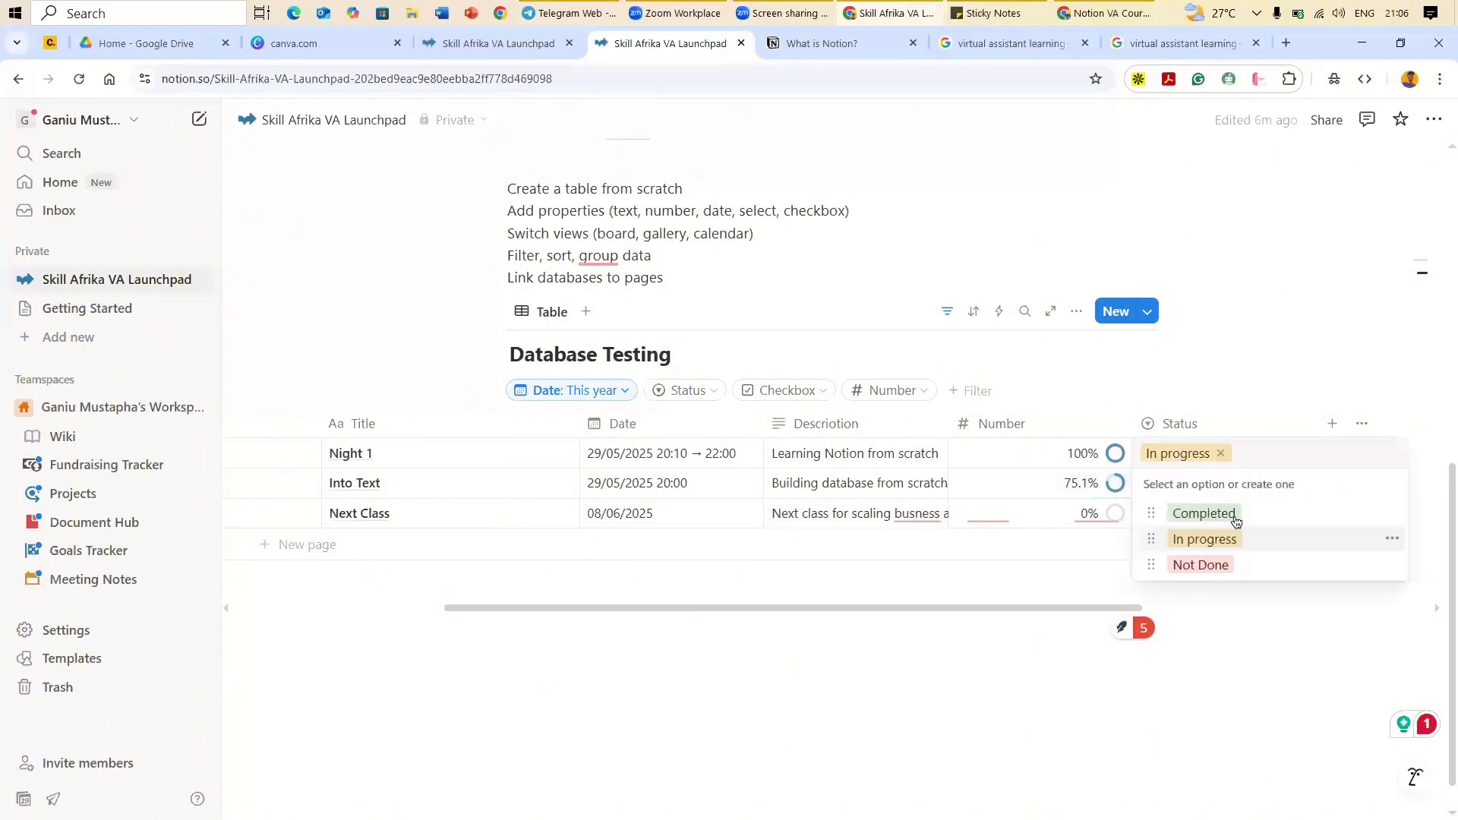
pyautogui.click(1222, 453)
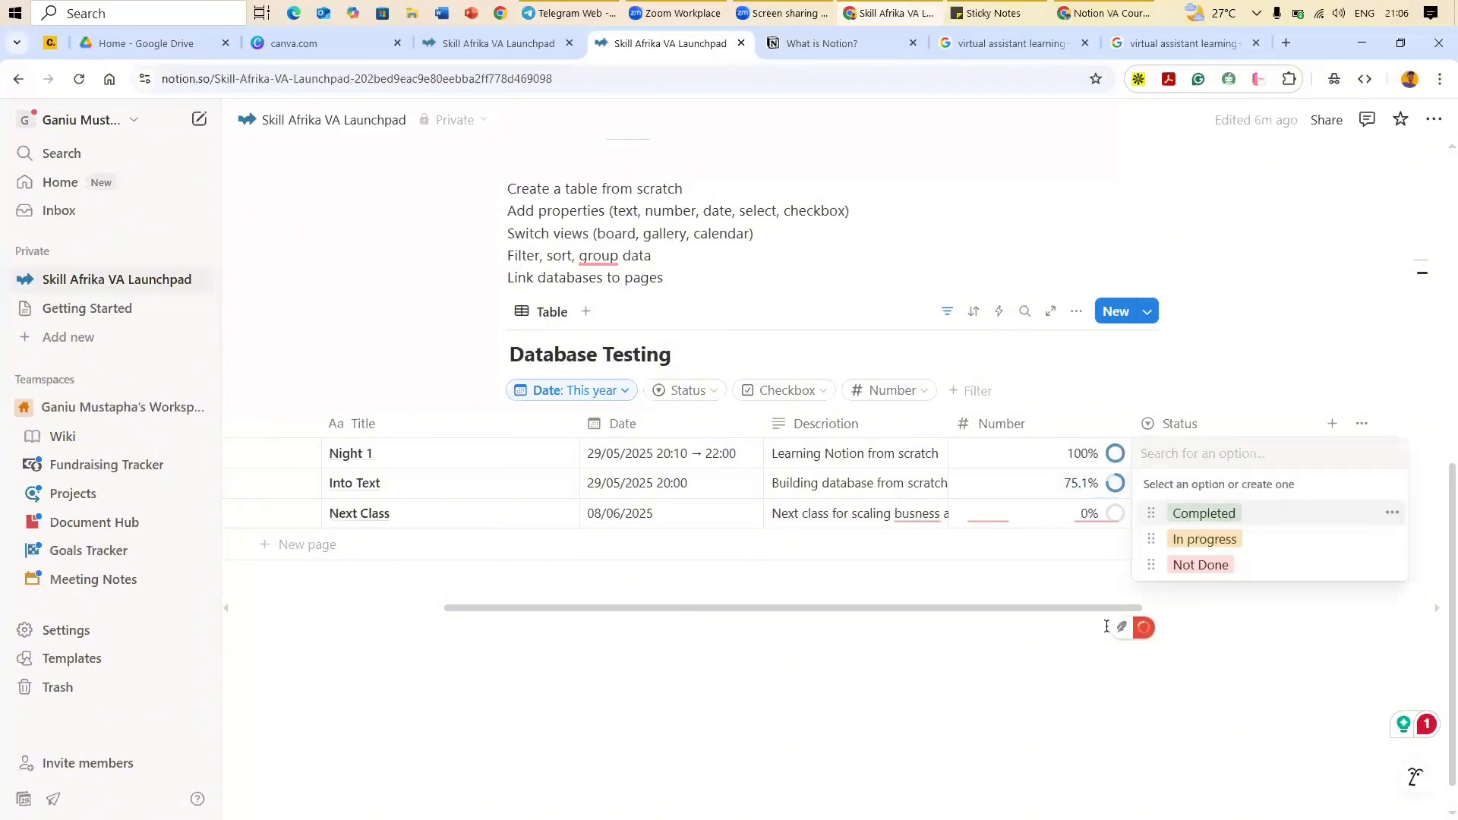
pyautogui.press('Return')
# Step: Set the database's Date filter to this week, relative to today
pyautogui.hscroll(-3, 877, 627)
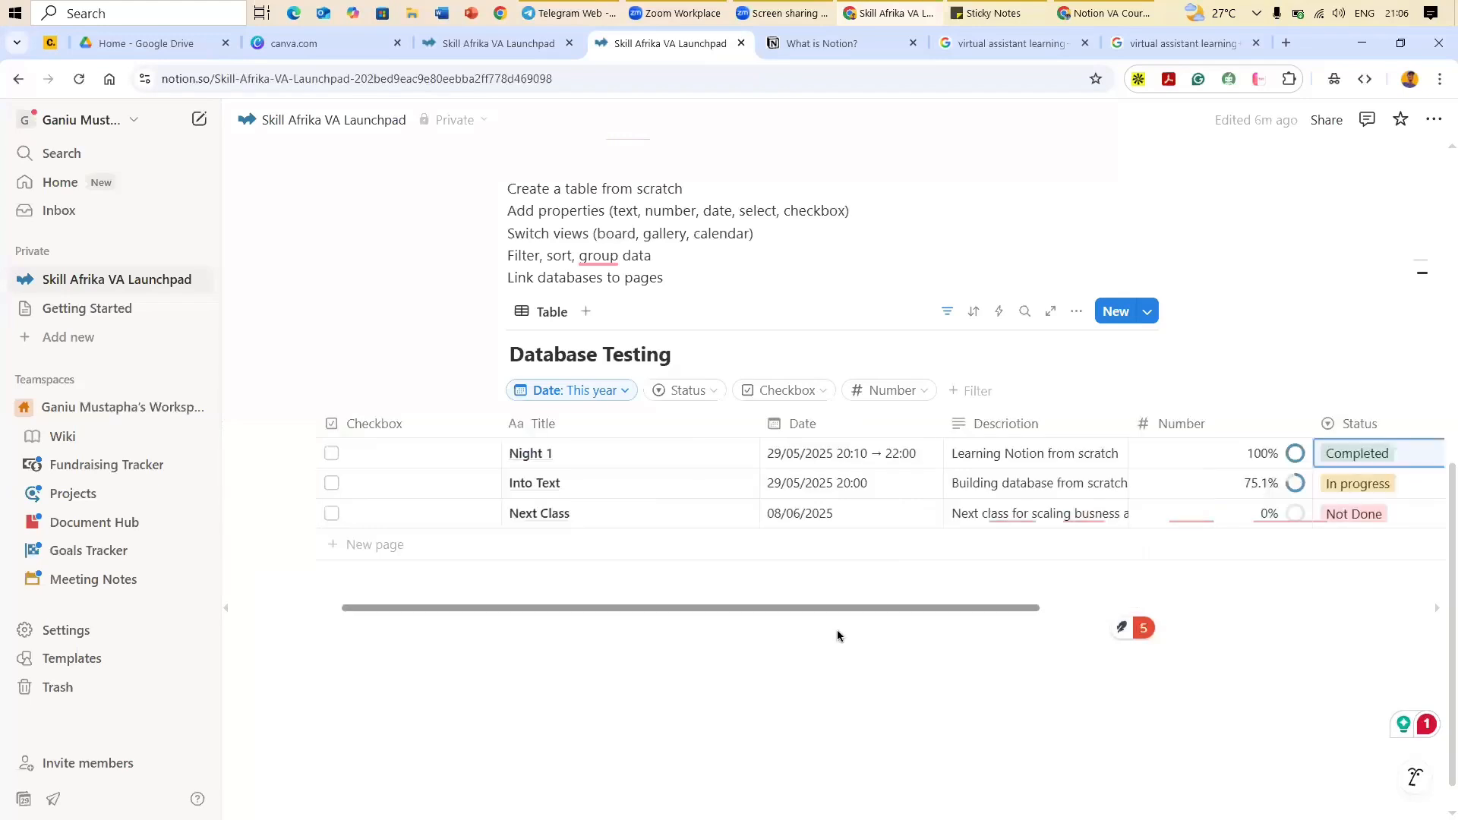
pyautogui.hscroll(-2, 839, 631)
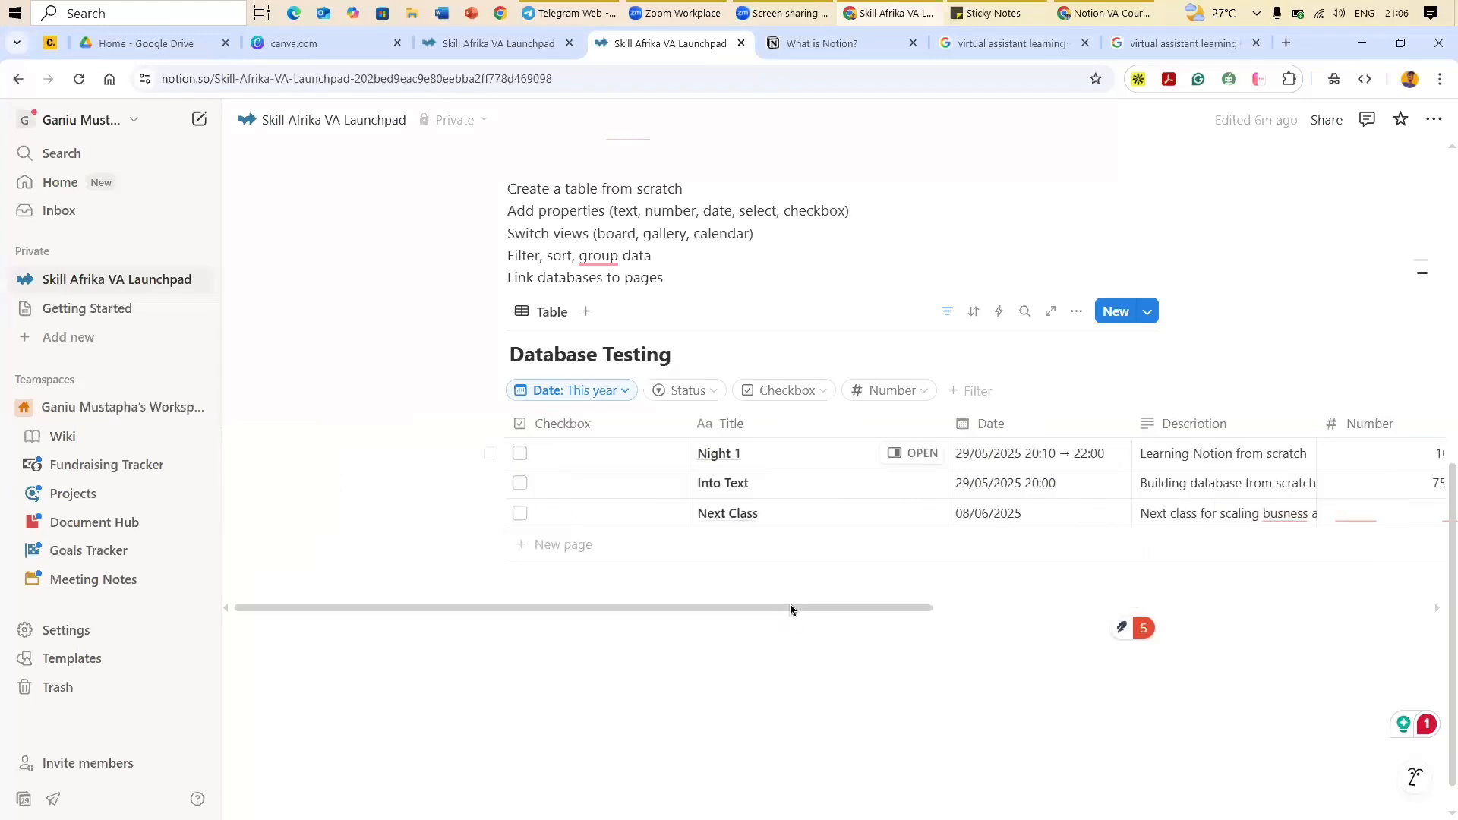
pyautogui.moveTo(826, 609); pyautogui.dragTo(952, 664)
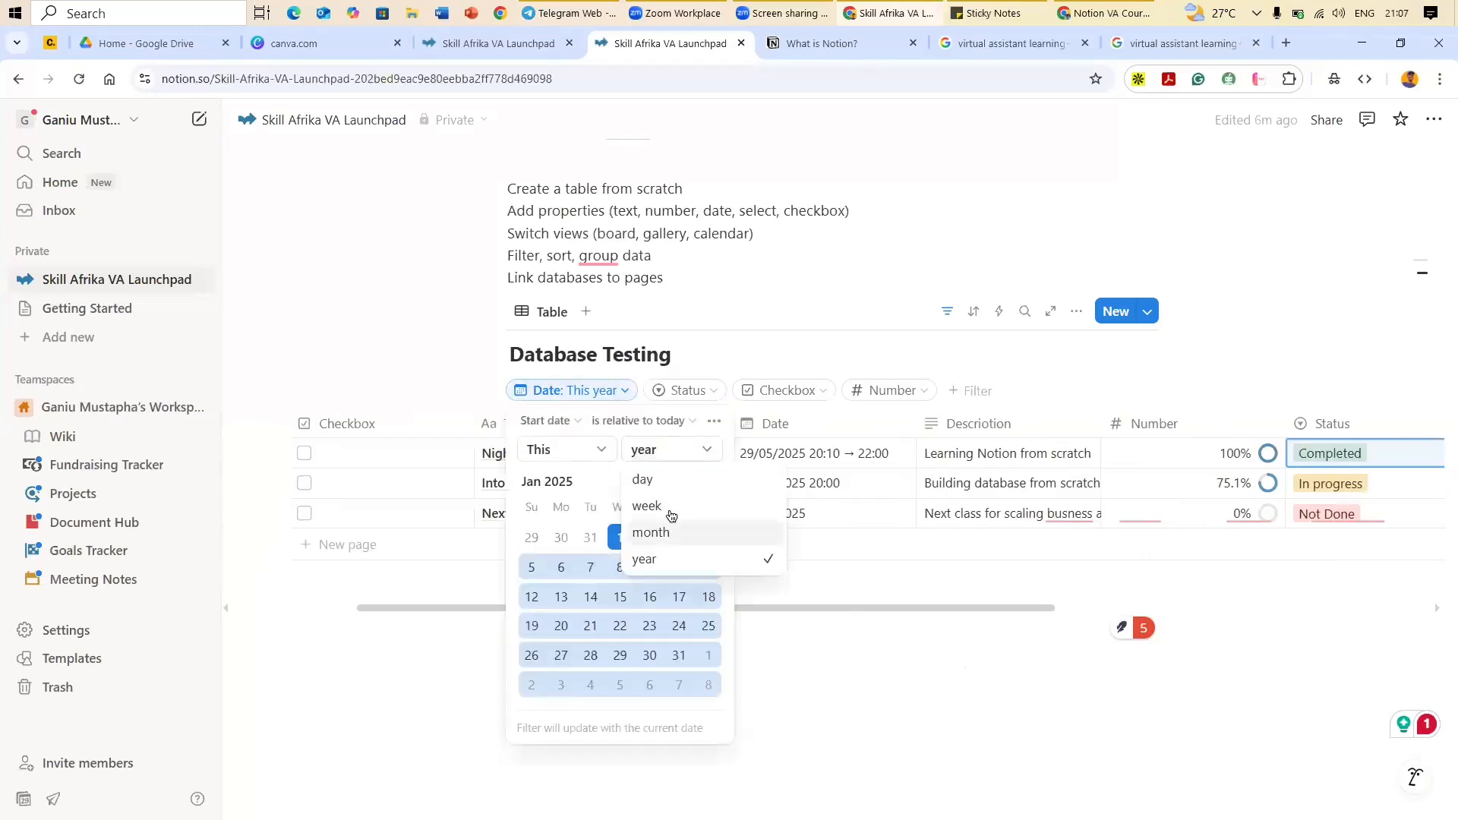
pyautogui.click(677, 508)
pyautogui.click(817, 568)
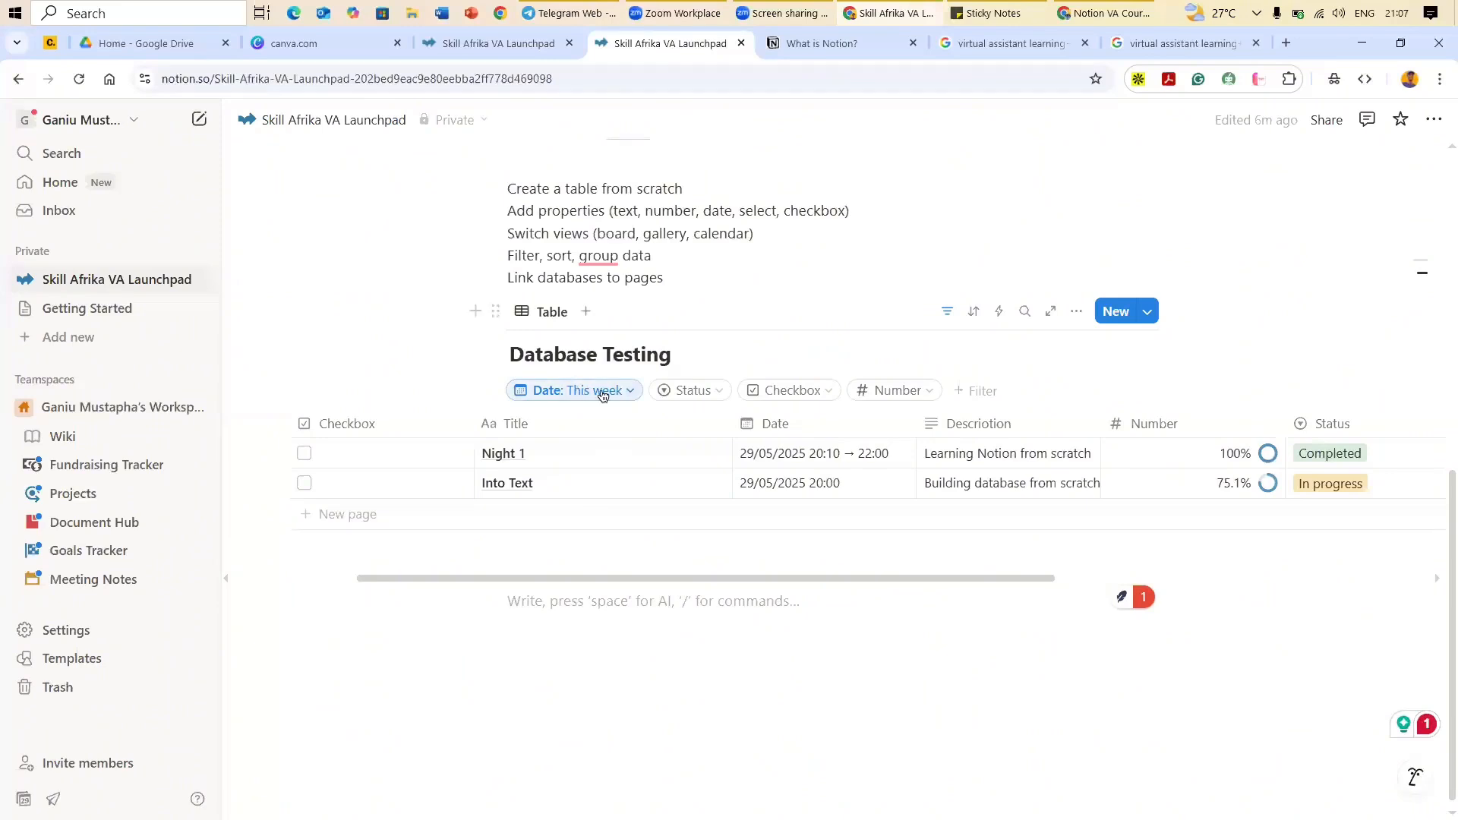
# Step: Examine the Date filter's week range in the May 2025 calendar and look ahead to June 2025
pyautogui.click(604, 398)
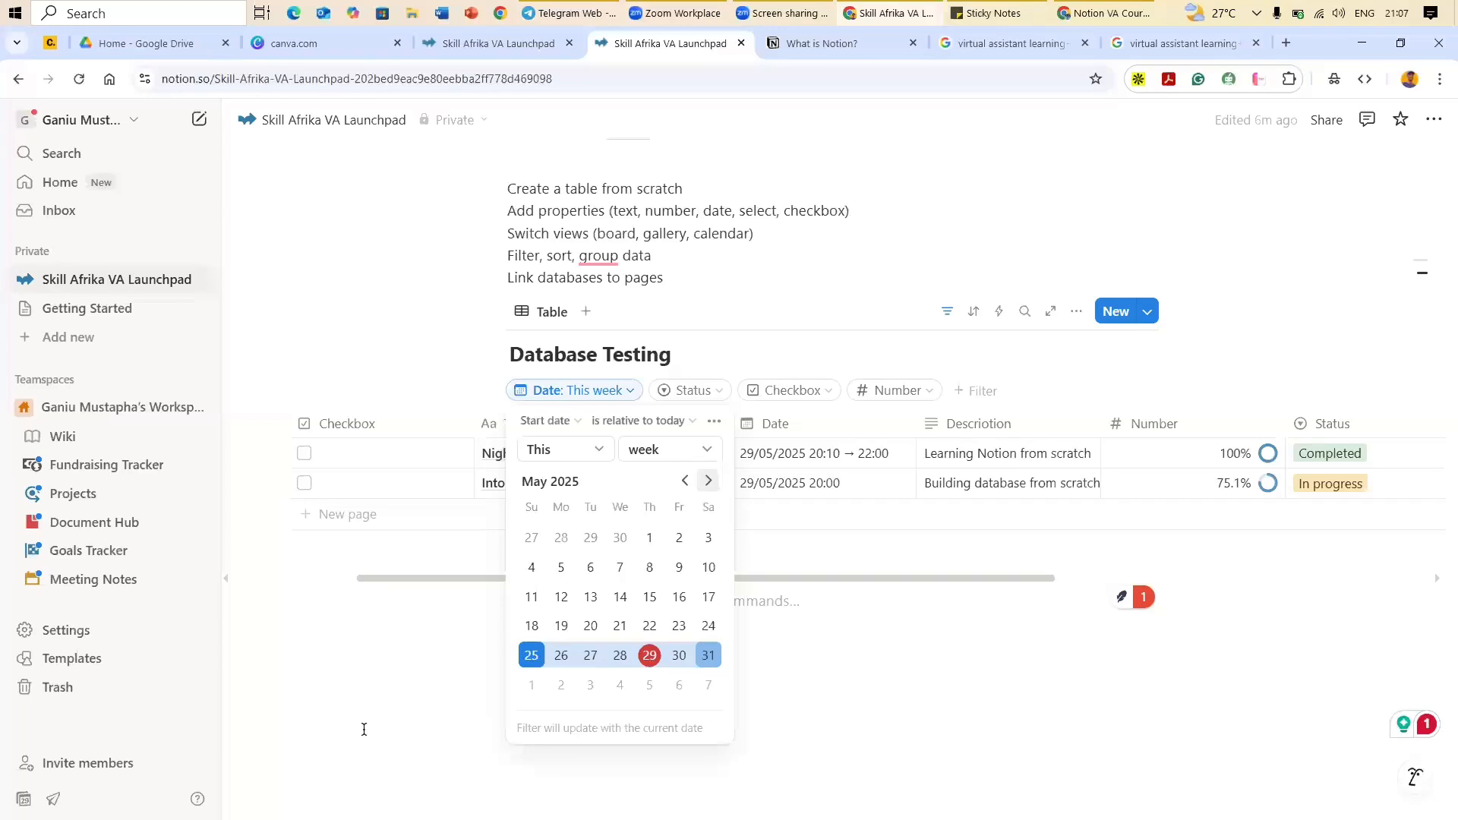
pyautogui.click(448, 585)
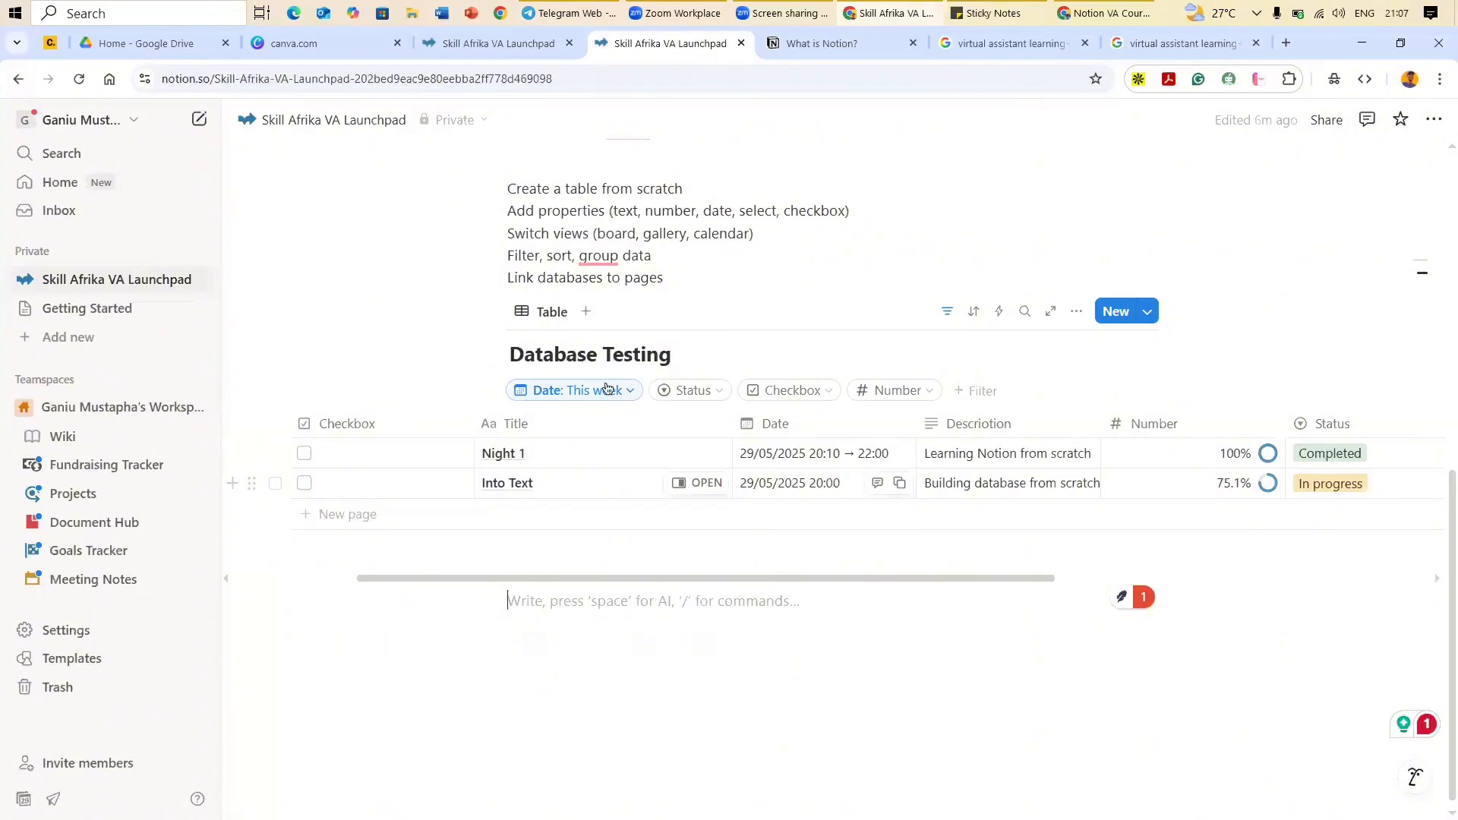
pyautogui.click(636, 389)
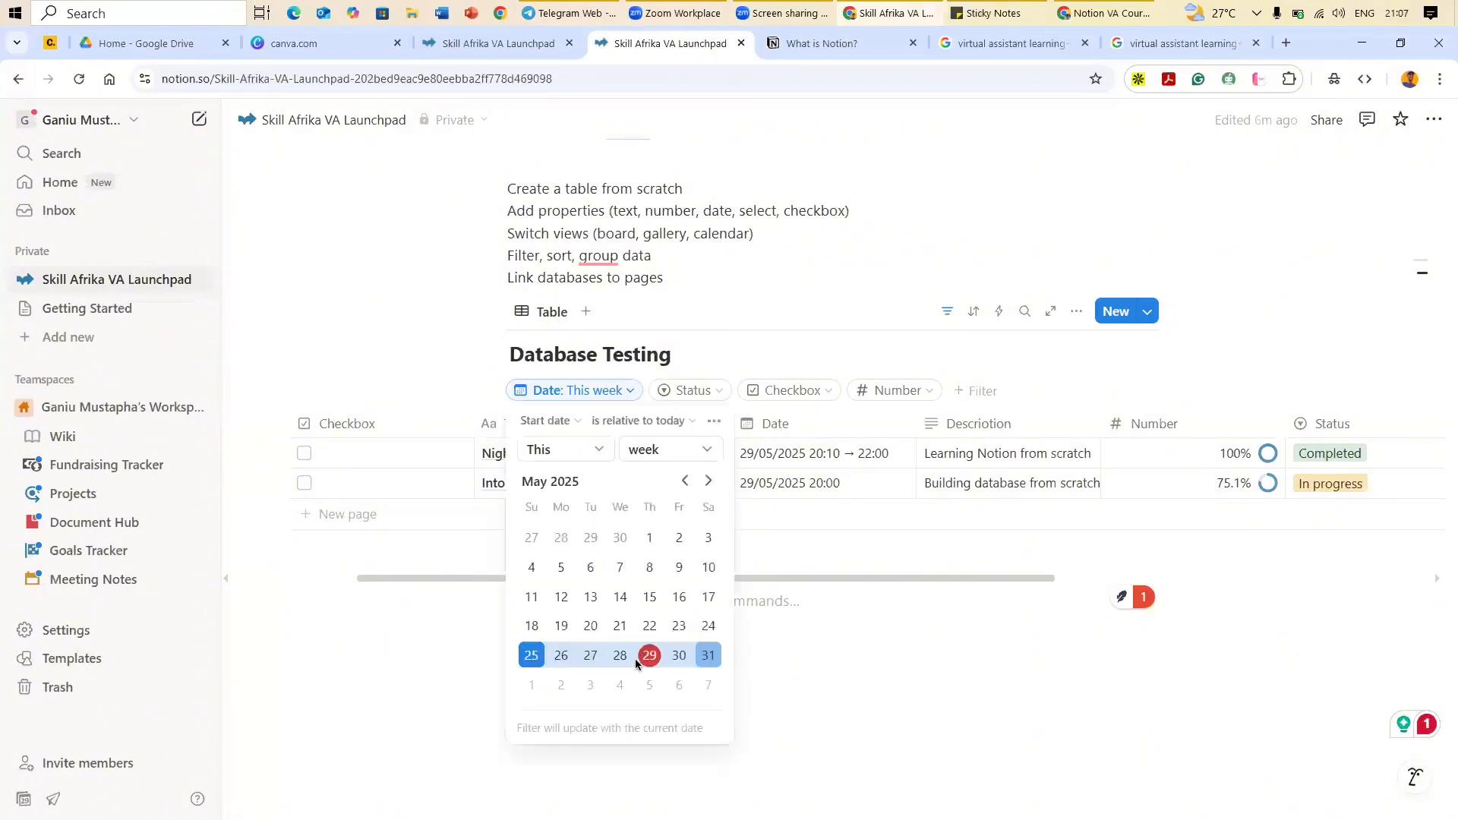
pyautogui.click(633, 388)
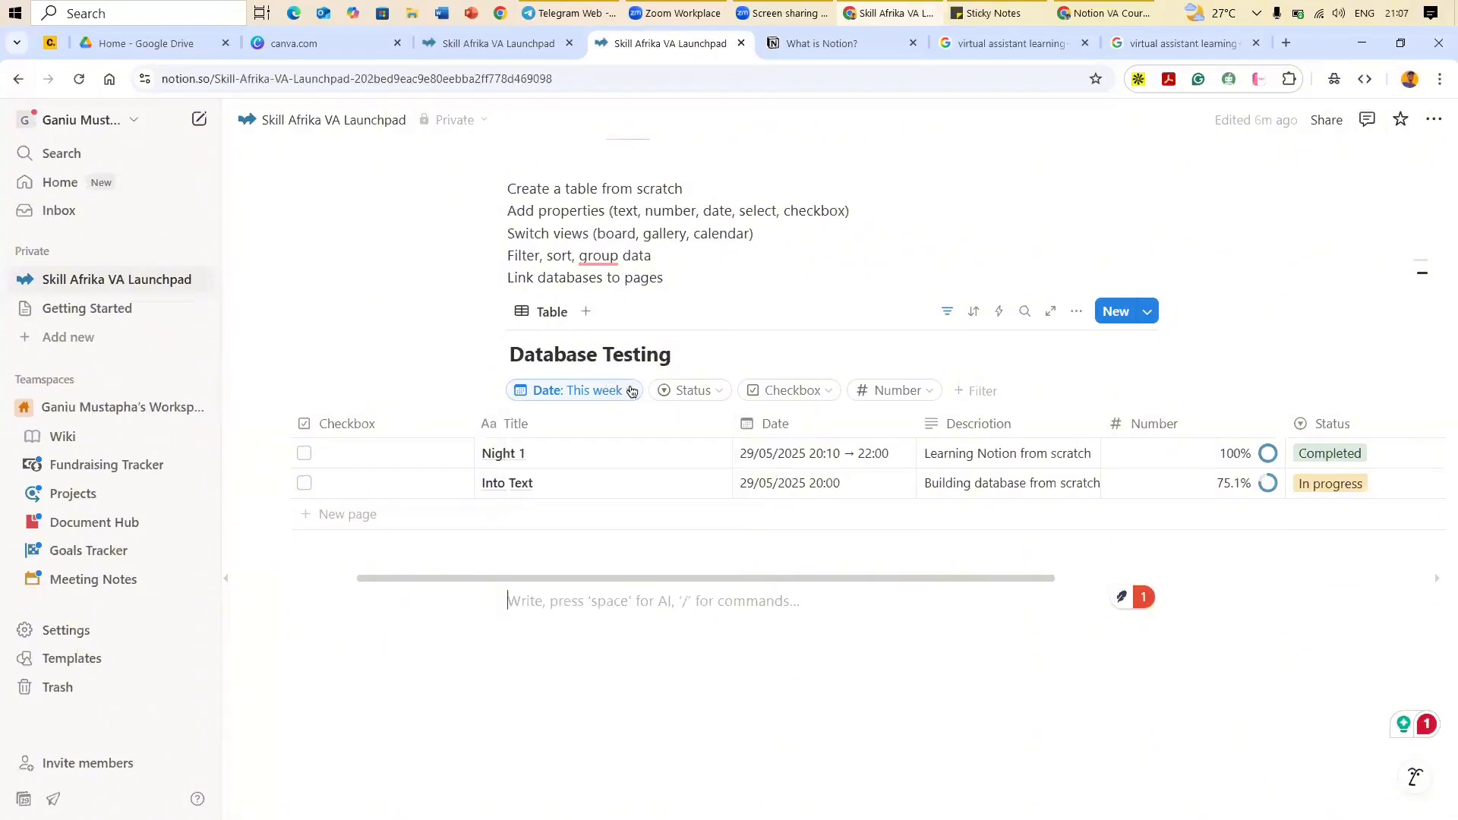
pyautogui.click(629, 388)
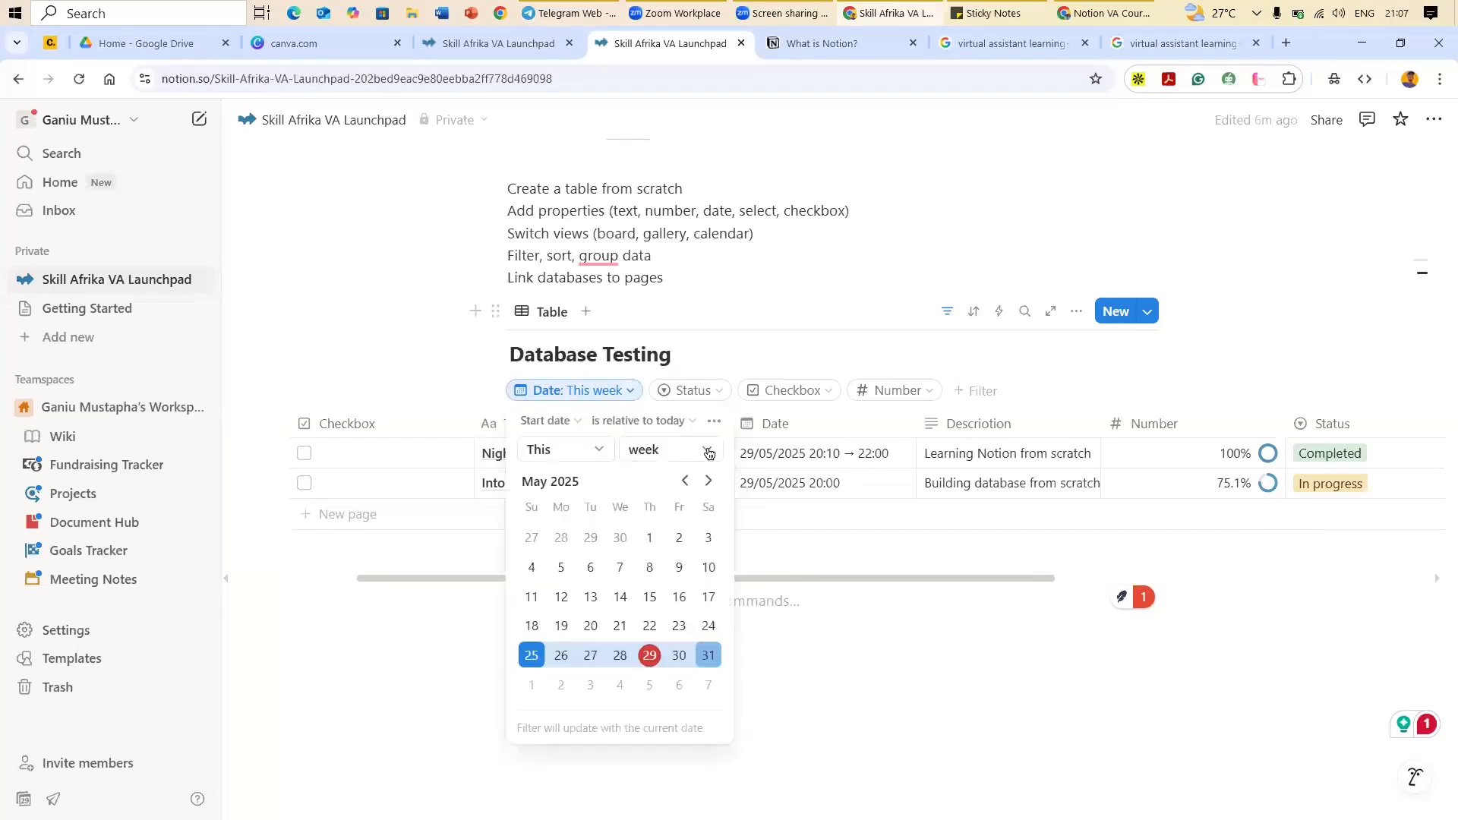
pyautogui.click(670, 450)
pyautogui.click(697, 495)
pyautogui.click(709, 482)
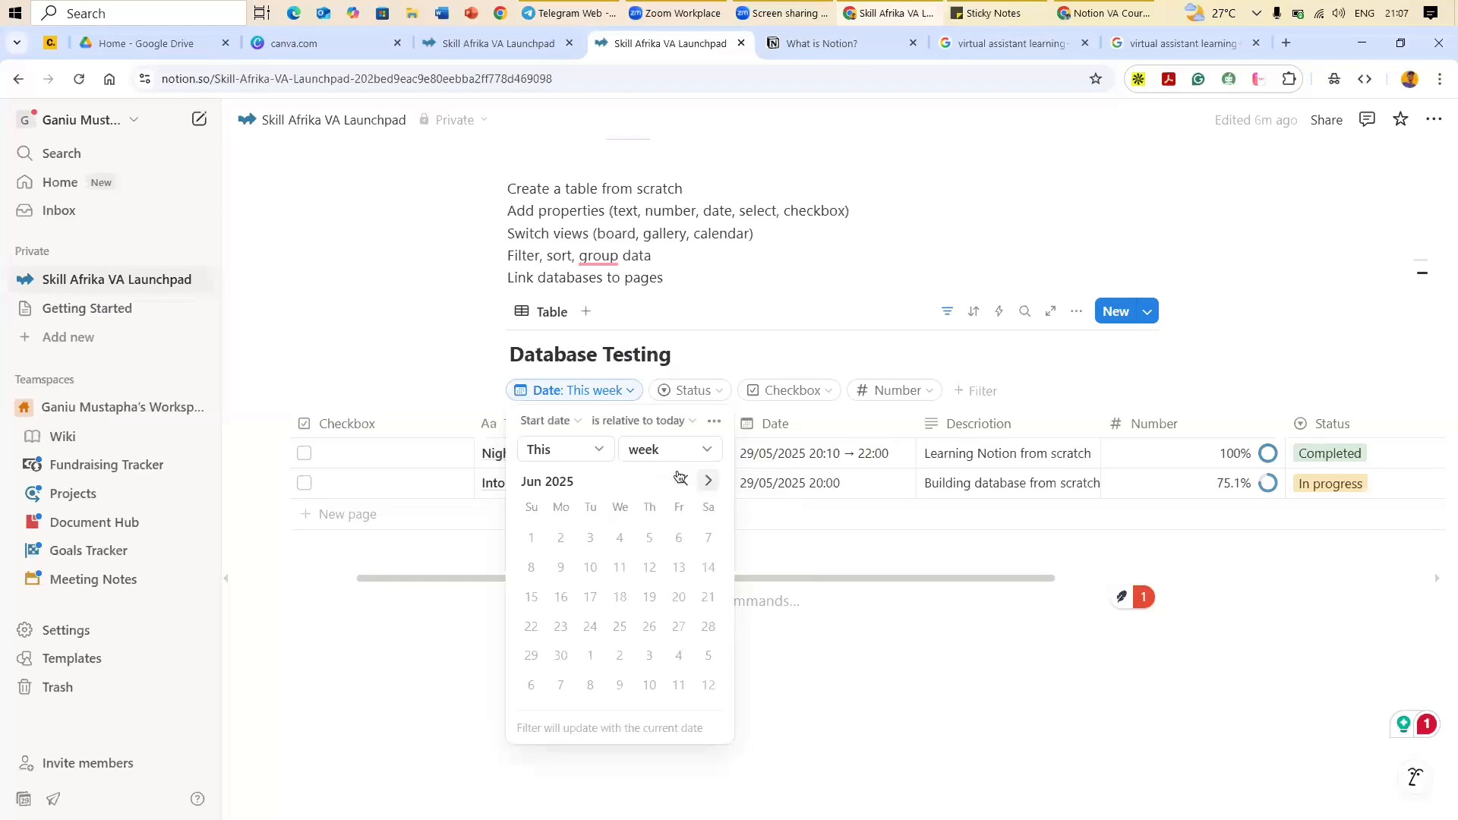
# Step: Change the Date filter to the next 2 weeks, relative to today
pyautogui.click(600, 449)
pyautogui.click(585, 504)
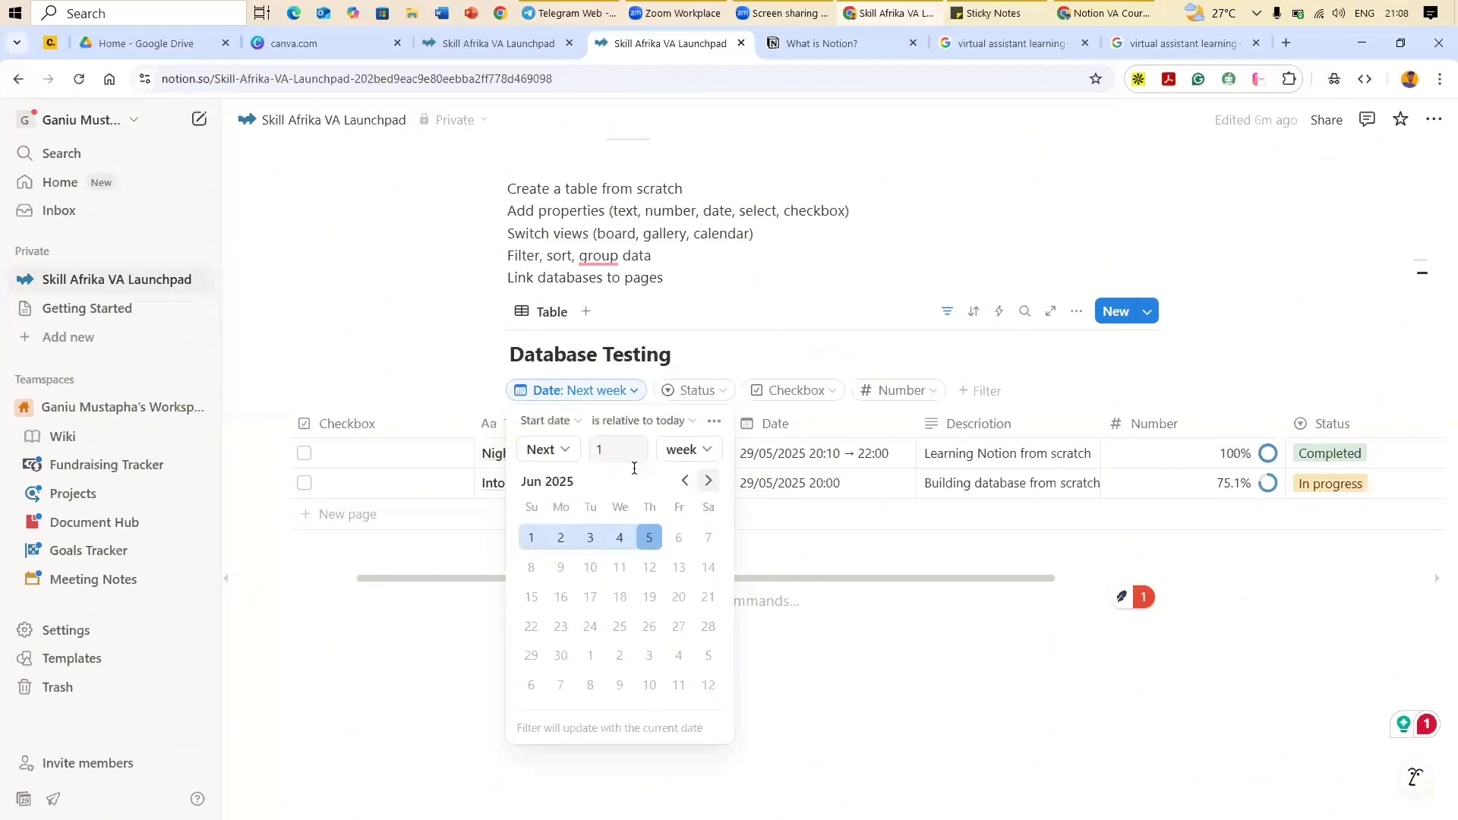
pyautogui.click(635, 449)
pyautogui.click(637, 447)
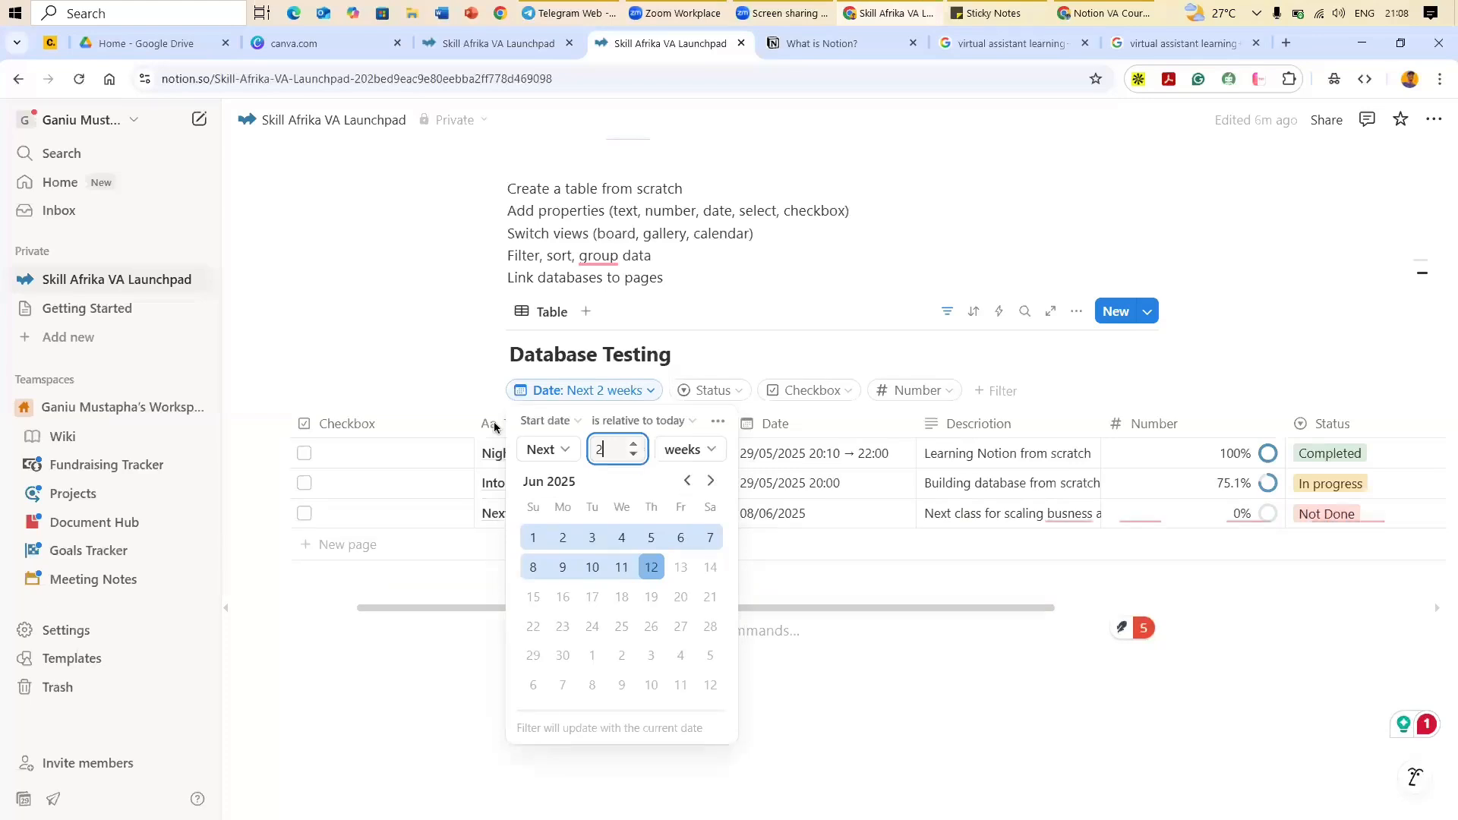
pyautogui.click(563, 452)
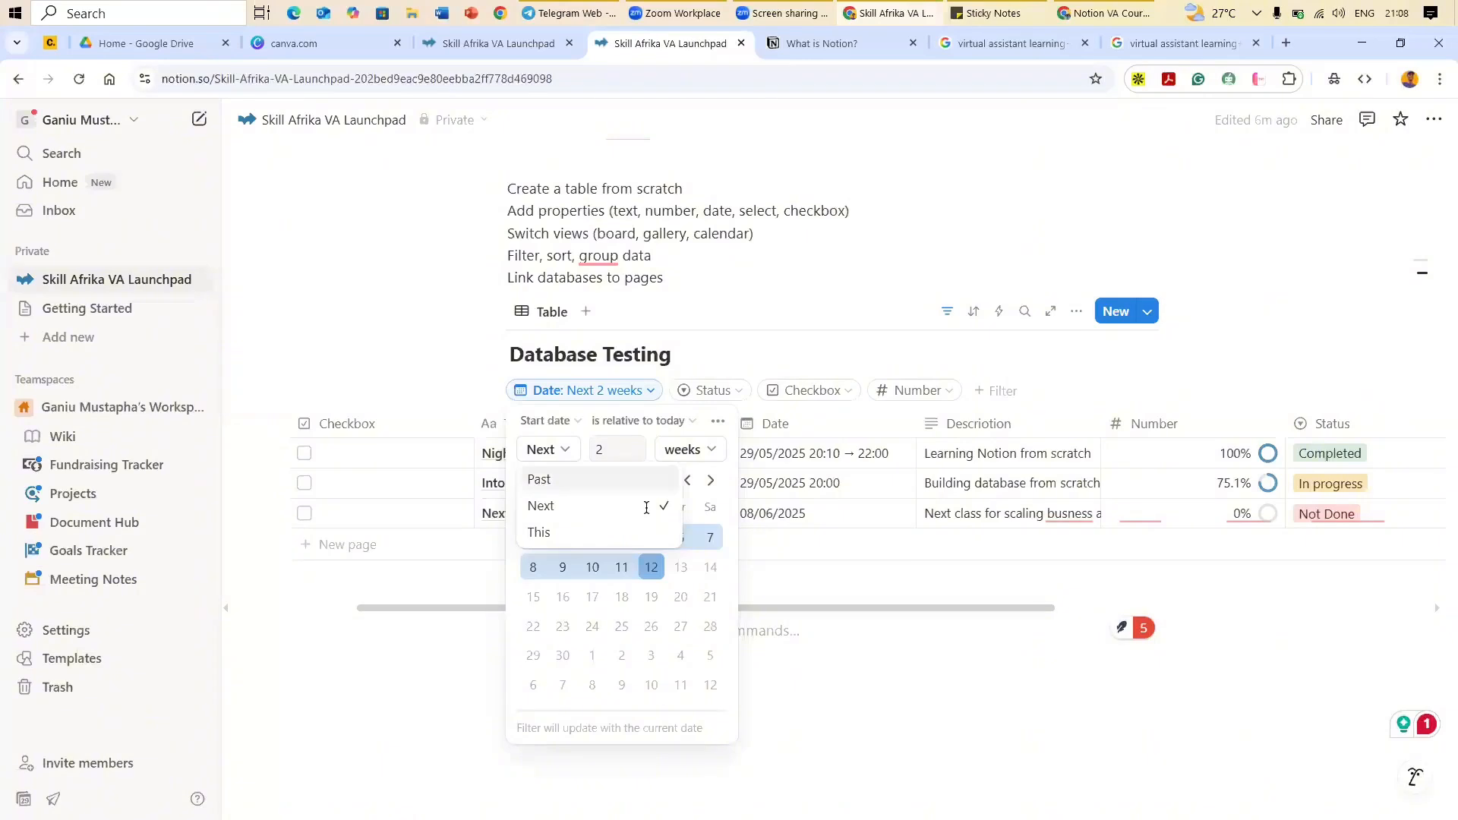
pyautogui.click(687, 456)
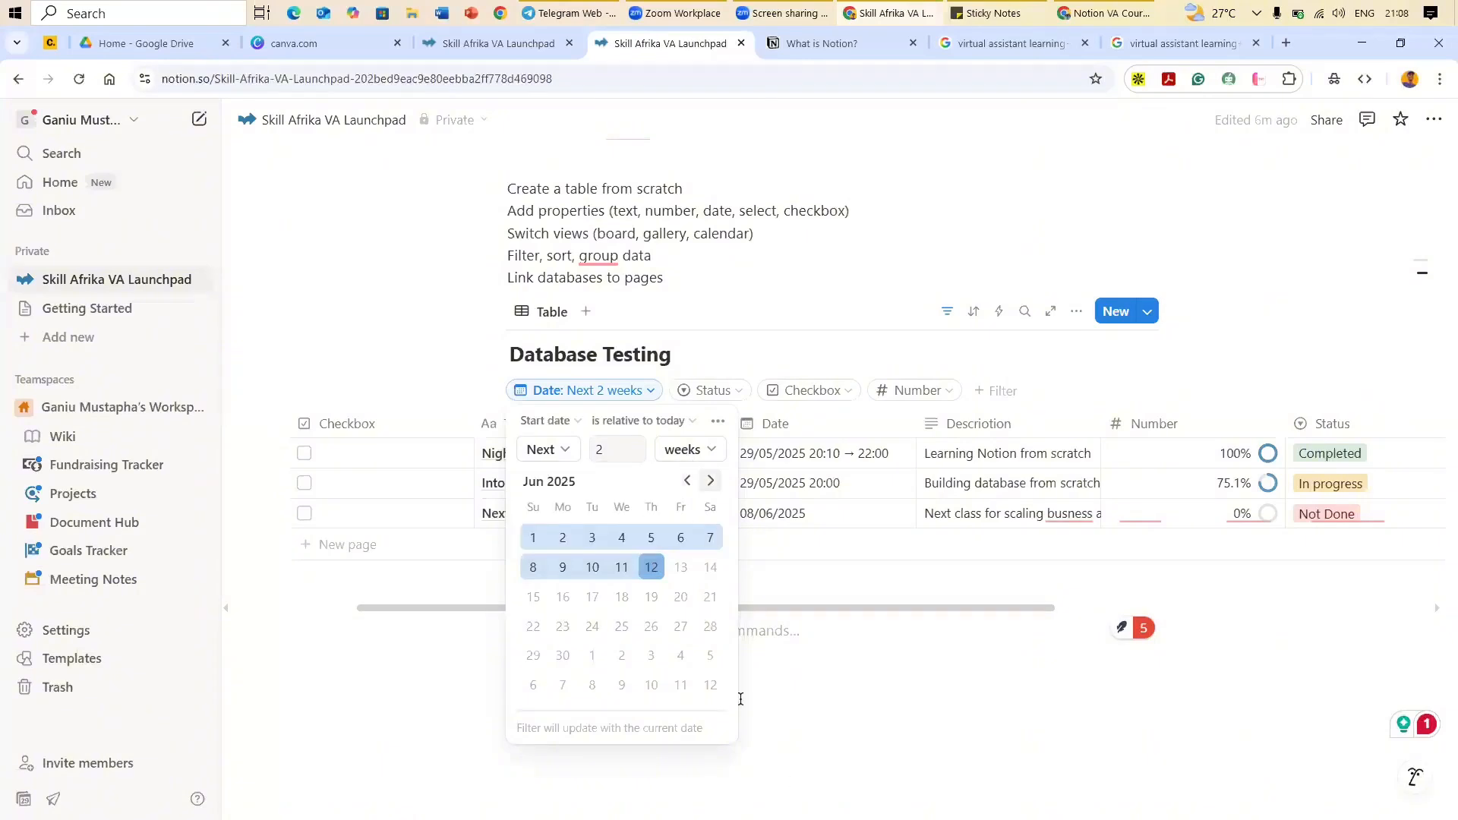
pyautogui.click(778, 688)
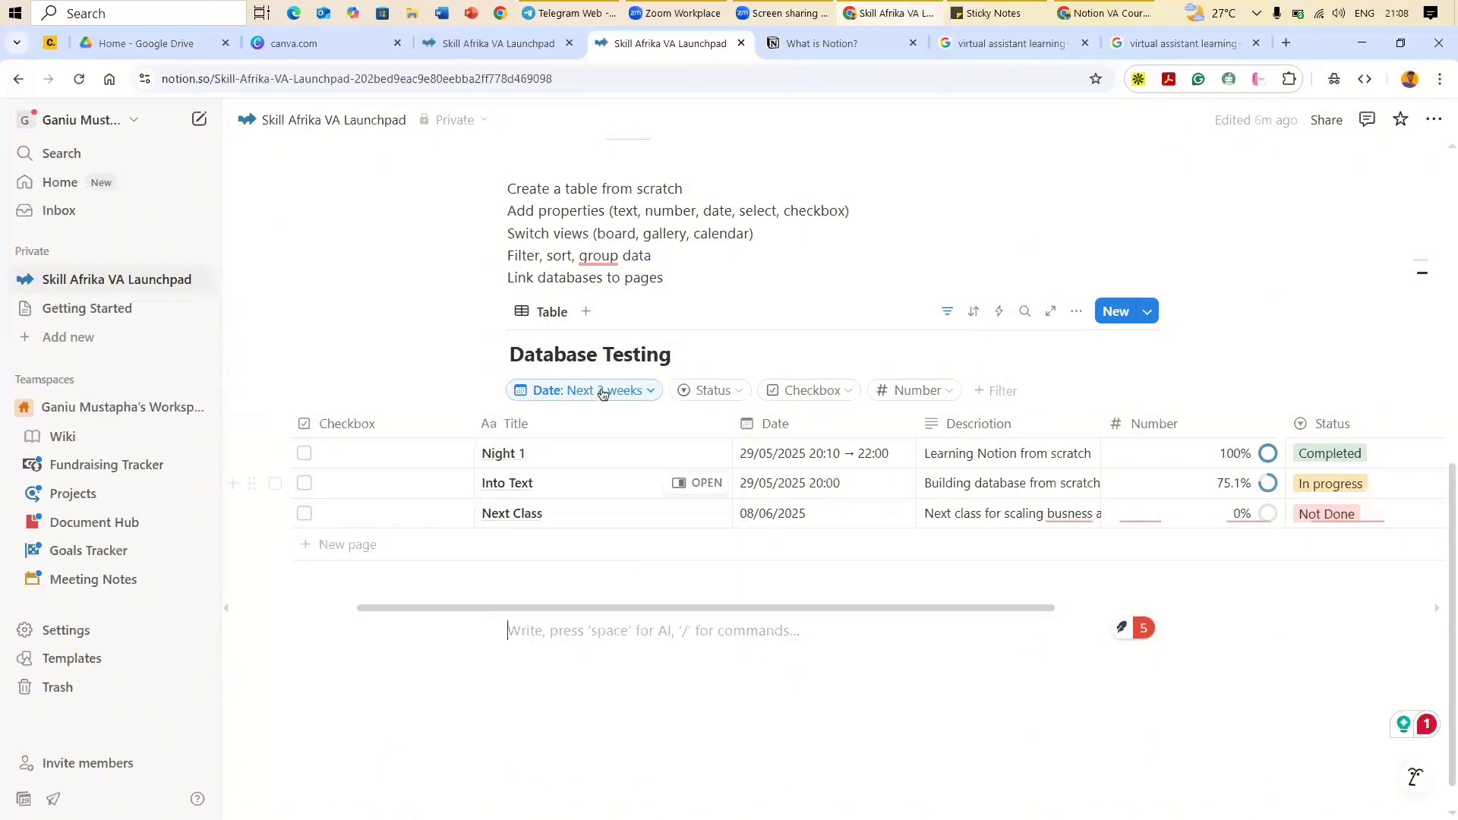
# Step: Switch the Date filter back to this week and check its range against the June 2025 calendar
pyautogui.click(647, 391)
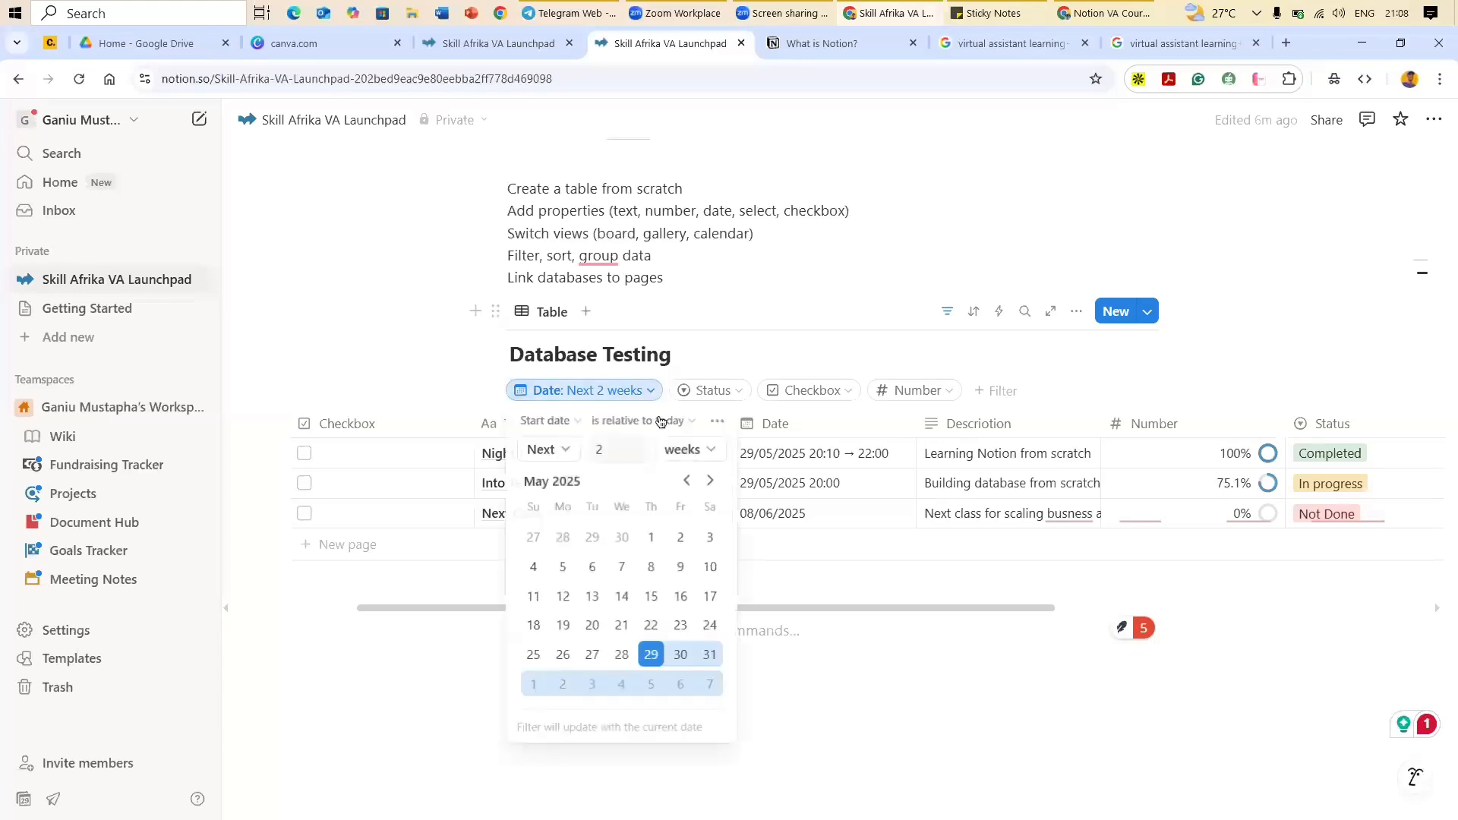
pyautogui.click(645, 390)
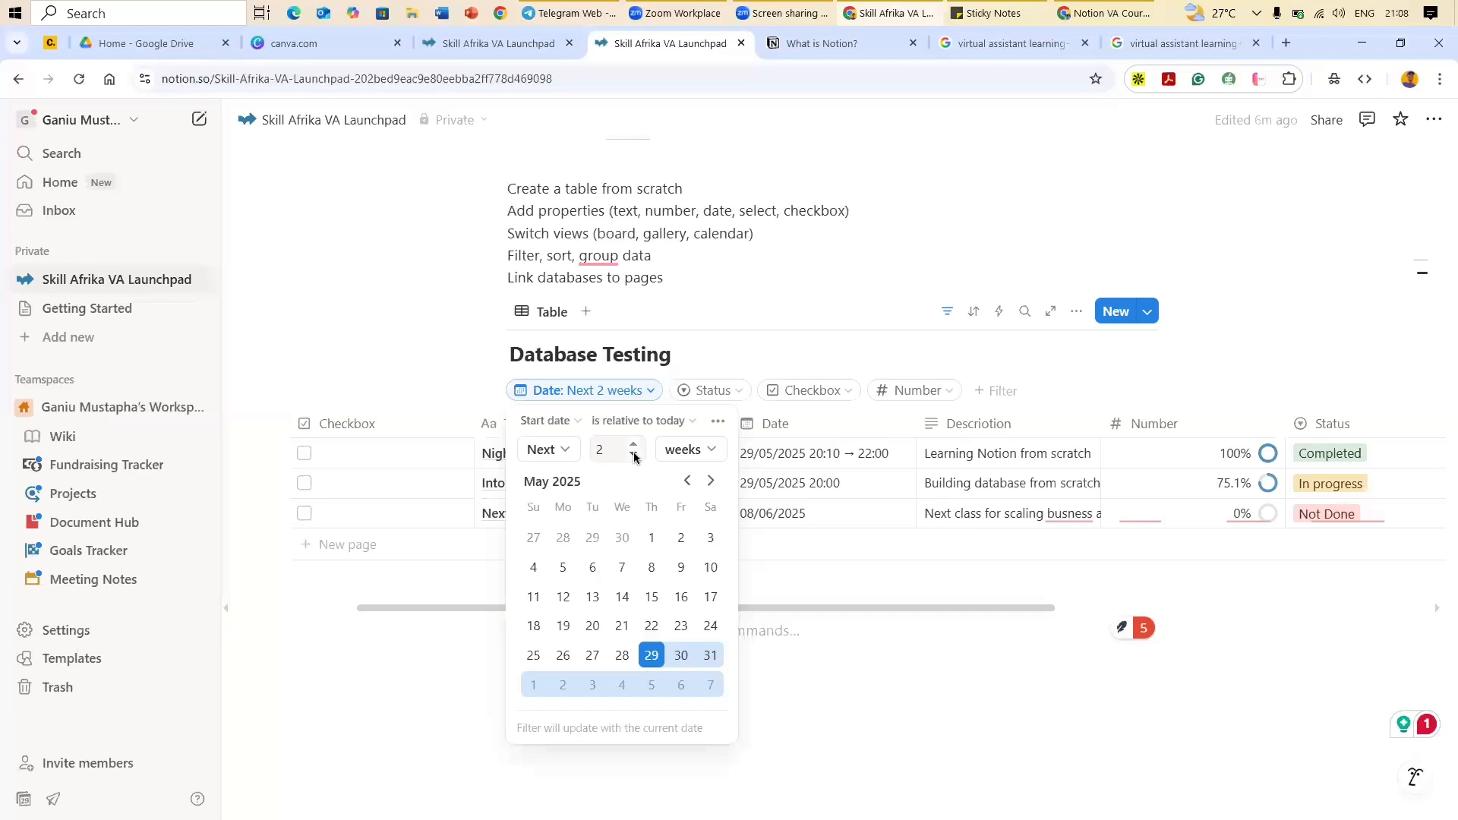
pyautogui.click(572, 452)
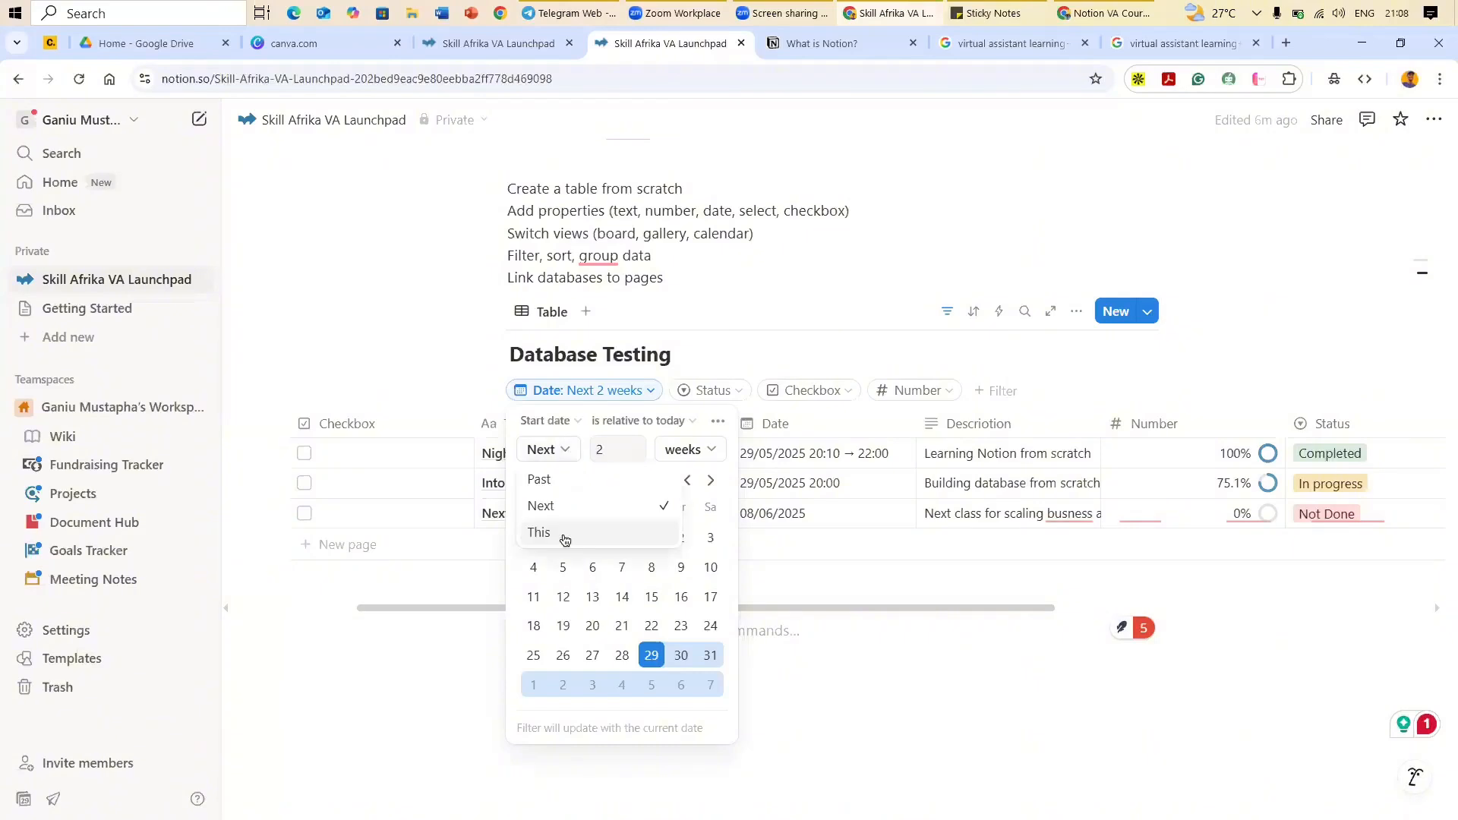
pyautogui.click(564, 535)
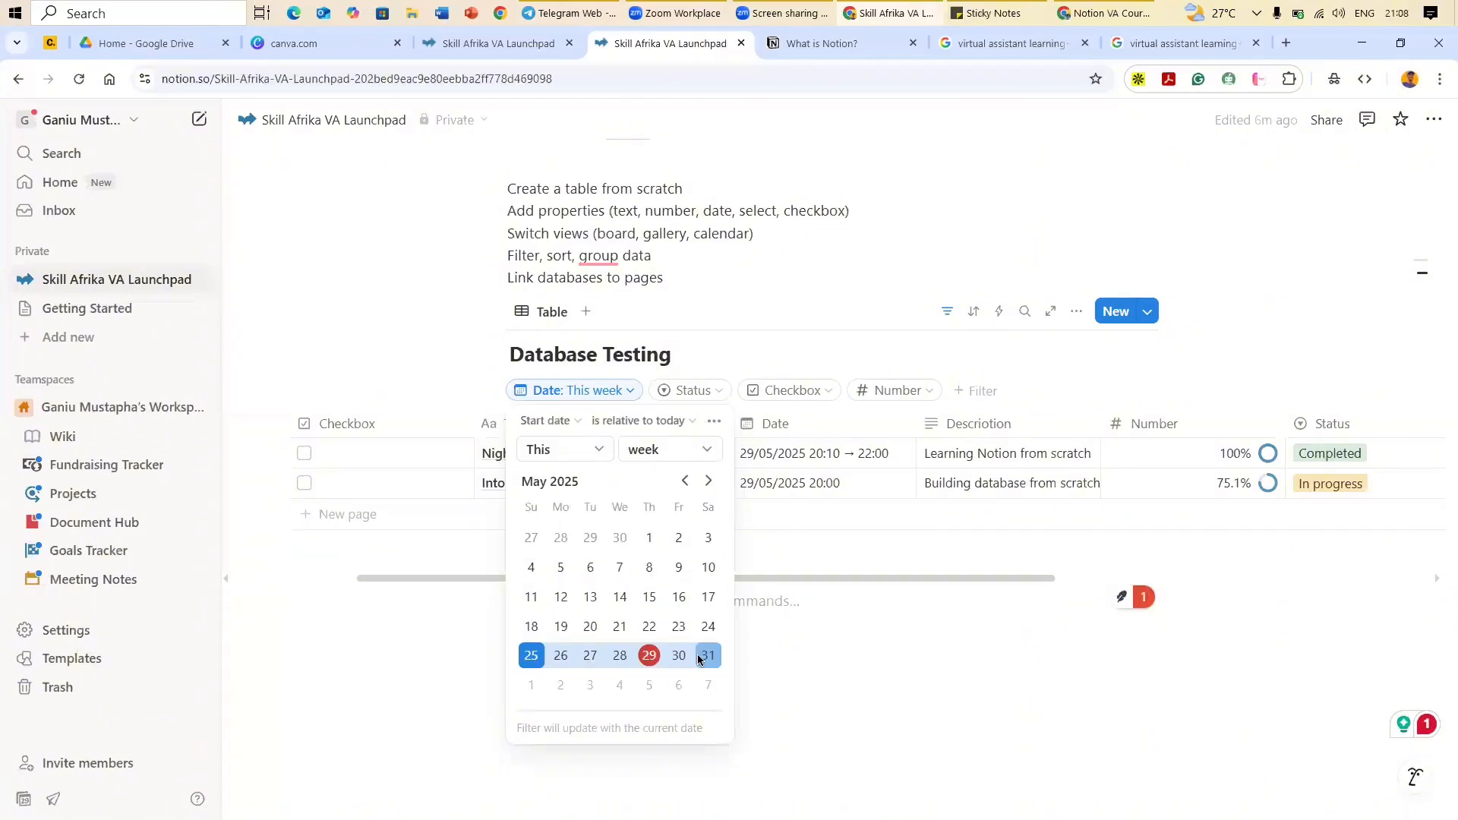
pyautogui.click(708, 481)
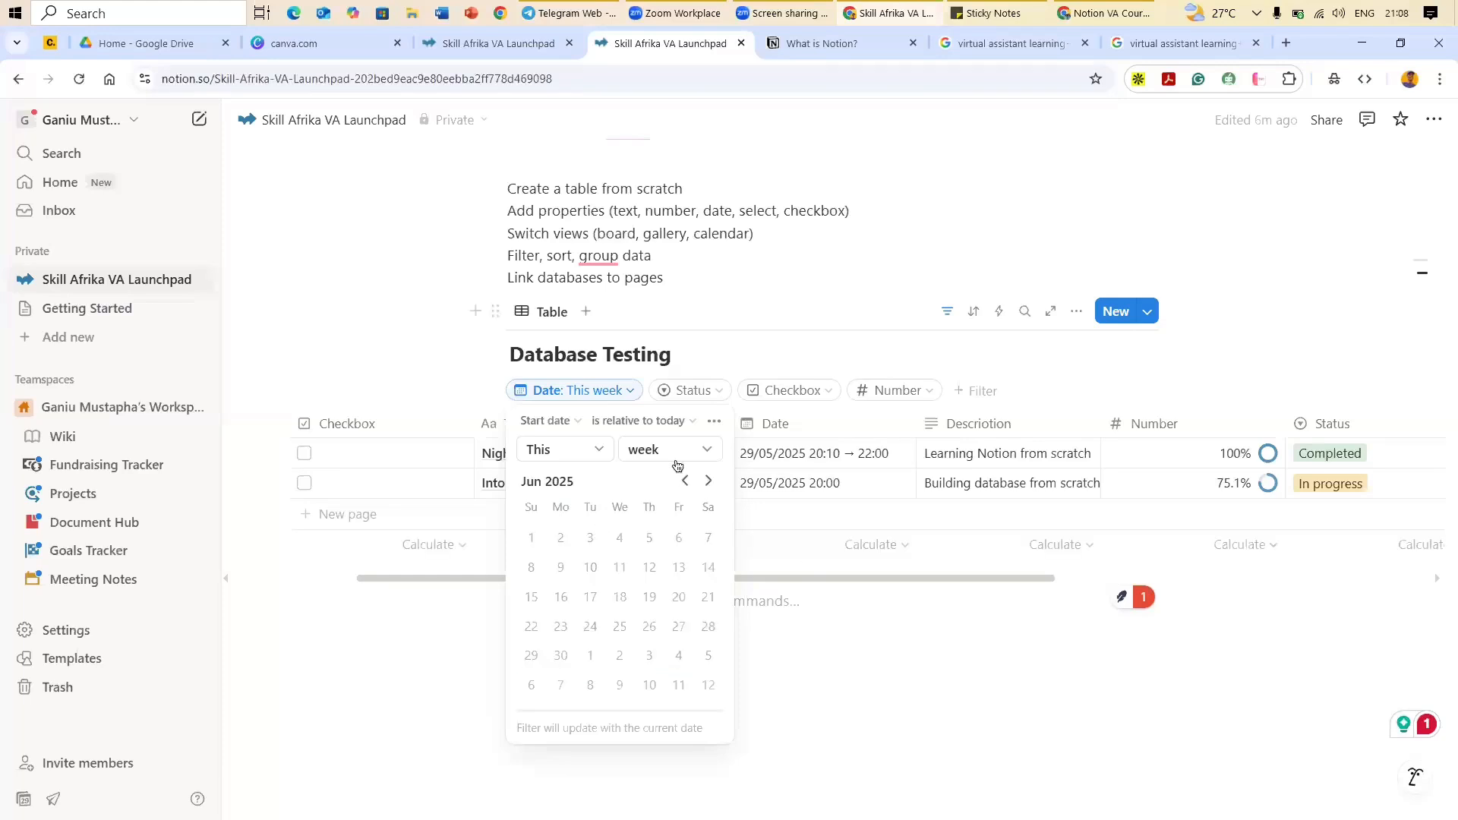
pyautogui.click(614, 403)
pyautogui.click(616, 399)
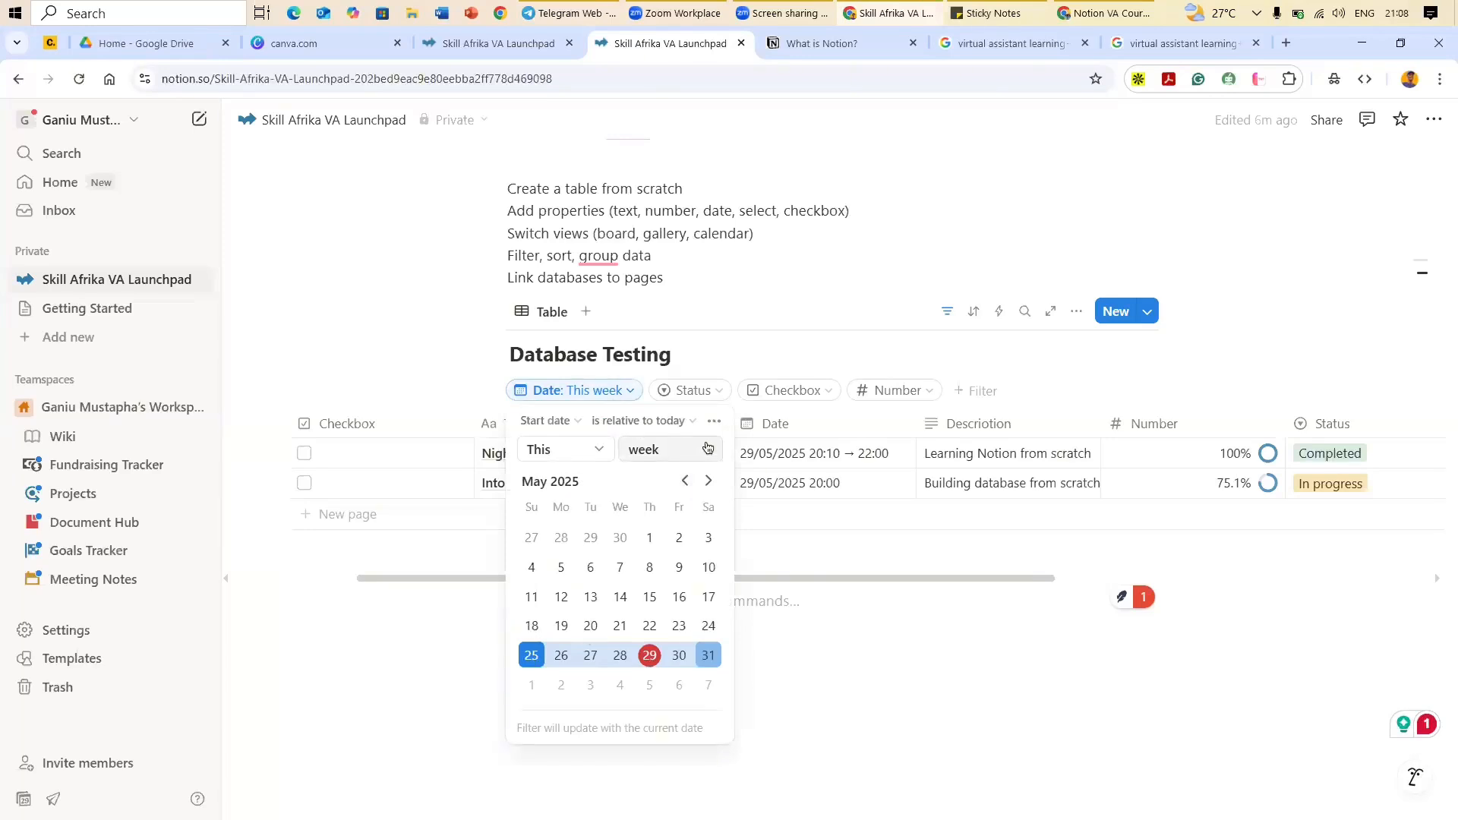
pyautogui.click(637, 378)
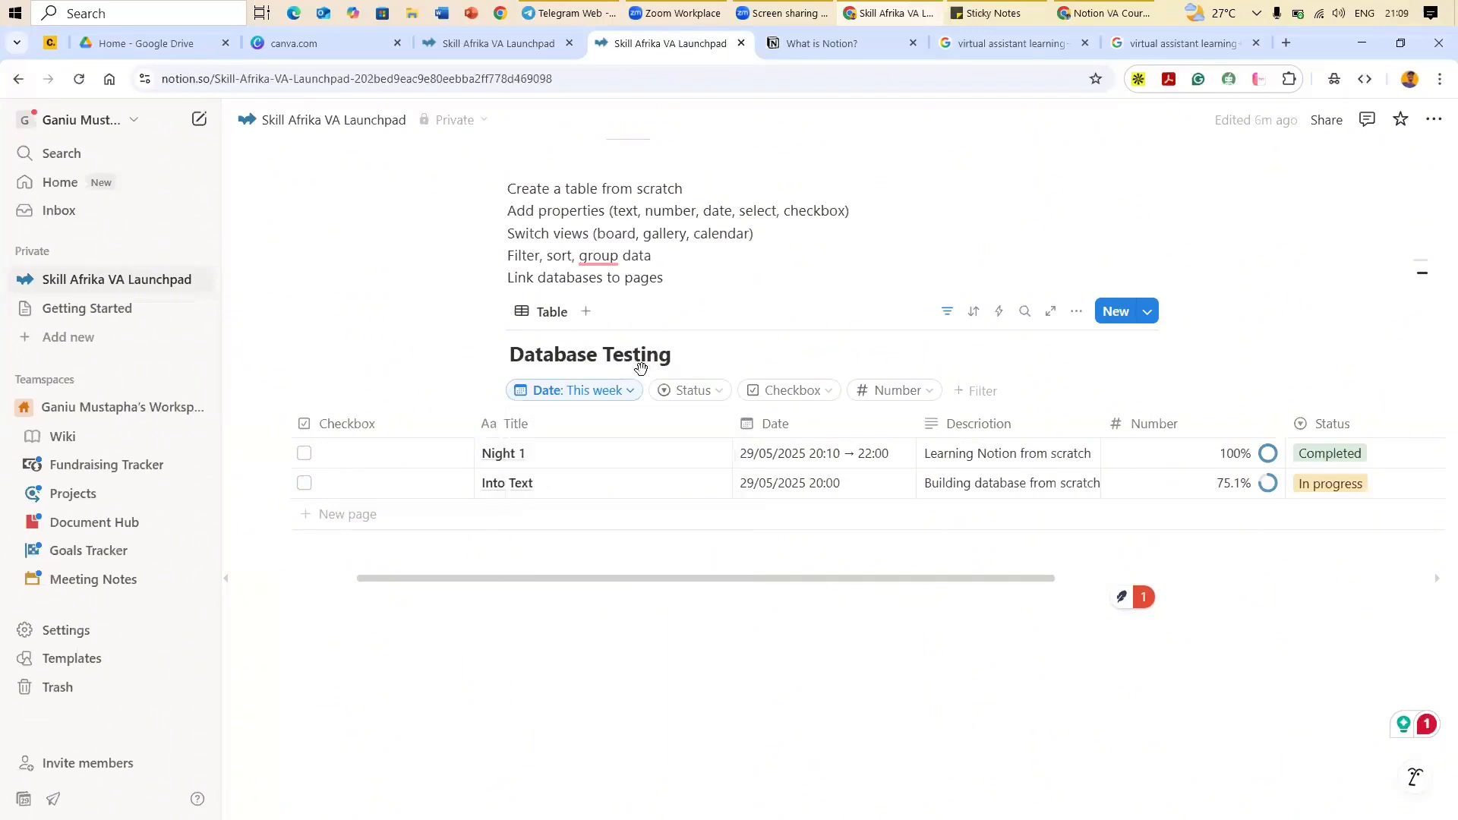
pyautogui.click(625, 396)
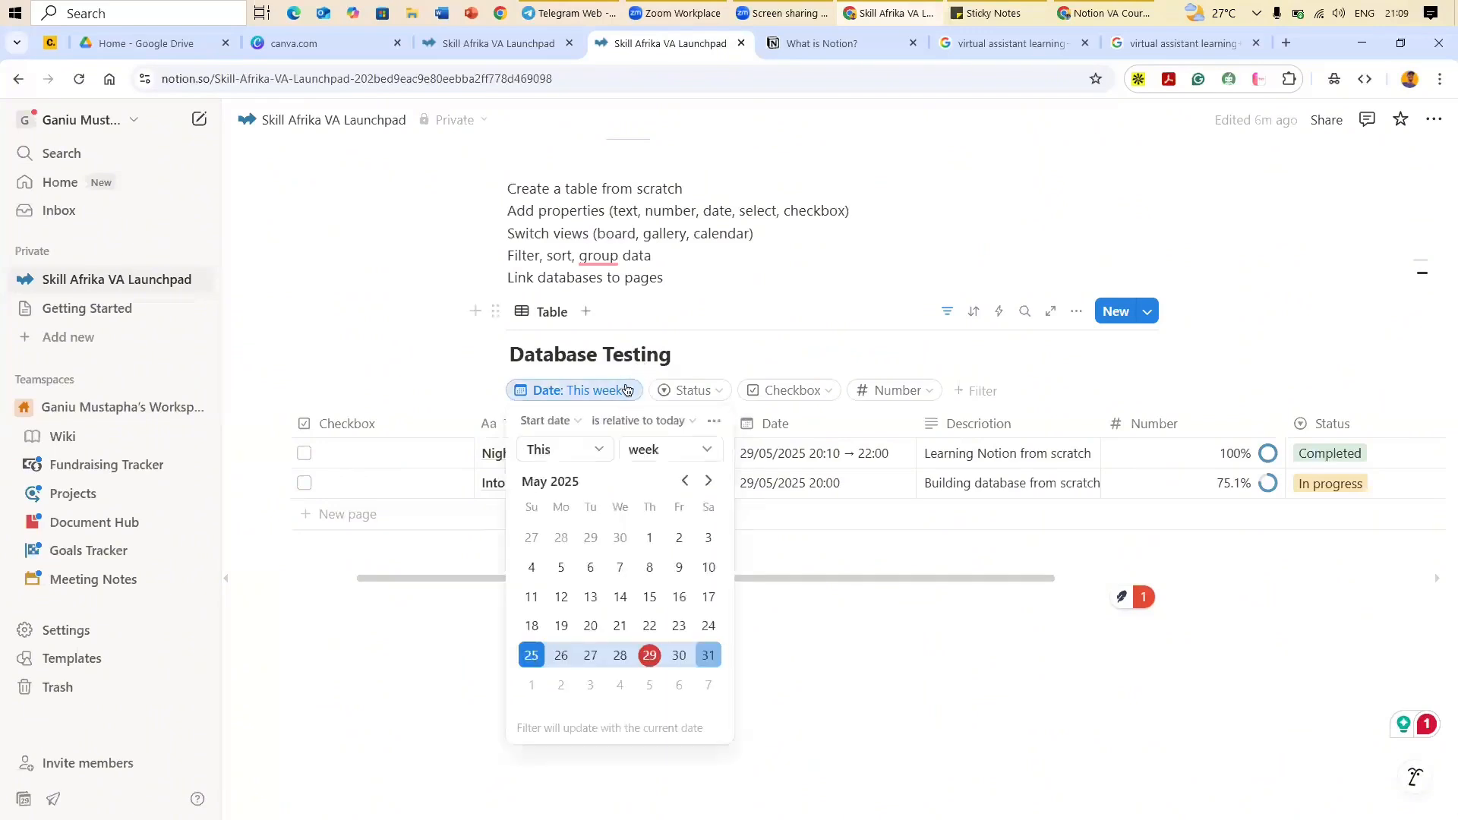
# Step: Filter the table by the Completed status
pyautogui.click(700, 392)
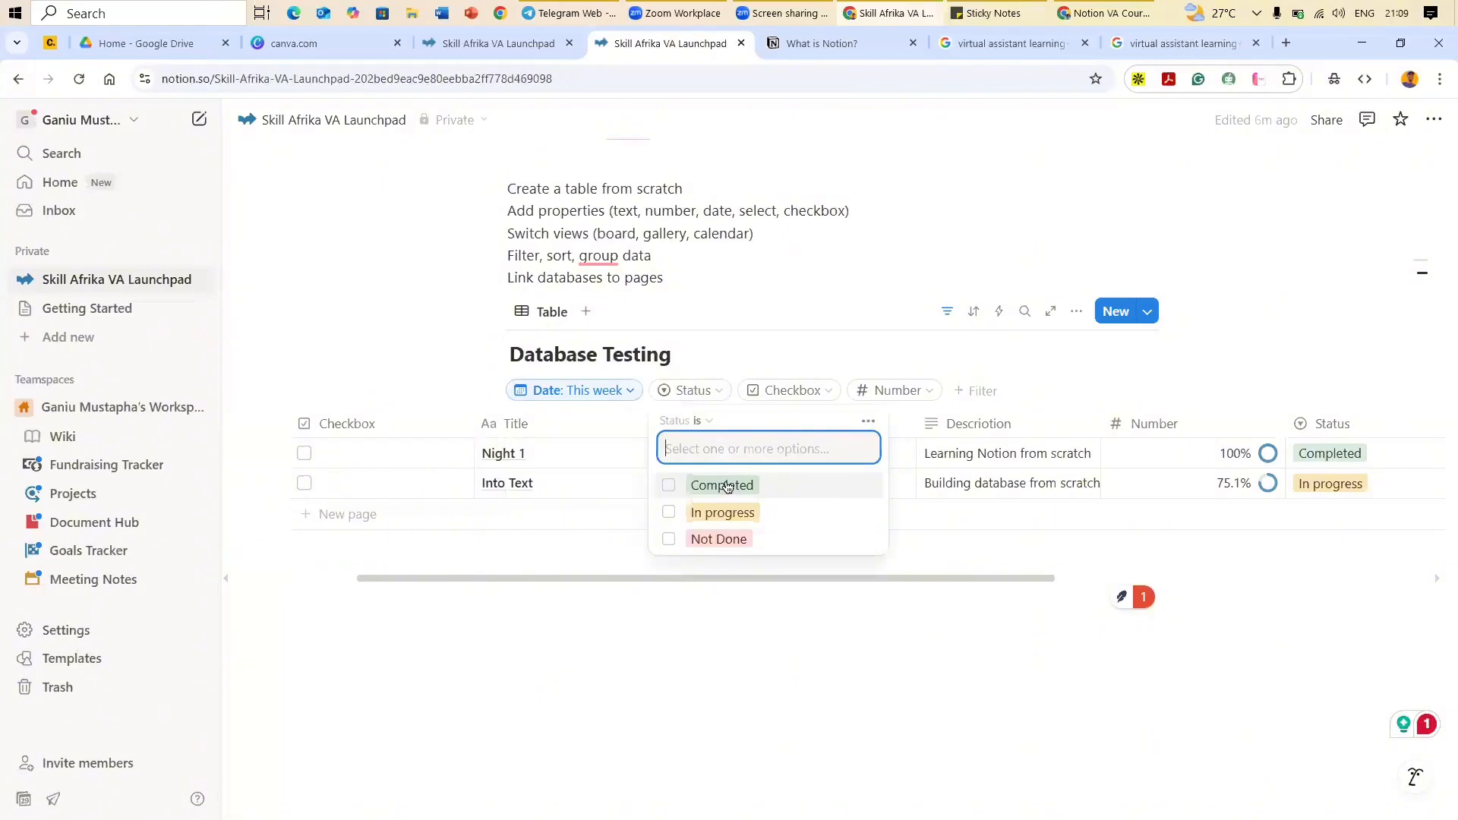
pyautogui.click(726, 487)
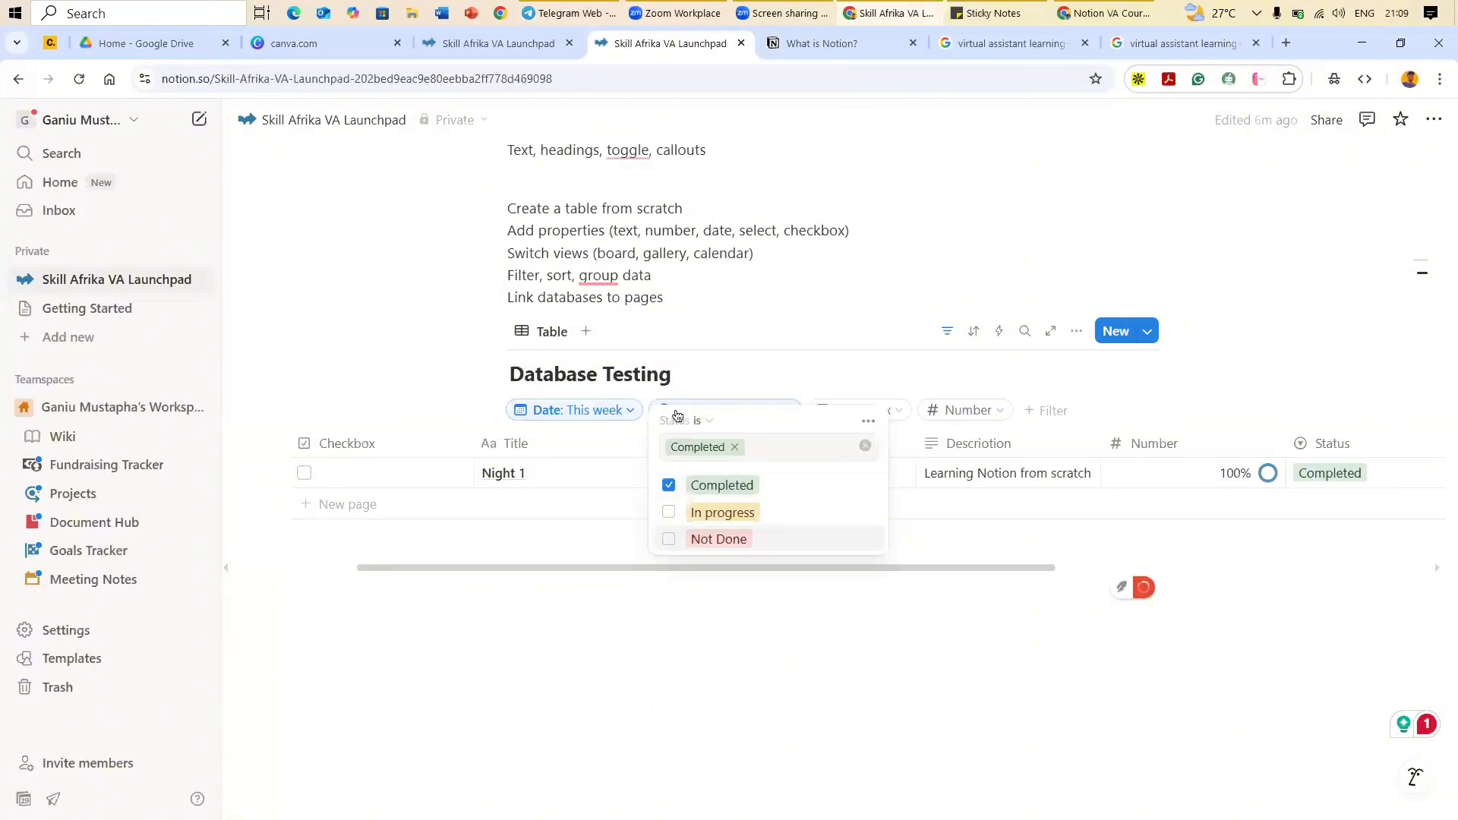
pyautogui.click(593, 417)
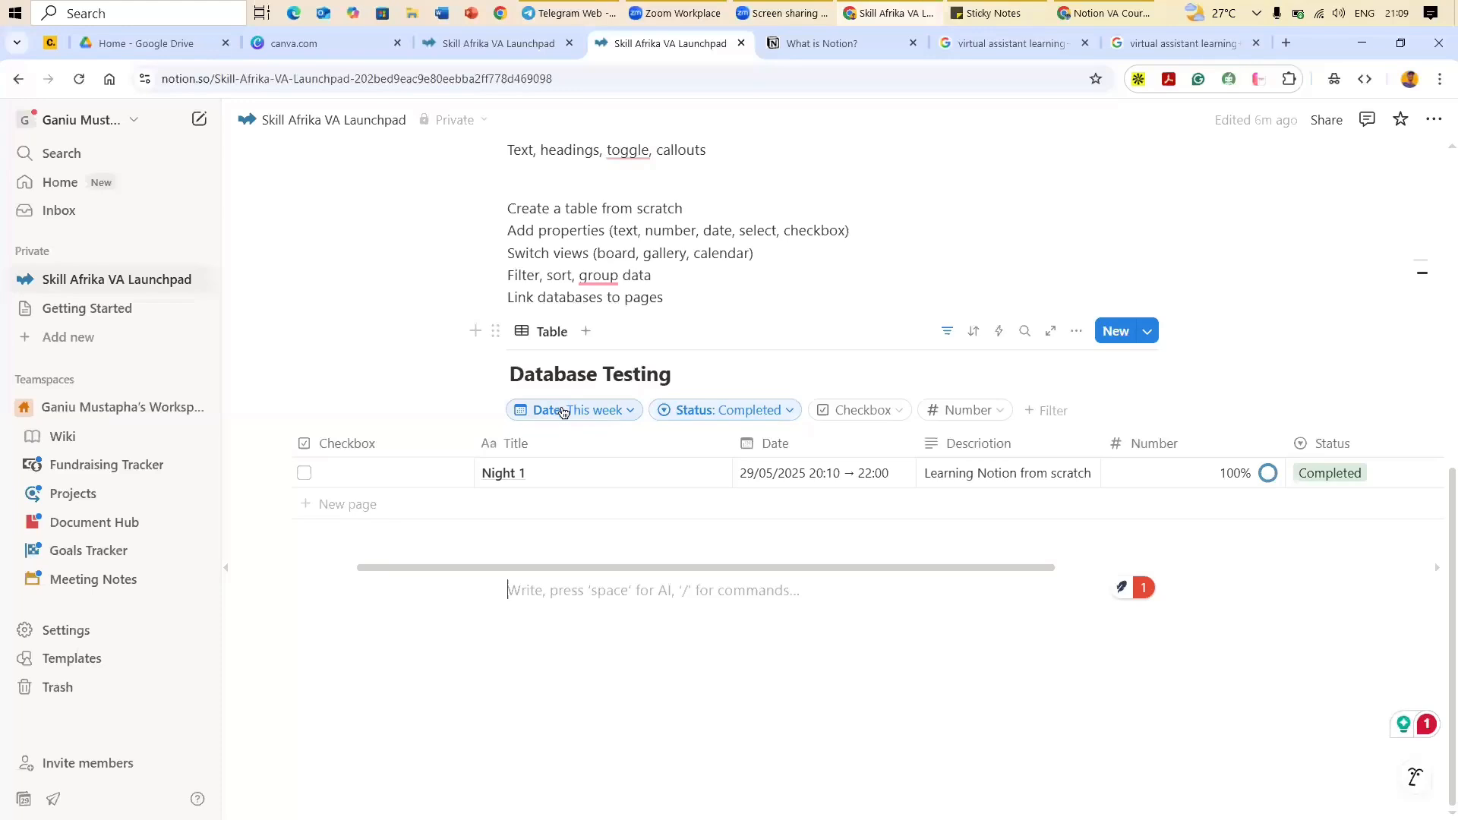
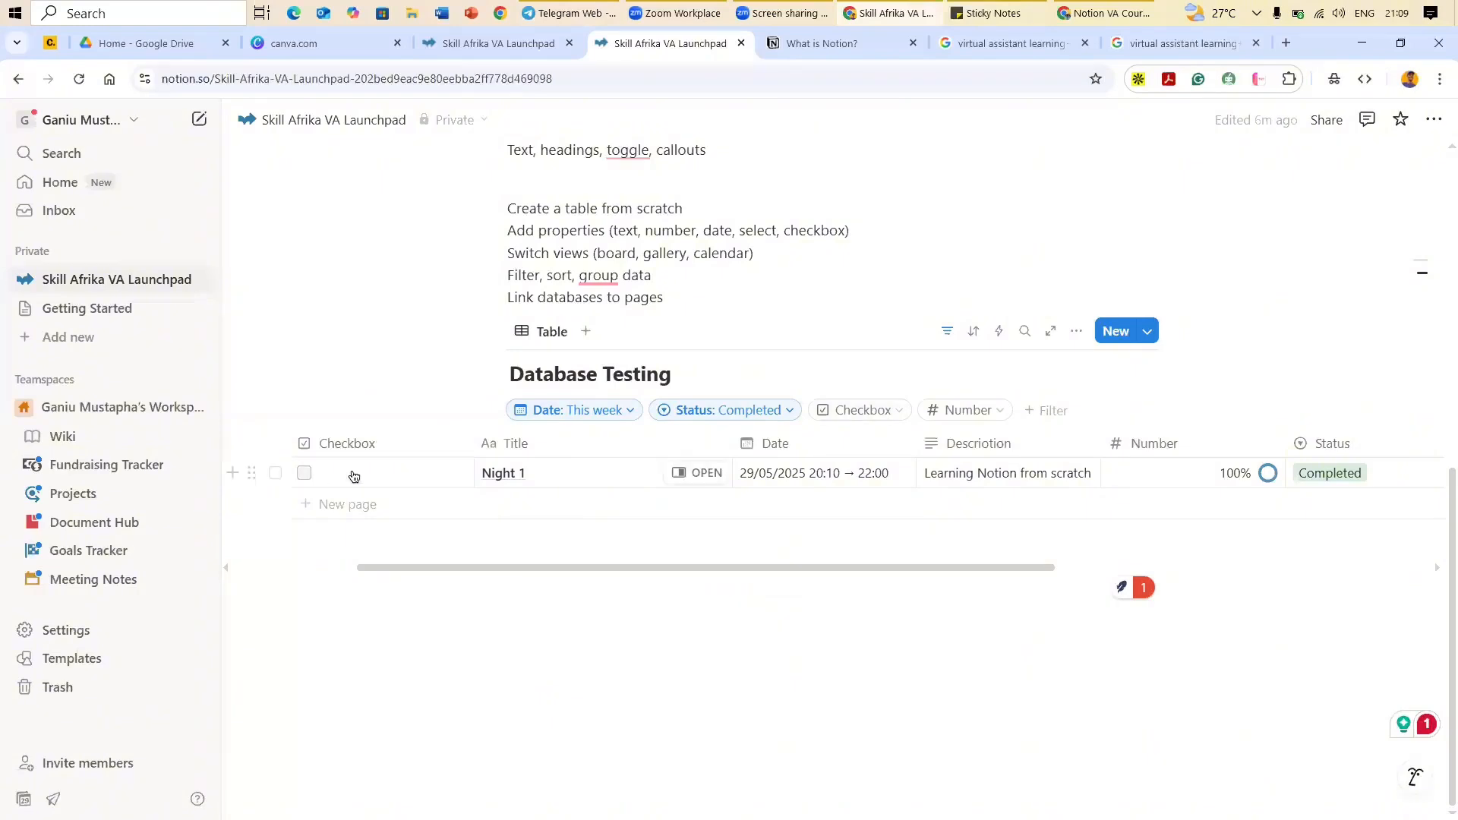
# Step: Replace Completed with In progress in the Status filter
pyautogui.click(1000, 410)
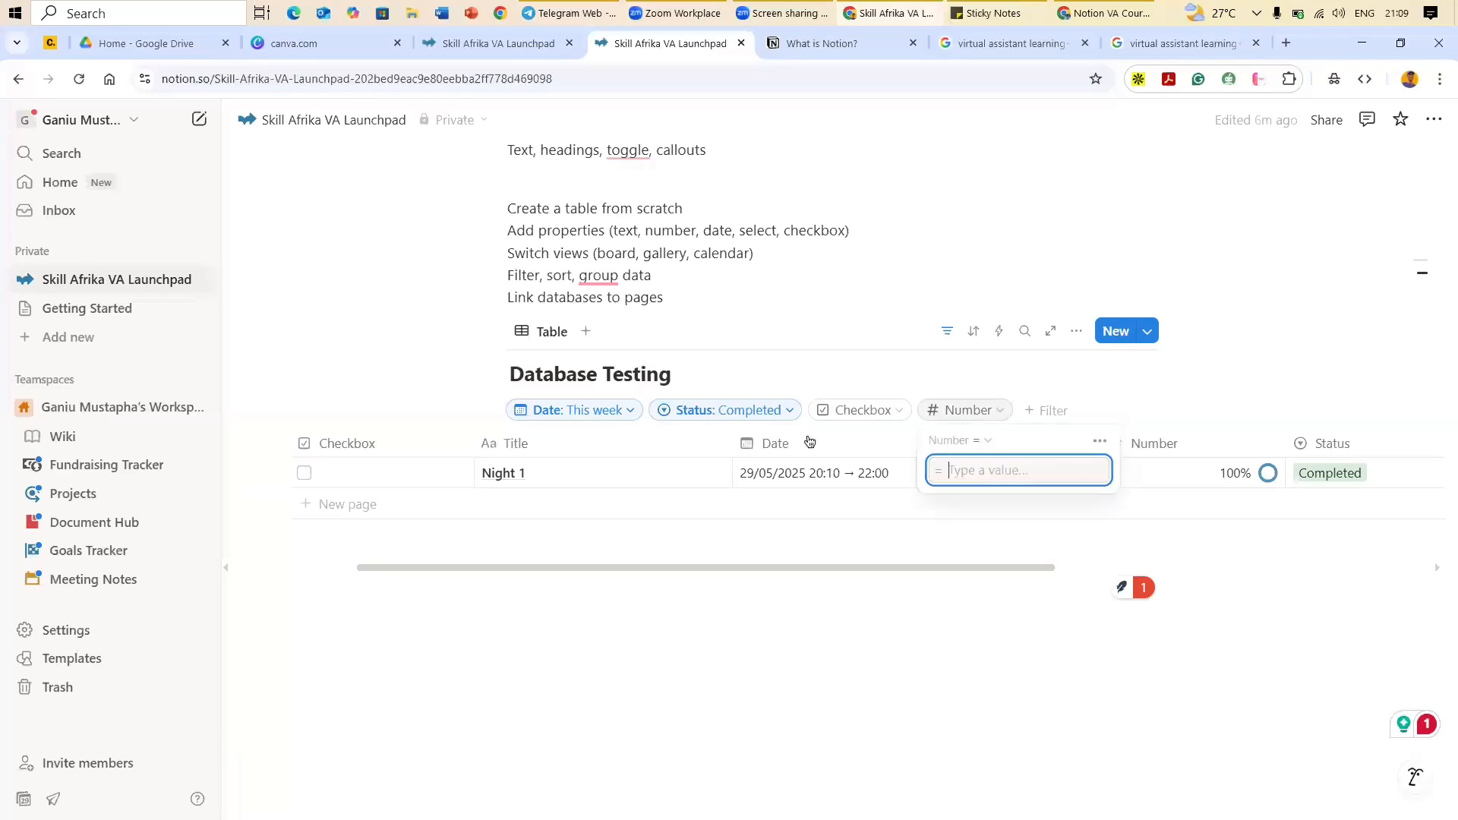
pyautogui.click(790, 411)
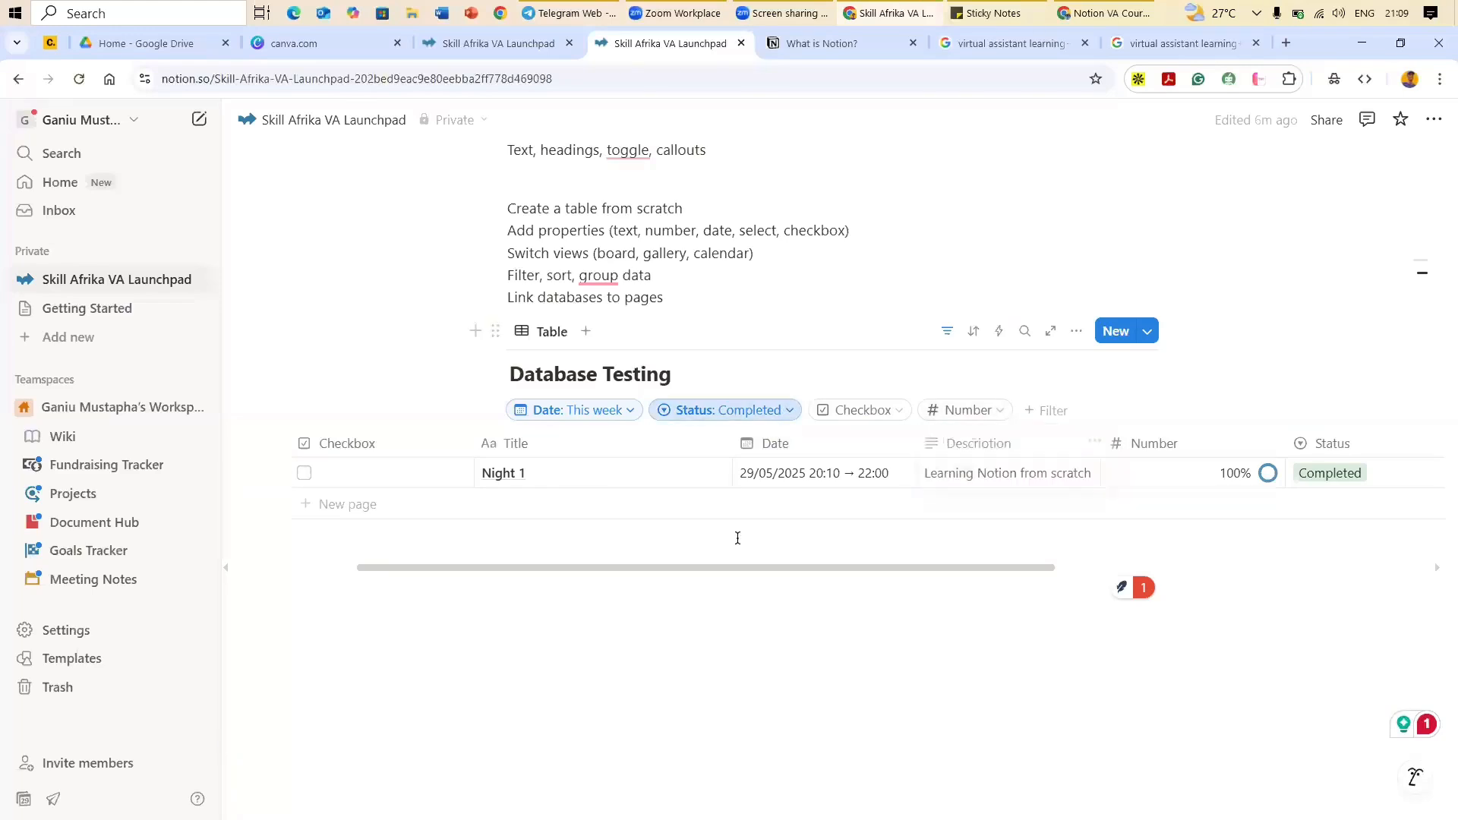
pyautogui.click(741, 535)
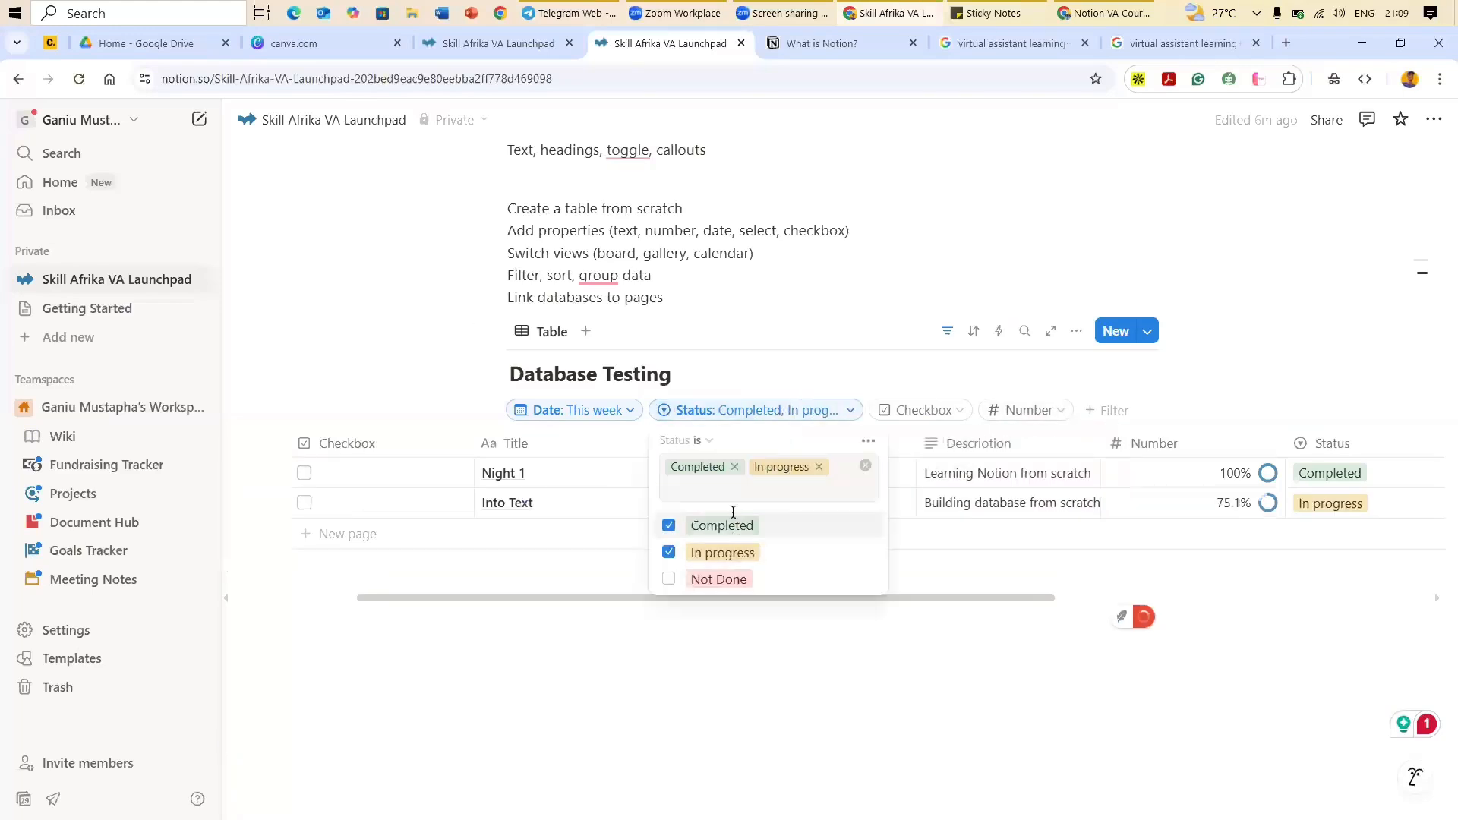
pyautogui.click(735, 467)
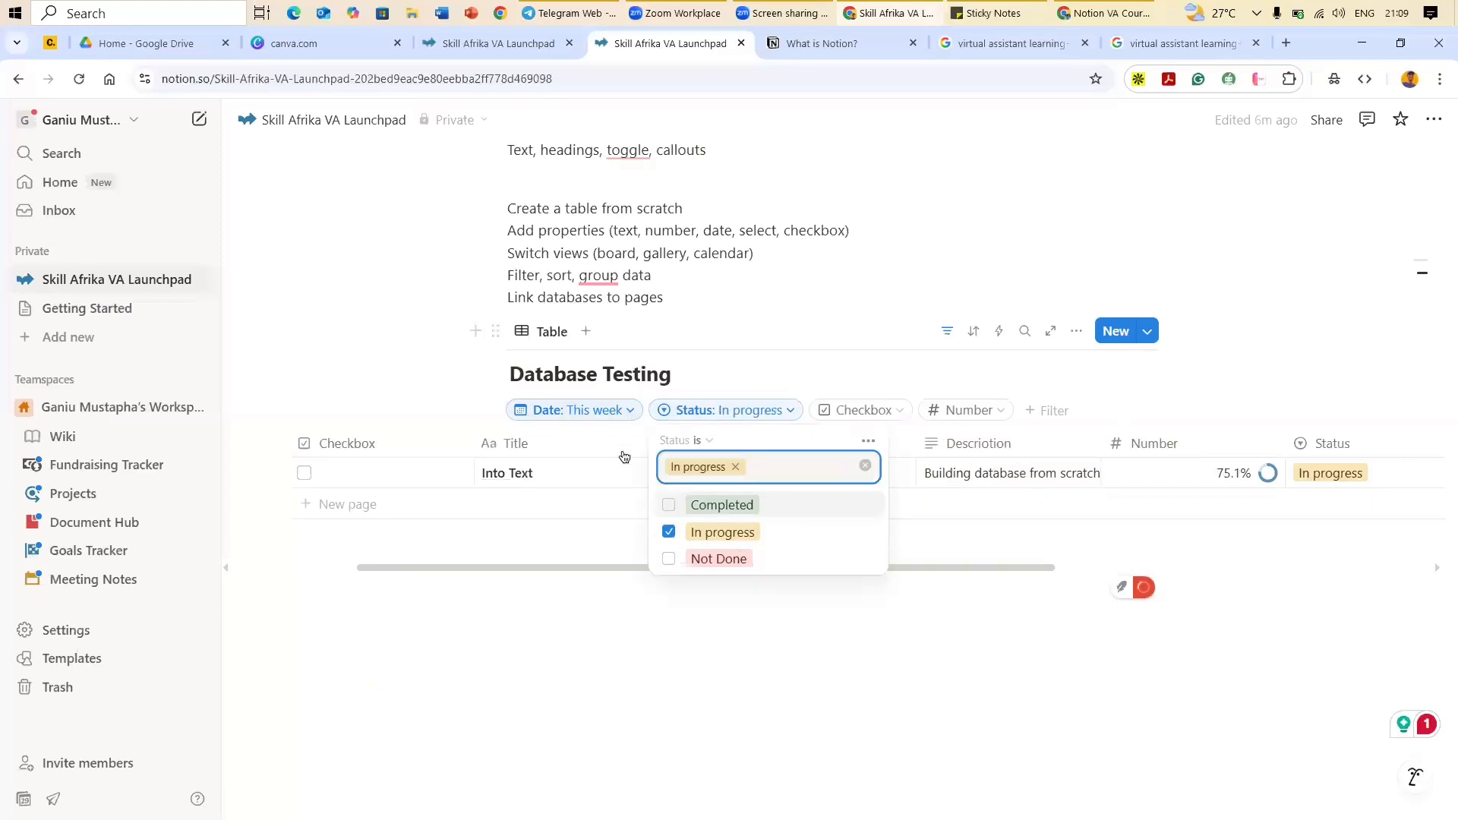
# Step: Set the Date filter to this year while keeping the In progress status filter
pyautogui.click(593, 411)
pyautogui.click(677, 476)
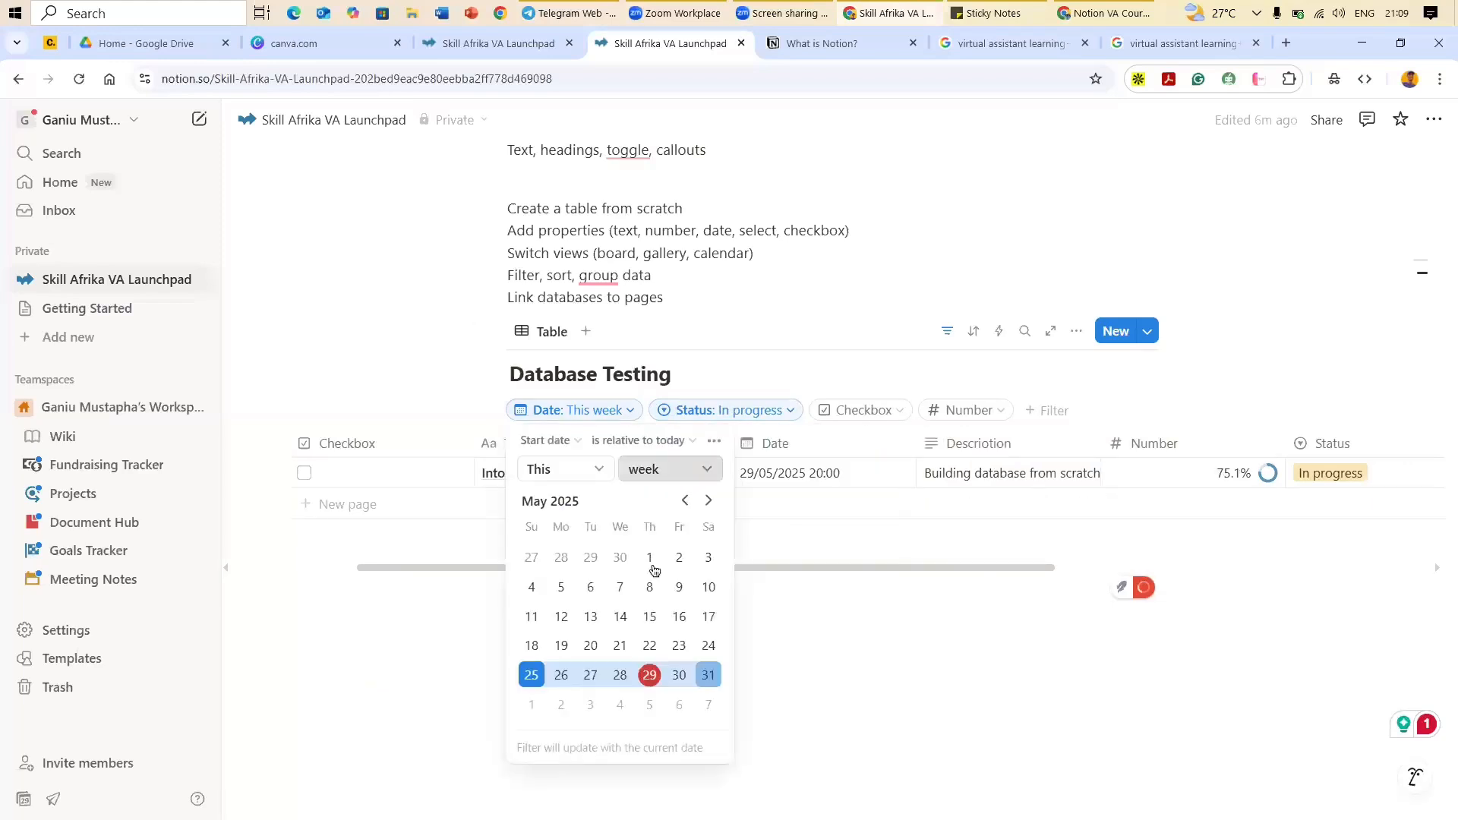
pyautogui.click(661, 578)
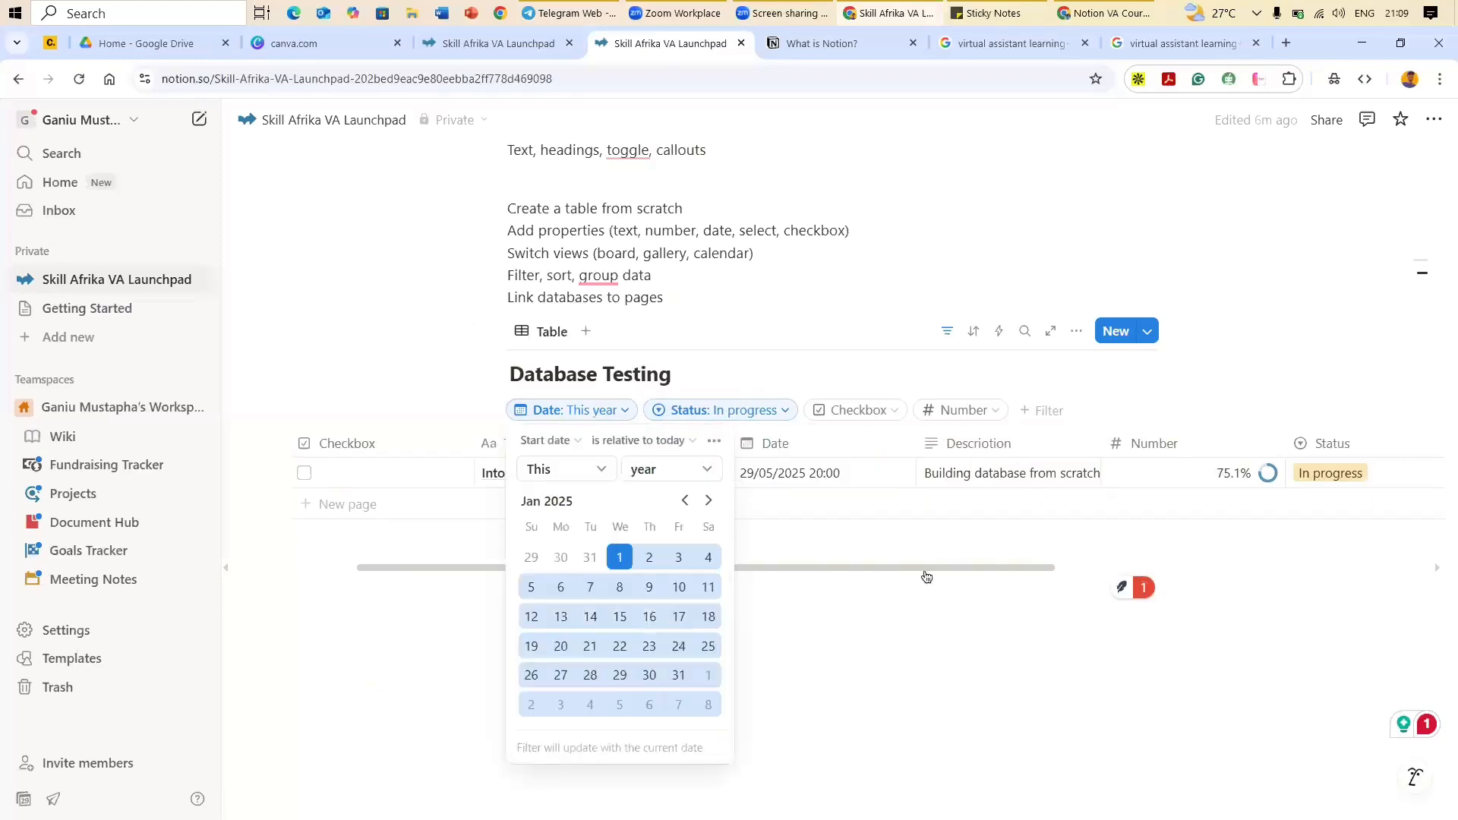
pyautogui.click(611, 395)
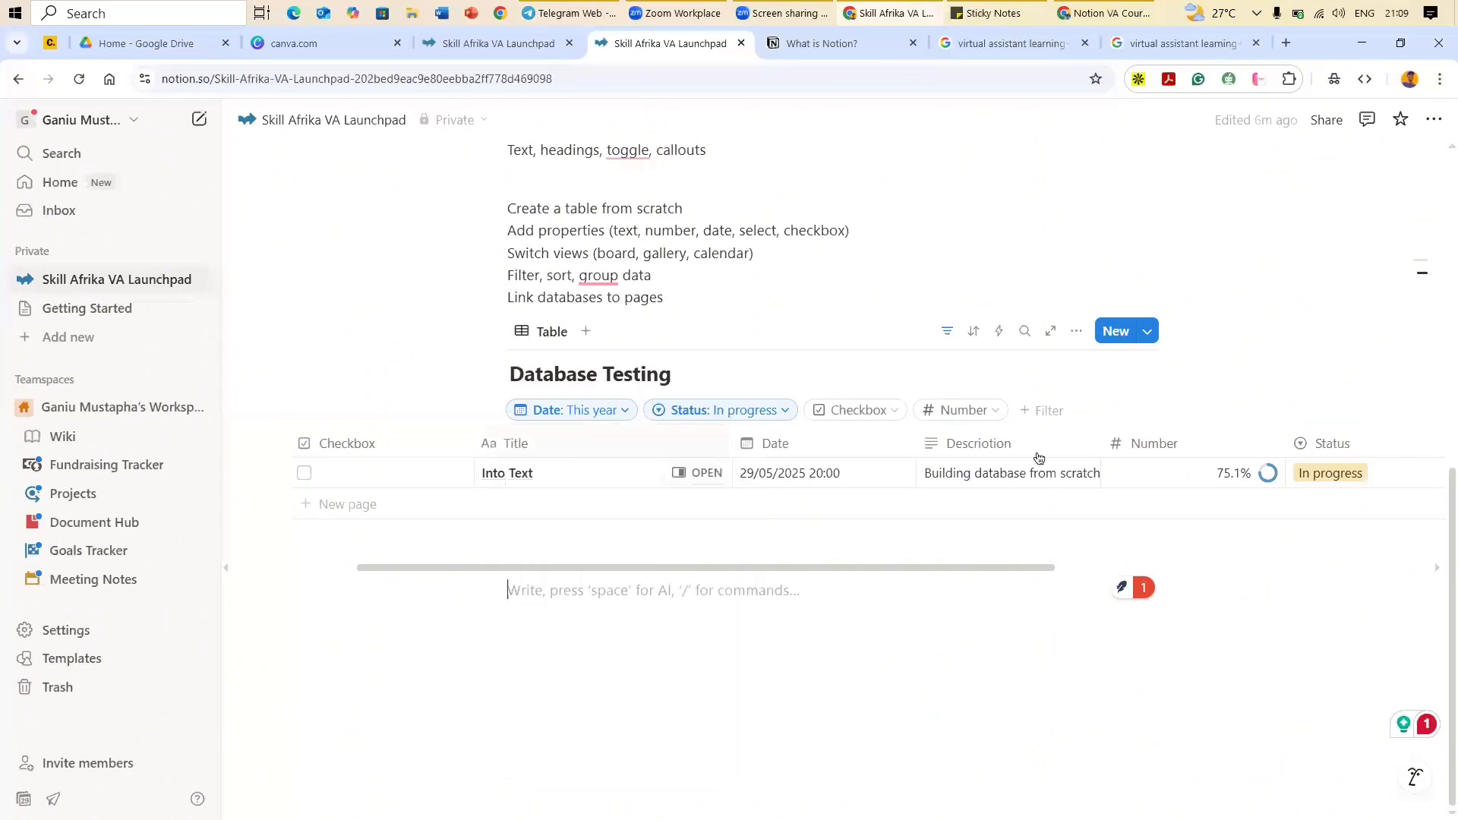
# Step: Clear the Status filter and set the Next Class row's status to In progress
pyautogui.click(625, 414)
pyautogui.click(799, 412)
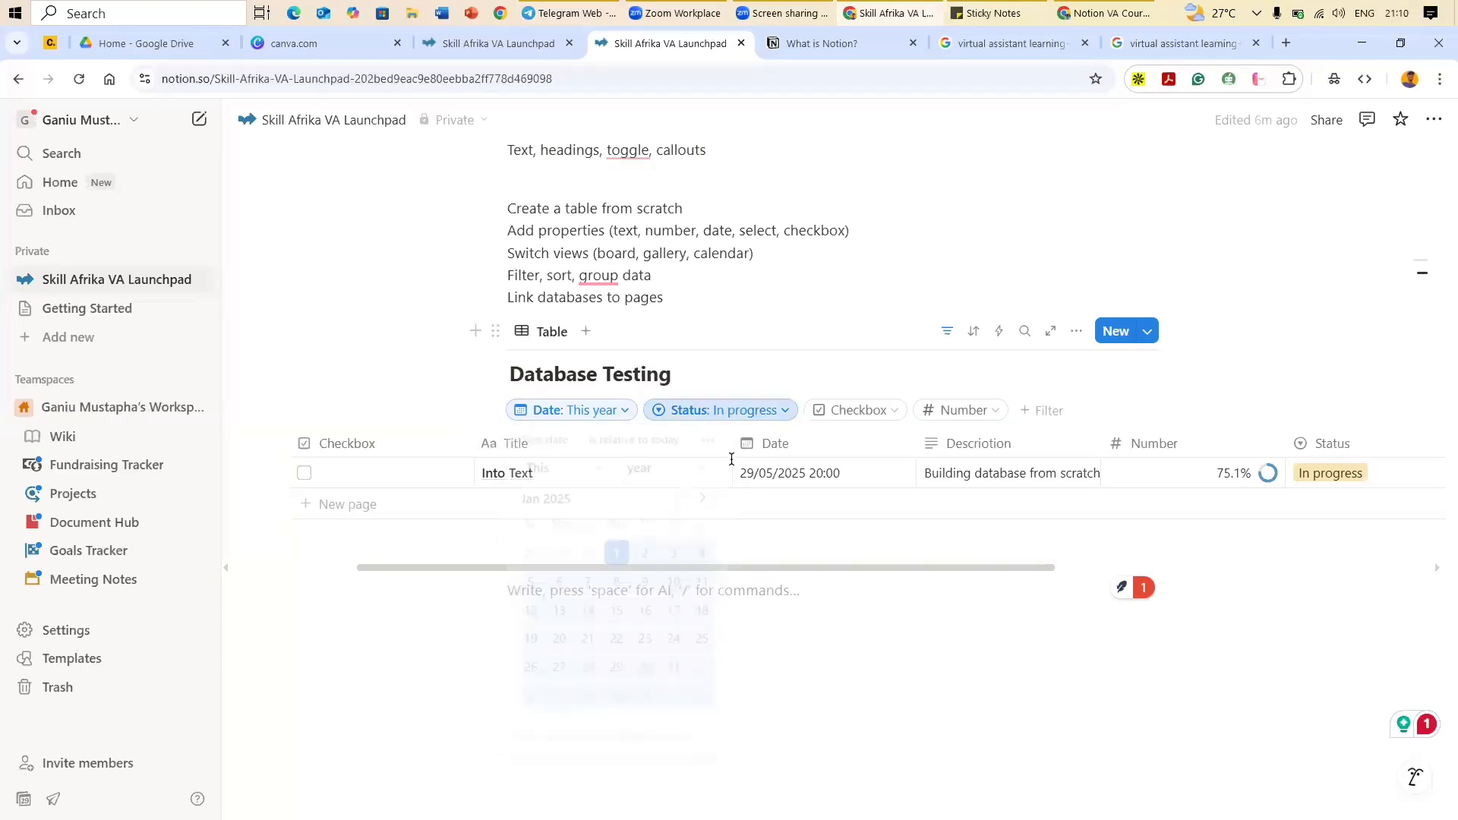
pyautogui.press('BackSpace')
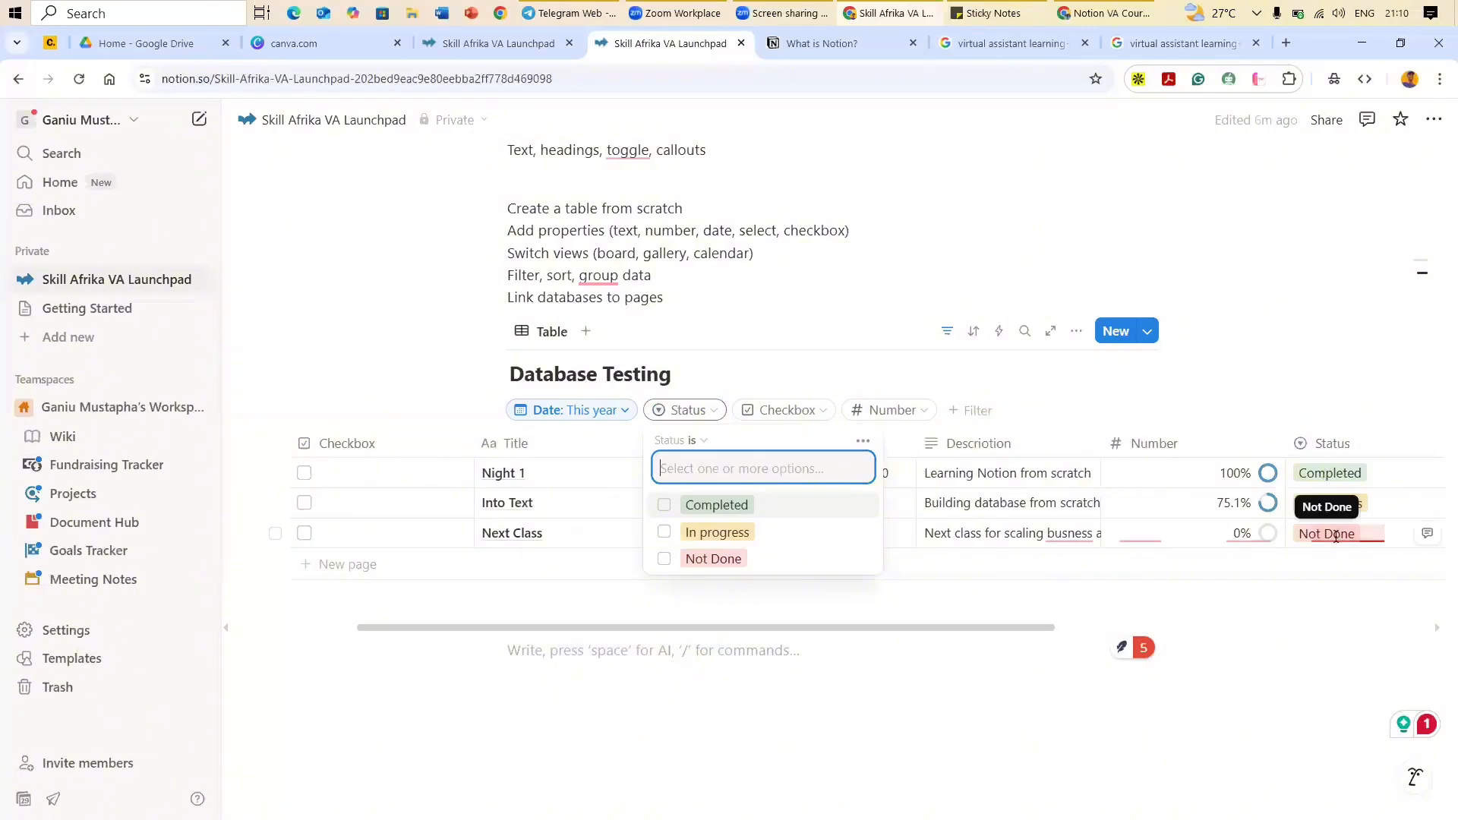
pyautogui.click(1336, 536)
pyautogui.click(1262, 623)
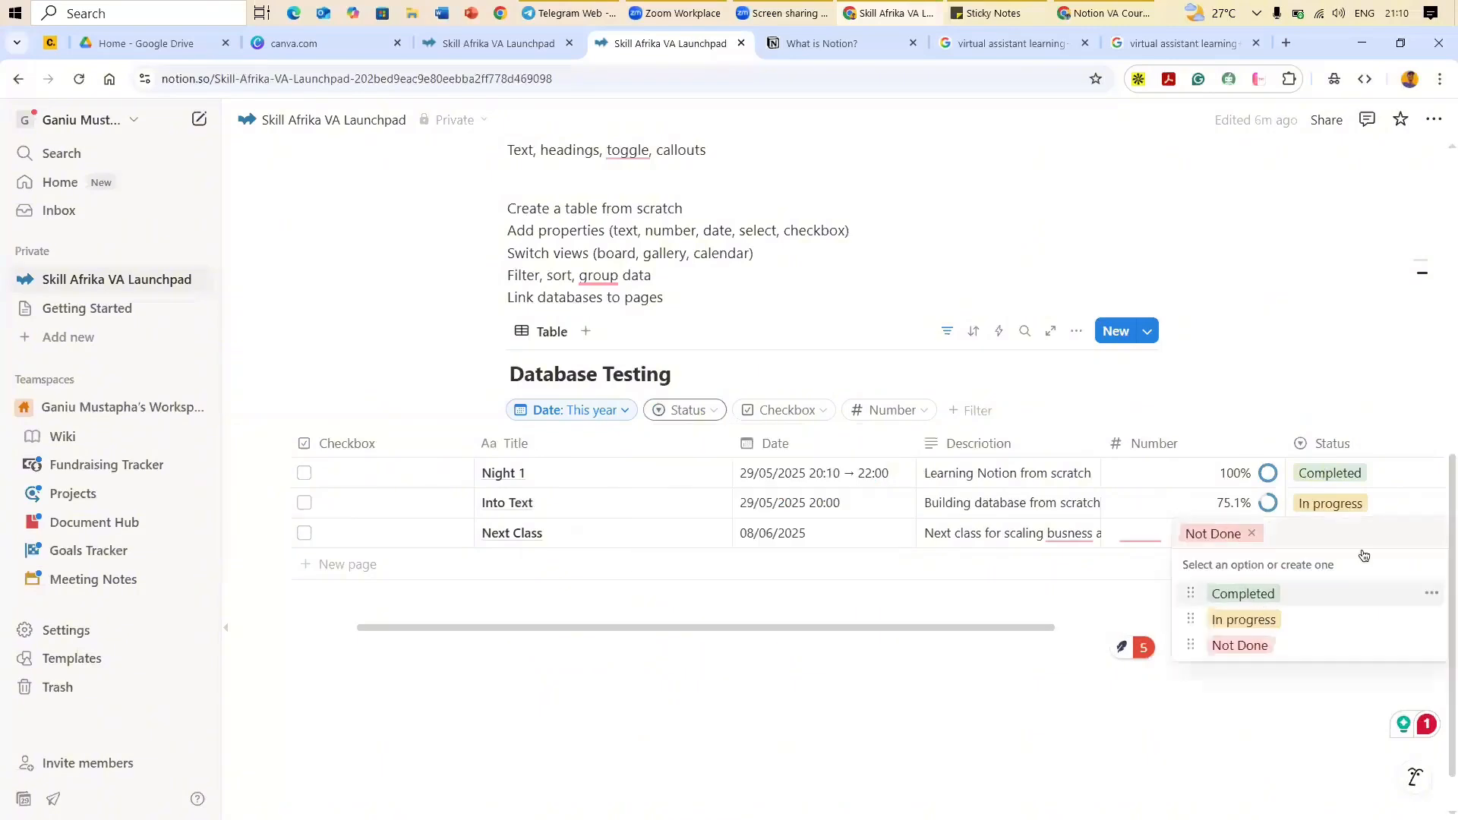
pyautogui.click(461, 670)
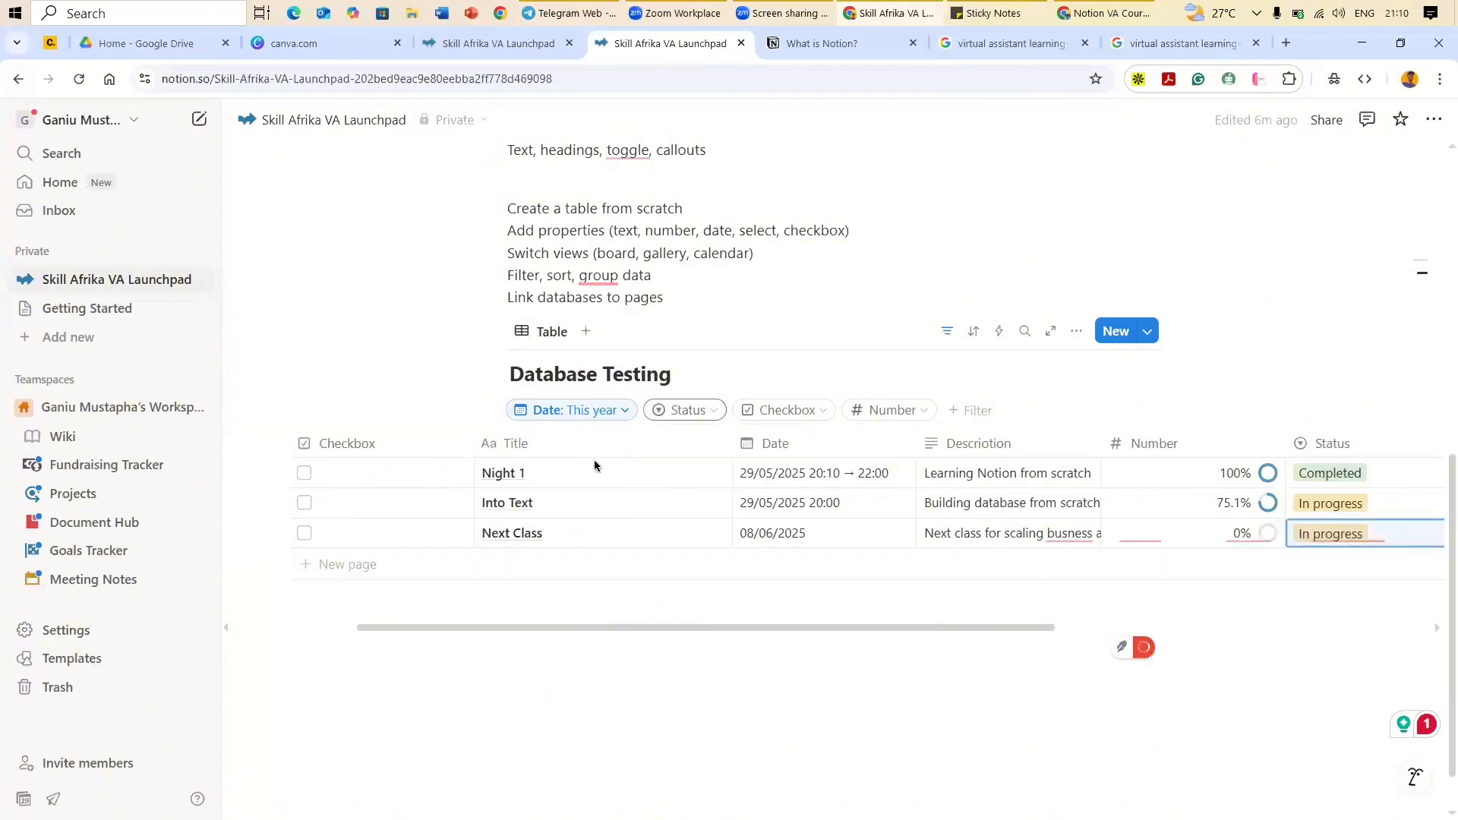
# Step: Filter the table by the In progress status alongside the this year Date filter
pyautogui.click(706, 414)
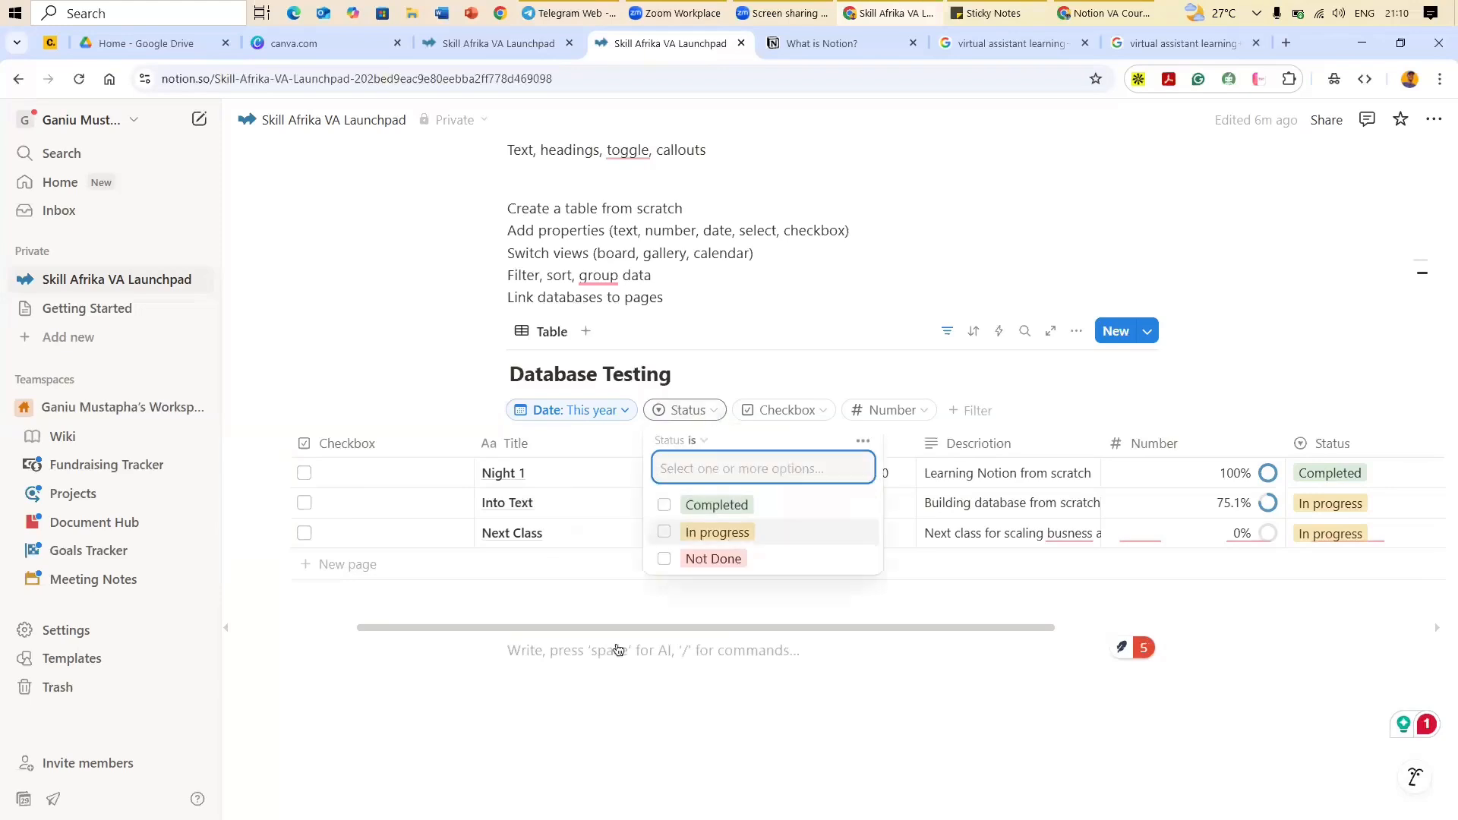
pyautogui.click(581, 416)
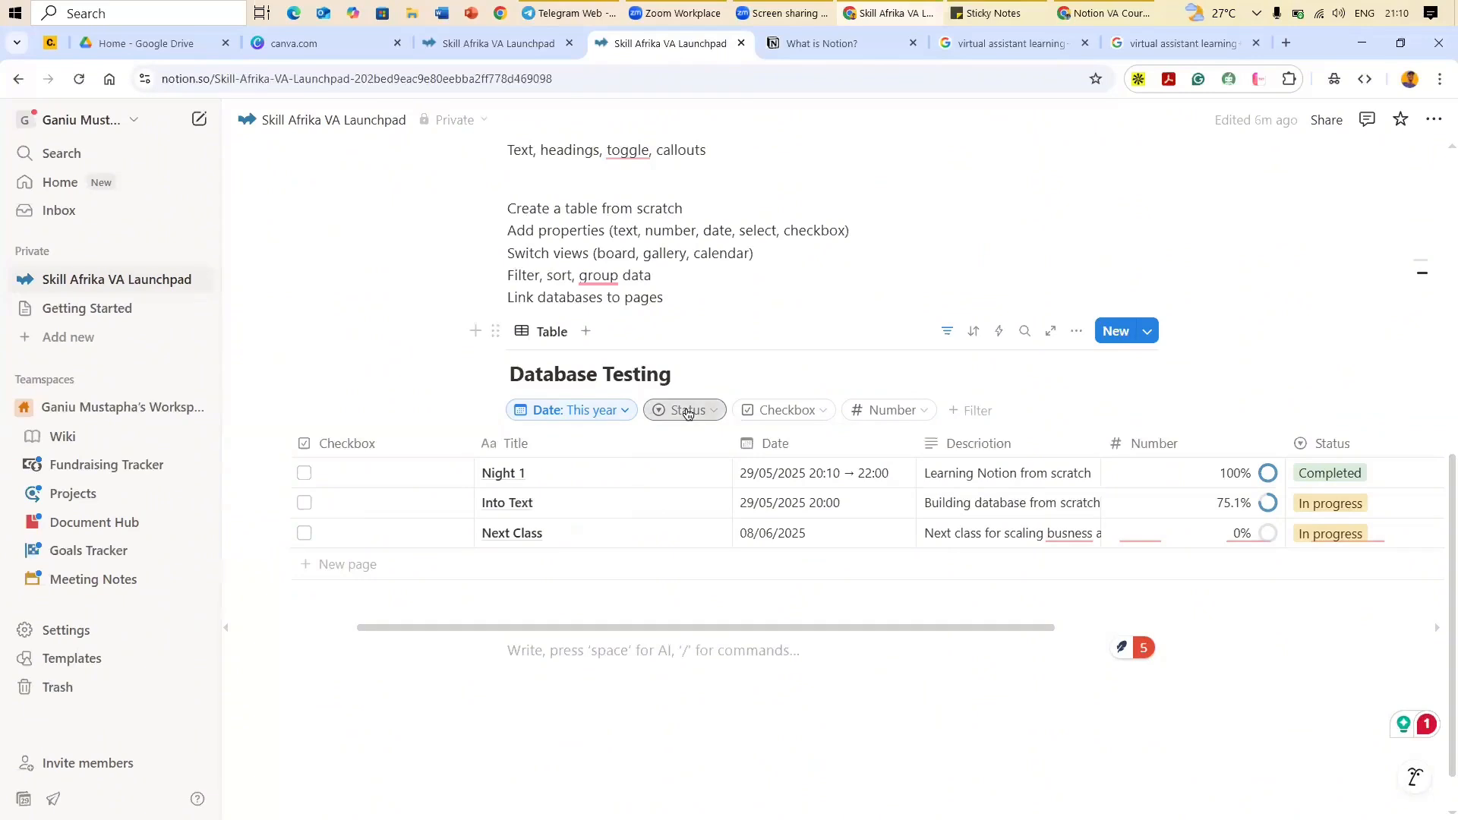
pyautogui.click(687, 414)
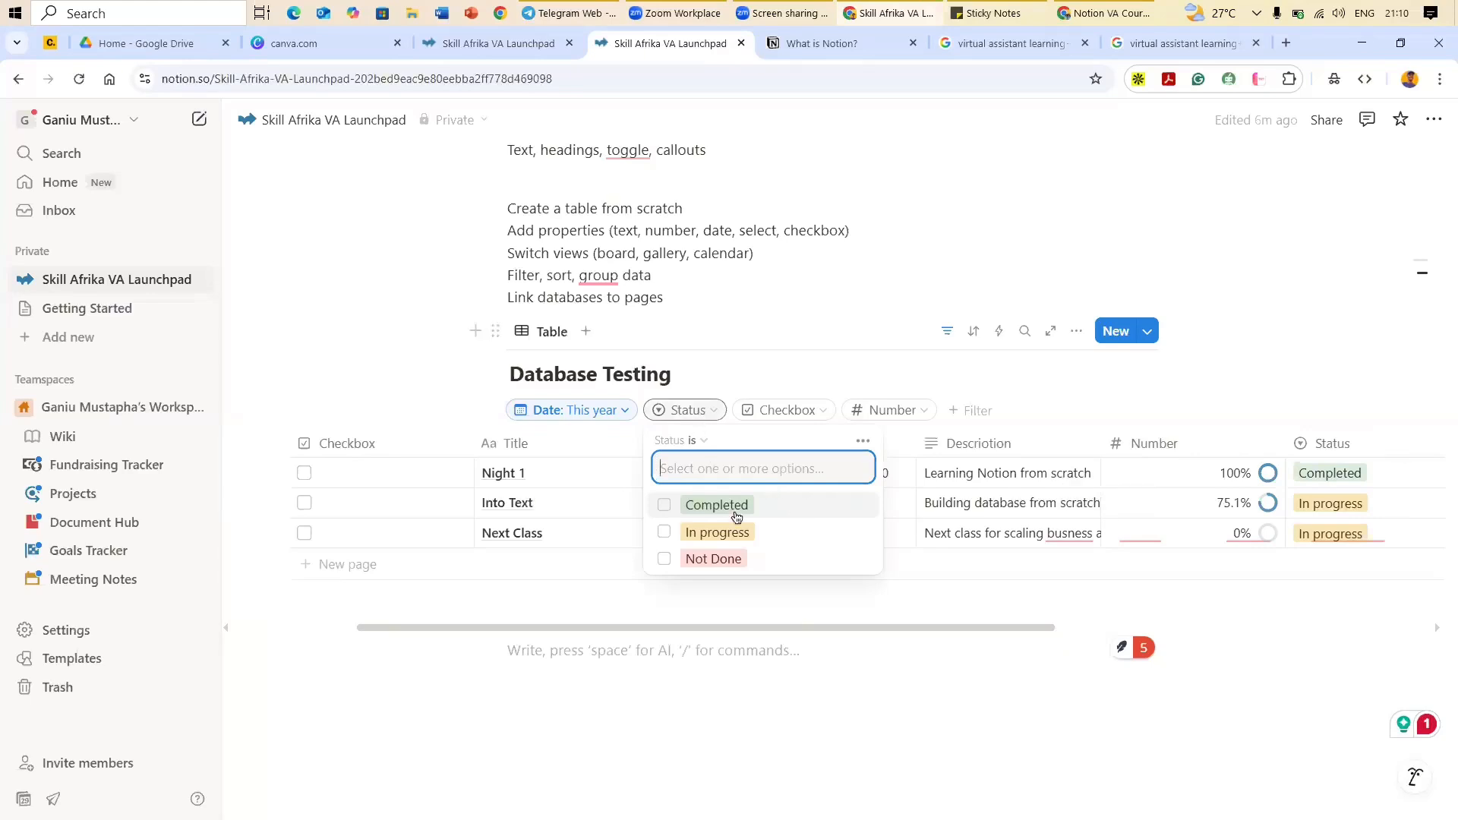
pyautogui.click(664, 532)
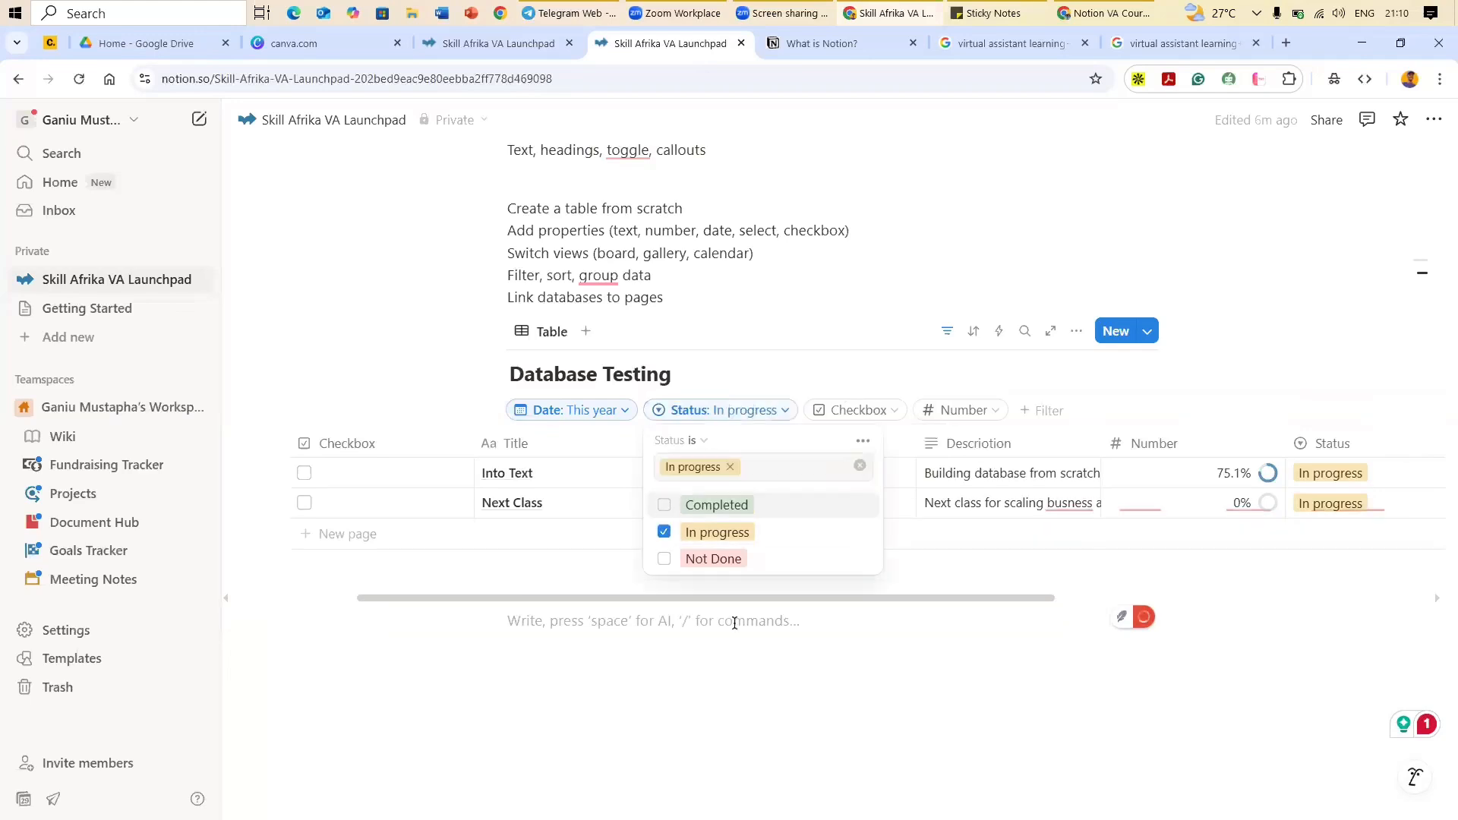
pyautogui.click(734, 622)
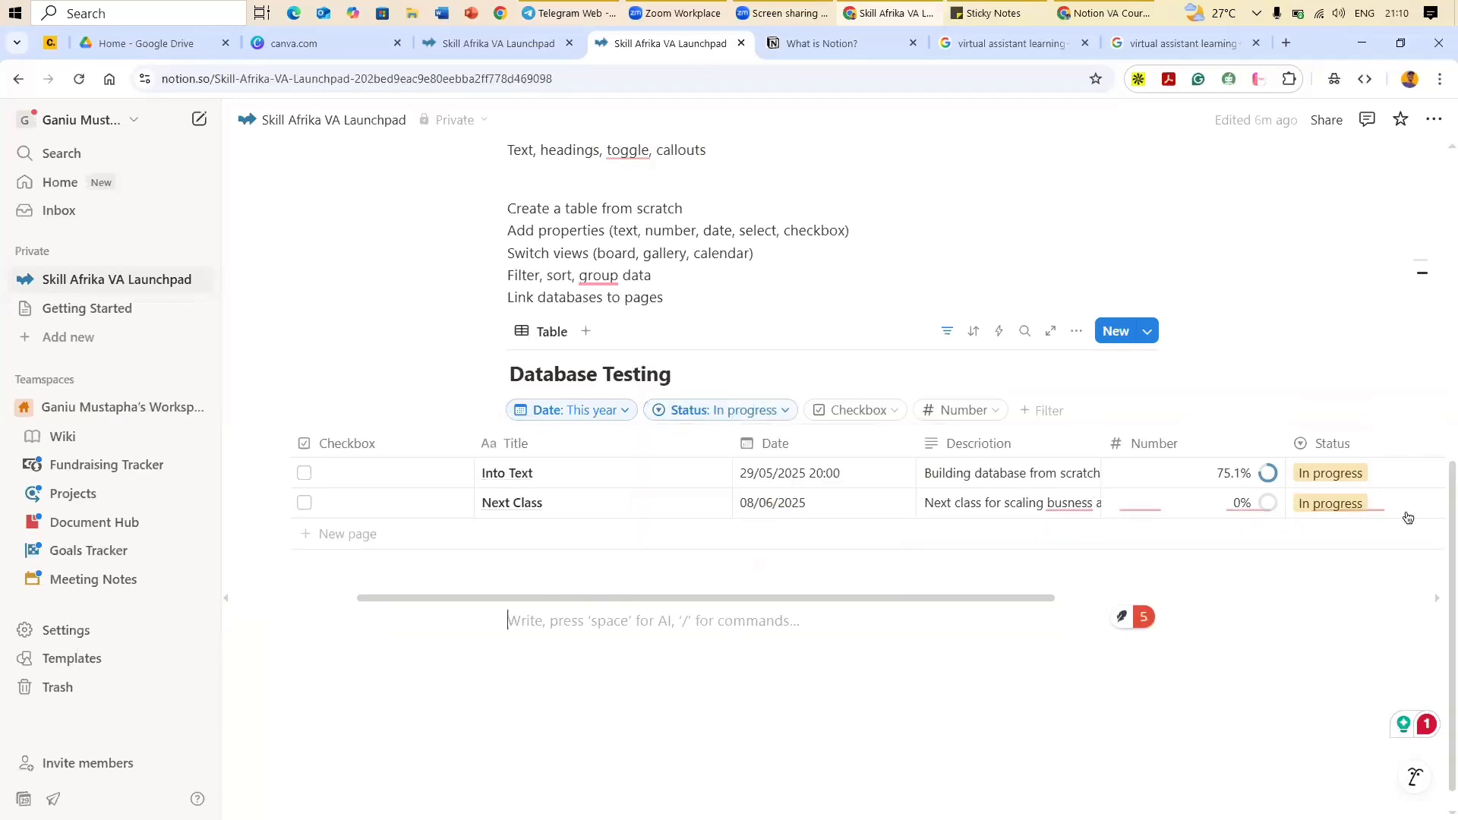
# Step: Keep the equals comparison in the Number filter and remove In progress from the Status filter
pyautogui.click(991, 411)
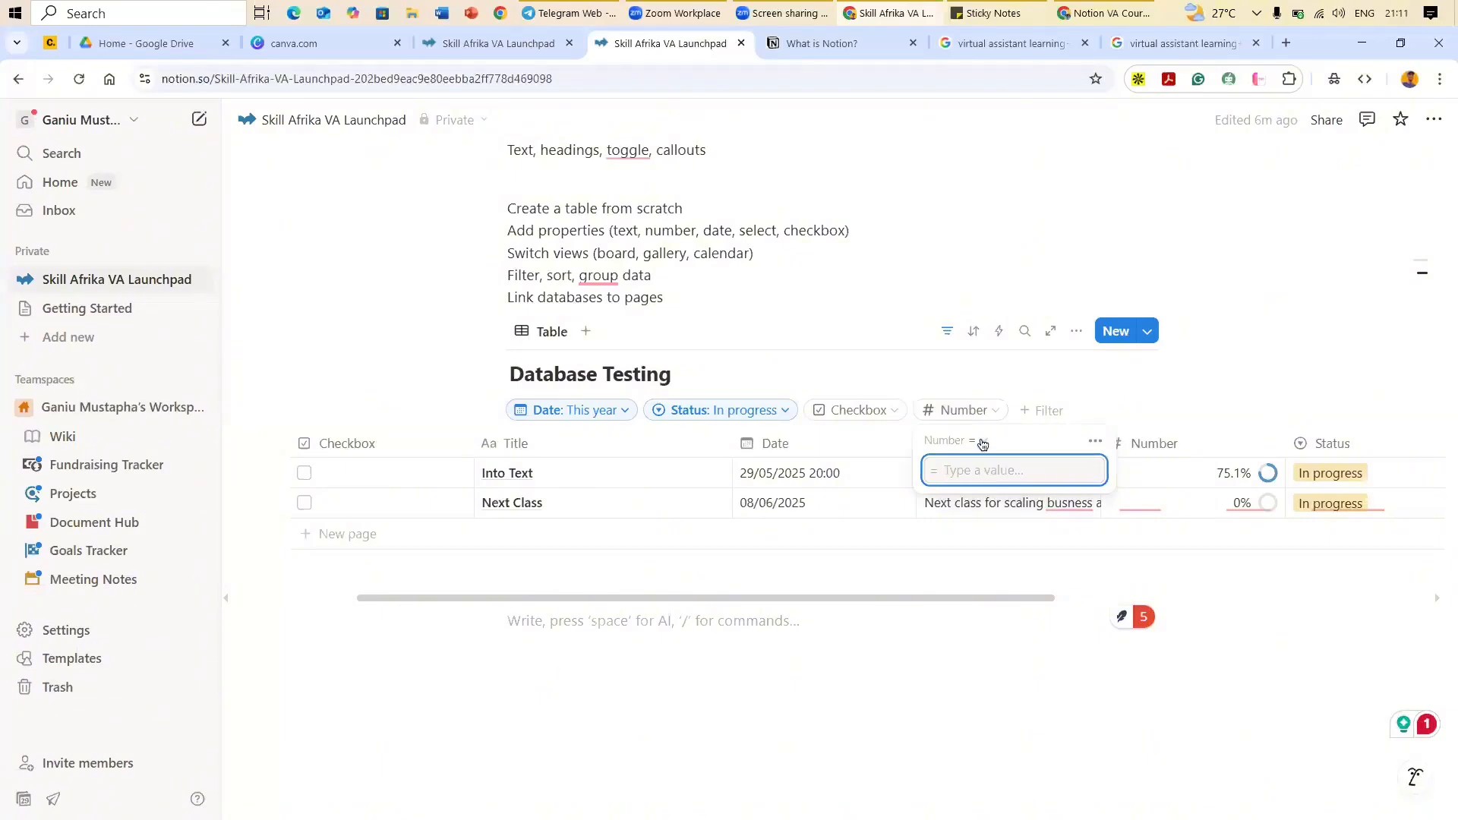
pyautogui.click(981, 442)
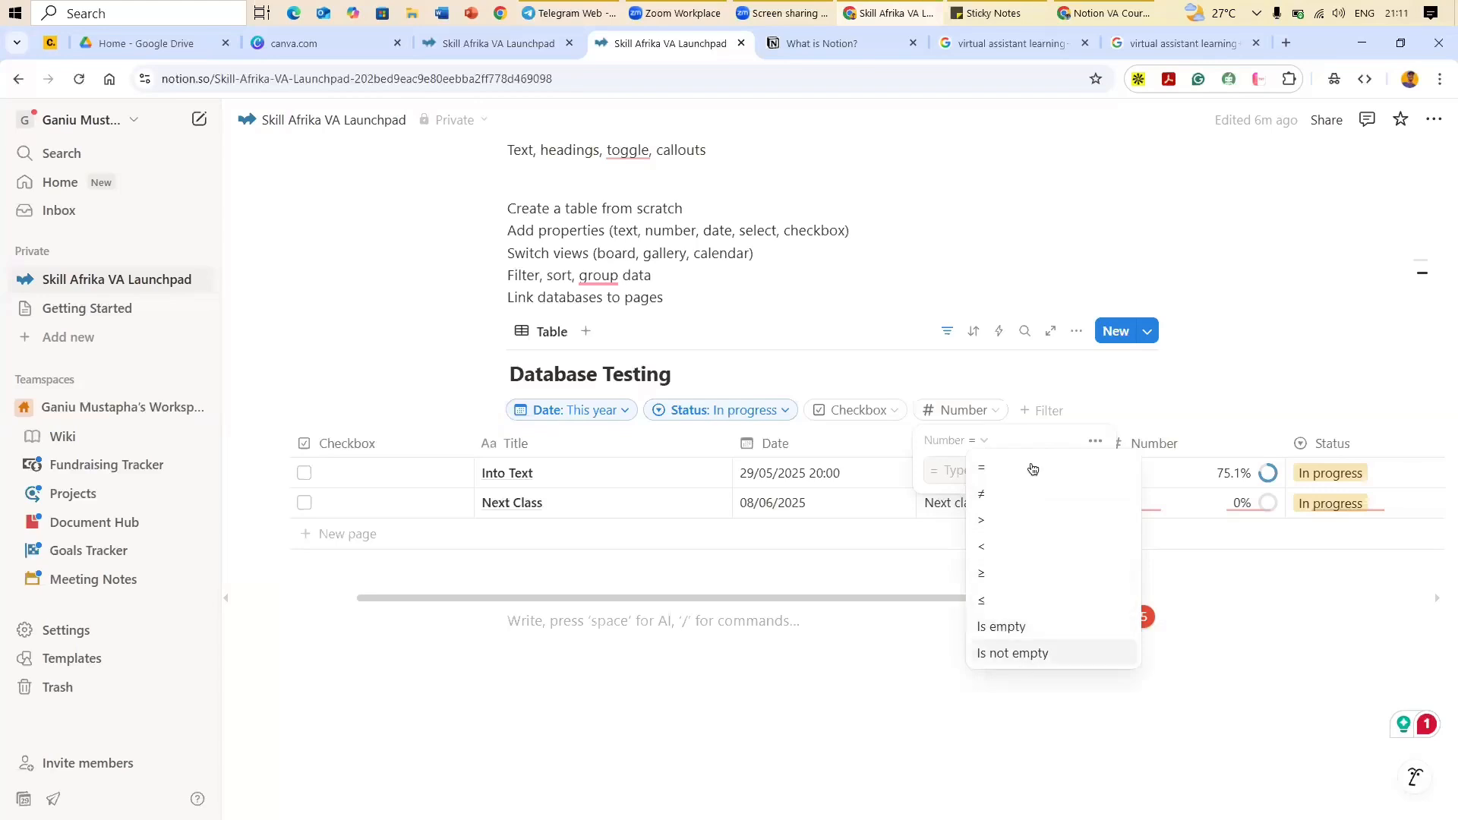
pyautogui.click(980, 471)
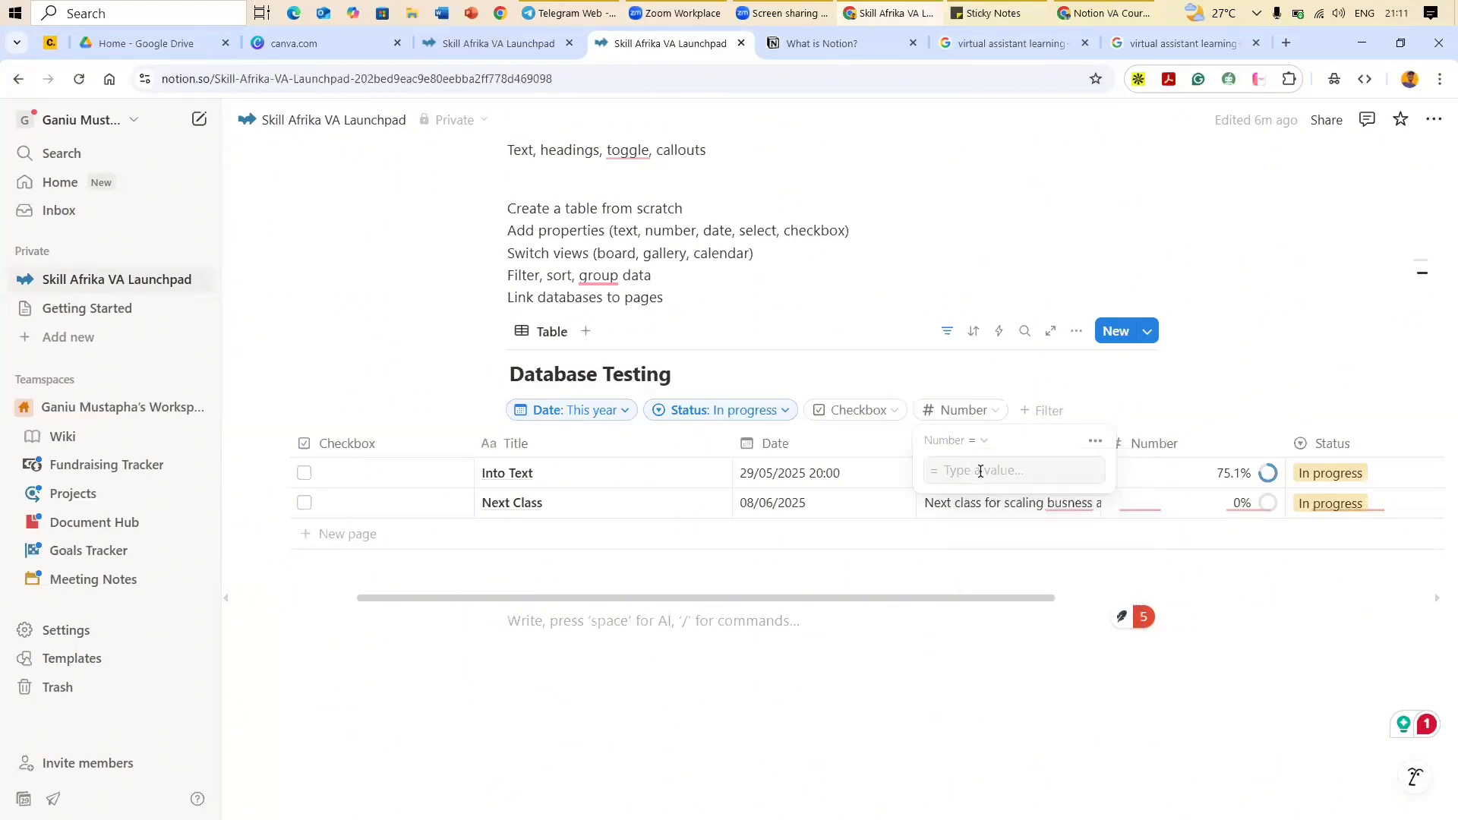
pyautogui.click(979, 470)
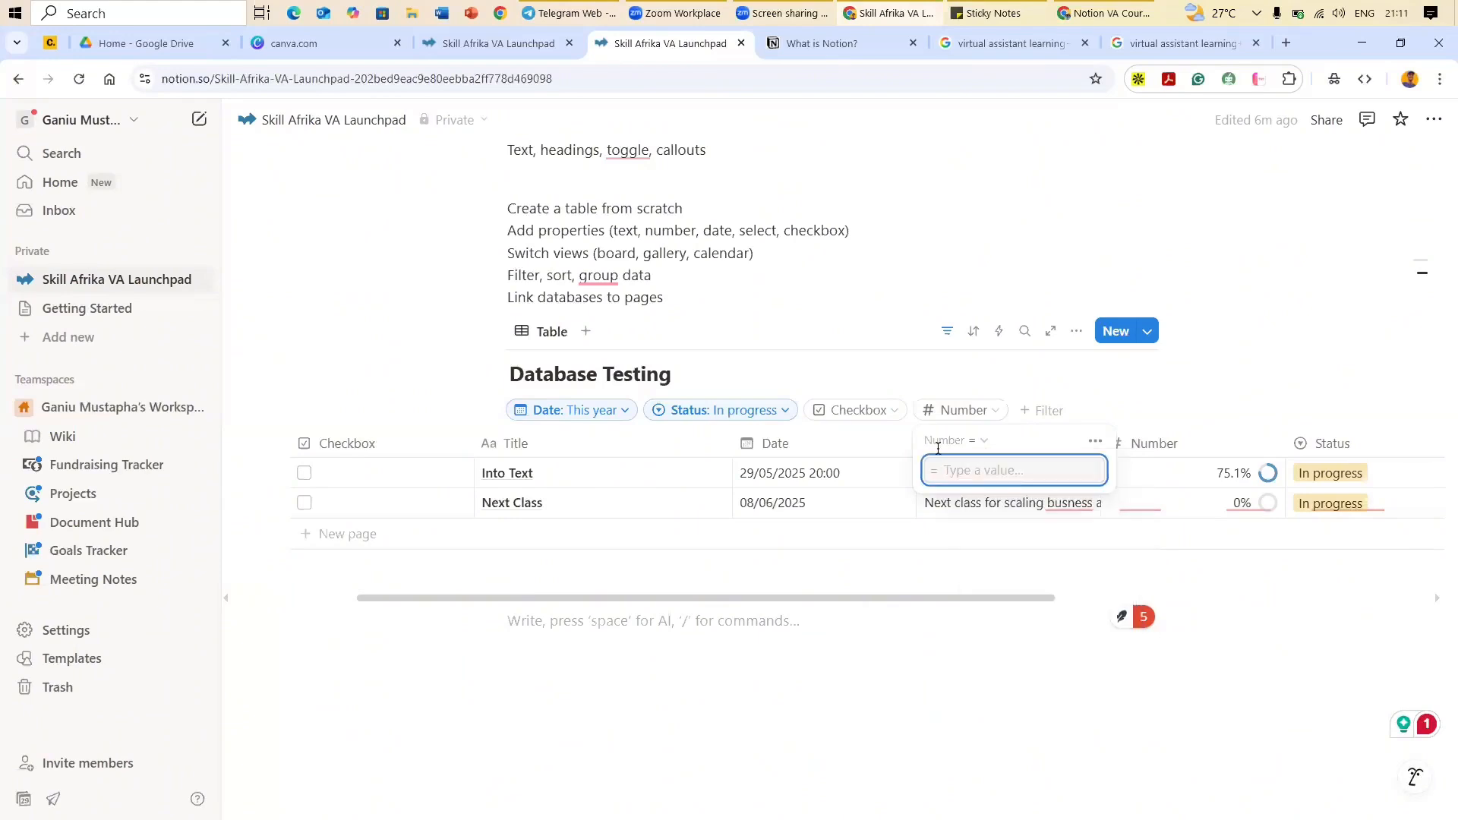
pyautogui.click(782, 412)
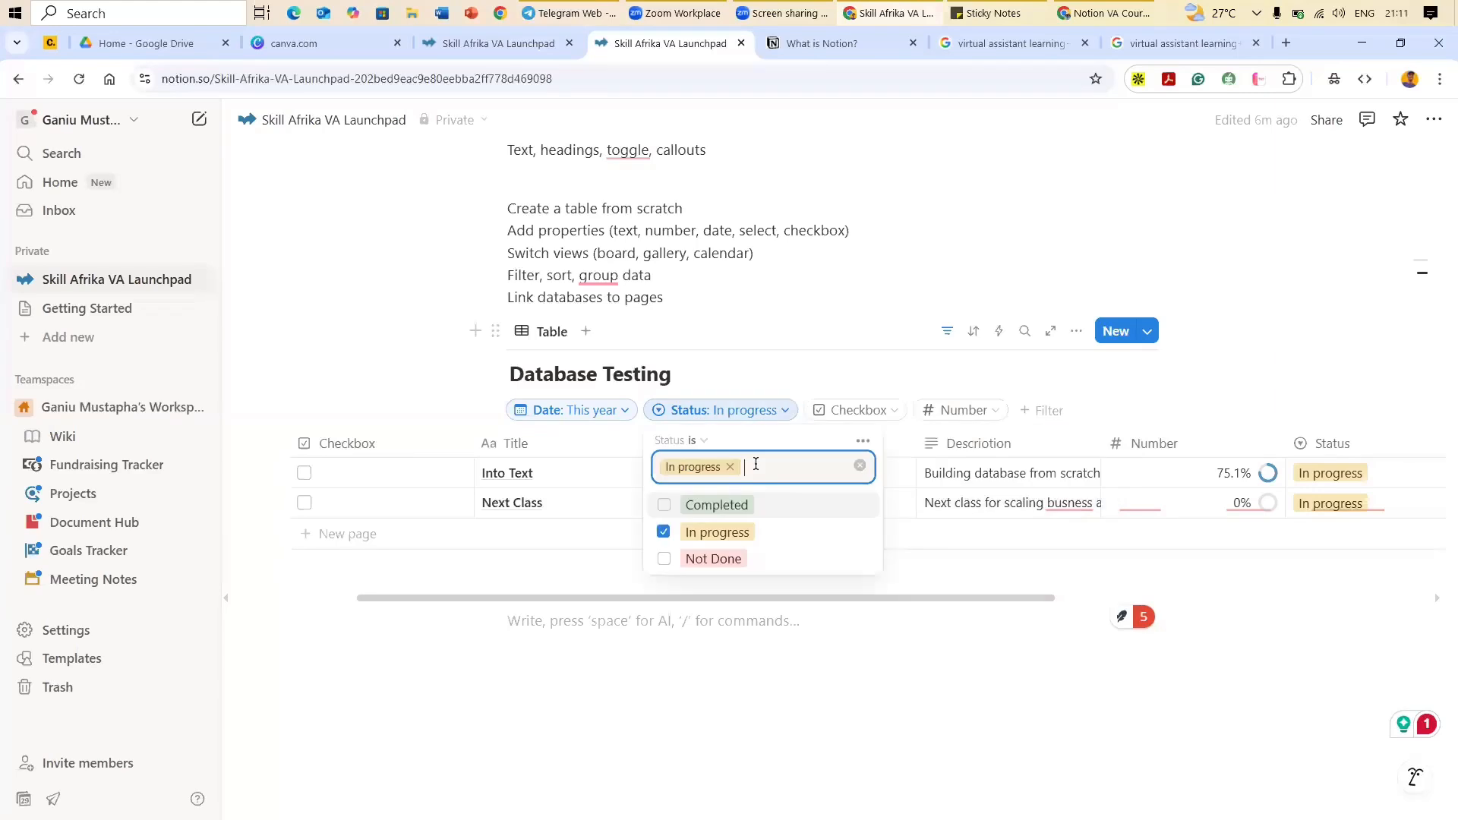
pyautogui.click(729, 469)
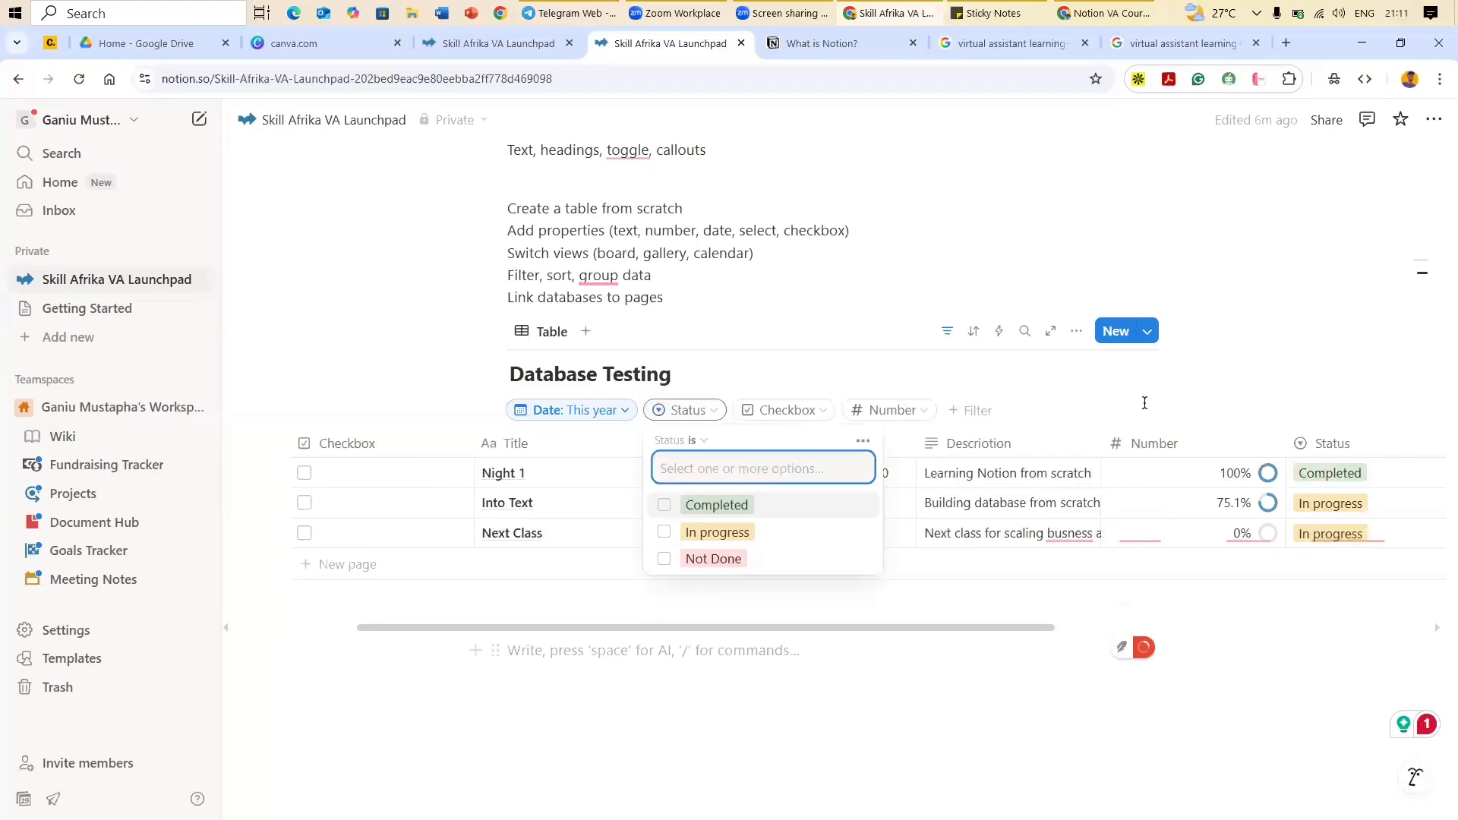
pyautogui.press('Escape')
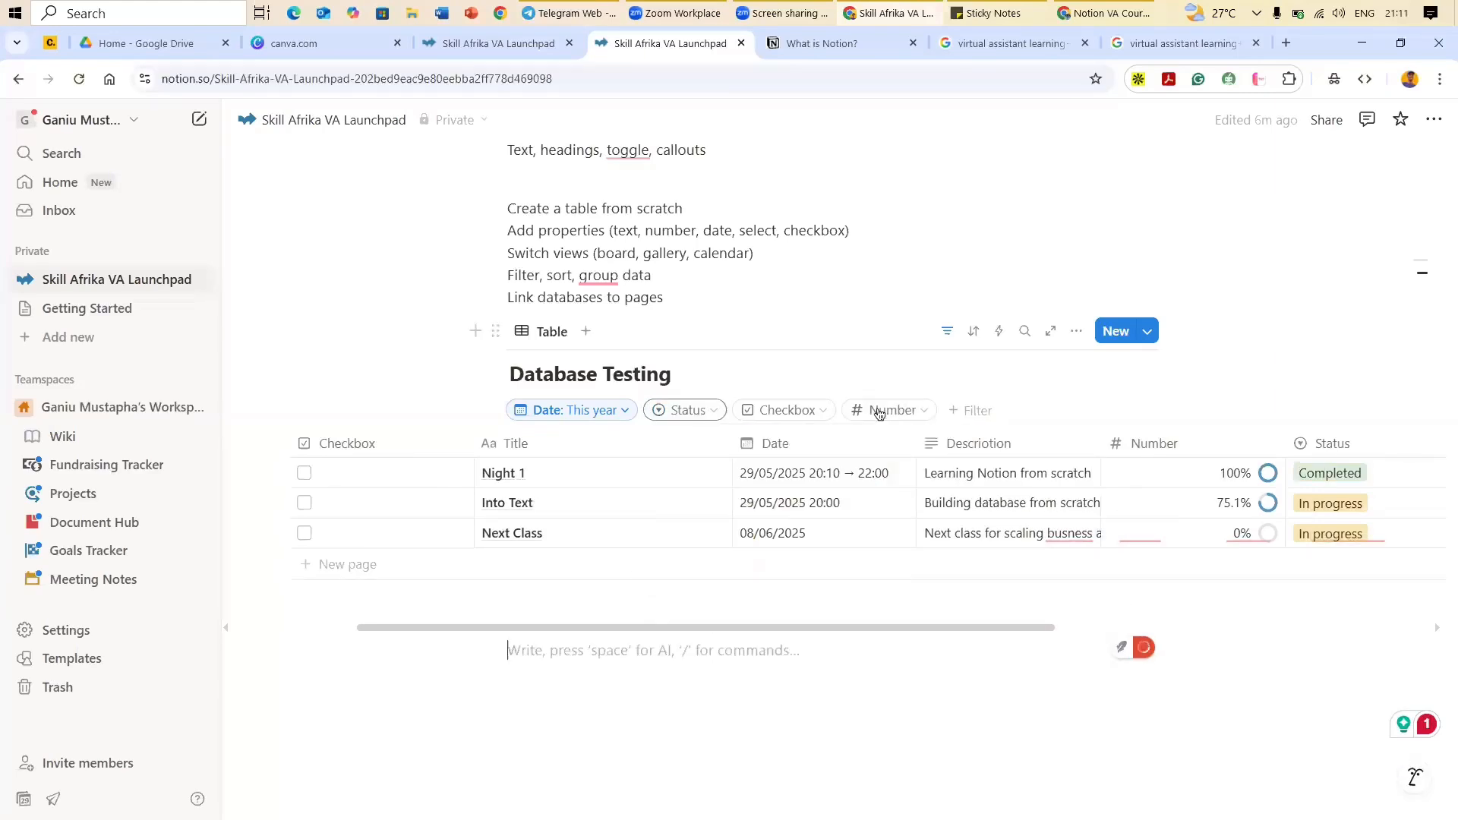
# Step: Try filtering the table by Number equal to 75.1%, and clear the value again
pyautogui.click(914, 409)
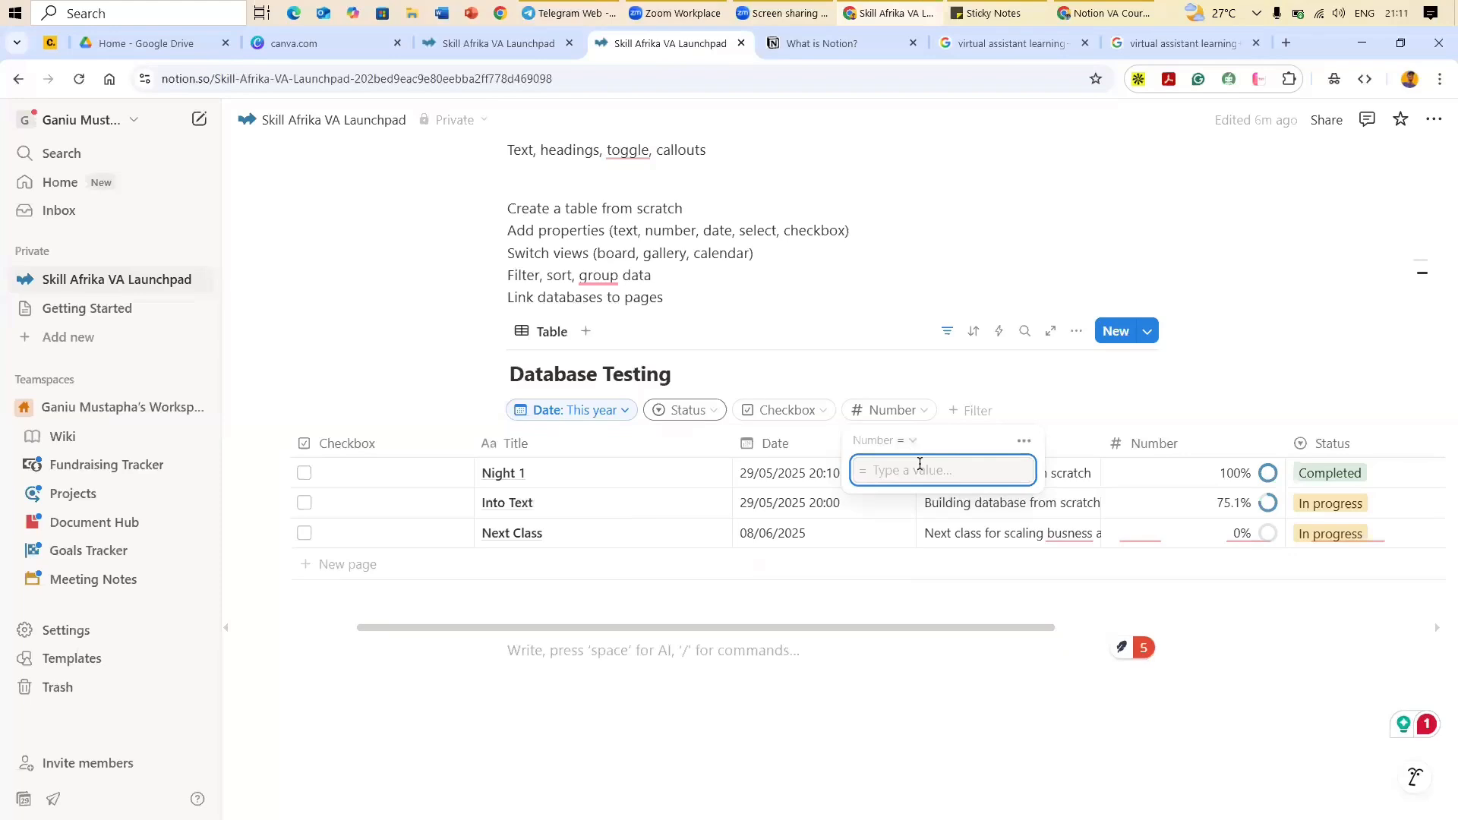
pyautogui.write('7')
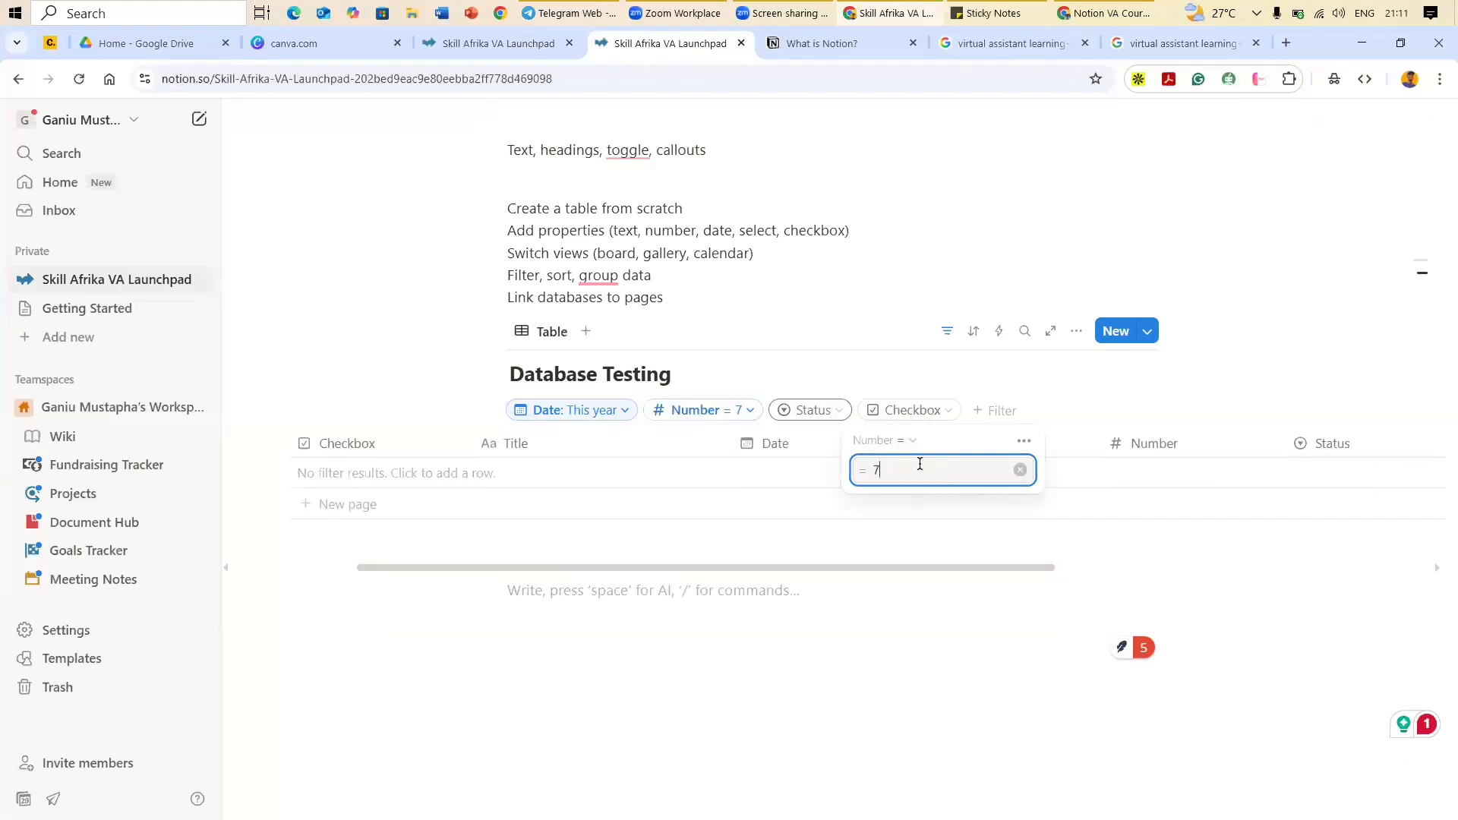
pyautogui.write('5.1')
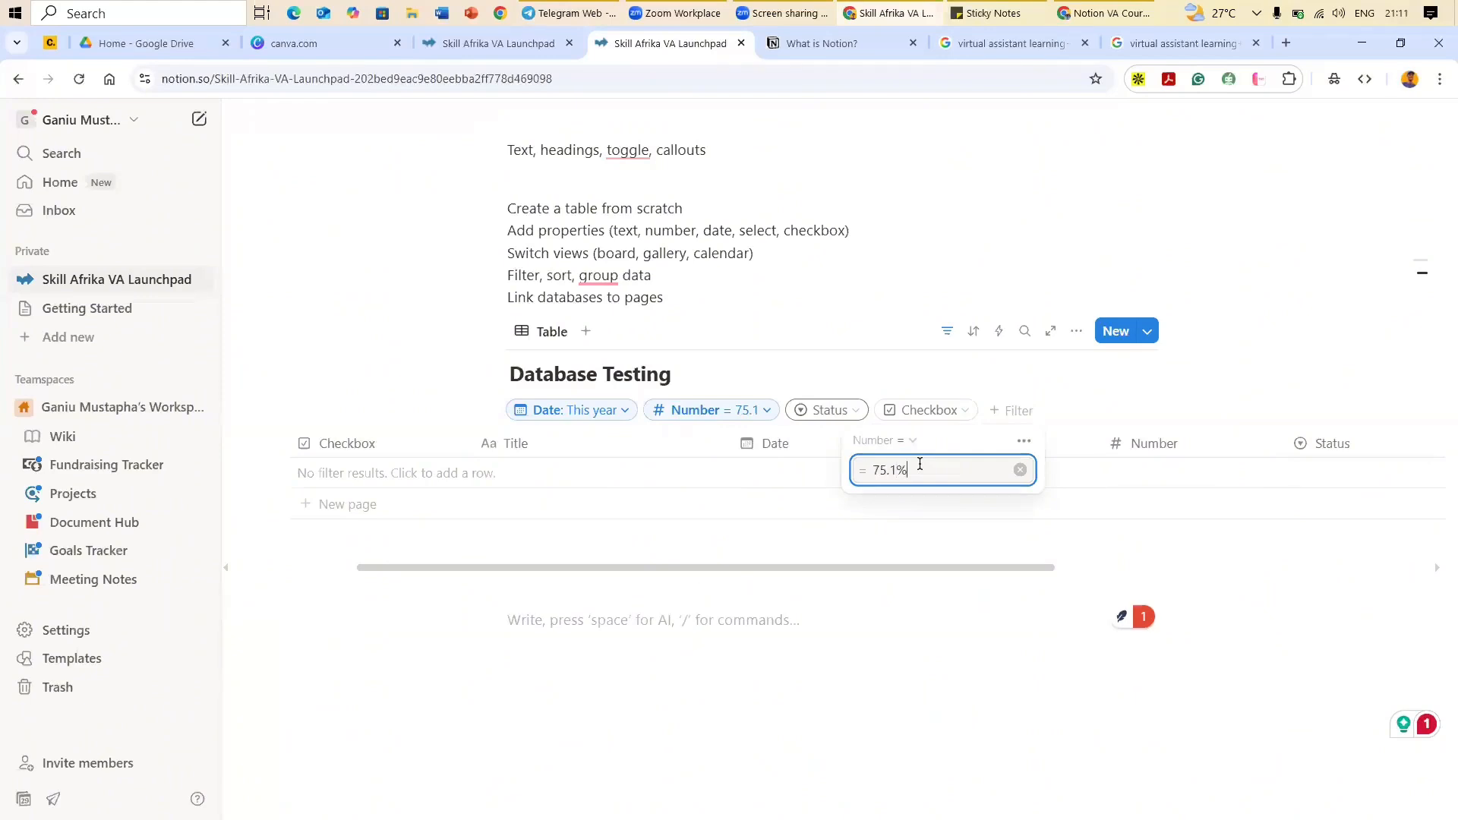
pyautogui.click(903, 444)
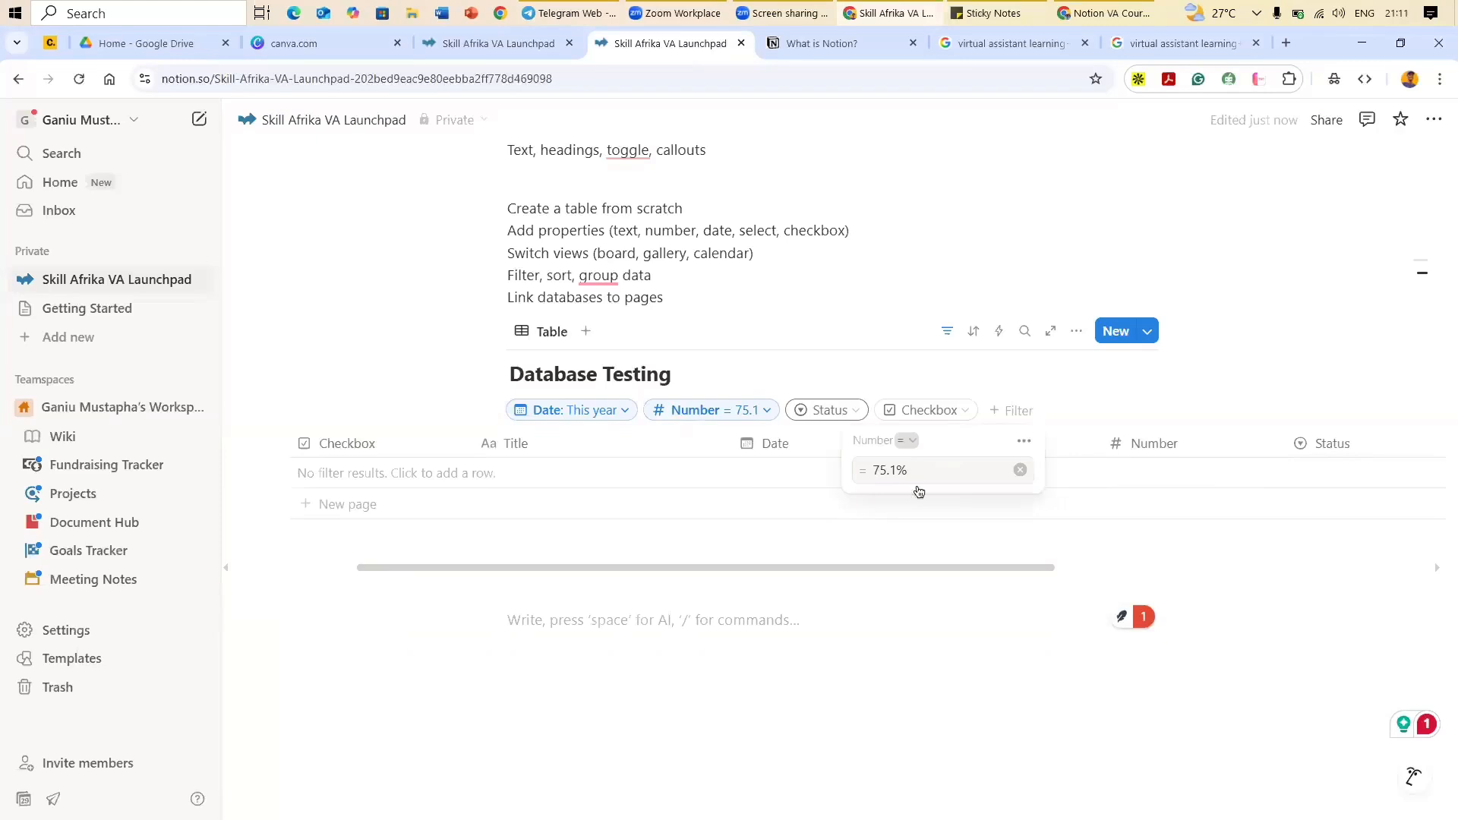
pyautogui.click(923, 463)
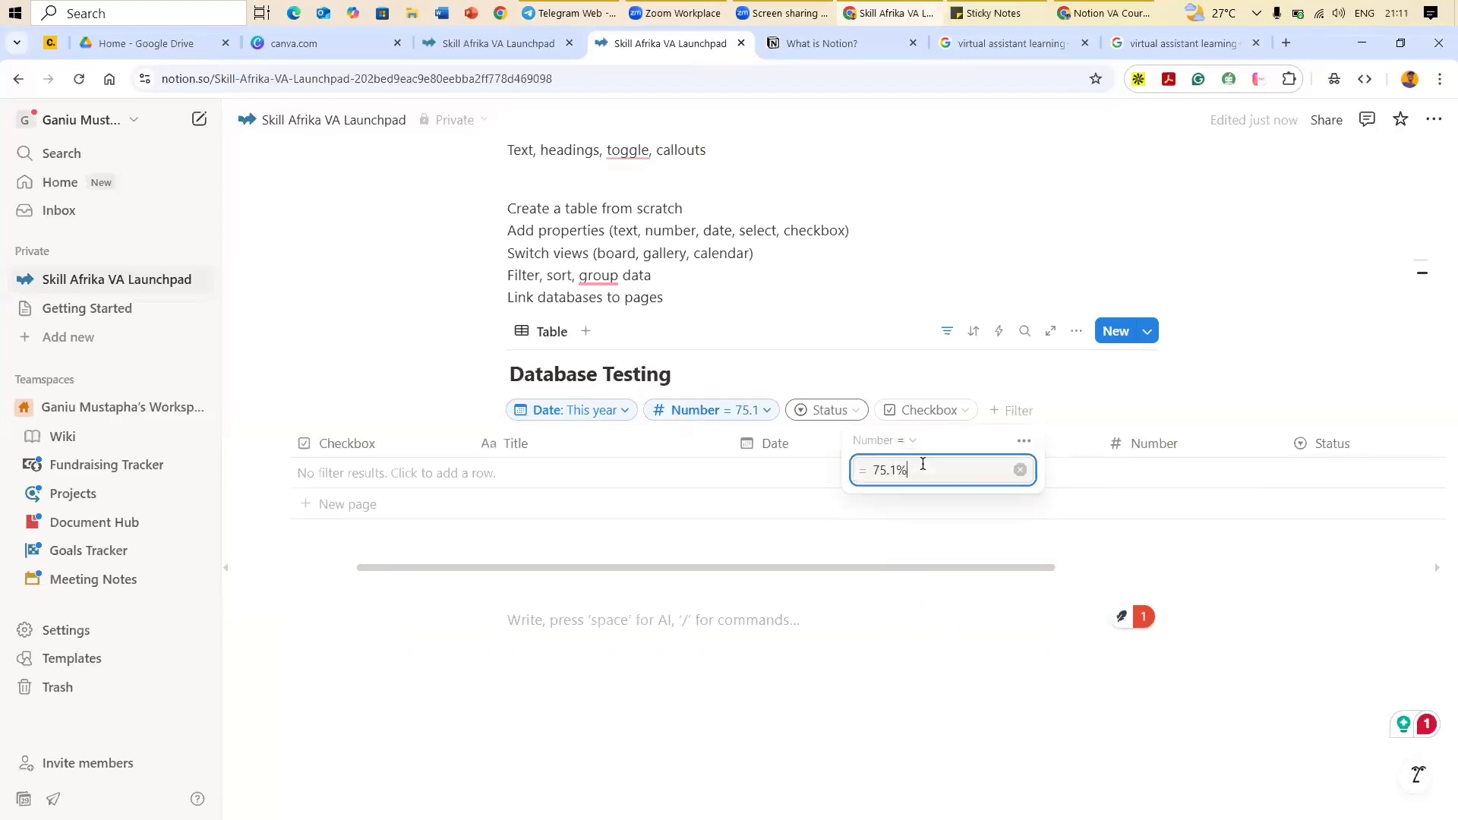
pyautogui.press('BackSpace')
pyautogui.press('BackSpace')
pyautogui.press('BackSpace')
pyautogui.press('BackSpace')
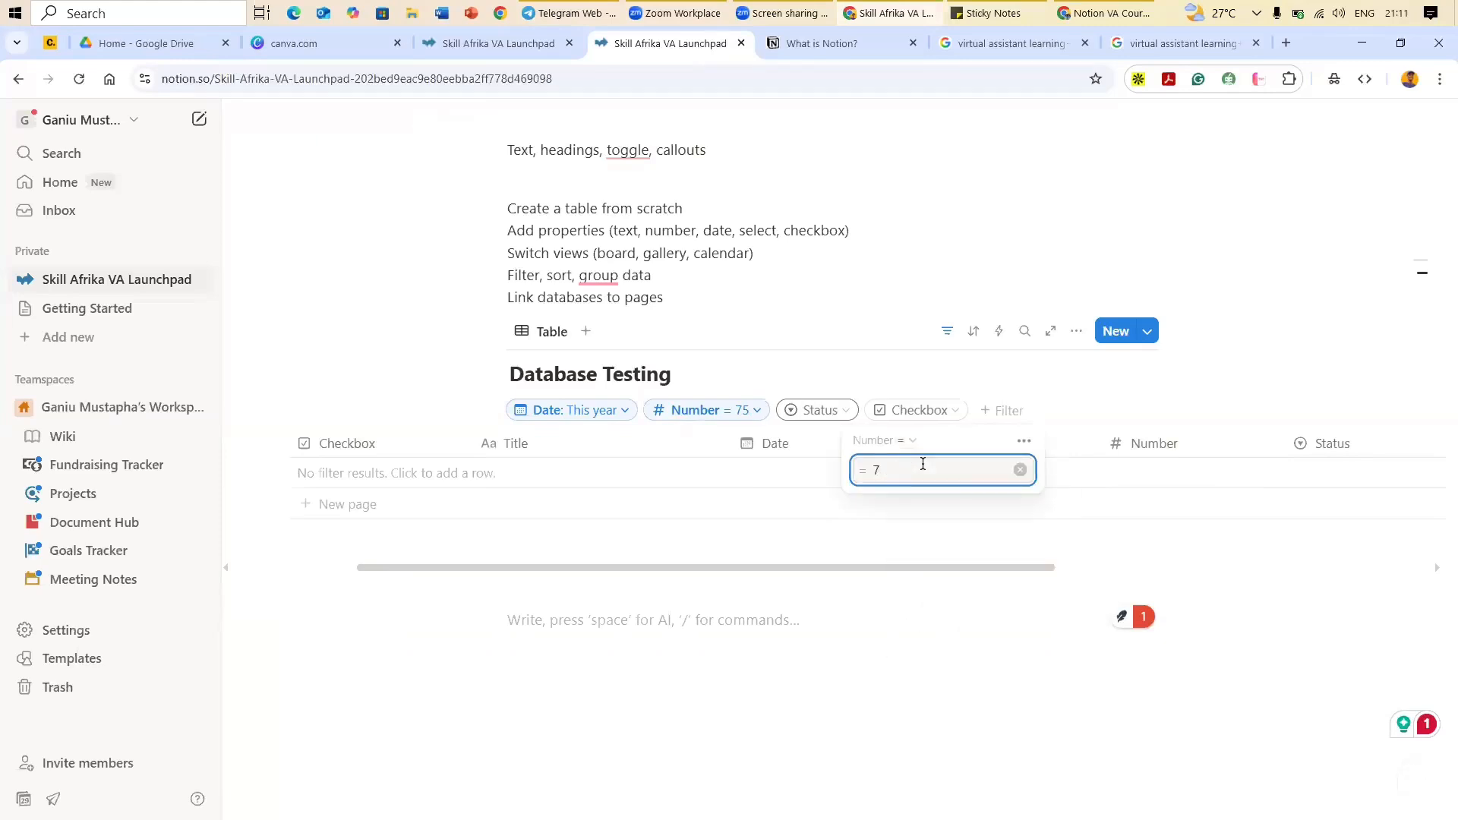
pyautogui.press('BackSpace')
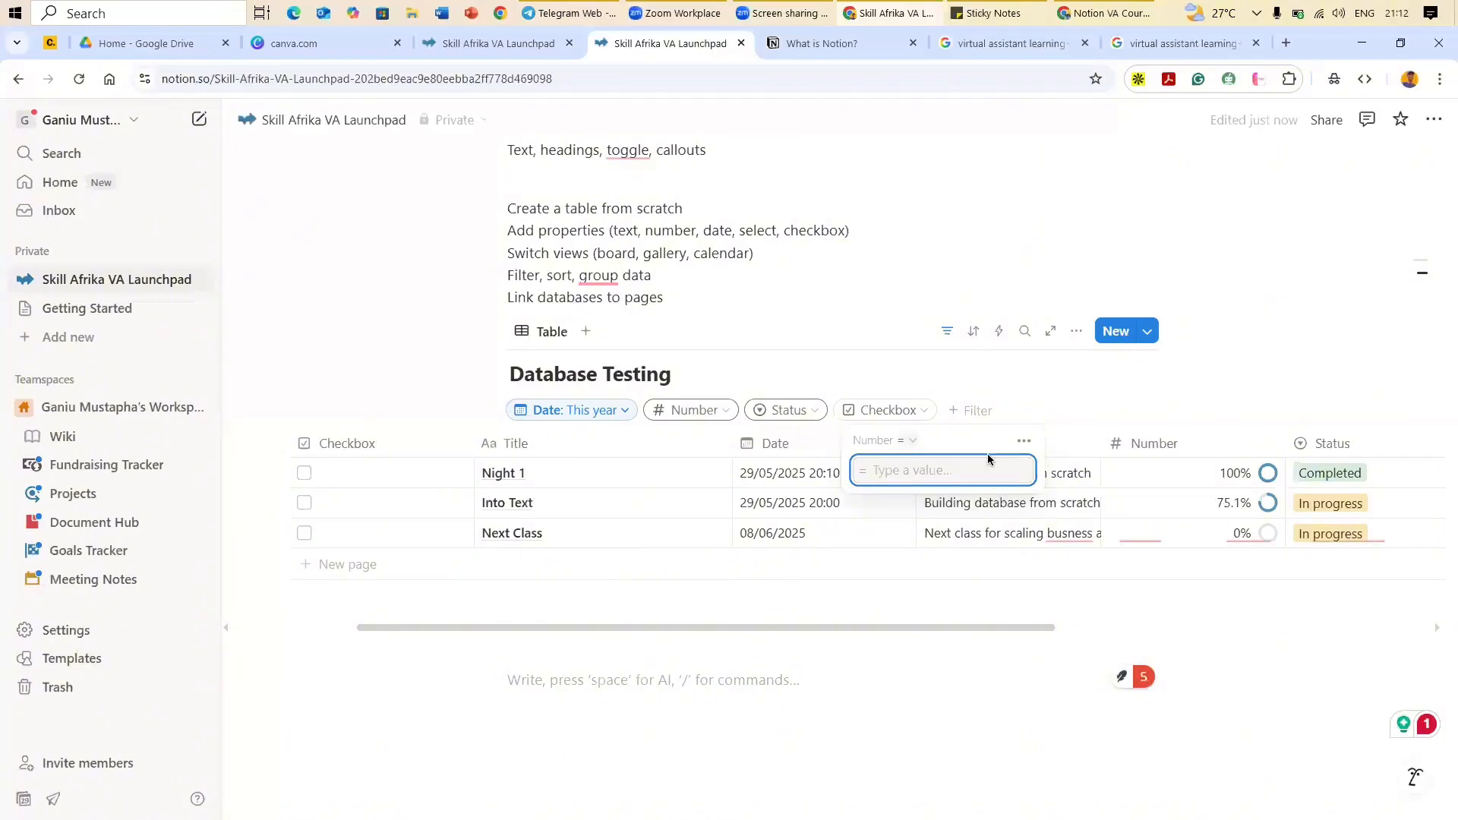
# Step: Set the Number filter to equal 100% and add a blank row under that filter
pyautogui.click(1027, 442)
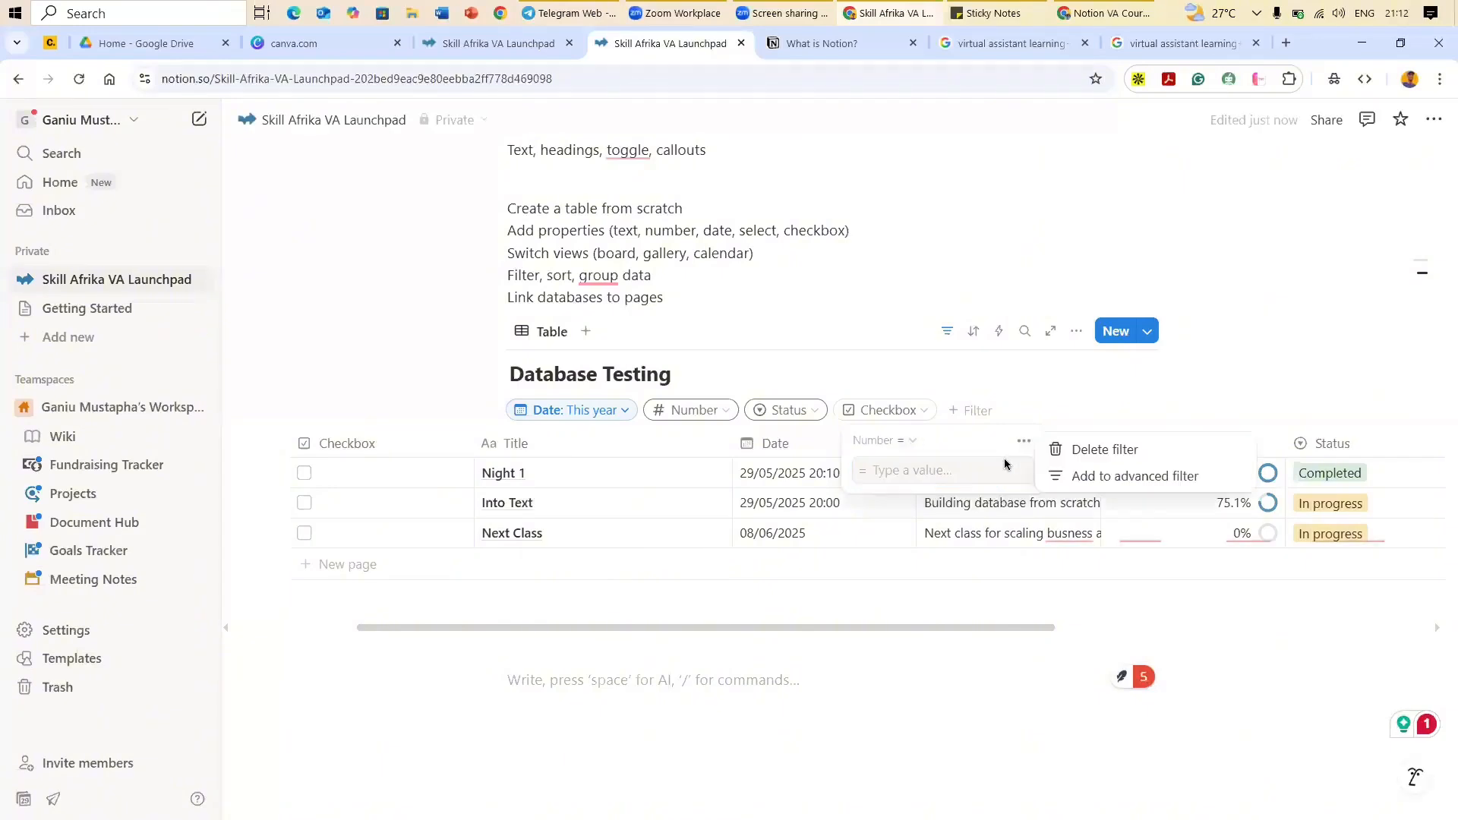
pyautogui.click(909, 440)
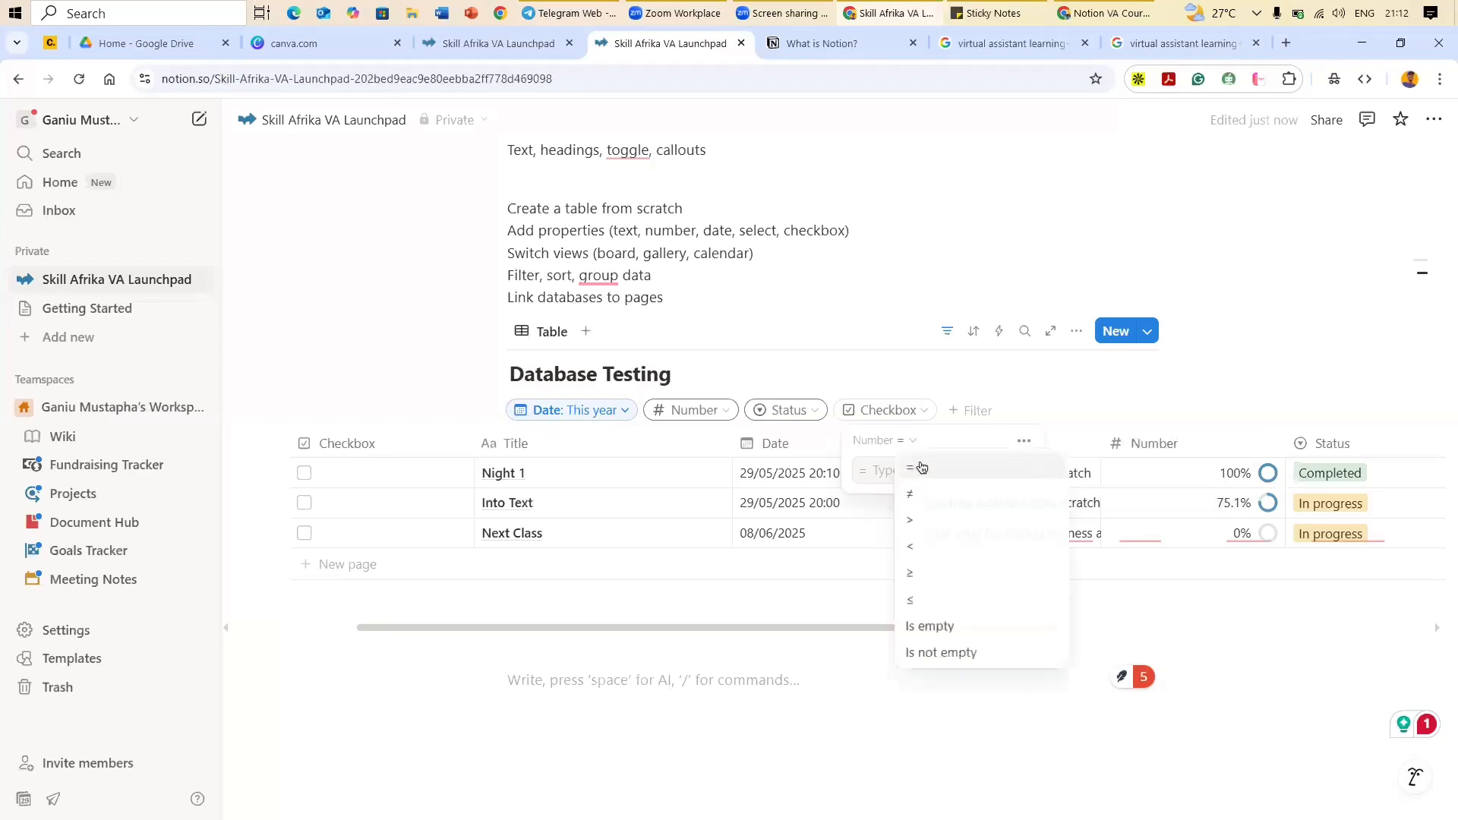
pyautogui.click(917, 463)
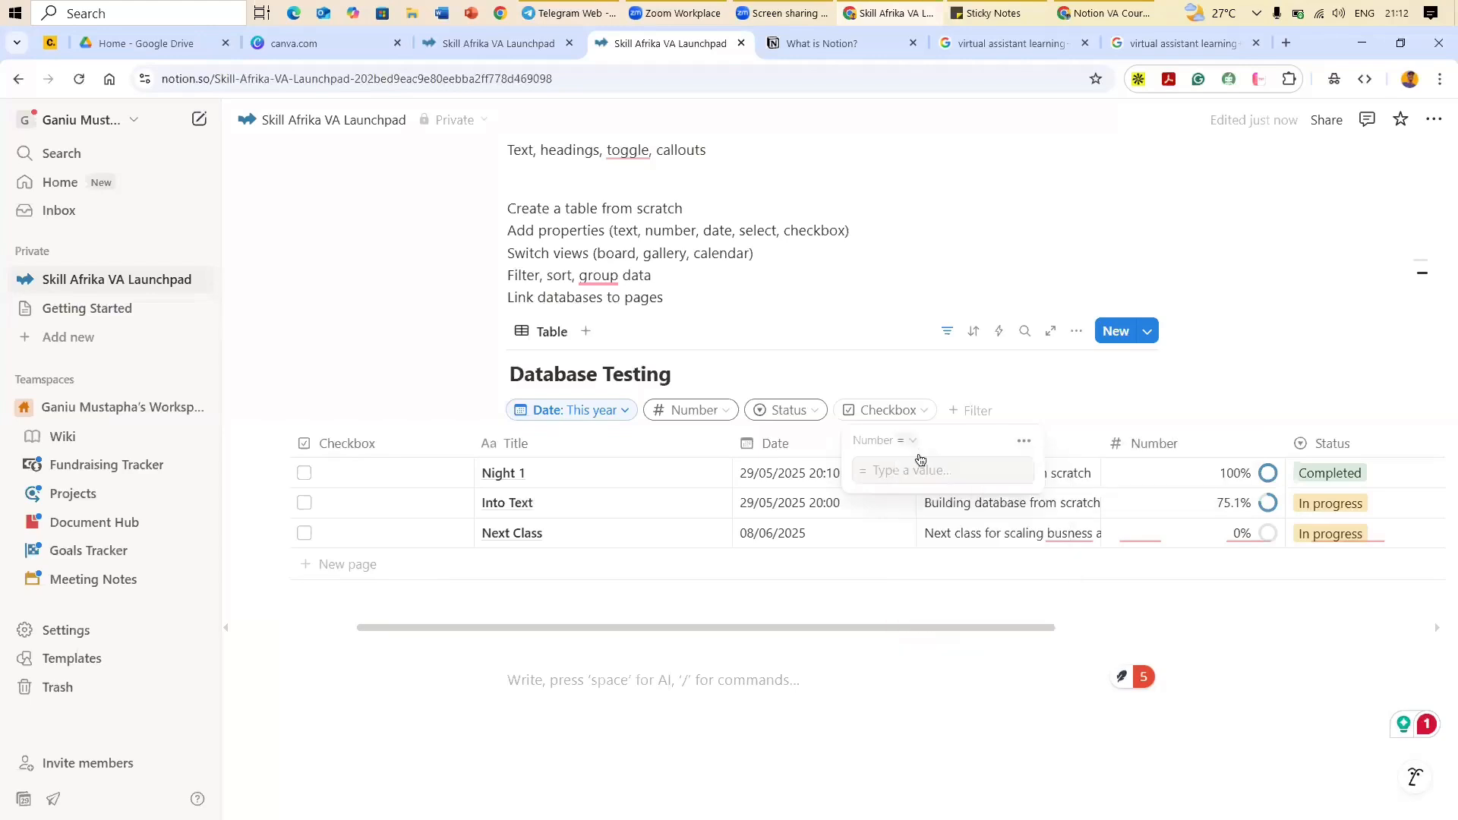
pyautogui.click(908, 441)
pyautogui.click(915, 465)
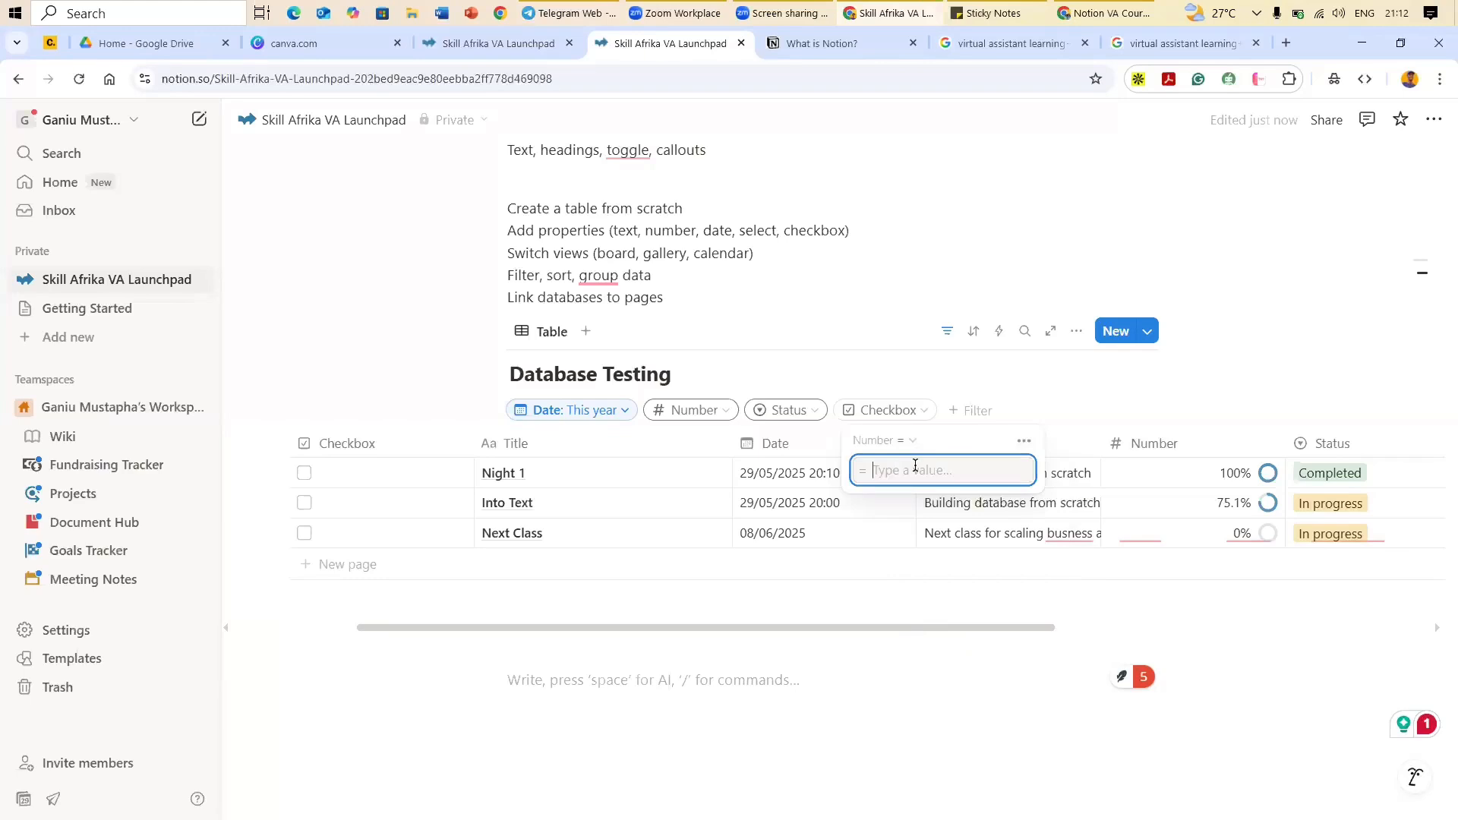
pyautogui.write('100')
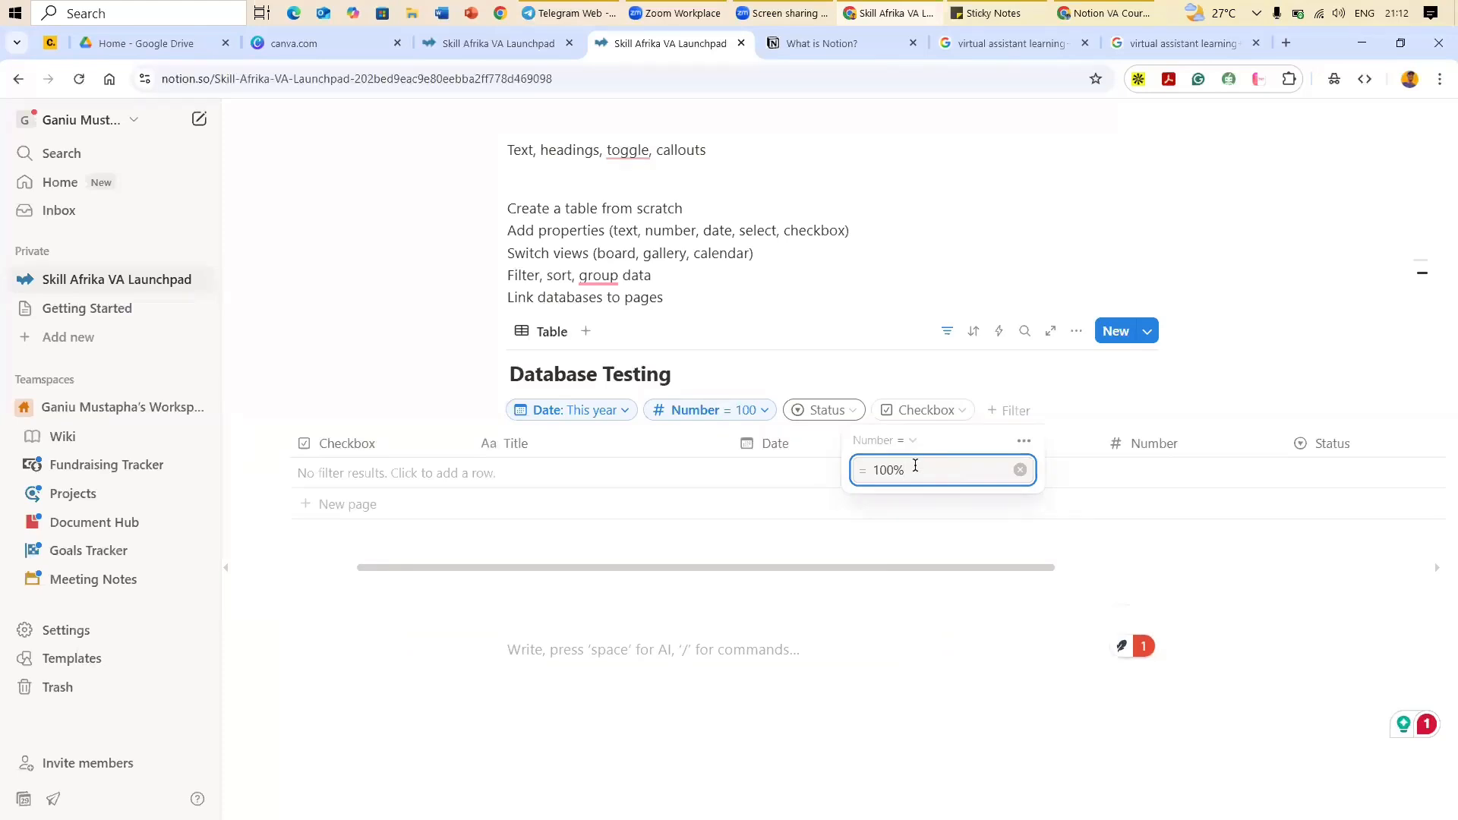
pyautogui.click(1024, 538)
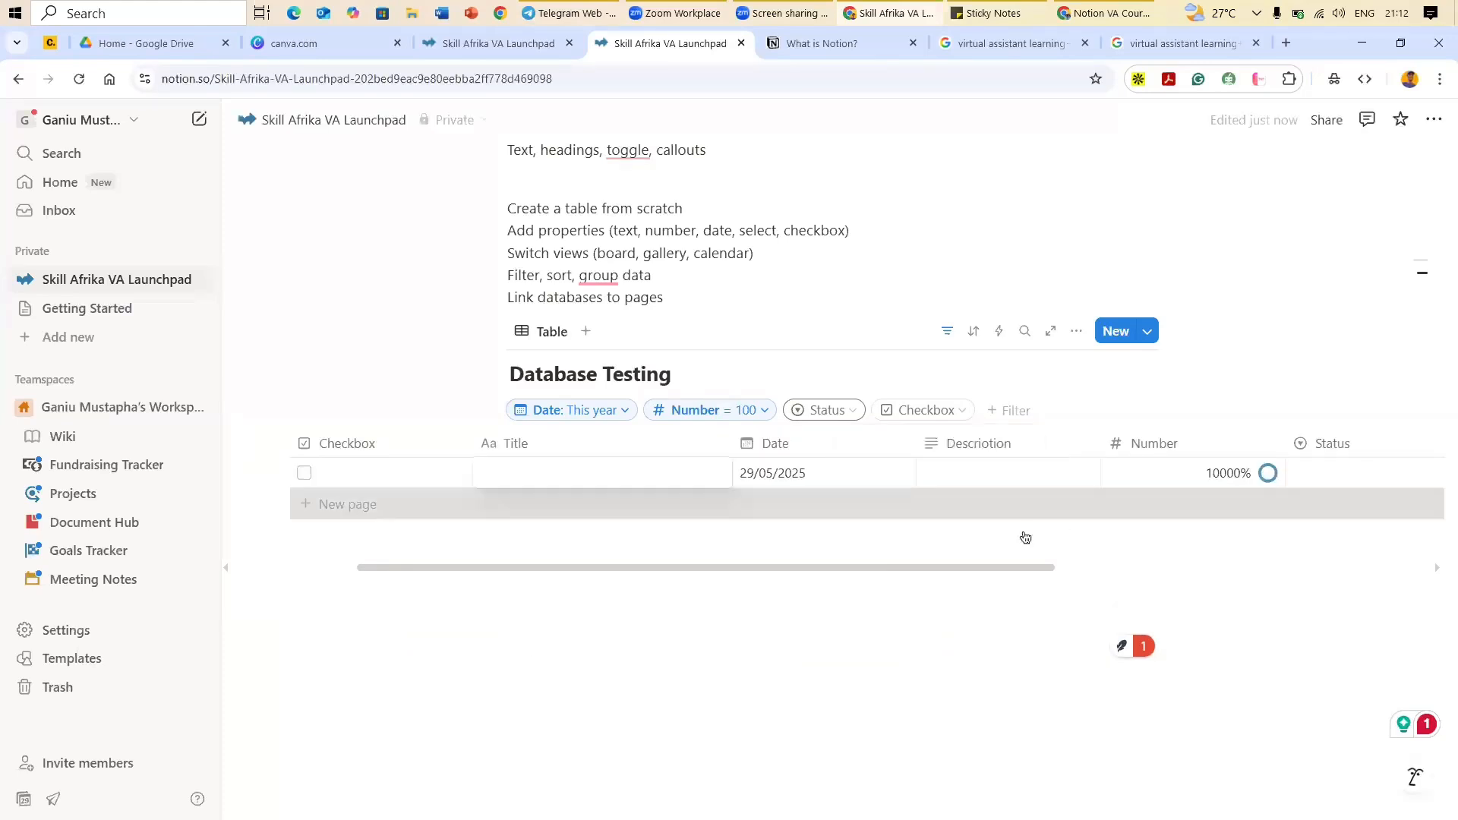
# Step: Change the Number filter's value to 1 with the equals comparison
pyautogui.click(767, 410)
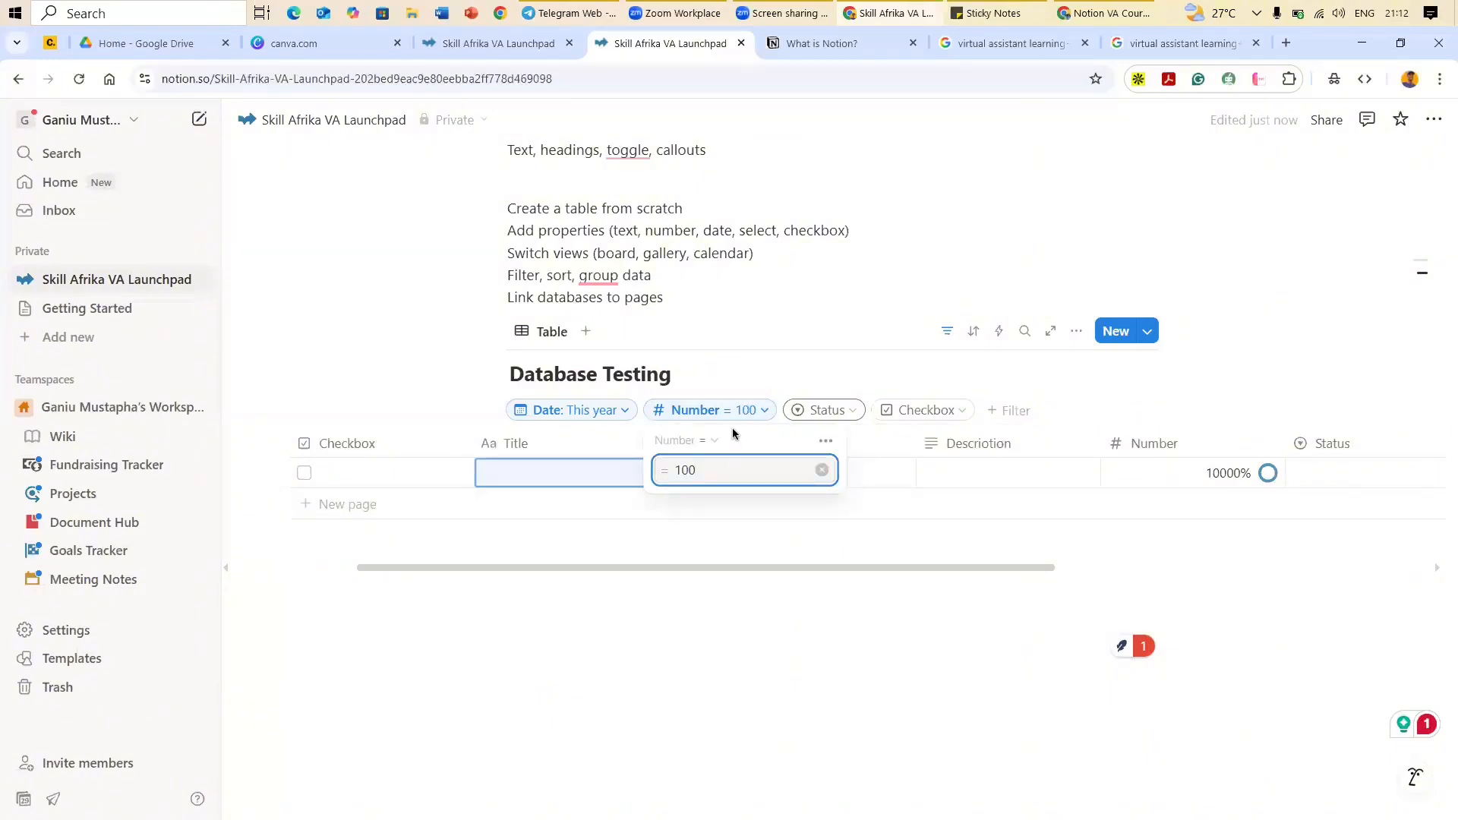
pyautogui.press('BackSpace')
pyautogui.press('BackSpace')
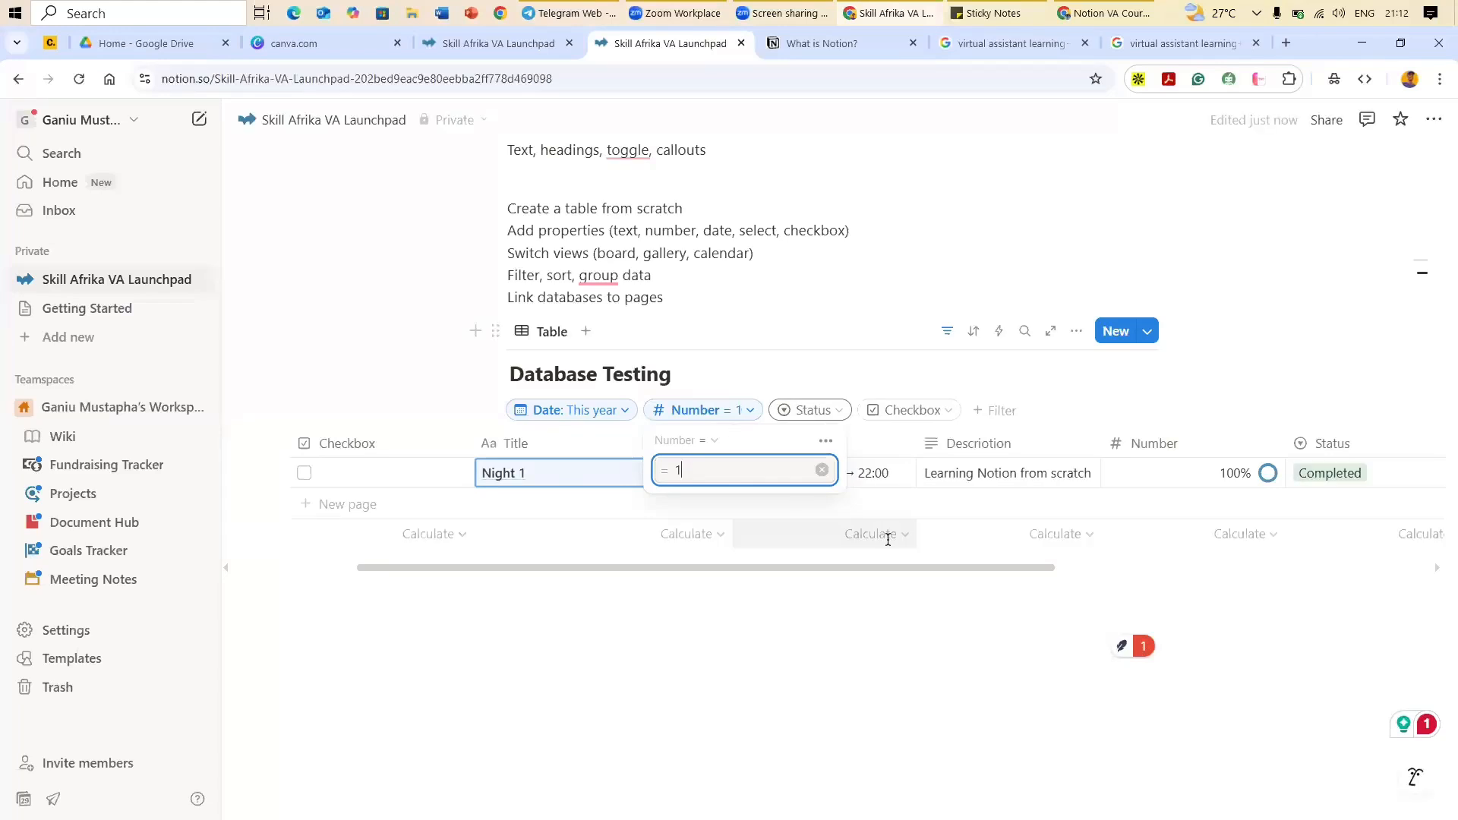
pyautogui.click(898, 527)
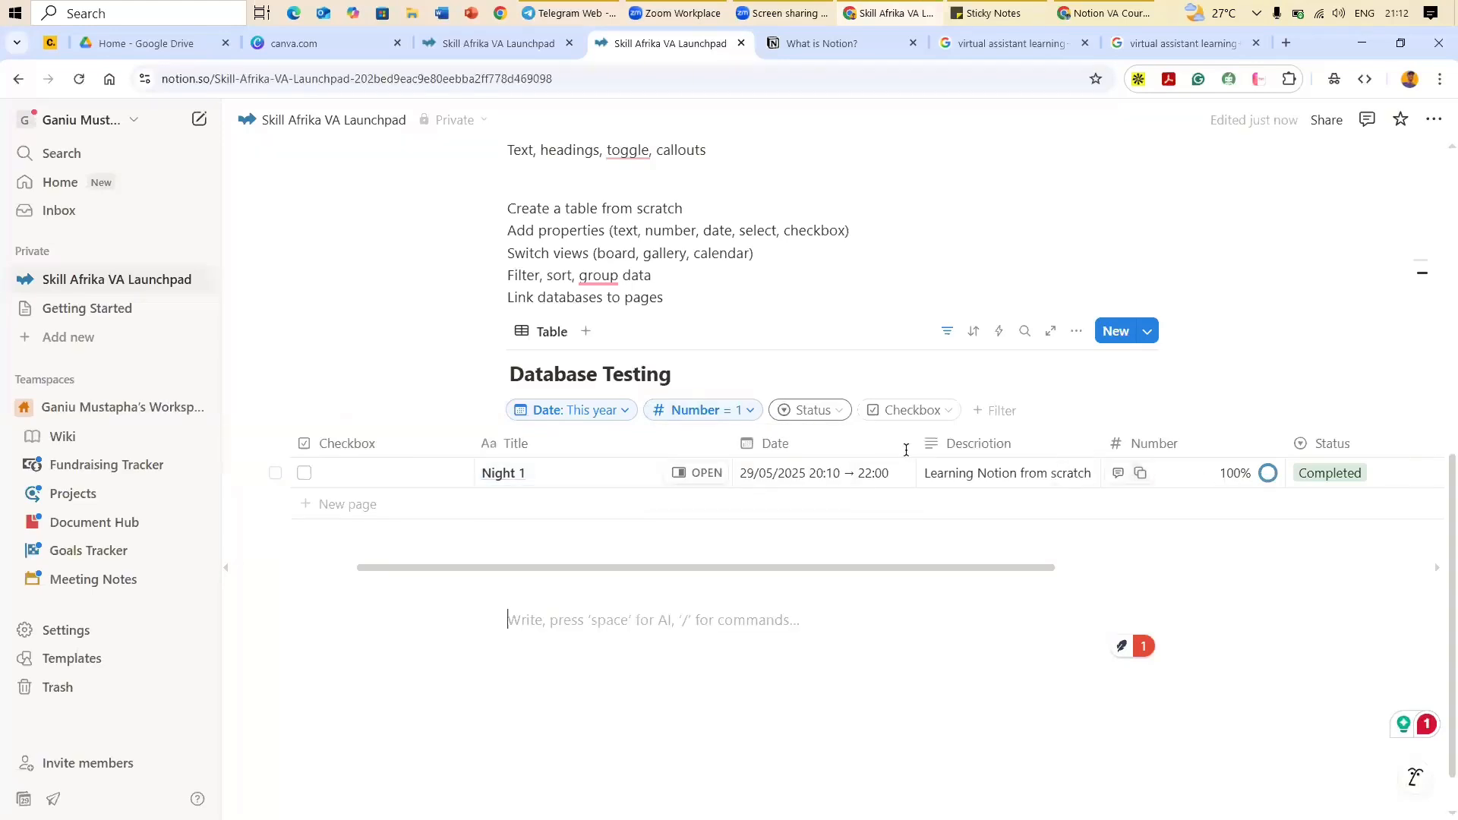
# Step: Try the values 75 and 7.5 in the Number filter with the equals comparison, and clear the value
pyautogui.click(748, 410)
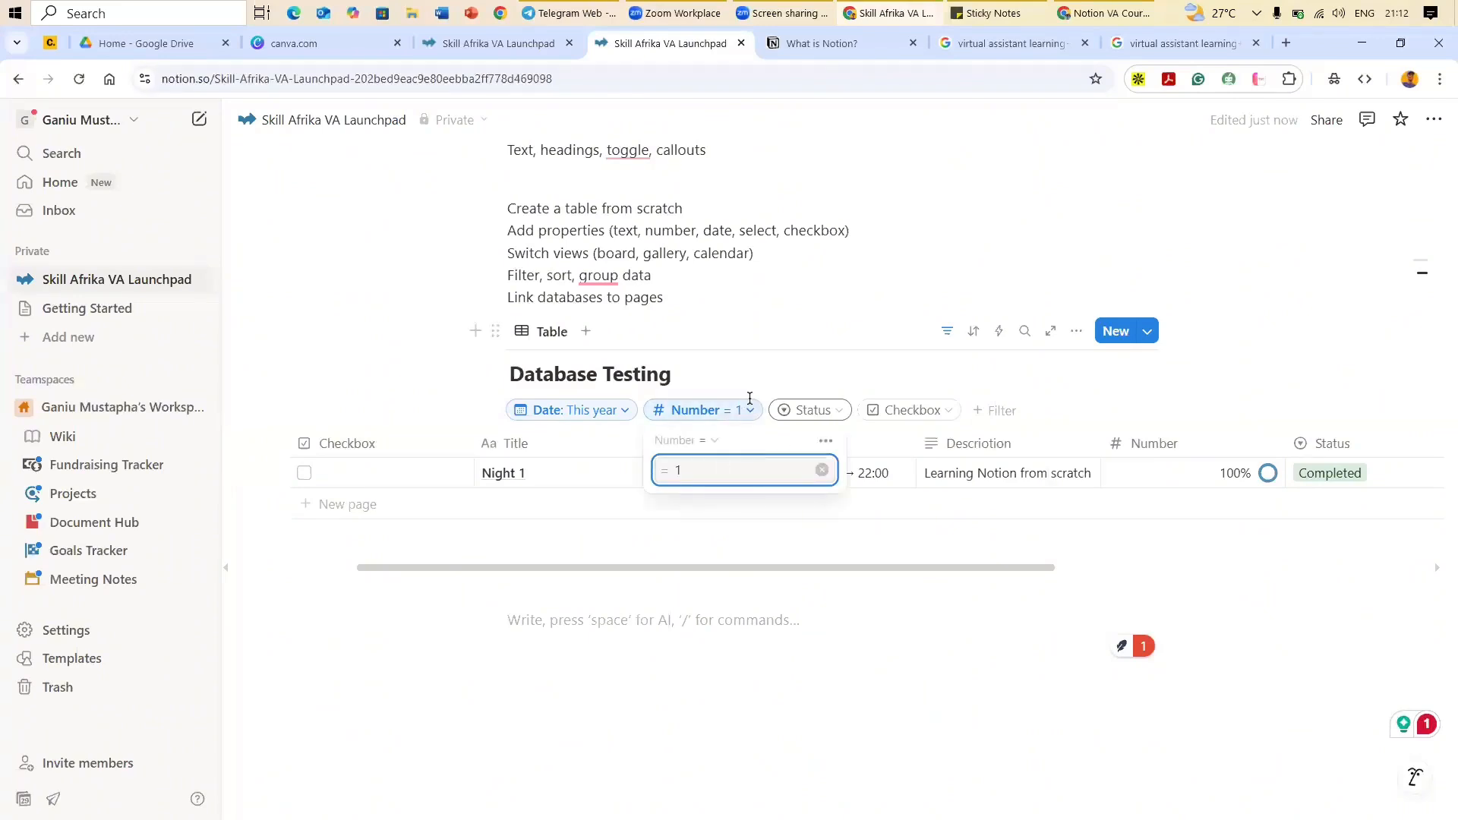
pyautogui.press('BackSpace')
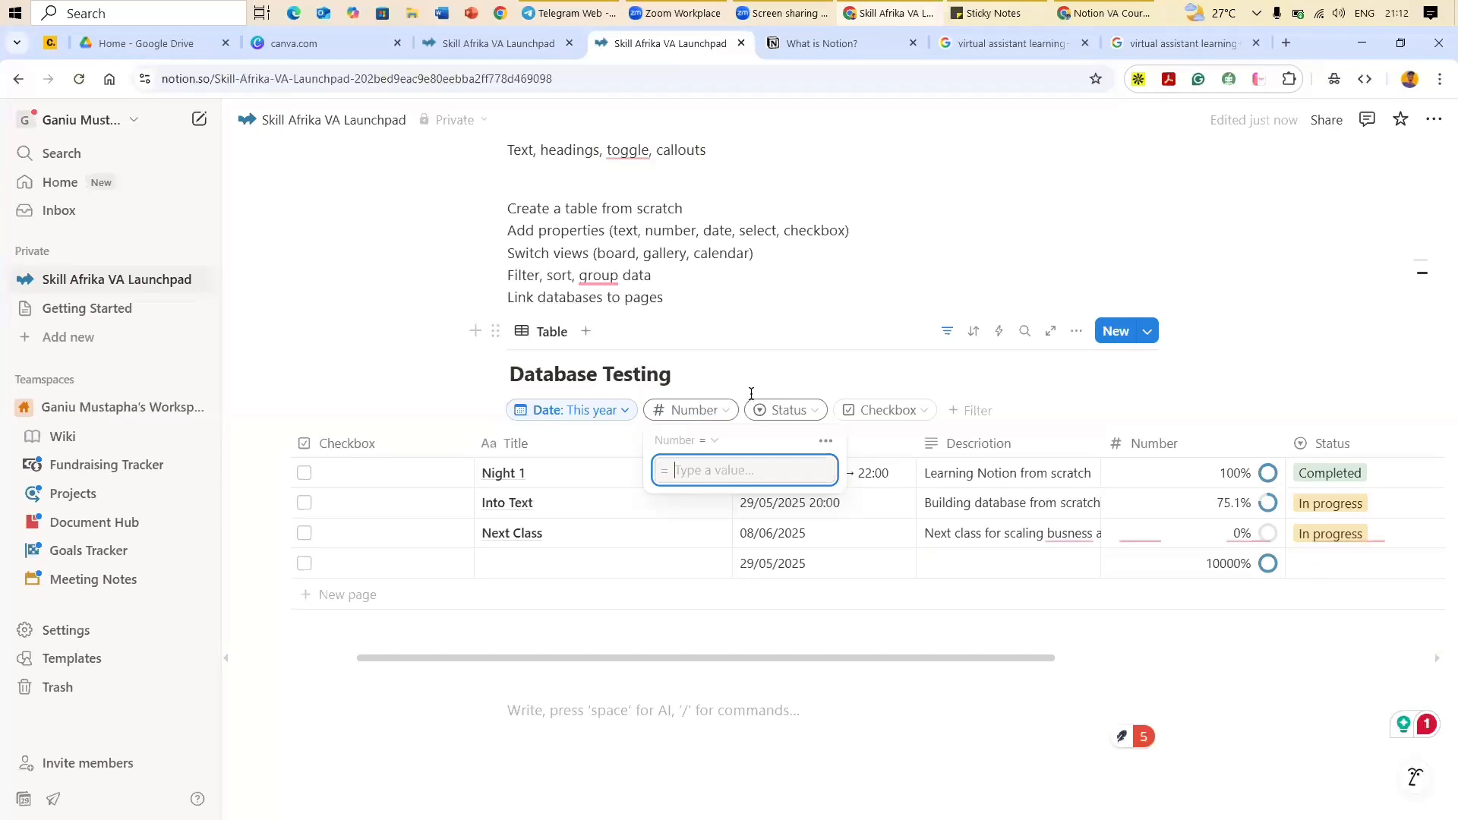
pyautogui.write('75')
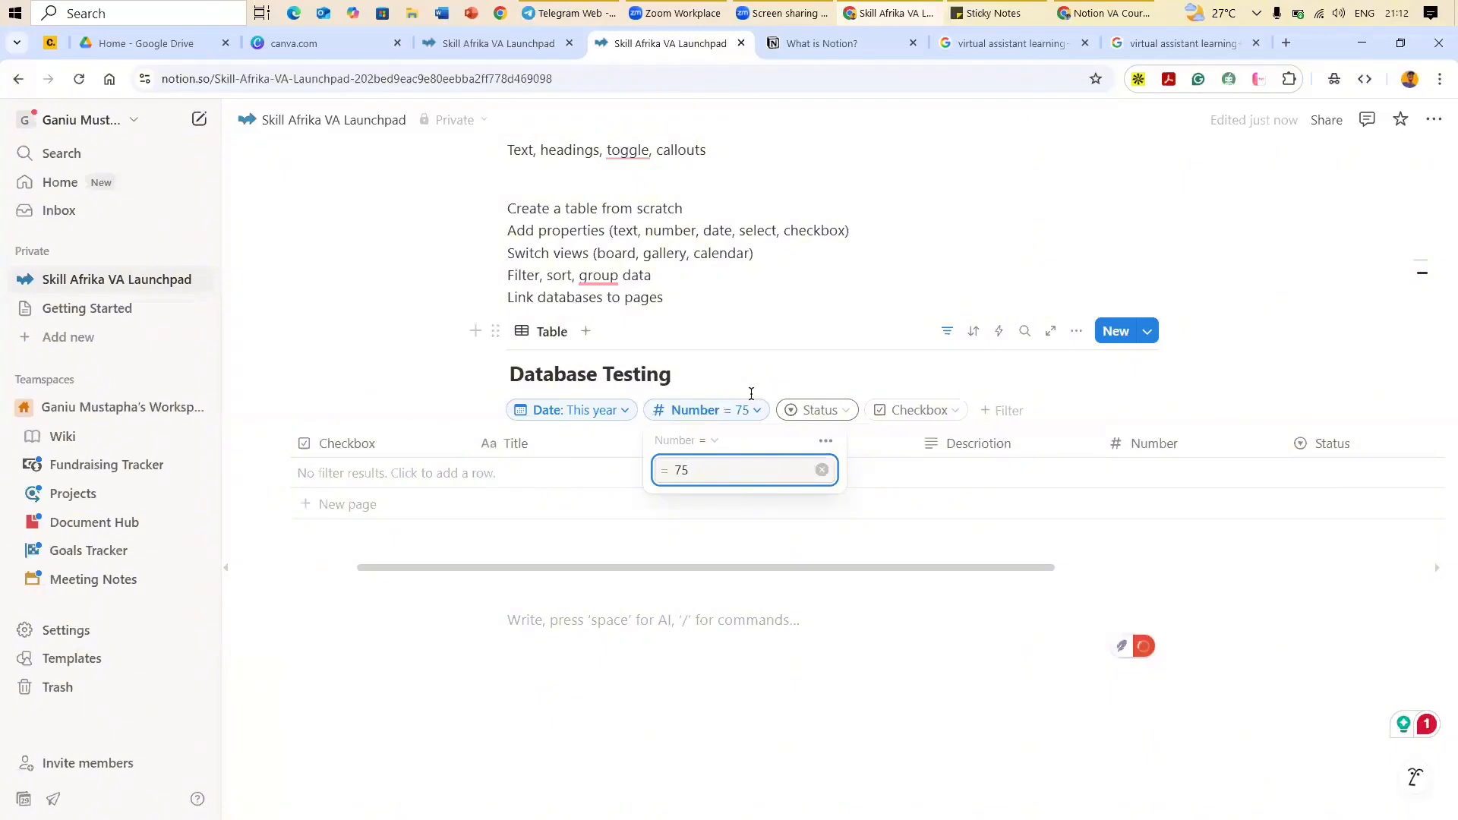
pyautogui.press('BackSpace')
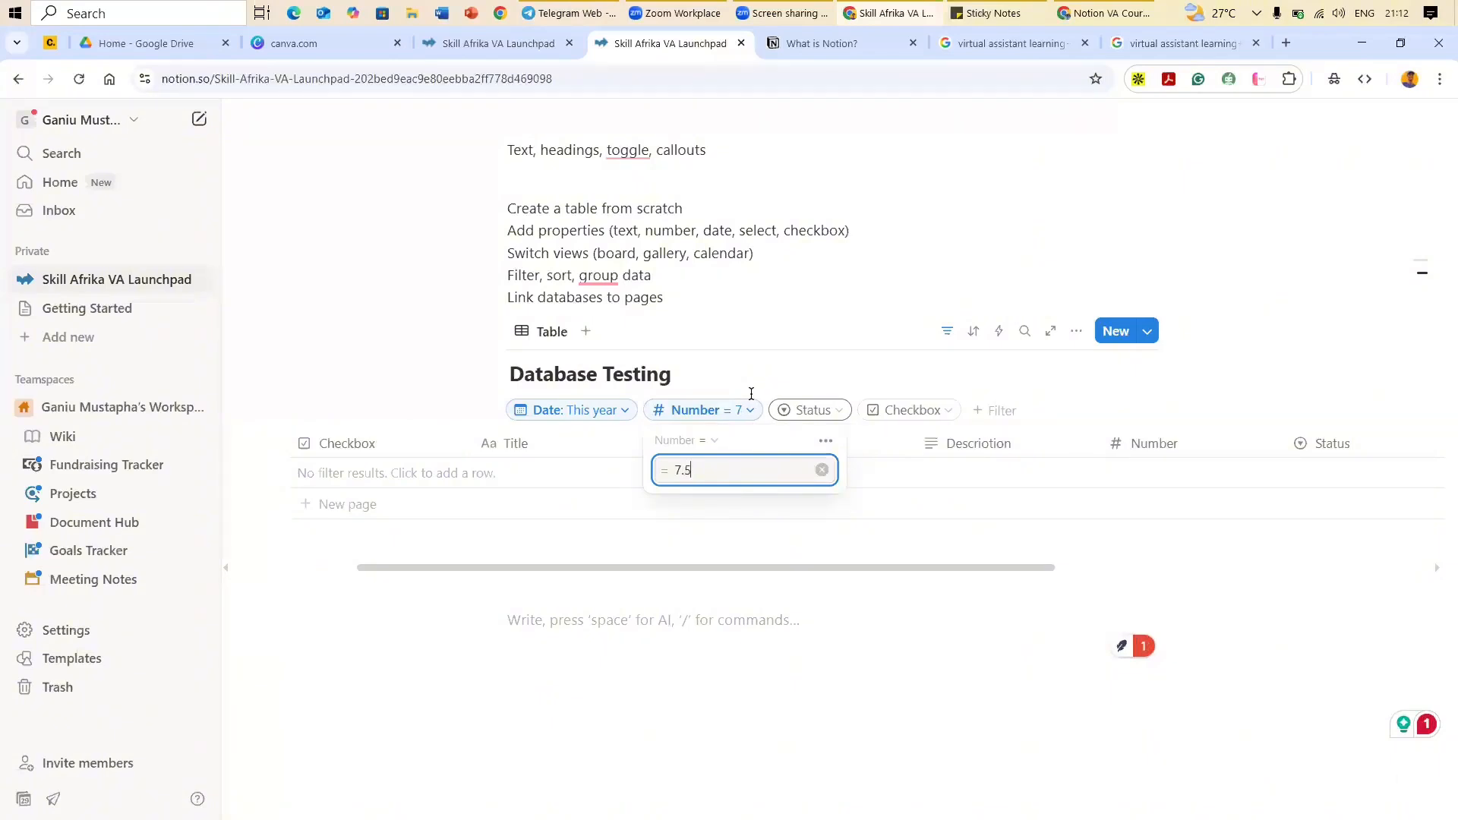
pyautogui.press('BackSpace')
pyautogui.press('BackSpace')
pyautogui.press('BackSpace')
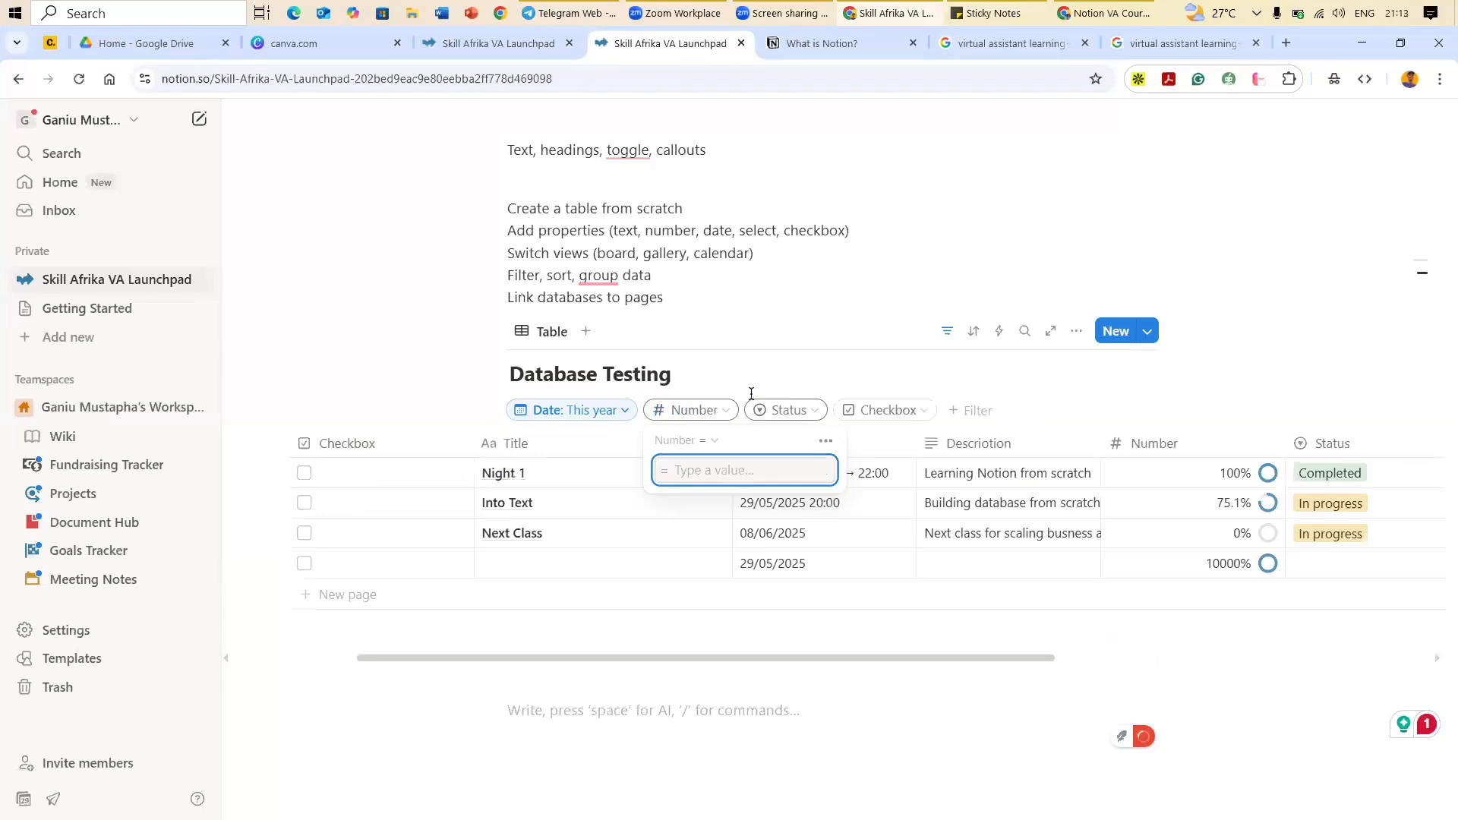
# Step: Filter the table by Number greater than 0, and switch the comparison to less than 0
pyautogui.click(718, 441)
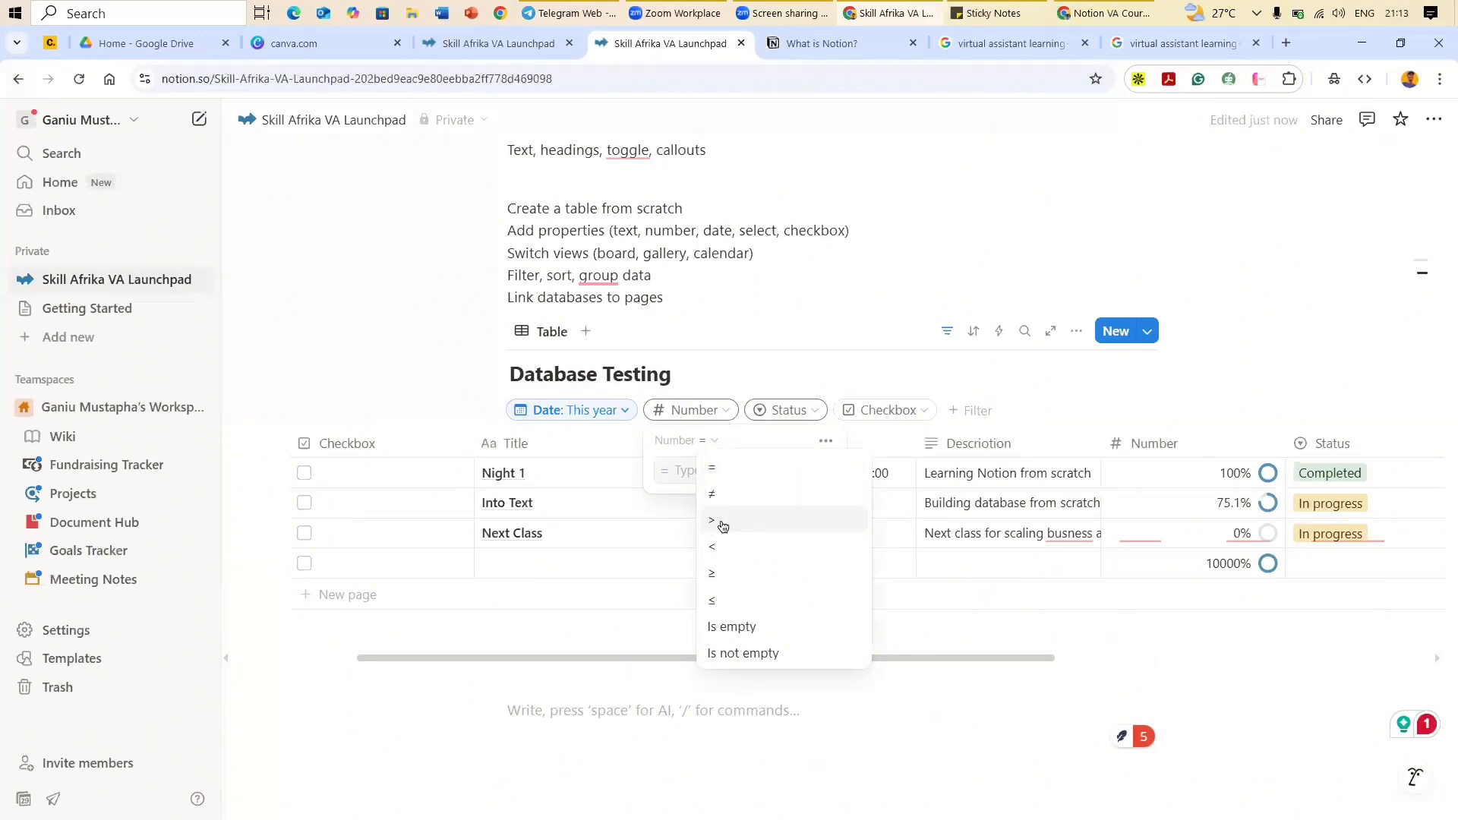
pyautogui.click(706, 472)
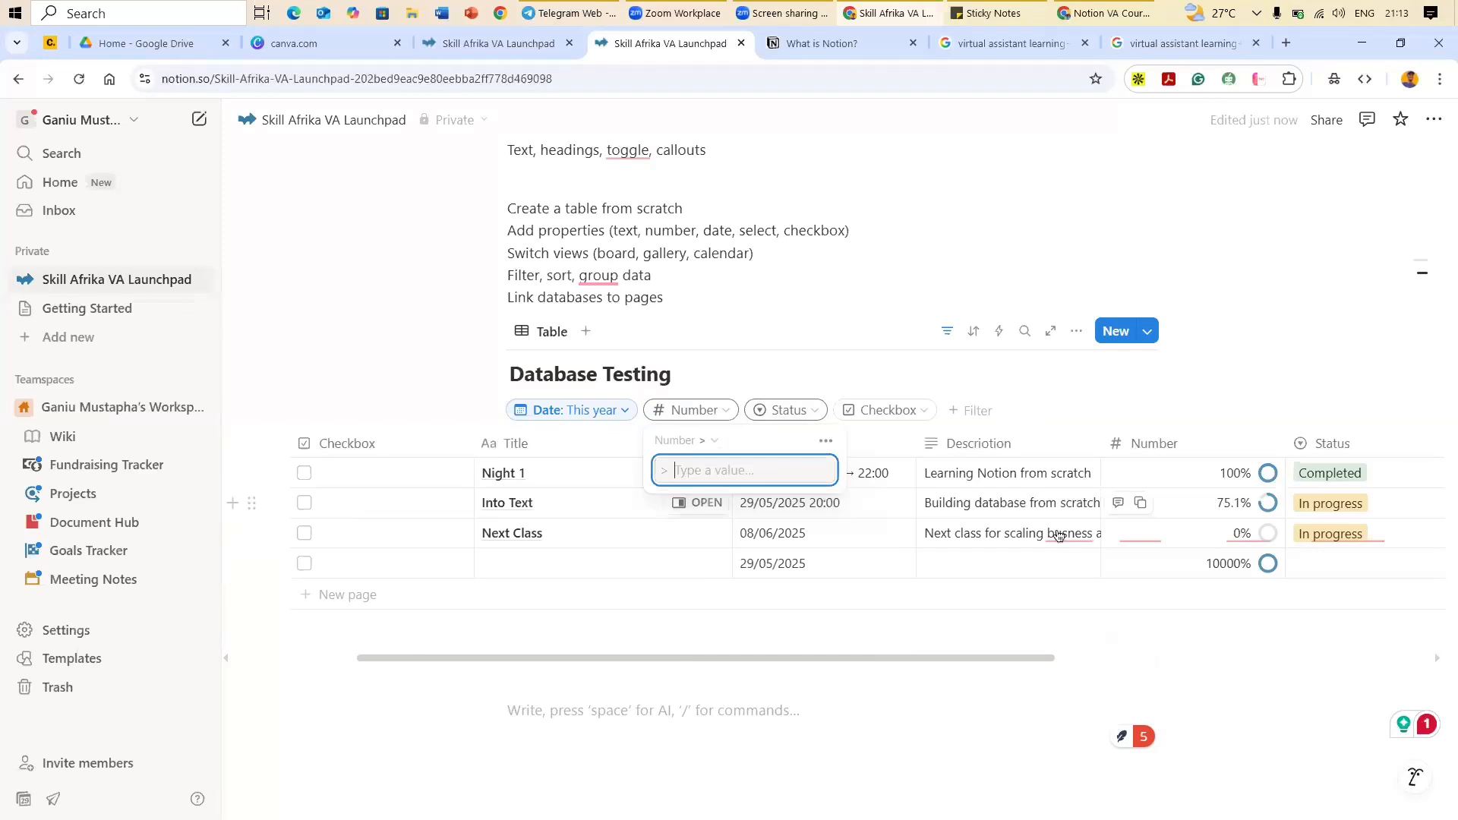
pyautogui.write('0')
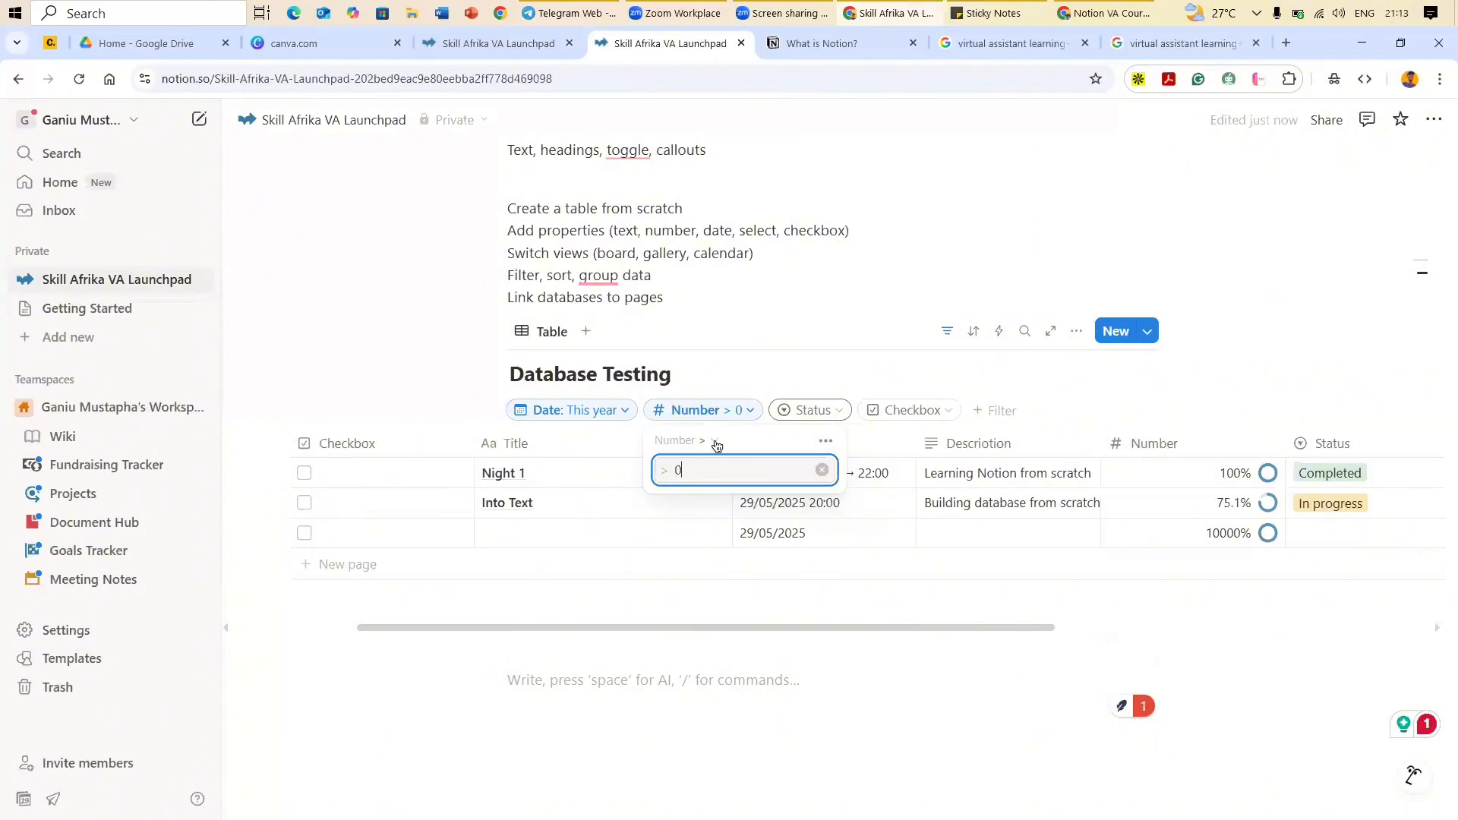
pyautogui.click(715, 442)
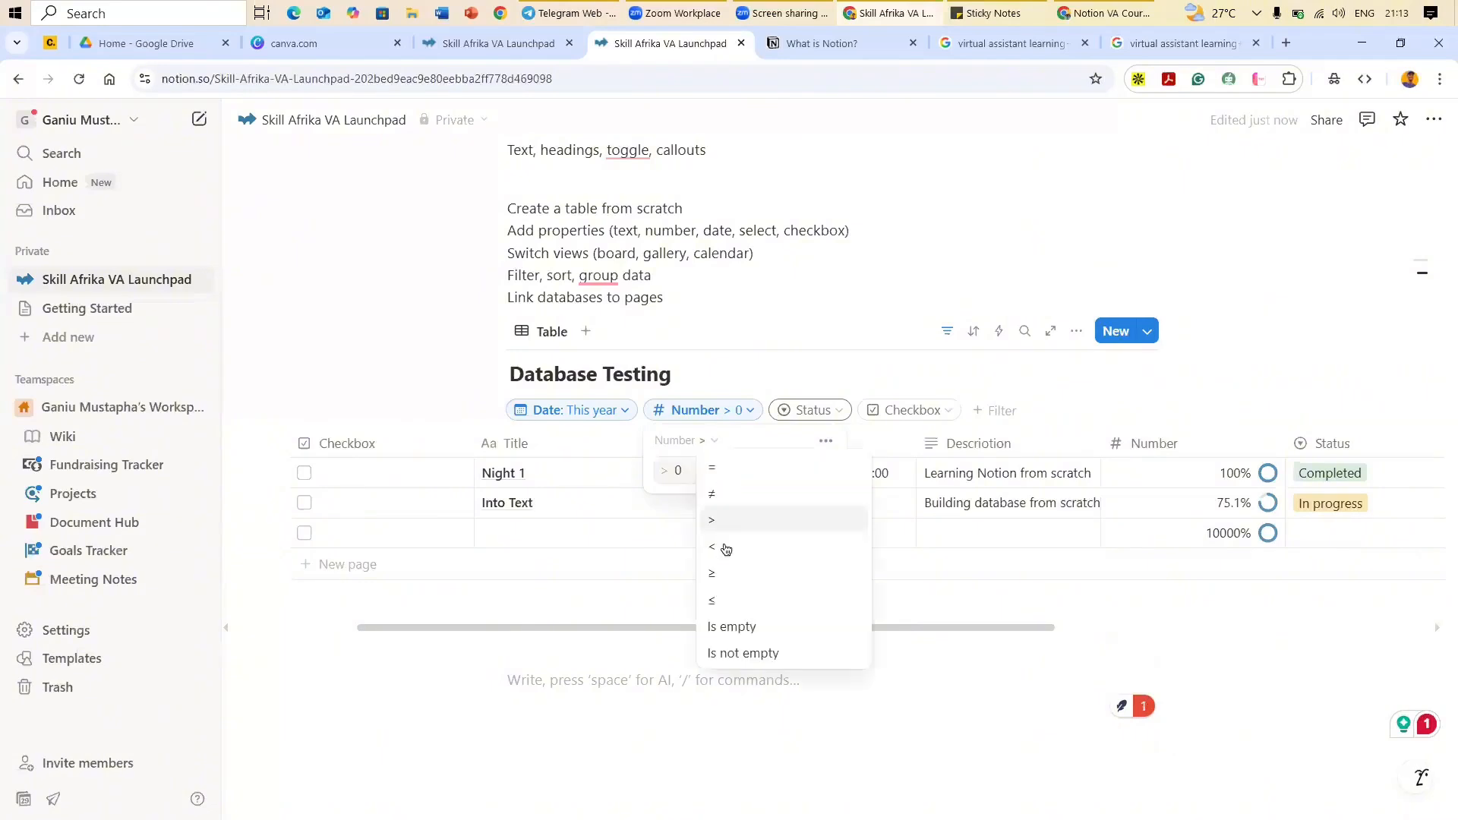
pyautogui.press('Down')
pyautogui.press('Return')
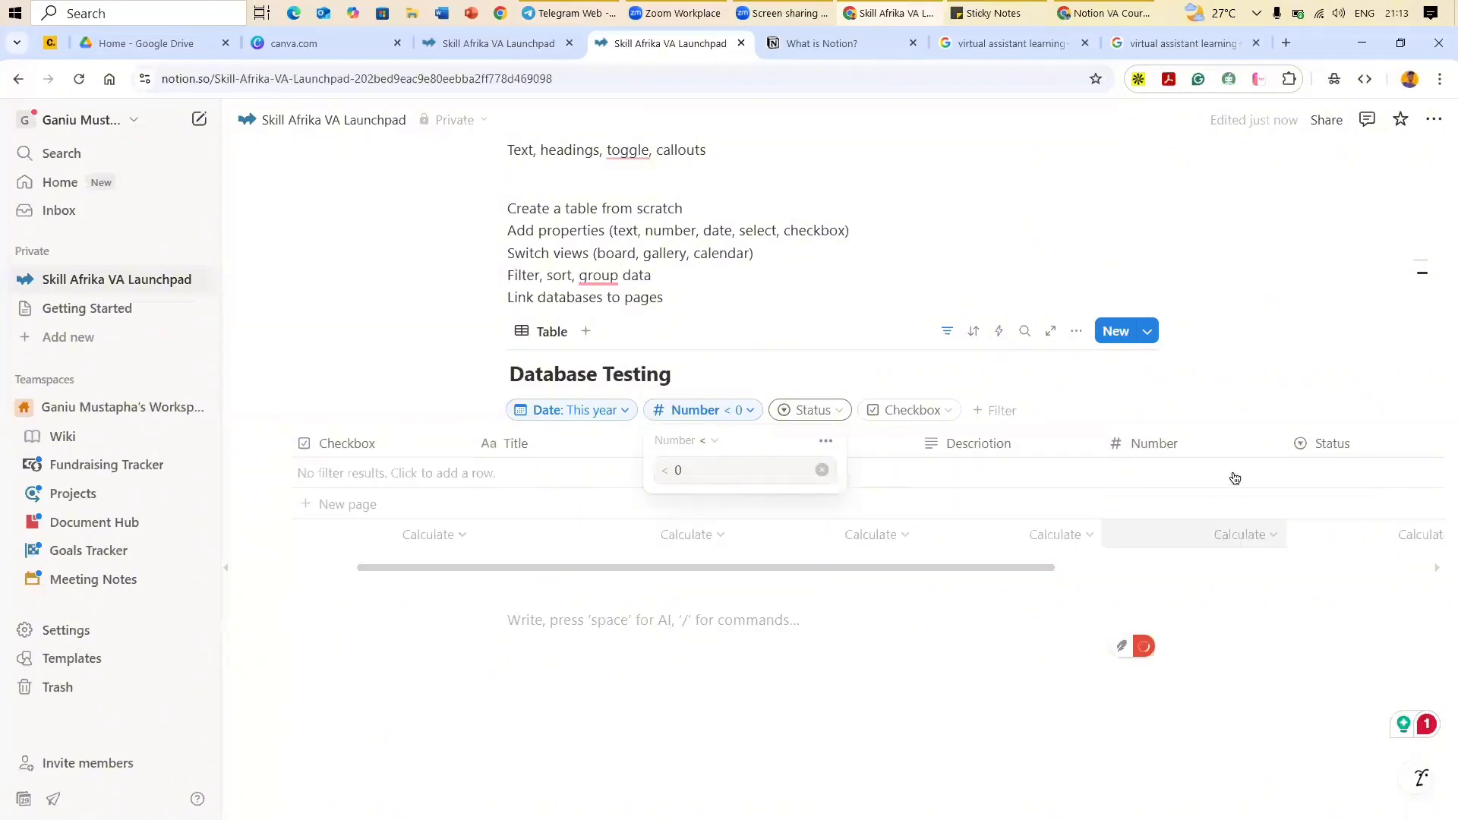
# Step: Change the Number filter's comparison to greater than or equal to 0, and to less than or equal to 0
pyautogui.click(714, 441)
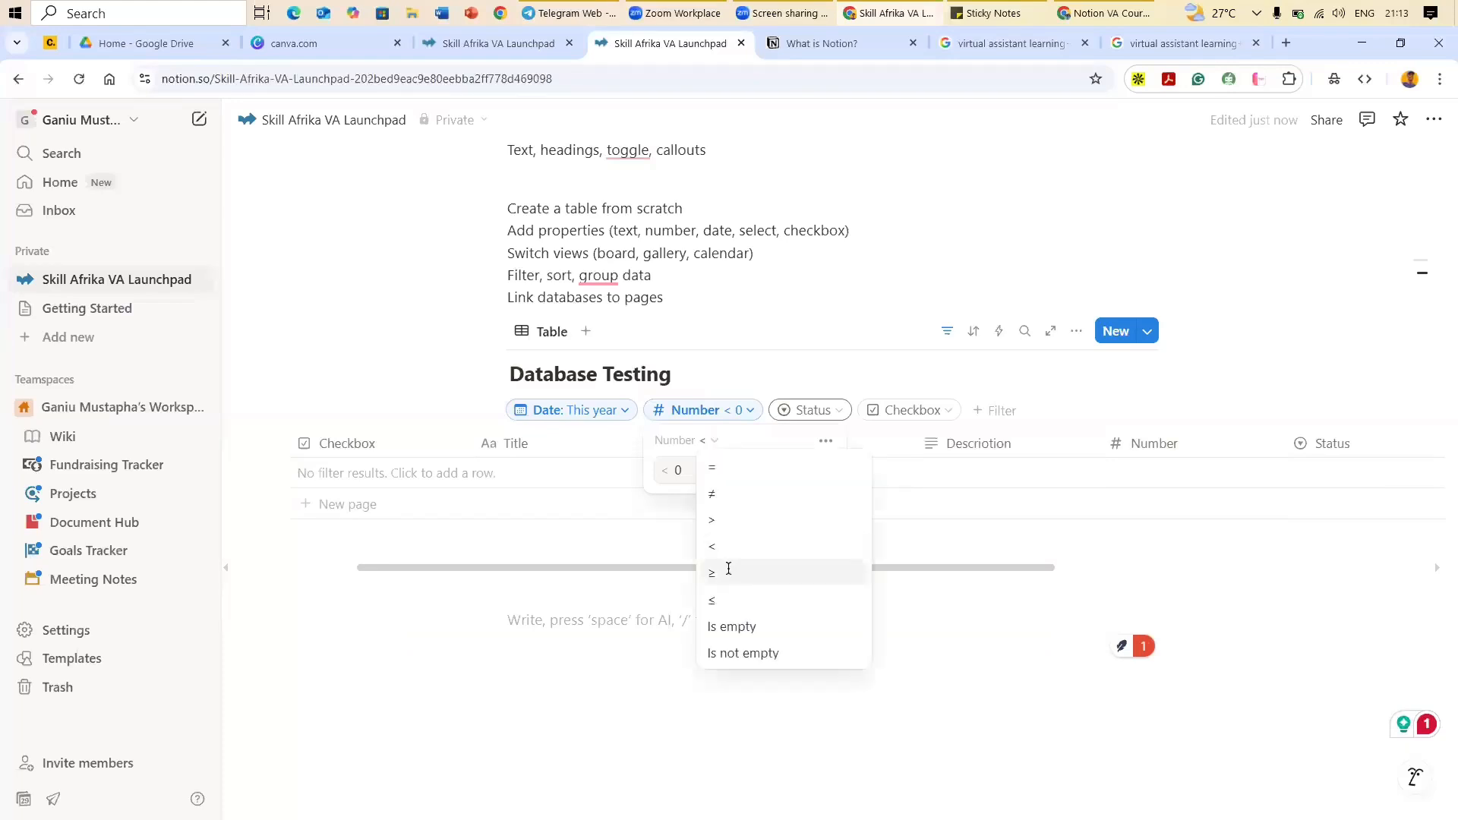
pyautogui.press('Return')
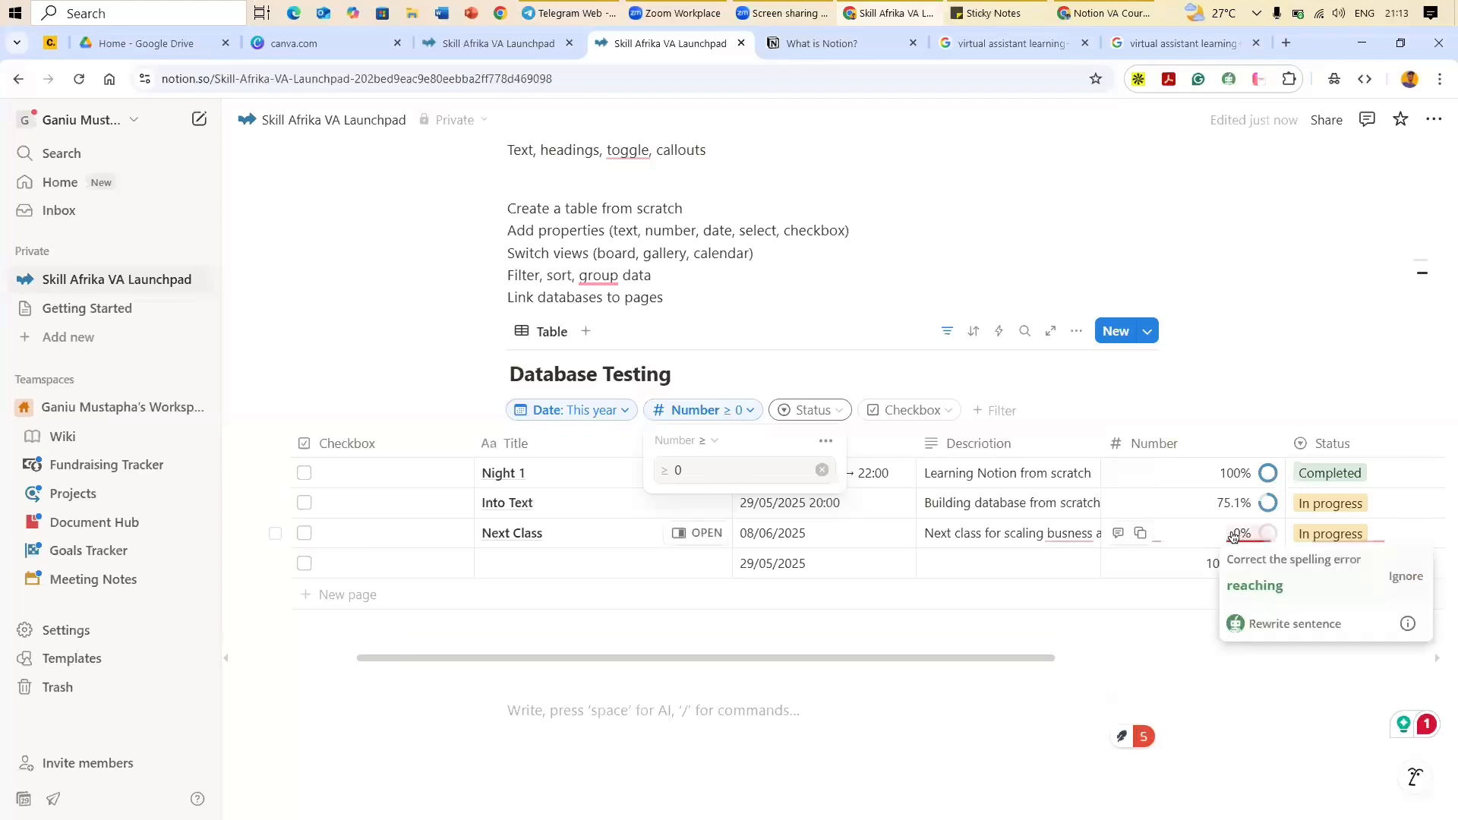
pyautogui.click(709, 441)
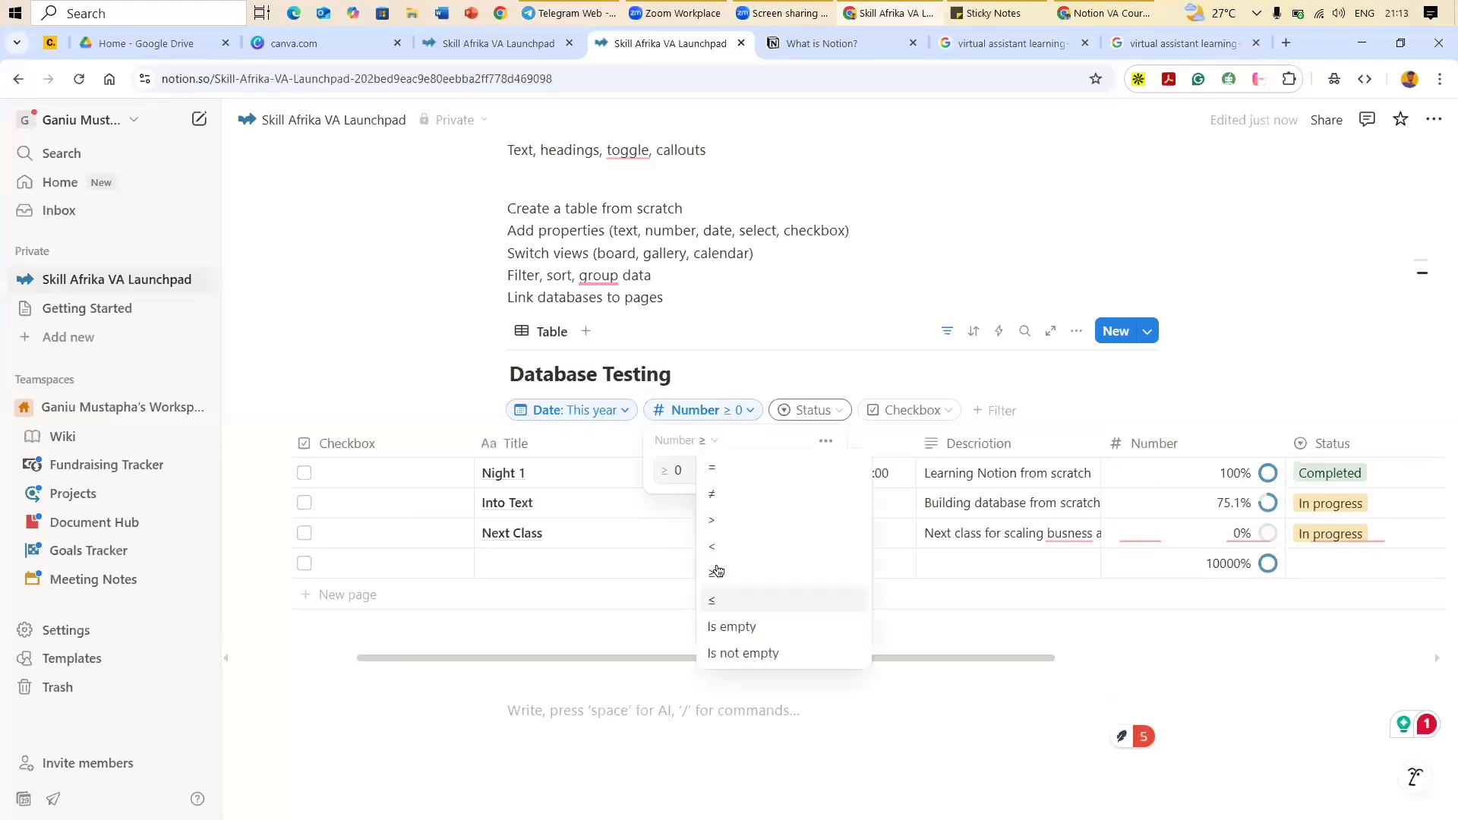
pyautogui.click(735, 599)
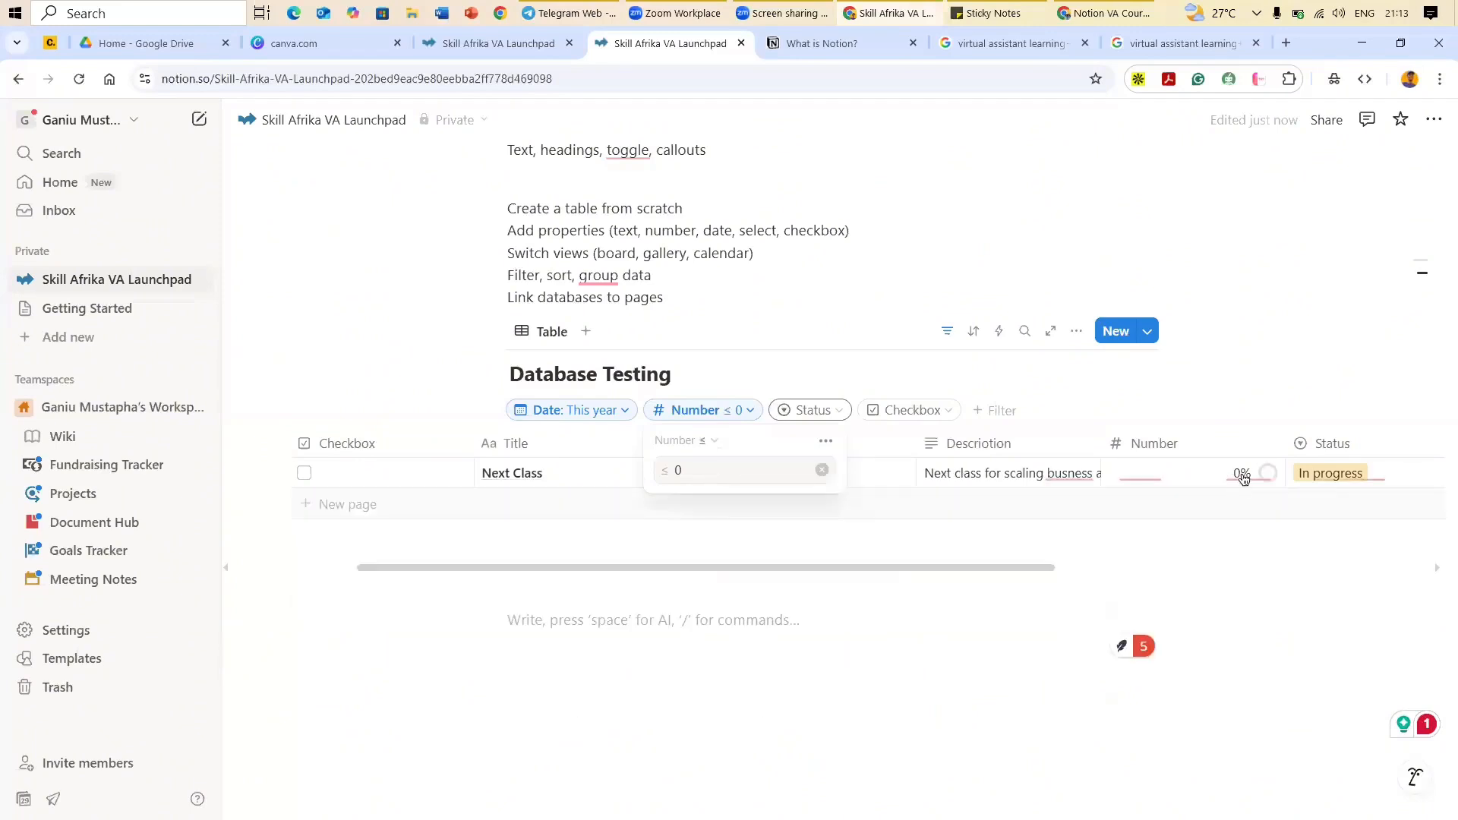
# Step: Change the Number filter's condition to Is empty, and to Is not empty
pyautogui.moveTo(1243, 476)
pyautogui.click(717, 441)
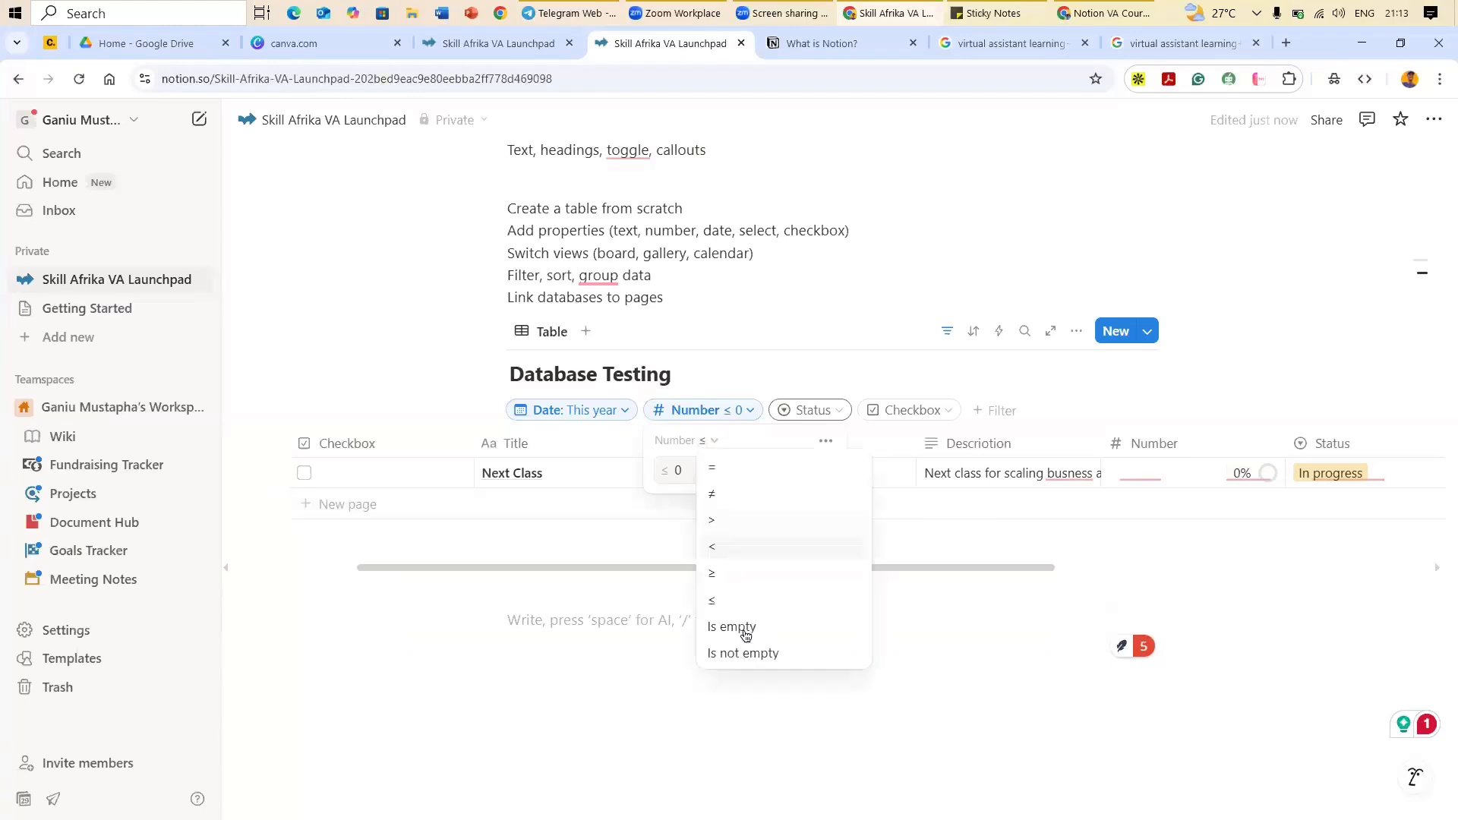
pyautogui.click(749, 625)
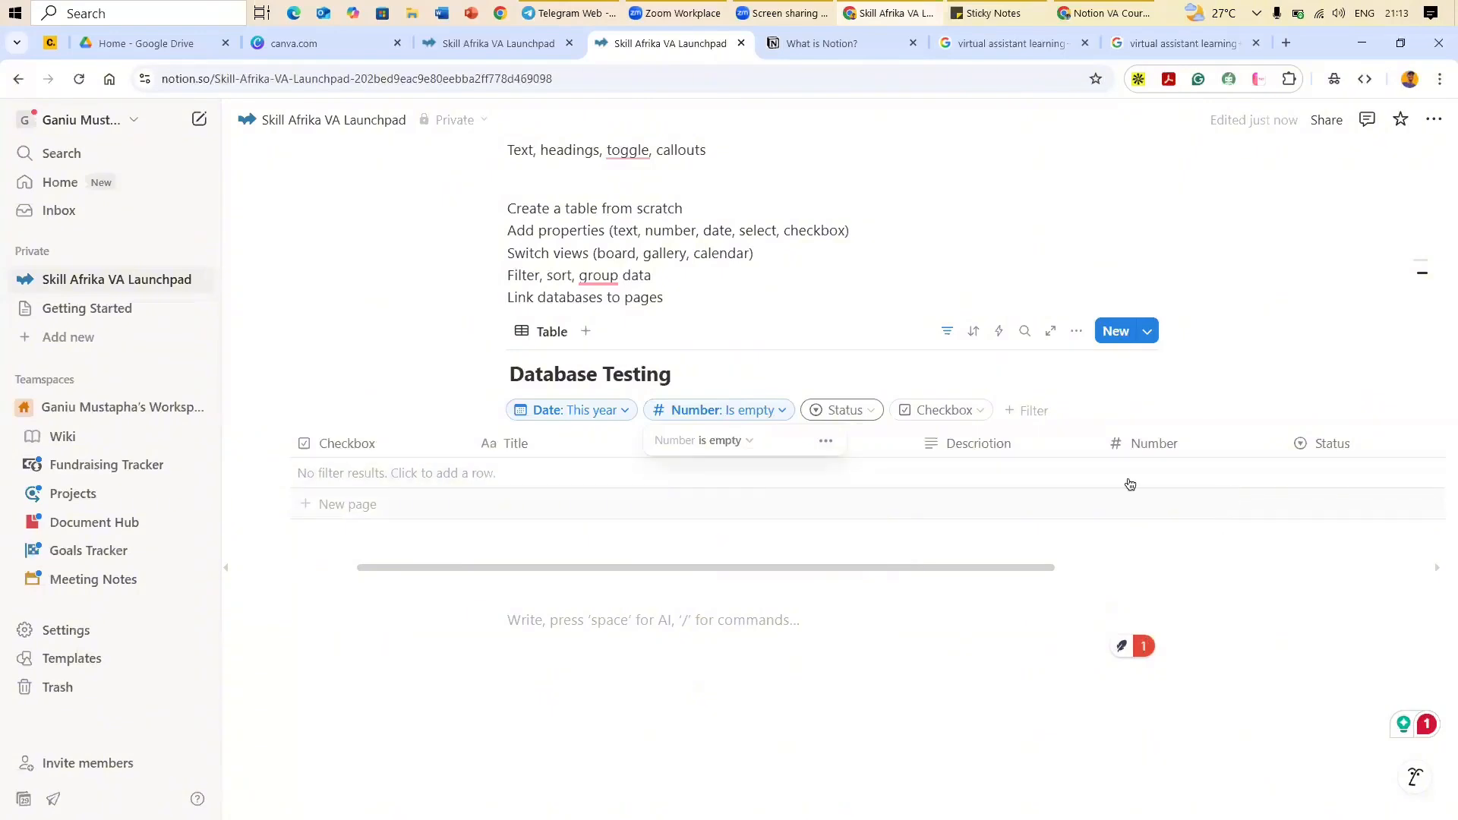
pyautogui.click(783, 640)
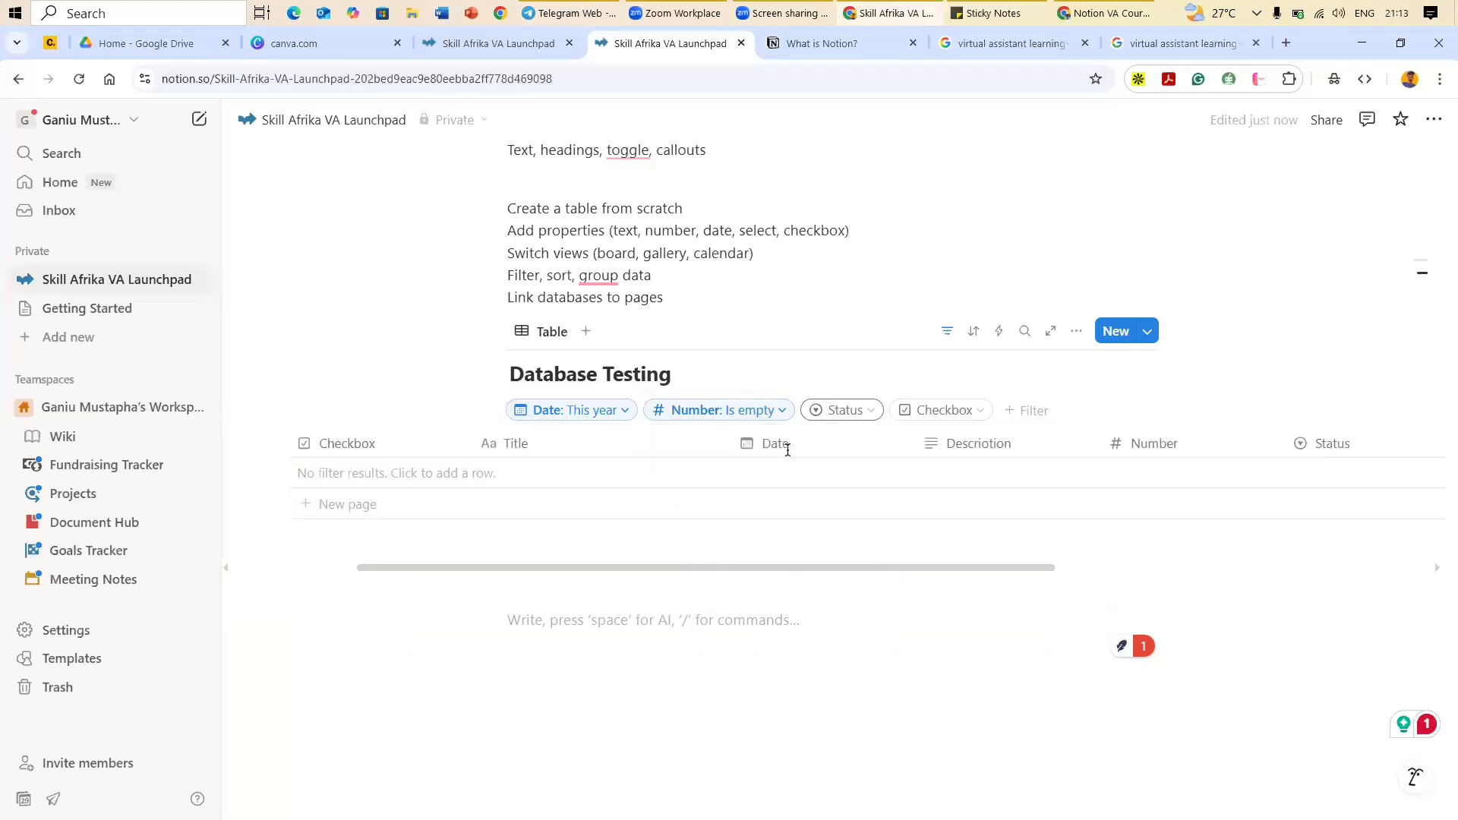
pyautogui.click(782, 414)
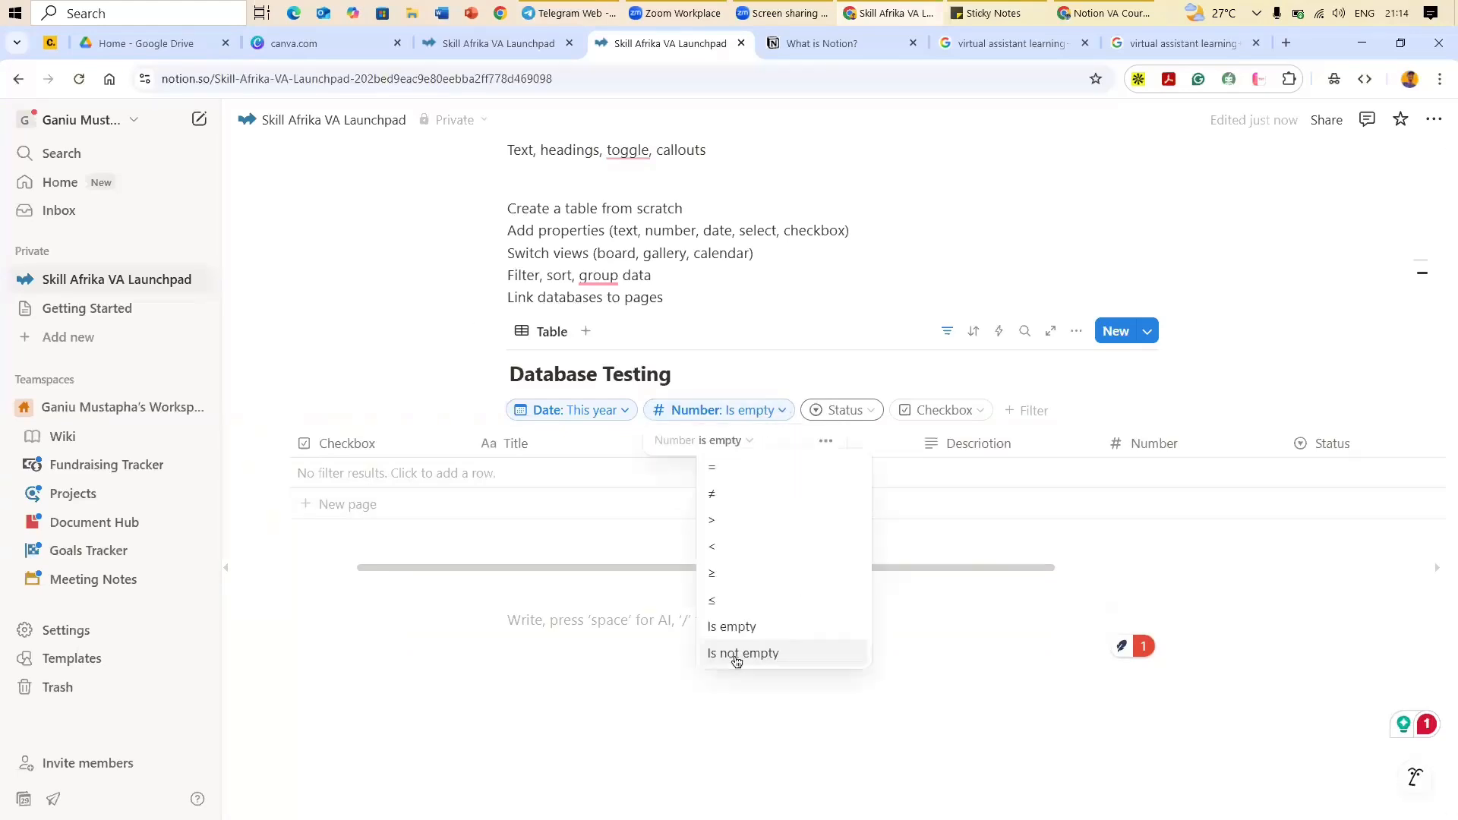
pyautogui.click(740, 647)
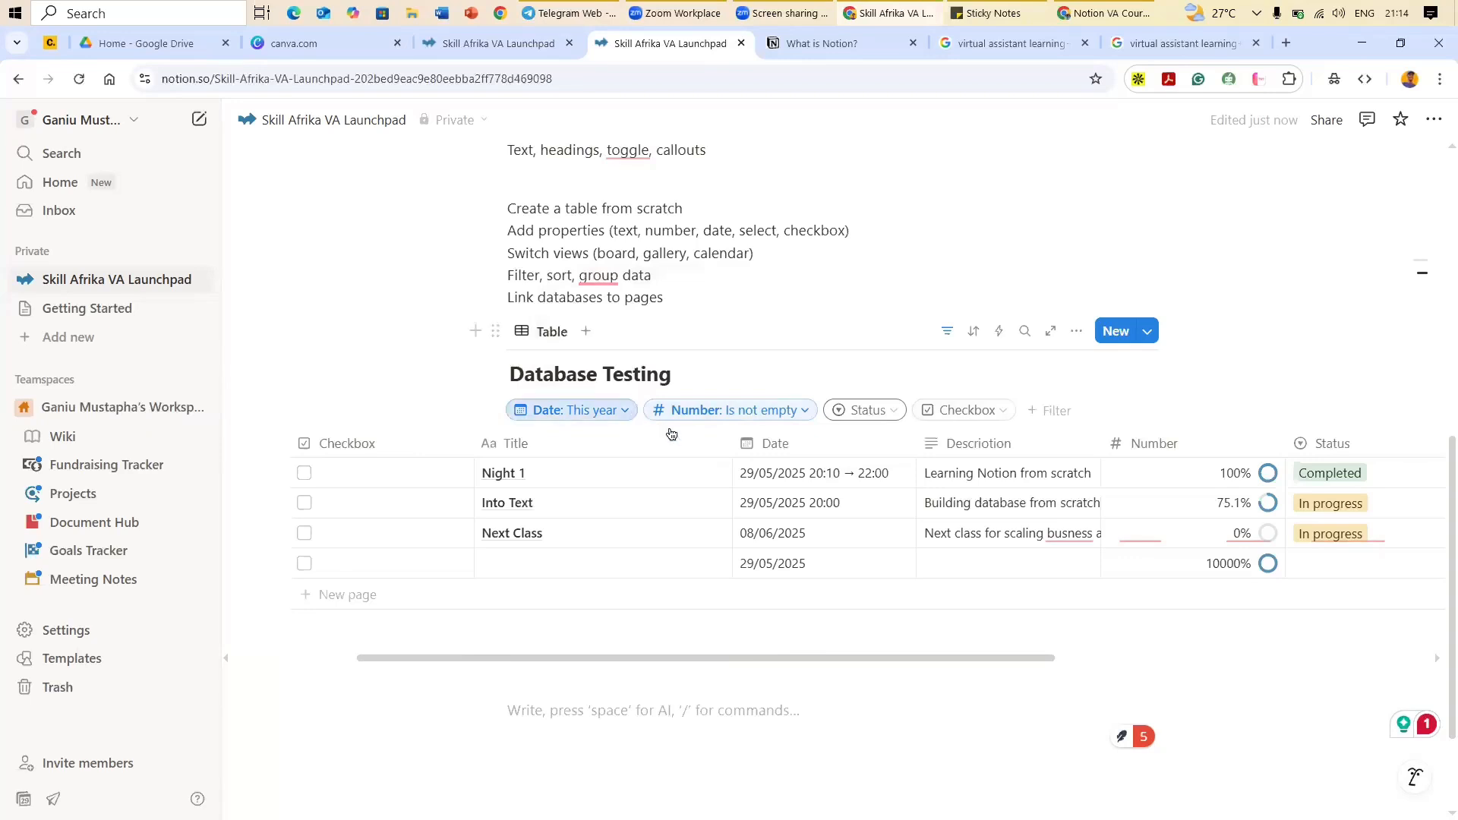
# Step: Delete the Date filter from the table and add a new filter on the Date property
pyautogui.click(636, 410)
pyautogui.click(714, 440)
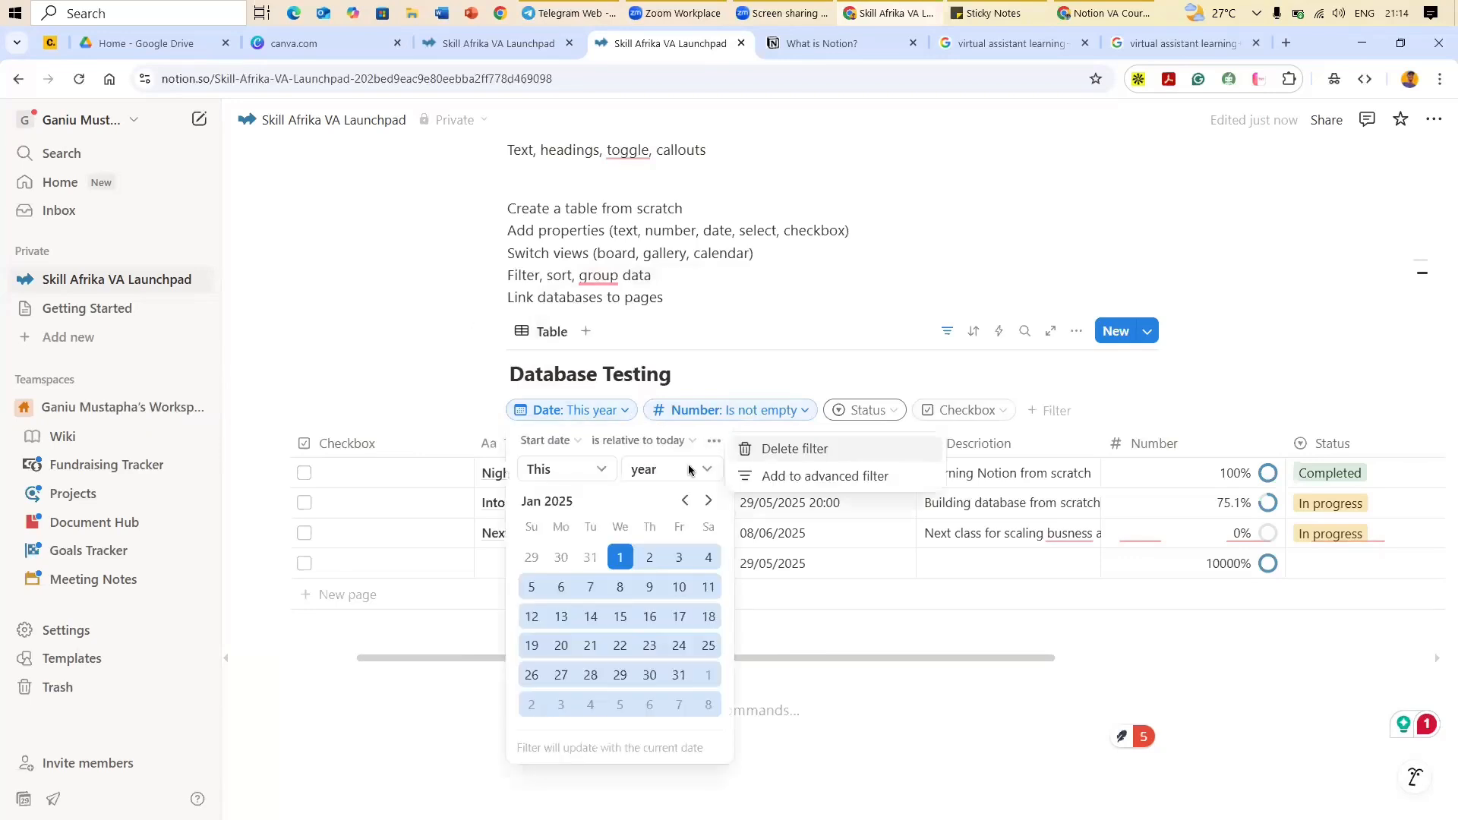
pyautogui.click(605, 471)
pyautogui.click(599, 470)
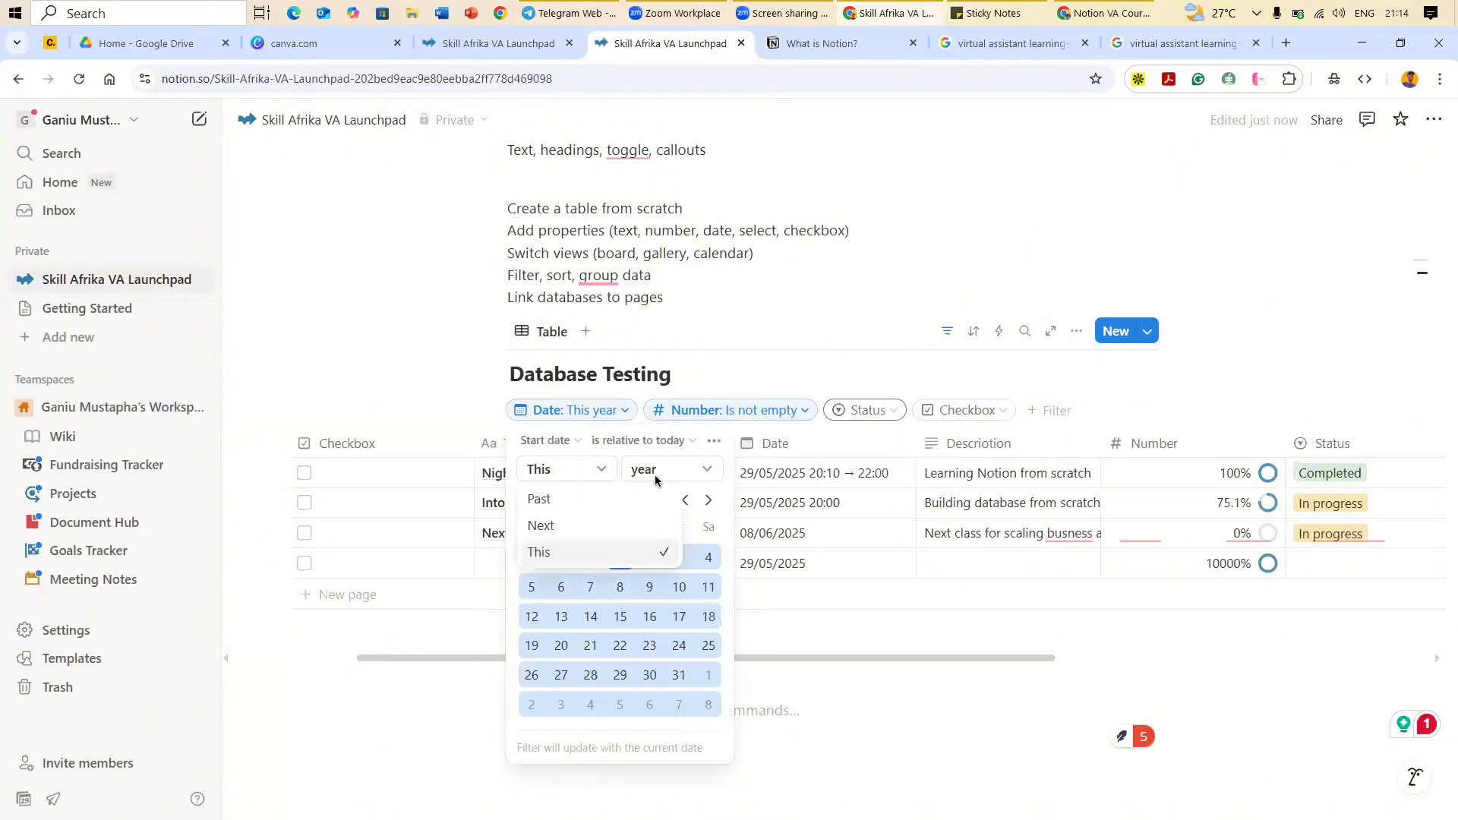
pyautogui.click(677, 475)
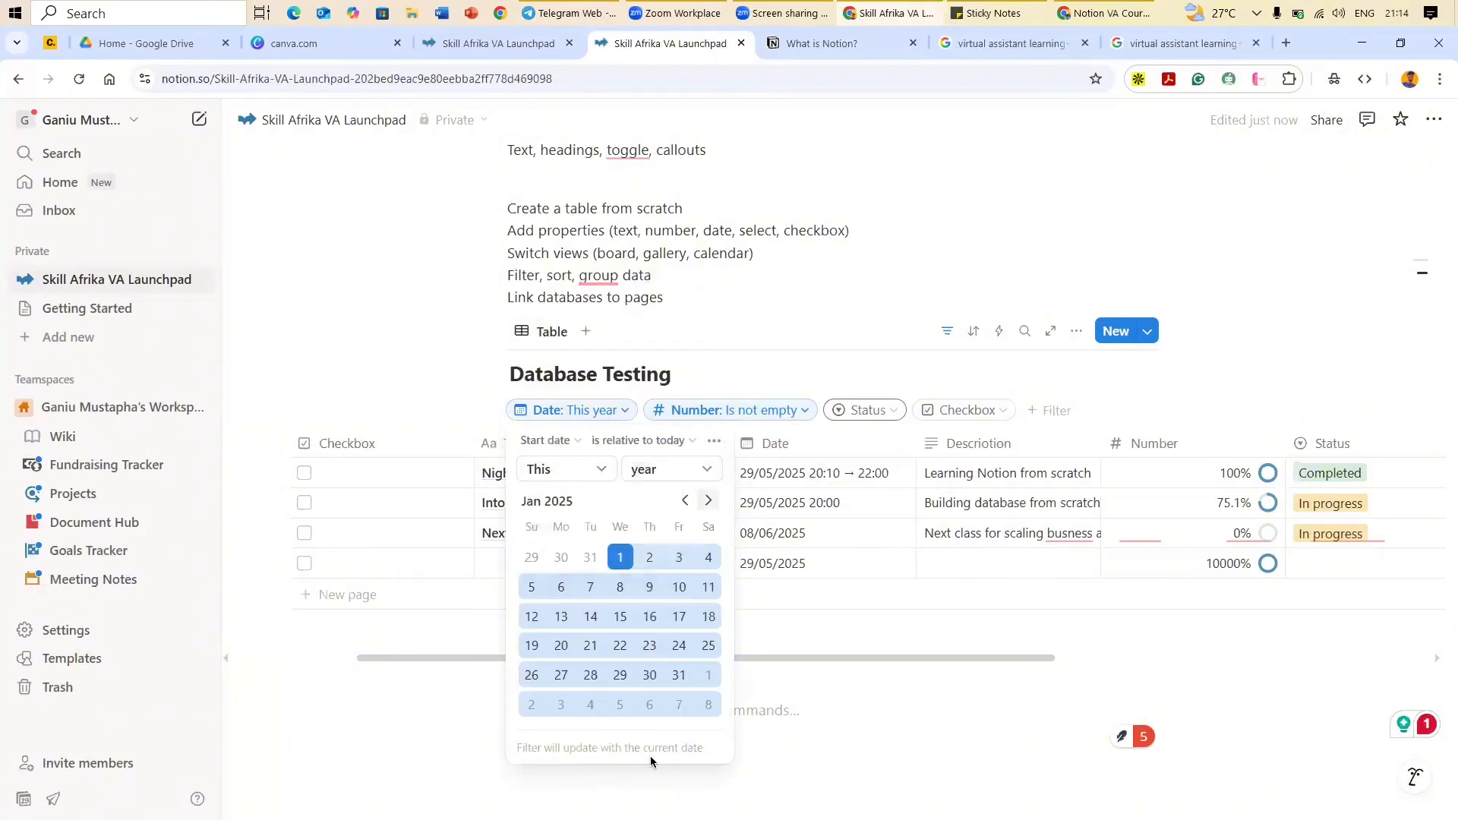
pyautogui.click(712, 445)
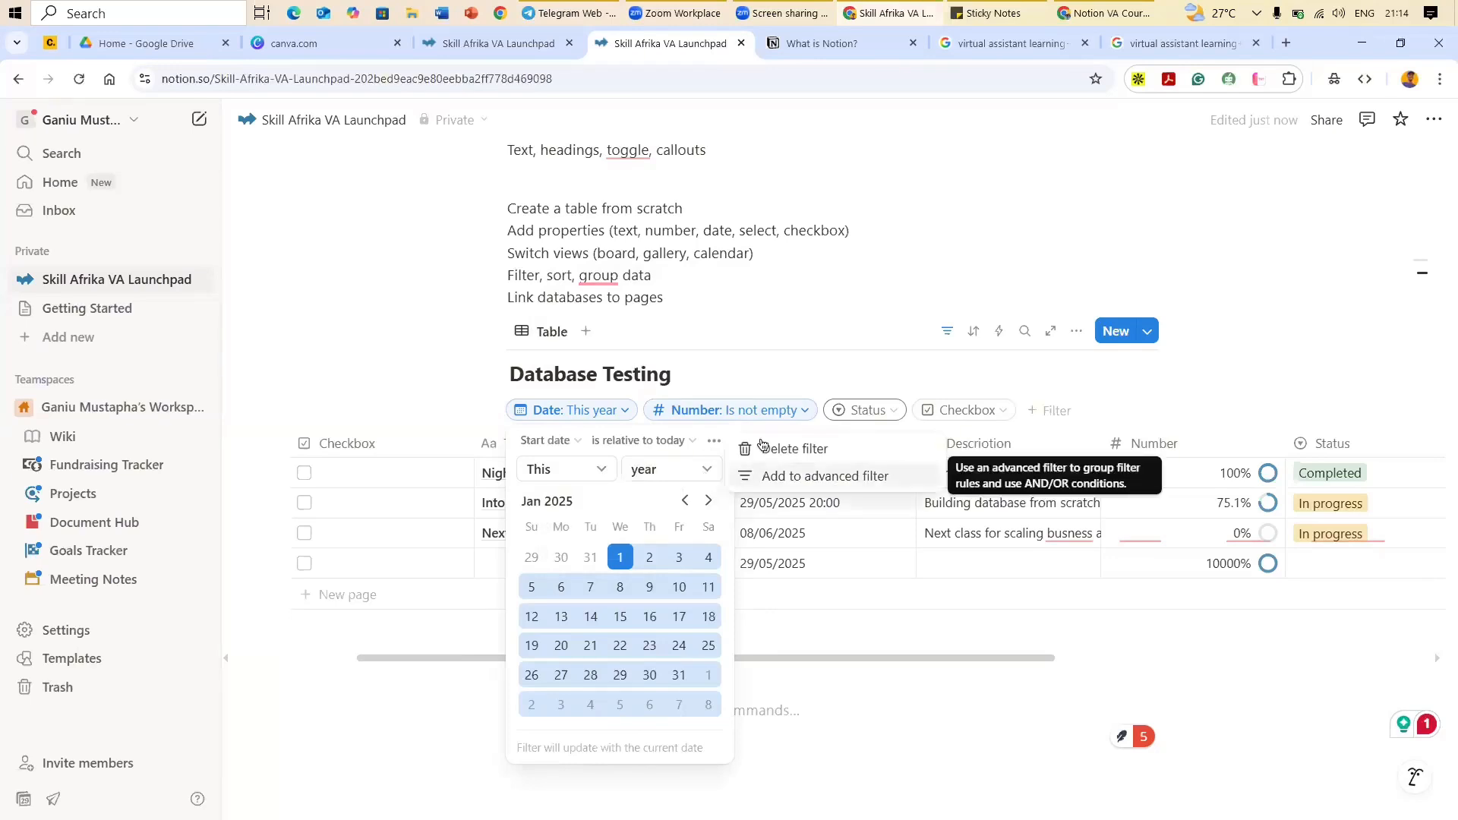
pyautogui.click(794, 449)
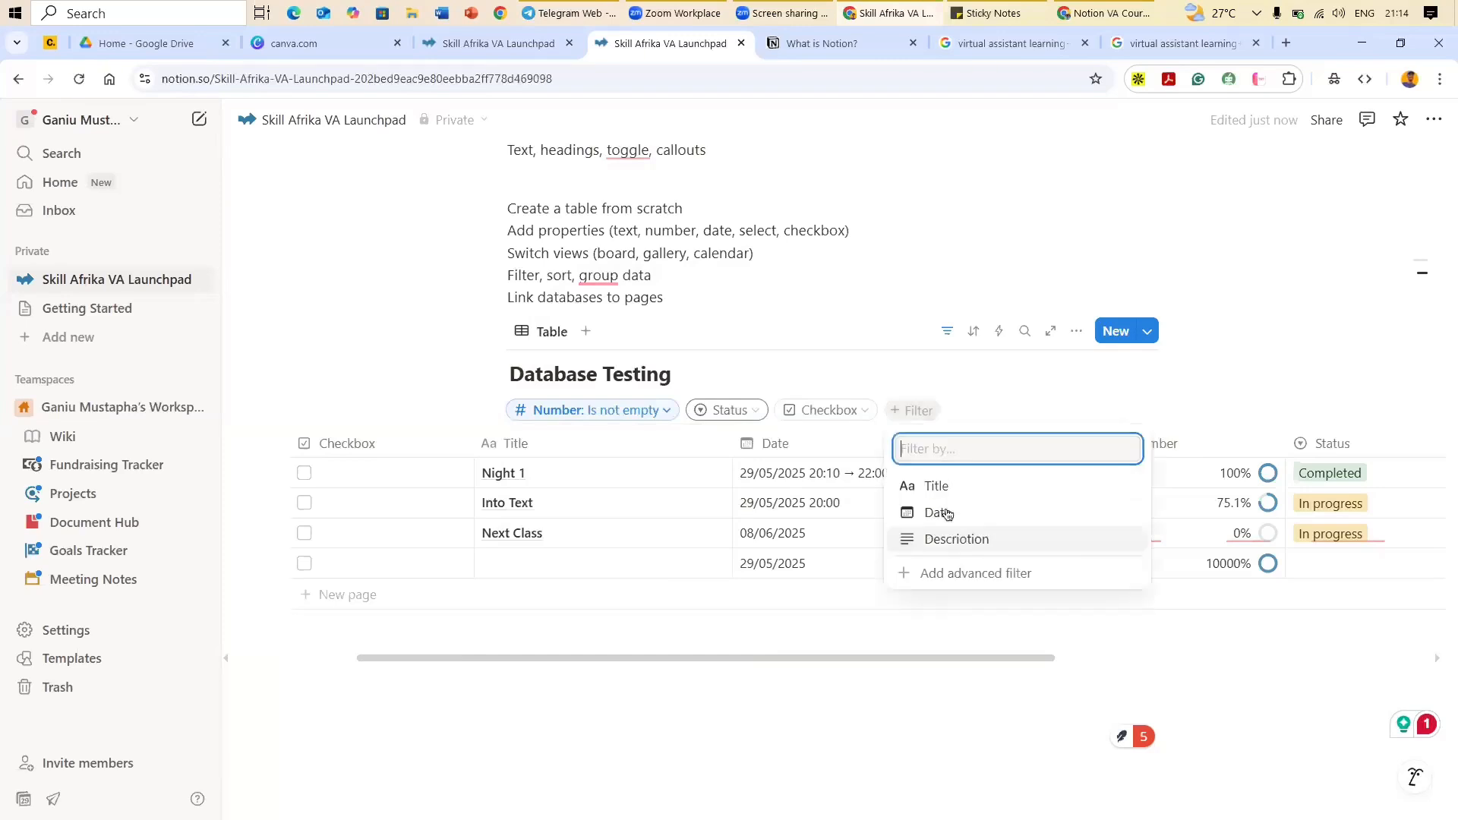
pyautogui.press('Return')
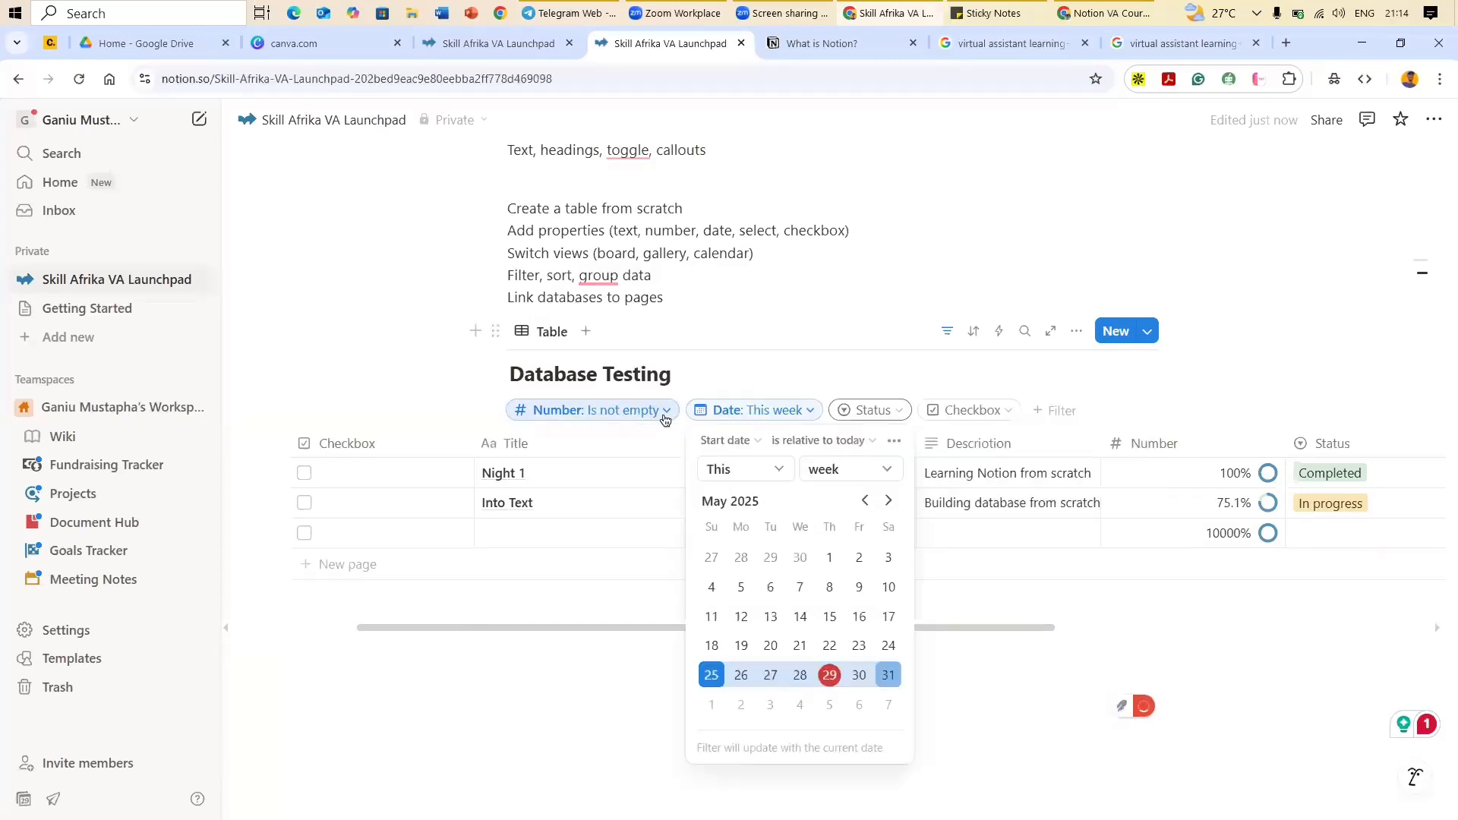
# Step: Change the Number filter's condition to equals, leaving its value blank
pyautogui.click(672, 443)
pyautogui.click(662, 413)
pyautogui.click(689, 443)
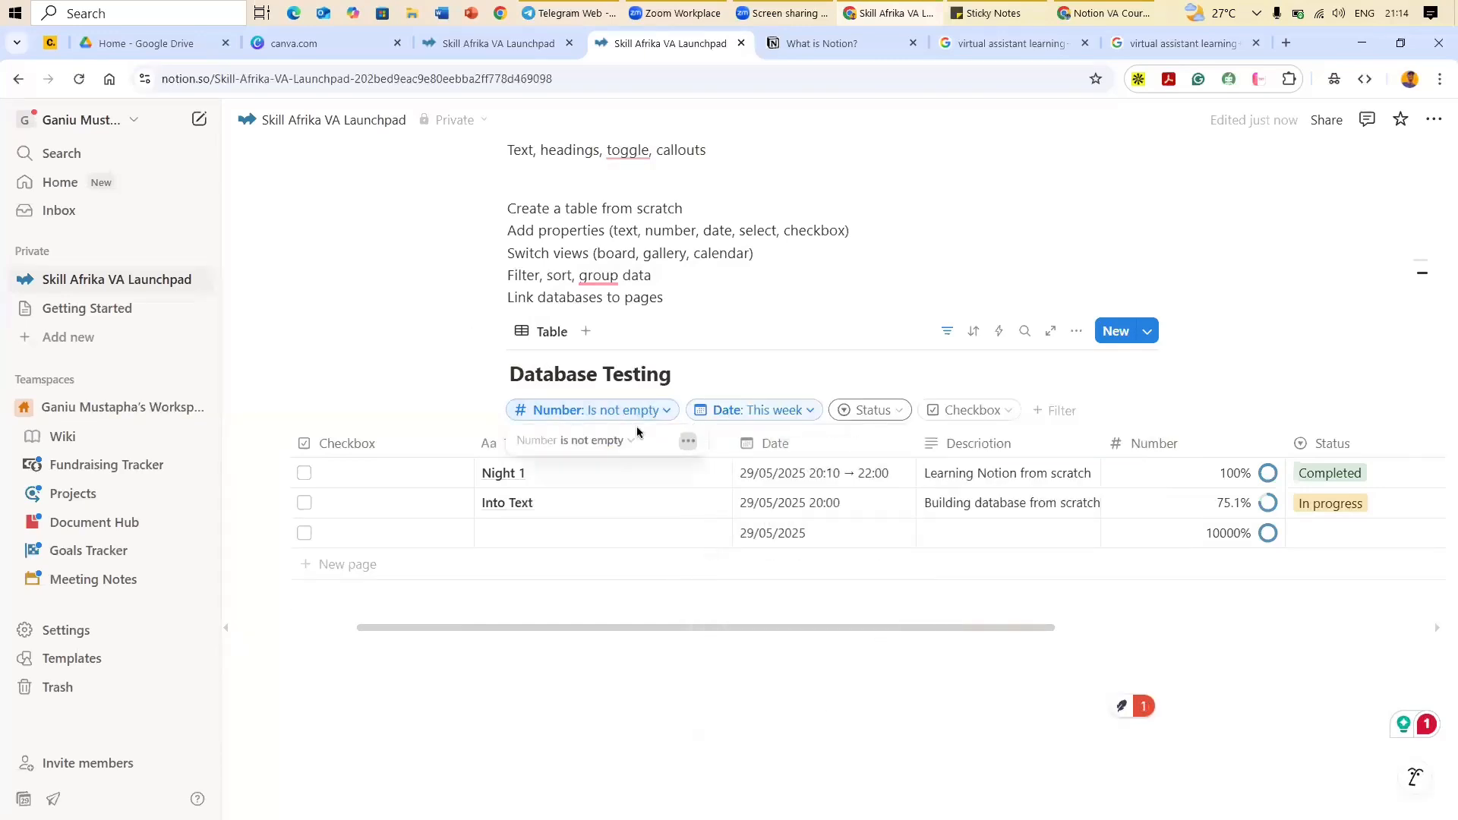
pyautogui.click(604, 440)
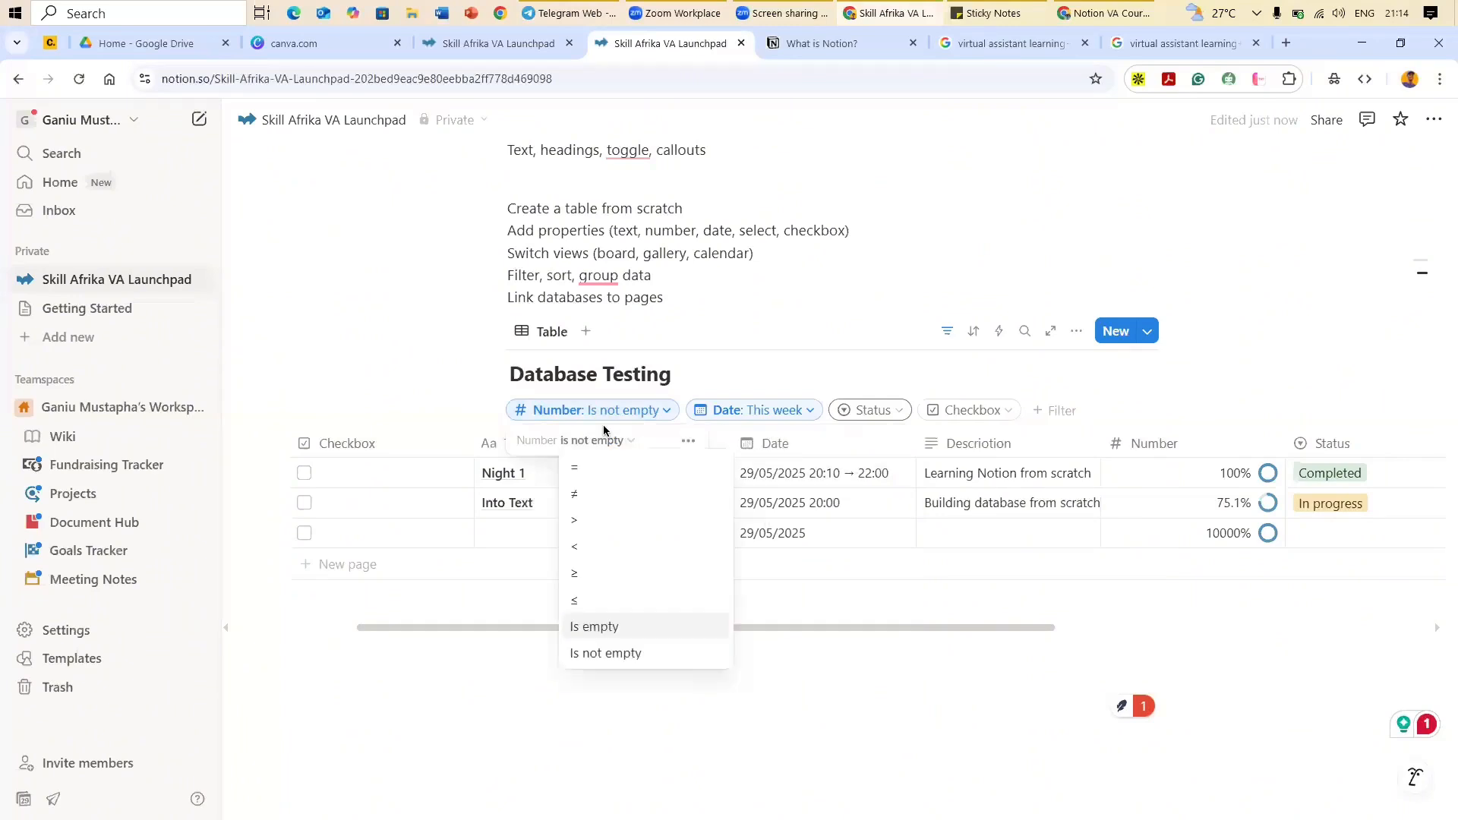
pyautogui.click(606, 463)
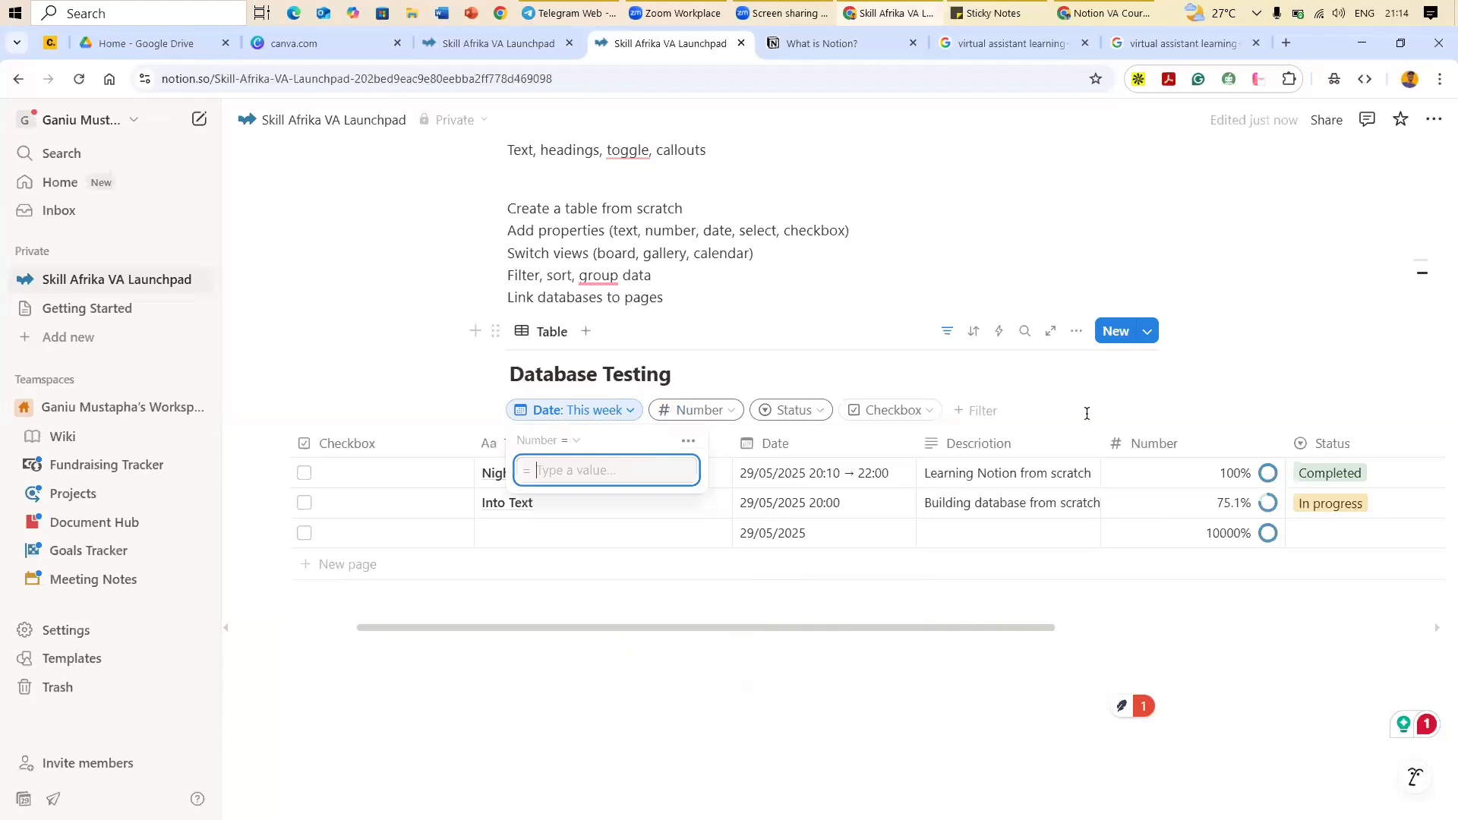
# Step: Set the Date filter's relative period to This year
pyautogui.click(629, 414)
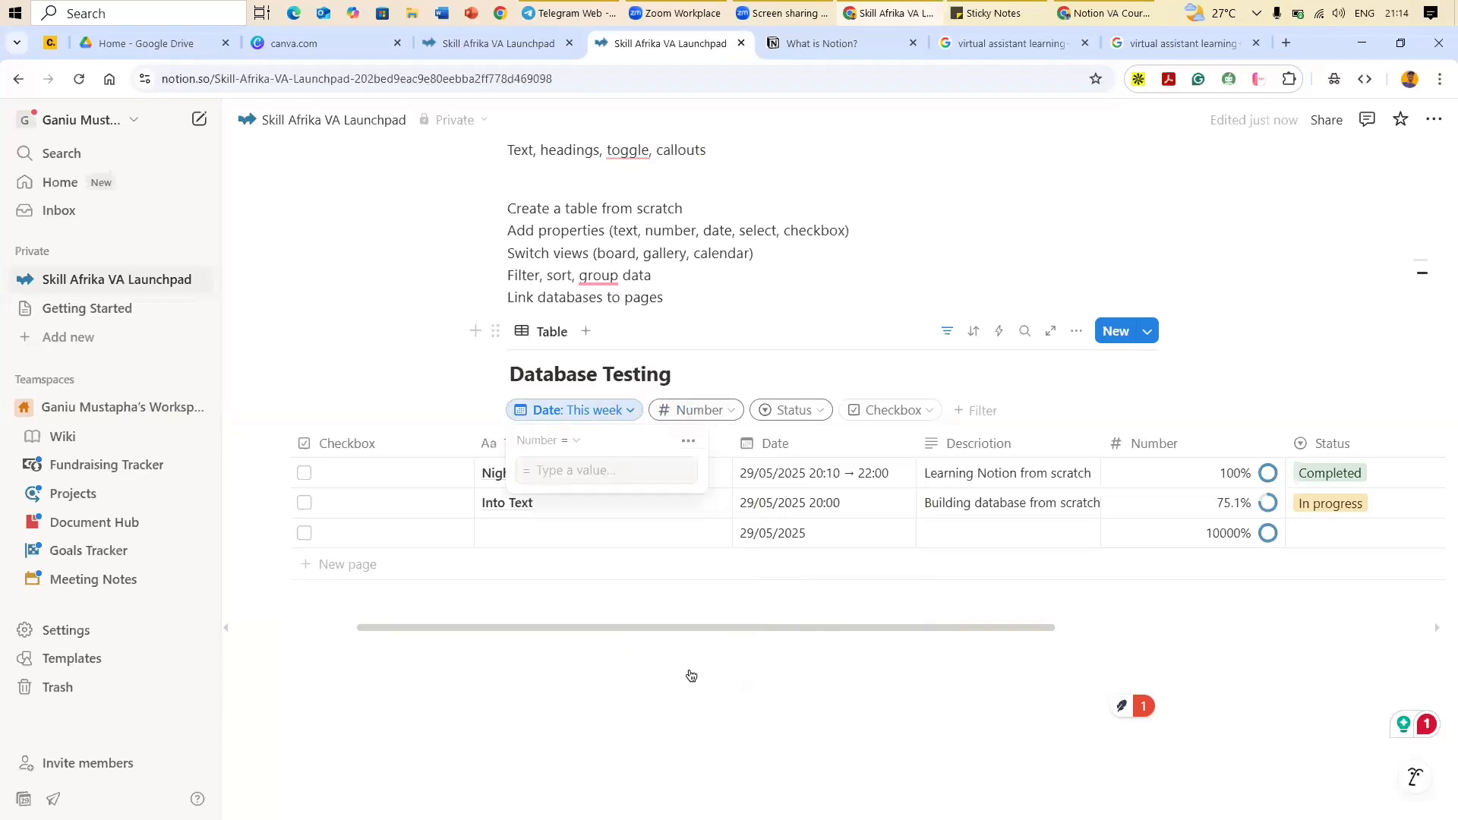
pyautogui.click(671, 469)
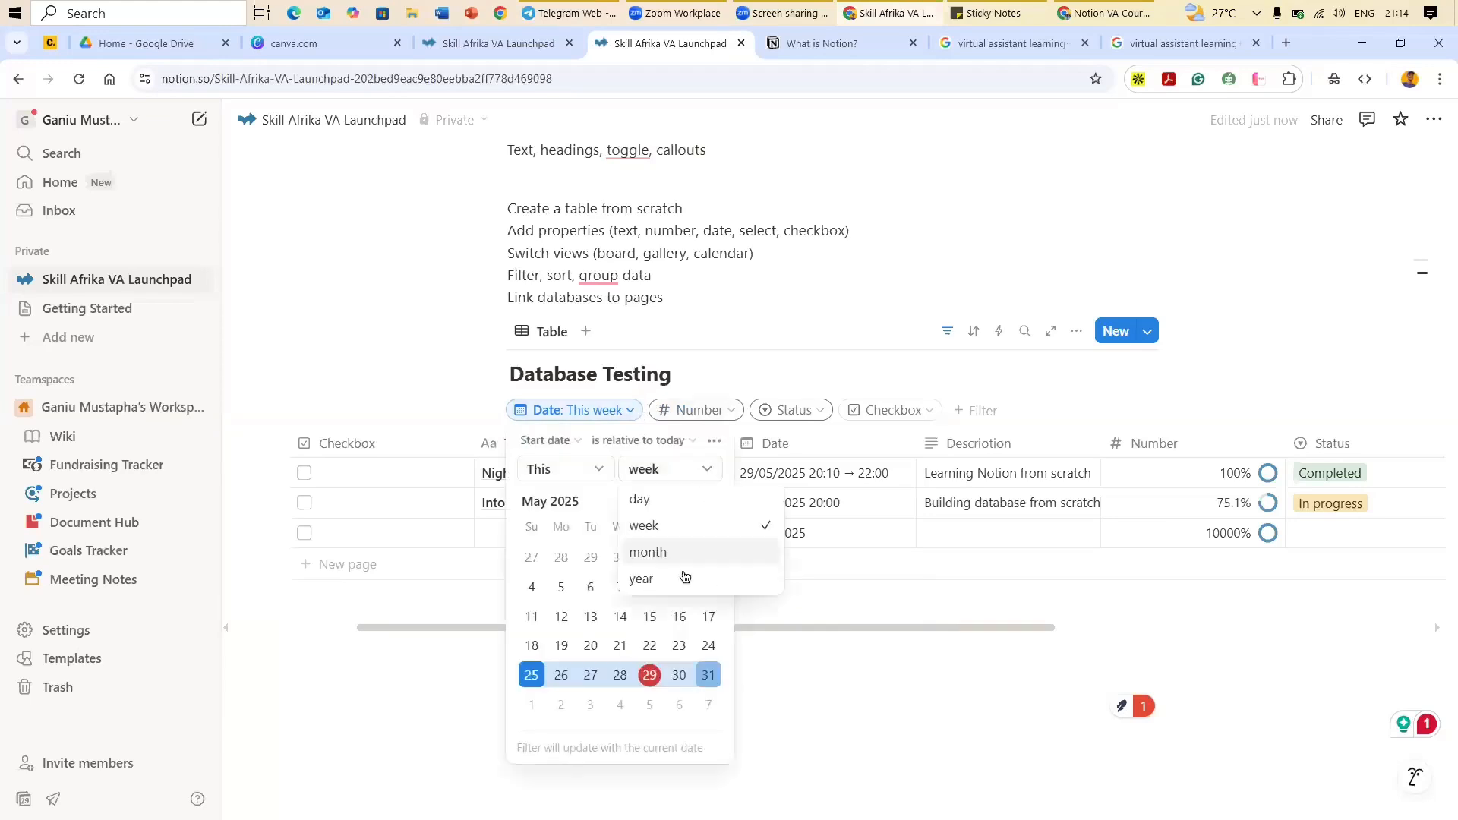
pyautogui.click(660, 579)
pyautogui.click(1069, 393)
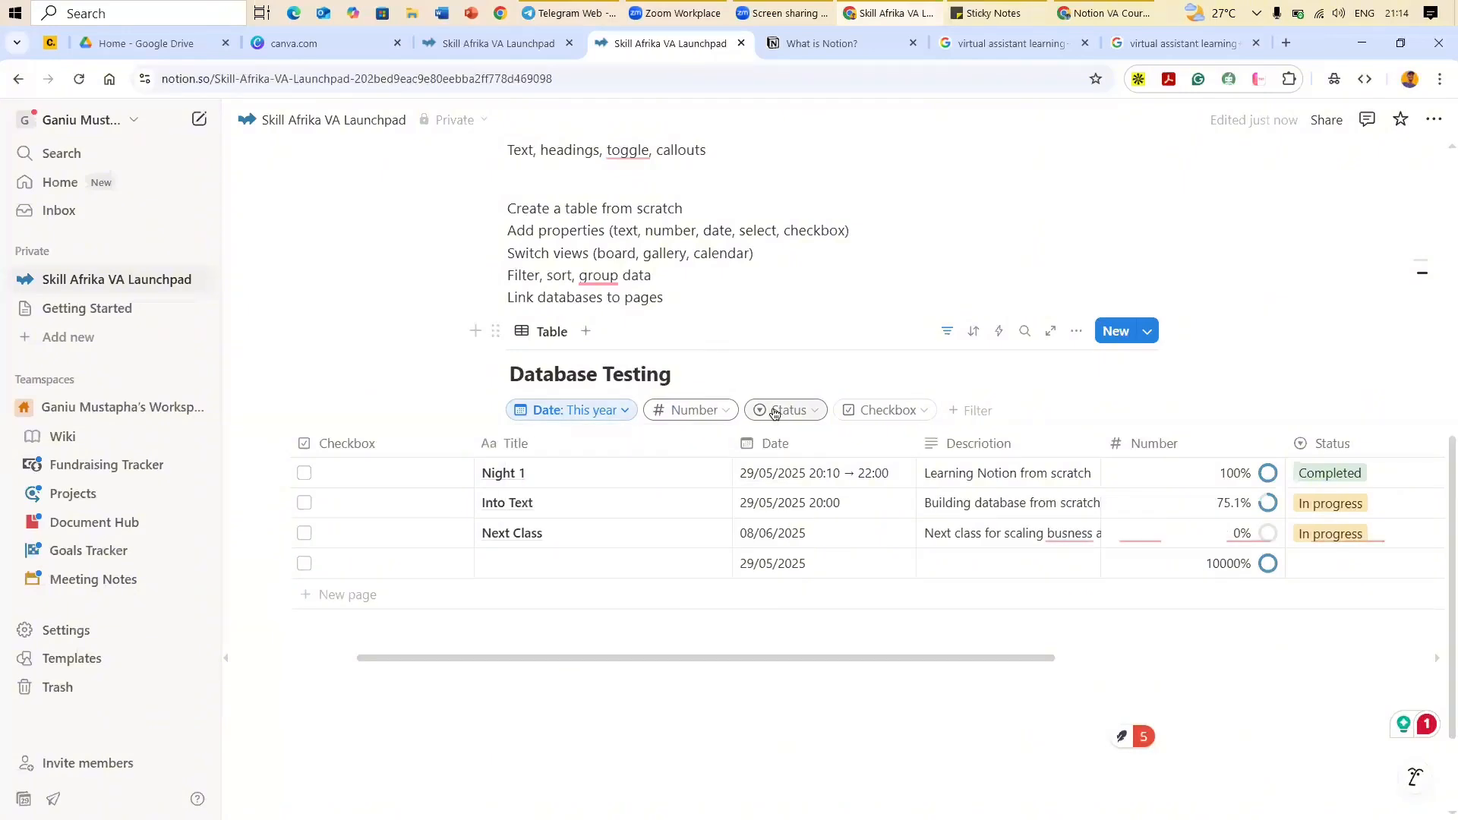
# Step: Move the Status filter ahead of the Number filter above the table
pyautogui.click(769, 416)
pyautogui.moveTo(708, 435); pyautogui.dragTo(536, 411)
pyautogui.moveTo(683, 412); pyautogui.dragTo(538, 407)
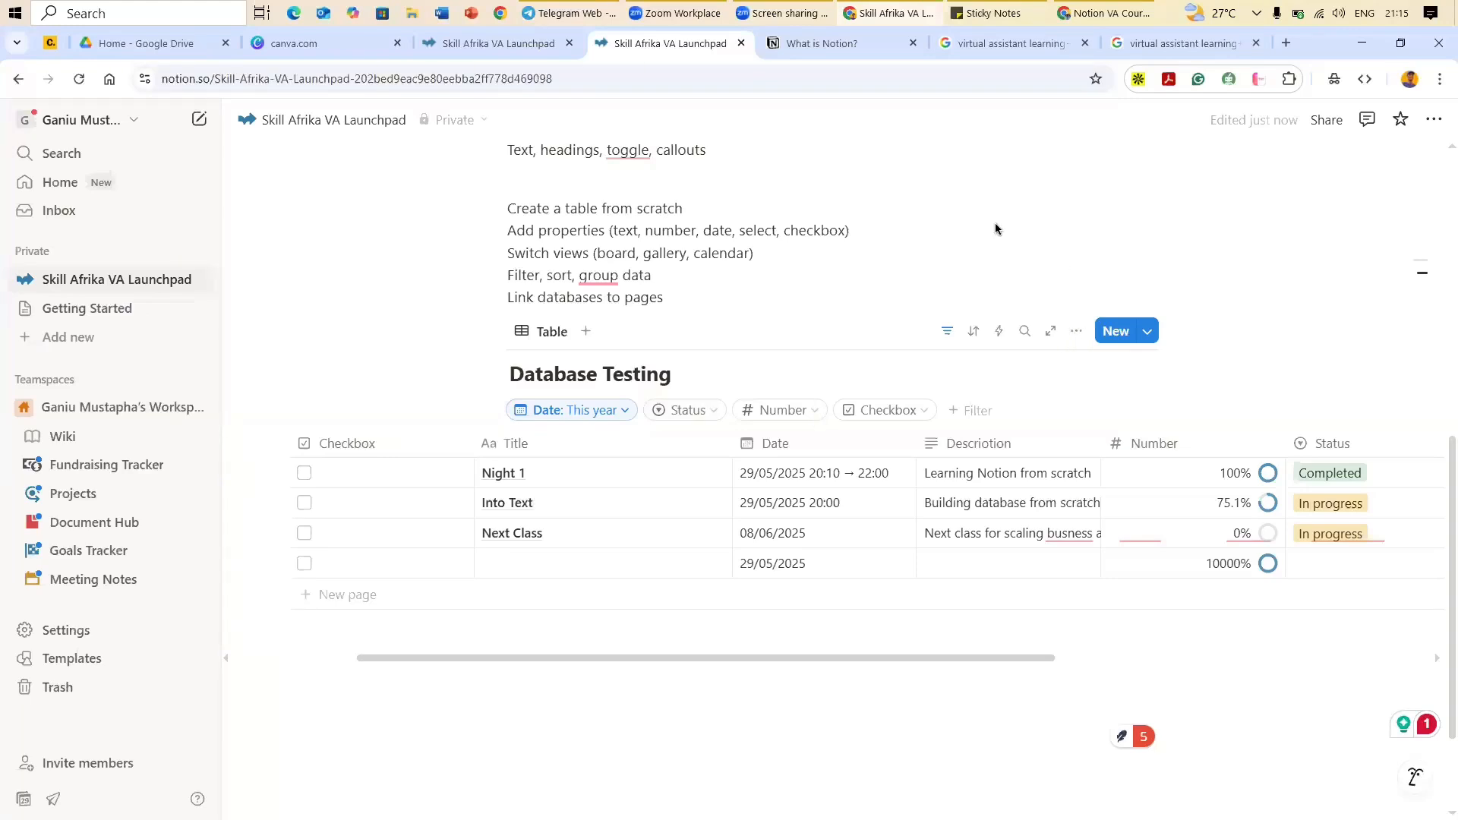
pyautogui.rightClick(1014, 272)
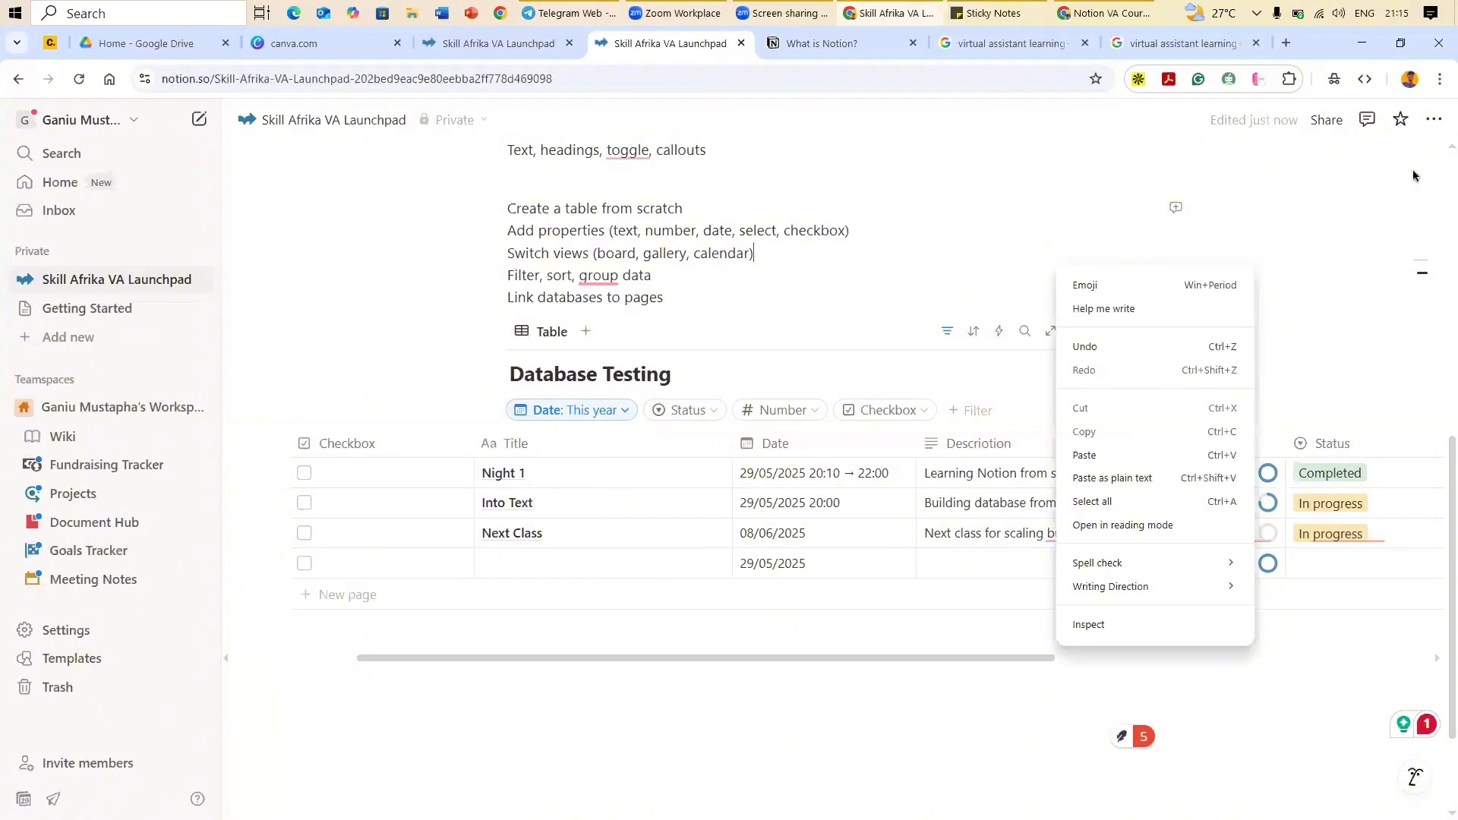
pyautogui.click(1076, 335)
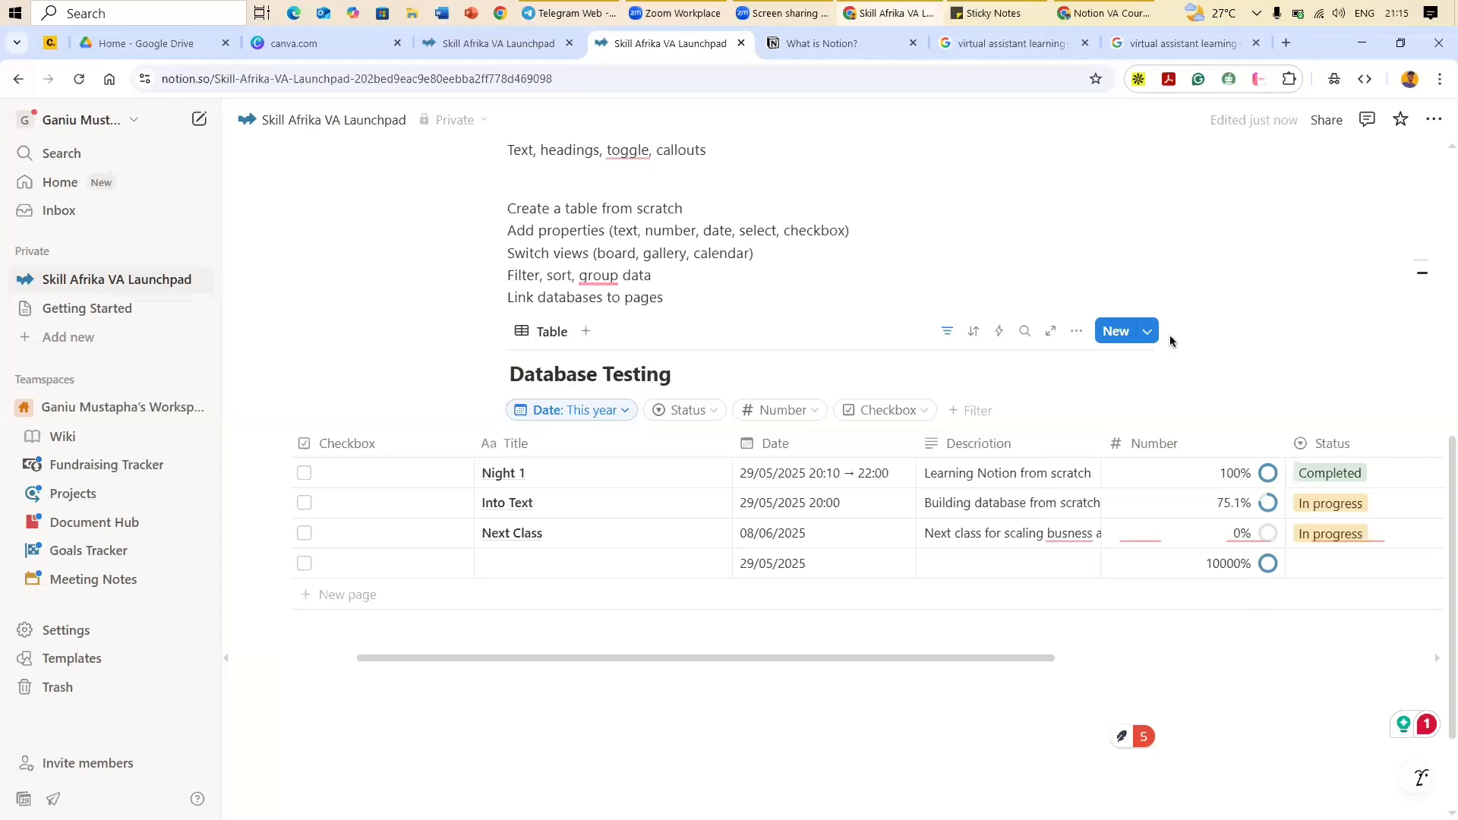
pyautogui.rightClick(1145, 352)
pyautogui.click(1167, 406)
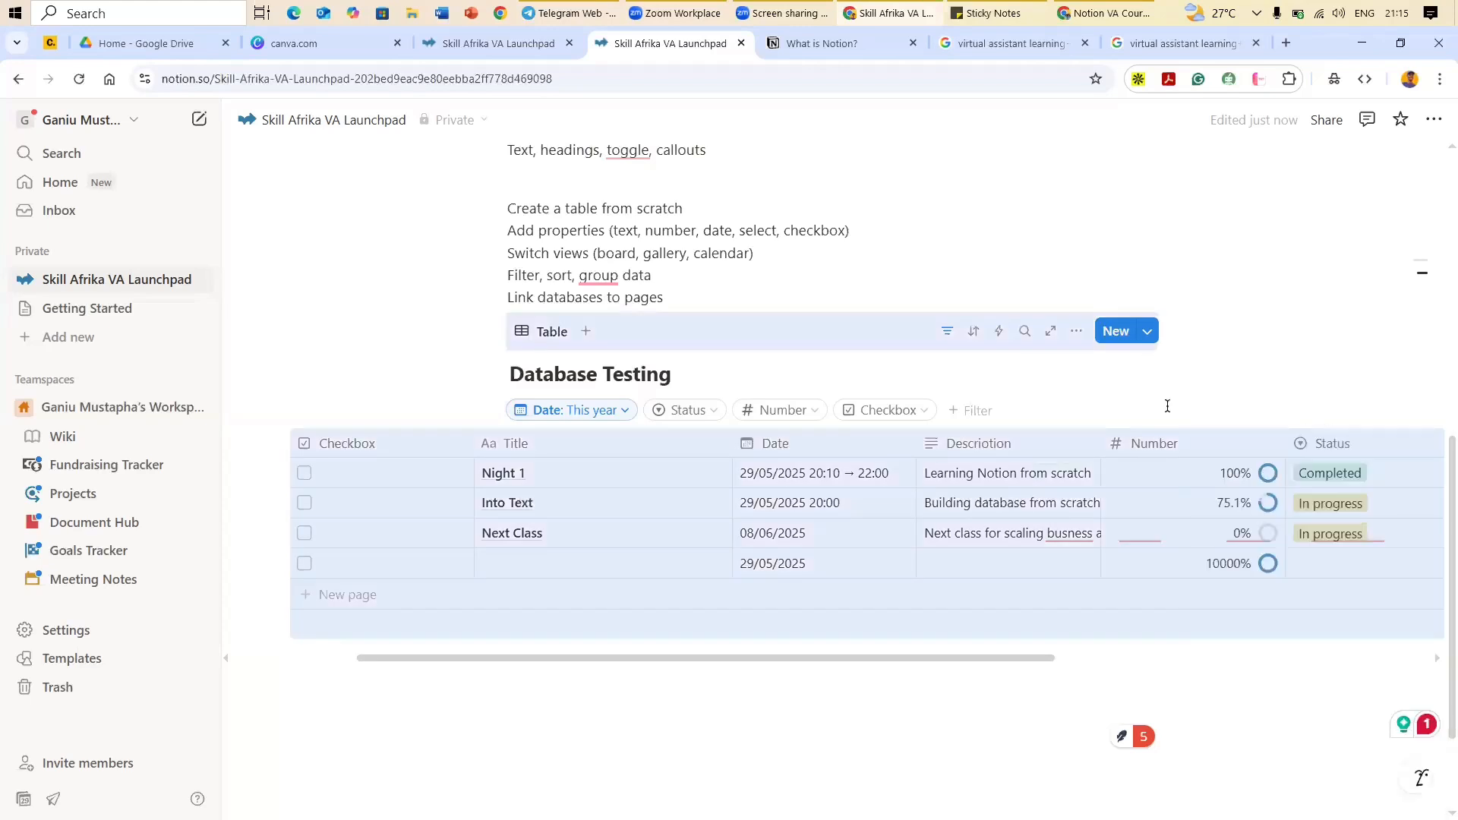
pyautogui.press('Escape')
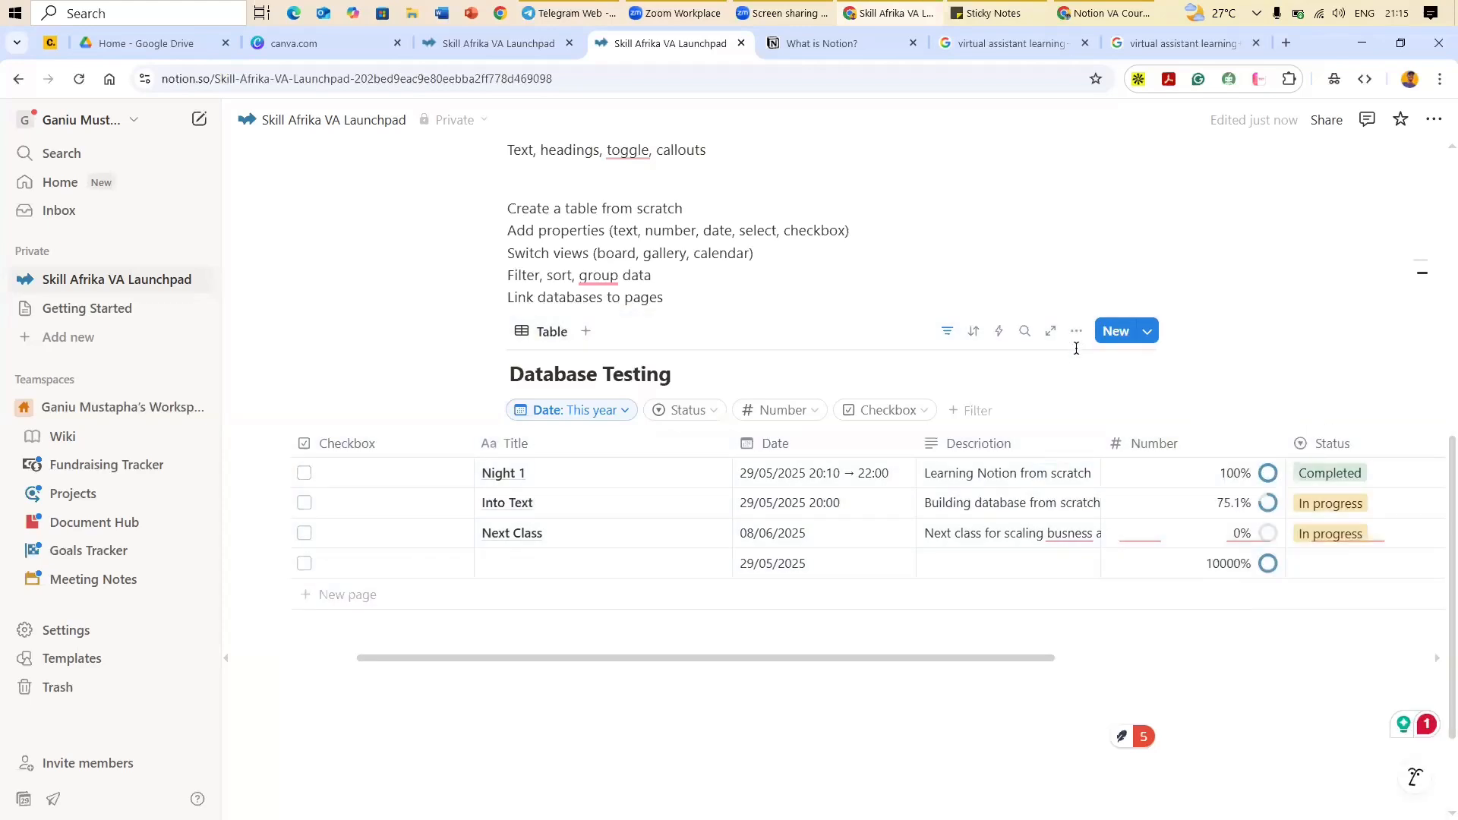
pyautogui.click(1076, 334)
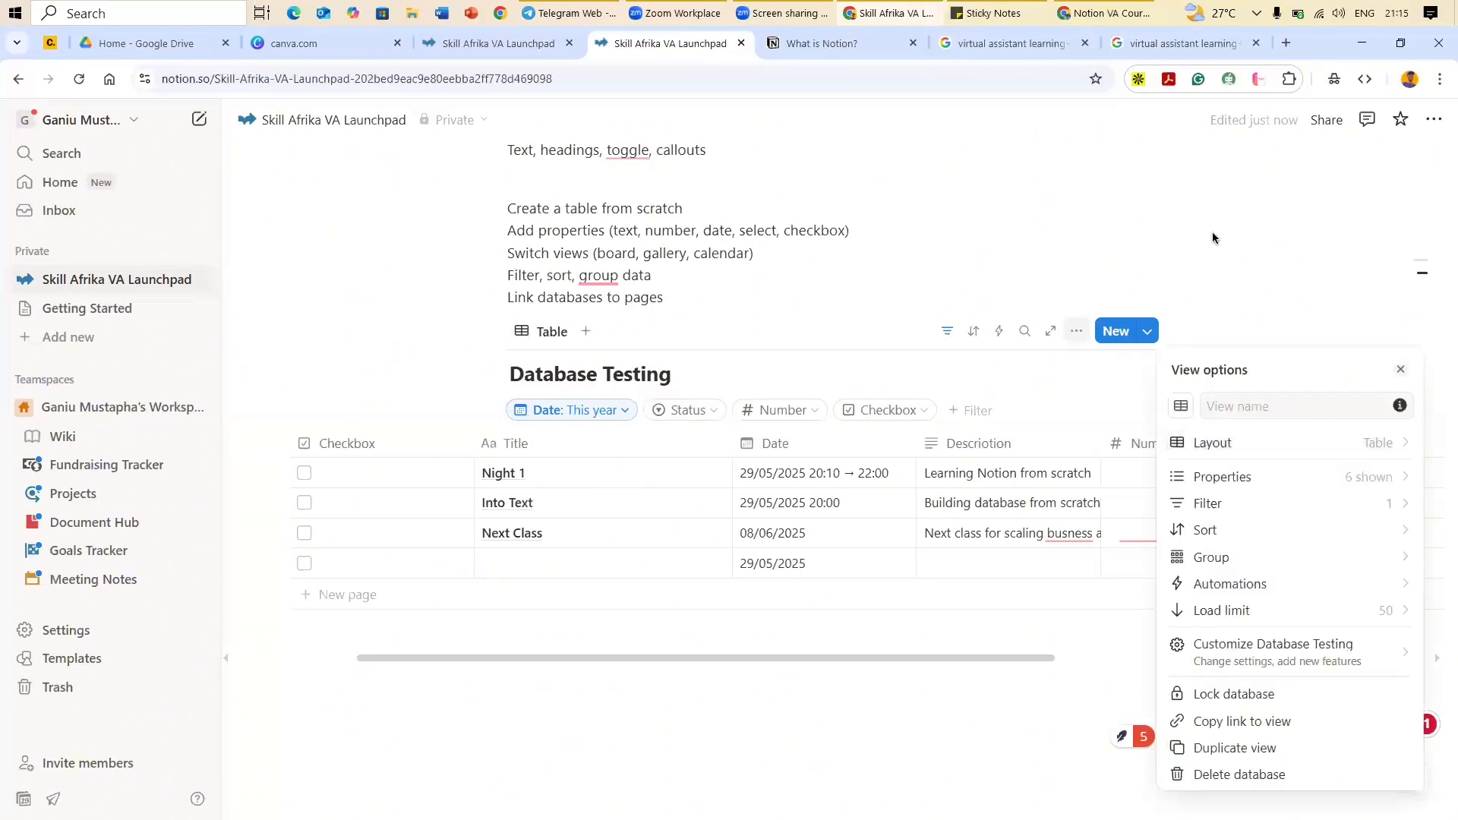
pyautogui.click(1076, 336)
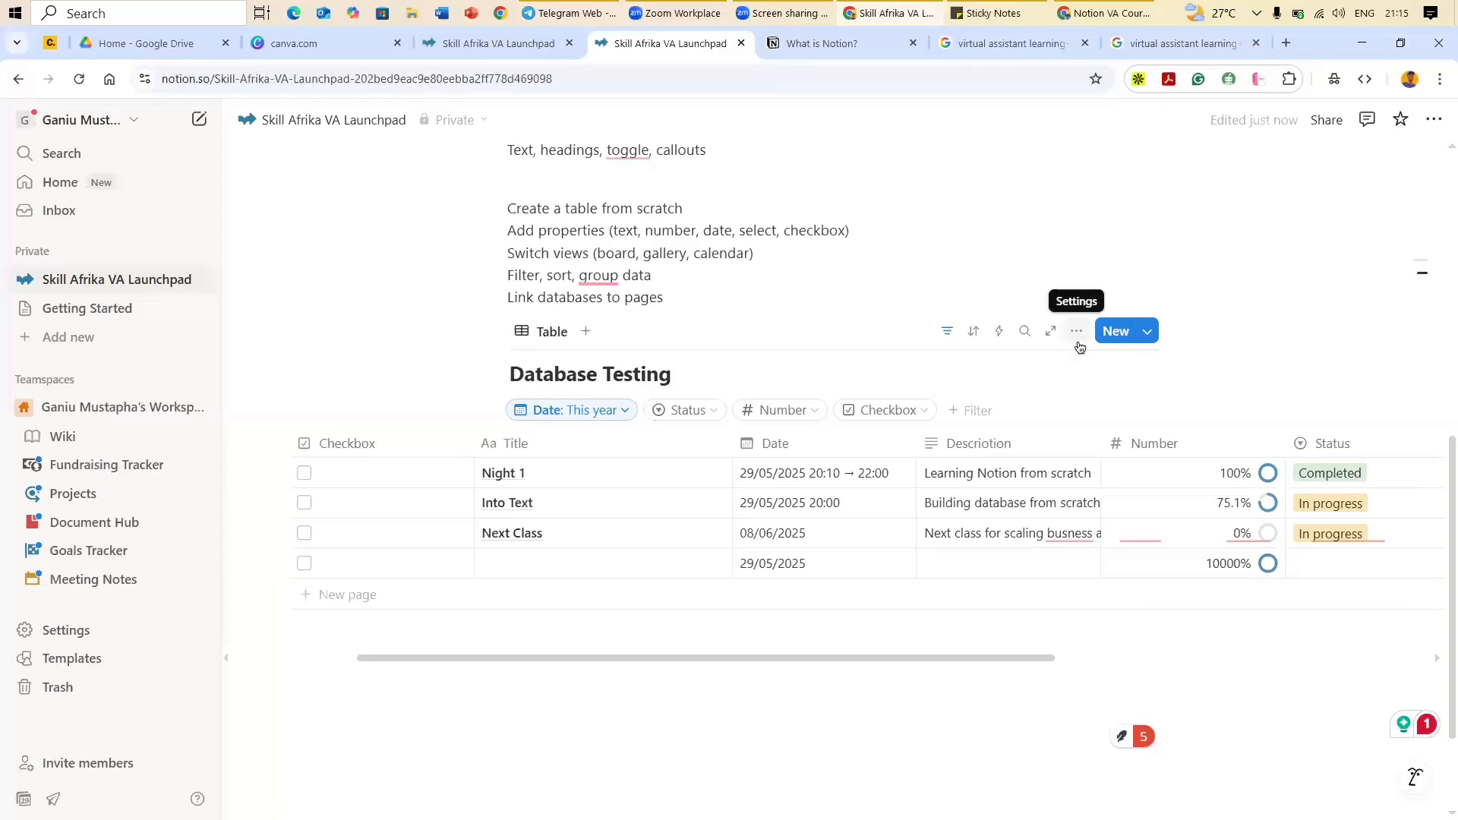
pyautogui.click(1076, 334)
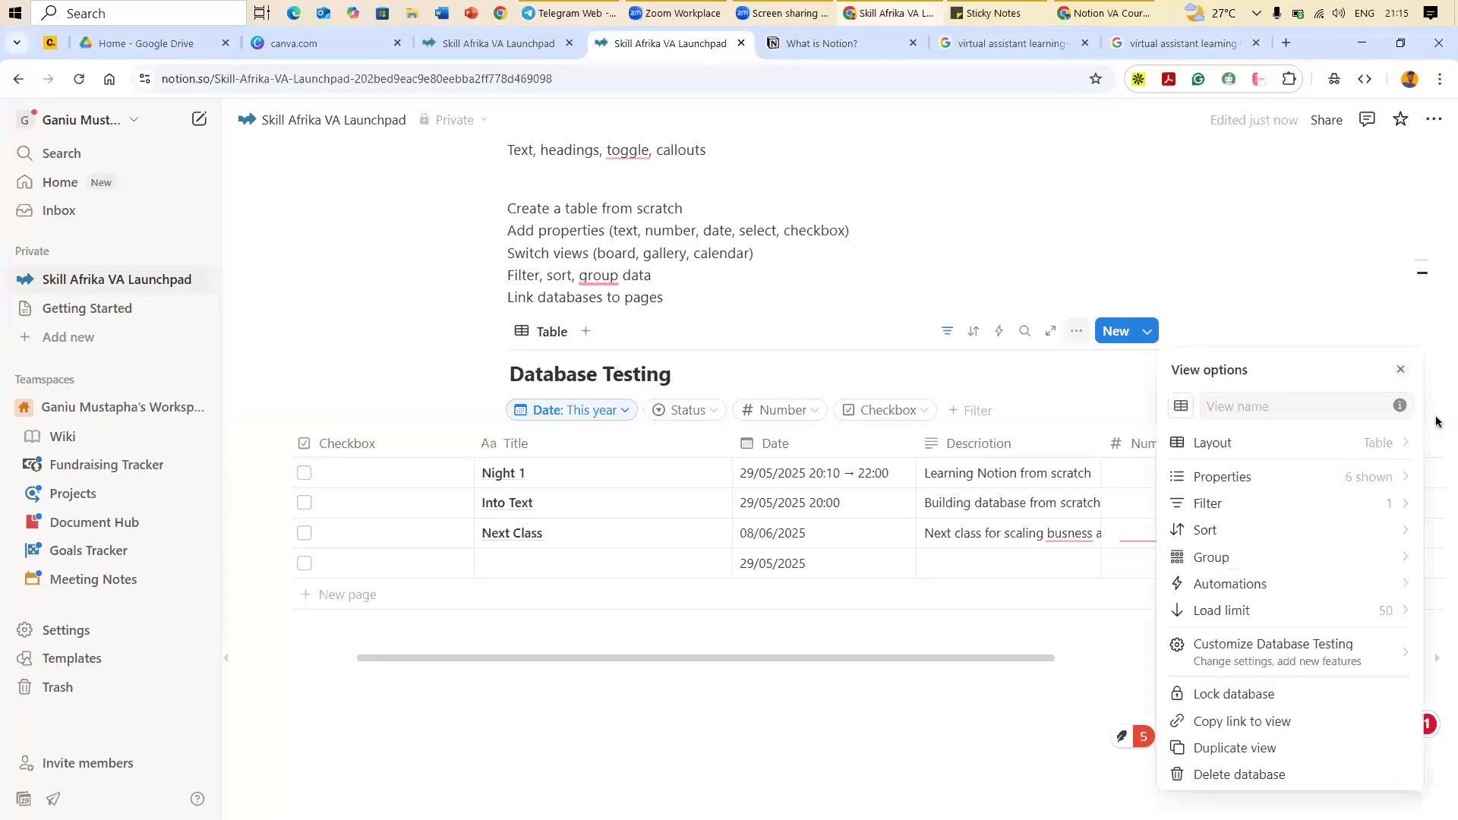
pyautogui.click(1237, 531)
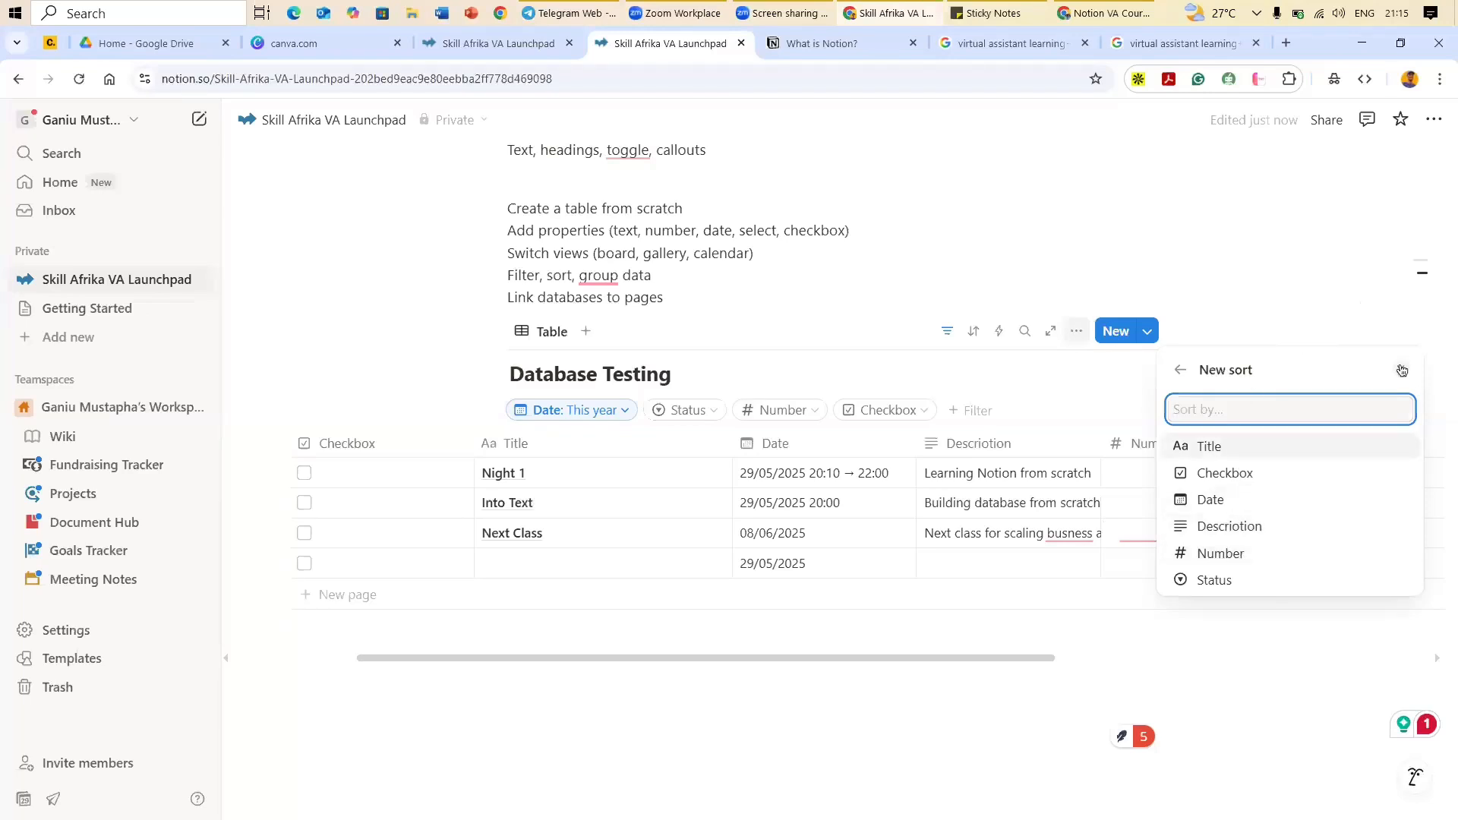
pyautogui.press('Escape')
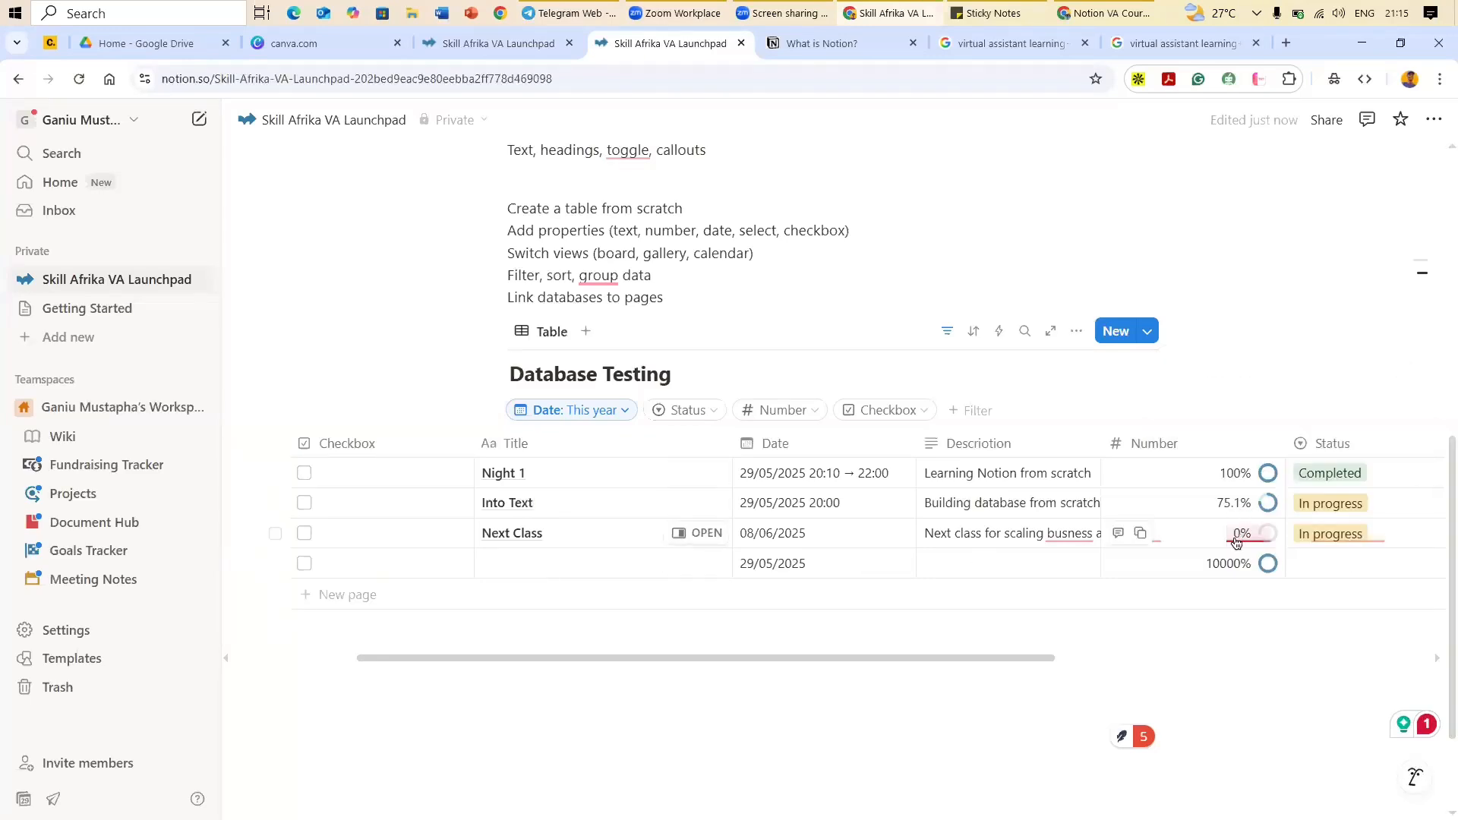
pyautogui.moveTo(1236, 544)
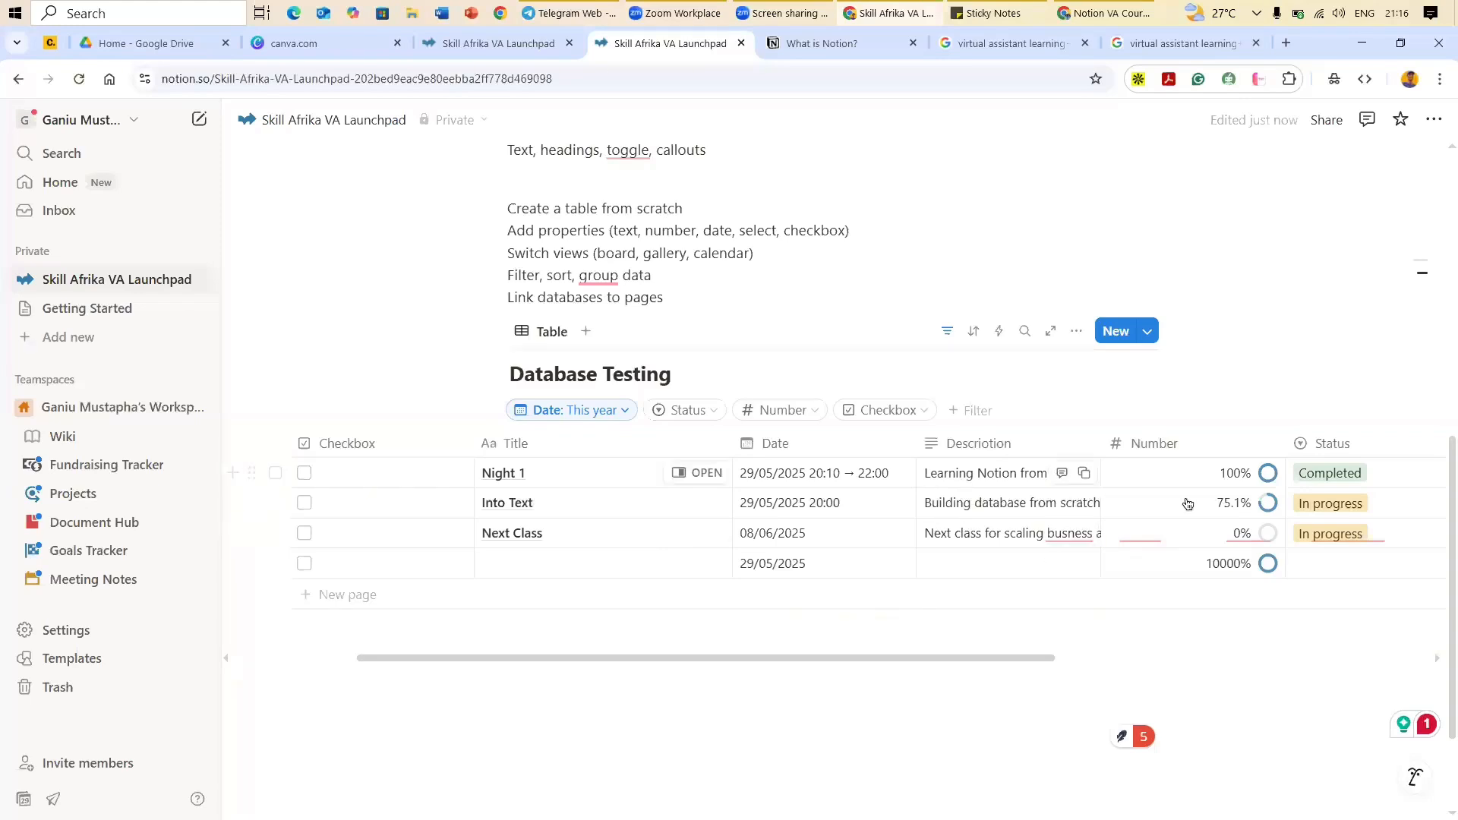
# Step: Add a sort on the Number property, first in ascending order and then switched to descending
pyautogui.click(1075, 331)
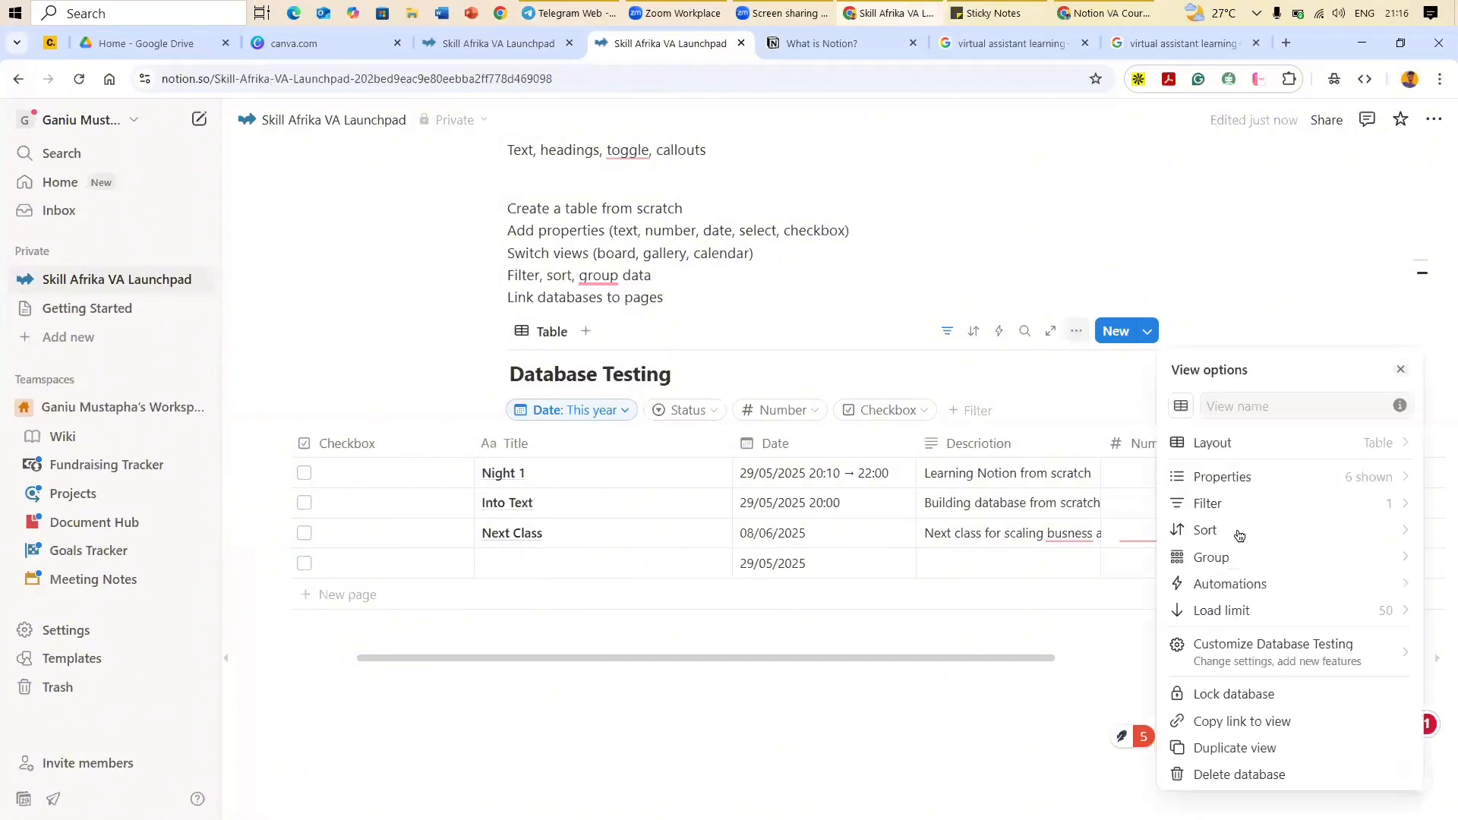
pyautogui.click(1247, 531)
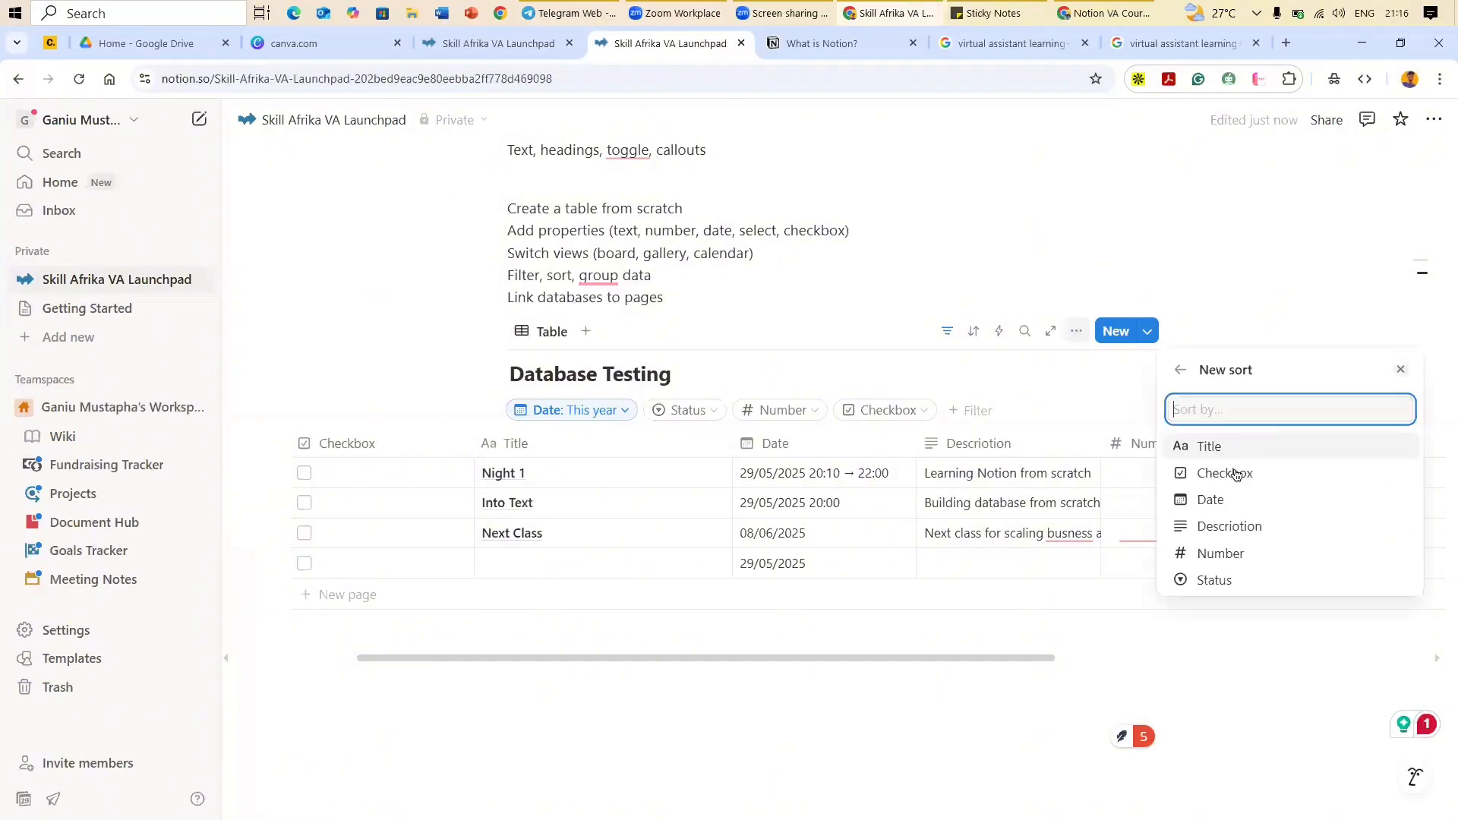
pyautogui.click(1219, 554)
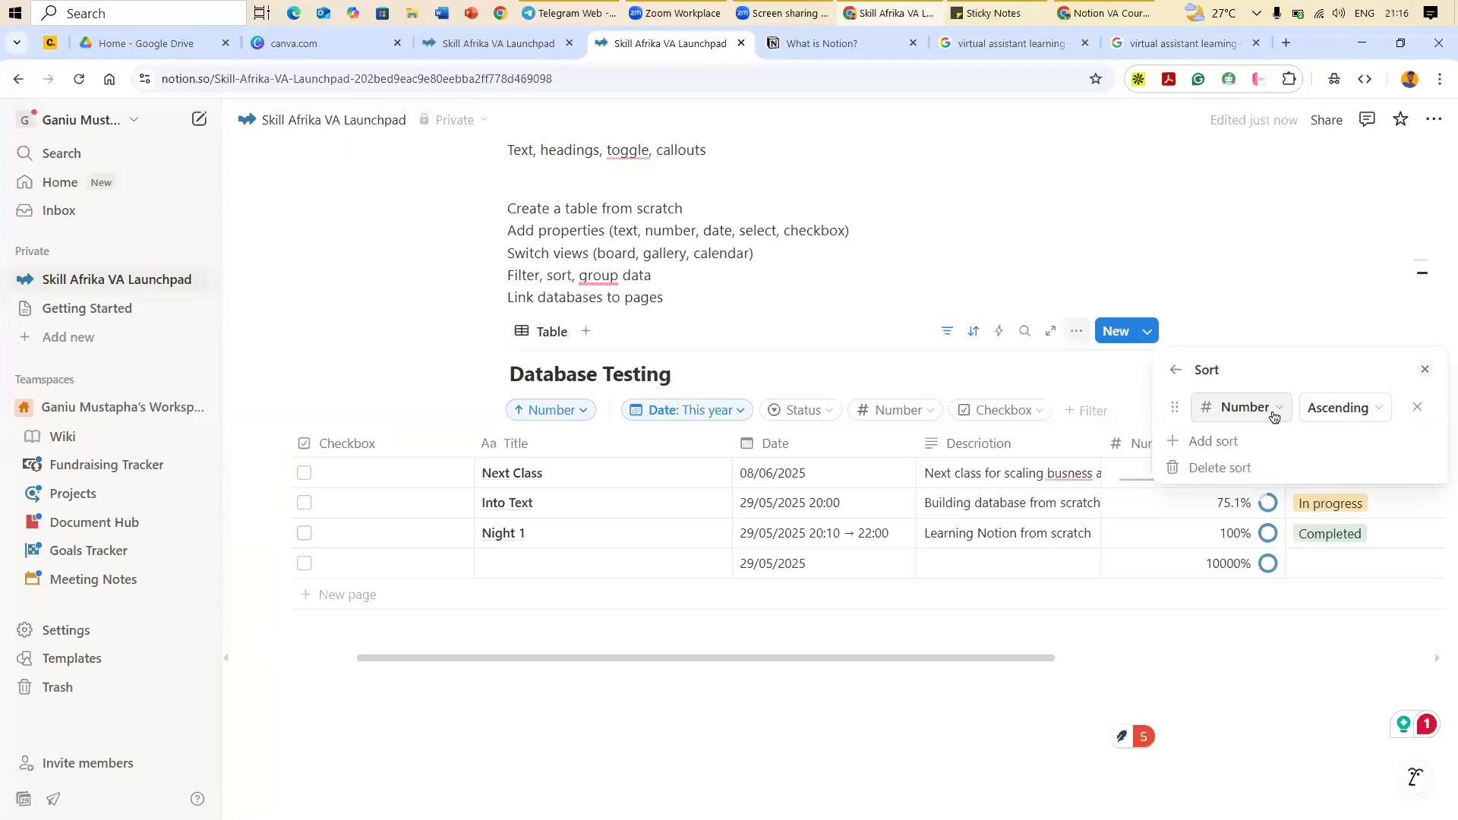
pyautogui.click(1345, 413)
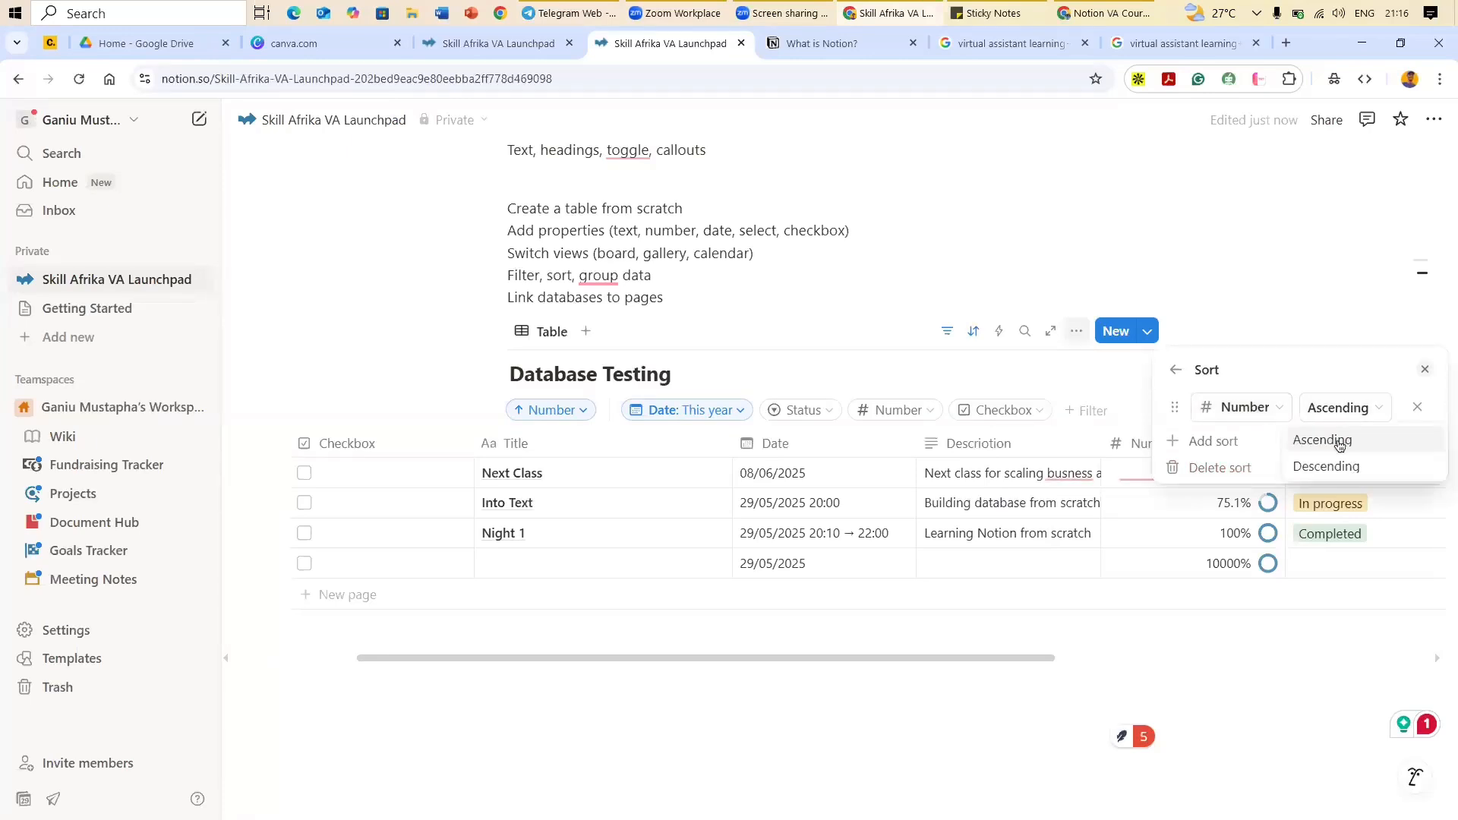
pyautogui.click(1340, 442)
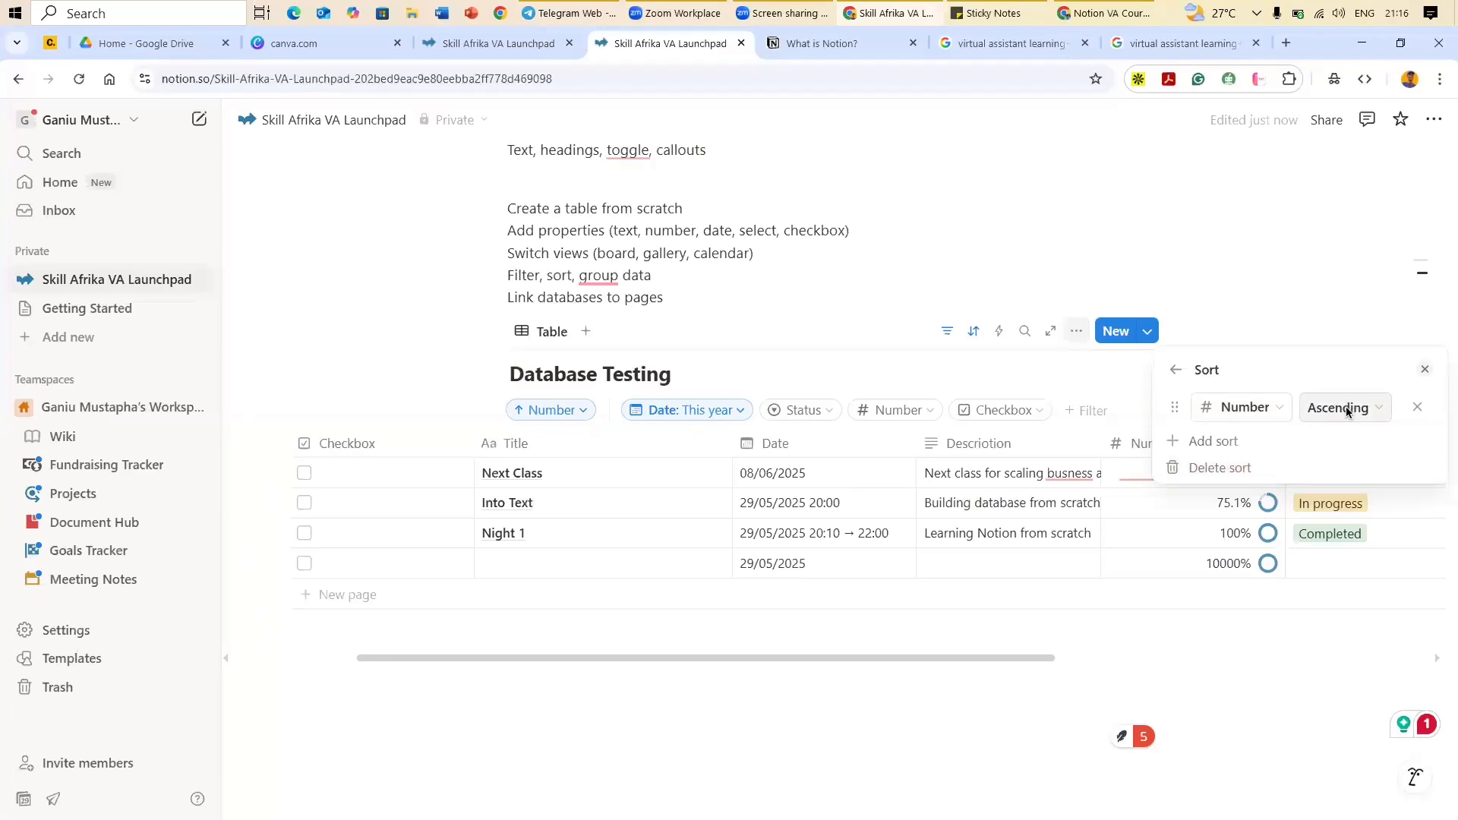
pyautogui.click(1346, 411)
pyautogui.click(1342, 465)
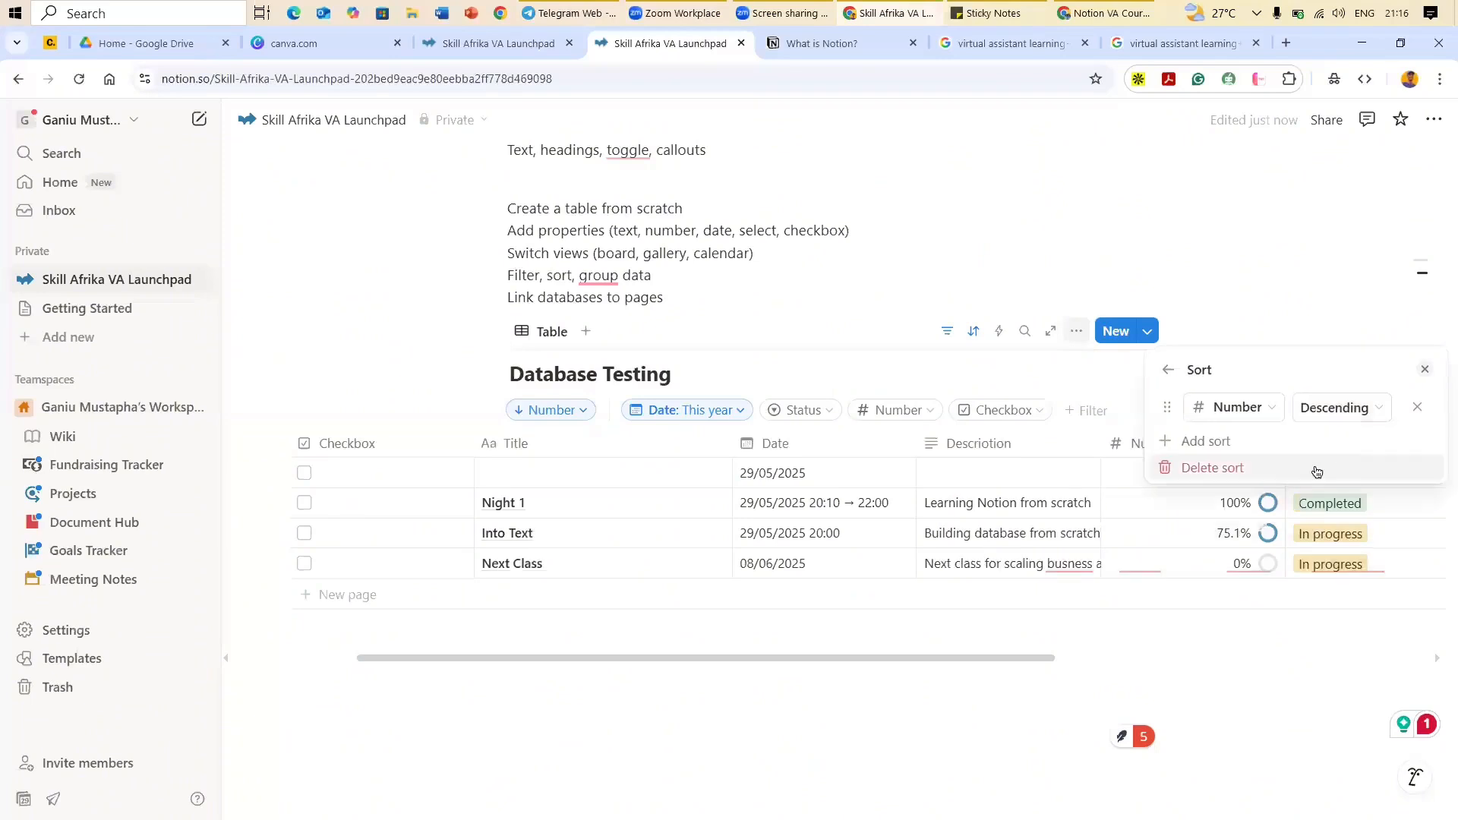
# Step: Change the sort property to Title, try ascending order, and set it back to descending
pyautogui.click(1249, 422)
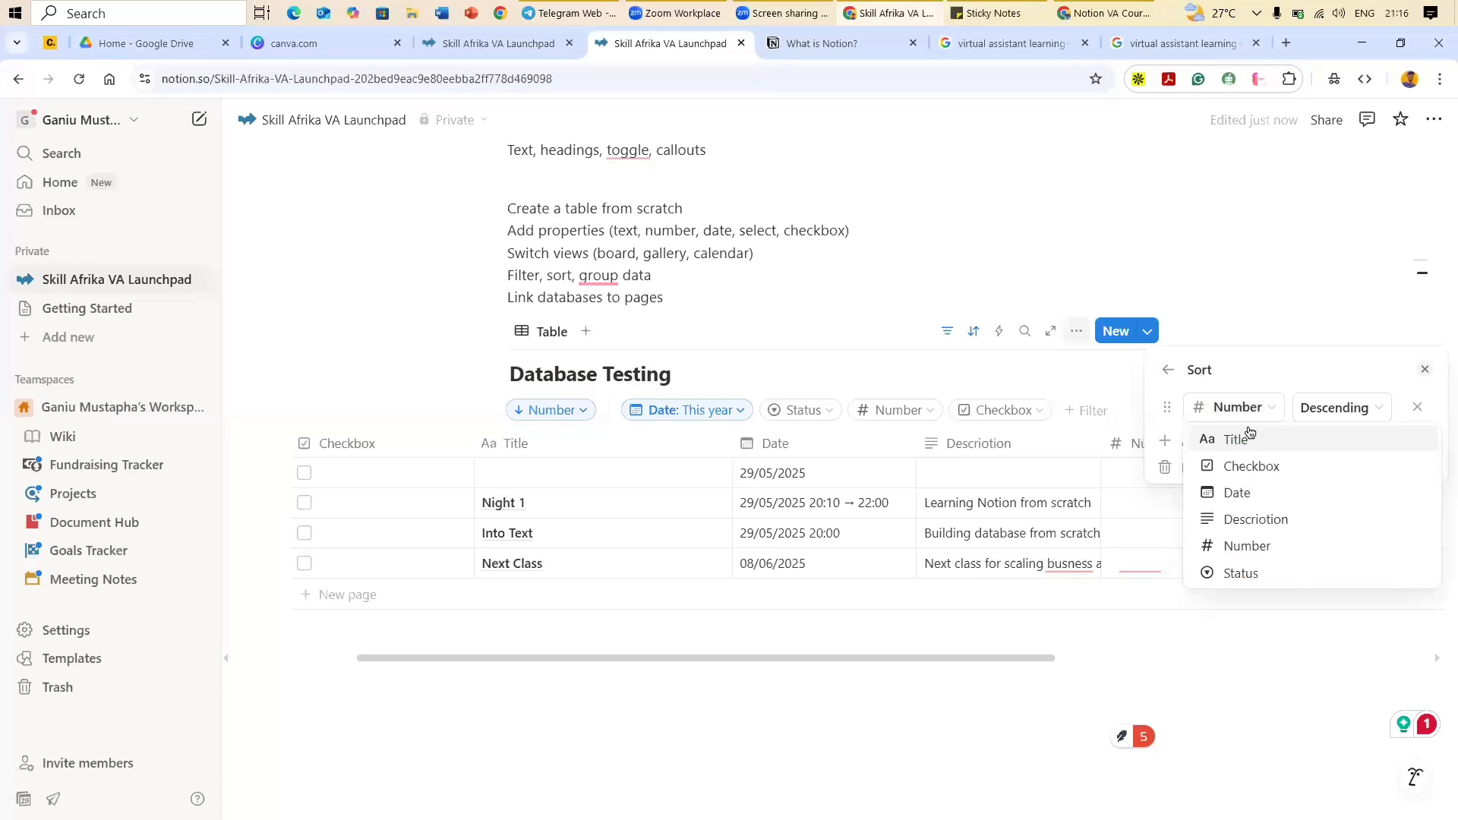
pyautogui.click(1258, 442)
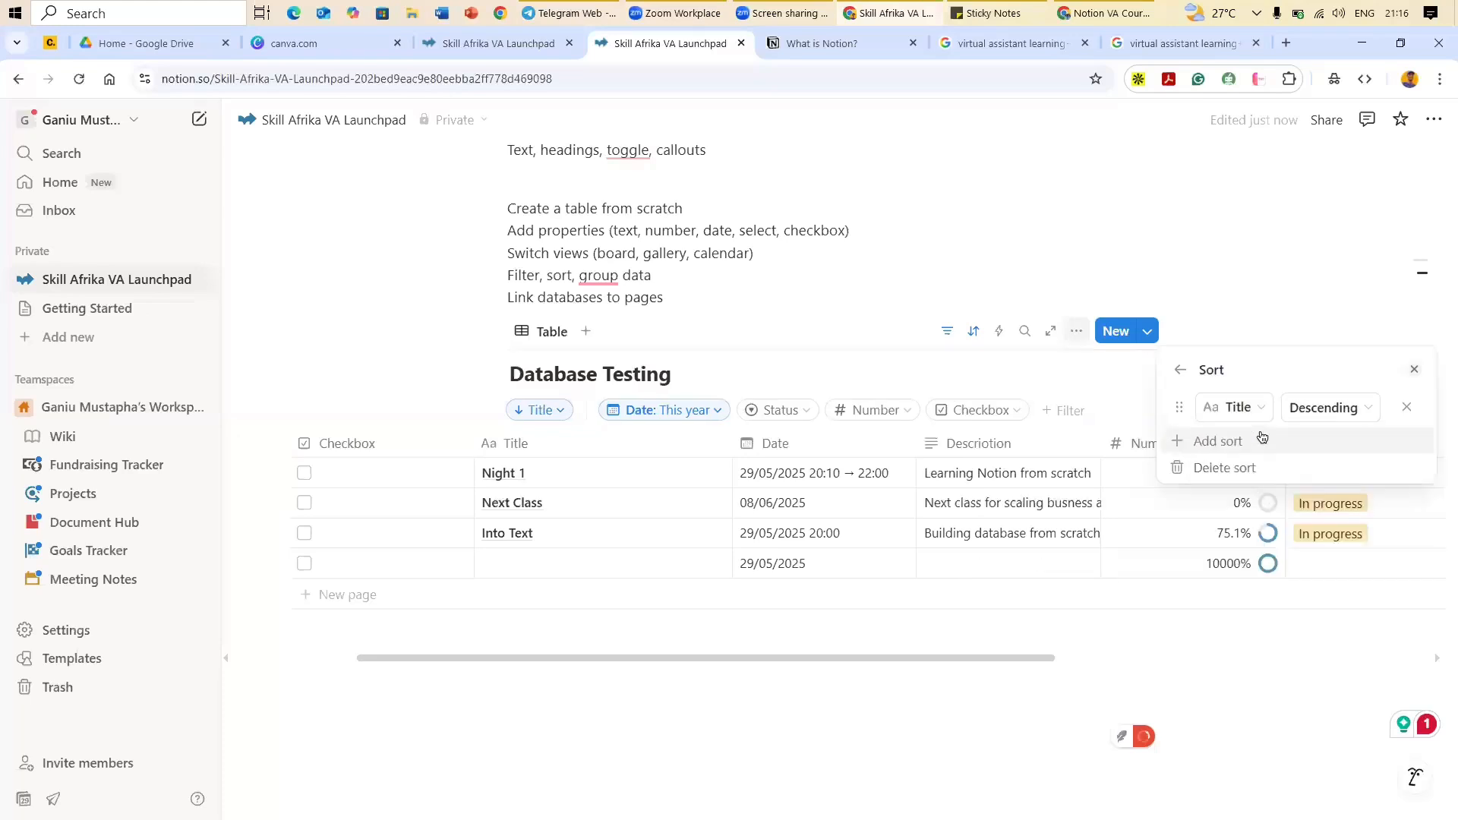
pyautogui.click(1317, 408)
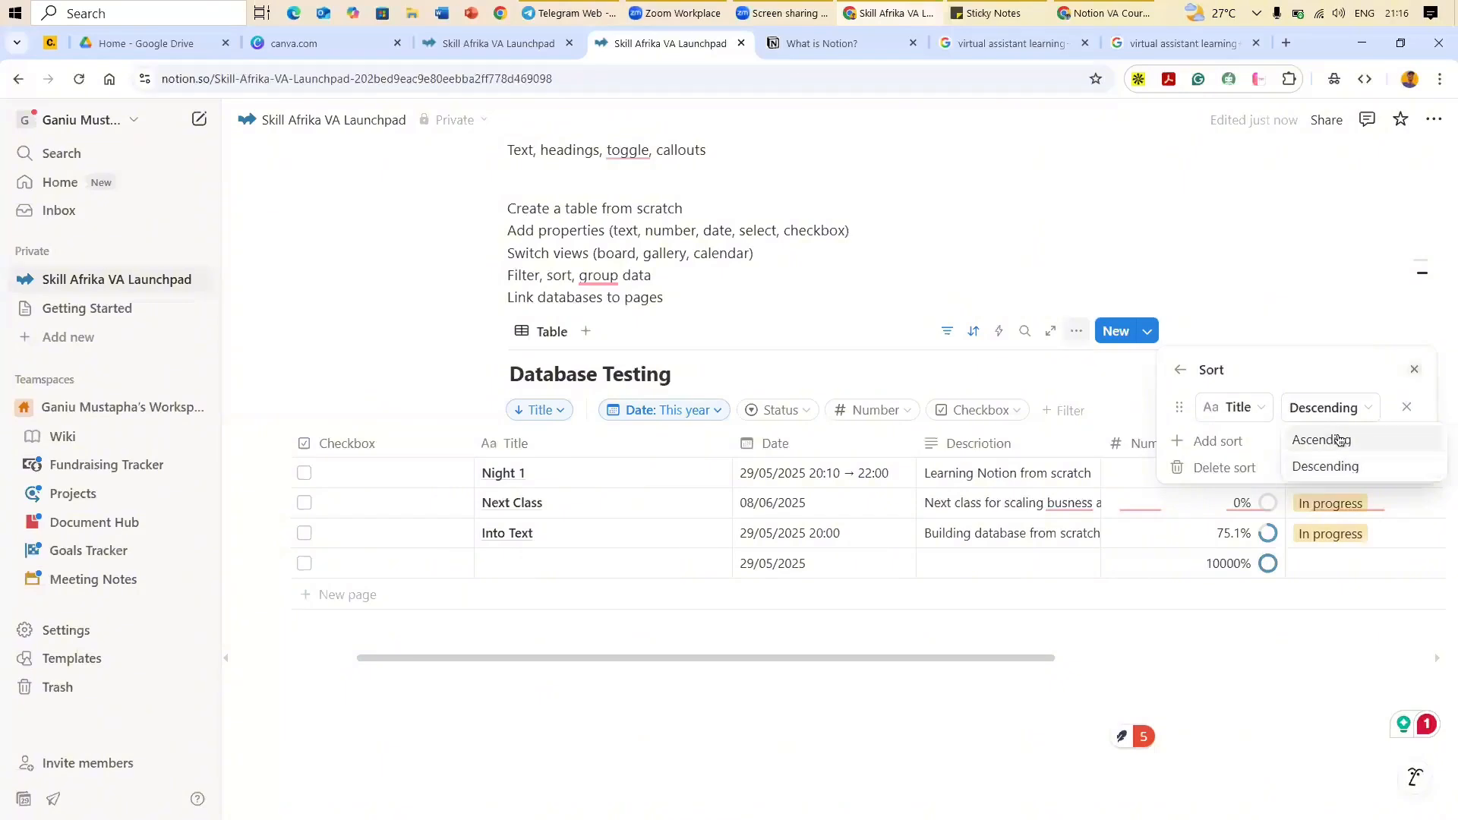
pyautogui.click(1340, 441)
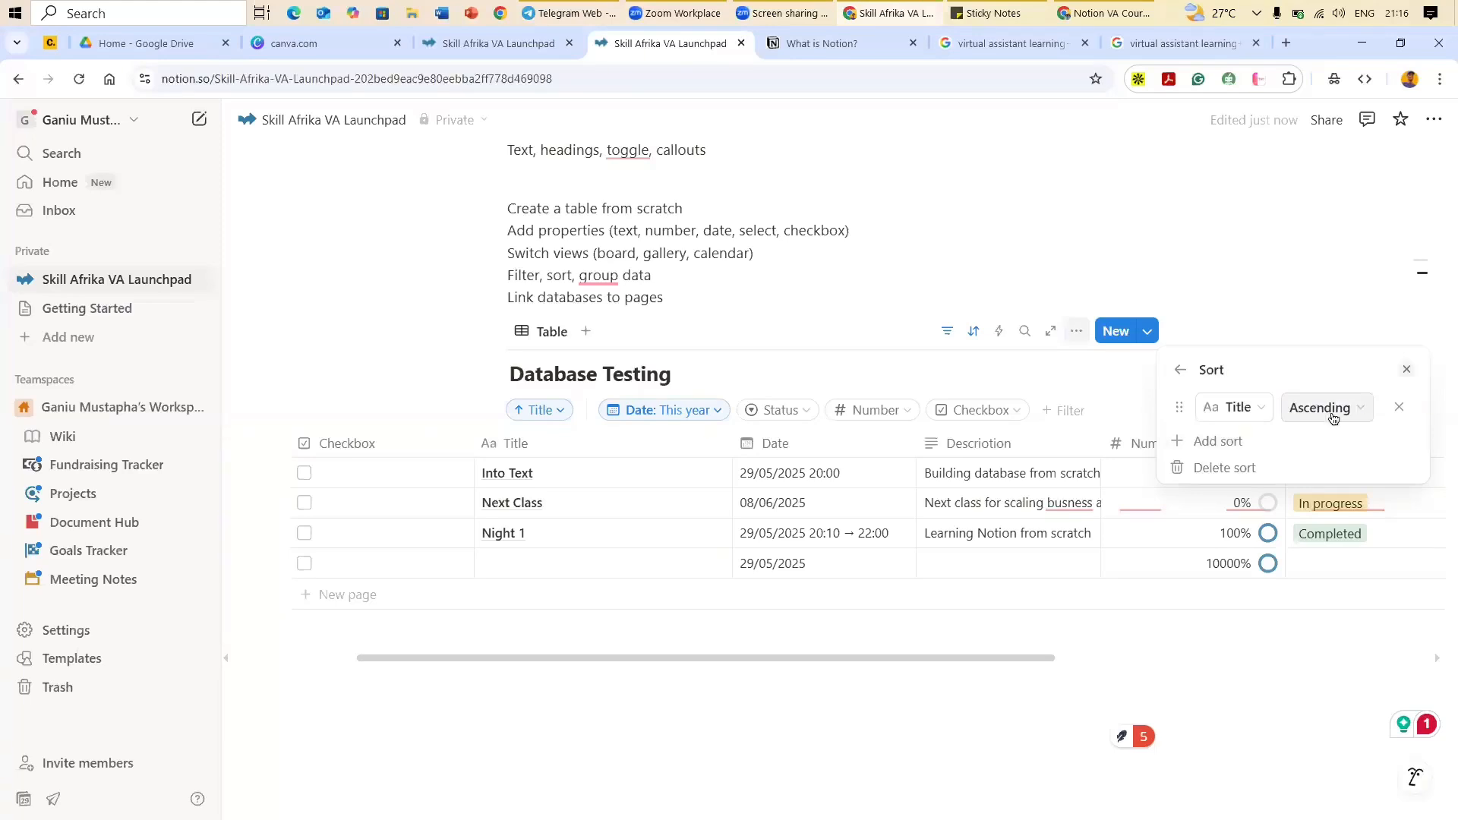
pyautogui.click(1357, 411)
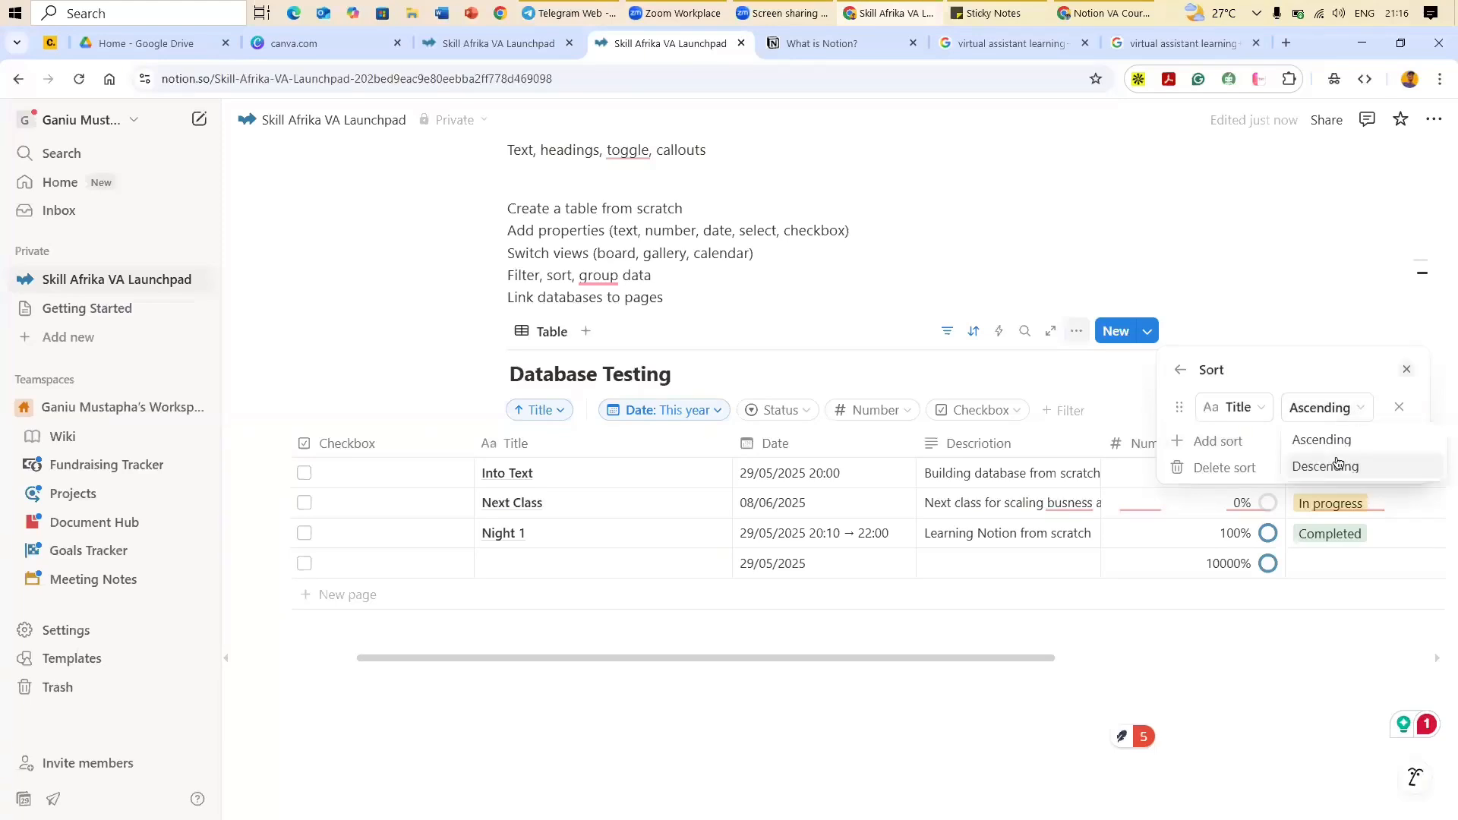
pyautogui.click(1336, 465)
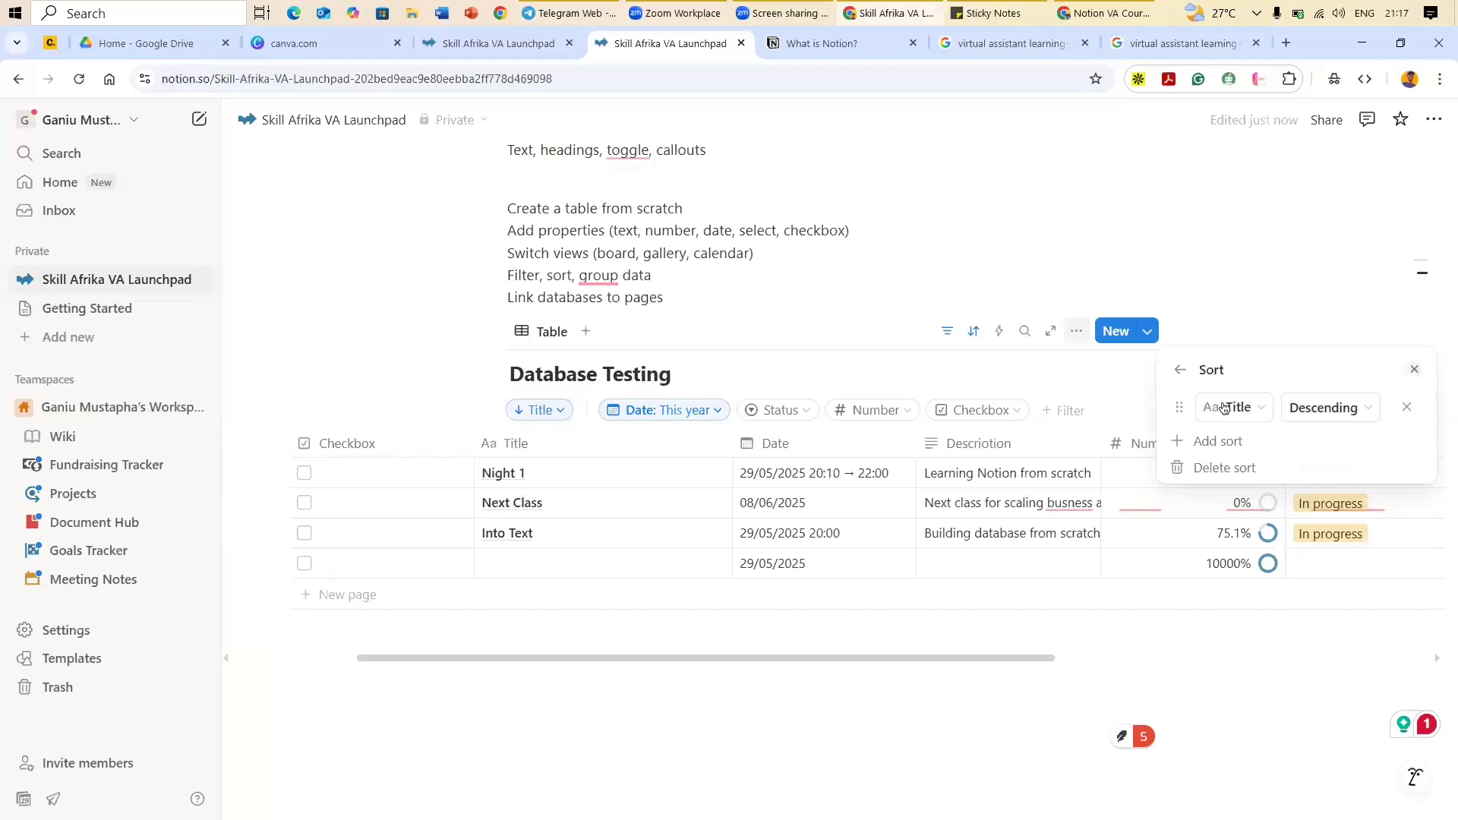
# Step: Sort the table by the Date property in ascending order instead of by Title
pyautogui.click(1253, 408)
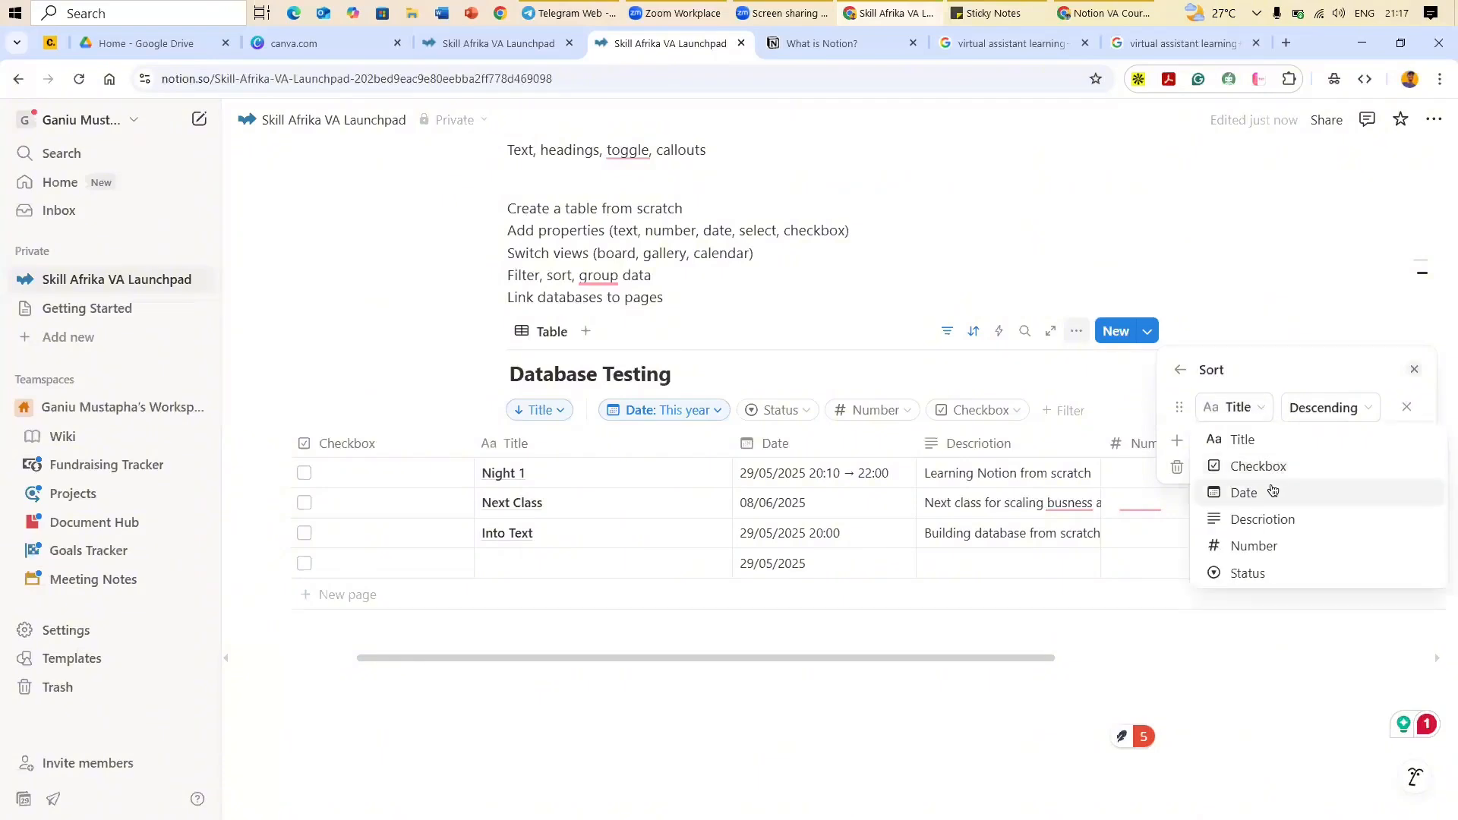
pyautogui.click(1262, 493)
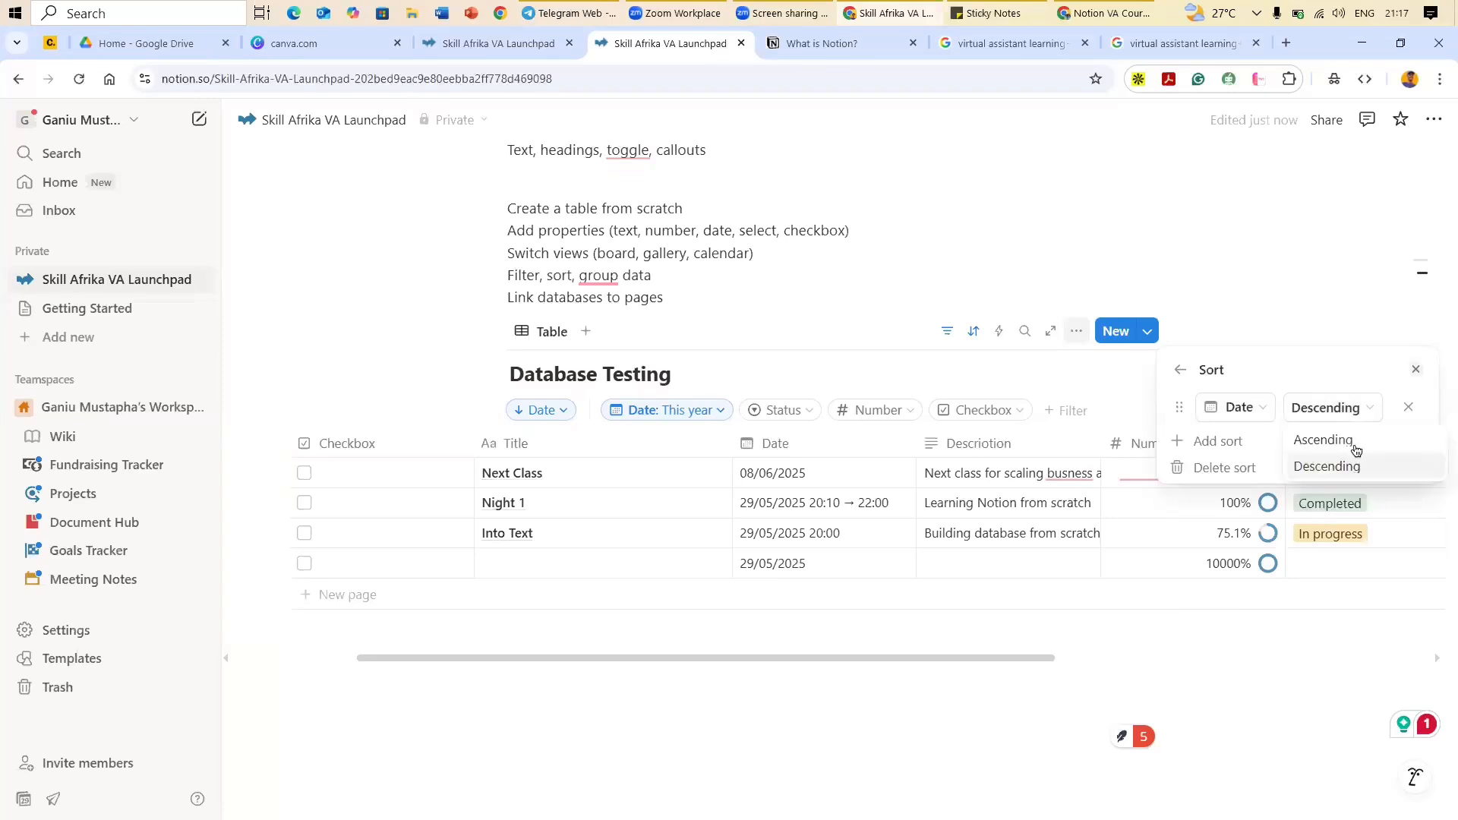
pyautogui.click(1297, 435)
# Step: Switch the sort property to Descriotion and look at its order options
pyautogui.click(1265, 438)
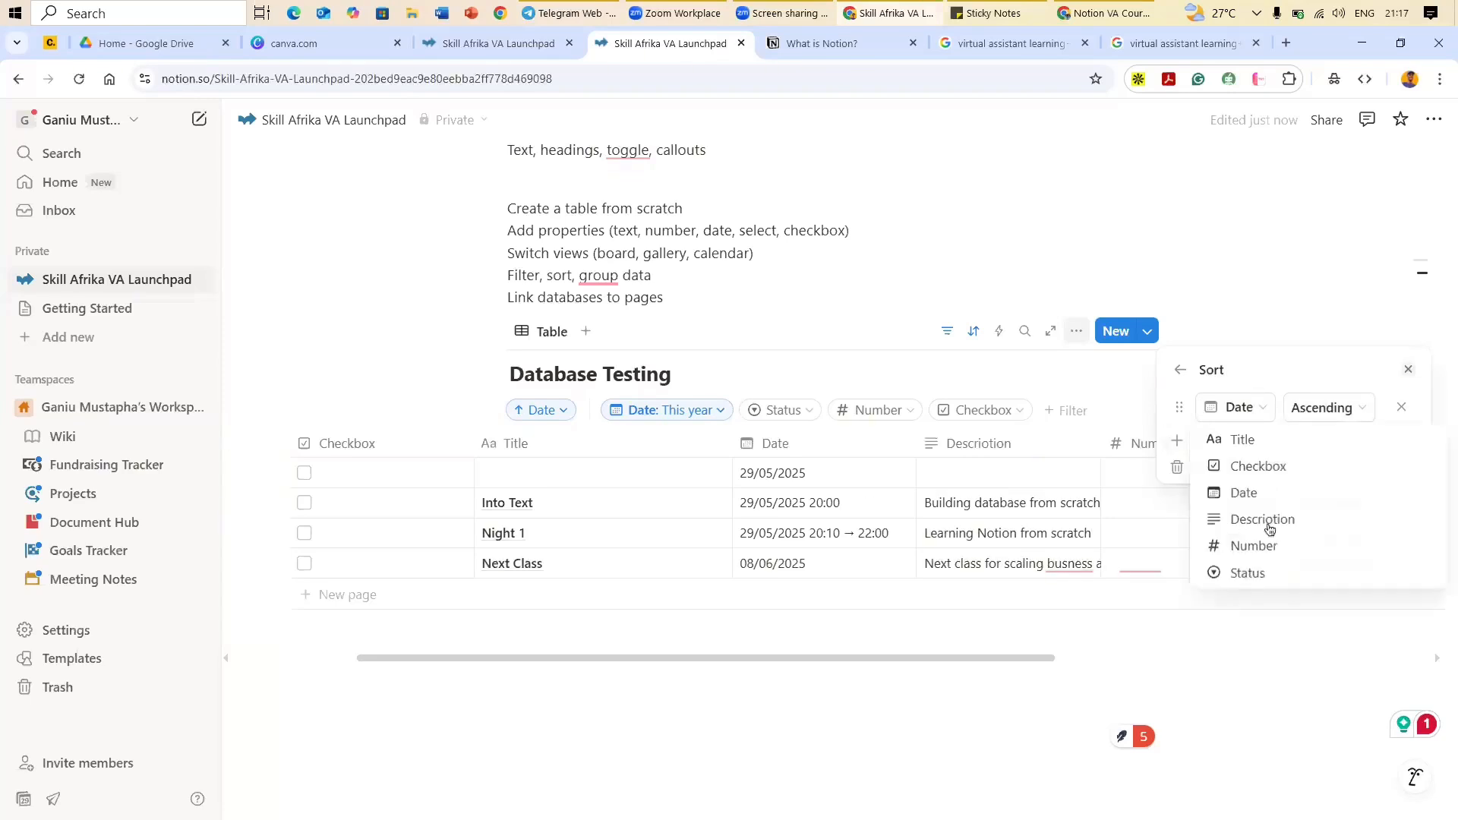
pyautogui.click(1283, 519)
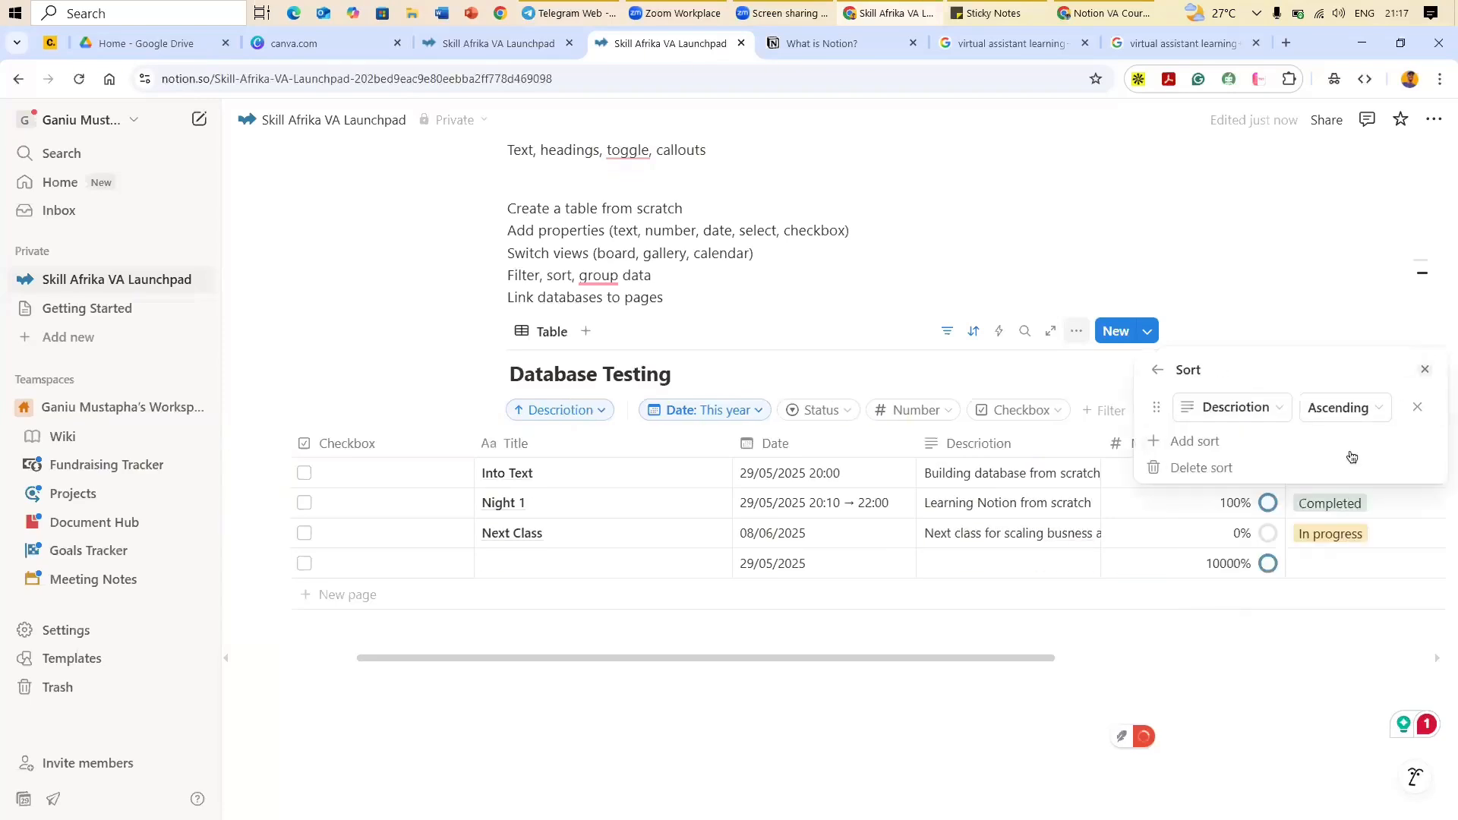
pyautogui.click(1302, 416)
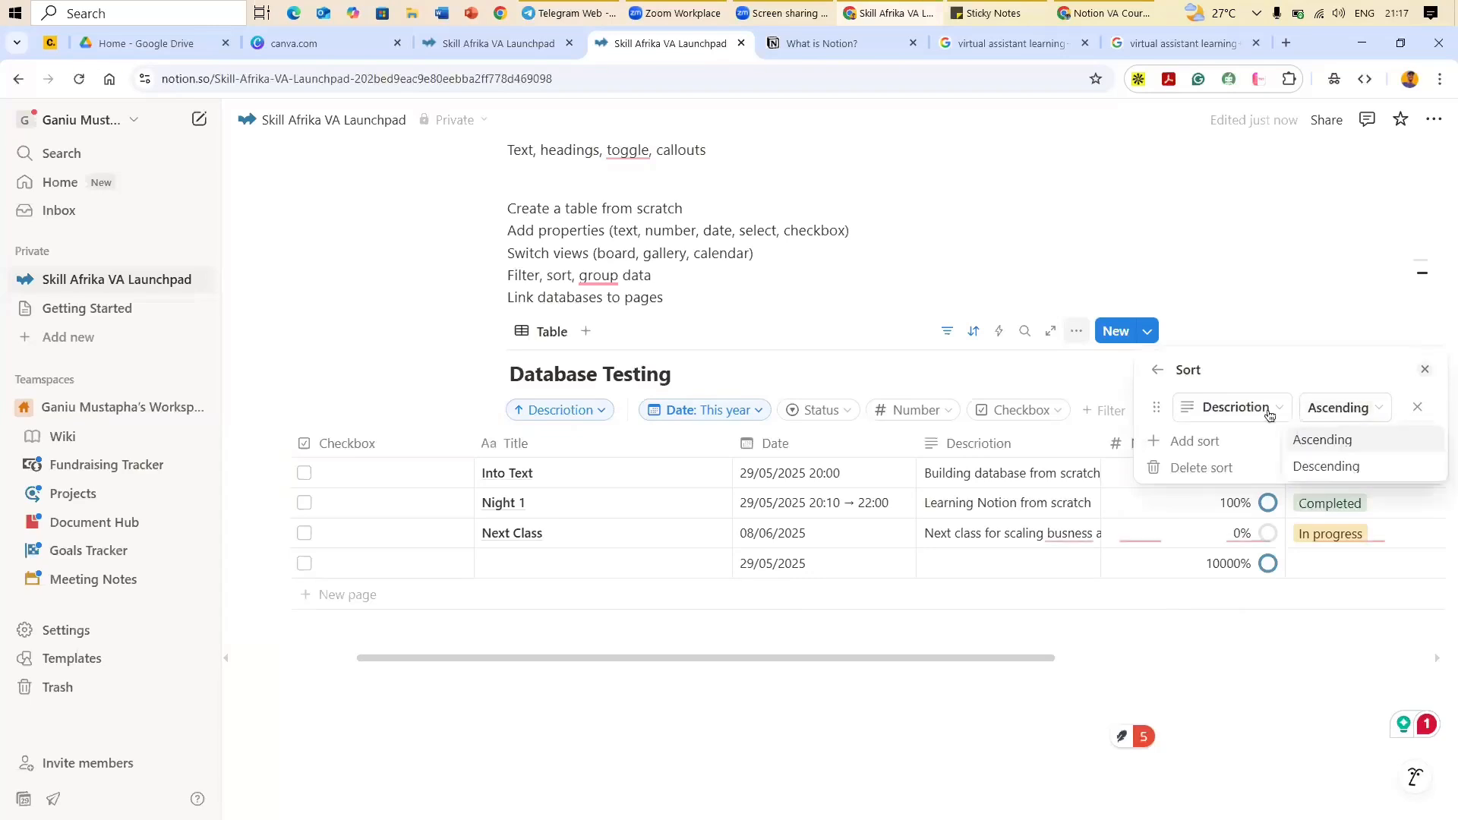
# Step: Switch the sort property to Status, leaving the order on Ascending
pyautogui.click(1269, 415)
pyautogui.click(1255, 582)
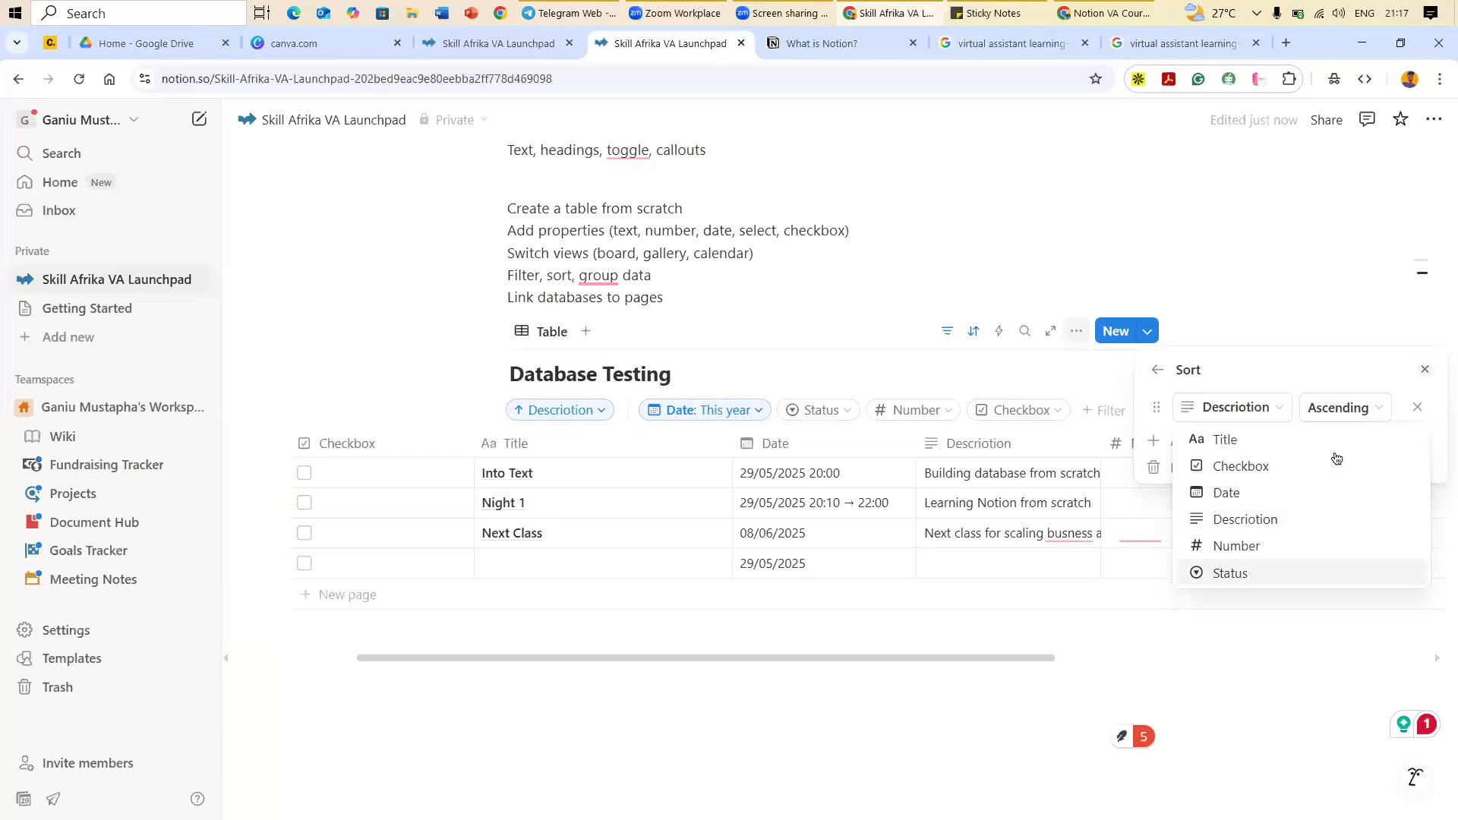
pyautogui.click(1322, 410)
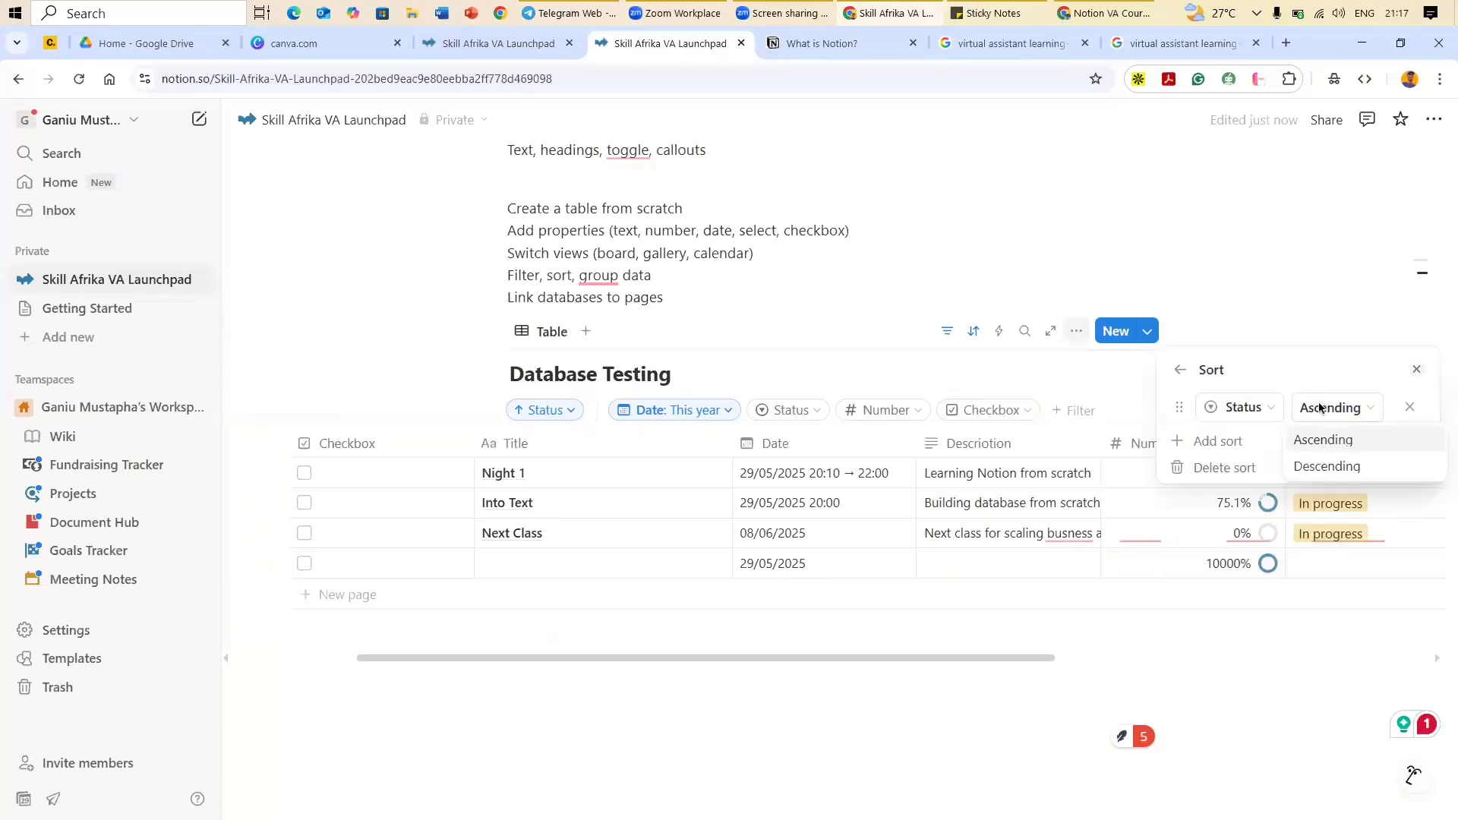
pyautogui.click(1261, 410)
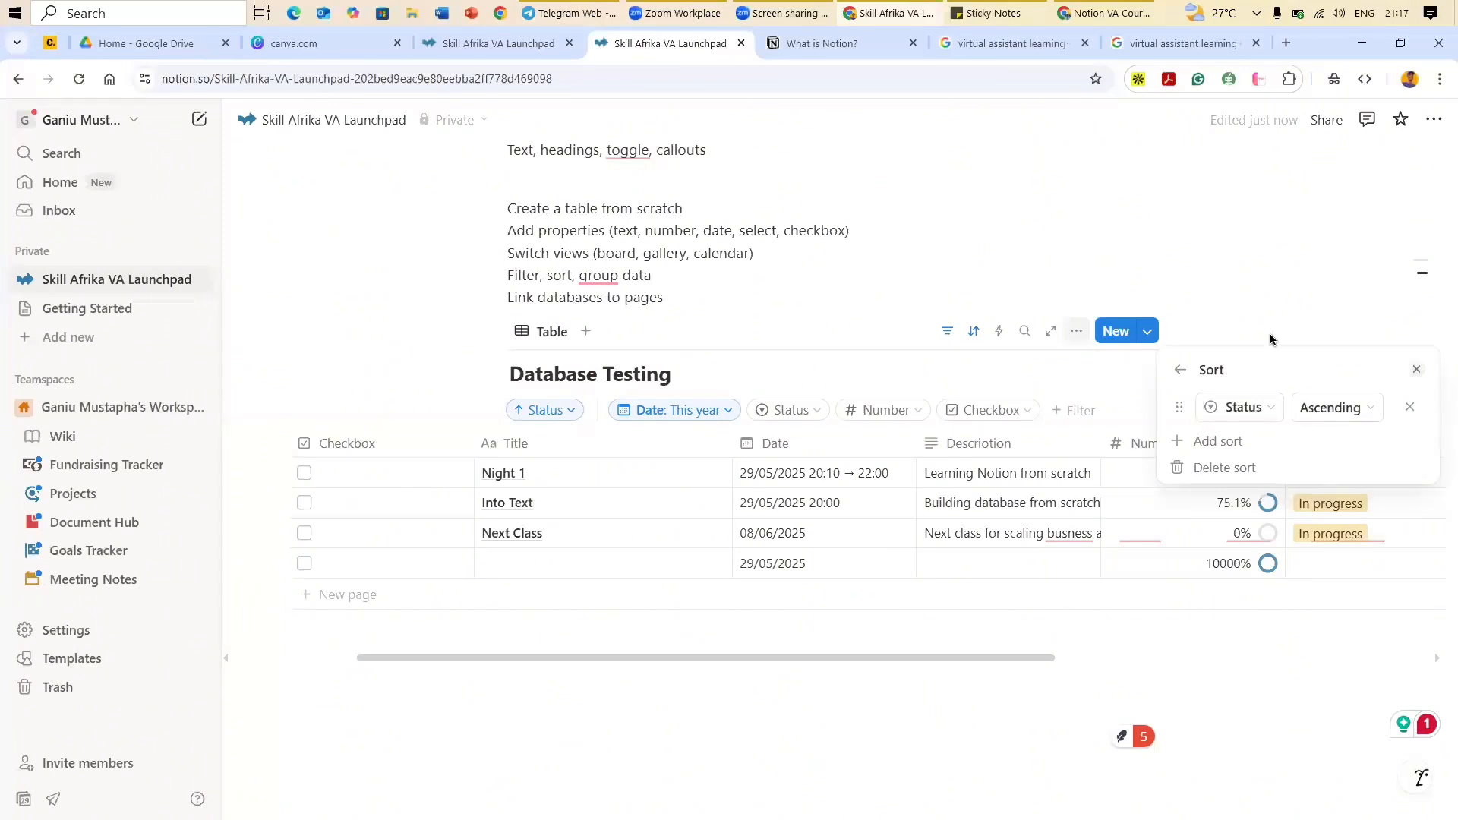
# Step: Sort the table by the Number property in ascending order and close the sort settings
pyautogui.click(1261, 409)
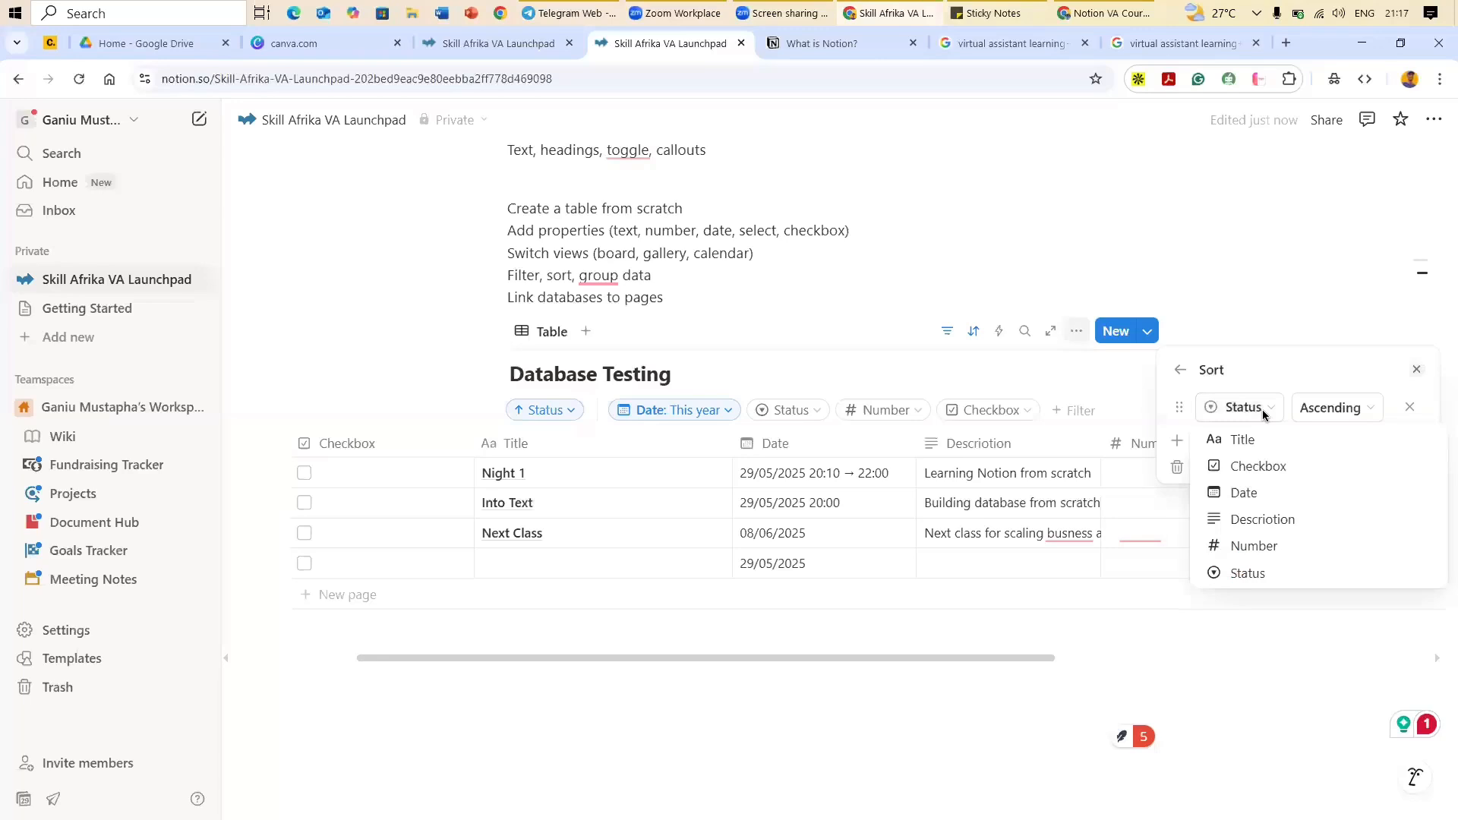
pyautogui.click(1275, 548)
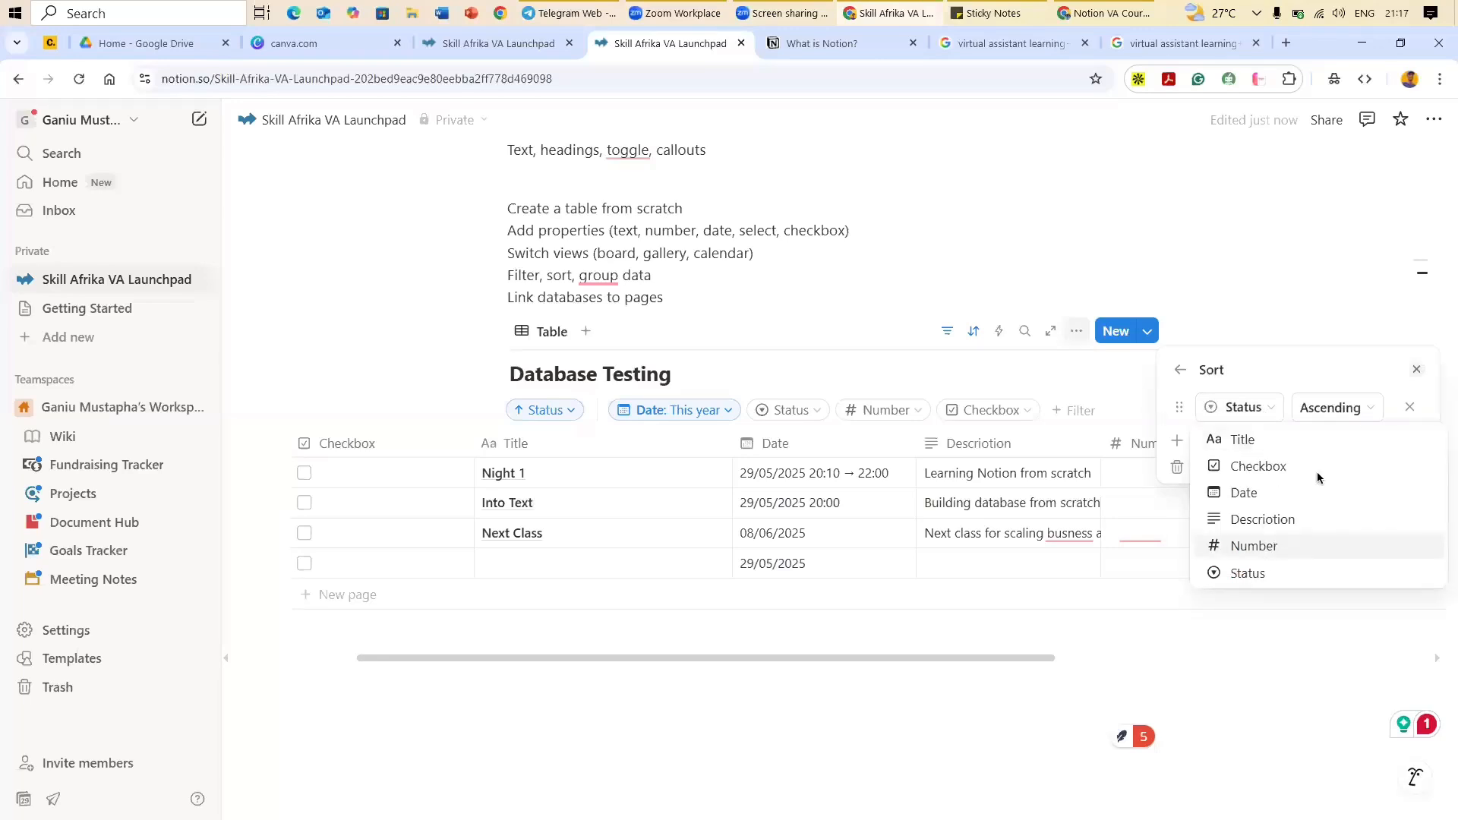
pyautogui.click(1345, 410)
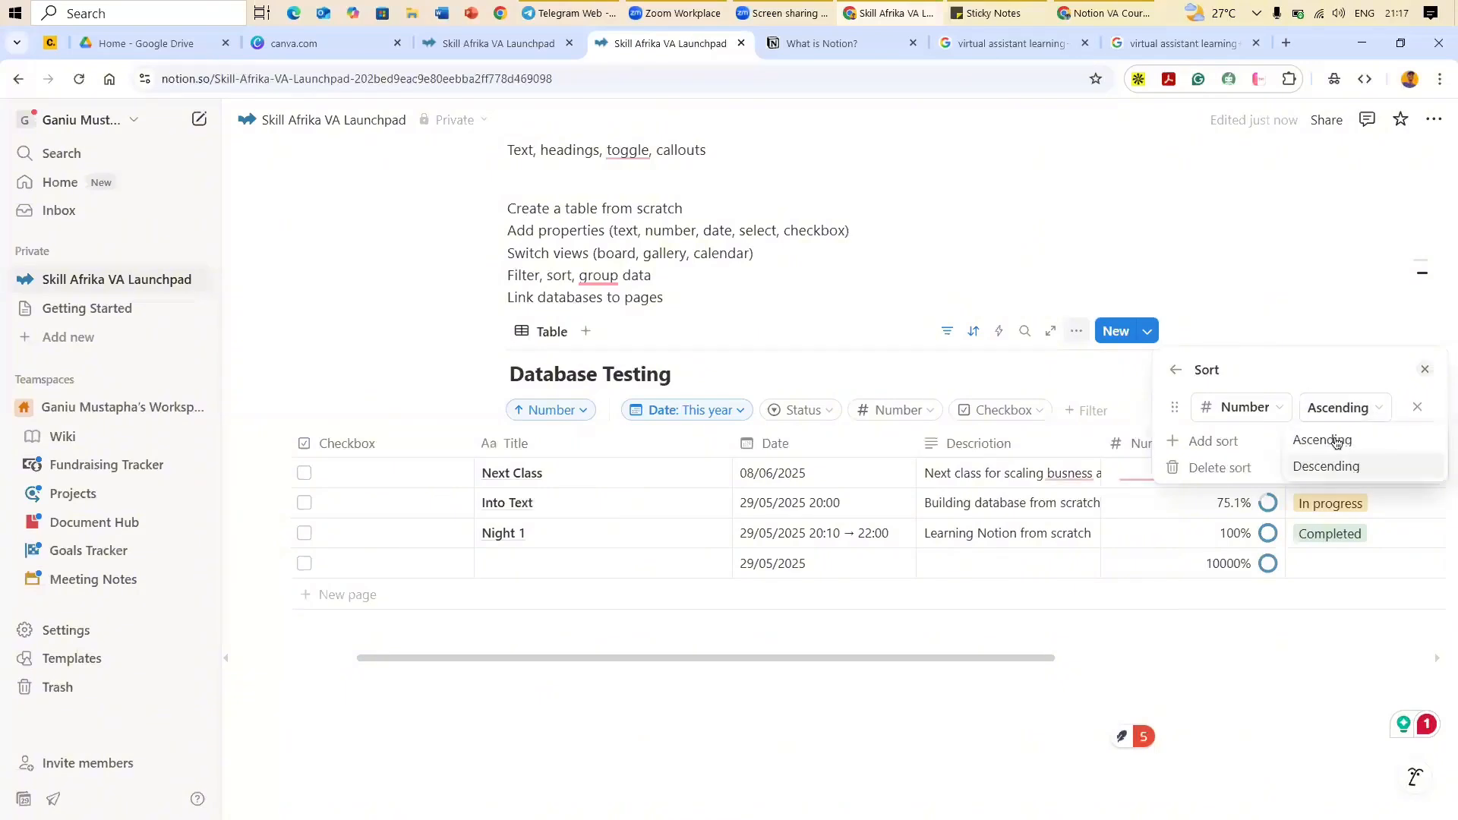
pyautogui.click(1336, 443)
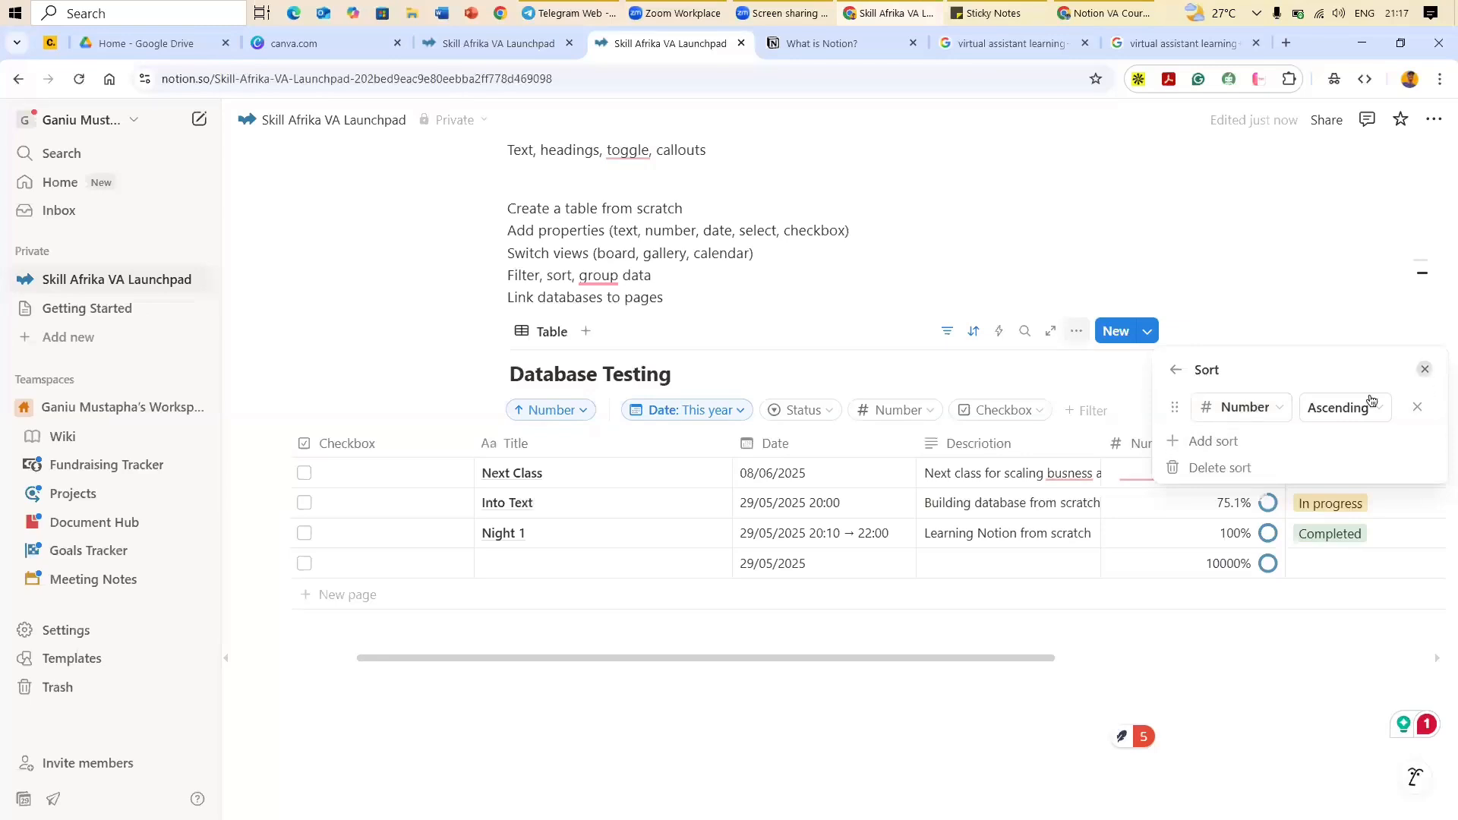
pyautogui.click(1421, 372)
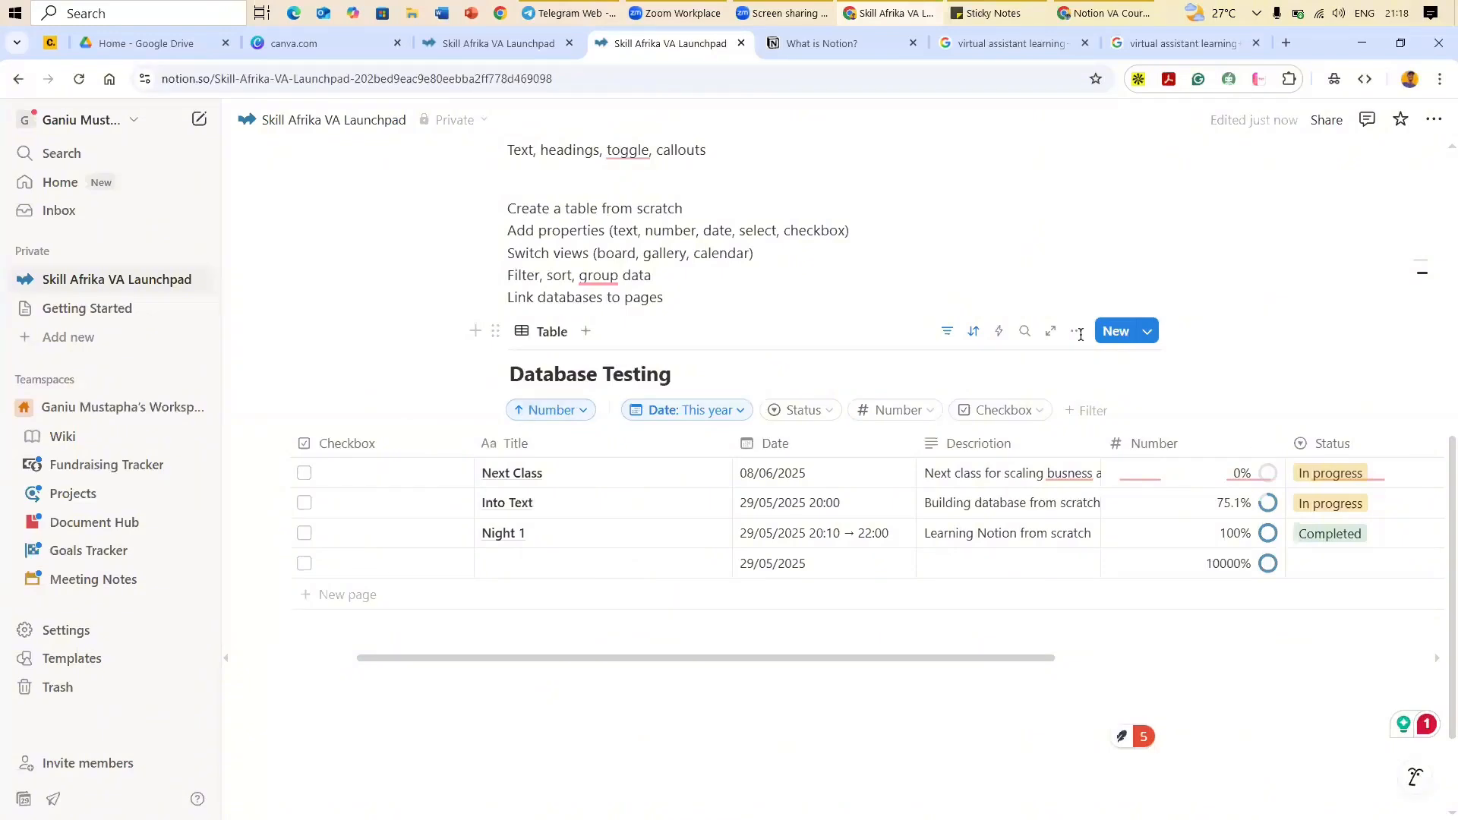
# Step: Add an ascending Date sort to the Database Testing table below the Number sort and remove it again
pyautogui.click(588, 416)
pyautogui.click(588, 482)
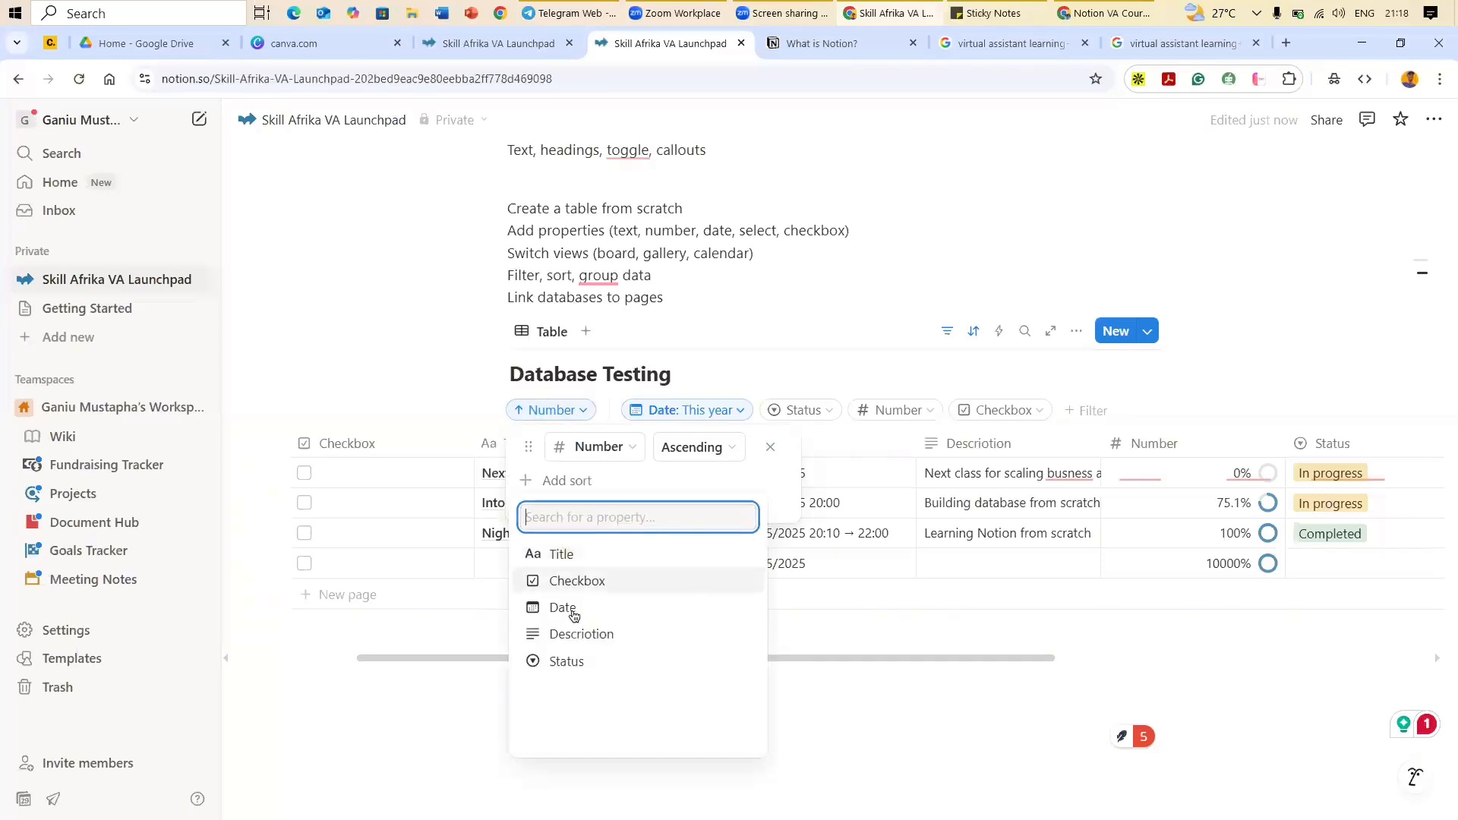
pyautogui.press('Return')
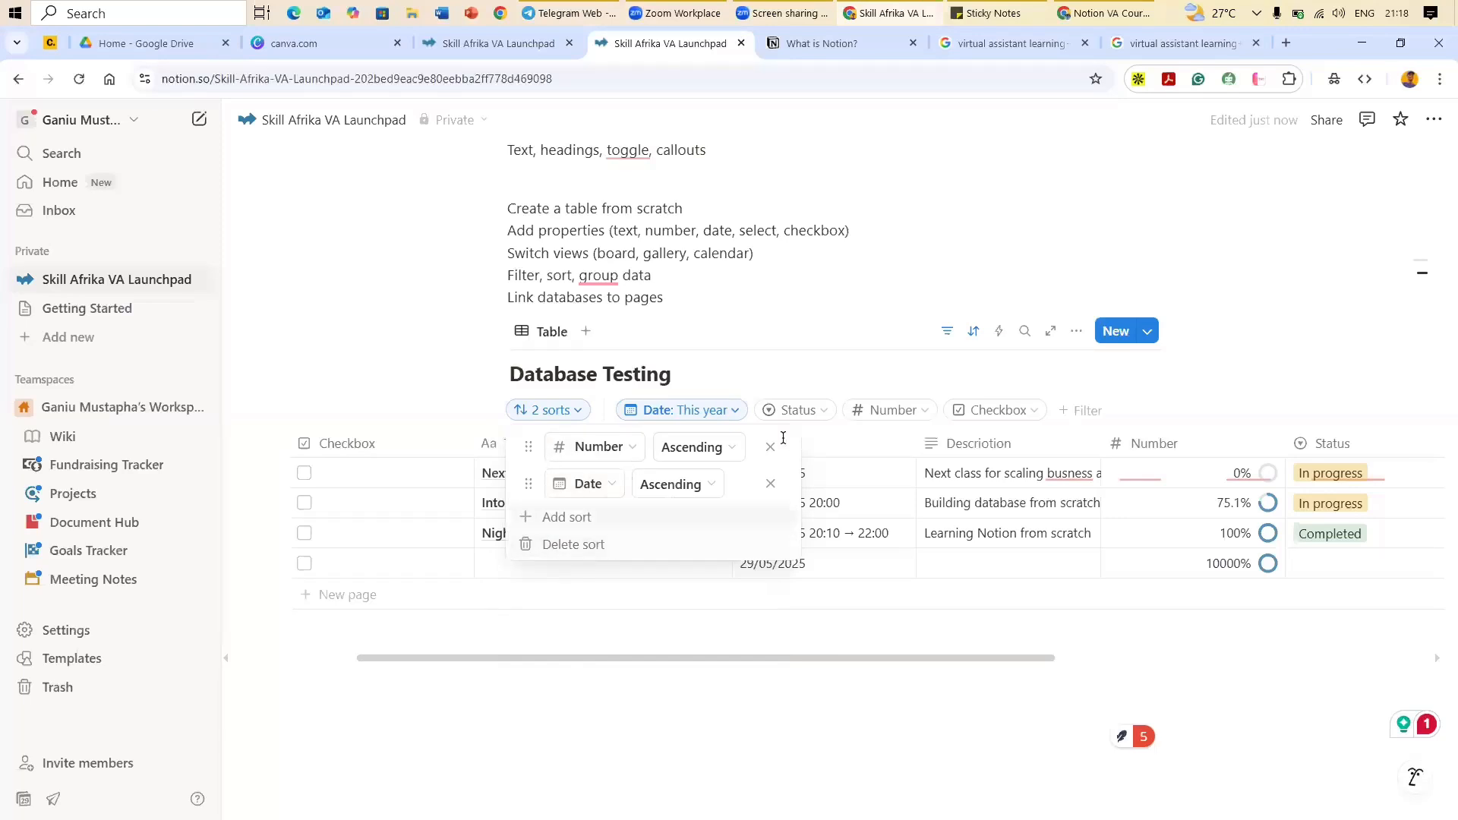
pyautogui.click(562, 411)
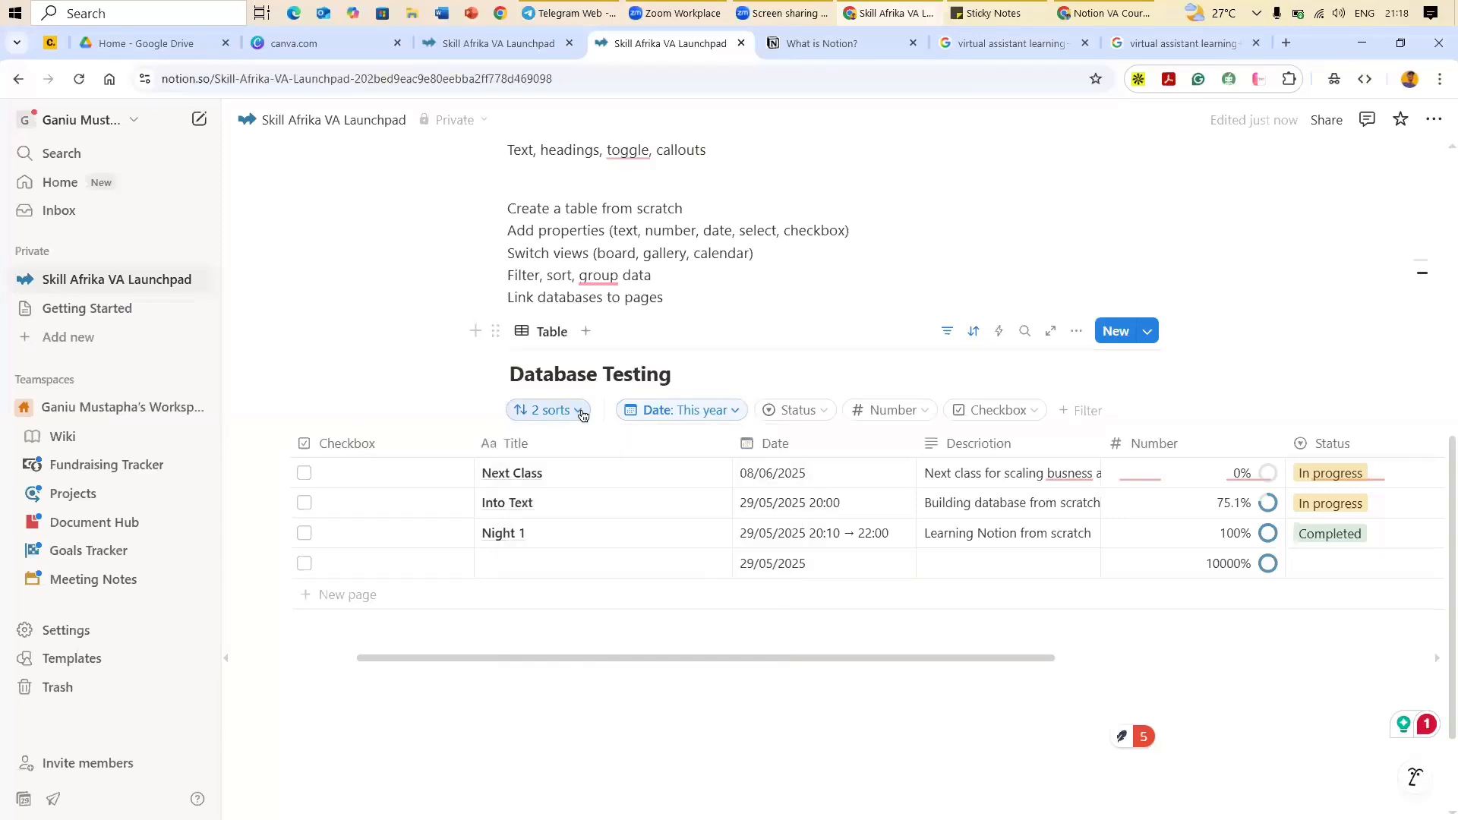
pyautogui.click(562, 411)
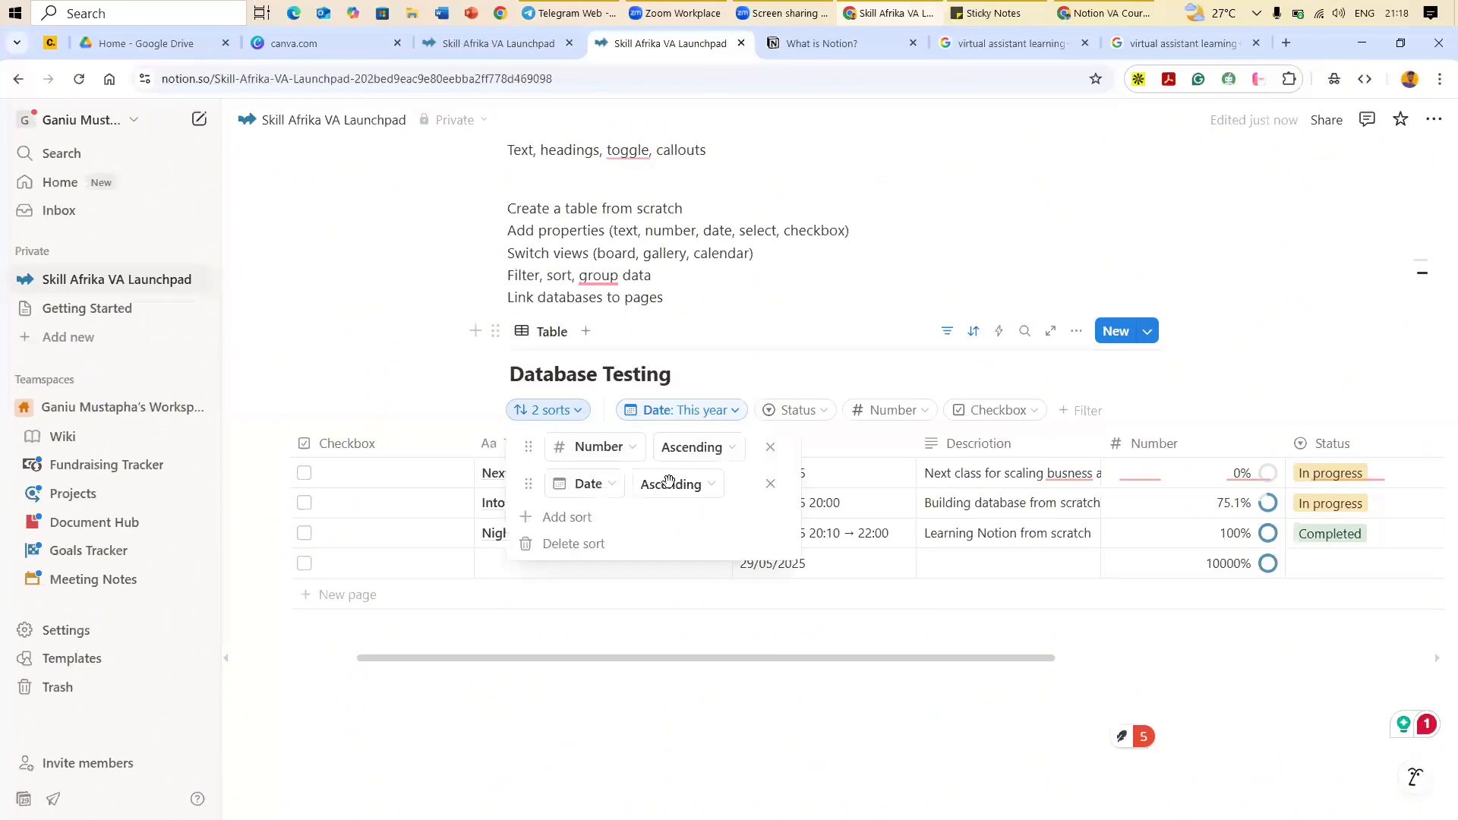
pyautogui.click(769, 484)
pyautogui.click(570, 411)
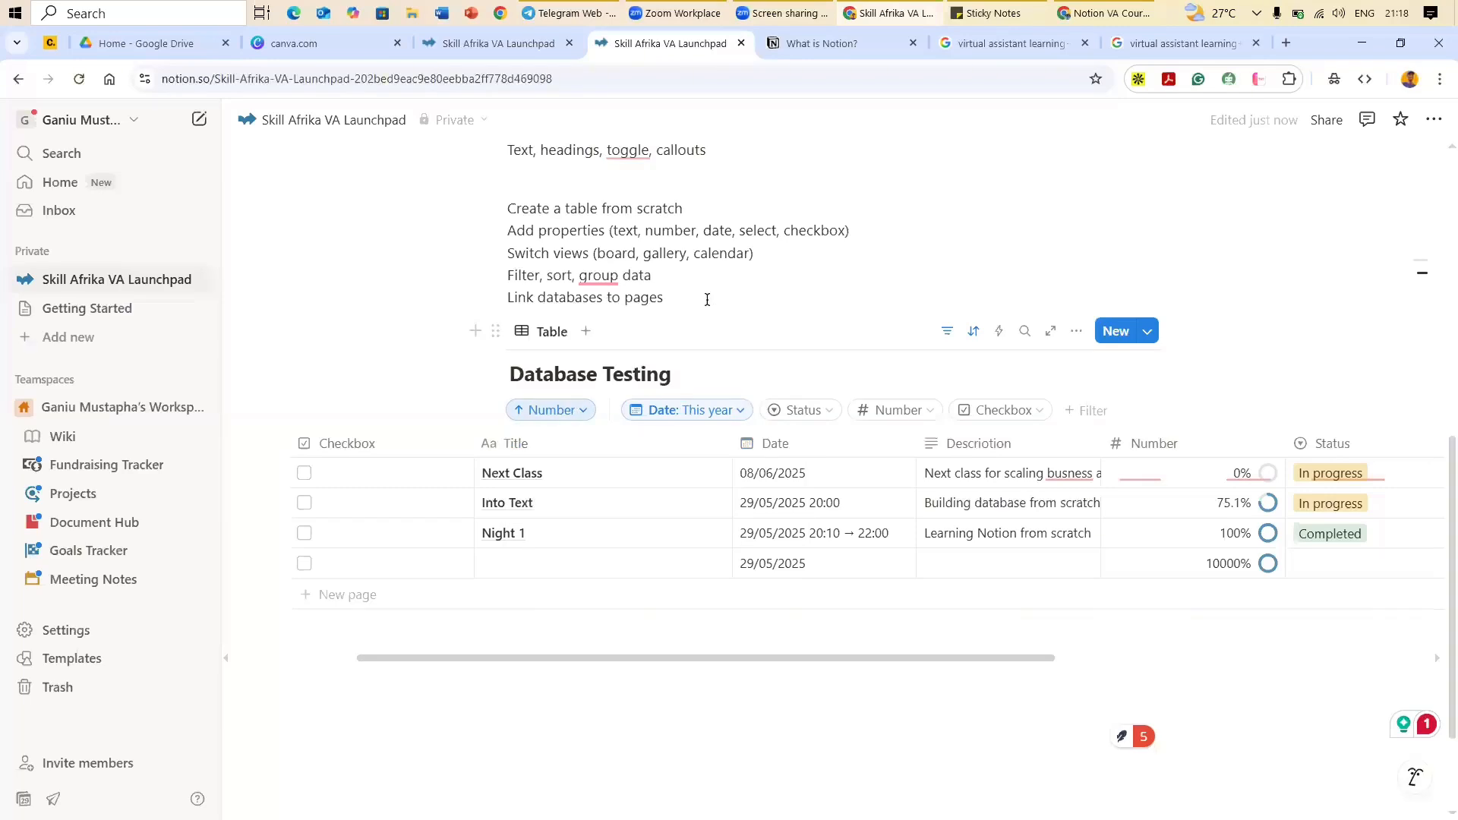
# Step: Open the group-by property choices of the Database Testing table and look through them
pyautogui.click(598, 280)
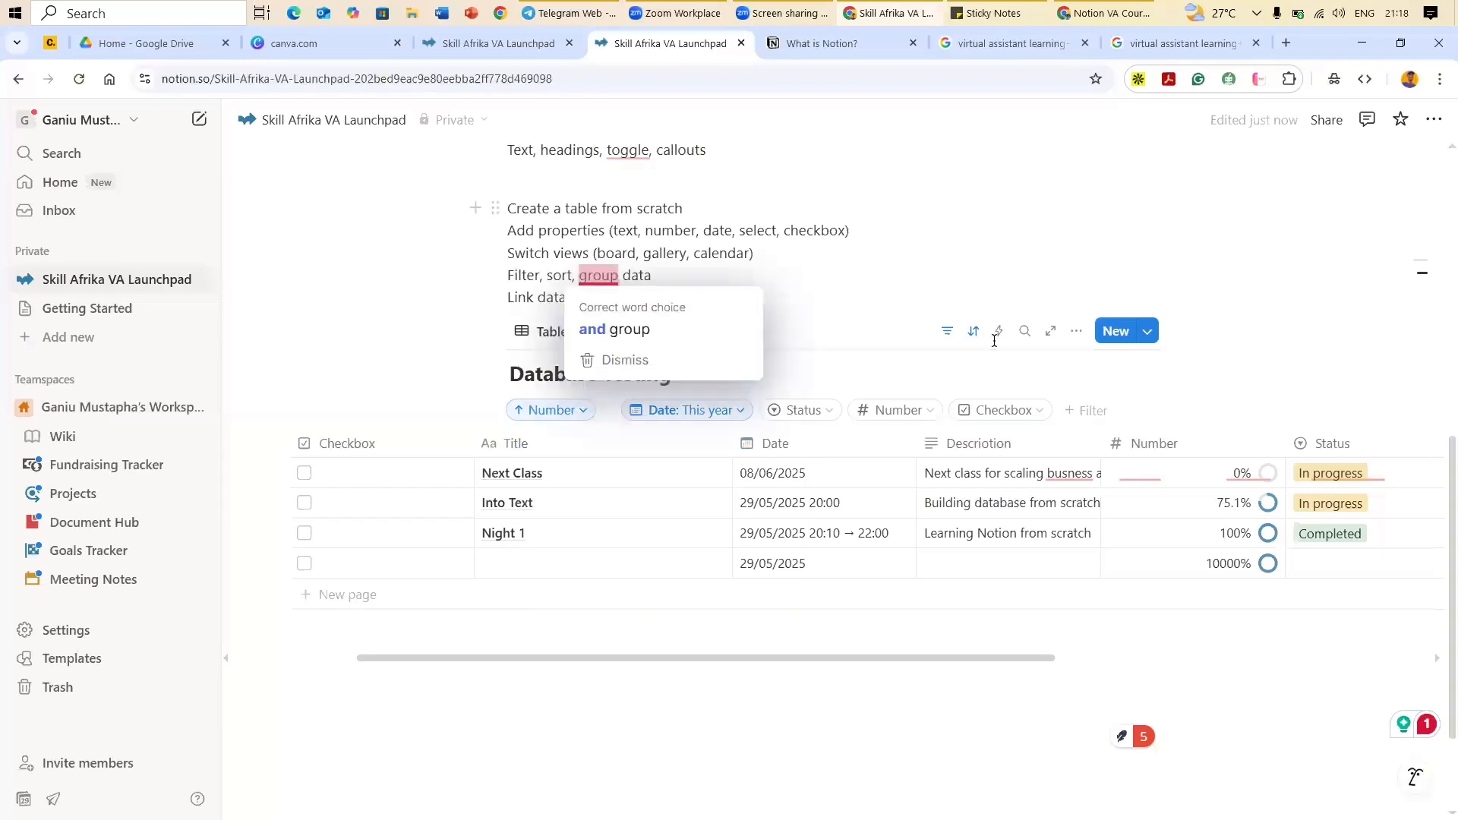
pyautogui.click(1079, 342)
pyautogui.click(1078, 337)
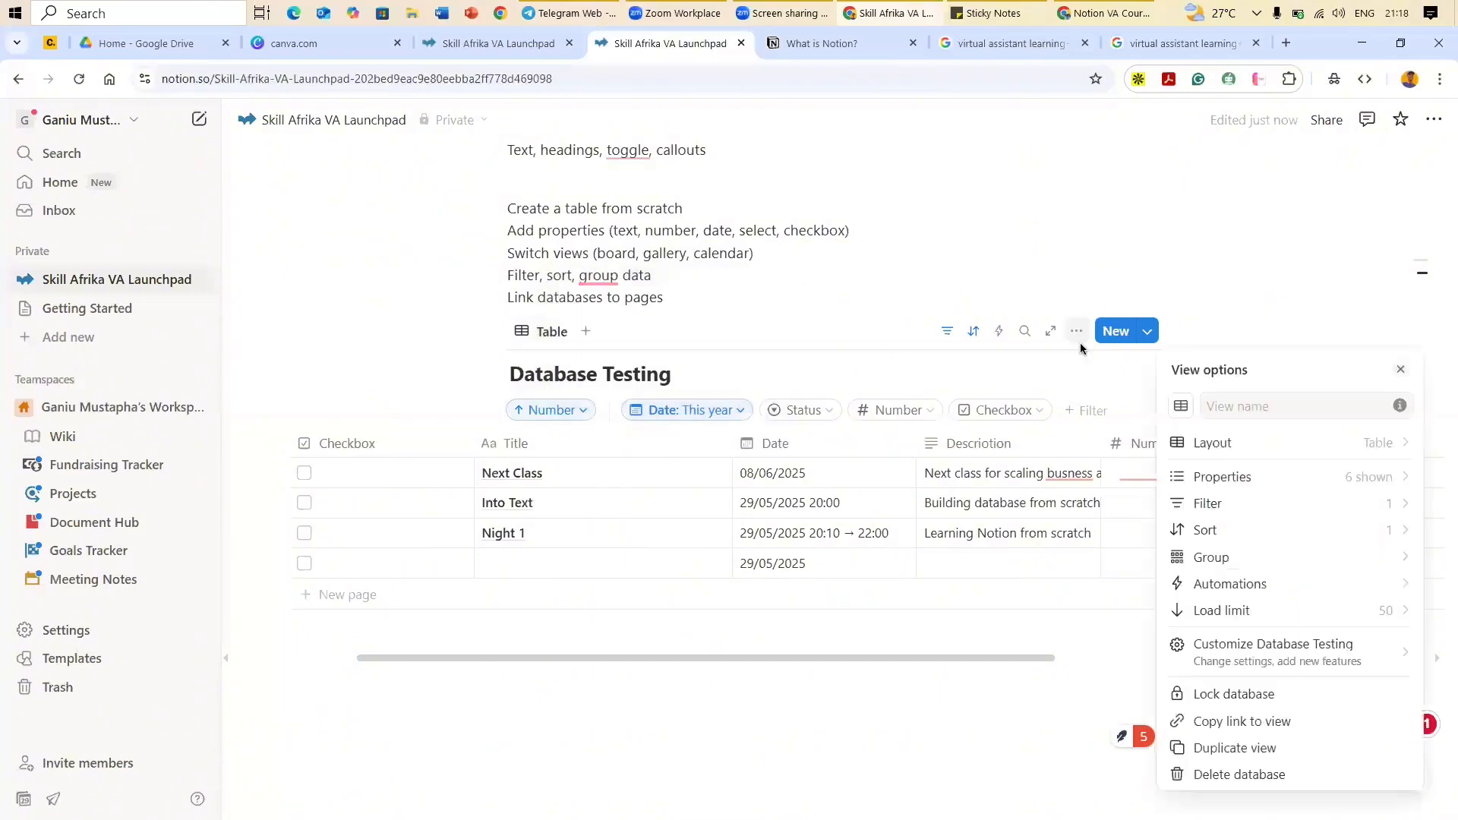
pyautogui.click(1231, 559)
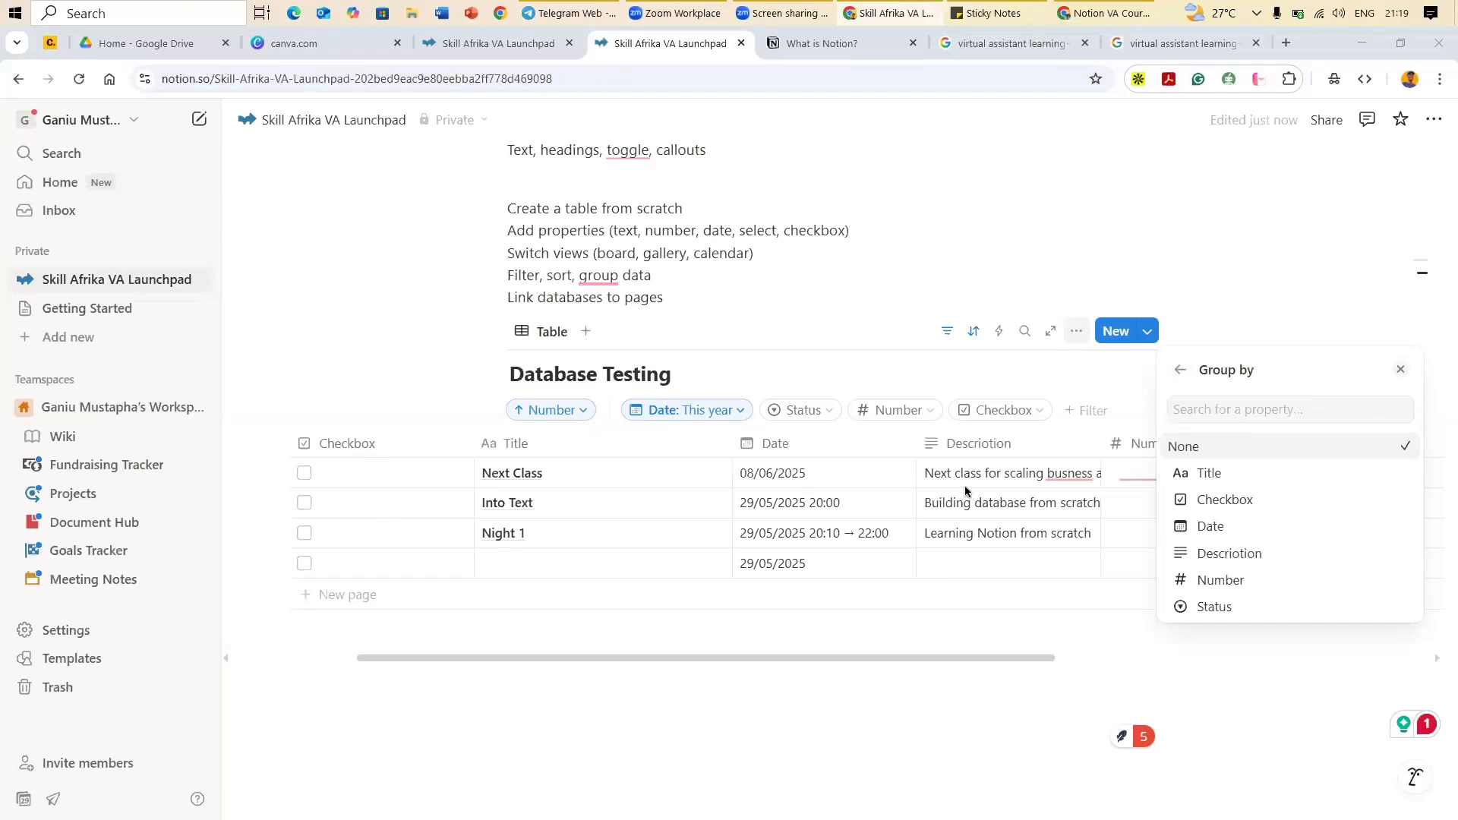
pyautogui.click(589, 412)
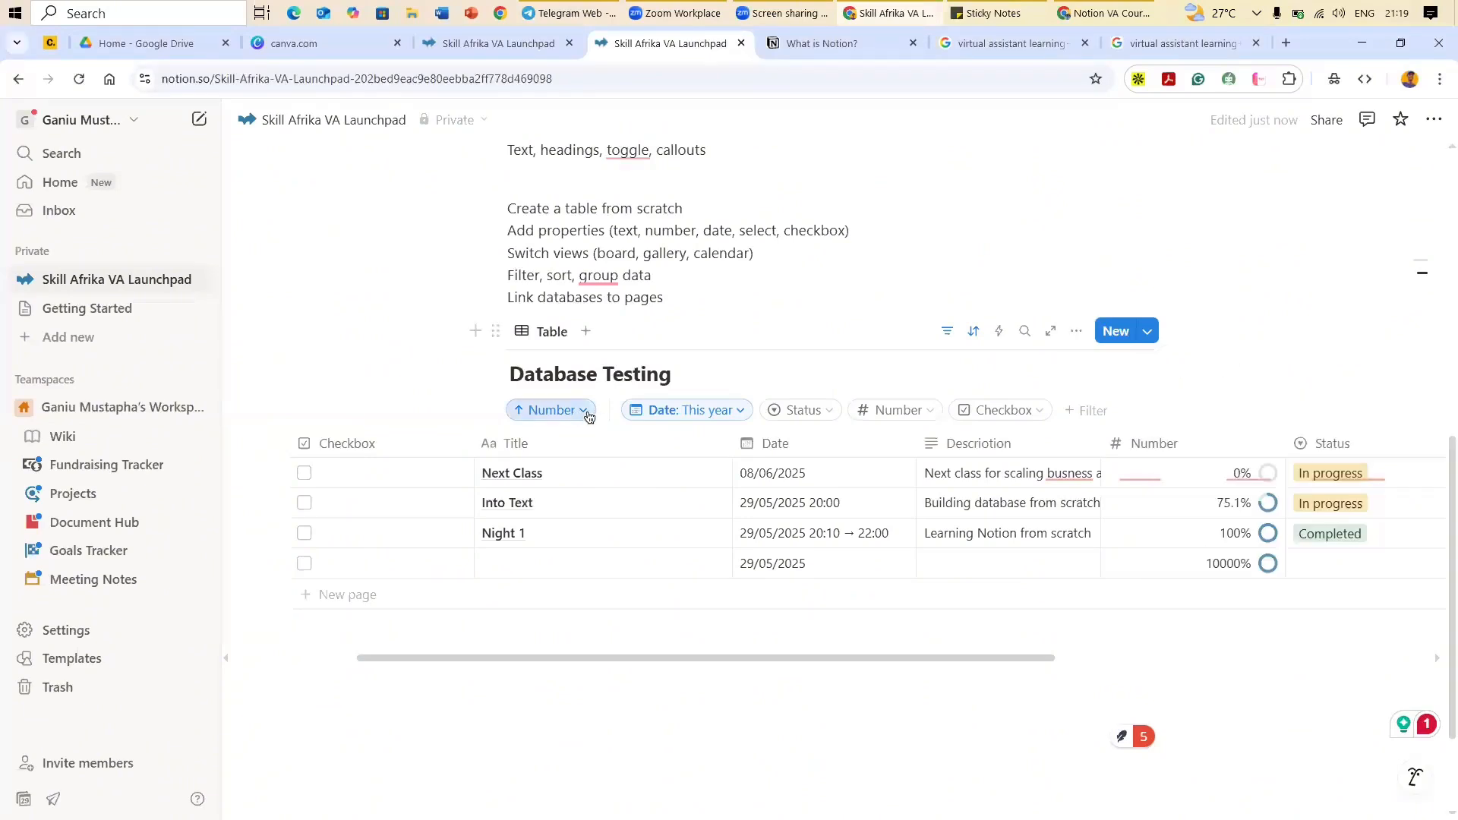
# Step: Add an ascending Date sort to the Database Testing table and remove the Number sort rule
pyautogui.click(590, 414)
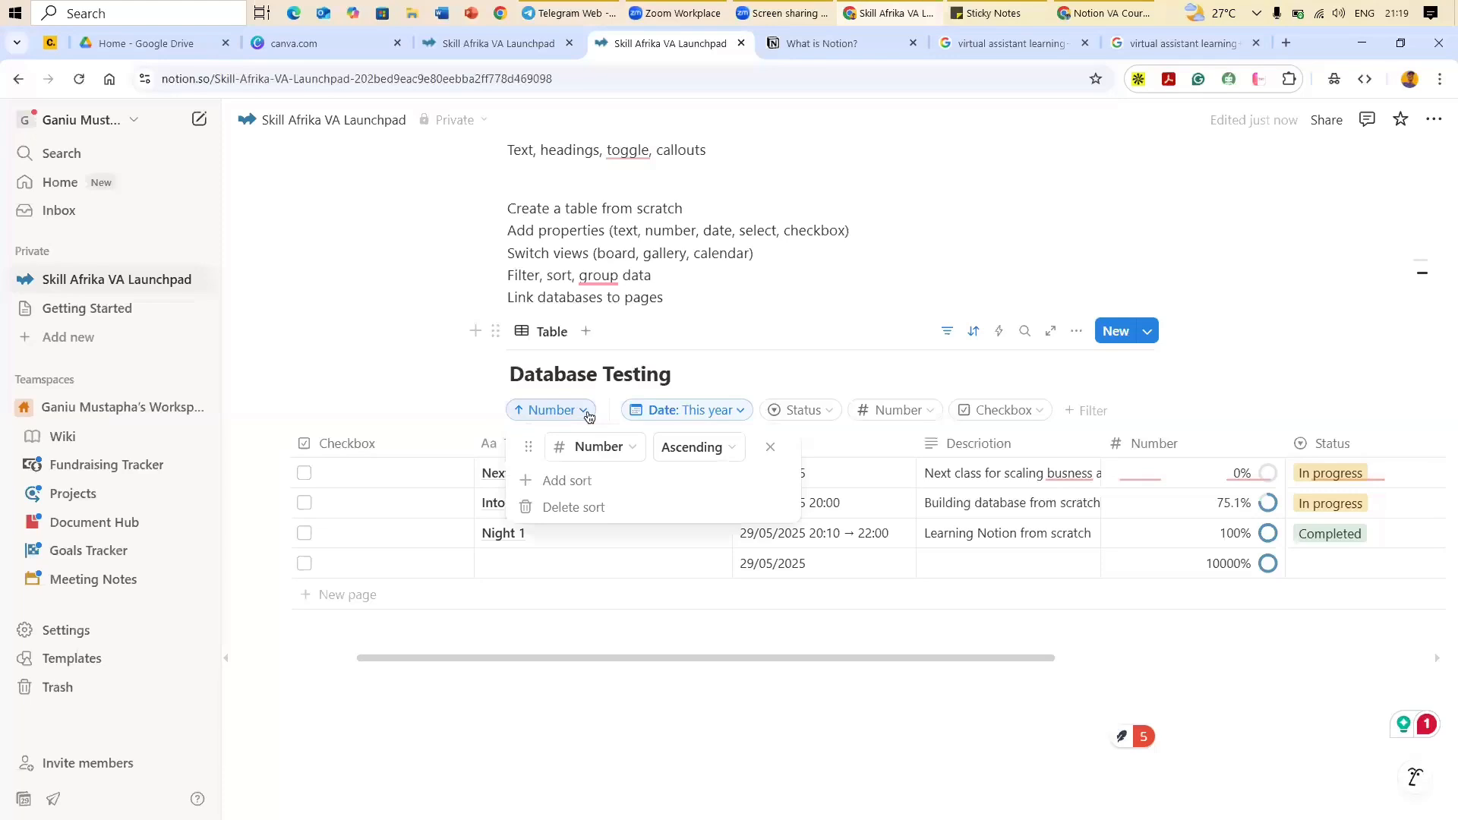
pyautogui.click(1256, 435)
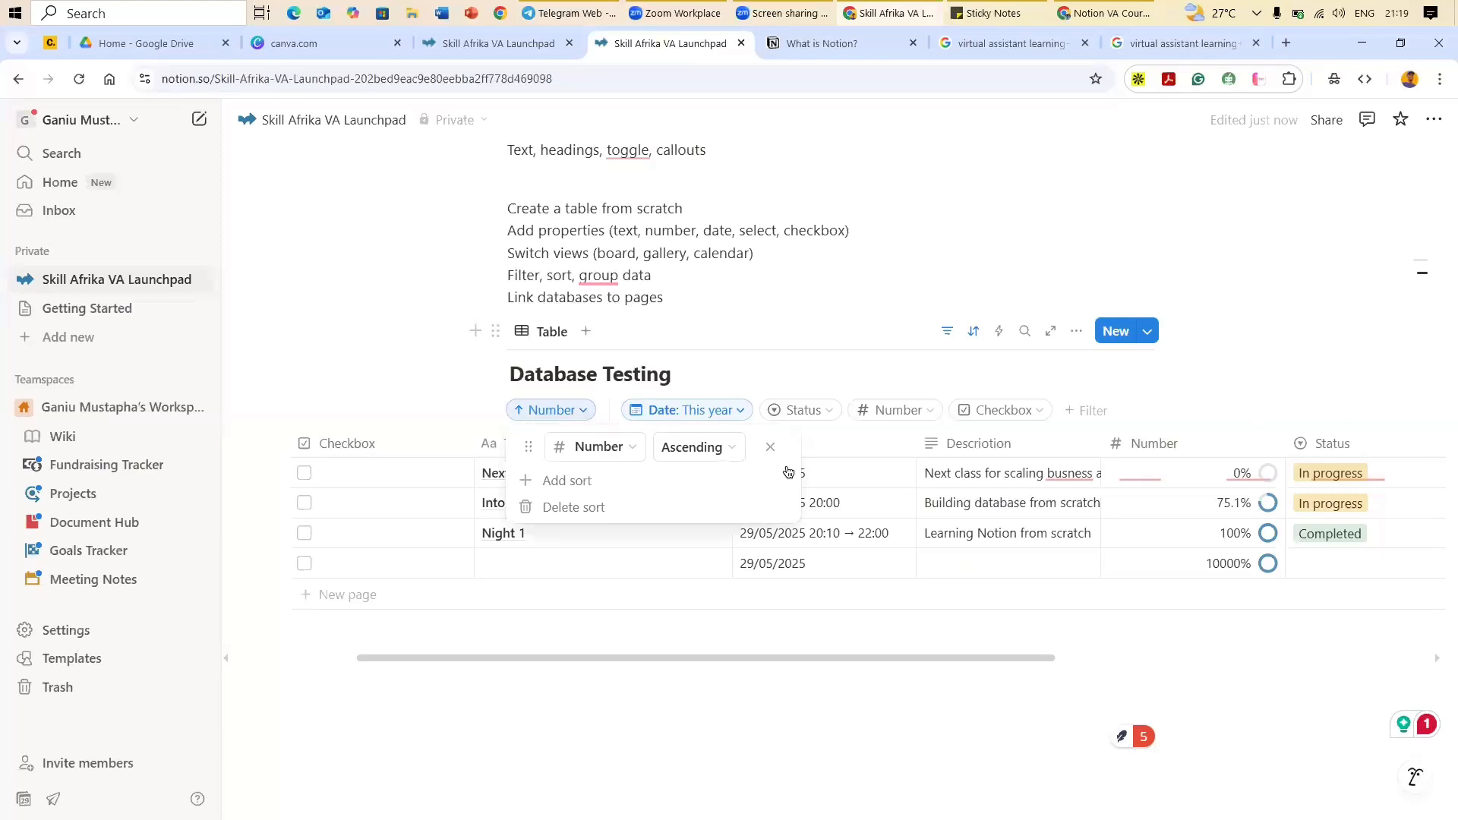
pyautogui.click(575, 413)
pyautogui.click(583, 492)
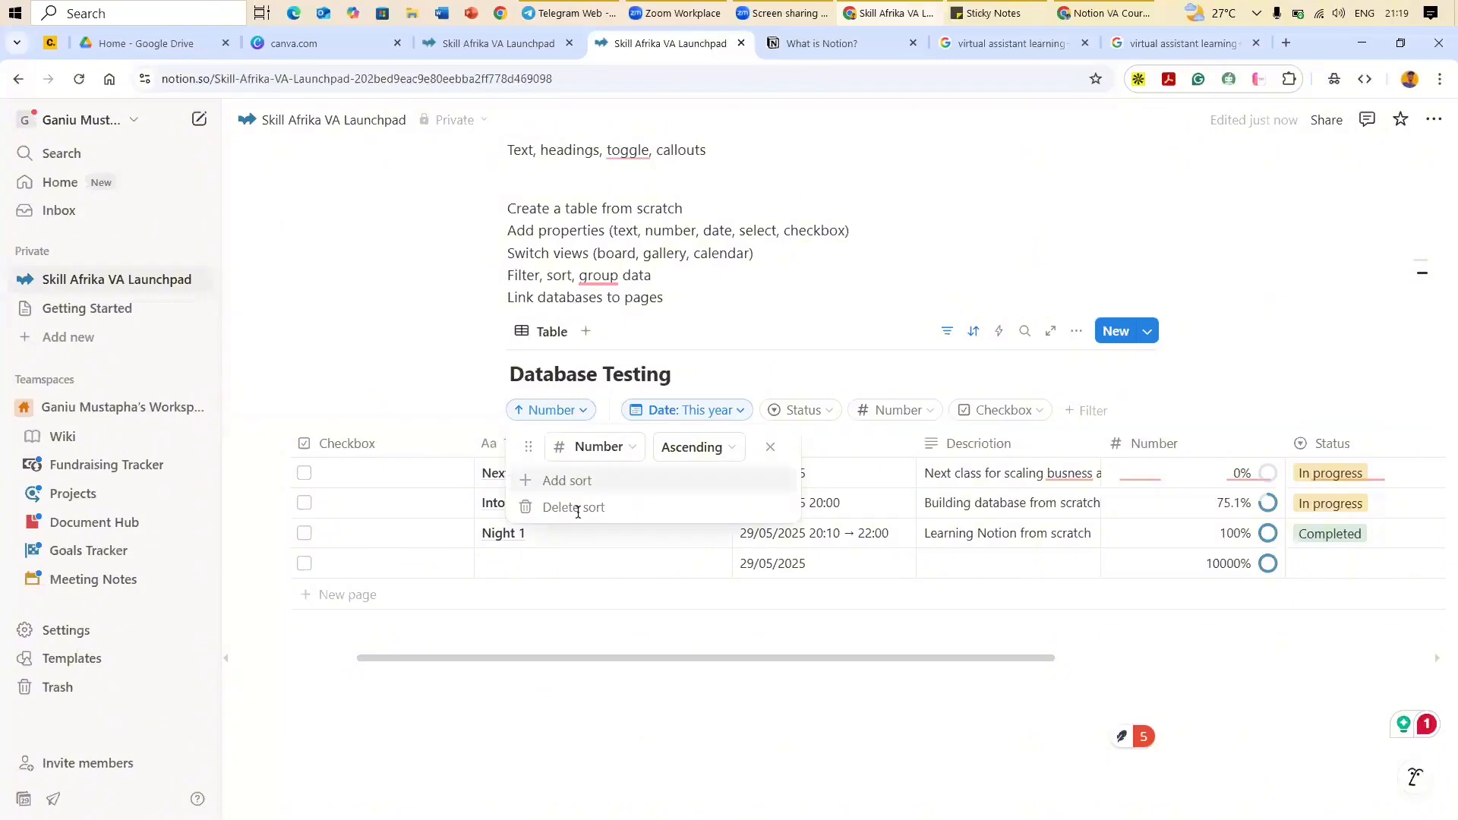
pyautogui.click(568, 604)
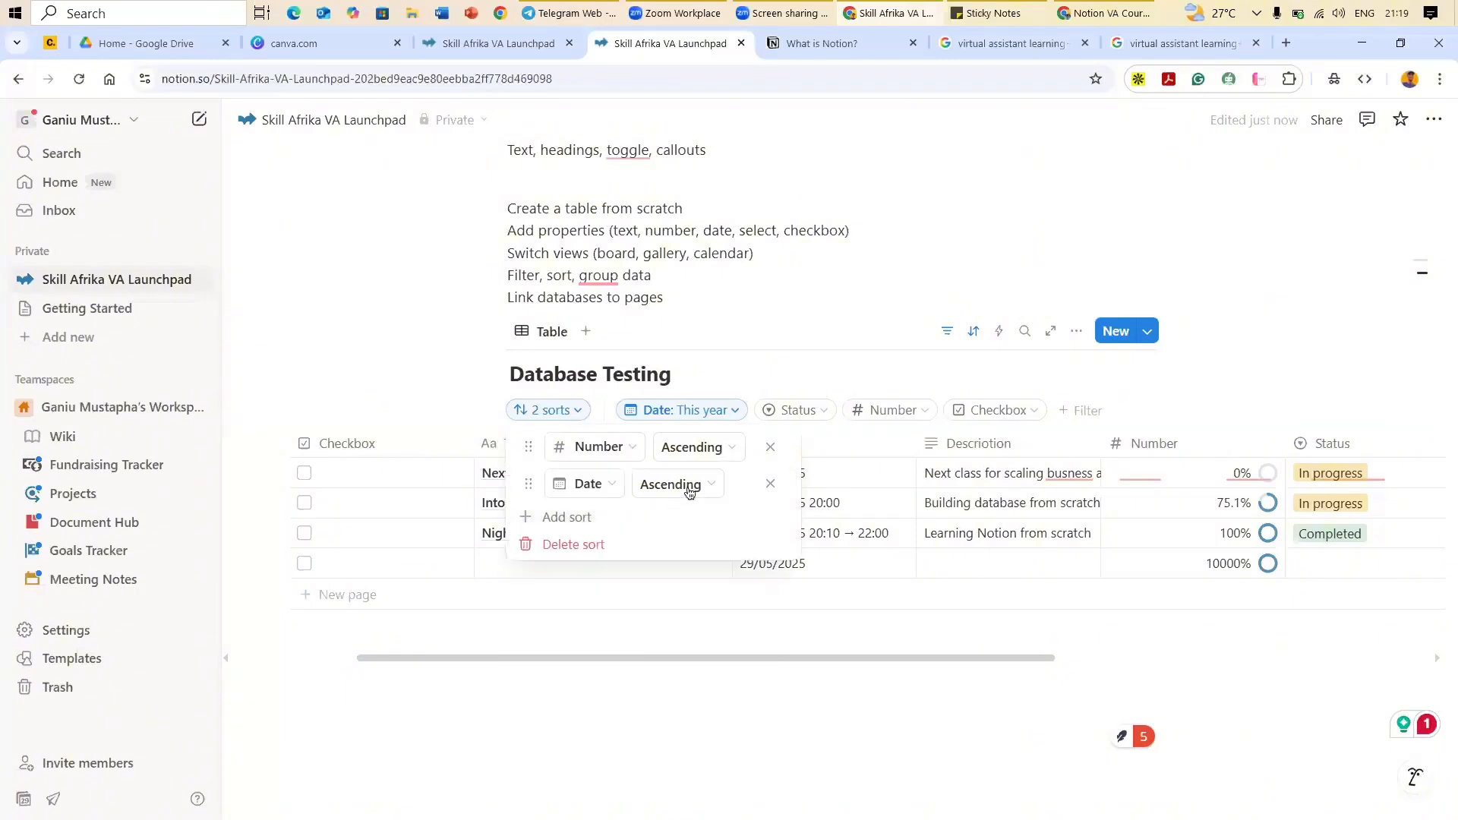
pyautogui.click(687, 486)
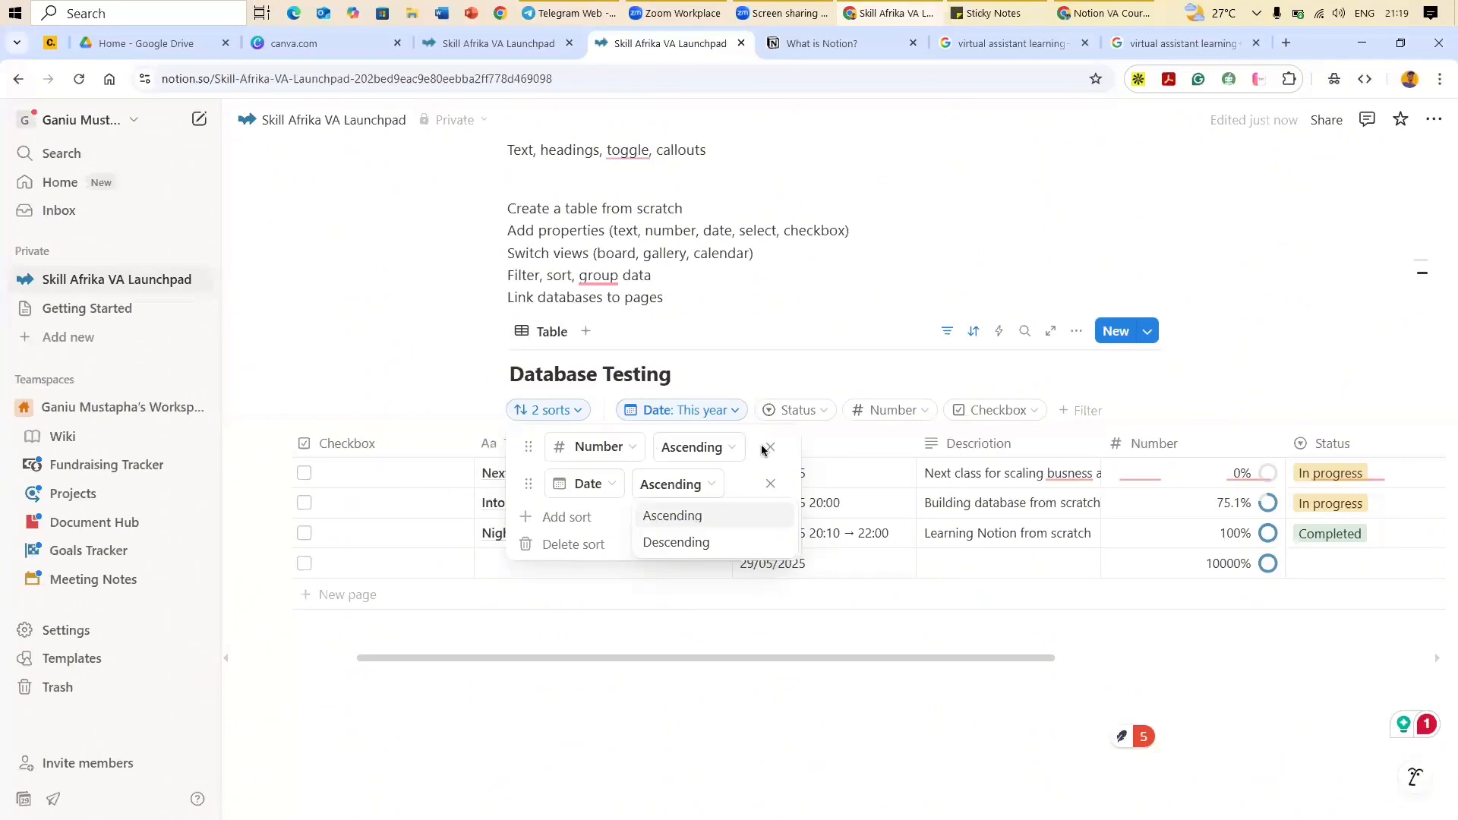
pyautogui.click(652, 514)
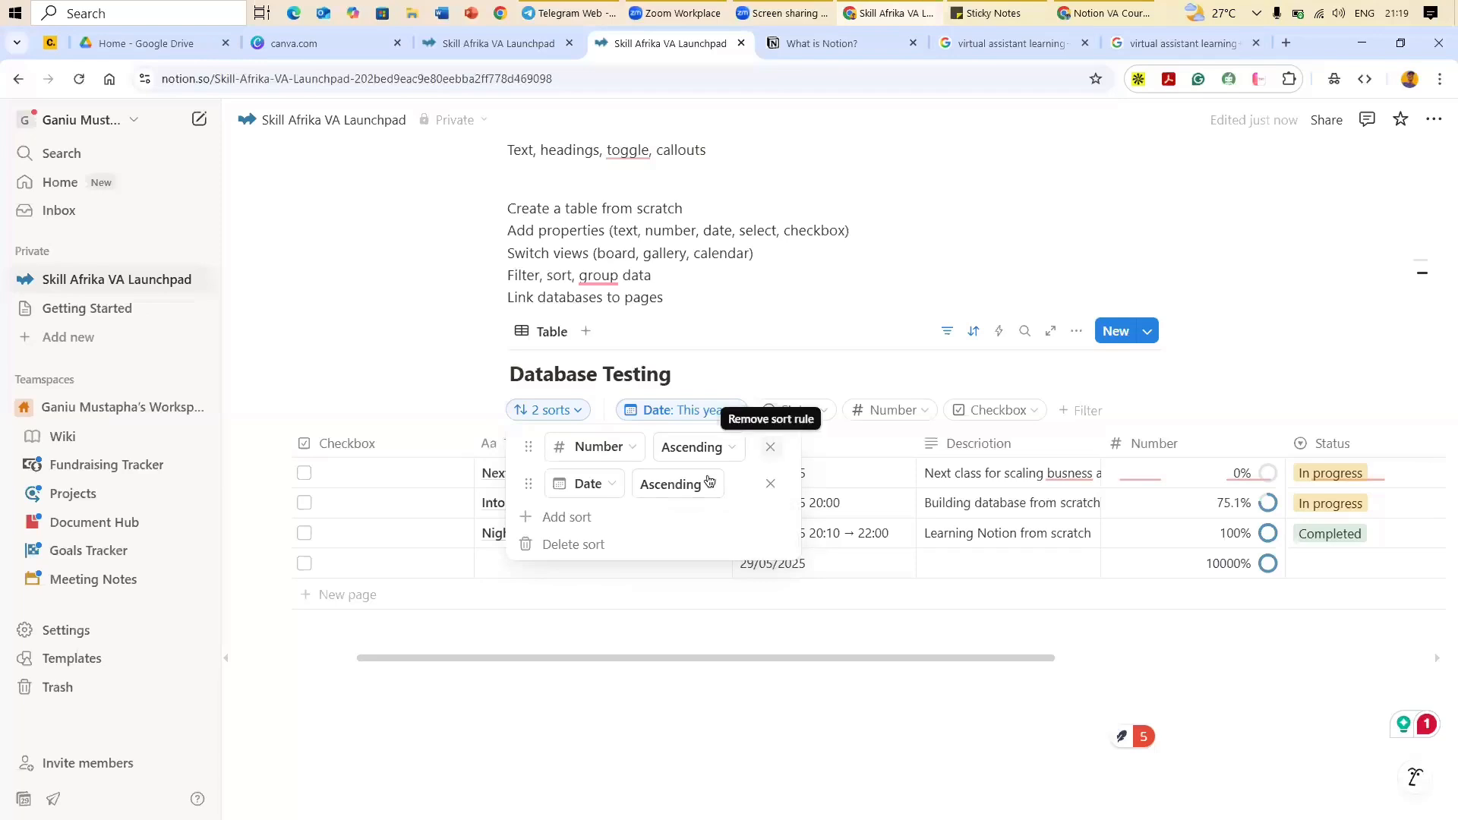
pyautogui.click(769, 446)
pyautogui.click(1048, 681)
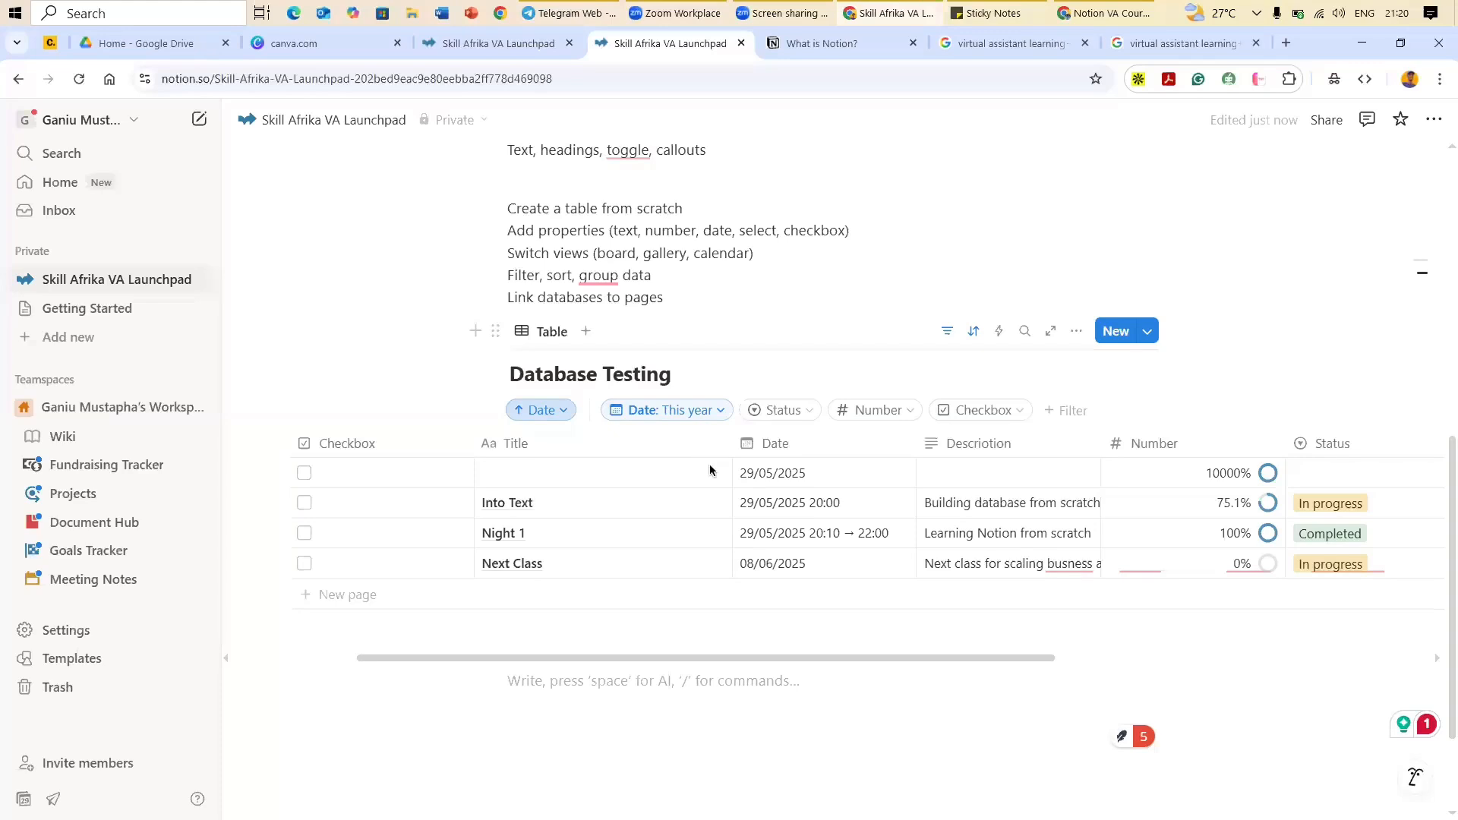
# Step: Set the Date sort to Descending and remove that sort rule from the table
pyautogui.click(540, 410)
pyautogui.click(678, 446)
pyautogui.click(697, 504)
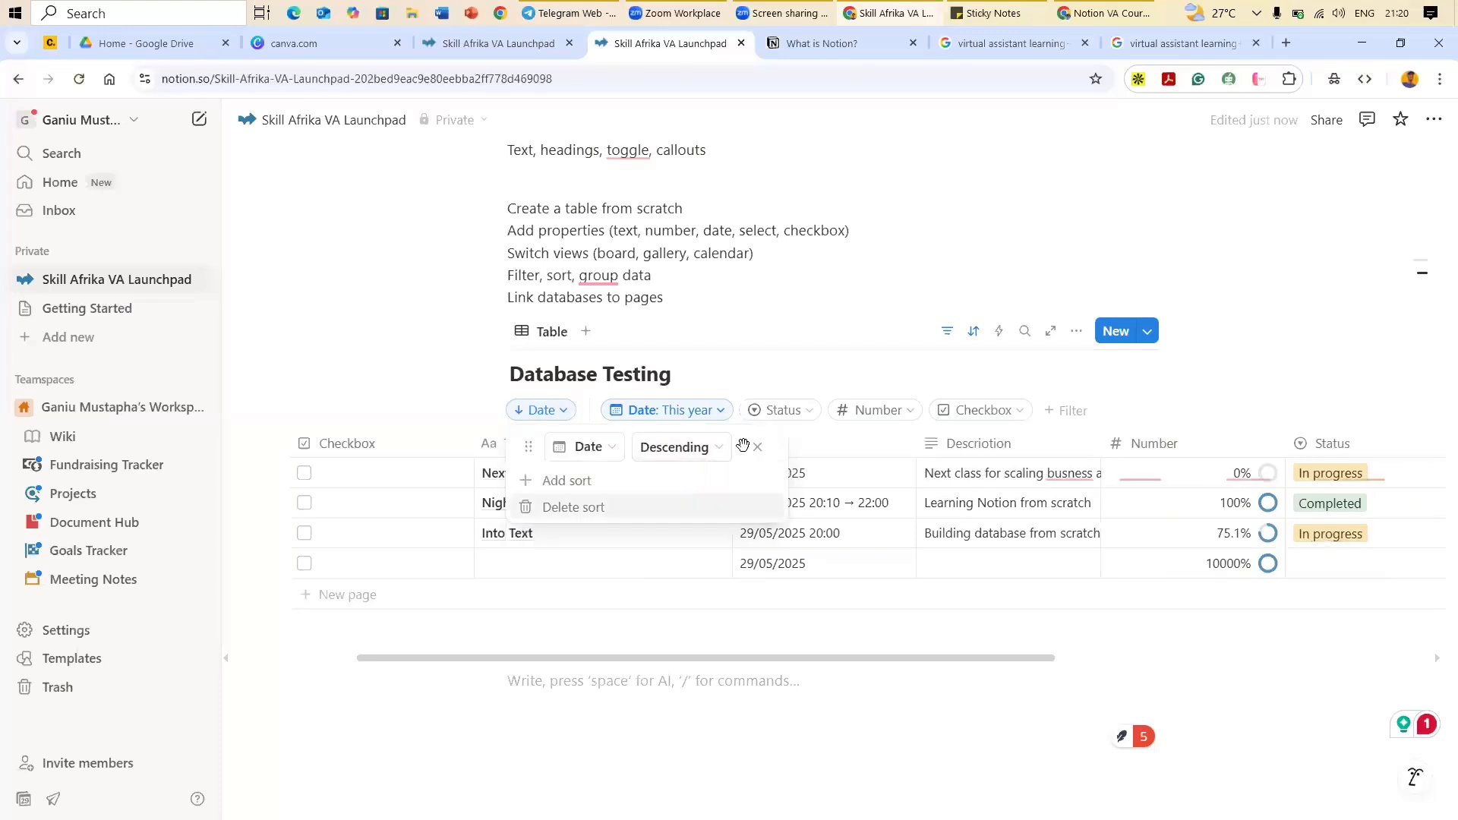
pyautogui.click(758, 449)
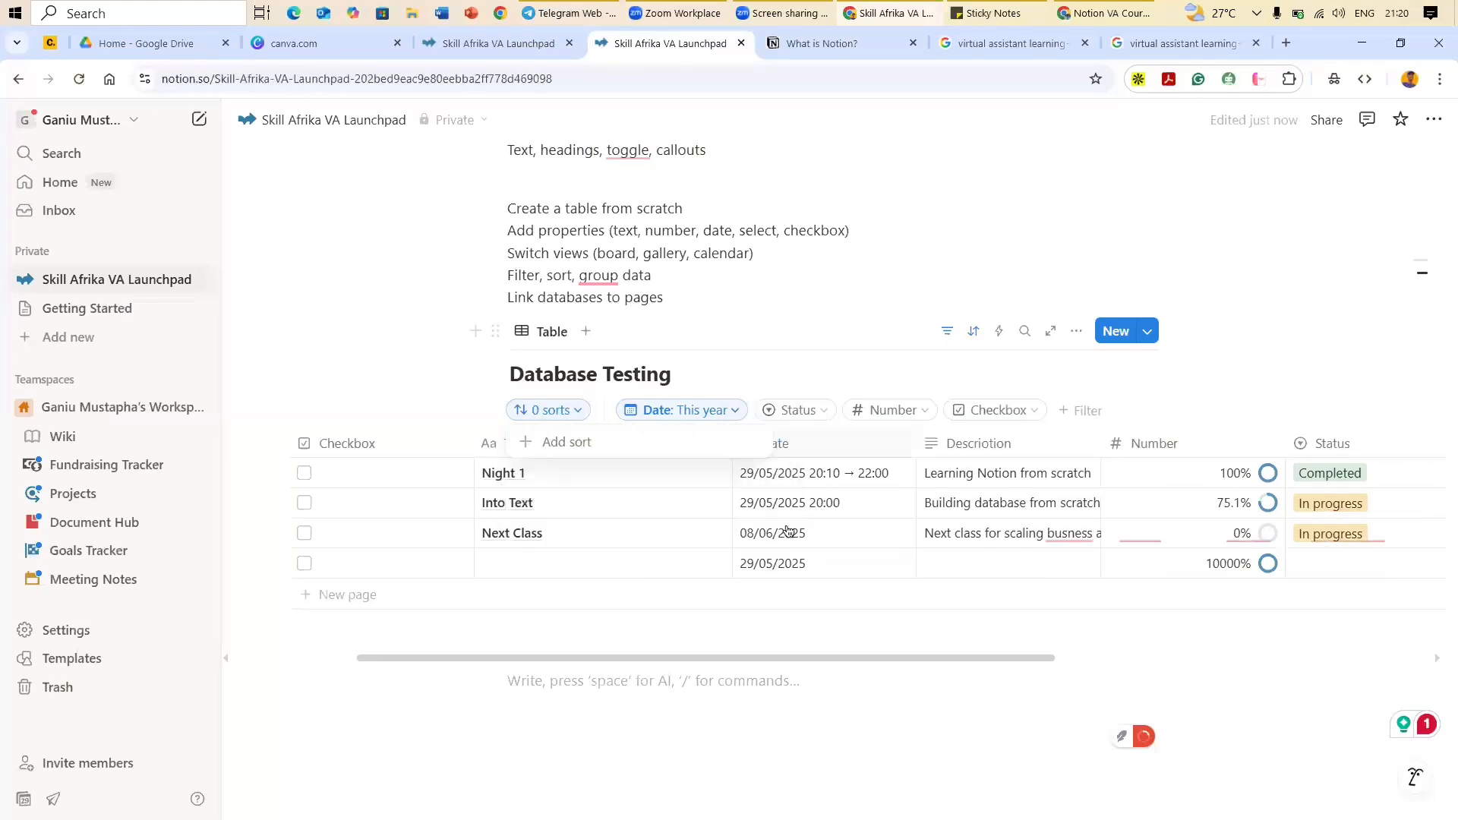
pyautogui.click(581, 414)
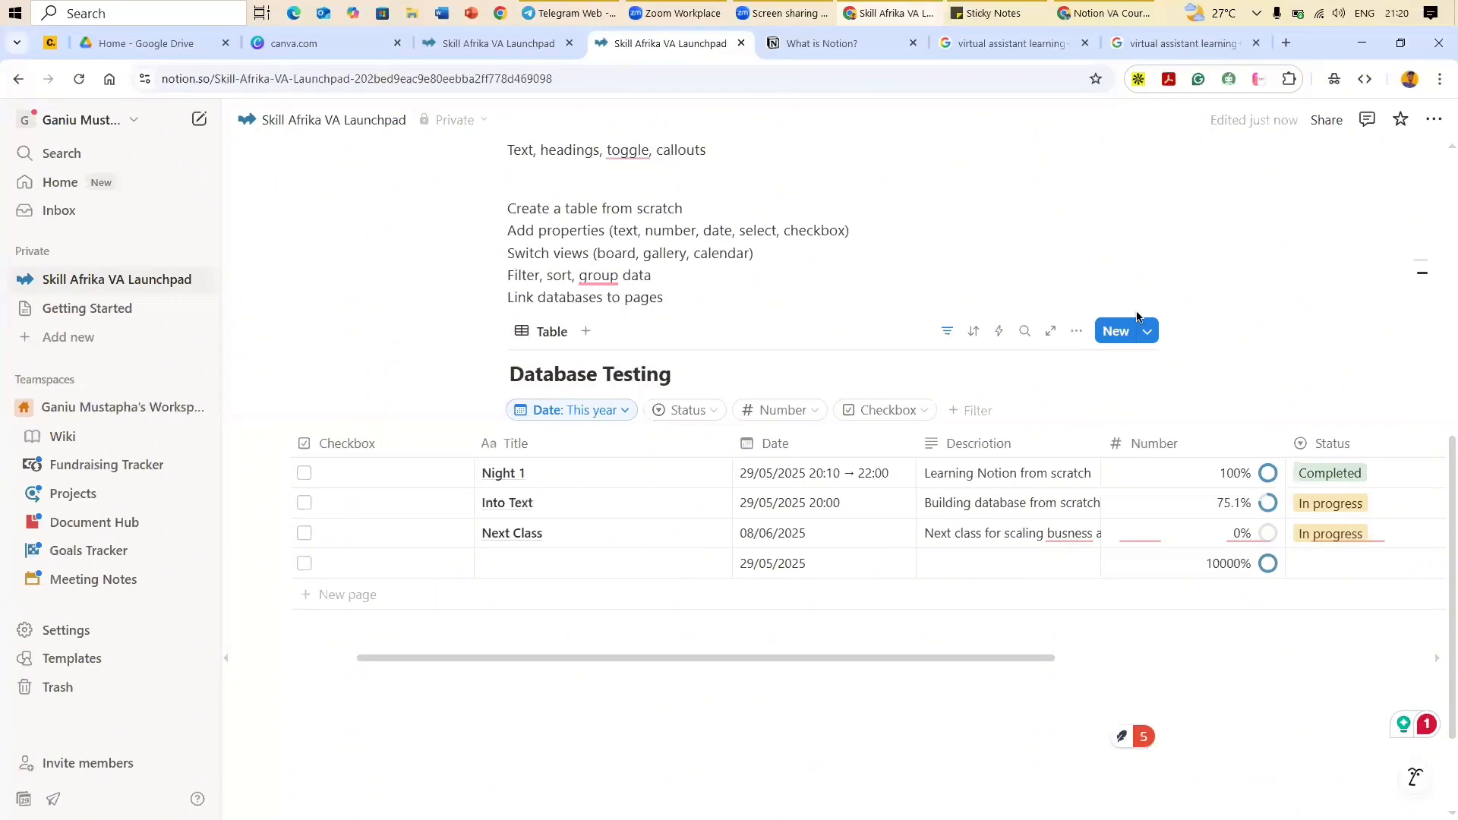
# Step: Sort the Database Testing table by Date in Descending order through its view options
pyautogui.click(1077, 332)
pyautogui.press('Escape')
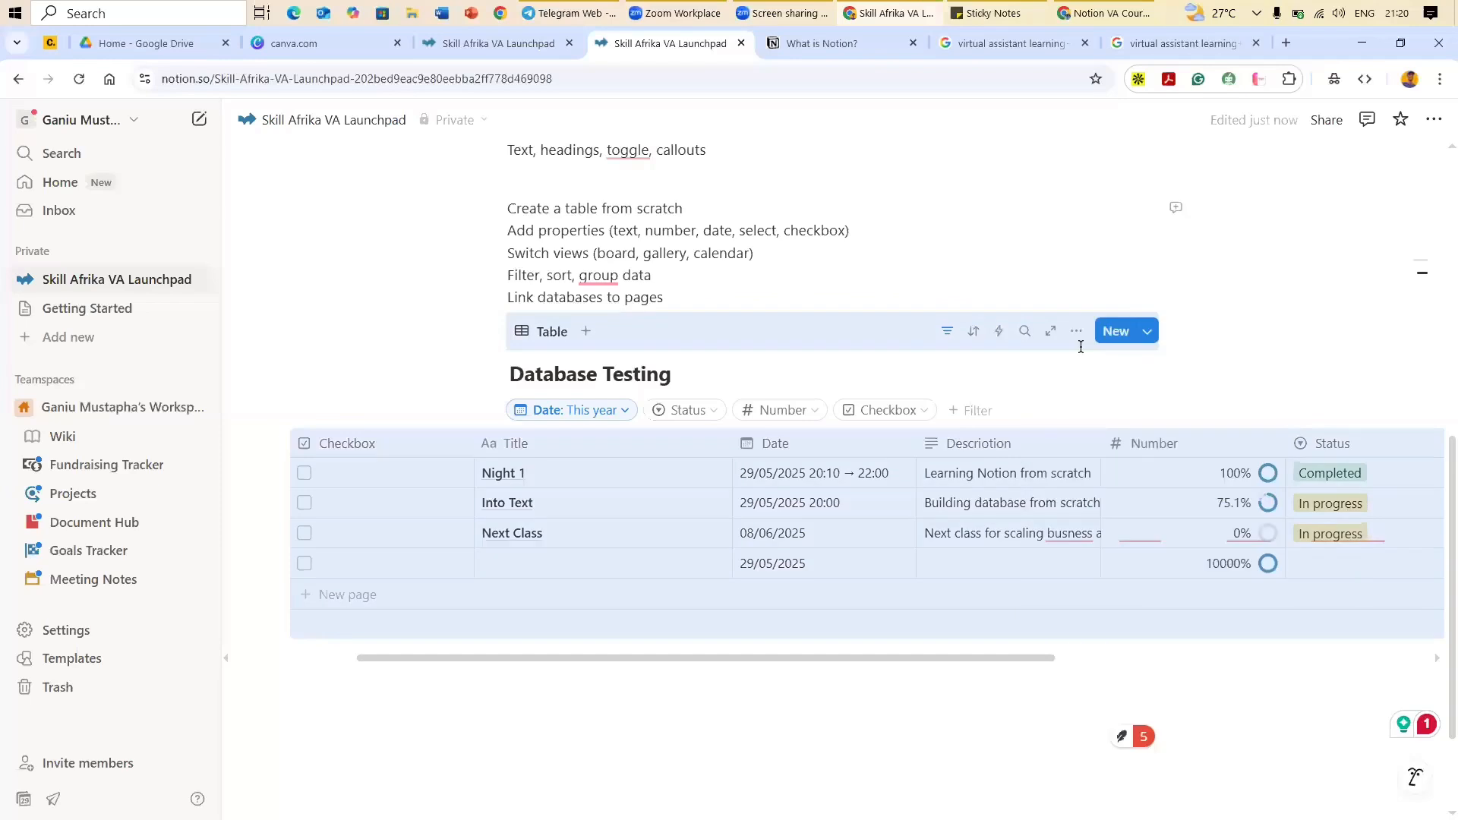
pyautogui.click(1079, 342)
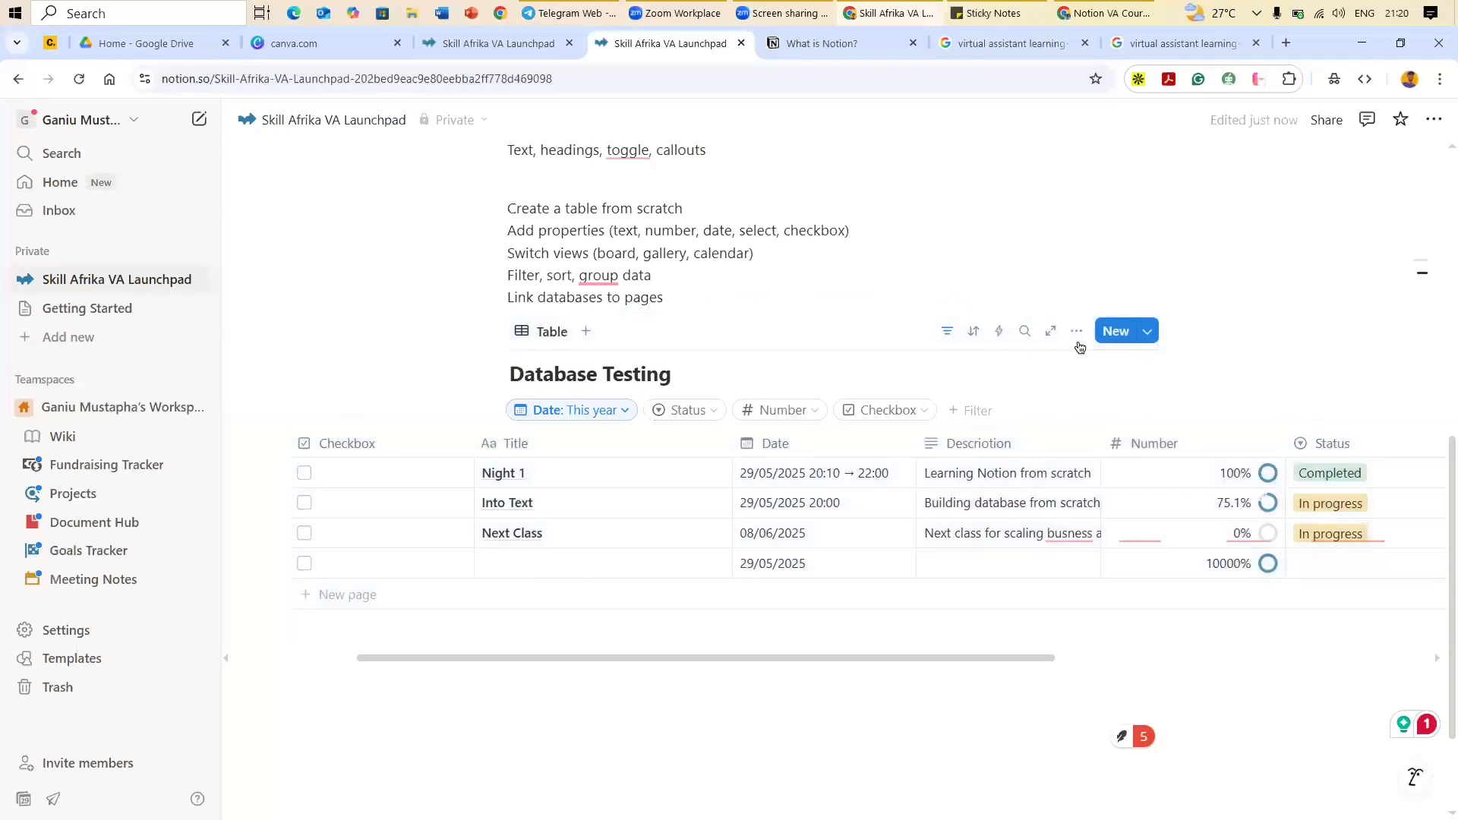
pyautogui.click(1076, 332)
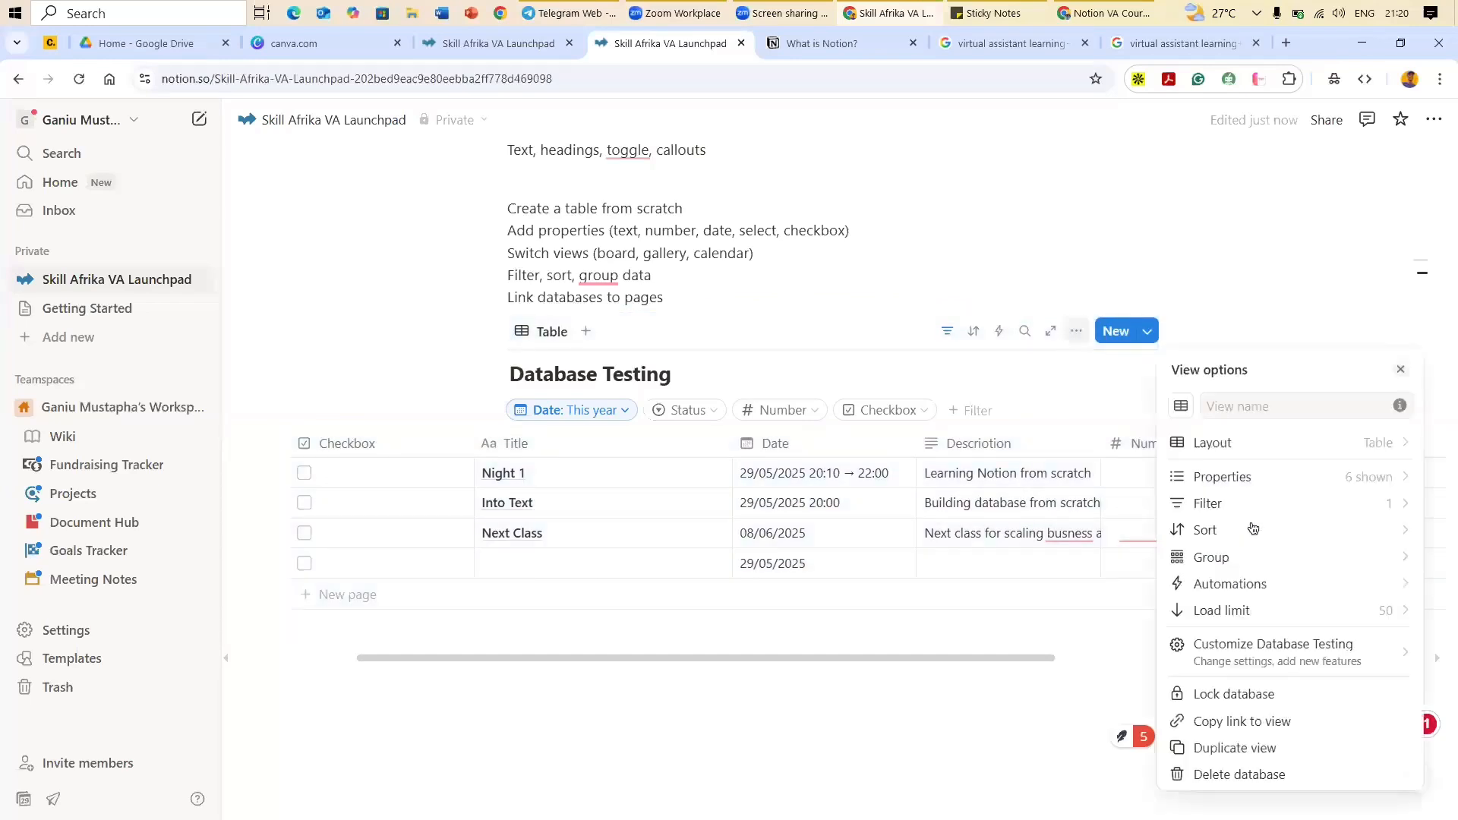
pyautogui.click(1252, 529)
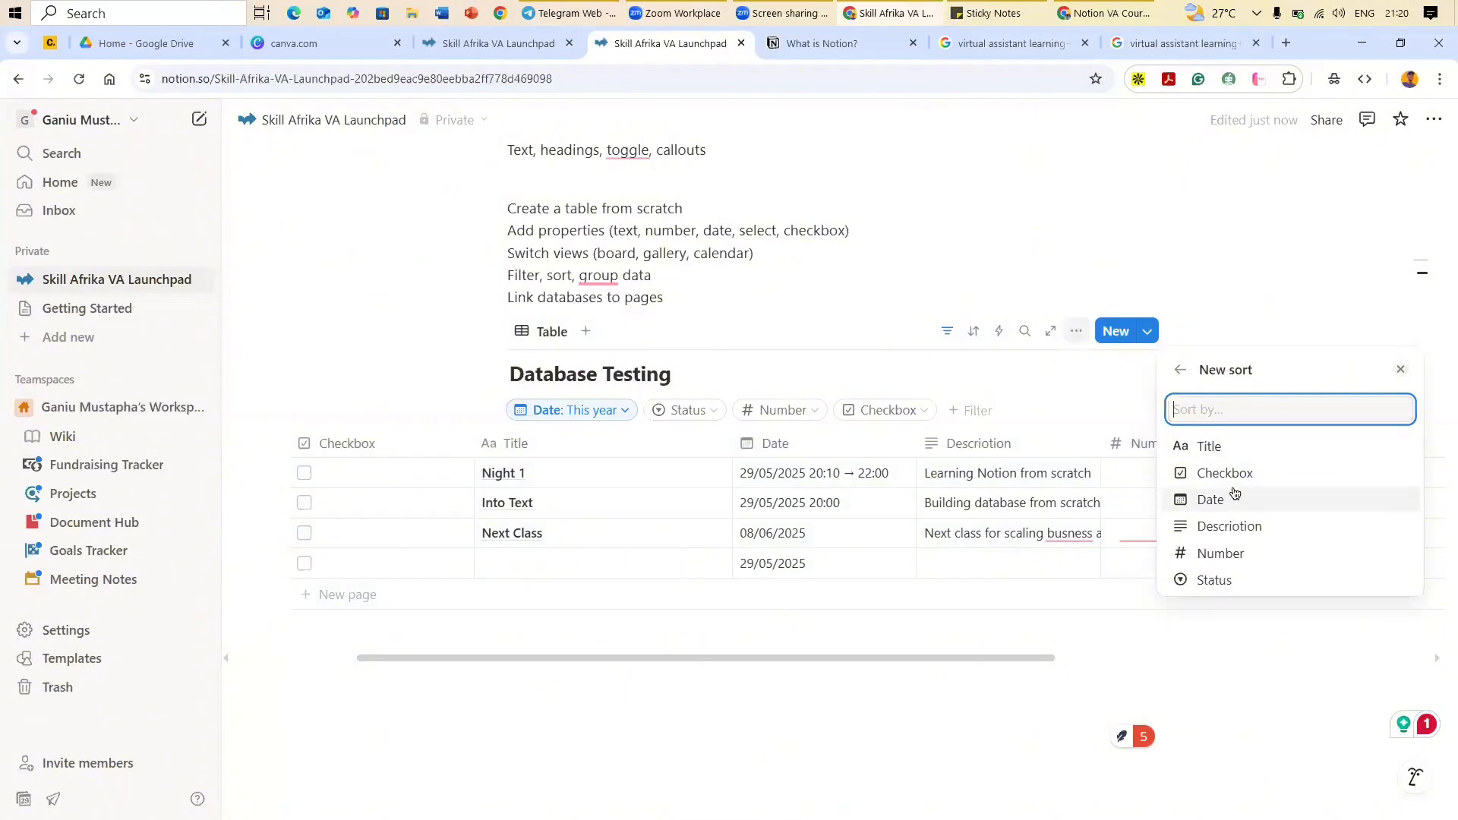
pyautogui.click(1210, 499)
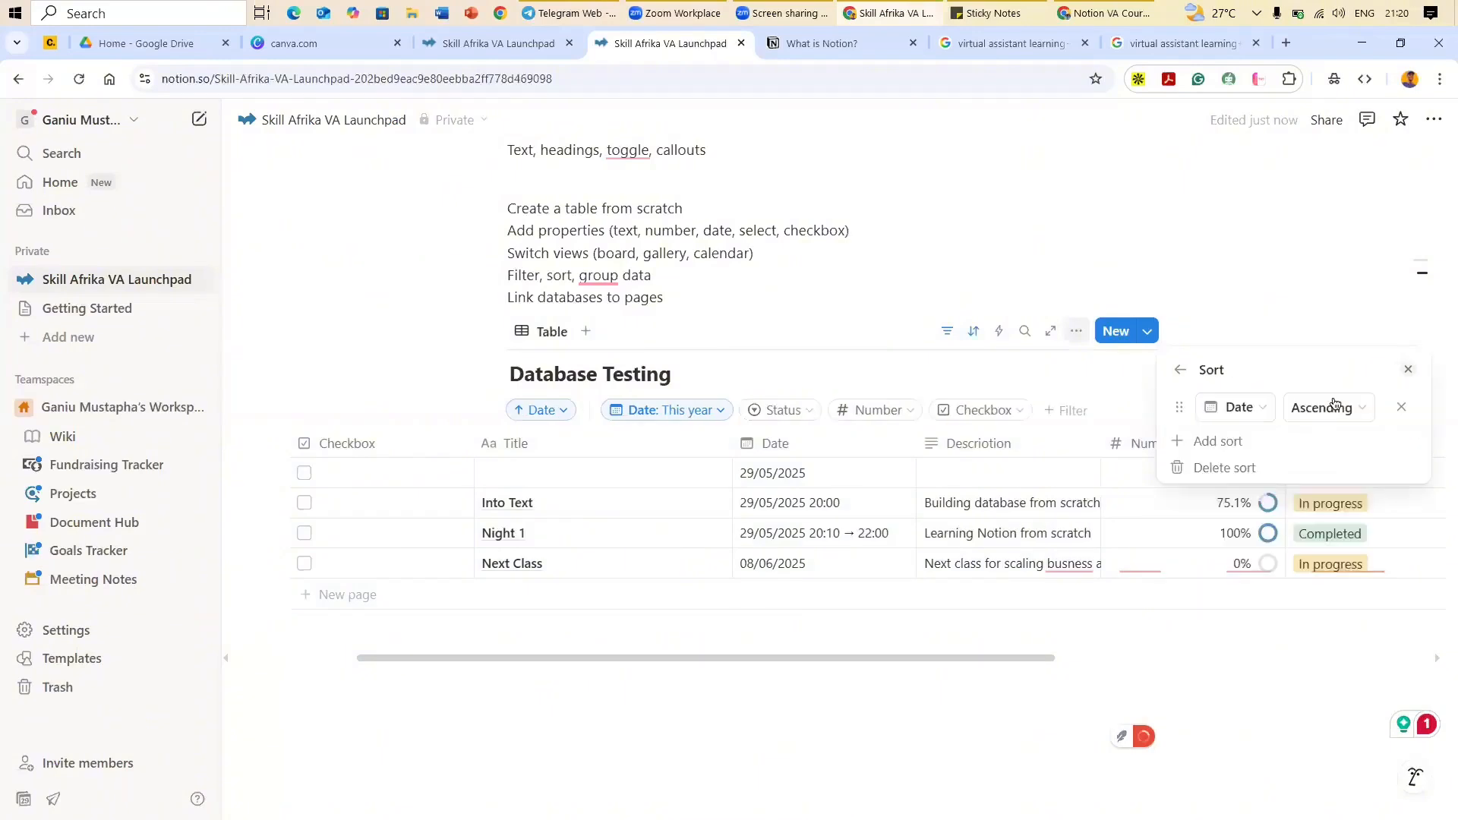
pyautogui.click(1340, 458)
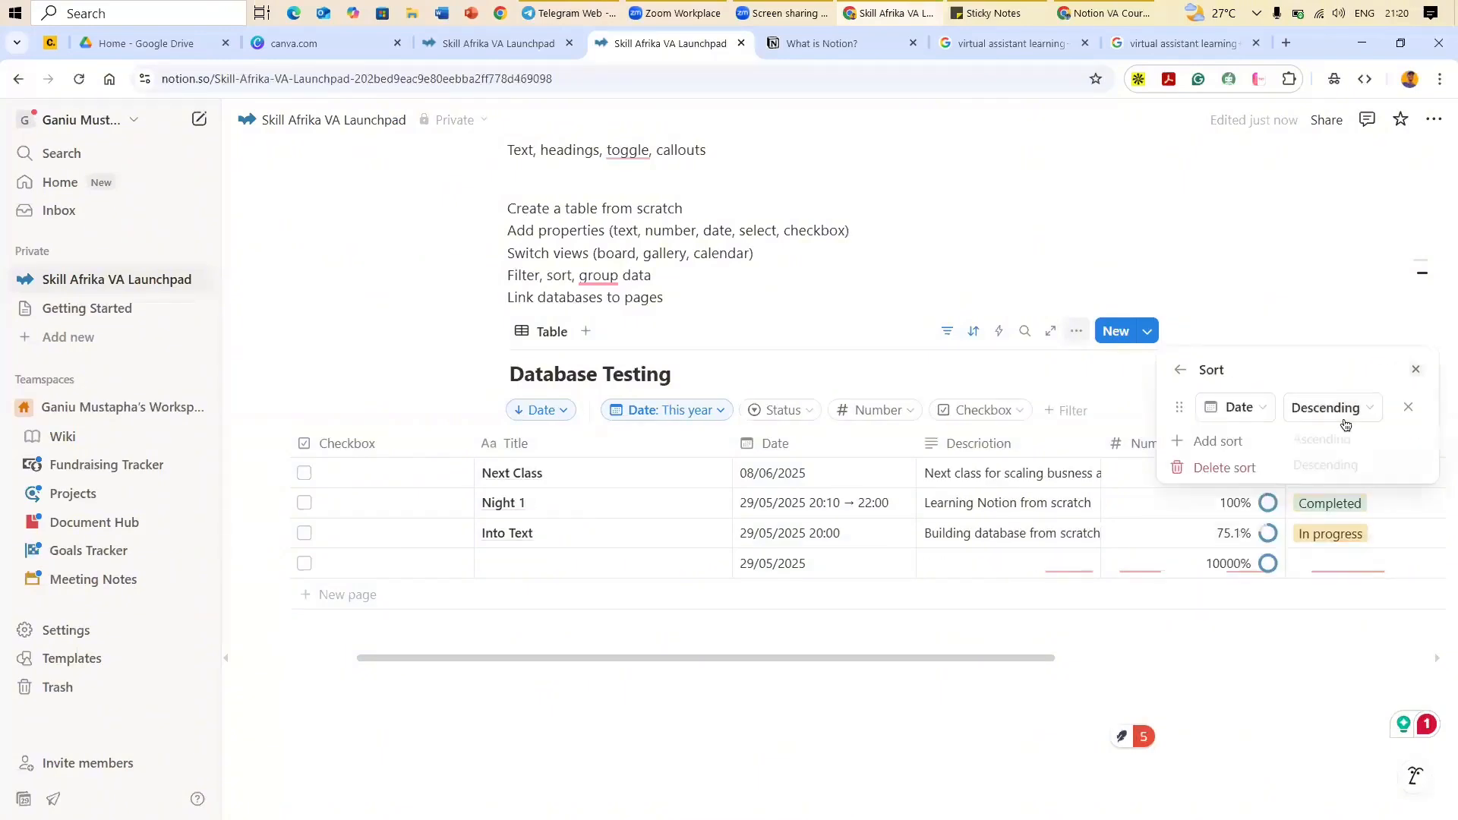
pyautogui.click(1415, 372)
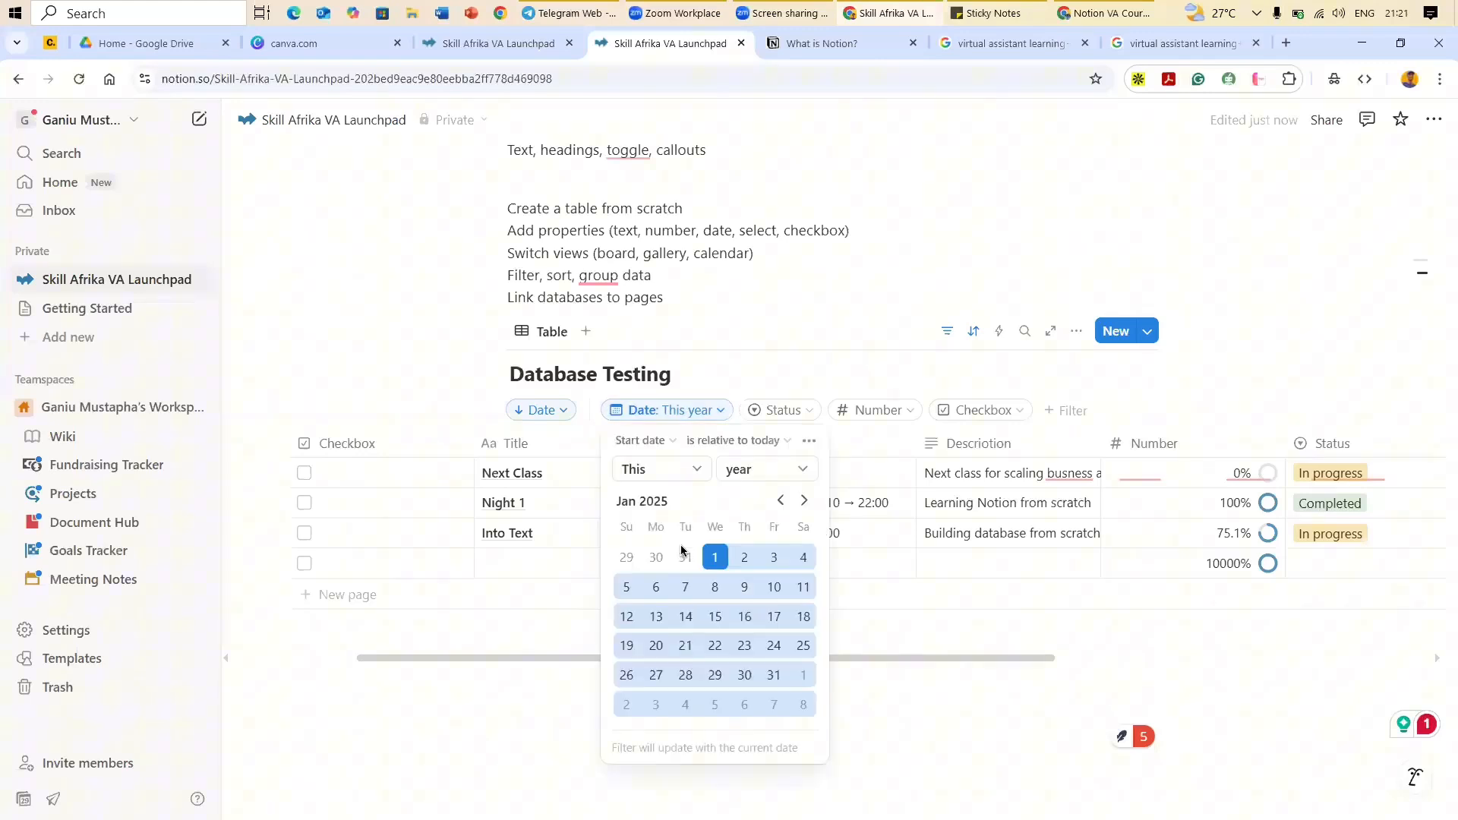
# Step: Set the table's Date filter to This week, relative to today
pyautogui.click(800, 470)
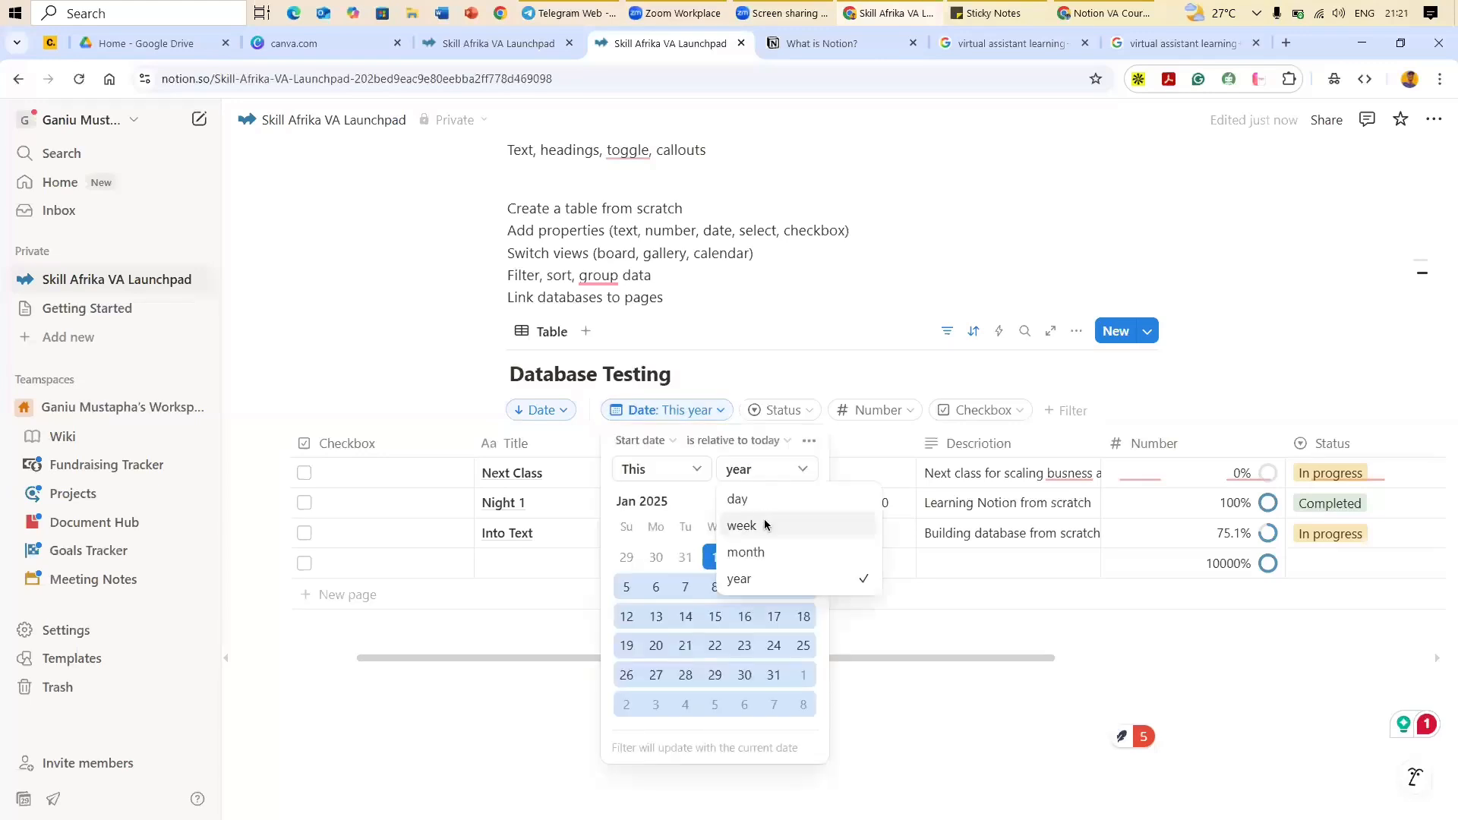
pyautogui.click(766, 524)
pyautogui.press('Escape')
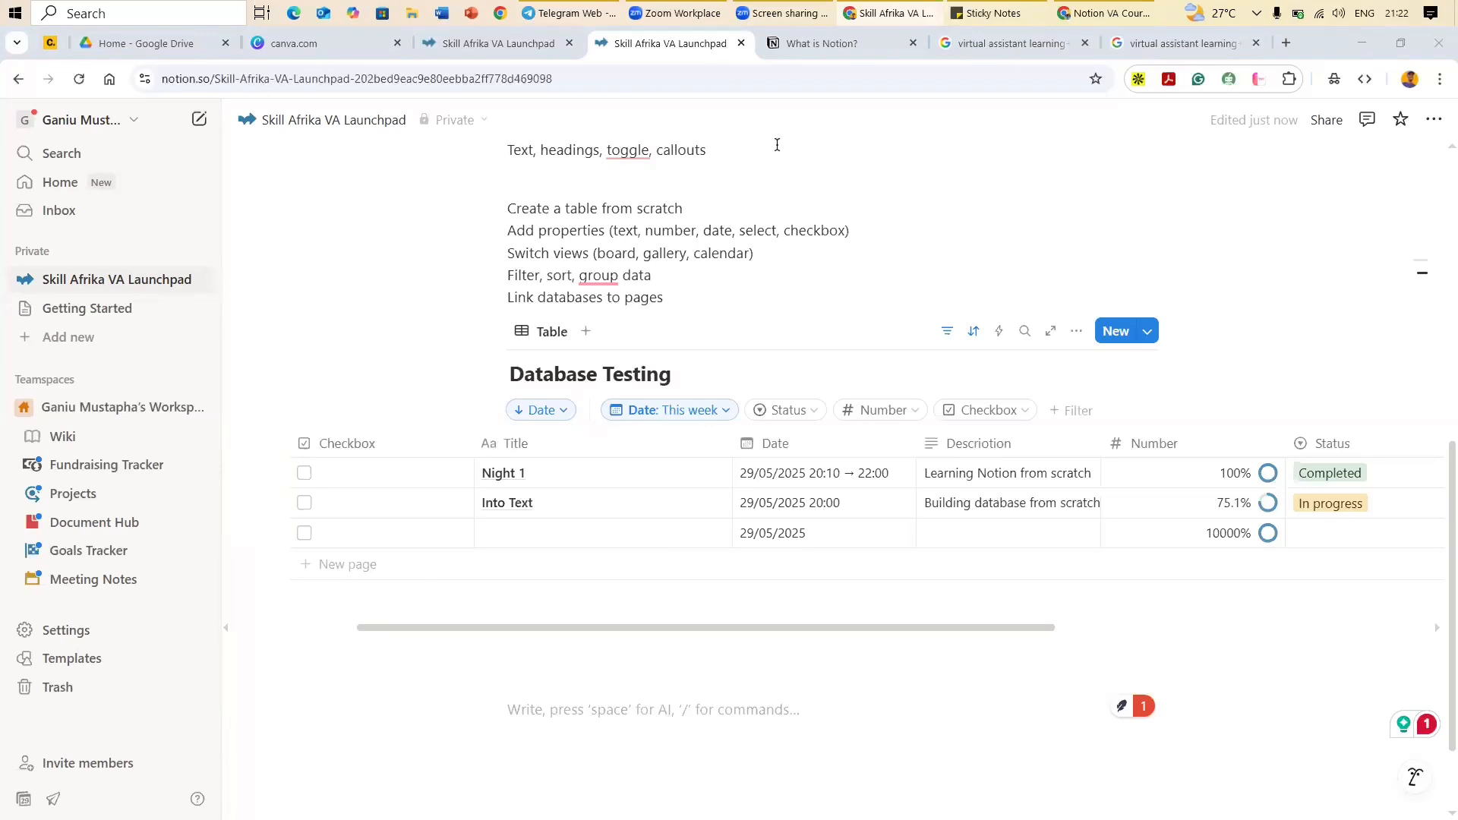
pyautogui.click(1434, 17)
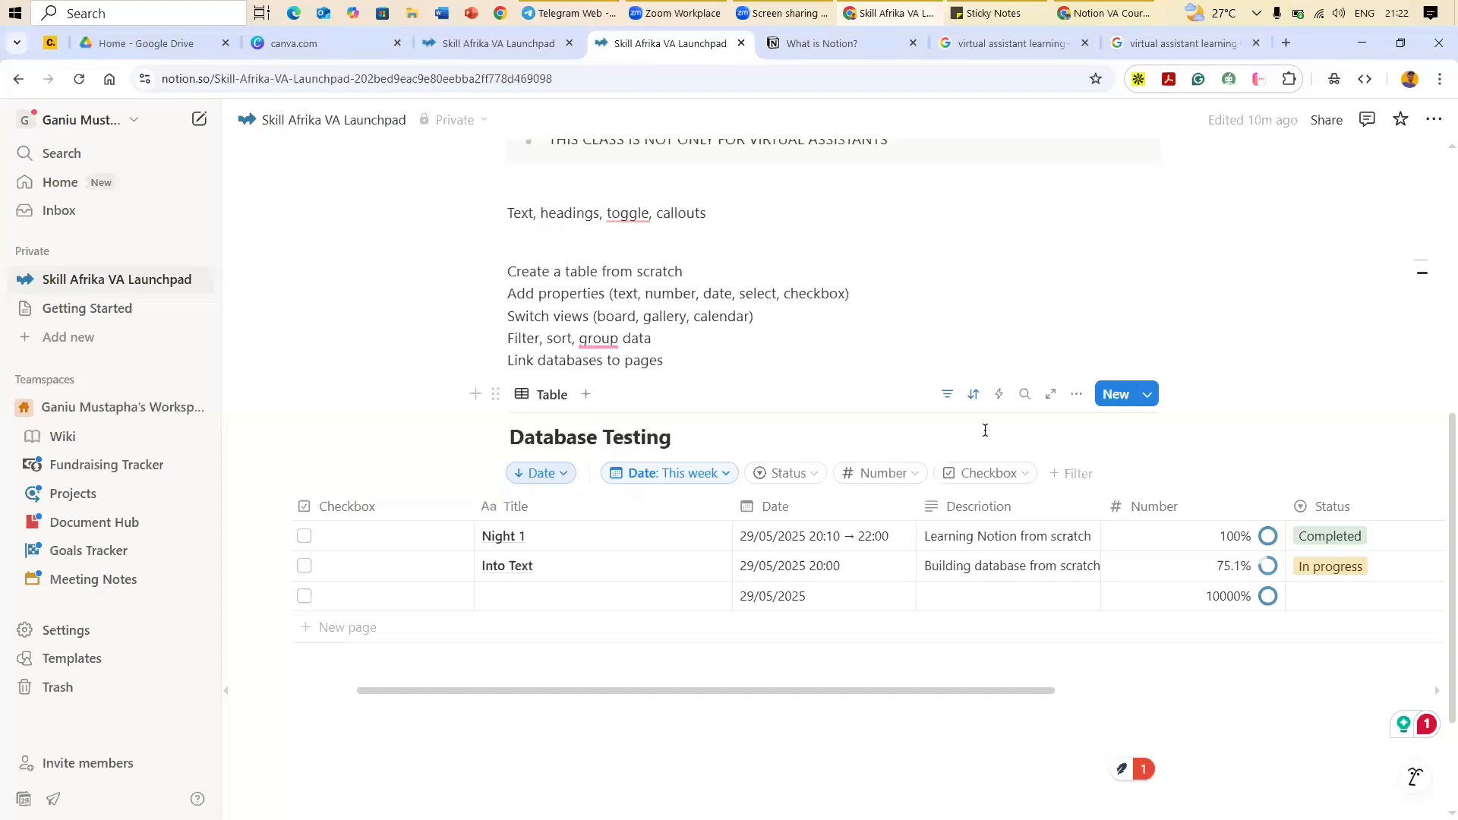
pyautogui.click(973, 394)
pyautogui.click(626, 355)
# Step: Group the rows of the Database Testing table by the Status property
pyautogui.click(1075, 395)
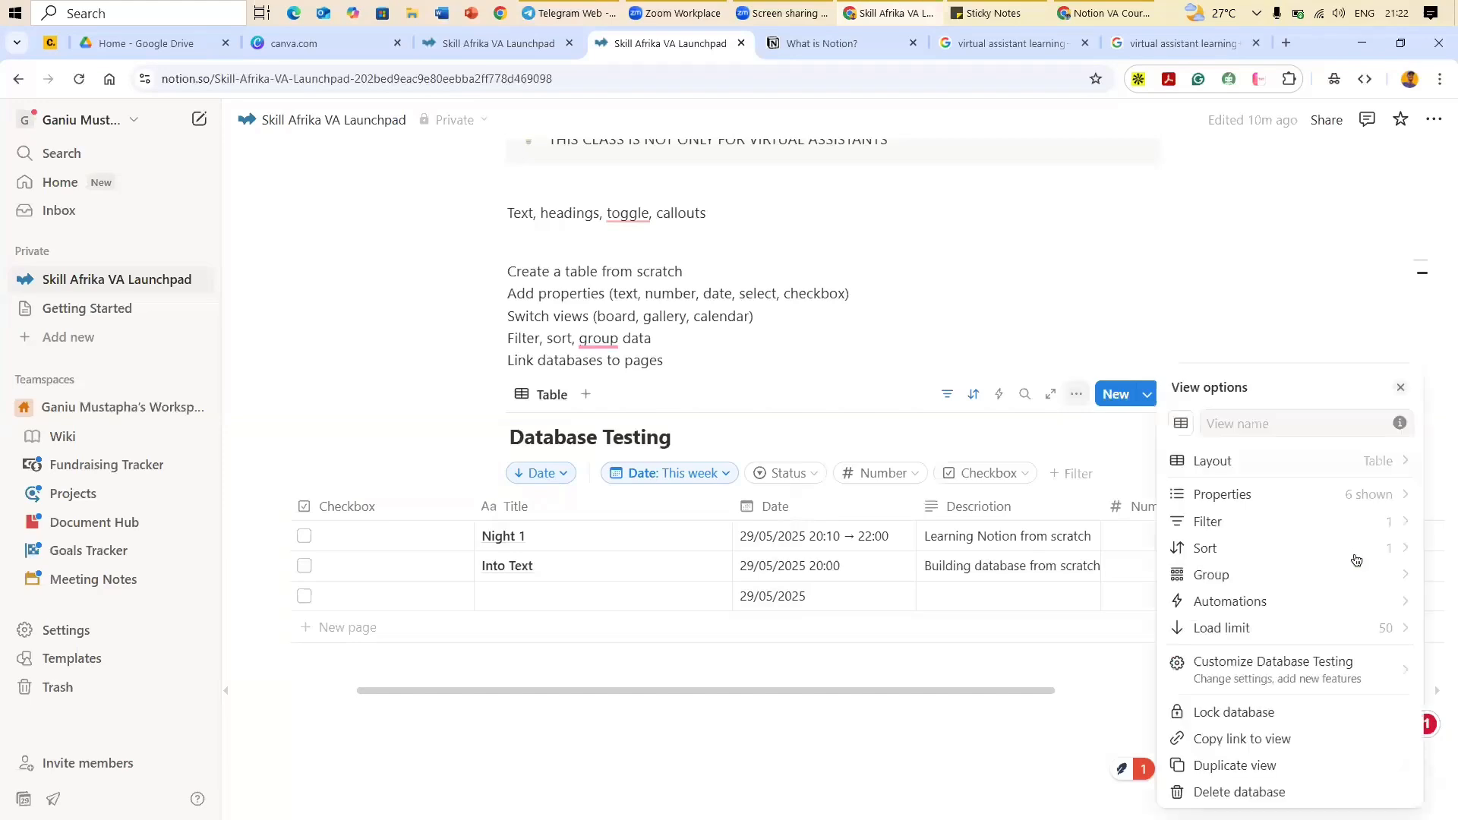
pyautogui.click(1355, 573)
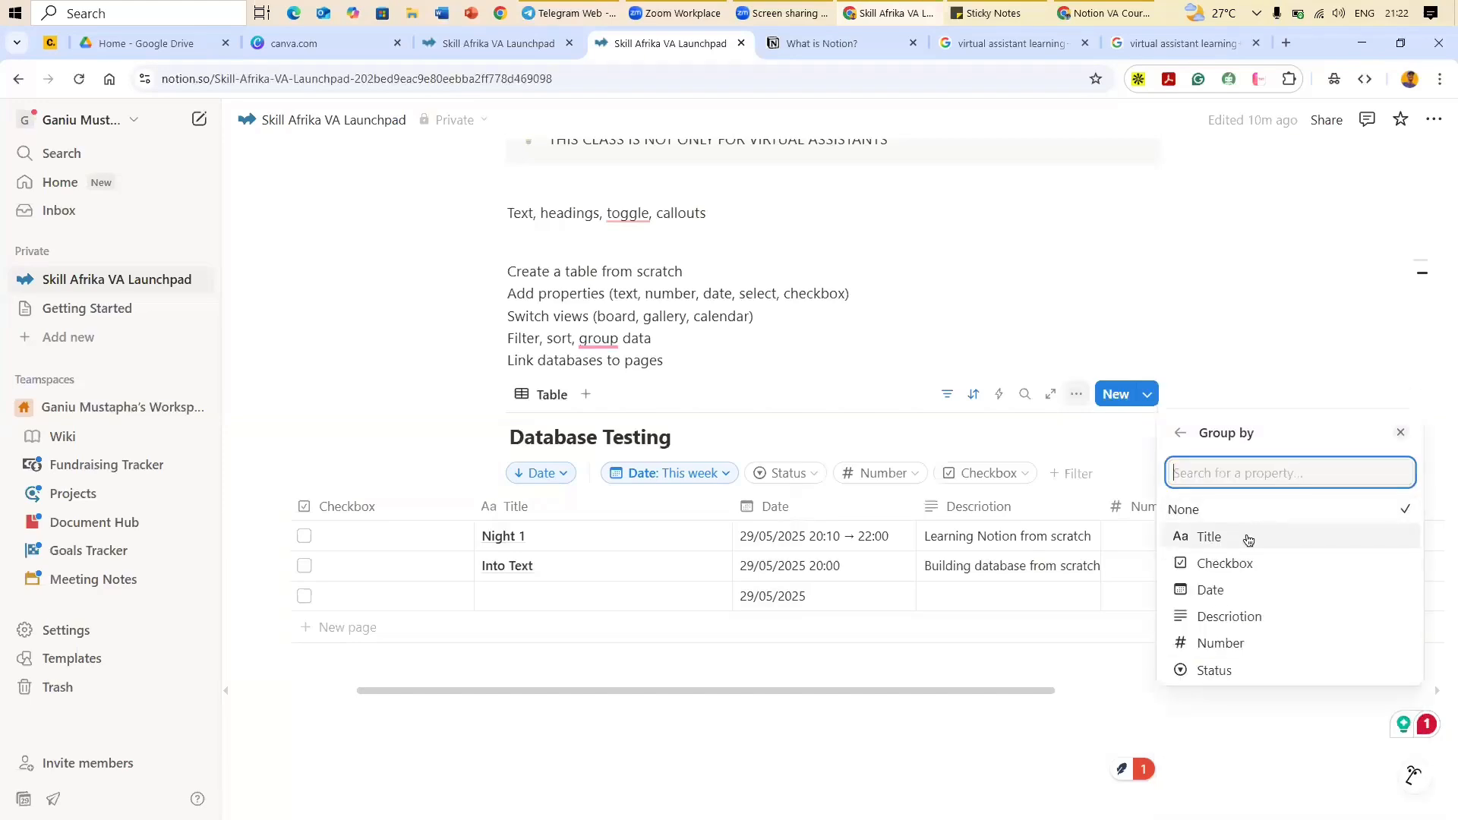
pyautogui.click(1246, 669)
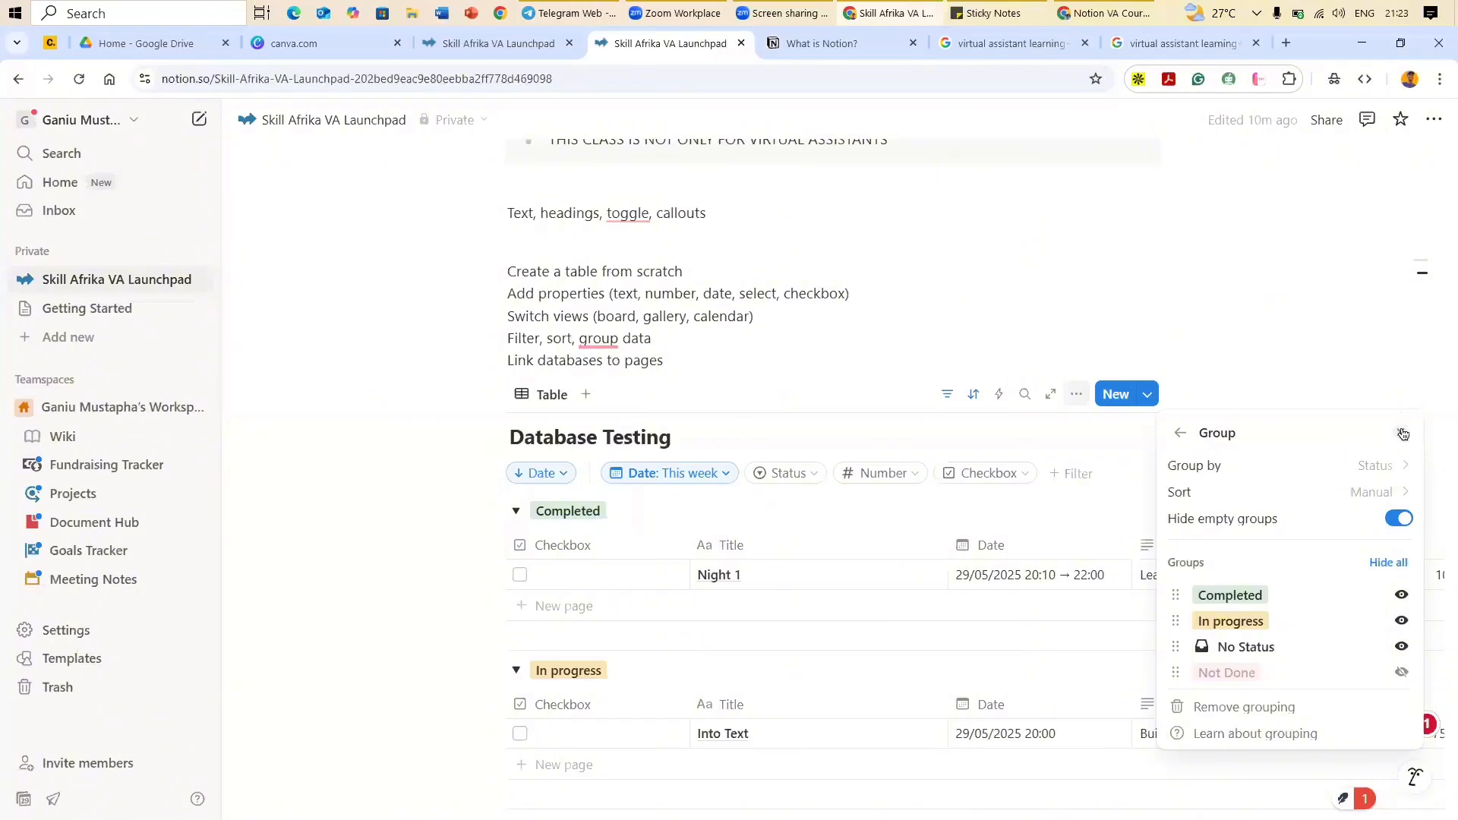
pyautogui.click(819, 344)
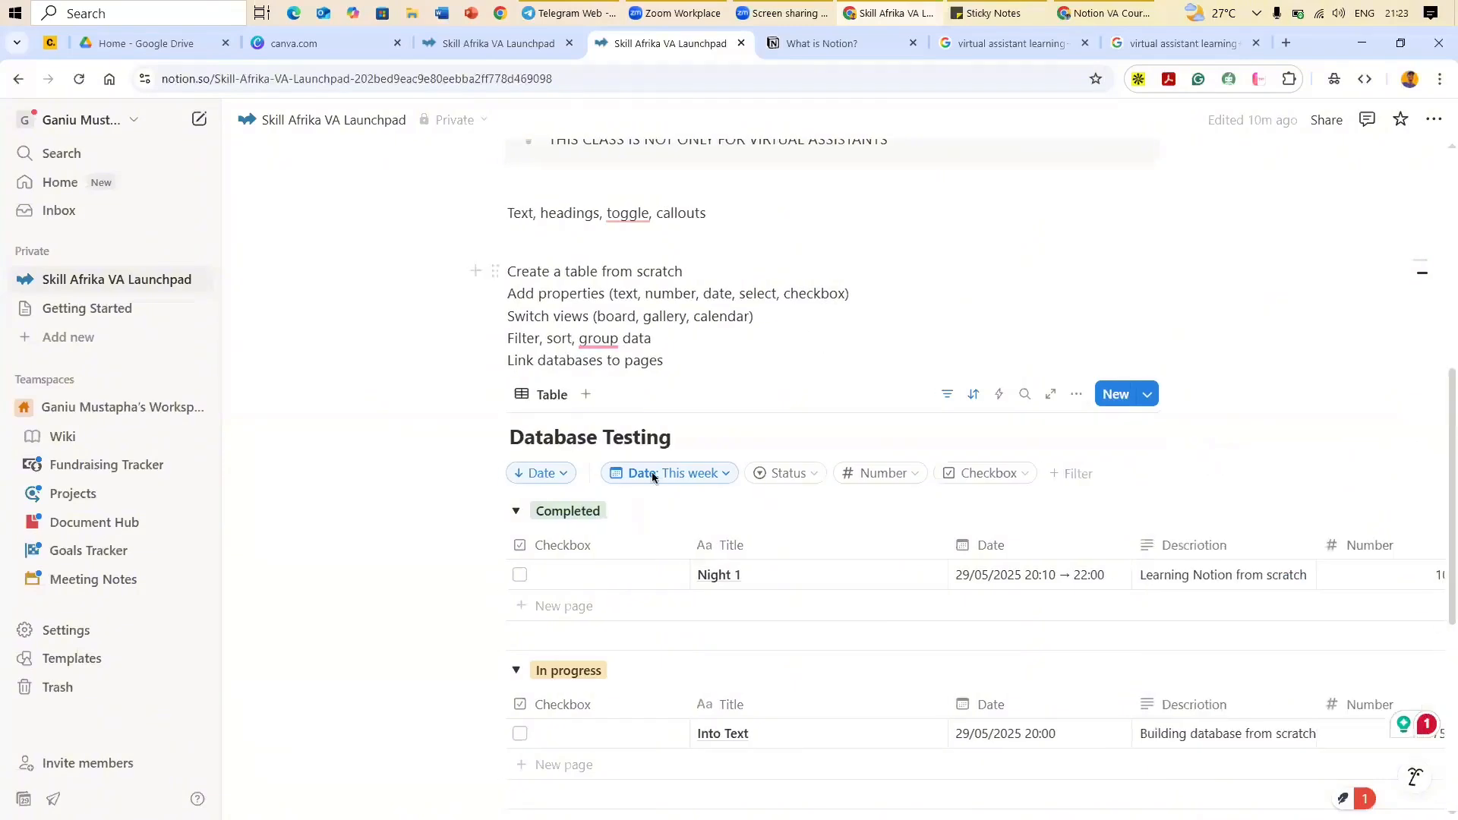
# Step: Expand Toggle 1 under the Night 1 heading and review the lines inside it
pyautogui.scroll(8, 555, 644)
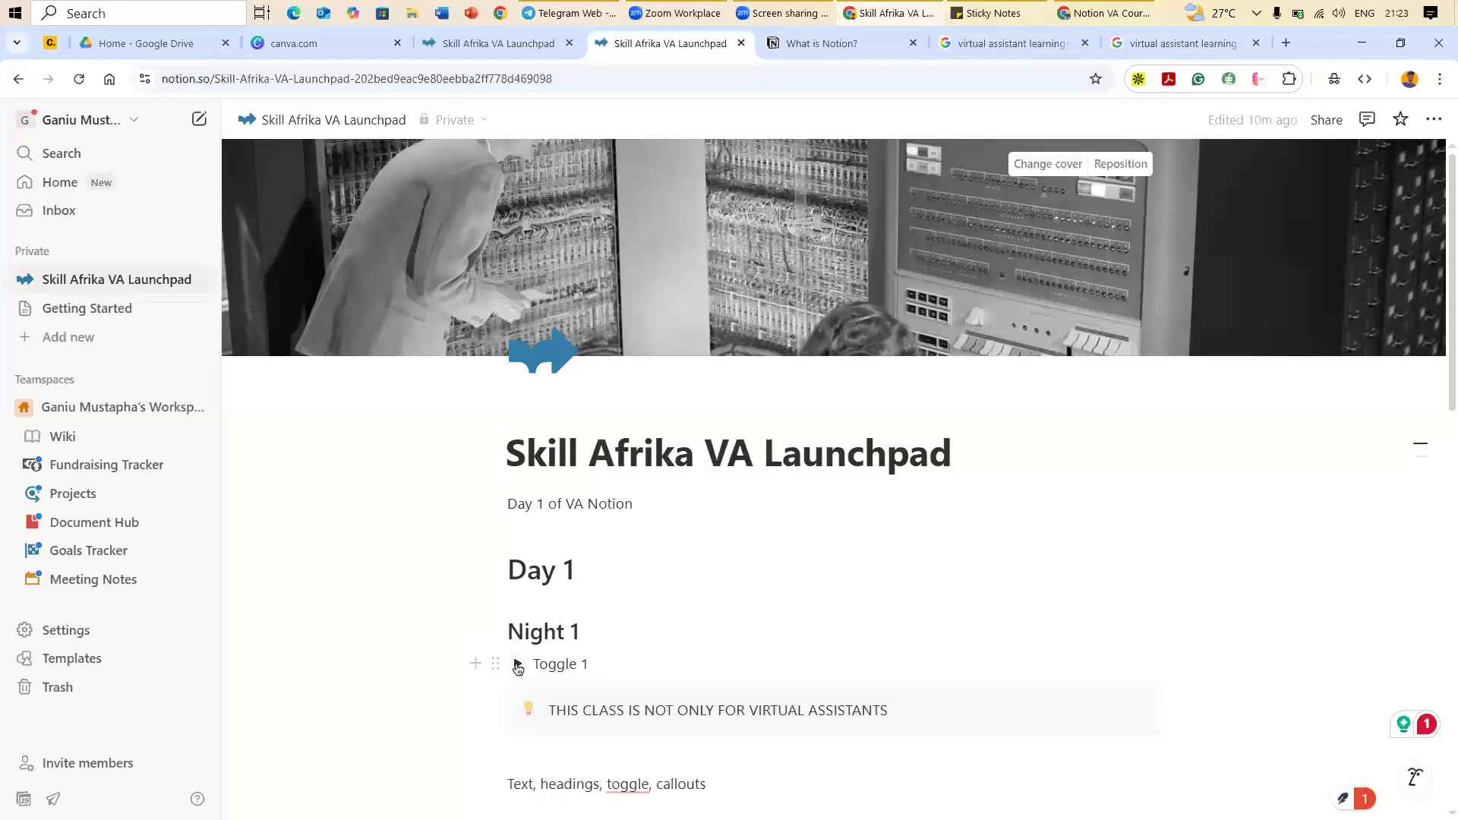
pyautogui.click(517, 666)
pyautogui.scroll(-4, 582, 374)
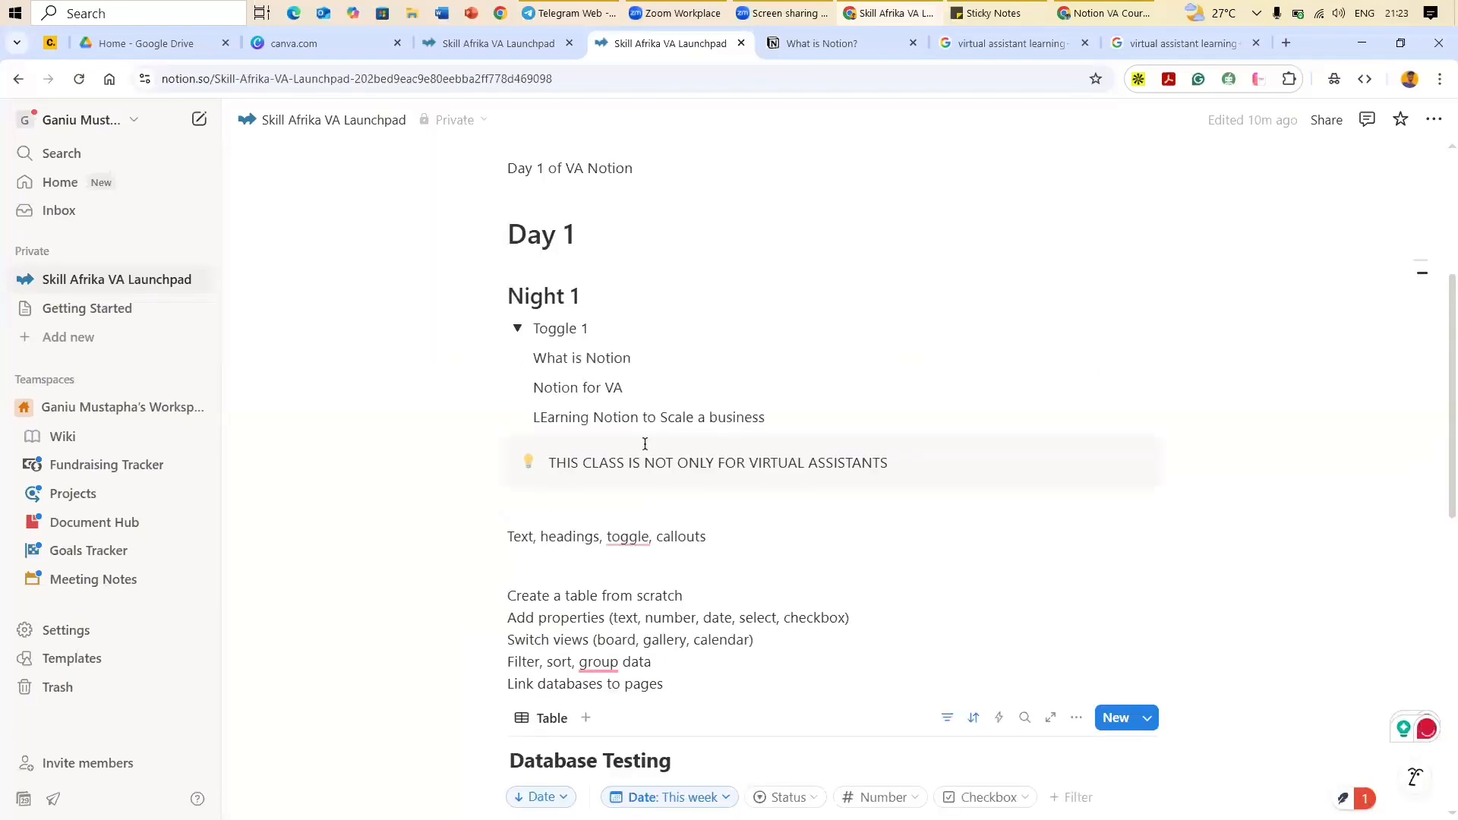
# Step: Collapse and expand Toggle 1 under the Night 1 heading several times, ending with its lines collapsed
pyautogui.click(519, 329)
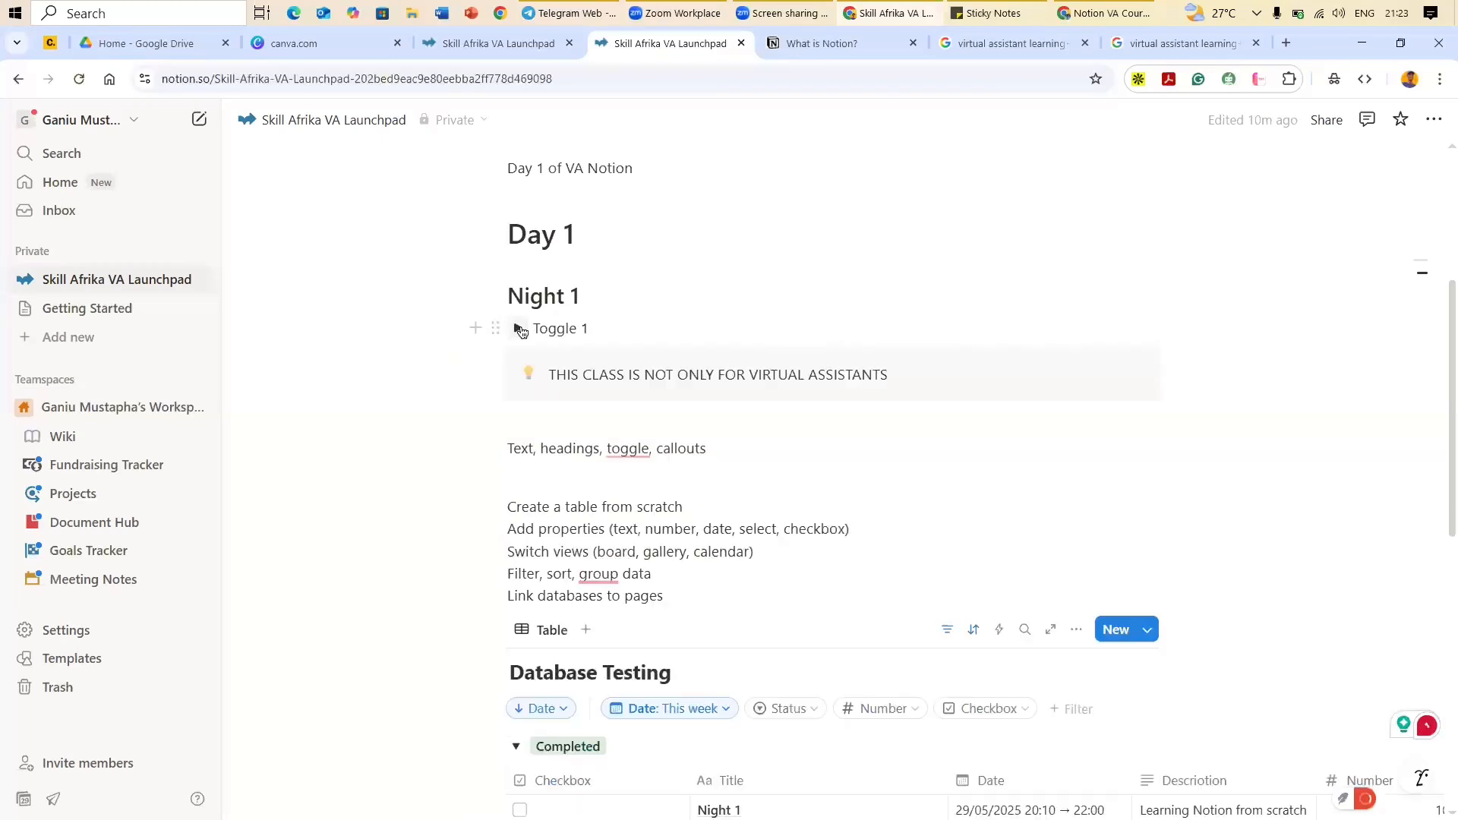
pyautogui.click(519, 330)
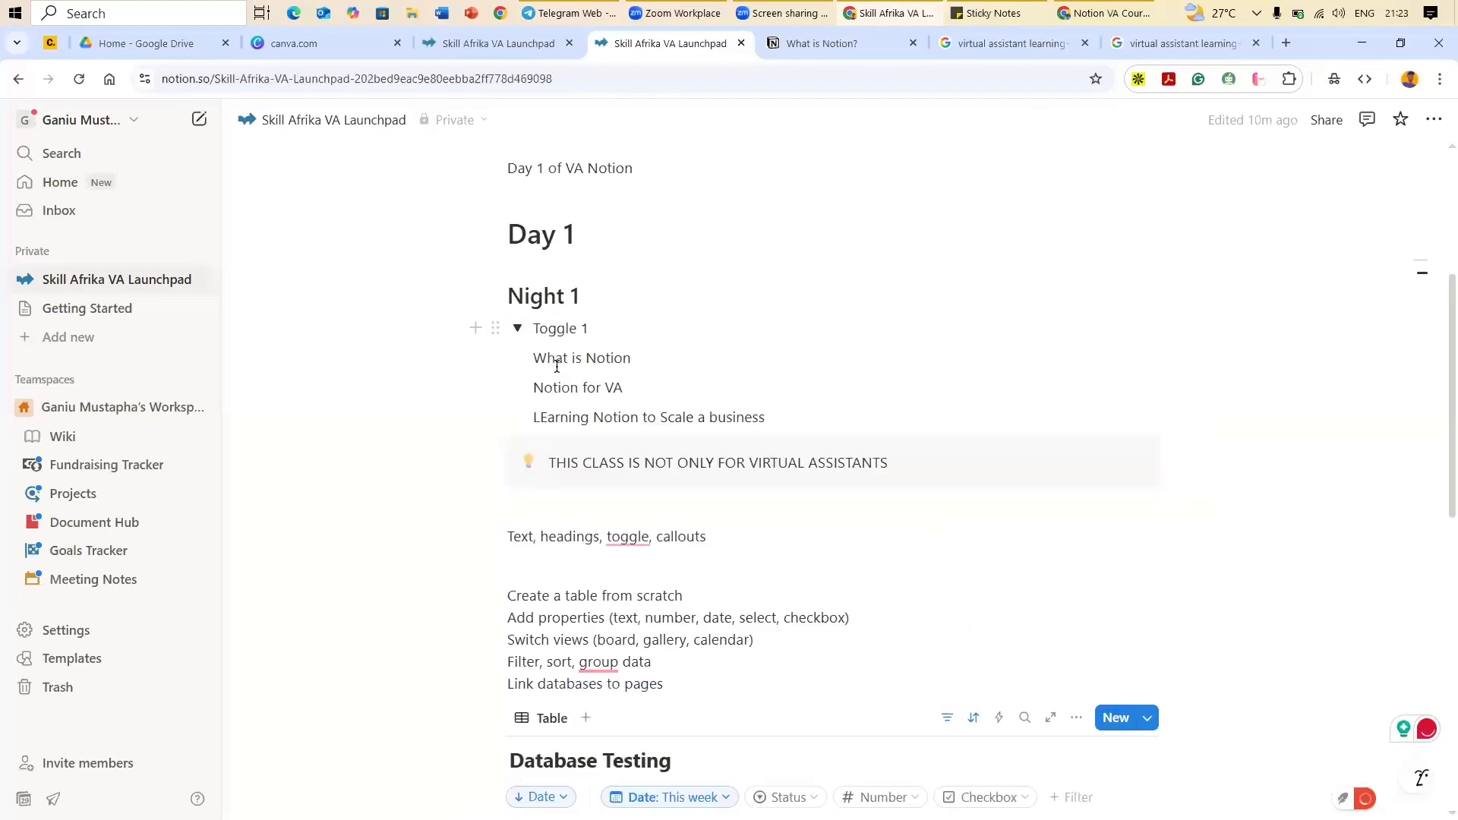
pyautogui.click(519, 329)
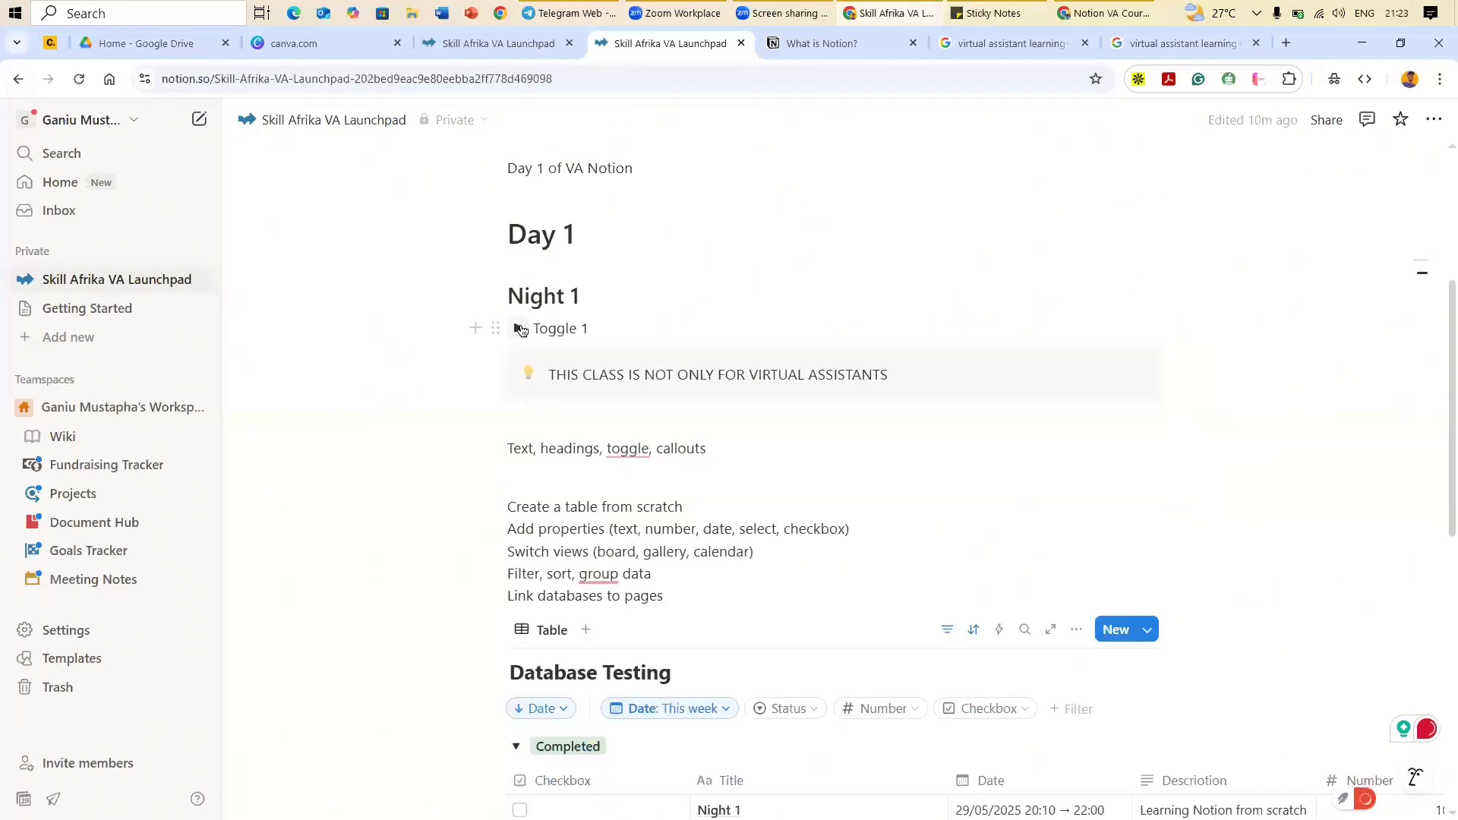
pyautogui.click(519, 328)
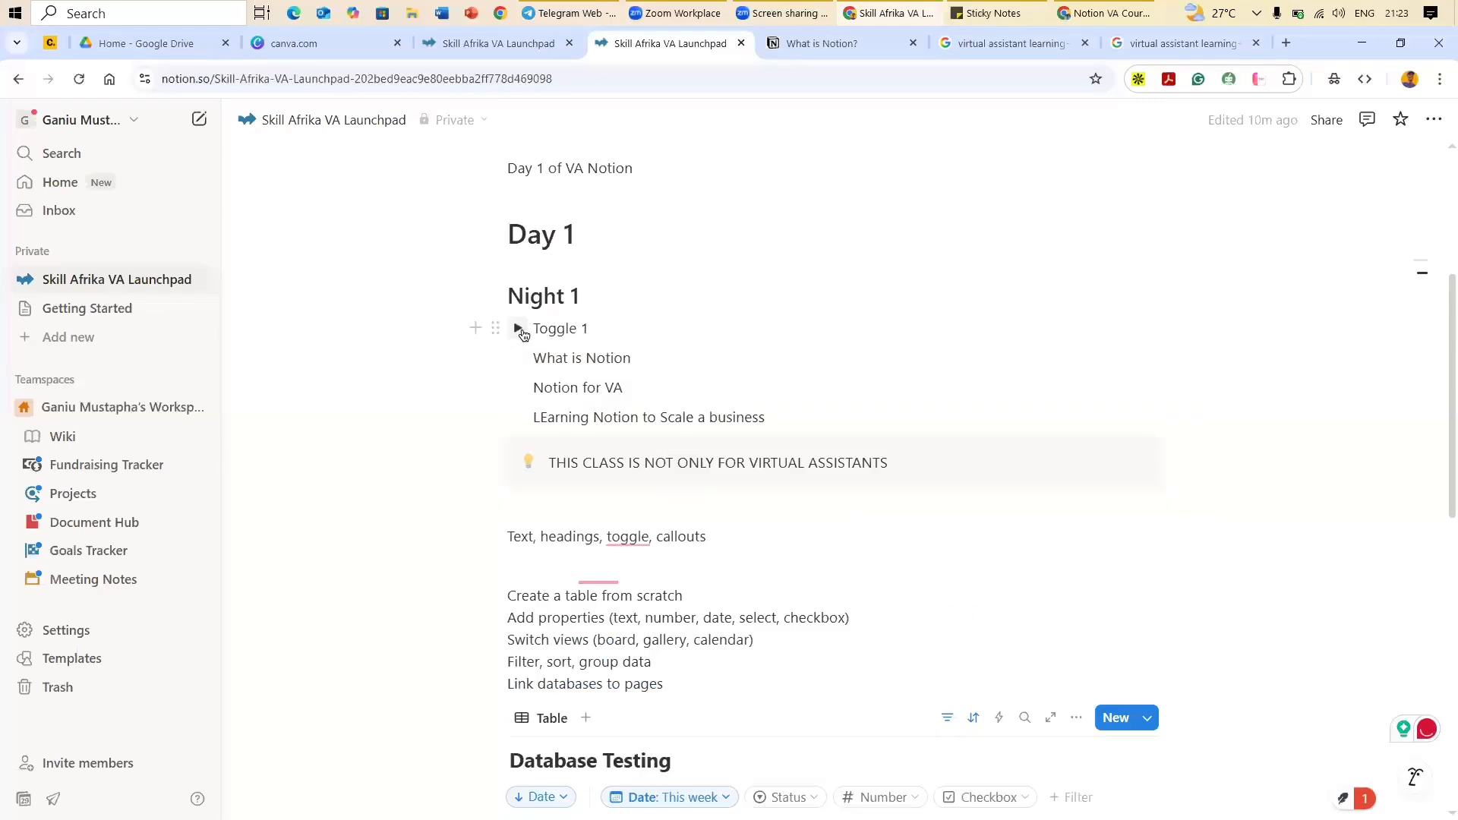
pyautogui.click(515, 328)
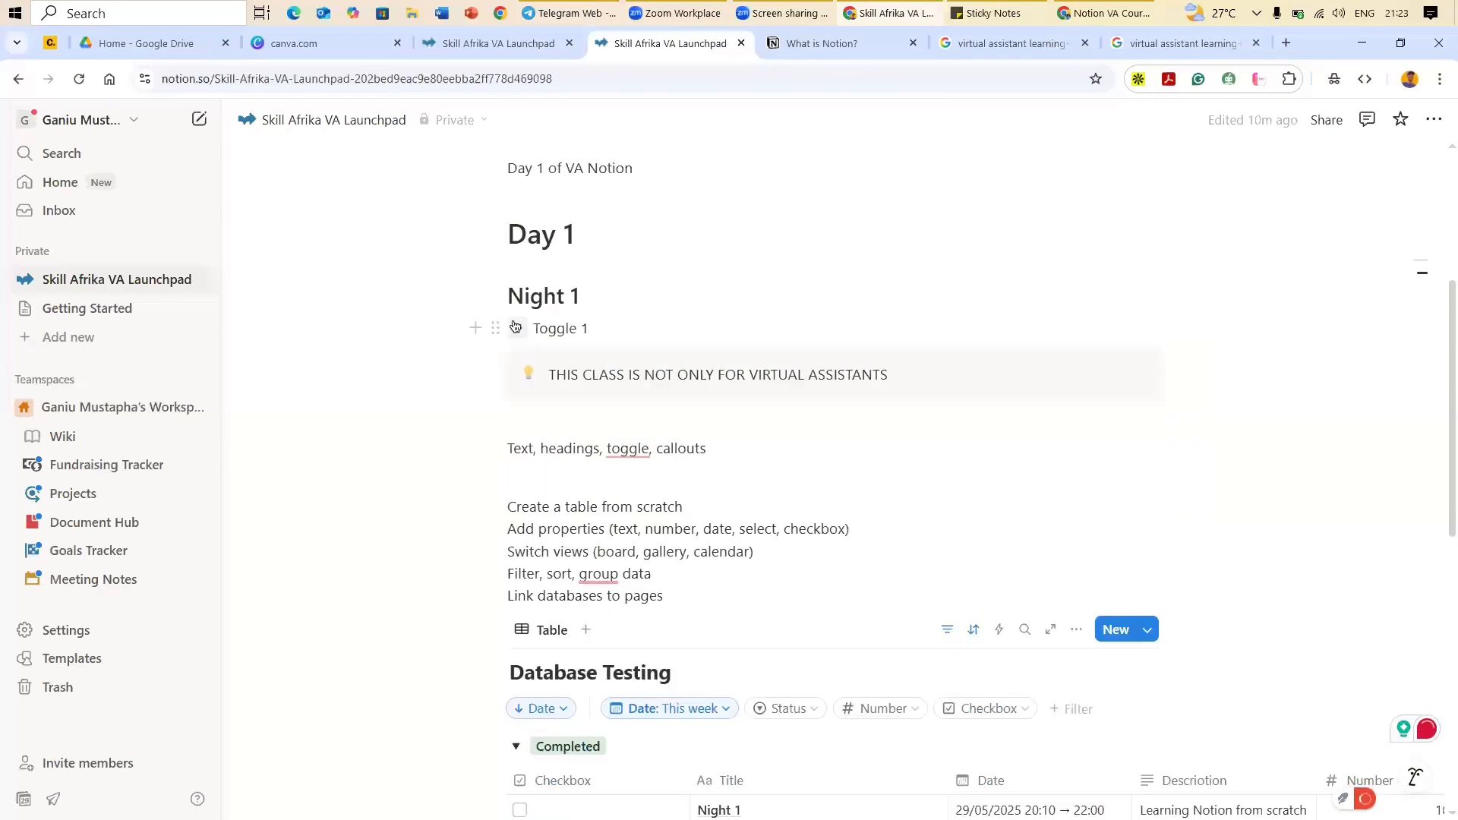
pyautogui.click(515, 328)
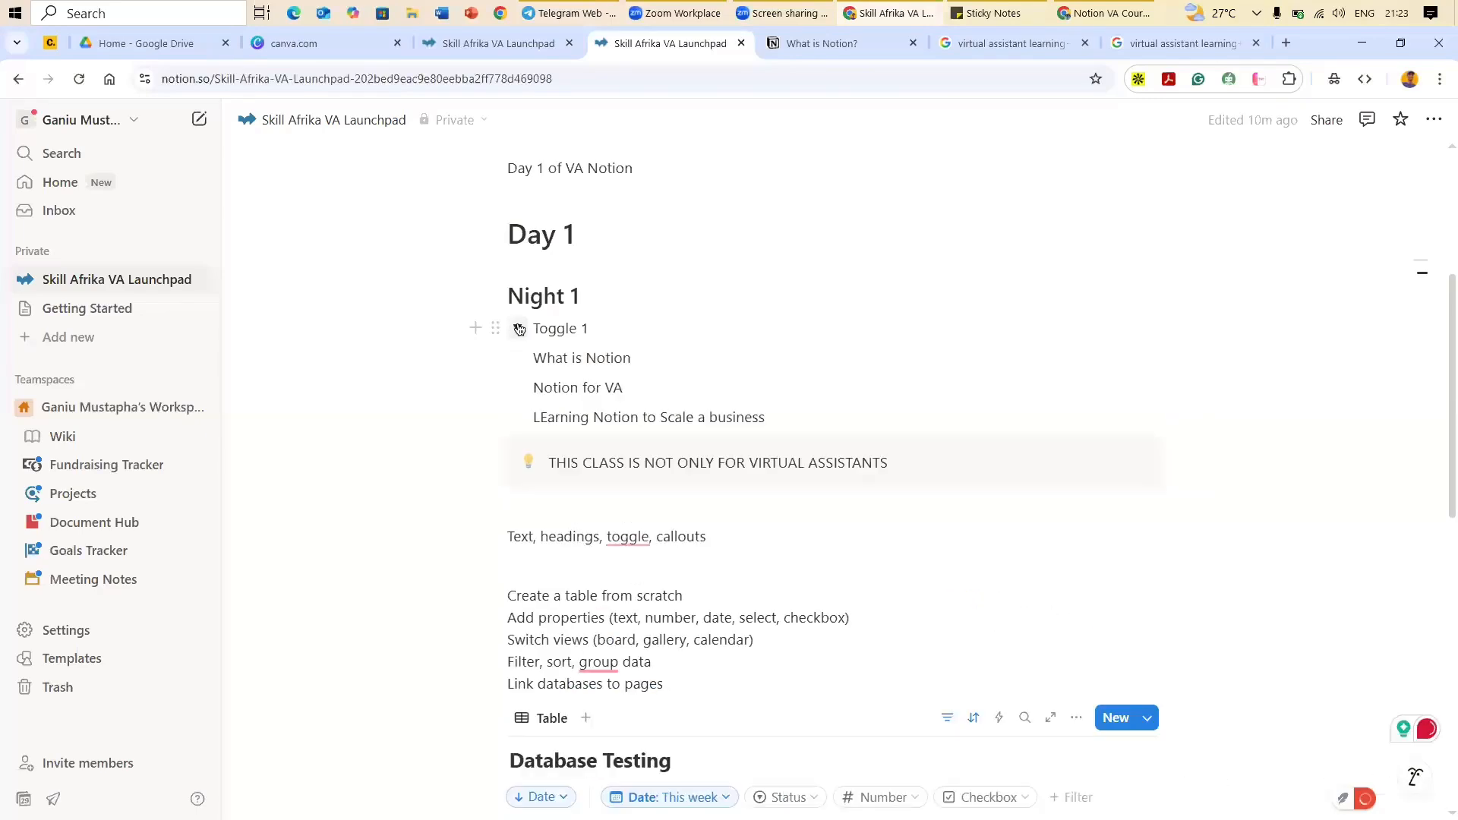
pyautogui.click(517, 328)
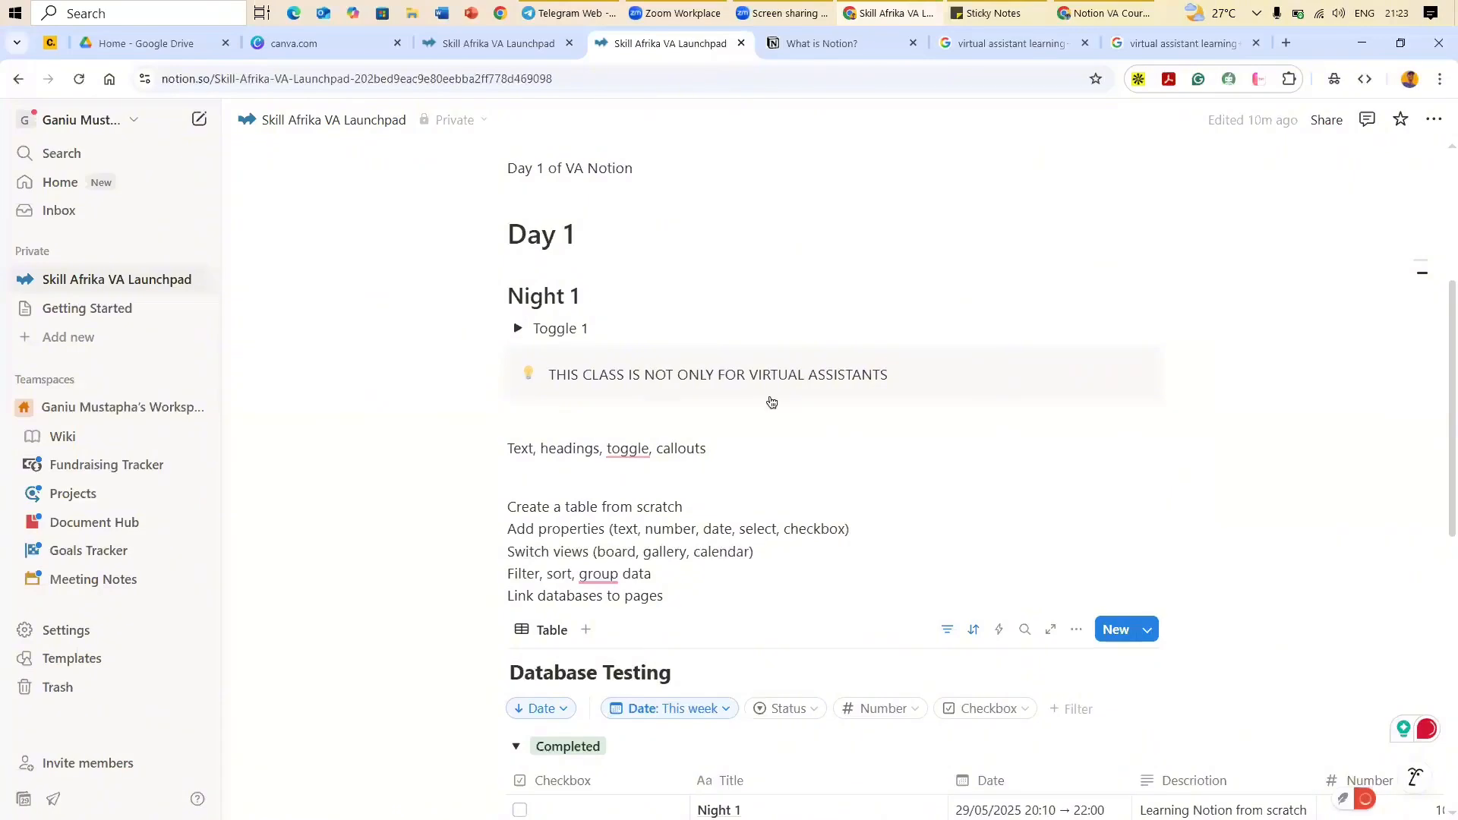
# Step: Hide the Completed, In progress and No Status groups in the Database Testing table
pyautogui.scroll(-15, 1024, 524)
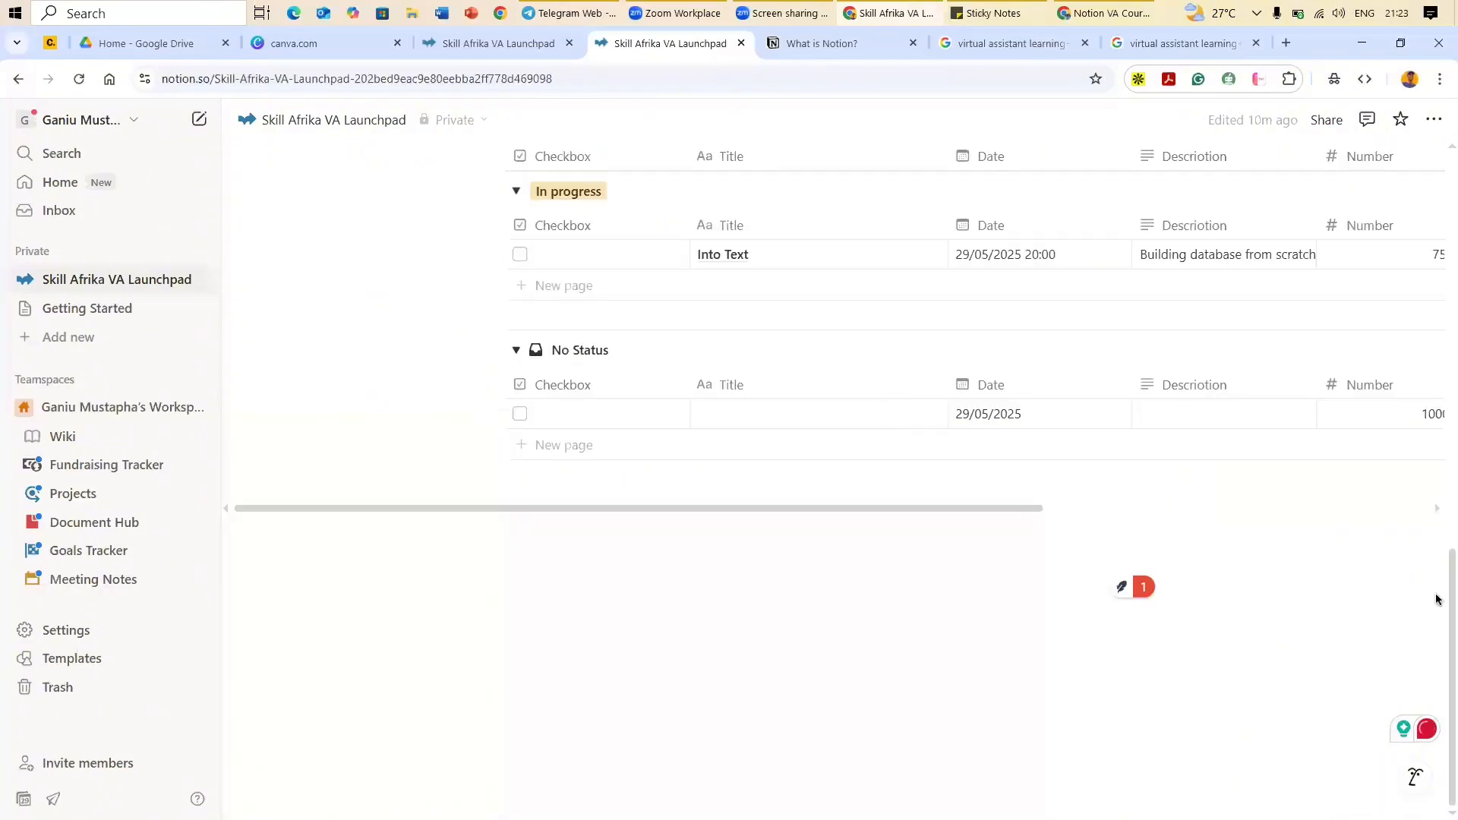
pyautogui.scroll(3, 1409, 464)
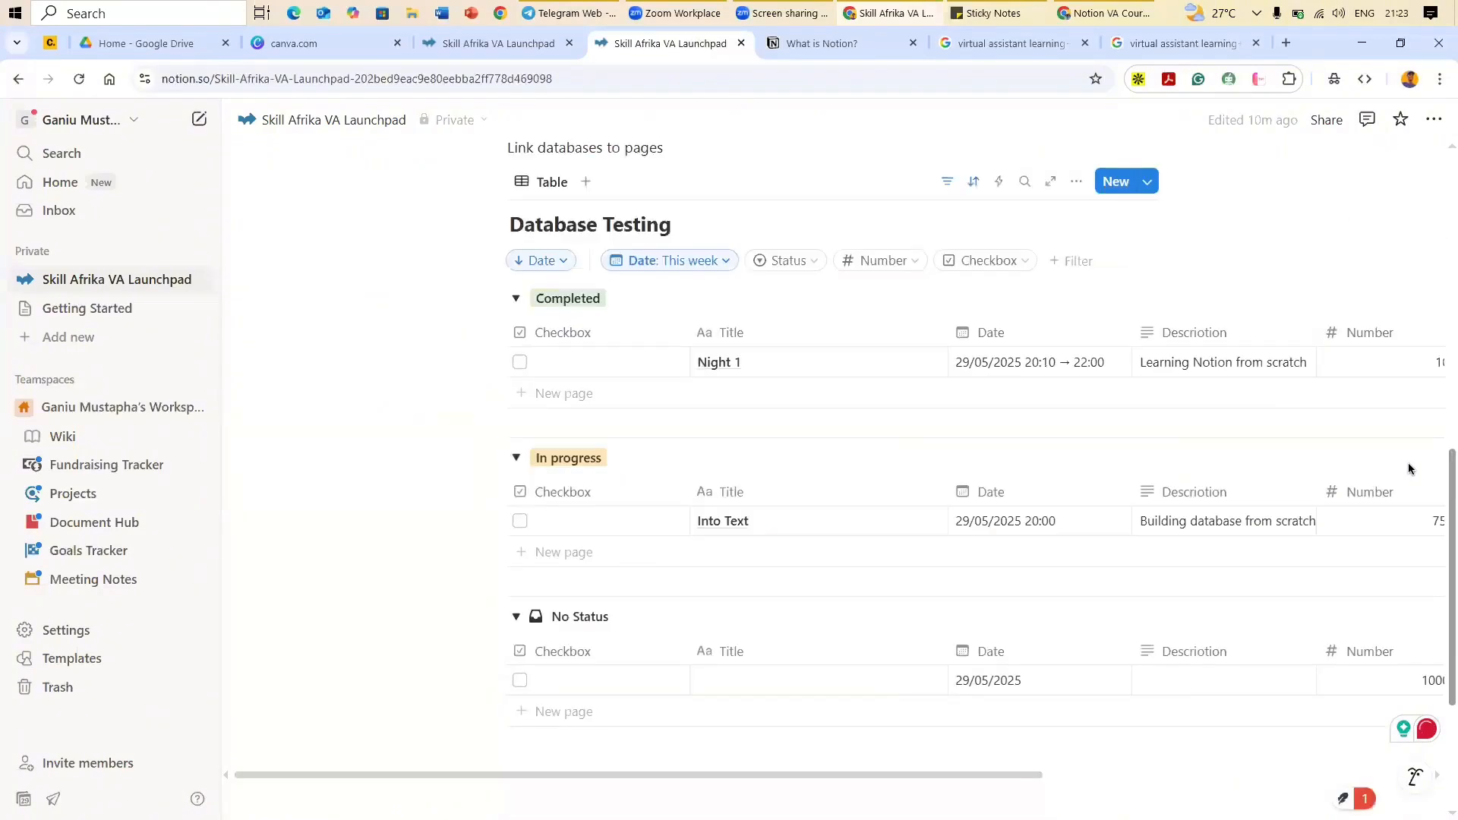
pyautogui.scroll(1, 987, 463)
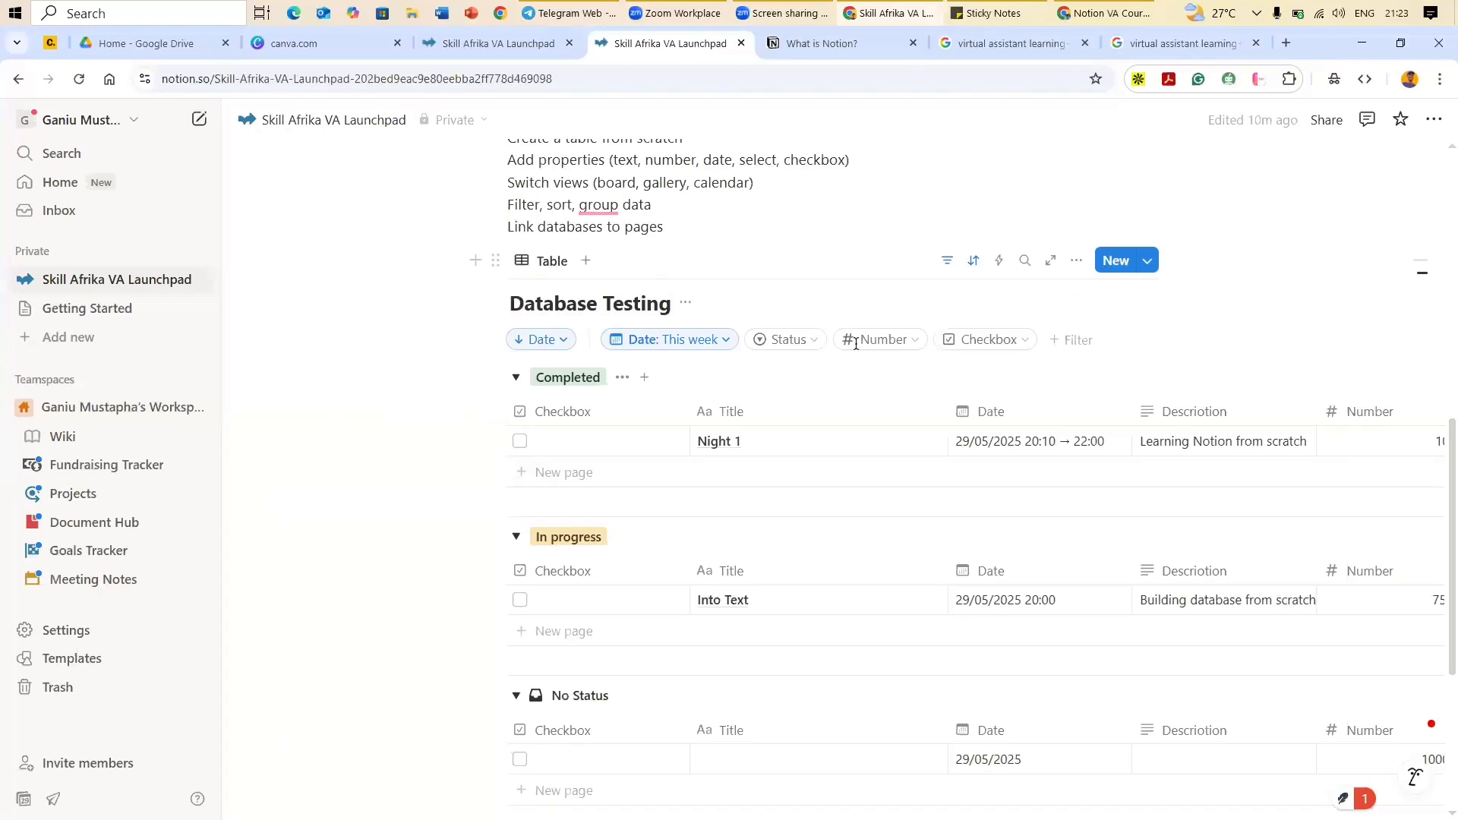
pyautogui.click(623, 377)
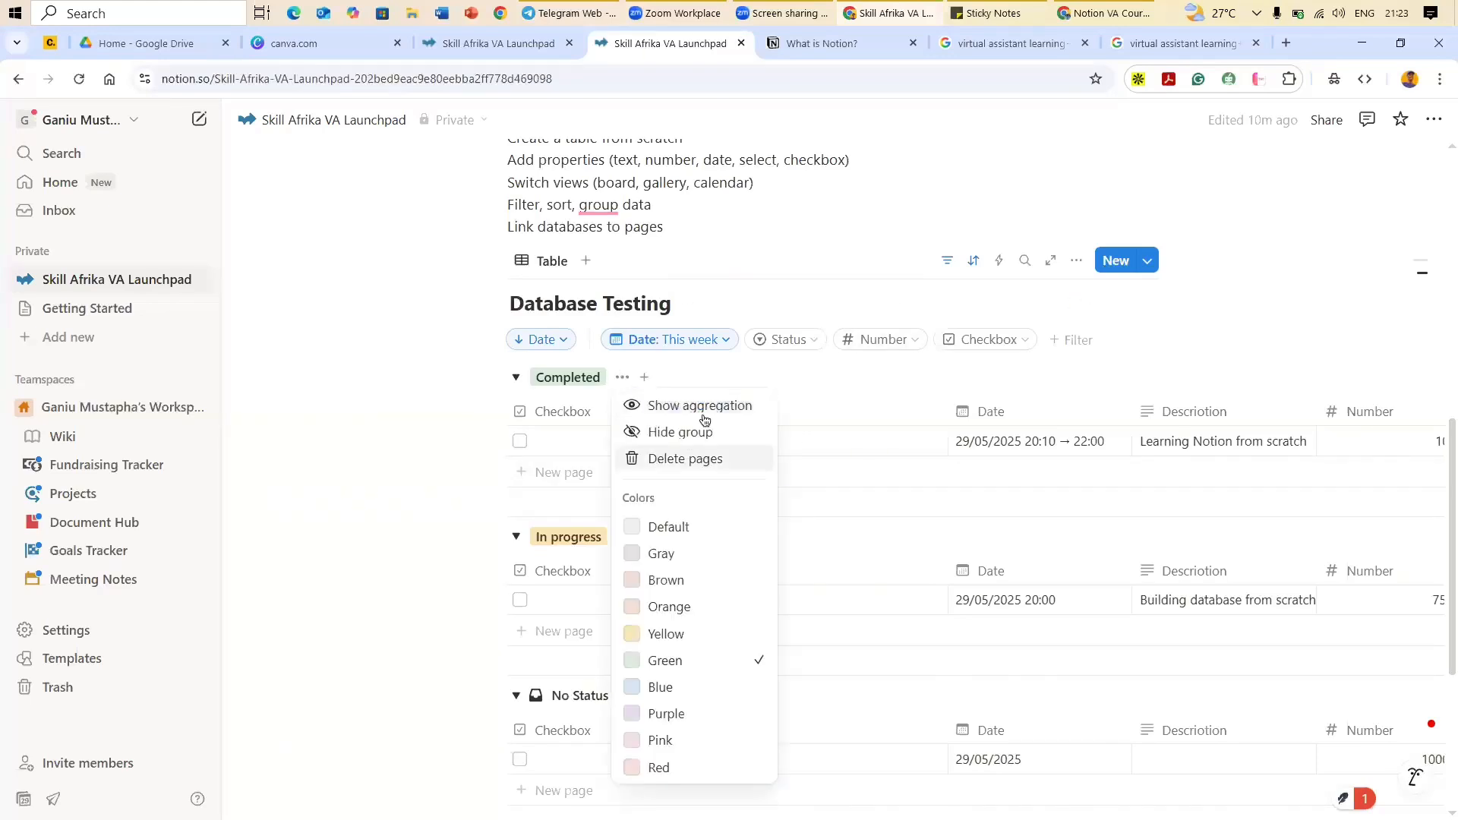
pyautogui.click(694, 432)
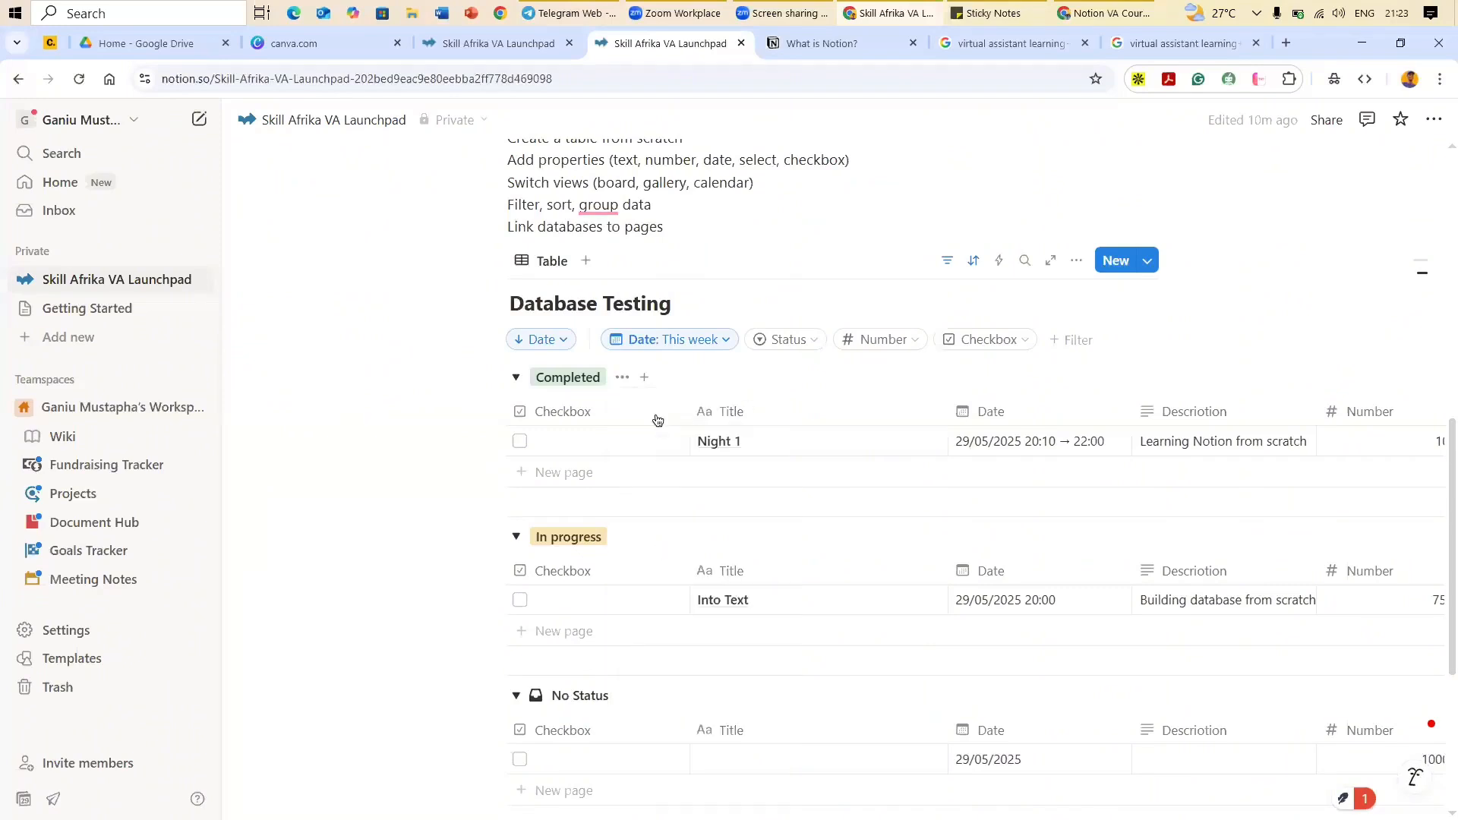
pyautogui.click(623, 378)
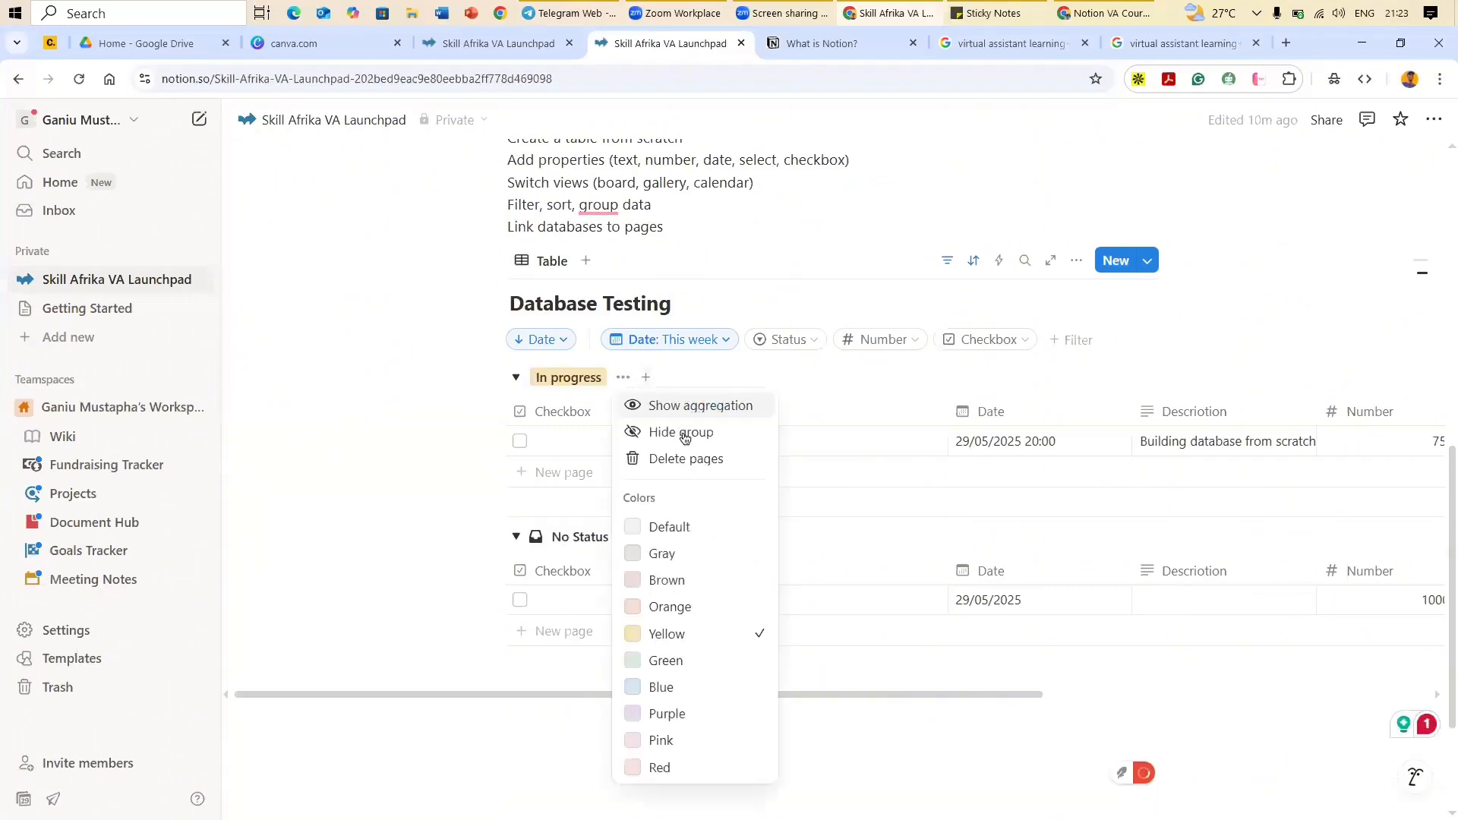
pyautogui.click(619, 378)
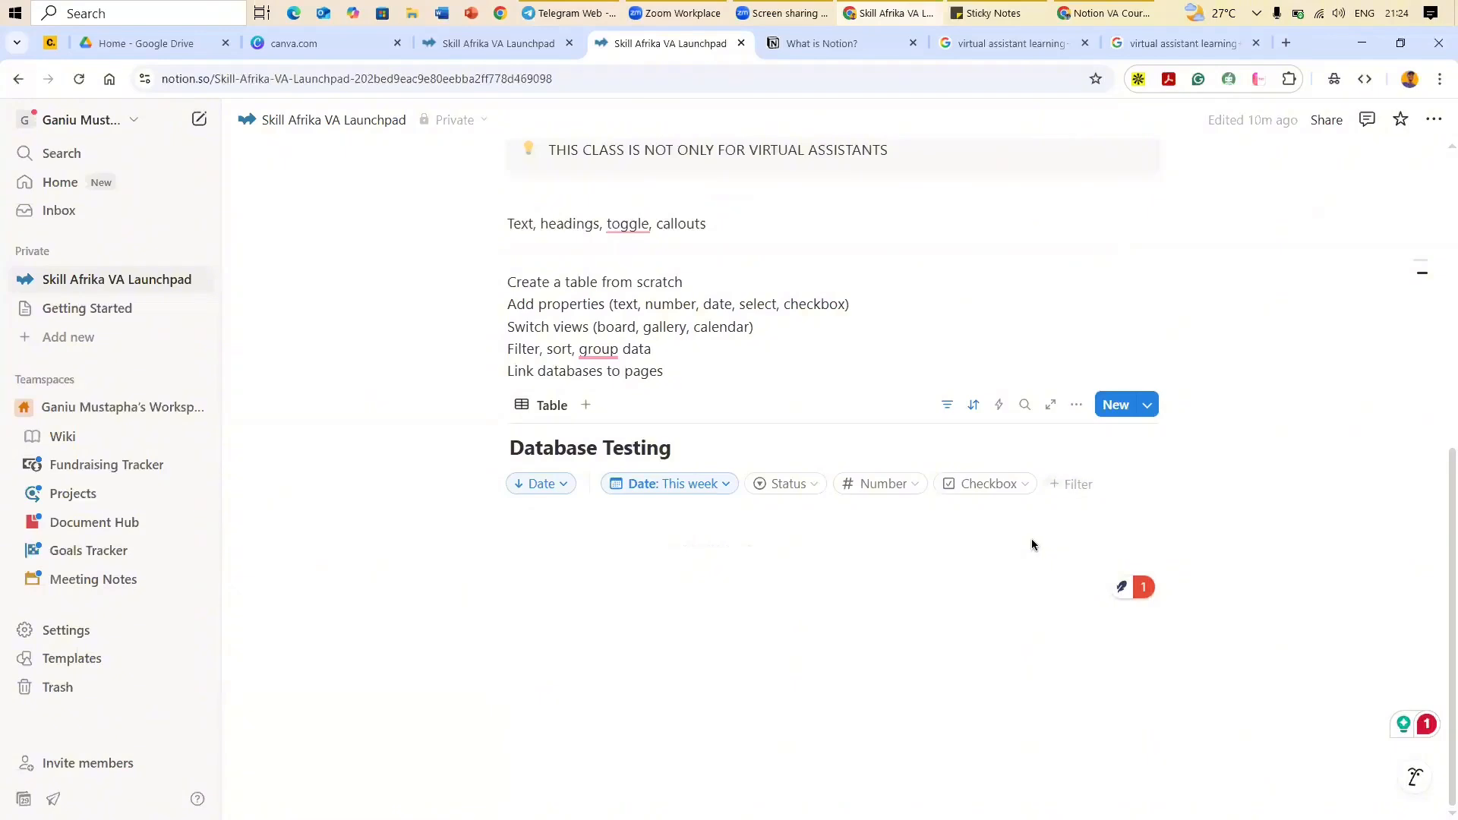
# Step: Undo the group hiding and the Status grouping so the Database Testing table is a plain ungrouped list
pyautogui.hotkey('ctrl', 'z')
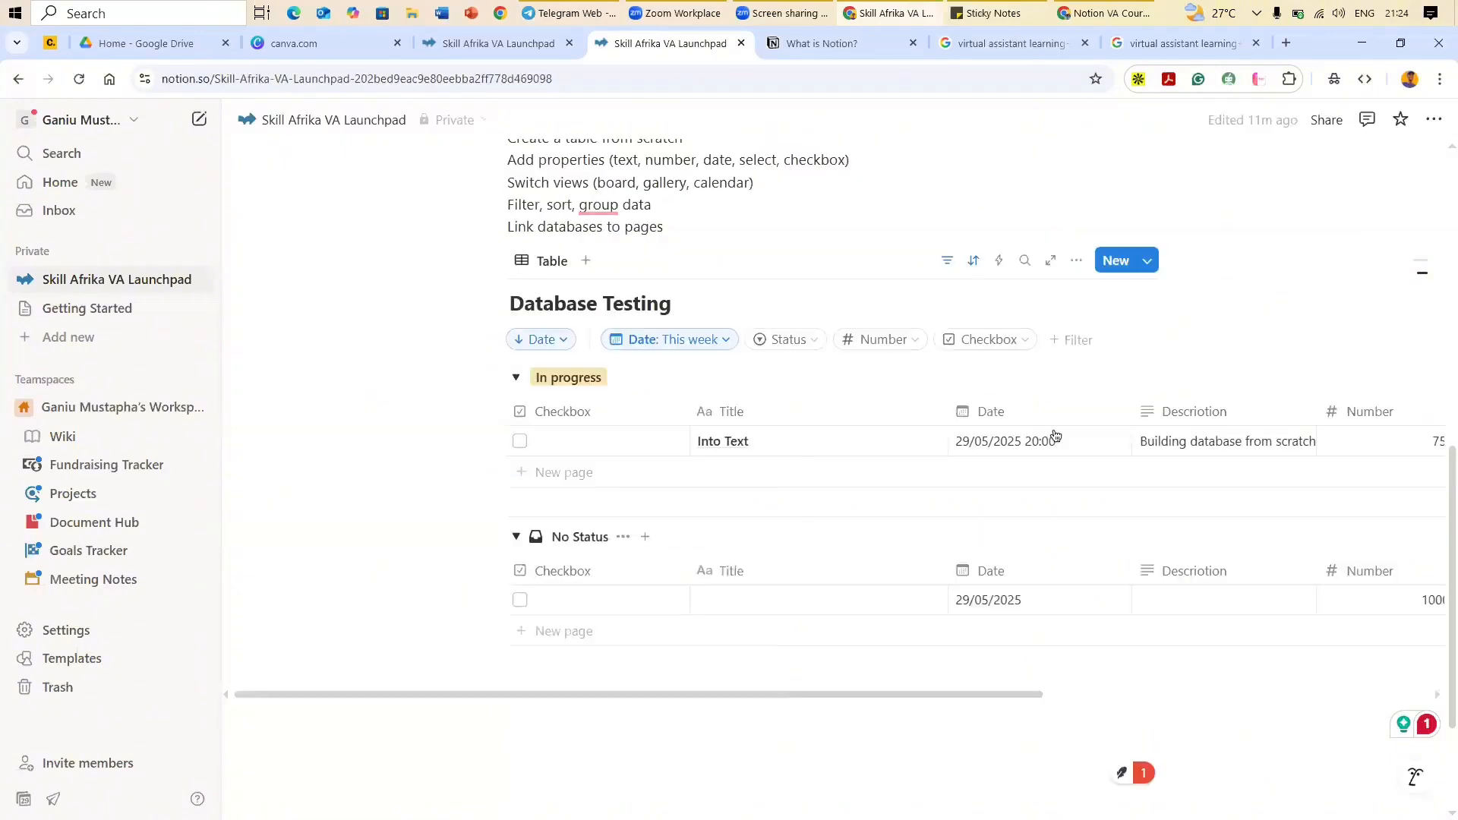
pyautogui.hotkey('ctrl', 'z')
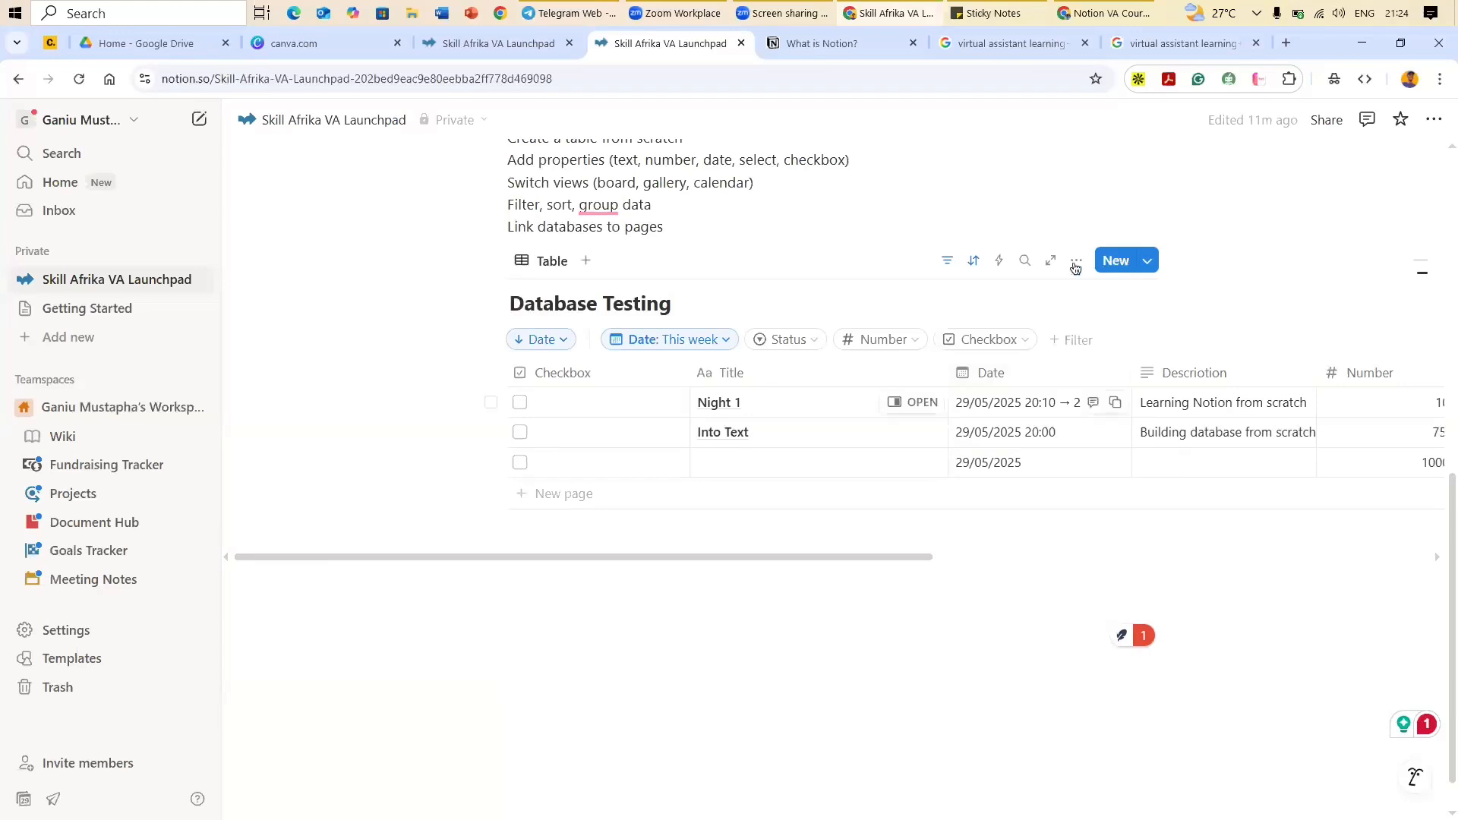
pyautogui.hotkey('ctrl', 'shift', 'z')
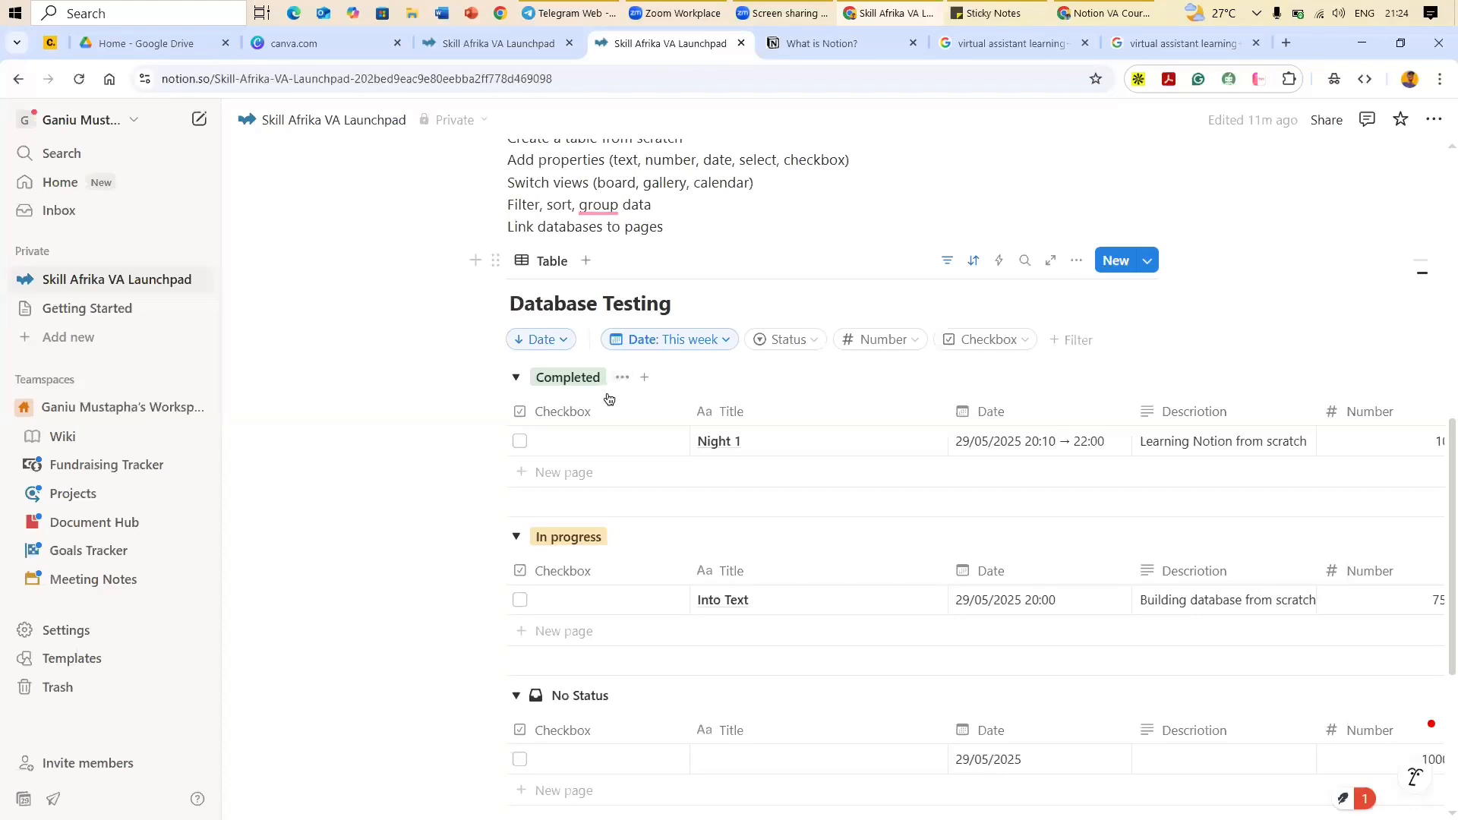
pyautogui.hotkey('ctrl', 'z')
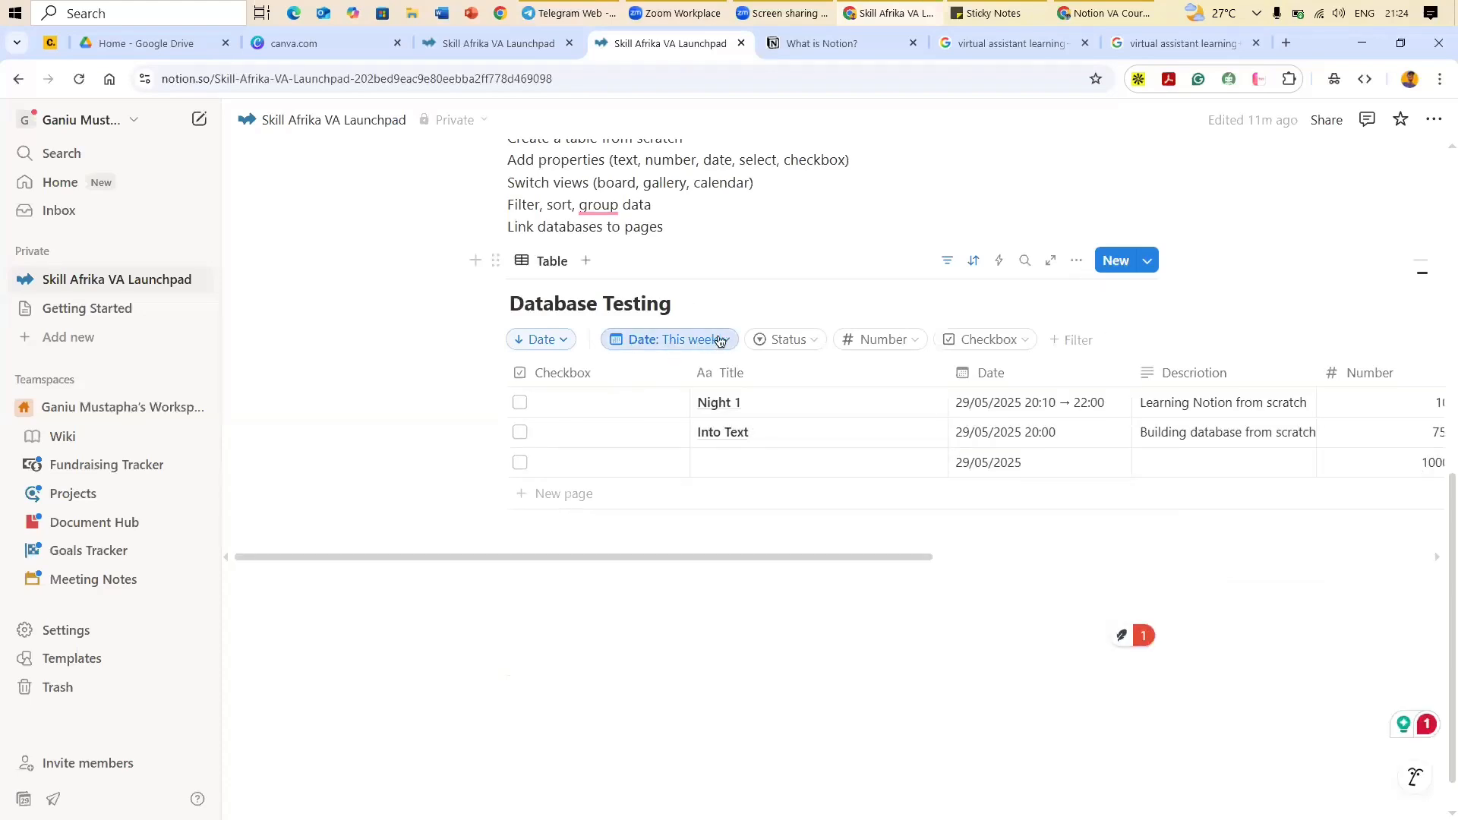
# Step: Change the Database Testing table's Date filter to This year, relative to today
pyautogui.click(668, 339)
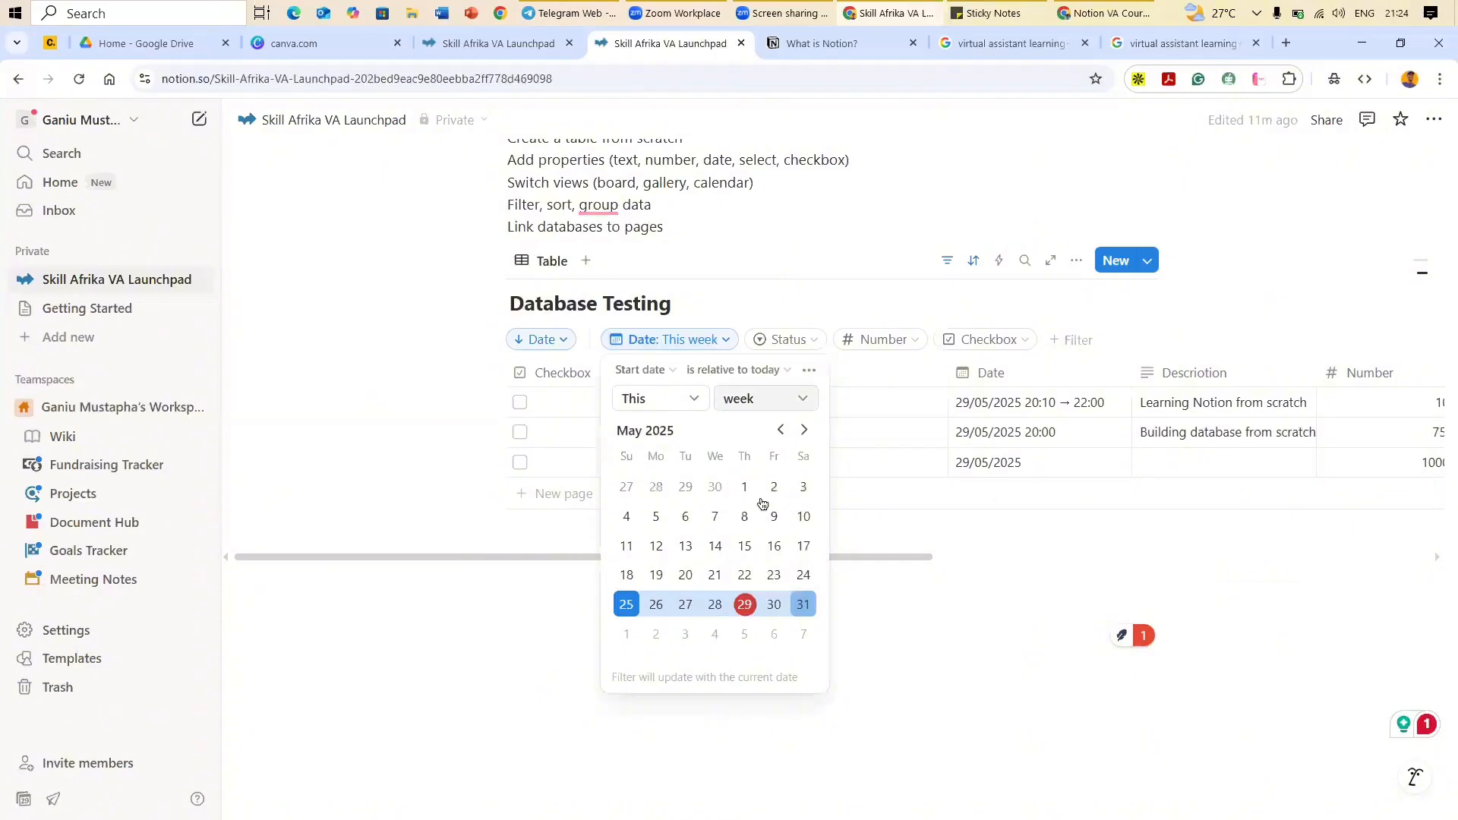
pyautogui.click(765, 399)
pyautogui.click(736, 508)
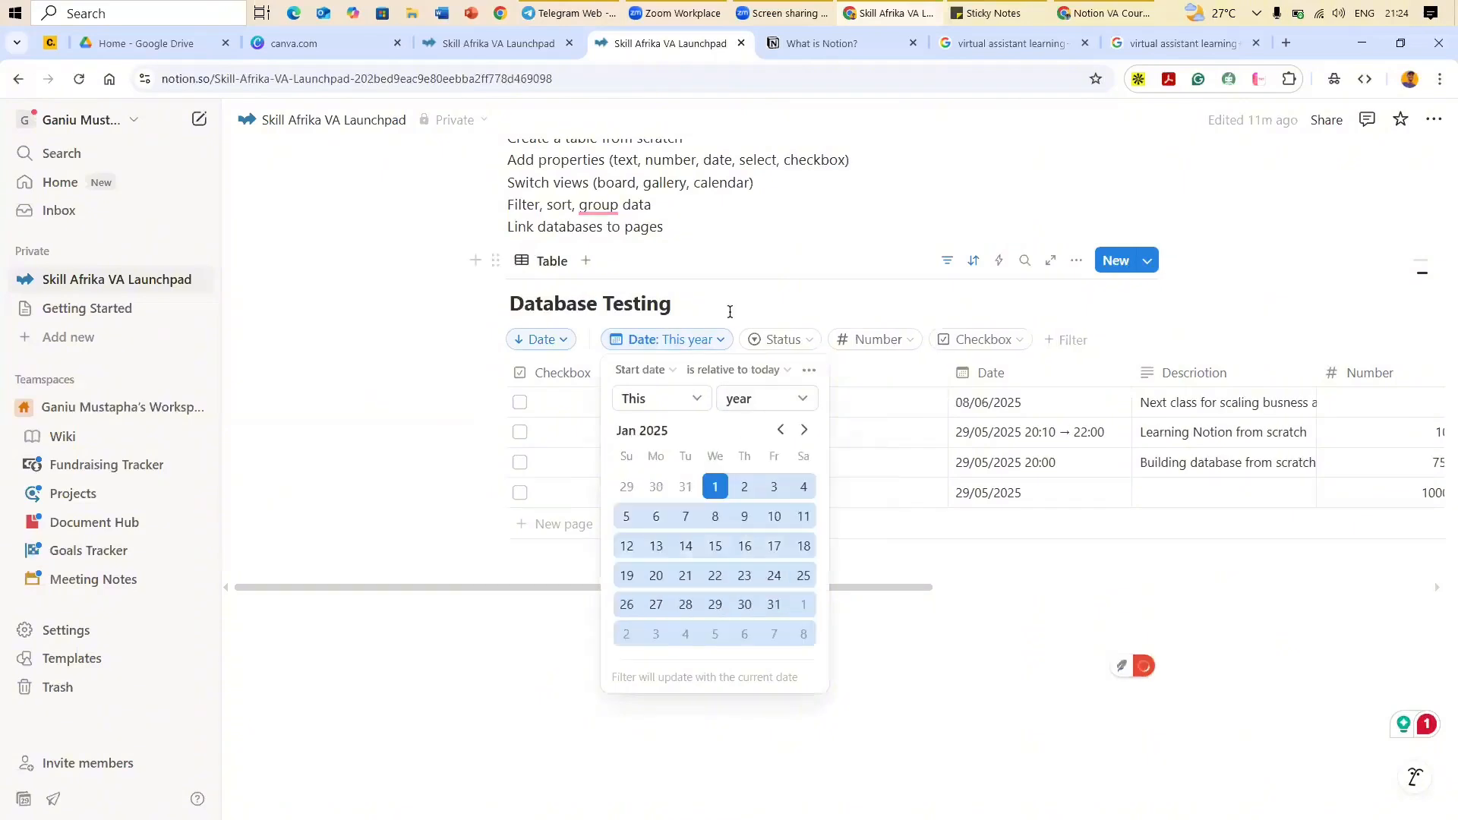
pyautogui.click(726, 341)
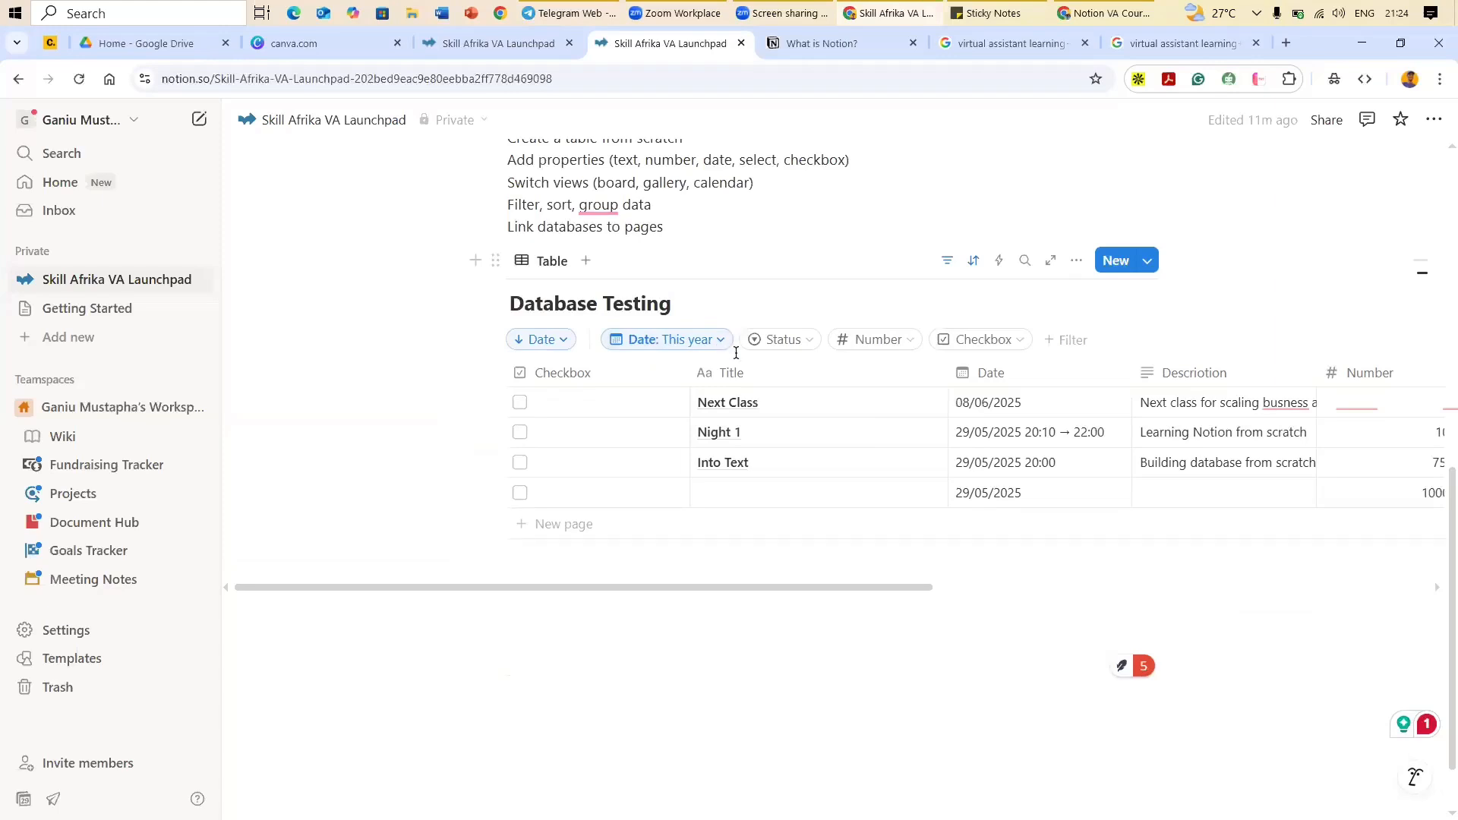
# Step: Group the Database Testing table by Status and unhide the Not Done group
pyautogui.click(1076, 260)
pyautogui.click(1225, 489)
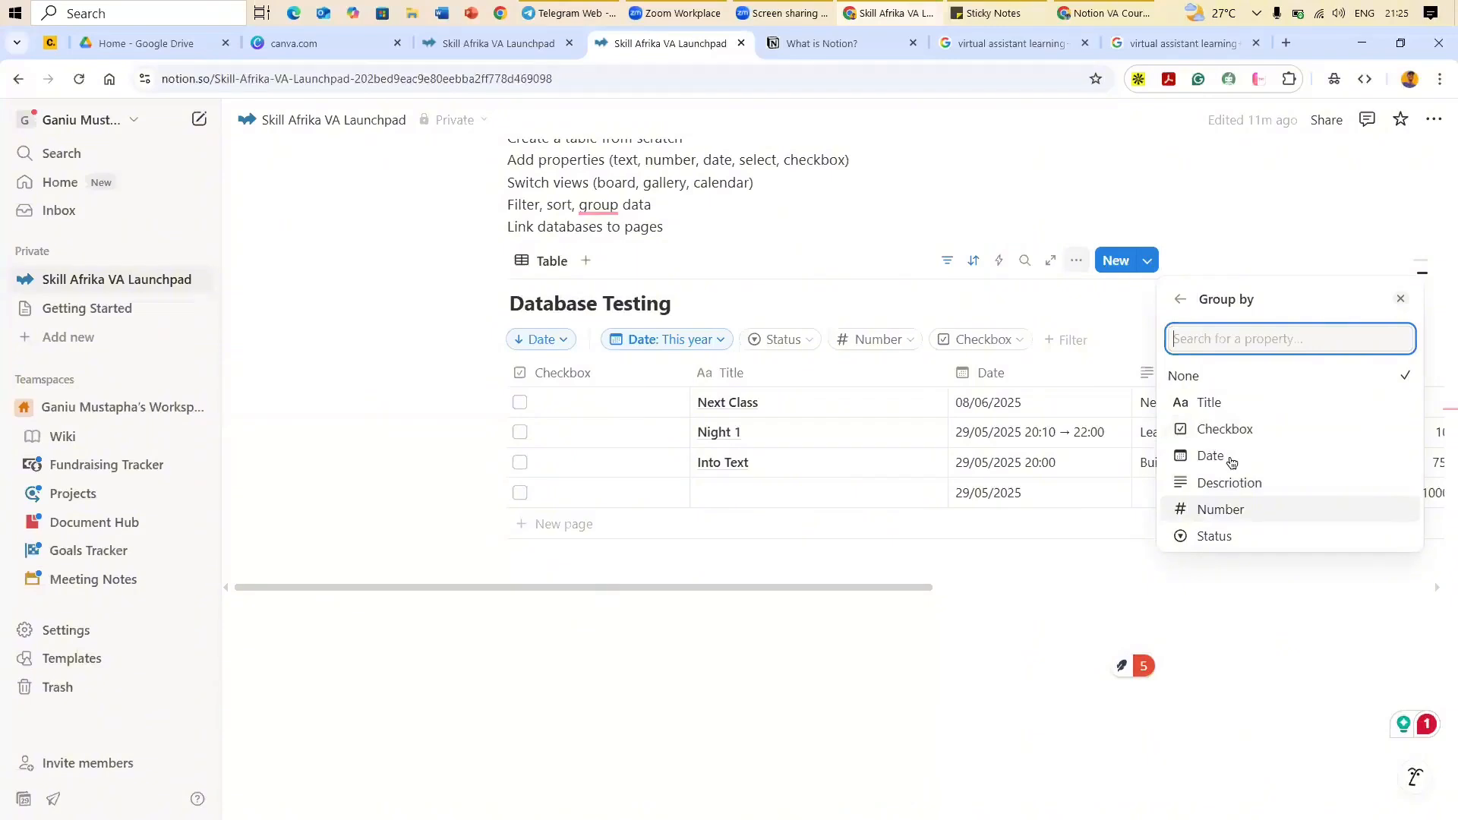
pyautogui.click(1225, 540)
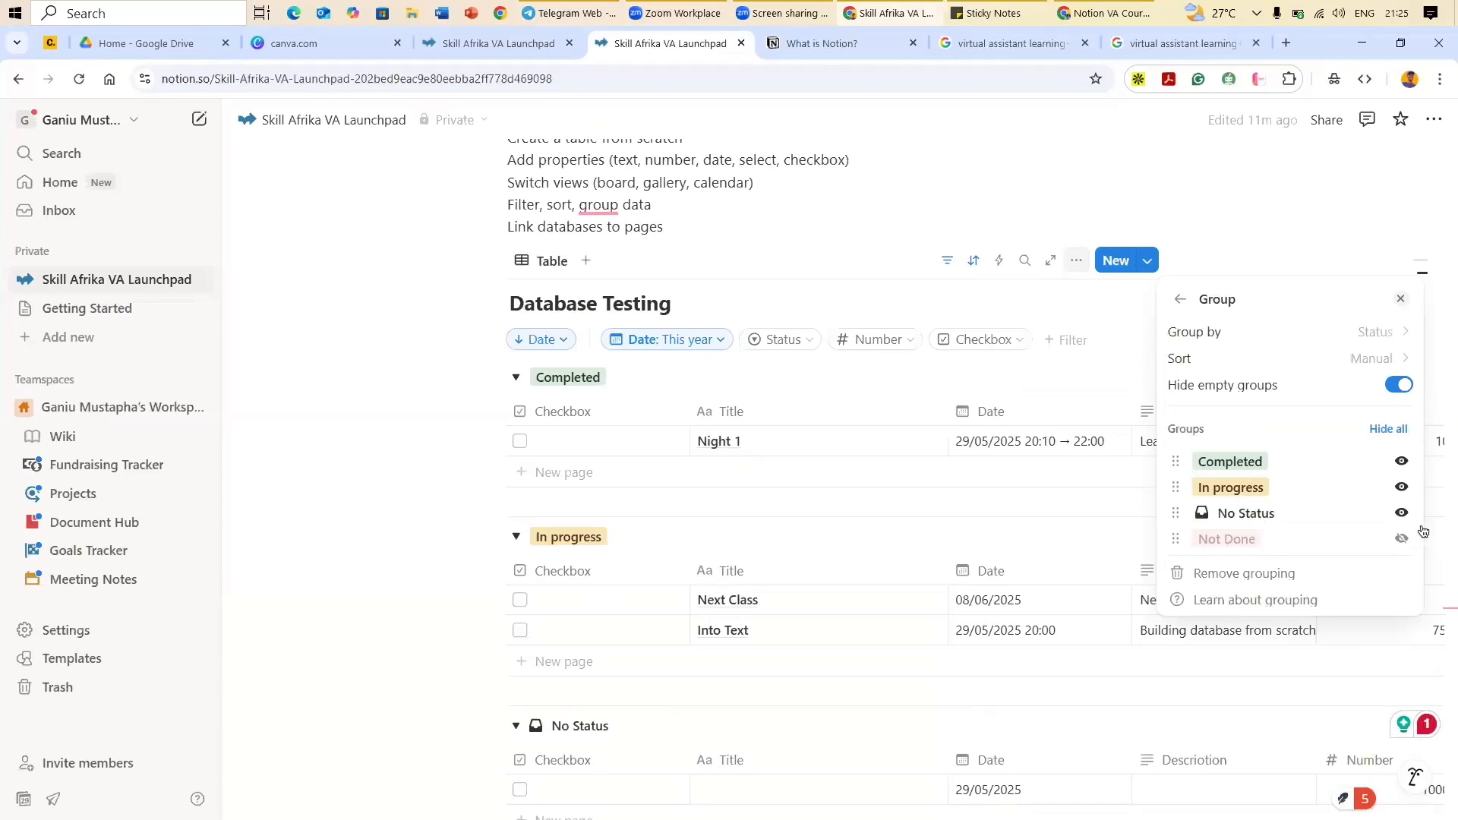
pyautogui.click(1248, 538)
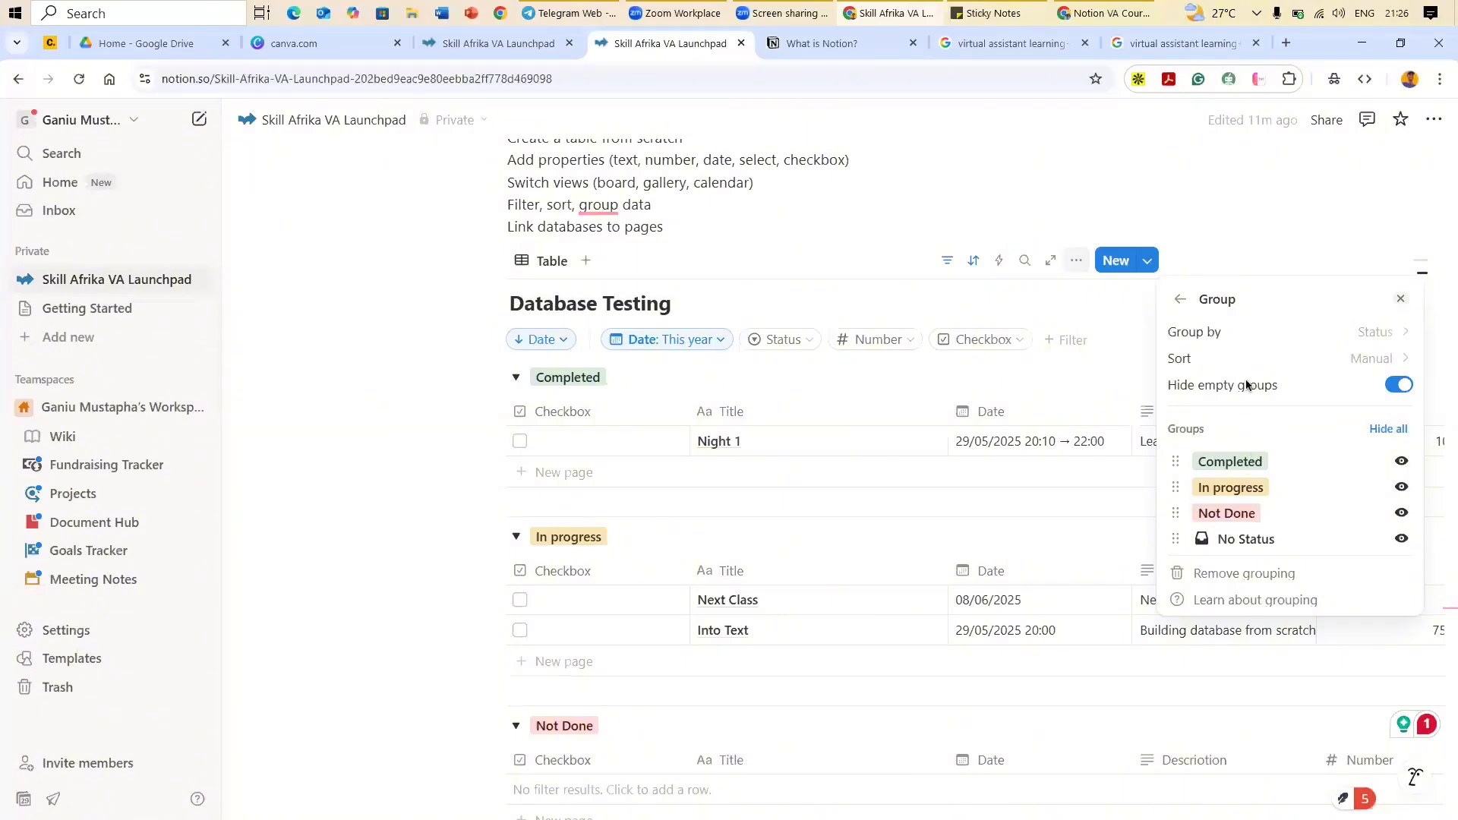
# Step: Set the sort order of the Status groups to Alphabetical
pyautogui.click(1367, 357)
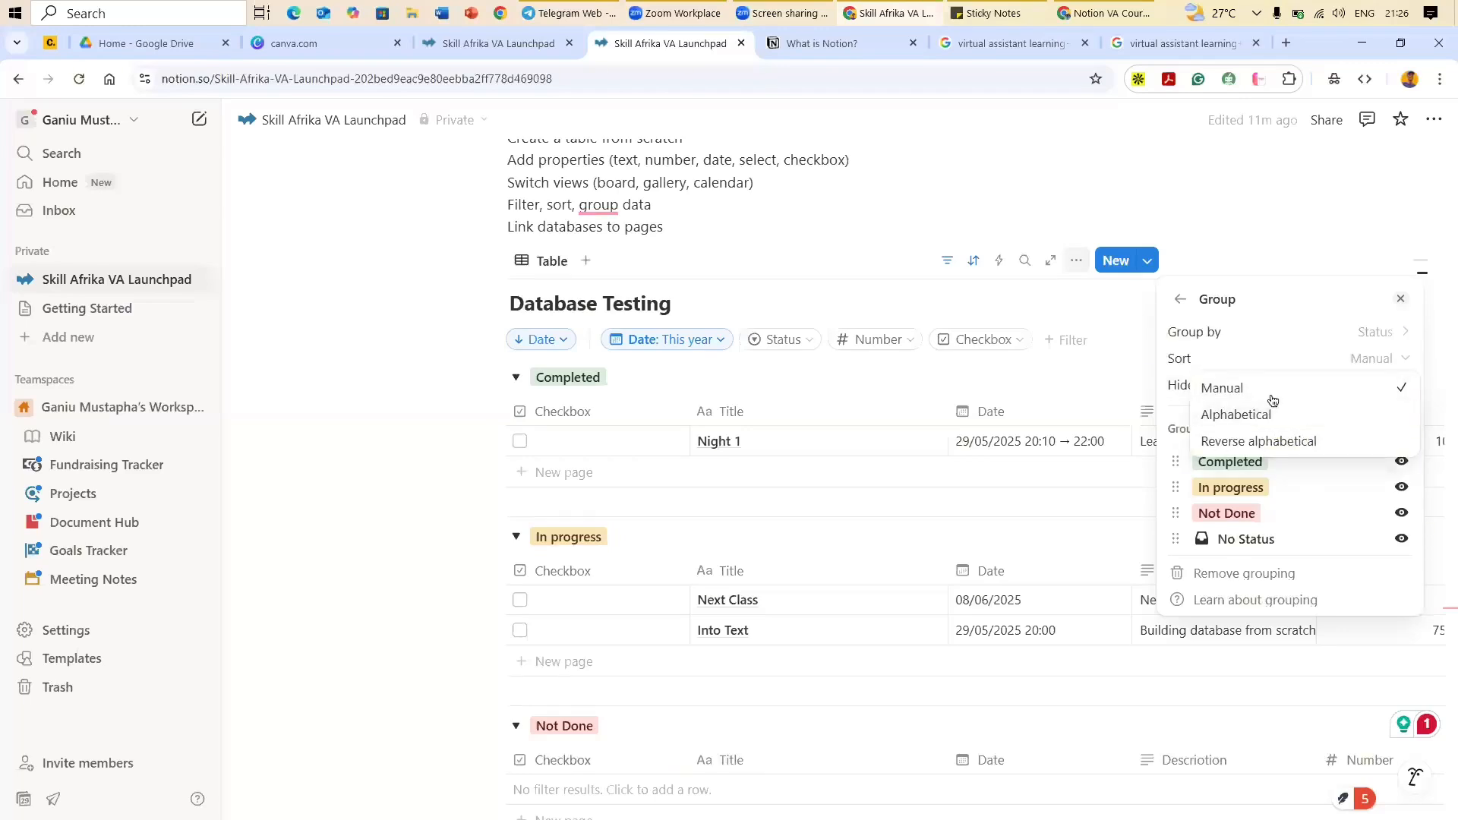
pyautogui.click(596, 545)
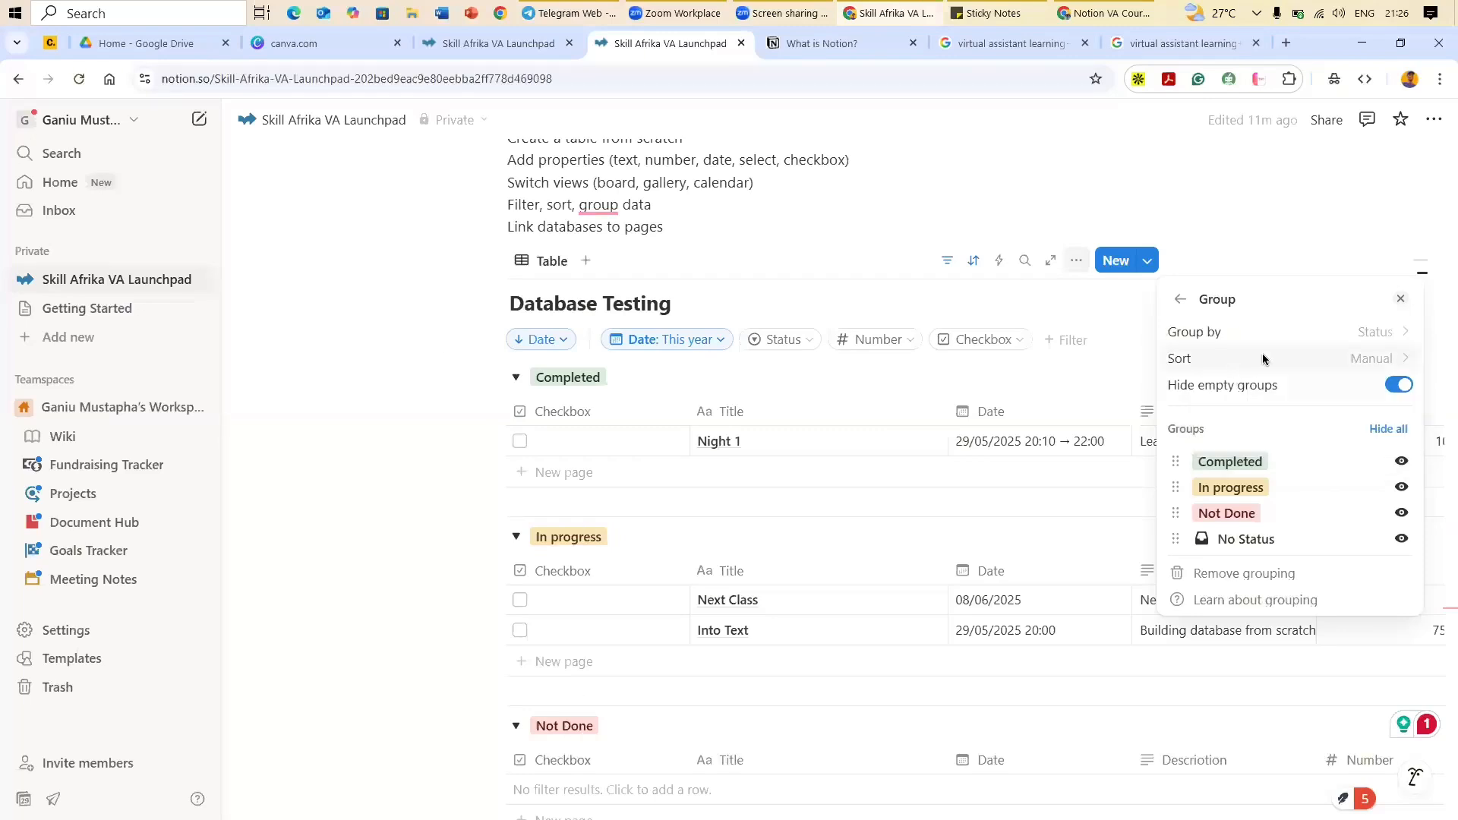
pyautogui.click(1318, 358)
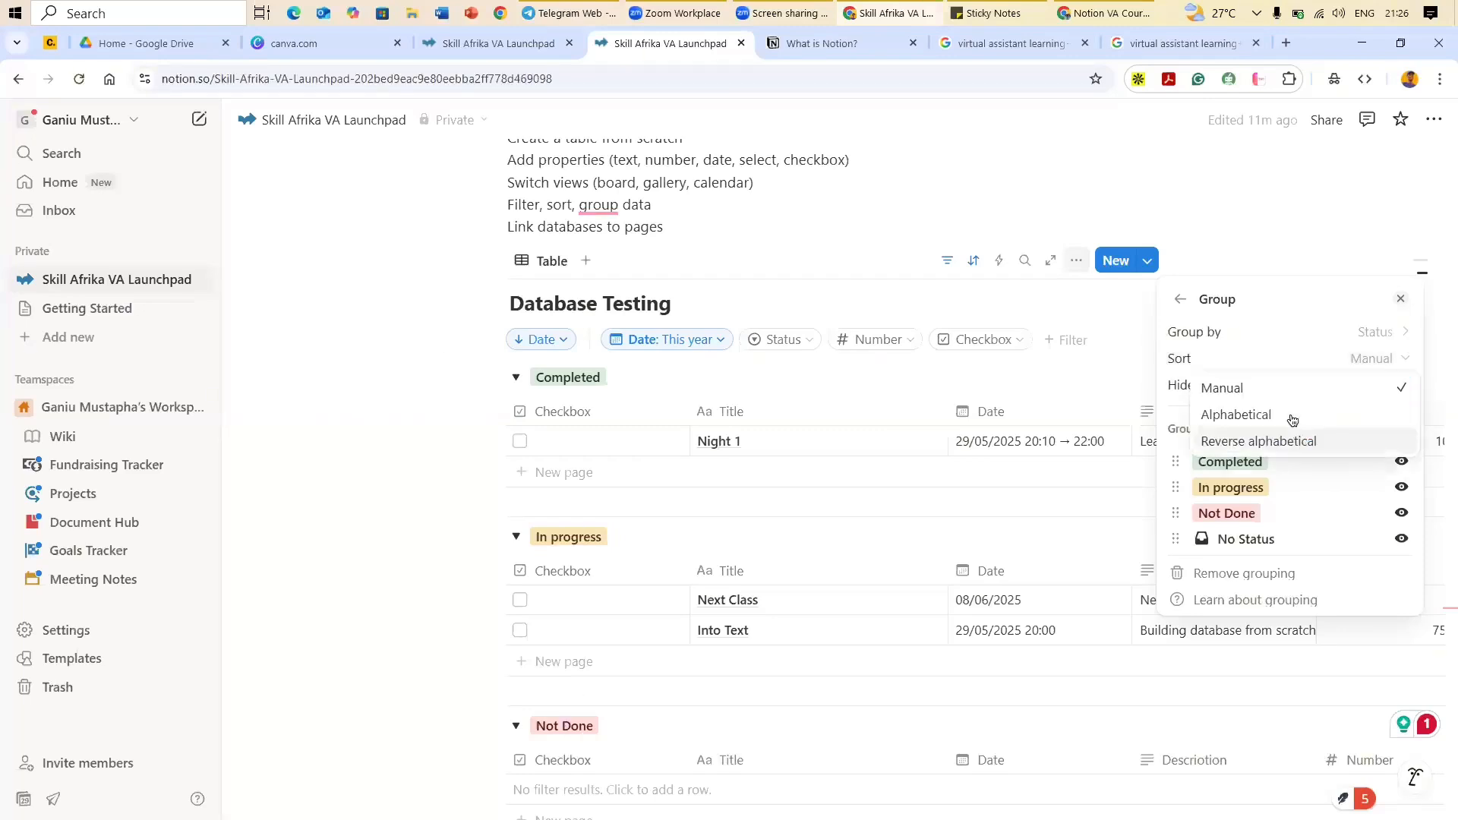
pyautogui.click(1290, 420)
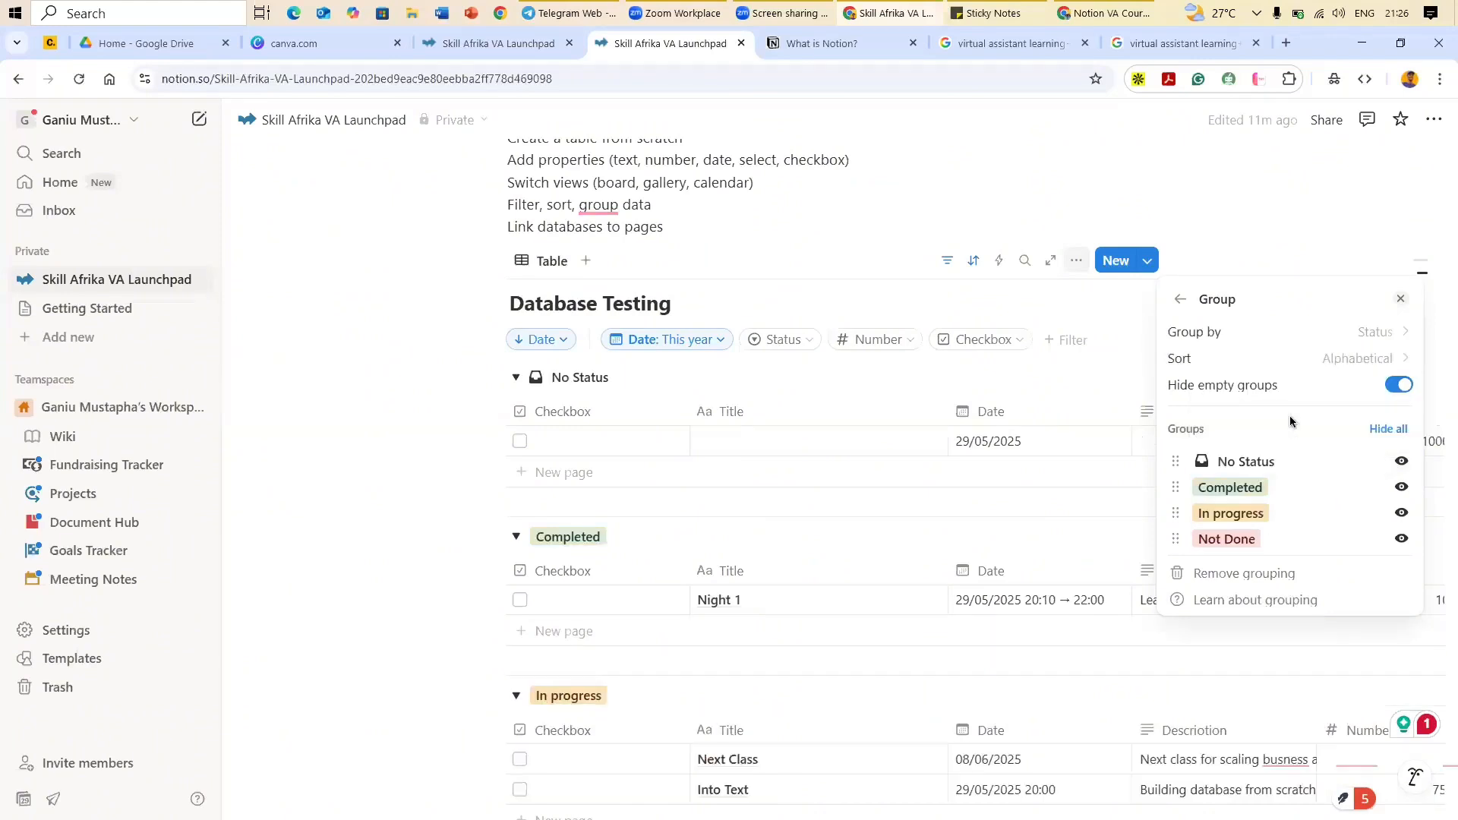
# Step: Switch the sort order of the Status groups back to Manual
pyautogui.click(1278, 334)
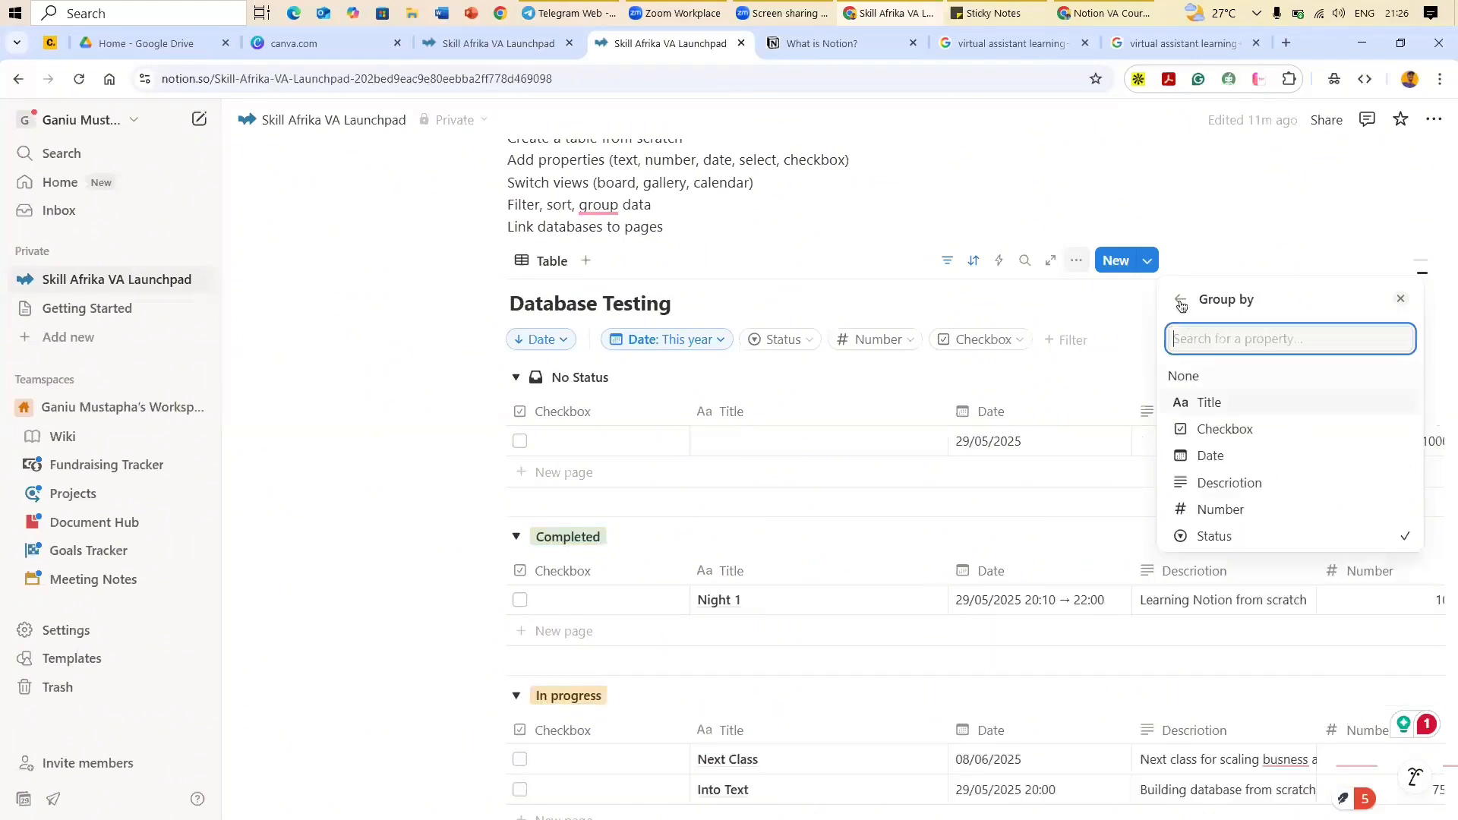
pyautogui.click(1180, 300)
pyautogui.click(1294, 363)
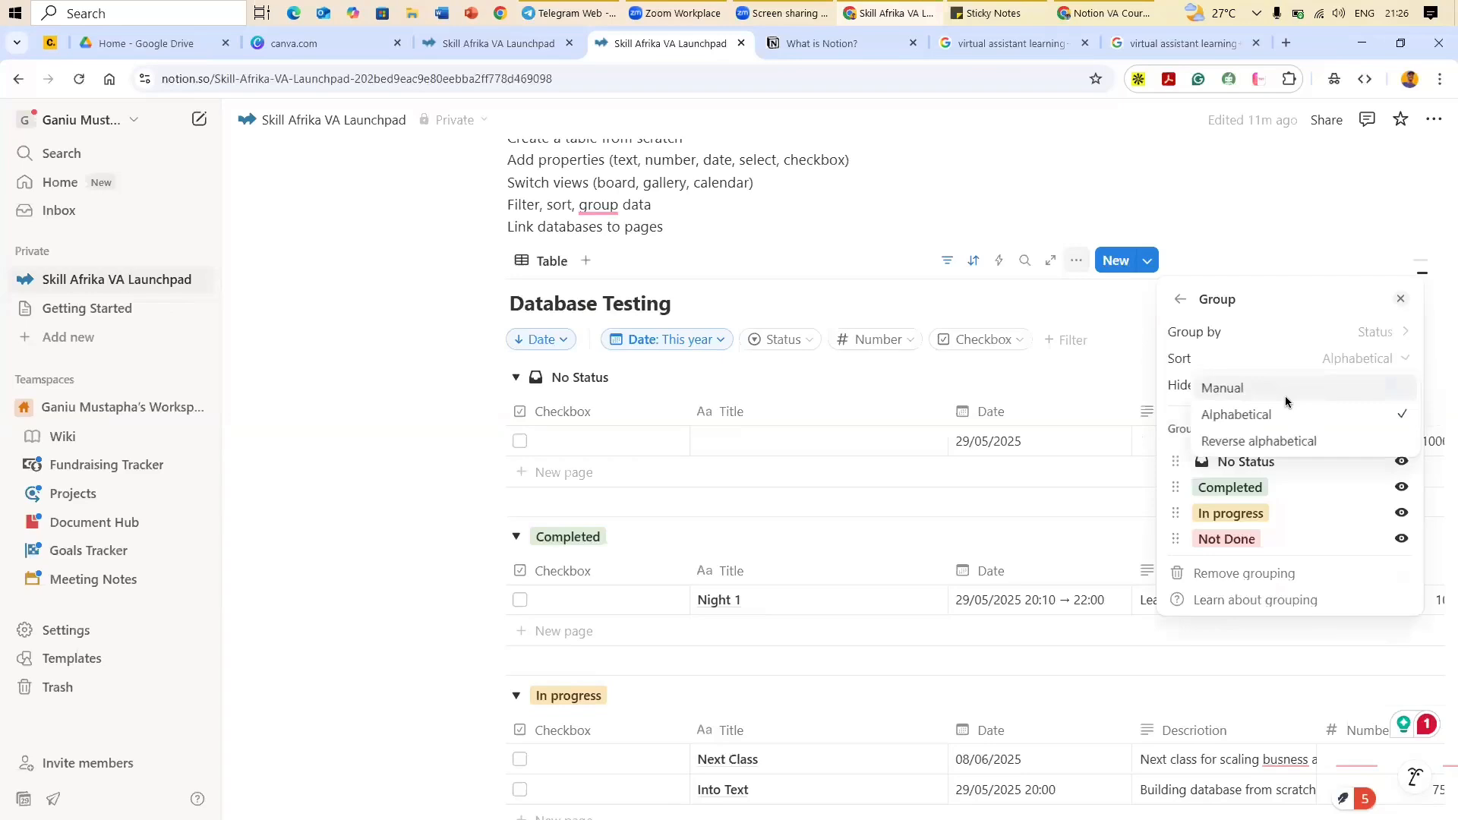
pyautogui.click(1330, 390)
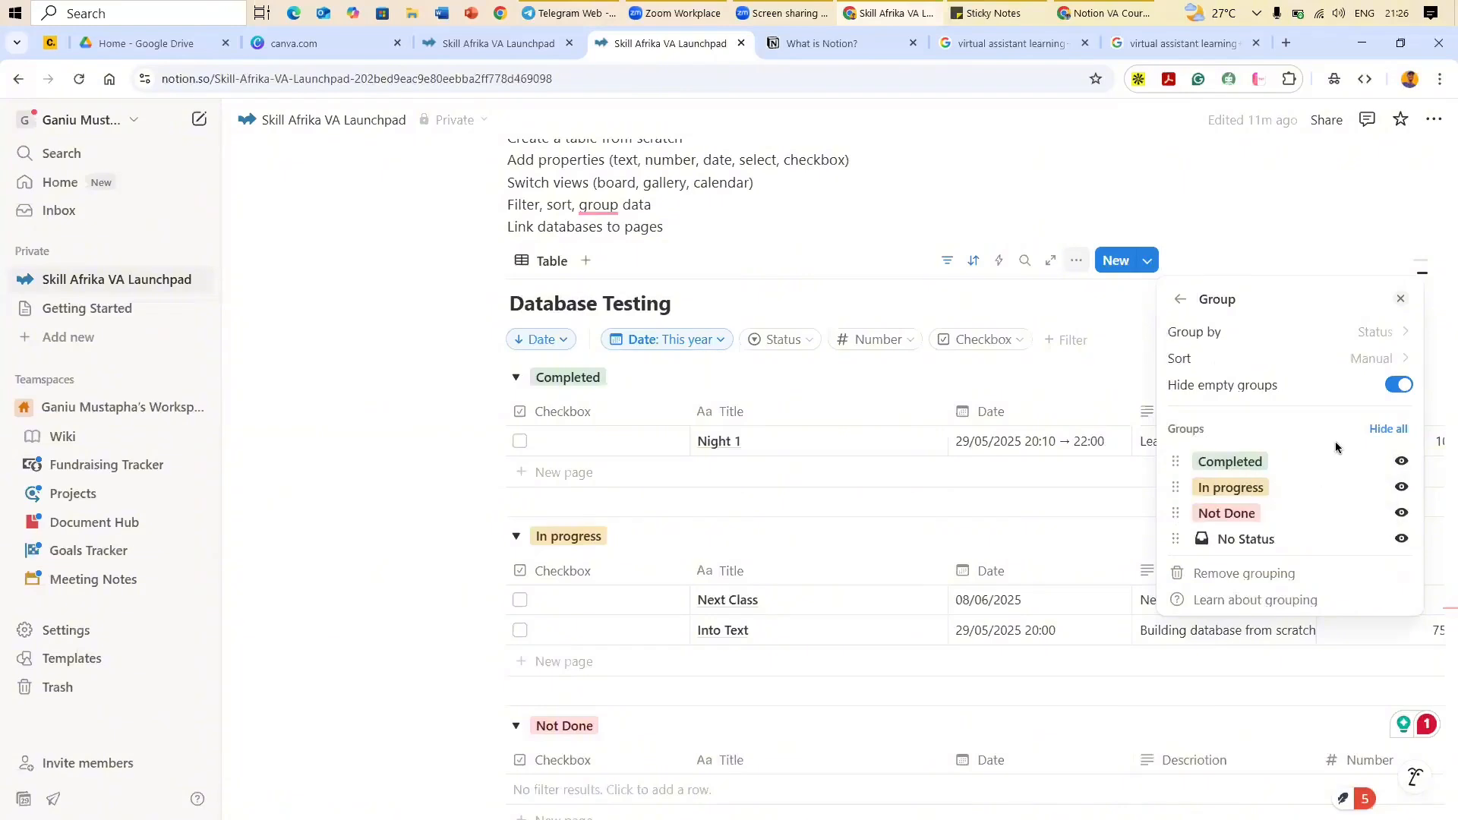
# Step: Change the Database Testing table's grouping property from Status to Date
pyautogui.click(1179, 296)
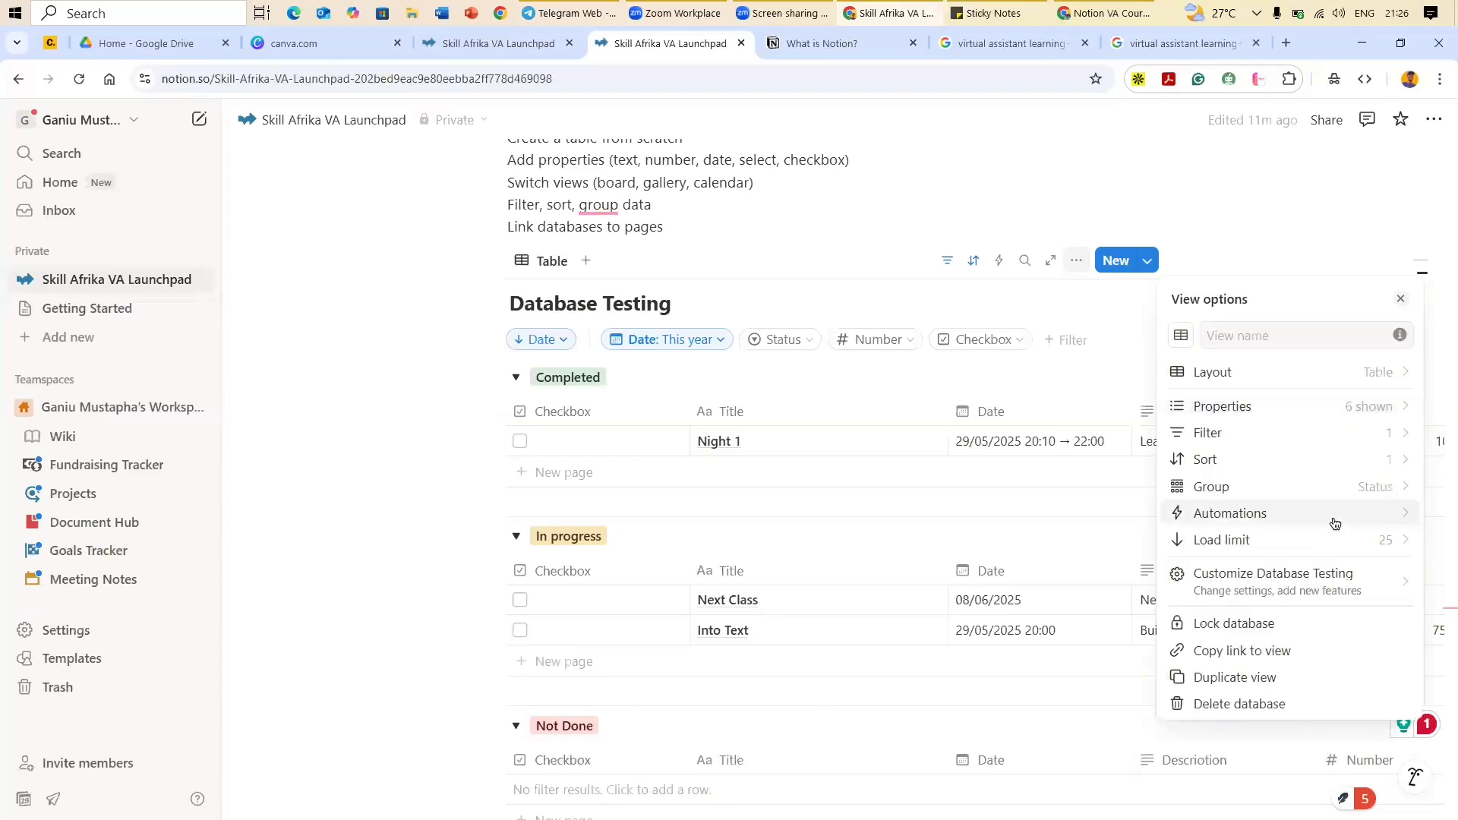
pyautogui.click(1365, 486)
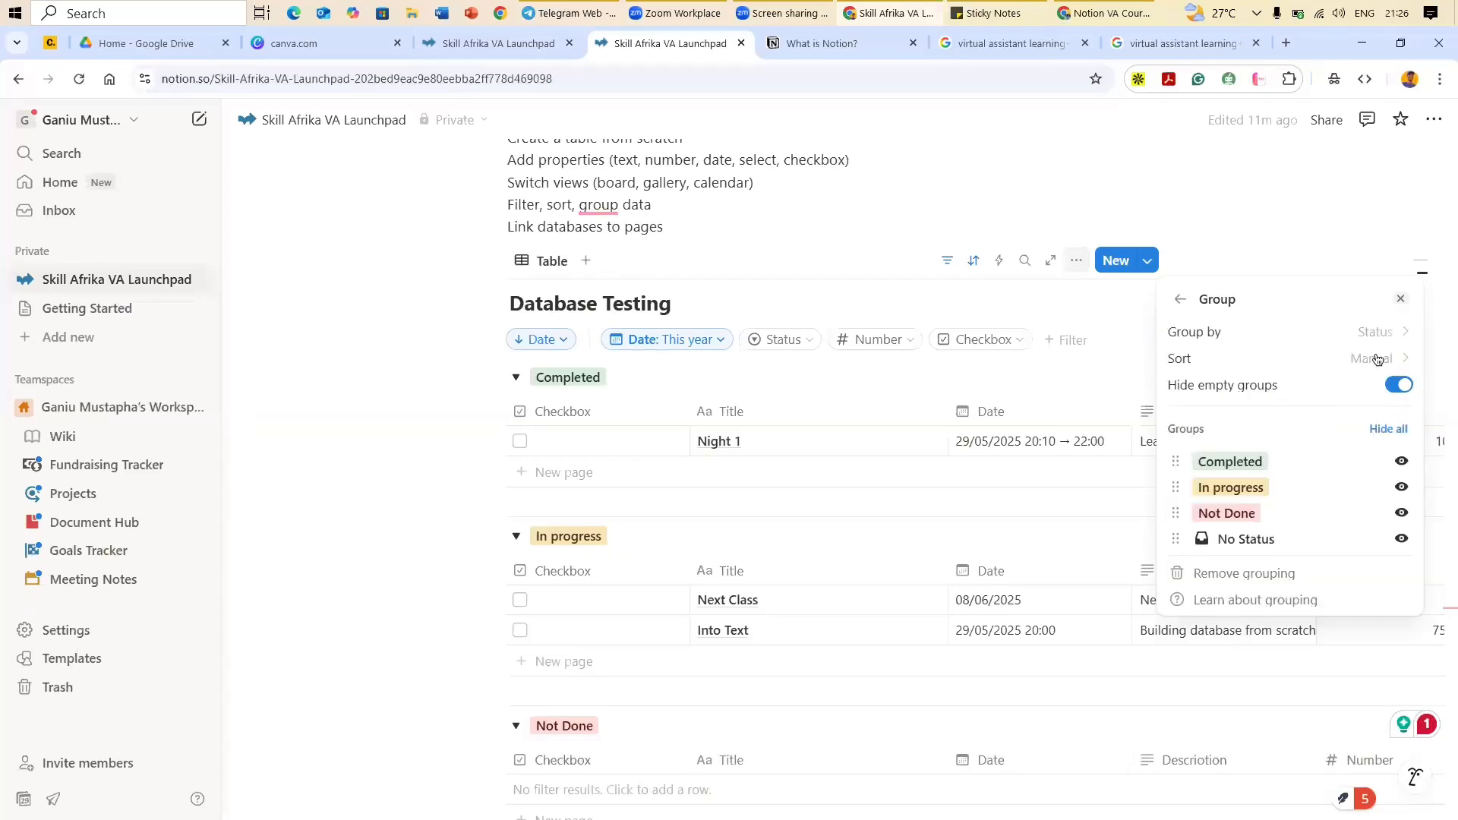
pyautogui.click(1359, 335)
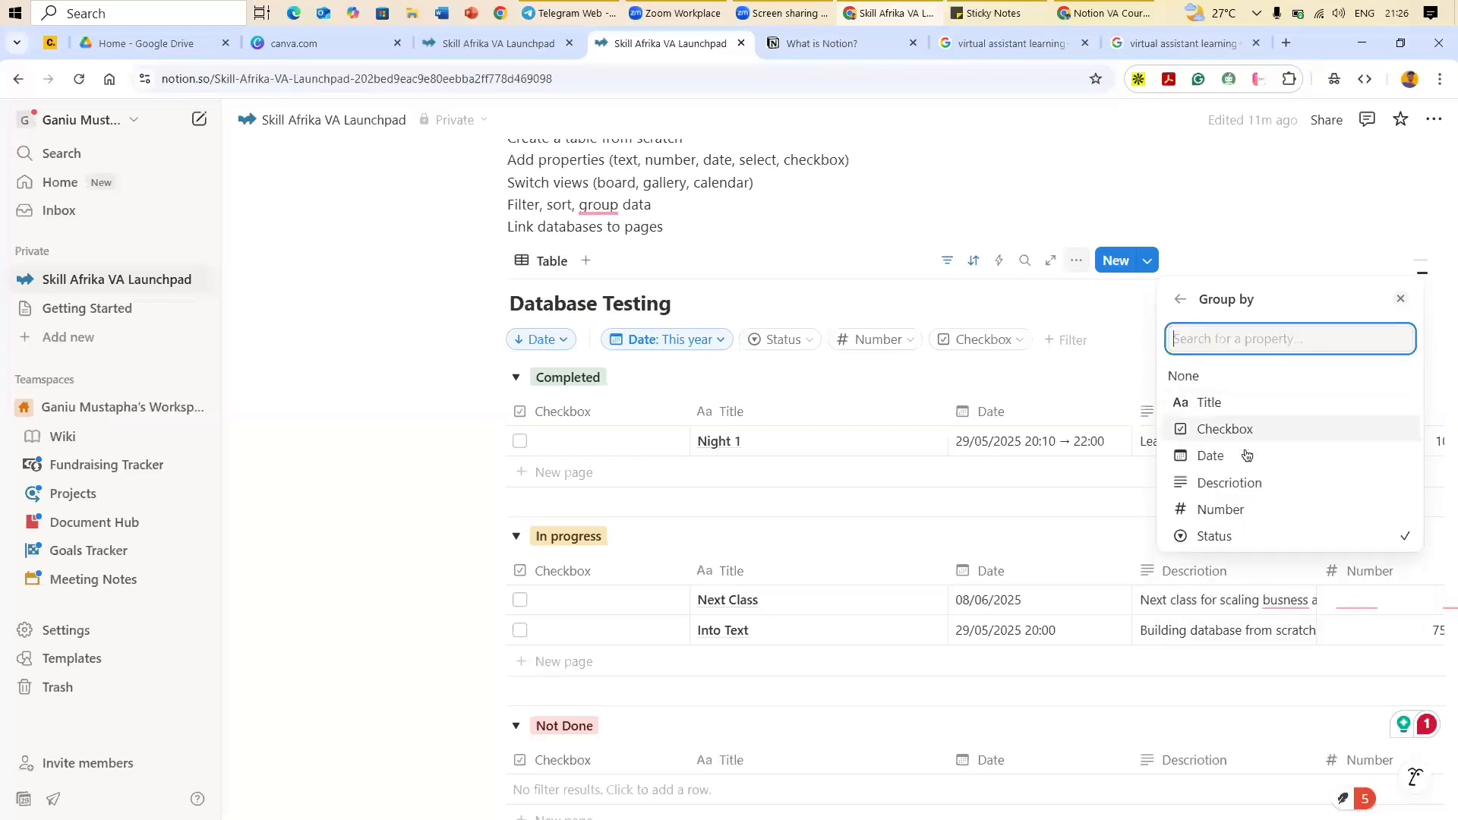
pyautogui.click(1246, 455)
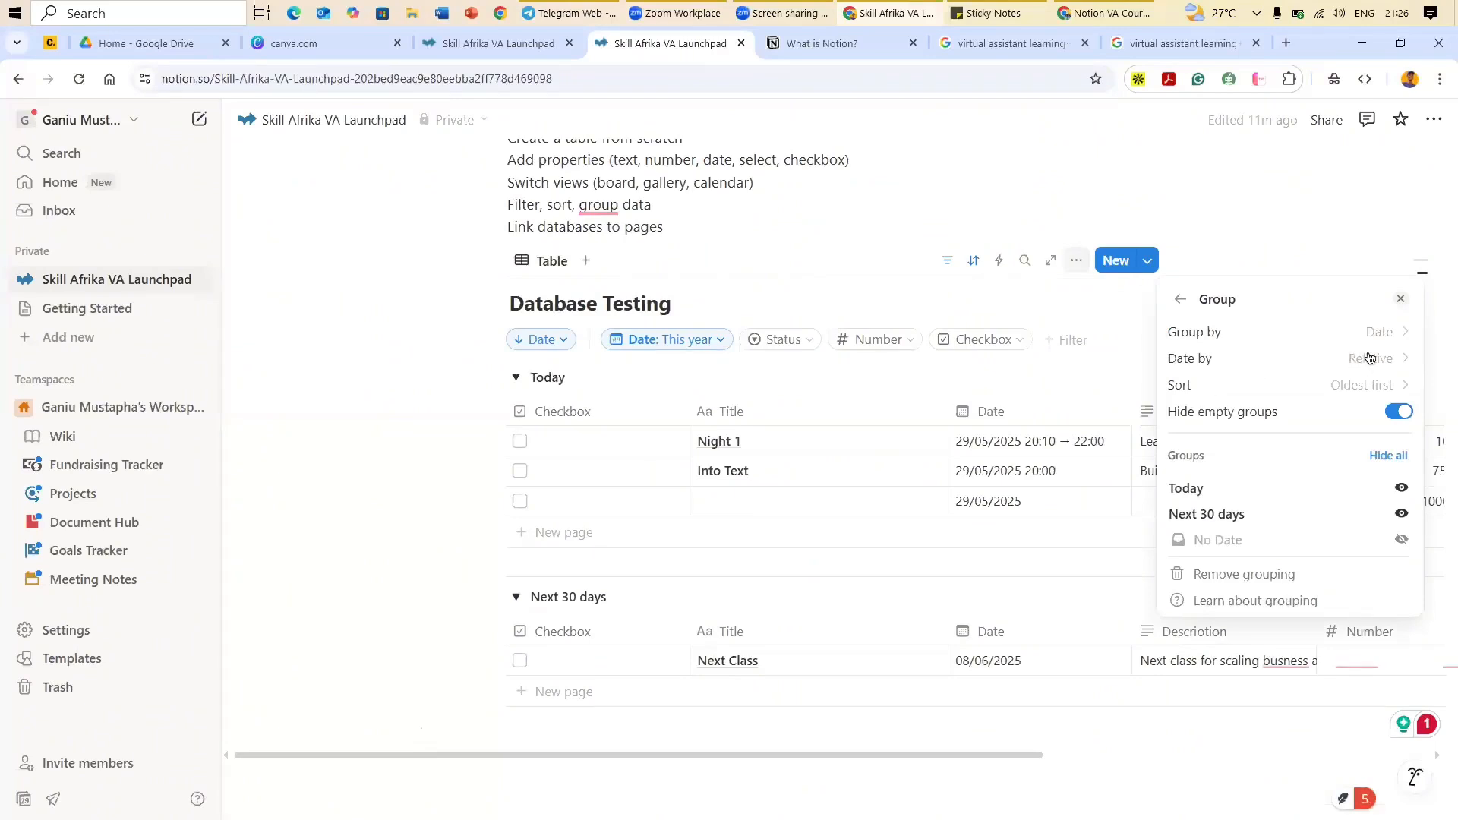
# Step: Group the Database Testing table by Number, switch the grouping back to Status and close the group settings
pyautogui.click(1378, 332)
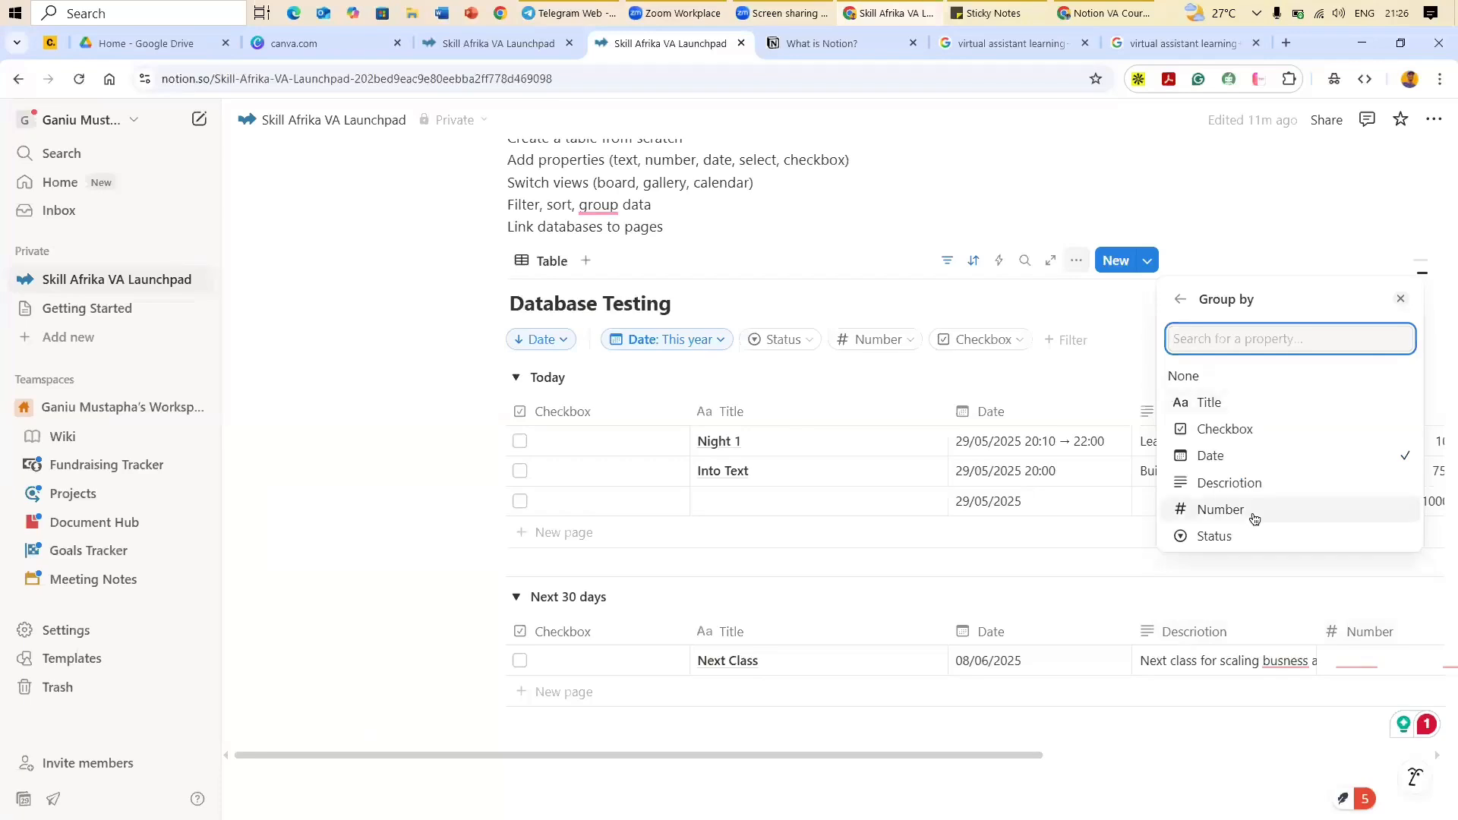
pyautogui.click(1220, 508)
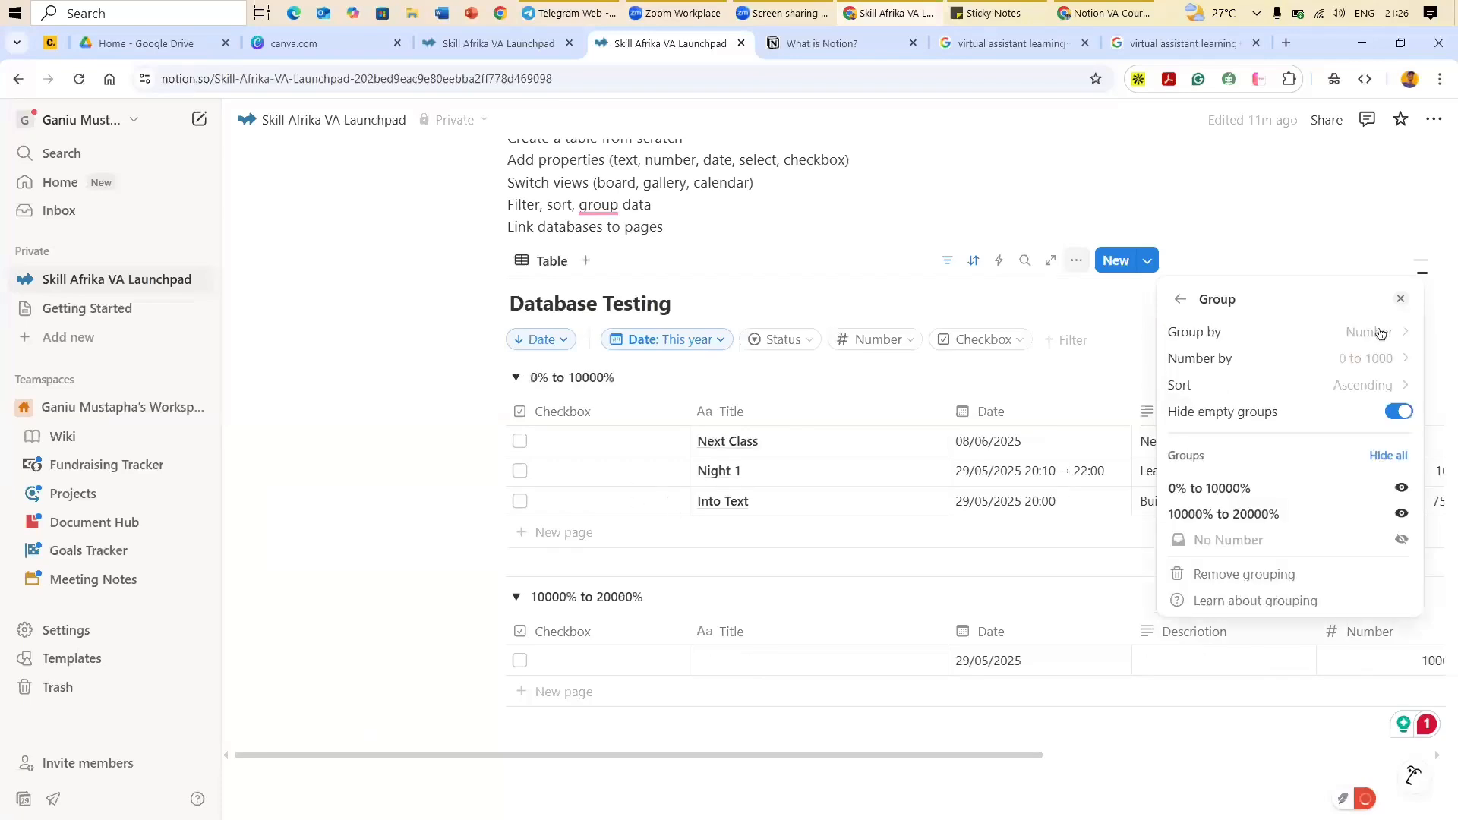
pyautogui.click(1351, 333)
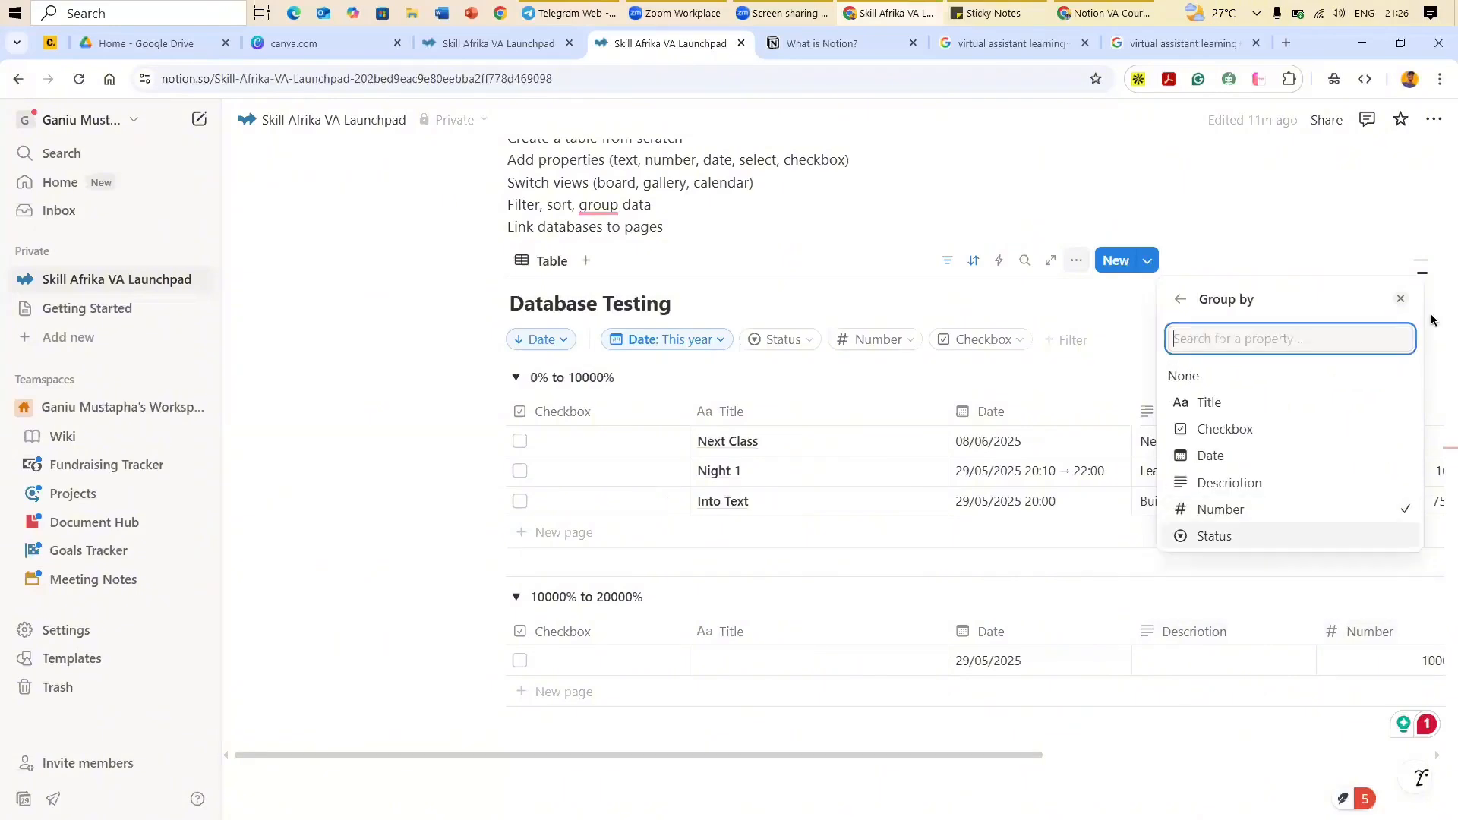
pyautogui.click(1253, 536)
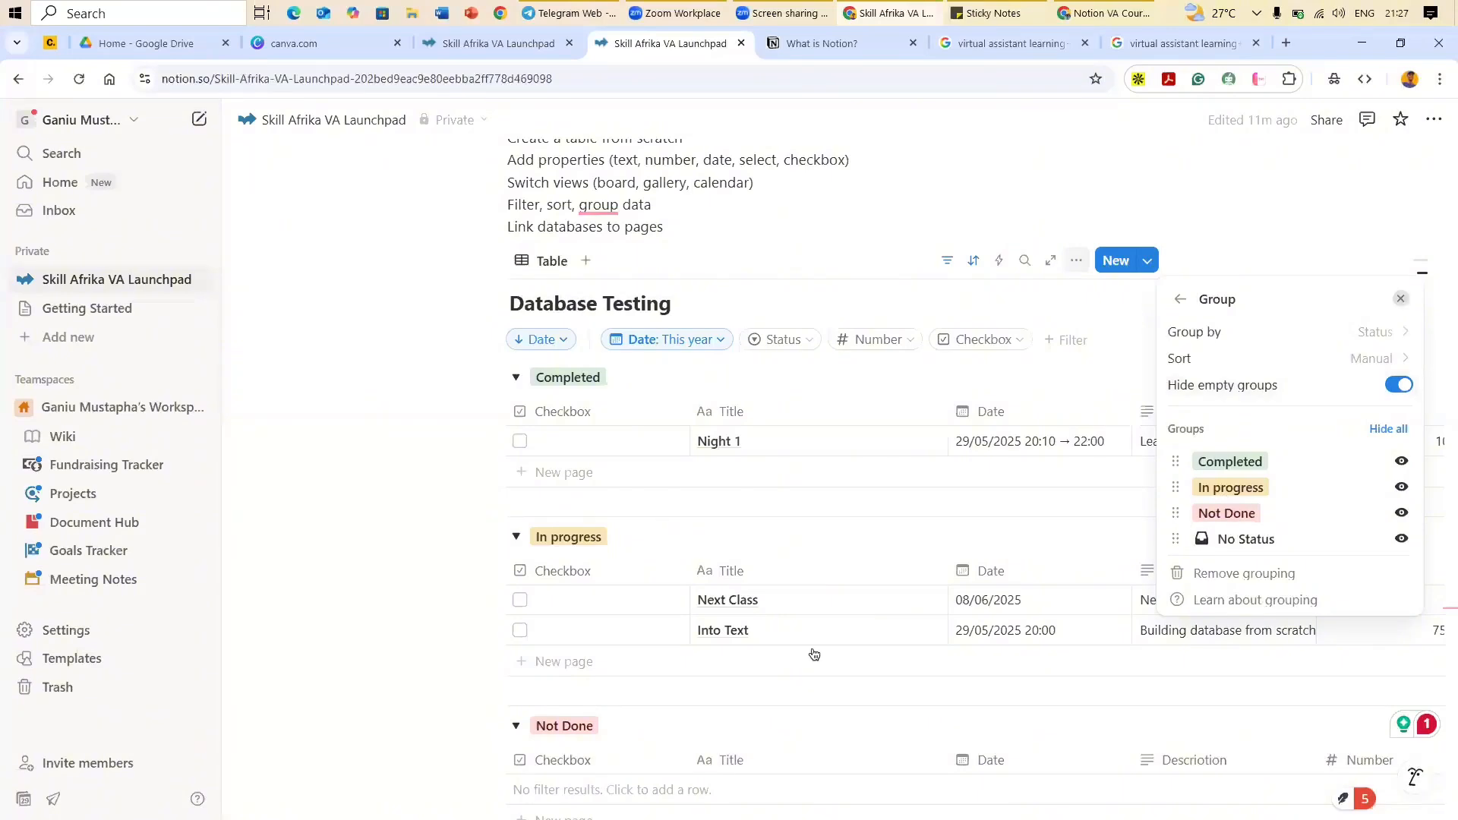
pyautogui.click(786, 624)
# Step: Look over the table's Status groups and the page content from the cover down to the database
pyautogui.scroll(-7, 681, 594)
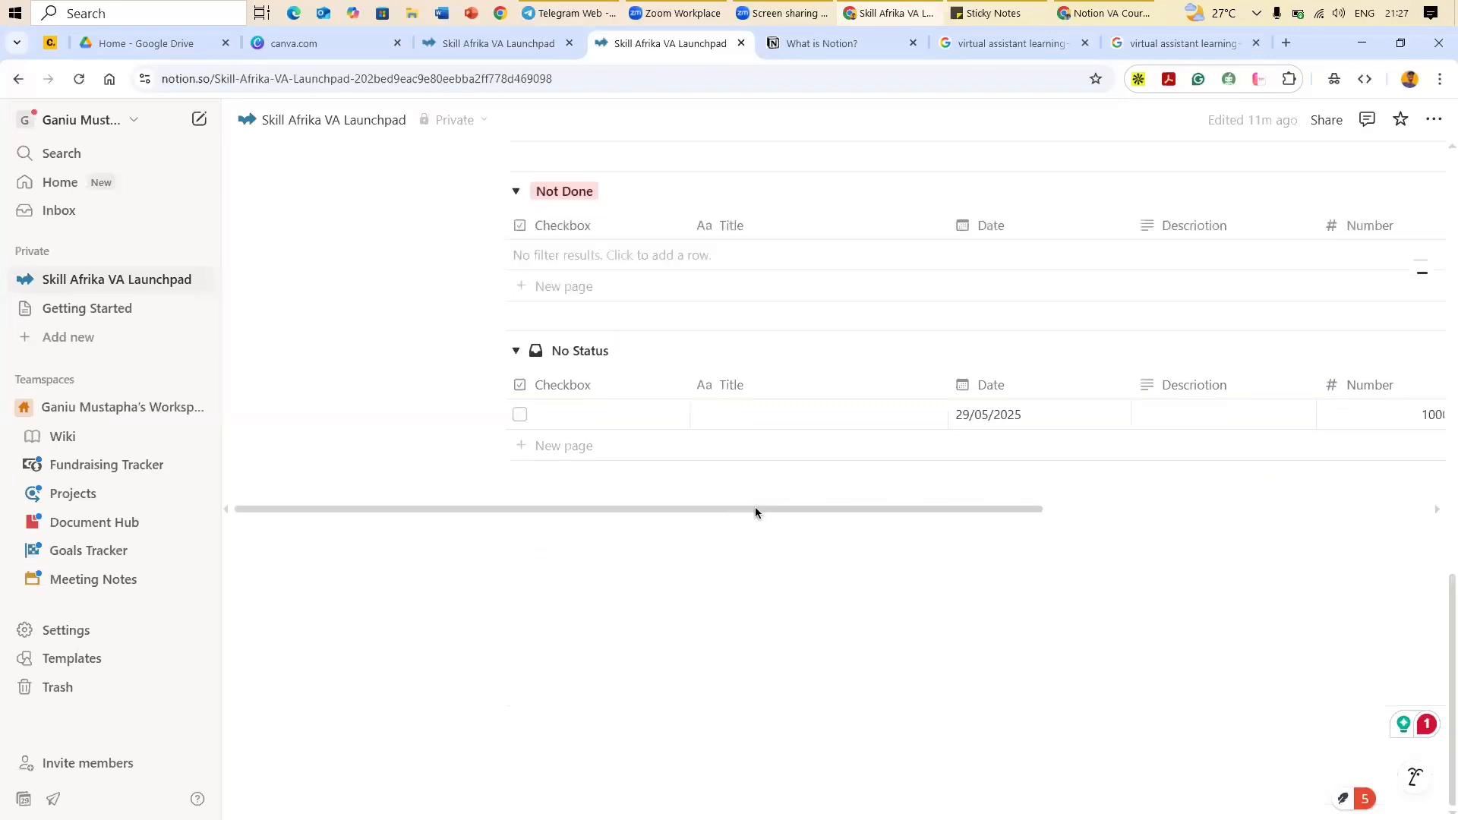
pyautogui.scroll(1, 622, 448)
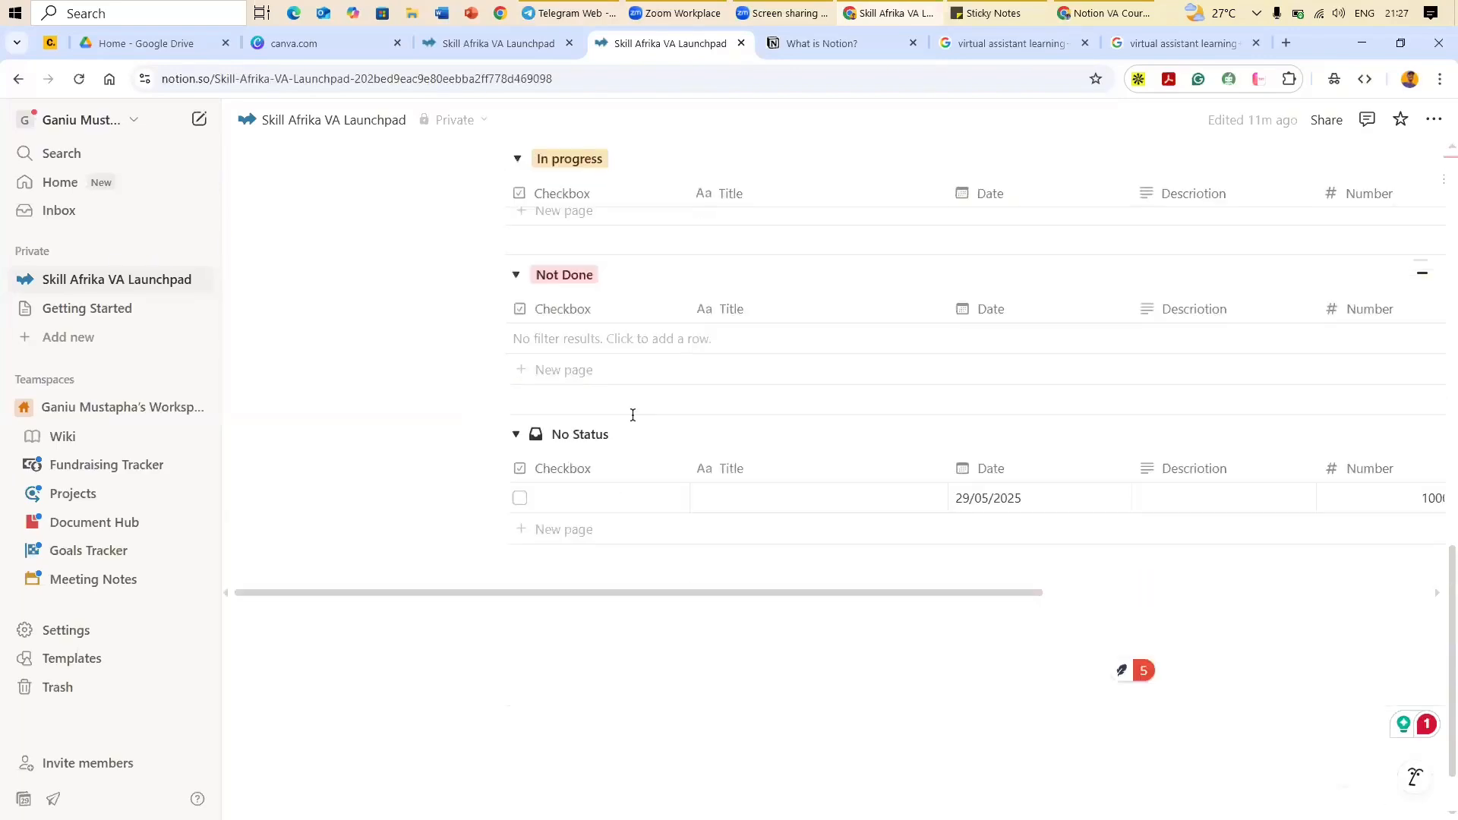
pyautogui.scroll(1, 569, 289)
pyautogui.scroll(15, 403, 407)
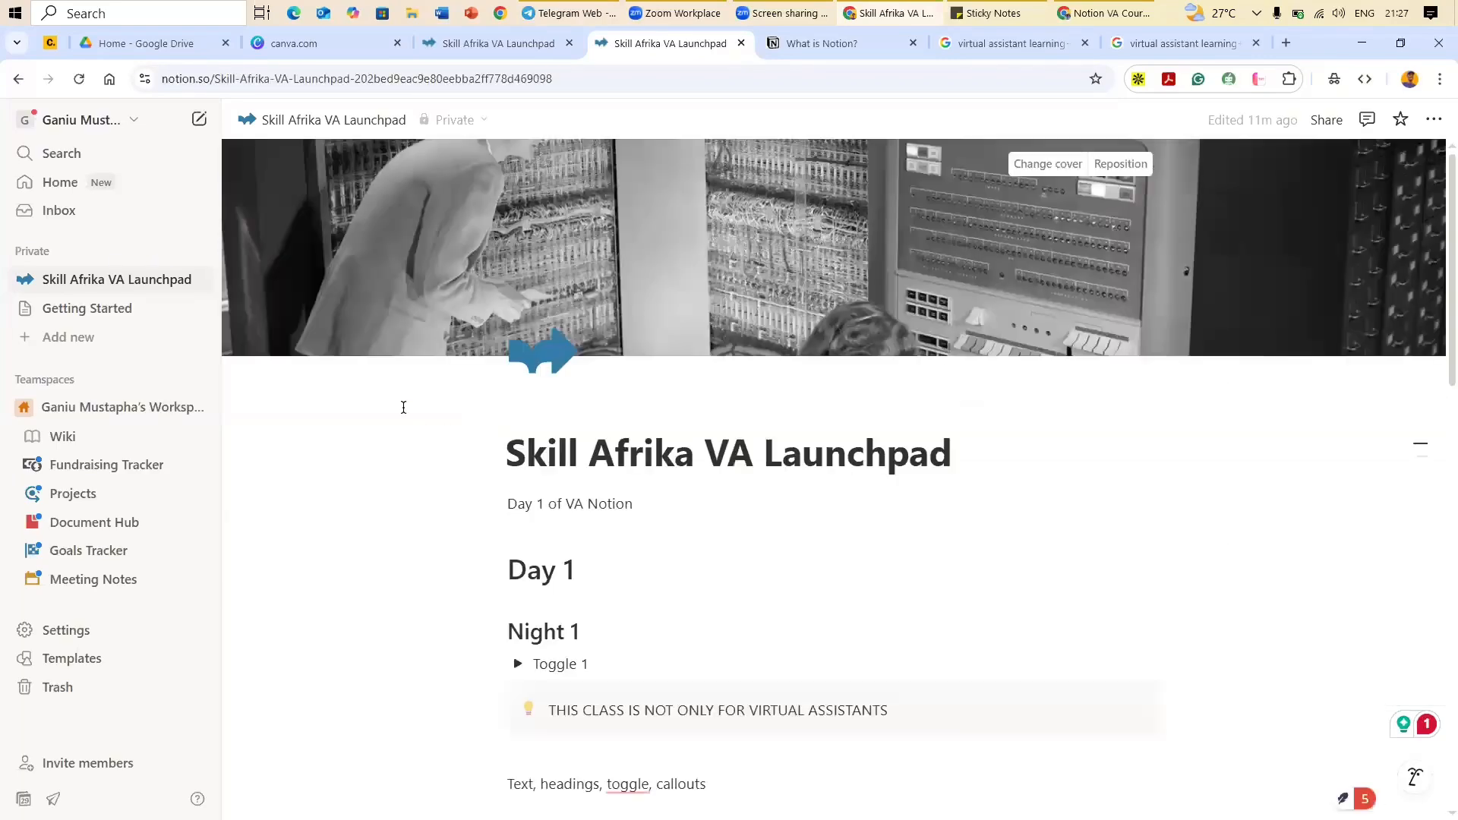
pyautogui.scroll(-5, 398, 437)
pyautogui.scroll(-1, 387, 491)
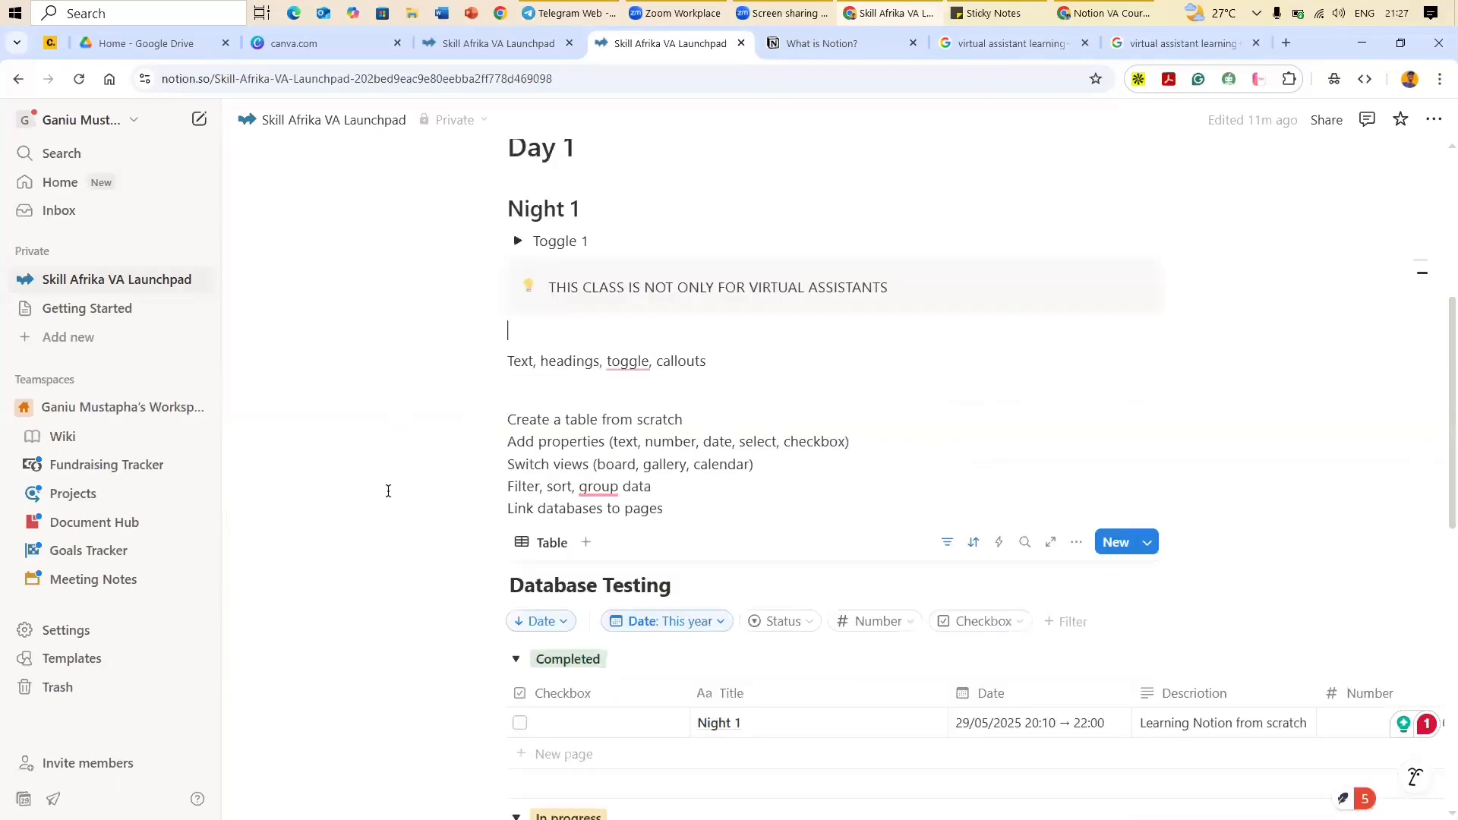
pyautogui.scroll(5, 410, 449)
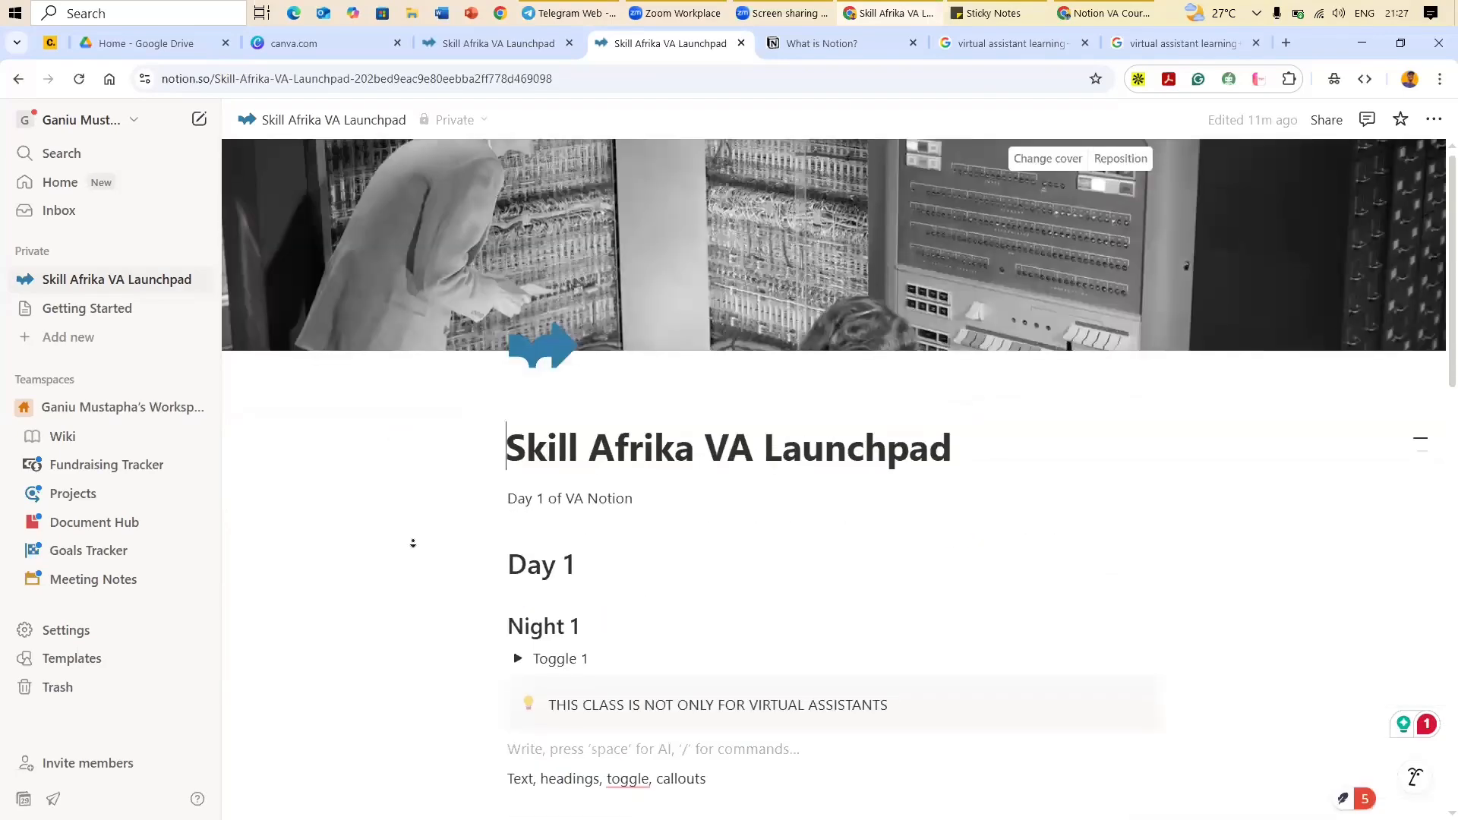
pyautogui.scroll(-2, 435, 559)
pyautogui.scroll(-6, 699, 361)
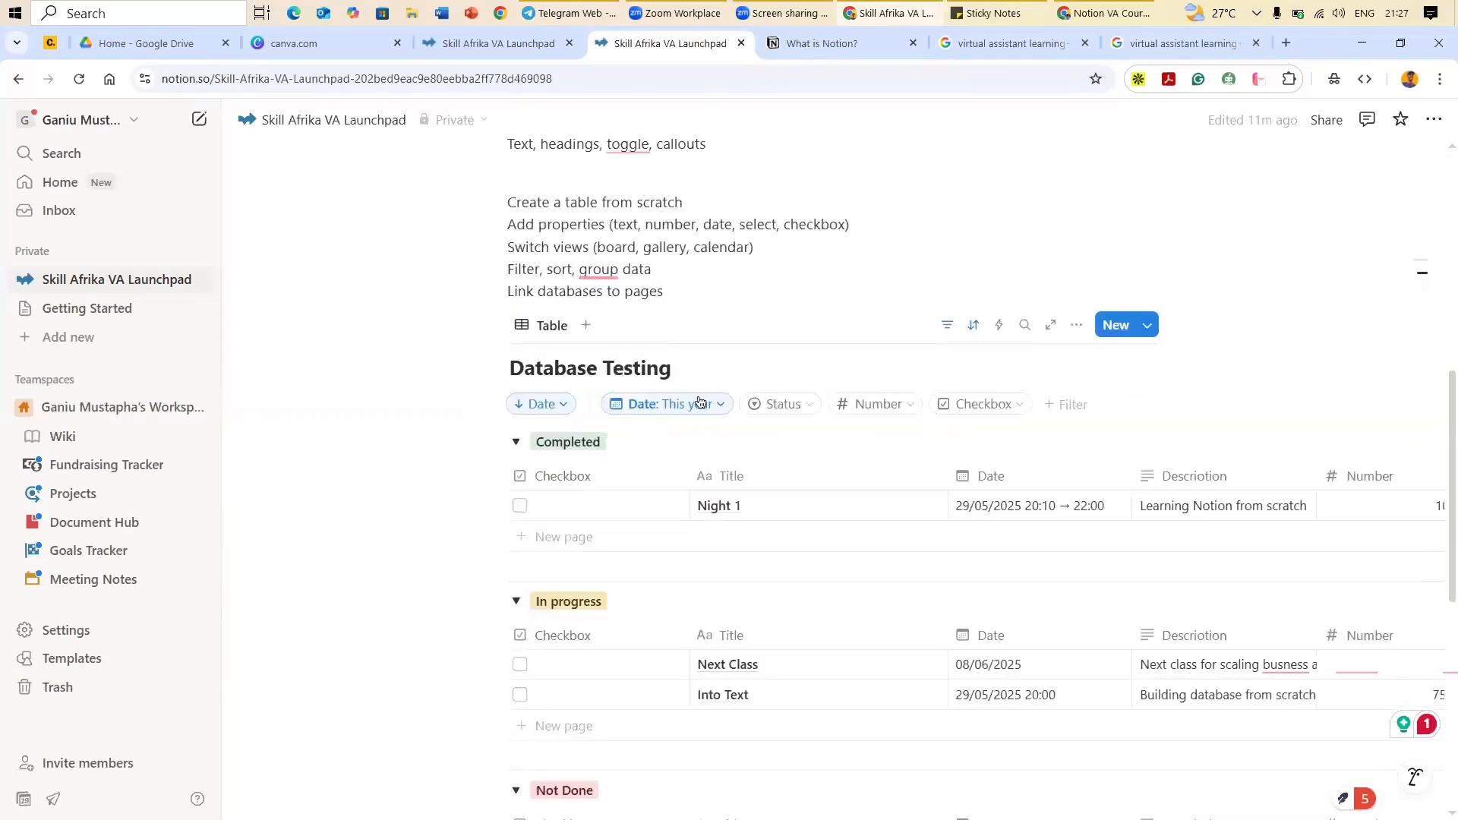
pyautogui.scroll(-1, 595, 405)
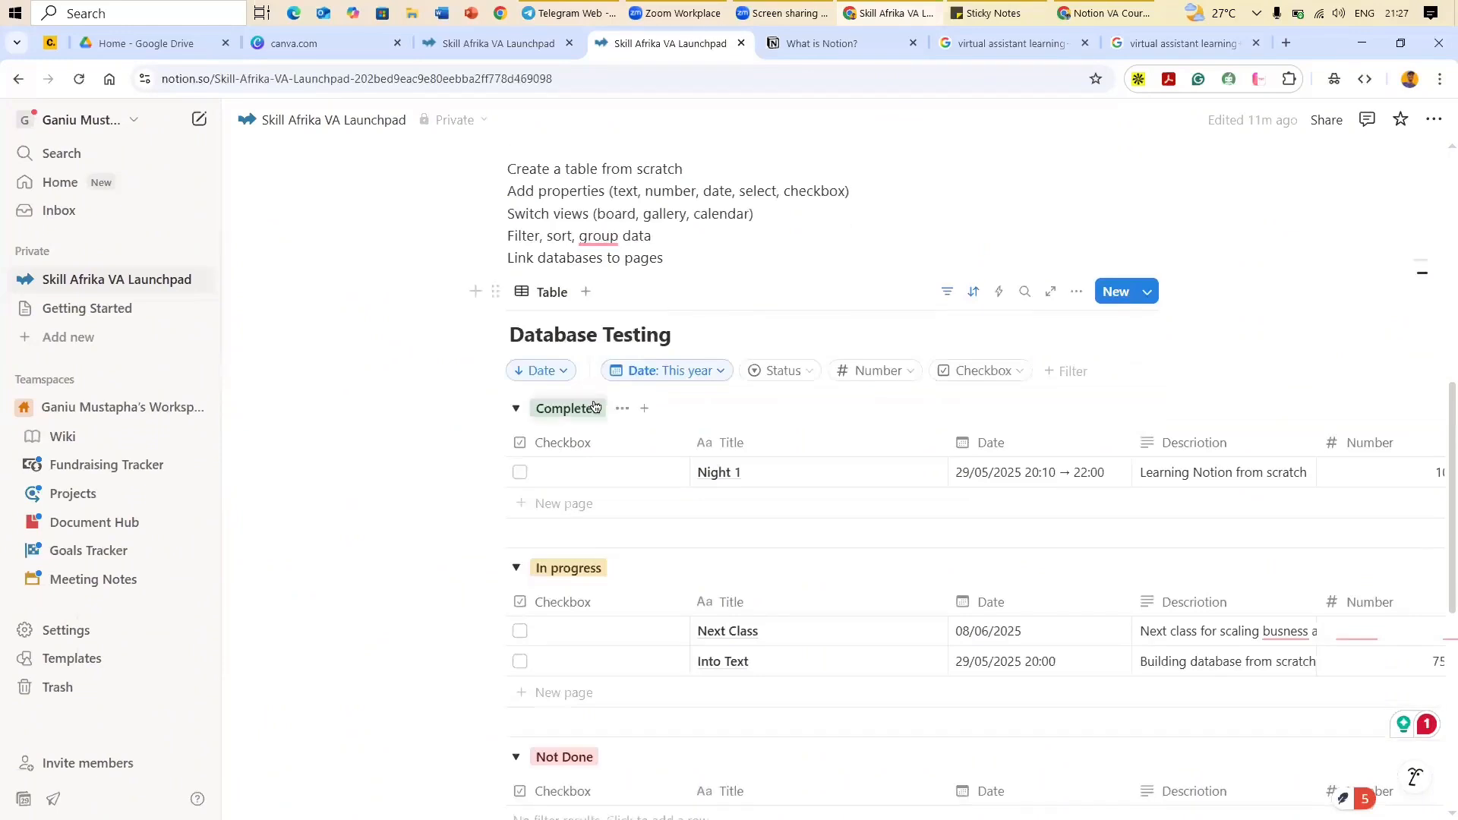
# Step: Collapse the Completed, In progress, Not Done and No Status groups in the Database Testing table
pyautogui.click(516, 413)
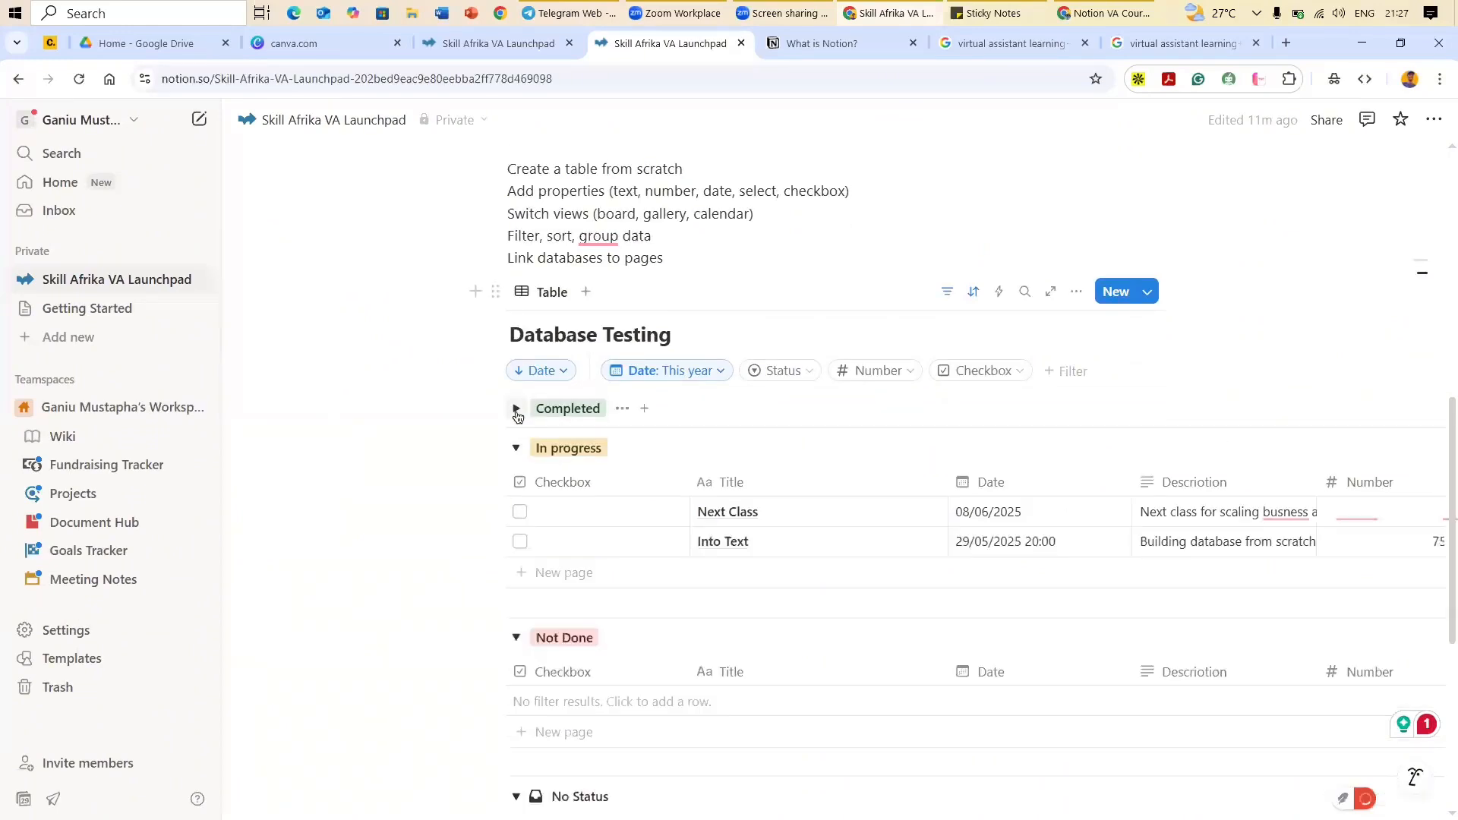
pyautogui.click(517, 449)
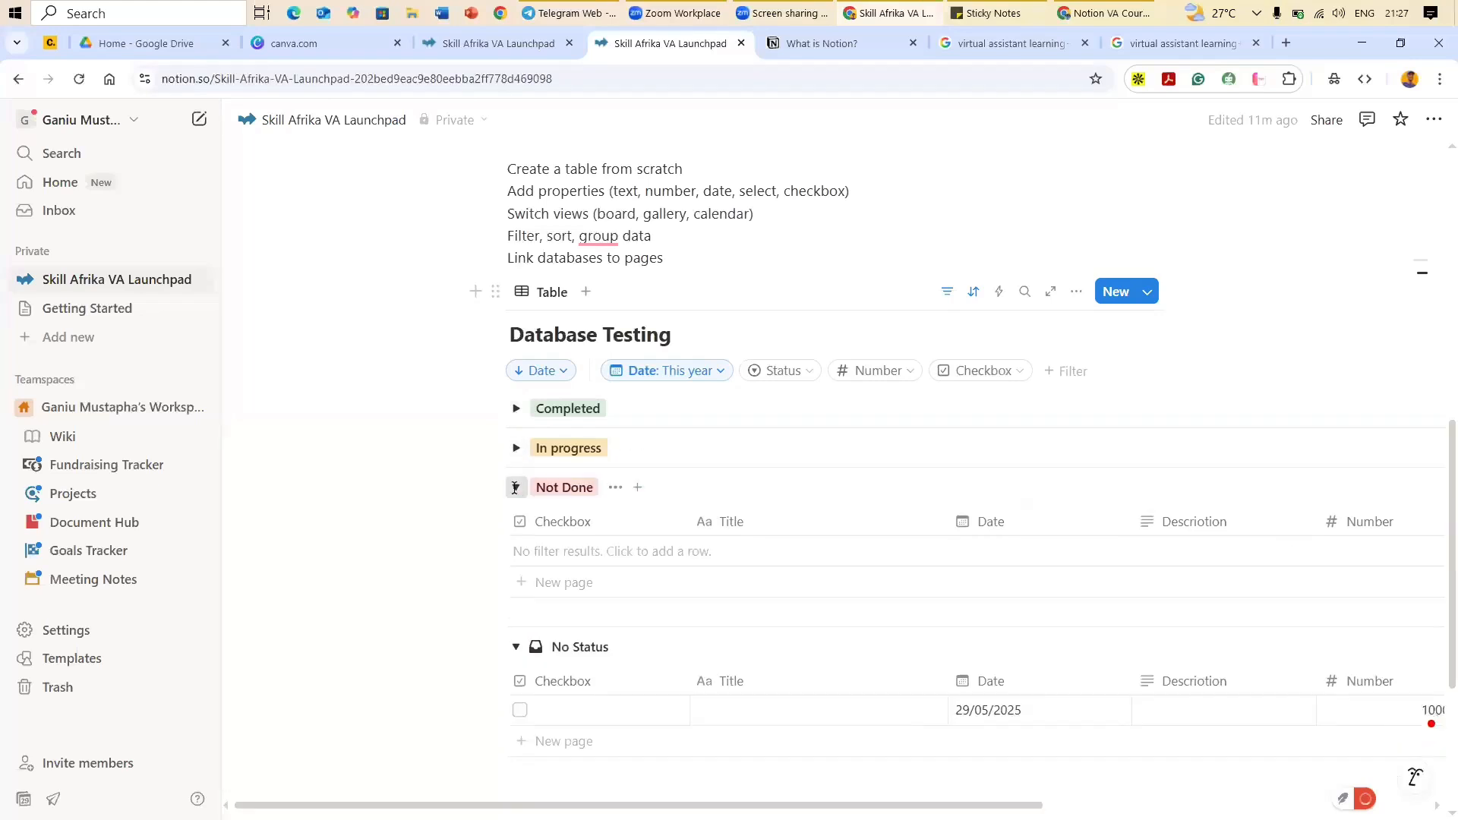
pyautogui.click(515, 488)
pyautogui.click(515, 528)
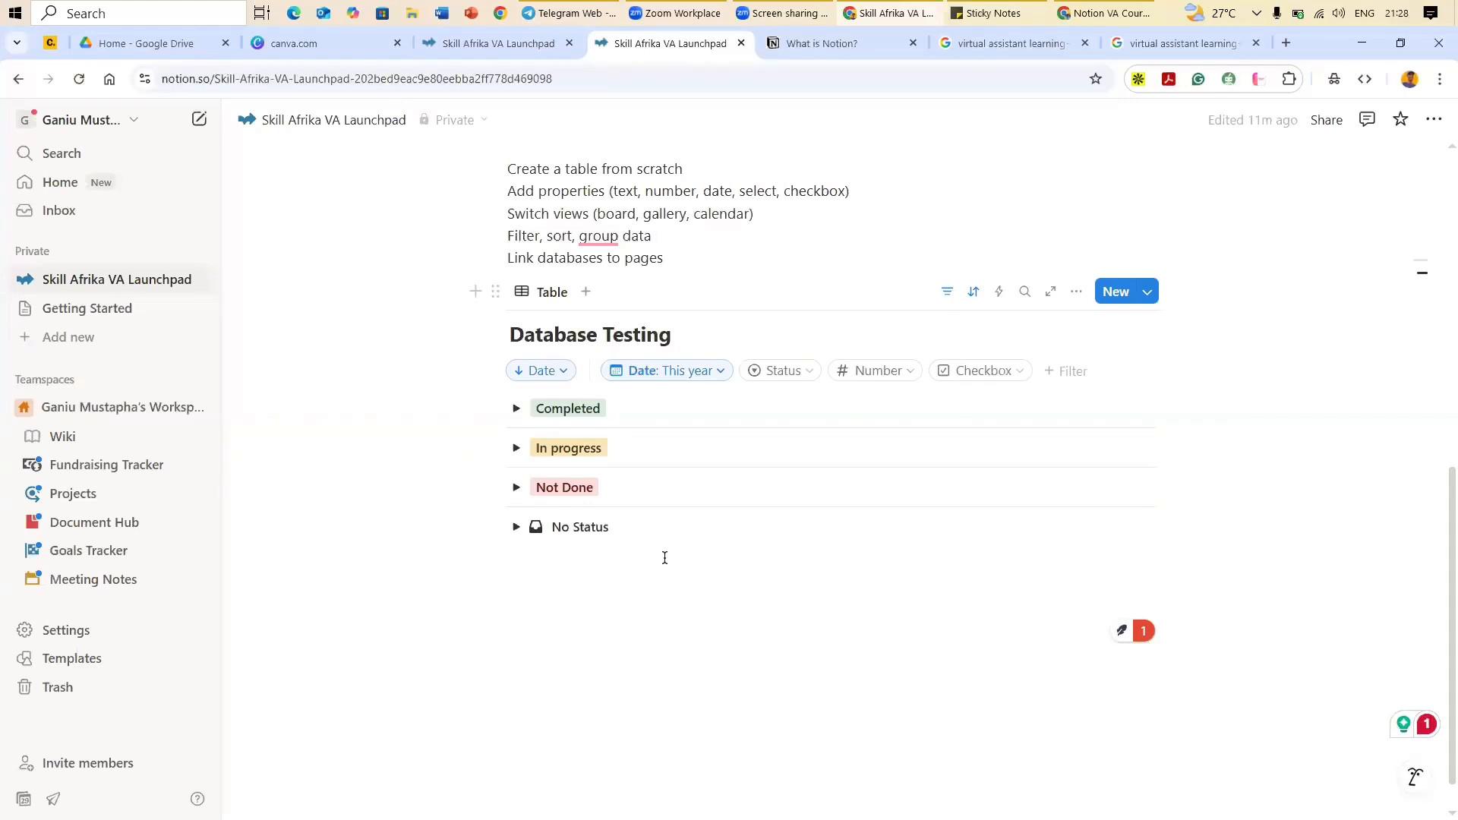
# Step: Expand the In progress group to view its rows and collapse it again
pyautogui.click(515, 450)
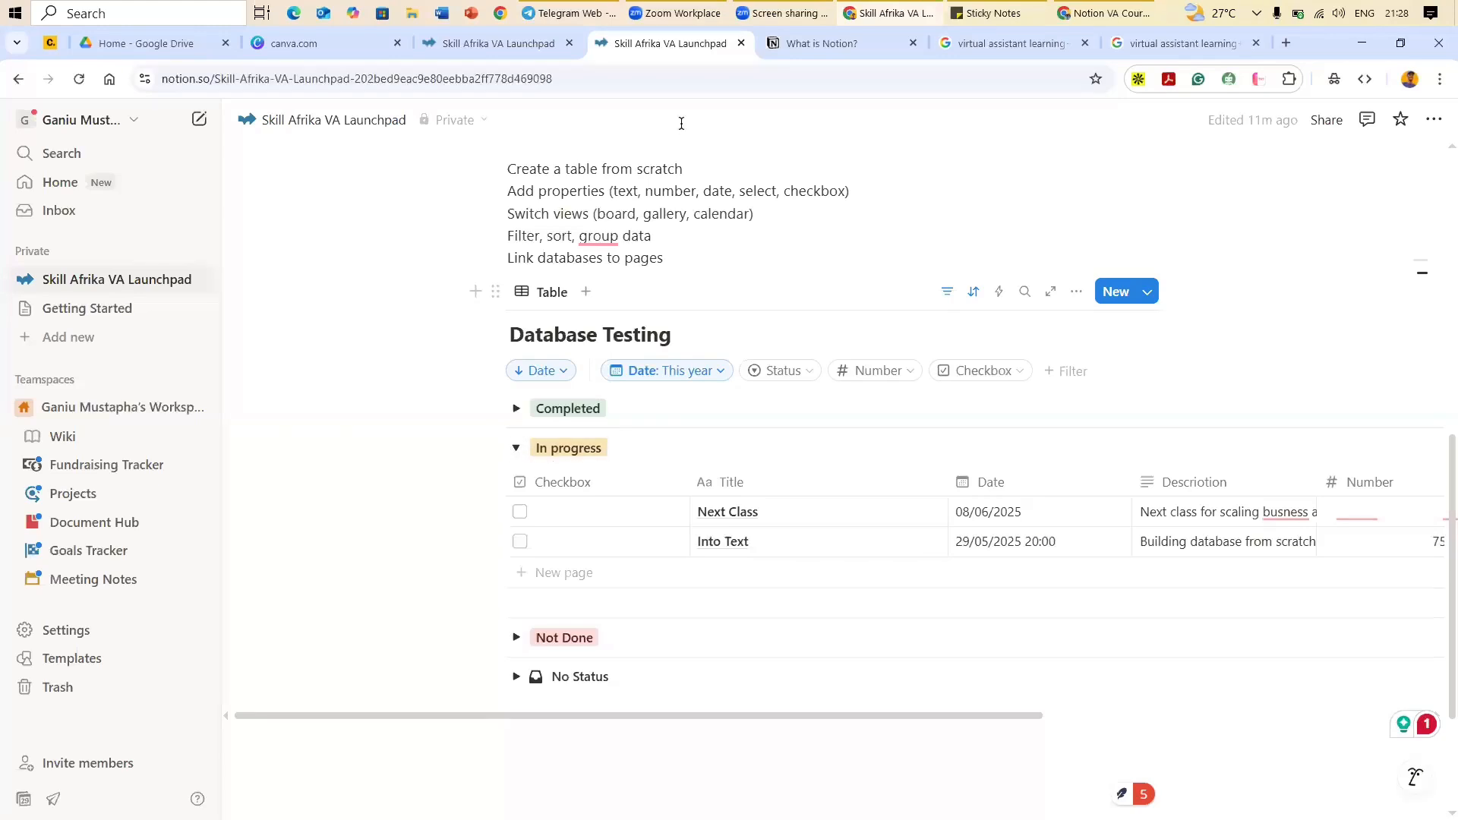
pyautogui.moveTo(618, 235)
pyautogui.click(516, 447)
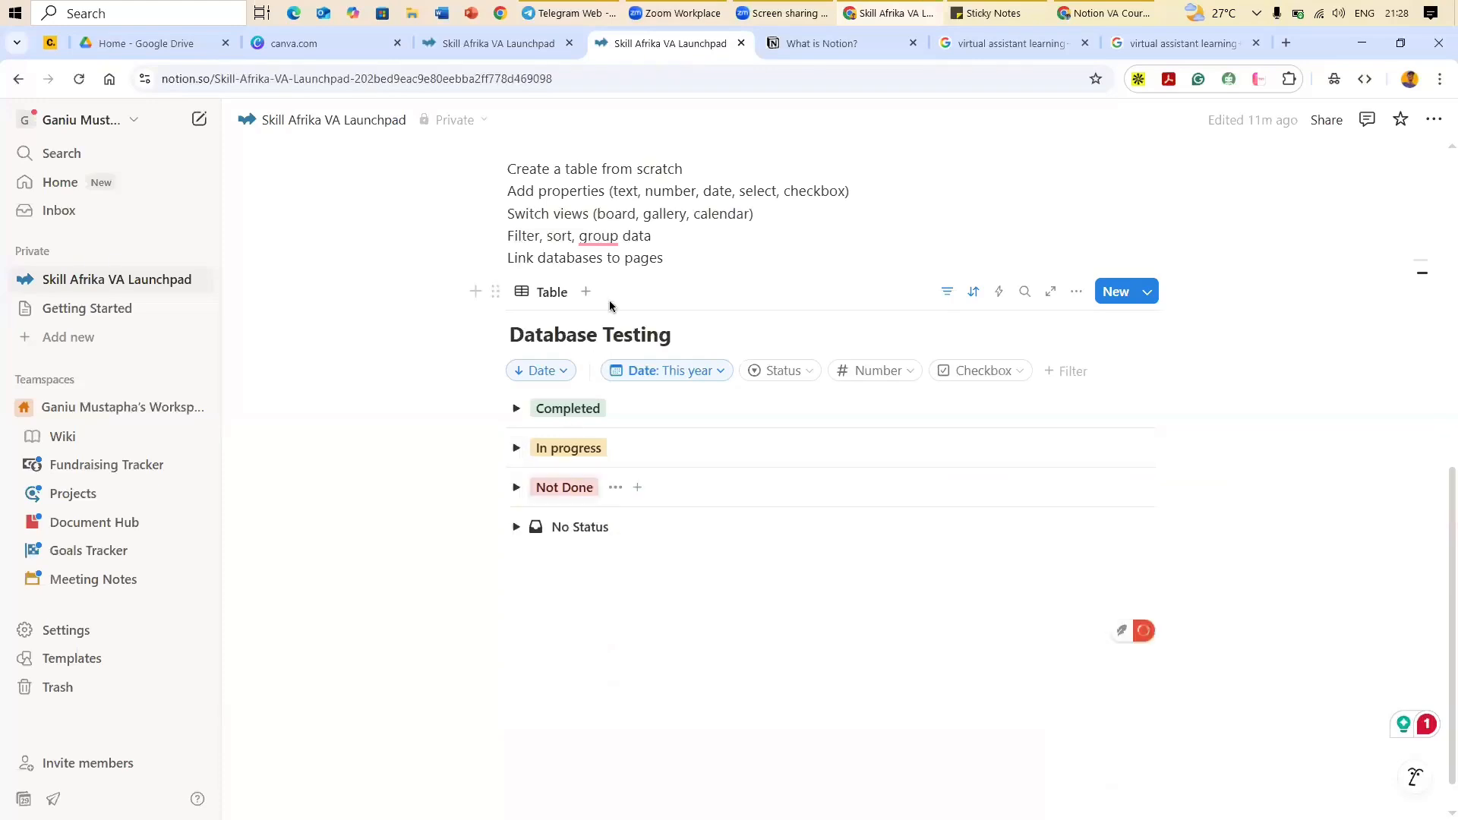
# Step: Expand the Completed group in the Database Testing table
pyautogui.scroll(1, 570, 235)
pyautogui.scroll(8, 505, 161)
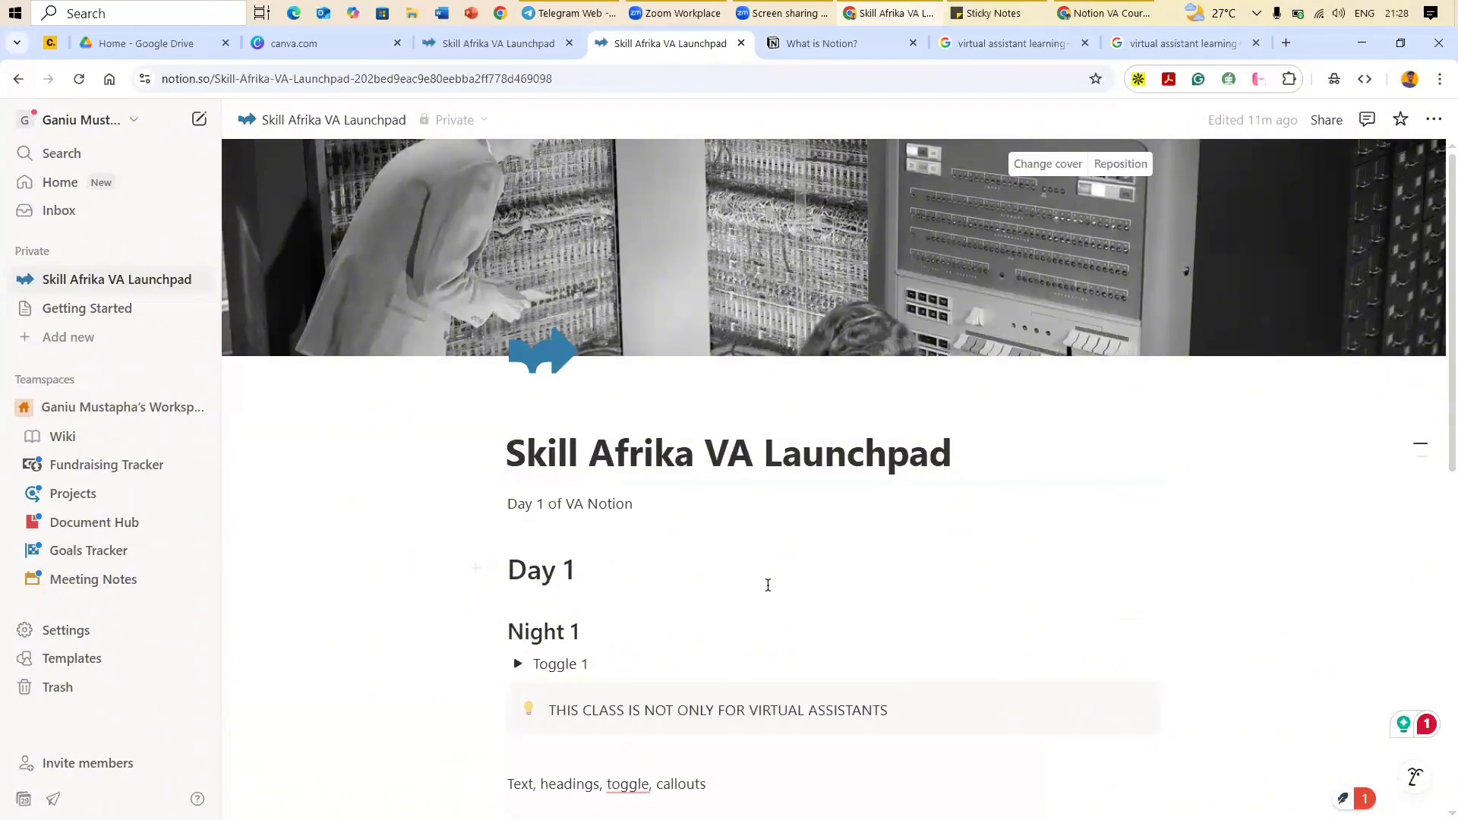
pyautogui.scroll(-8, 647, 472)
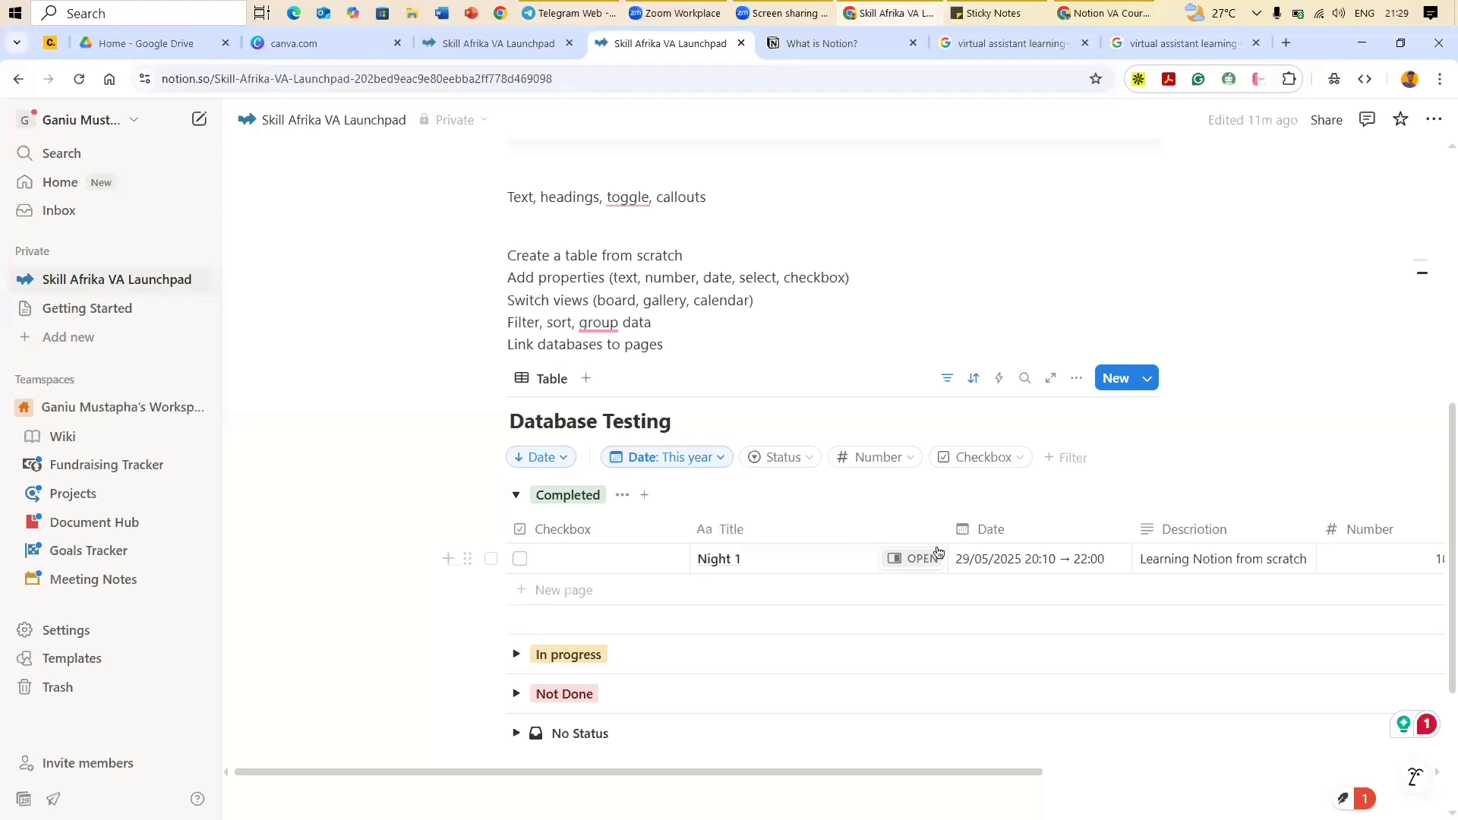
pyautogui.click(938, 548)
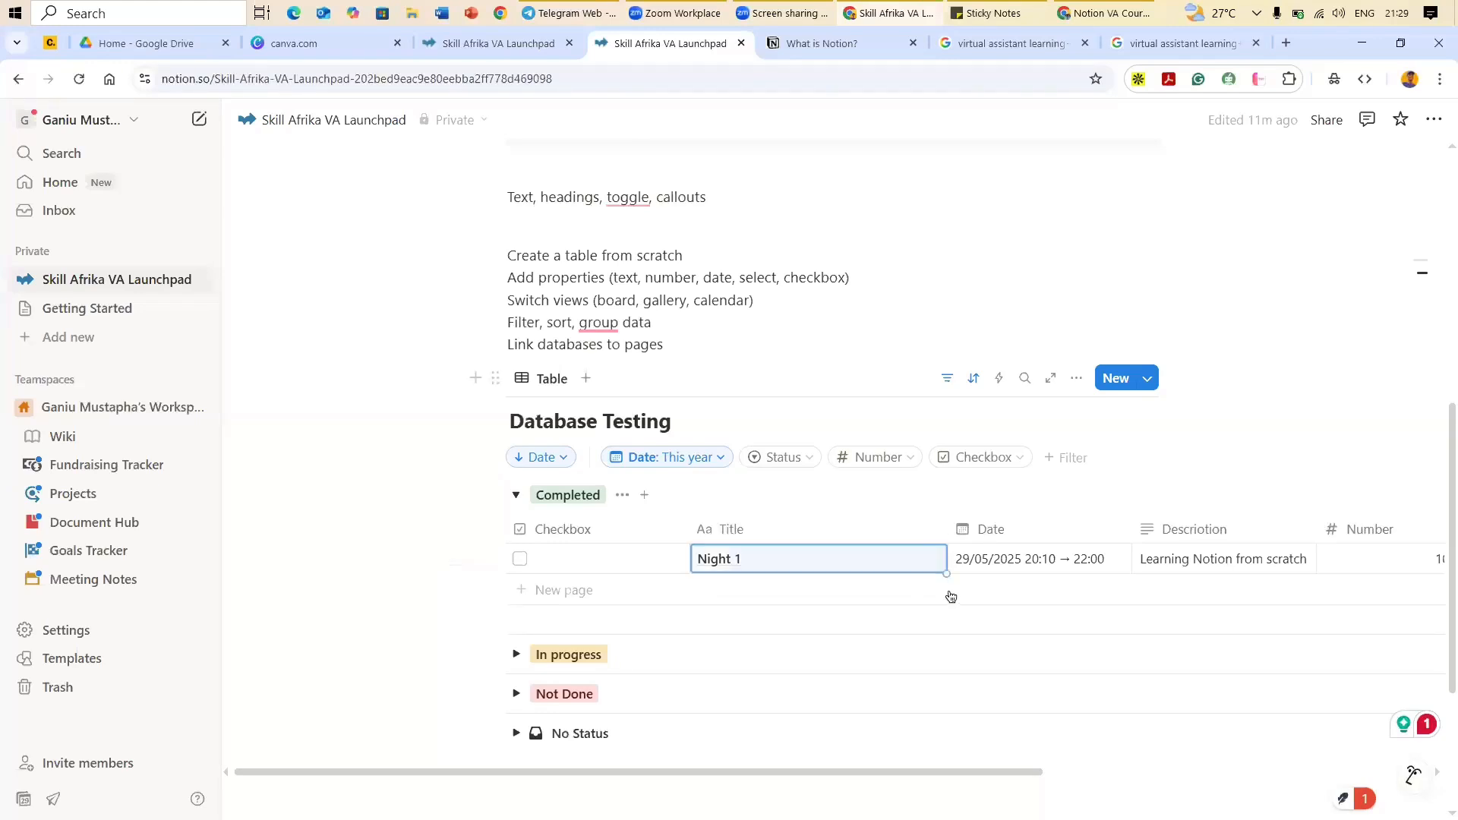
pyautogui.press('Escape')
pyautogui.click(629, 590)
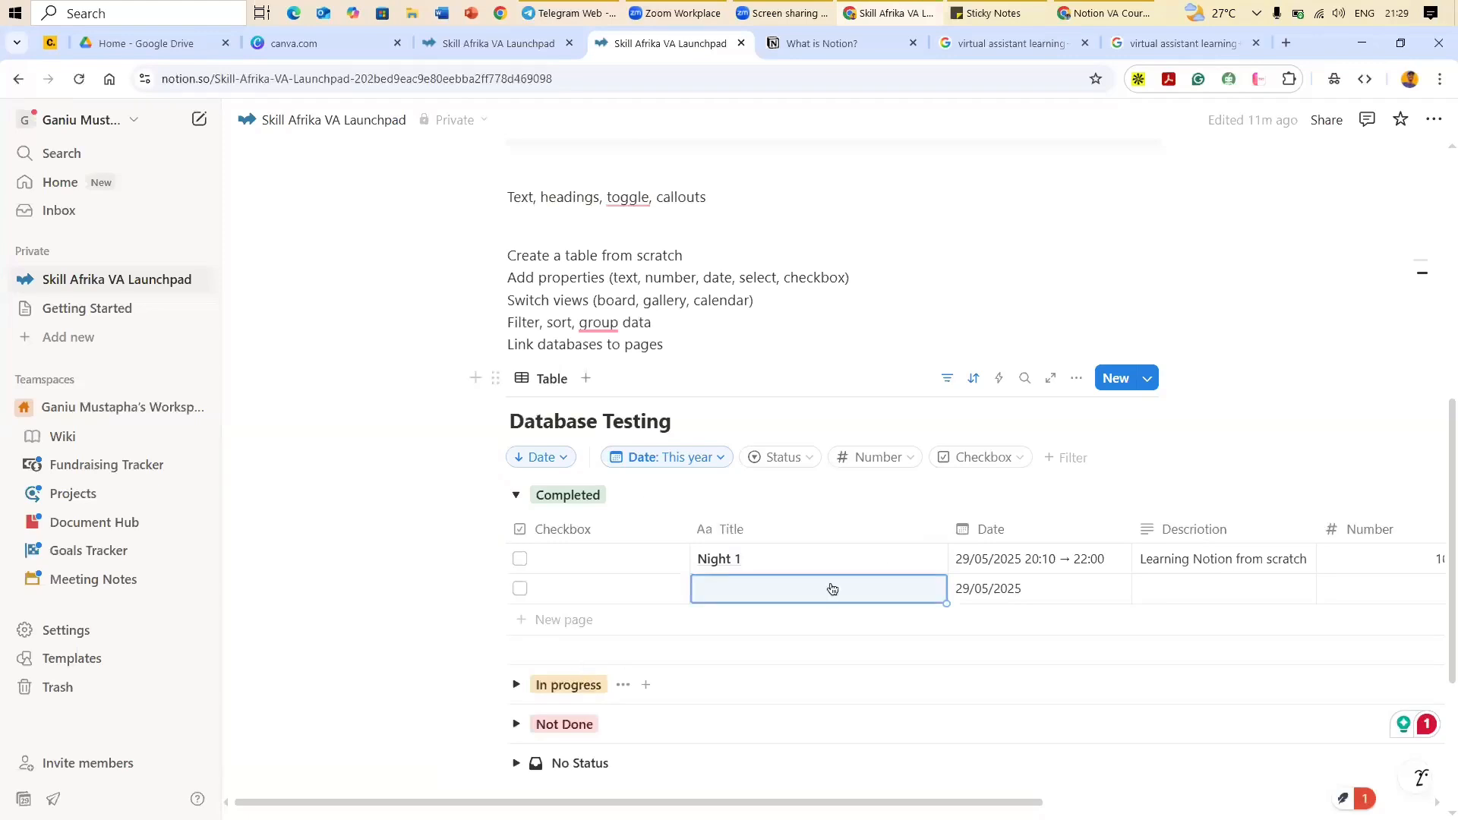
pyautogui.hotkey('ctrl', 'z')
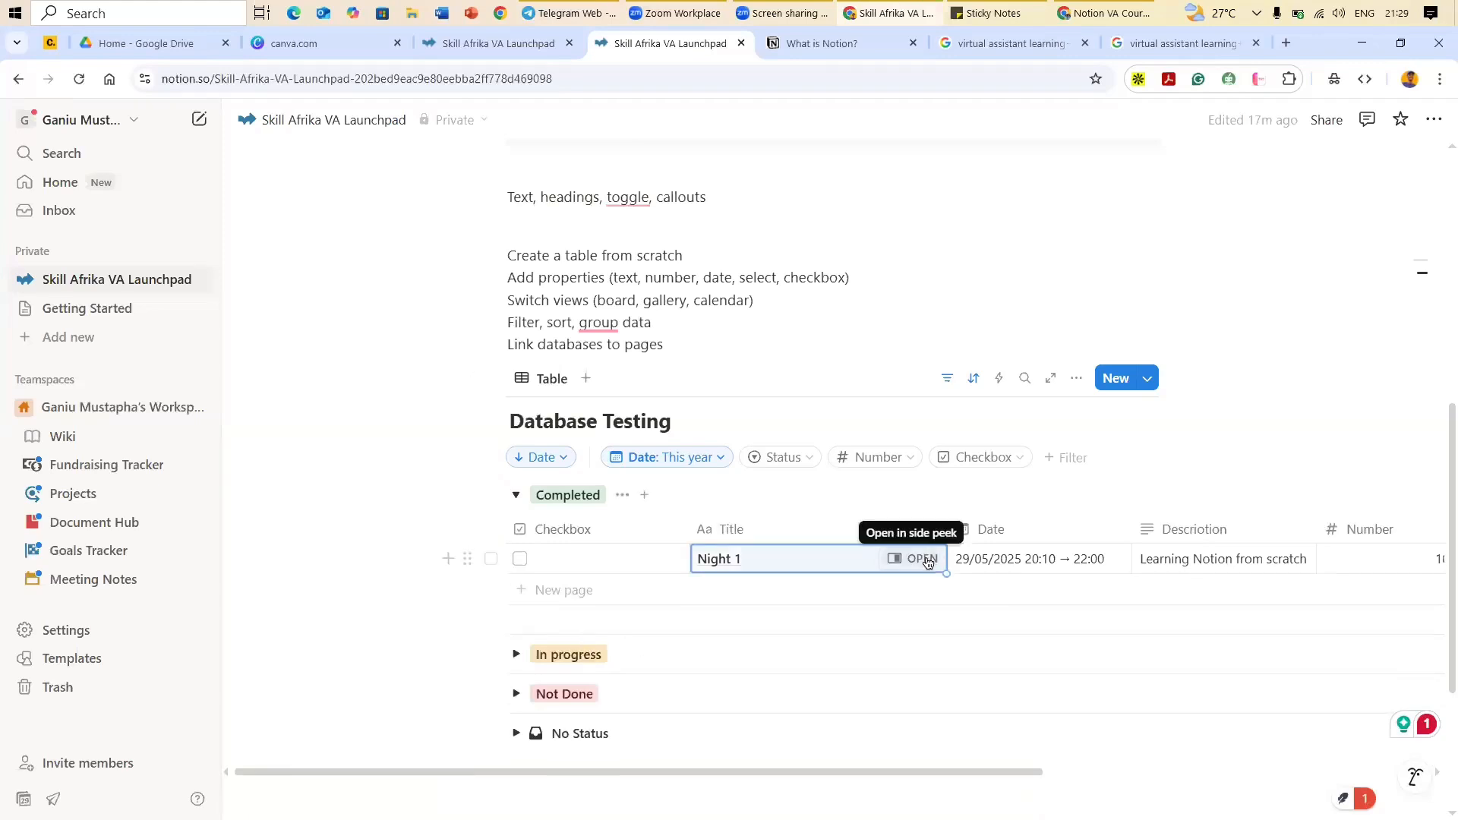
# Step: Open the Night 1 entry in side peek and view its properties, comments area and empty page body
pyautogui.click(926, 561)
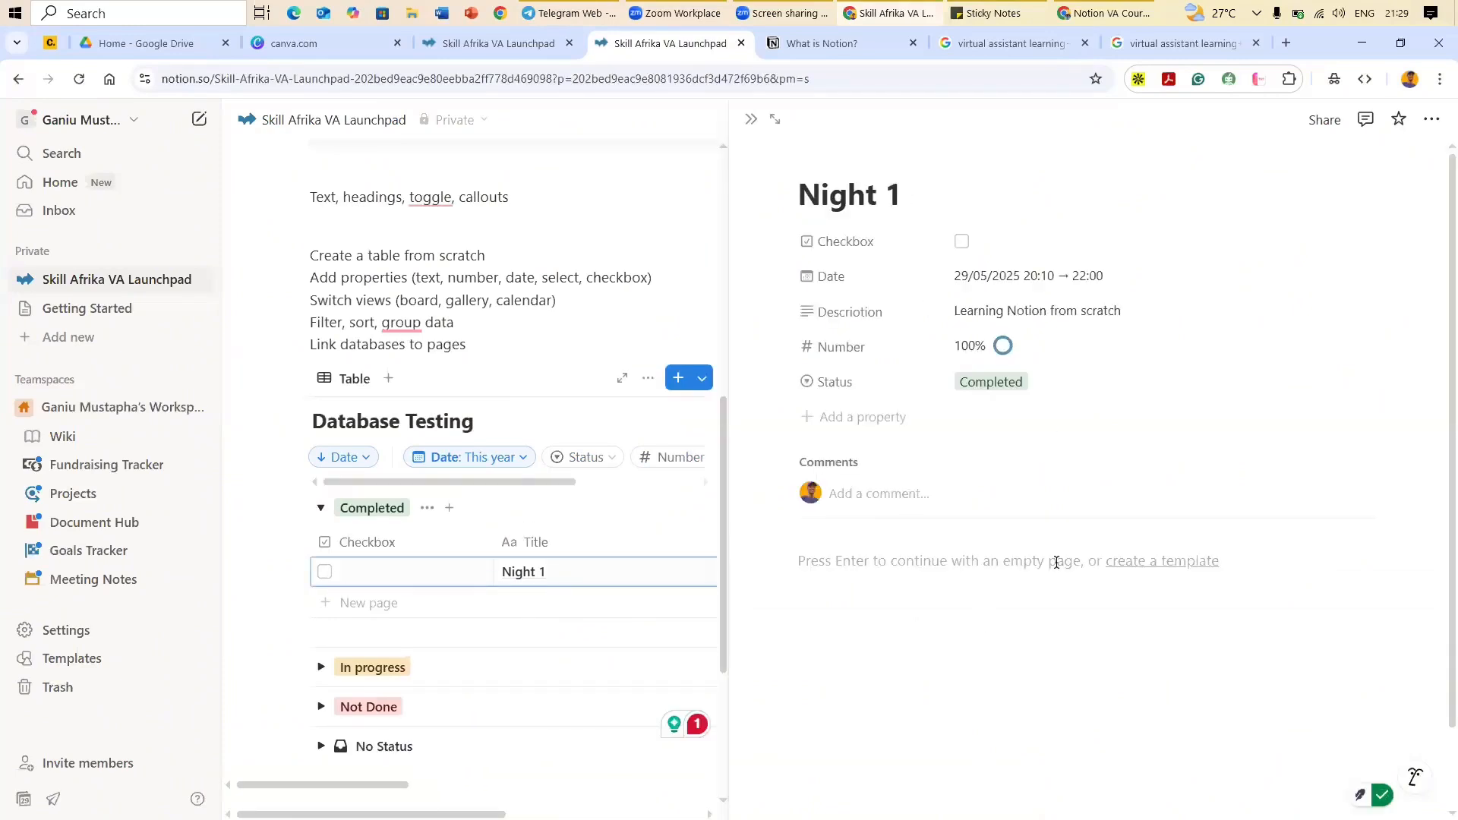
pyautogui.scroll(-1, 1053, 588)
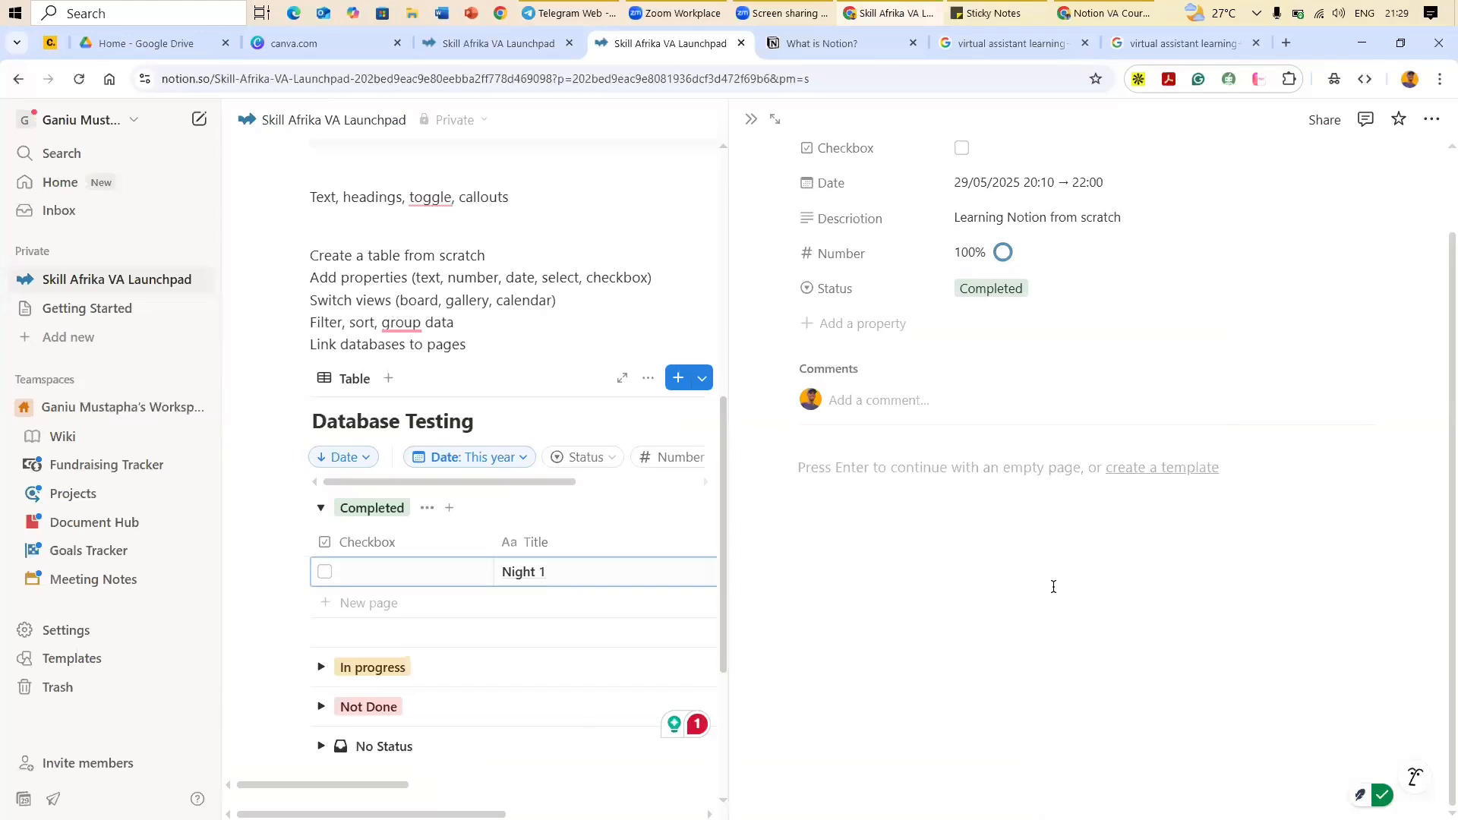
pyautogui.scroll(1, 1023, 608)
pyautogui.scroll(-1, 1026, 621)
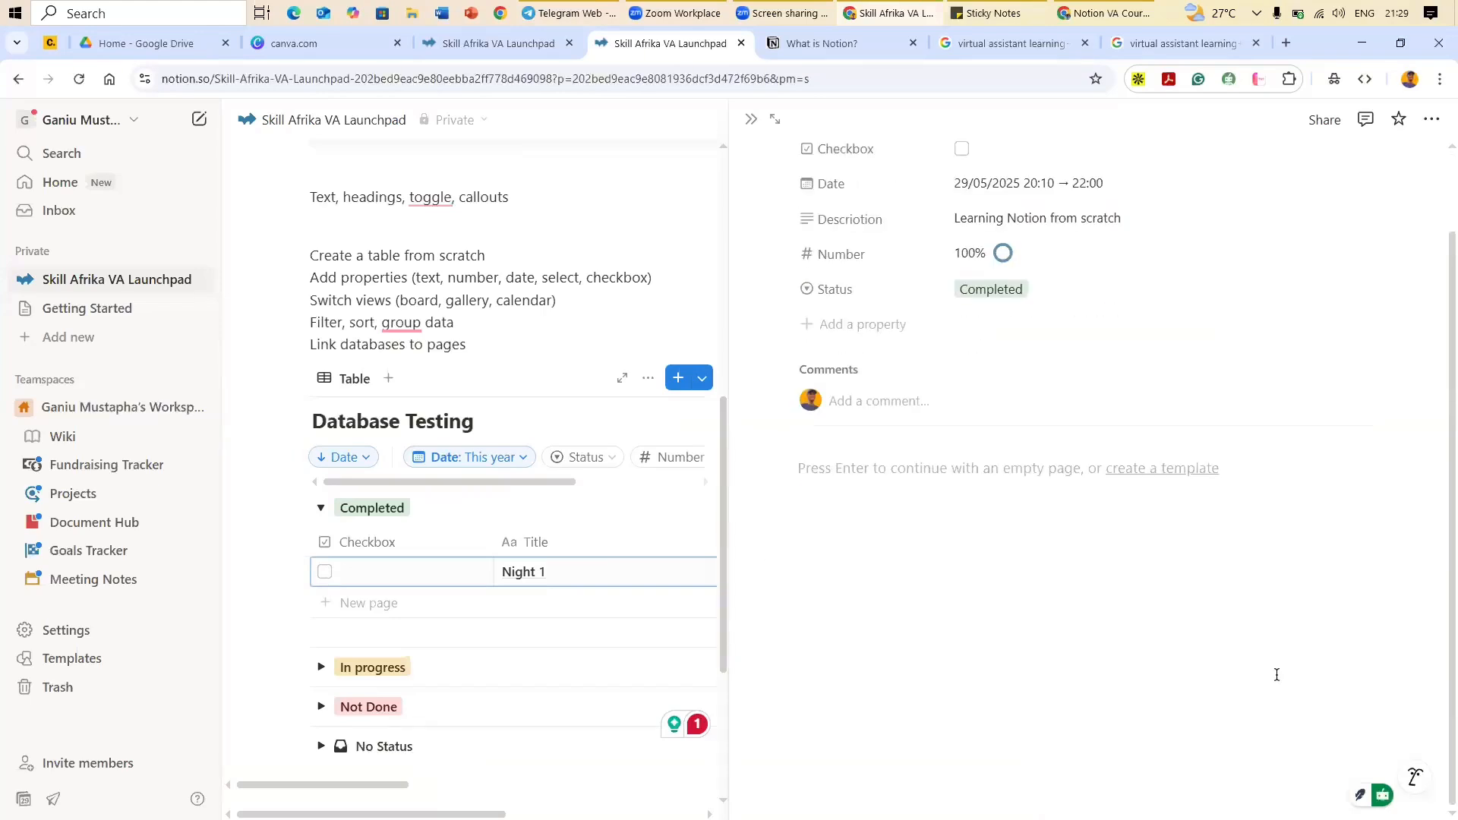
pyautogui.scroll(1, 450, 390)
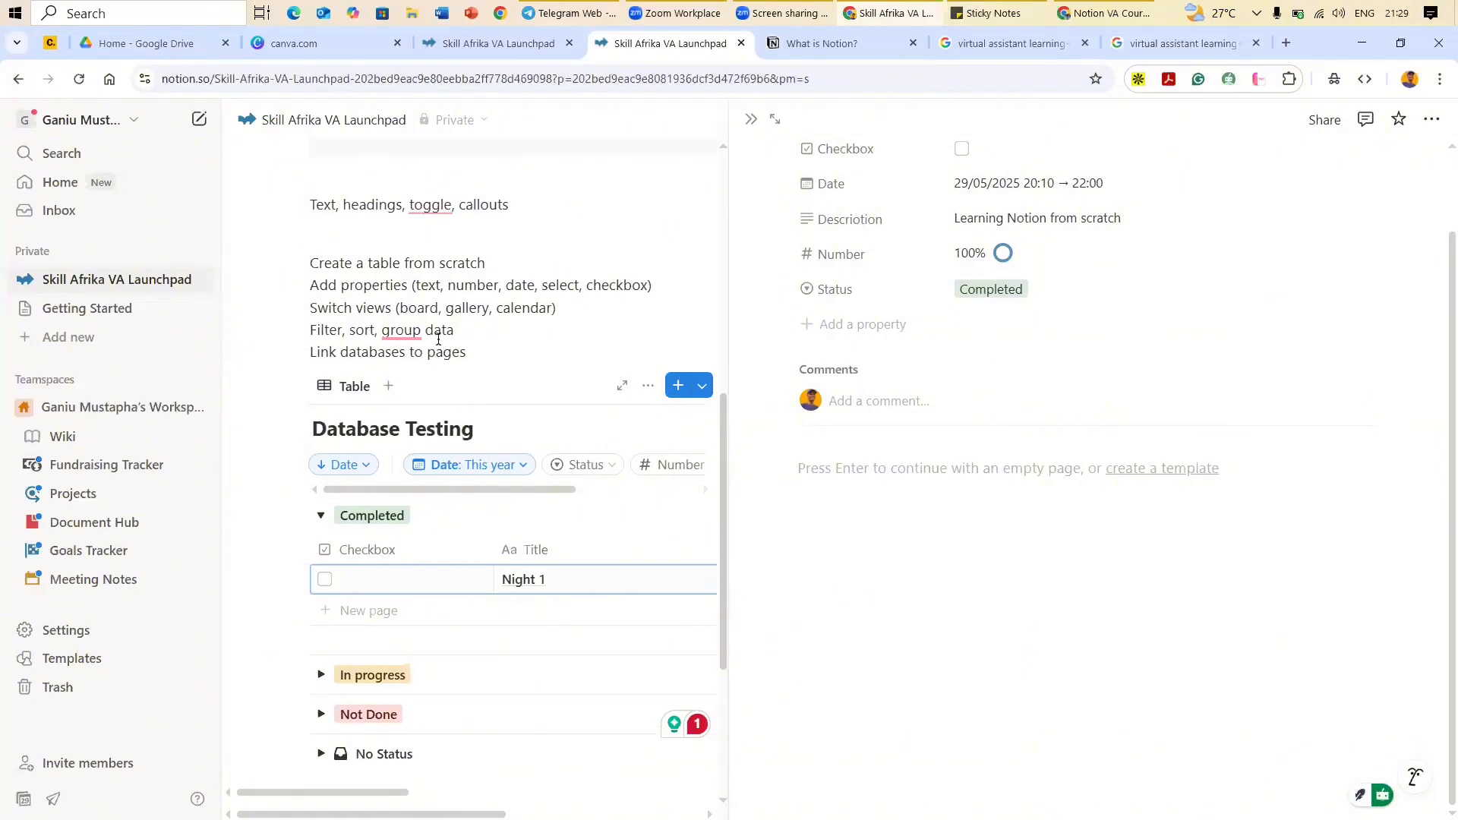
# Step: Compare the launchpad page and its database with the open Night 1 entry, and close the side peek
pyautogui.scroll(3, 396, 183)
pyautogui.scroll(4, 403, 304)
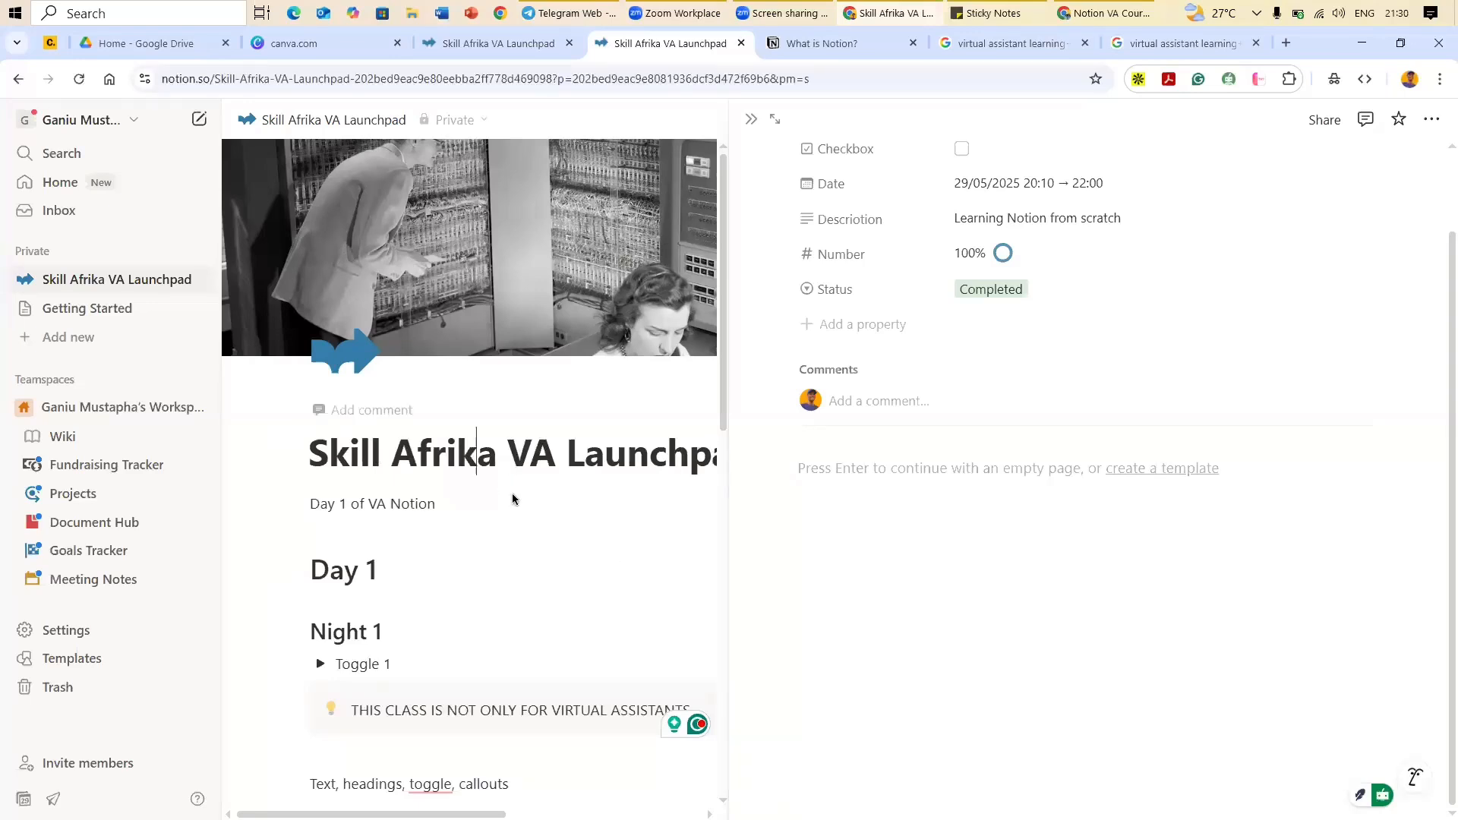
pyautogui.scroll(-10, 497, 417)
pyautogui.scroll(10, 525, 510)
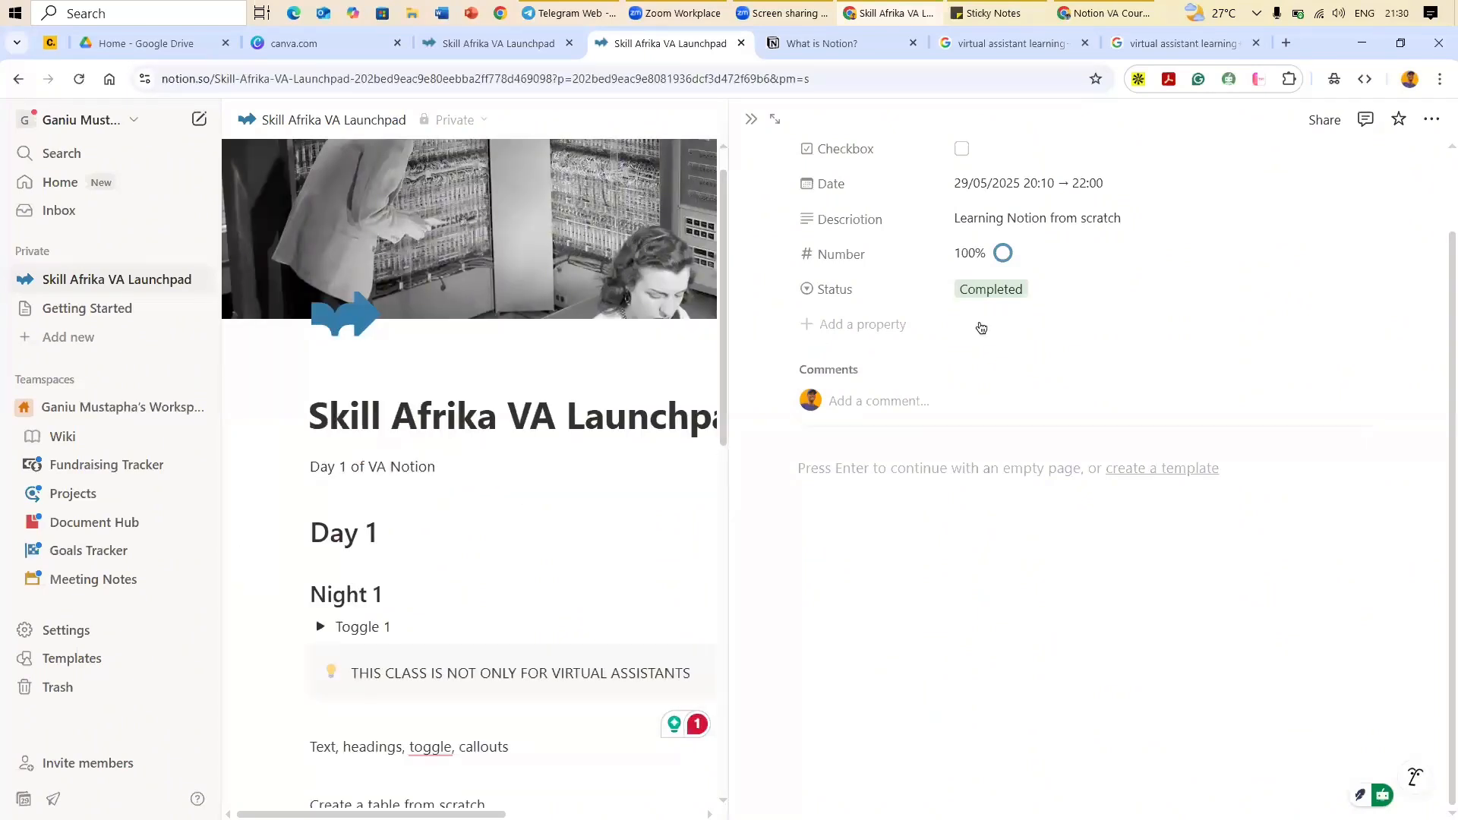
pyautogui.scroll(2, 1066, 244)
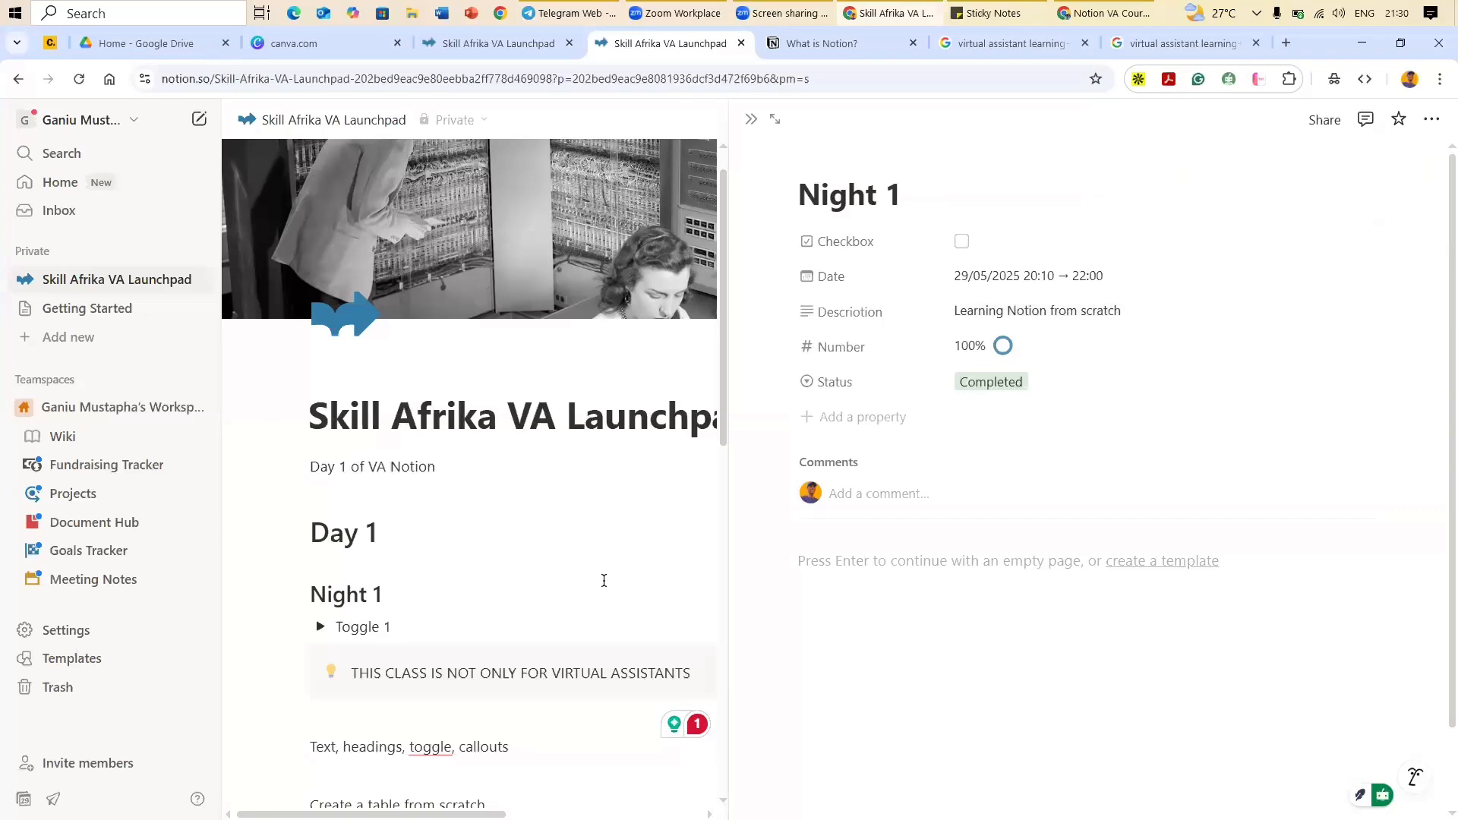
pyautogui.scroll(-10, 609, 571)
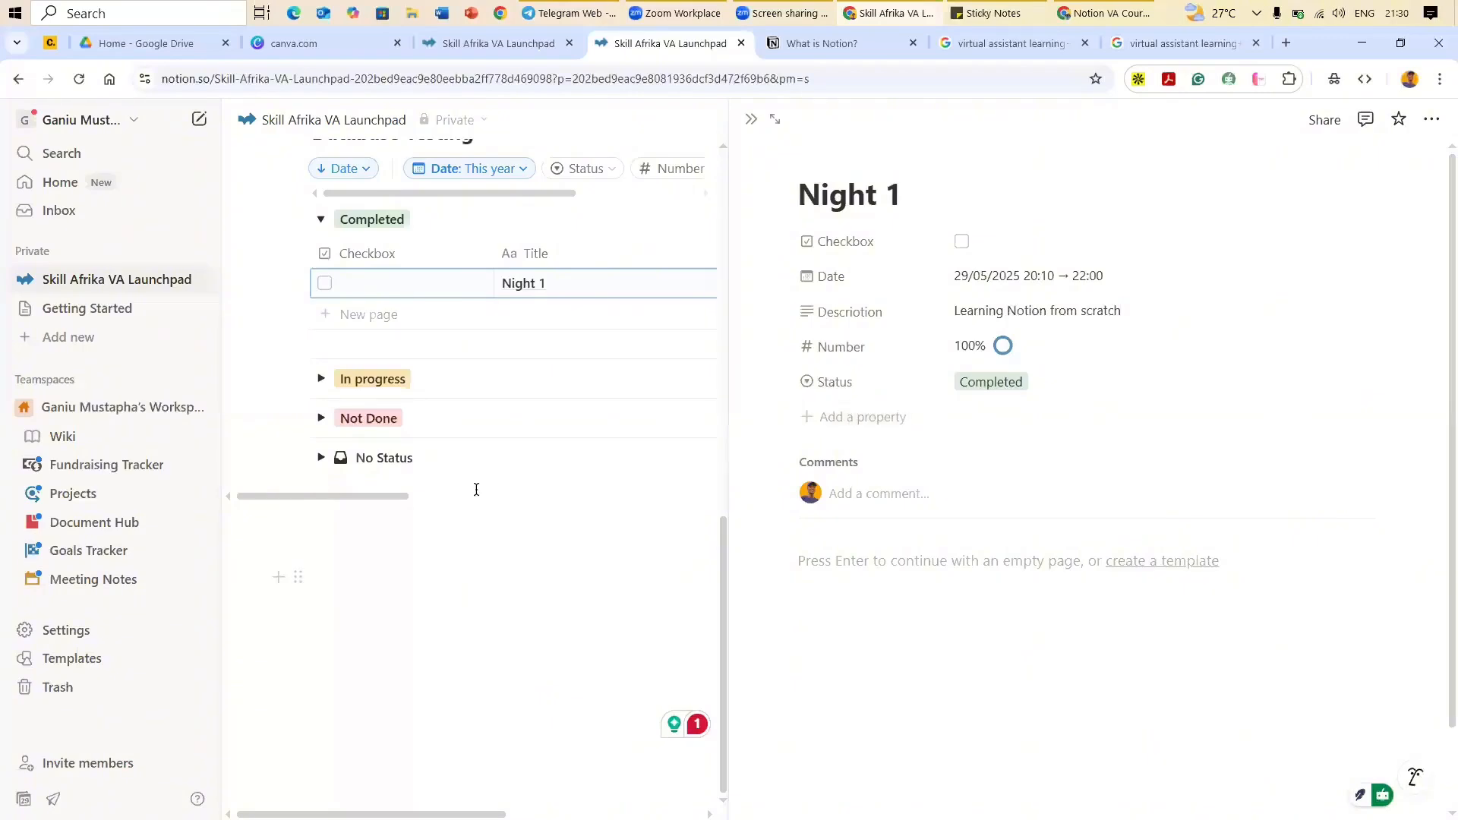
pyautogui.click(472, 628)
pyautogui.scroll(-12, 465, 603)
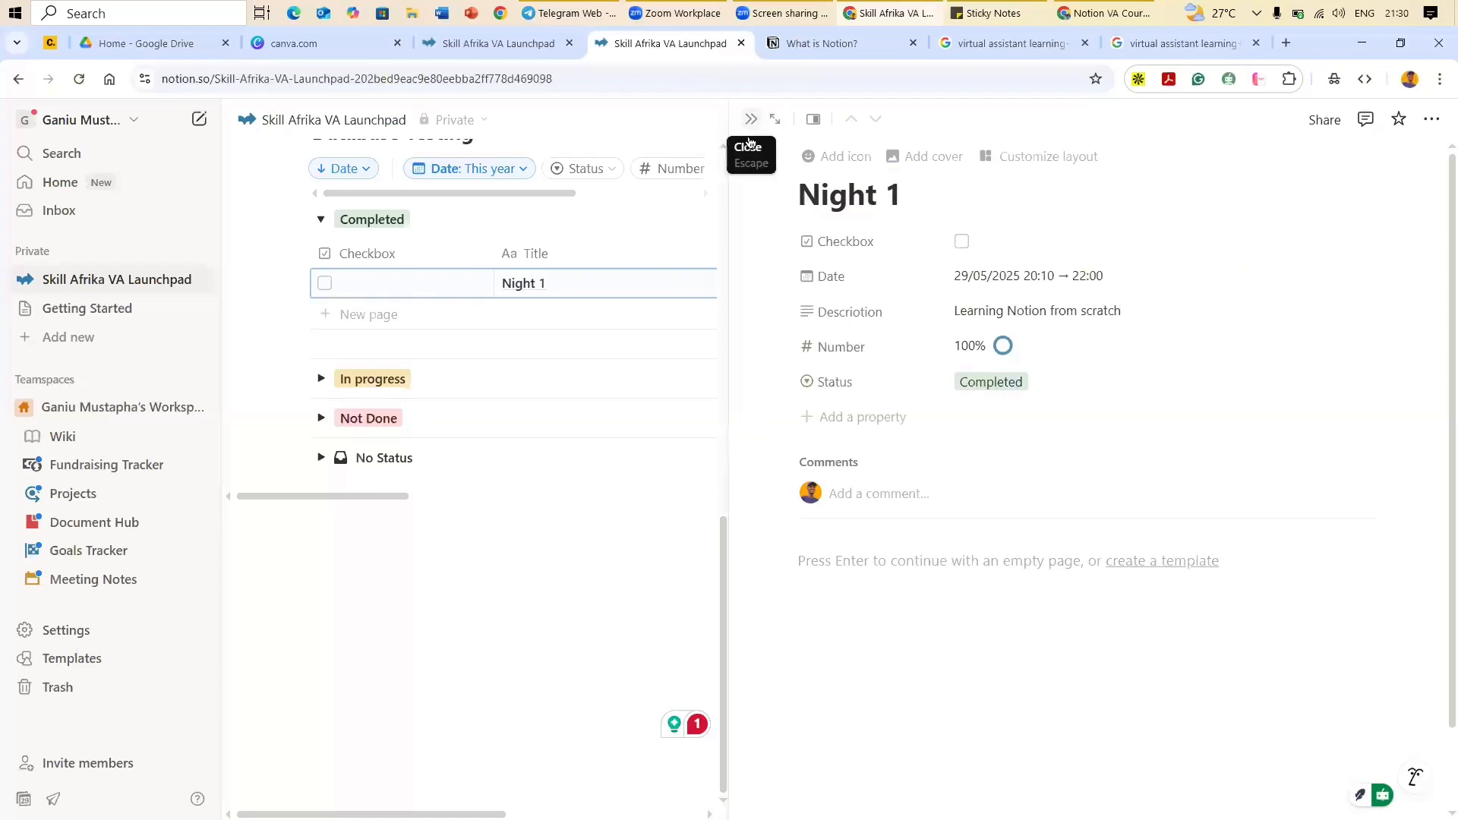
pyautogui.click(751, 120)
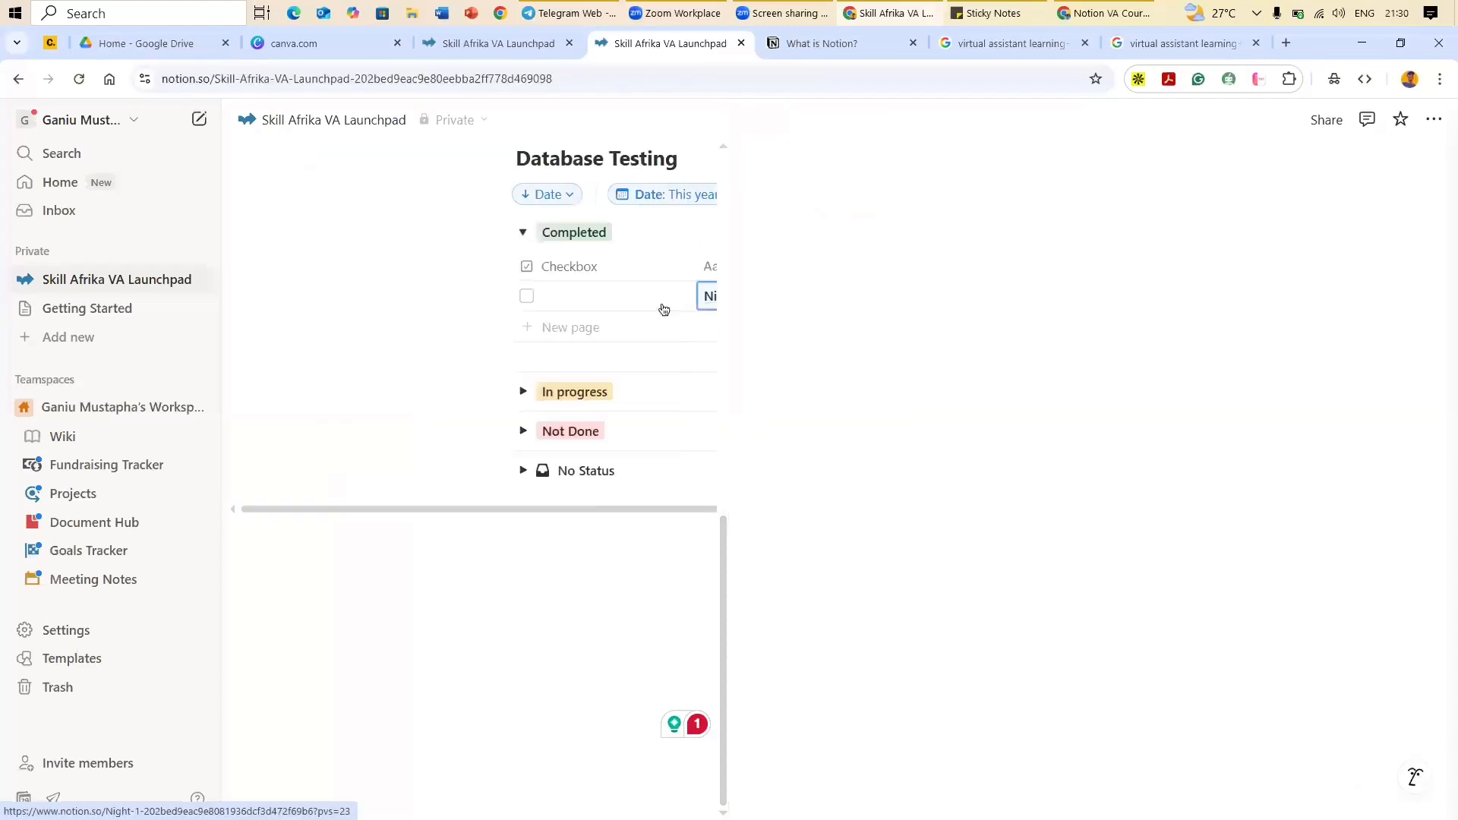
# Step: Browse the property types available for a new property in the Database Testing table without adding one
pyautogui.scroll(5, 766, 483)
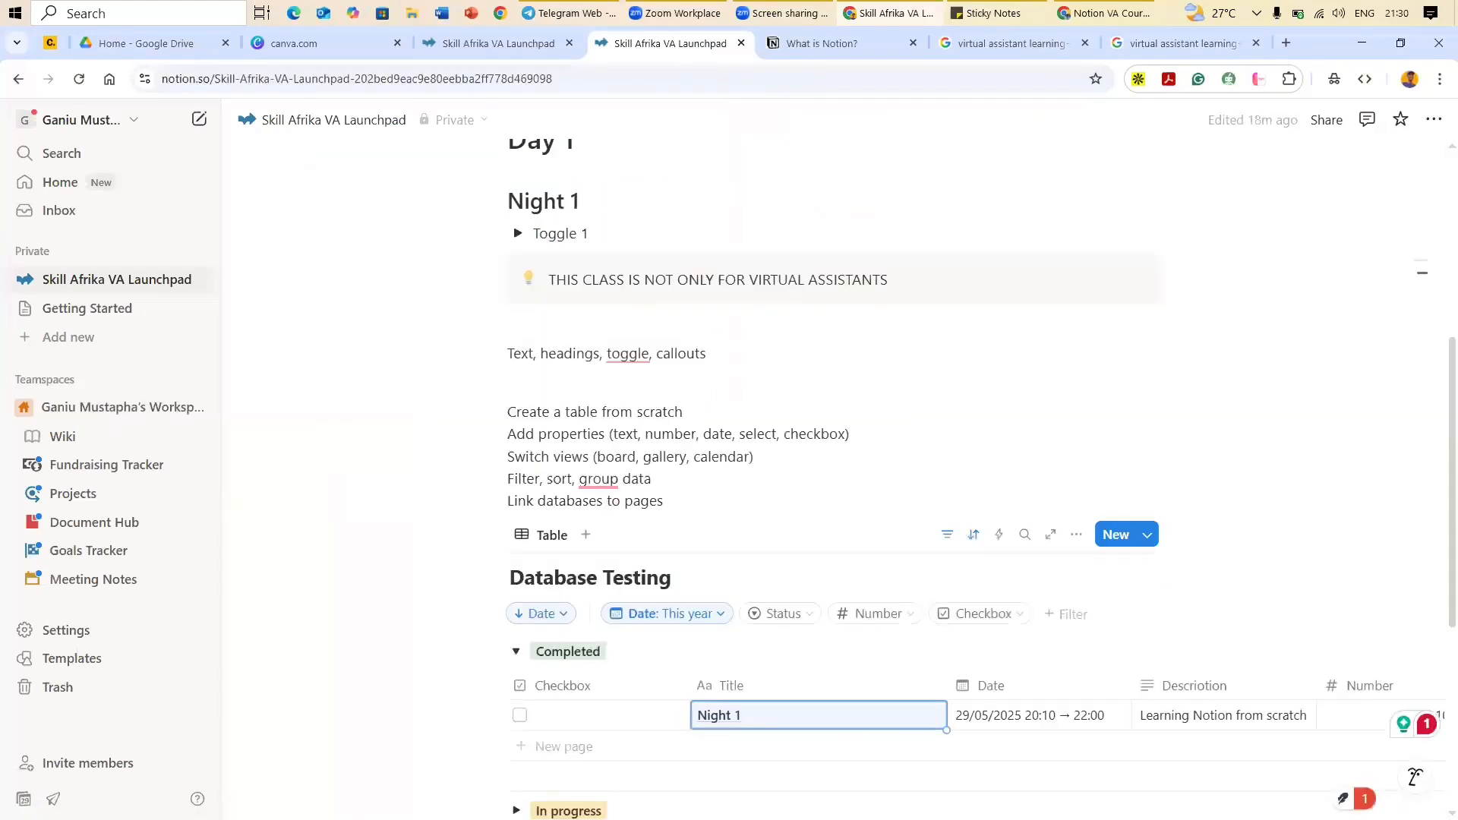
pyautogui.scroll(-5, 955, 548)
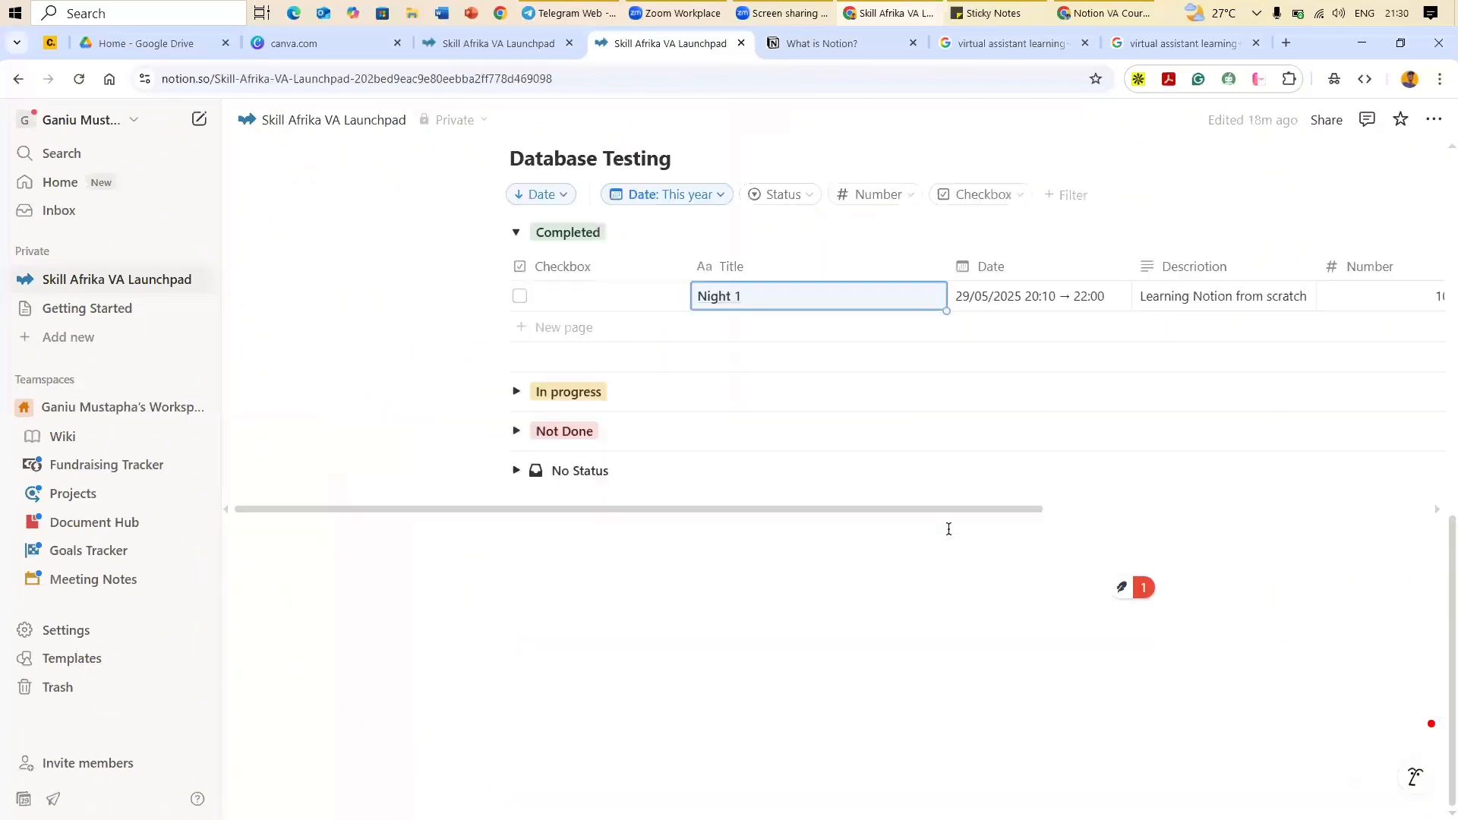
pyautogui.hscroll(5, 1244, 321)
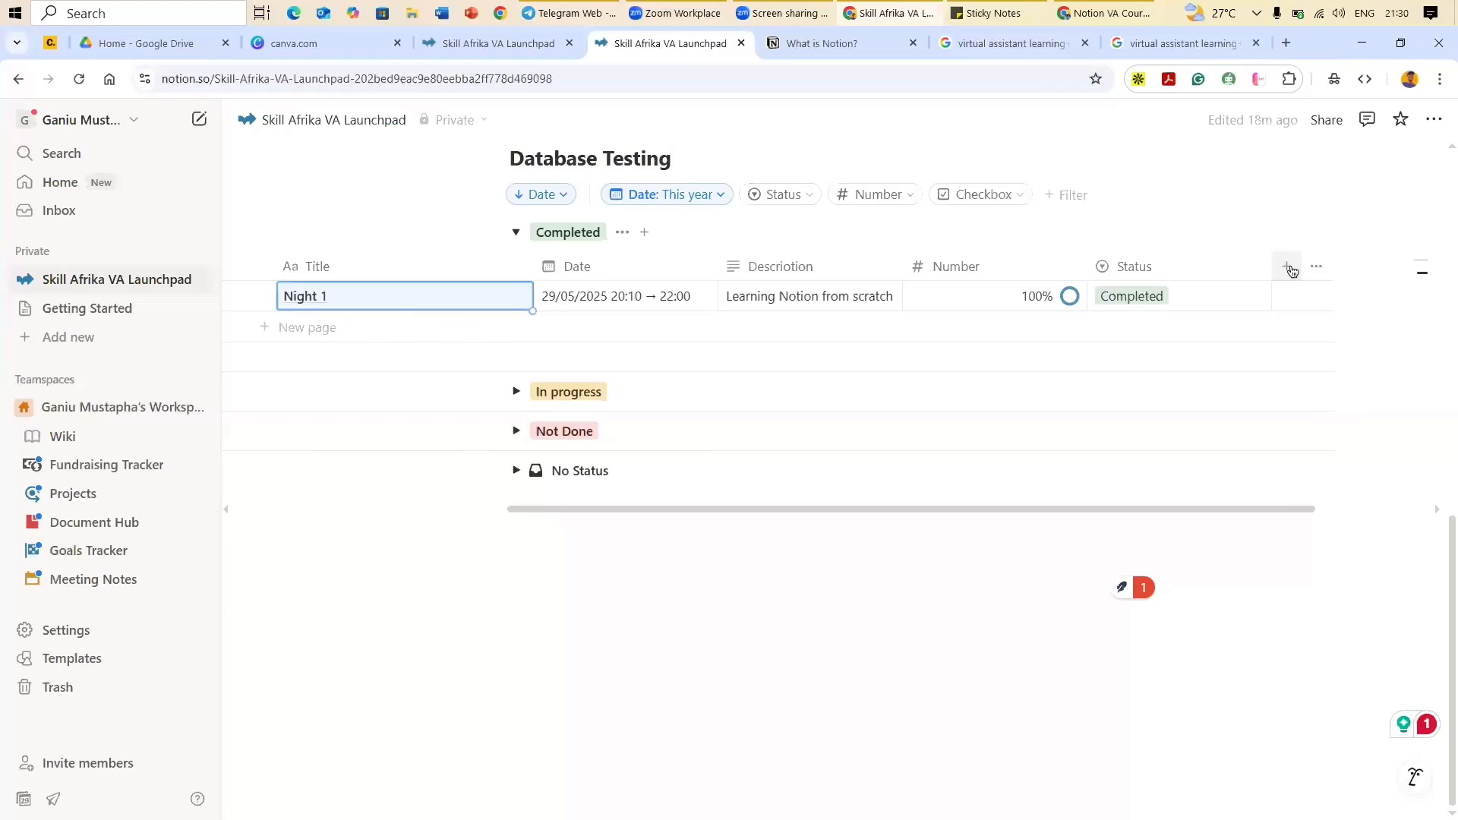
pyautogui.click(1288, 268)
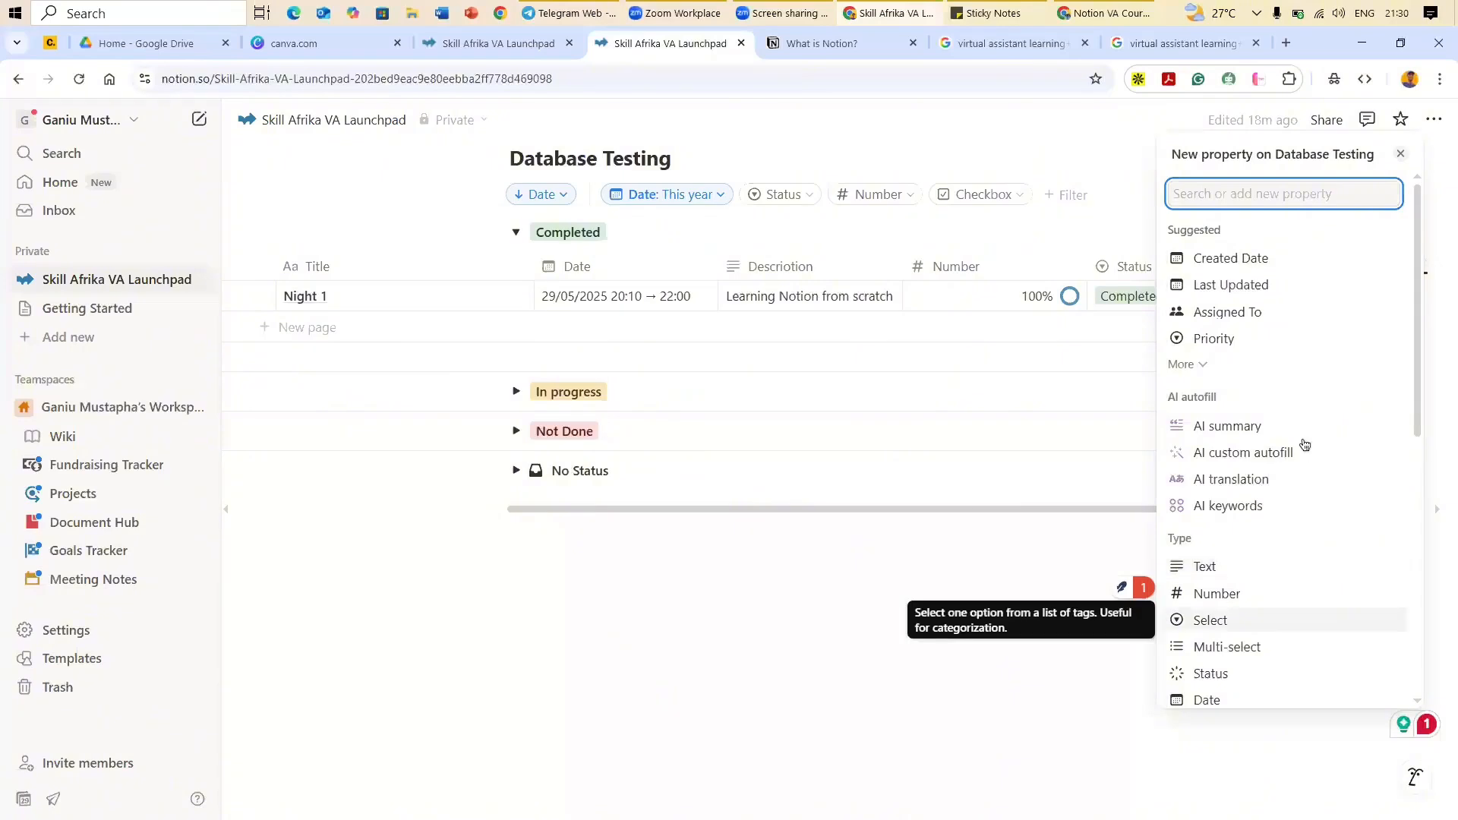
pyautogui.scroll(-7, 1283, 577)
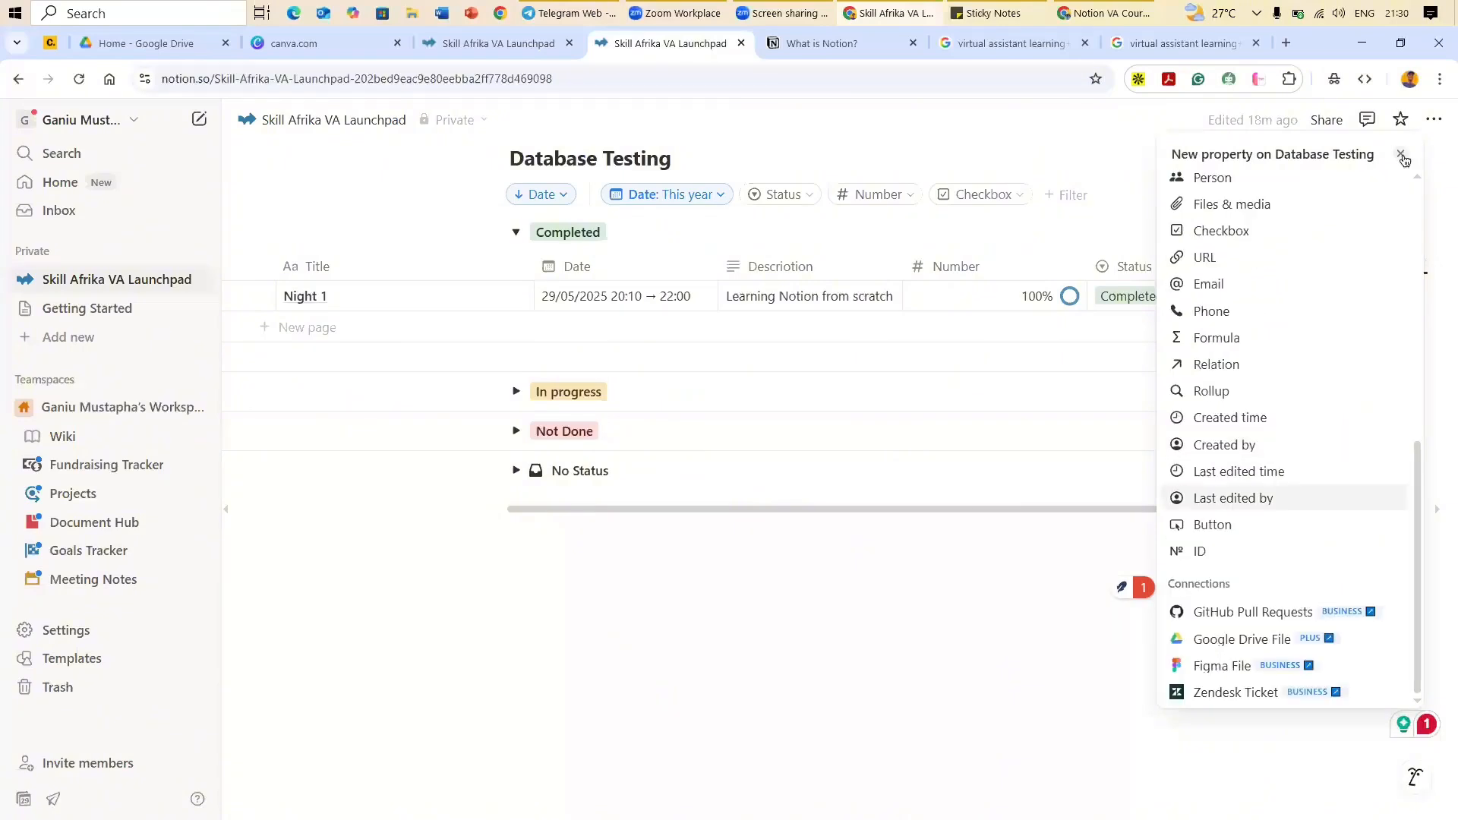
pyautogui.press('Escape')
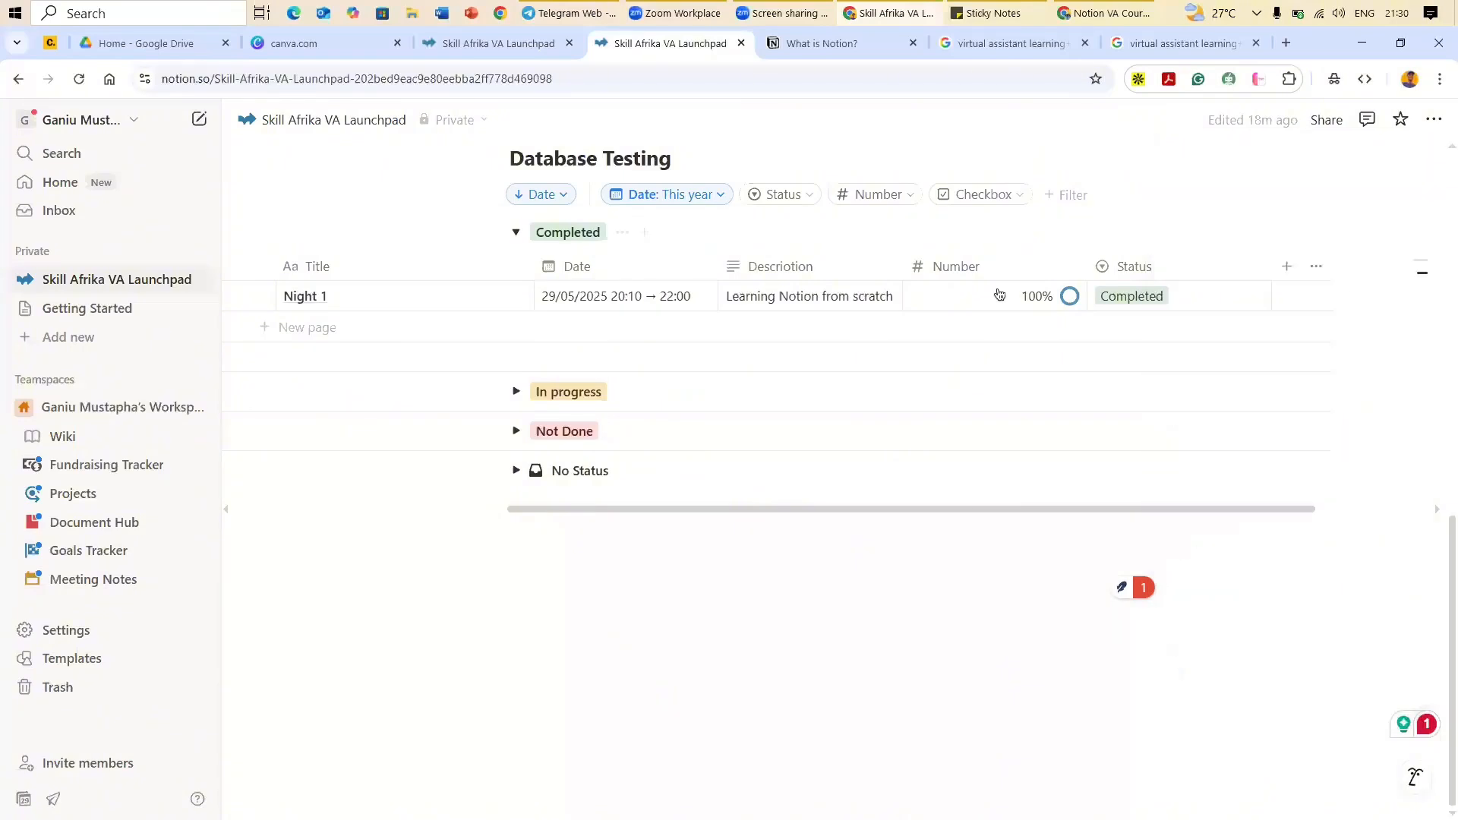
# Step: Open the Night 1 entry in side peek, view the start of the launchpad page beside it, and close the peek
pyautogui.click(510, 295)
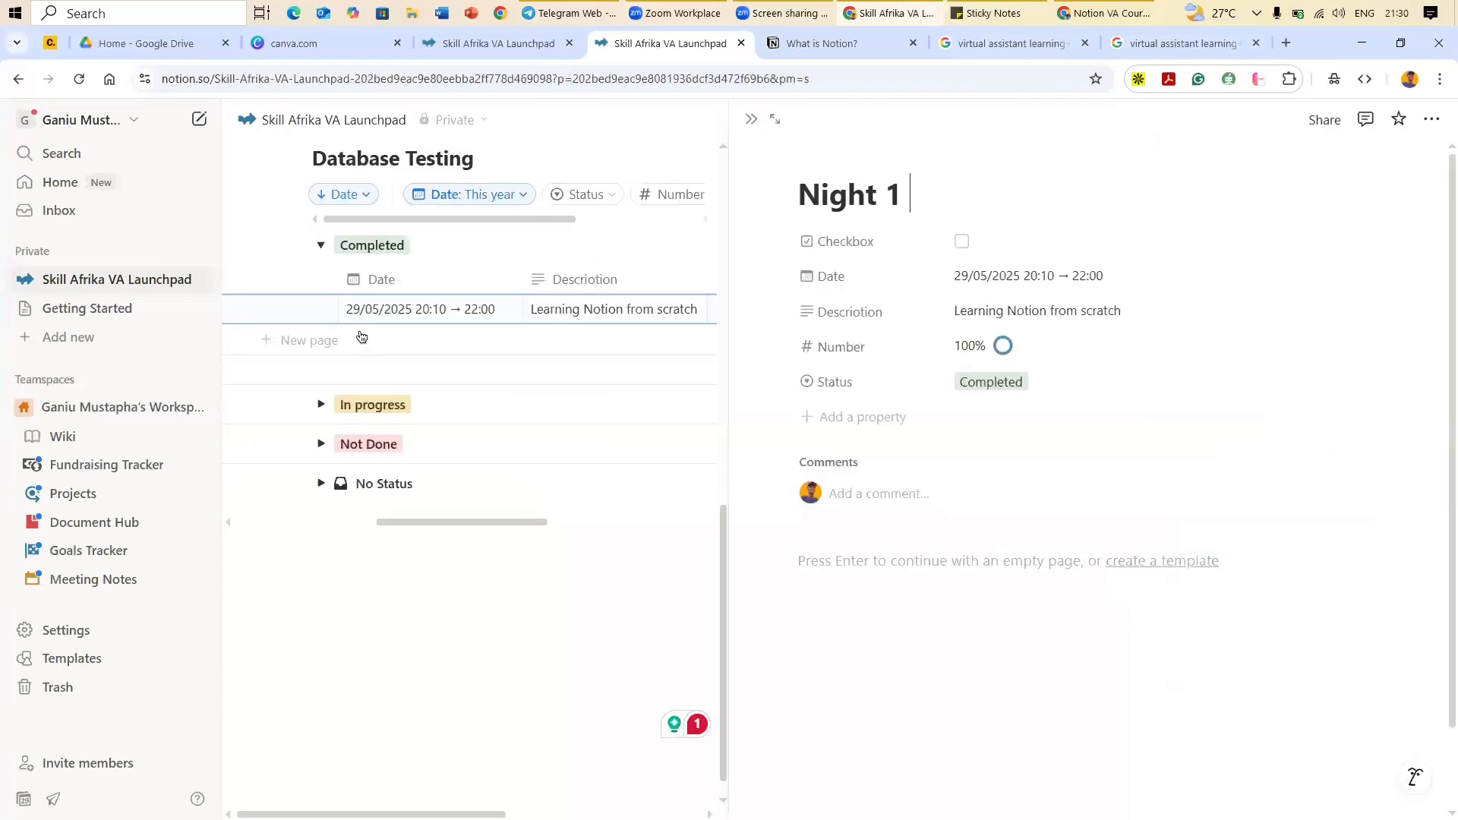
pyautogui.scroll(15, 453, 419)
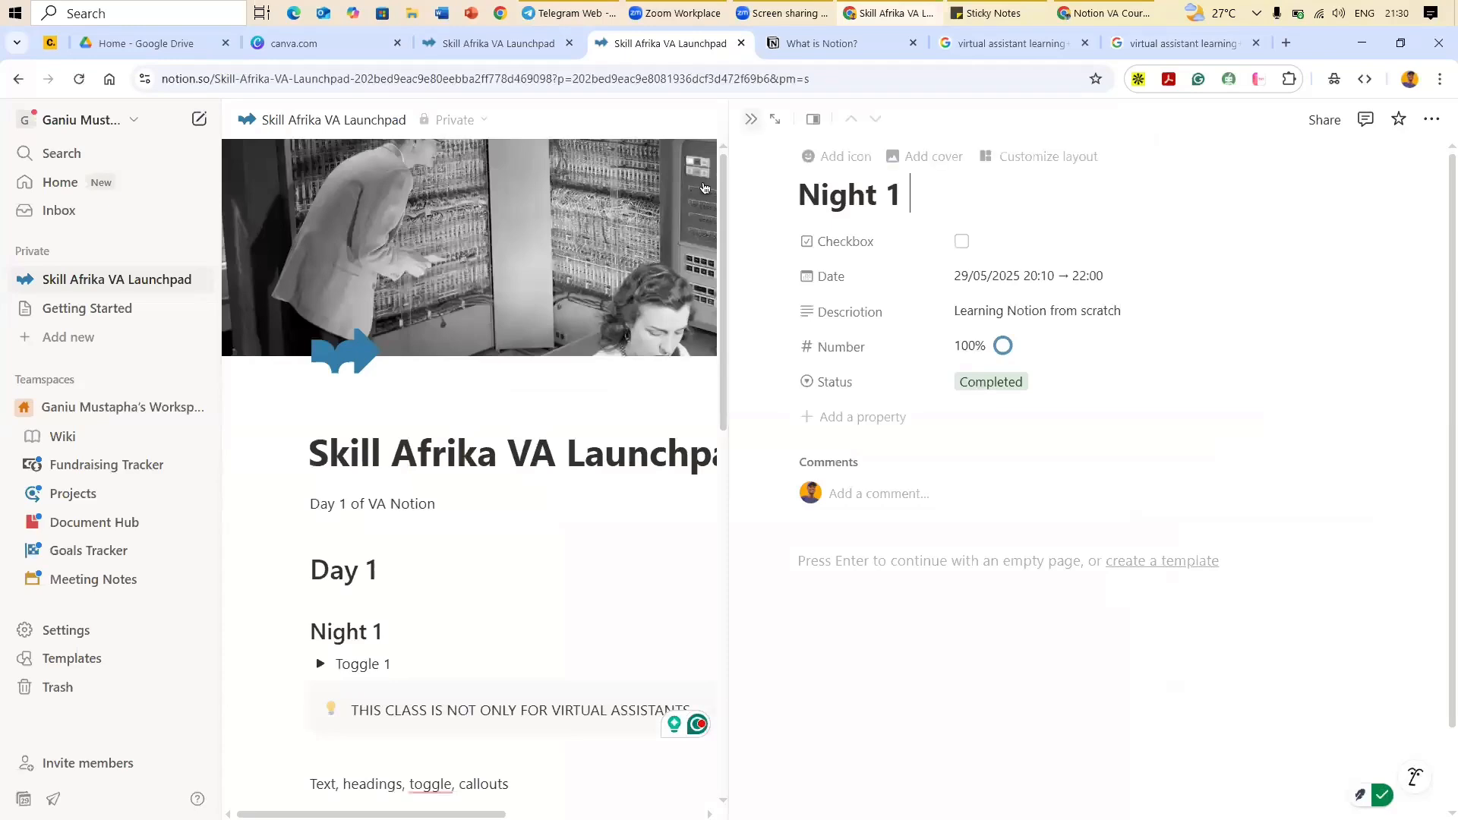
pyautogui.click(532, 405)
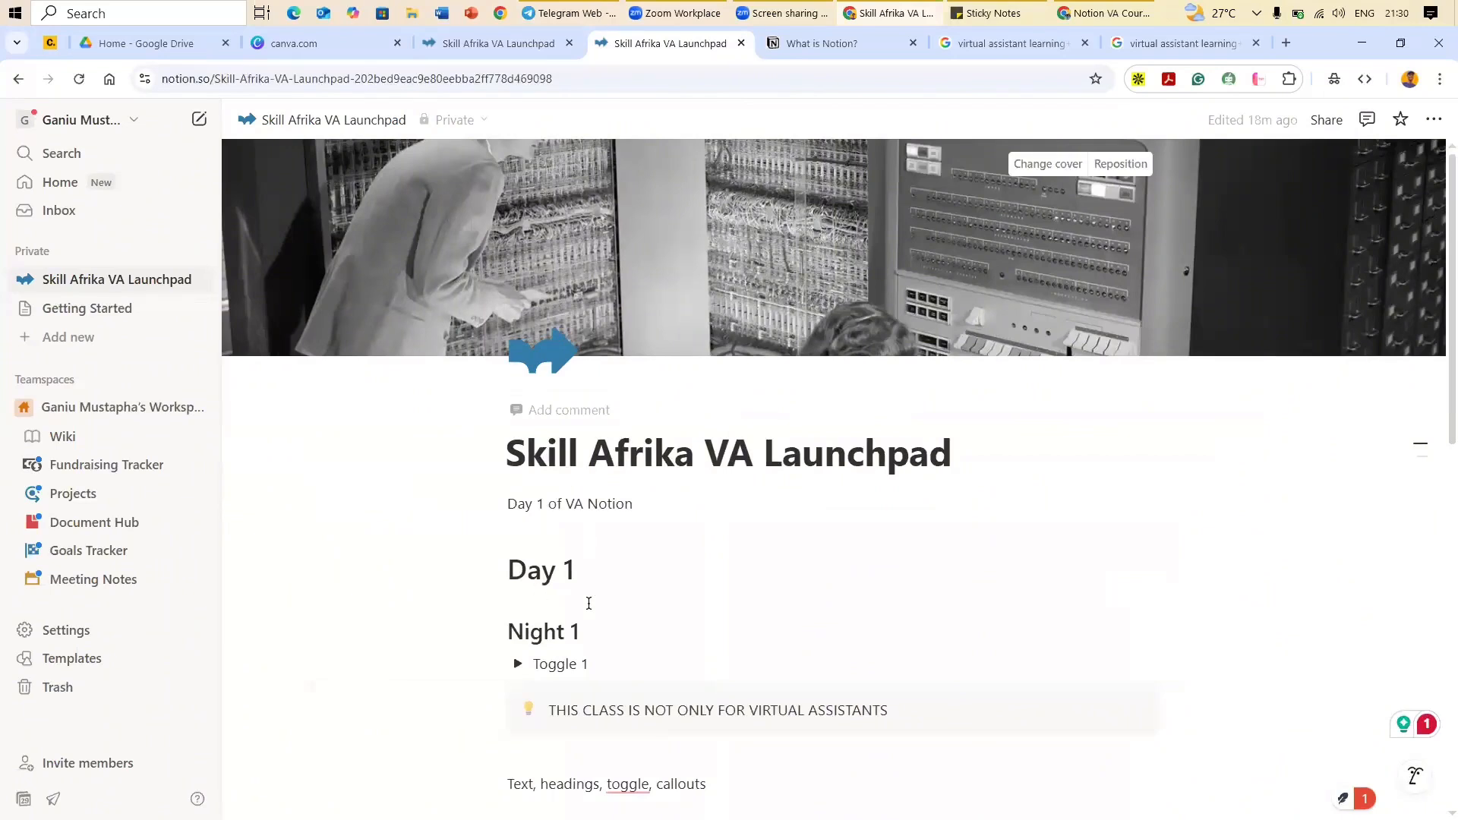
# Step: Reopen the Night 1 entry in side peek and expand the In progress group in the Database Testing table
pyautogui.scroll(-1, 546, 562)
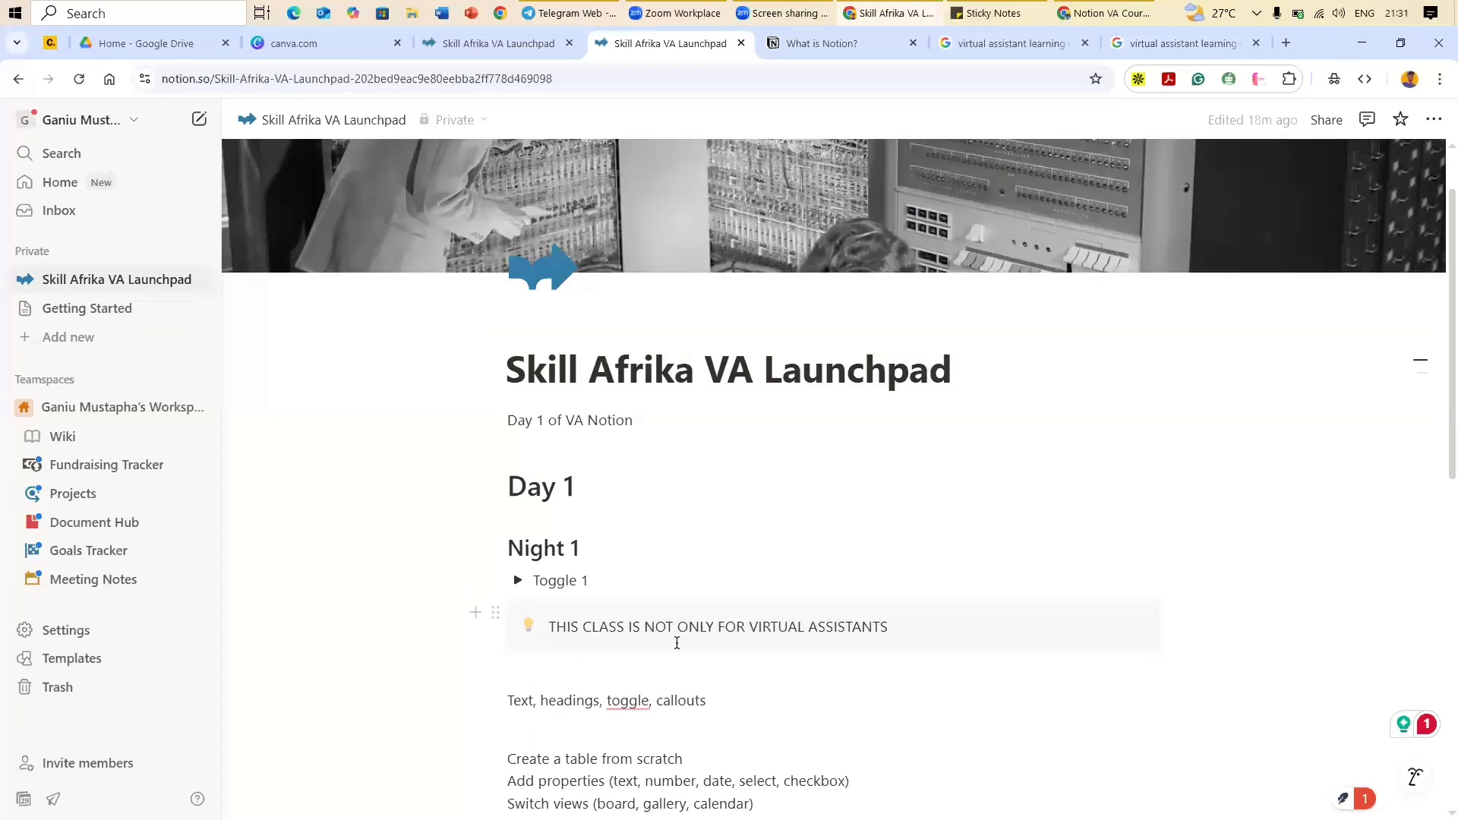
pyautogui.scroll(-6, 606, 292)
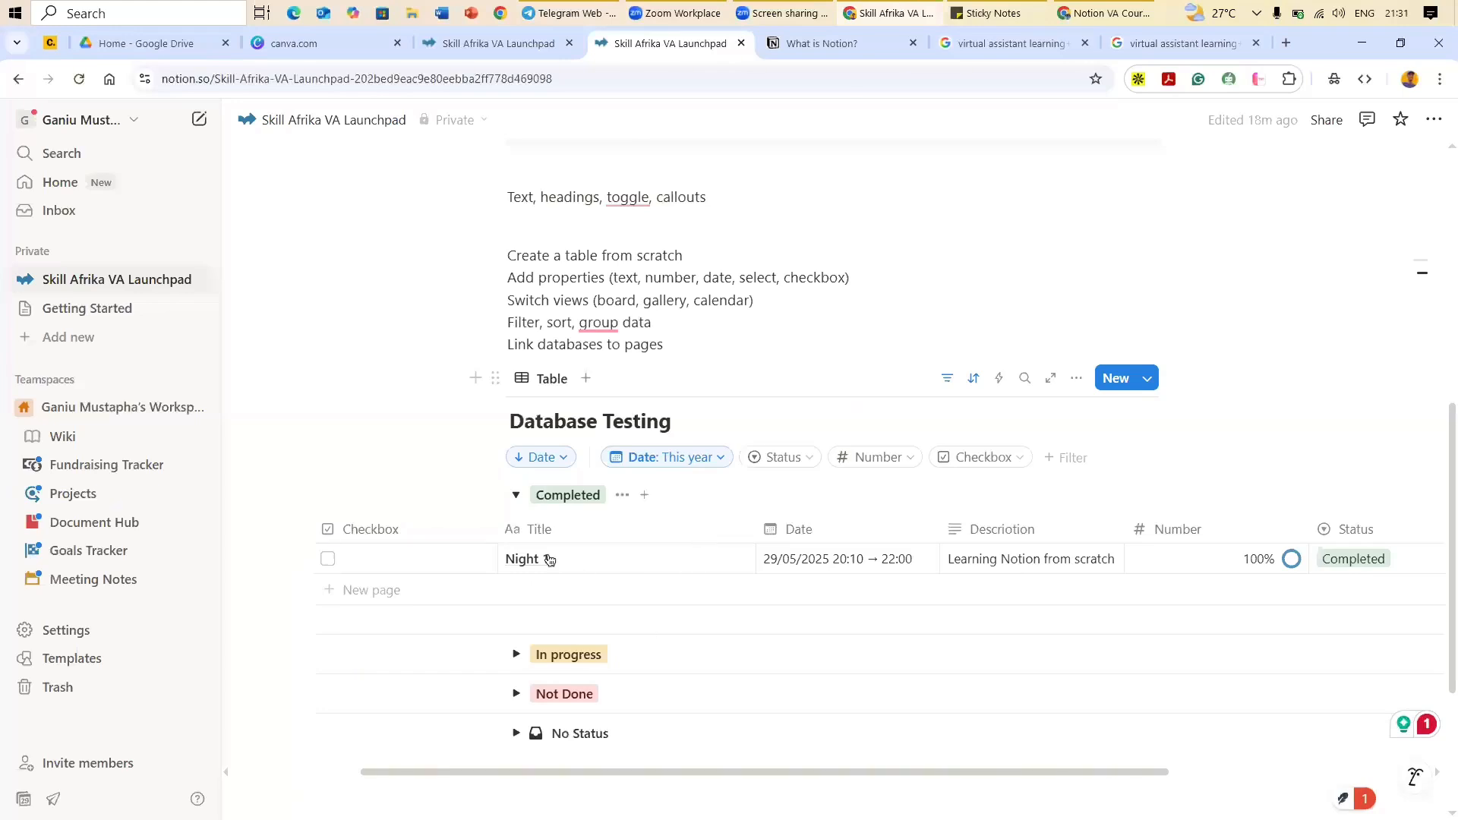
pyautogui.moveTo(704, 565)
pyautogui.click(706, 560)
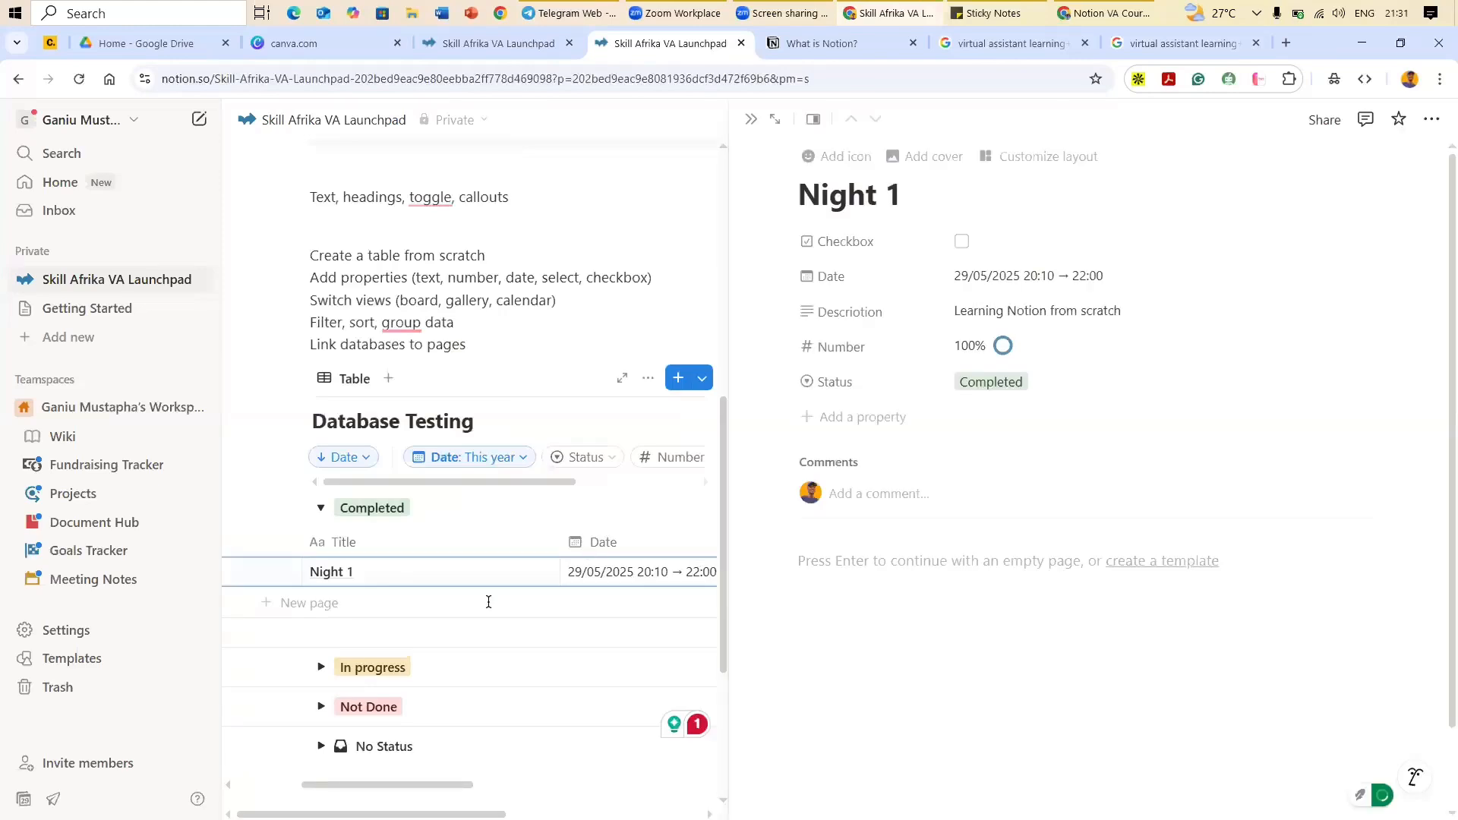
pyautogui.click(320, 668)
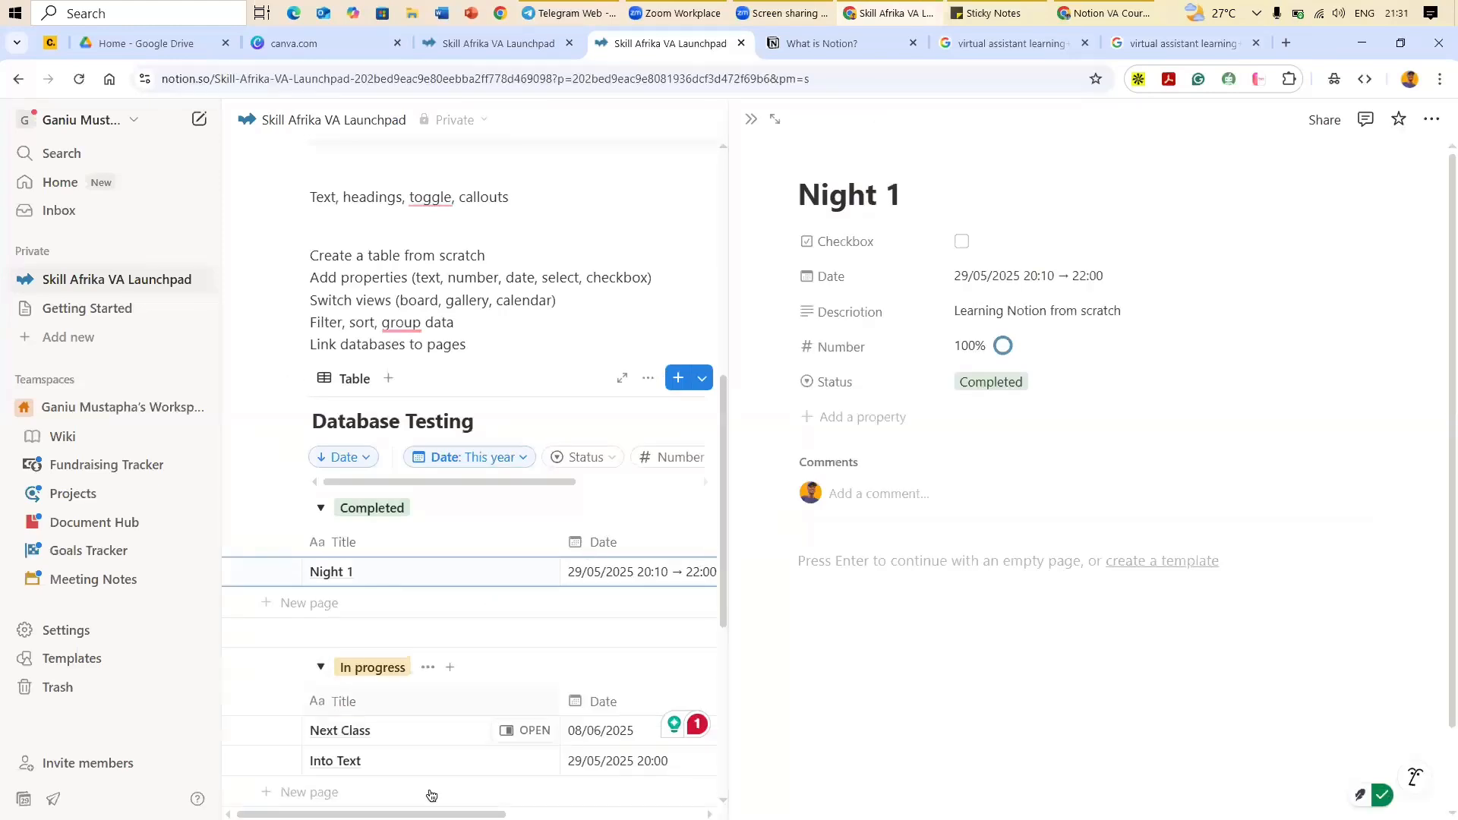
pyautogui.hscroll(1, 479, 778)
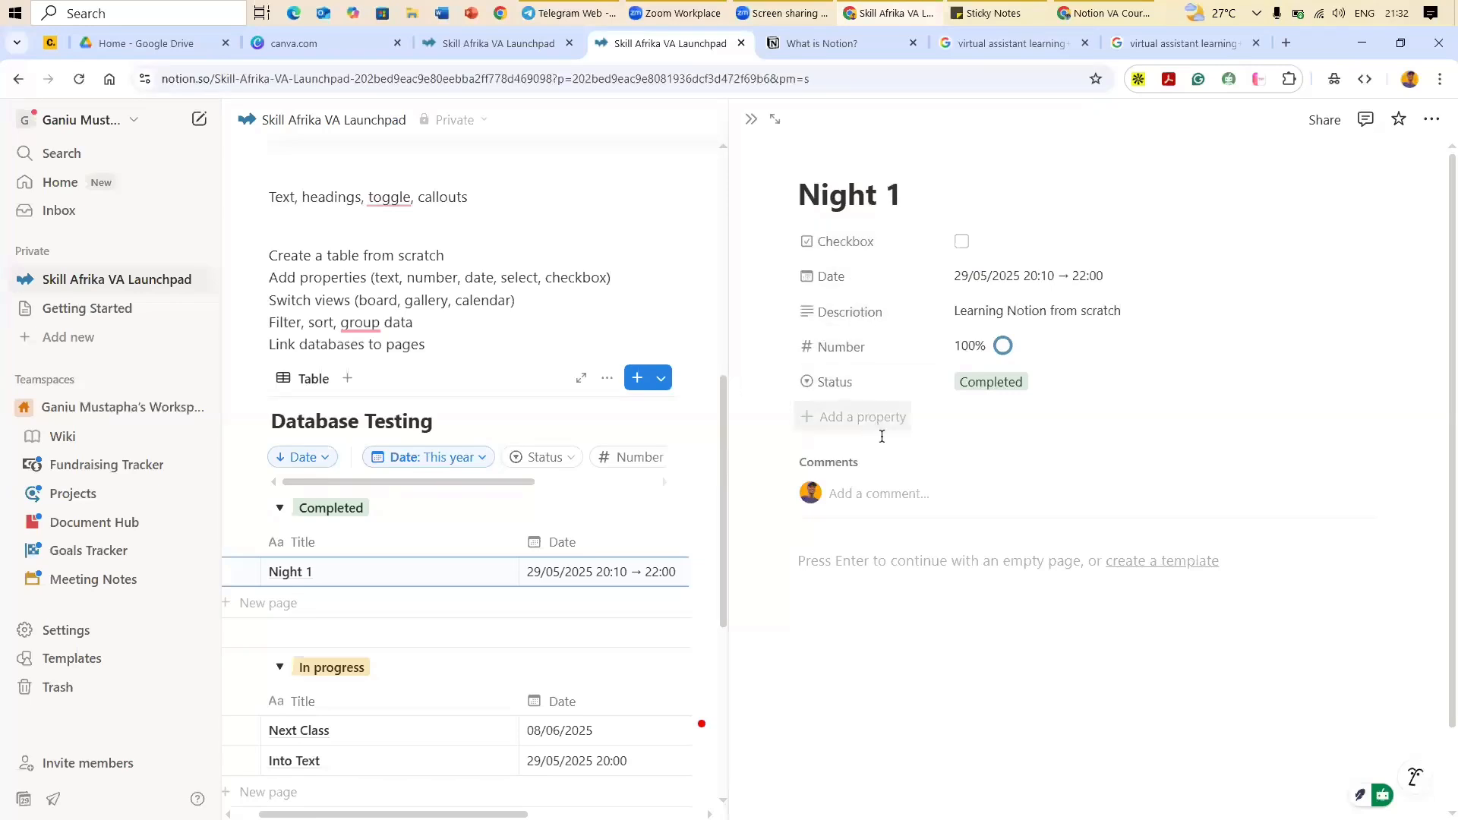
# Step: Start the Night 1 entry's body as an empty page and close its side peek
pyautogui.click(876, 562)
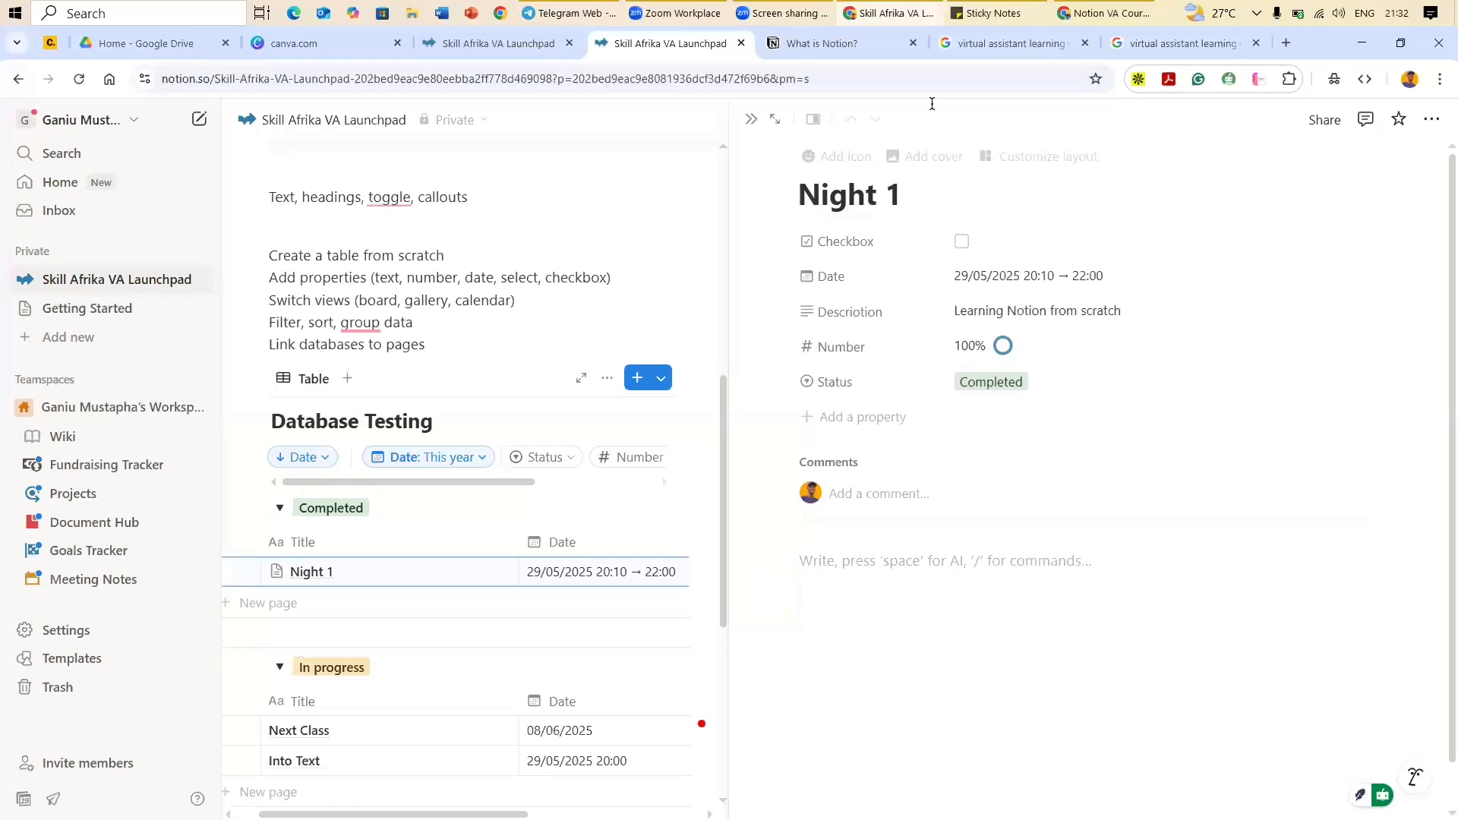
pyautogui.click(1347, 638)
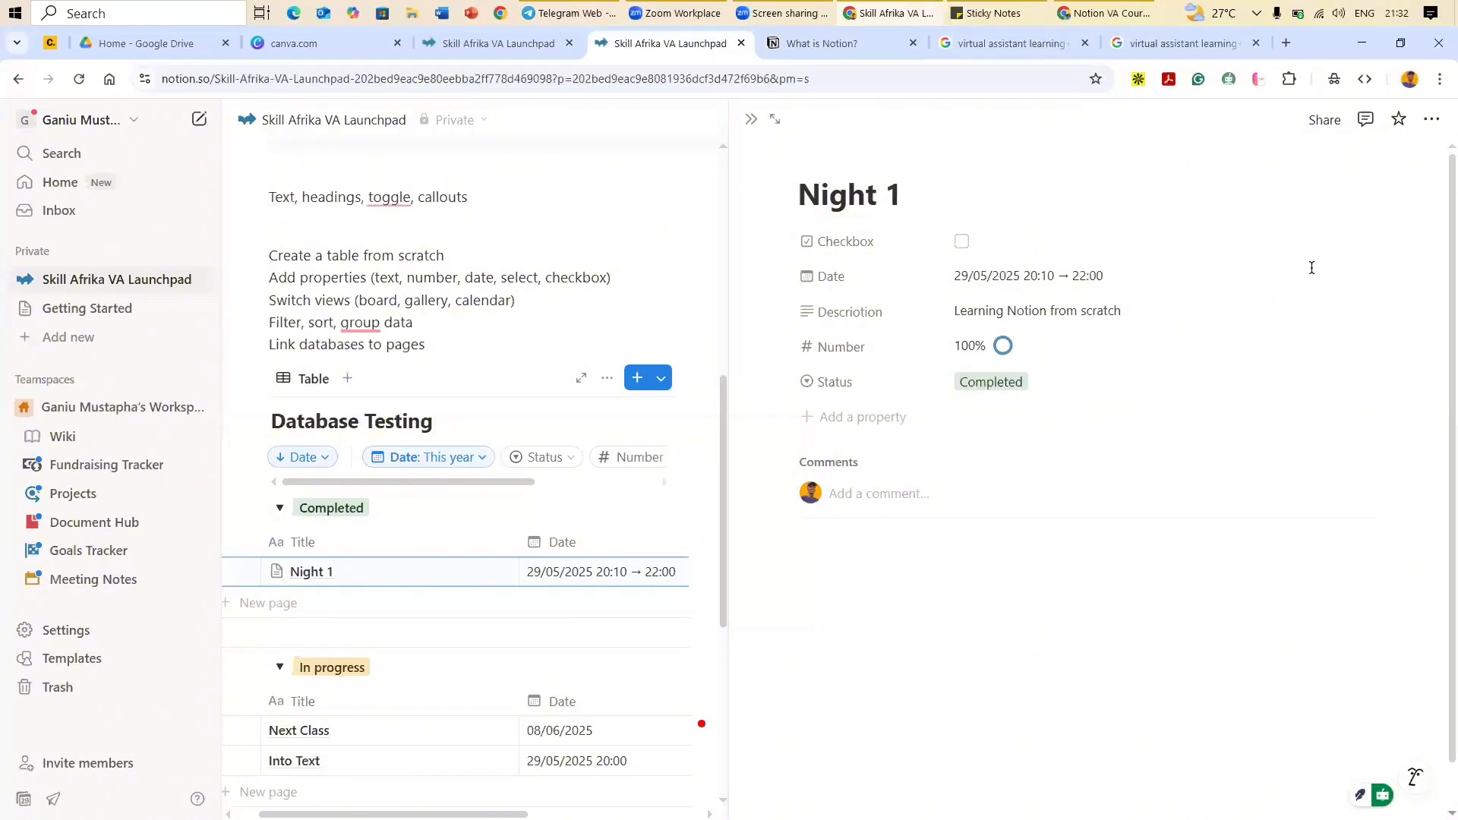
pyautogui.scroll(1, 387, 328)
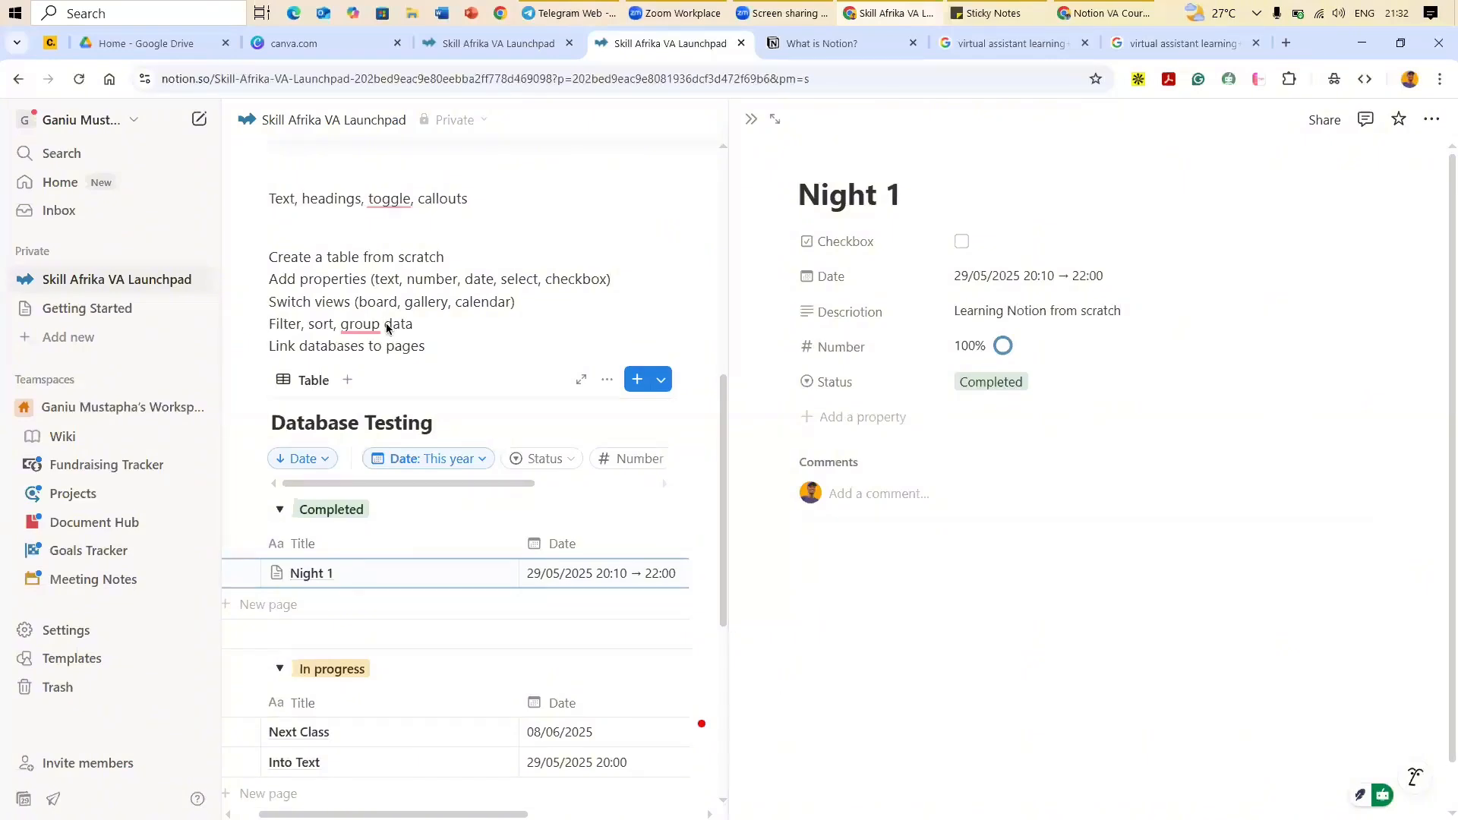
pyautogui.scroll(8, 387, 328)
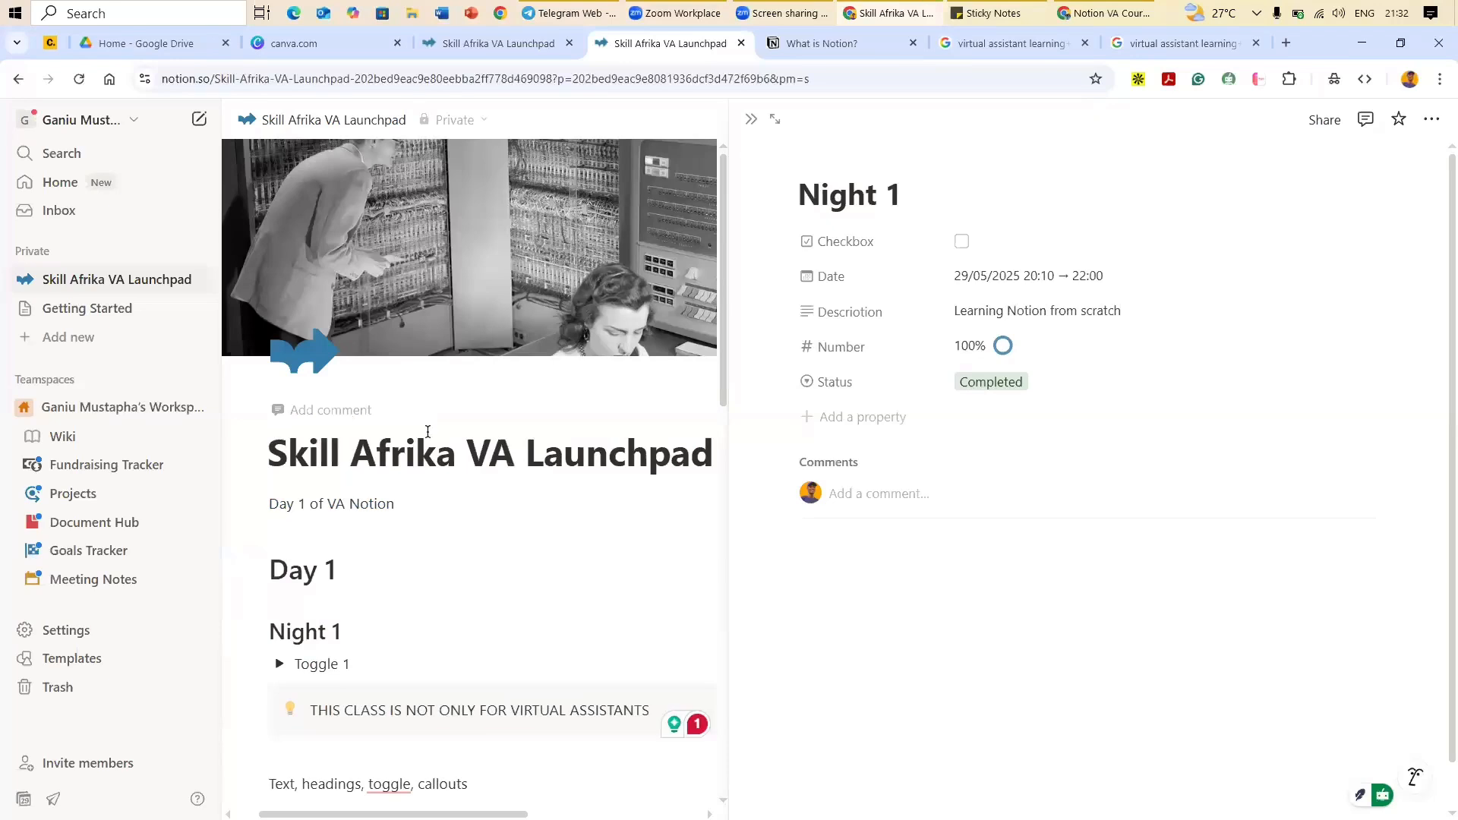
pyautogui.scroll(-3, 443, 368)
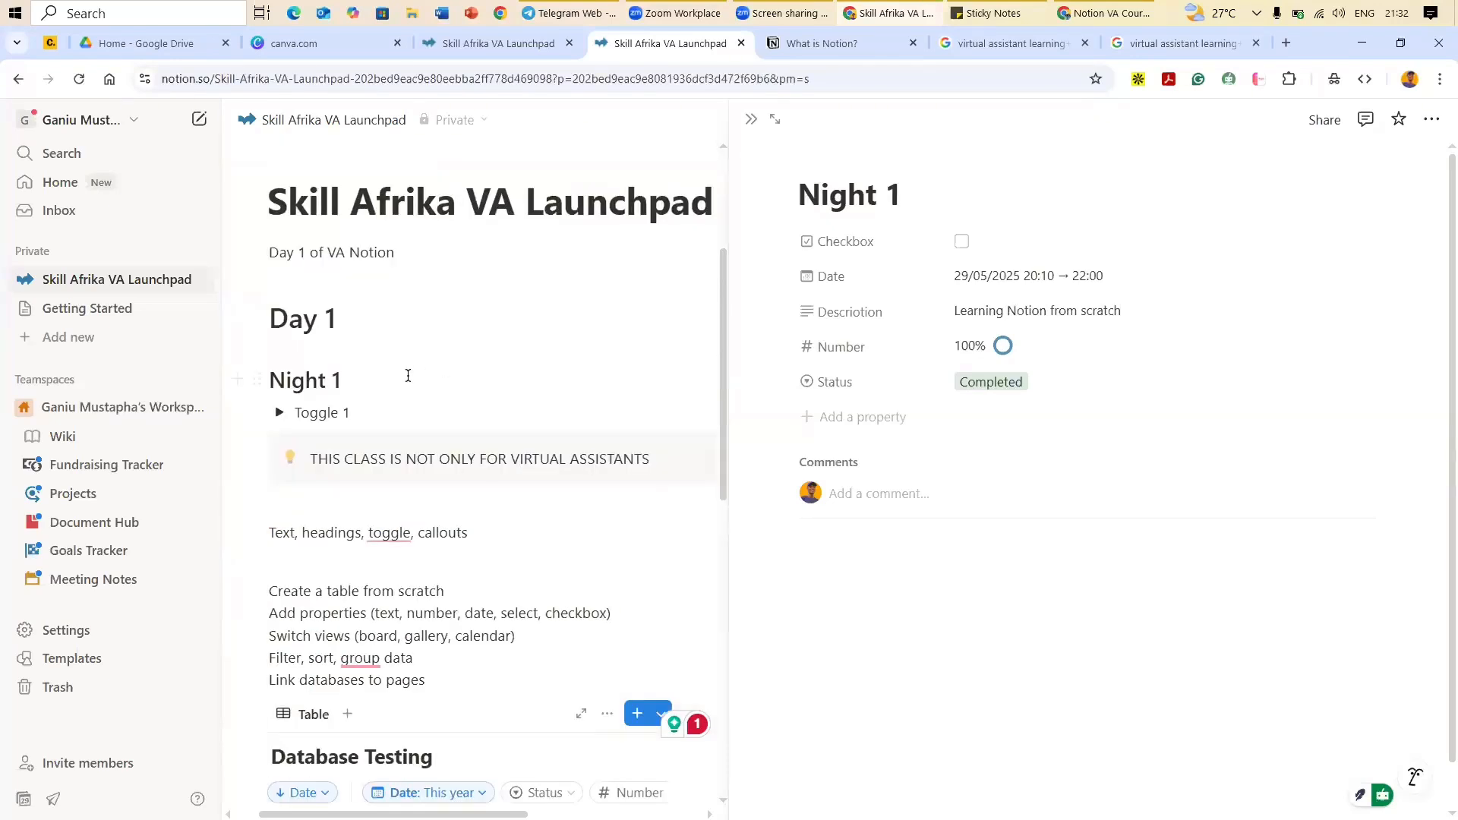
pyautogui.scroll(-4, 342, 437)
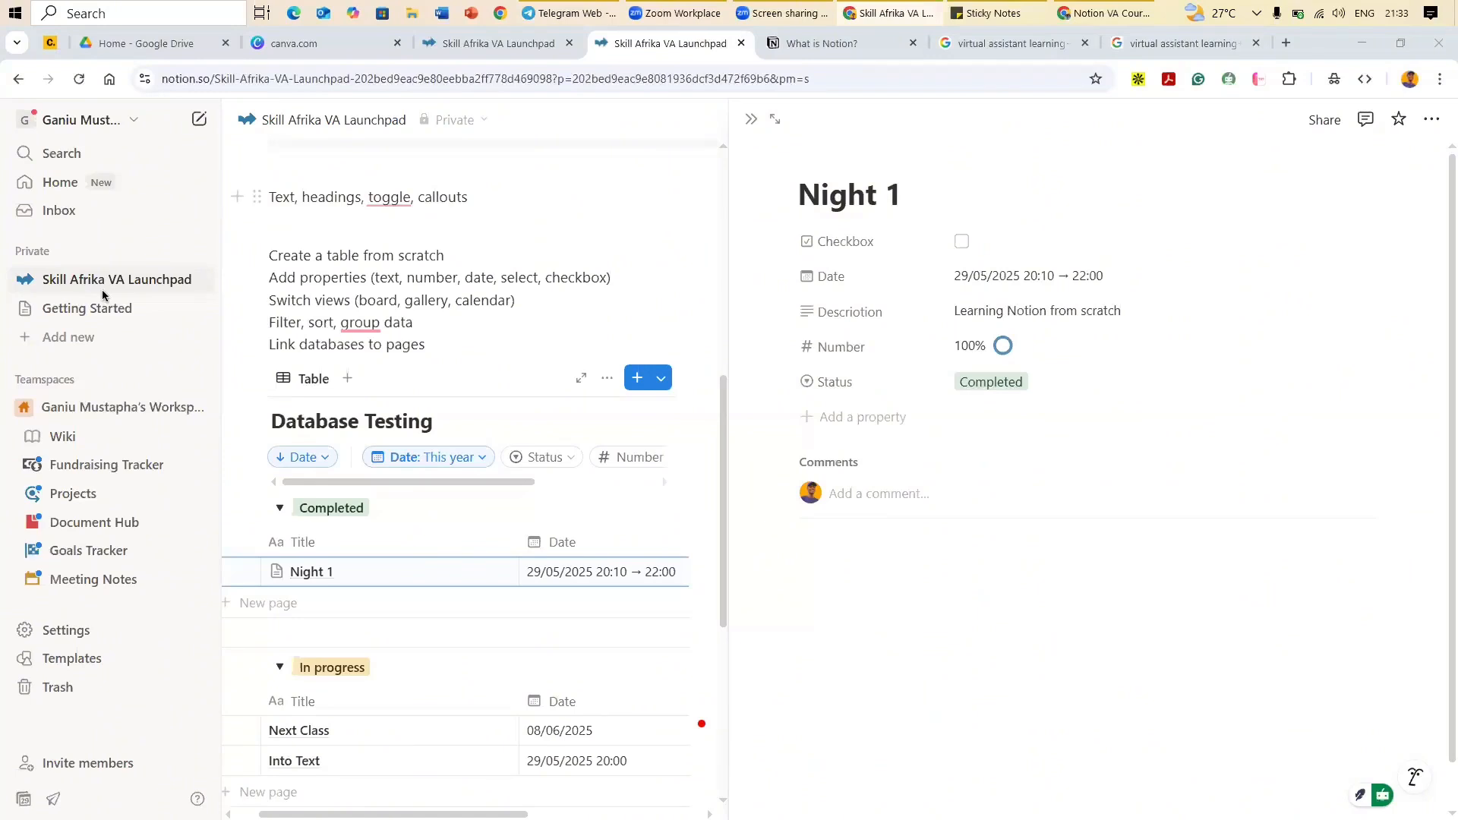
pyautogui.click(750, 122)
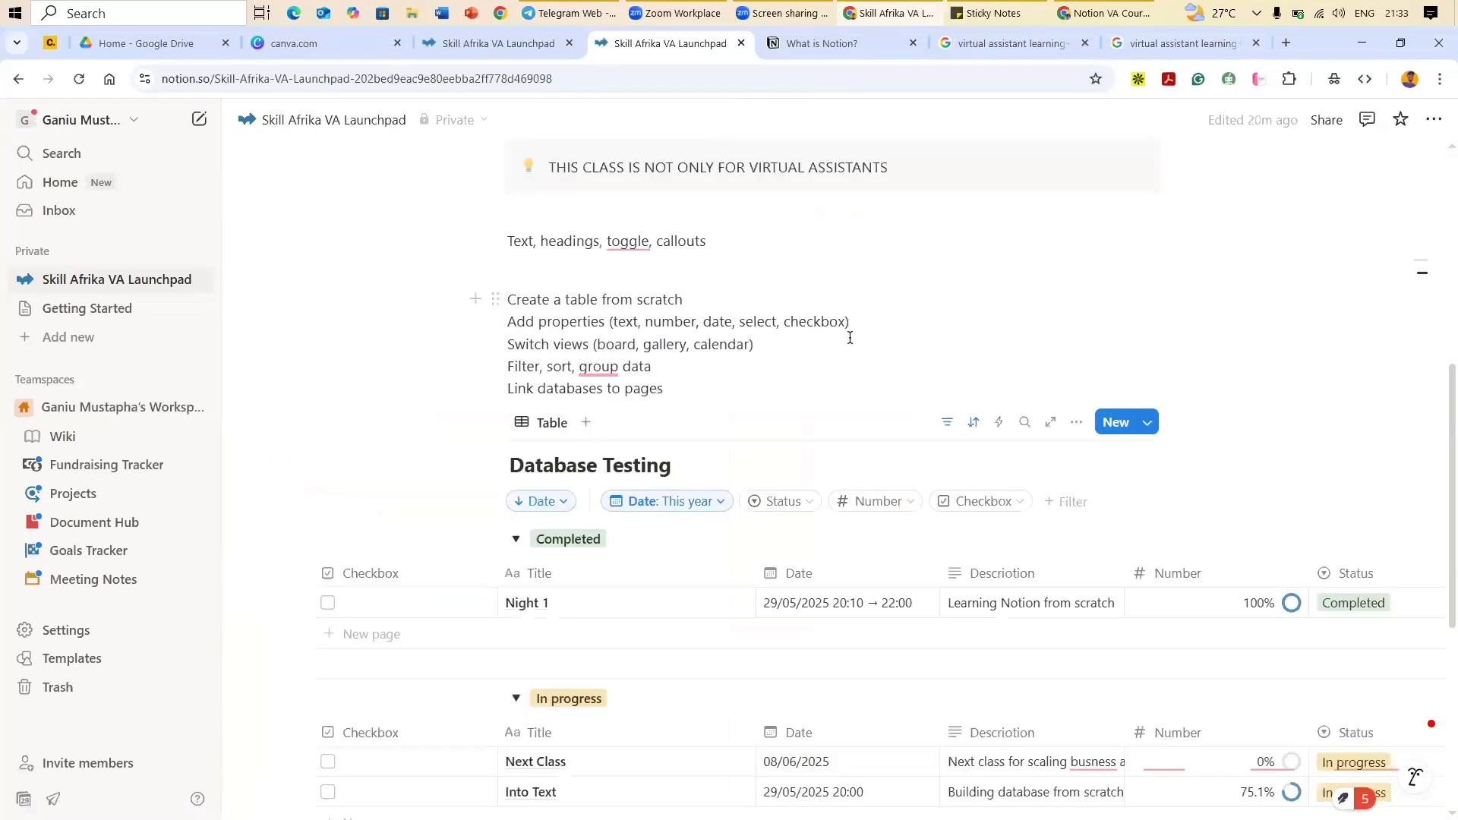
# Step: Review the launchpad page from its cover to the Database Testing table, including the table's columns and expanded groups
pyautogui.scroll(-4, 812, 295)
pyautogui.scroll(6, 682, 359)
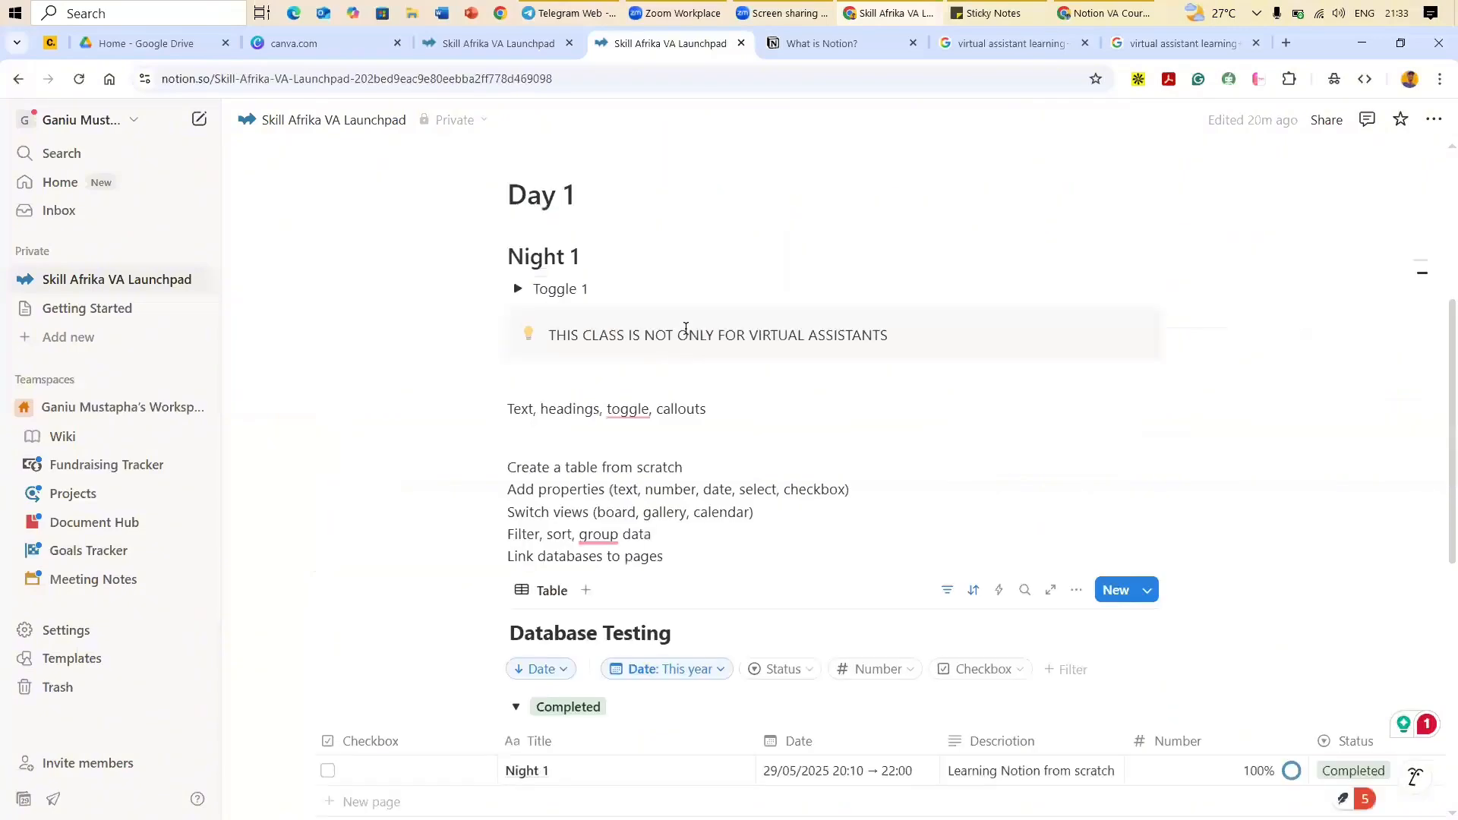
pyautogui.scroll(5, 618, 384)
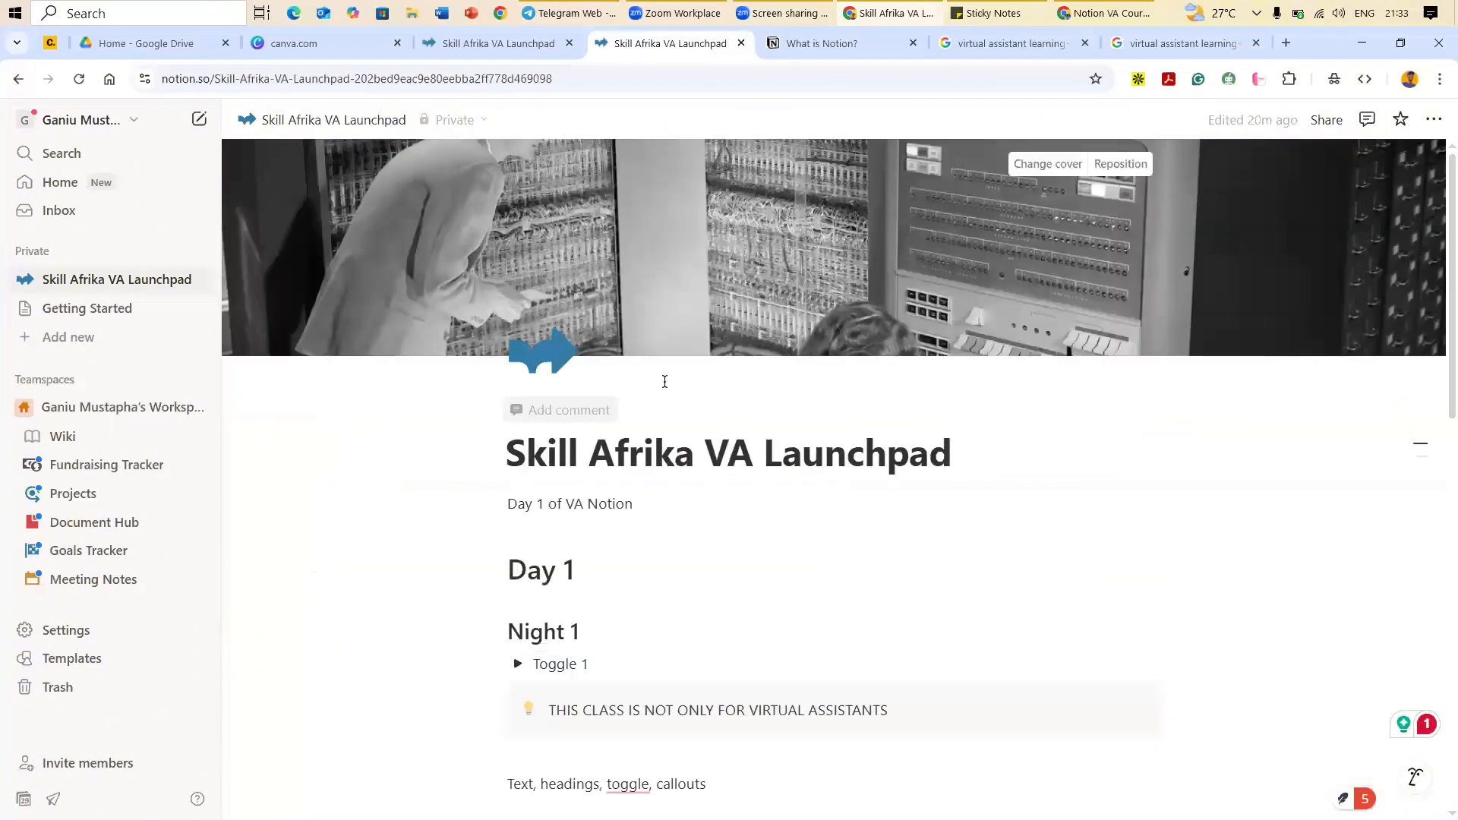
pyautogui.scroll(-1, 628, 511)
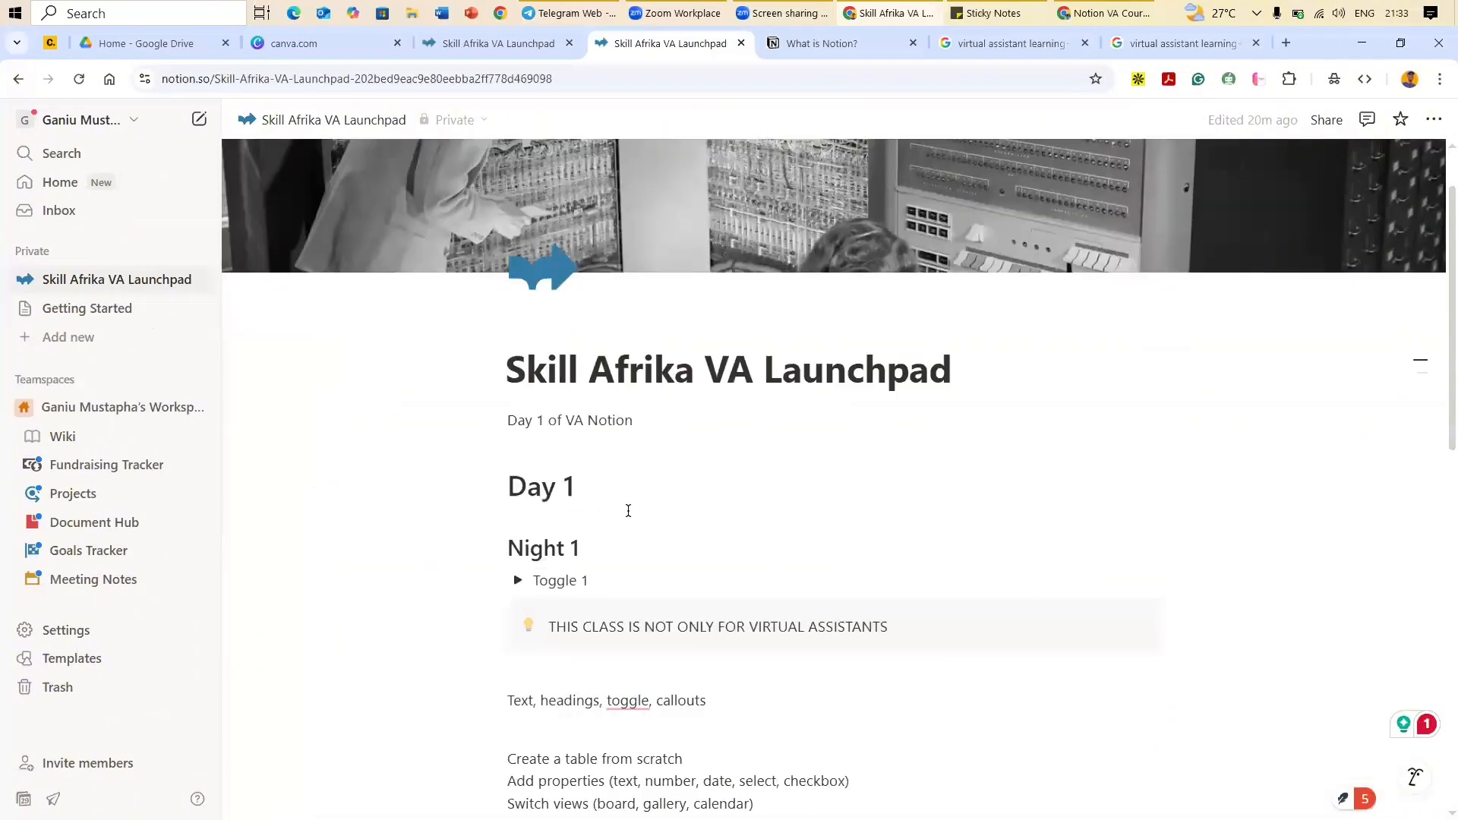
pyautogui.scroll(-3, 628, 510)
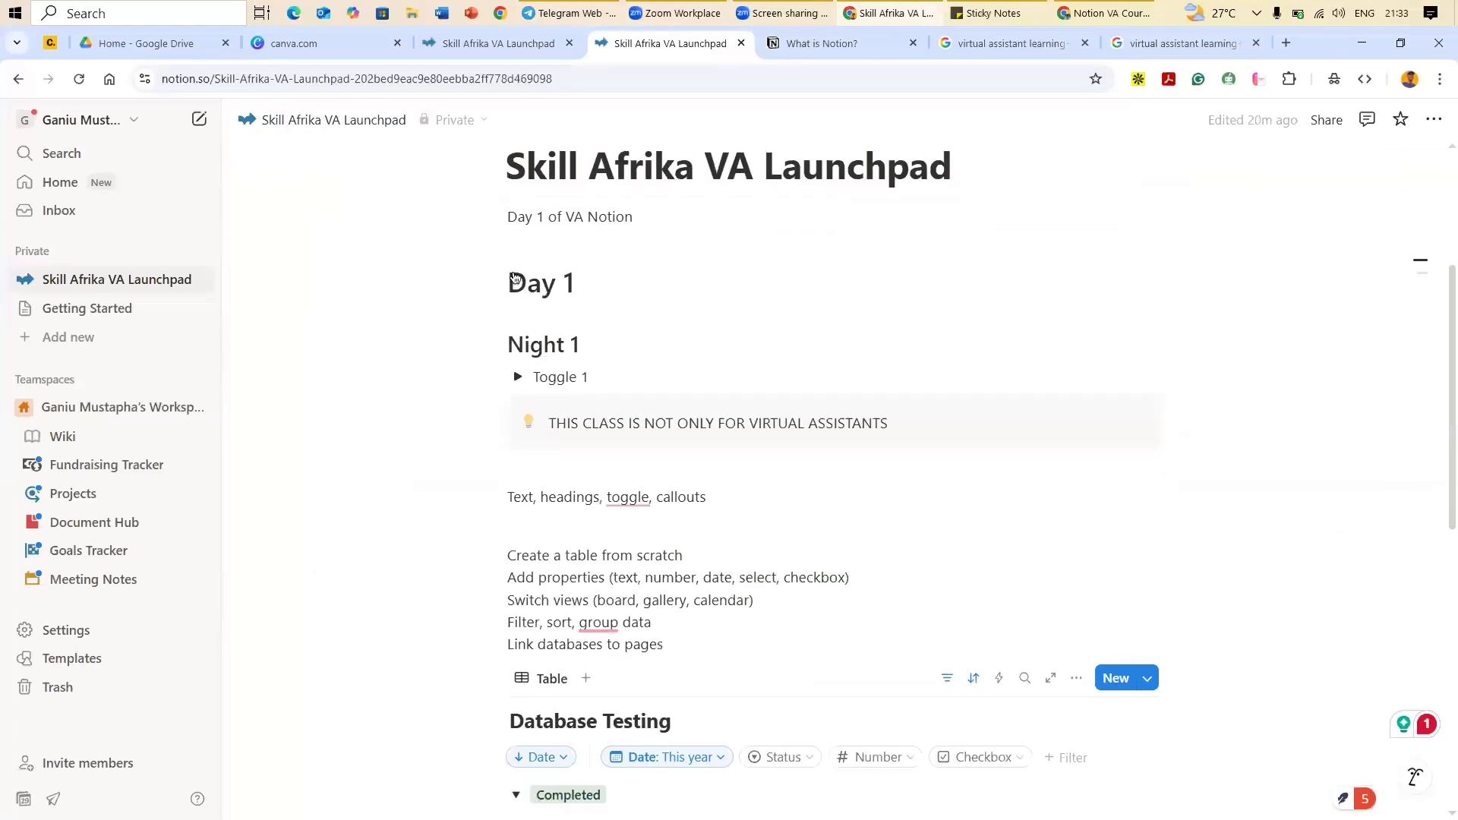
pyautogui.scroll(-6, 508, 216)
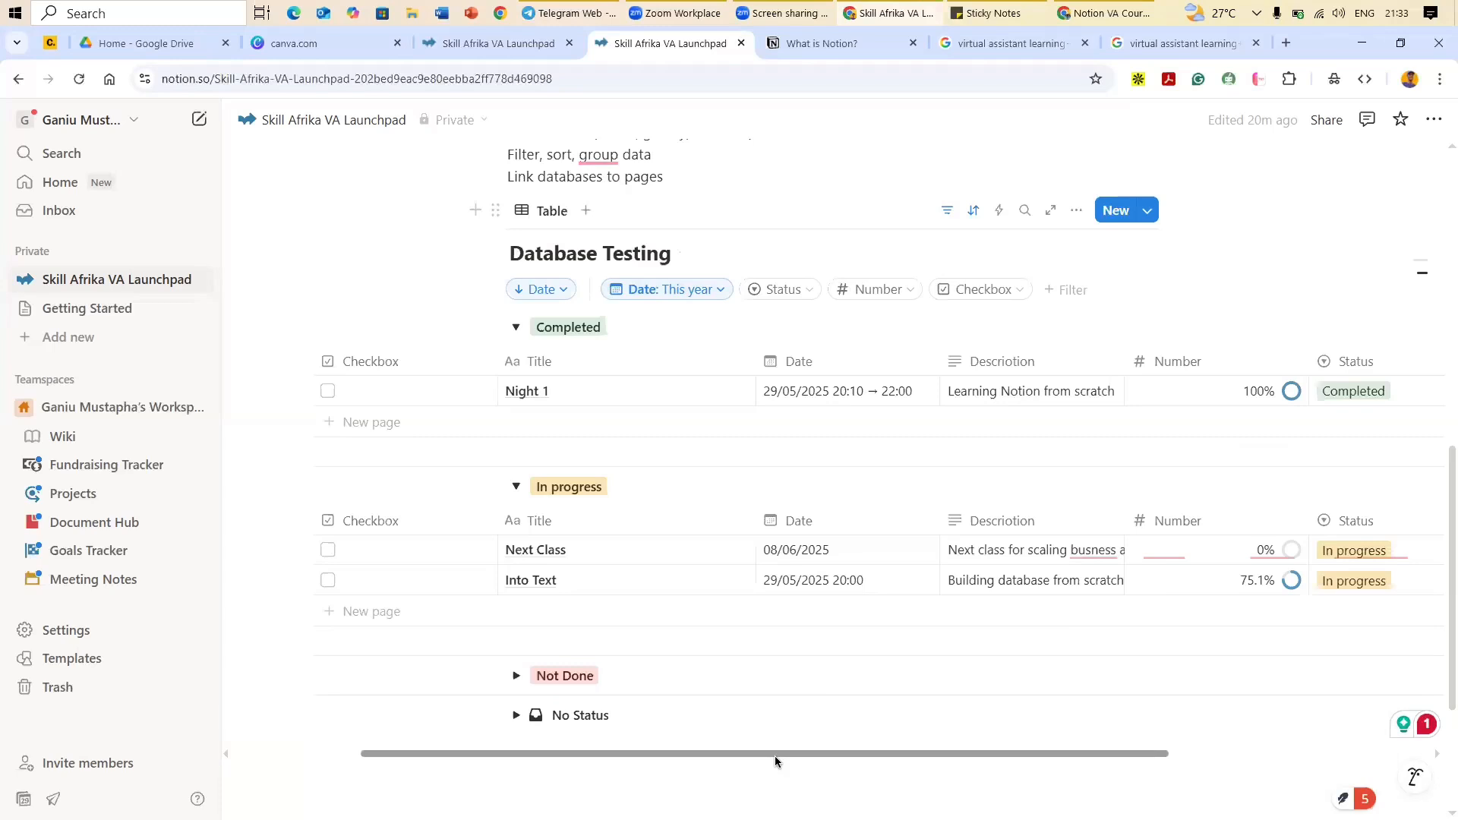
pyautogui.hscroll(1, 788, 755)
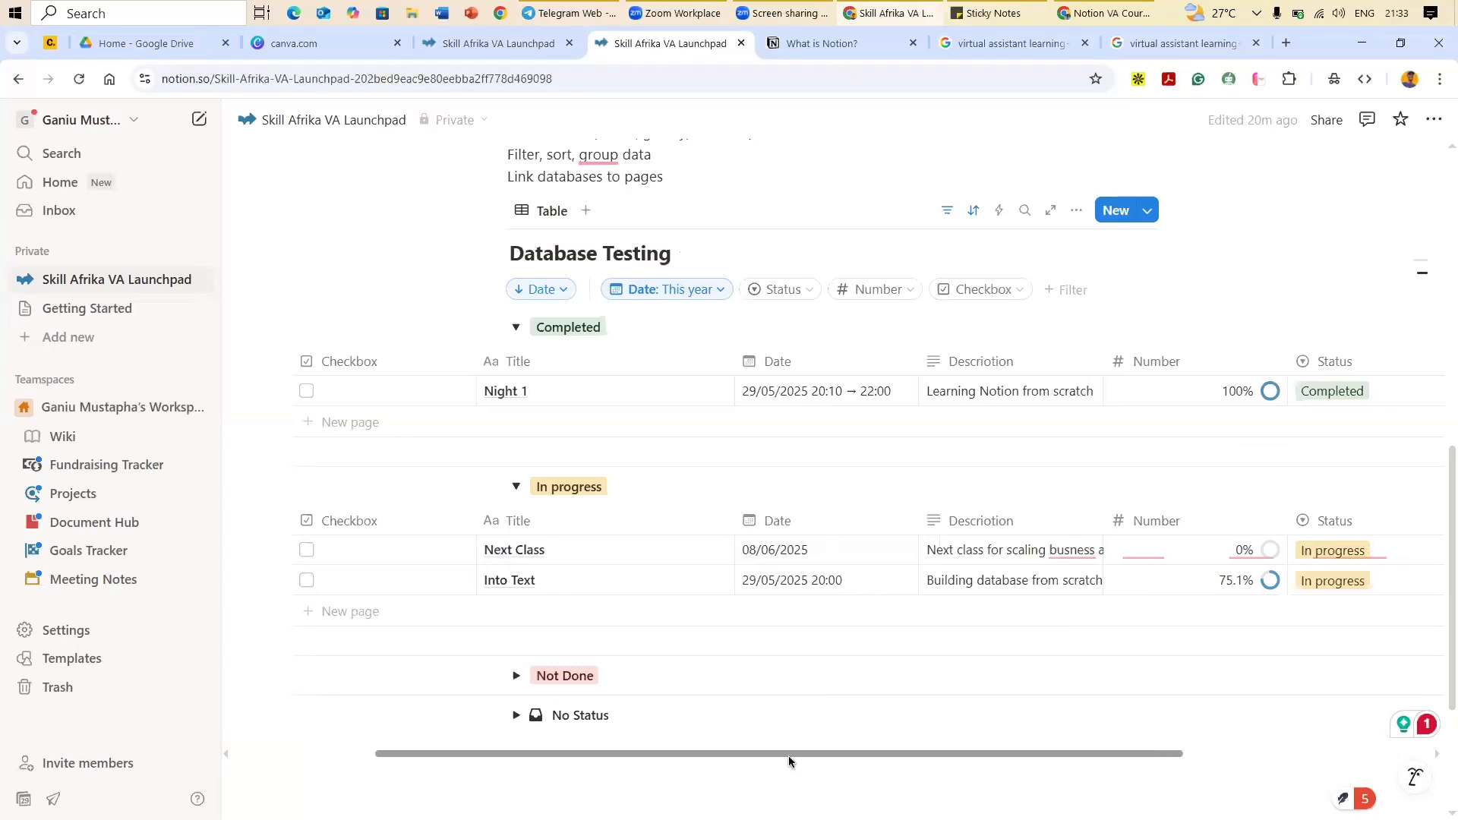
pyautogui.hscroll(-3, 697, 754)
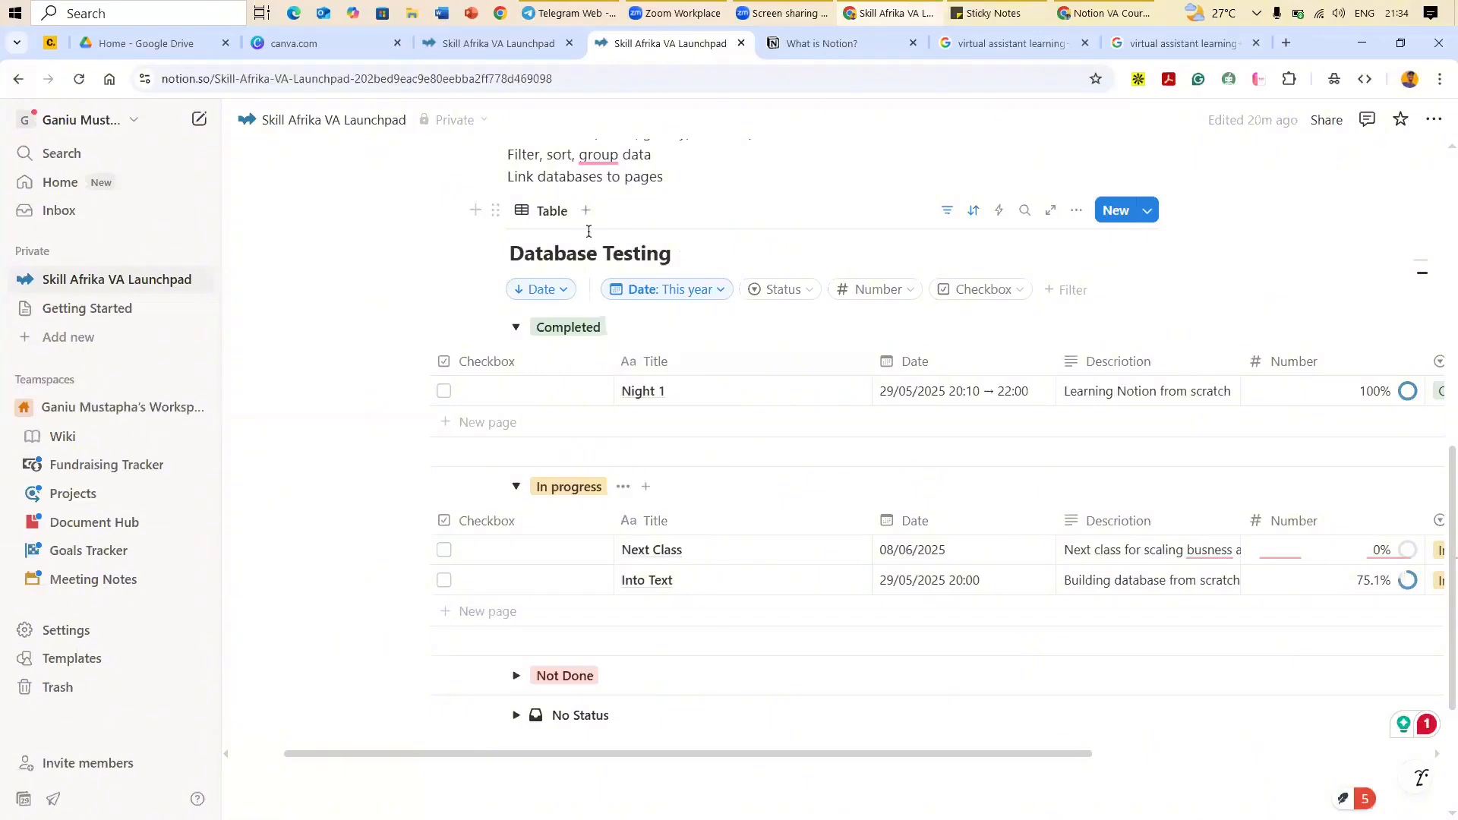
pyautogui.scroll(9, 600, 207)
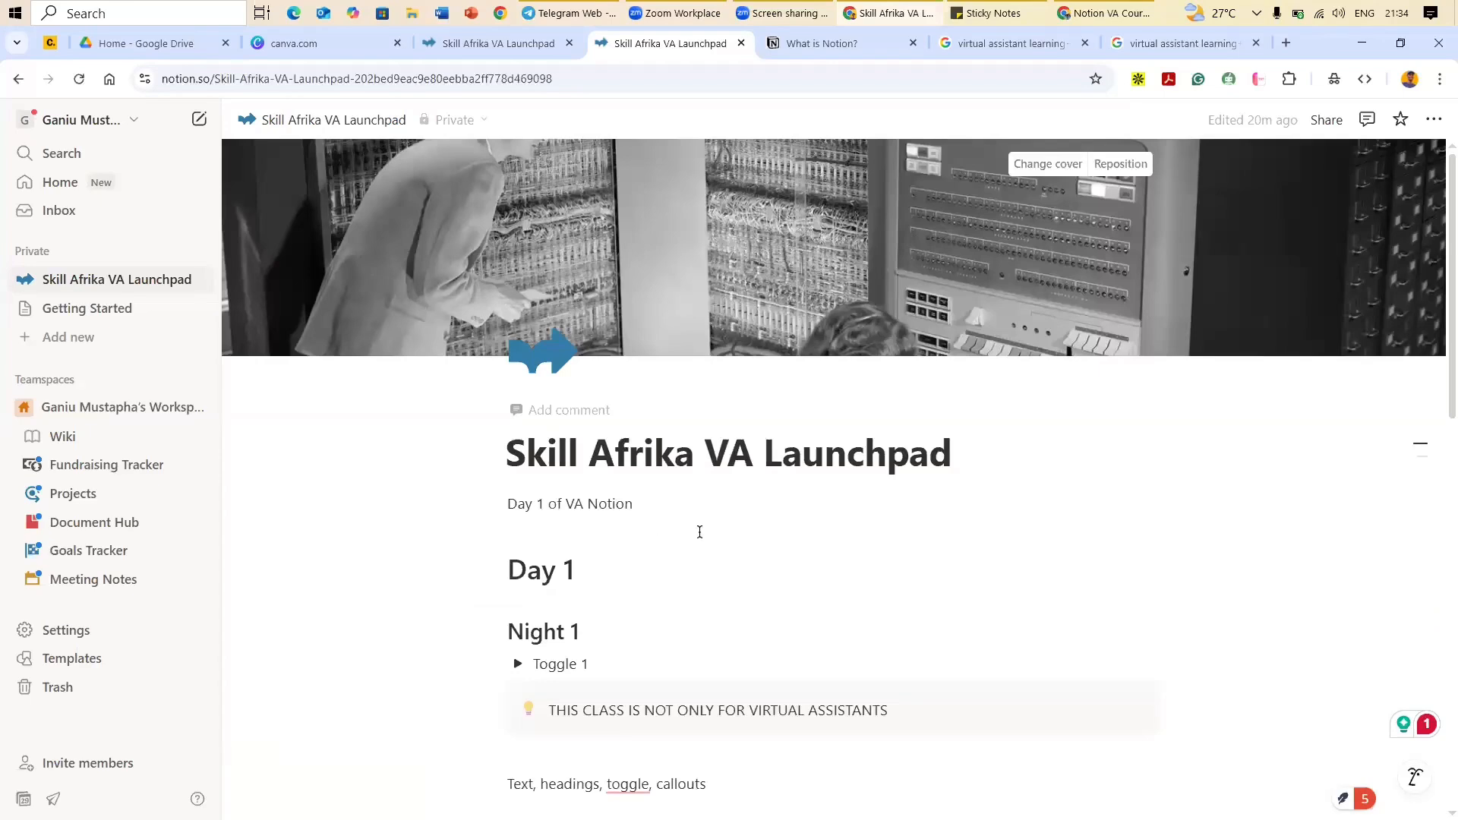
pyautogui.scroll(-9, 718, 303)
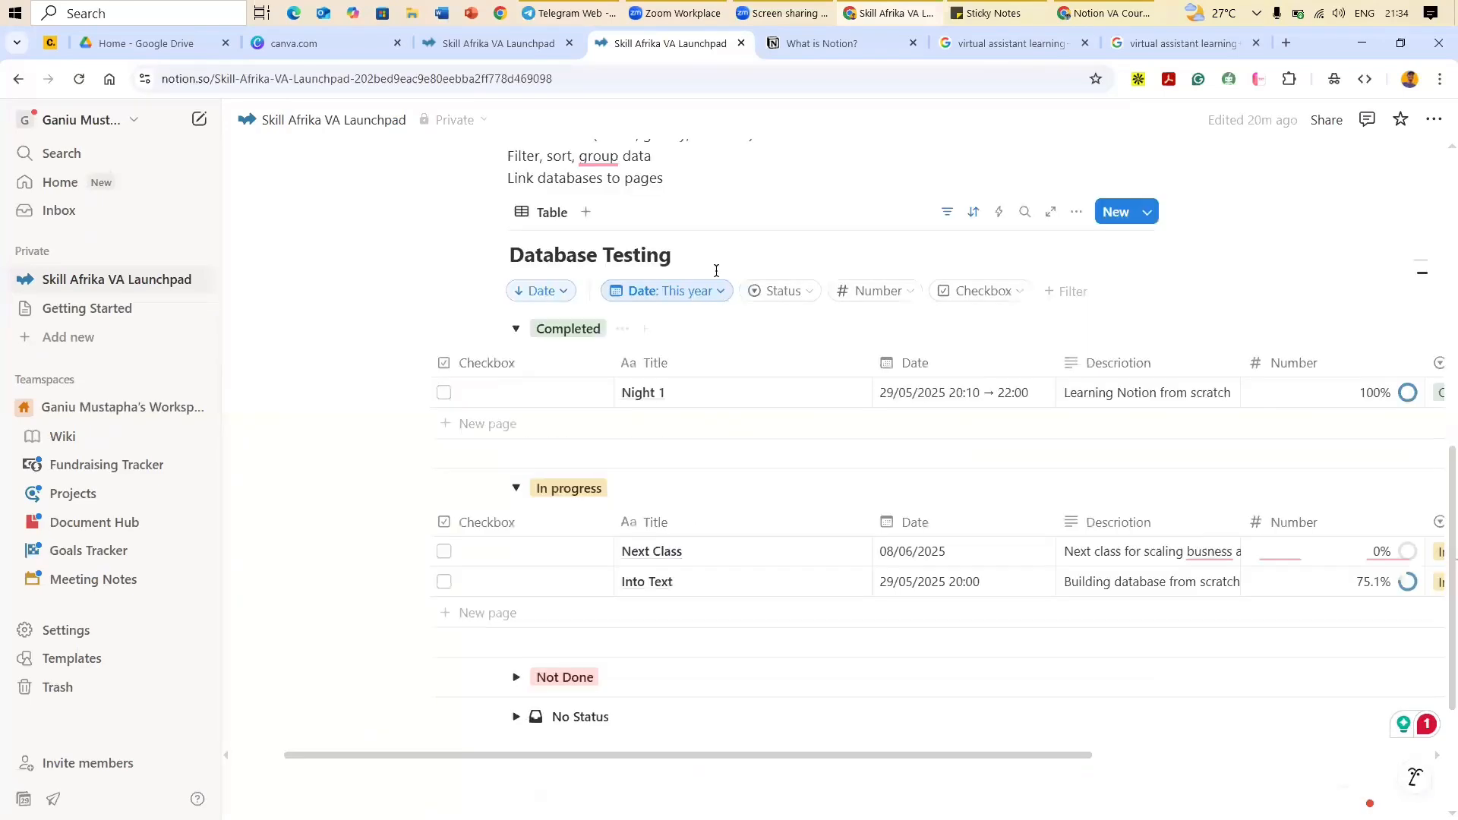
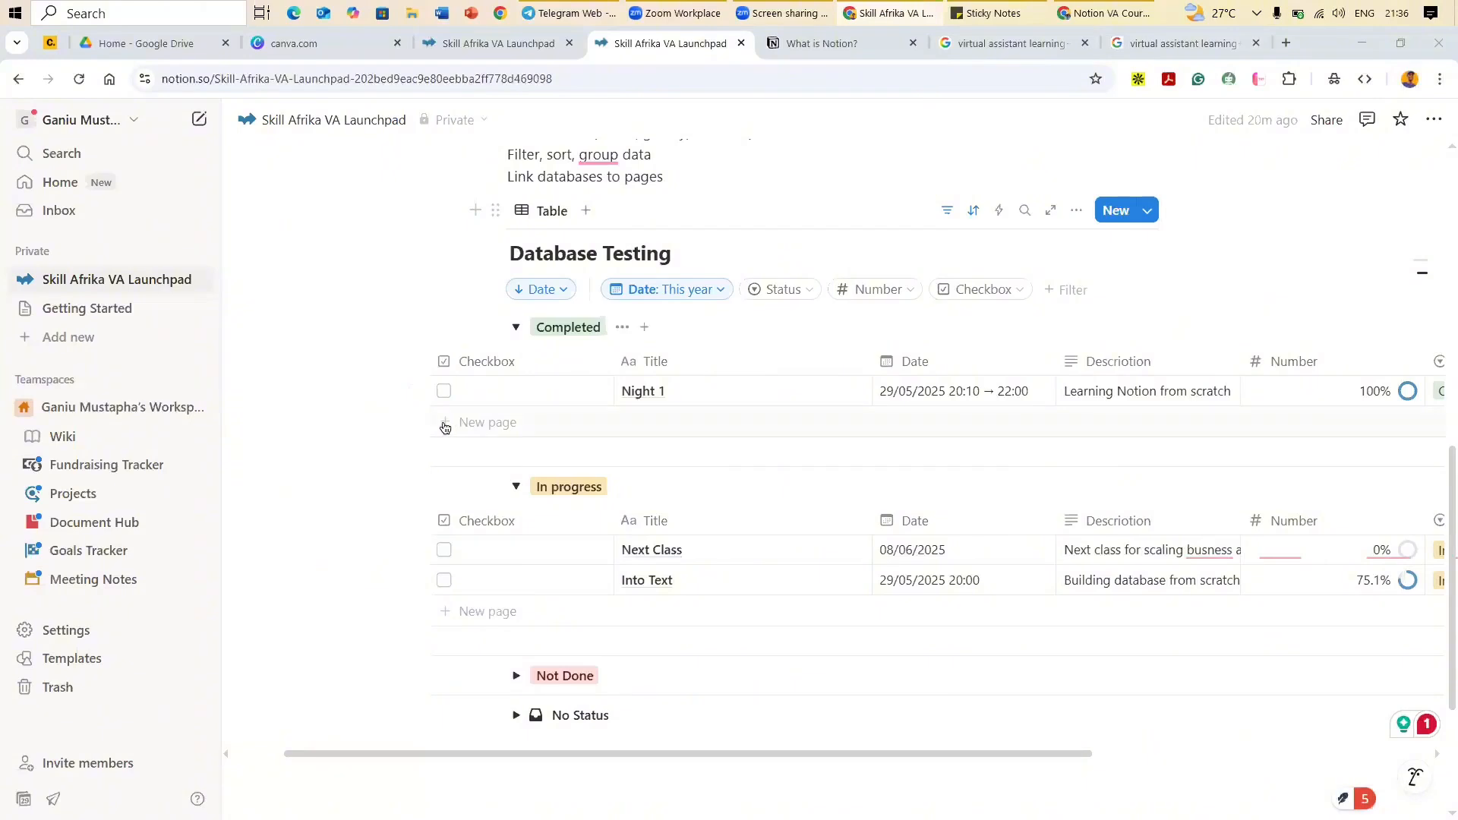
# Step: Add a new entry titled "Night 1a" to the Completed group of the Database Testing table
pyautogui.click(567, 421)
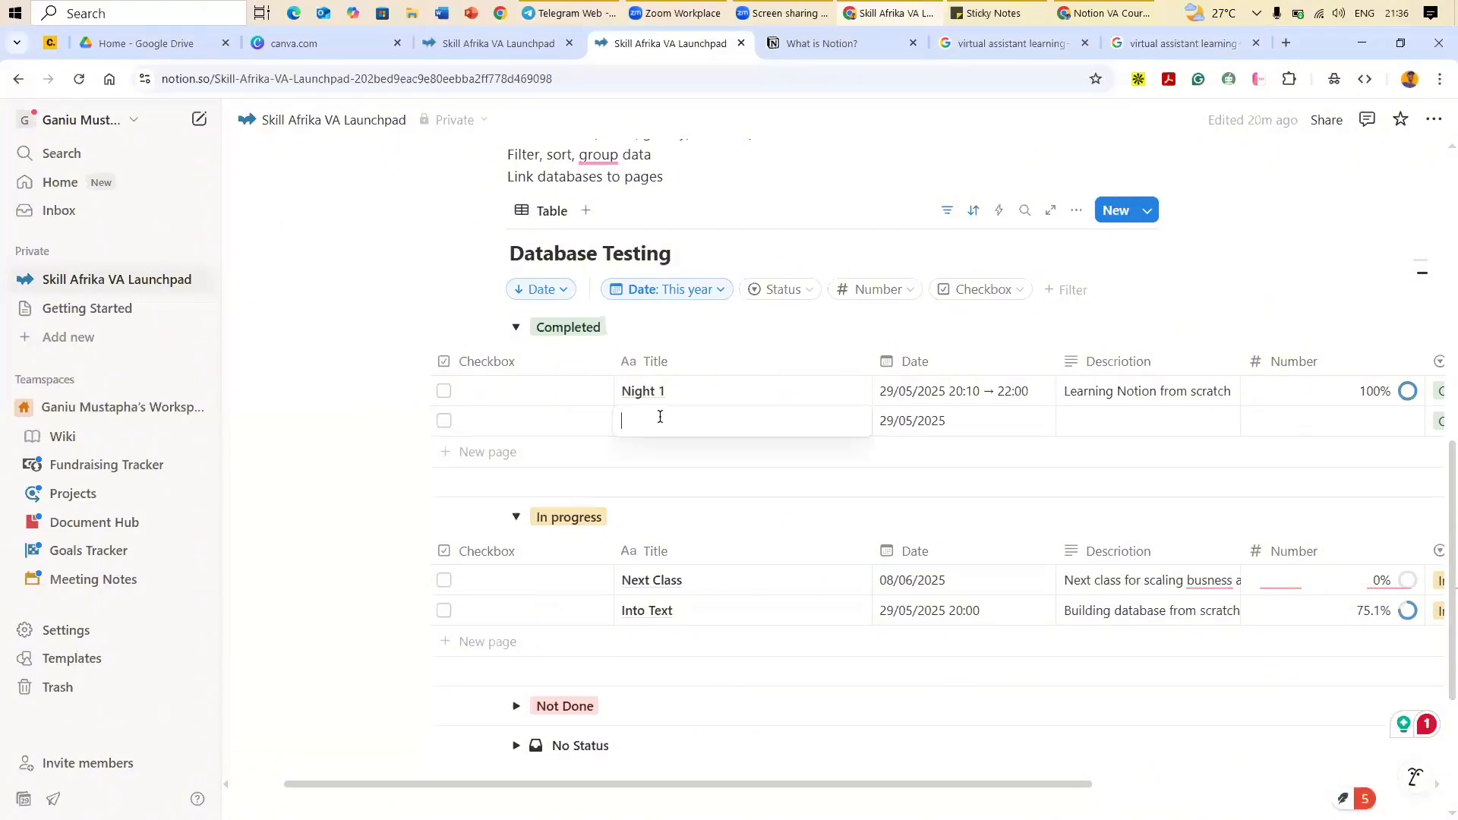
pyautogui.write('Night ')
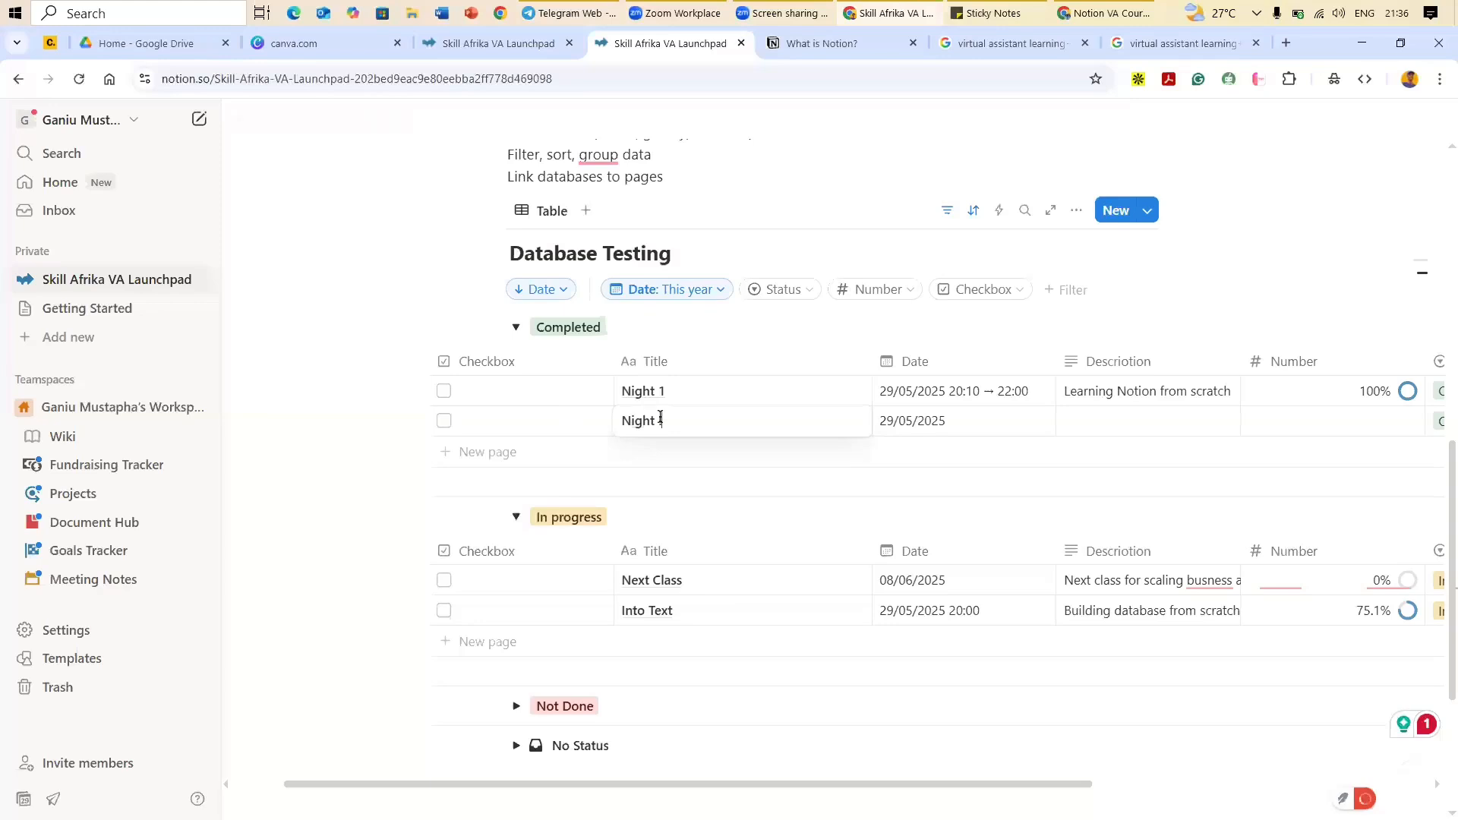
pyautogui.write('!a')
pyautogui.press('BackSpace')
pyautogui.press('BackSpace')
pyautogui.write('1a')
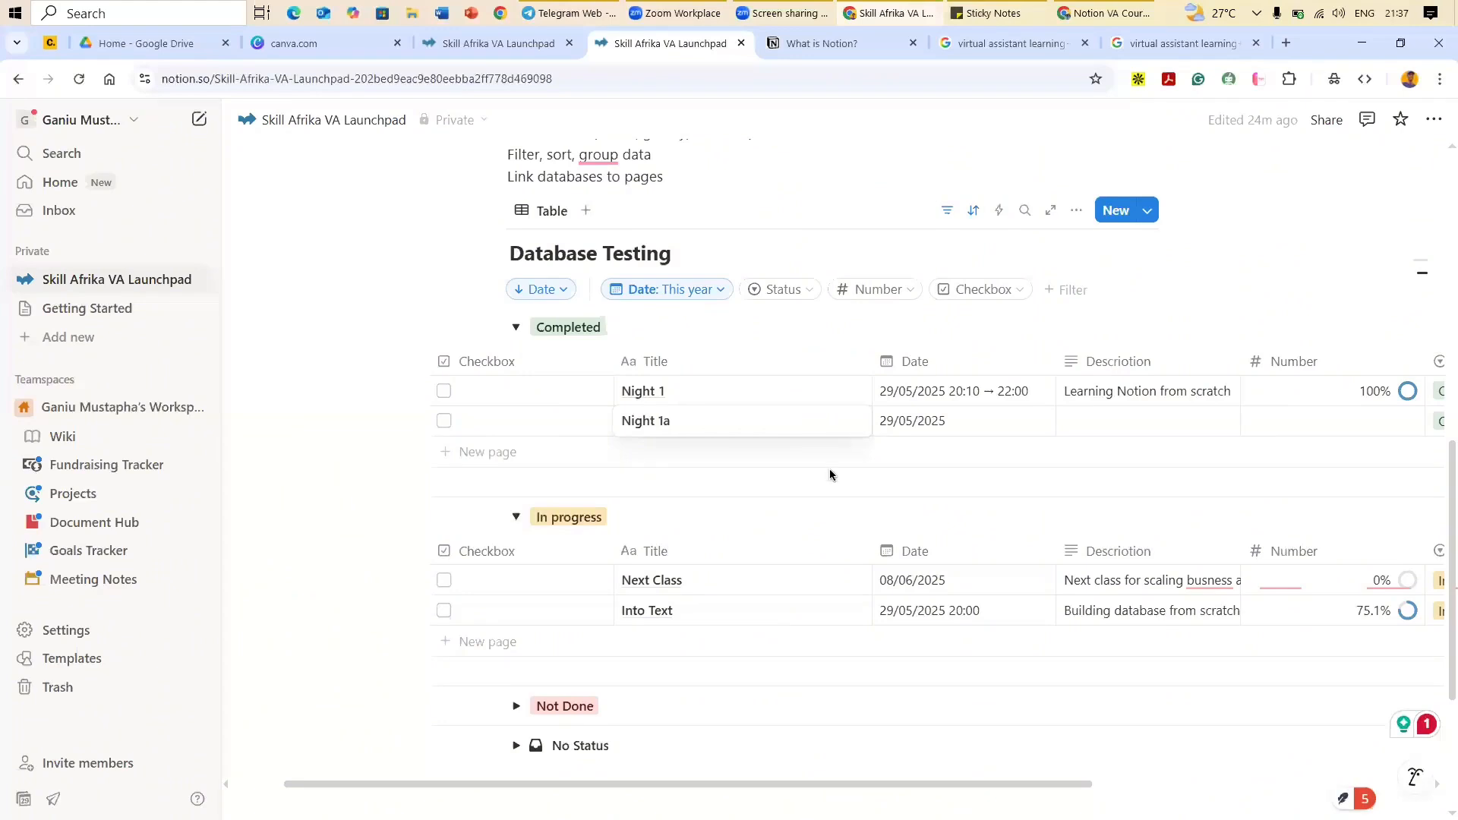
pyautogui.press('Escape')
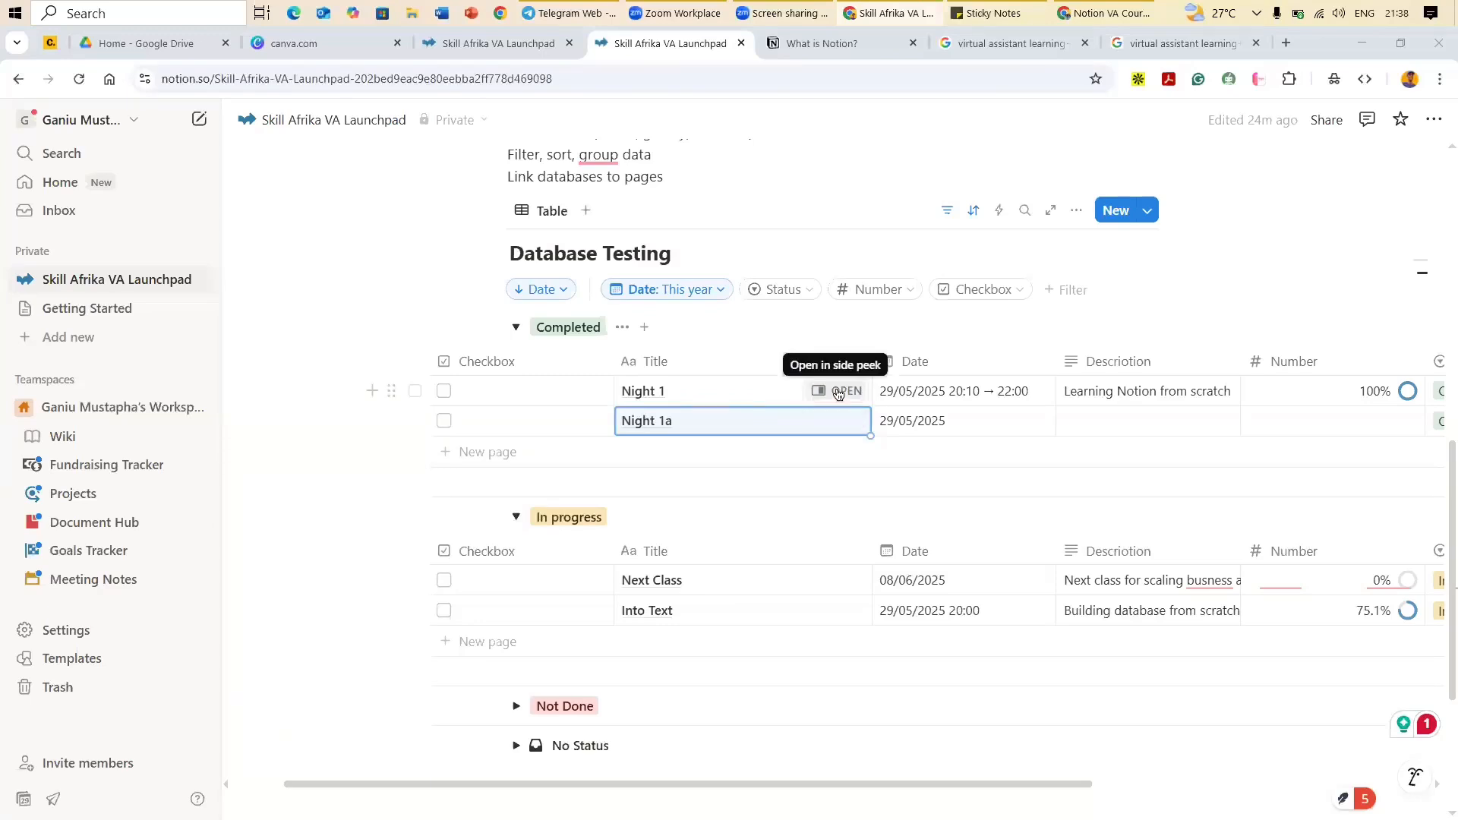
# Step: Open the Night 1 entry from the Completed group in side peek and start its body as an empty page
pyautogui.click(837, 393)
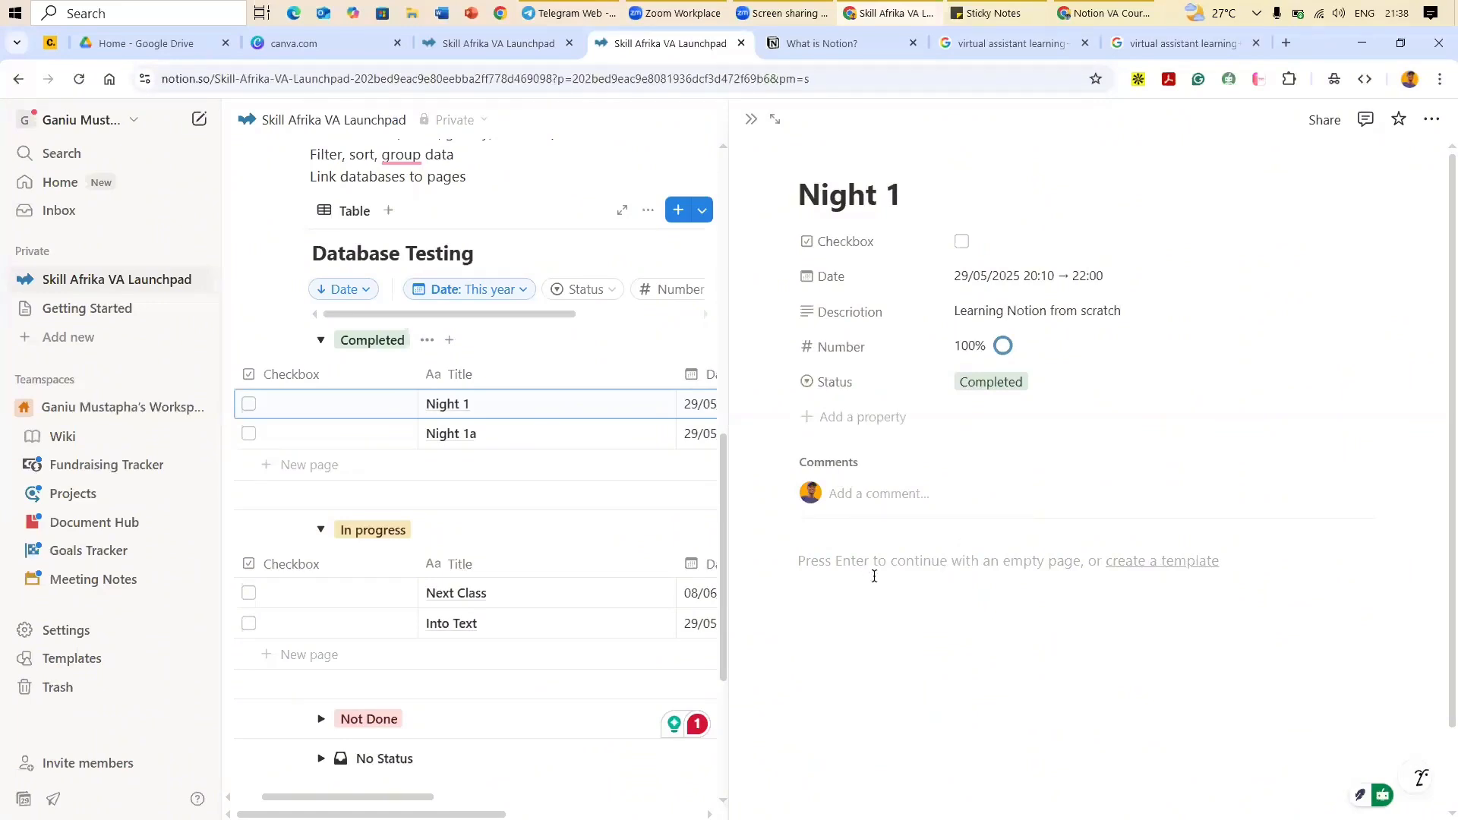
pyautogui.click(873, 576)
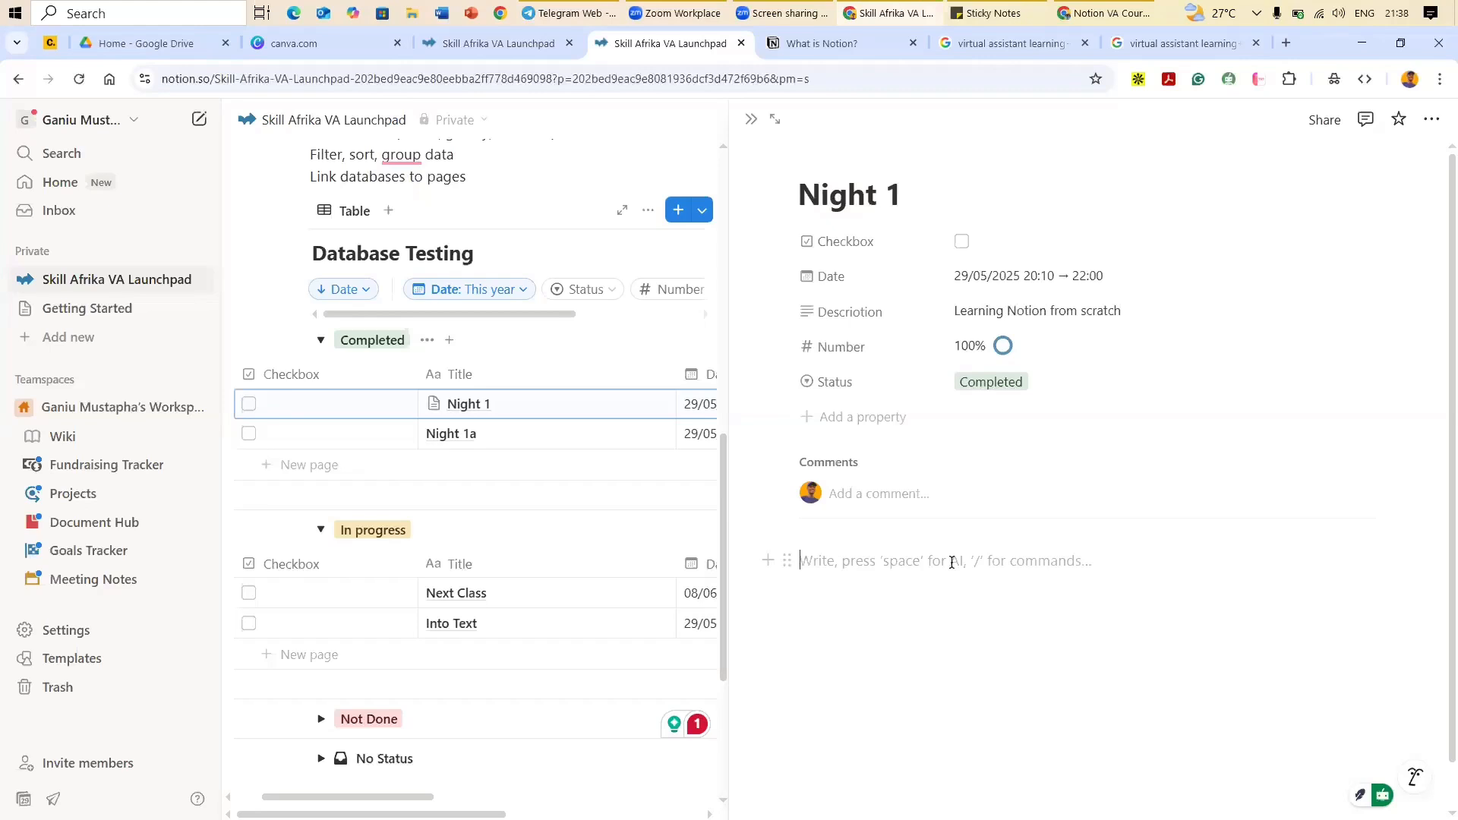
# Step: Write the line "Learn the meaning of notion" in the Night 1 page body and delete it
pyautogui.write('Lear')
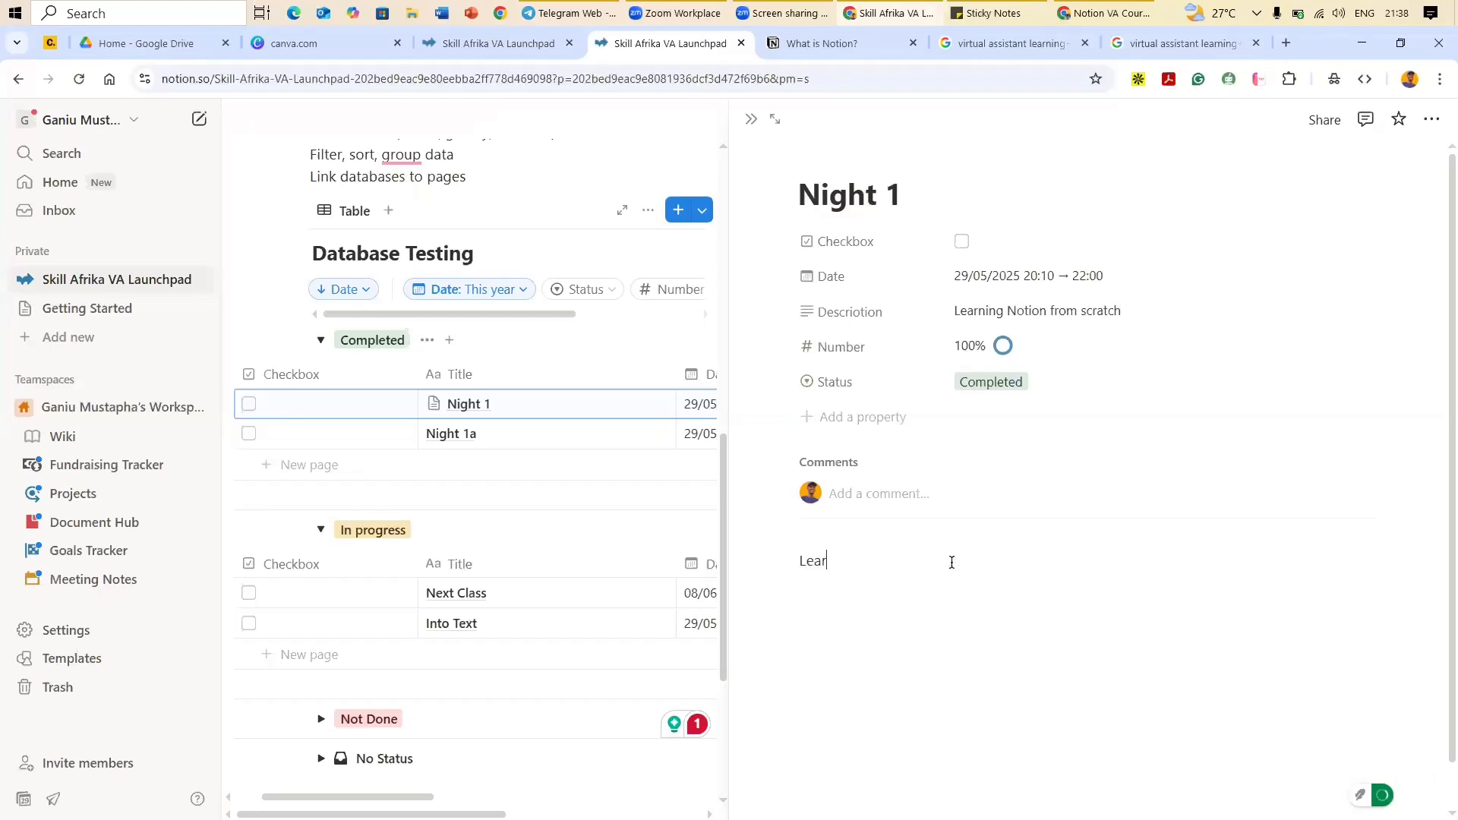
pyautogui.write('n the meaning of notion')
pyautogui.press('Return')
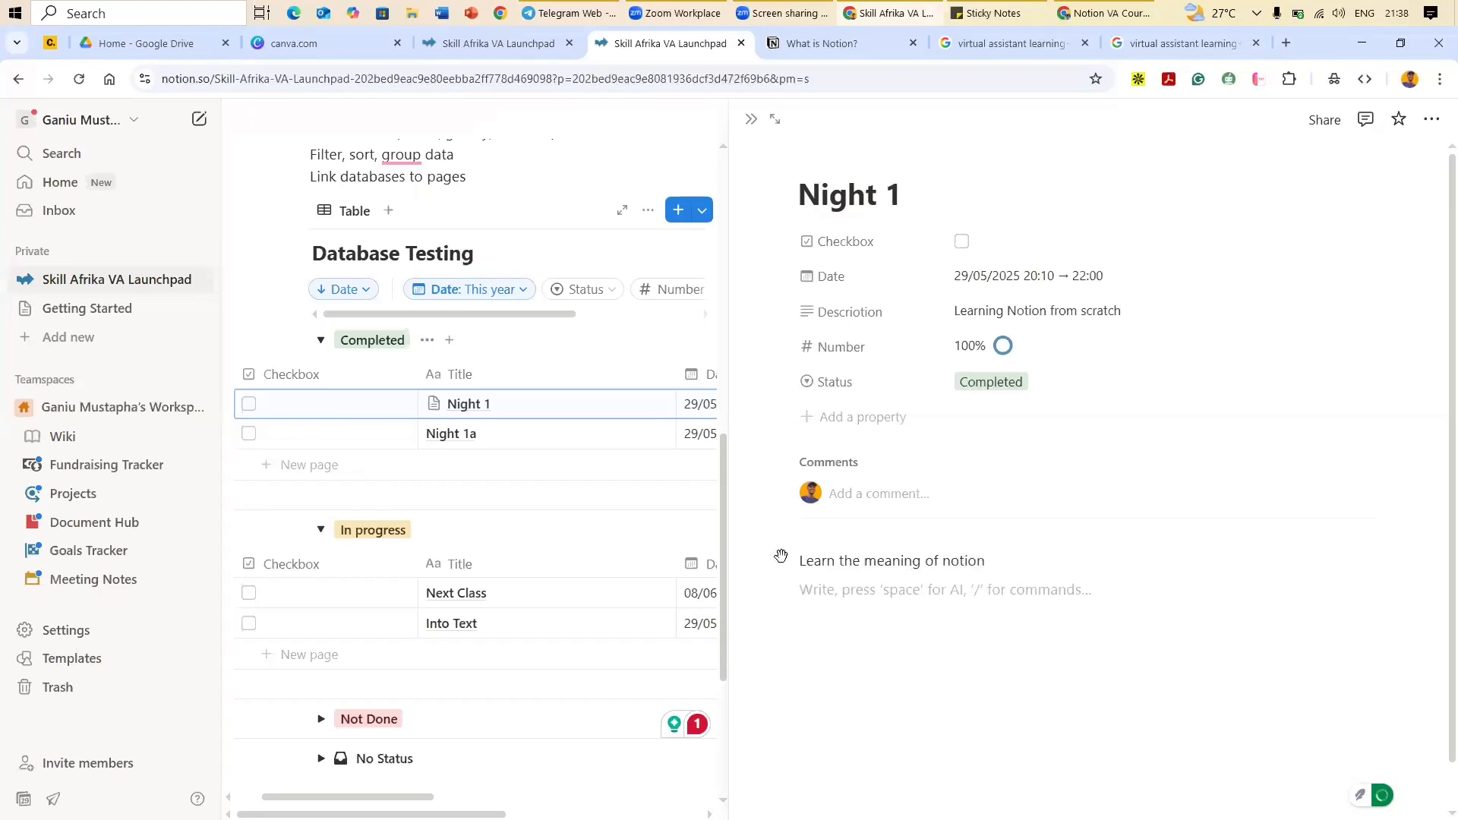
pyautogui.tripleClick(1000, 575)
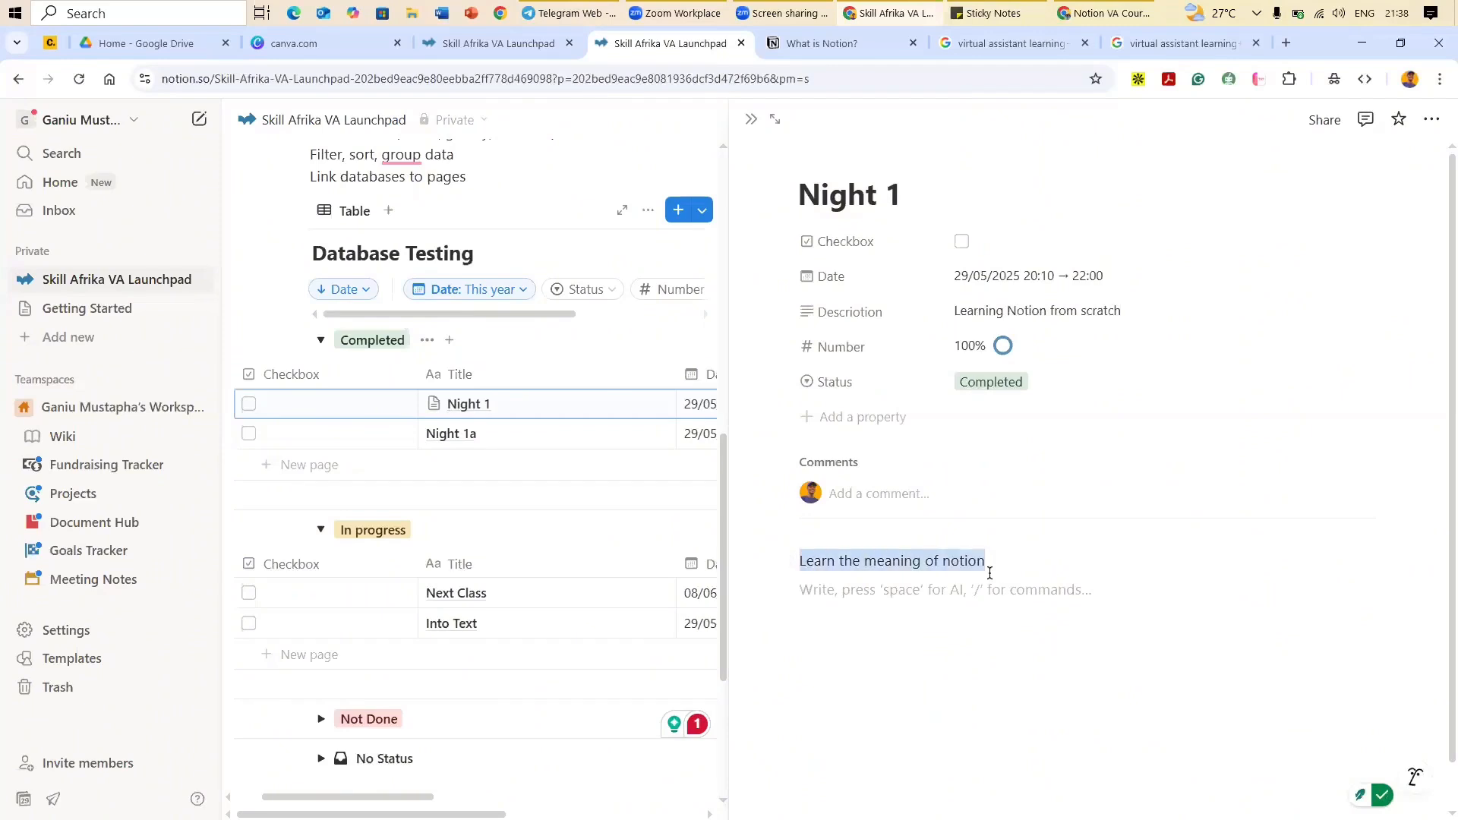
pyautogui.press('BackSpace')
# Step: Review the block types that can be inserted in the Night 1 page body, from basic blocks through media and database to advanced blocks
pyautogui.click(769, 562)
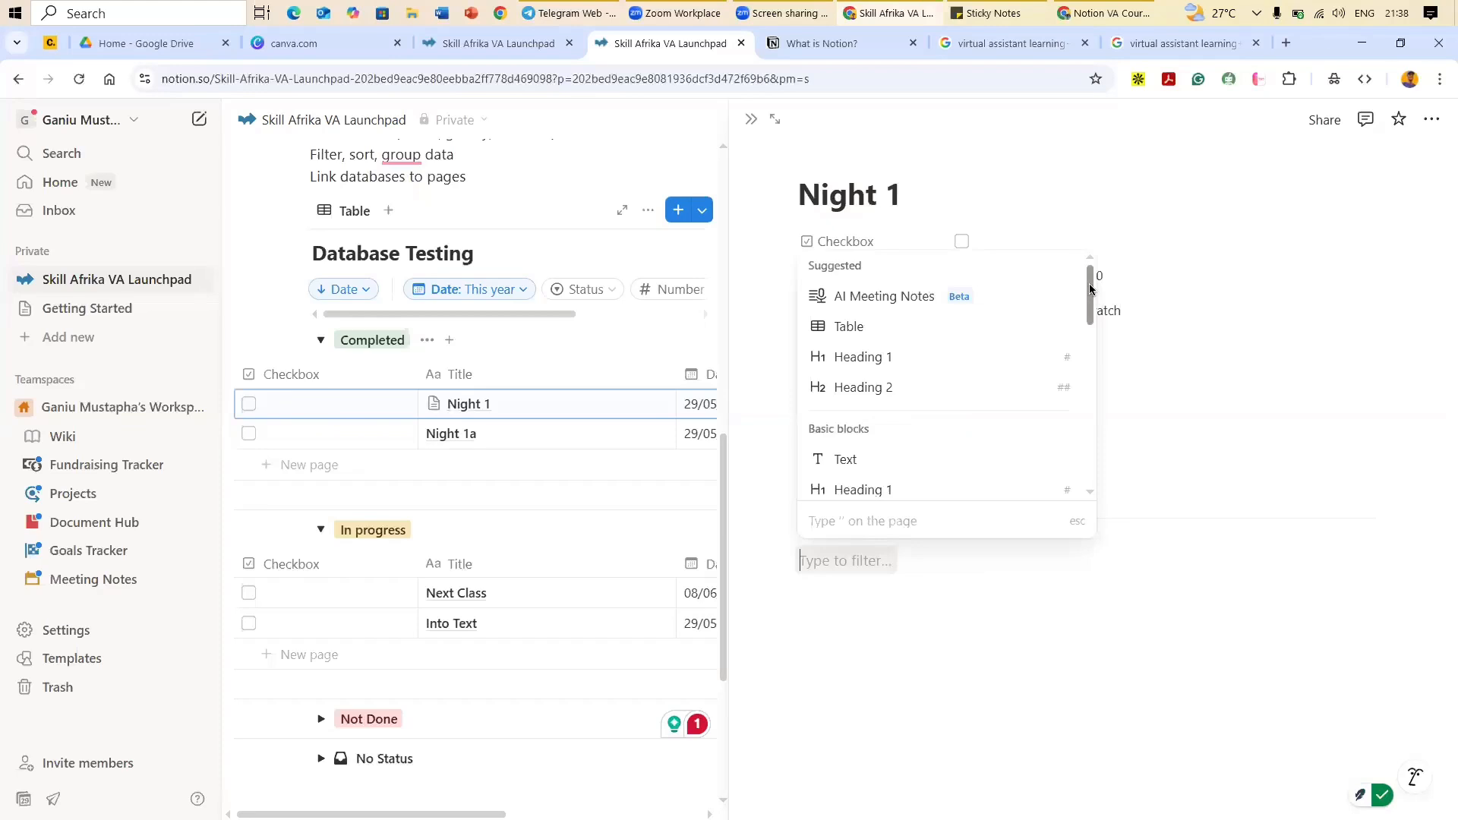
pyautogui.scroll(-2, 1100, 349)
pyautogui.scroll(-5, 1106, 399)
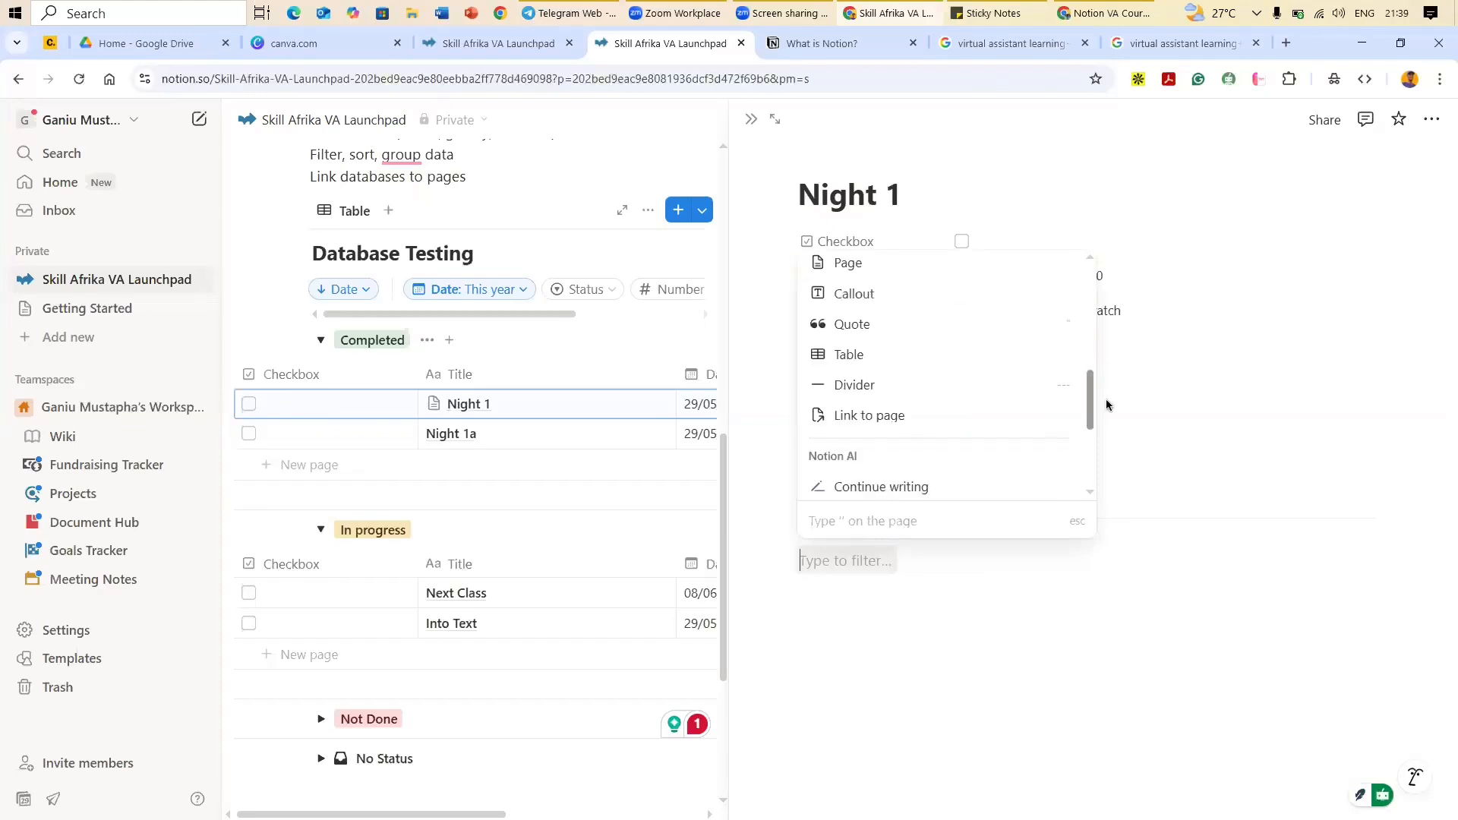
pyautogui.scroll(-2, 1109, 464)
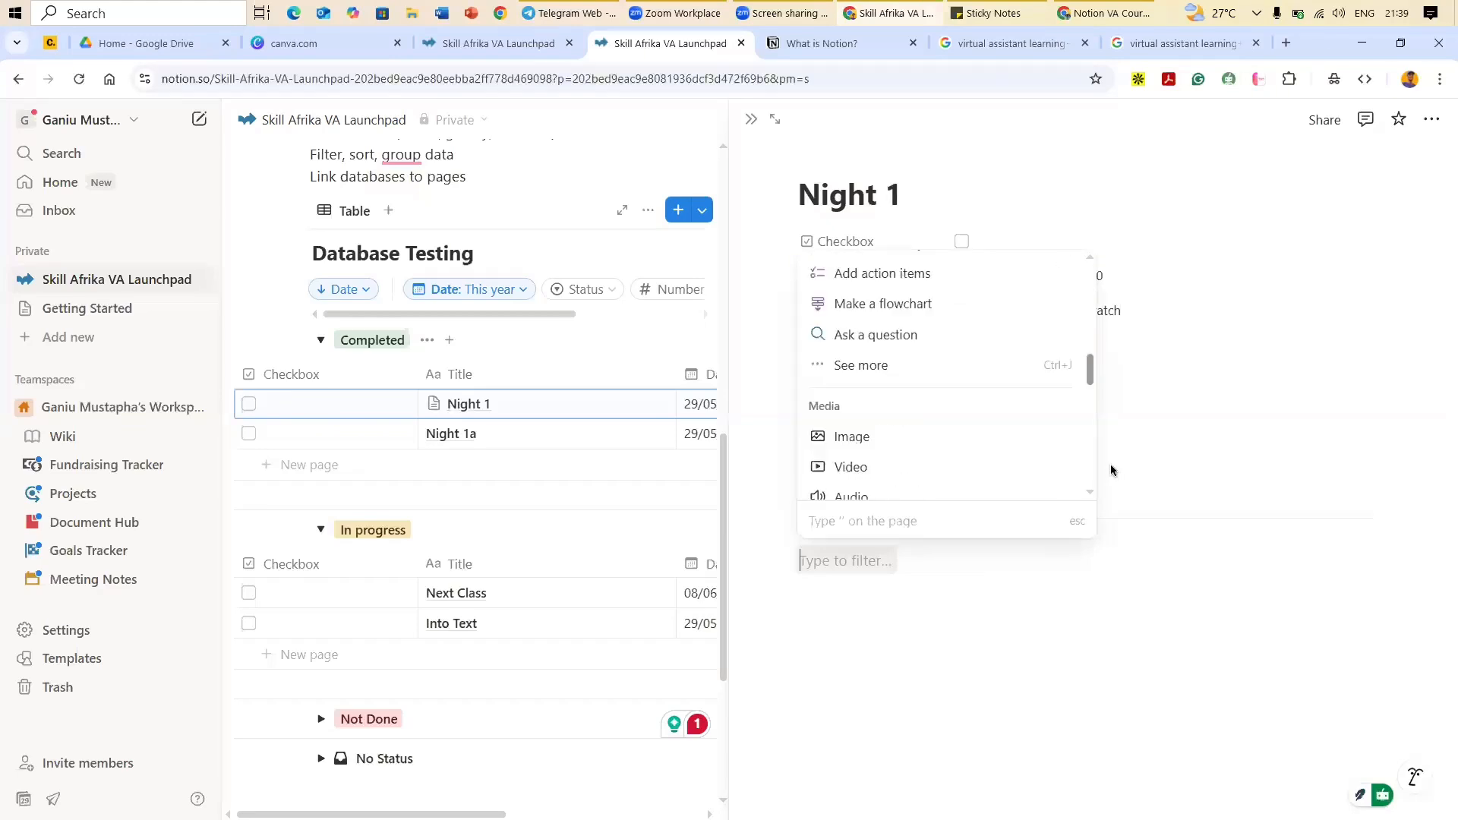
pyautogui.scroll(2, 1104, 427)
pyautogui.scroll(2, 1101, 410)
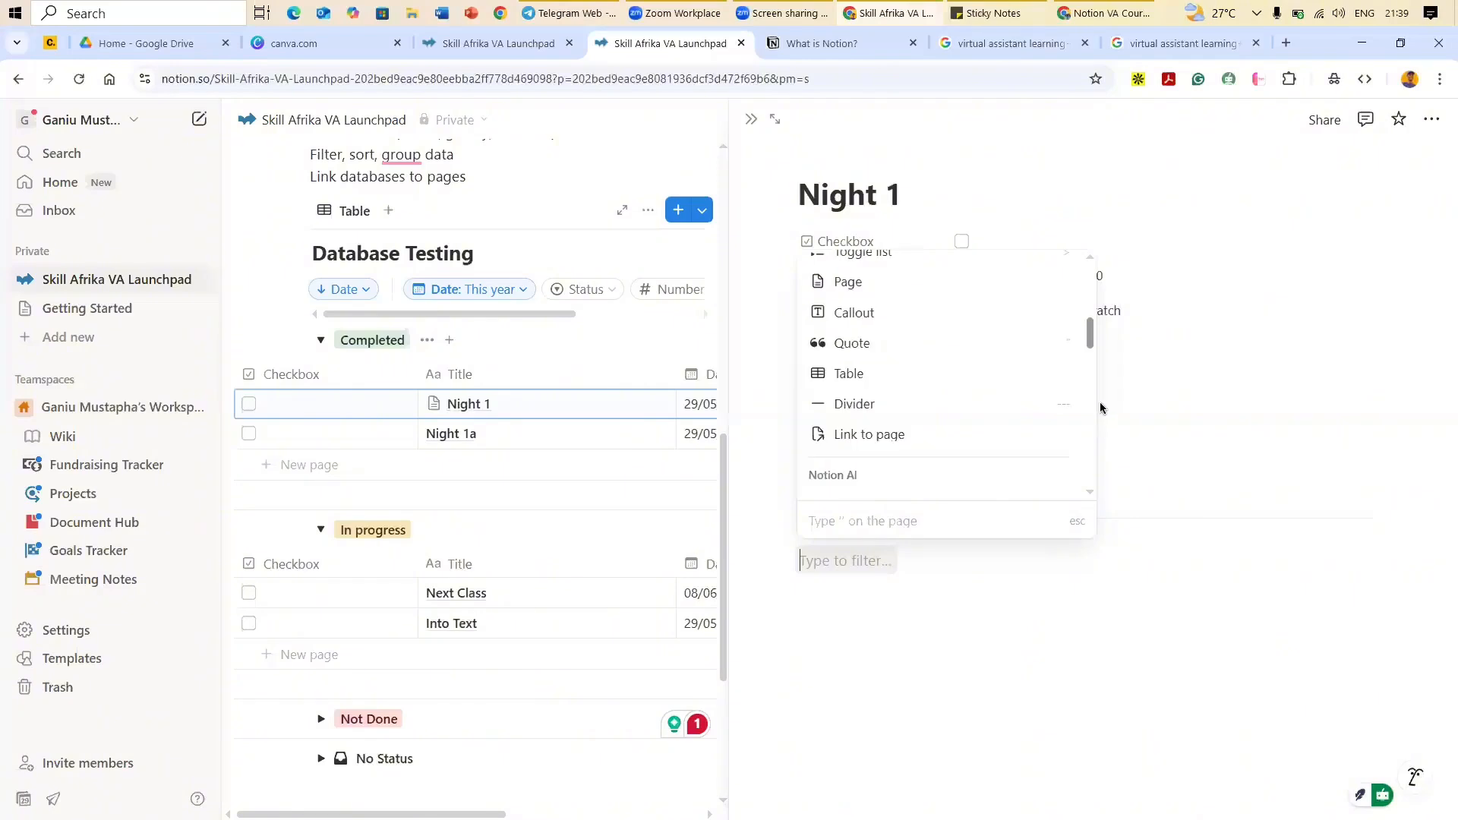
pyautogui.scroll(1, 1097, 401)
pyautogui.scroll(2, 1089, 372)
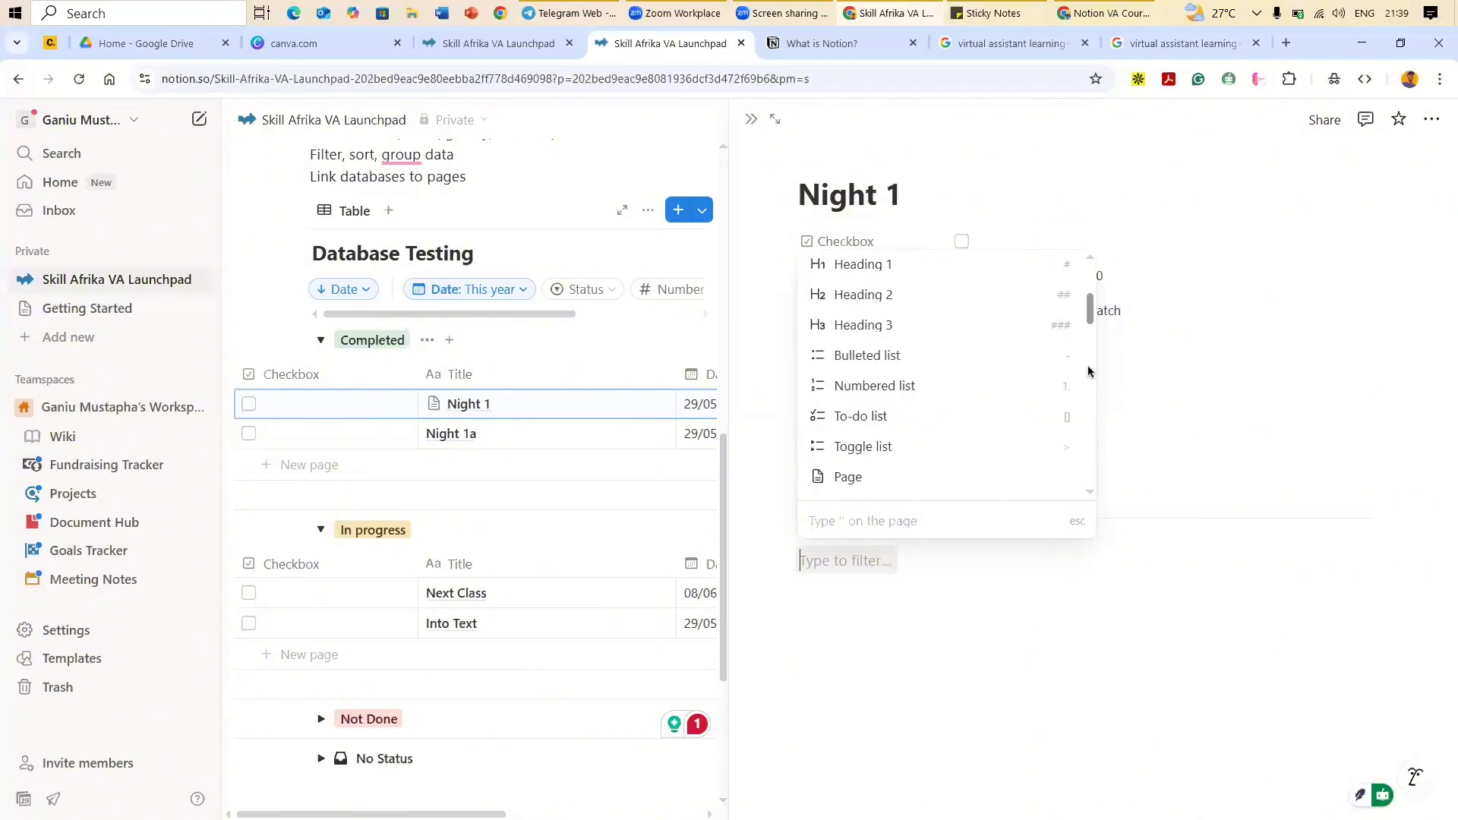
pyautogui.scroll(3, 1085, 357)
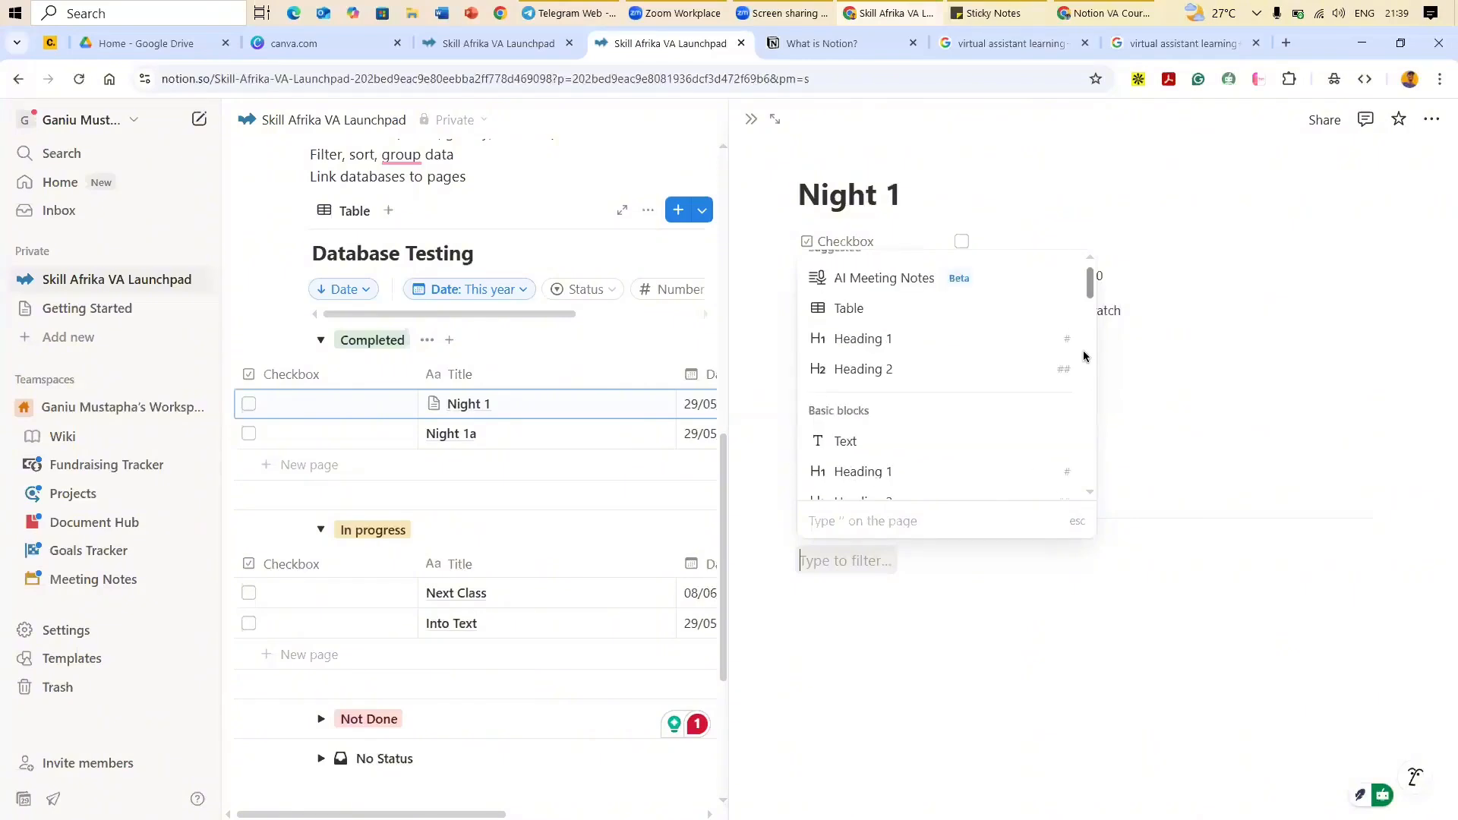
pyautogui.click(941, 521)
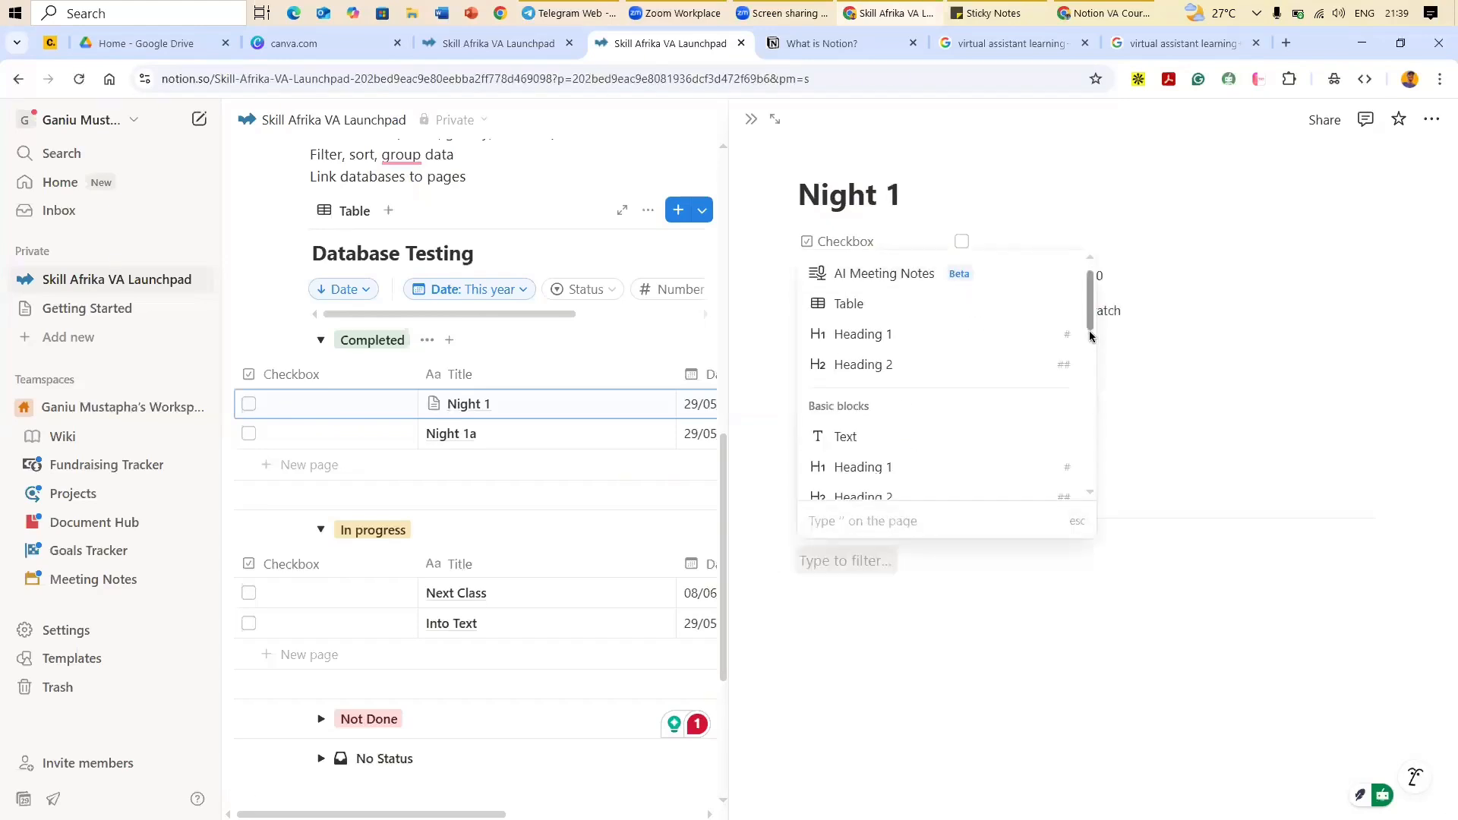
pyautogui.scroll(-2, 1088, 364)
pyautogui.scroll(-3, 1088, 379)
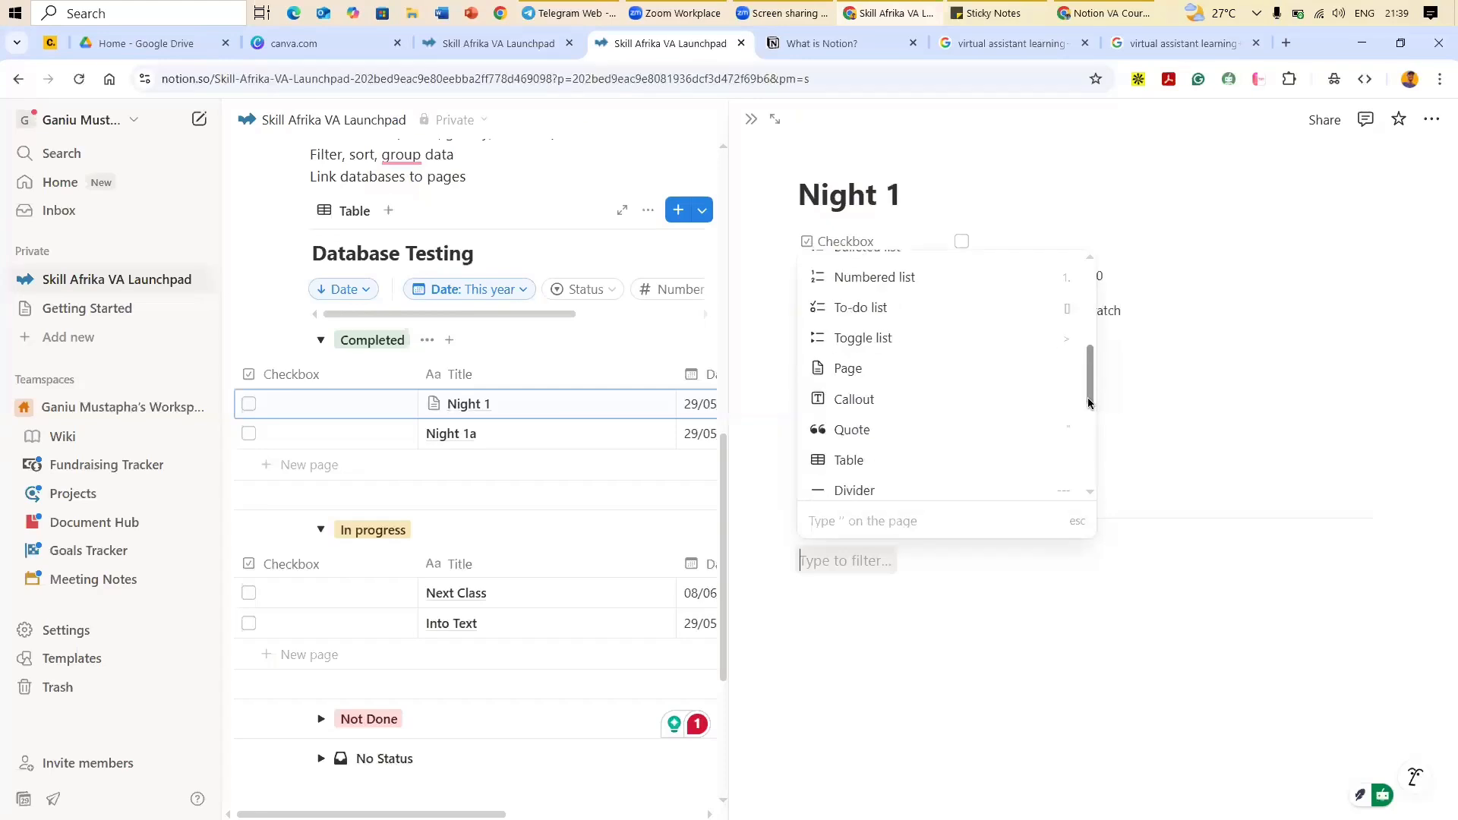
pyautogui.scroll(-2, 1087, 433)
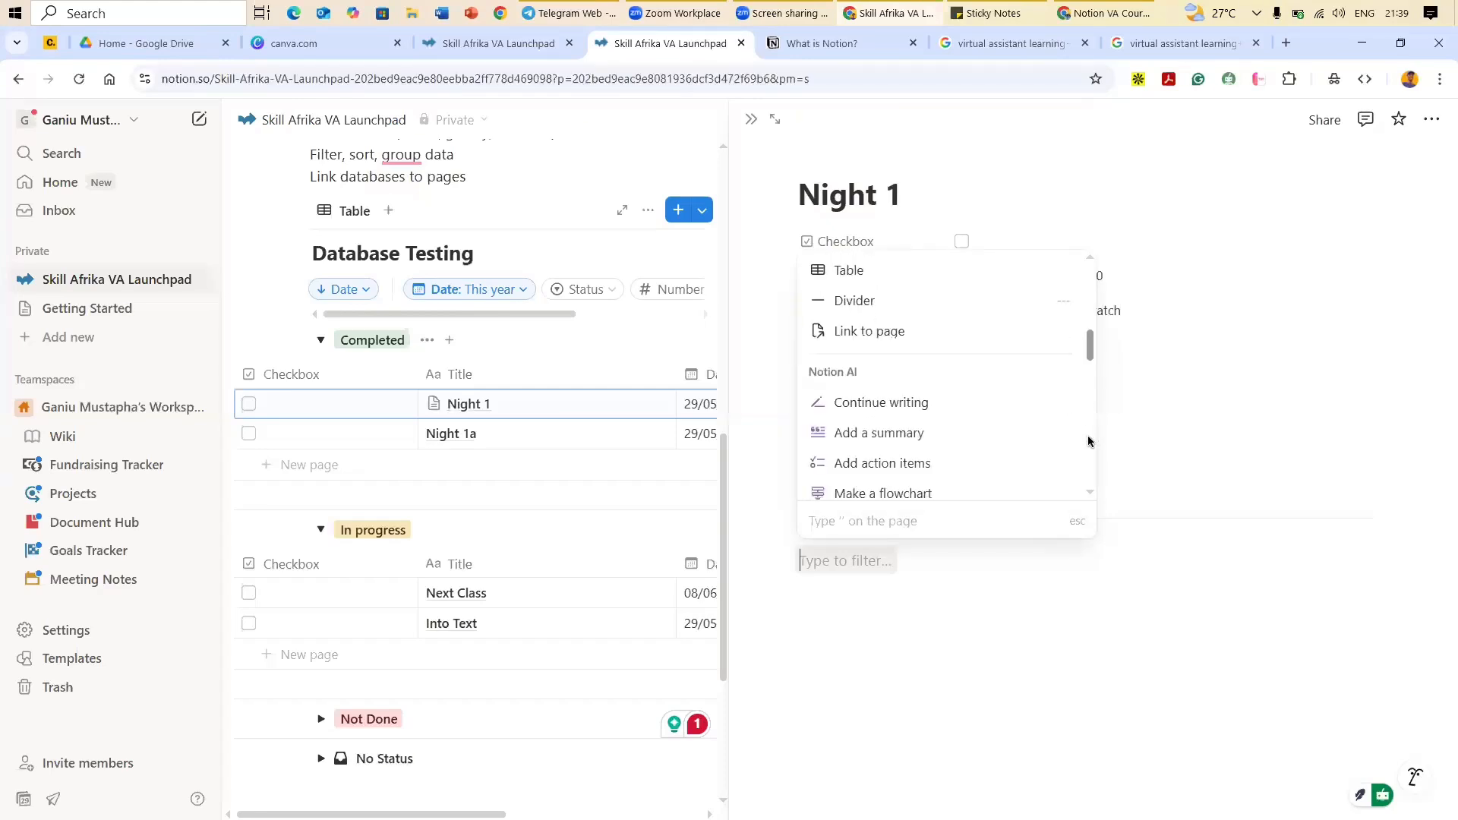
pyautogui.scroll(-1, 1065, 417)
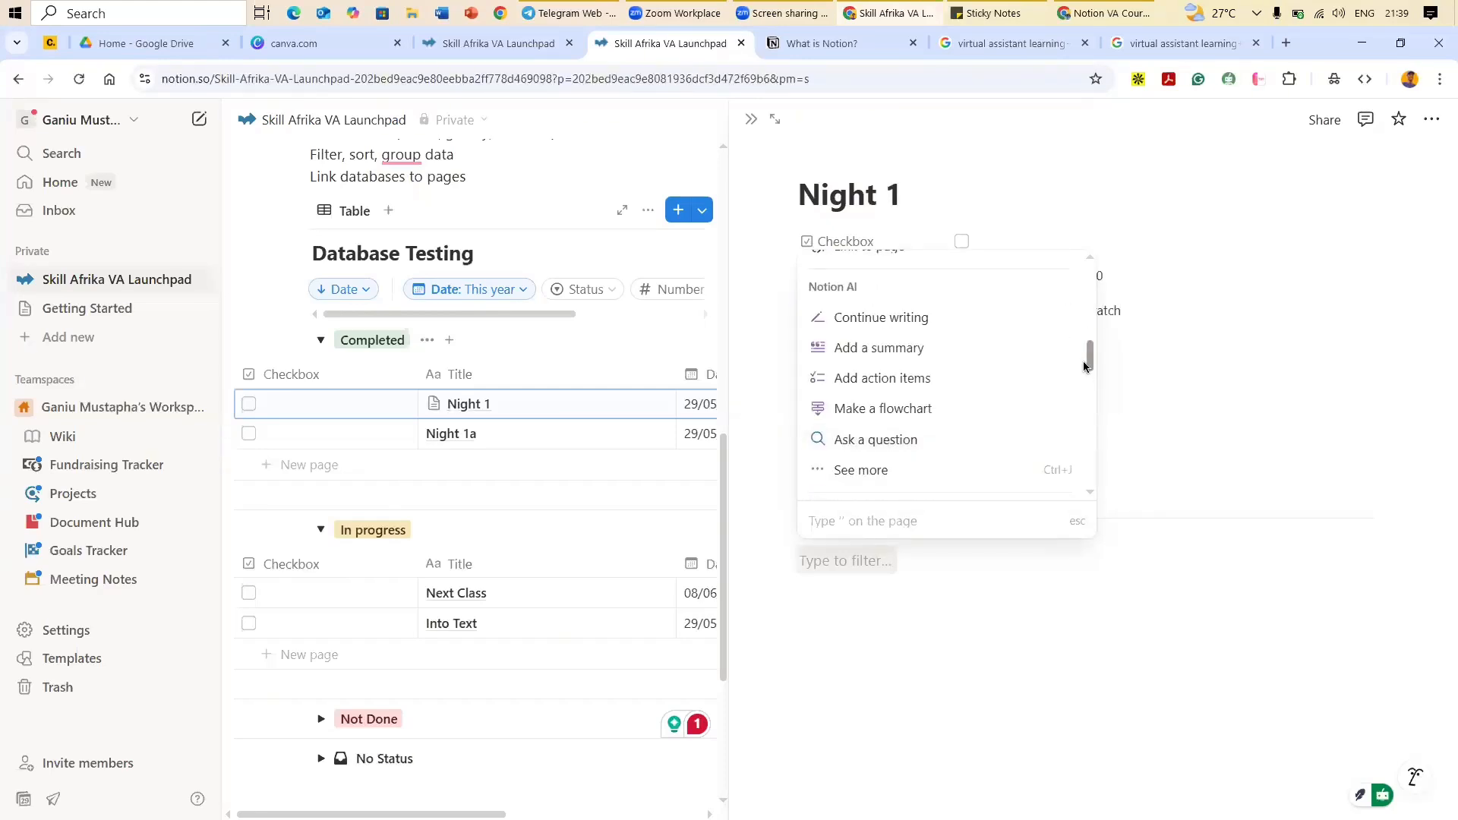
pyautogui.scroll(-2, 1088, 384)
pyautogui.scroll(-2, 1094, 402)
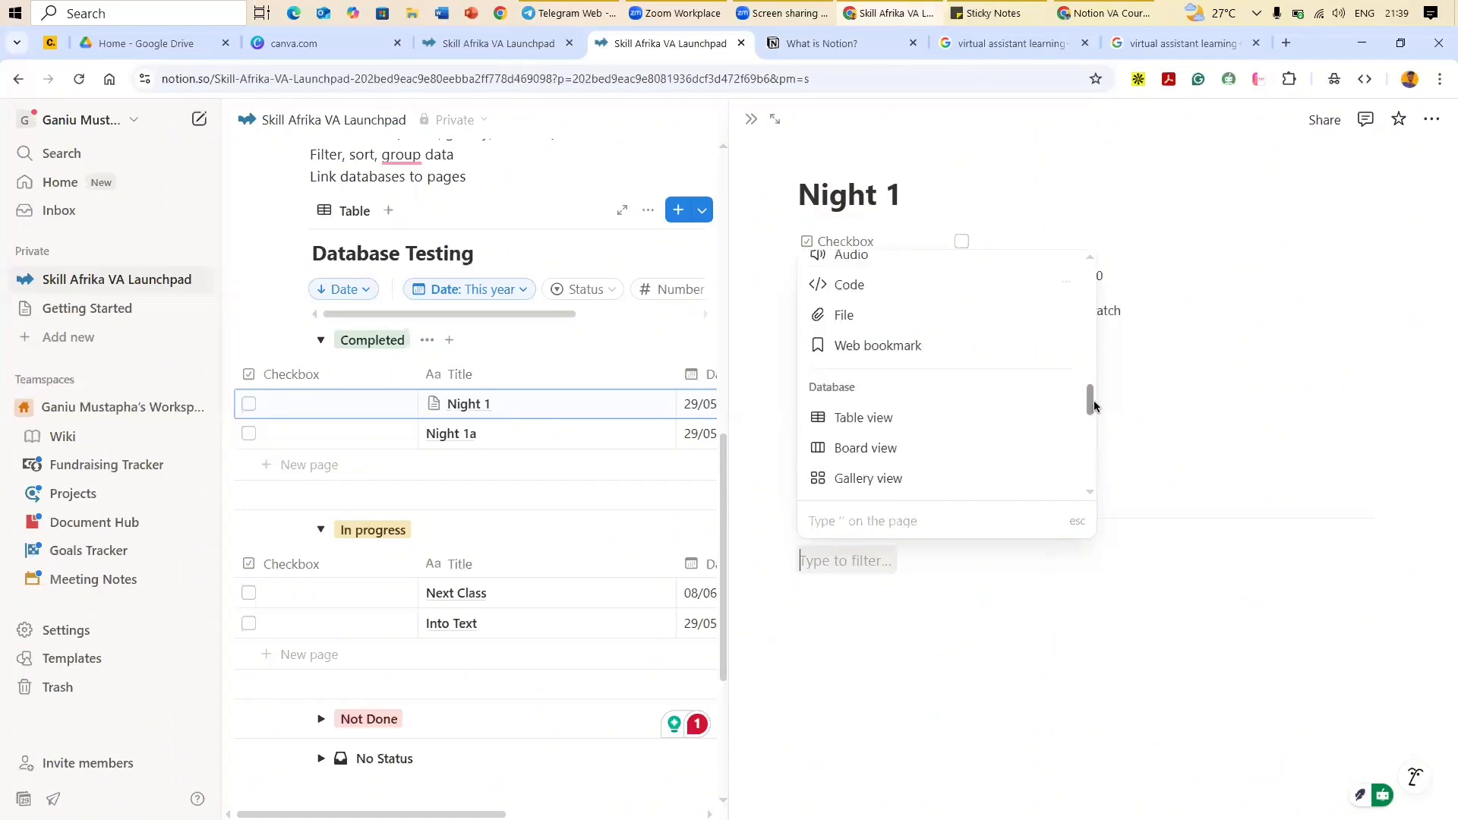
pyautogui.scroll(-2, 1098, 433)
pyautogui.scroll(-3, 1107, 458)
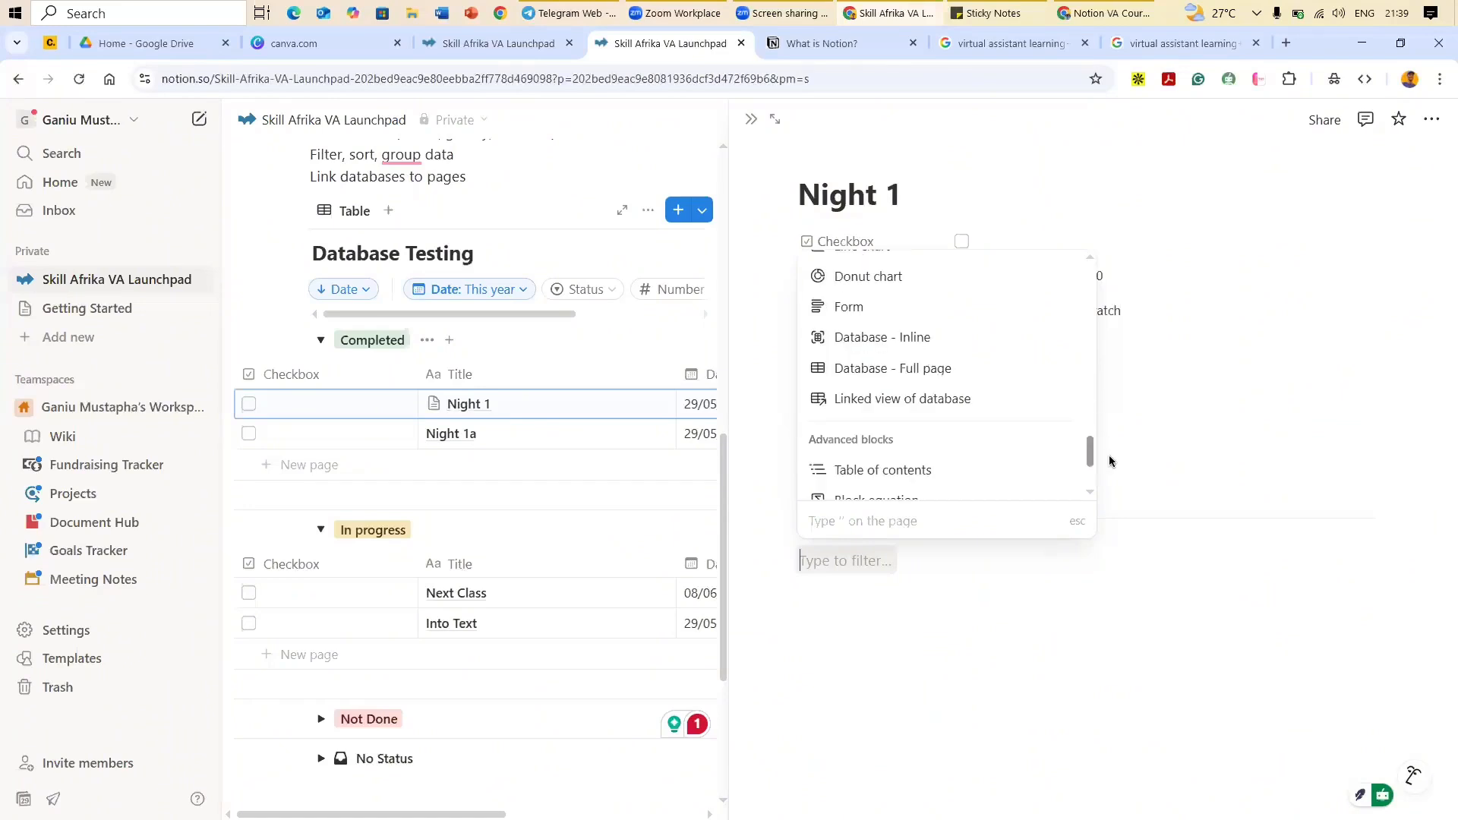
pyautogui.scroll(-1, 1108, 467)
pyautogui.scroll(-2, 1109, 479)
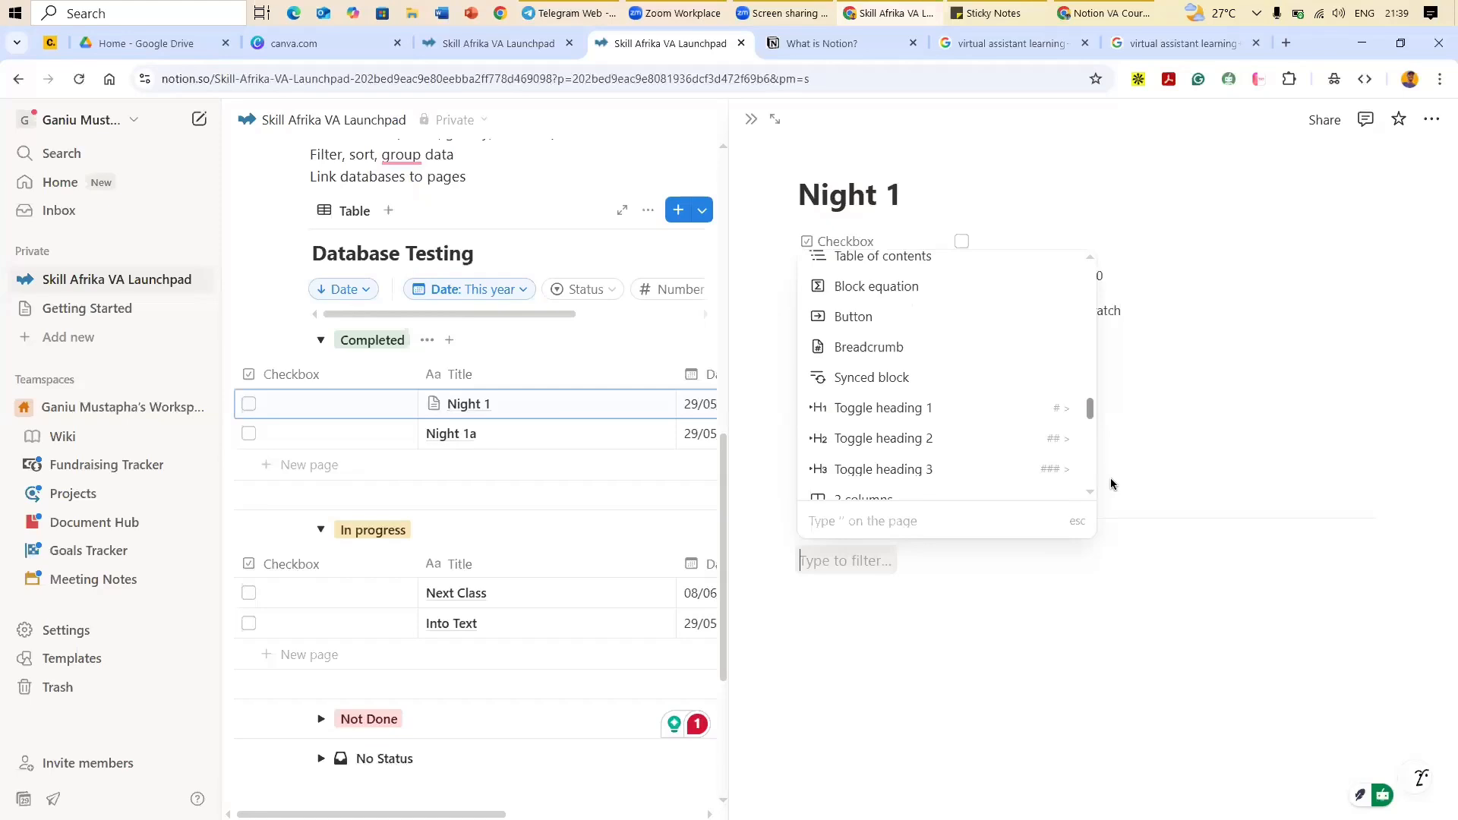
pyautogui.scroll(-3, 1111, 480)
pyautogui.scroll(2, 1108, 468)
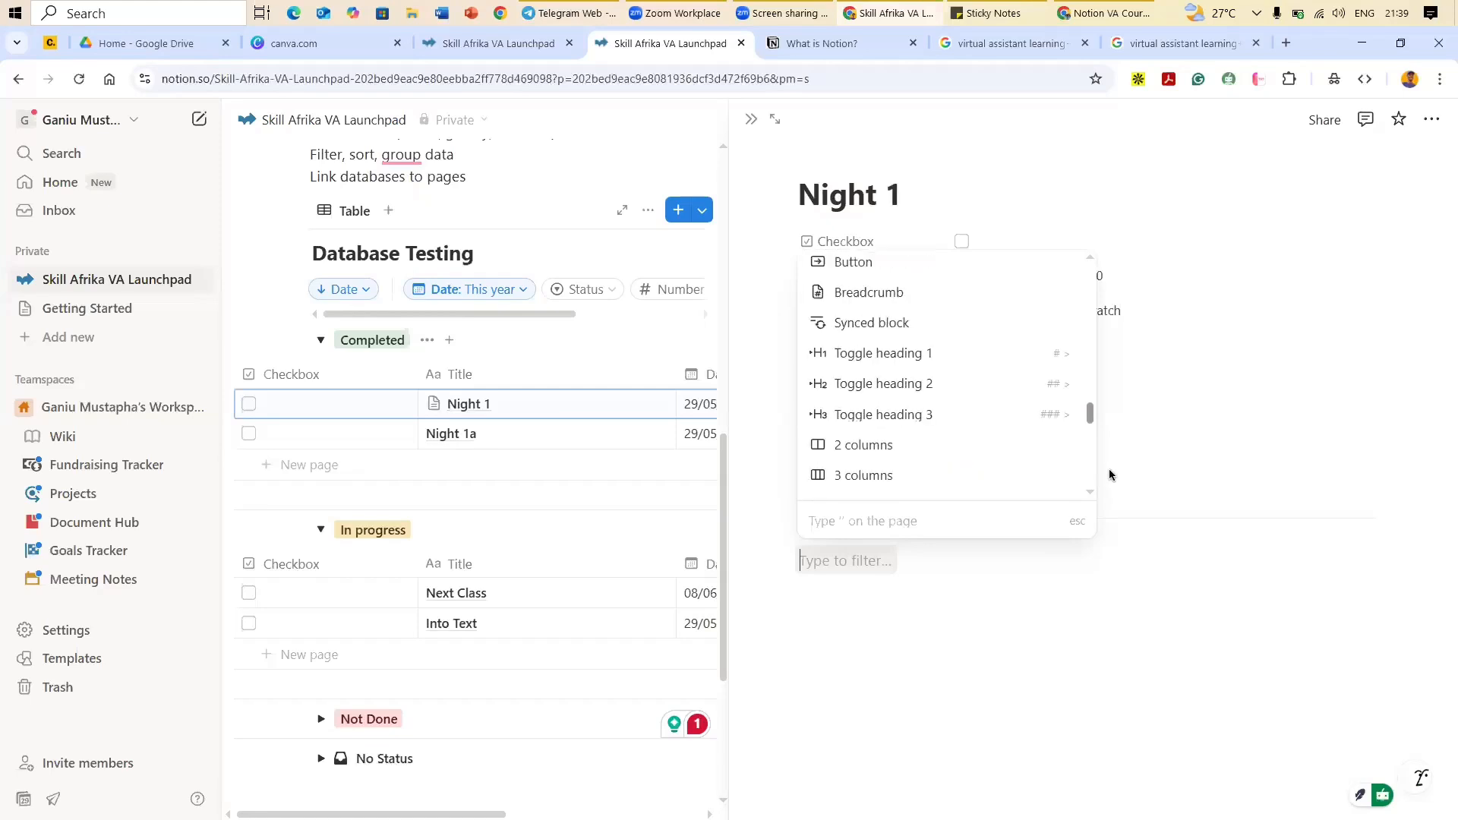
pyautogui.scroll(3, 1103, 453)
pyautogui.scroll(3, 1085, 410)
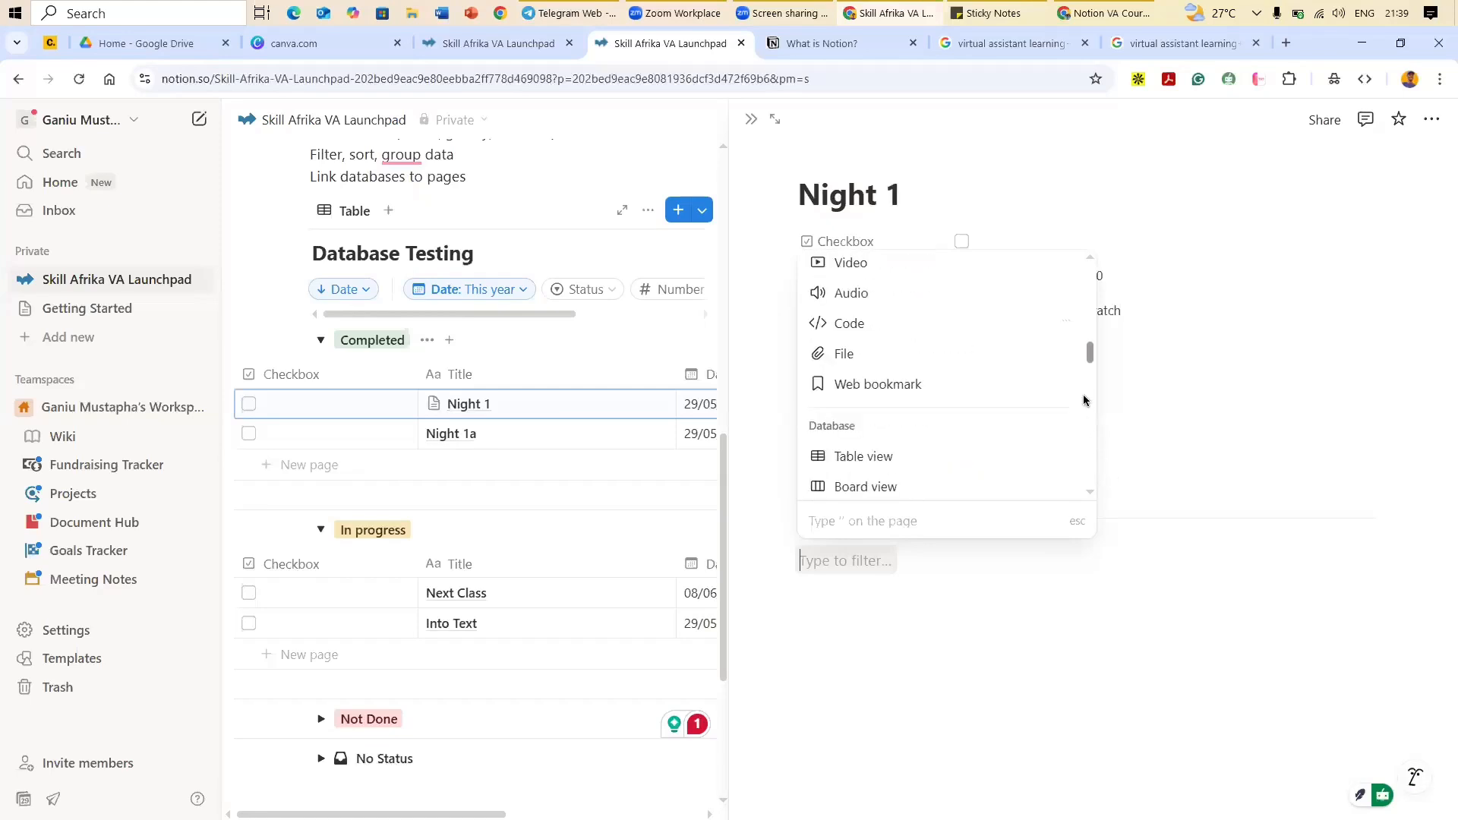
pyautogui.scroll(3, 1068, 356)
pyautogui.scroll(5, 1067, 334)
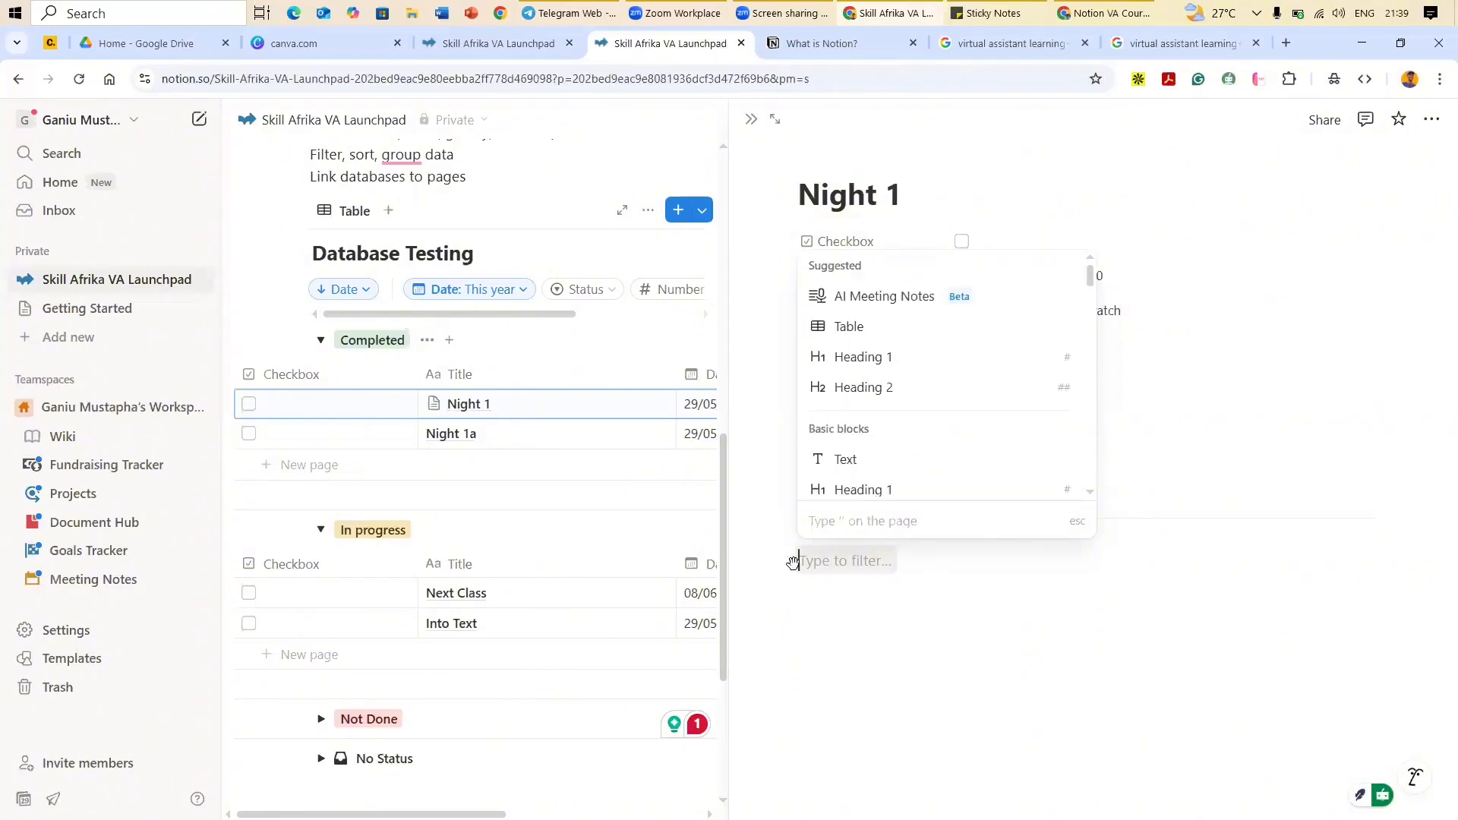
pyautogui.press('Escape')
# Step: Insert a toggle list in the Night 1 page body with the text "What are we learning today/take home from today's klession"
pyautogui.write('/')
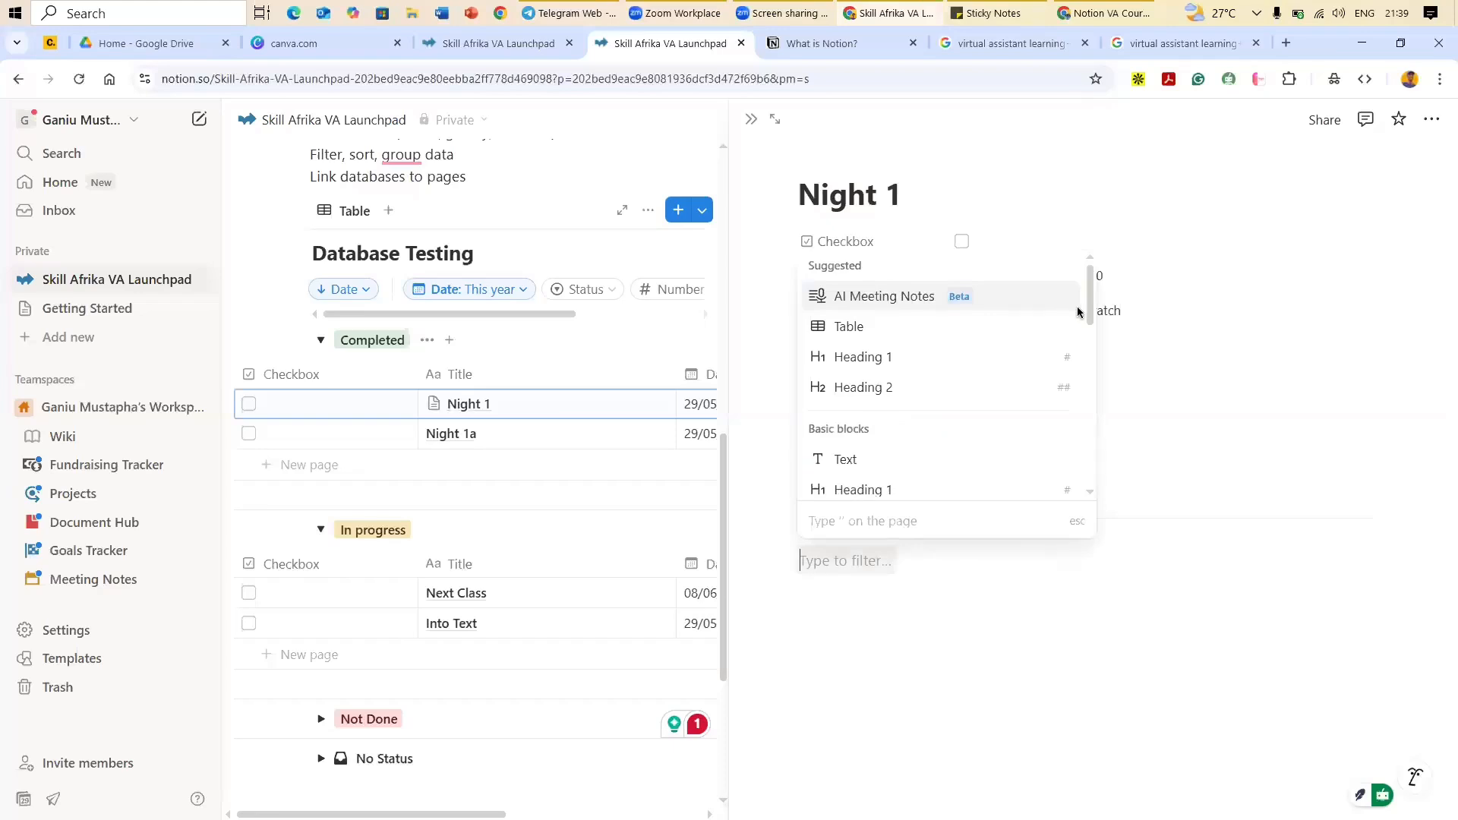
pyautogui.scroll(-1, 1090, 325)
pyautogui.scroll(-4, 911, 372)
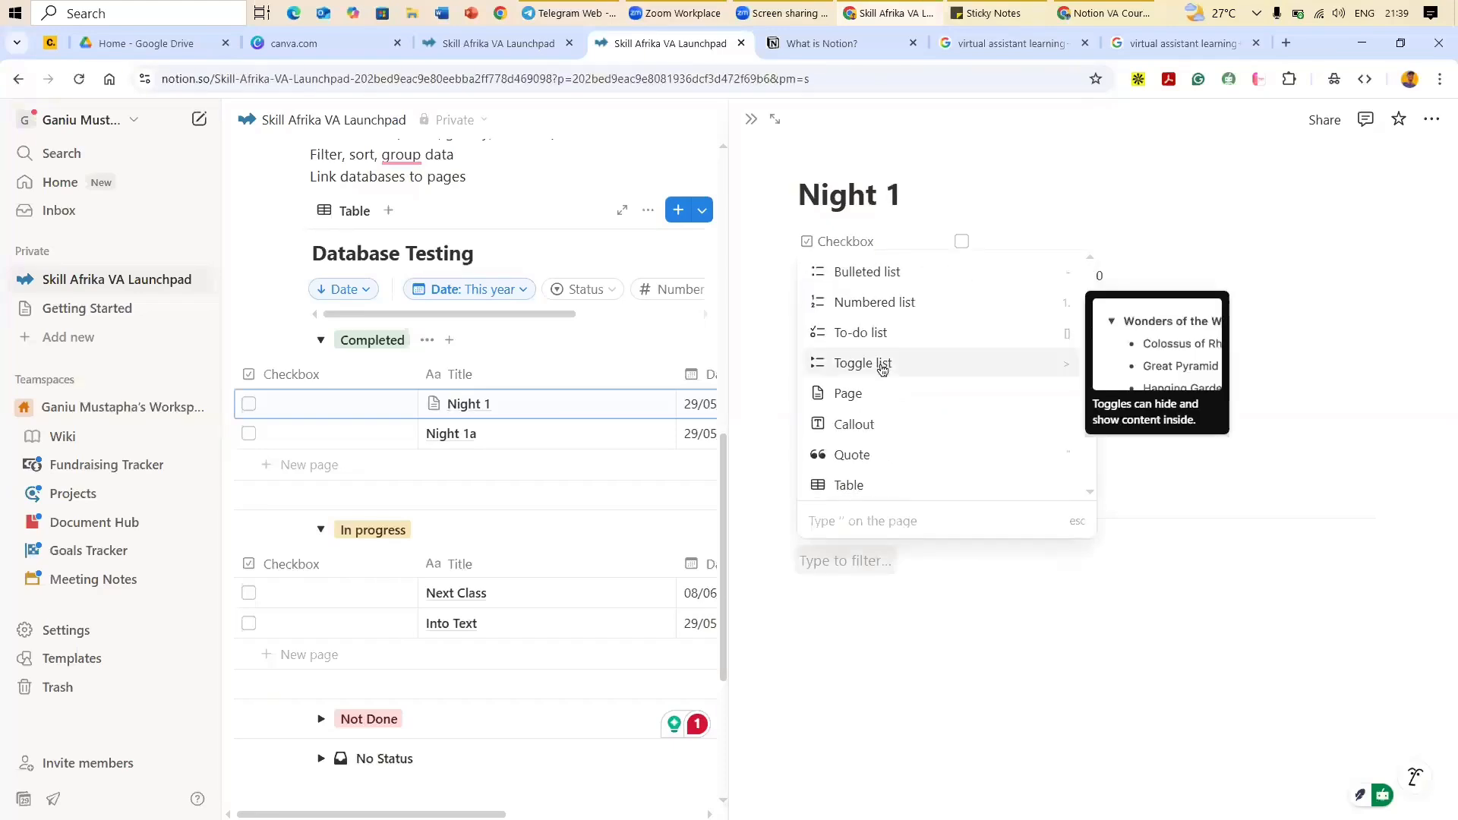
pyautogui.press('Return')
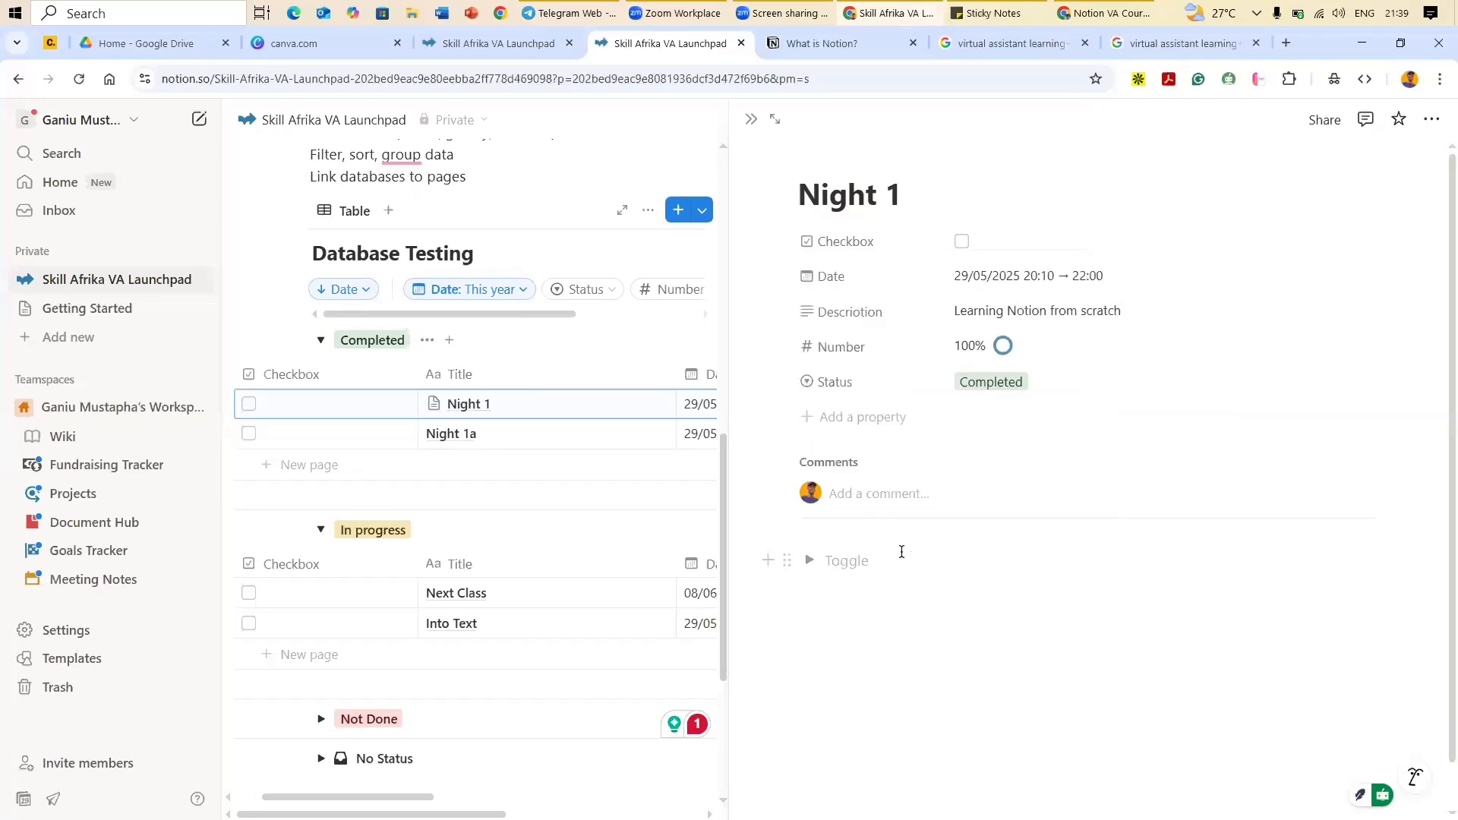
pyautogui.write('Wh')
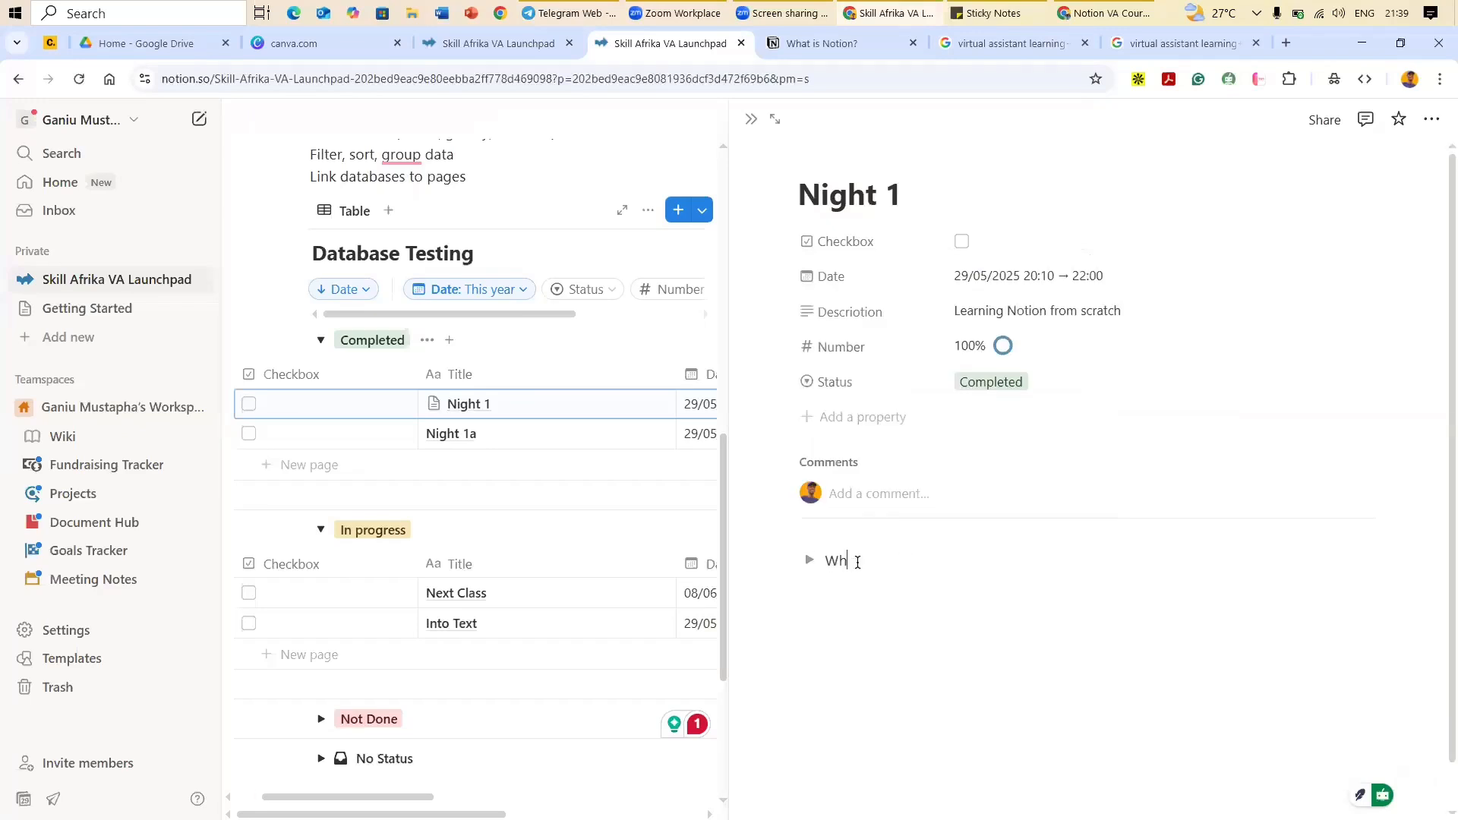
pyautogui.write('at are we learning ')
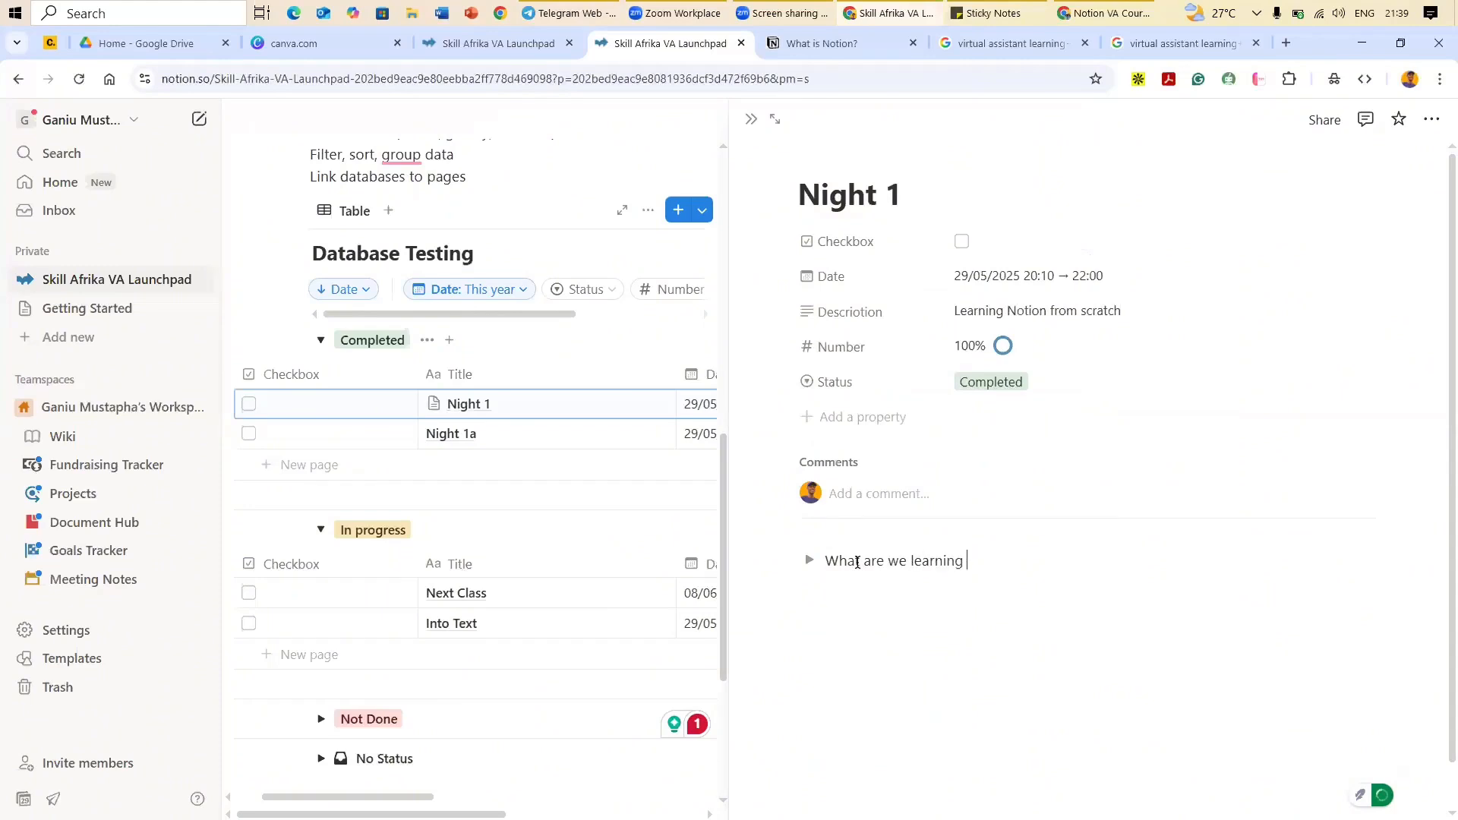
pyautogui.write('today/take home from today')
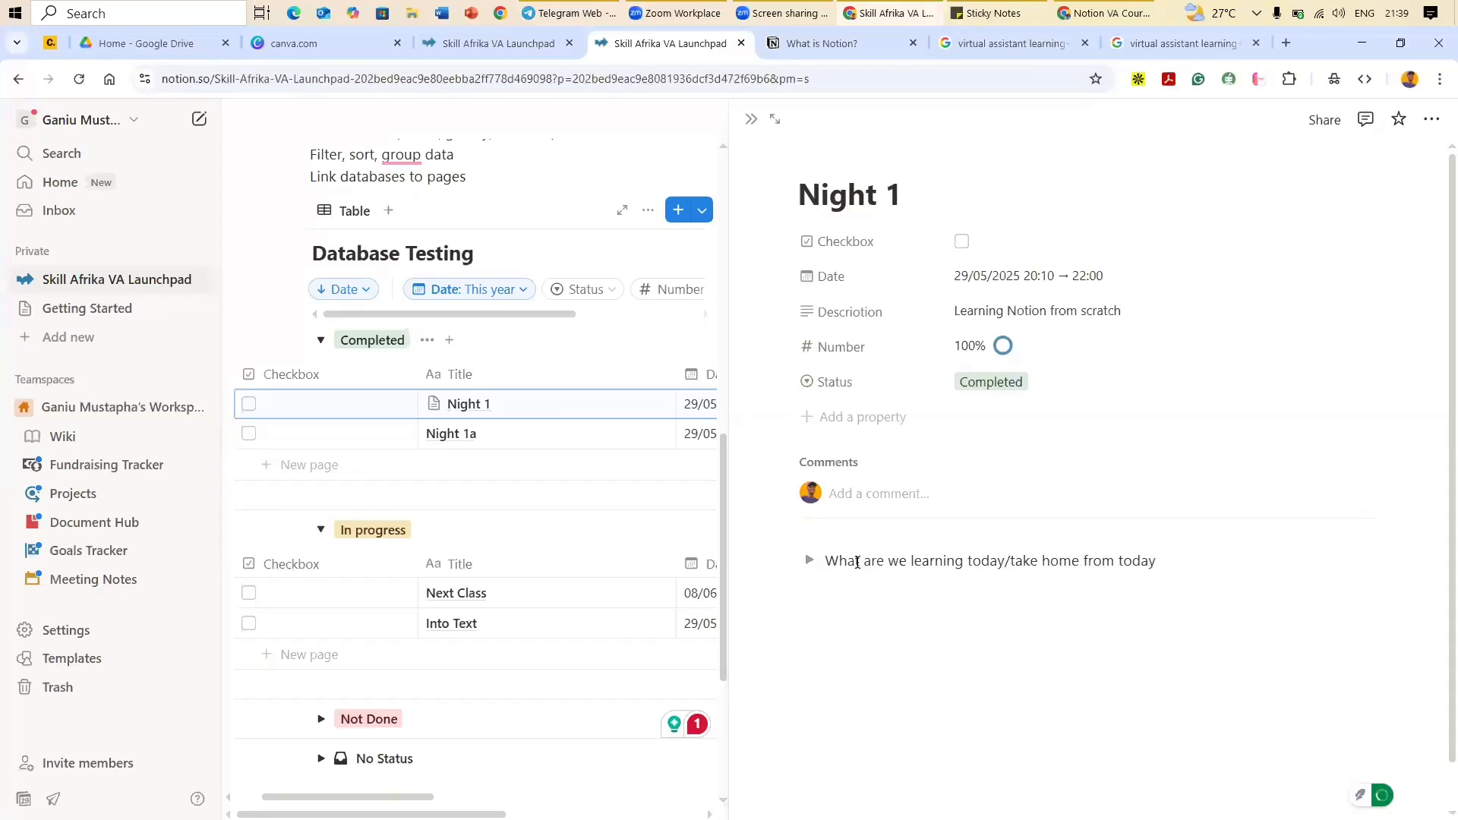
pyautogui.write("'s klession")
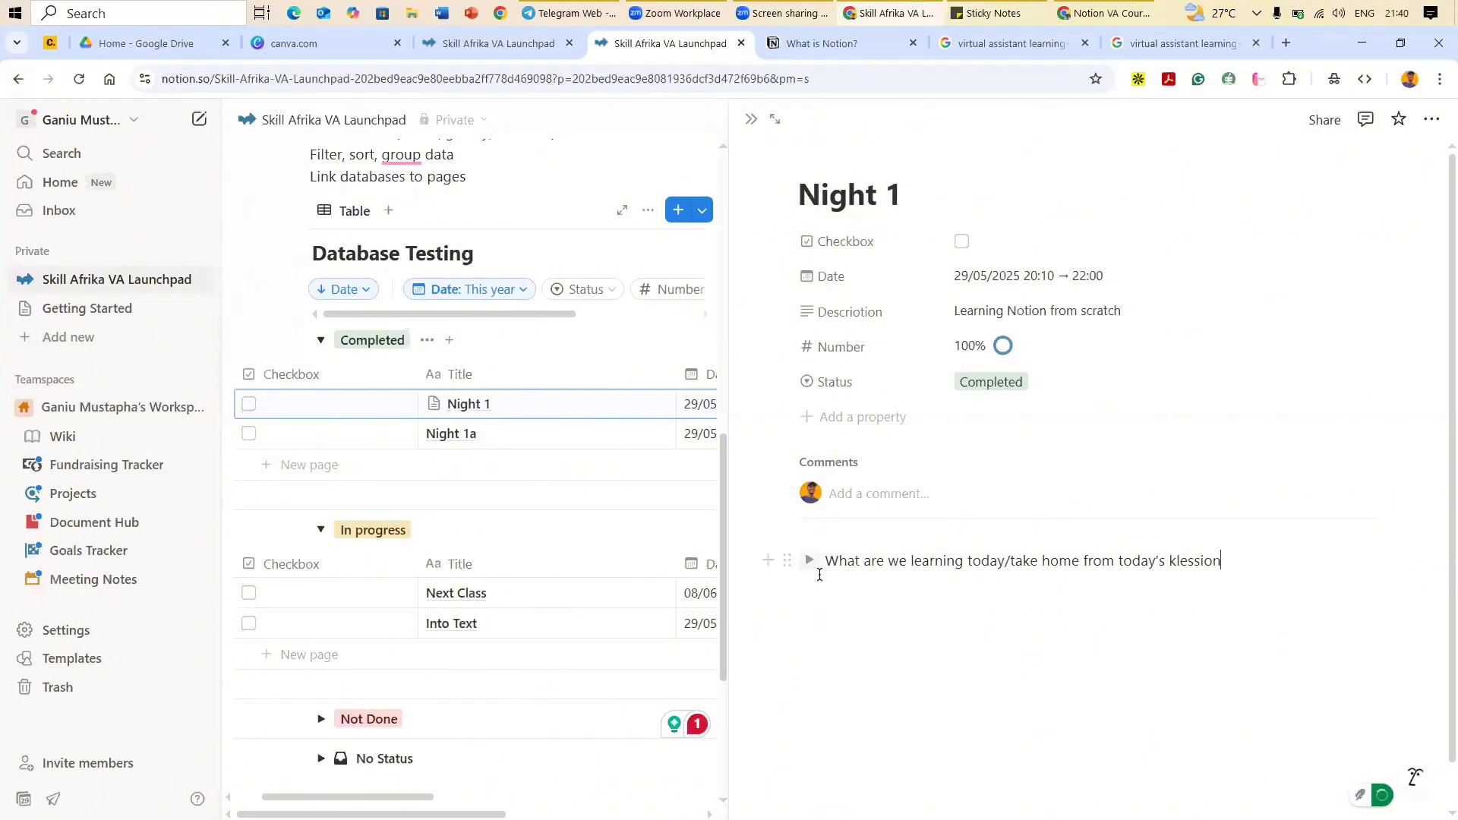
# Step: Expand the toggle in the Night 1 page body and start an empty text line inside it
pyautogui.click(807, 563)
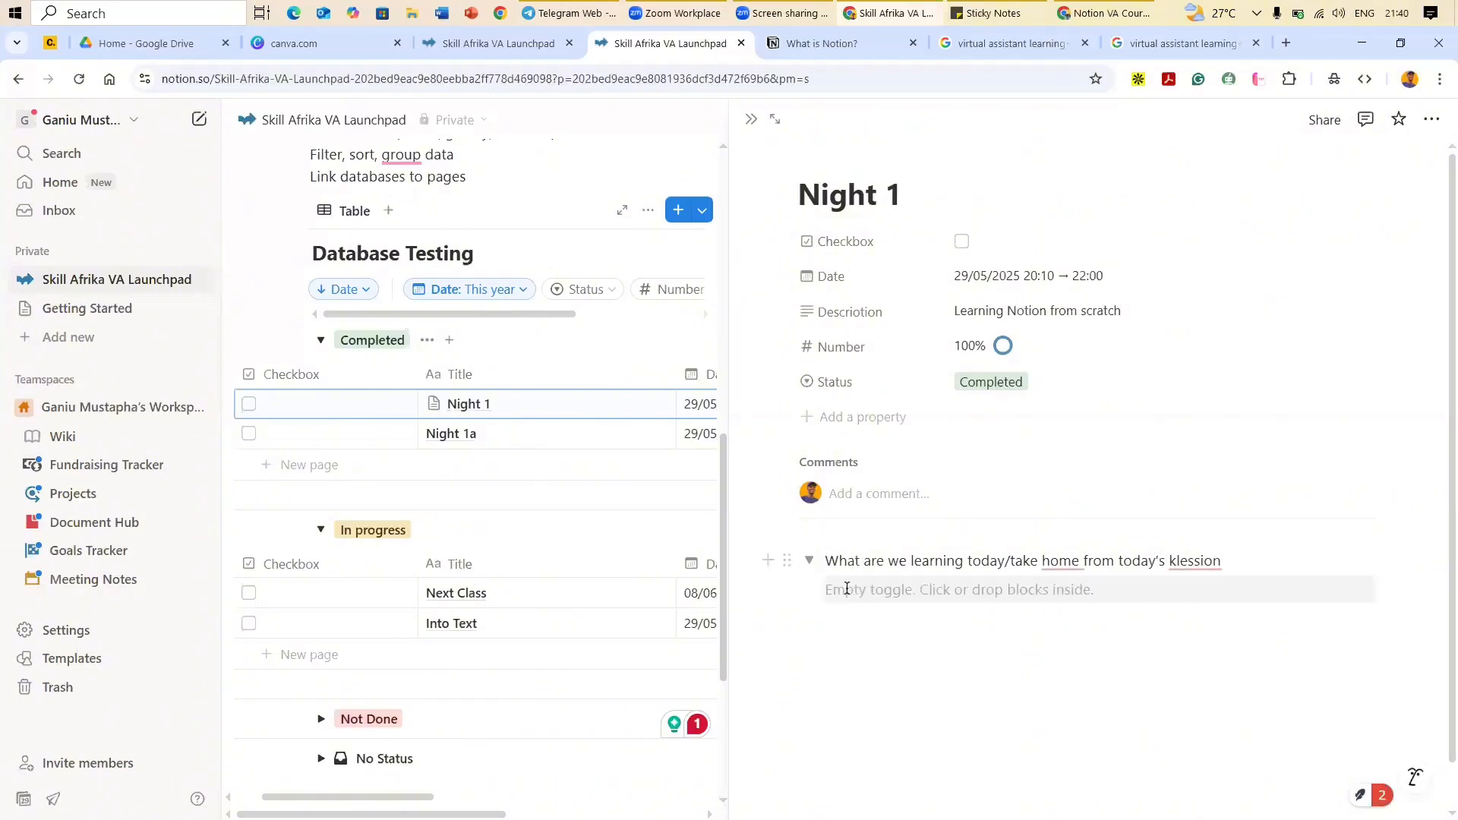
pyautogui.click(847, 589)
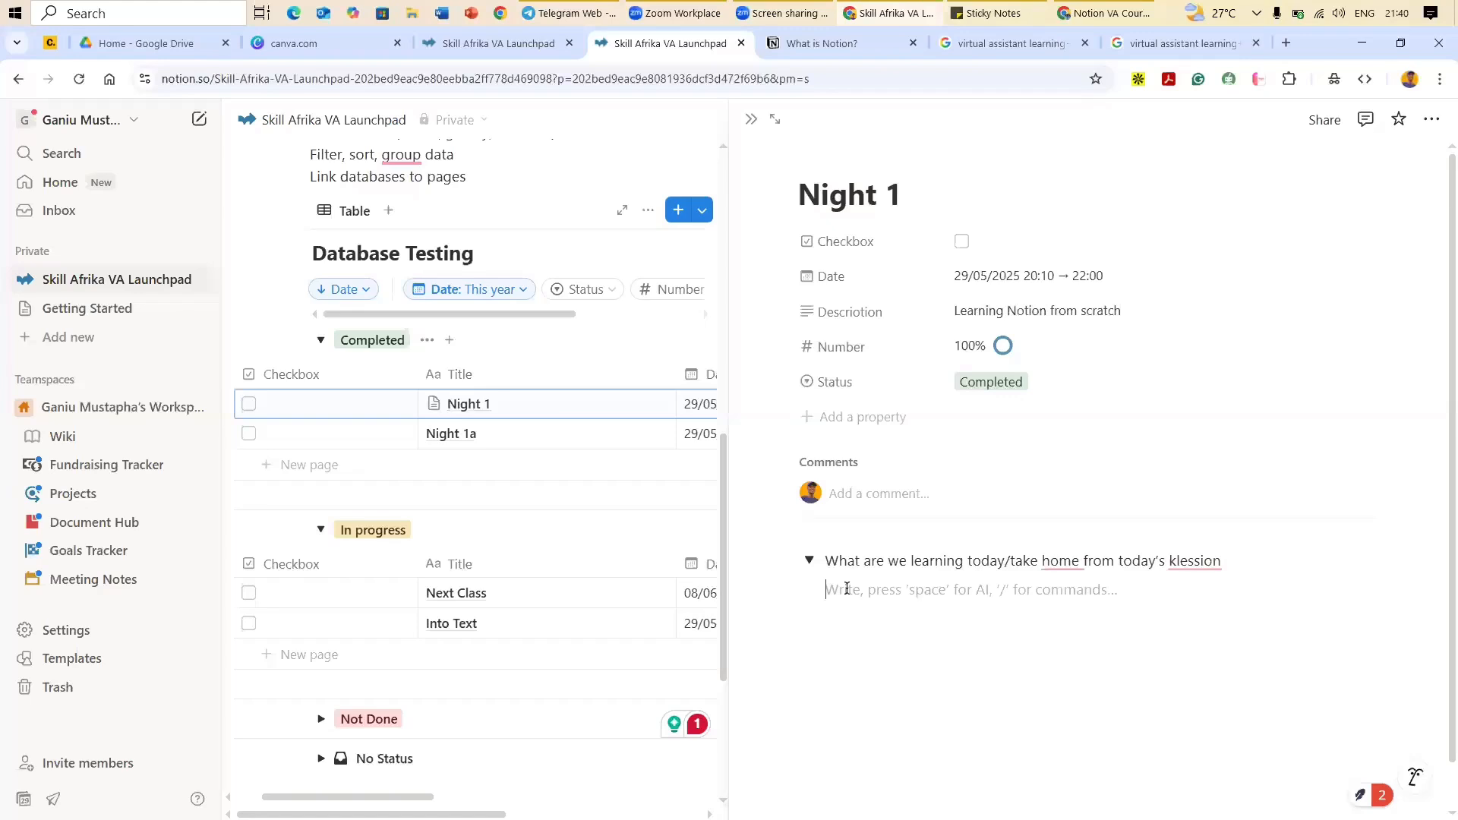
pyautogui.rightClick(857, 580)
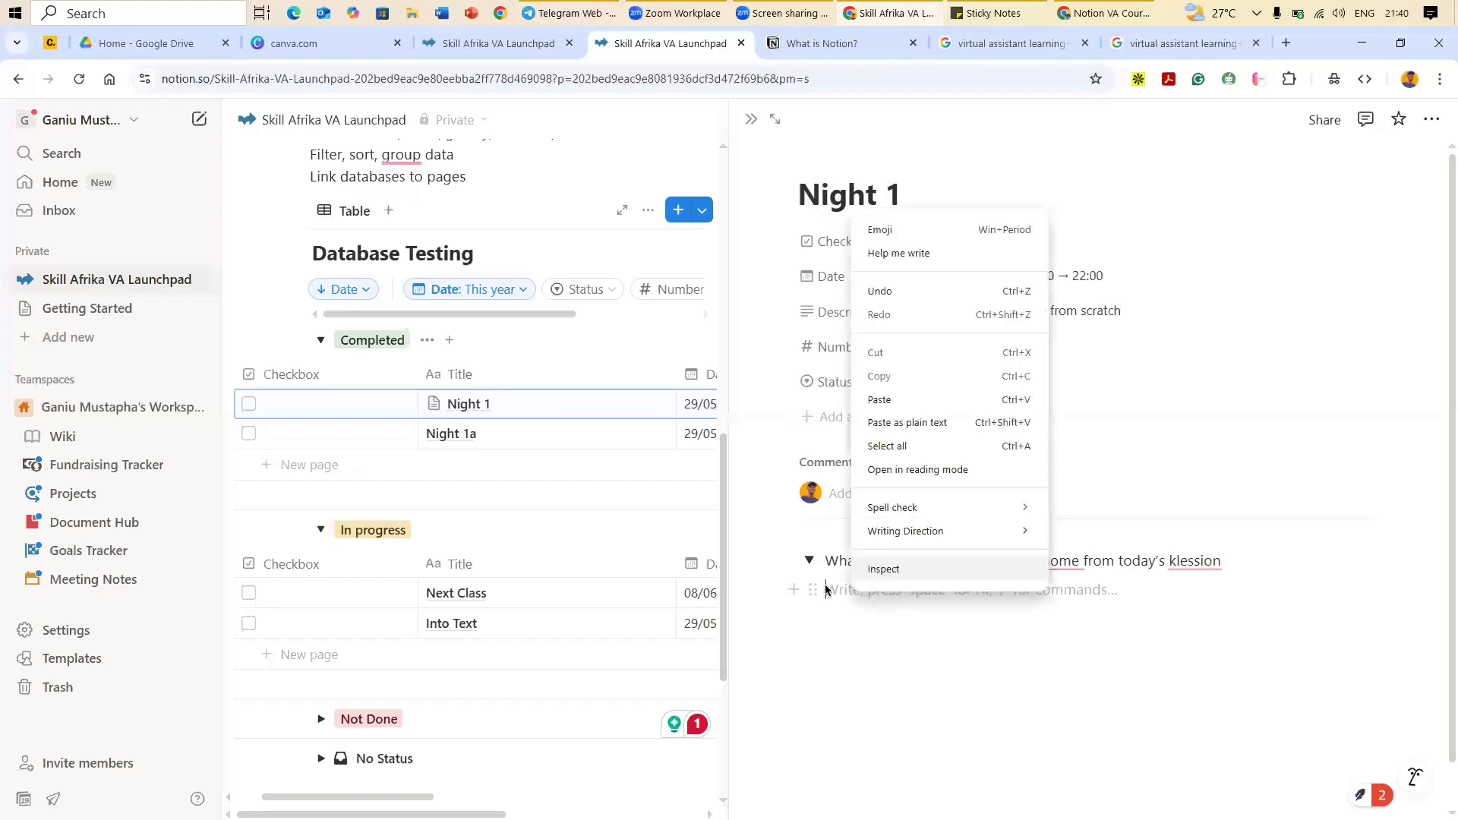
pyautogui.press('Escape')
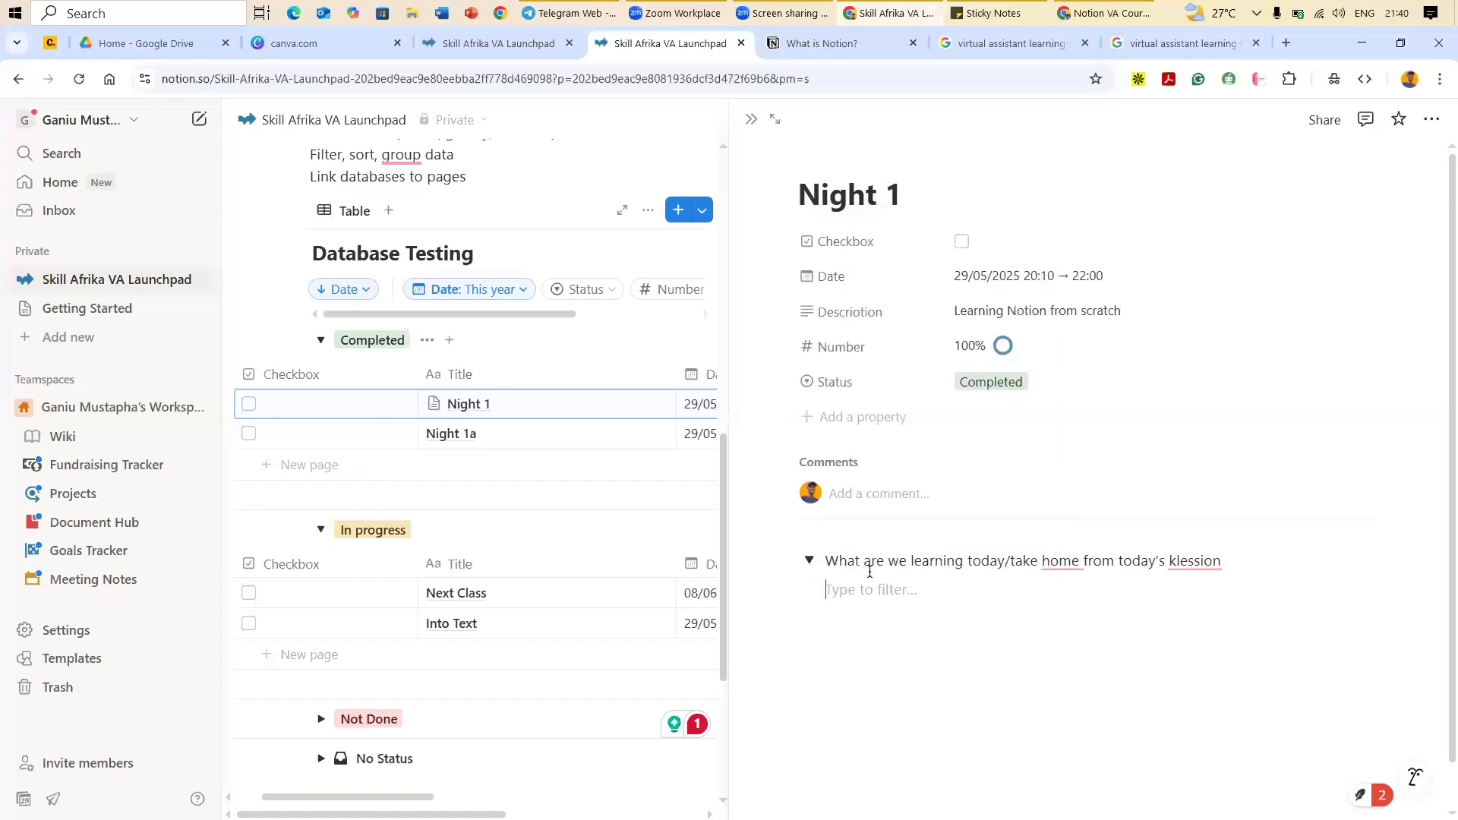
# Step: Review the block types that can be inserted inside the toggle, from basic blocks through media, database and advanced blocks to embeds
pyautogui.write('/')
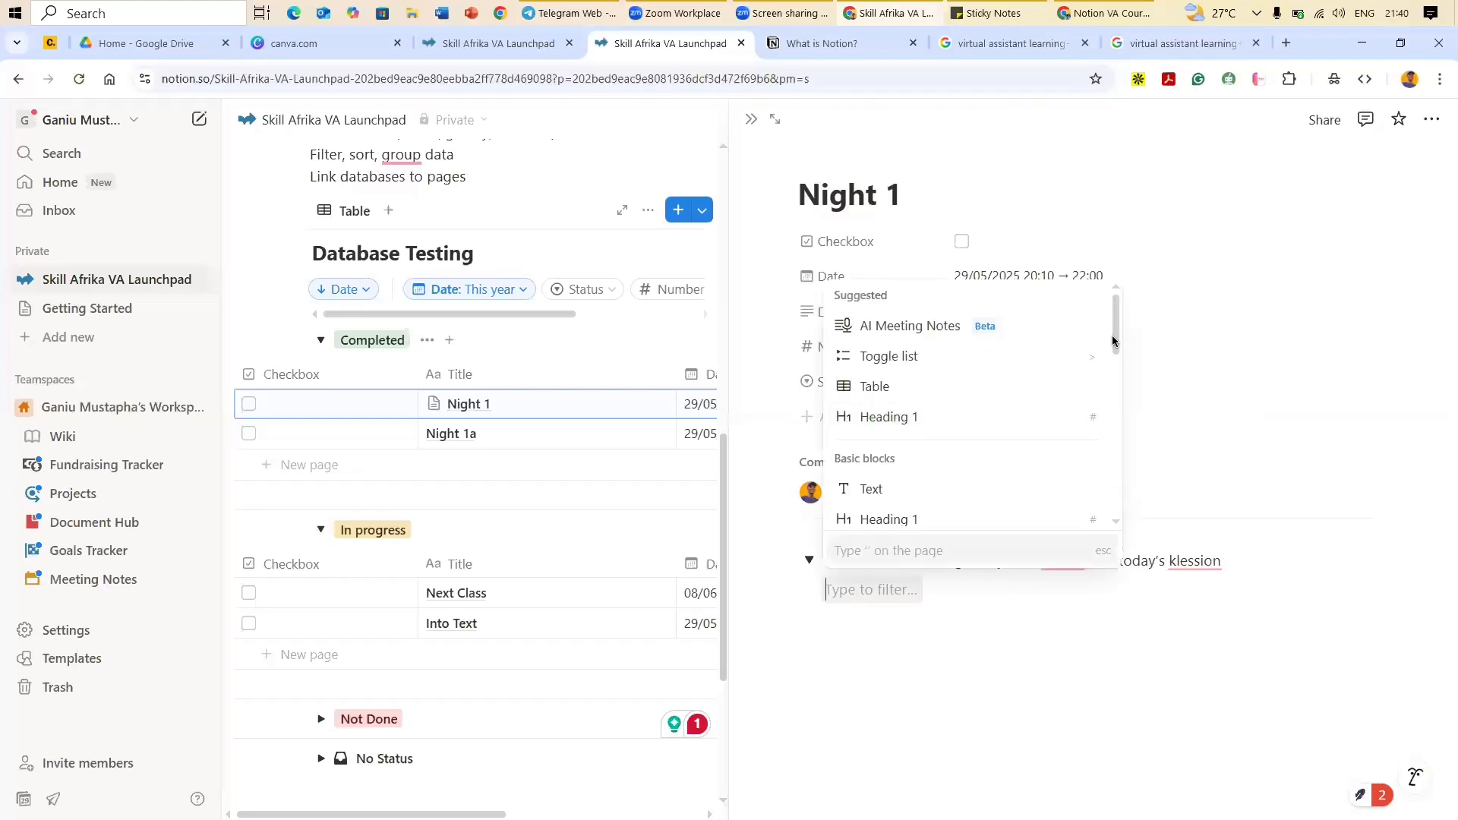
pyautogui.scroll(-2, 1126, 376)
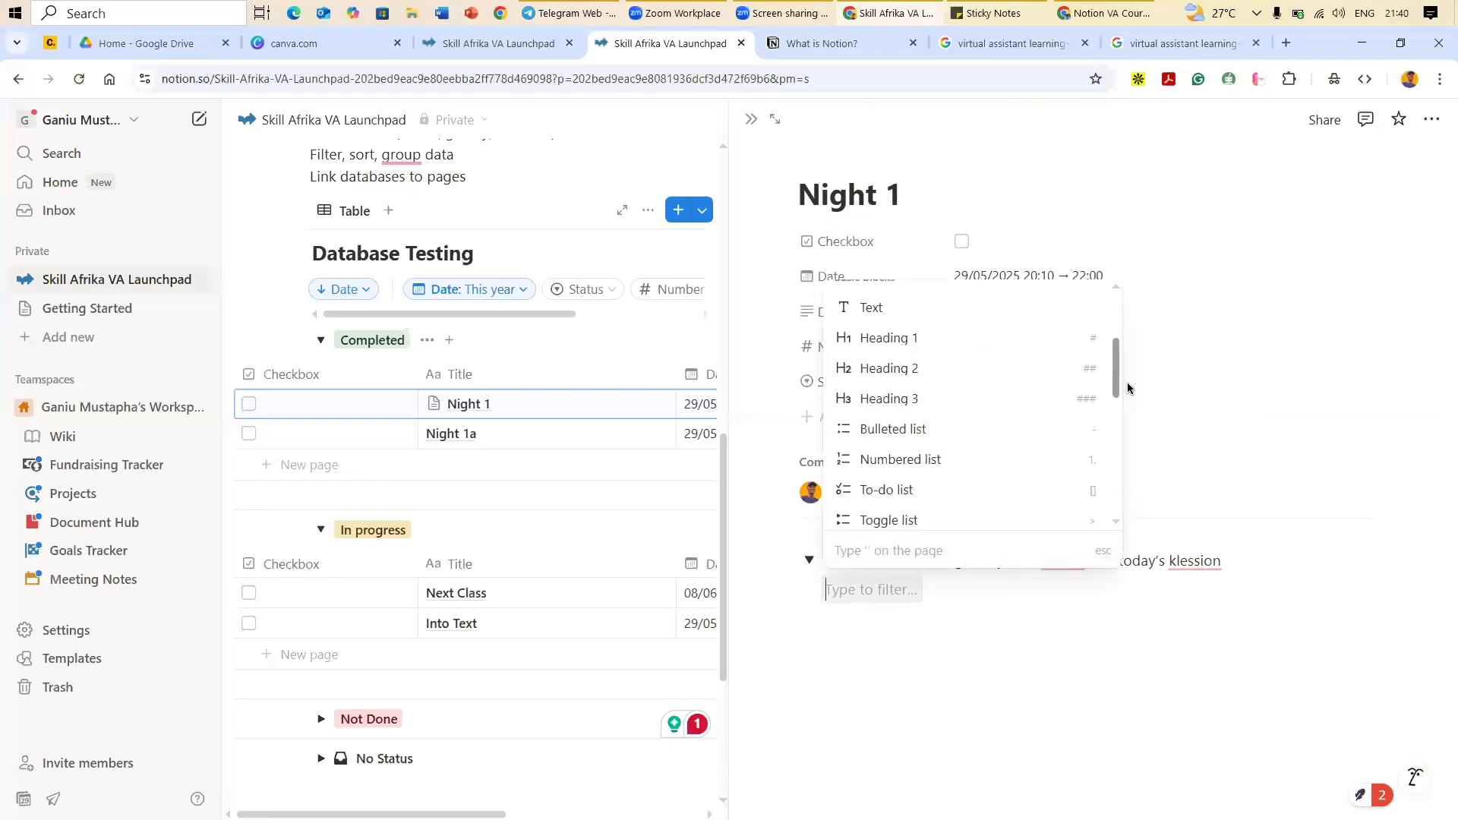
pyautogui.scroll(-2, 1135, 429)
pyautogui.scroll(-2, 1139, 452)
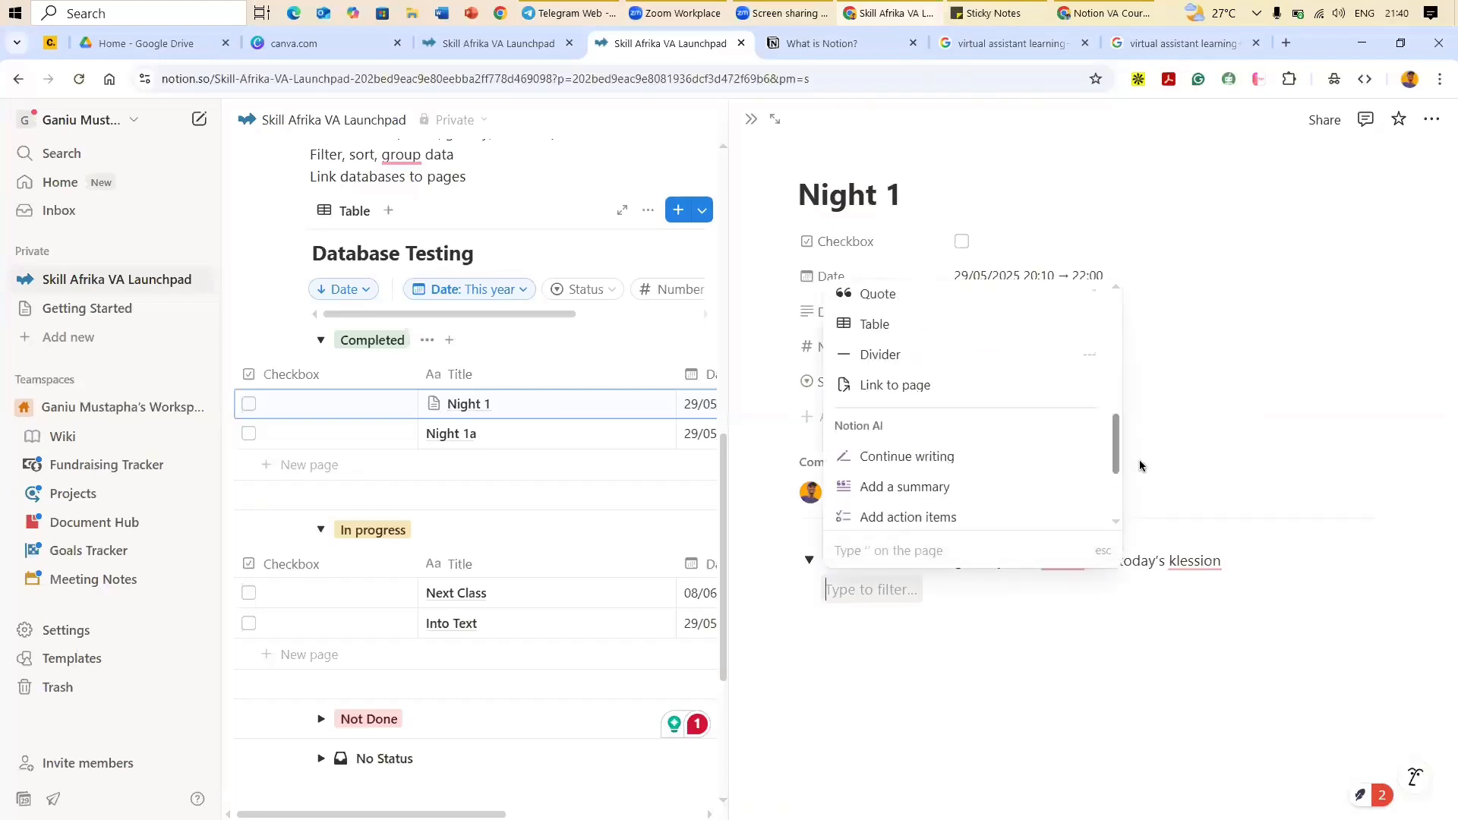
pyautogui.scroll(-2, 1131, 472)
pyautogui.moveTo(1116, 398); pyautogui.dragTo(1118, 410)
pyautogui.scroll(-2, 1118, 440)
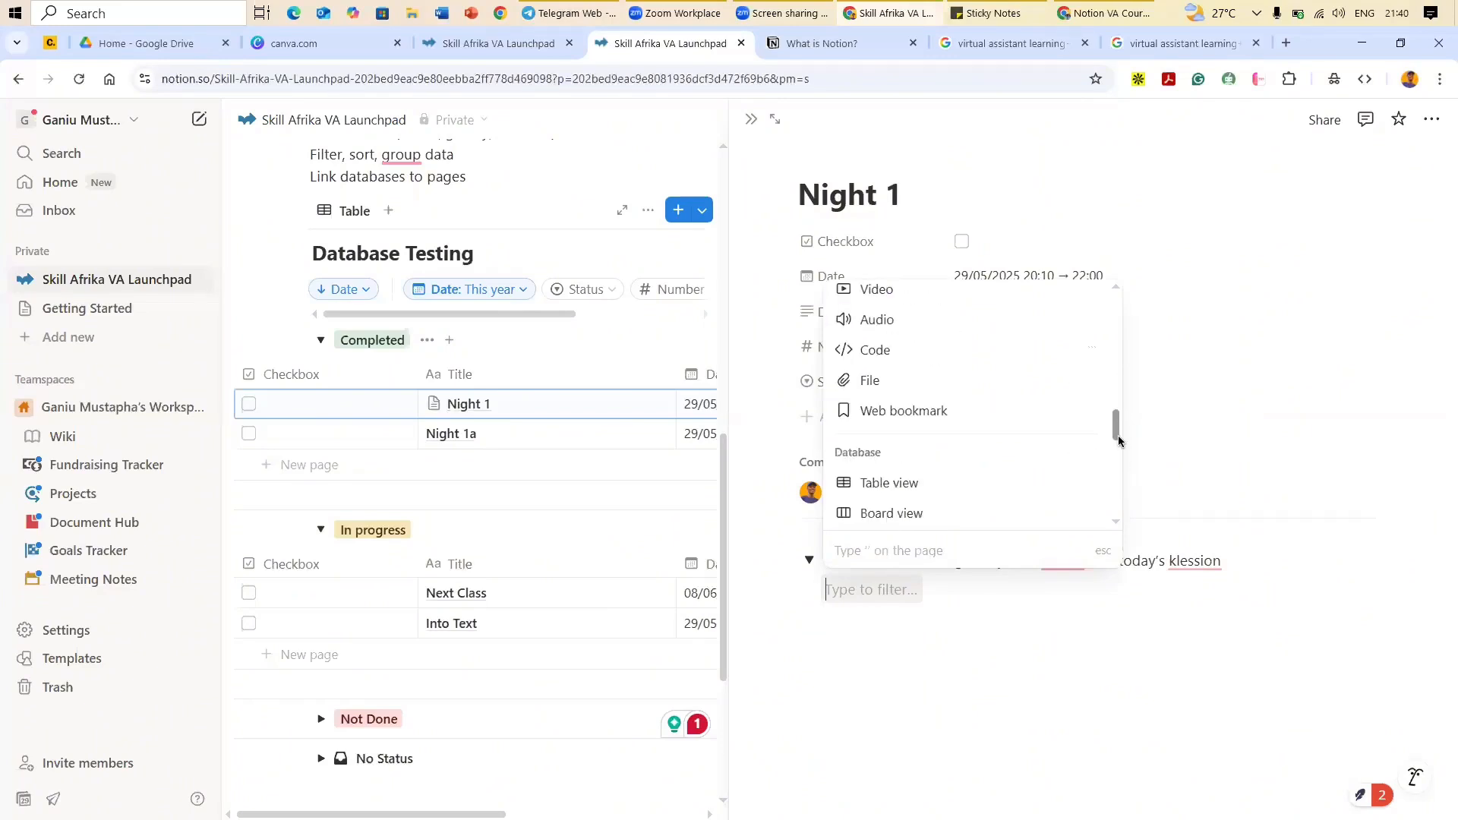
pyautogui.scroll(-1, 1122, 452)
pyautogui.scroll(-2, 1127, 463)
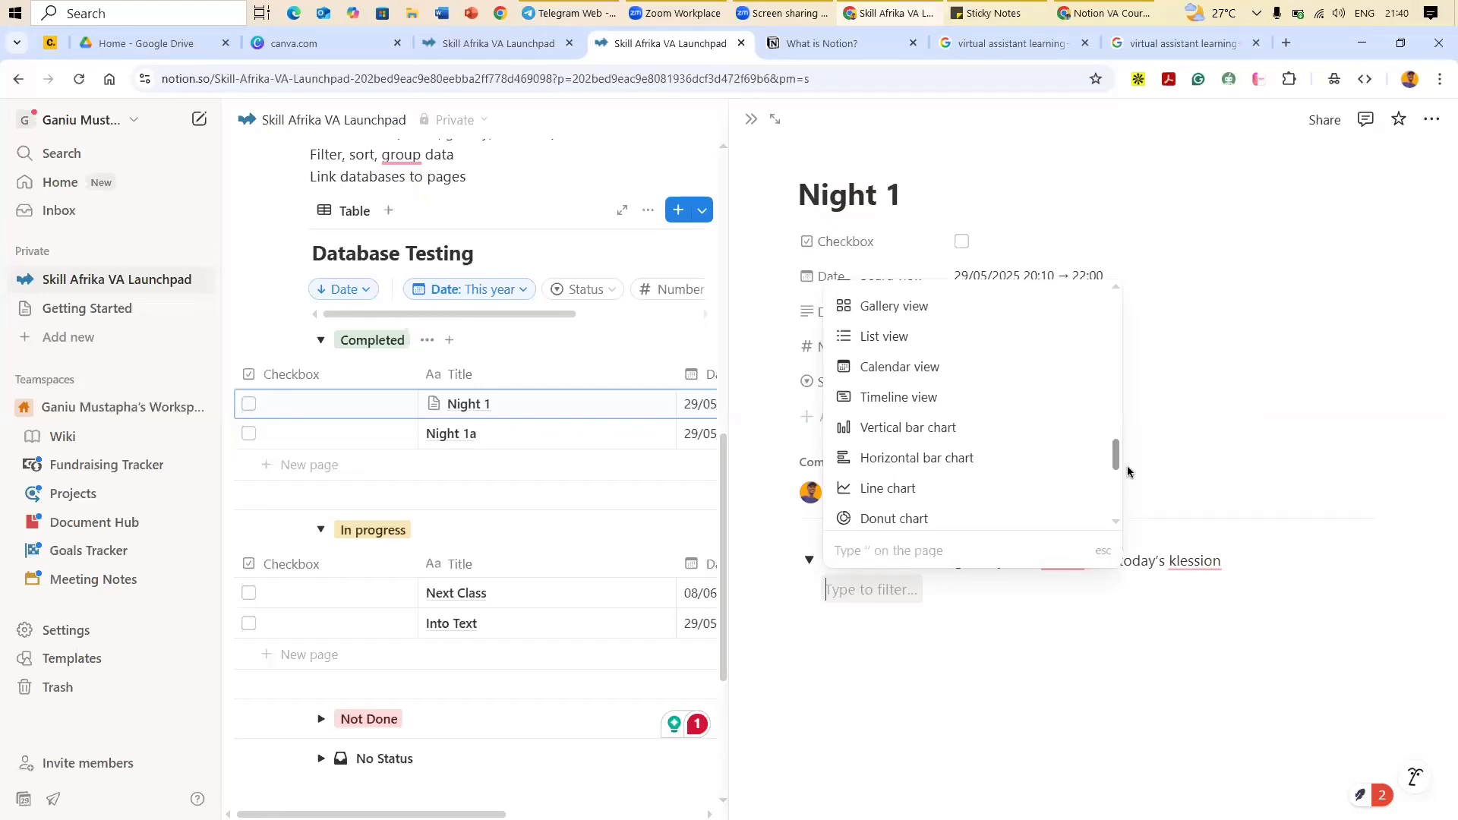
pyautogui.scroll(-2, 1132, 486)
pyautogui.scroll(-2, 1132, 505)
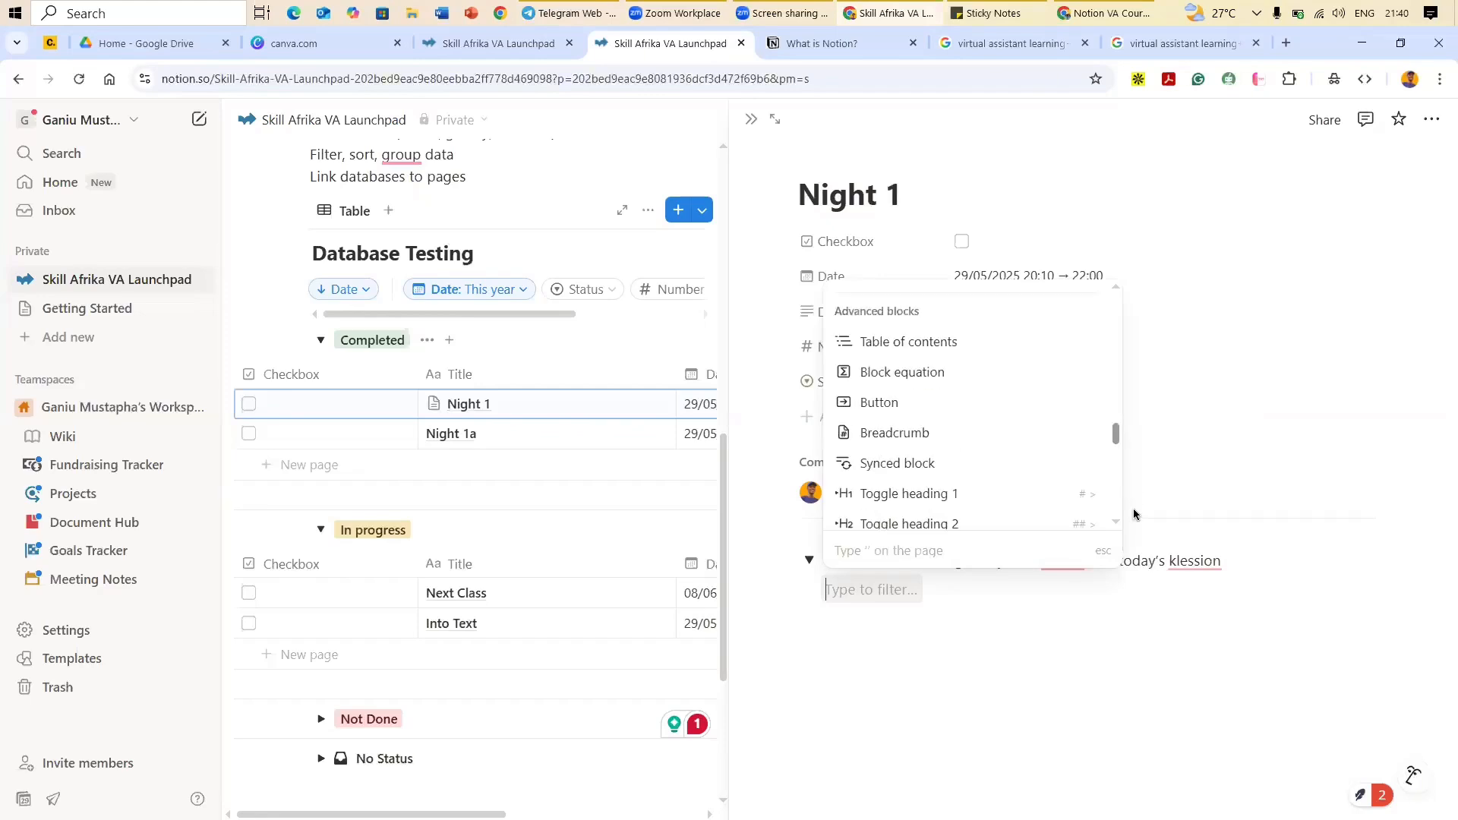
pyautogui.scroll(-2, 1132, 513)
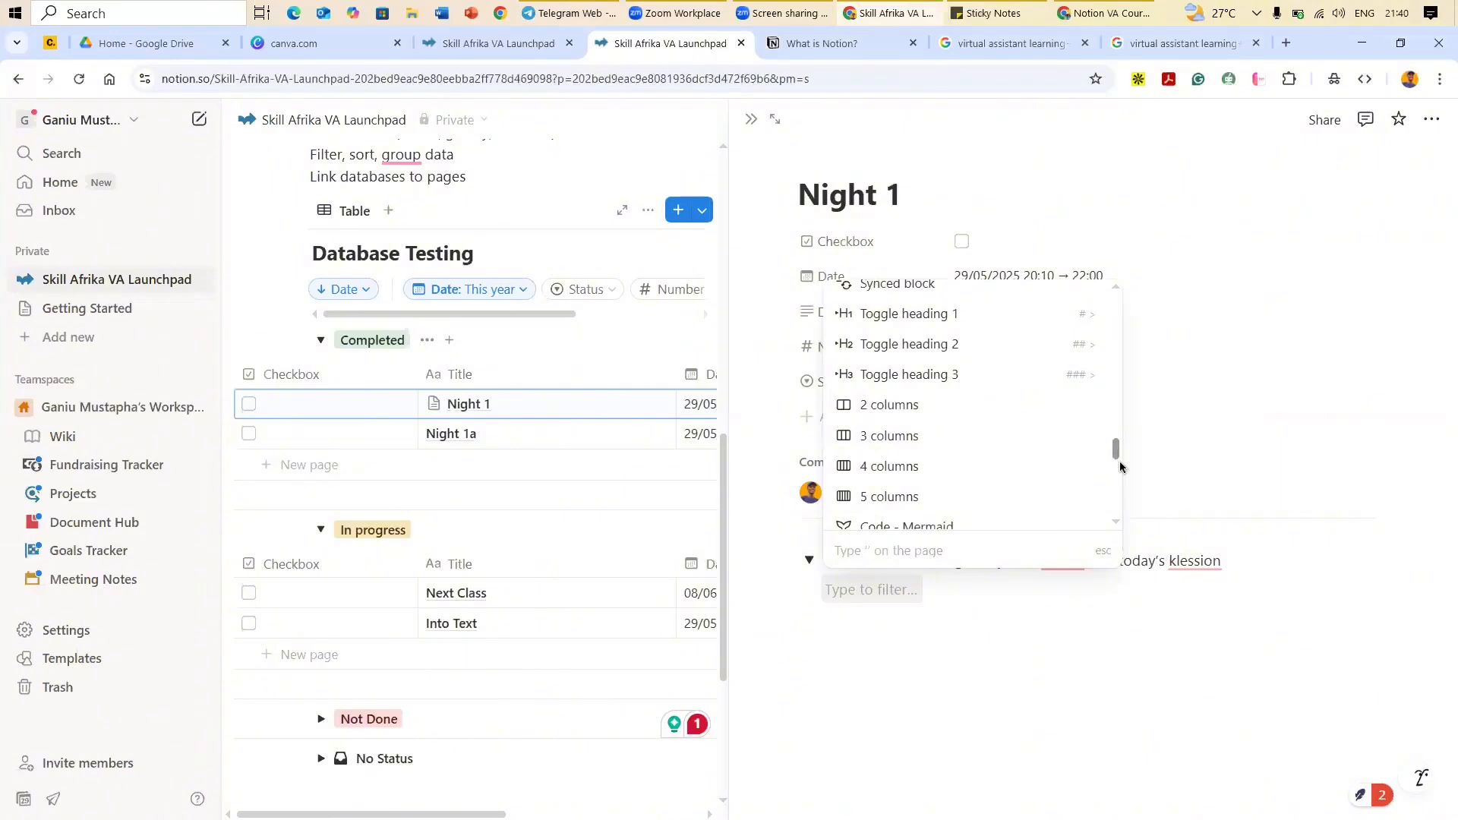
pyautogui.scroll(-3, 1123, 475)
pyautogui.scroll(-3, 1128, 492)
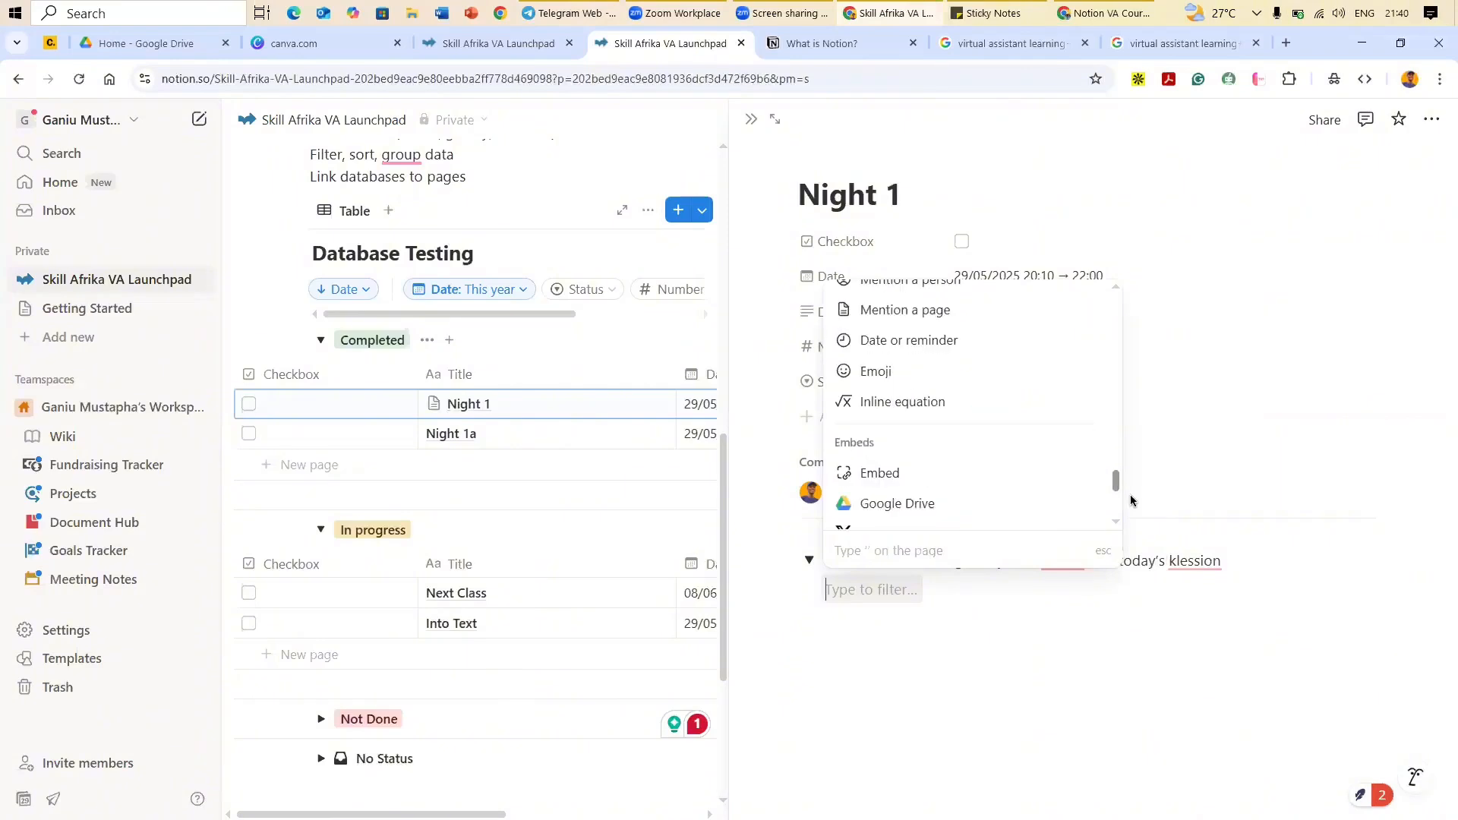
pyautogui.scroll(-3, 1130, 524)
pyautogui.scroll(-3, 1106, 479)
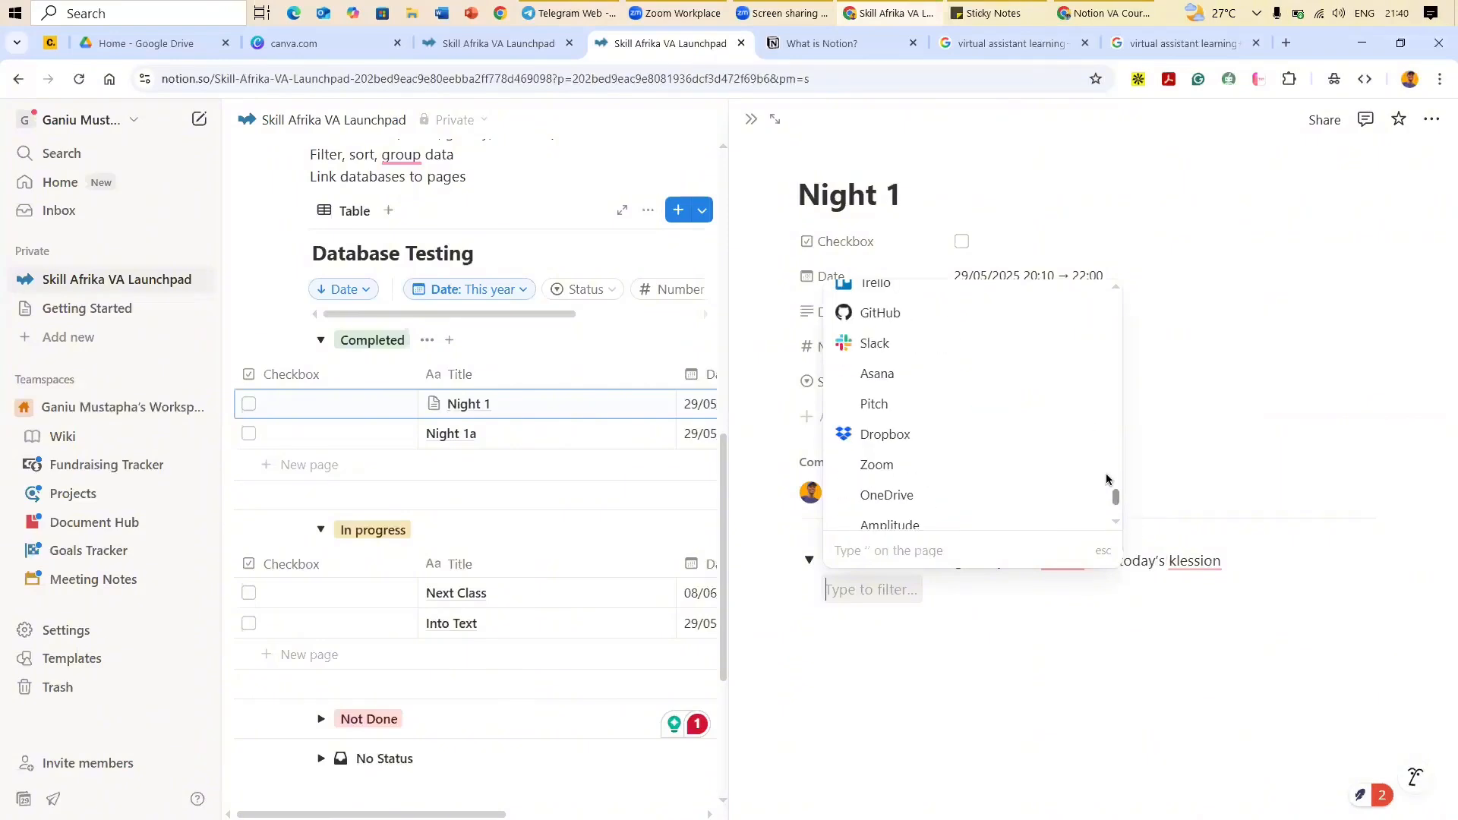
pyautogui.scroll(15, 1086, 380)
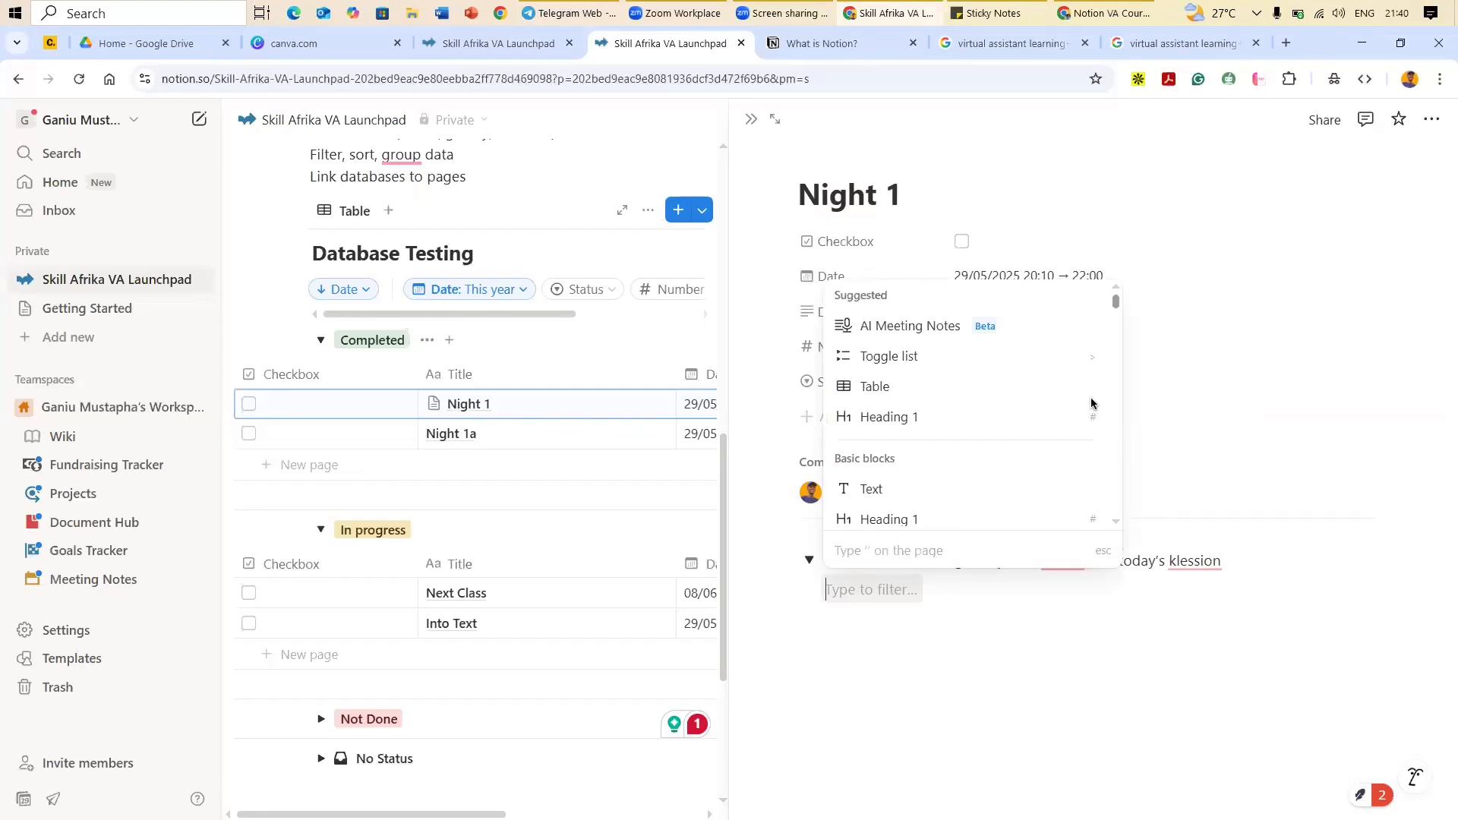
# Step: Insert a to-do list inside the toggle with the items "what notion is" and "how to use notion for beginners"
pyautogui.scroll(-3, 1094, 400)
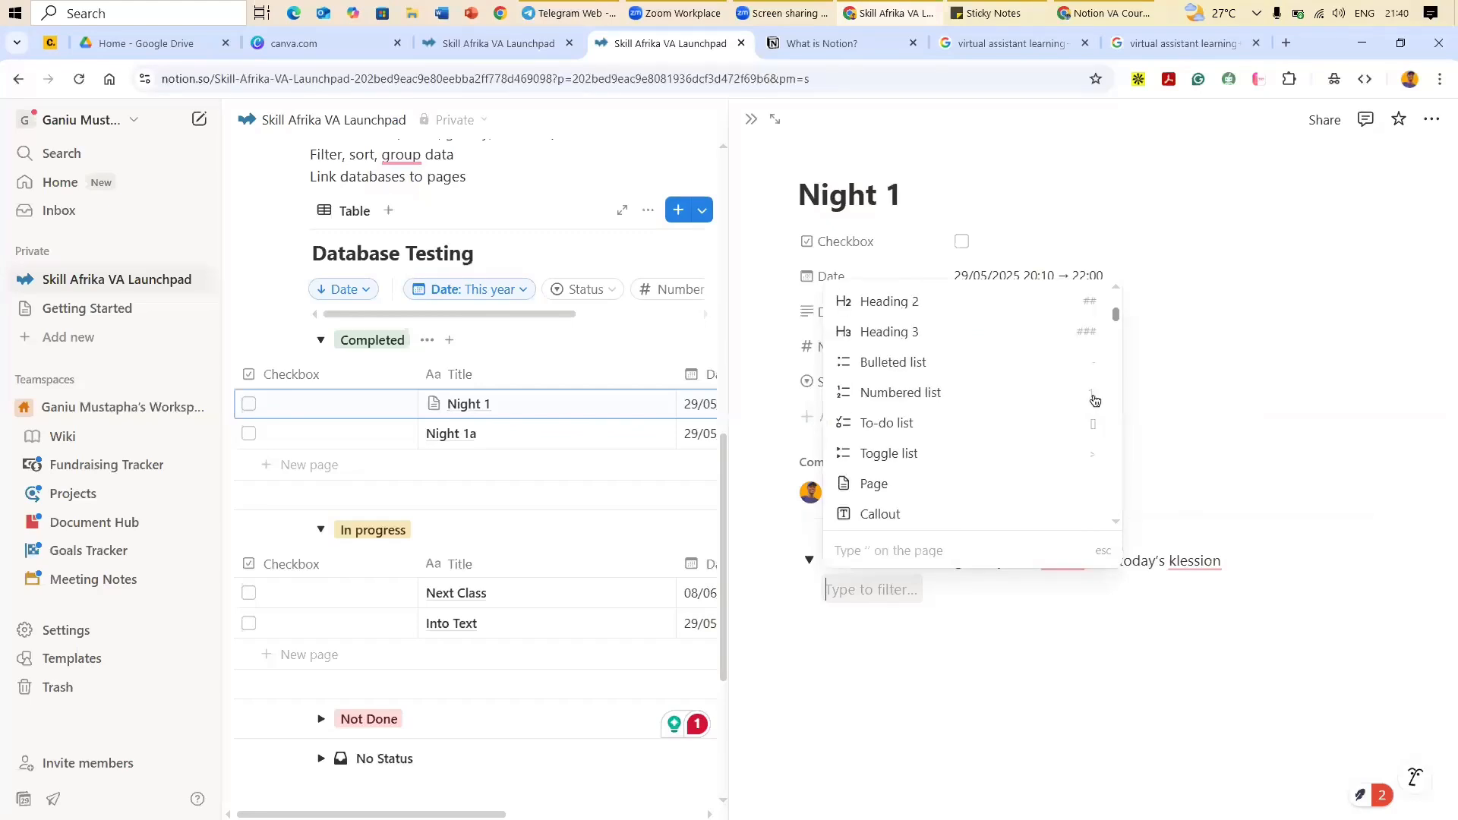
pyautogui.scroll(2, 925, 359)
pyautogui.scroll(-5, 959, 403)
pyautogui.scroll(5, 896, 501)
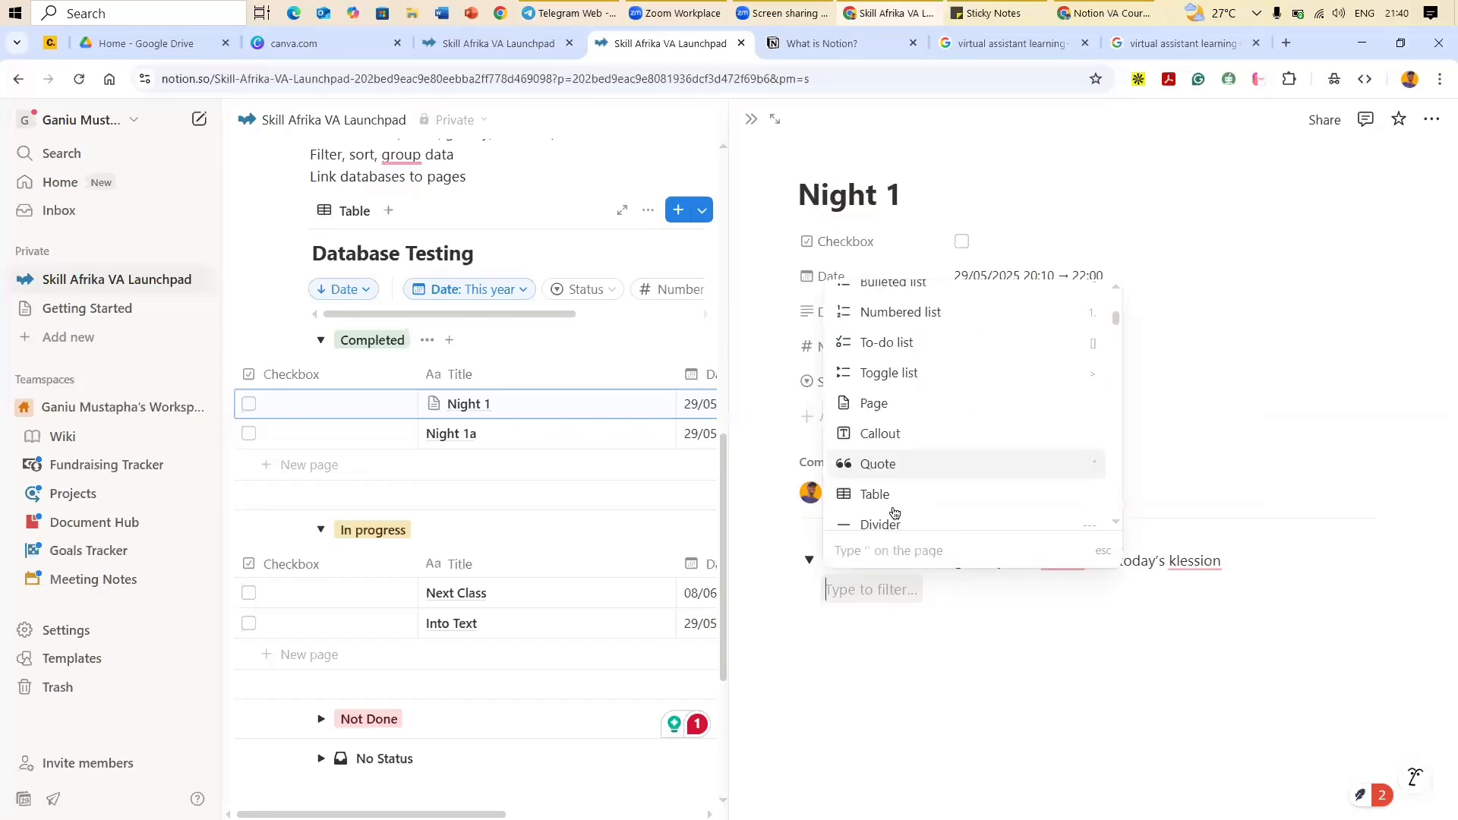
pyautogui.click(897, 343)
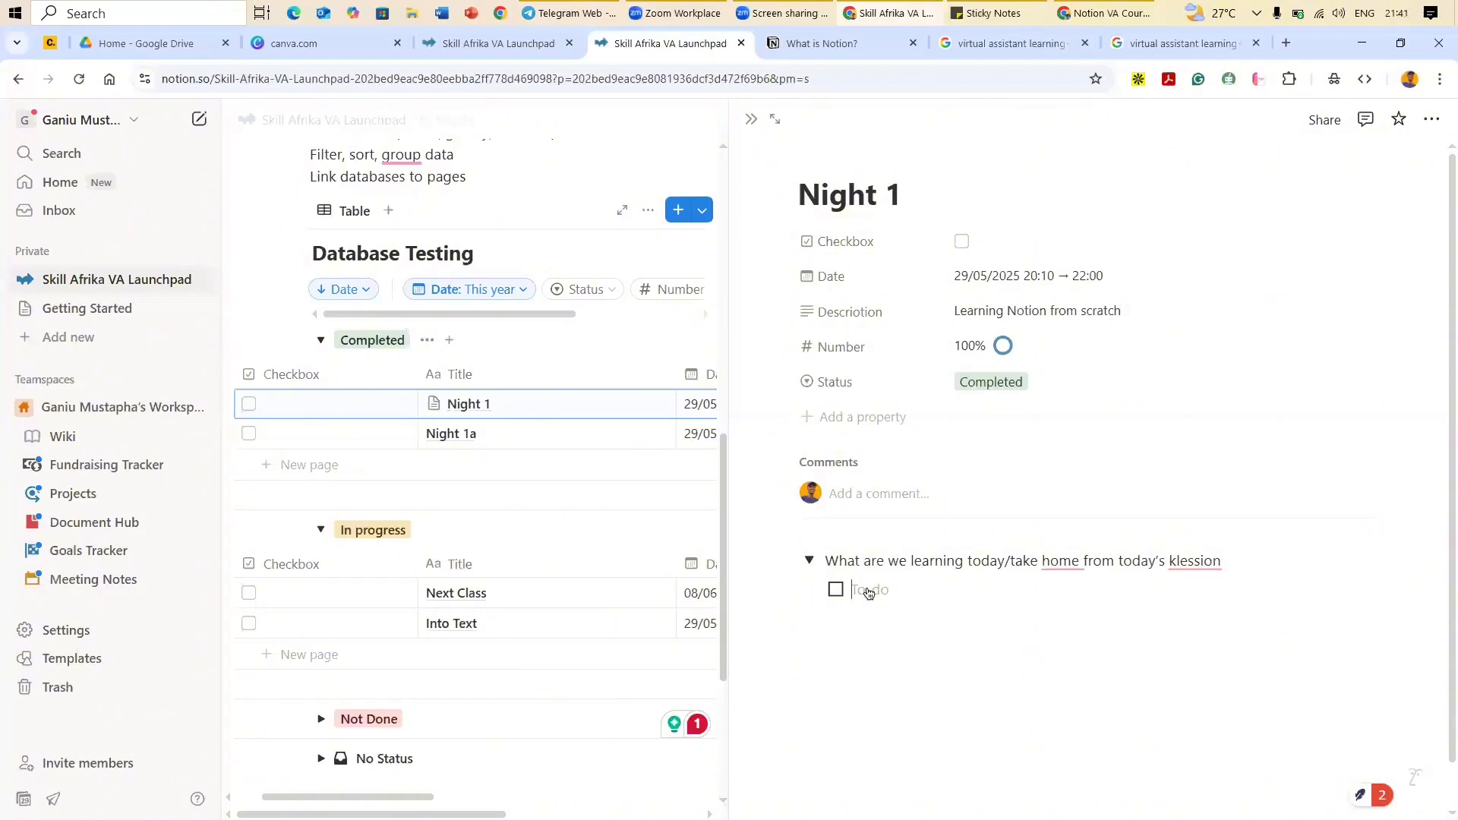
pyautogui.write('What notion is')
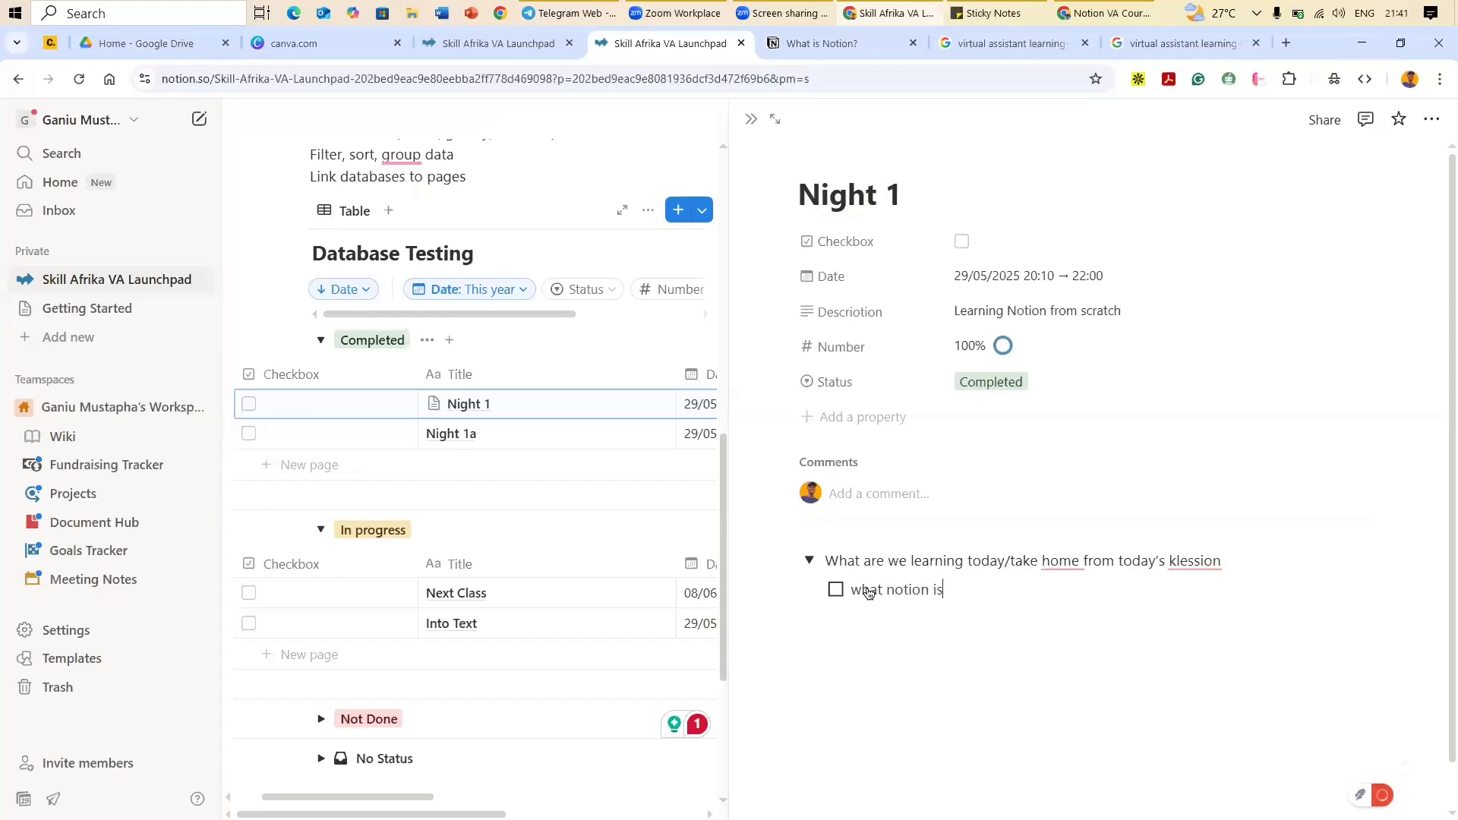
pyautogui.press('Return')
pyautogui.write('how to use notion for beginners')
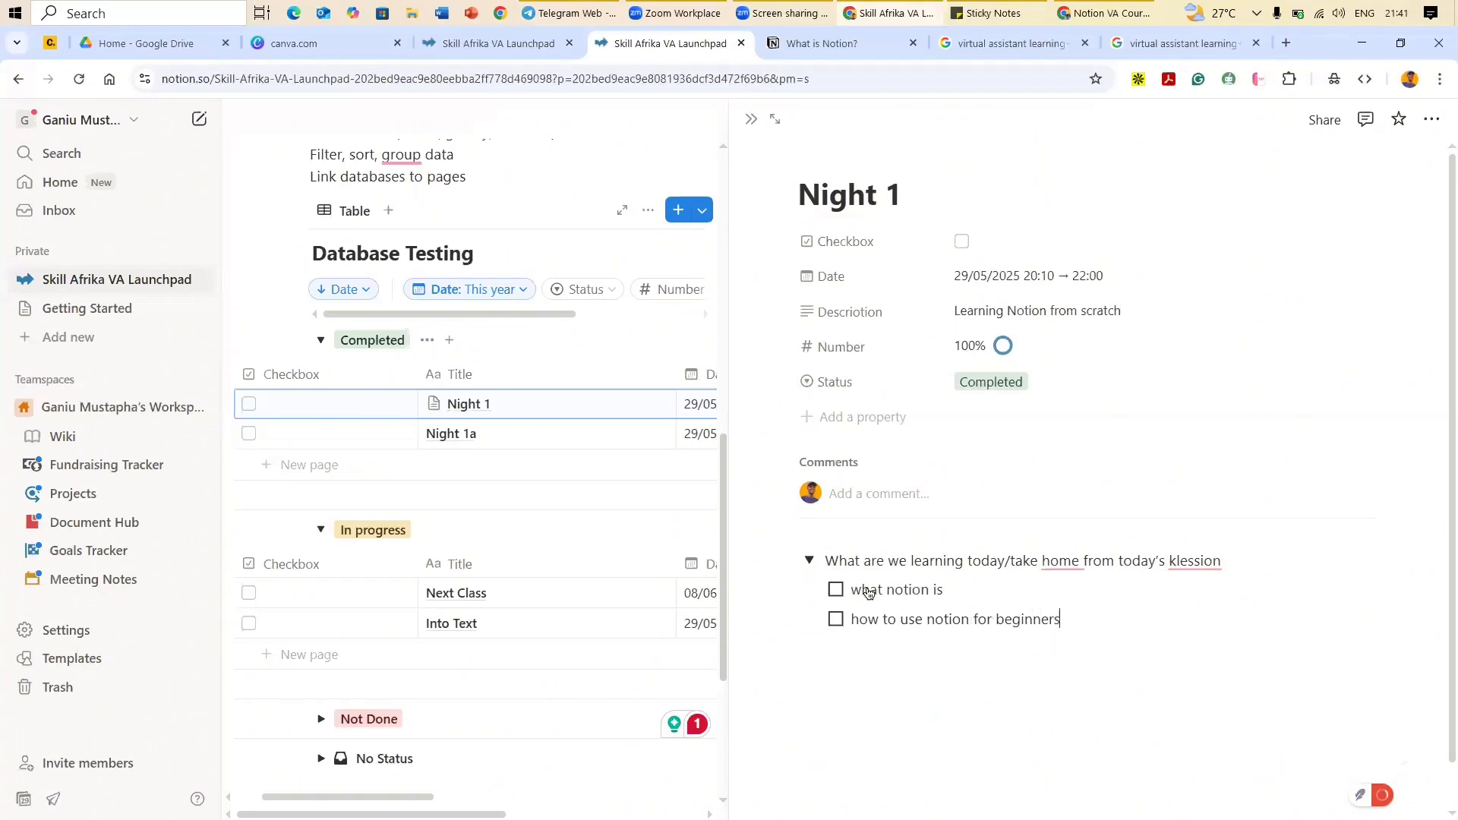
# Step: Add the to-do items "basics of notion", "grouping, filtering and sorting" and "etc etc", and end the list with an empty text line
pyautogui.press('Return')
pyautogui.write('basics of notion')
pyautogui.press('Return')
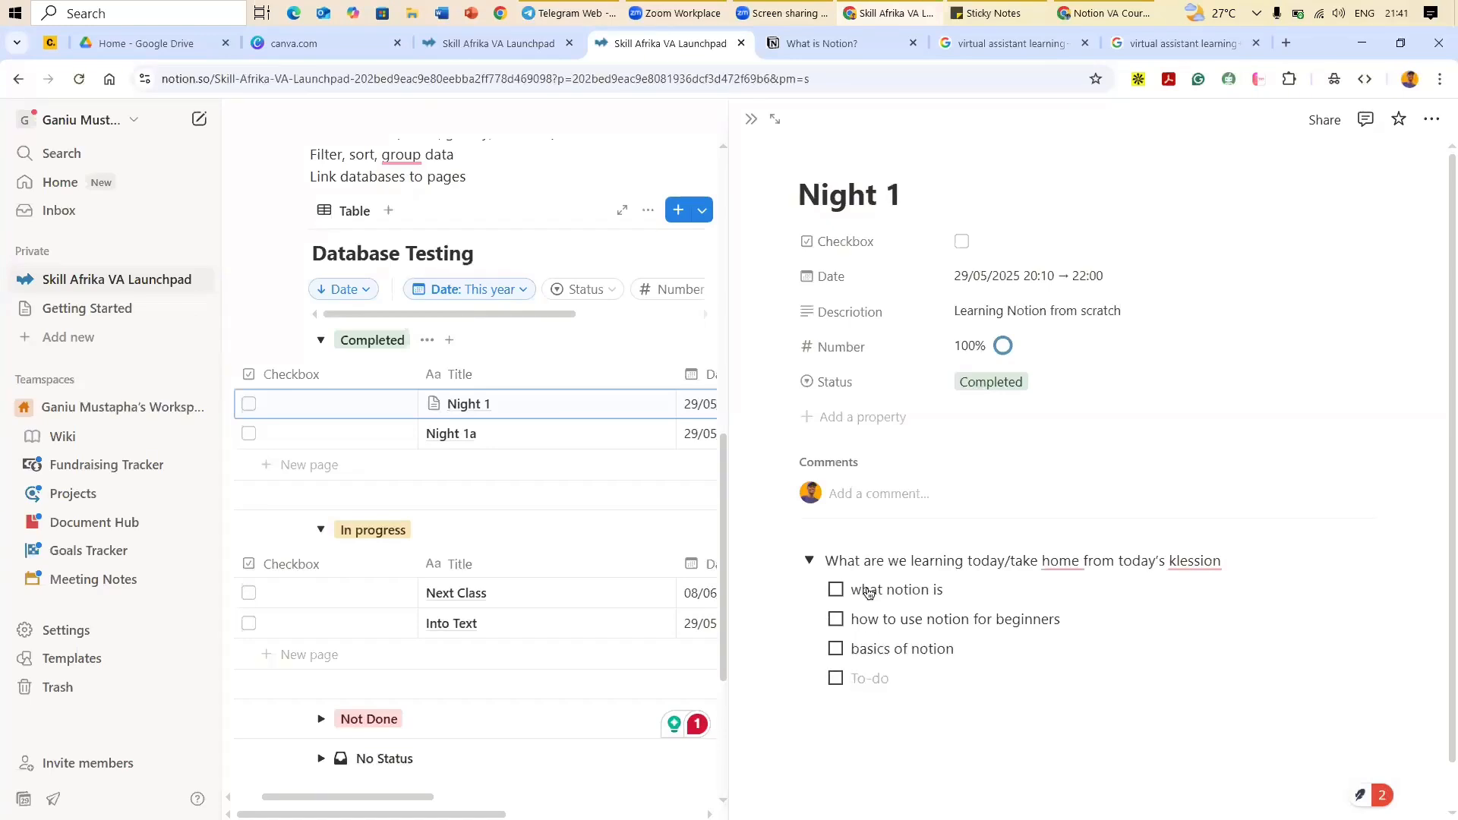
pyautogui.write('grouping, filtering')
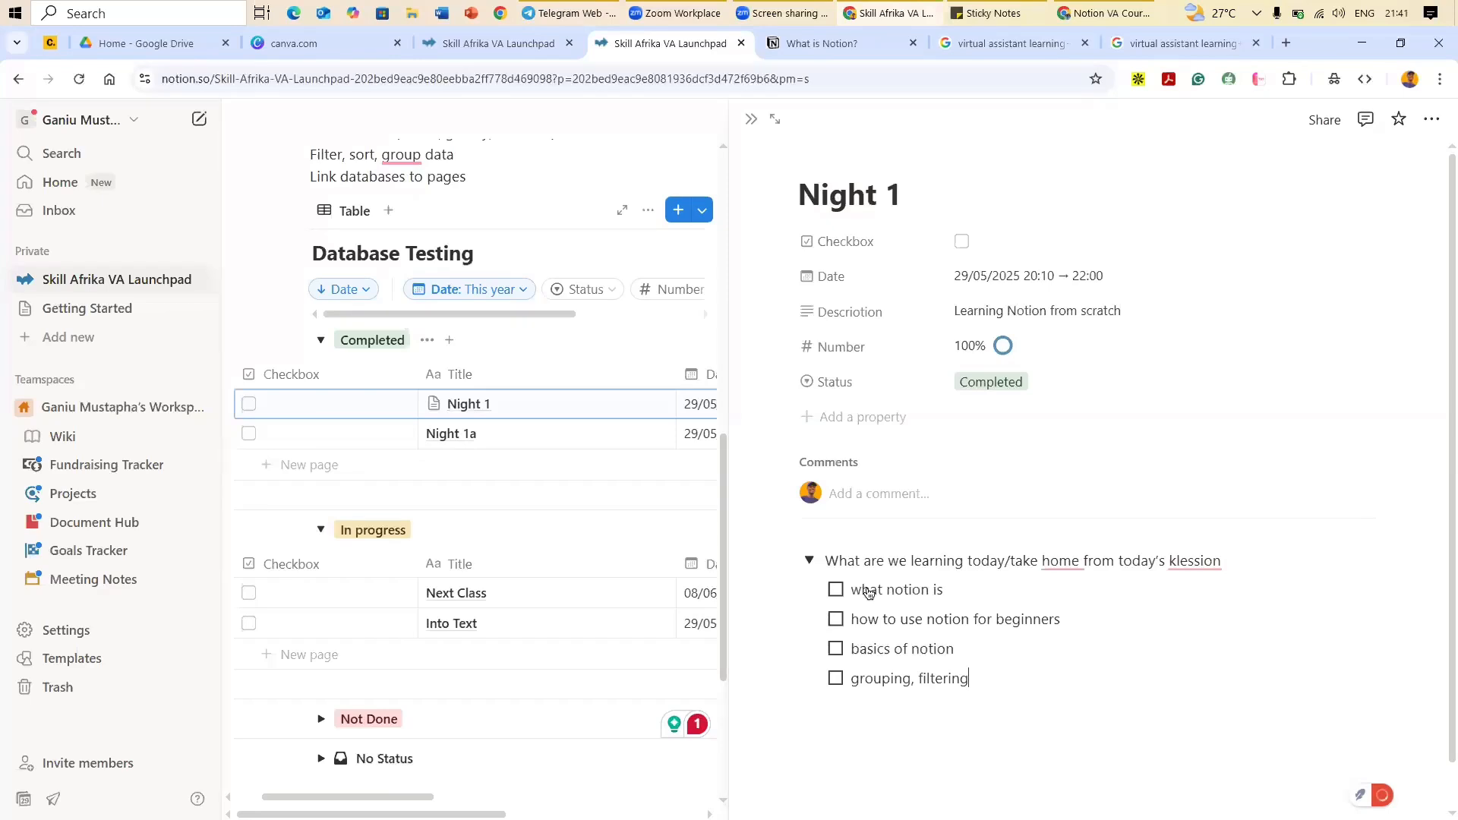
pyautogui.write(' and sorting')
pyautogui.press('Return')
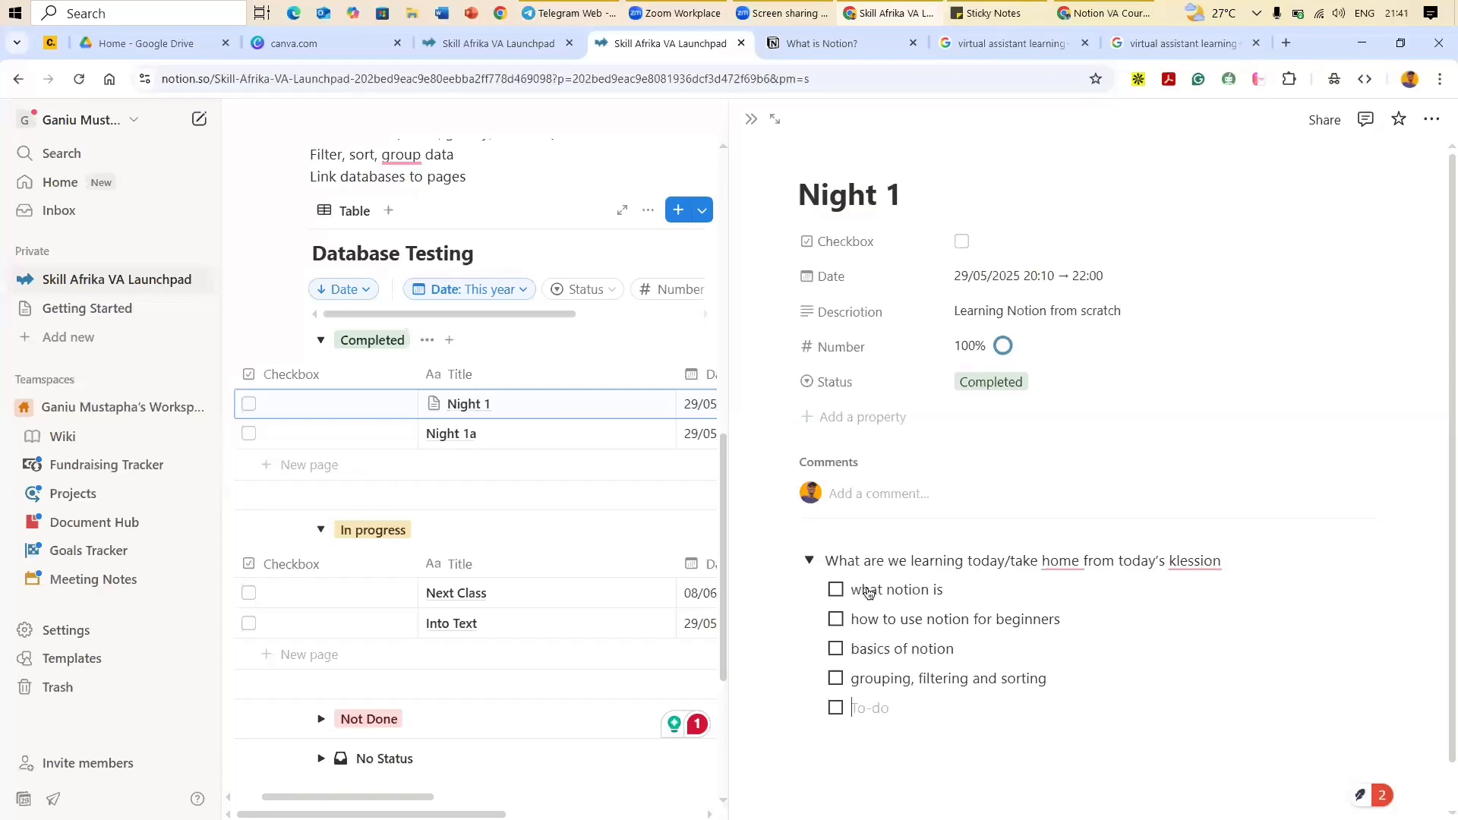
pyautogui.write('etc etc')
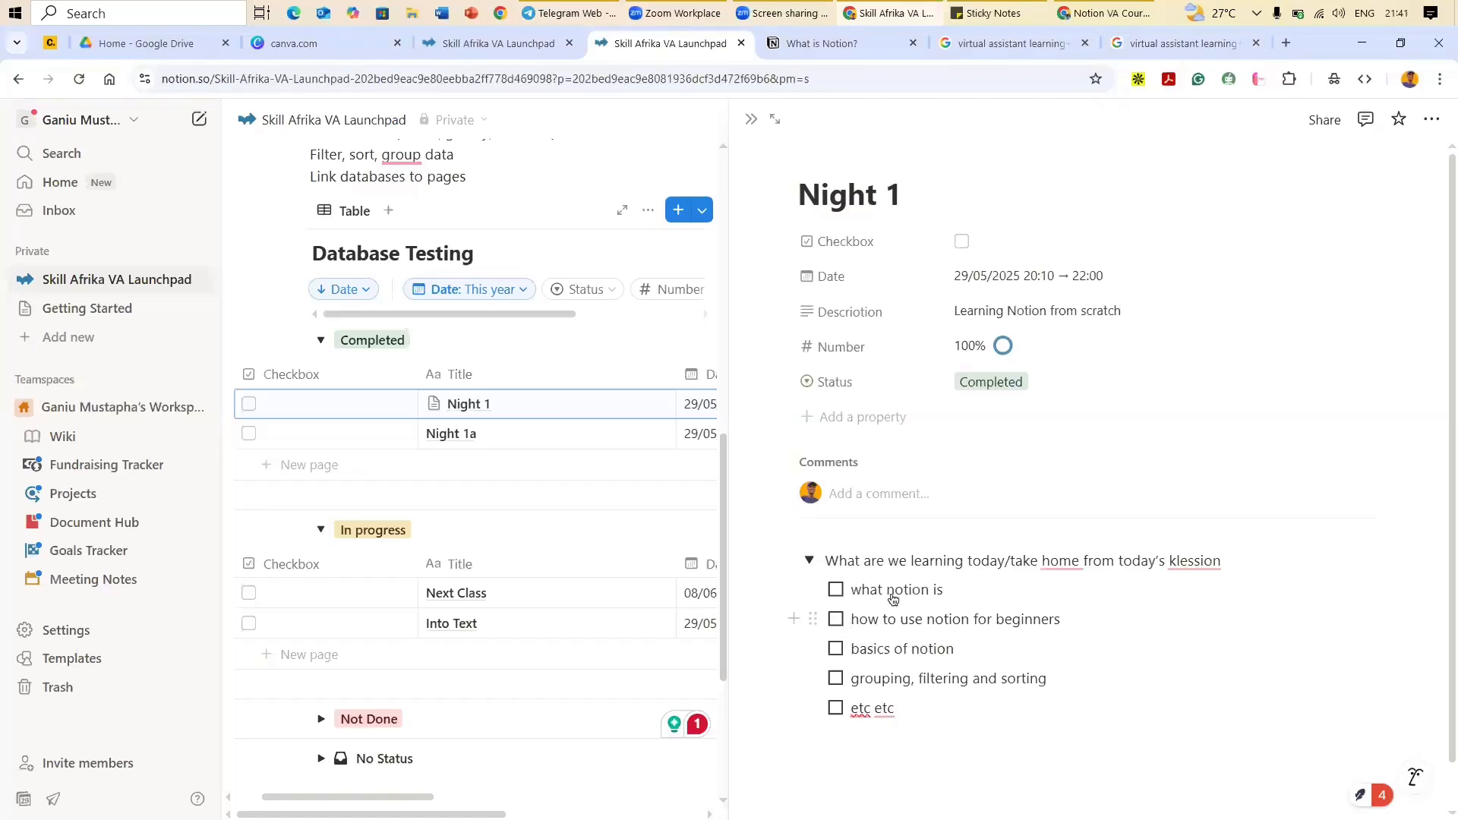
pyautogui.click(937, 590)
pyautogui.press('Return')
pyautogui.press('Return')
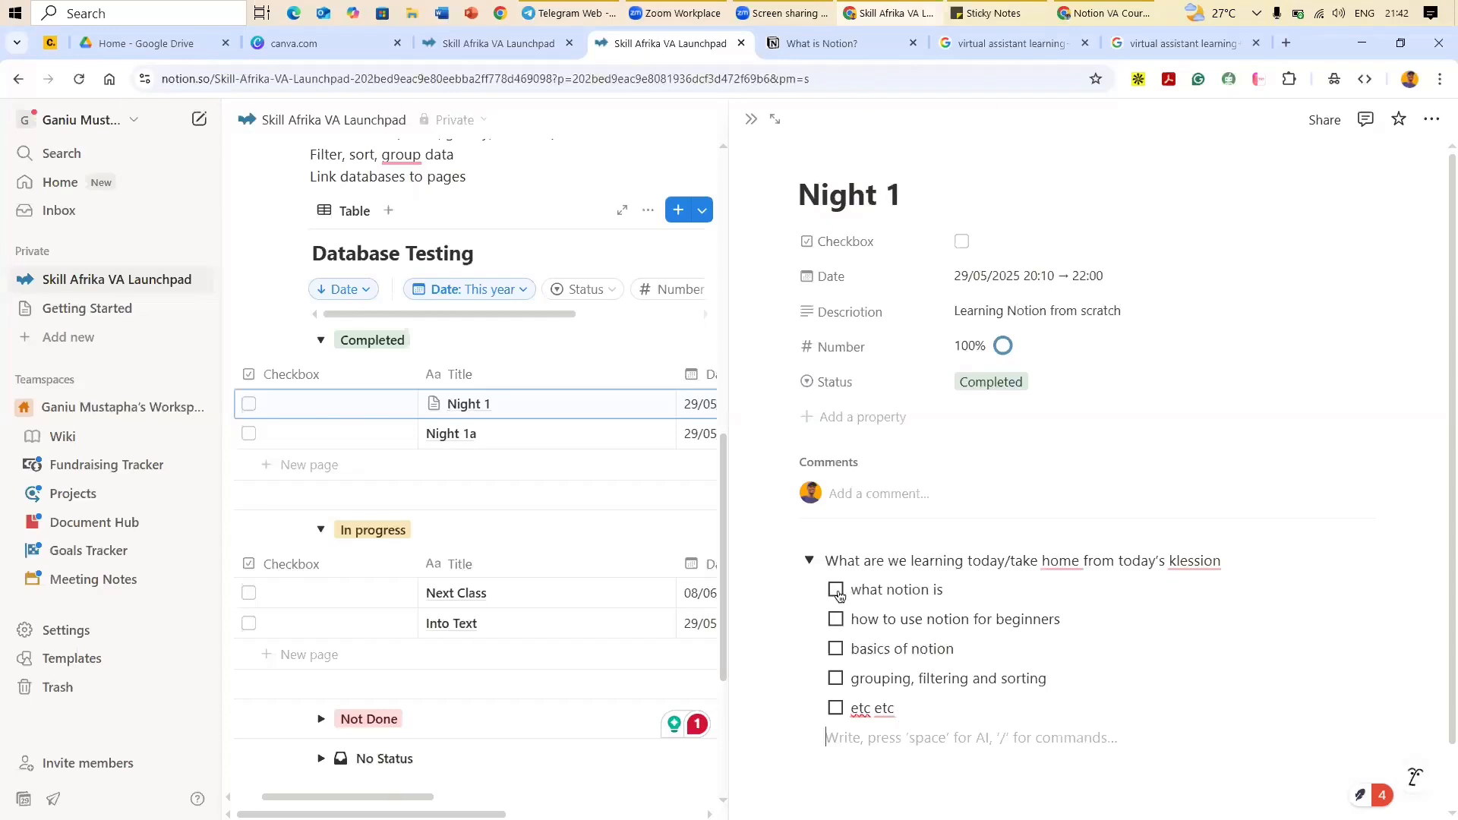
# Step: Mark the first four to-do items as done, from "what notion is" through "grouping, filtering and sorting"
pyautogui.click(837, 591)
pyautogui.click(836, 619)
pyautogui.click(836, 648)
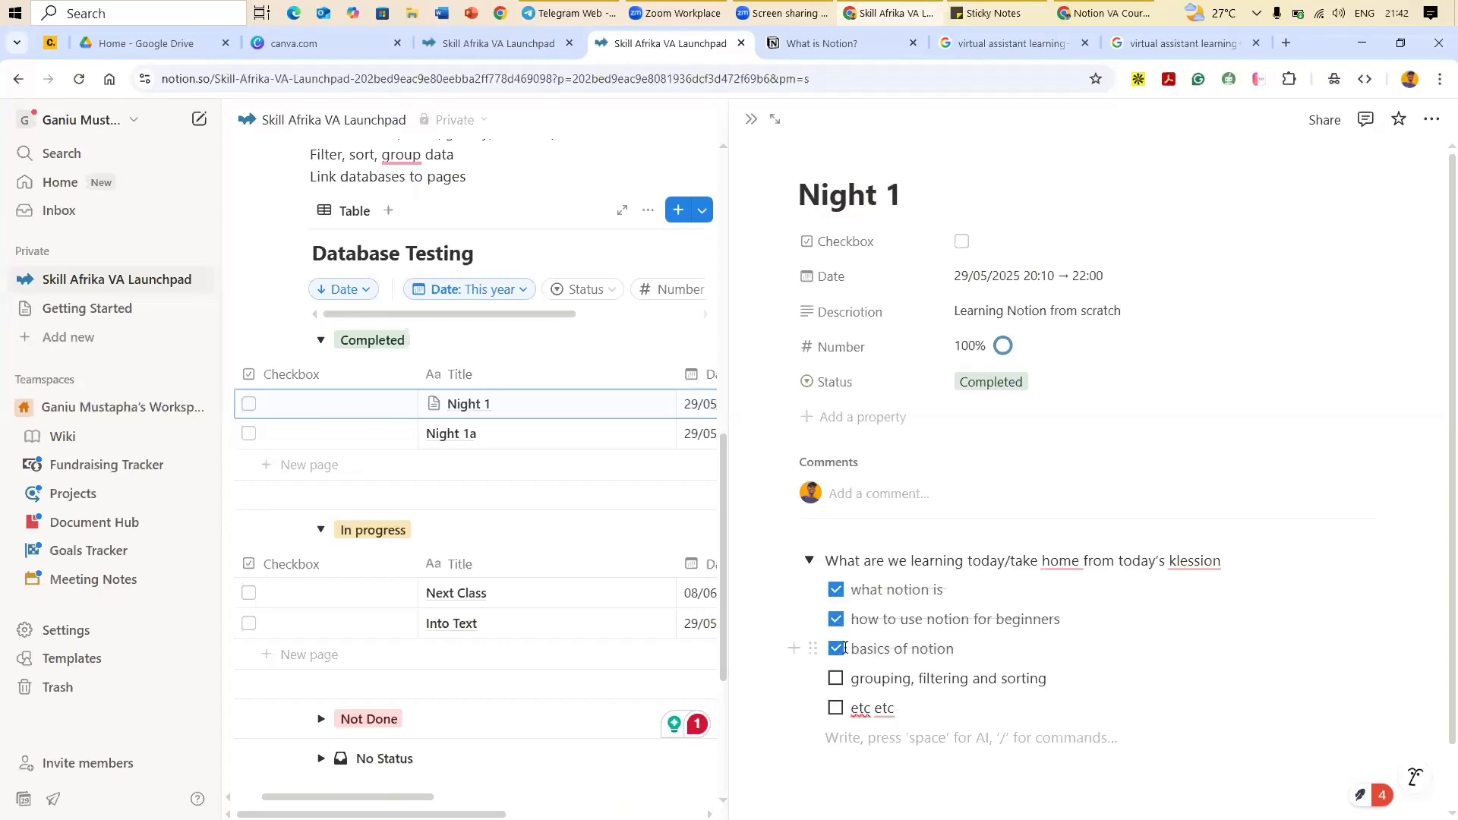
pyautogui.click(836, 678)
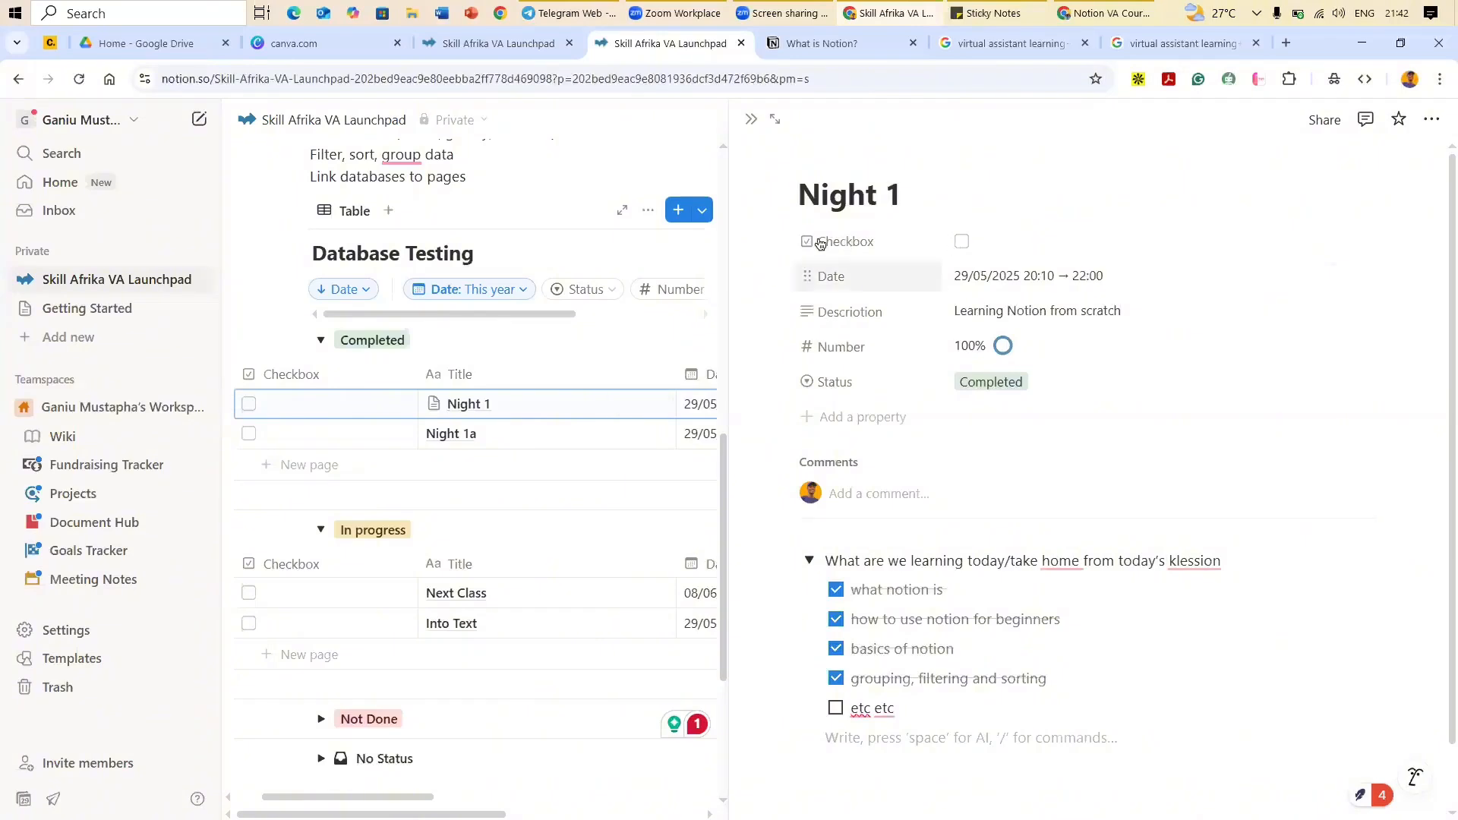
# Step: Move the Checkbox property below Status on the Night 1 page, and close the page with its toggle collapsed
pyautogui.moveTo(820, 243); pyautogui.dragTo(866, 393)
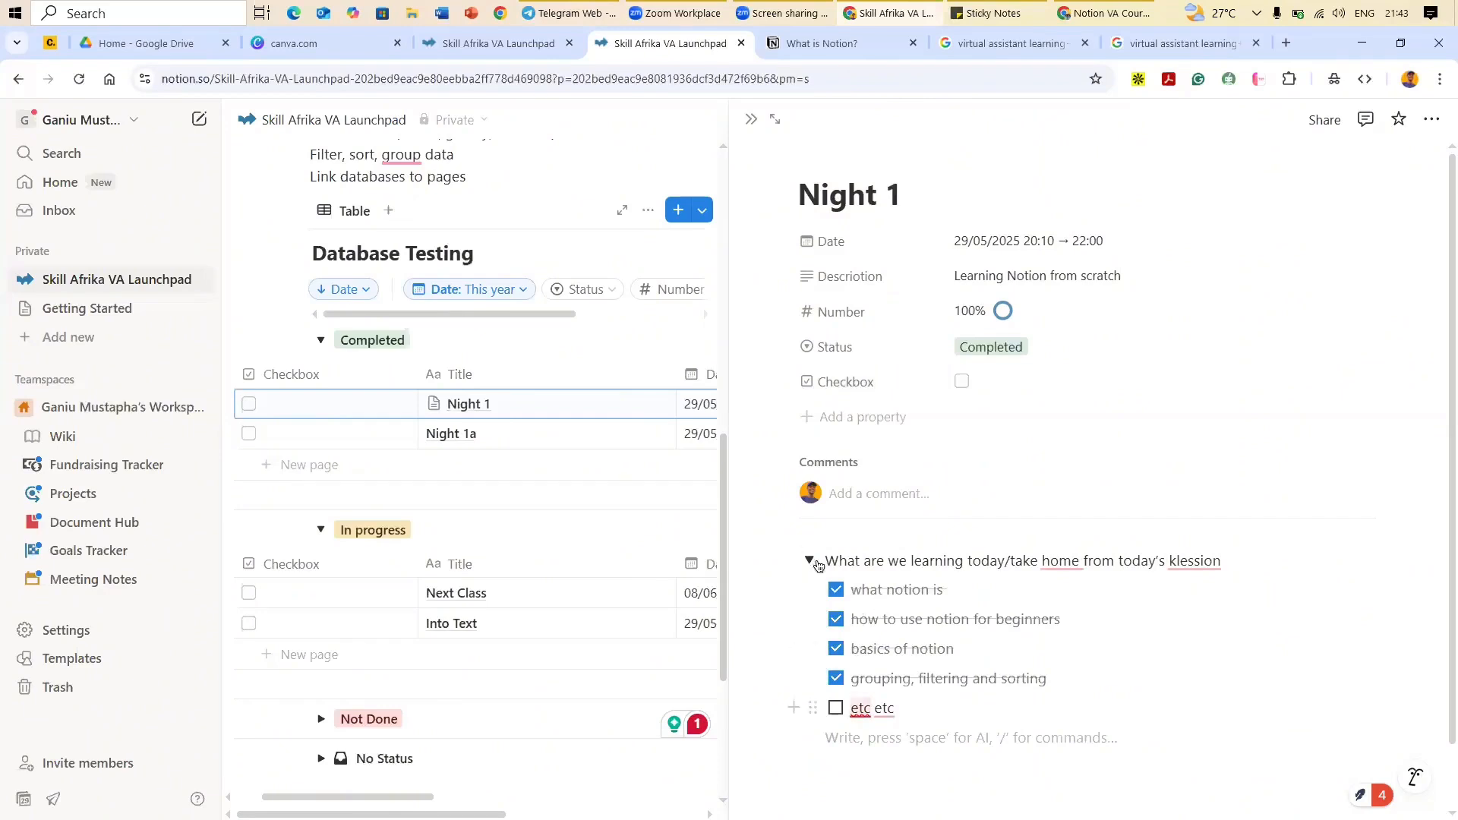
pyautogui.click(809, 560)
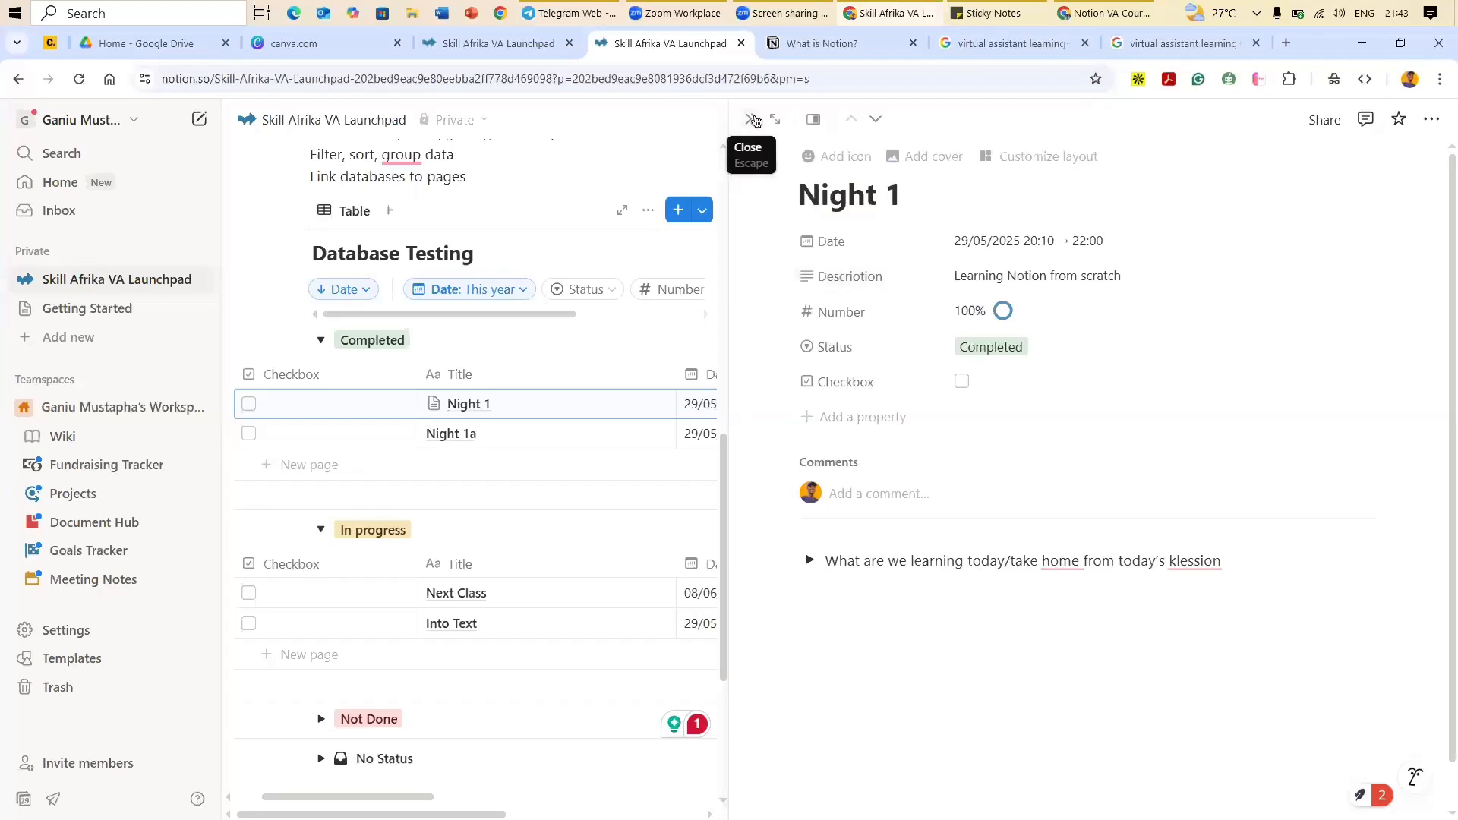
pyautogui.click(755, 122)
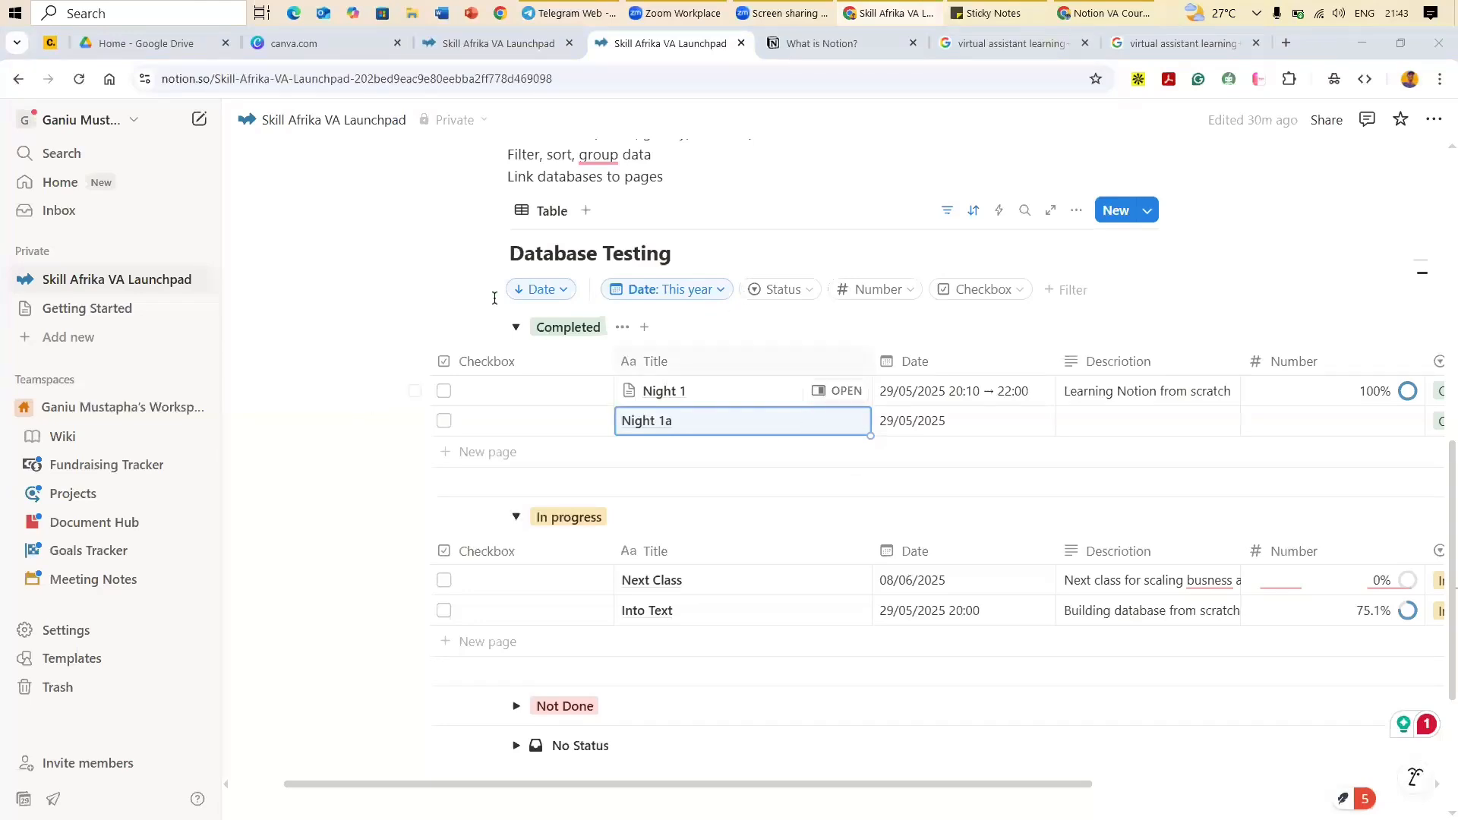
# Step: Review the Skill Afrika VA Launchpad page from its cover and lesson outline down to the status groups of the Database Testing table
pyautogui.scroll(1, 546, 334)
pyautogui.scroll(10, 582, 427)
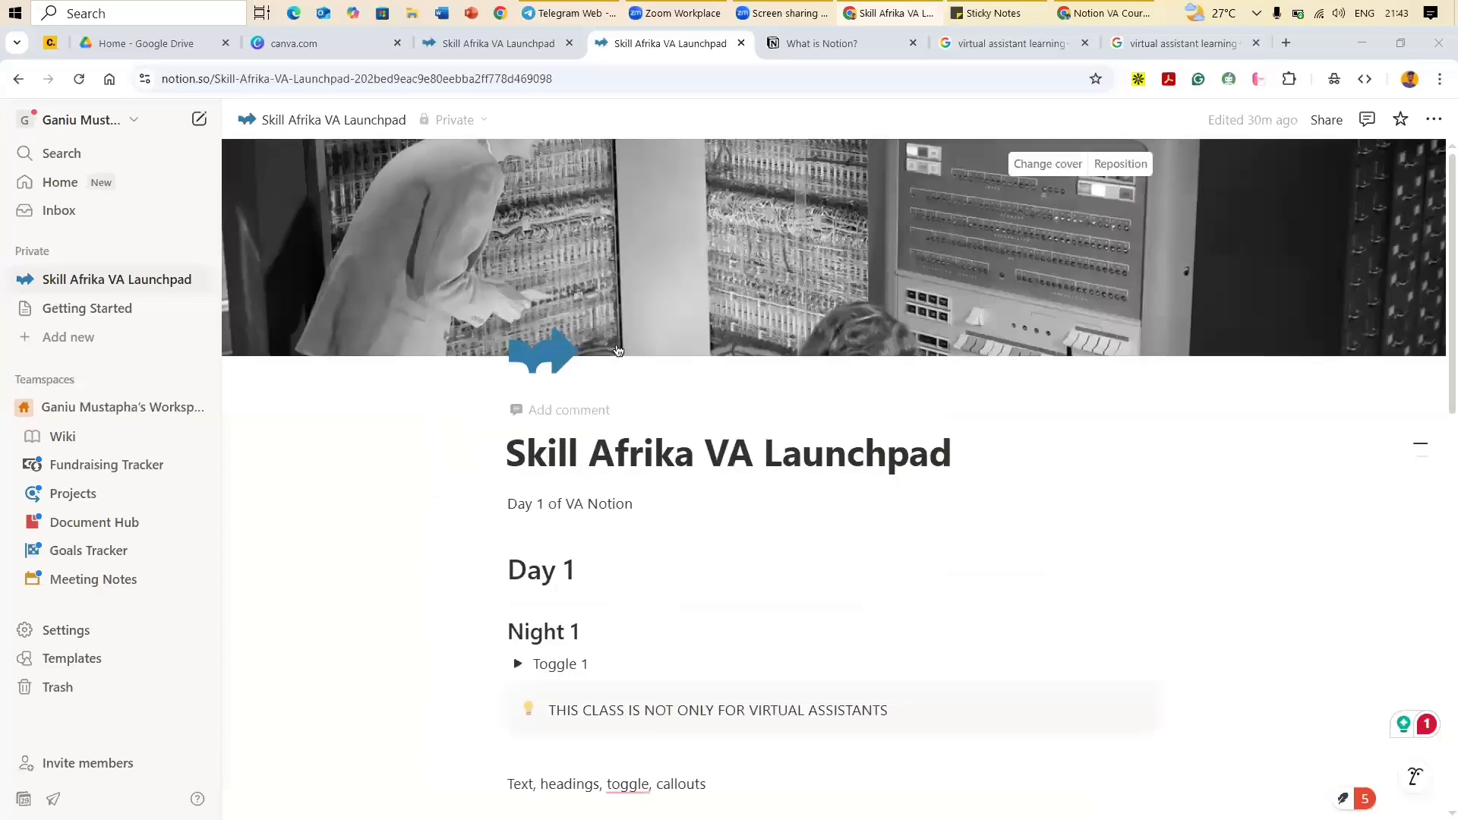
pyautogui.scroll(-14, 618, 352)
pyautogui.scroll(3, 595, 296)
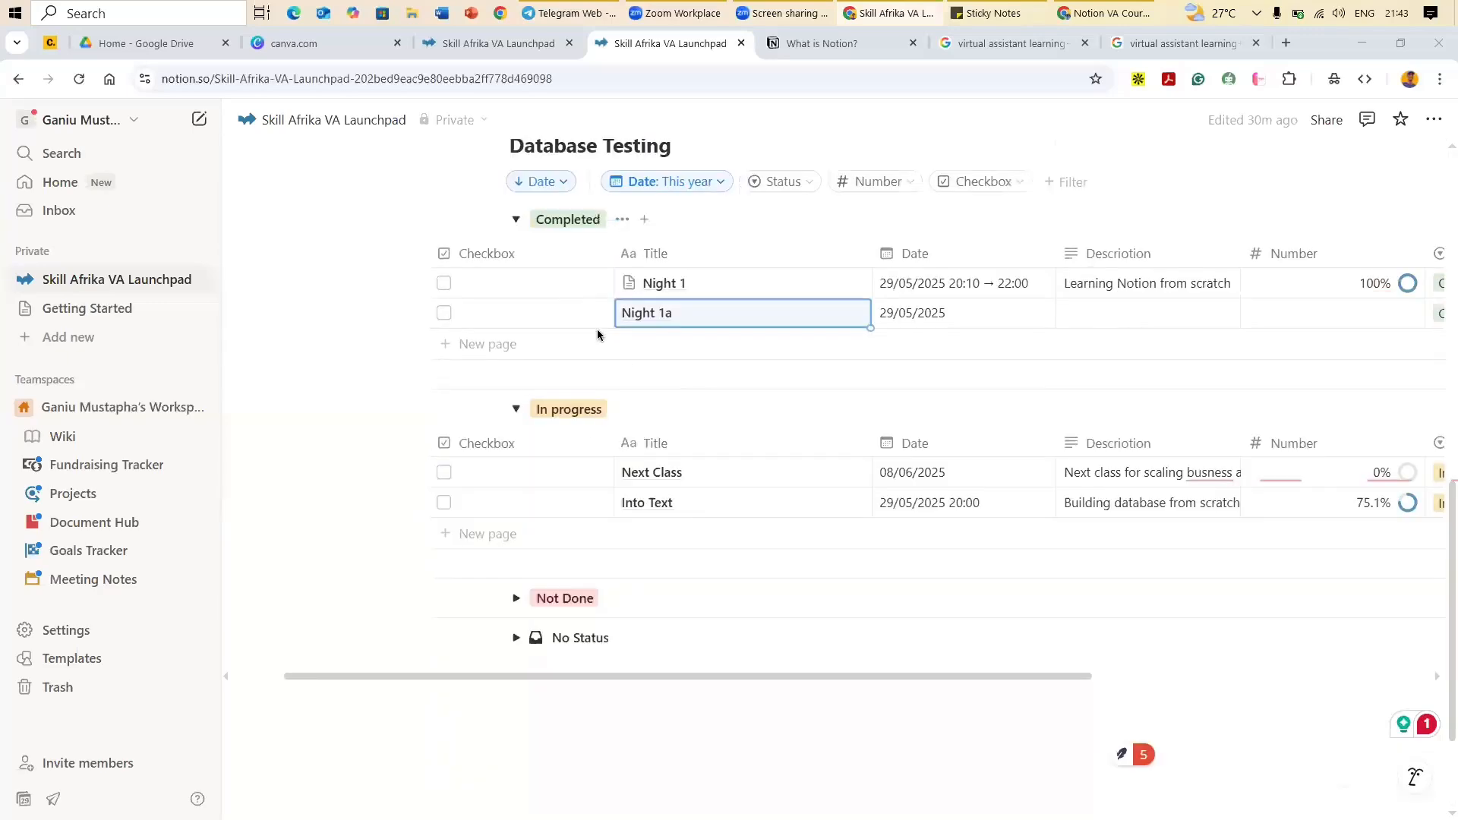
pyautogui.scroll(10, 597, 329)
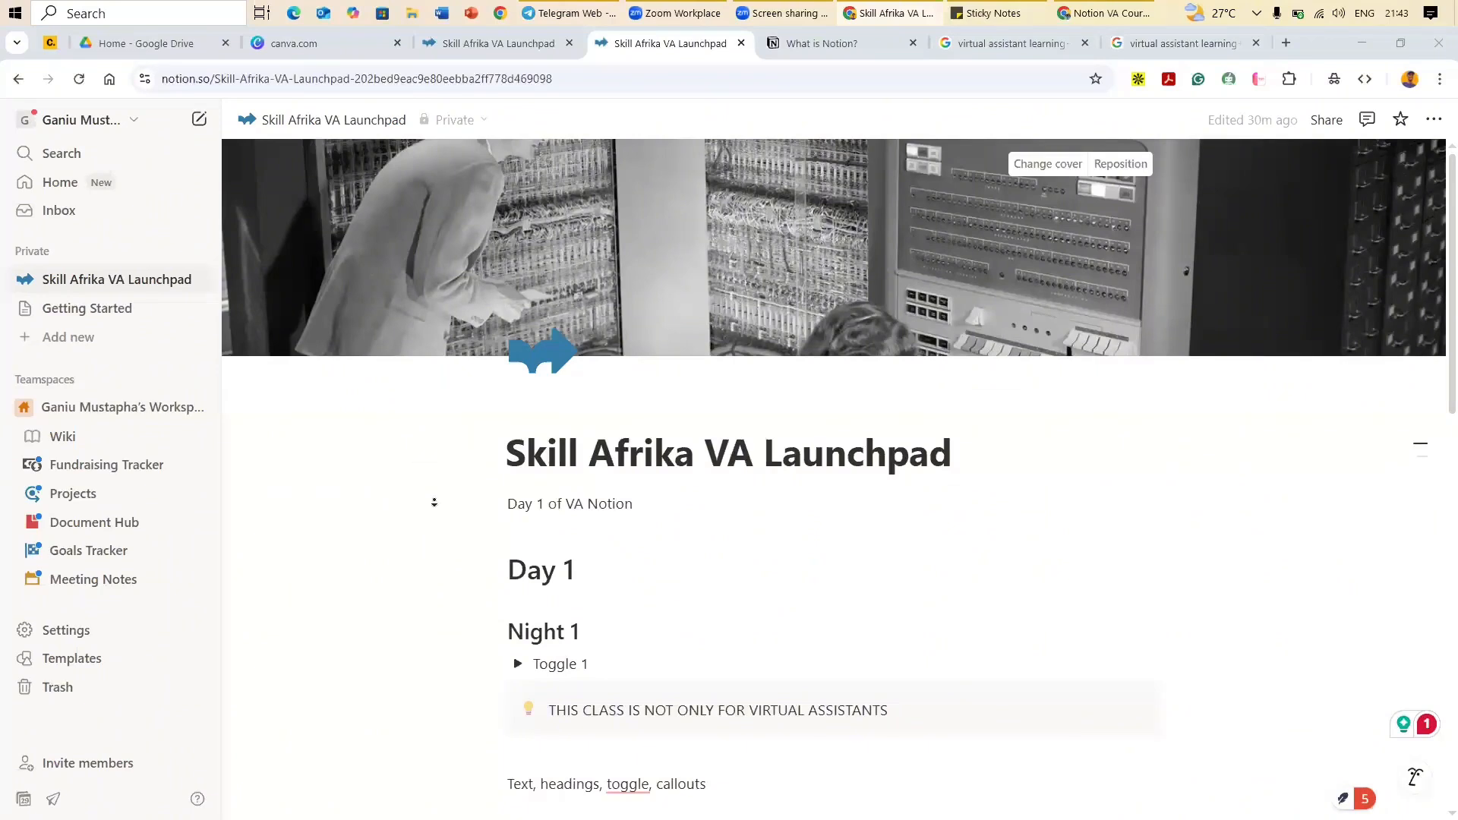
pyautogui.scroll(-6, 434, 547)
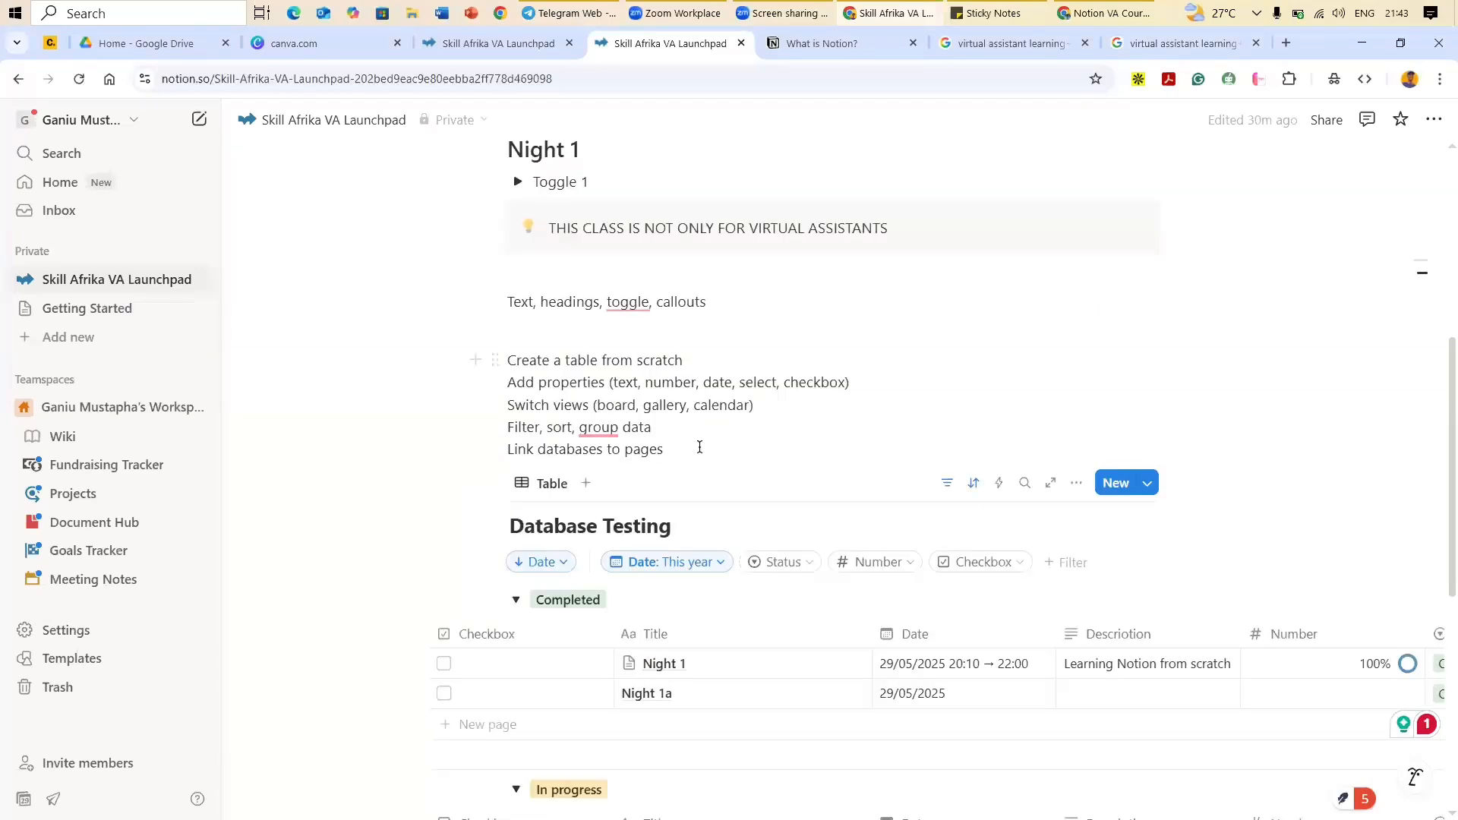
pyautogui.click(693, 448)
pyautogui.scroll(-6, 365, 511)
pyautogui.scroll(5, 383, 260)
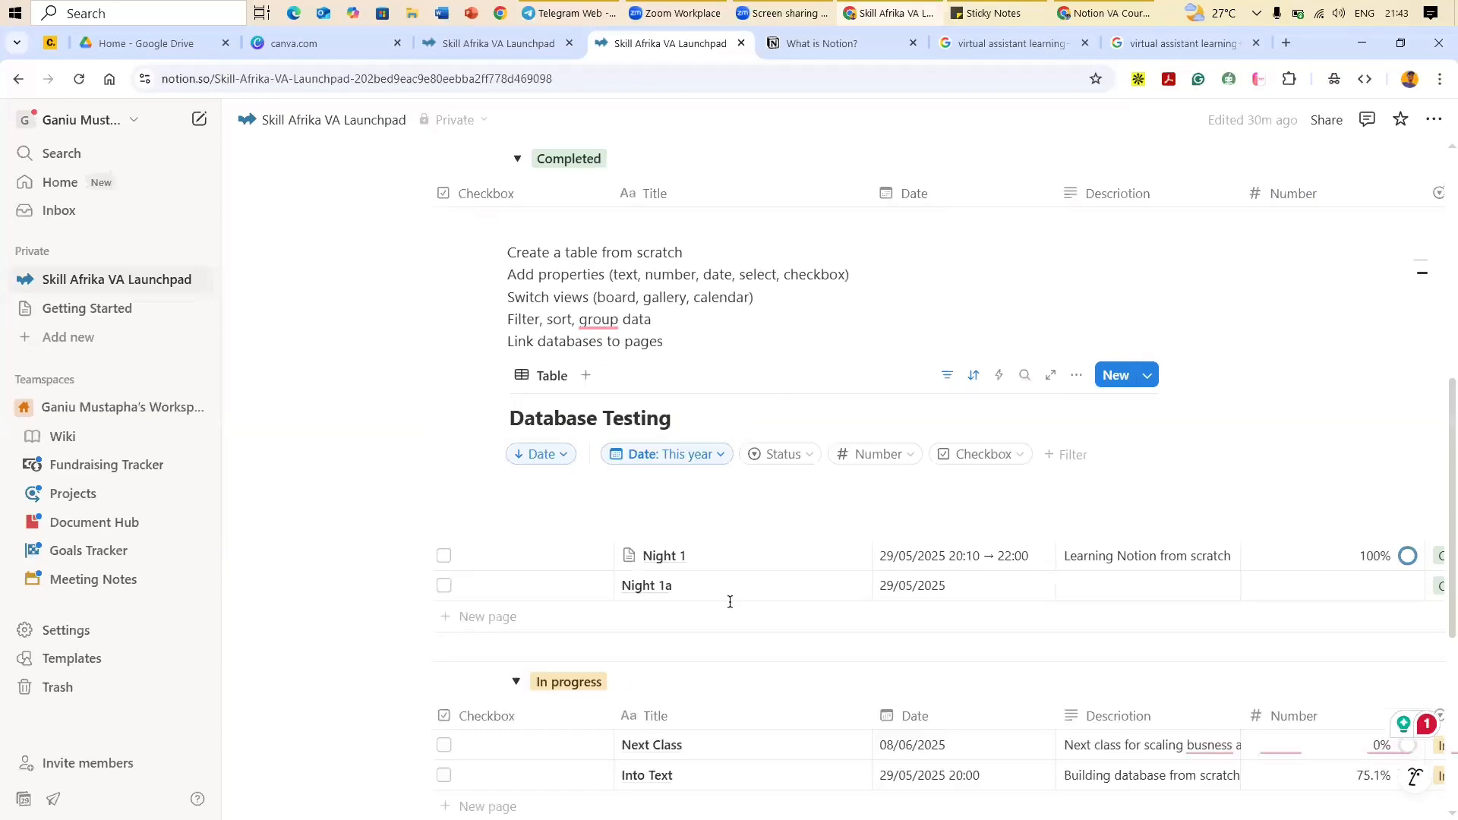
pyautogui.scroll(5, 730, 601)
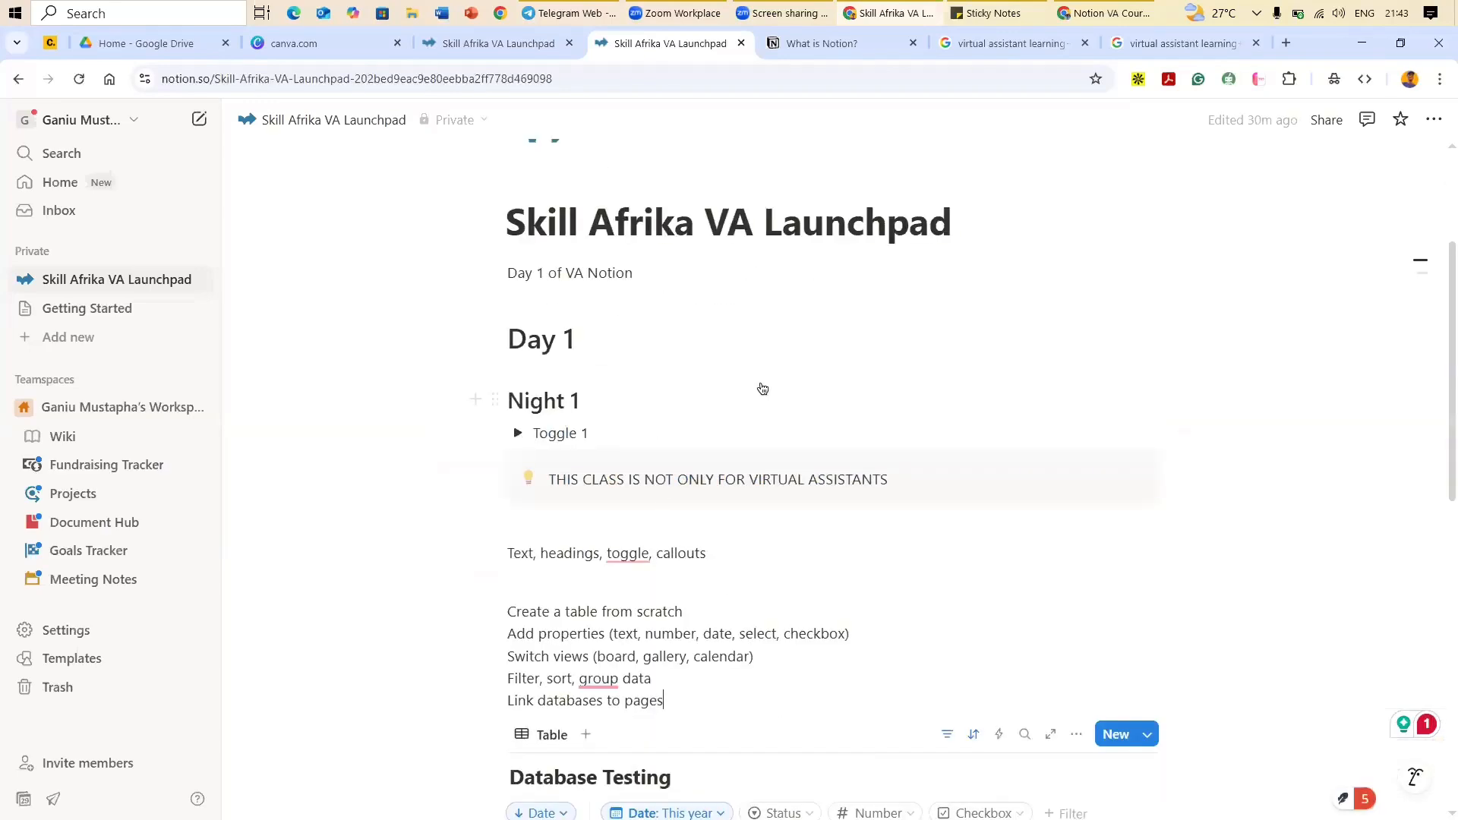
pyautogui.scroll(-4, 762, 389)
pyautogui.scroll(-5, 712, 318)
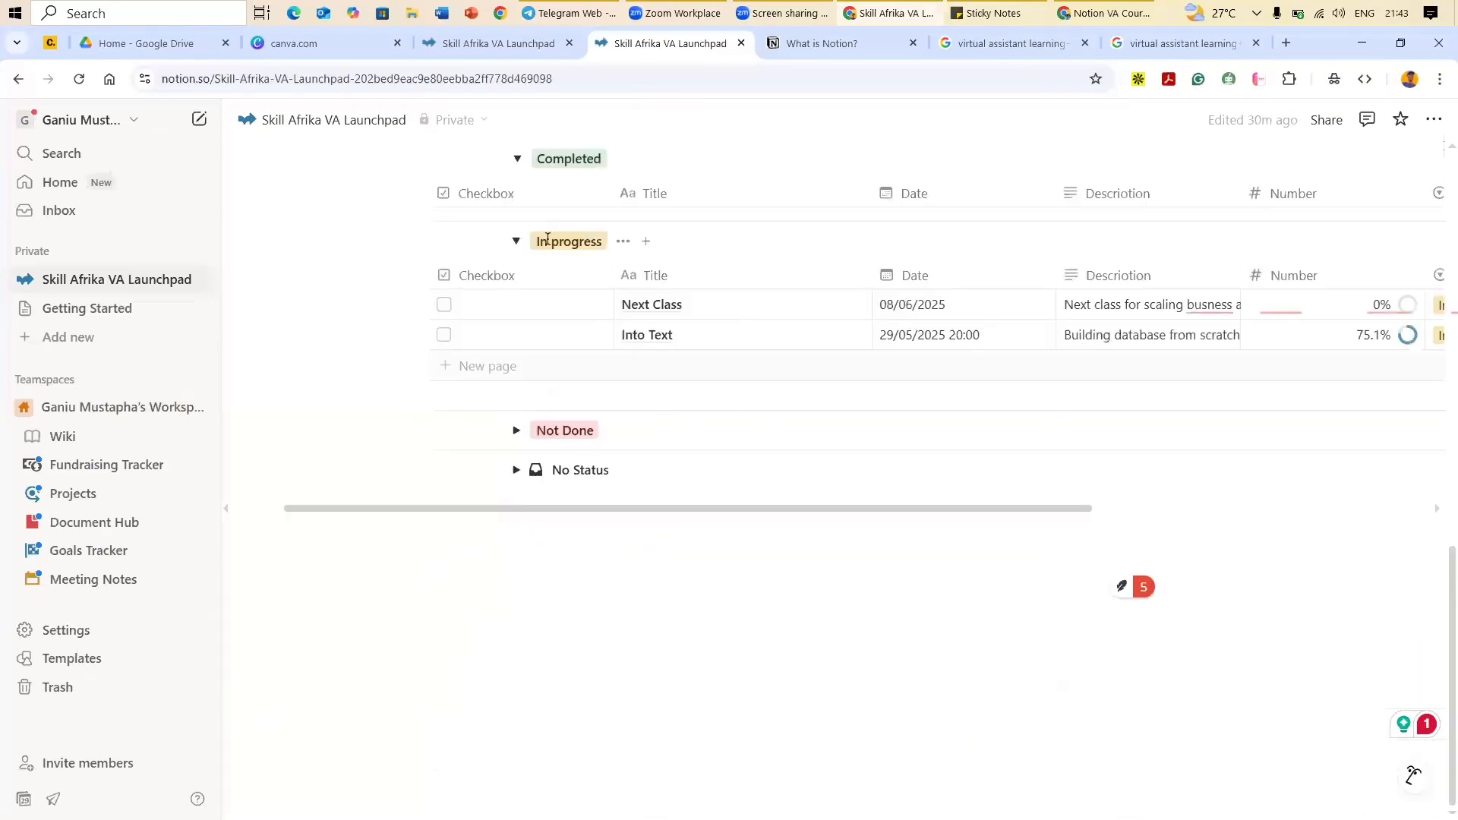
pyautogui.scroll(5, 547, 239)
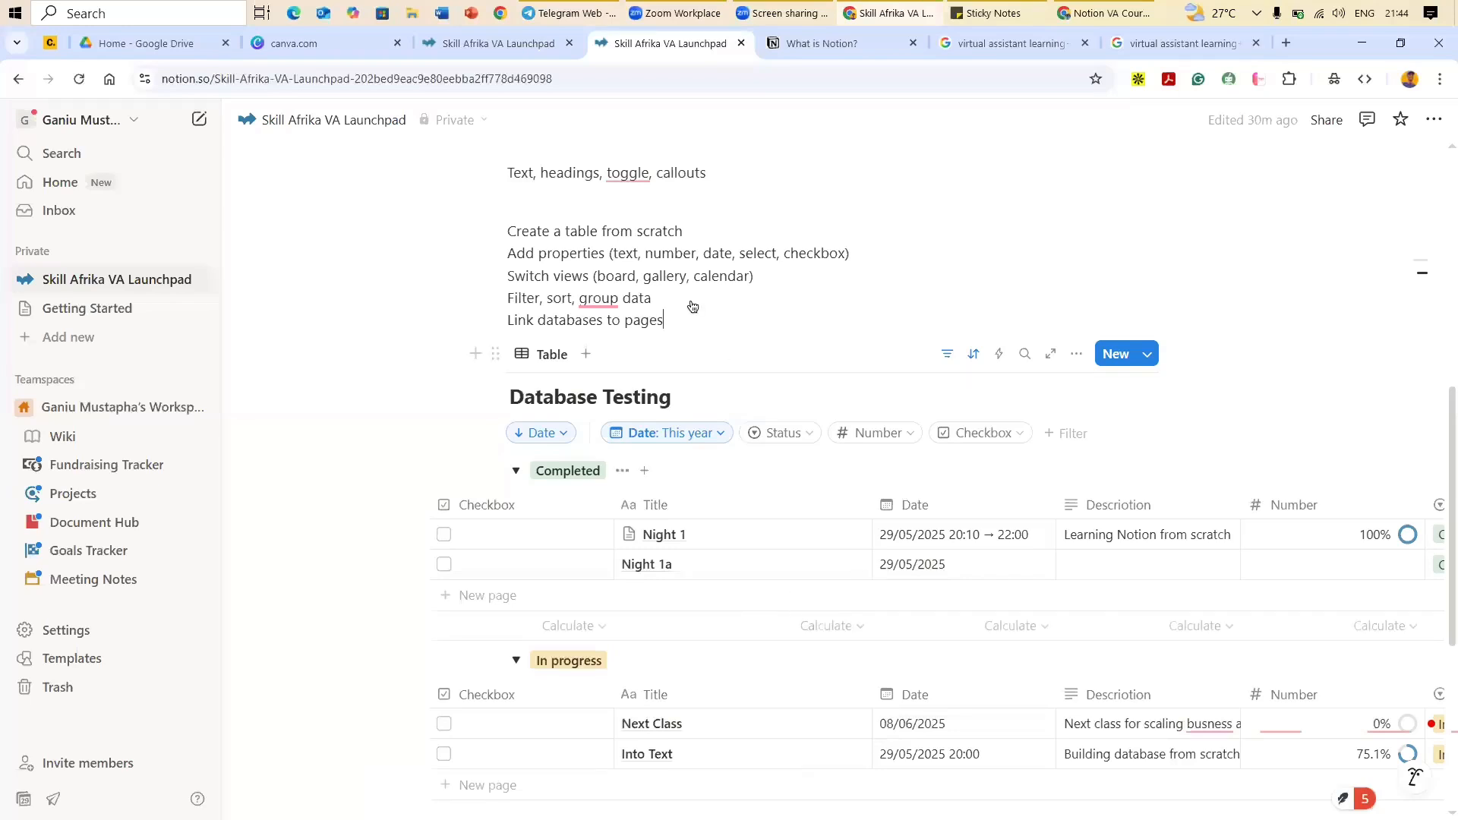
# Step: Open the Next Class page from the In progress group and give it a dark grey circle as its icon
pyautogui.scroll(-5, 691, 307)
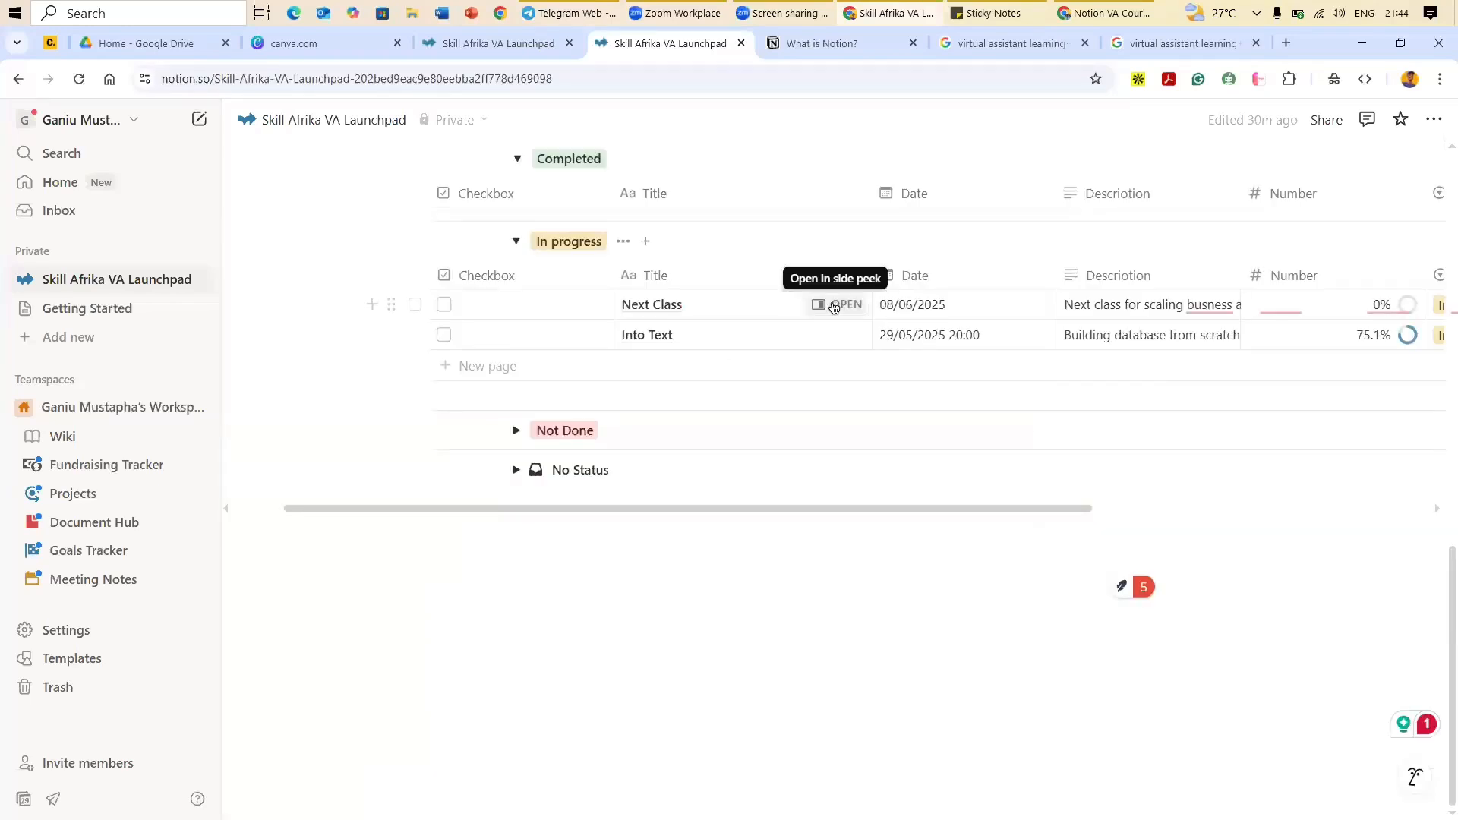
pyautogui.click(833, 304)
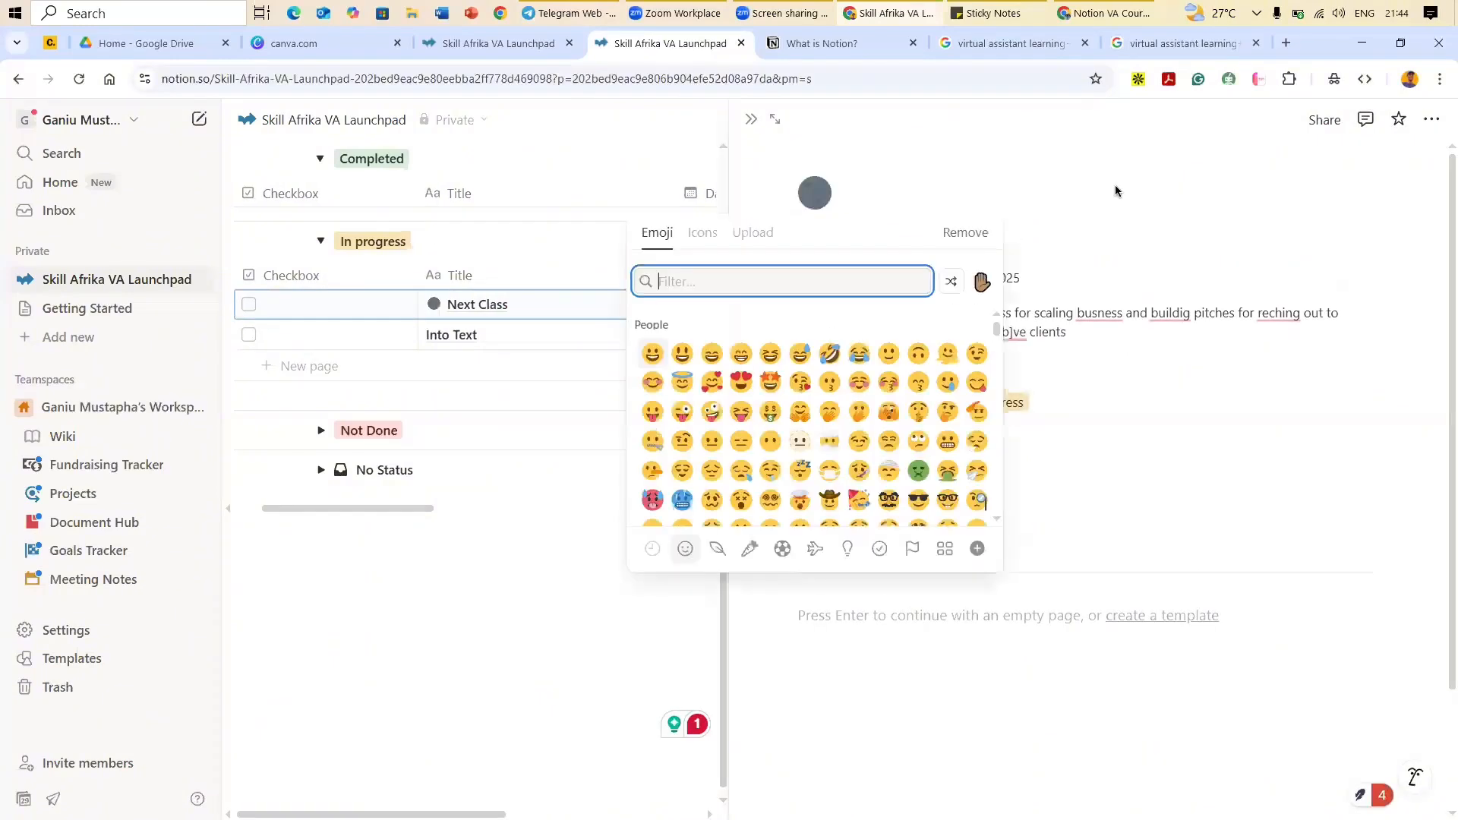
pyautogui.click(832, 214)
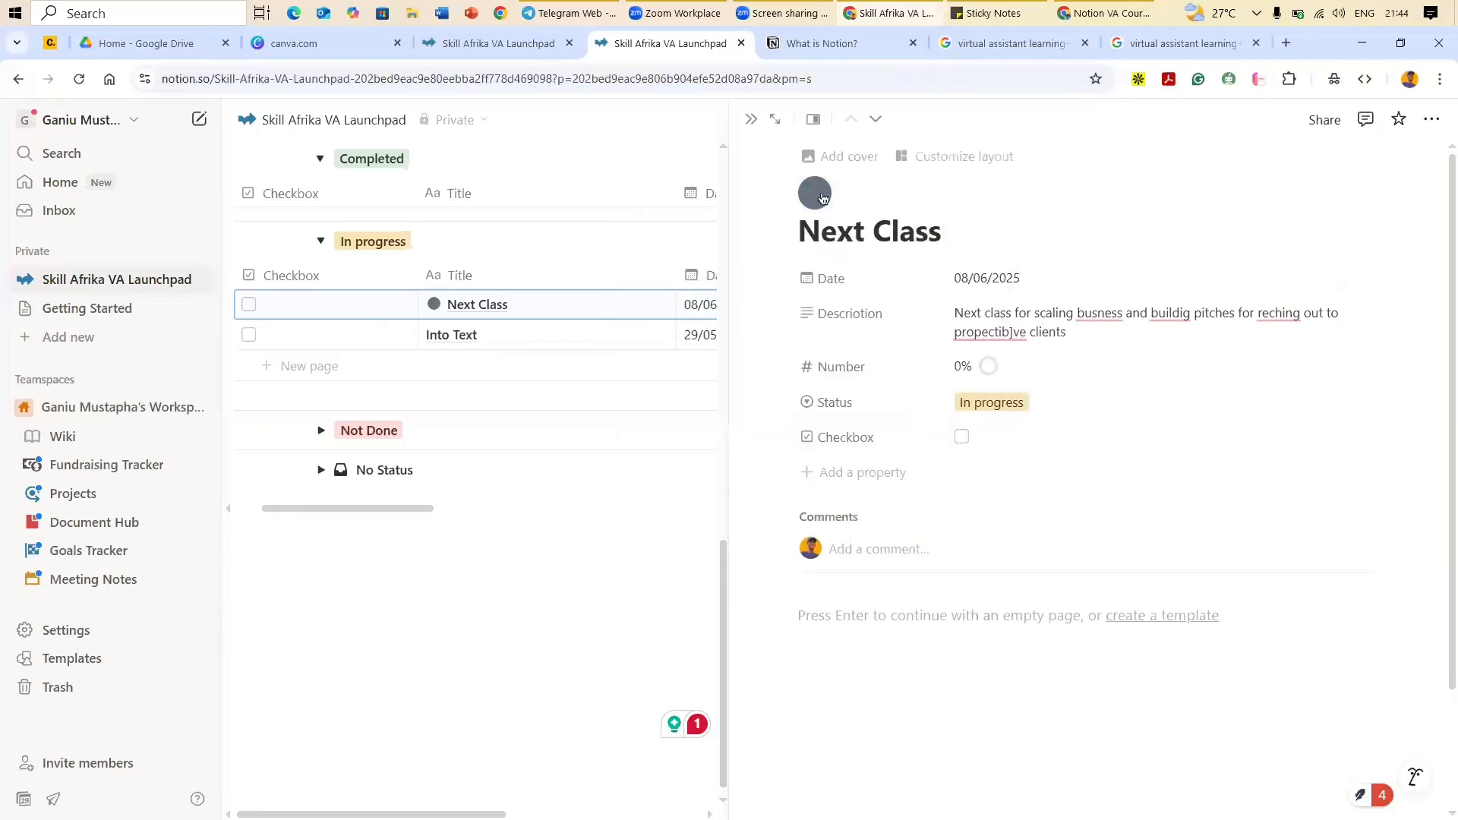
# Step: Examine the layout customization for the Next Class page and return to the Skill Afrika VA Launchpad page without applying changes
pyautogui.click(951, 160)
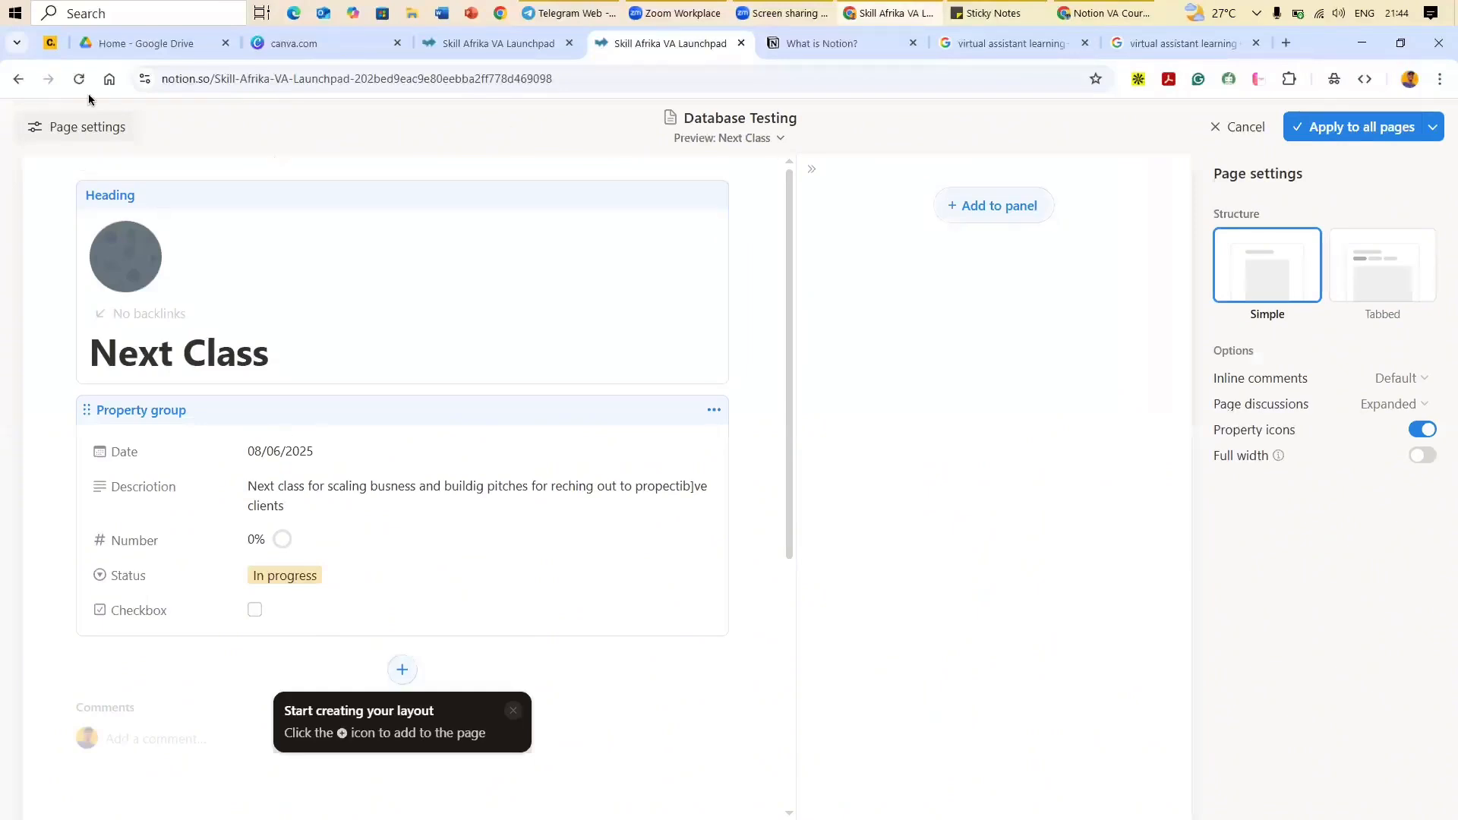
pyautogui.click(19, 80)
pyautogui.click(752, 494)
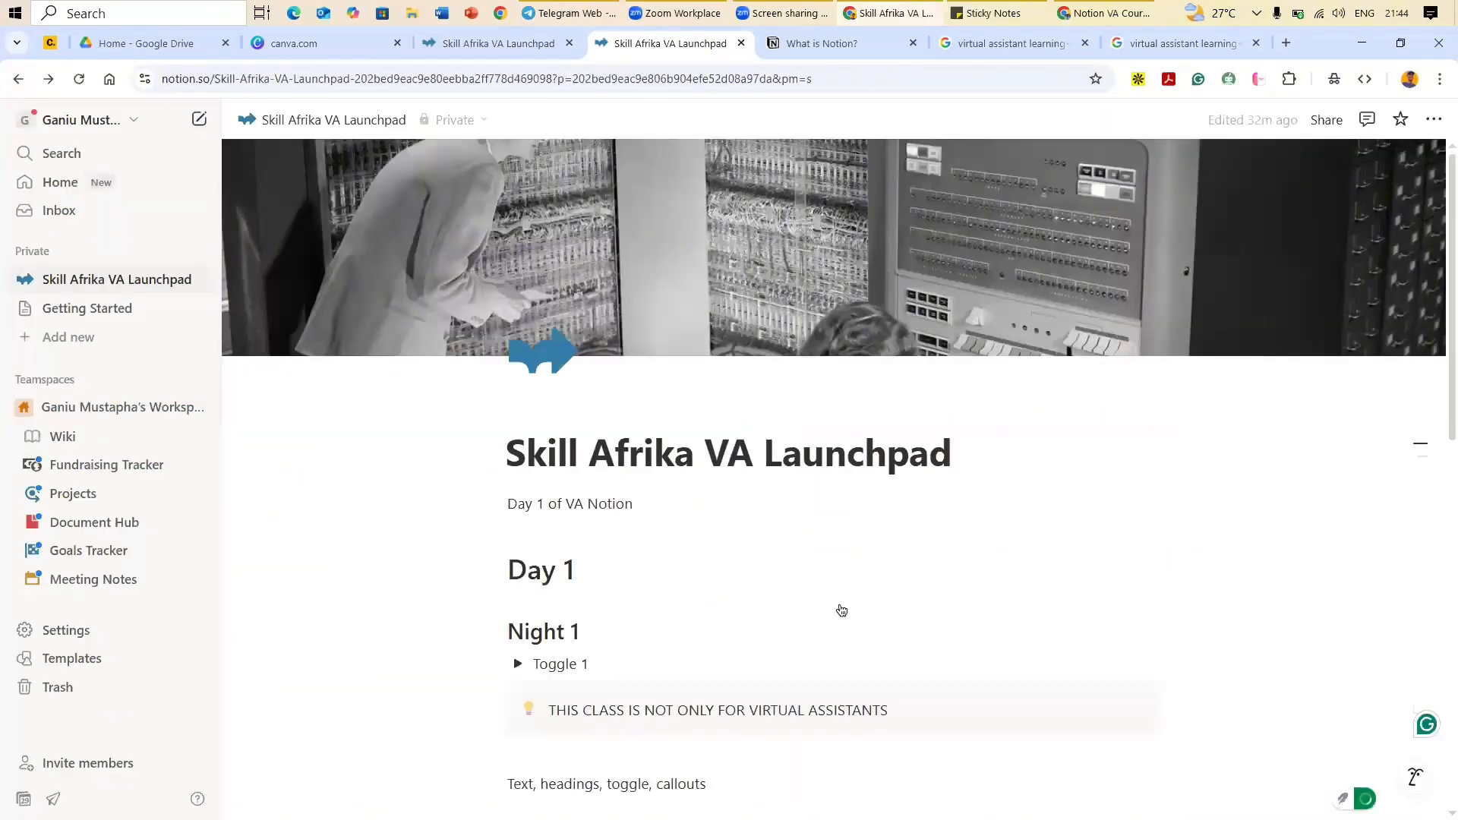
# Step: Switch to Sticky Notes to check the Day 1 lesson outline, and return to the Launchpad page
pyautogui.scroll(-6, 866, 610)
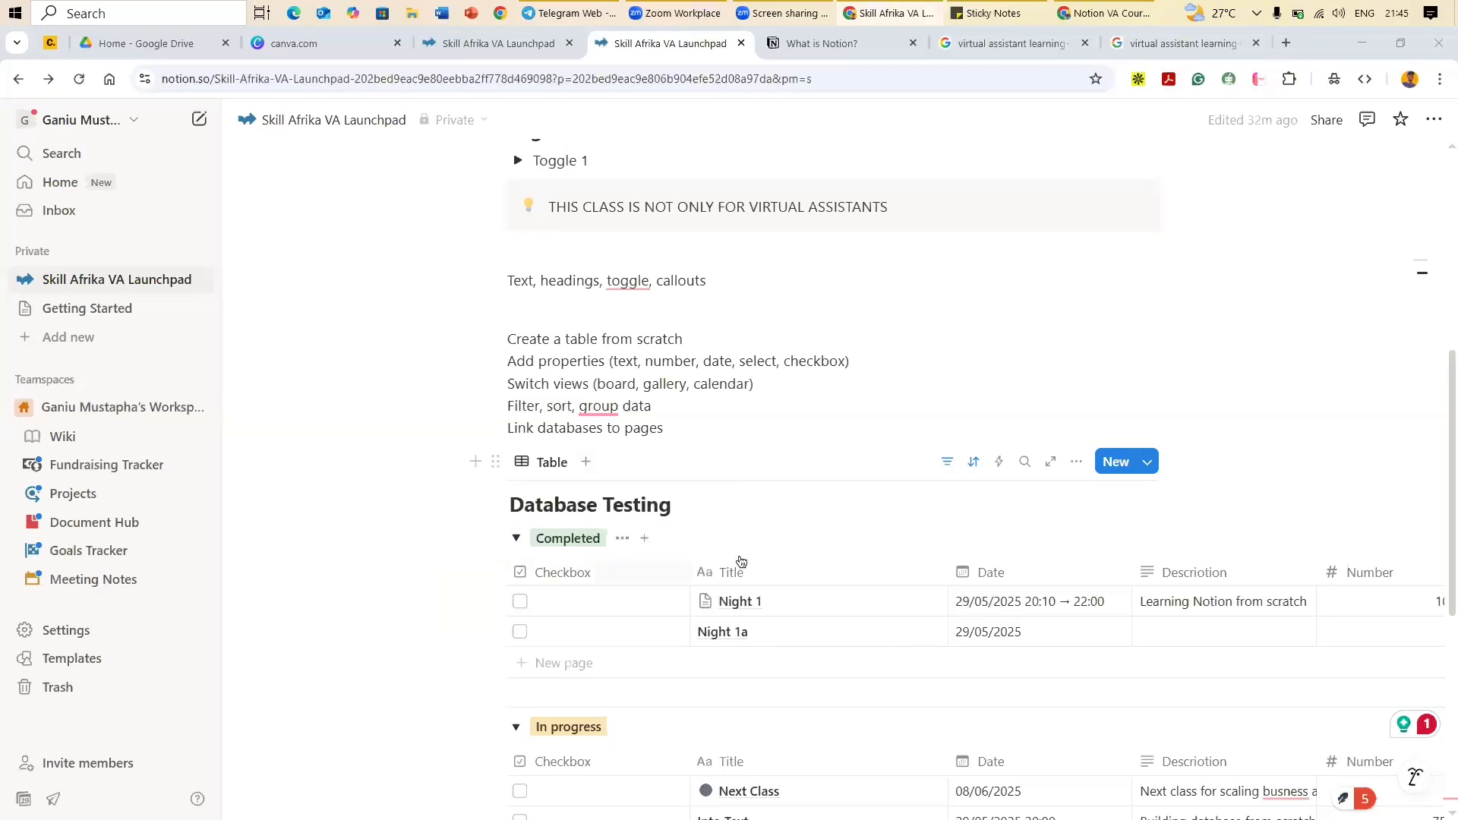
pyautogui.click(989, 15)
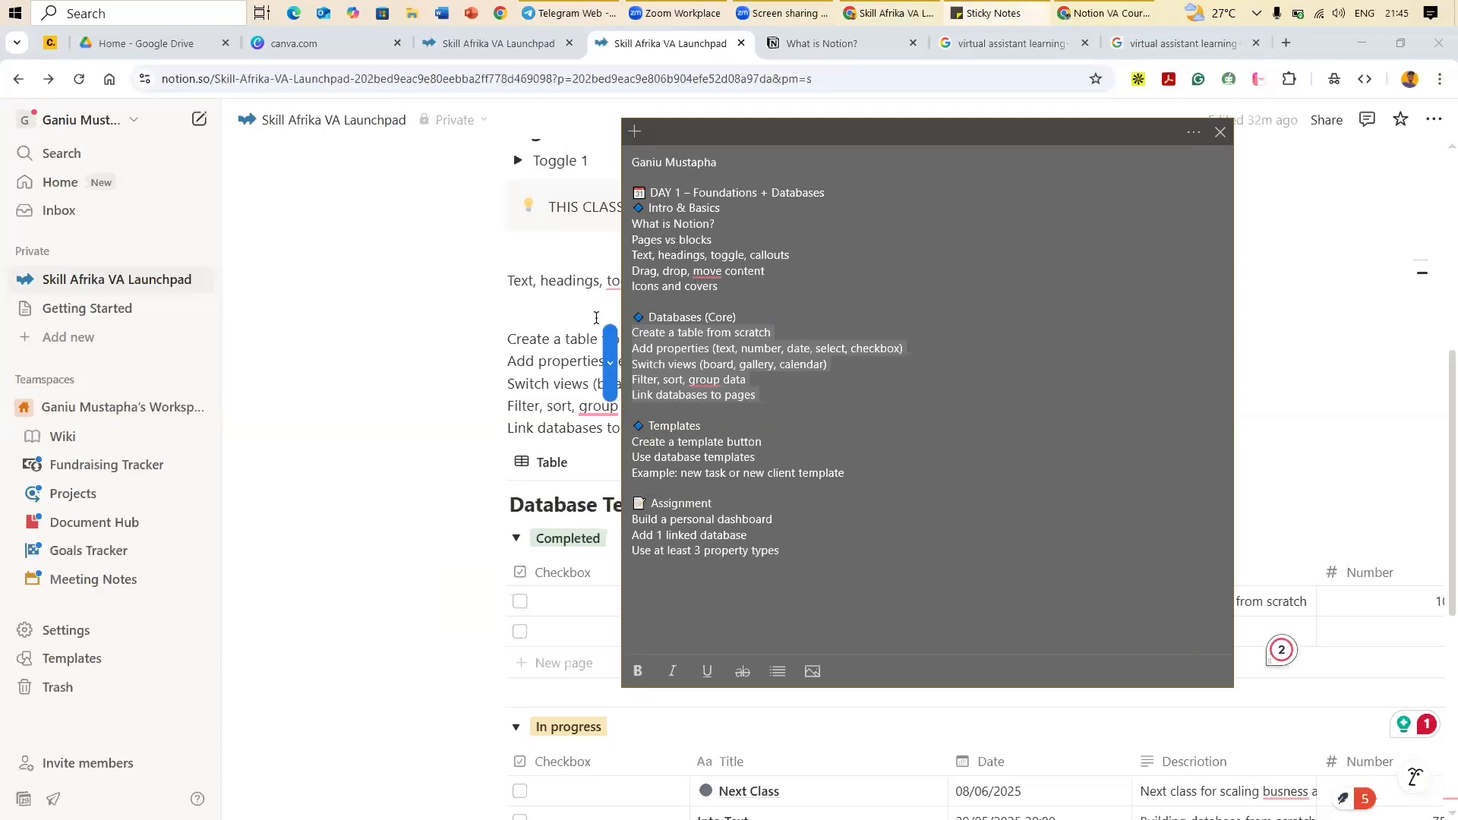
pyautogui.click(521, 360)
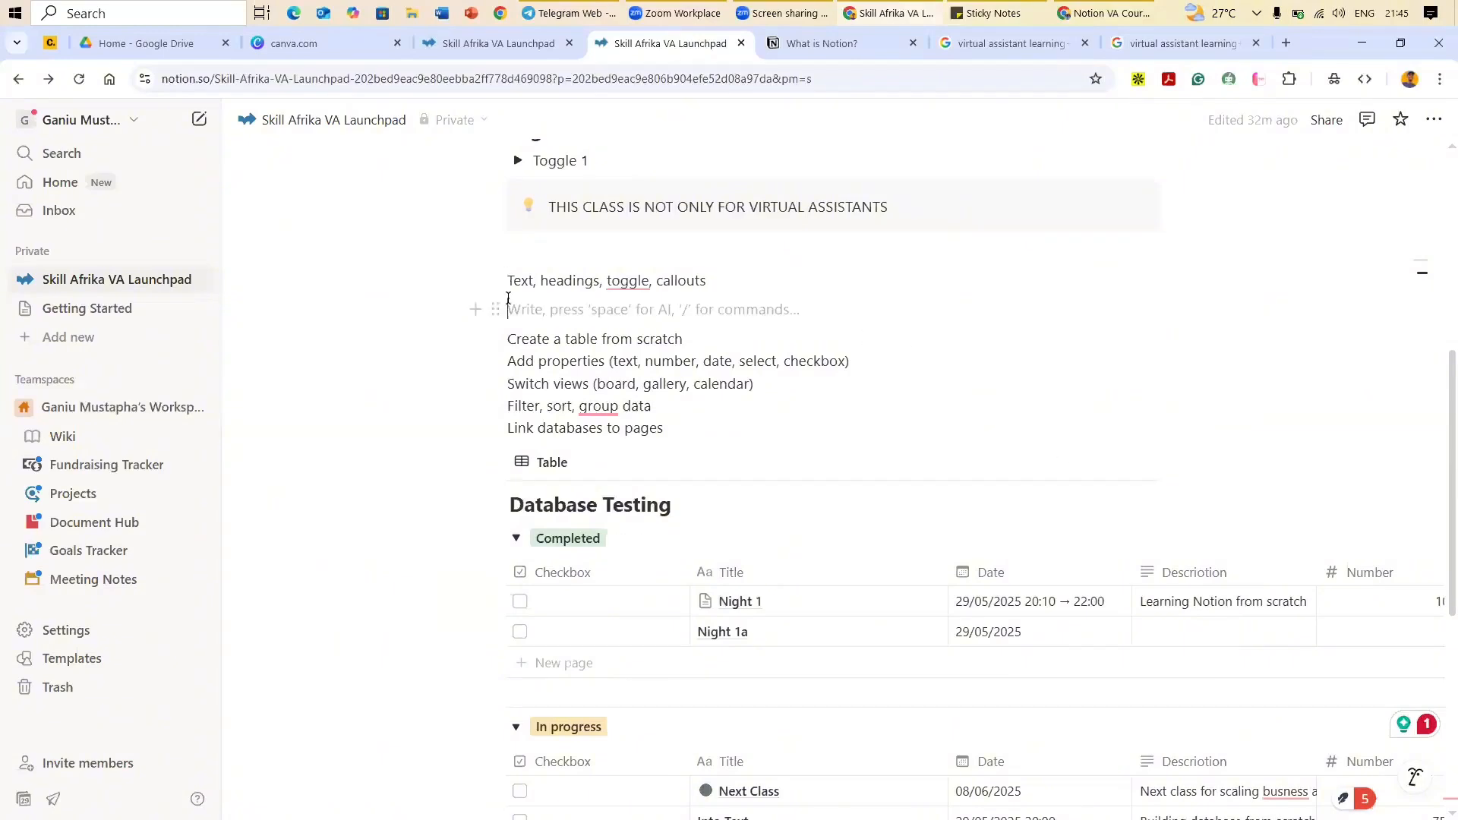
# Step: Browse the available block types on a new line below "Text, headings, toggle, callouts", and remove that line
pyautogui.click(508, 286)
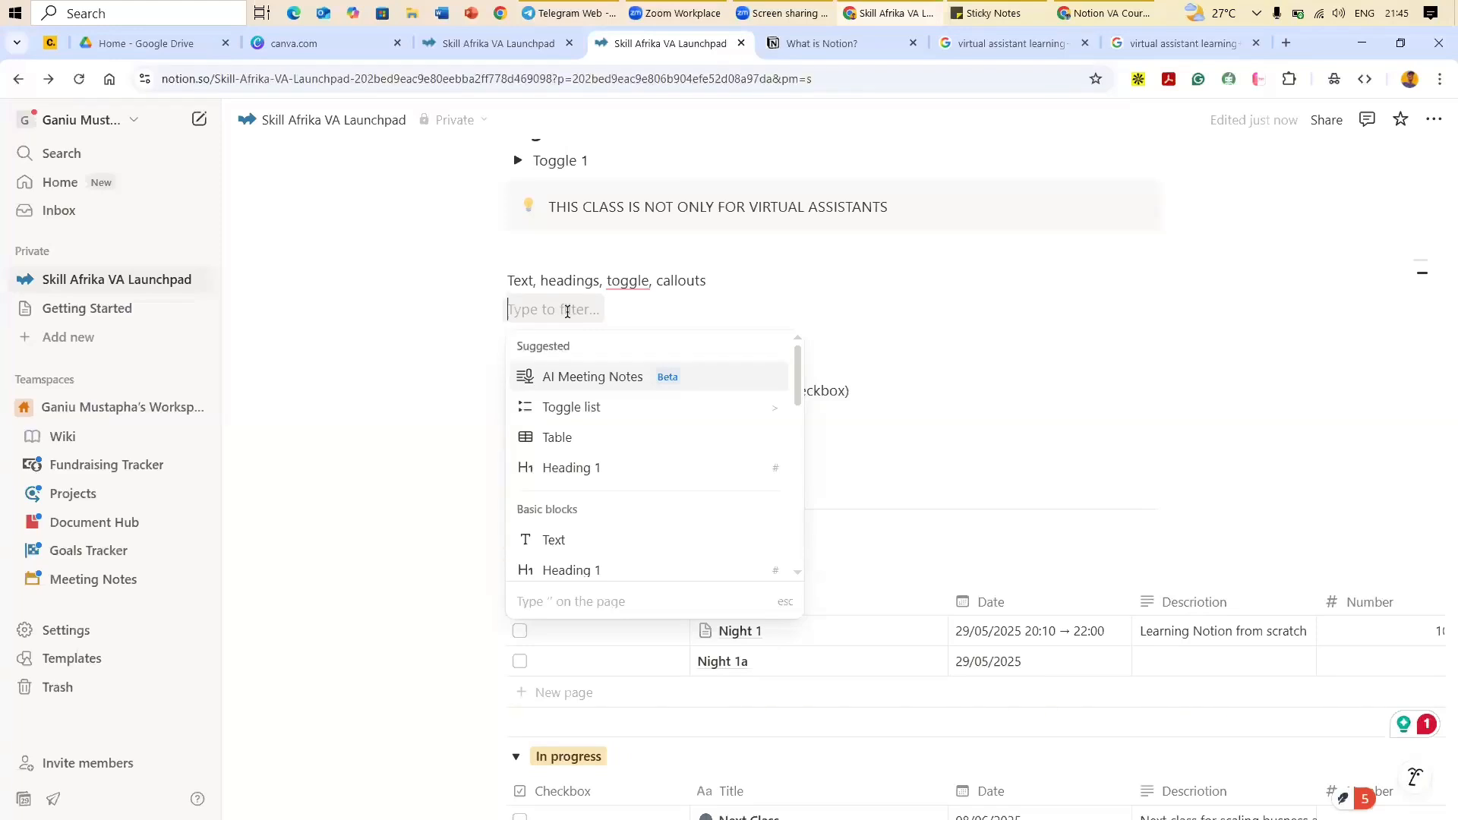
pyautogui.write('/')
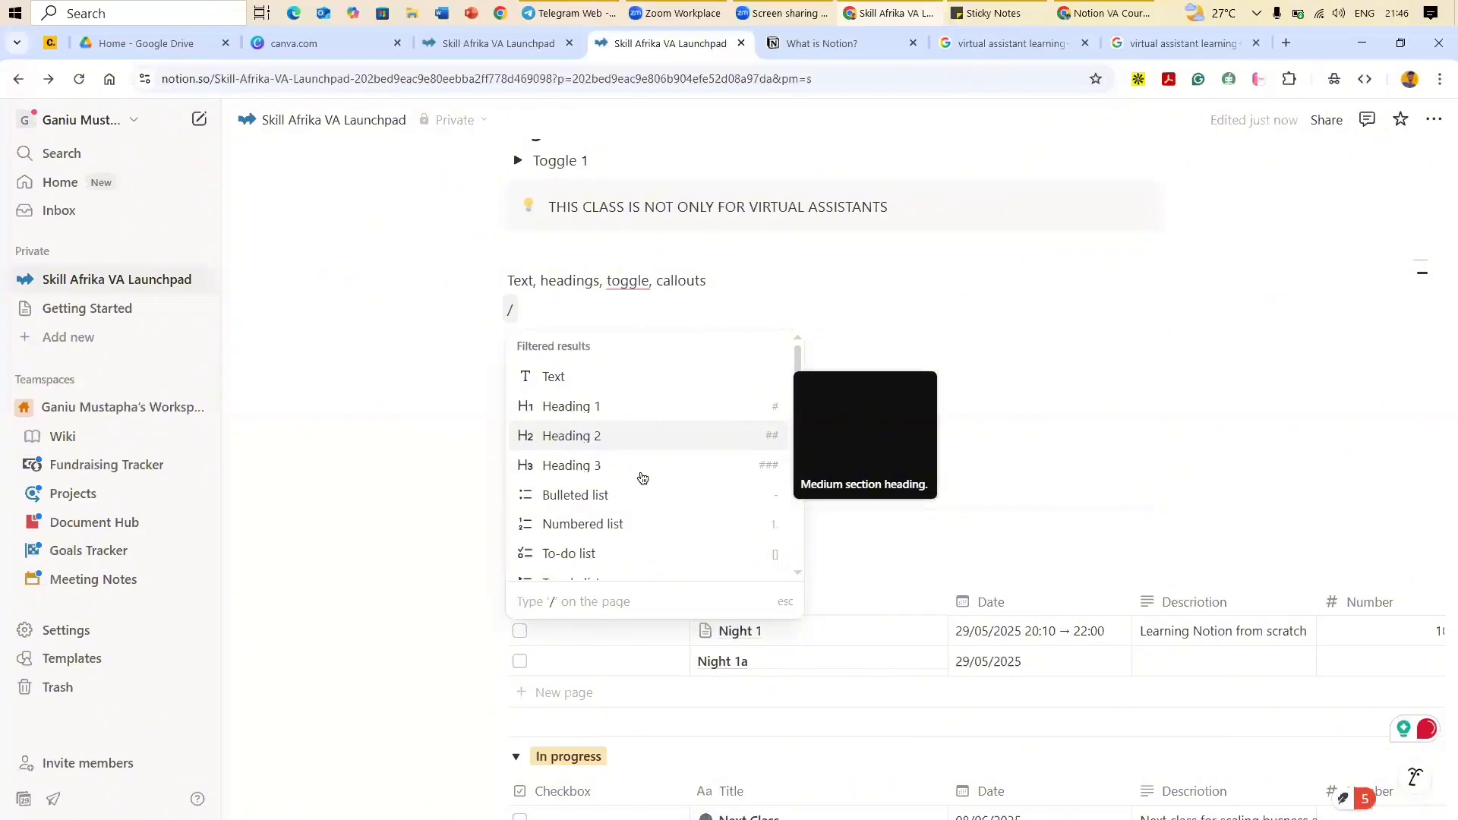
pyautogui.scroll(-5, 640, 490)
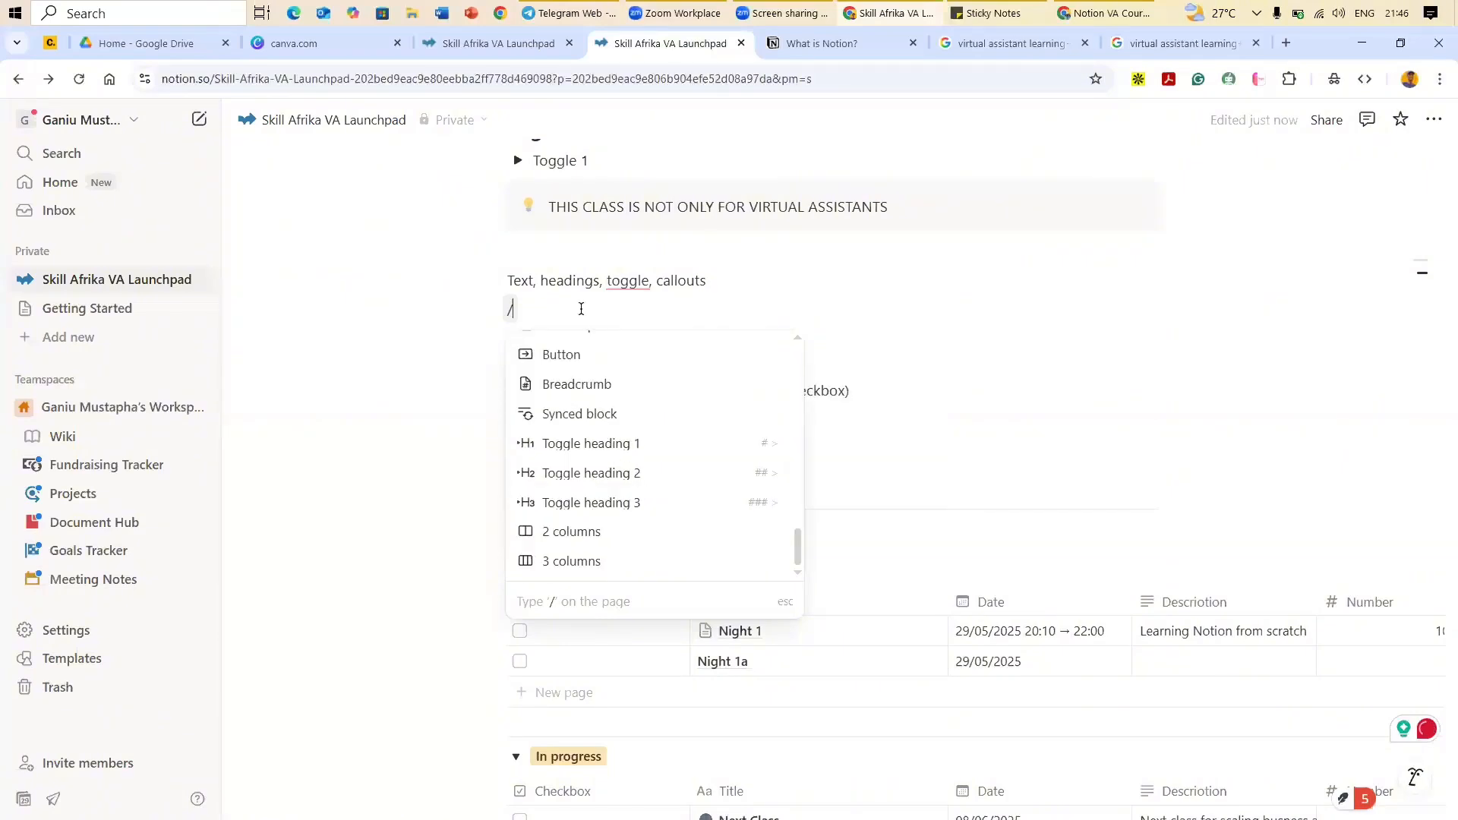
pyautogui.scroll(-10, 580, 309)
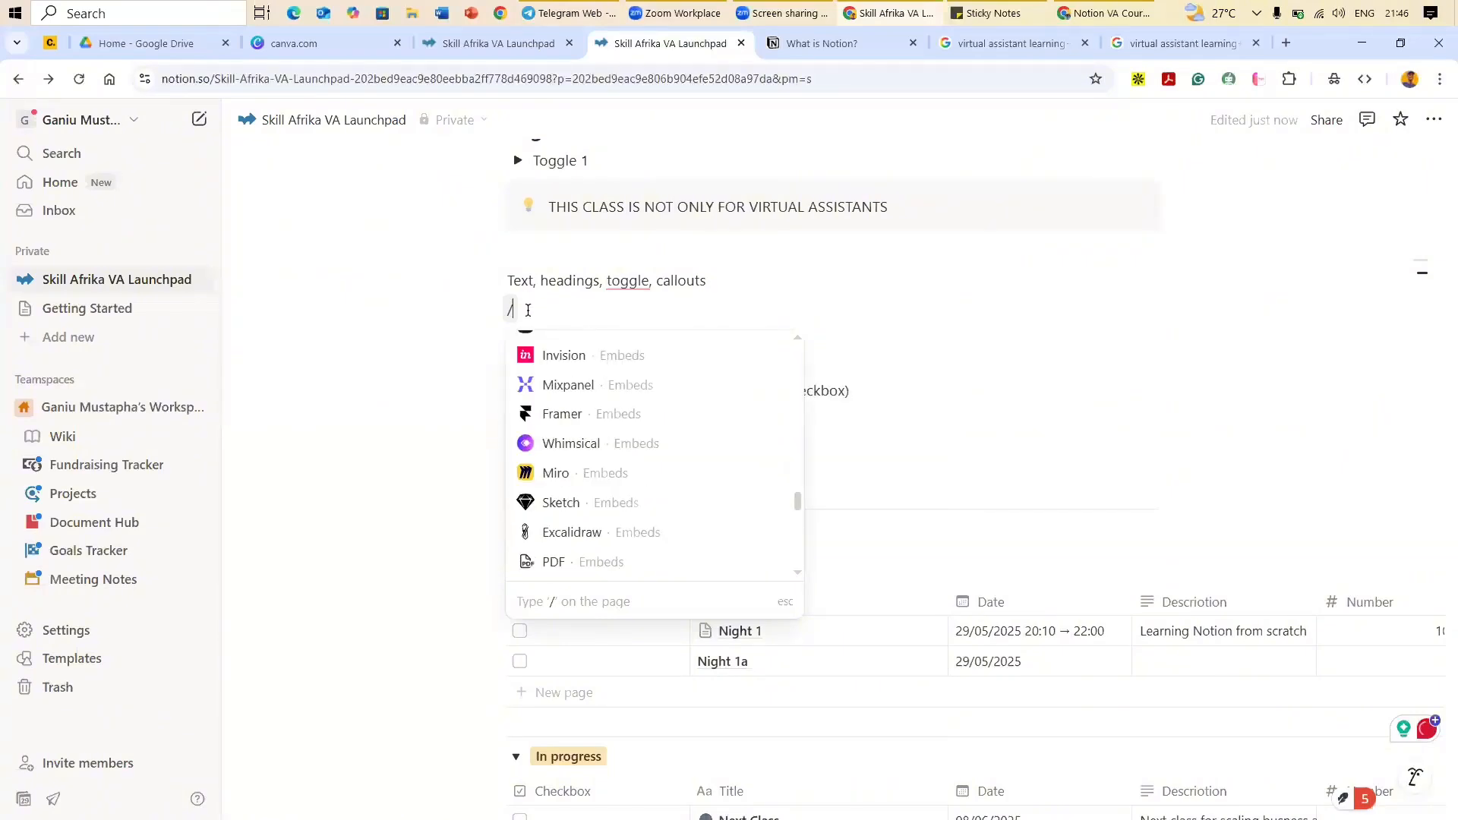
pyautogui.press('BackSpace')
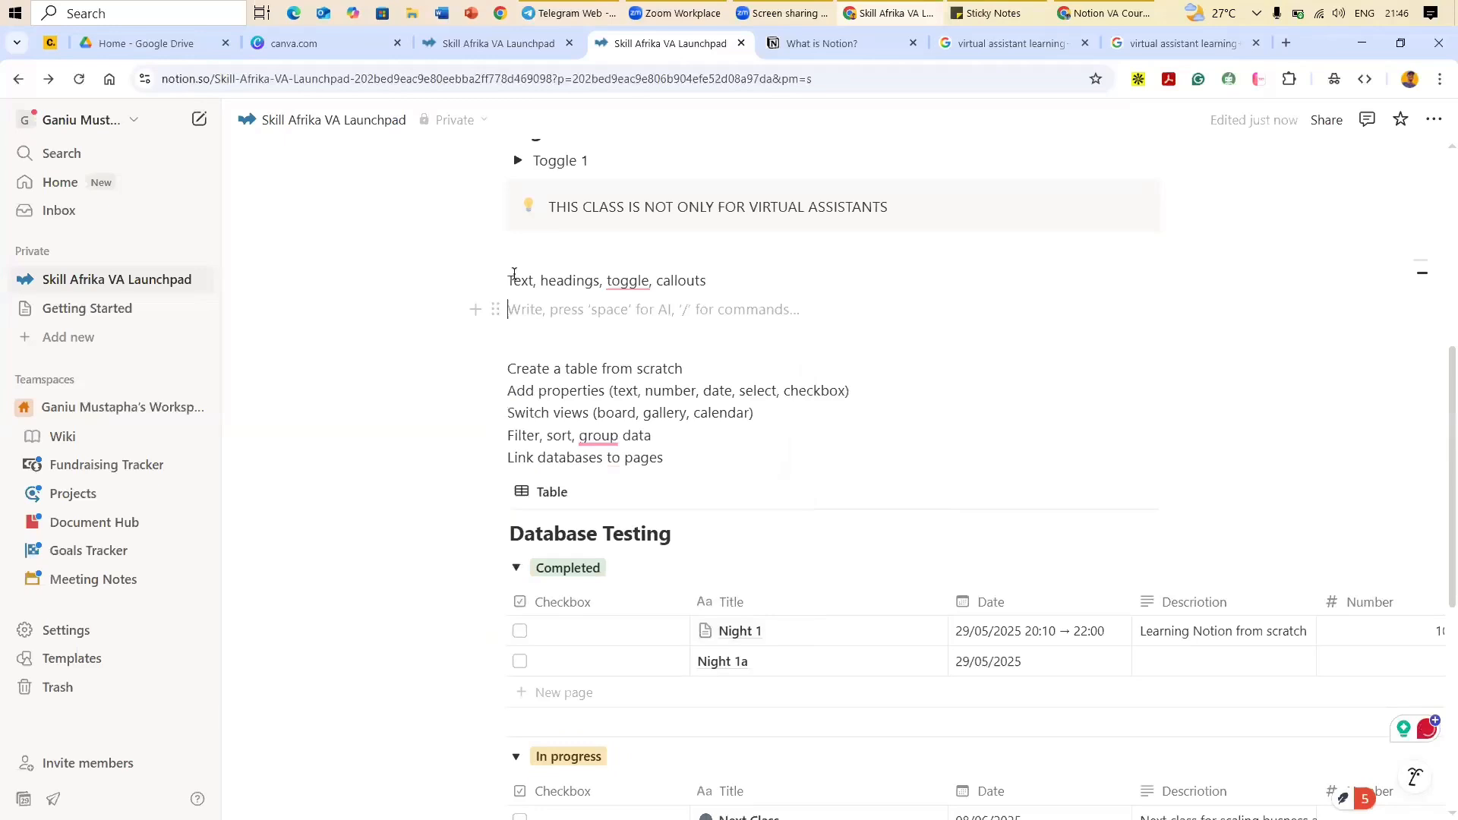
pyautogui.press('BackSpace')
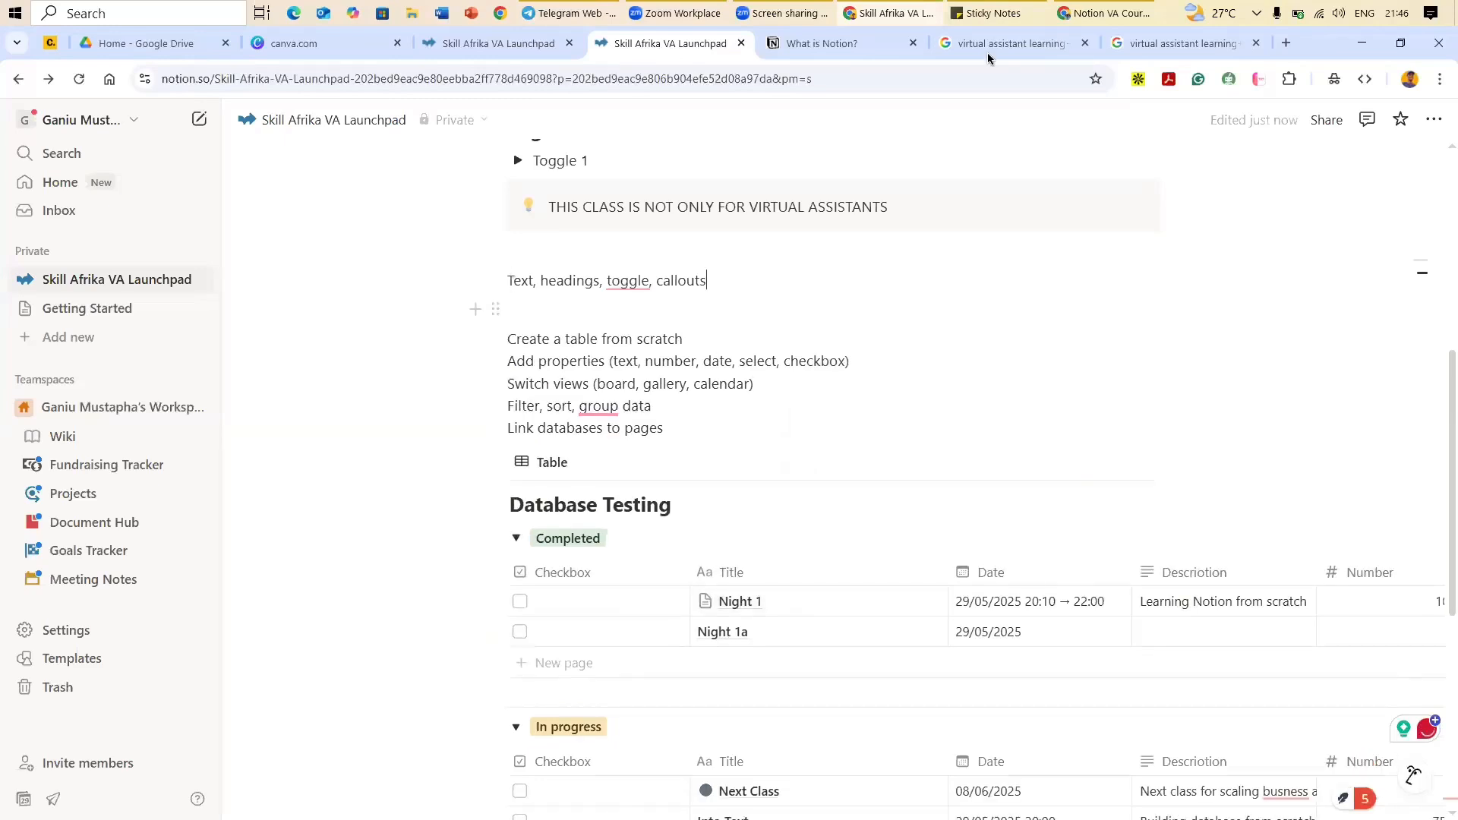
# Step: Compare the Day 1 outline in Sticky Notes with the database topic lines and headings on the Launchpad page
pyautogui.hotkey('alt', 'Tab')
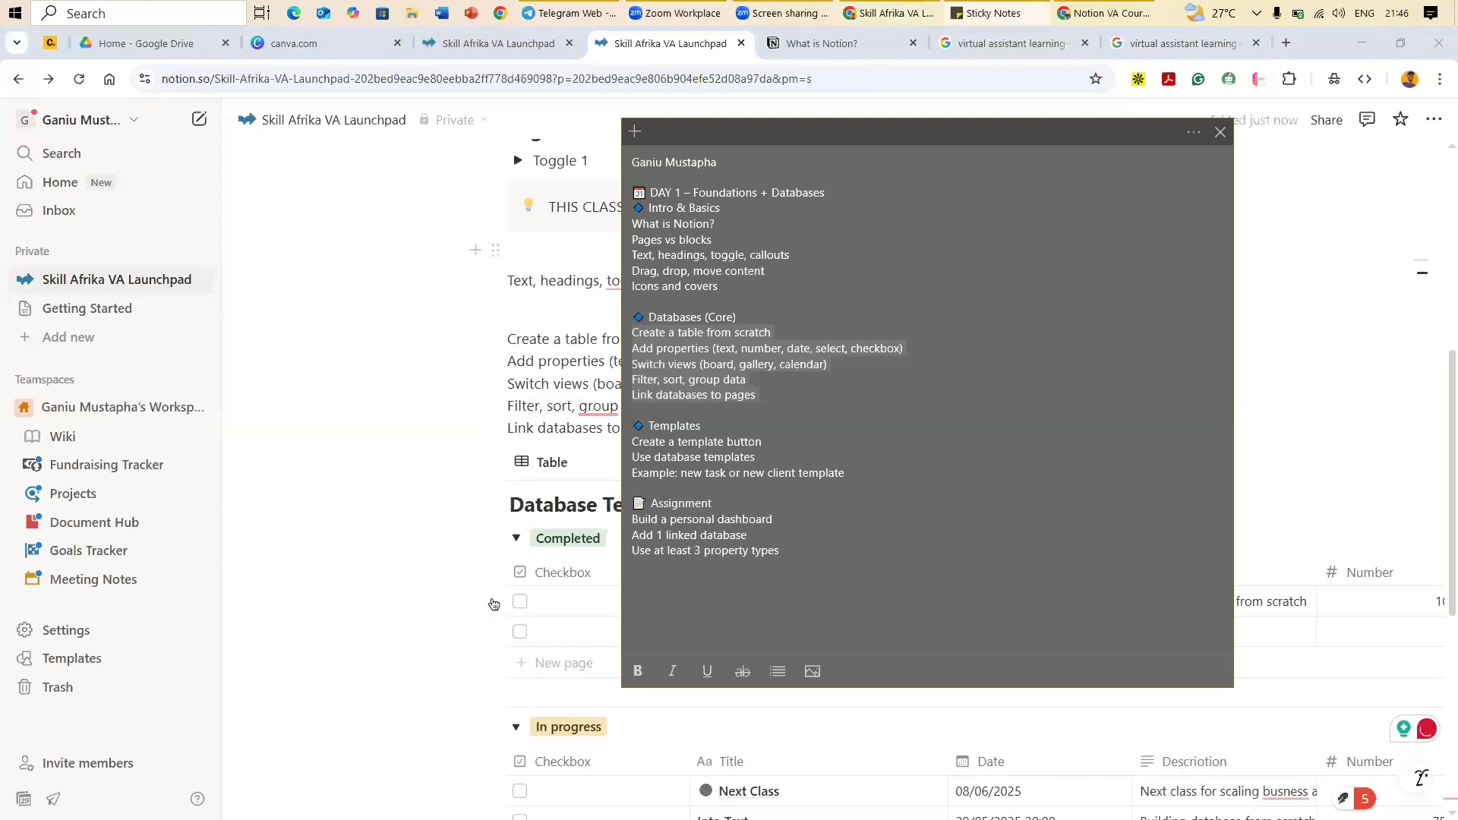
pyautogui.click(495, 604)
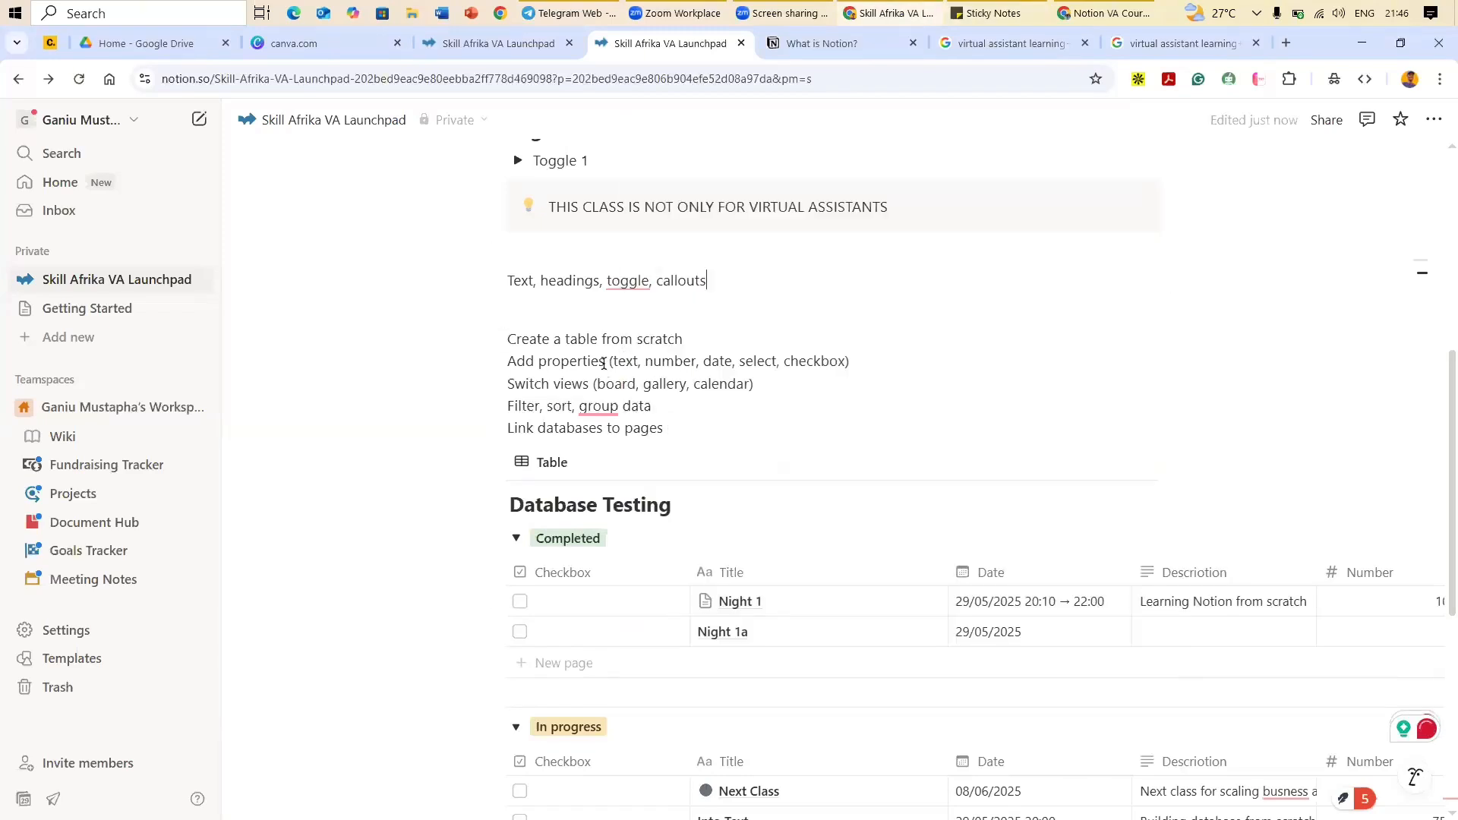
pyautogui.moveTo(607, 431); pyautogui.dragTo(620, 318)
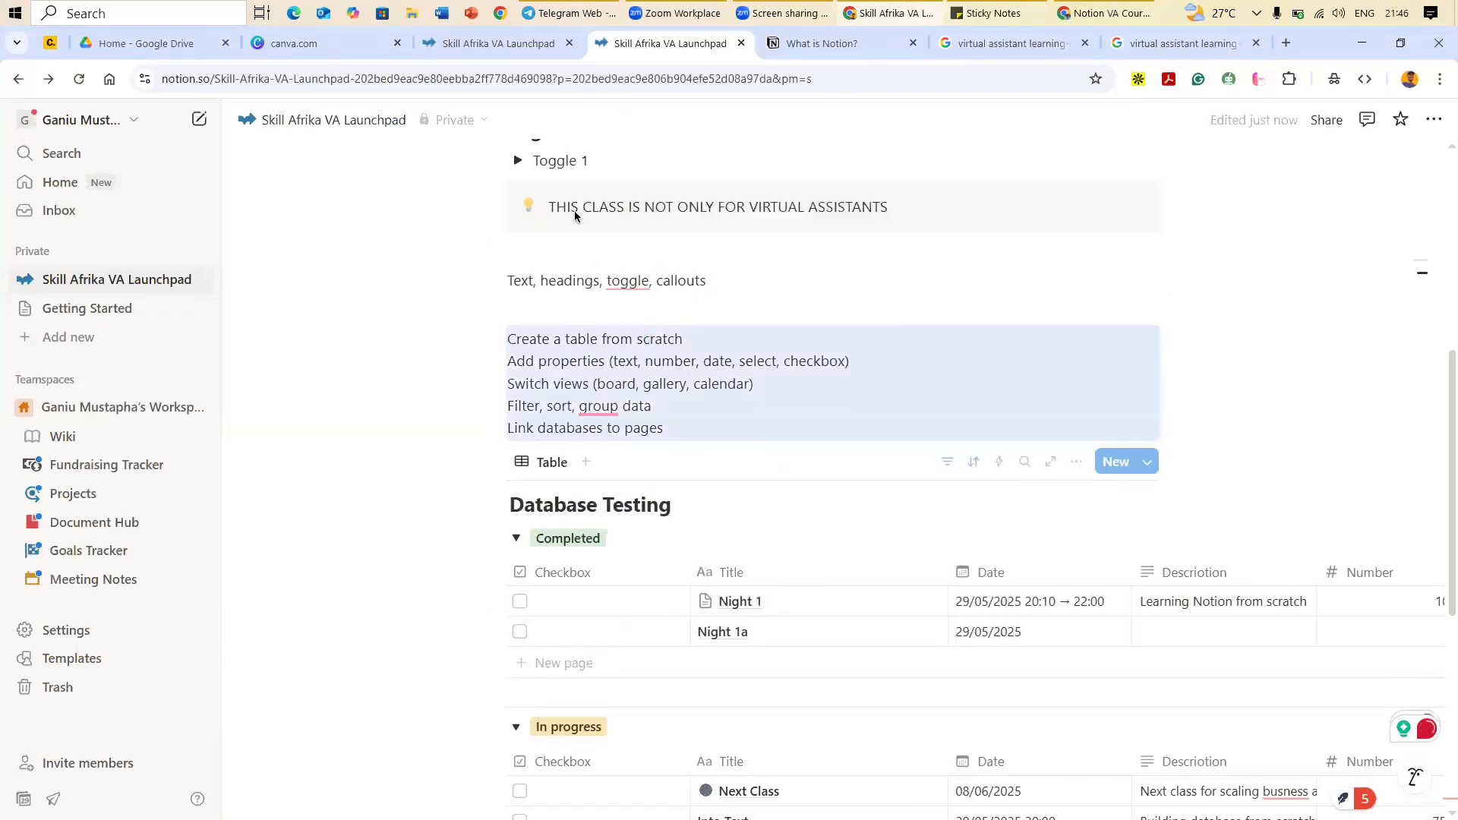
pyautogui.scroll(7, 574, 211)
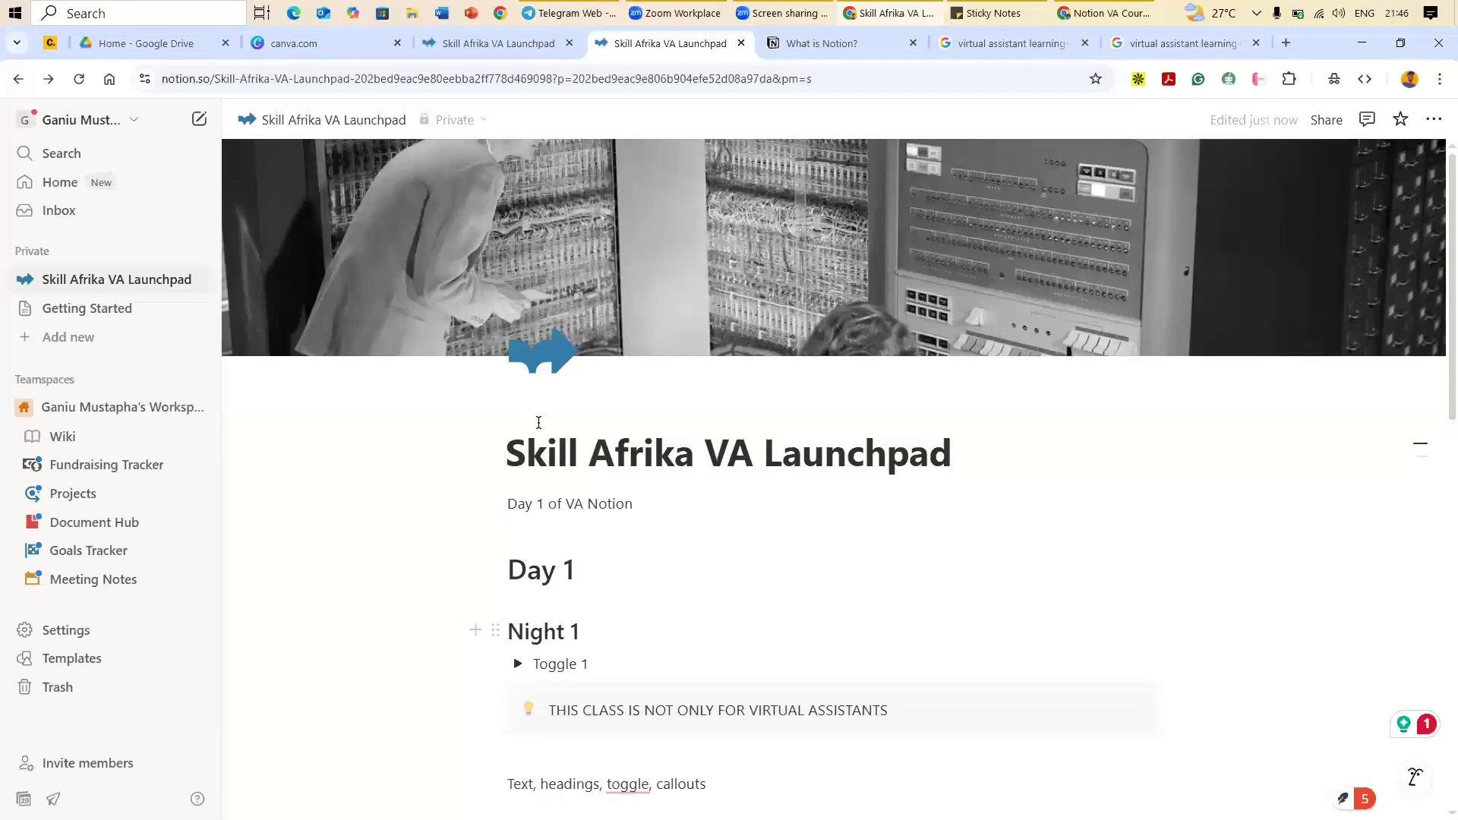
pyautogui.scroll(-3, 520, 412)
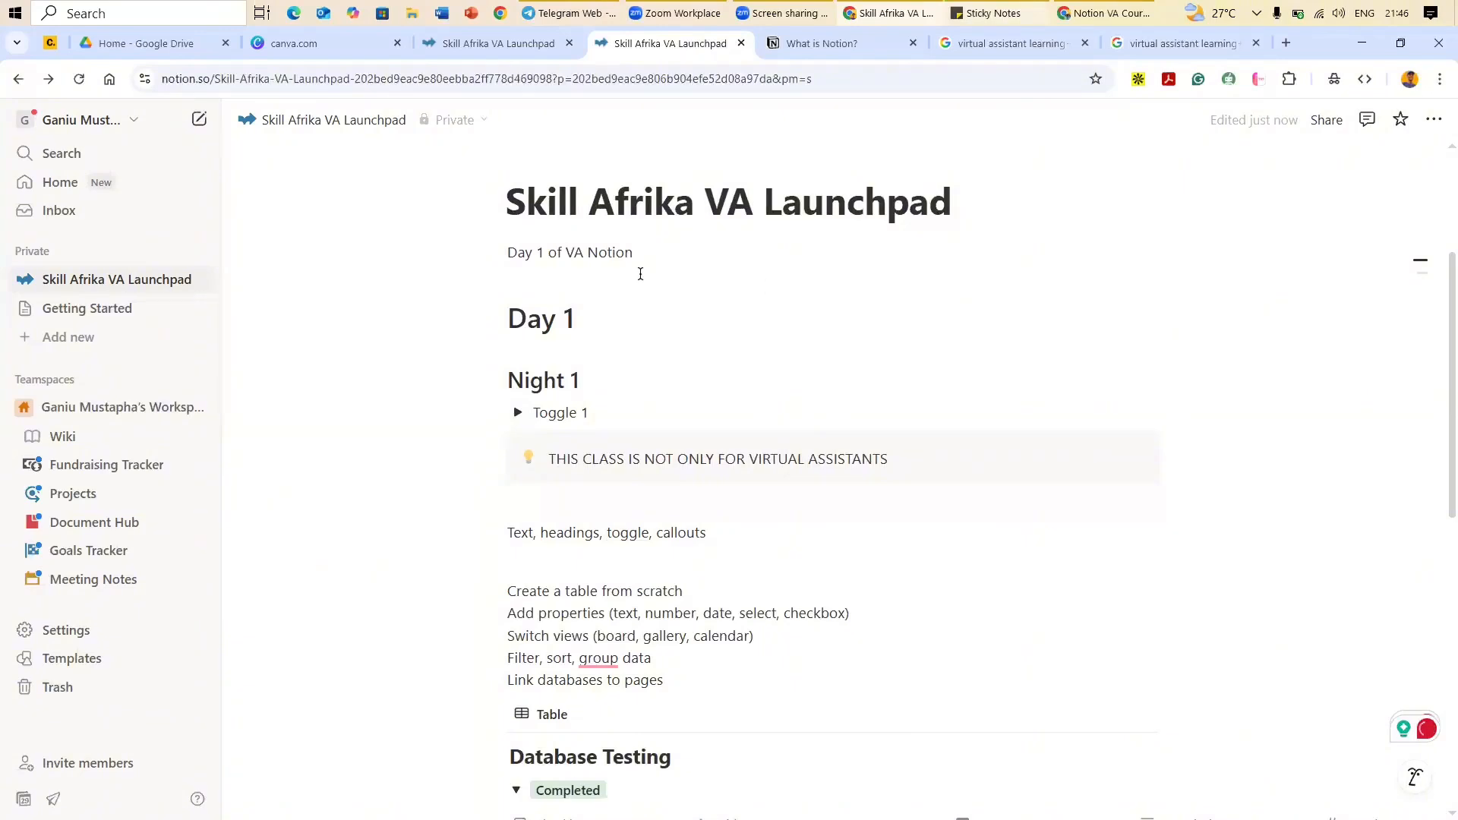
pyautogui.hotkey('alt', 'Tab')
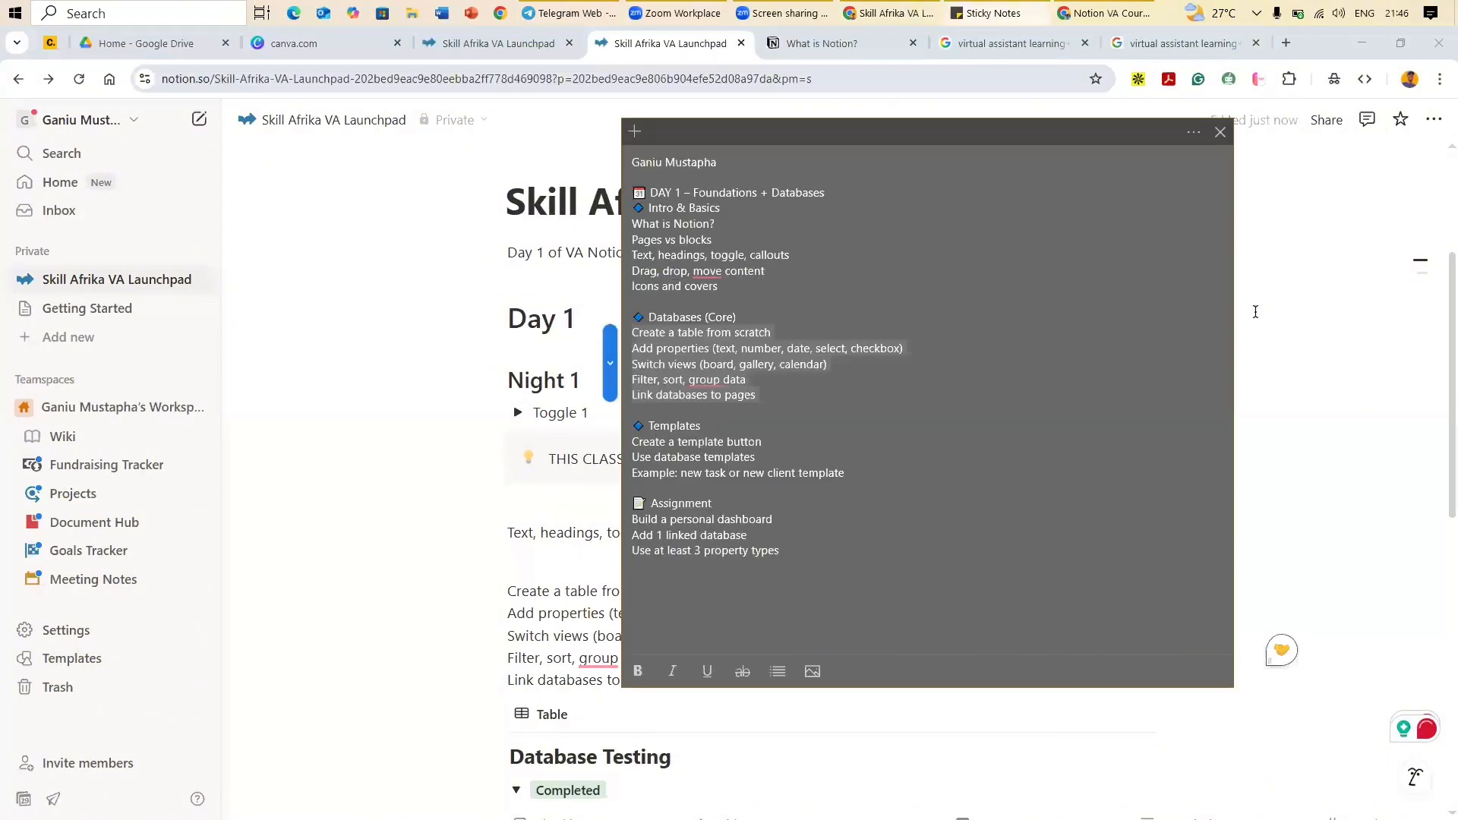
pyautogui.click(563, 439)
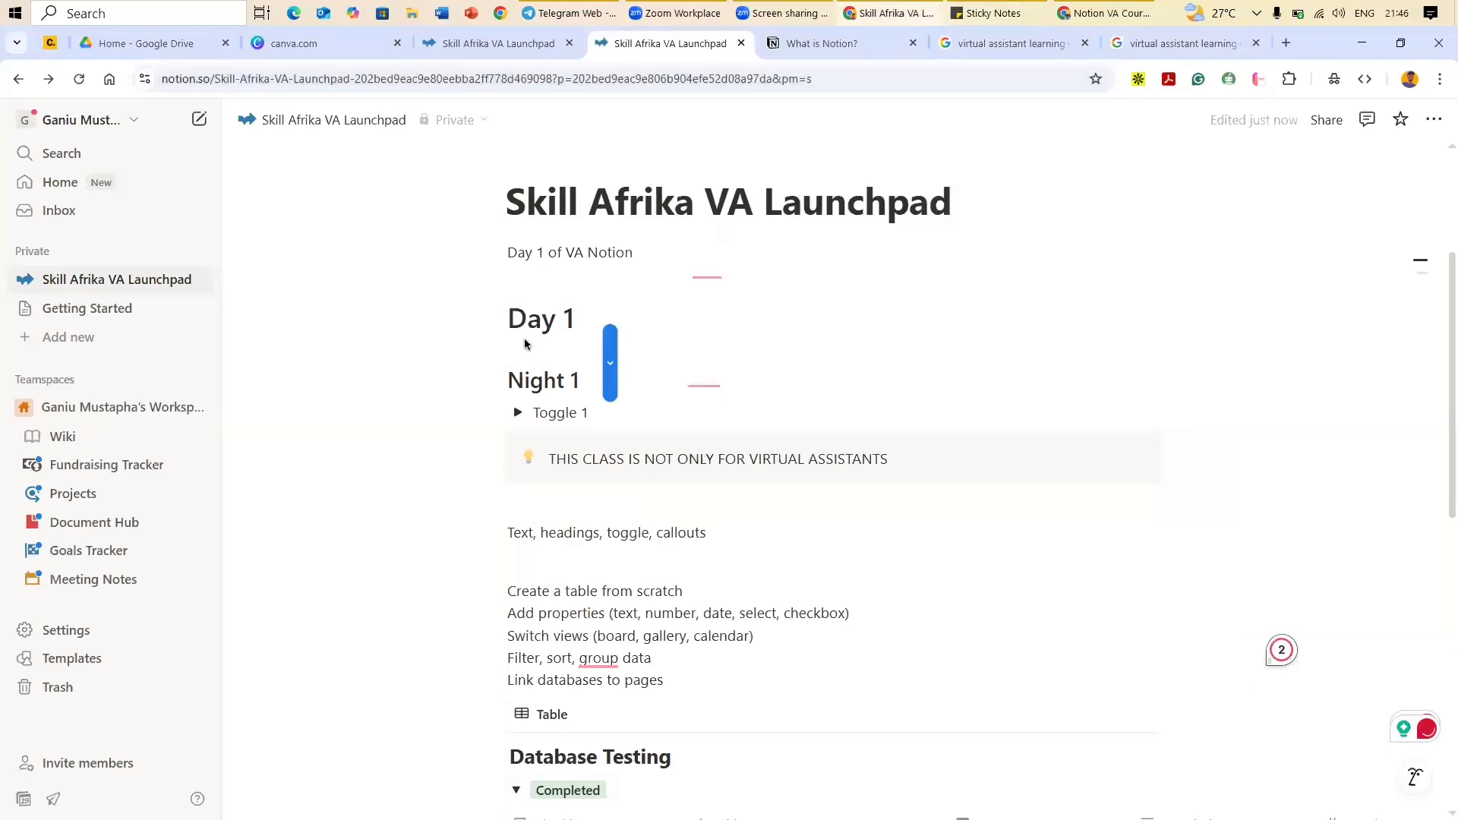
# Step: Move the Day 1 heading below the callout, and move it back above the Night 1 heading
pyautogui.click(503, 320)
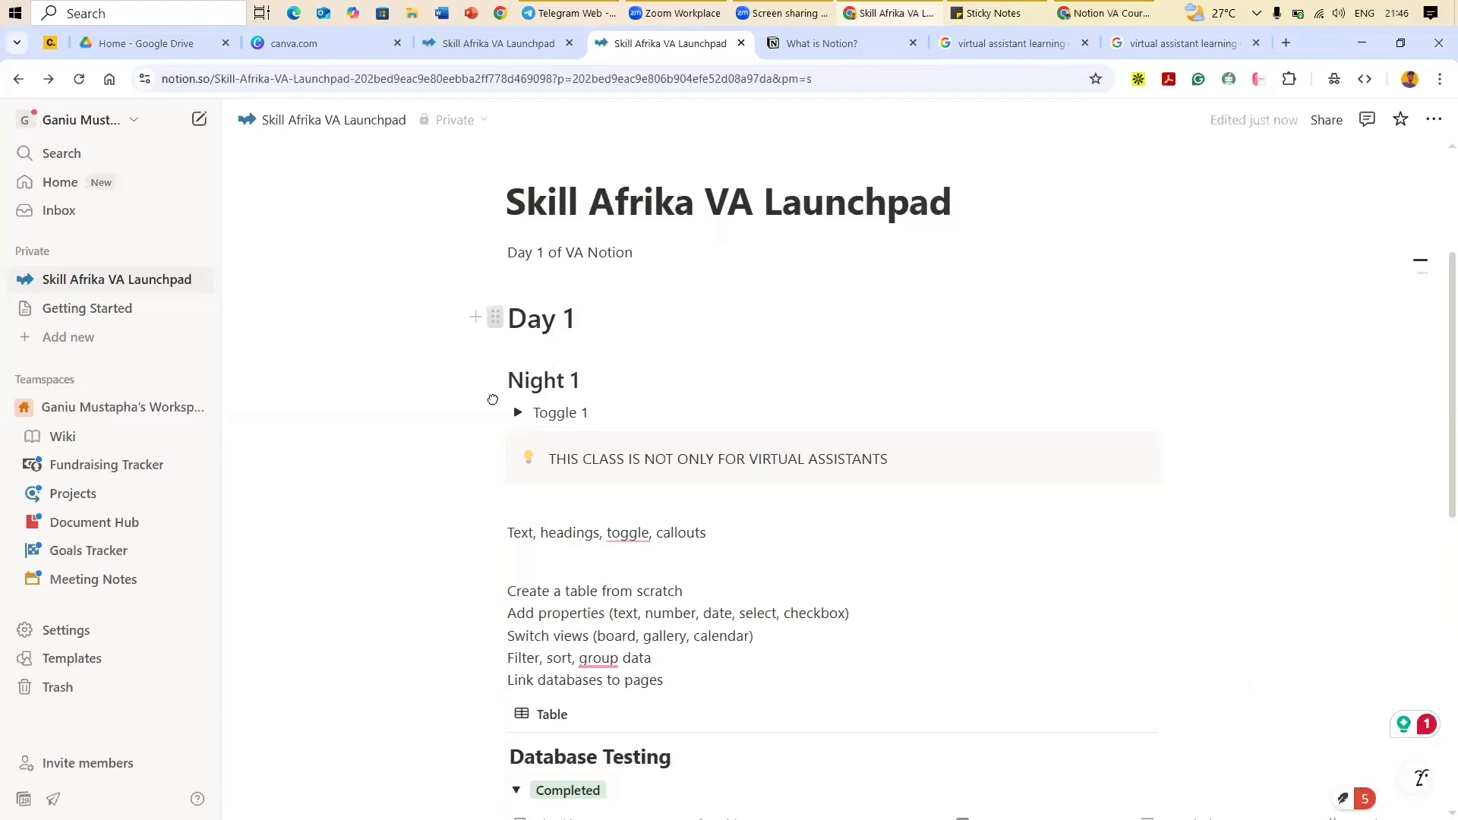
pyautogui.moveTo(493, 399)
pyautogui.mouseDown()
pyautogui.moveTo(493, 284)
pyautogui.moveTo(502, 466)
pyautogui.moveTo(487, 404)
pyautogui.mouseUp()
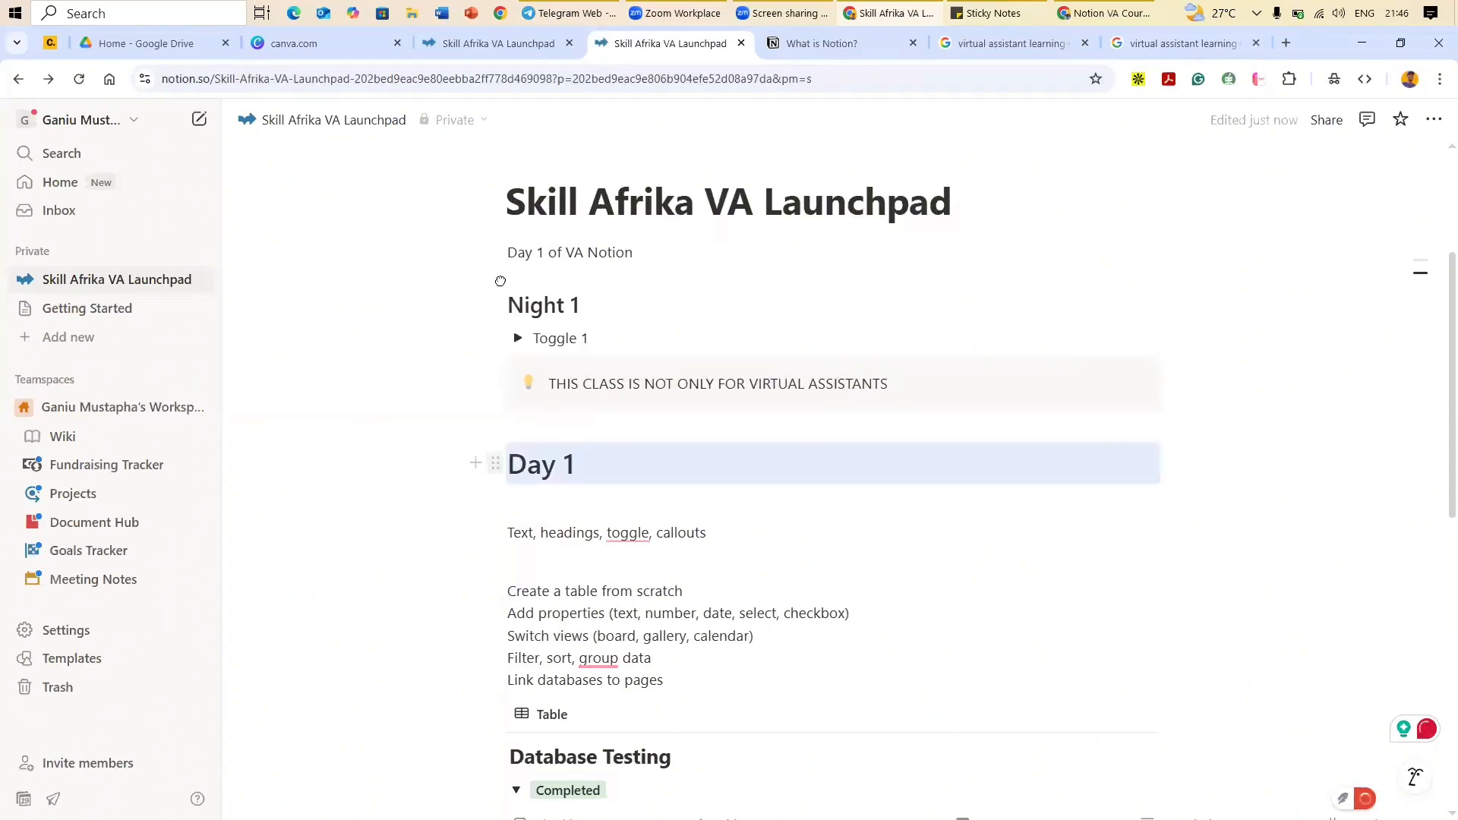
pyautogui.moveTo(501, 281); pyautogui.dragTo(499, 265)
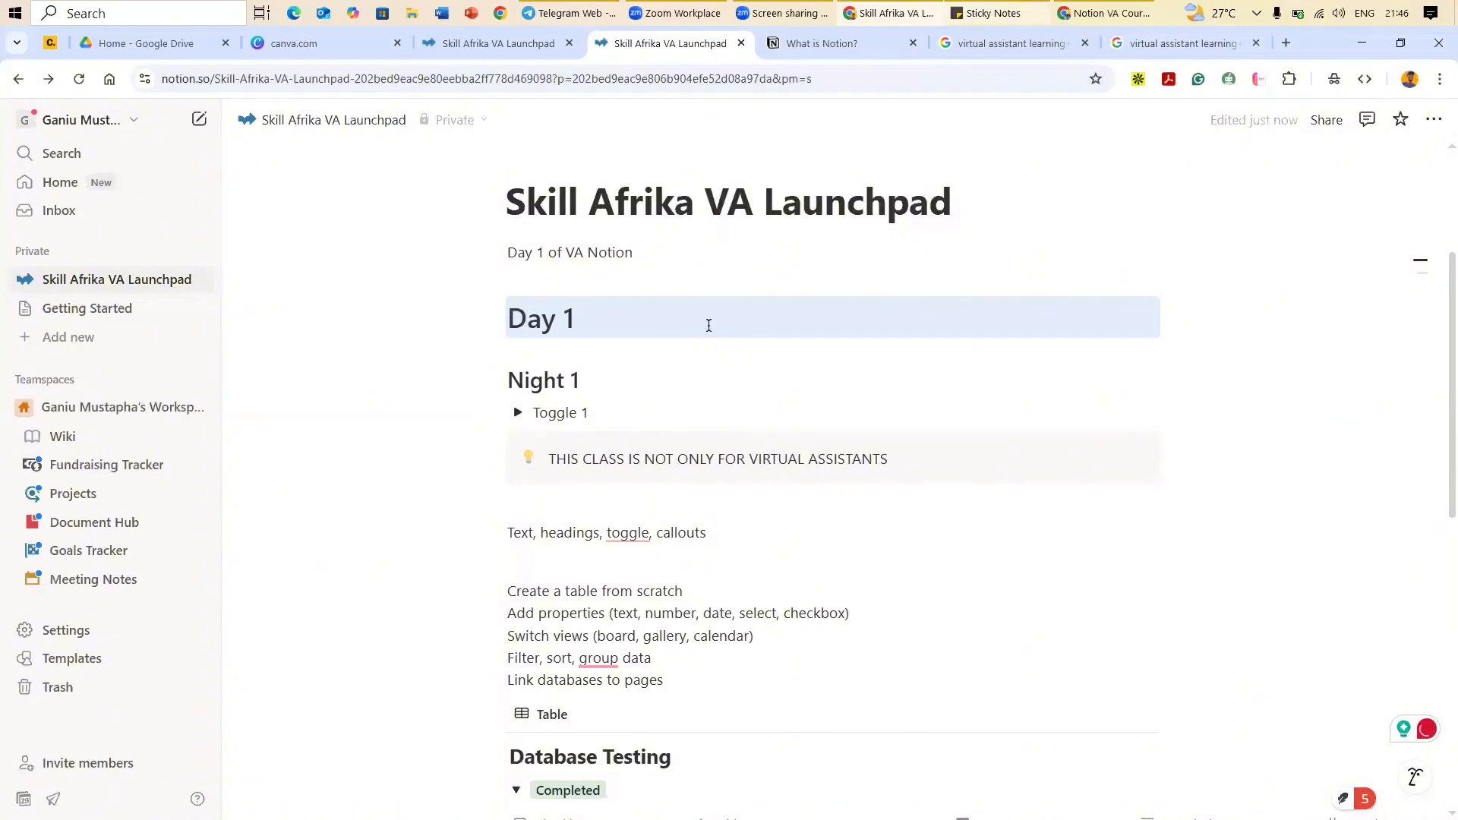
# Step: Check the Sticky Notes outline, and change the Launchpad page icon to the circled downward triangle
pyautogui.hotkey('alt', 'Tab')
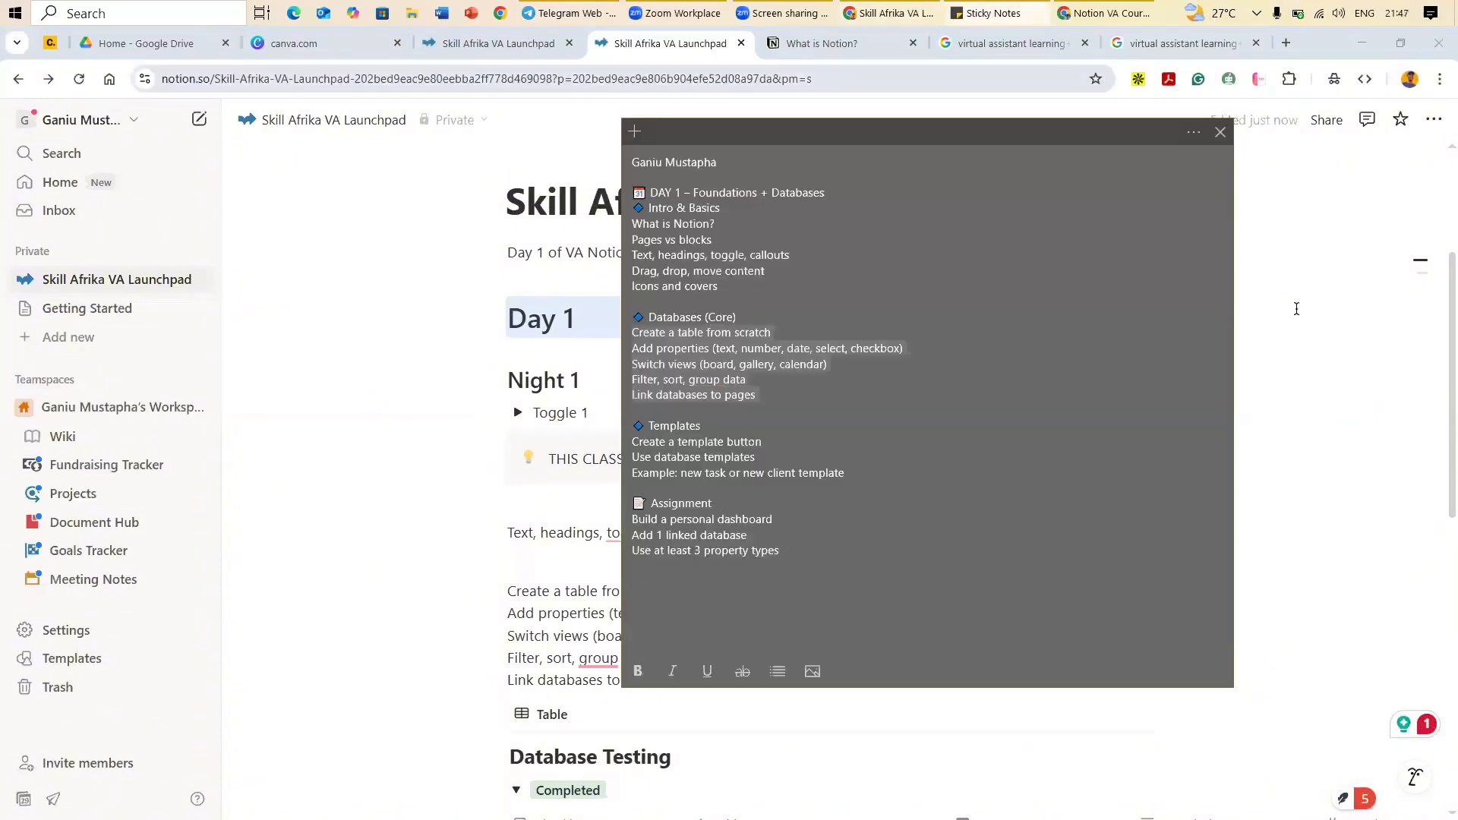
pyautogui.click(591, 318)
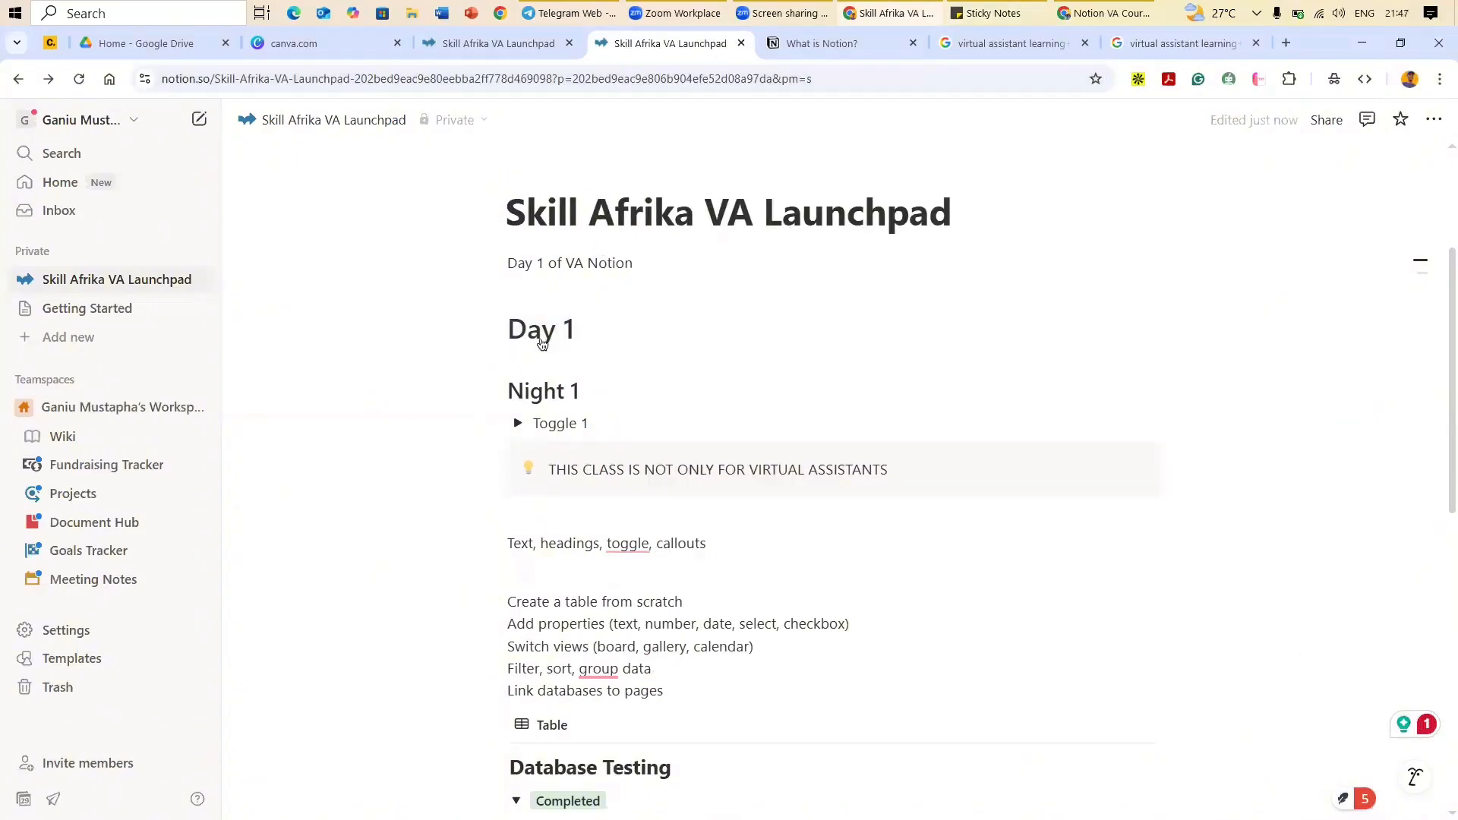
pyautogui.scroll(3, 542, 345)
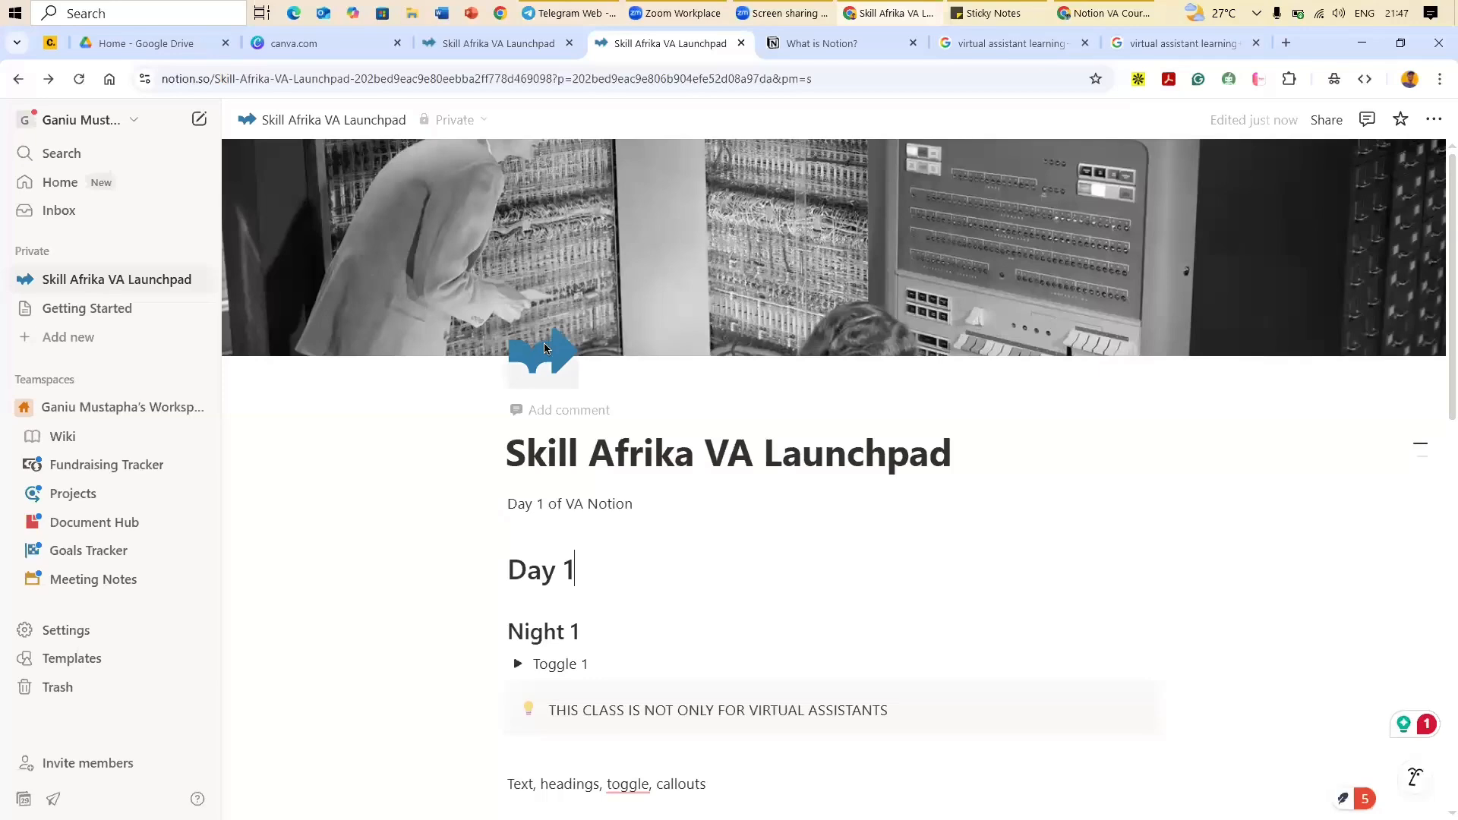
pyautogui.click(545, 354)
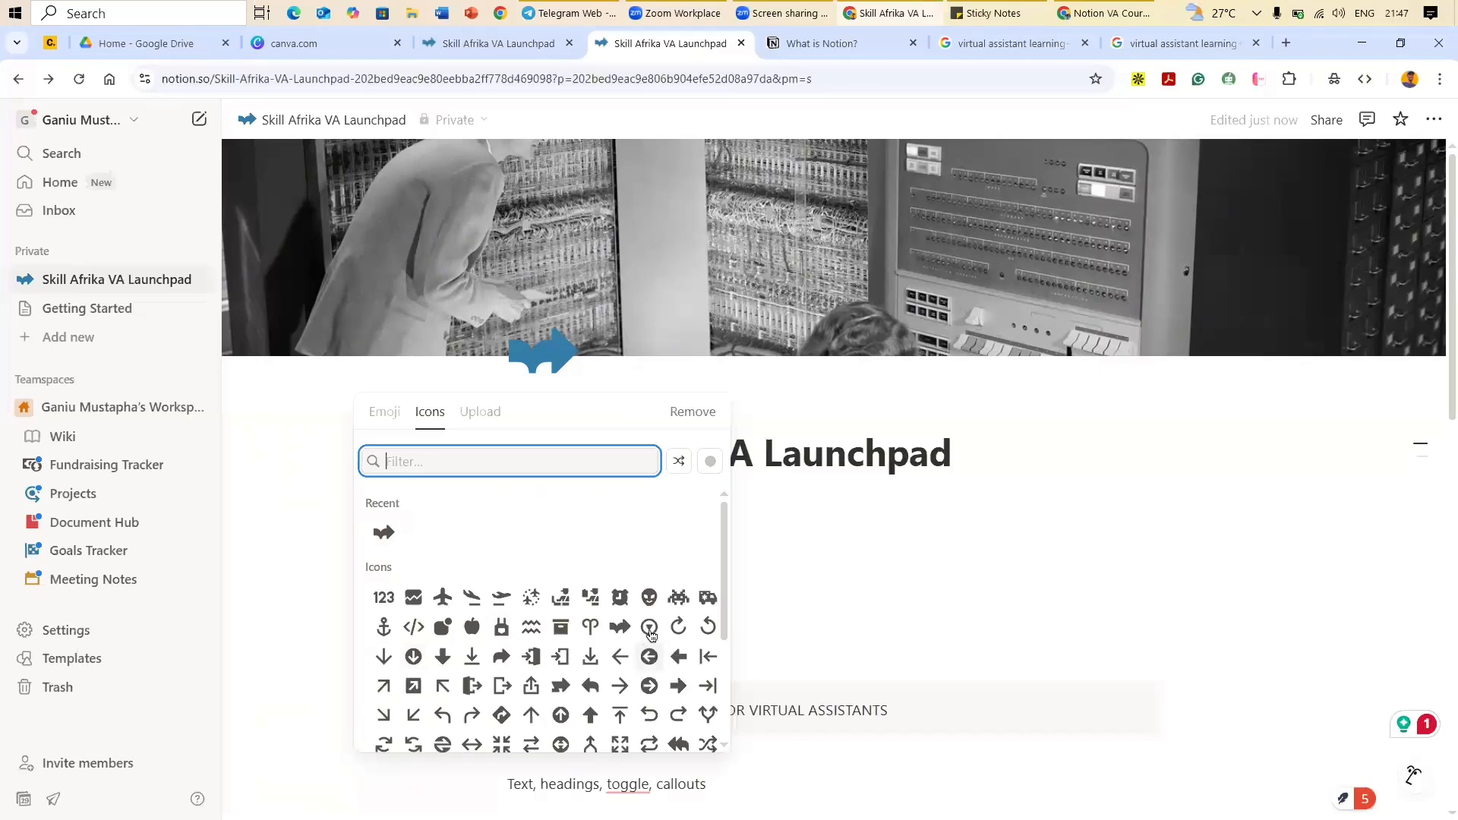
pyautogui.click(649, 627)
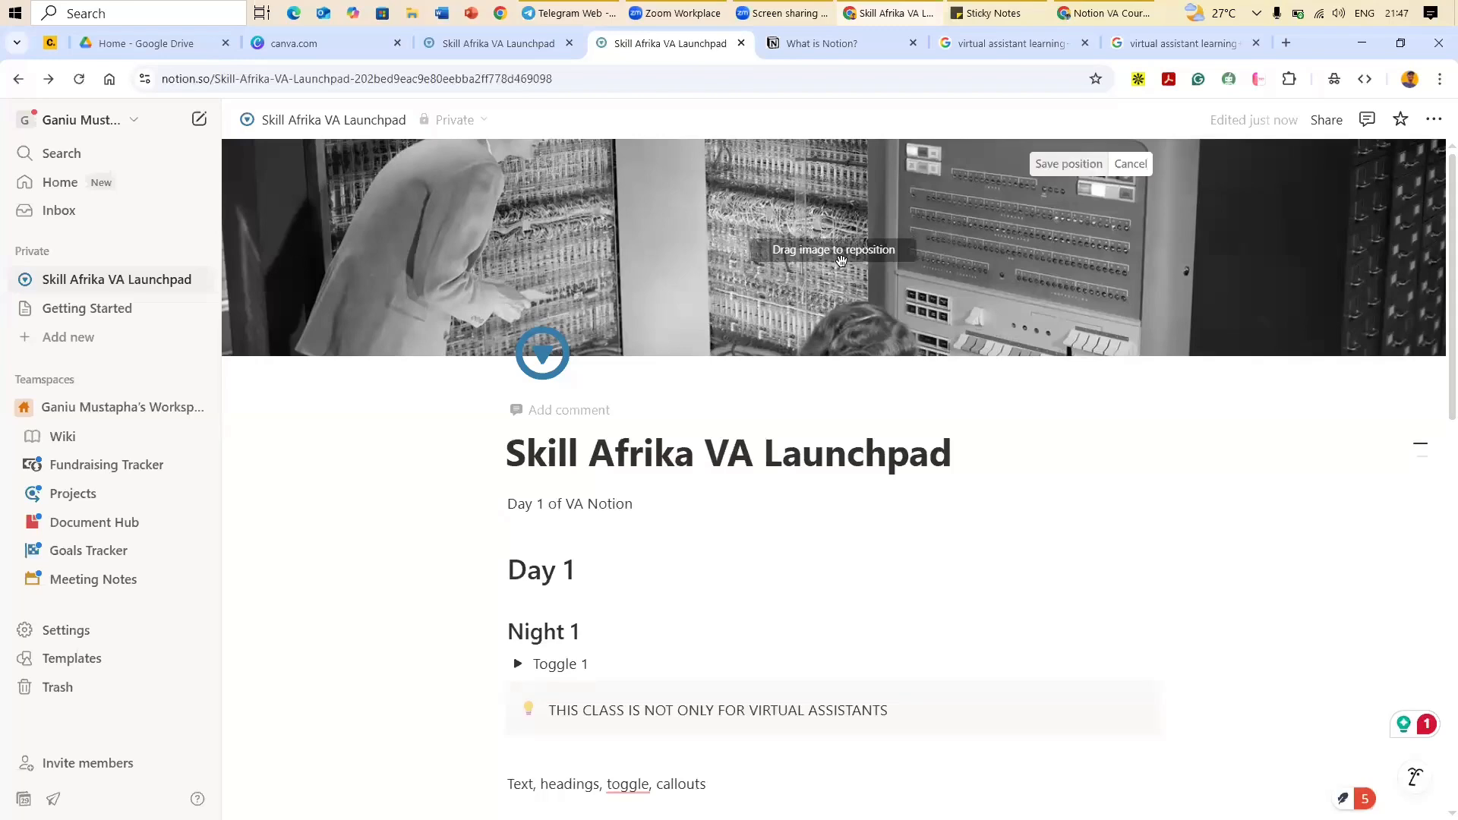
# Step: Save a new position for the cover photo, and replace the cover with the first James Webb Telescope gallery image
pyautogui.click(1048, 166)
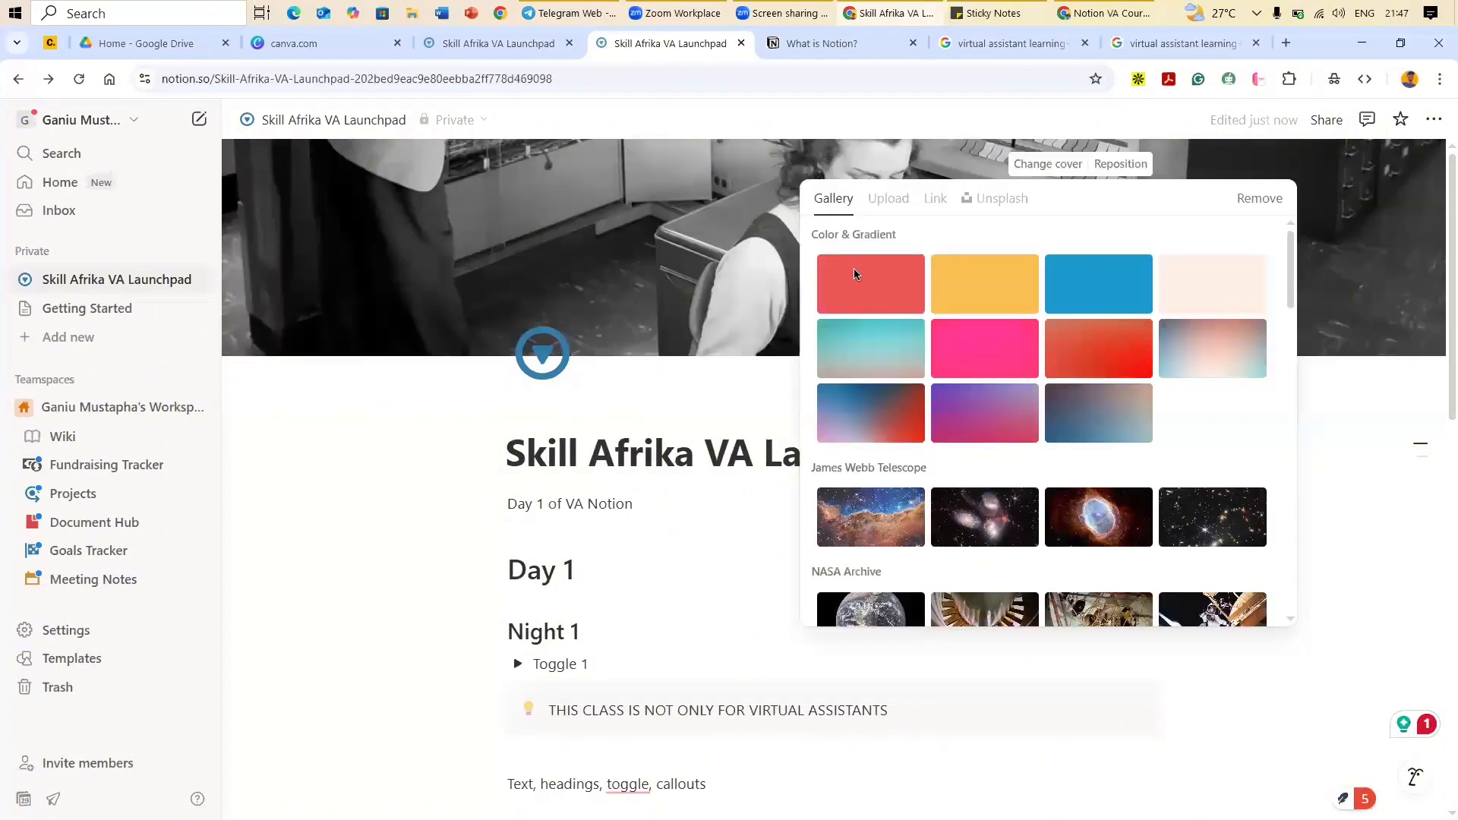
pyautogui.click(1058, 164)
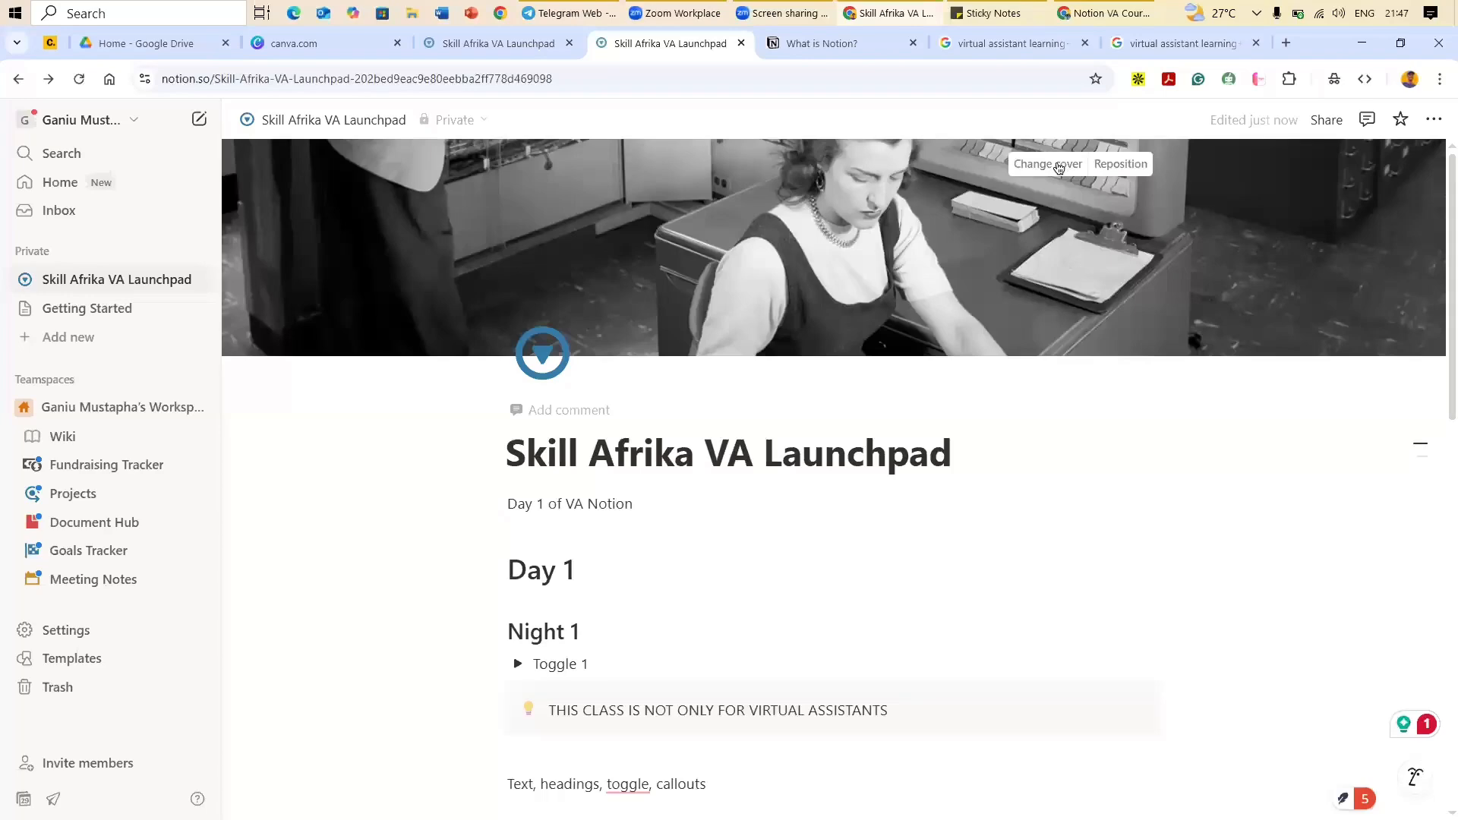
pyautogui.click(1059, 165)
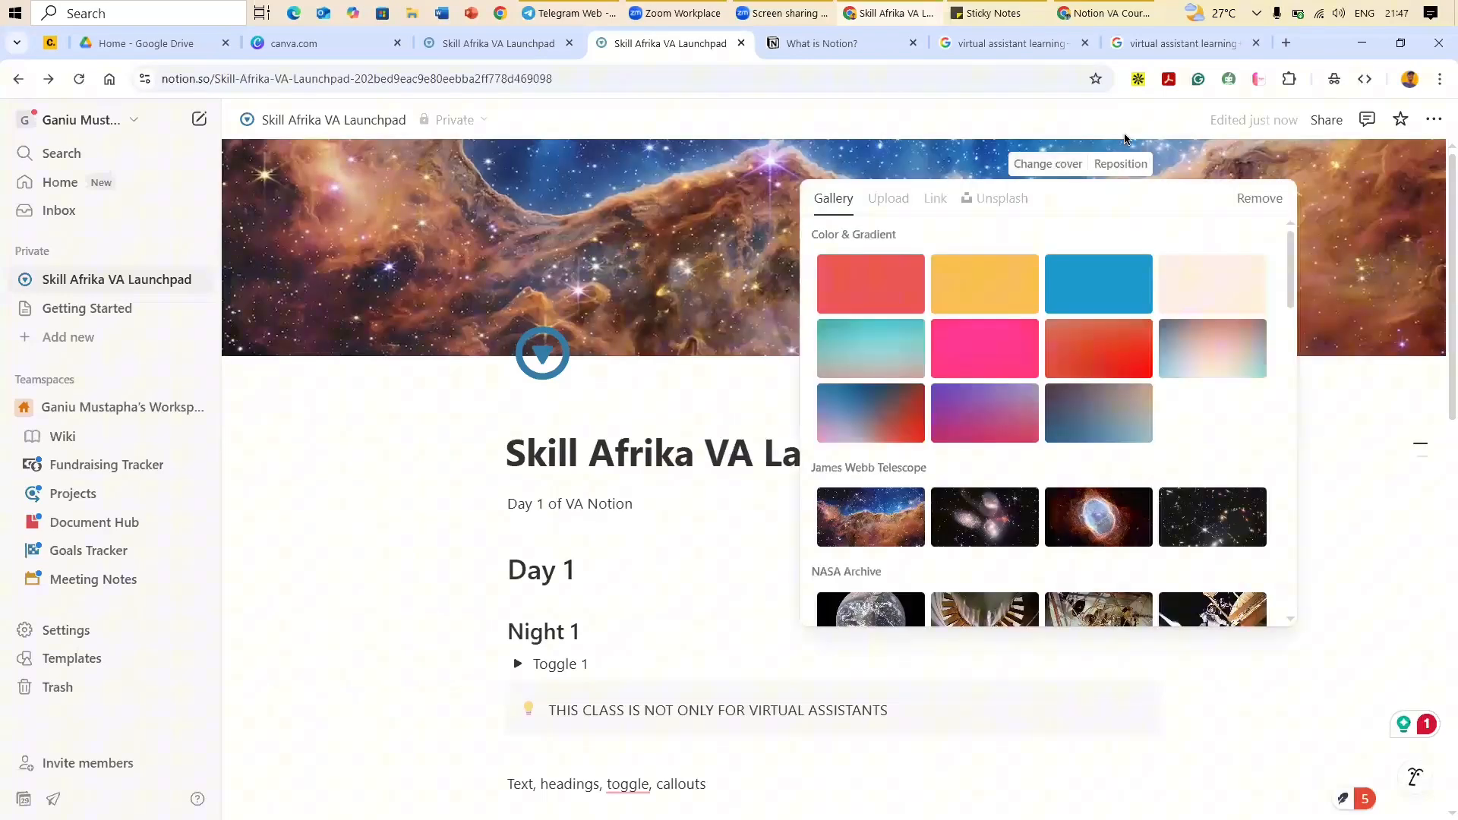
pyautogui.click(1150, 161)
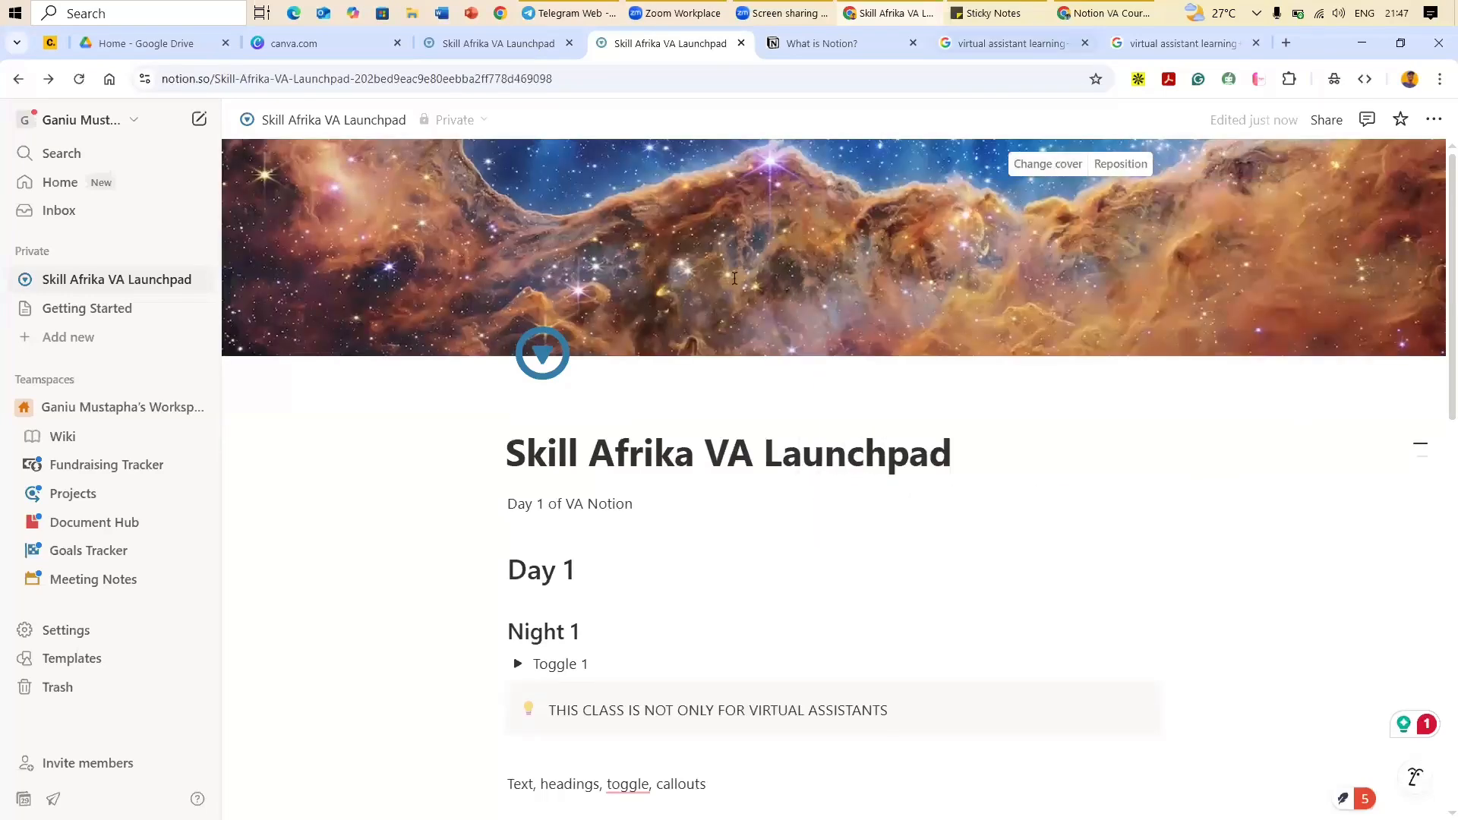
pyautogui.hotkey('alt', 'Tab')
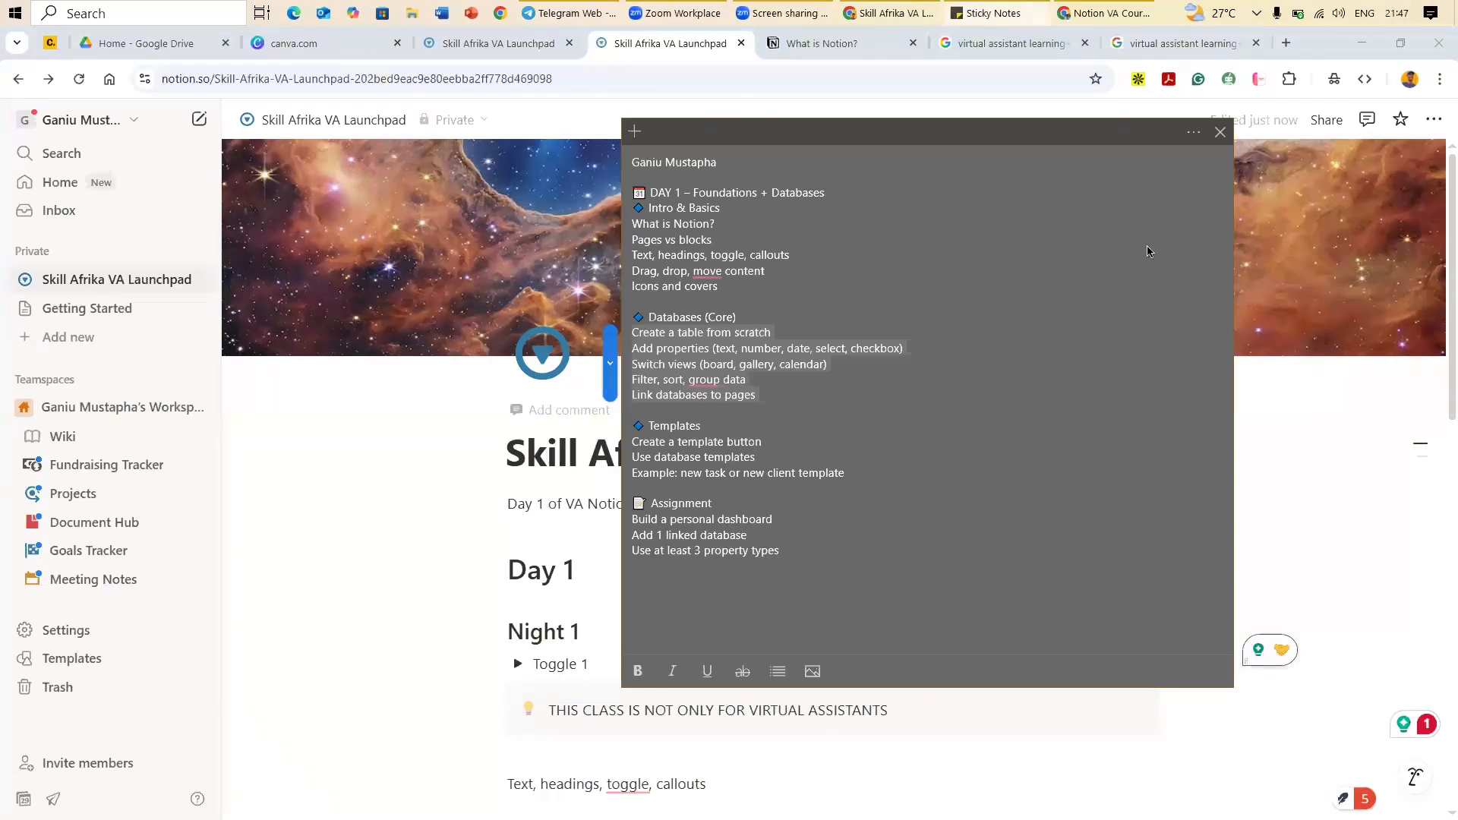
pyautogui.hotkey('alt', 'Tab')
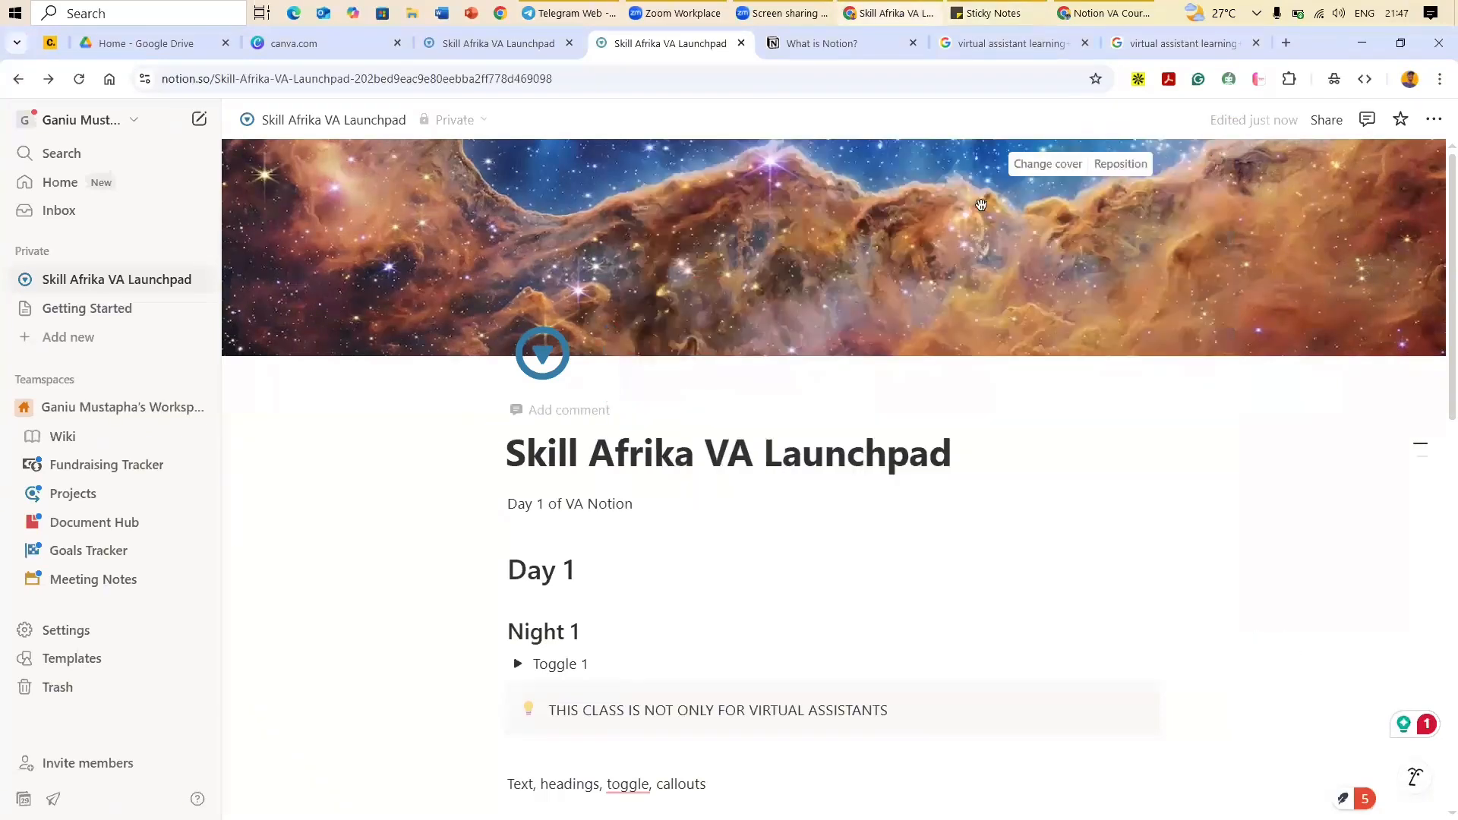
# Step: Reposition the cover image so the starry sky shows above the orange nebula ridge, and save the position
pyautogui.click(1117, 171)
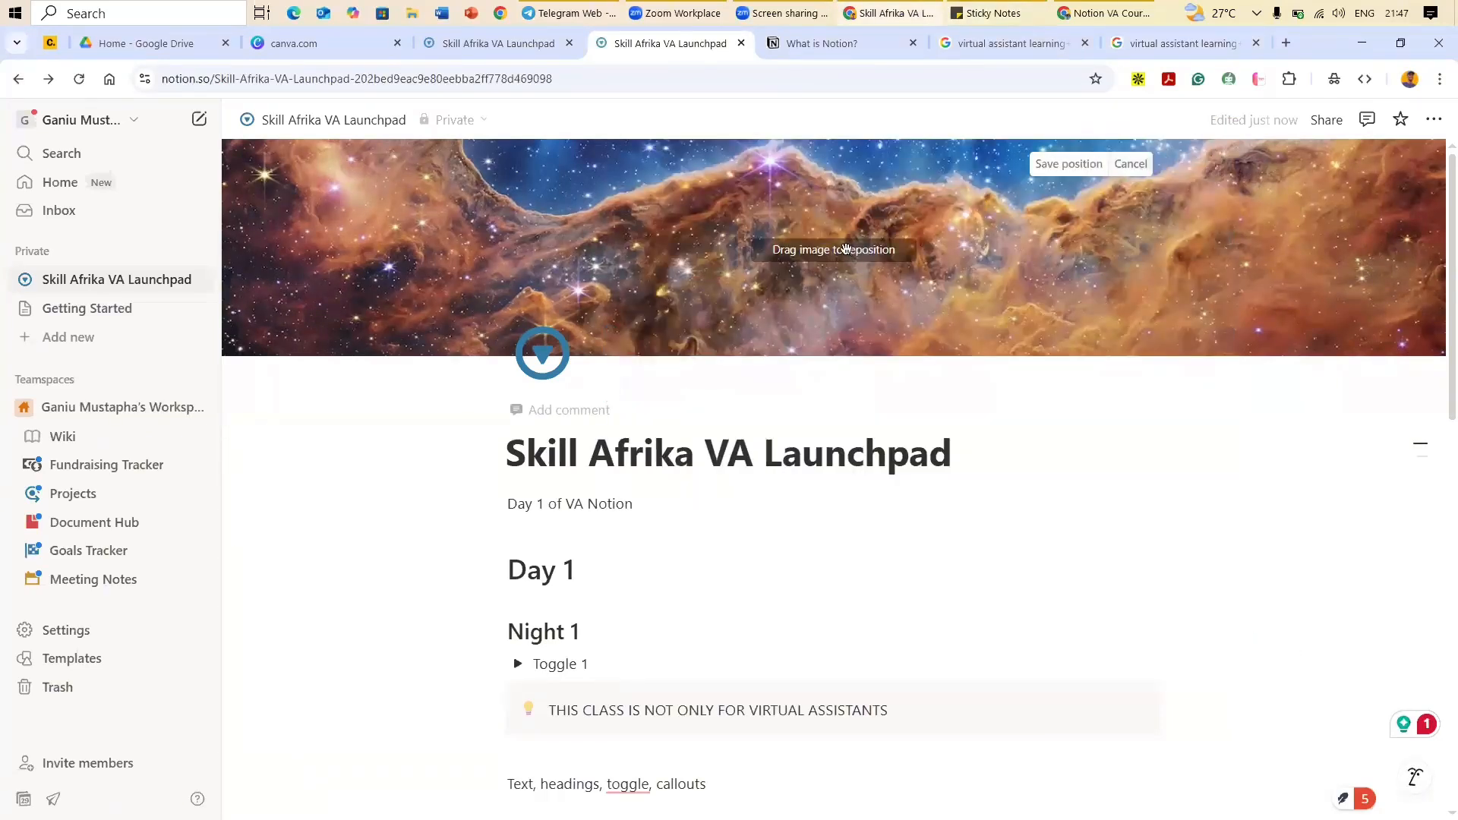
pyautogui.moveTo(845, 249); pyautogui.dragTo(749, 693)
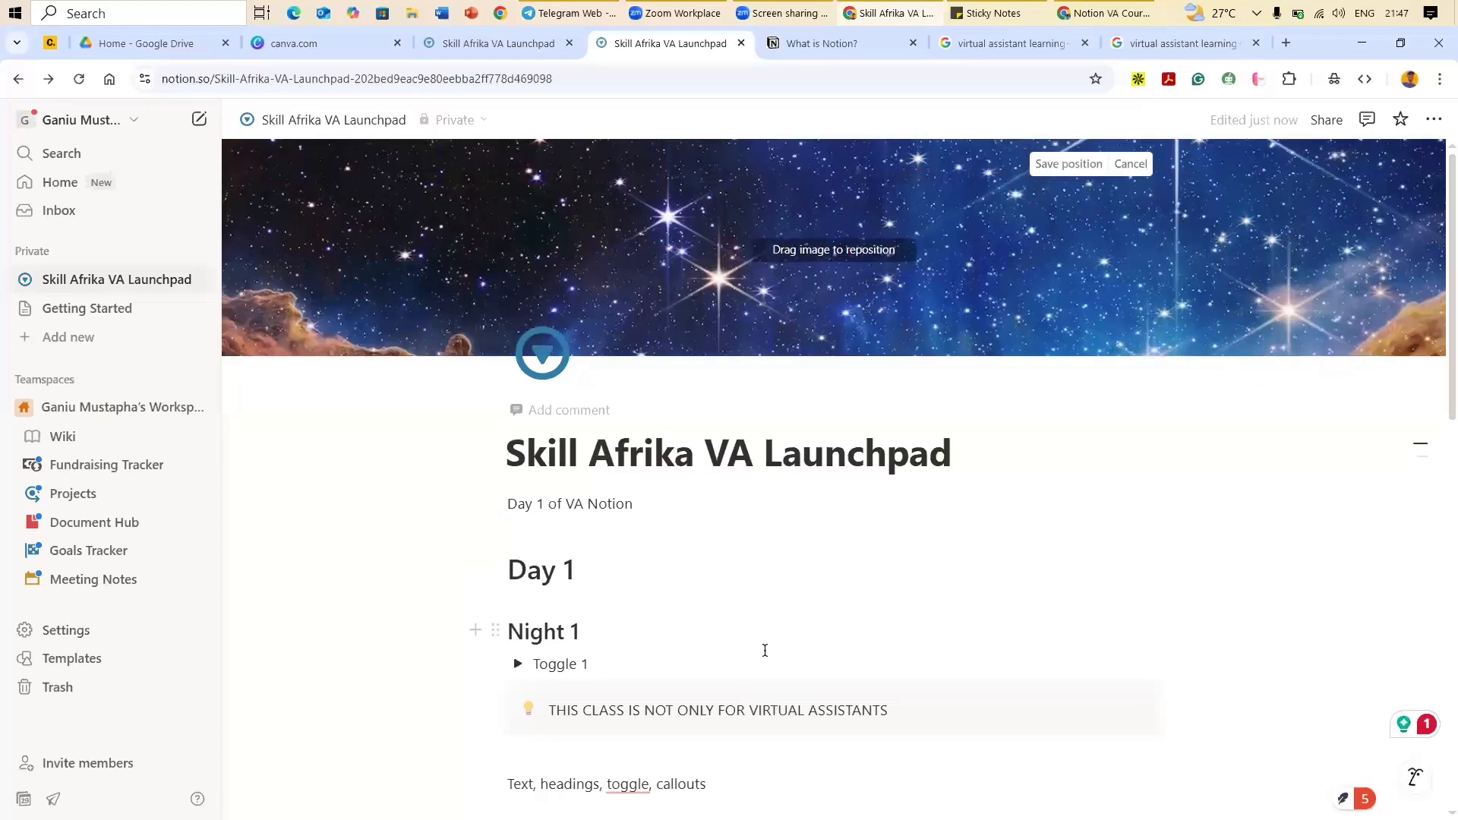
pyautogui.moveTo(760, 479); pyautogui.dragTo(763, 555)
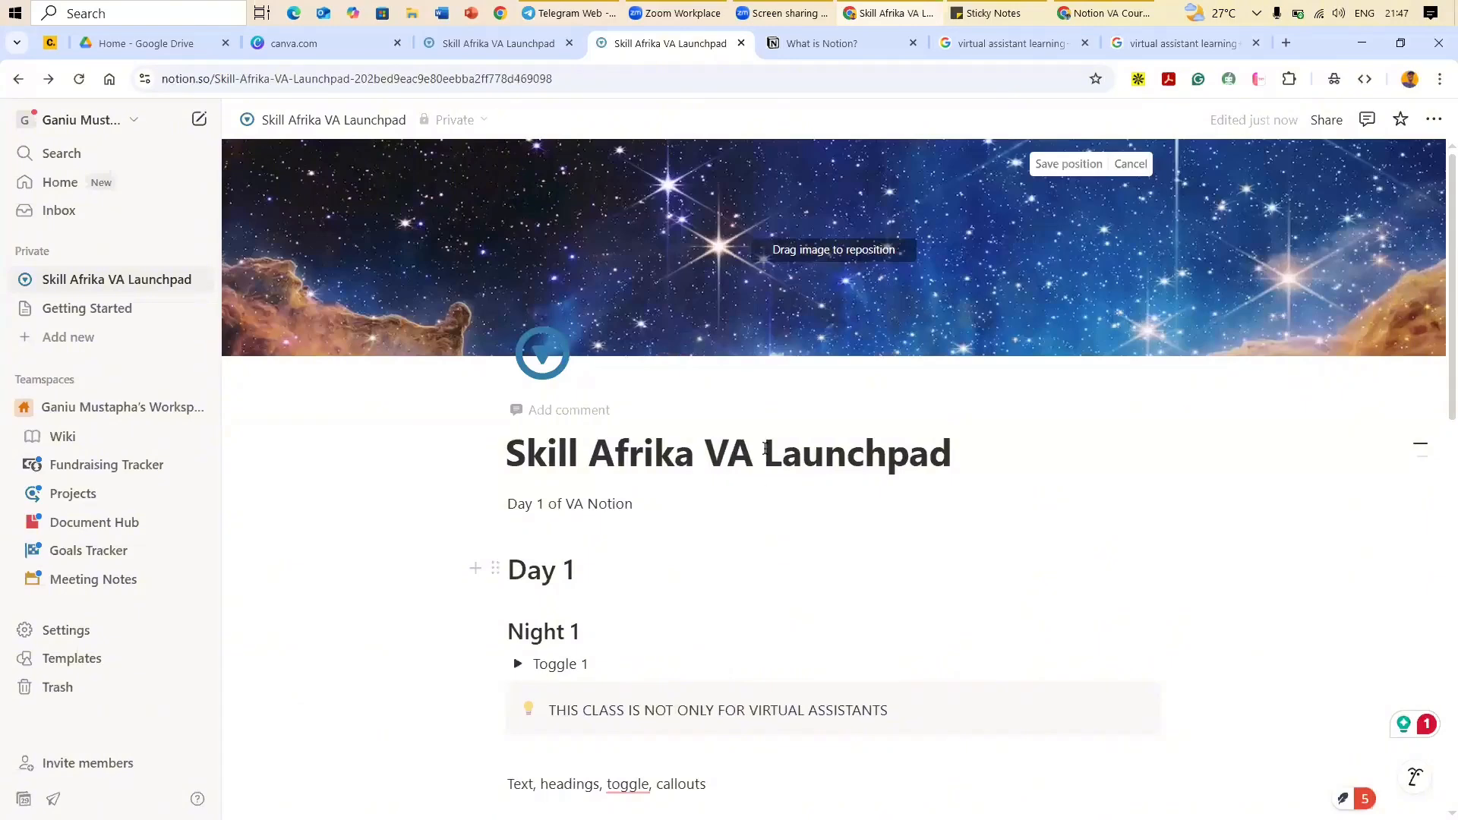
pyautogui.moveTo(766, 448); pyautogui.dragTo(765, 448)
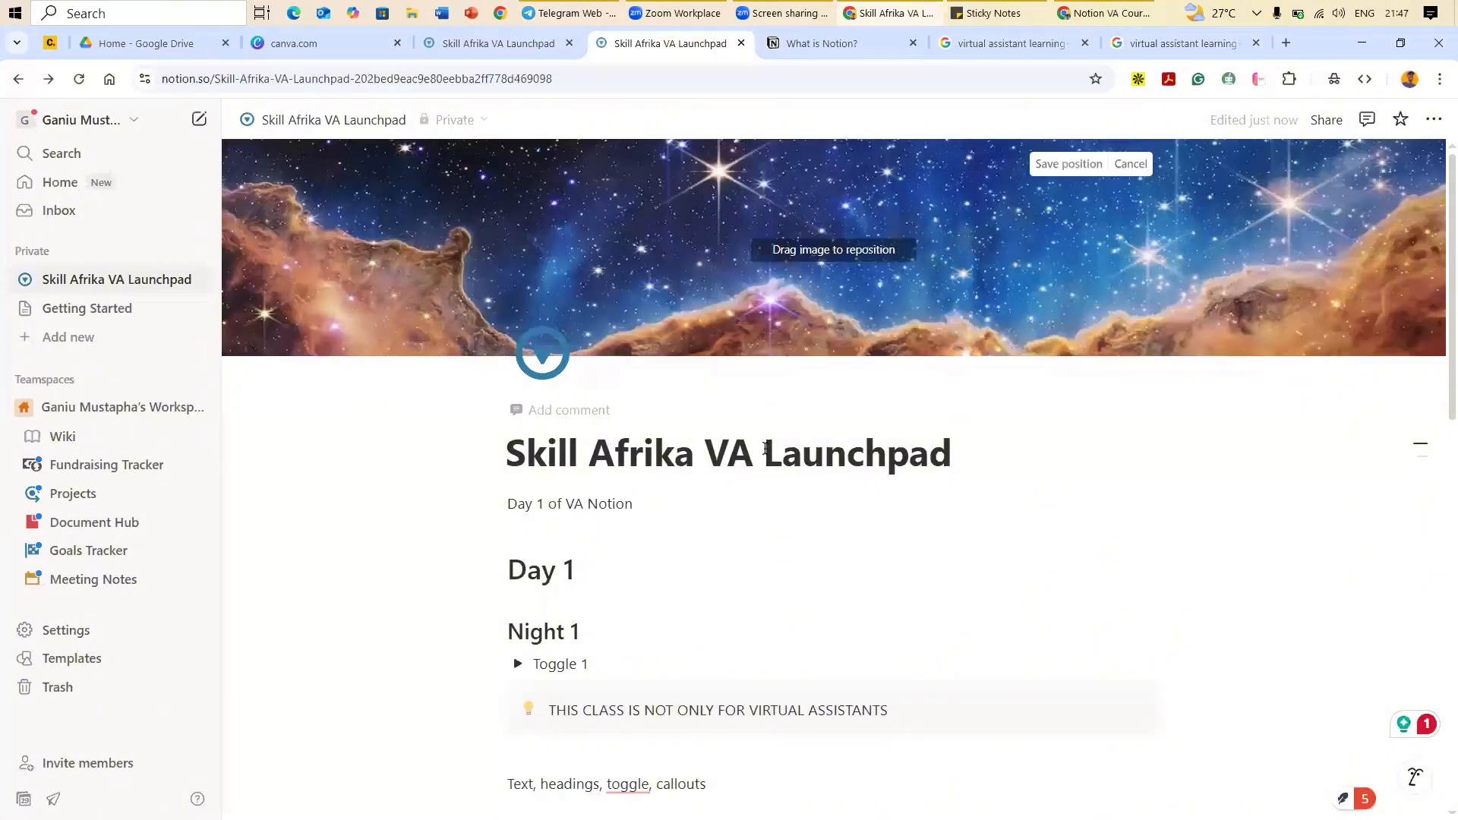
pyautogui.click(1064, 163)
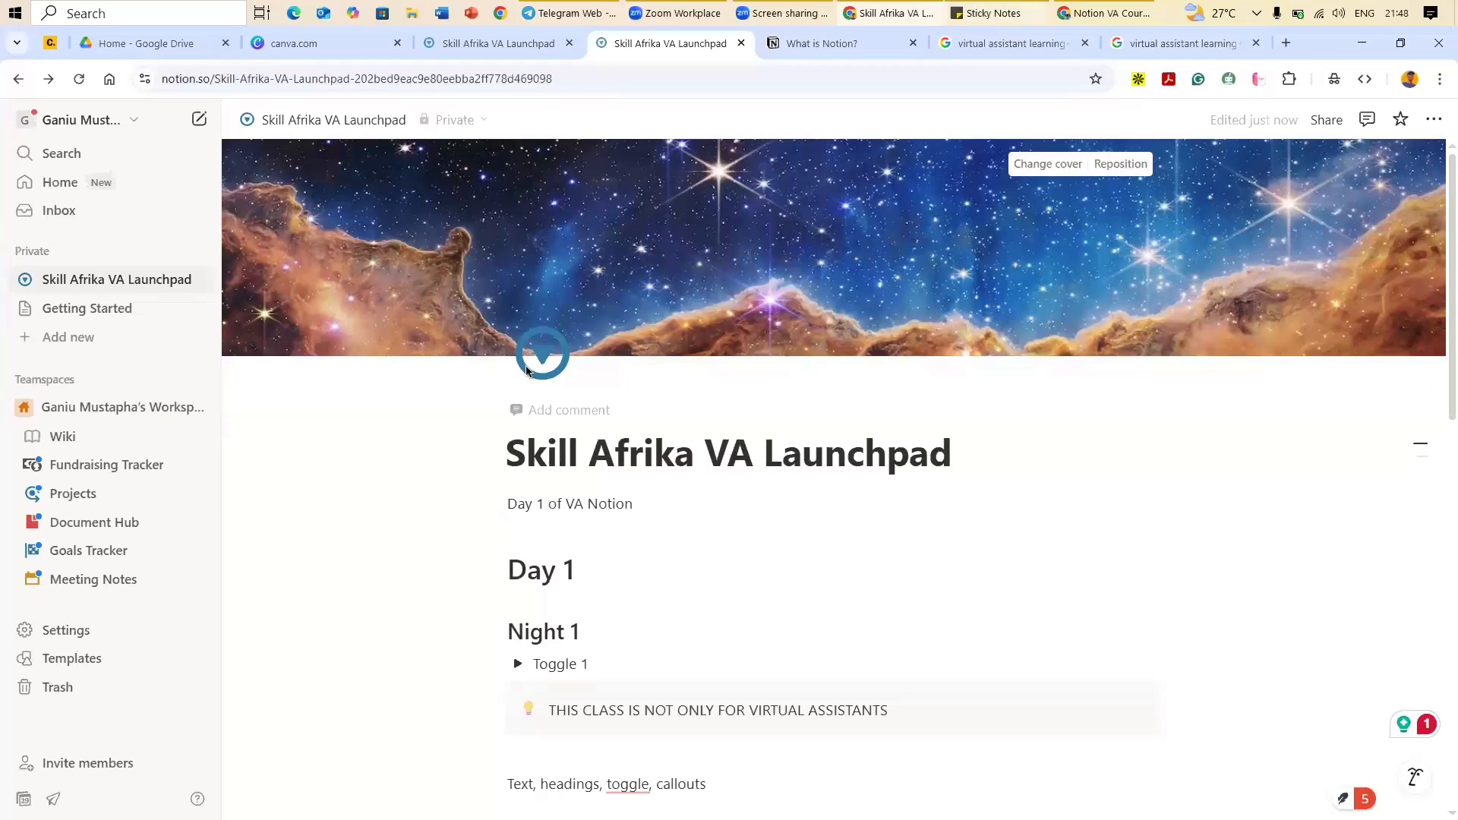
# Step: Check the Day 1 outline in Sticky Notes, and return to the area below the Database Testing table
pyautogui.click(993, 13)
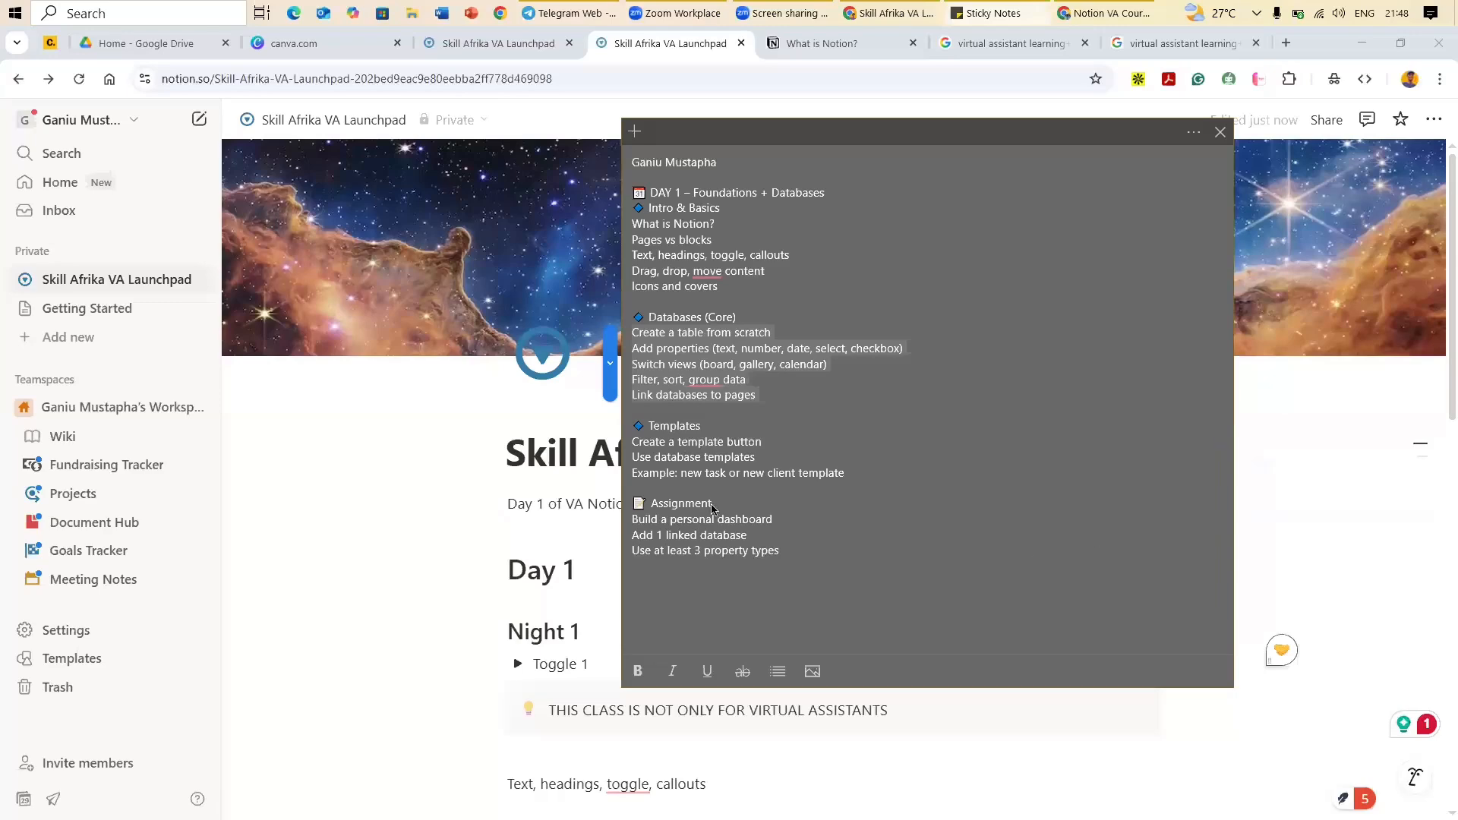
pyautogui.hotkey('alt', 'Tab')
pyautogui.scroll(-6, 732, 241)
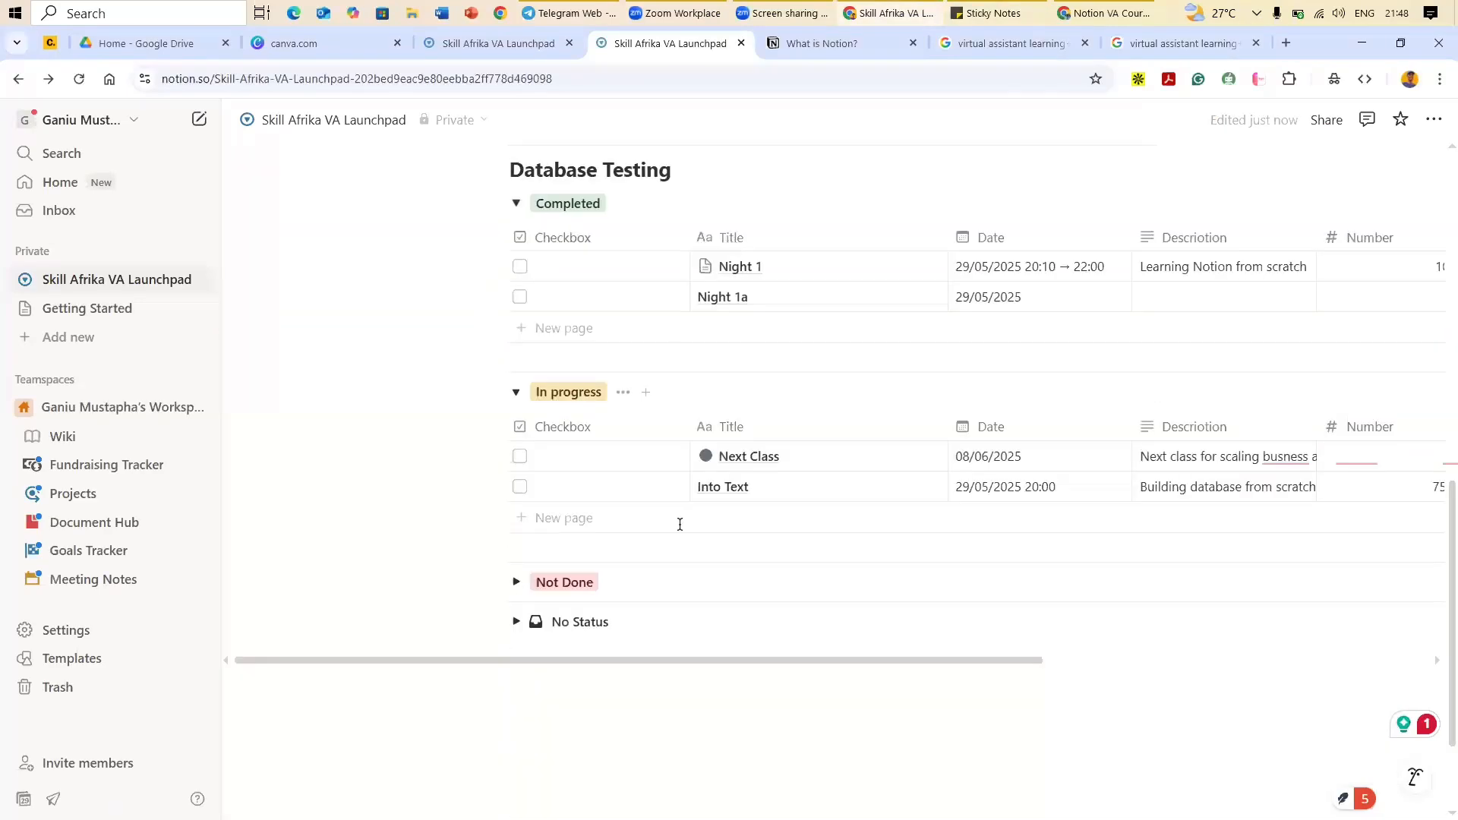
pyautogui.scroll(6, 681, 522)
pyautogui.scroll(-8, 573, 552)
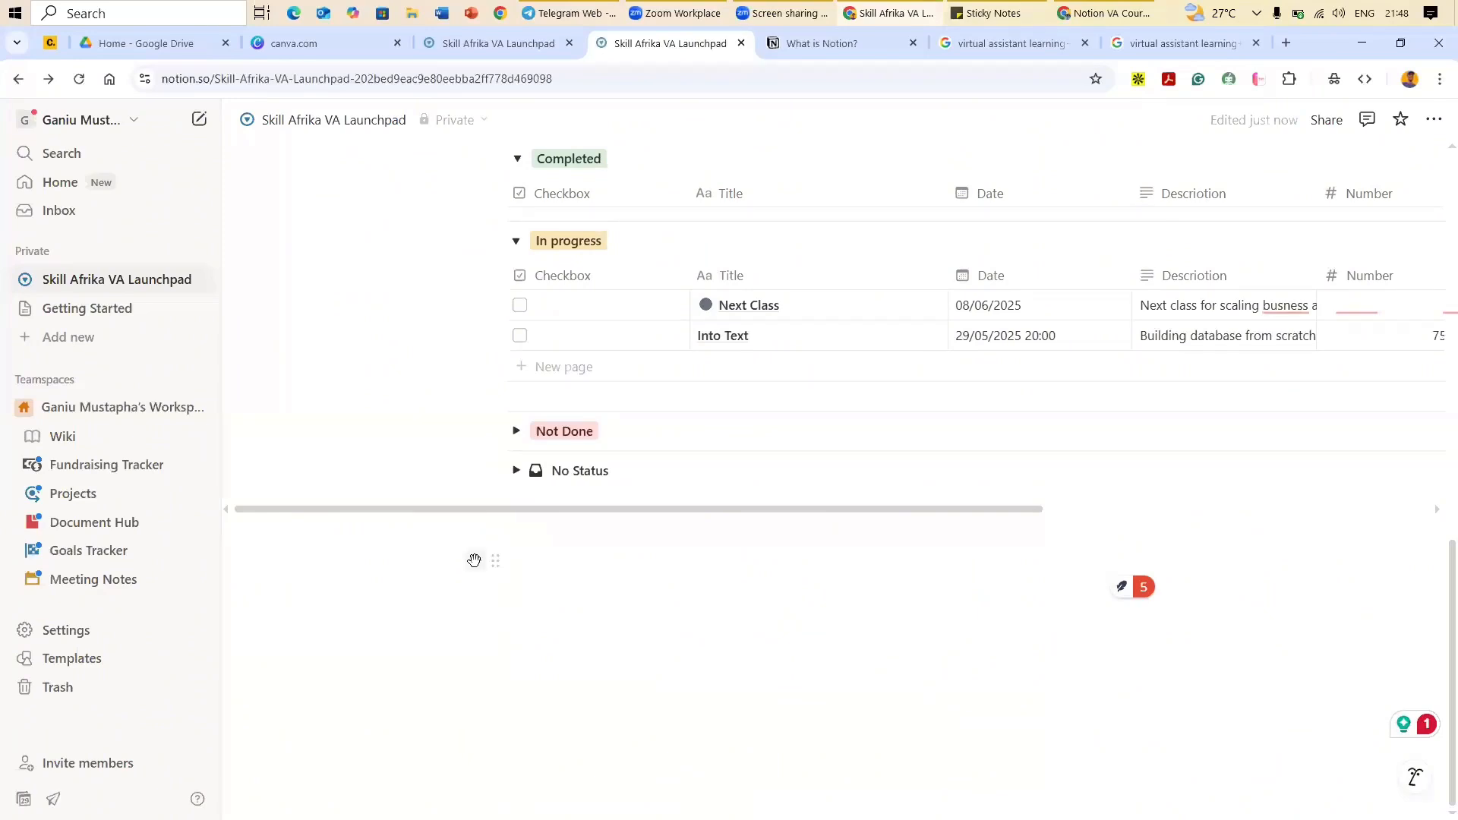
pyautogui.click(474, 560)
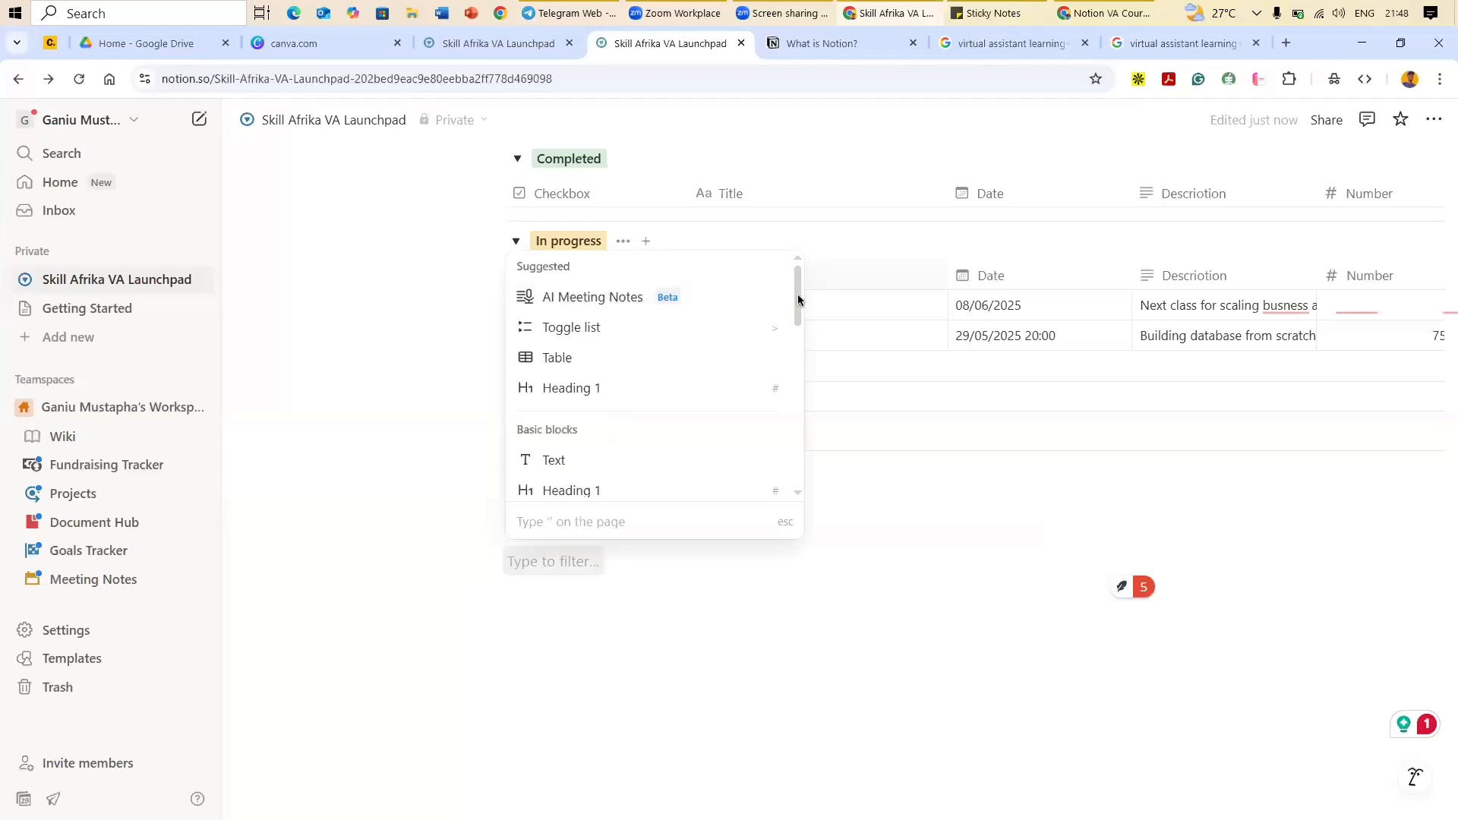
pyautogui.click(593, 521)
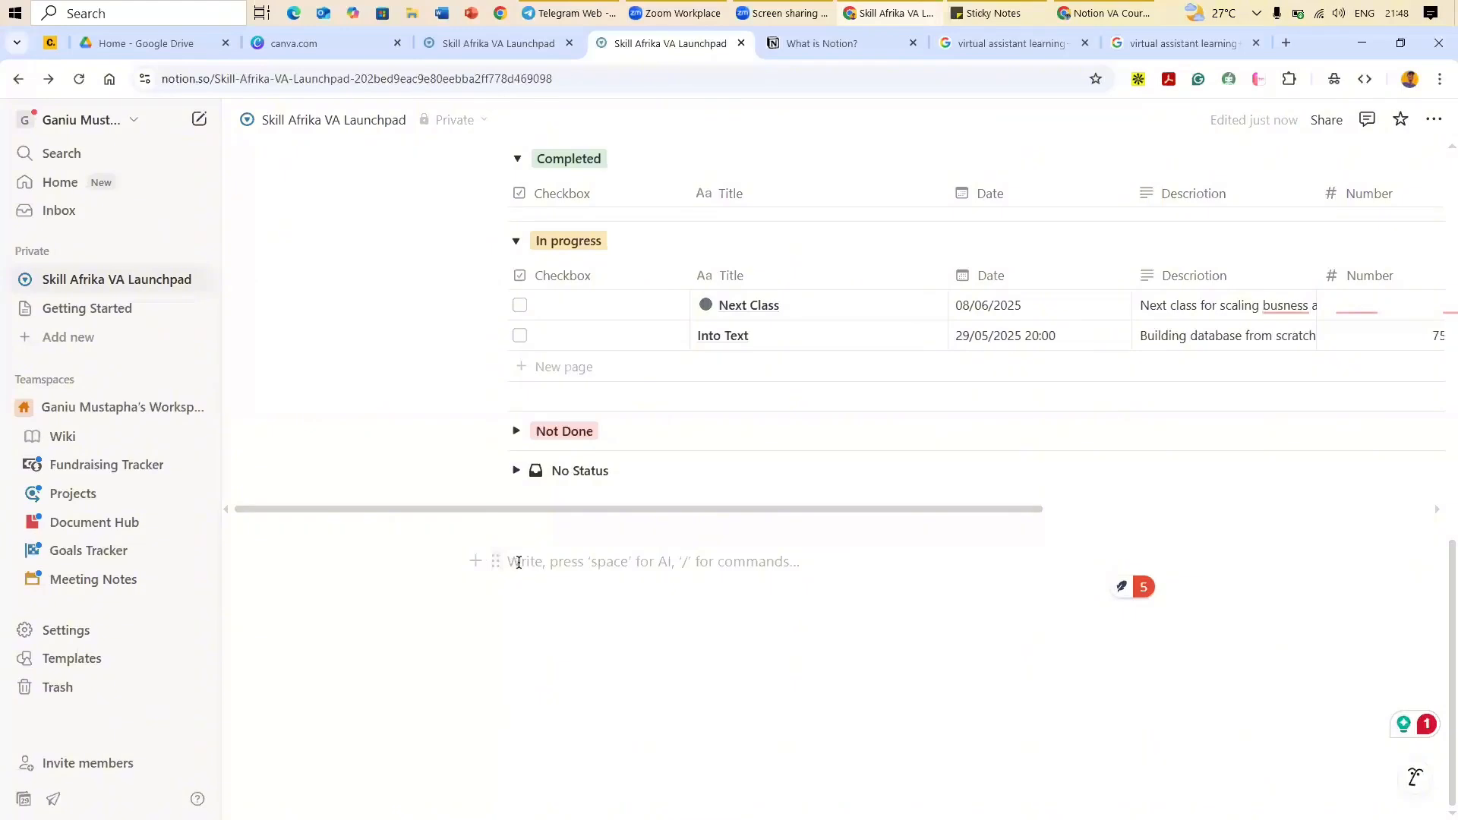
pyautogui.write('/')
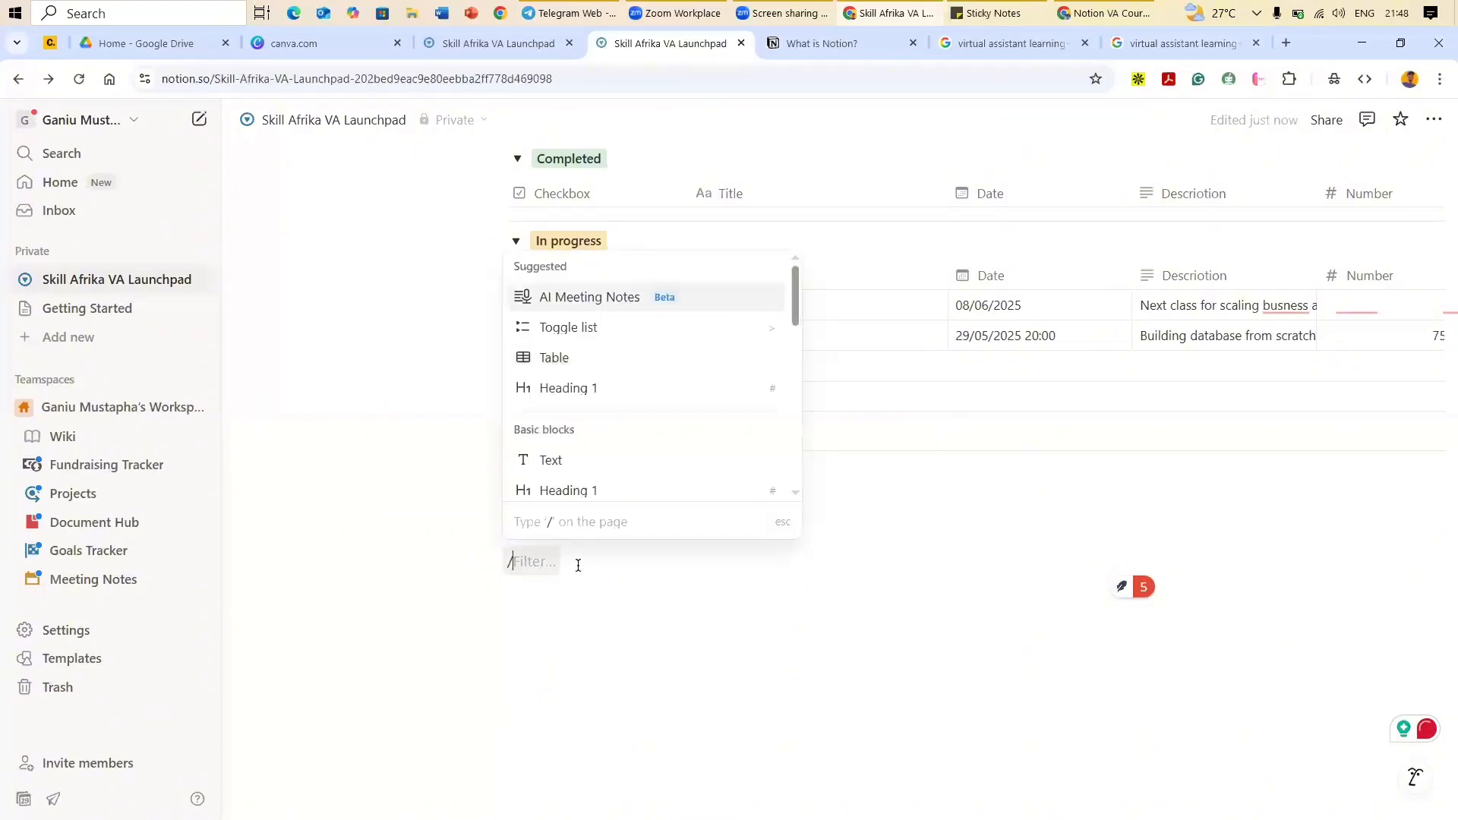
pyautogui.click(521, 561)
pyautogui.press('BackSpace')
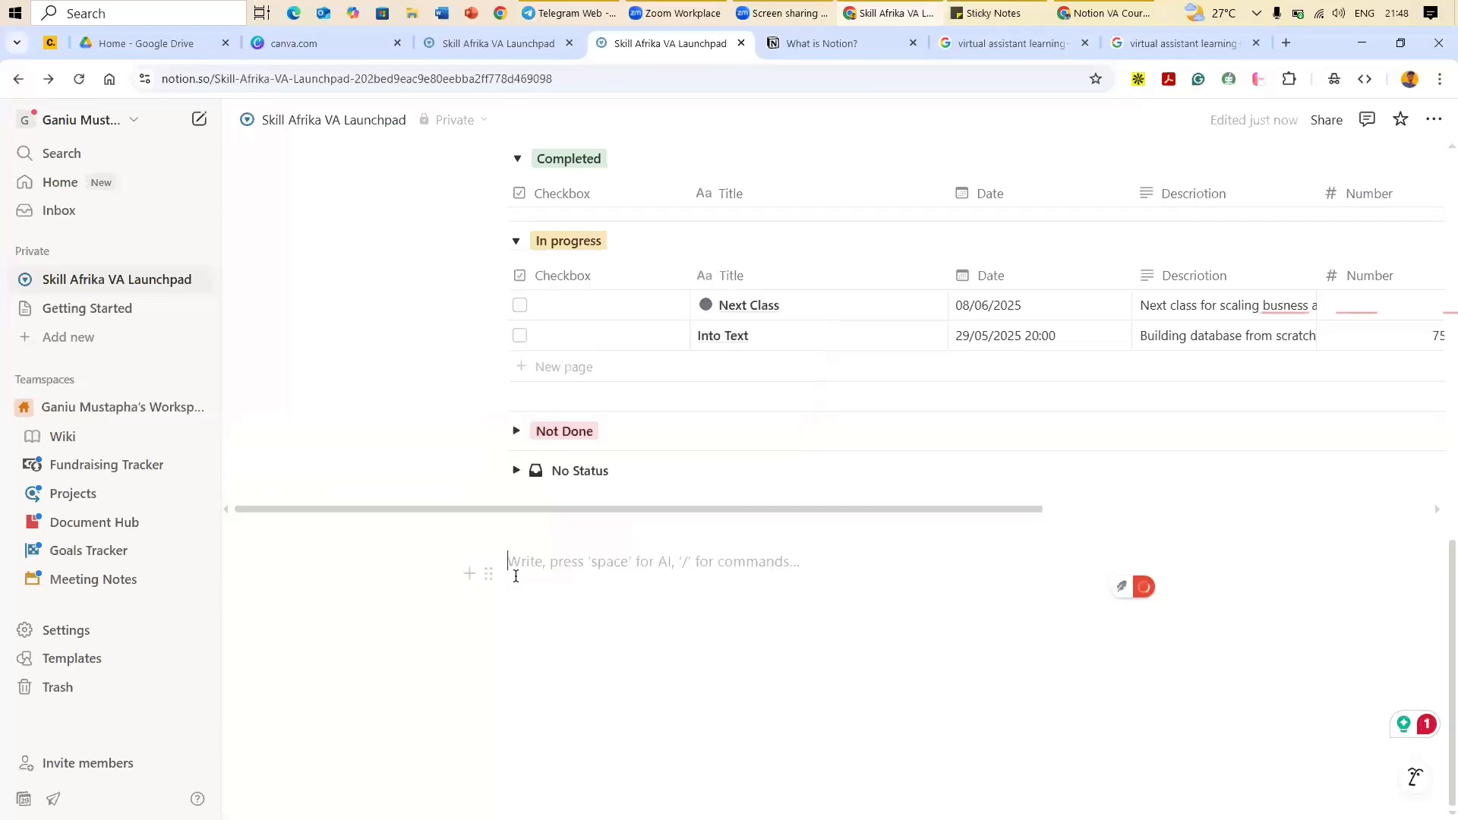
pyautogui.press('Return')
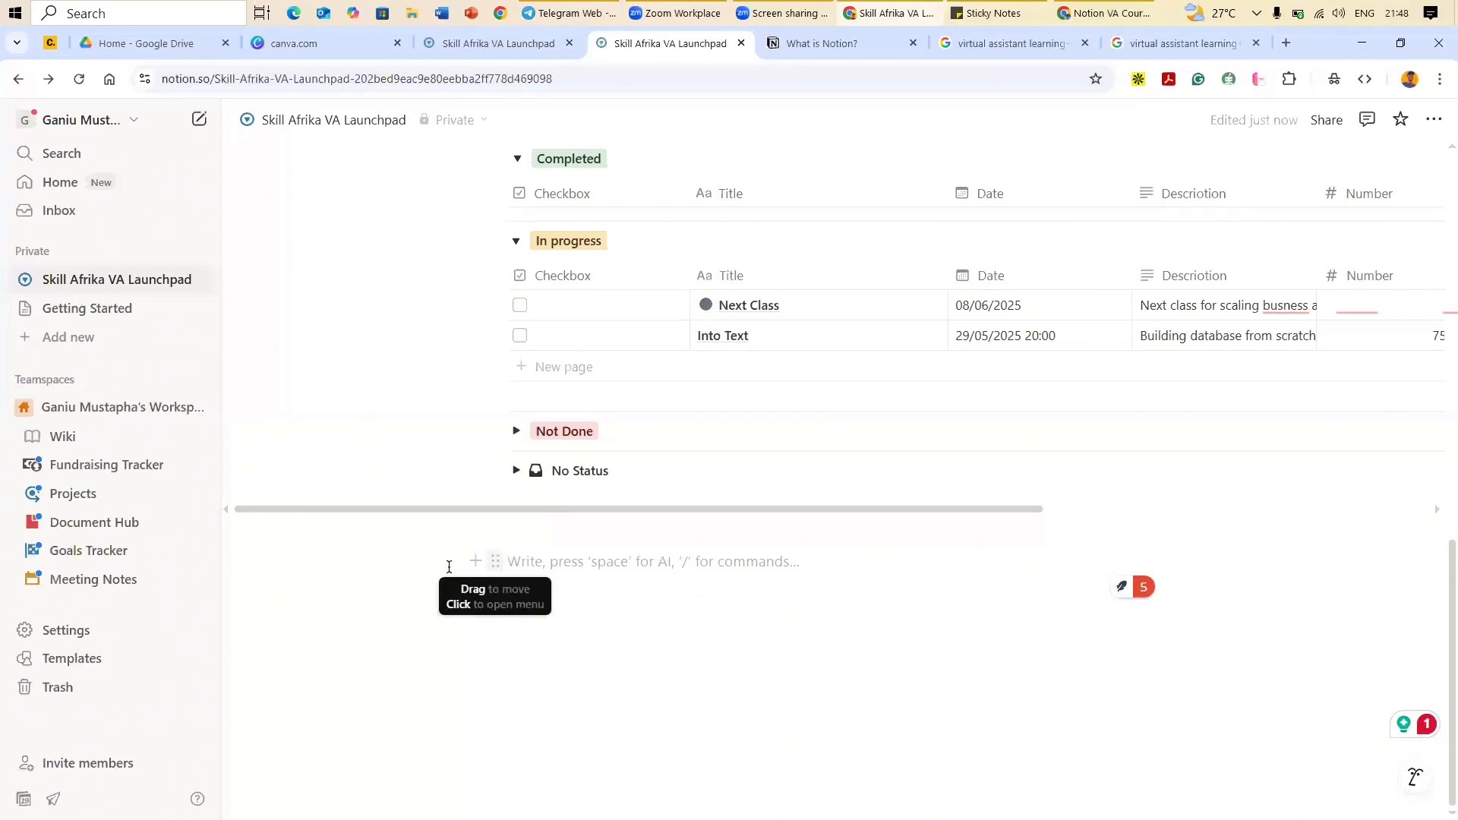
# Step: Insert a simple table block in the empty line below the Database Testing database
pyautogui.write('/')
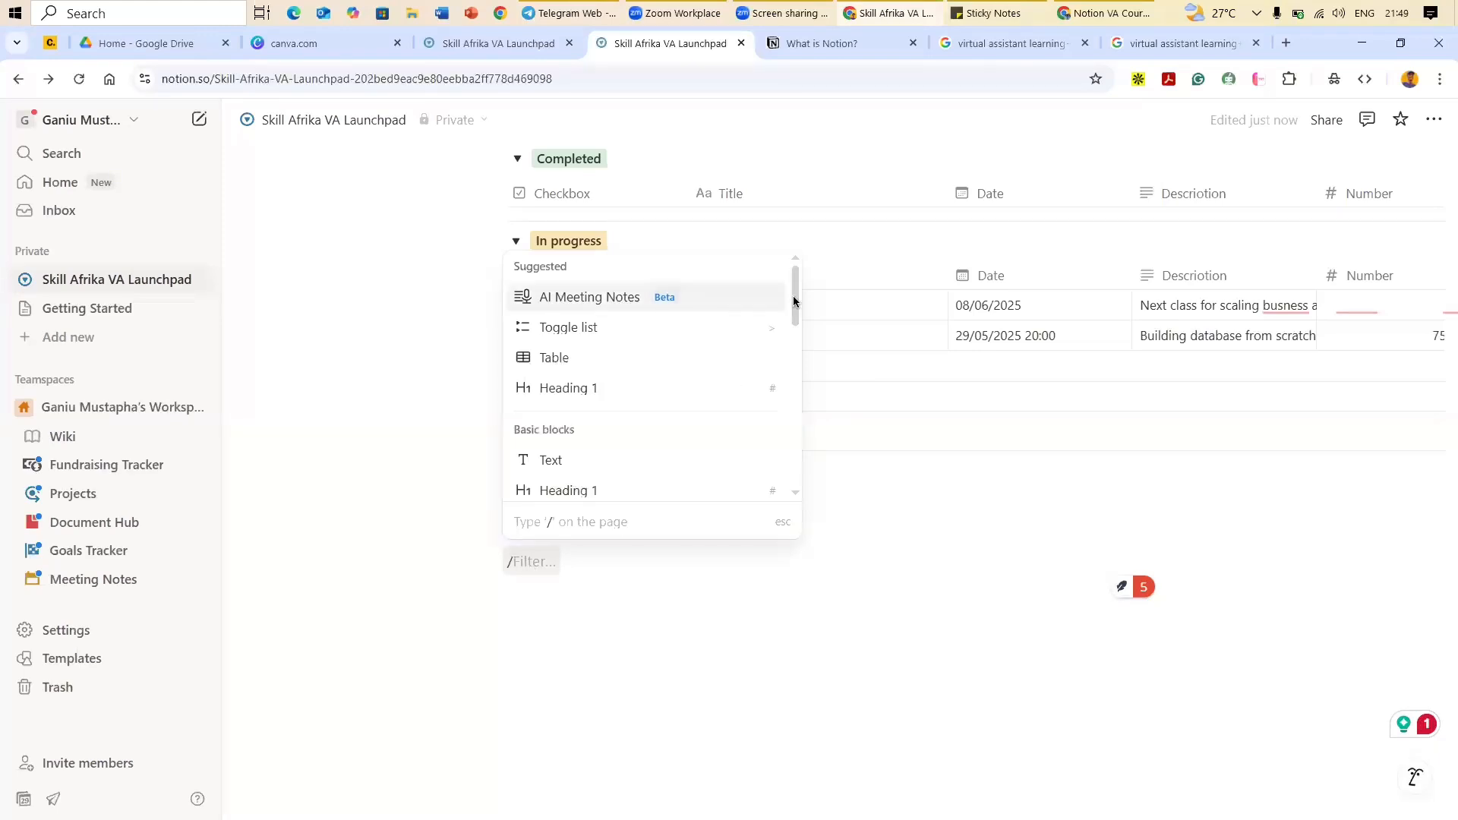
pyautogui.scroll(-3, 793, 300)
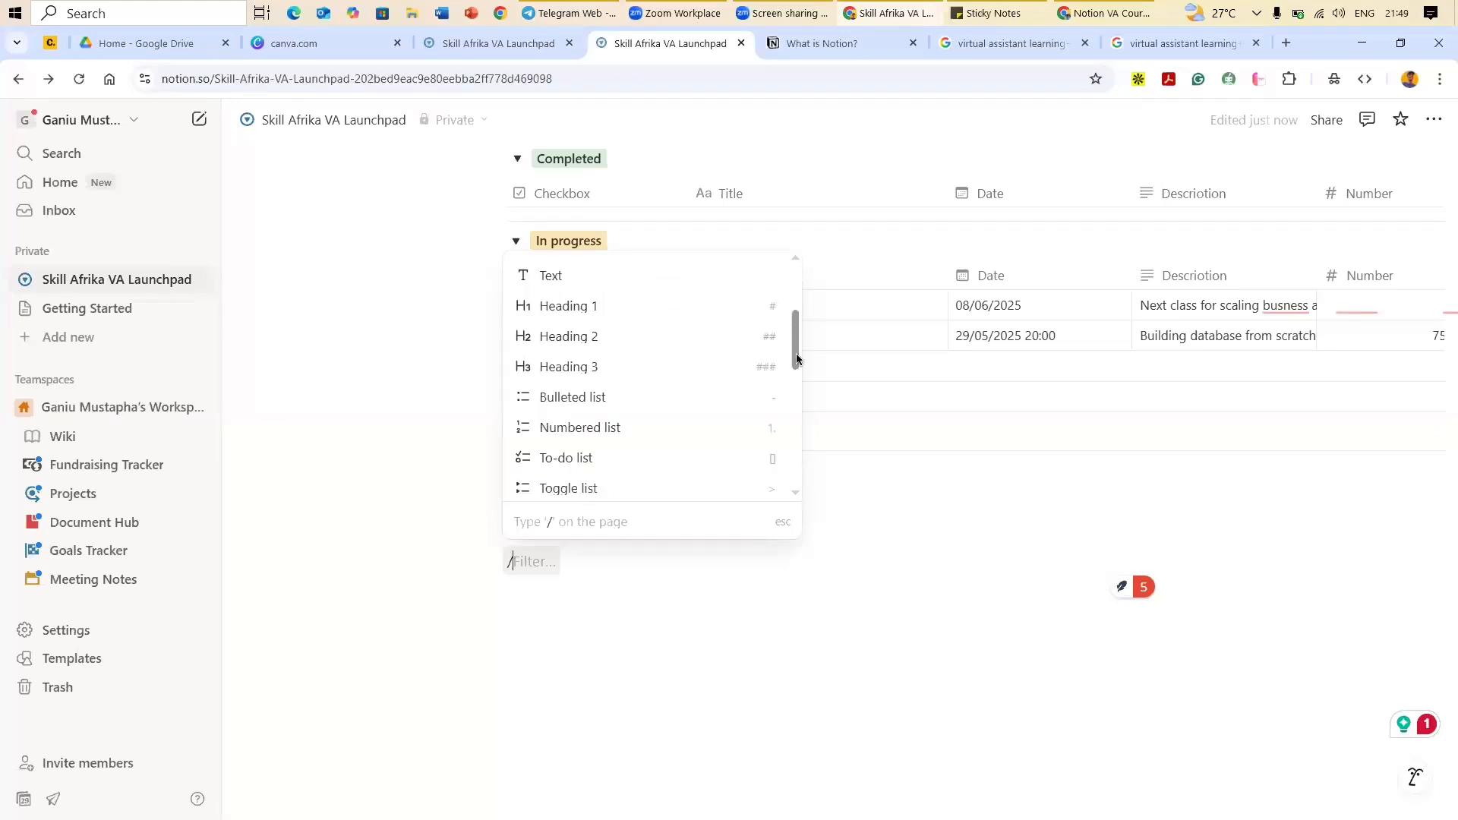
pyautogui.scroll(1, 796, 354)
pyautogui.scroll(-2, 796, 385)
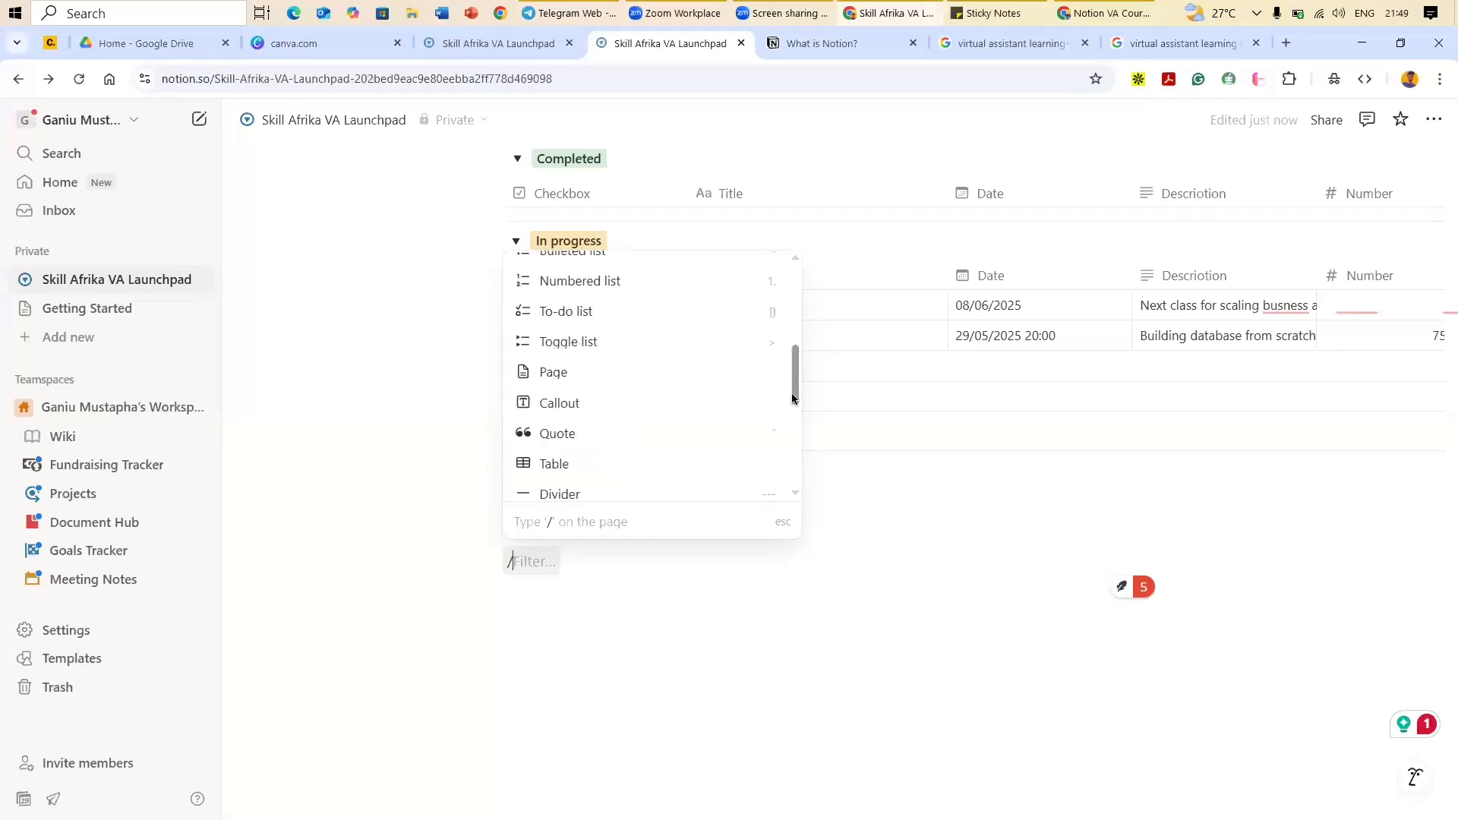
pyautogui.scroll(-2, 794, 395)
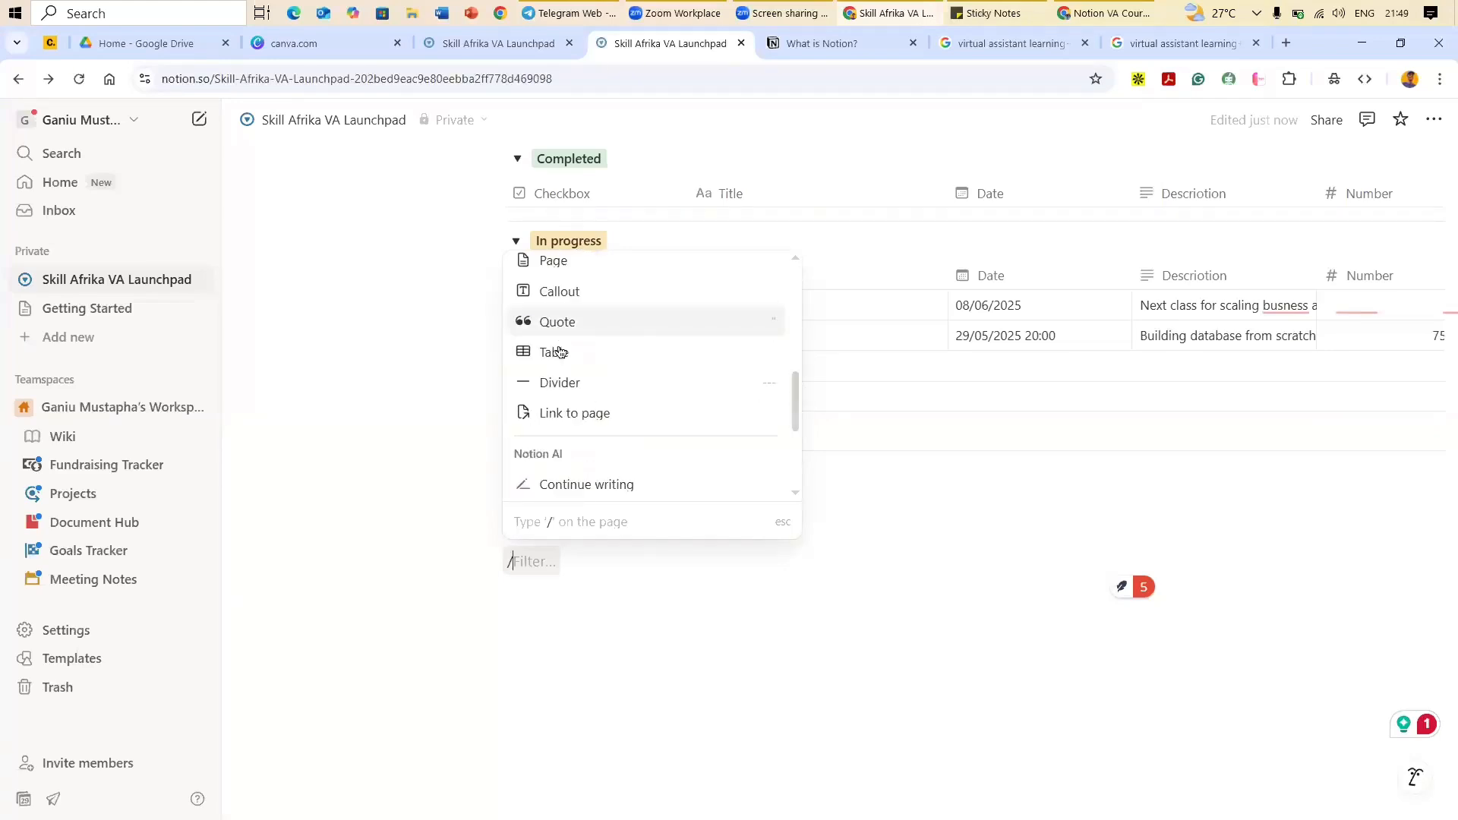
pyautogui.press('Return')
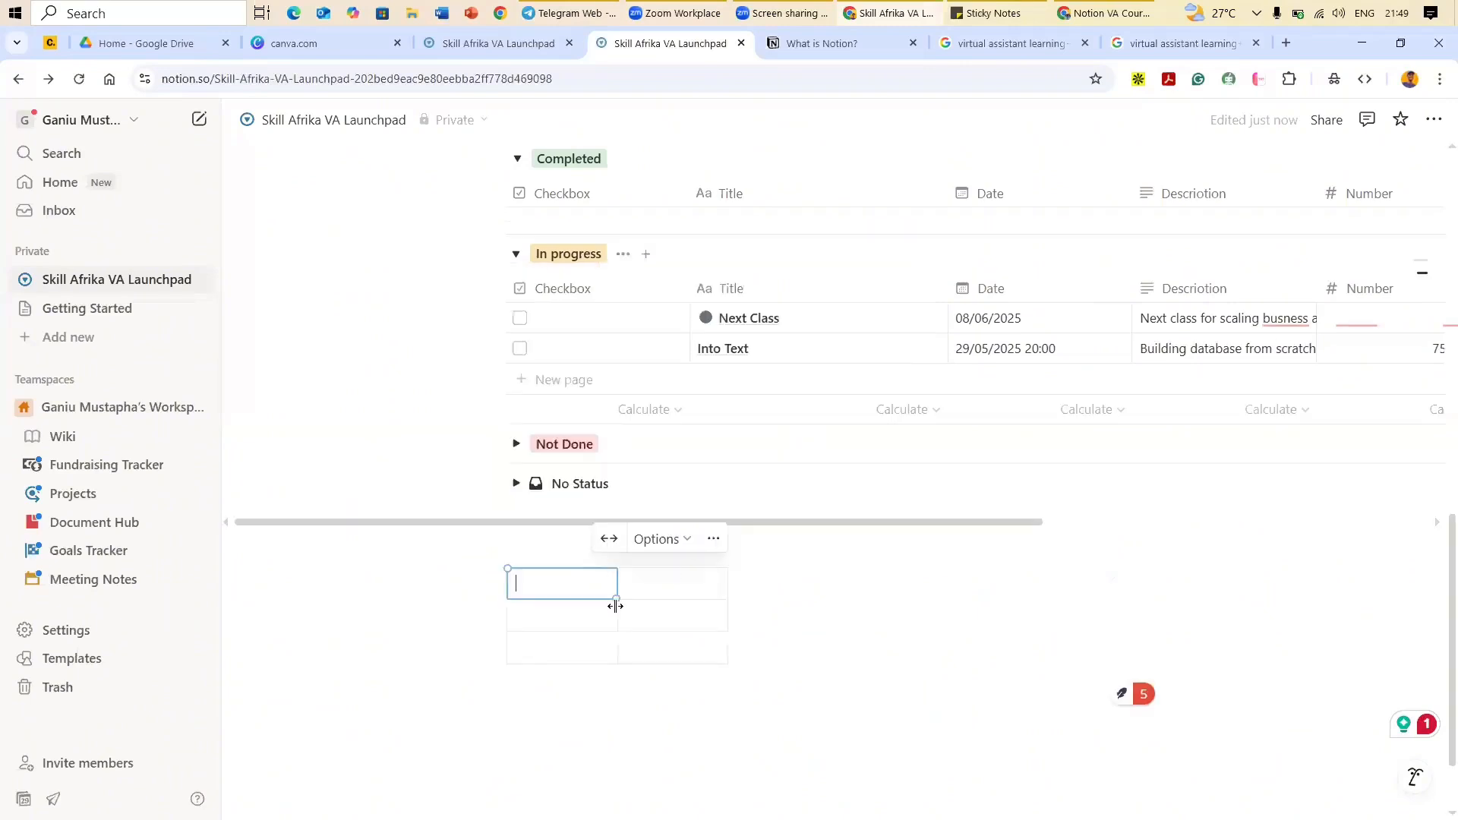
# Step: Delete the empty simple table below the Database Testing database
pyautogui.click(714, 545)
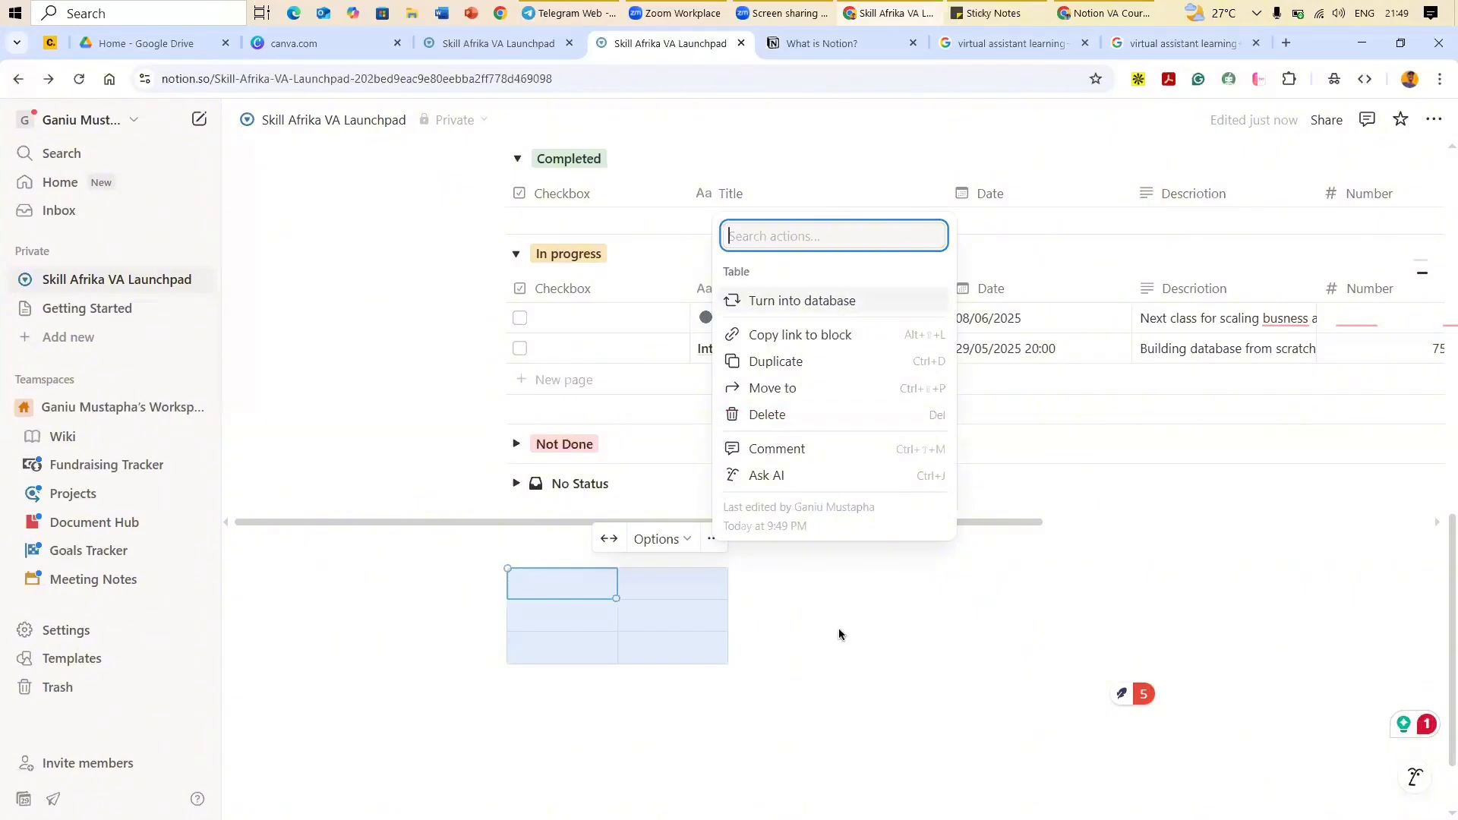
pyautogui.press('Escape')
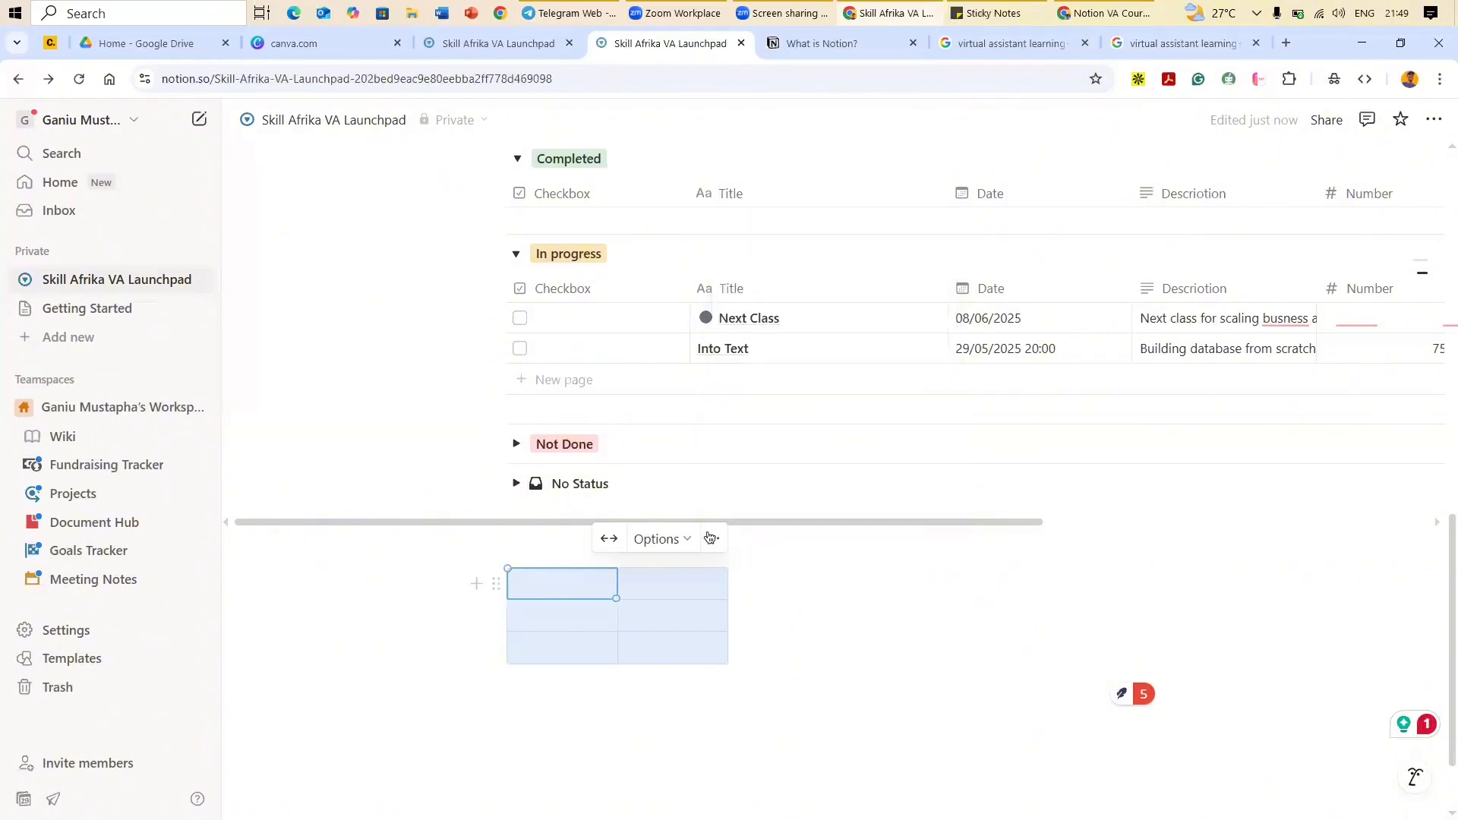
pyautogui.click(782, 407)
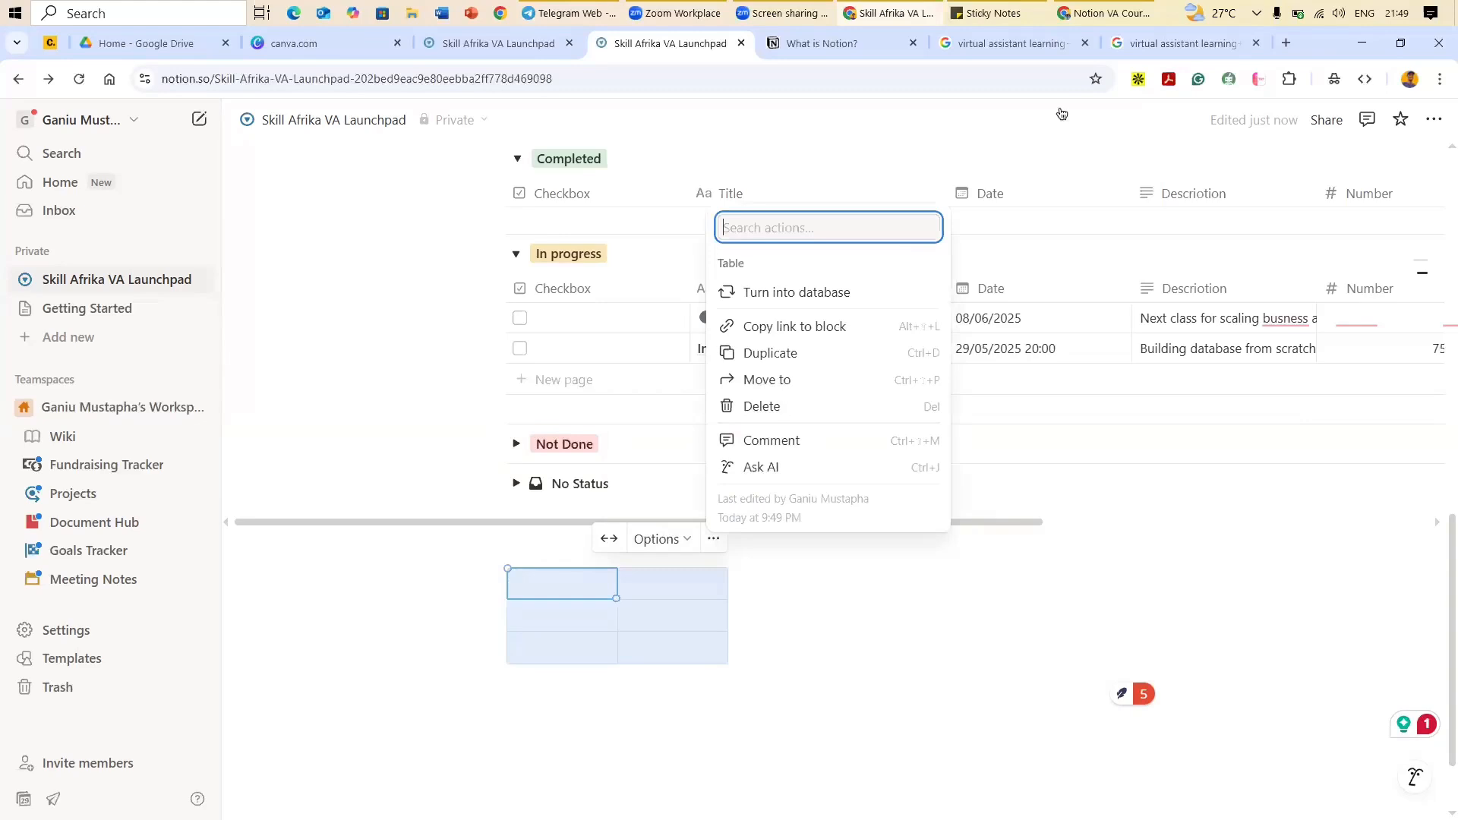
# Step: Compare the database topics of the Sticky Notes outline with the Number and Status columns of Database Testing
pyautogui.click(978, 12)
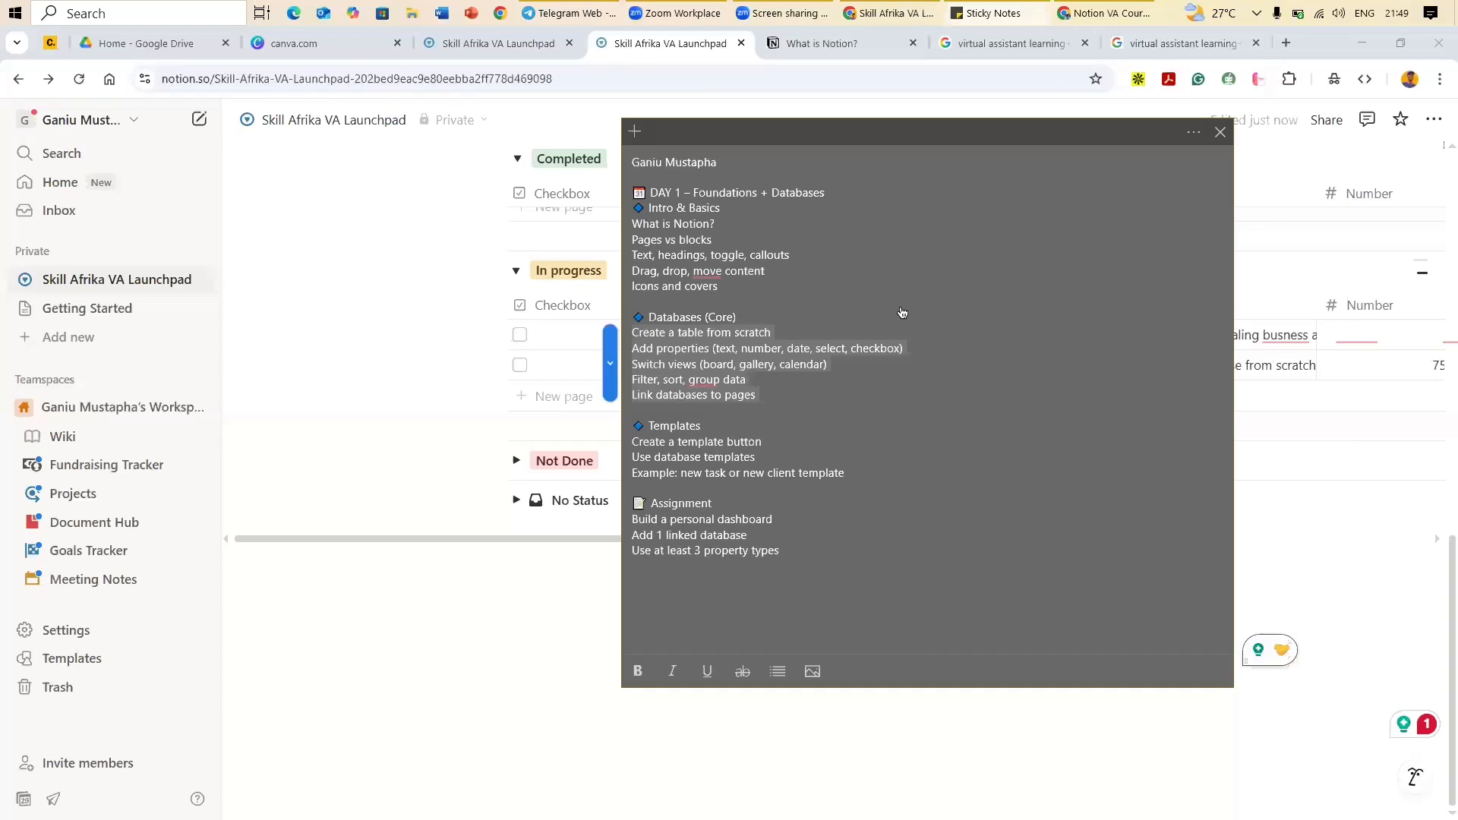
pyautogui.hotkey('alt', 'Tab')
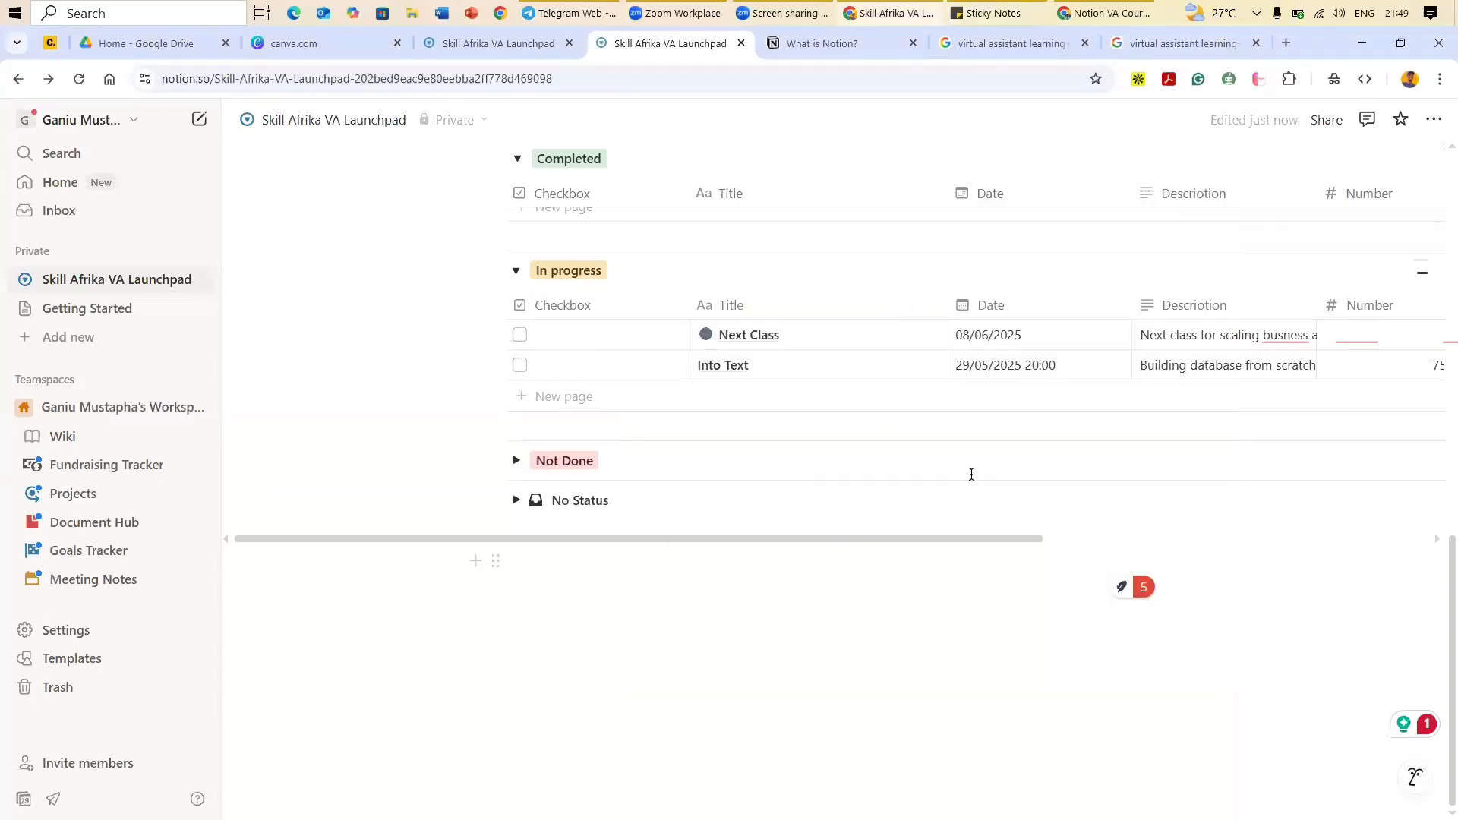
pyautogui.hscroll(4, 969, 475)
pyautogui.moveTo(1073, 334); pyautogui.dragTo(1115, 328)
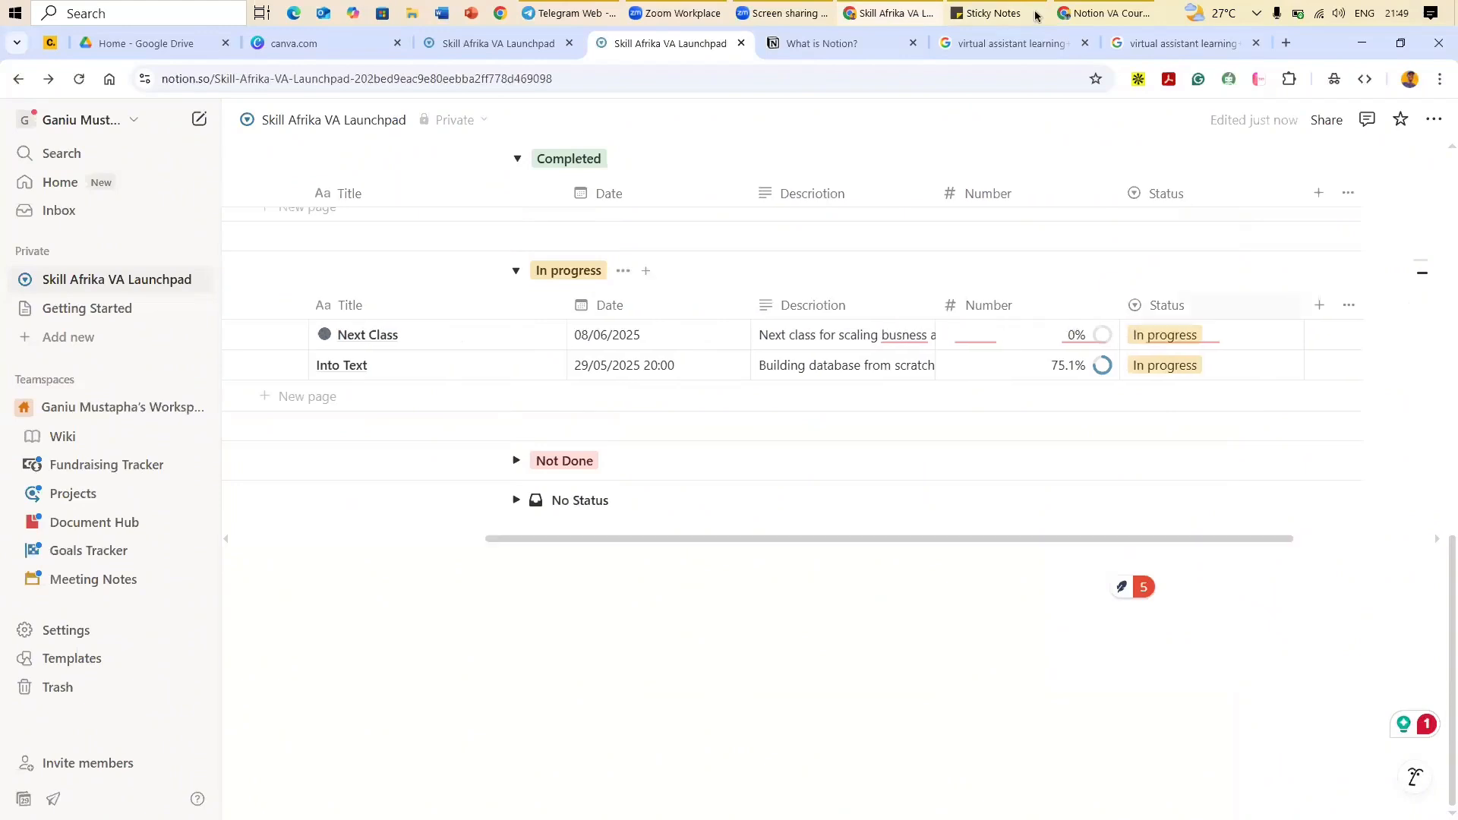
pyautogui.click(993, 13)
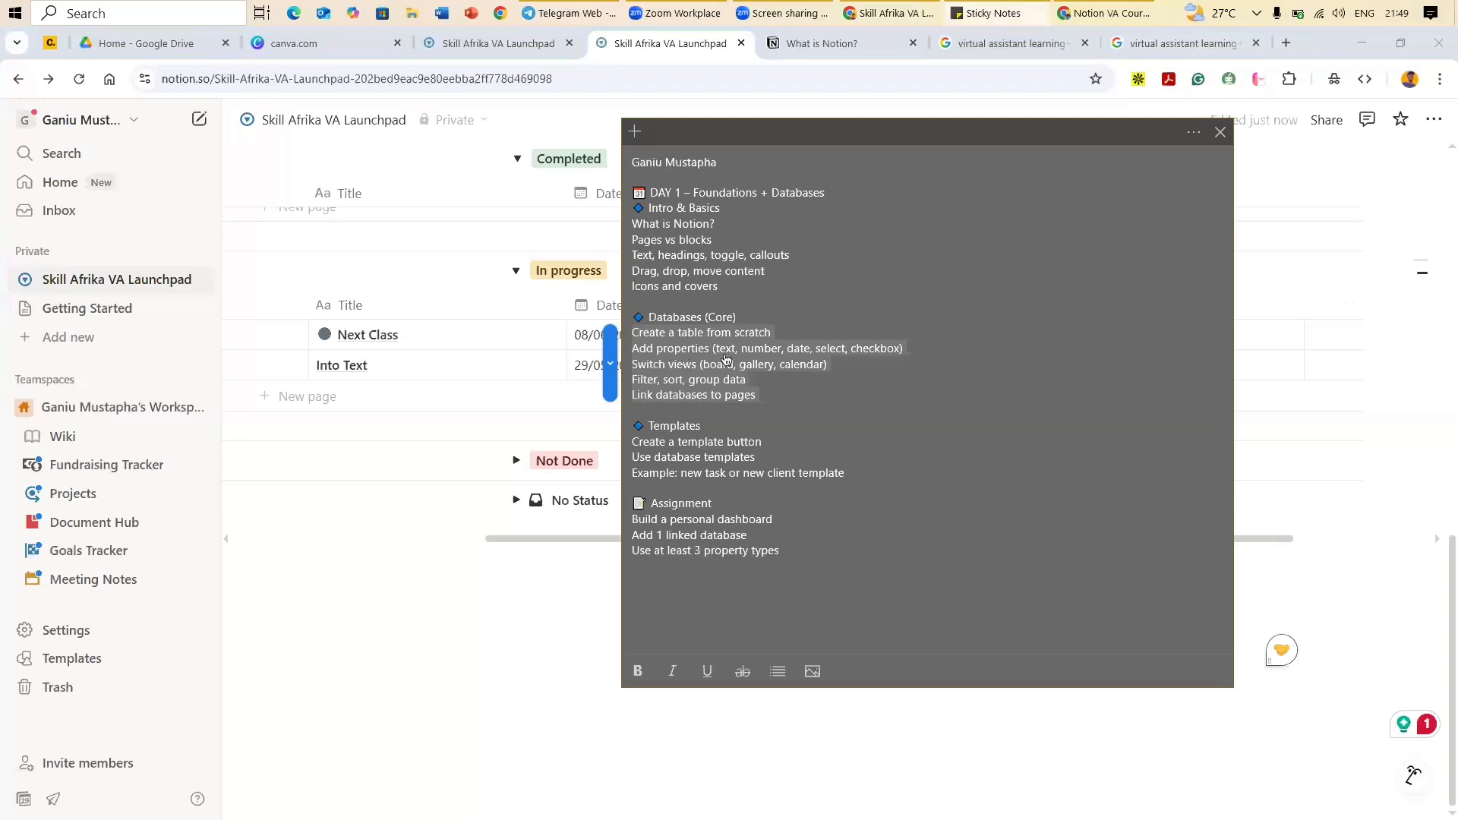
pyautogui.click(544, 401)
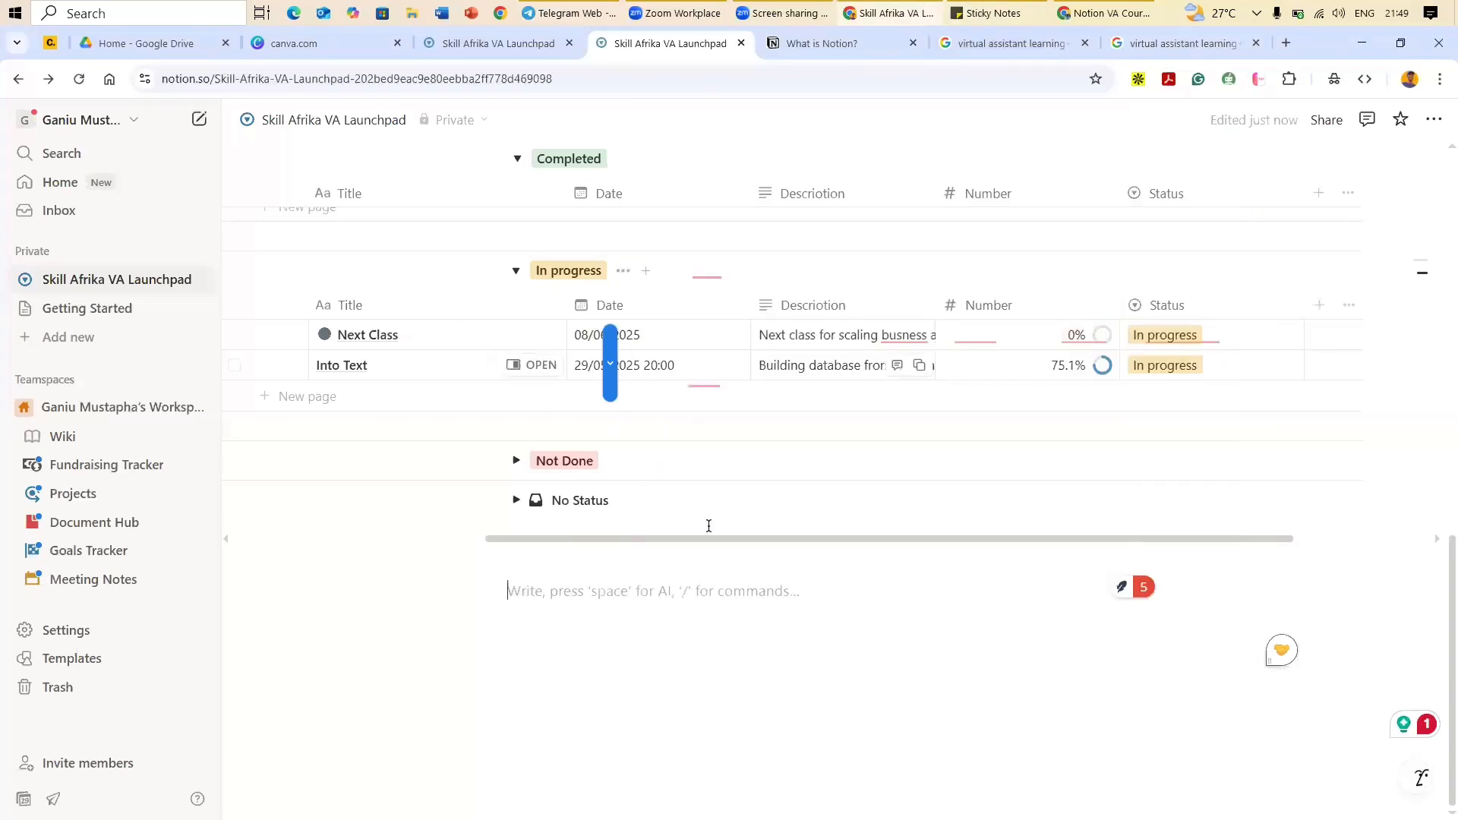
# Step: Examine the layout choices for the Database Testing view, close them unchanged, and check the Sticky Notes outline again
pyautogui.scroll(6, 706, 523)
pyautogui.scroll(-4, 1047, 370)
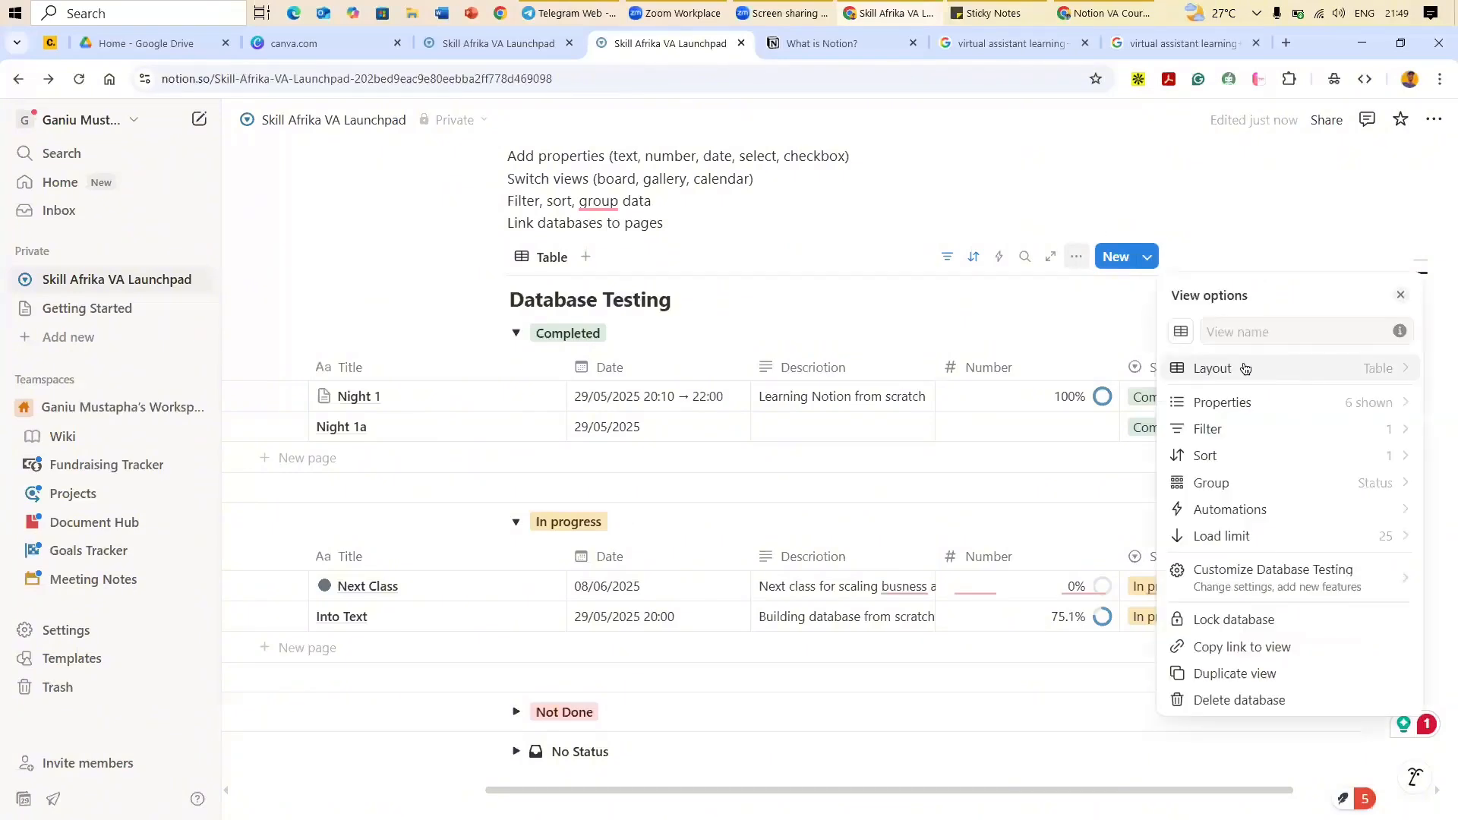
pyautogui.click(1246, 369)
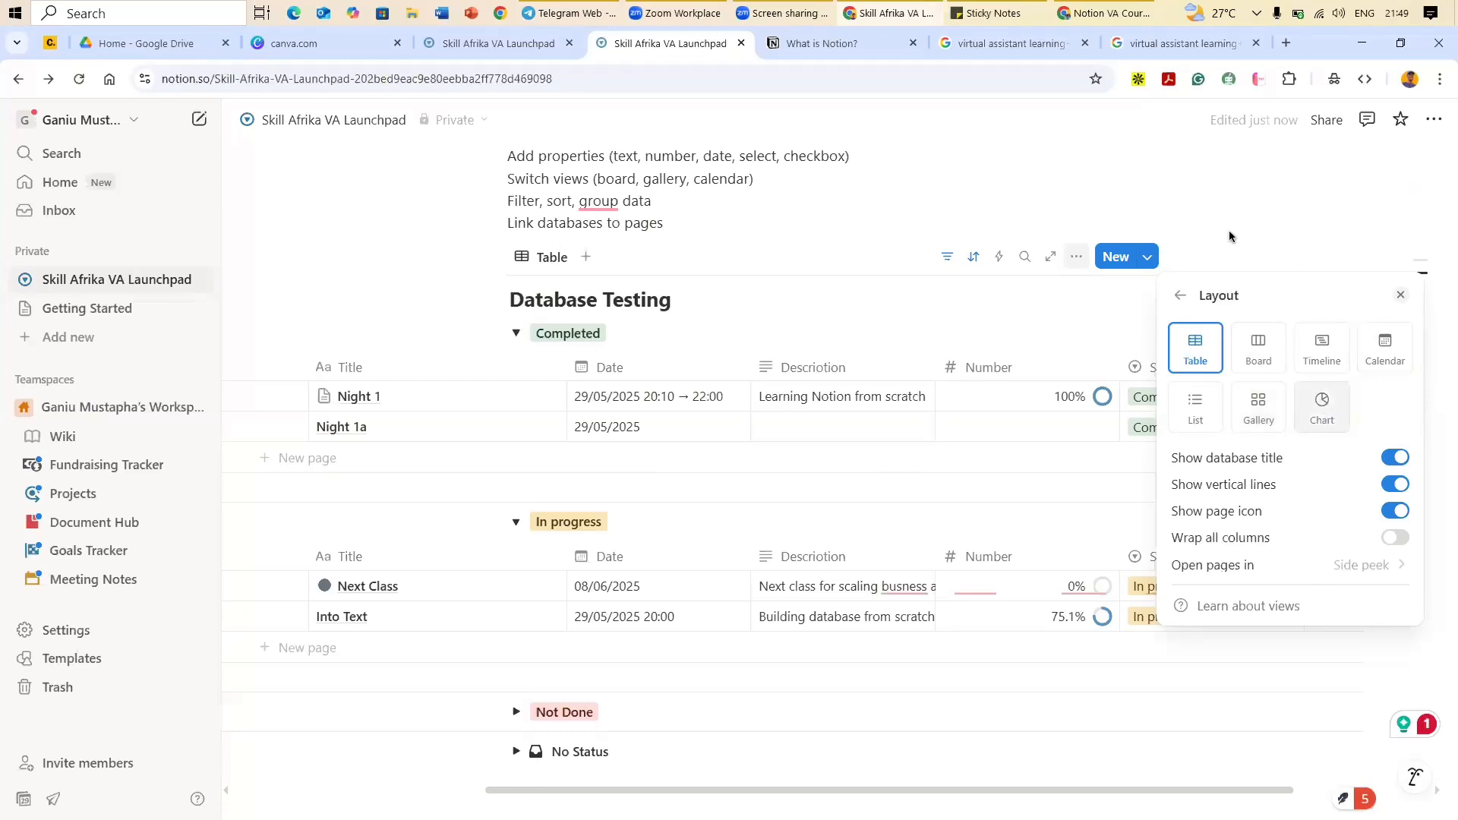
pyautogui.click(940, 184)
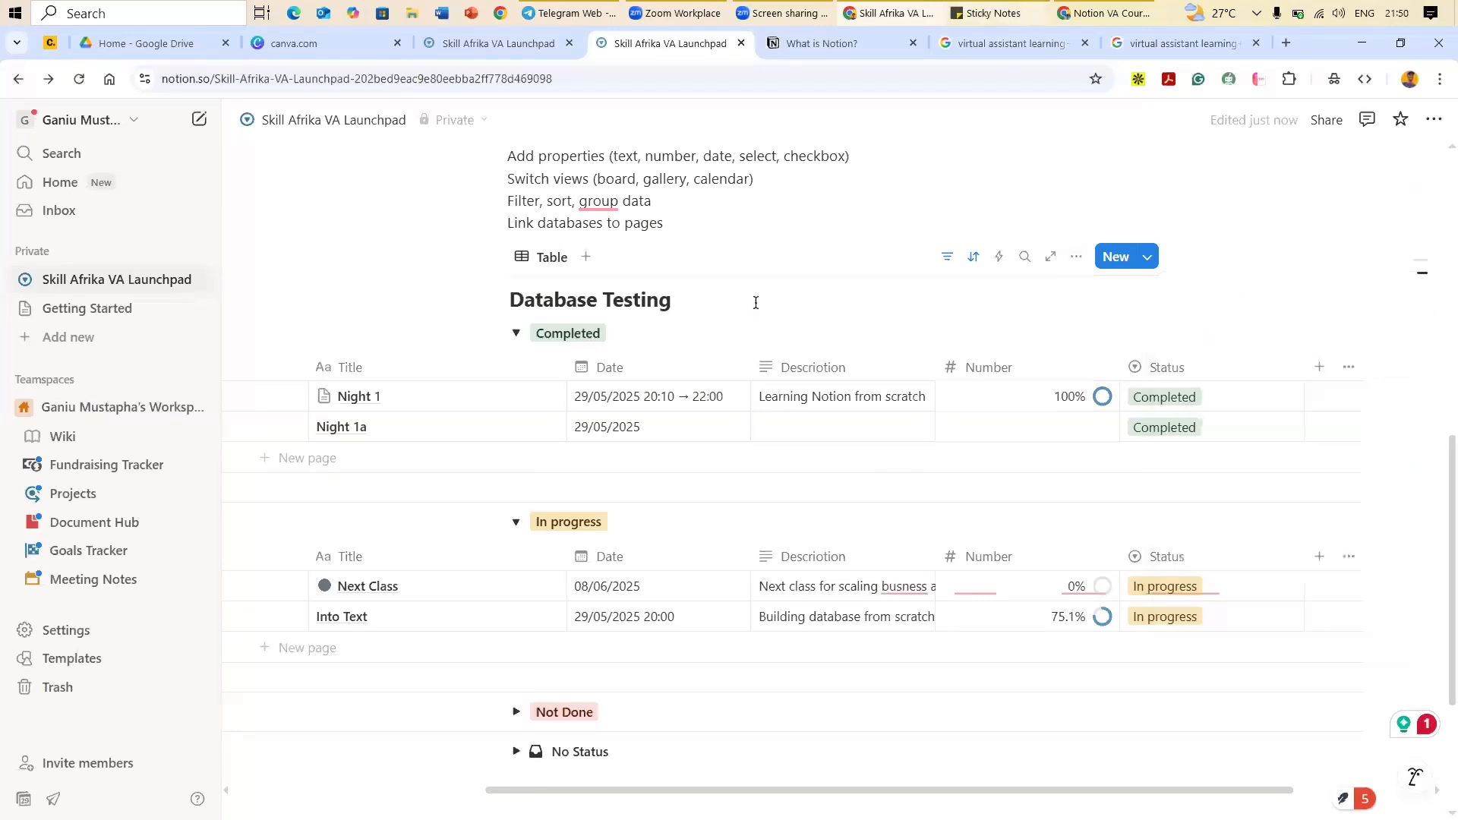
pyautogui.hotkey('alt', 'Tab')
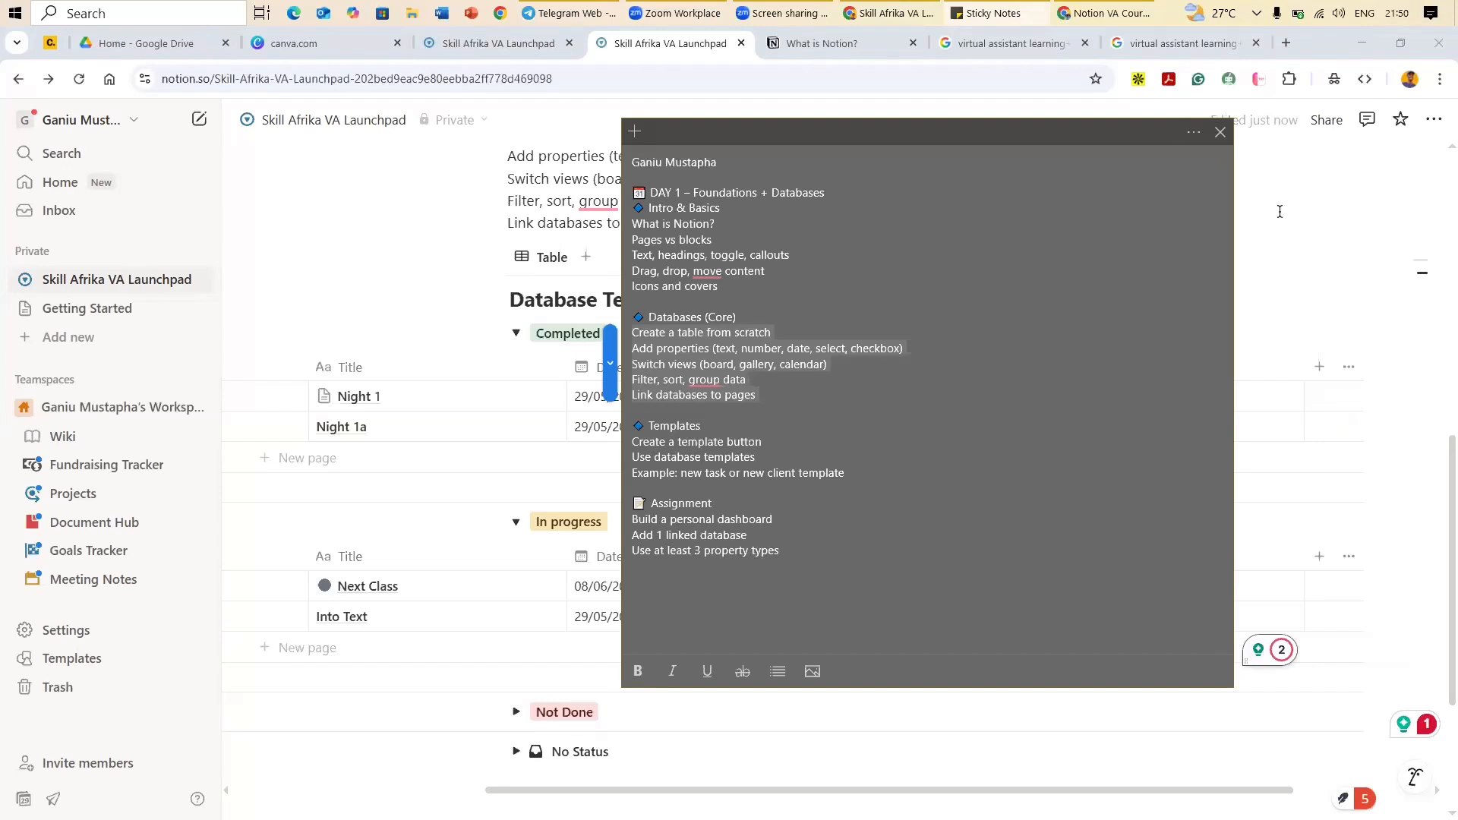
pyautogui.hotkey('alt', 'Tab')
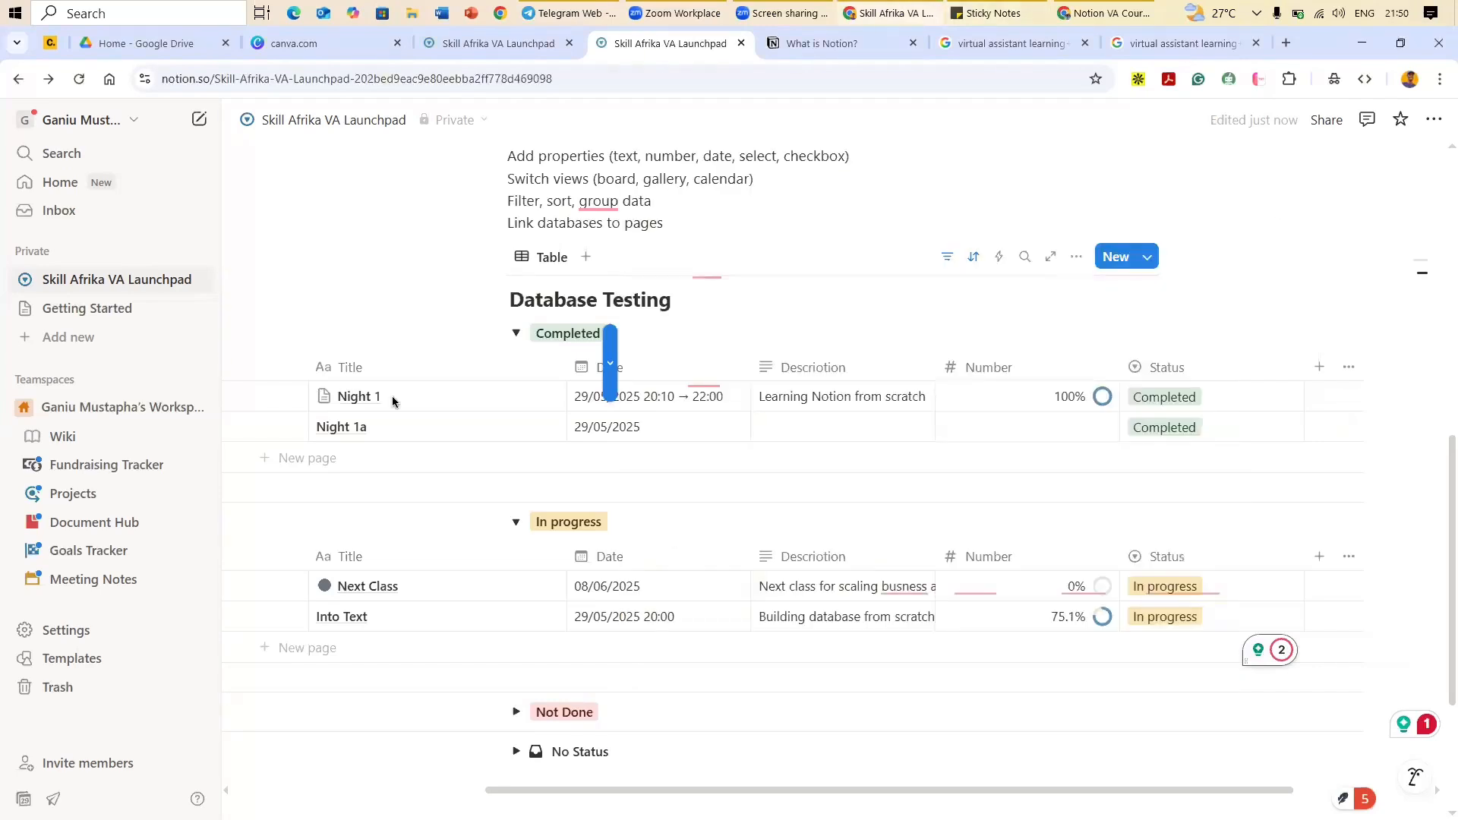
# Step: Examine the page options of Skill Afrika VA Launchpad, from the font styles and link copying down to version history and connections
pyautogui.scroll(-4, 392, 394)
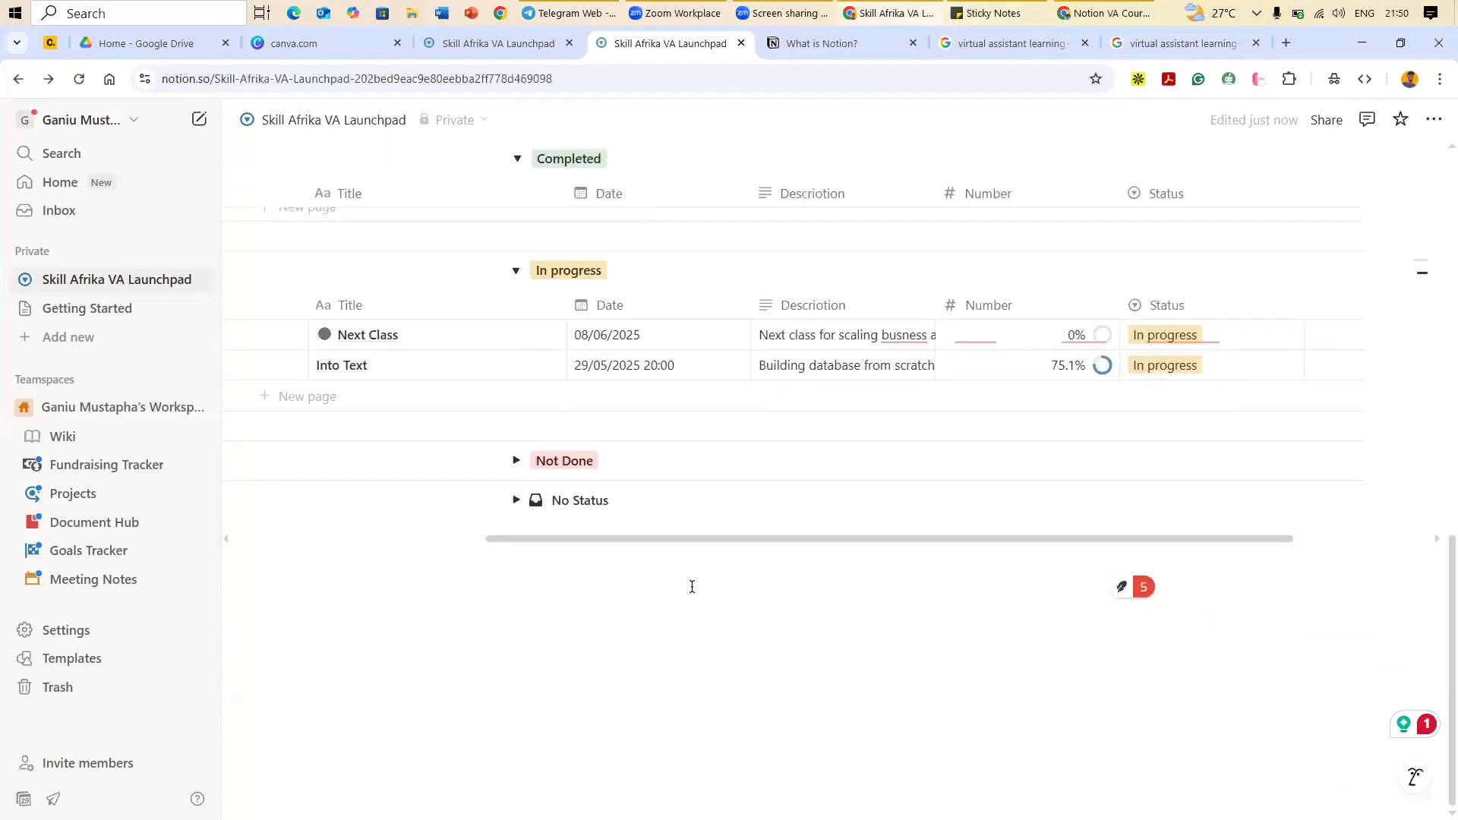
pyautogui.scroll(1, 754, 609)
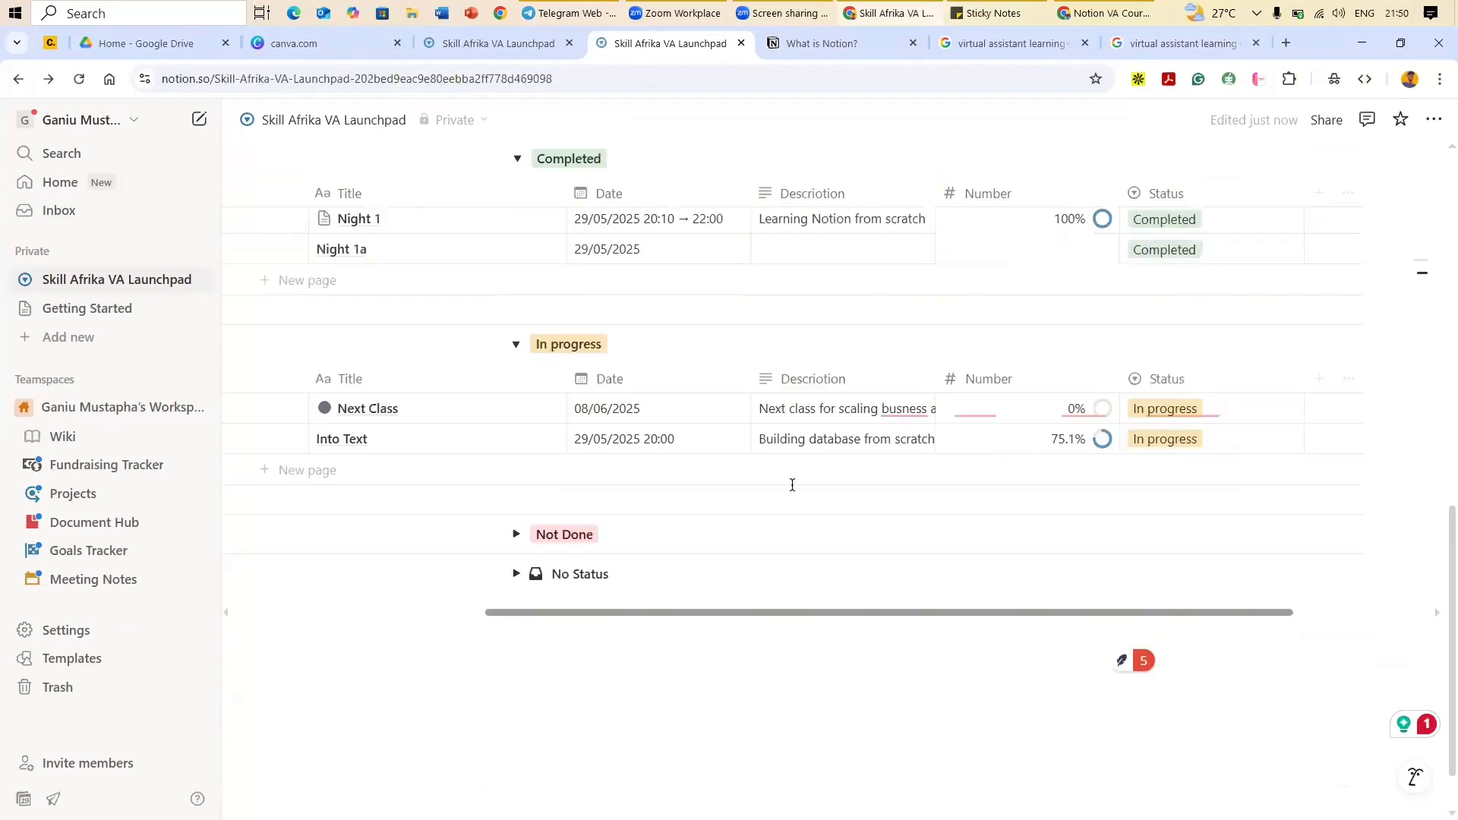
pyautogui.scroll(5, 790, 485)
pyautogui.scroll(6, 1309, 156)
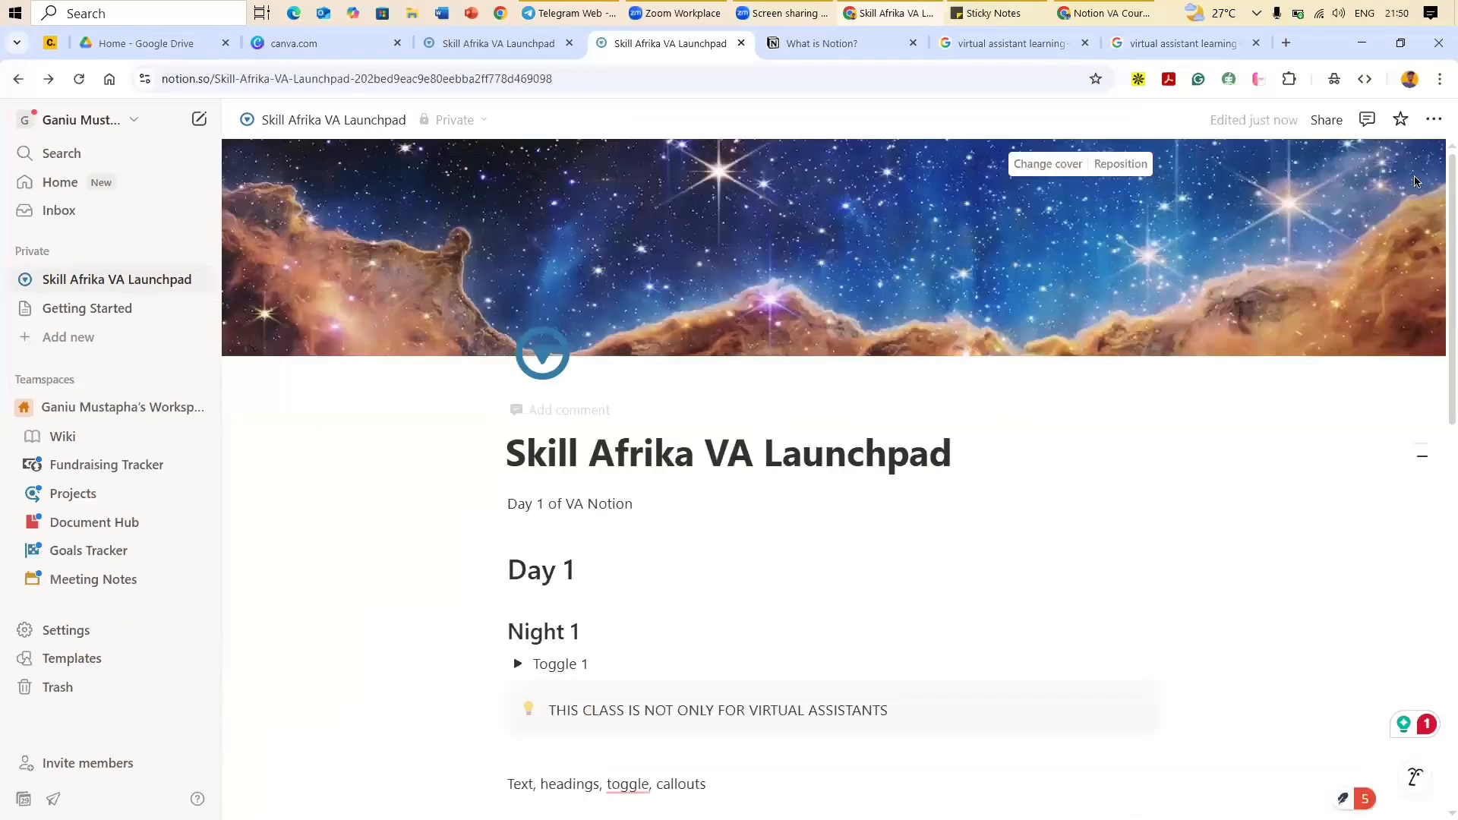
pyautogui.click(1431, 120)
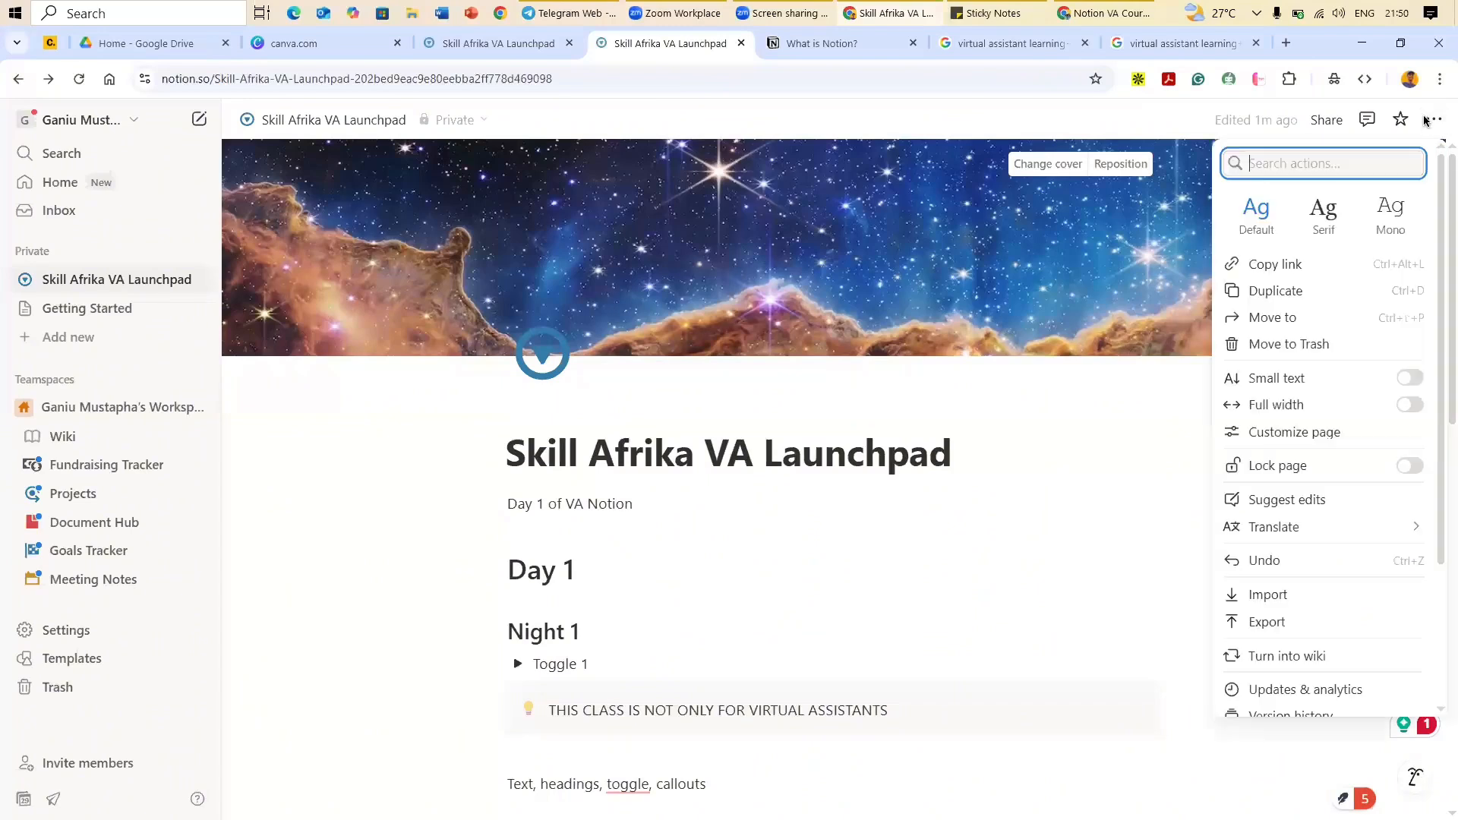
pyautogui.click(1119, 119)
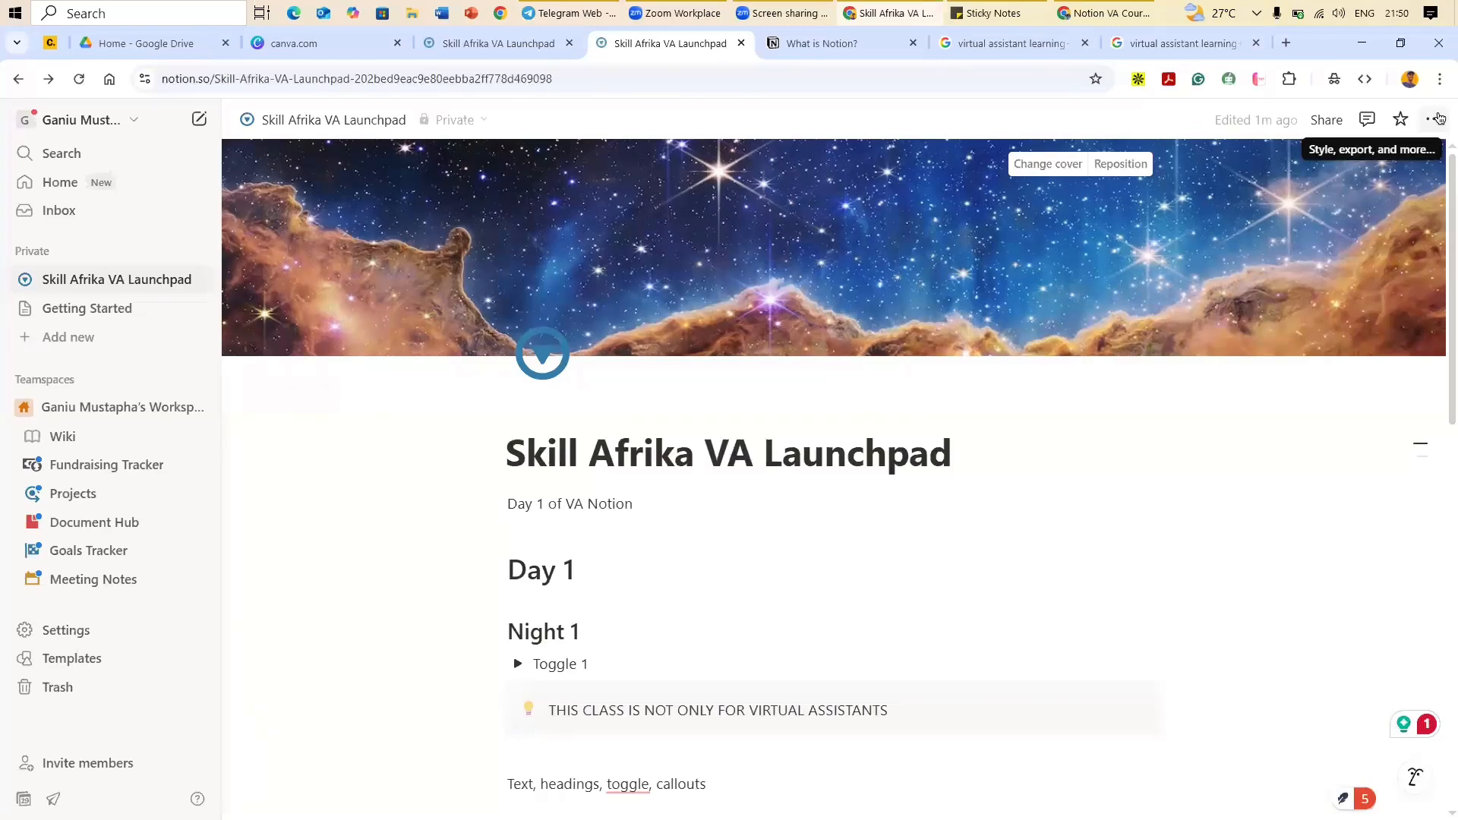
pyautogui.click(1434, 120)
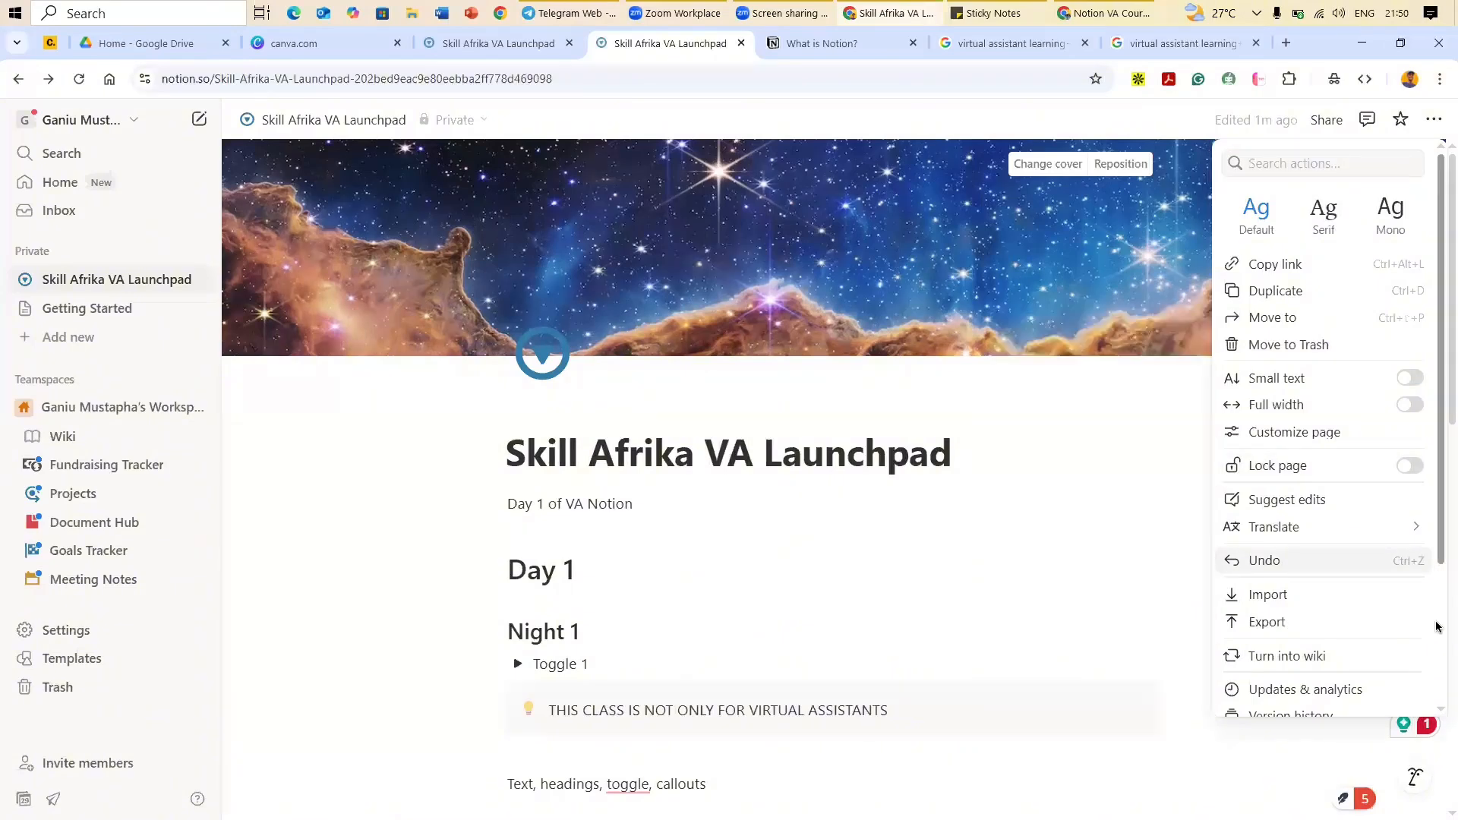
pyautogui.scroll(-1, 1436, 625)
pyautogui.scroll(-1, 1437, 693)
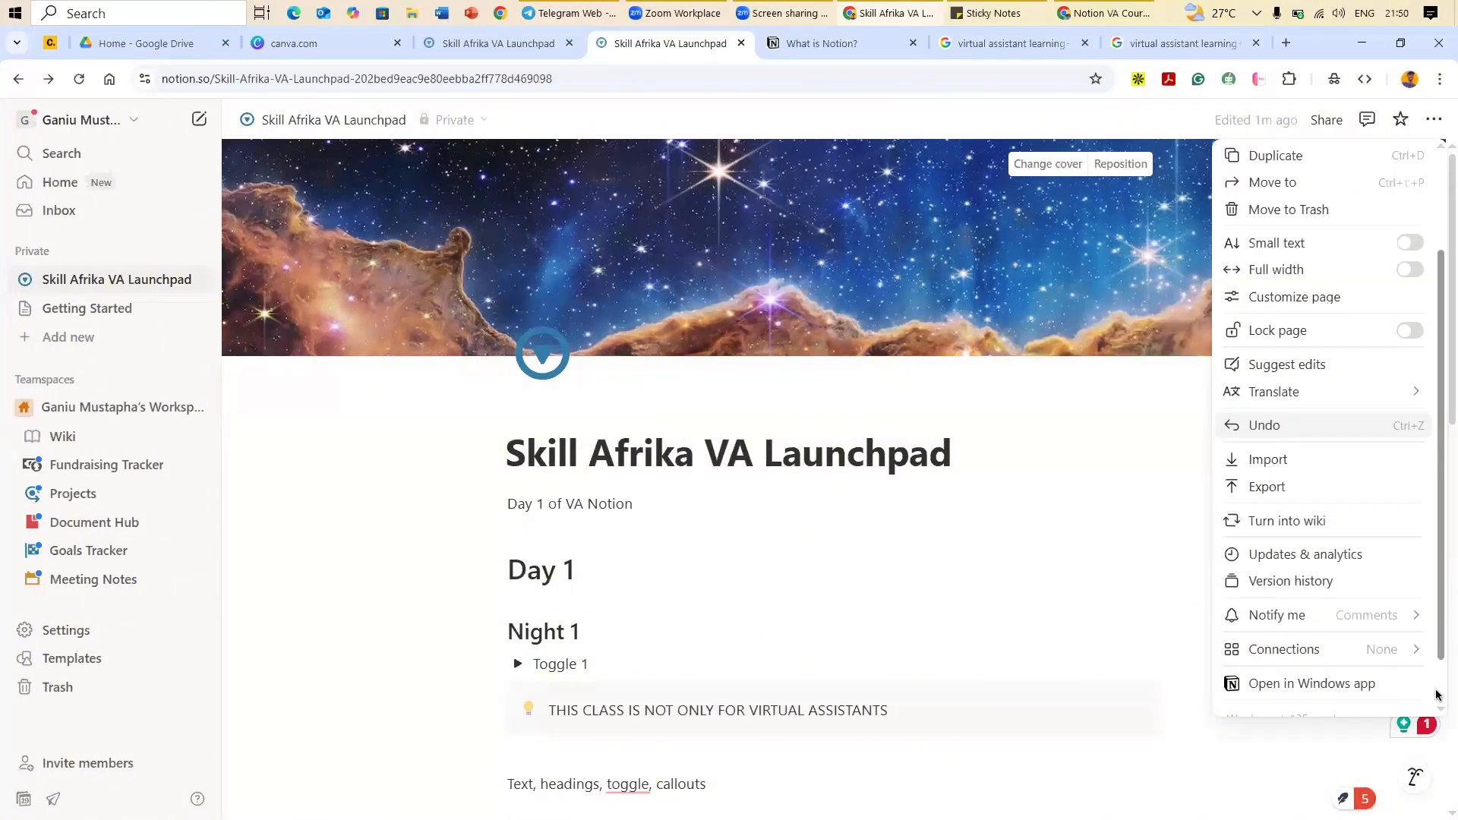
pyautogui.scroll(-1, 1435, 683)
pyautogui.scroll(3, 1306, 256)
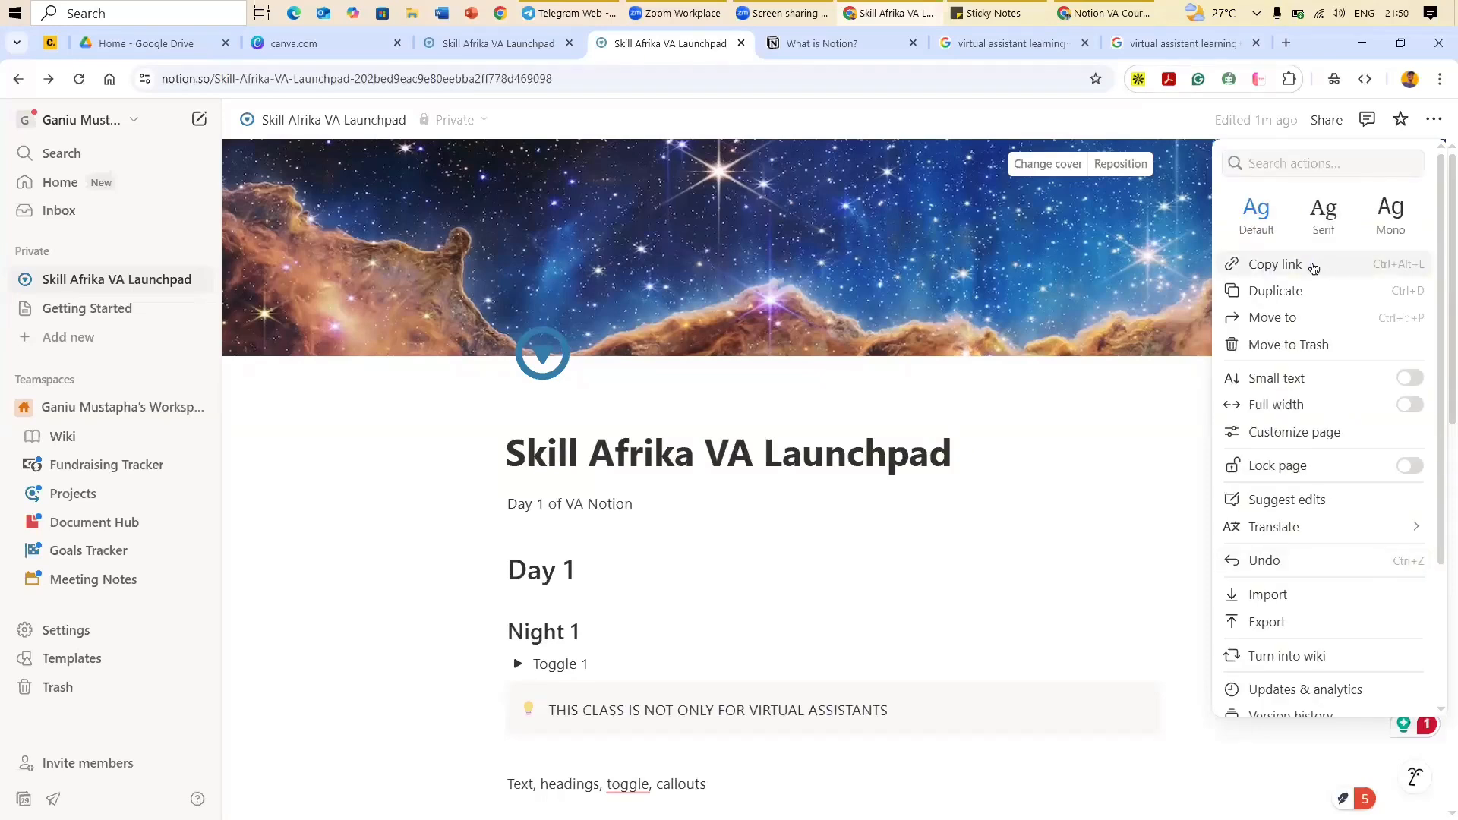
# Step: View the destinations for moving the page without choosing one, and check the Day 1 outline in Sticky Notes
pyautogui.click(473, 120)
pyautogui.click(472, 120)
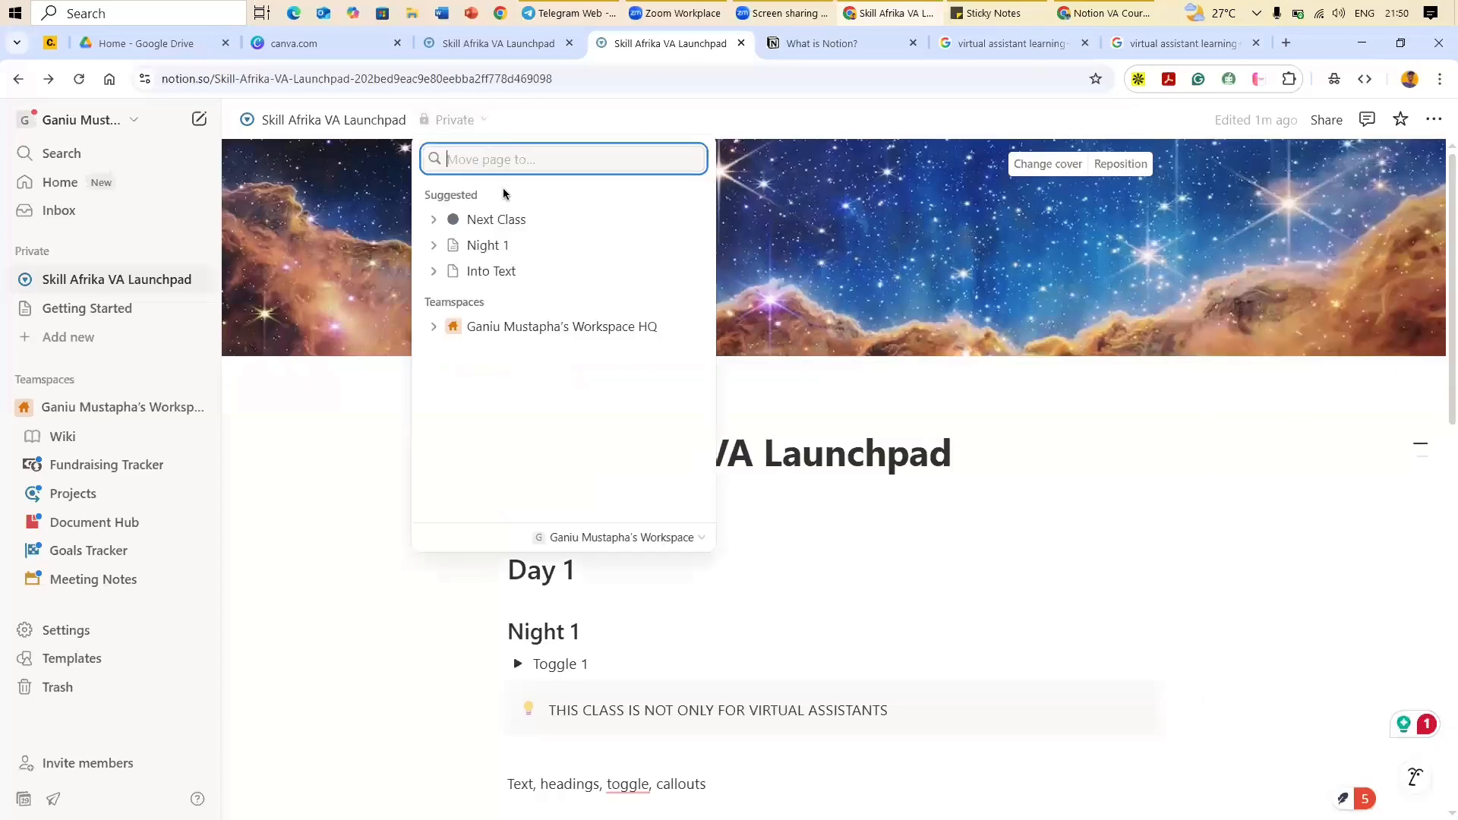
pyautogui.click(817, 131)
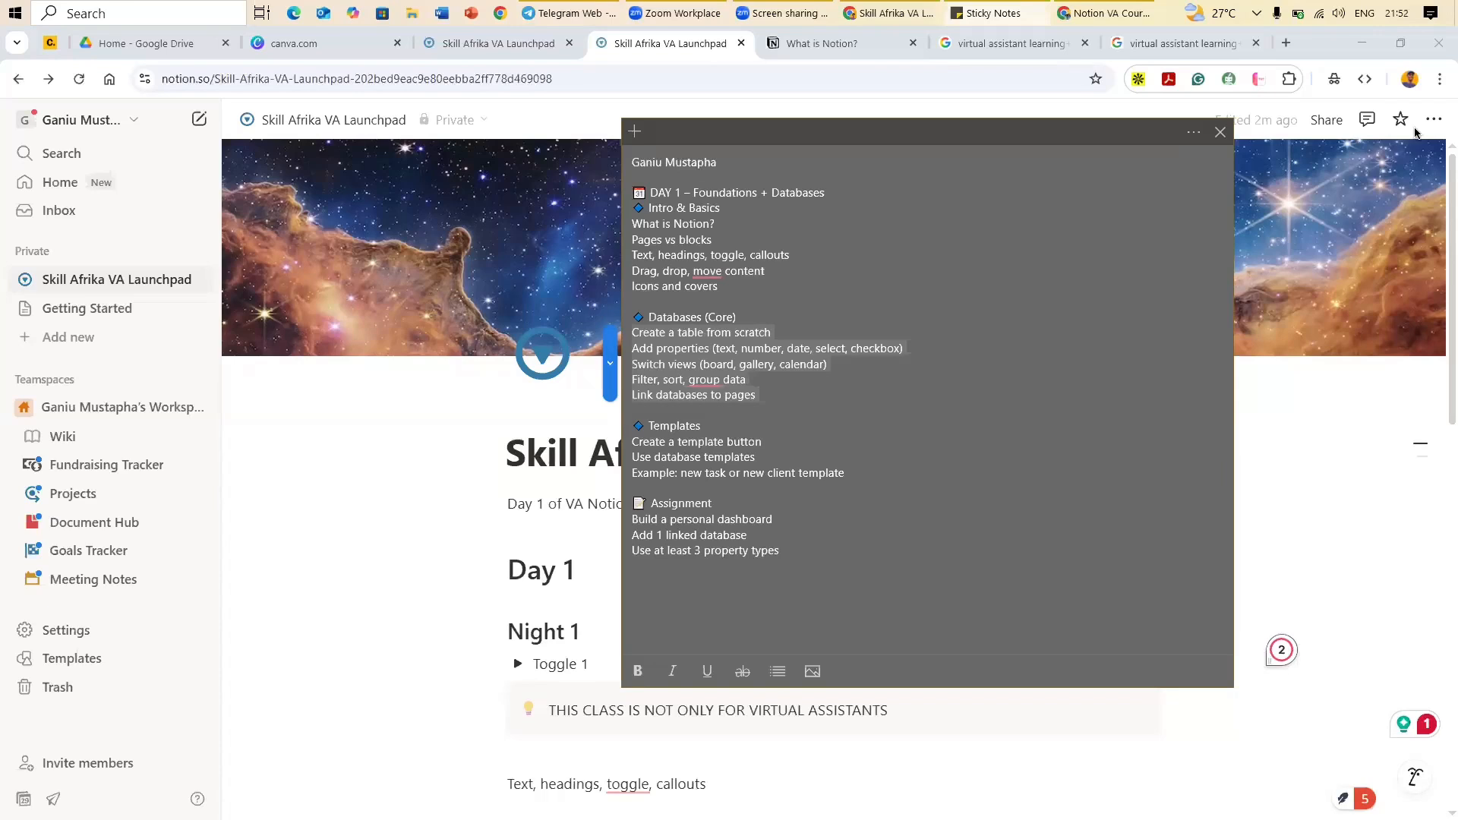
pyautogui.click(1376, 69)
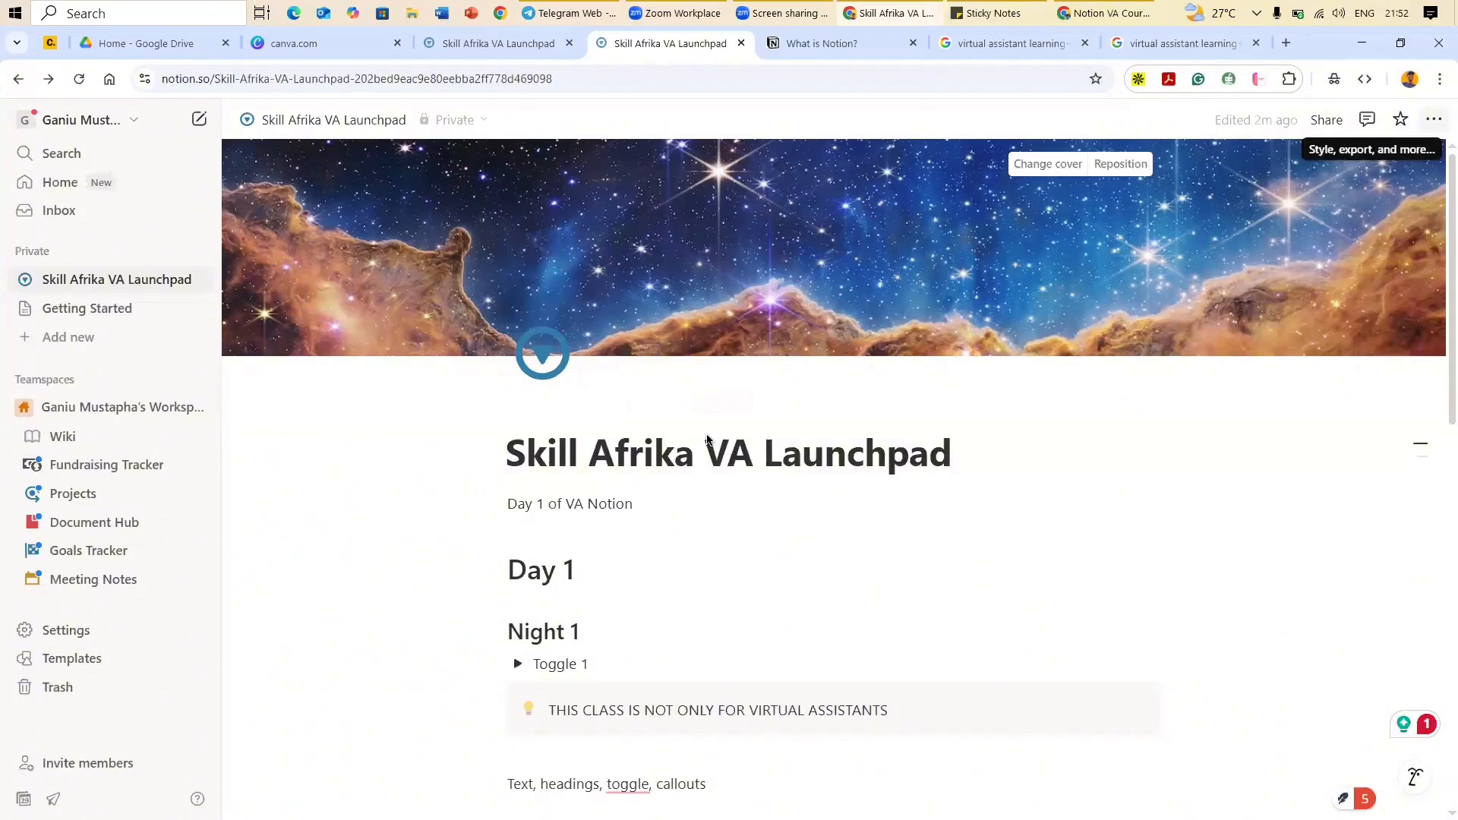
# Step: Review the Skill Afrika VA Launchpad page from its title down to the status groups of the Database Testing database
pyautogui.click(637, 503)
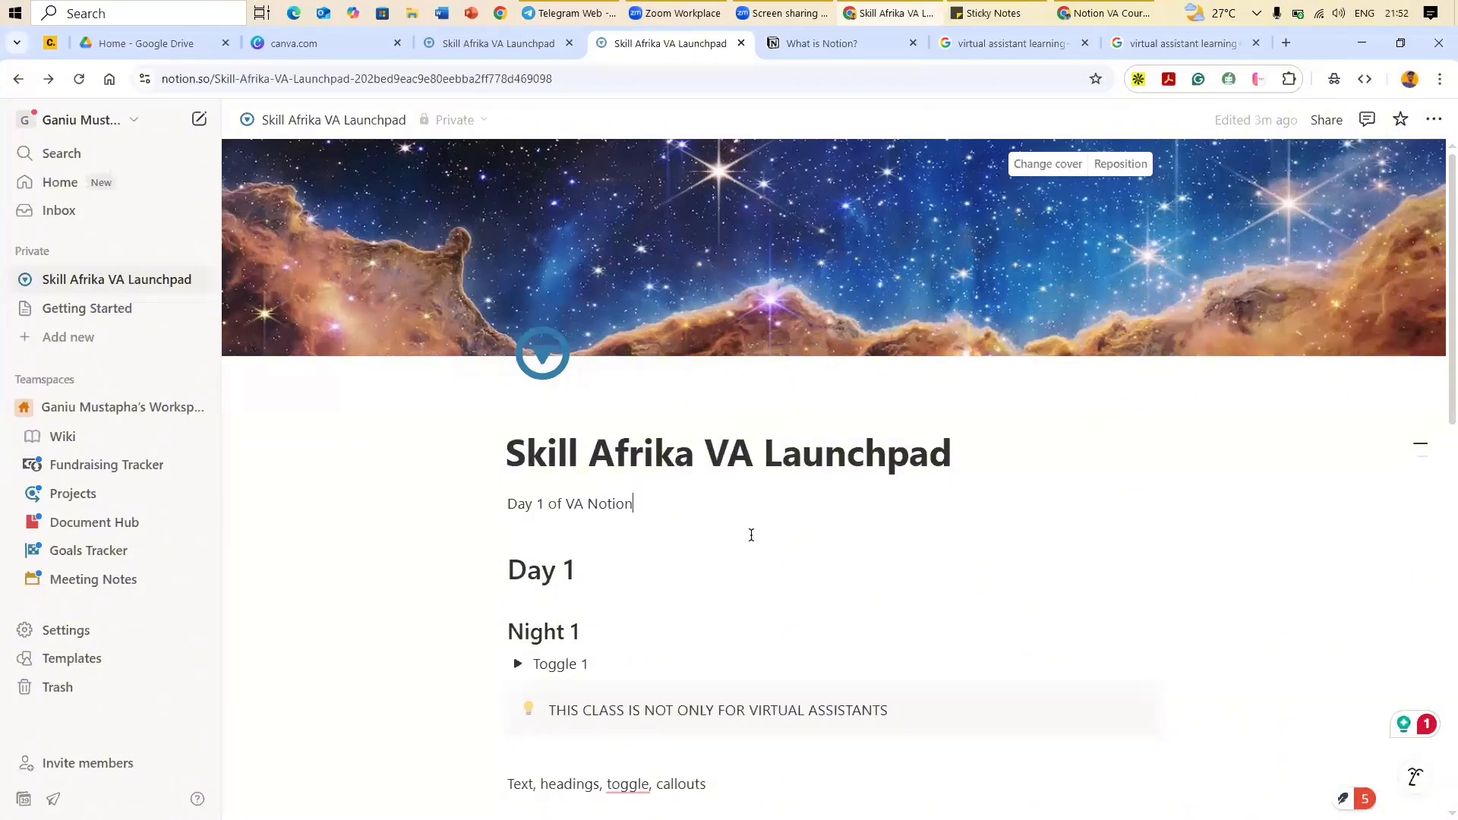
pyautogui.scroll(-6, 749, 531)
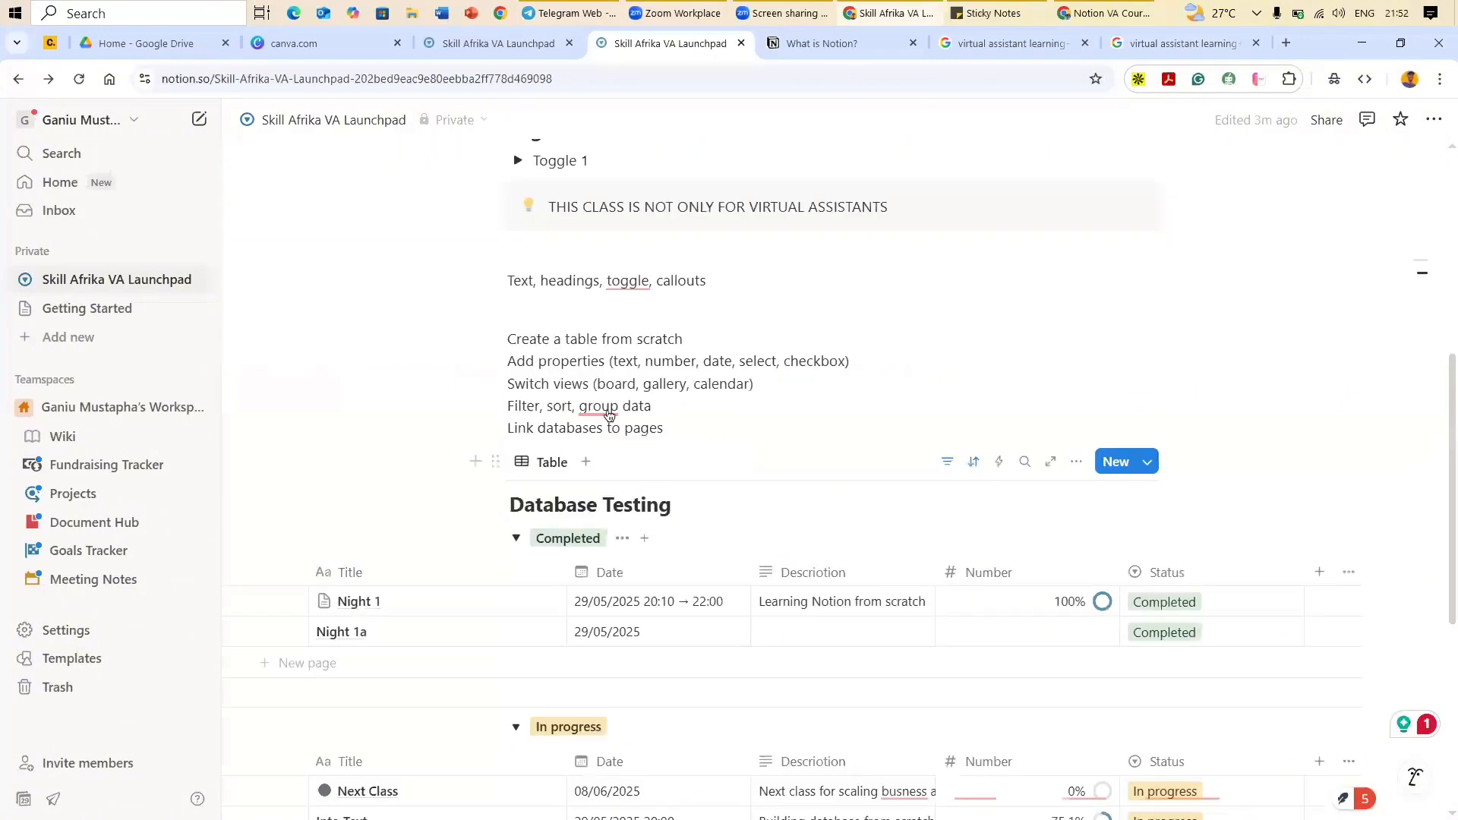
pyautogui.scroll(-5, 630, 413)
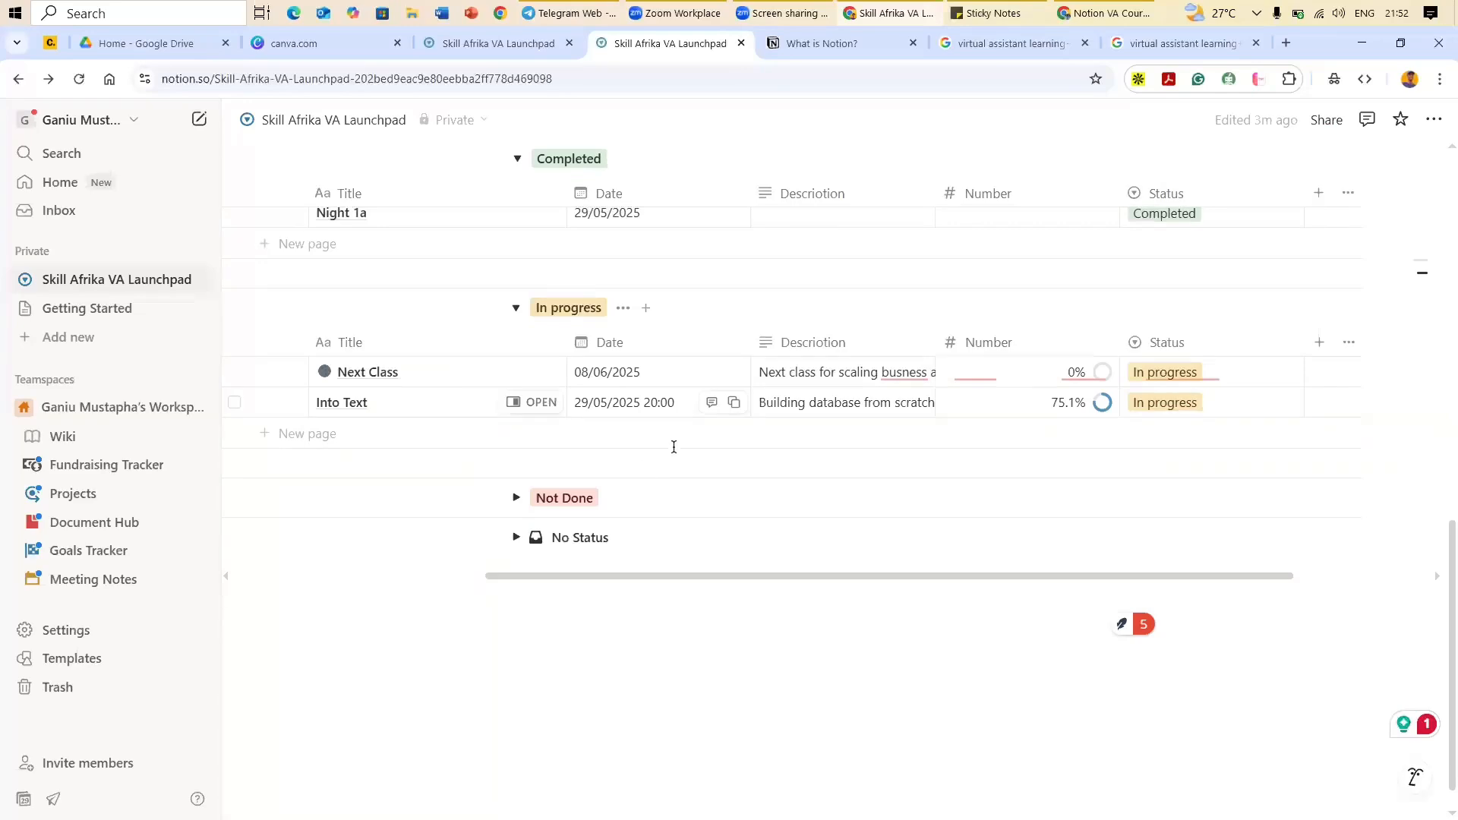
pyautogui.scroll(1, 668, 440)
pyautogui.scroll(10, 708, 477)
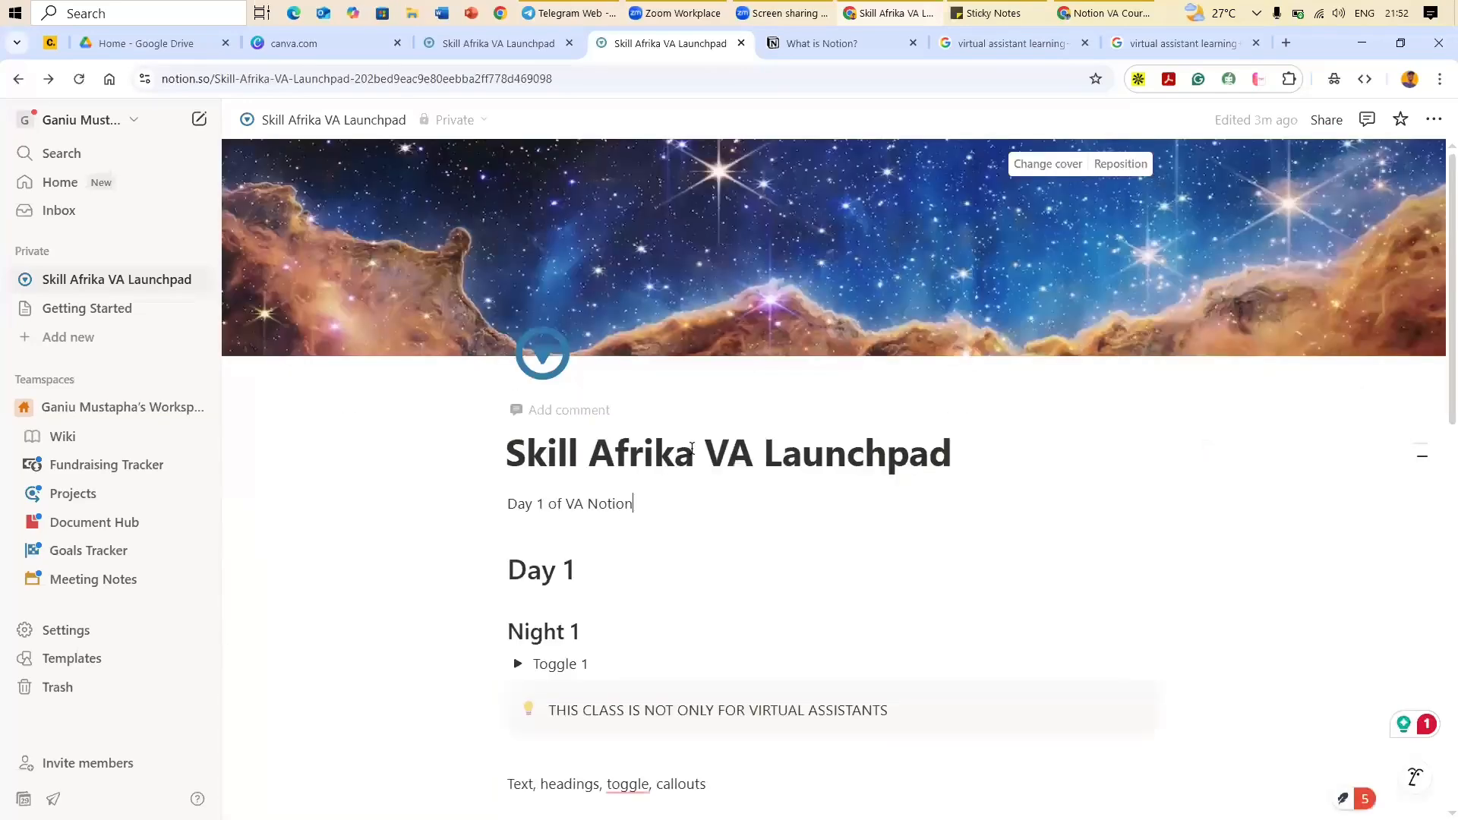
pyautogui.scroll(-1, 699, 442)
pyautogui.scroll(-2, 738, 422)
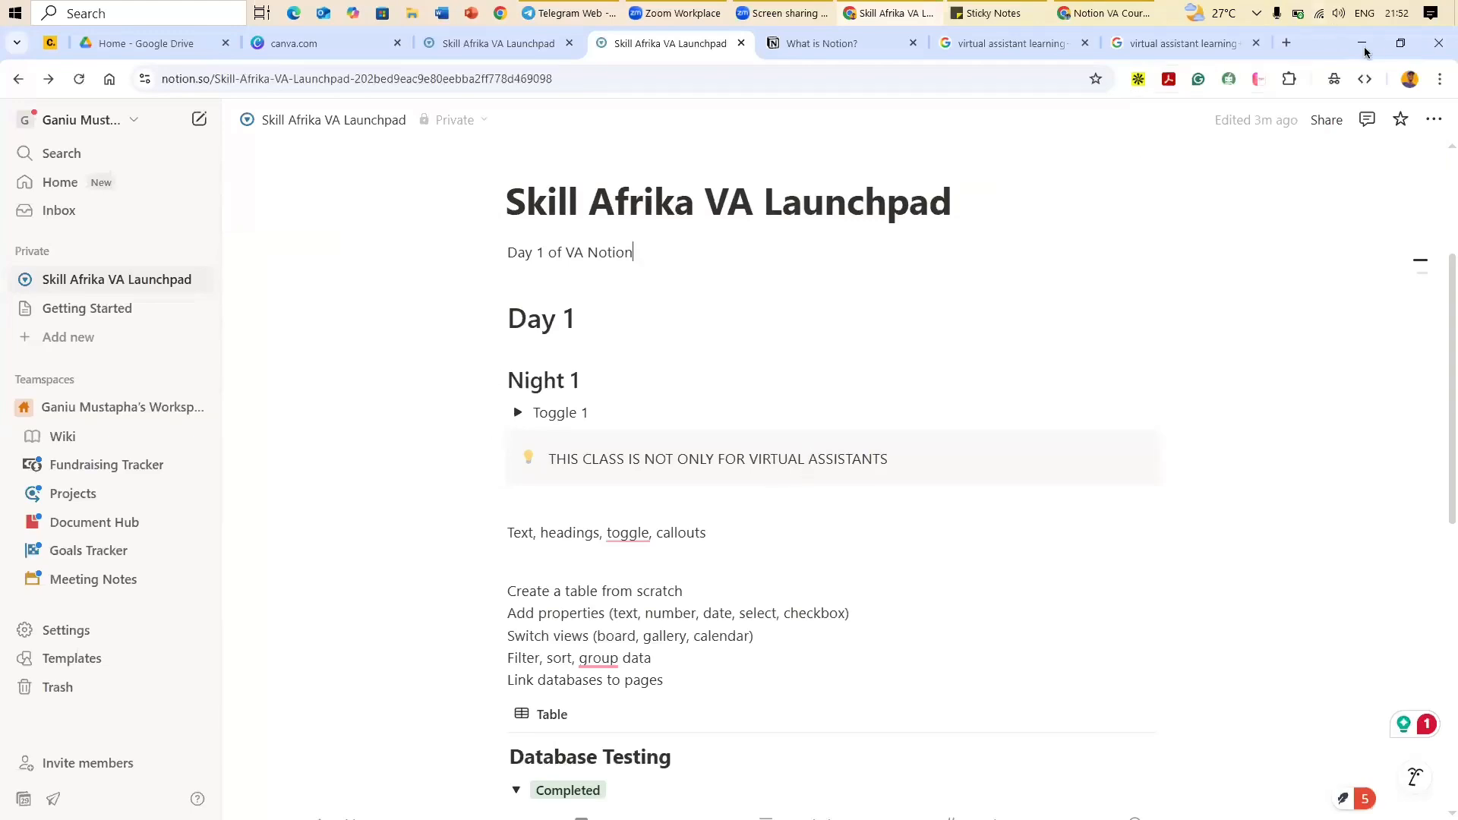
# Step: Compare the sharing and publishing options of the Skill Afrika VA Launchpad page and publish it to the web
pyautogui.click(1321, 121)
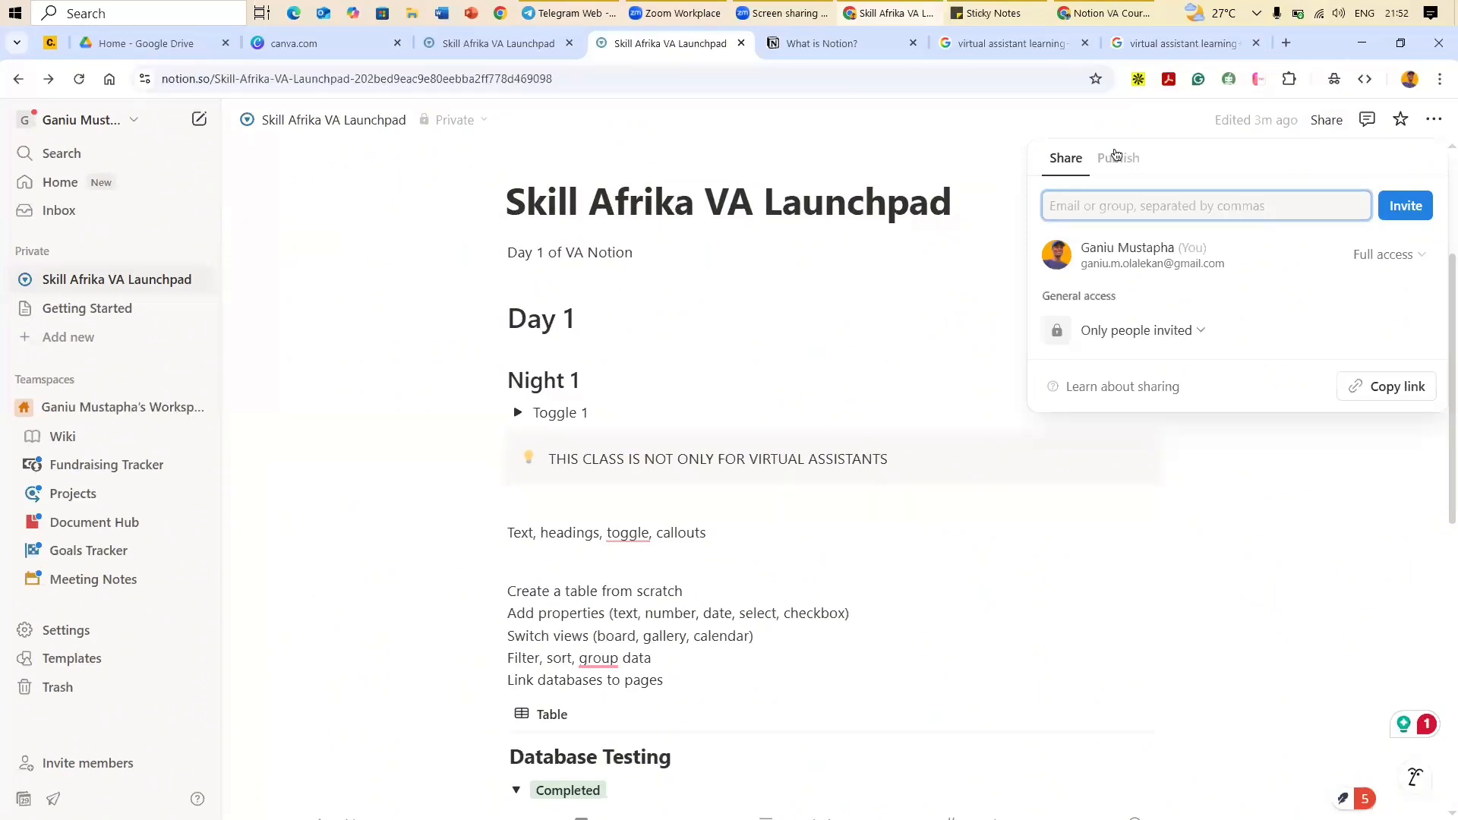
pyautogui.click(1114, 156)
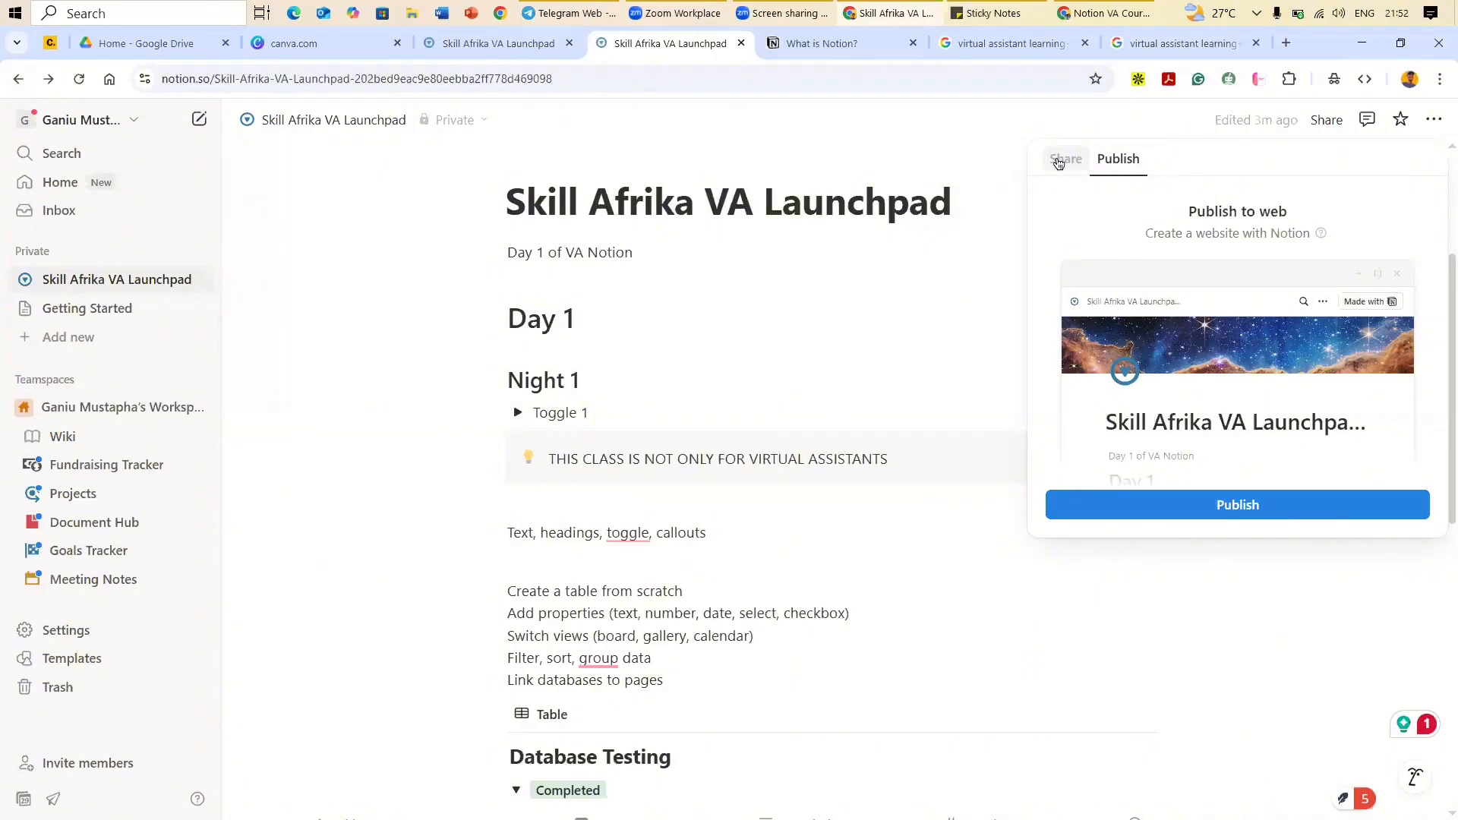
pyautogui.click(1330, 123)
pyautogui.click(1330, 121)
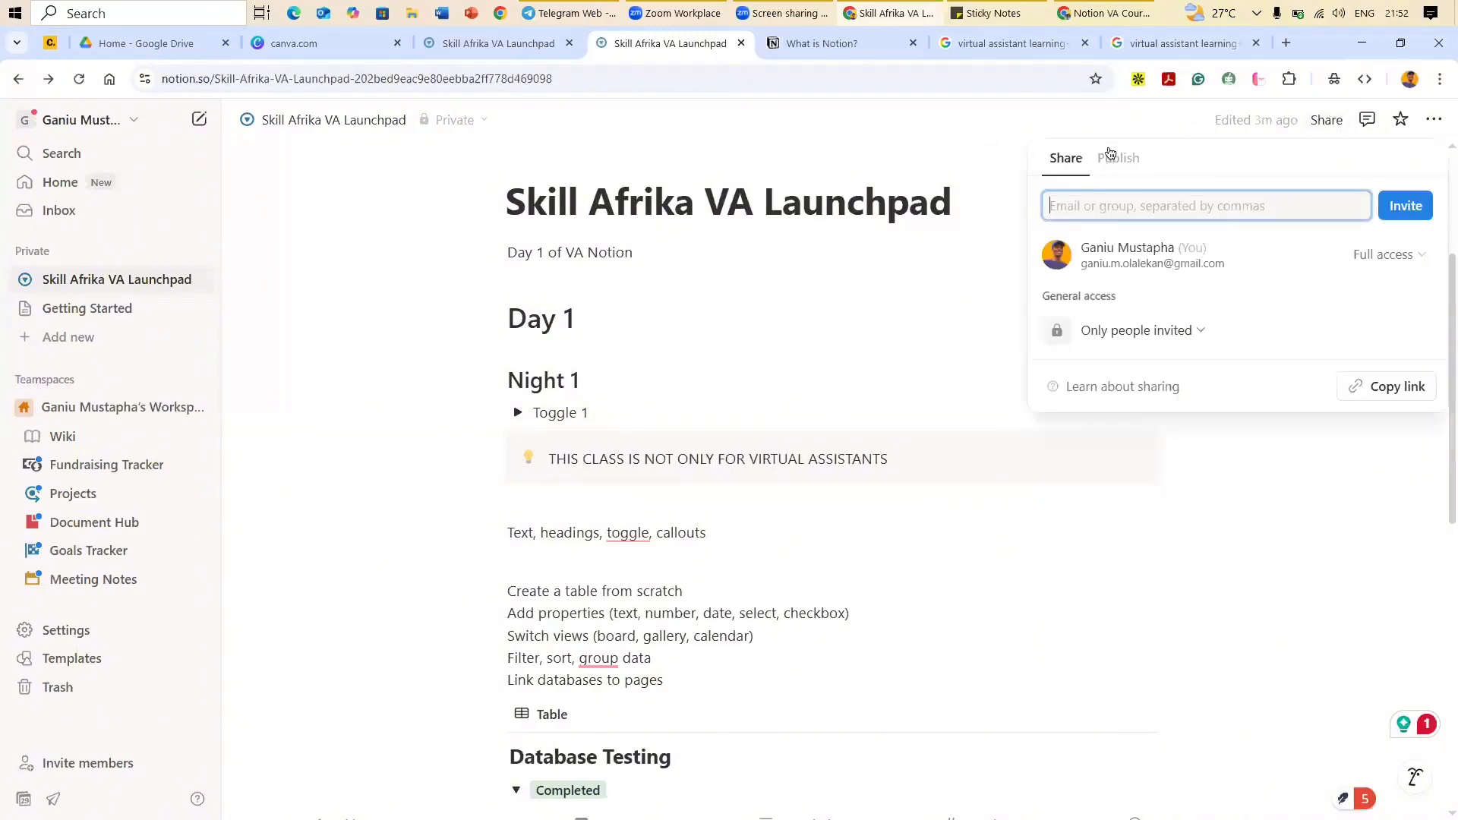
pyautogui.click(1112, 154)
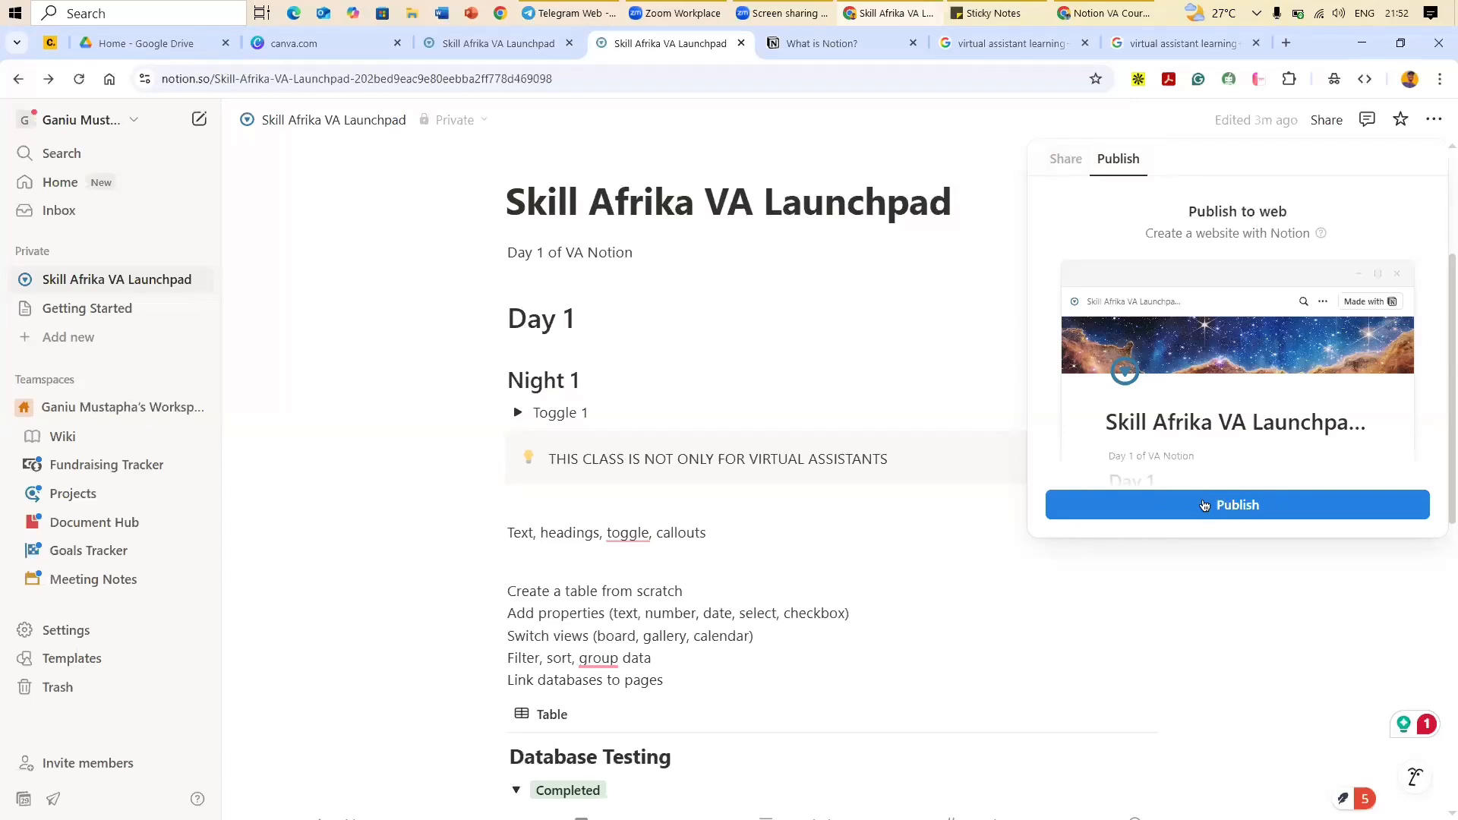
pyautogui.click(1204, 503)
# Step: Examine the published page's sharing, search engine indexing and site customization settings, and leave the customization without publishing changes
pyautogui.click(1079, 163)
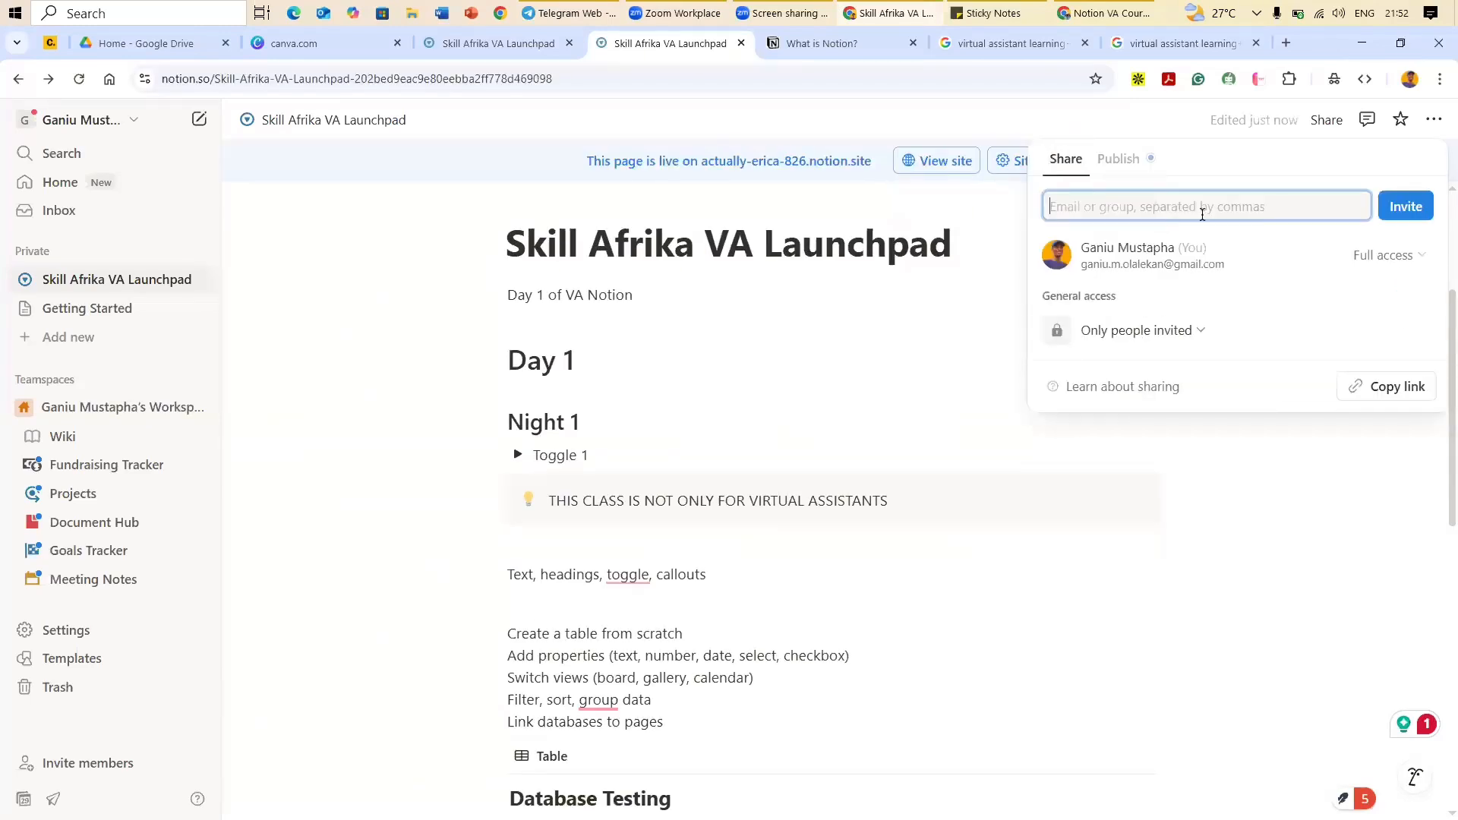
pyautogui.click(1120, 161)
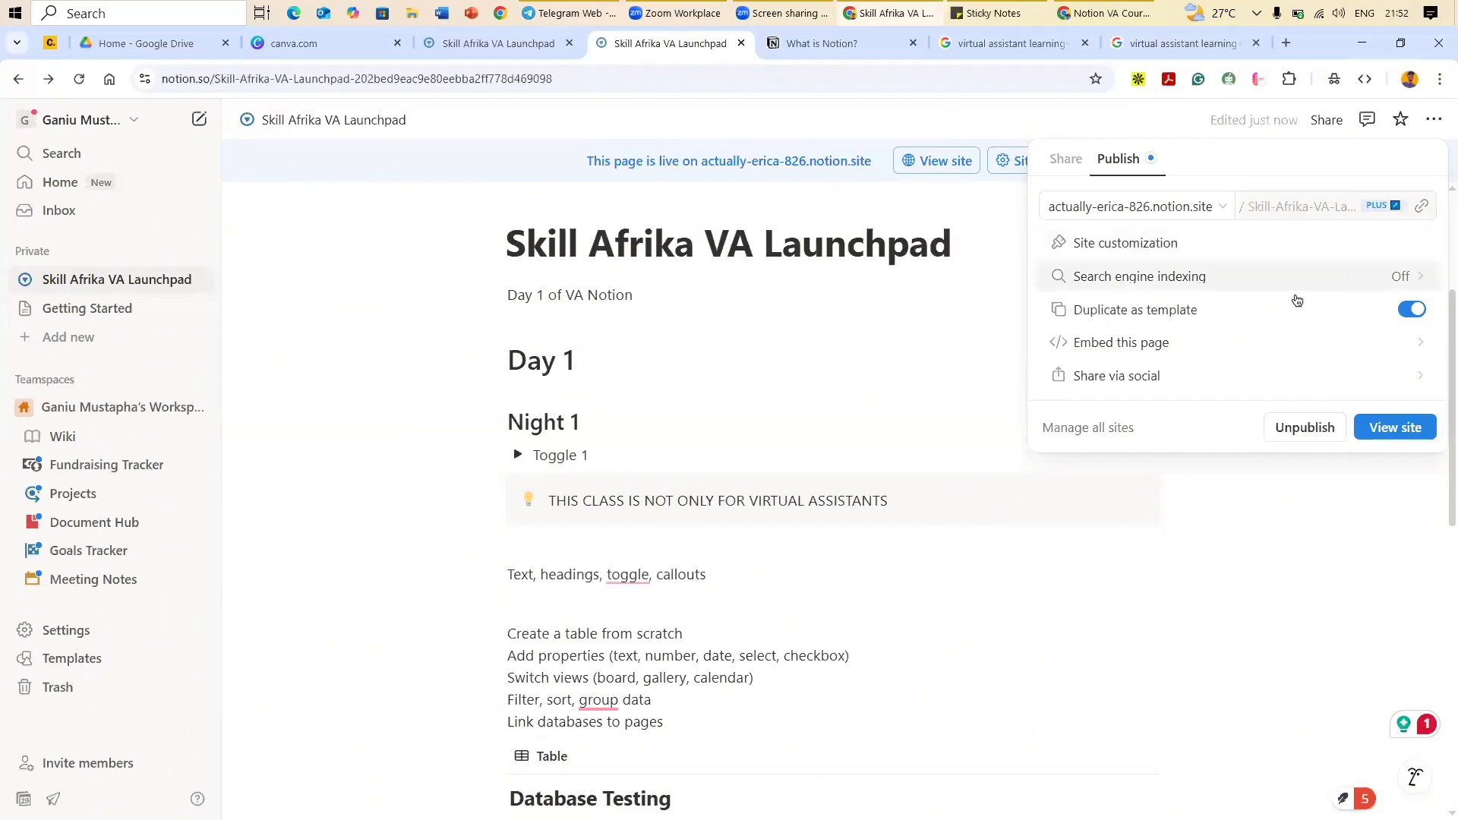
pyautogui.click(1344, 279)
pyautogui.click(1045, 158)
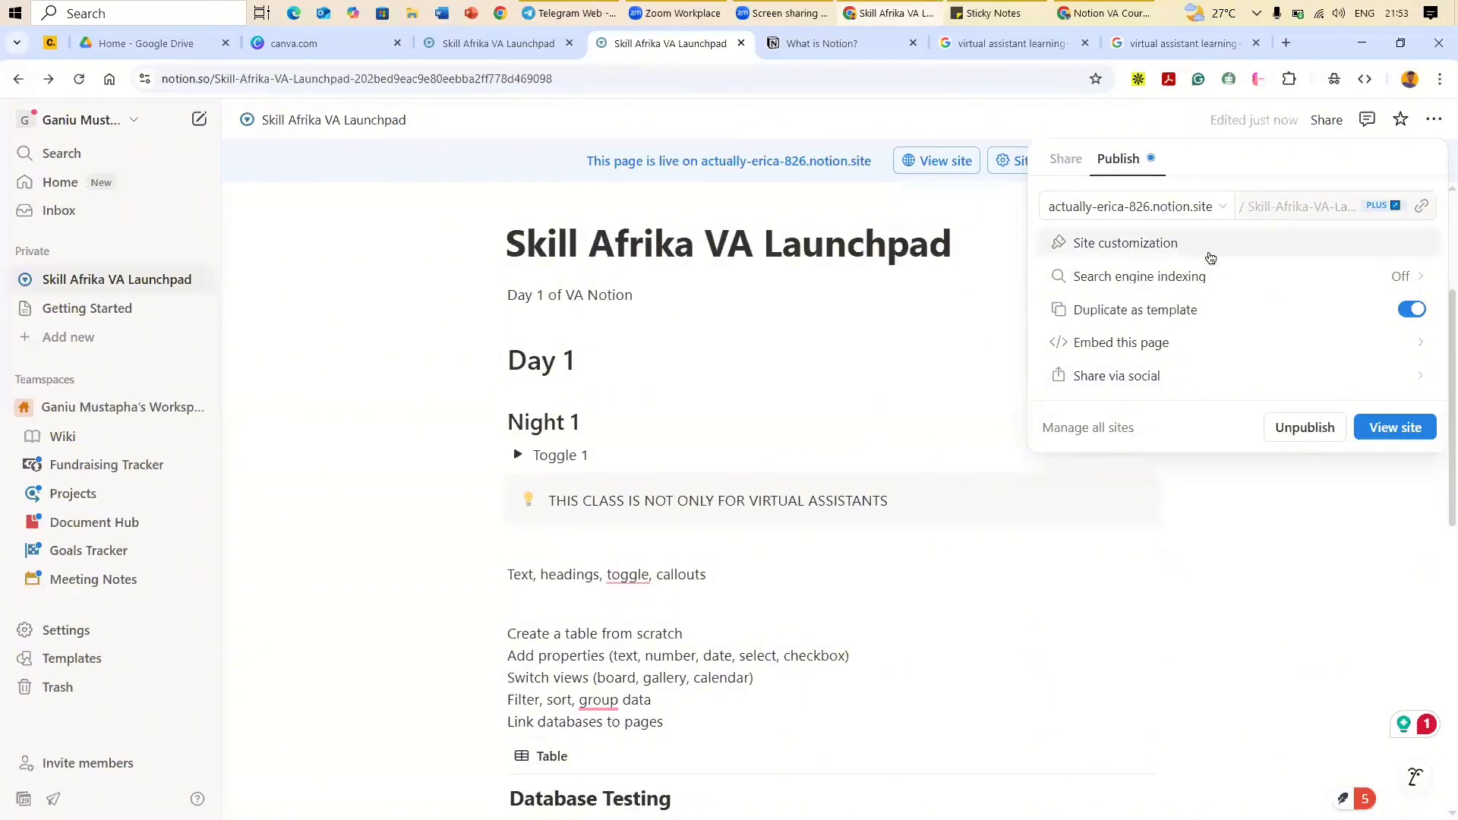
pyautogui.click(1250, 244)
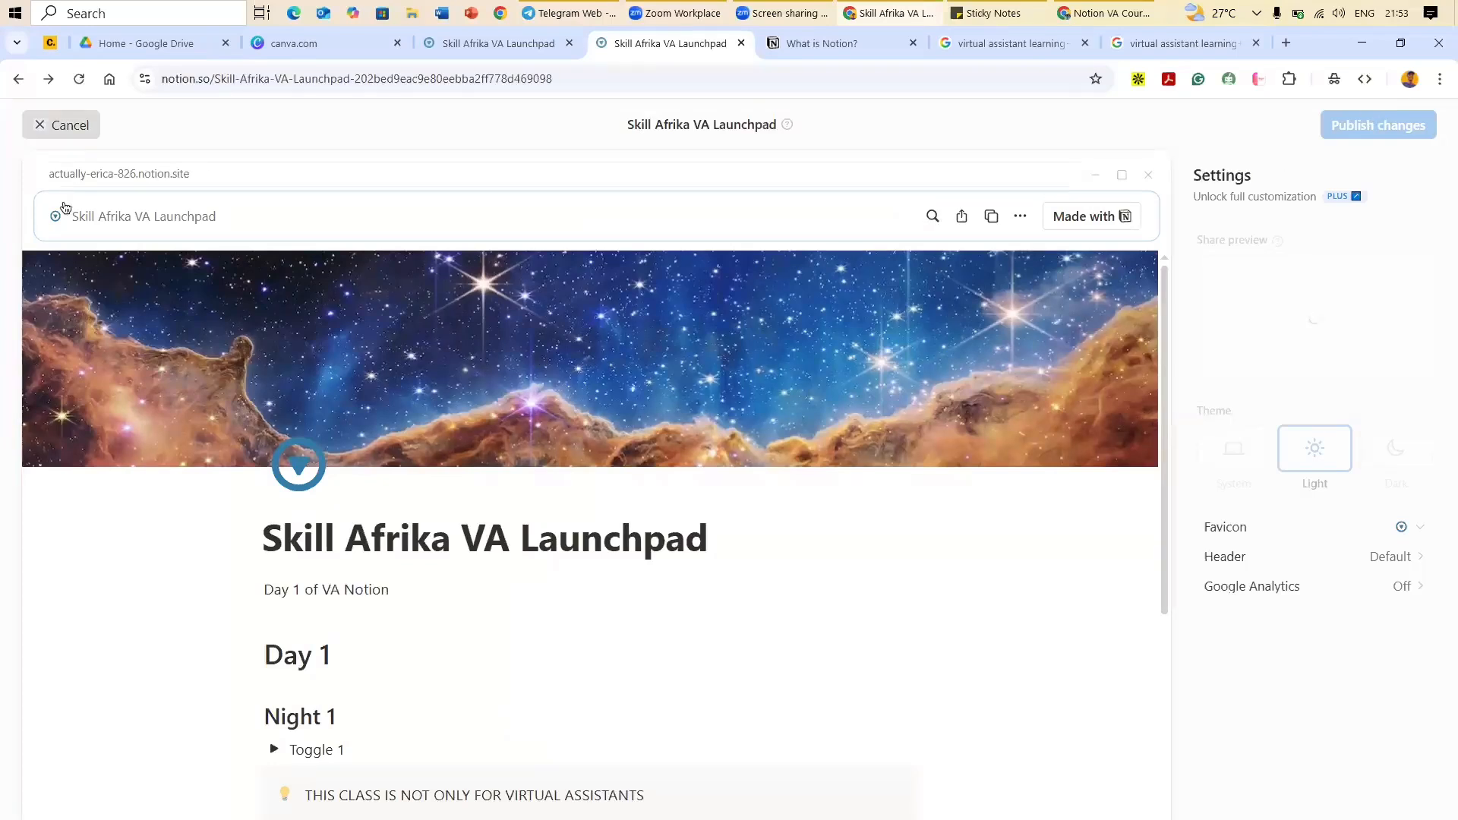
pyautogui.press('Escape')
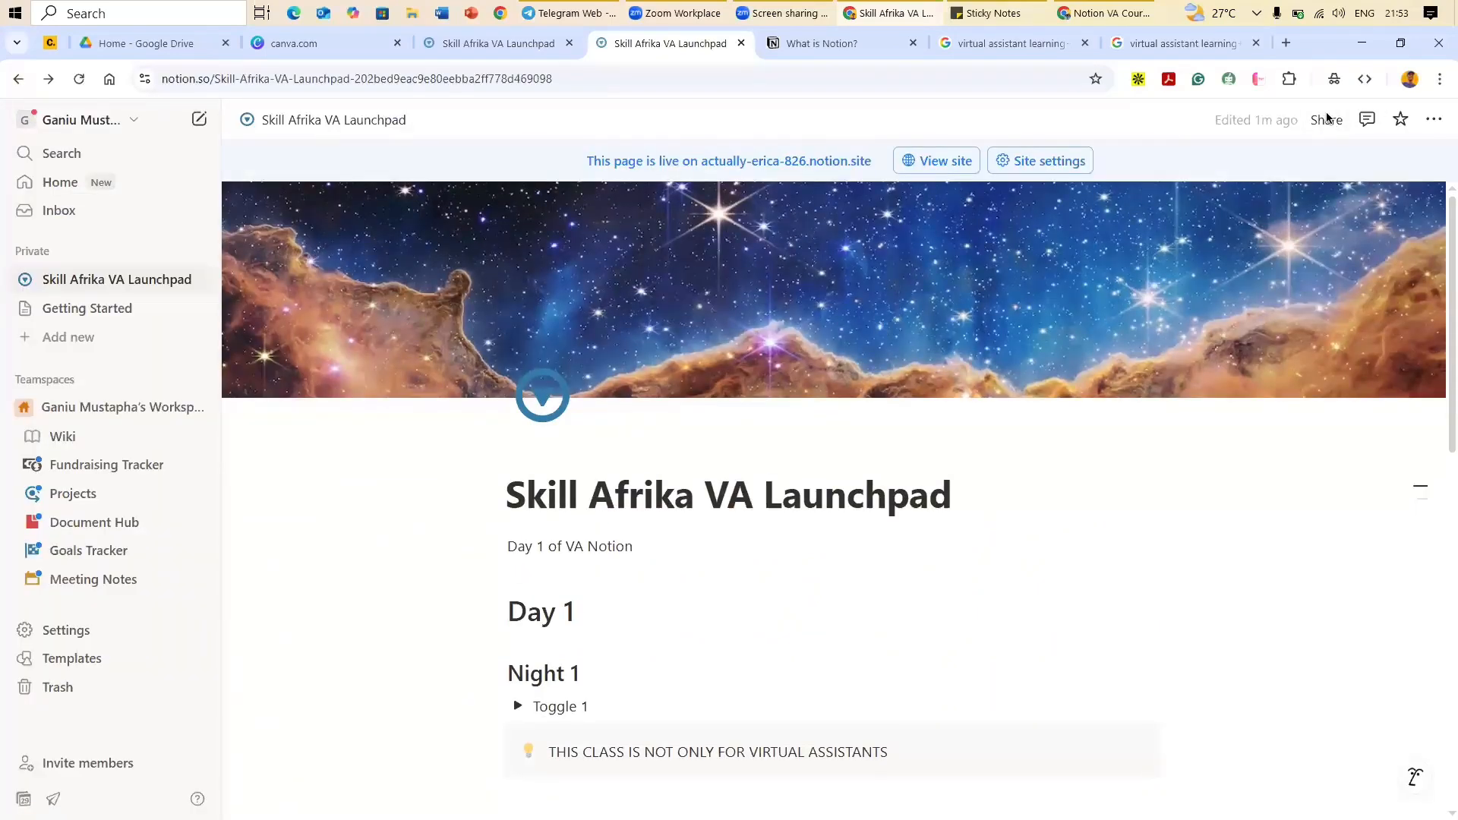
# Step: Review the publishing settings of the live site, including Duplicate as template, and close them unchanged
pyautogui.click(1125, 160)
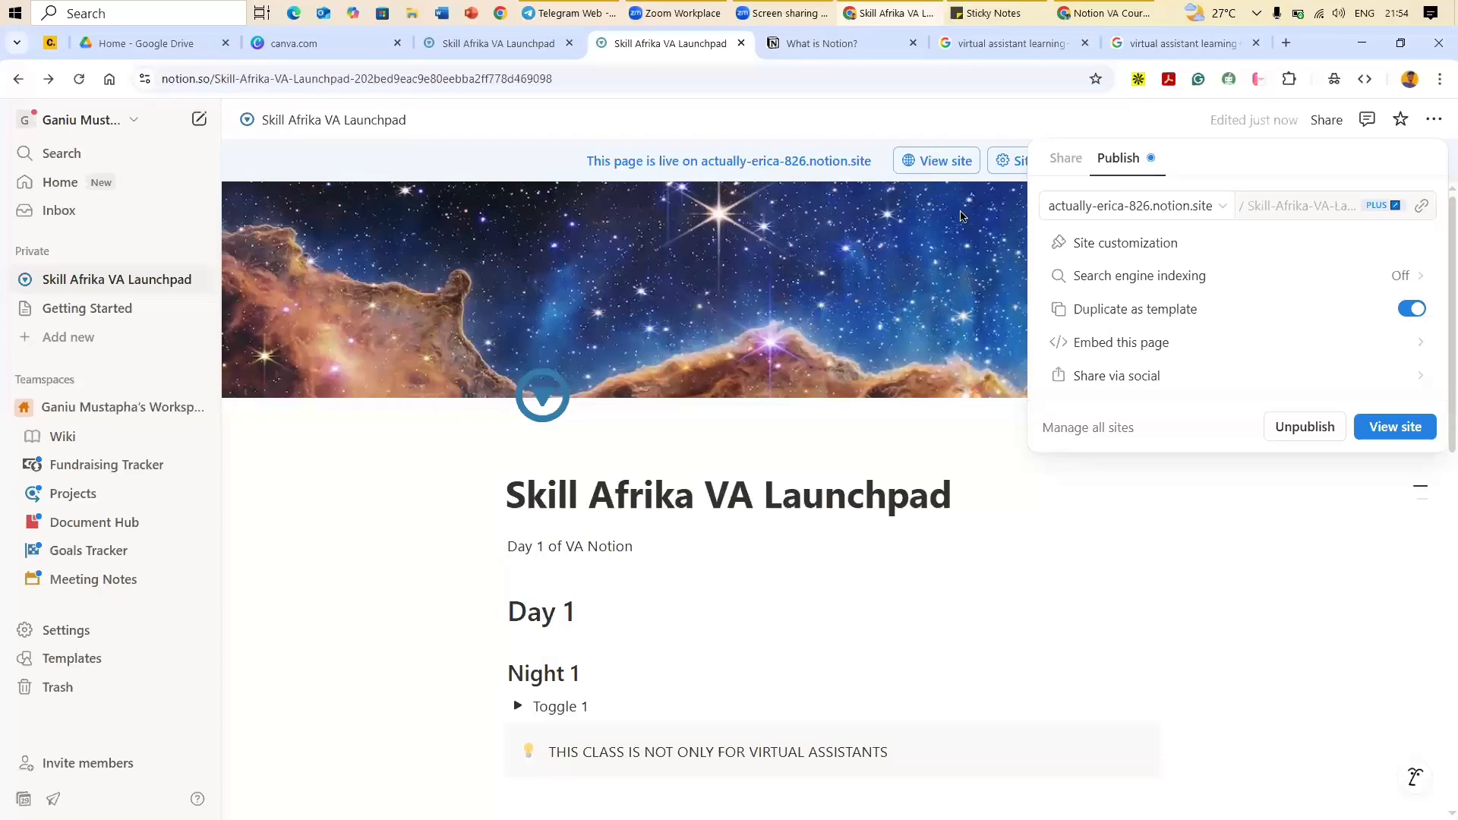
pyautogui.click(961, 213)
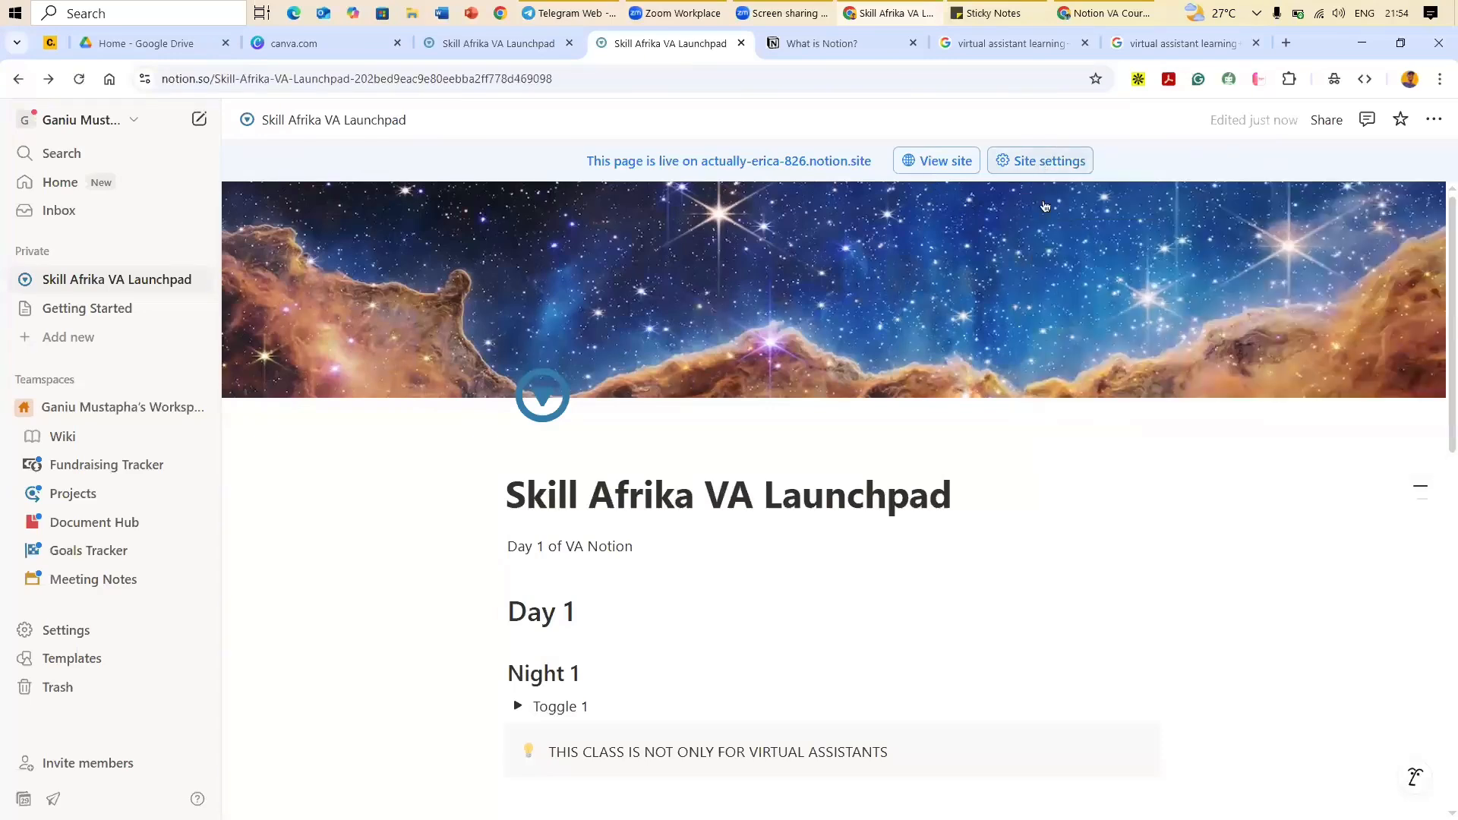
pyautogui.click(1041, 162)
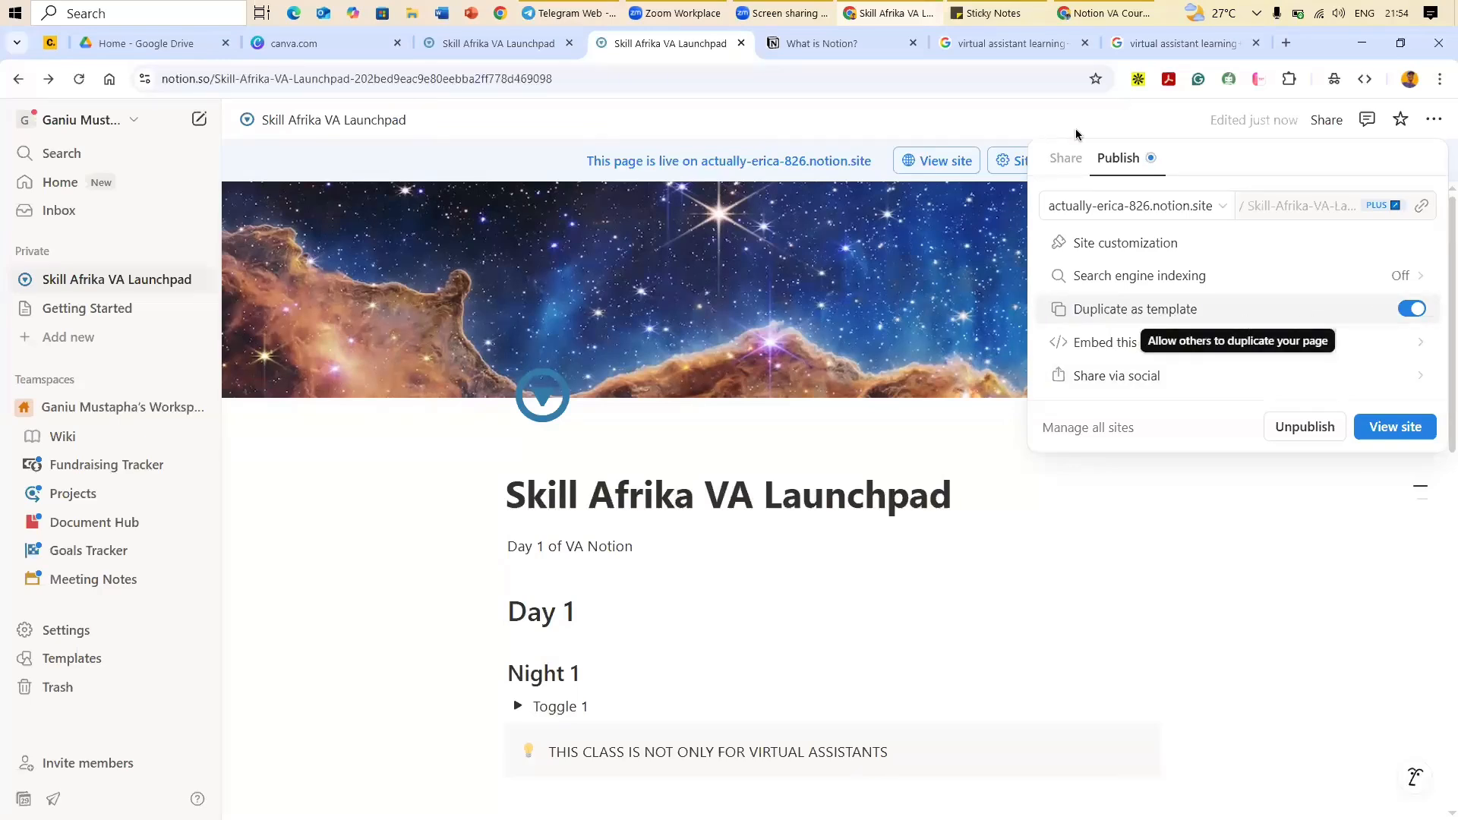
pyautogui.click(1143, 165)
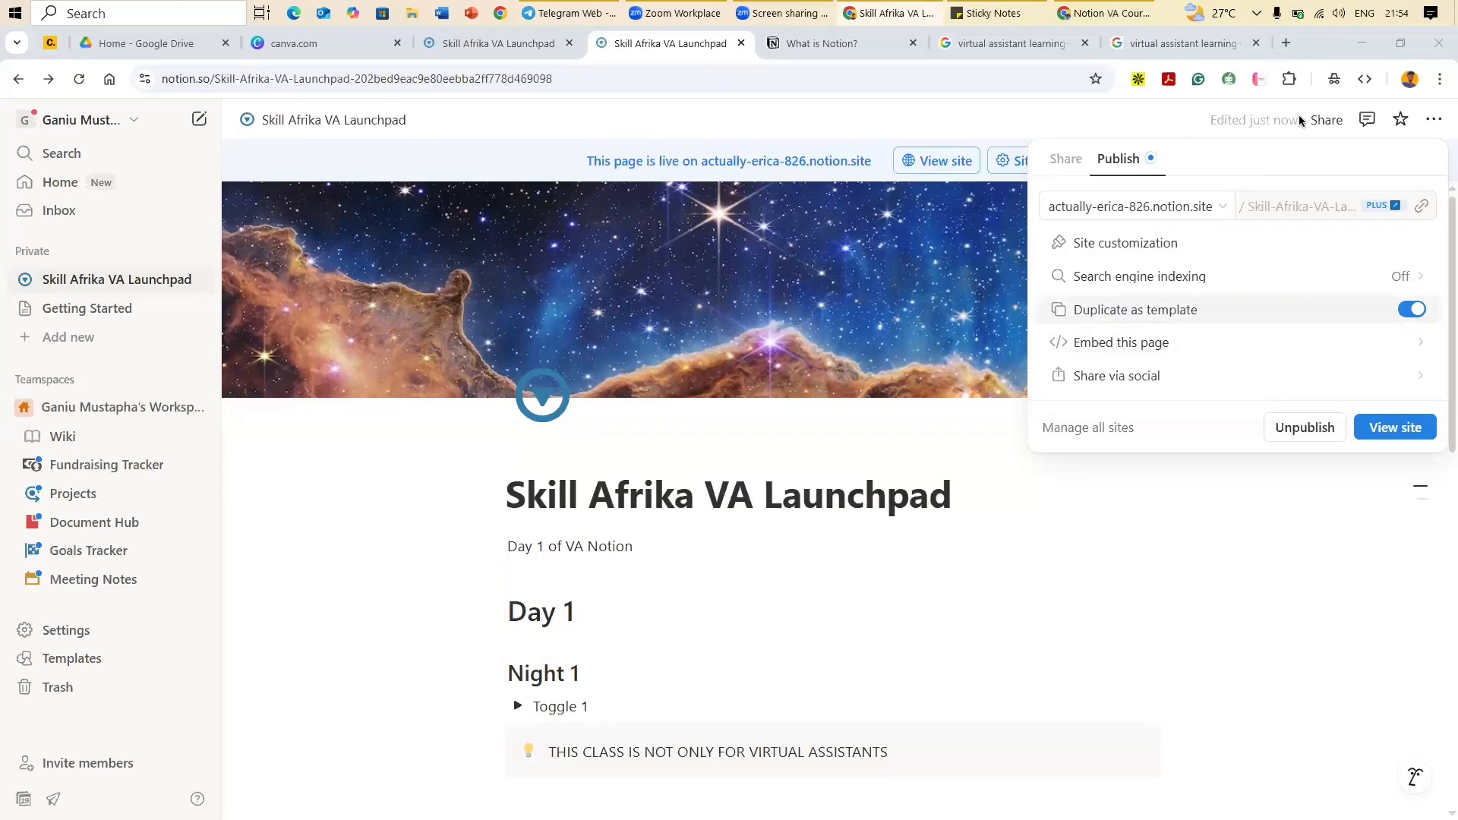
pyautogui.click(1334, 128)
pyautogui.click(1334, 128)
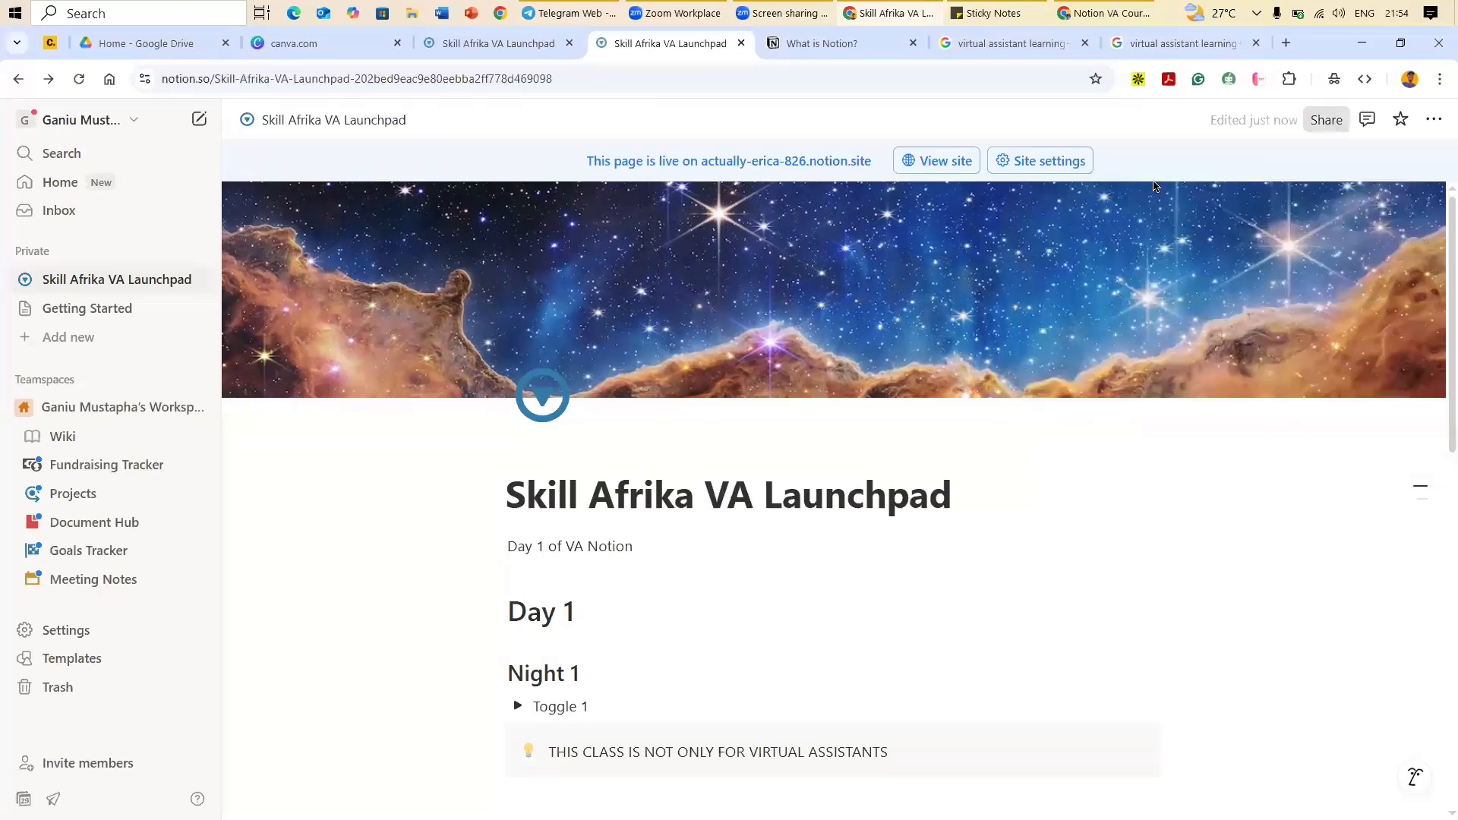